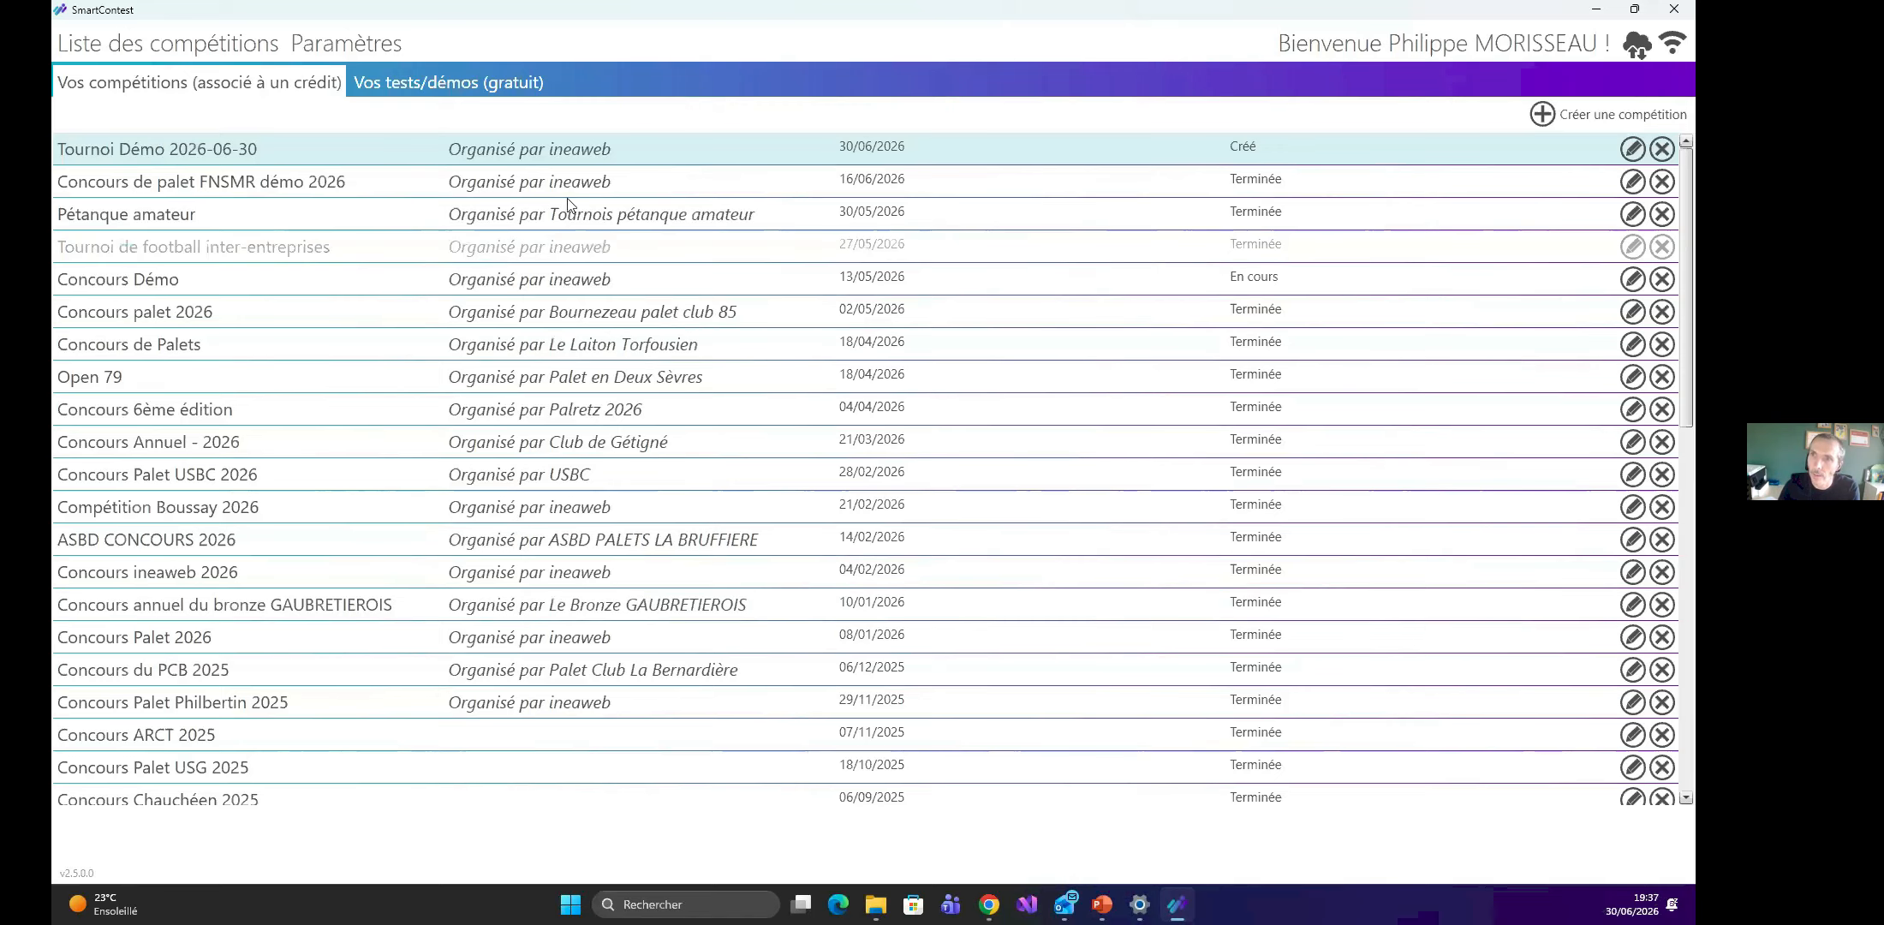
# Open the demo-palet demo for editing, show its competition details, and move the Consolante B Challenge phase up closer to Consolante B.
pyautogui.click(426, 84)
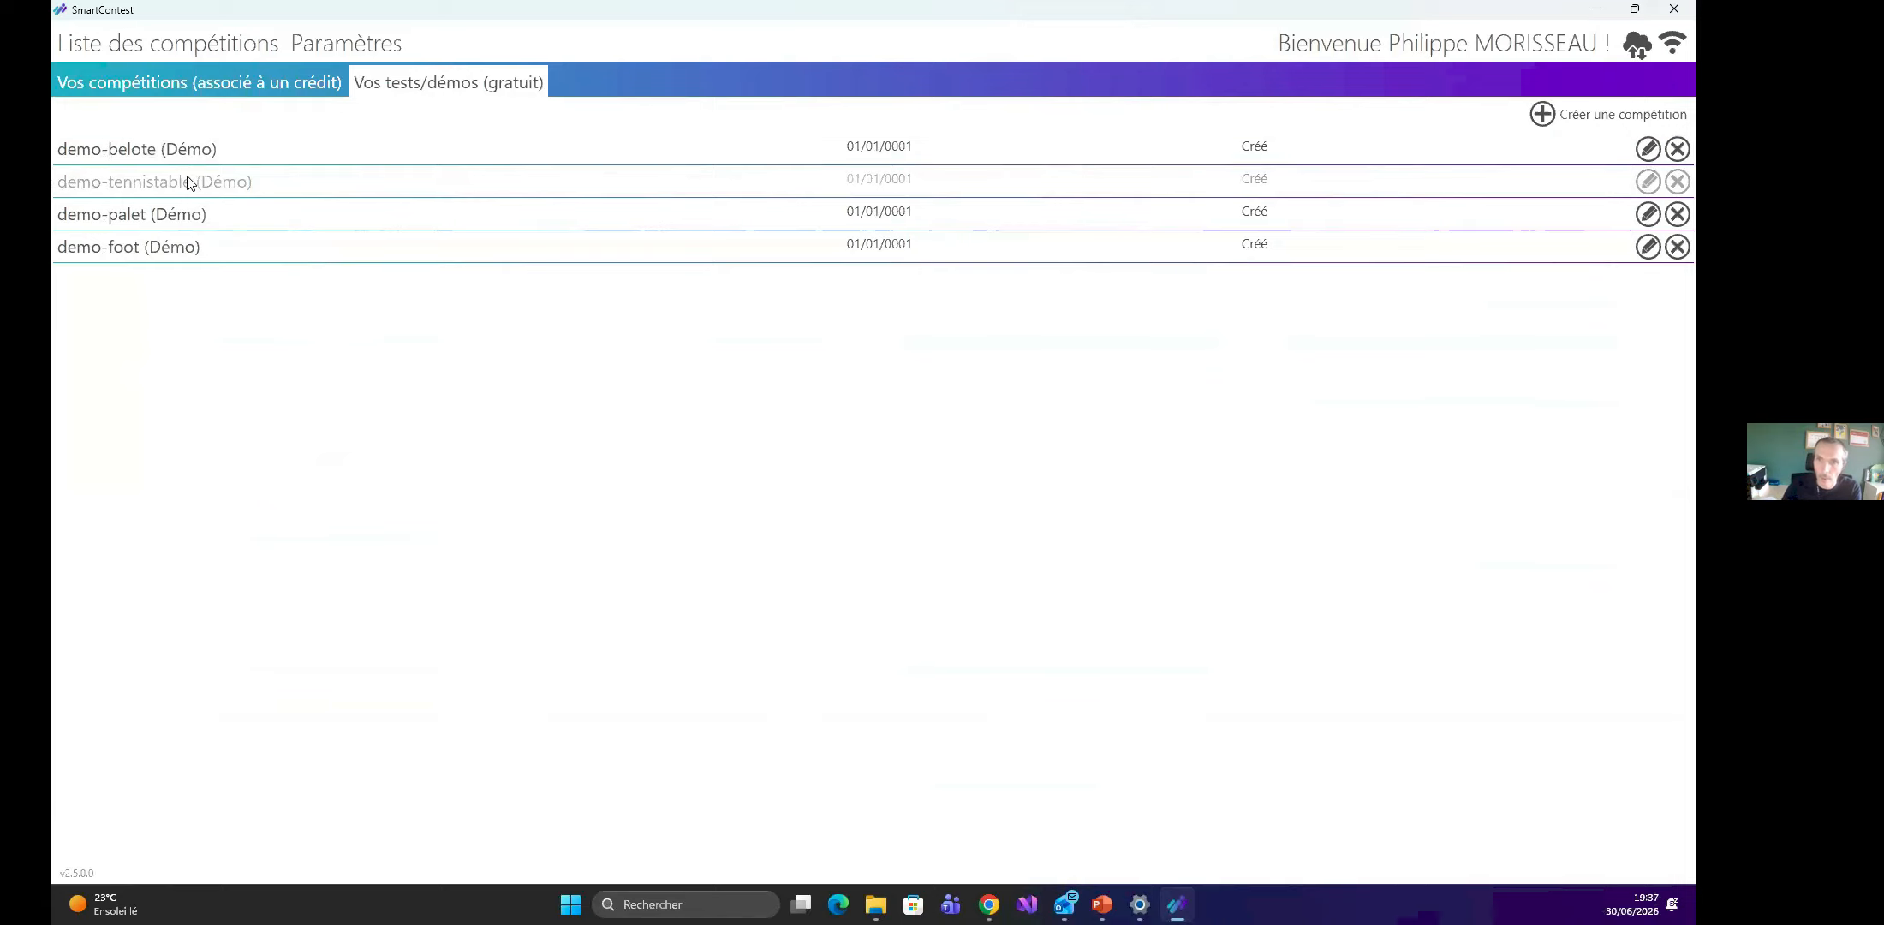
pyautogui.click(154, 215)
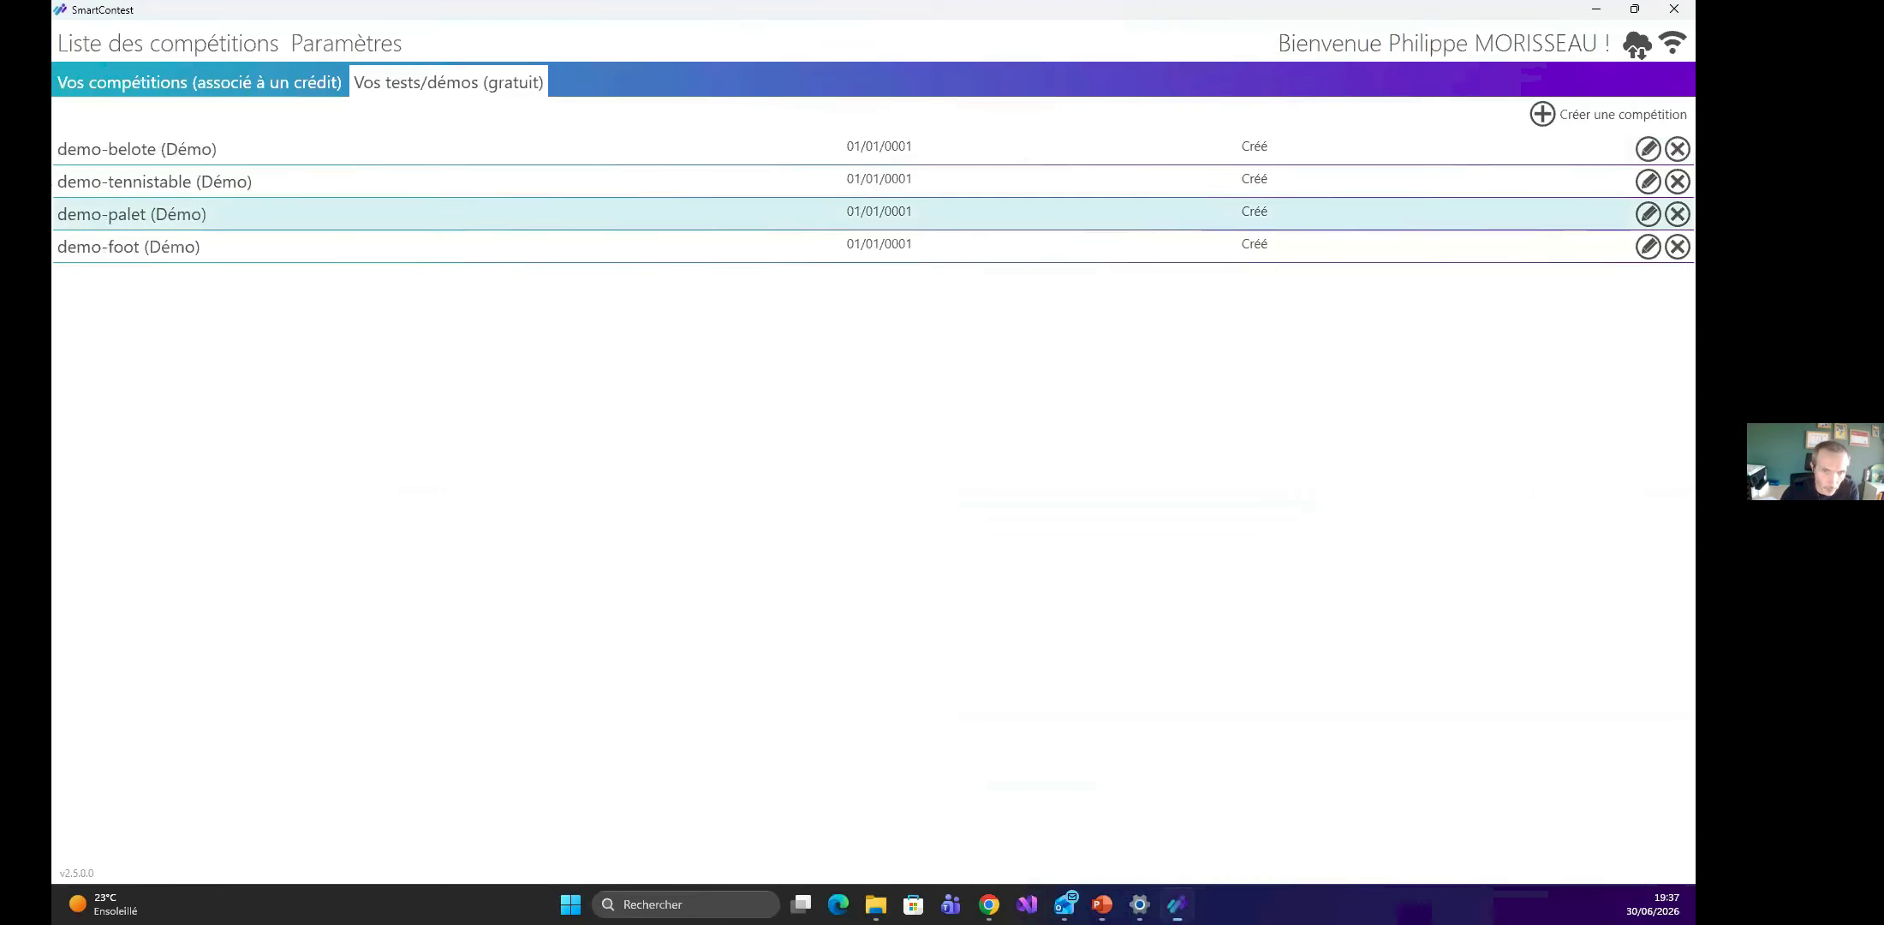
pyautogui.click(1654, 220)
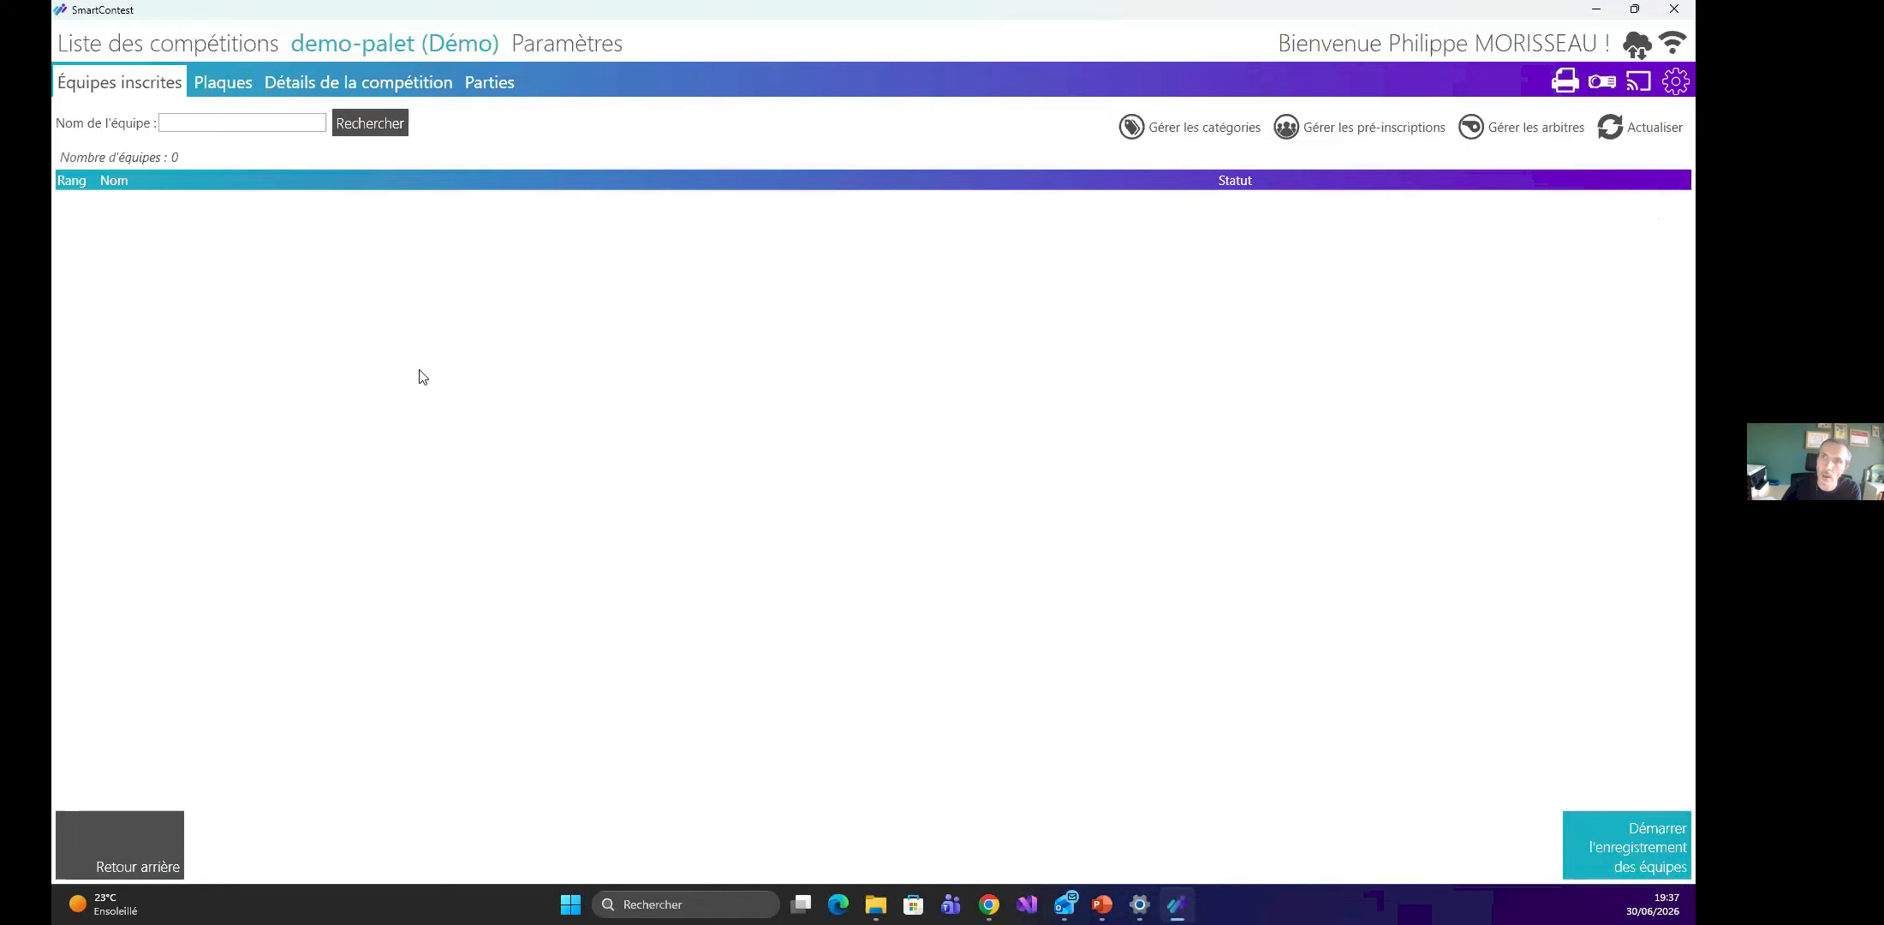
pyautogui.click(338, 79)
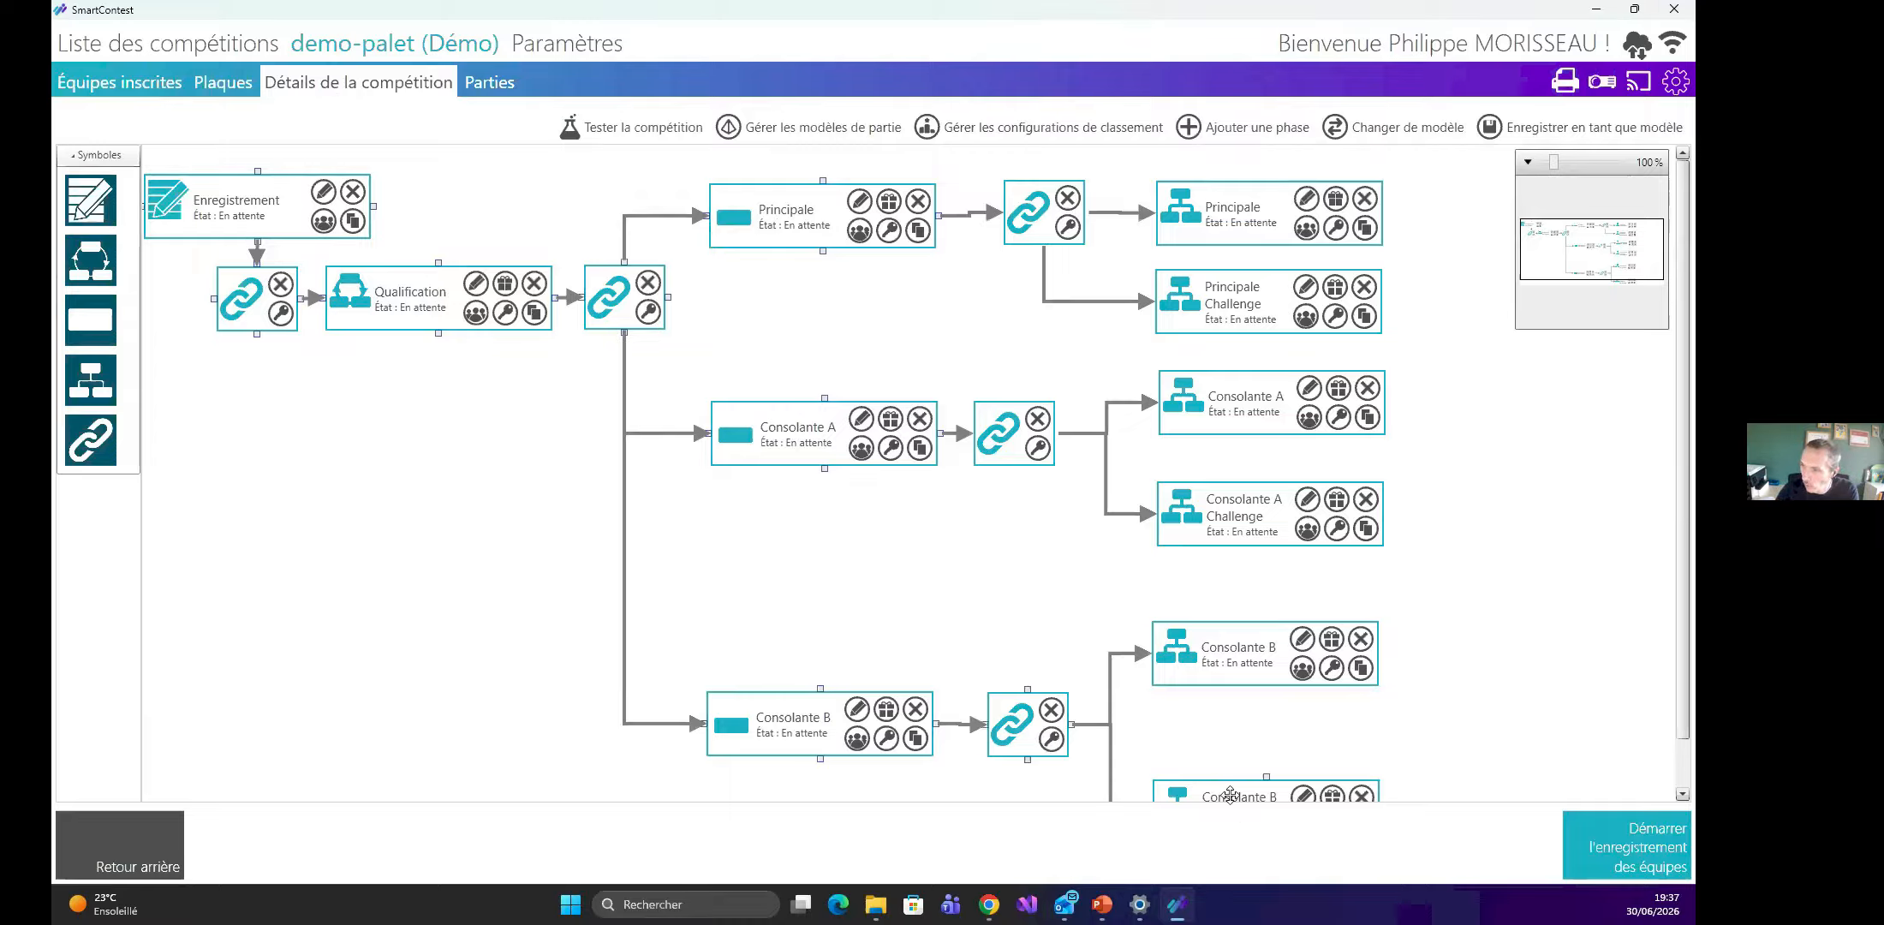
pyautogui.moveTo(1227, 795); pyautogui.dragTo(1228, 732)
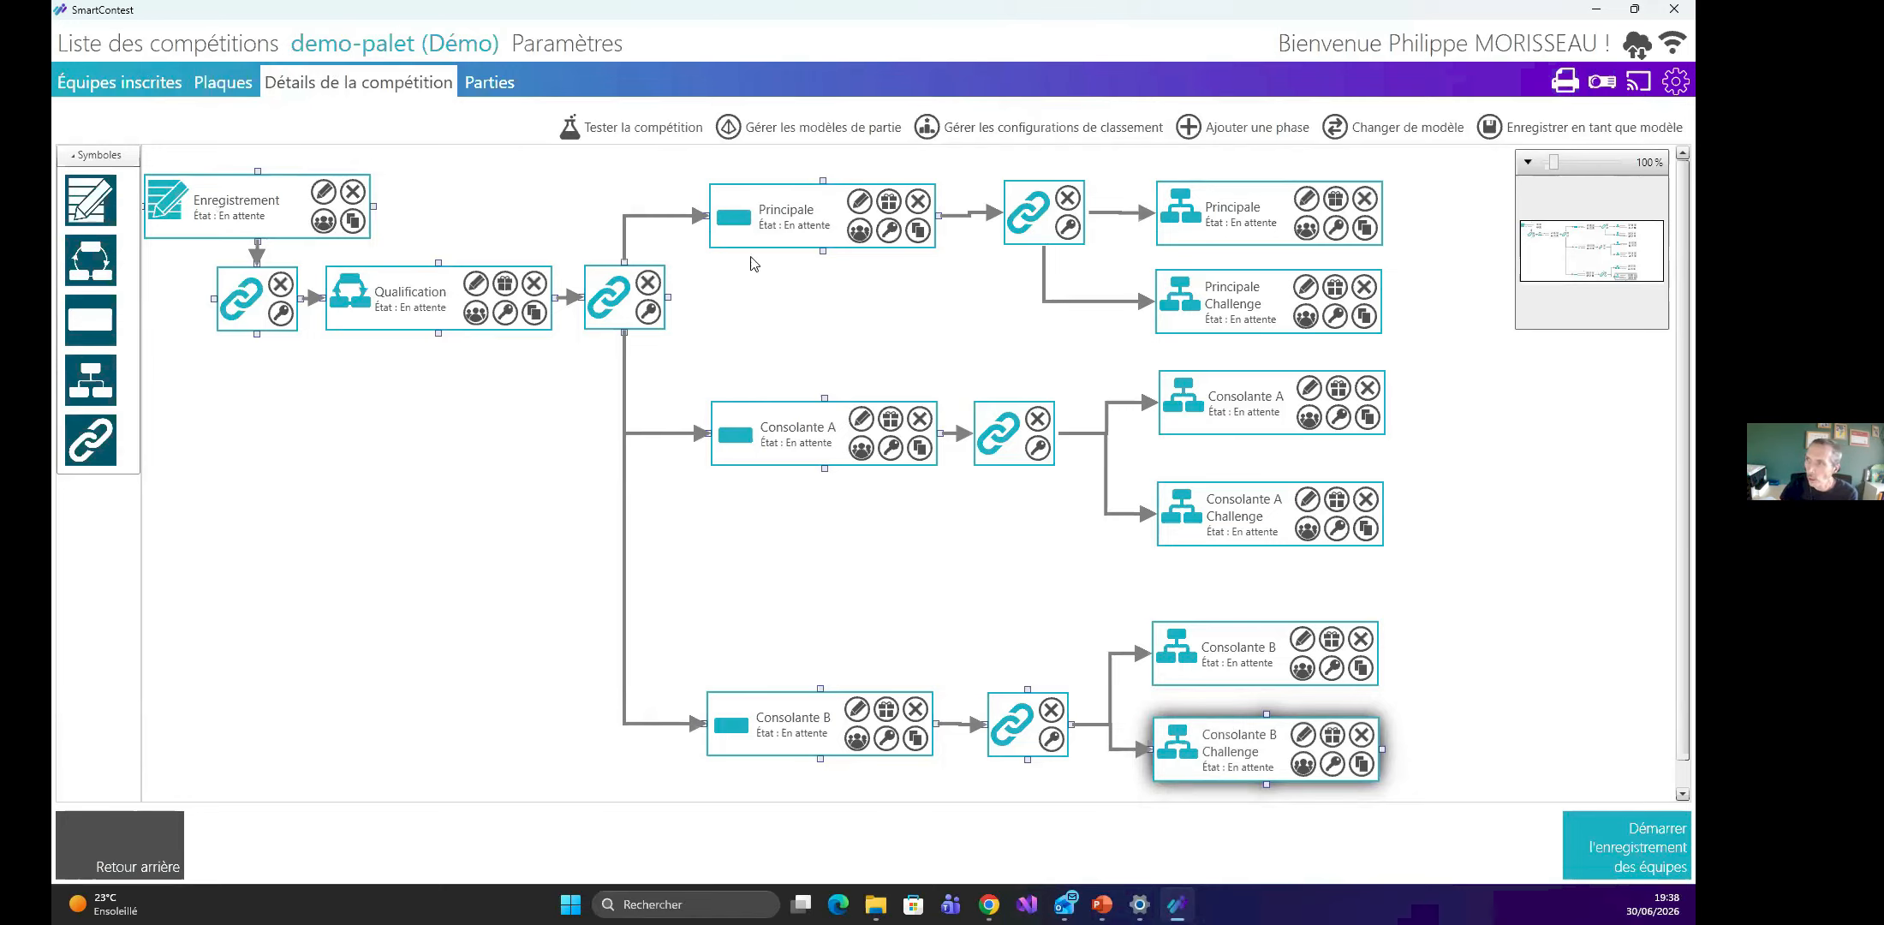
pyautogui.click(1464, 385)
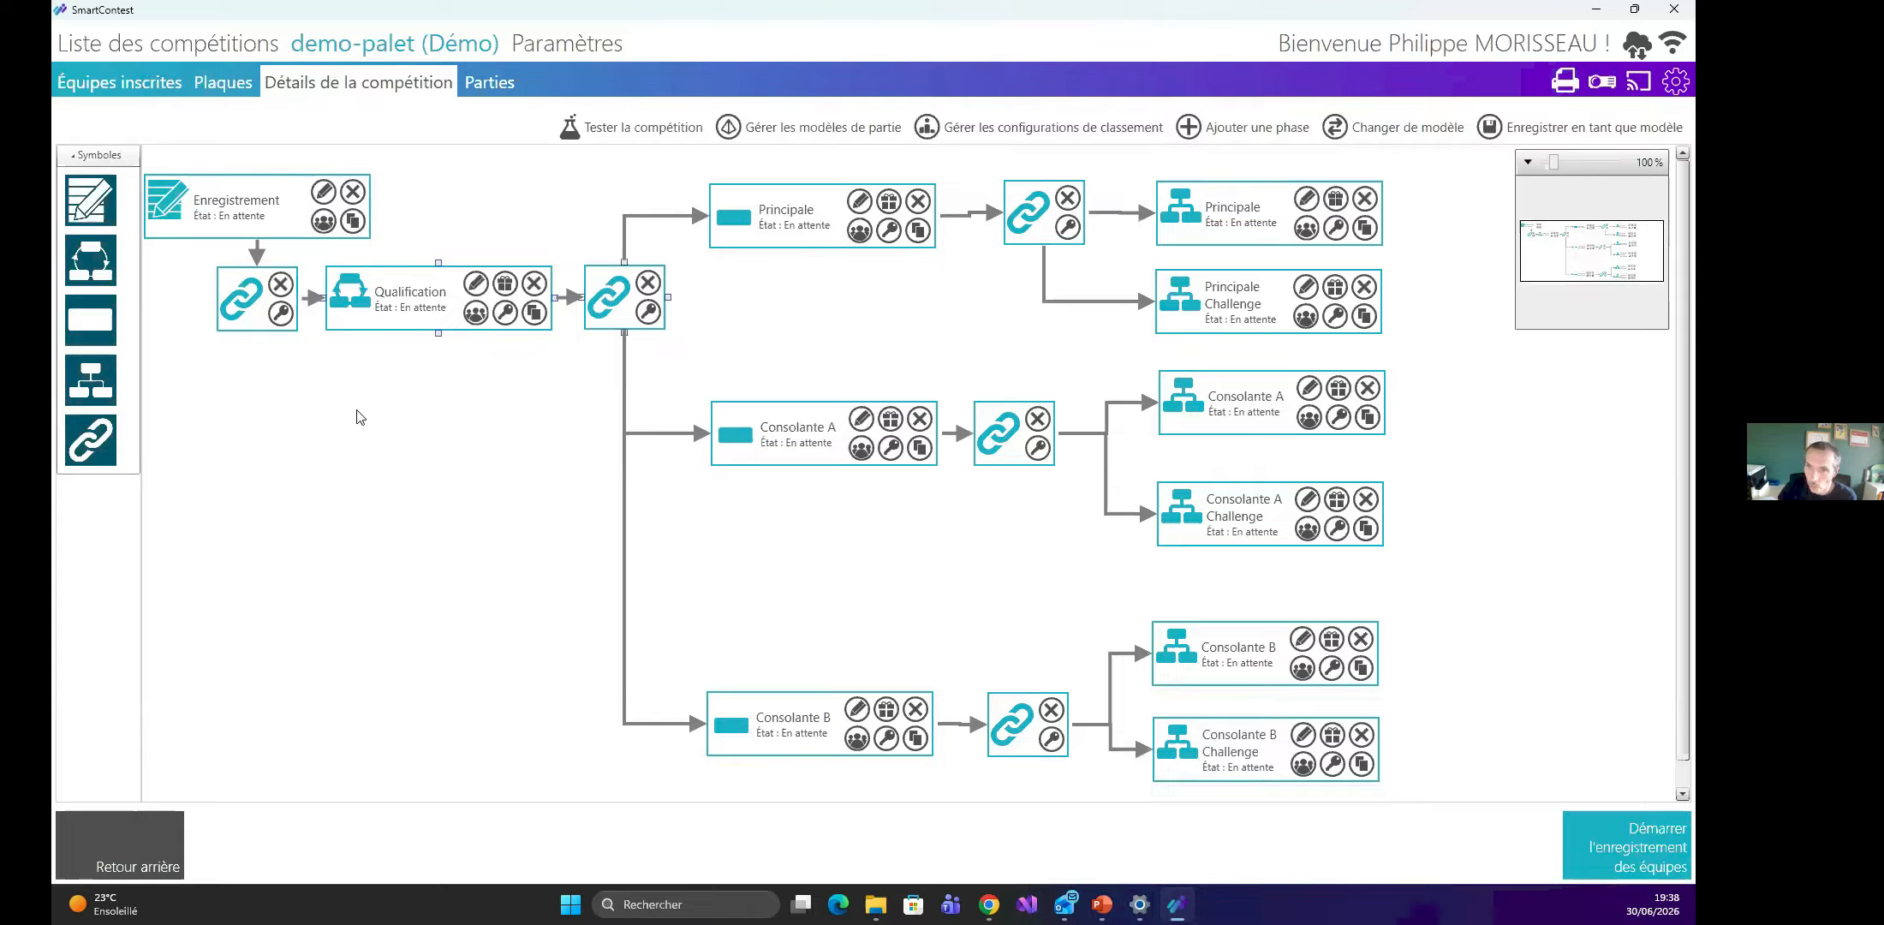
# Add a simple phase named Test to the empty area below Qualification, with random (Aléatoire) team assignment.
pyautogui.moveTo(93, 322); pyautogui.dragTo(312, 446)
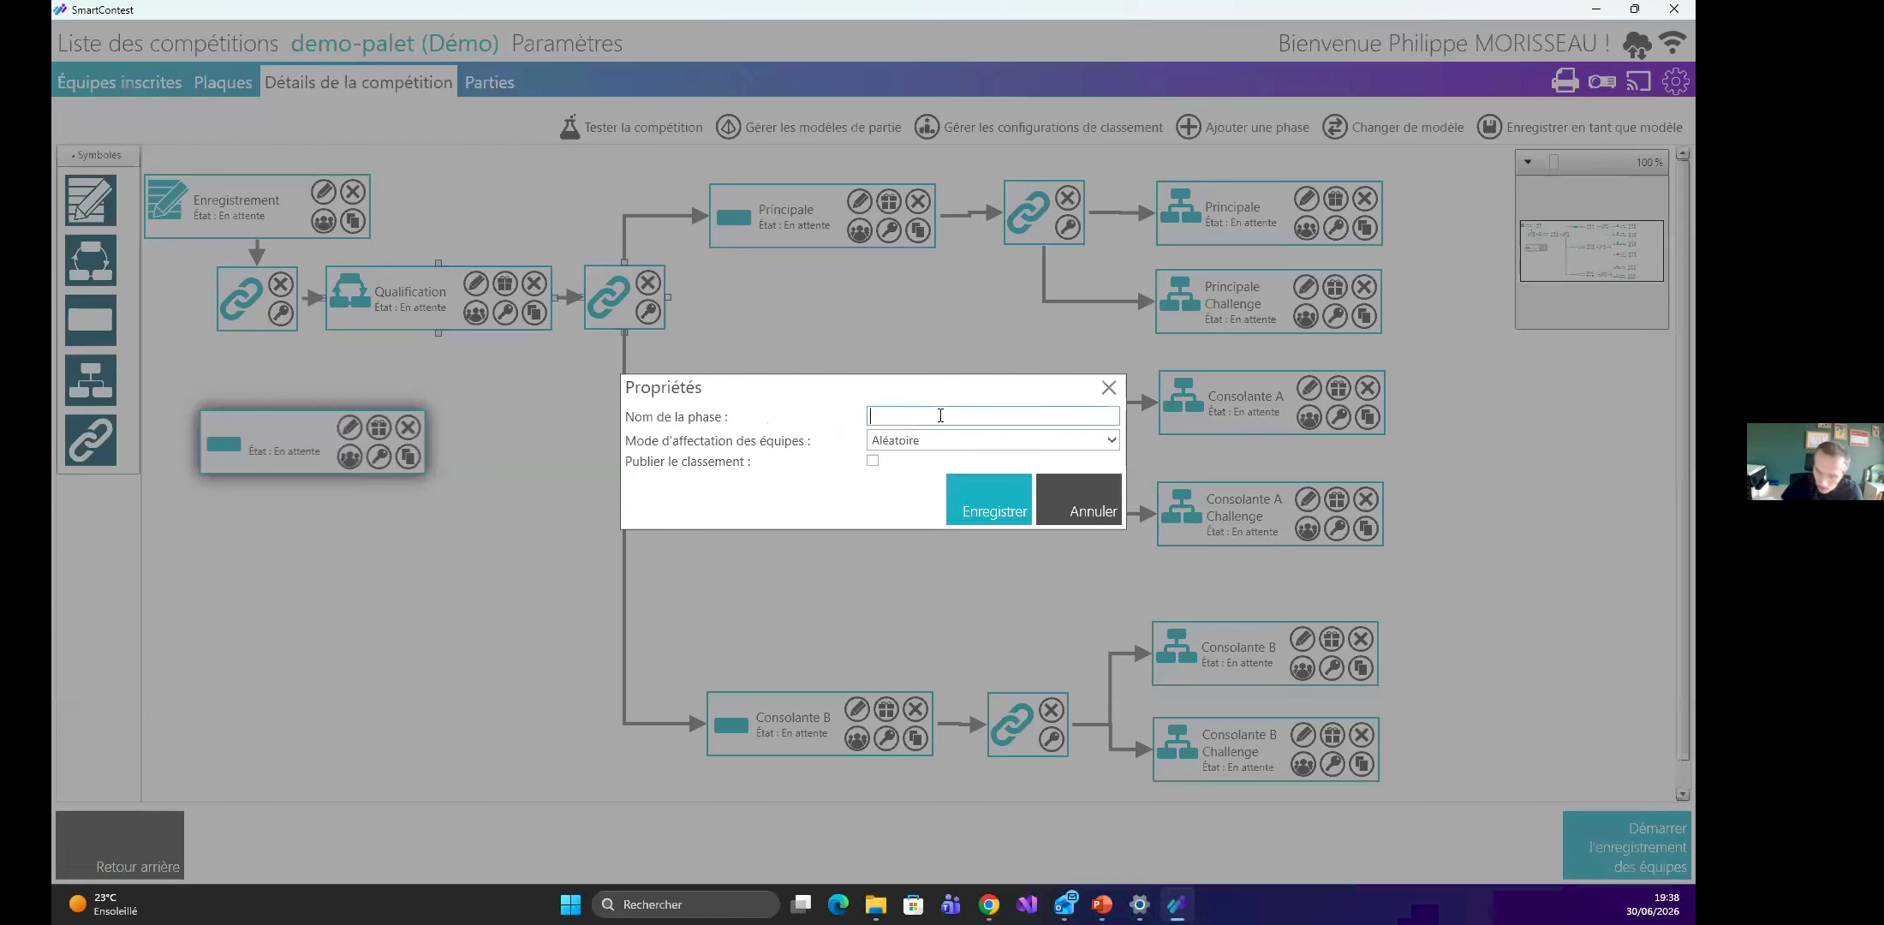
pyautogui.write('T')
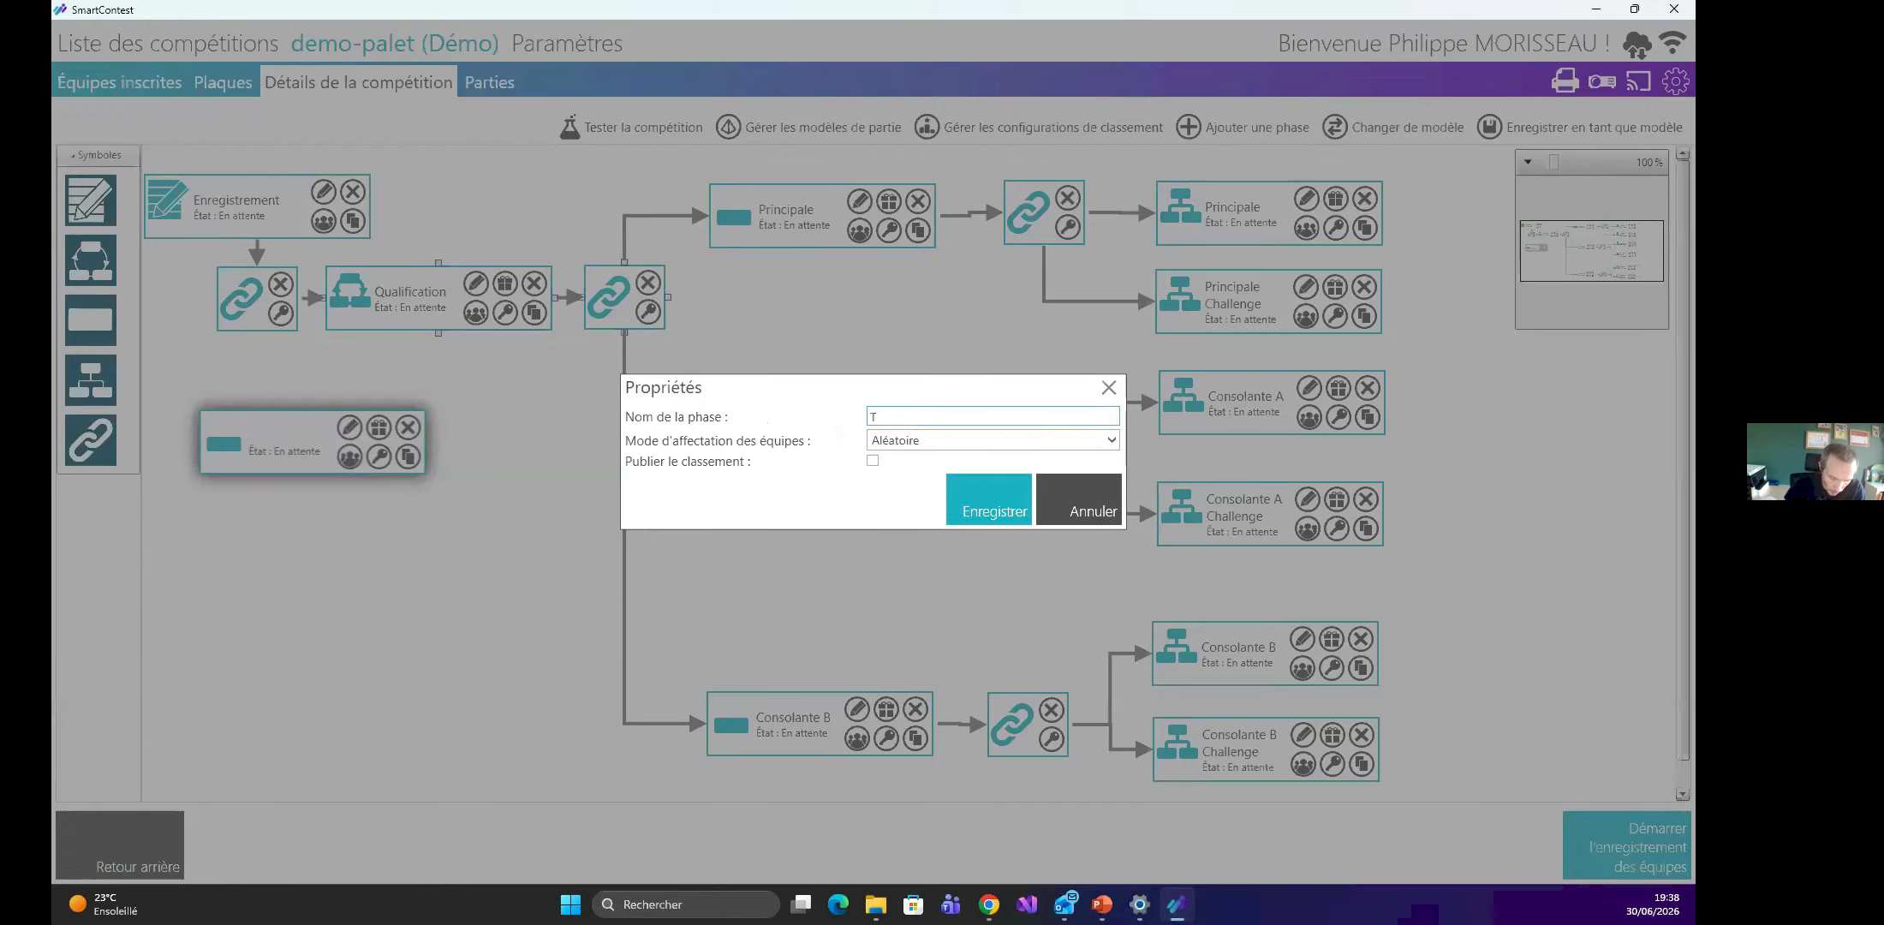
pyautogui.write('est')
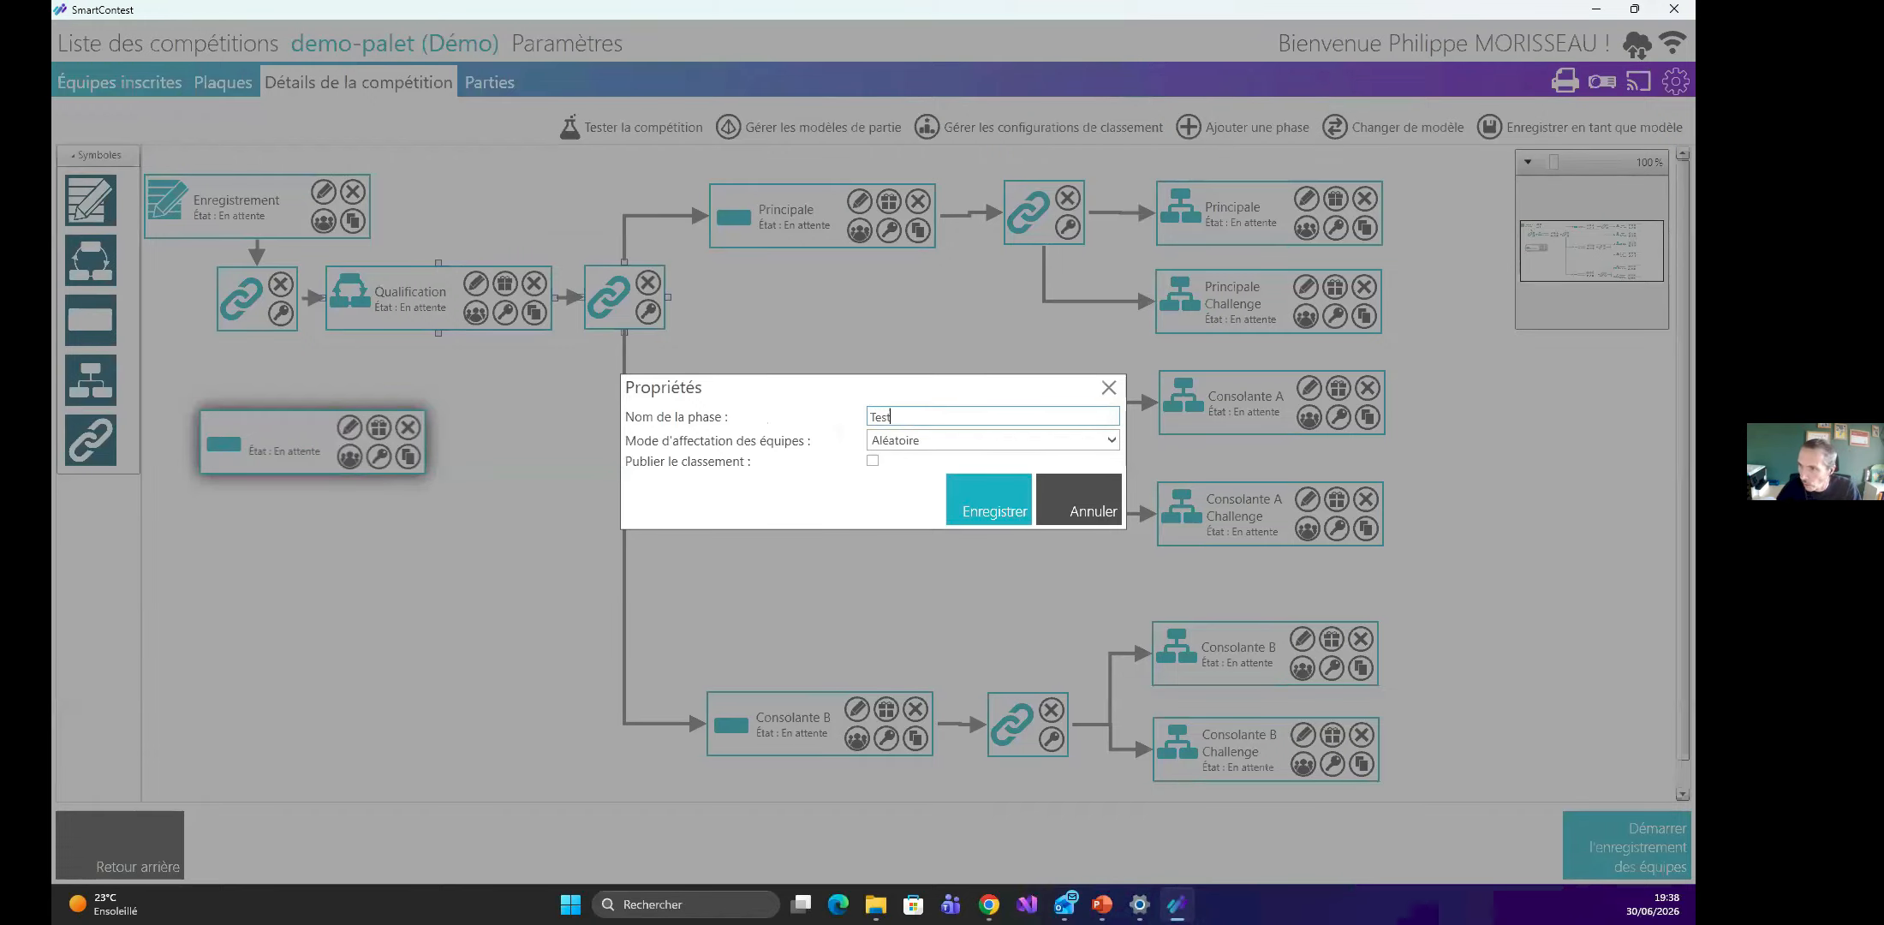
pyautogui.click(979, 501)
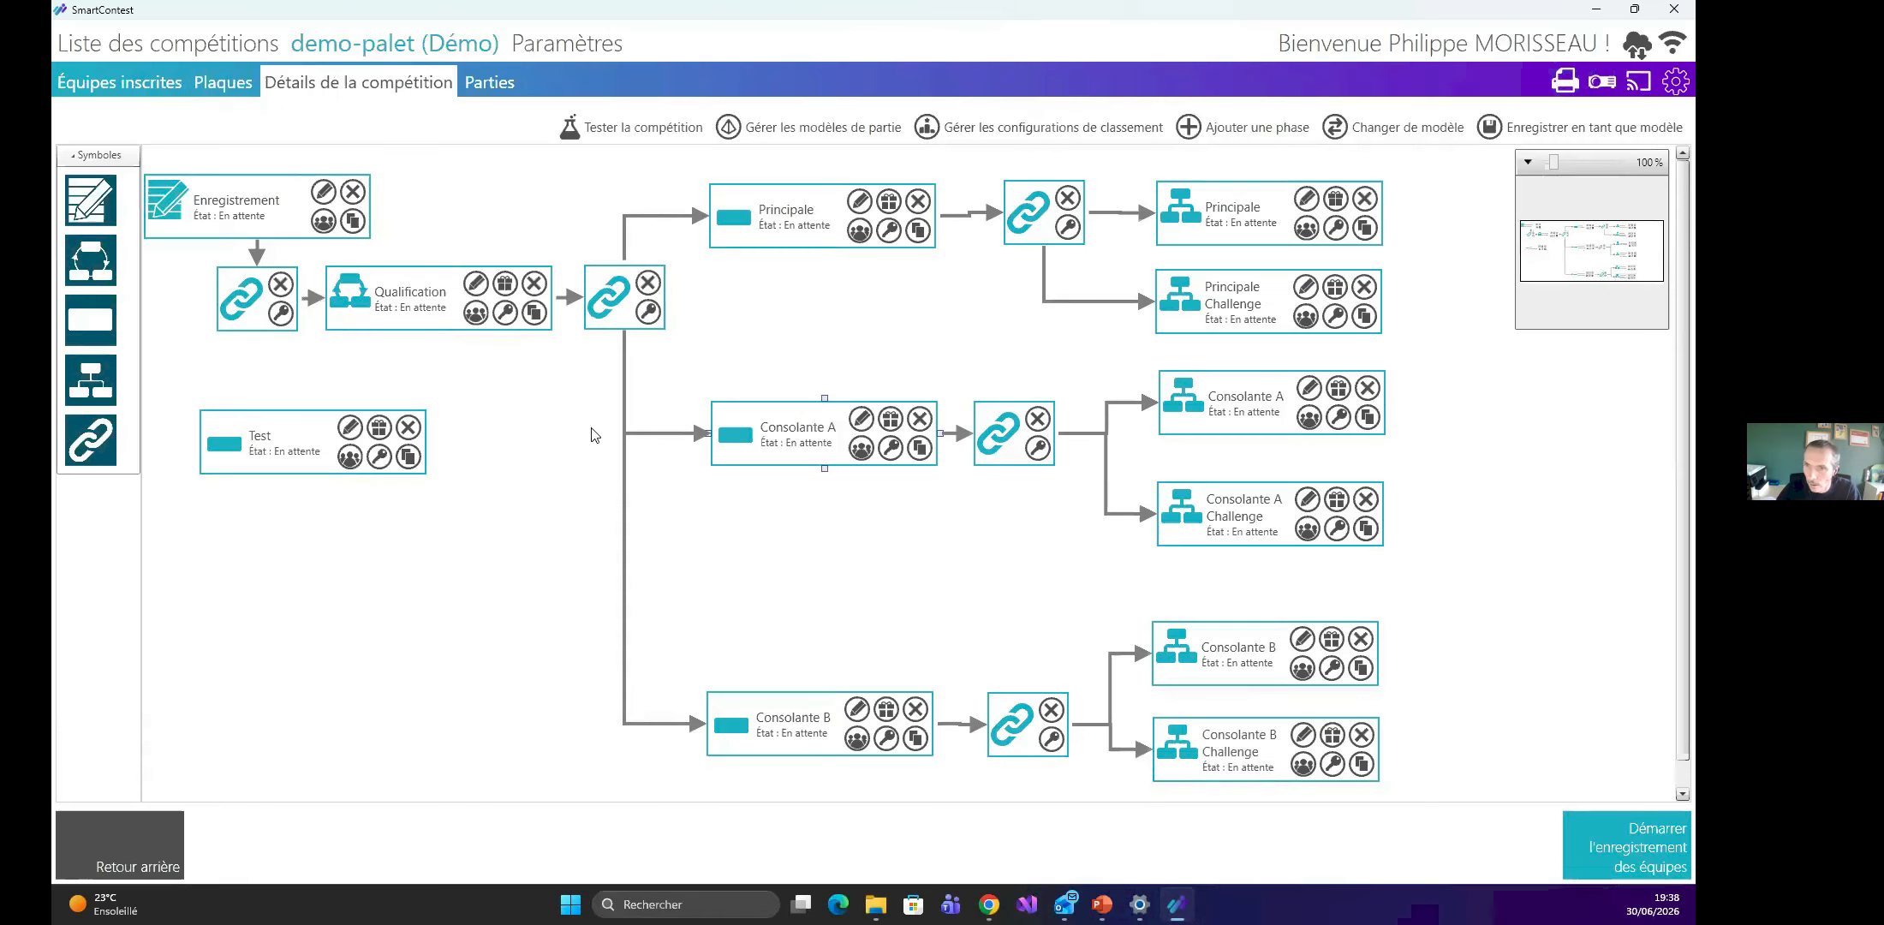
# Connect the link after Enregistrement to the Test phase, then delete the Test phase.
pyautogui.moveTo(257, 331); pyautogui.dragTo(336, 517)
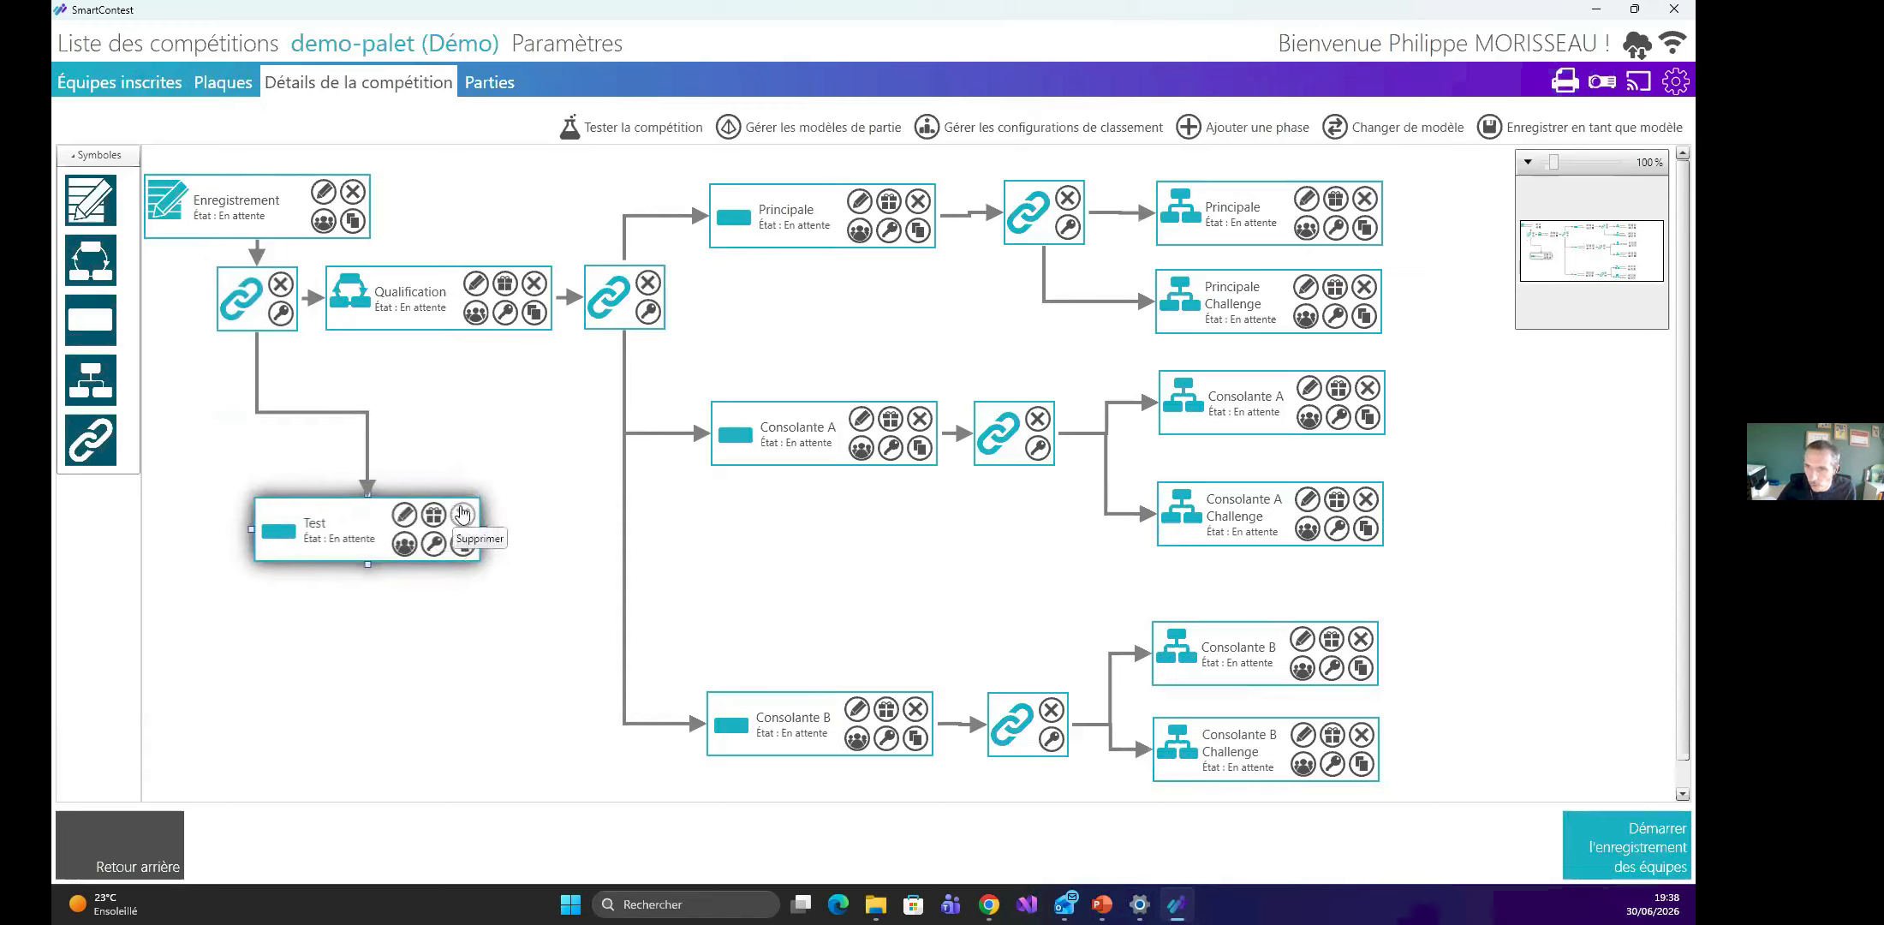
pyautogui.click(460, 514)
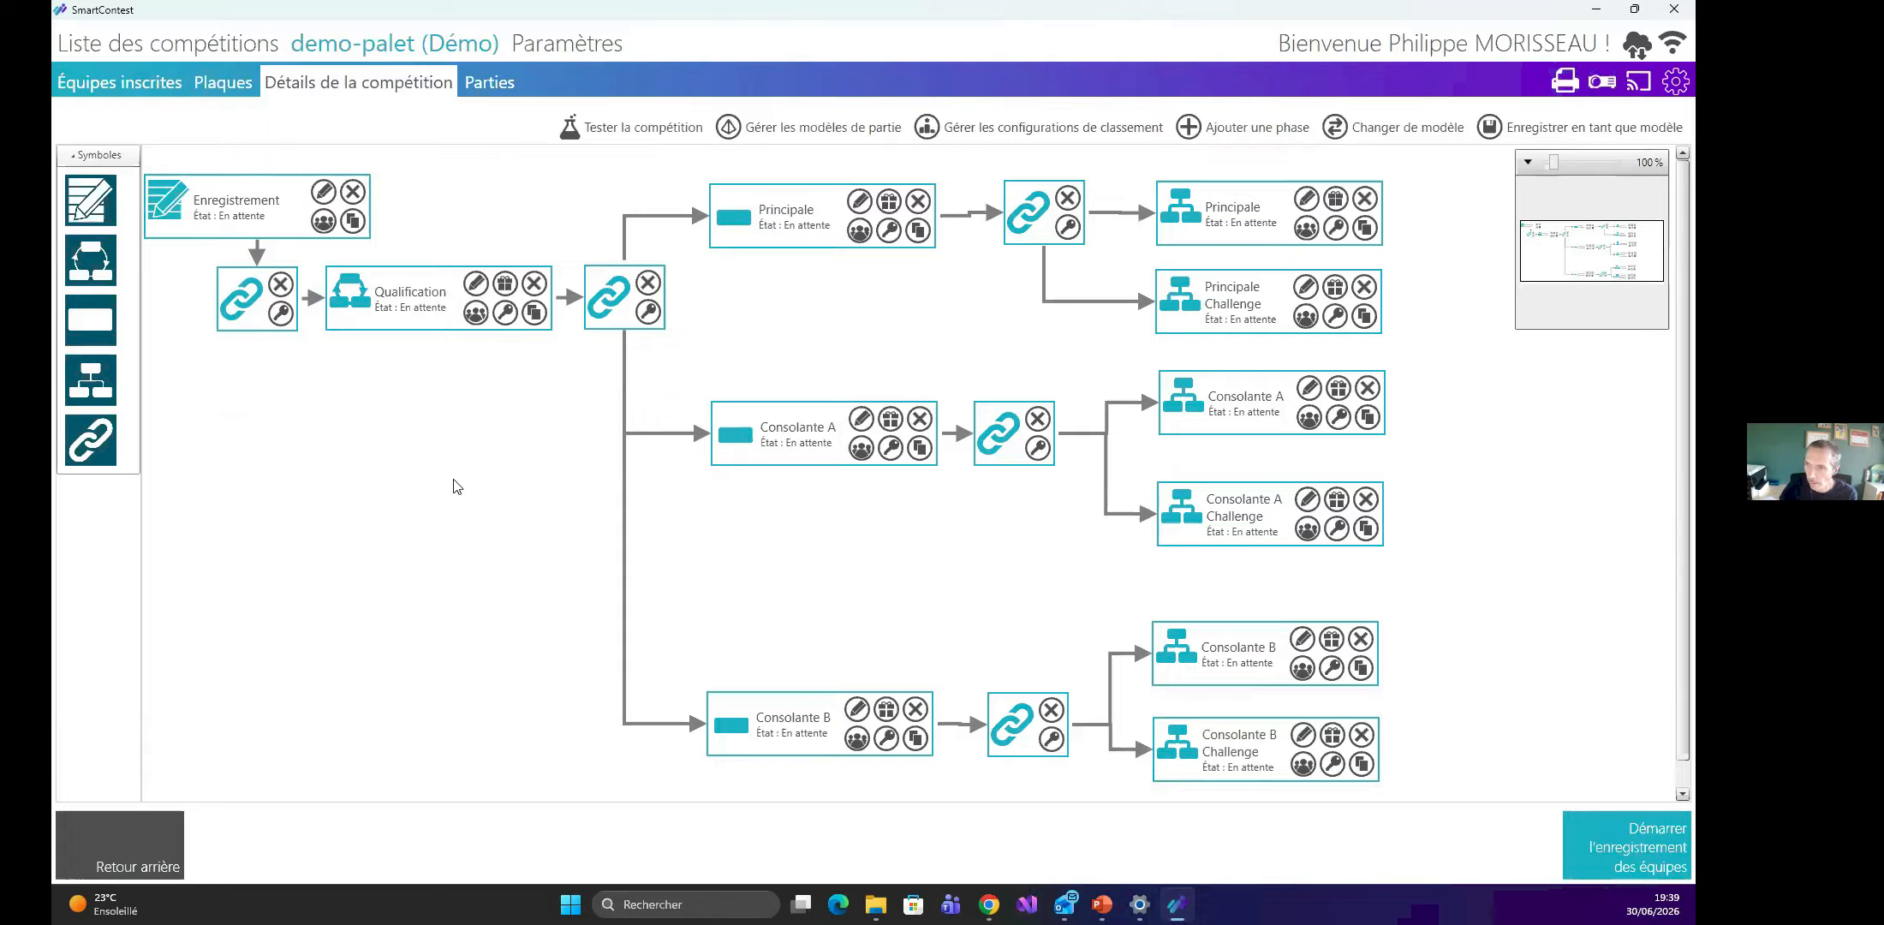
# Test the competition structure and review the team selection rules of the link after Qualification.
pyautogui.click(1388, 130)
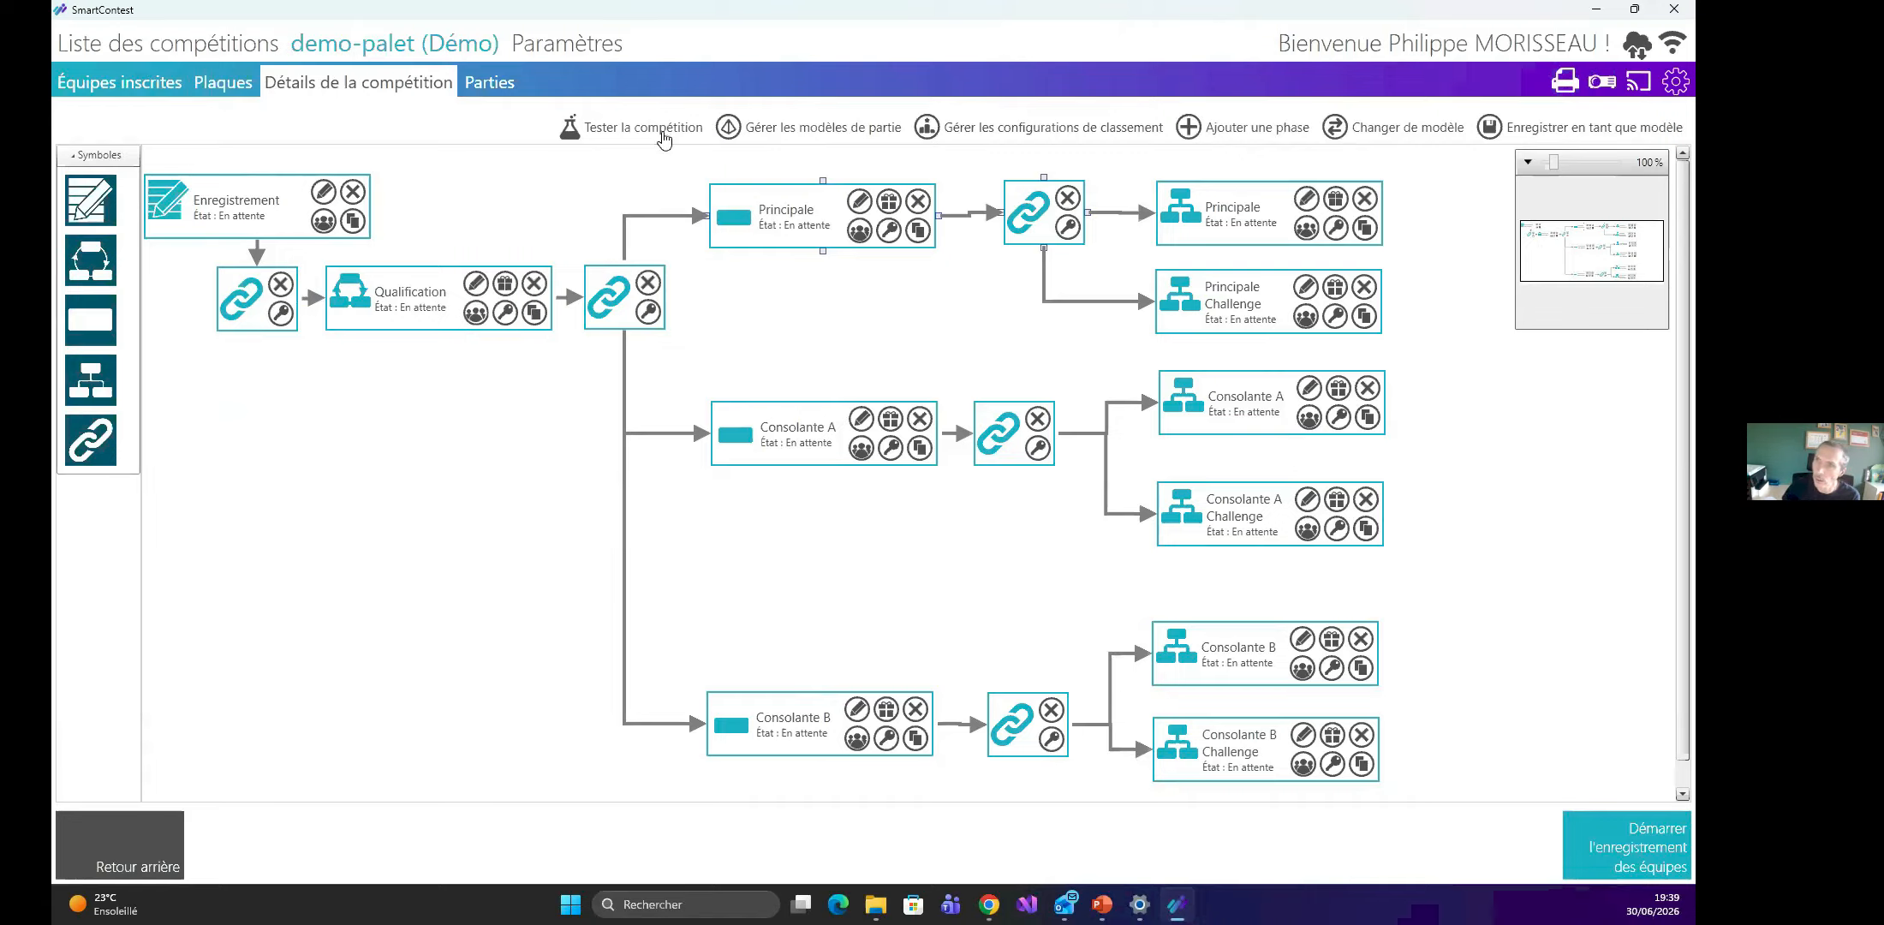
pyautogui.click(640, 131)
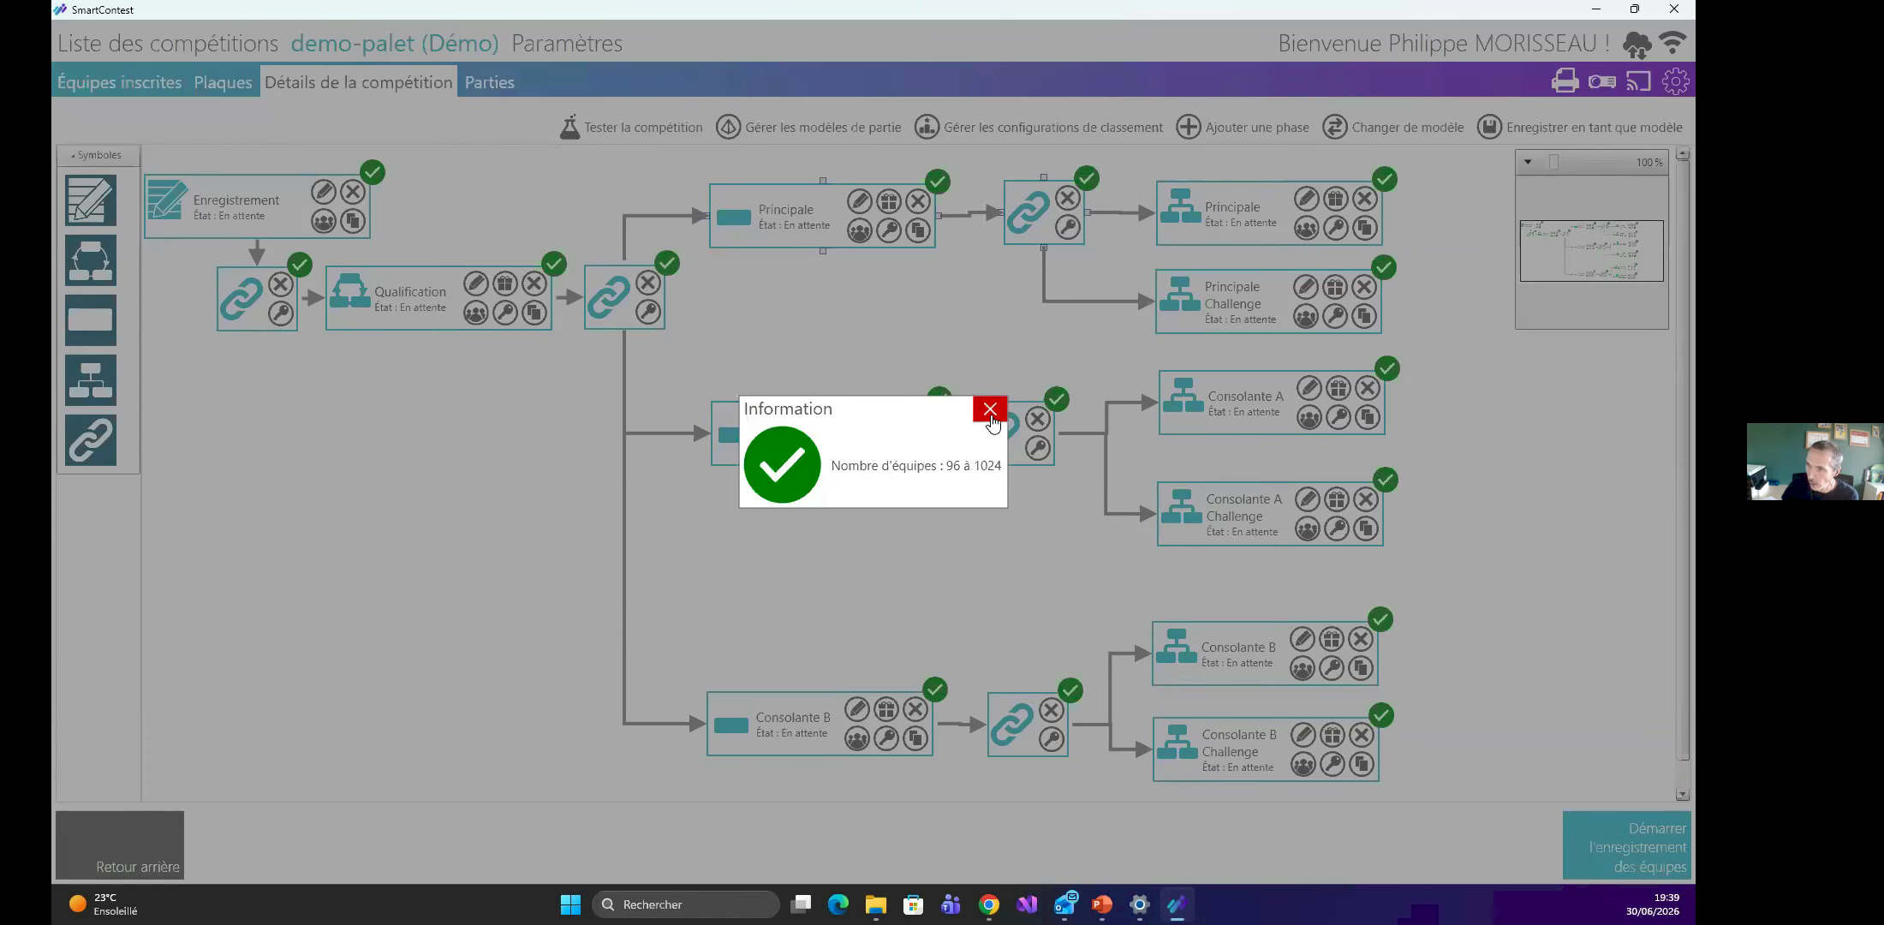
pyautogui.click(991, 410)
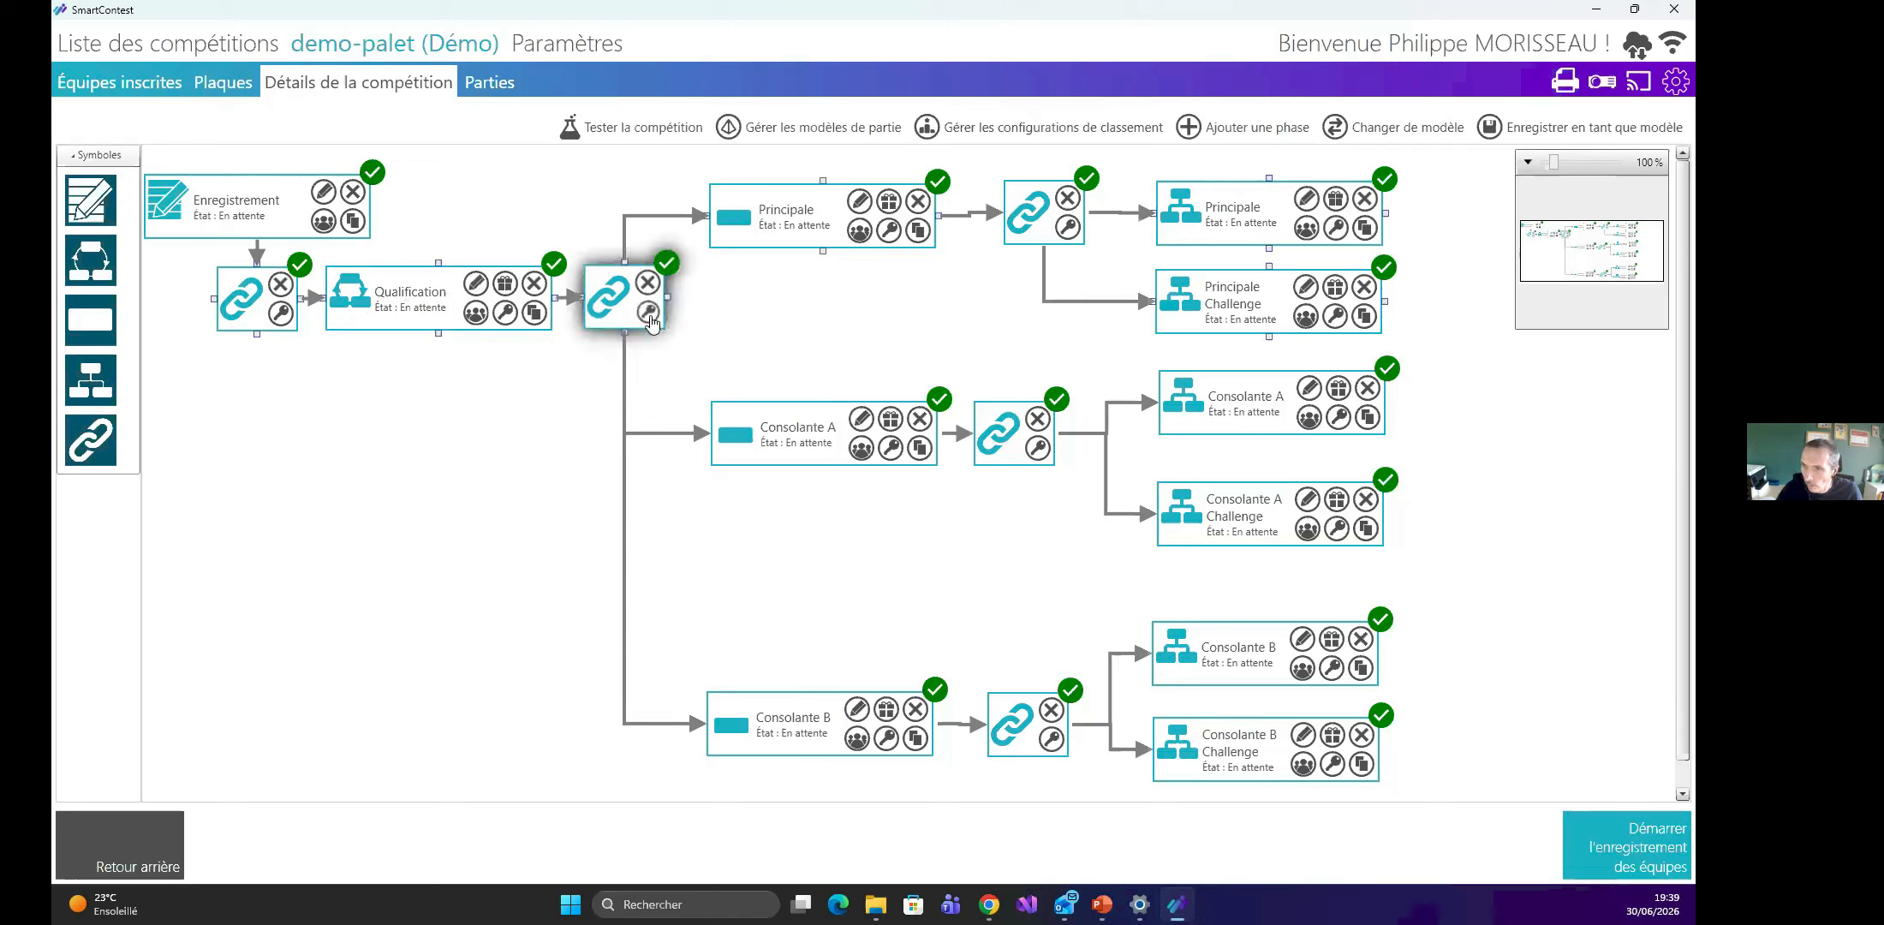
pyautogui.click(648, 313)
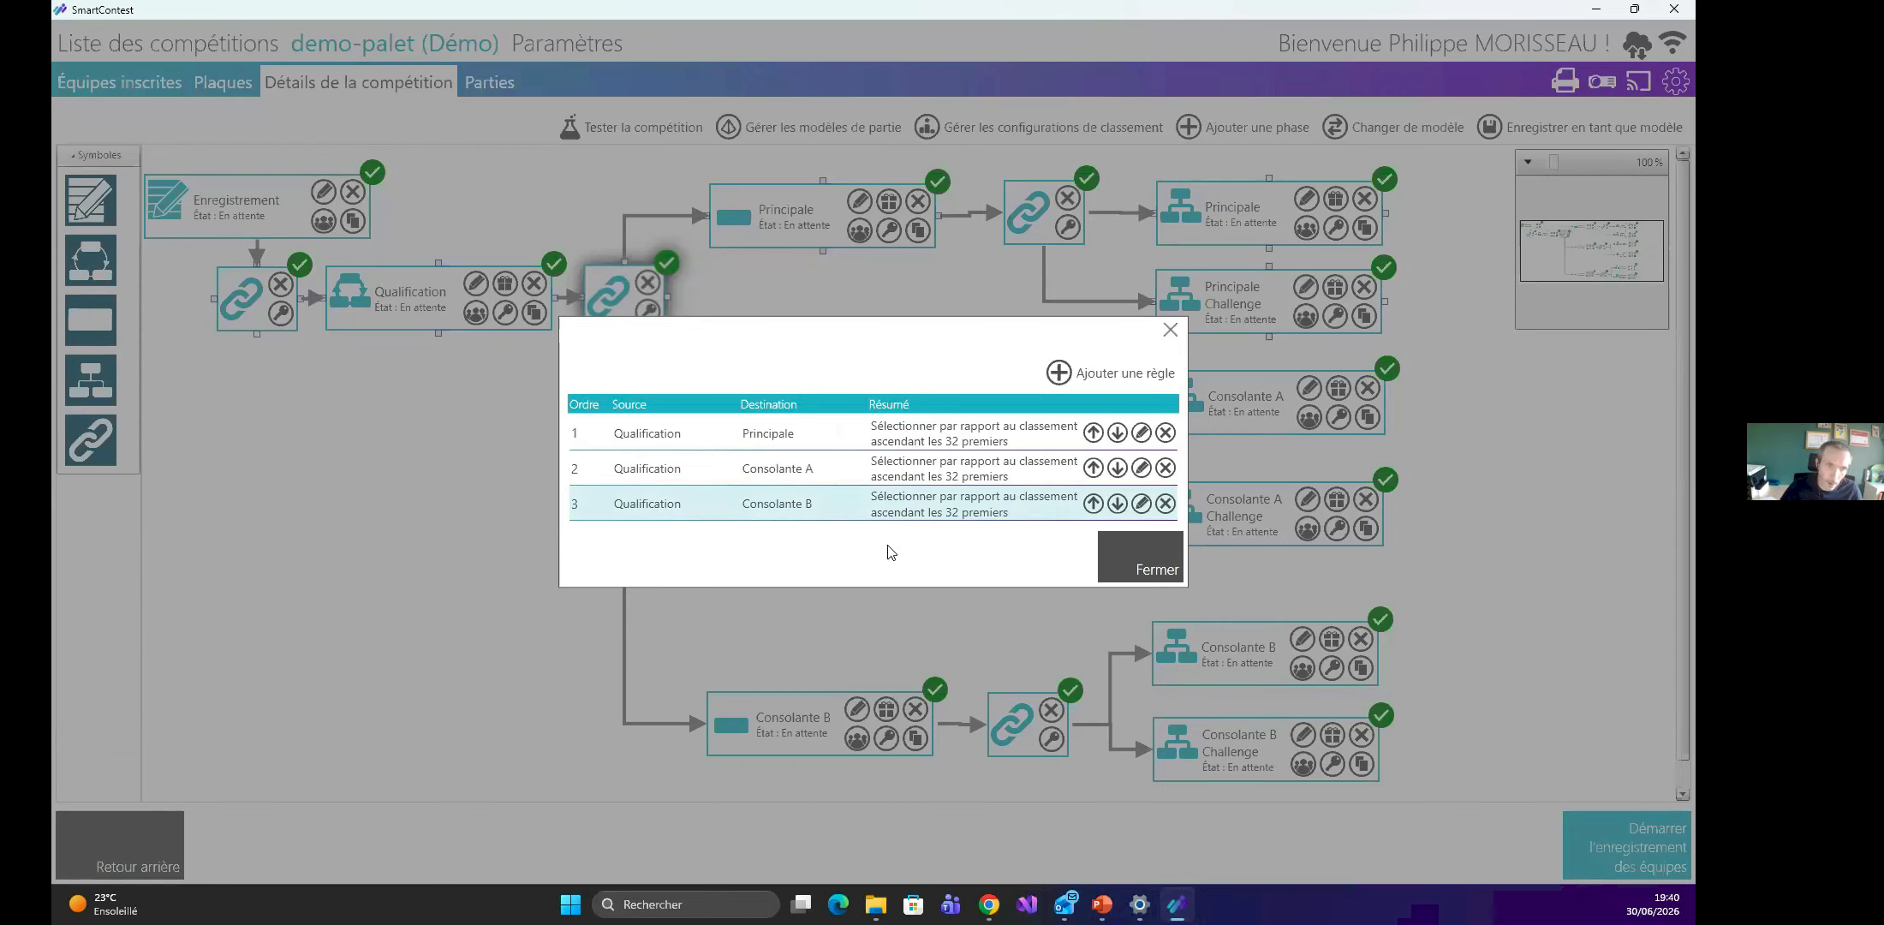
pyautogui.click(1136, 568)
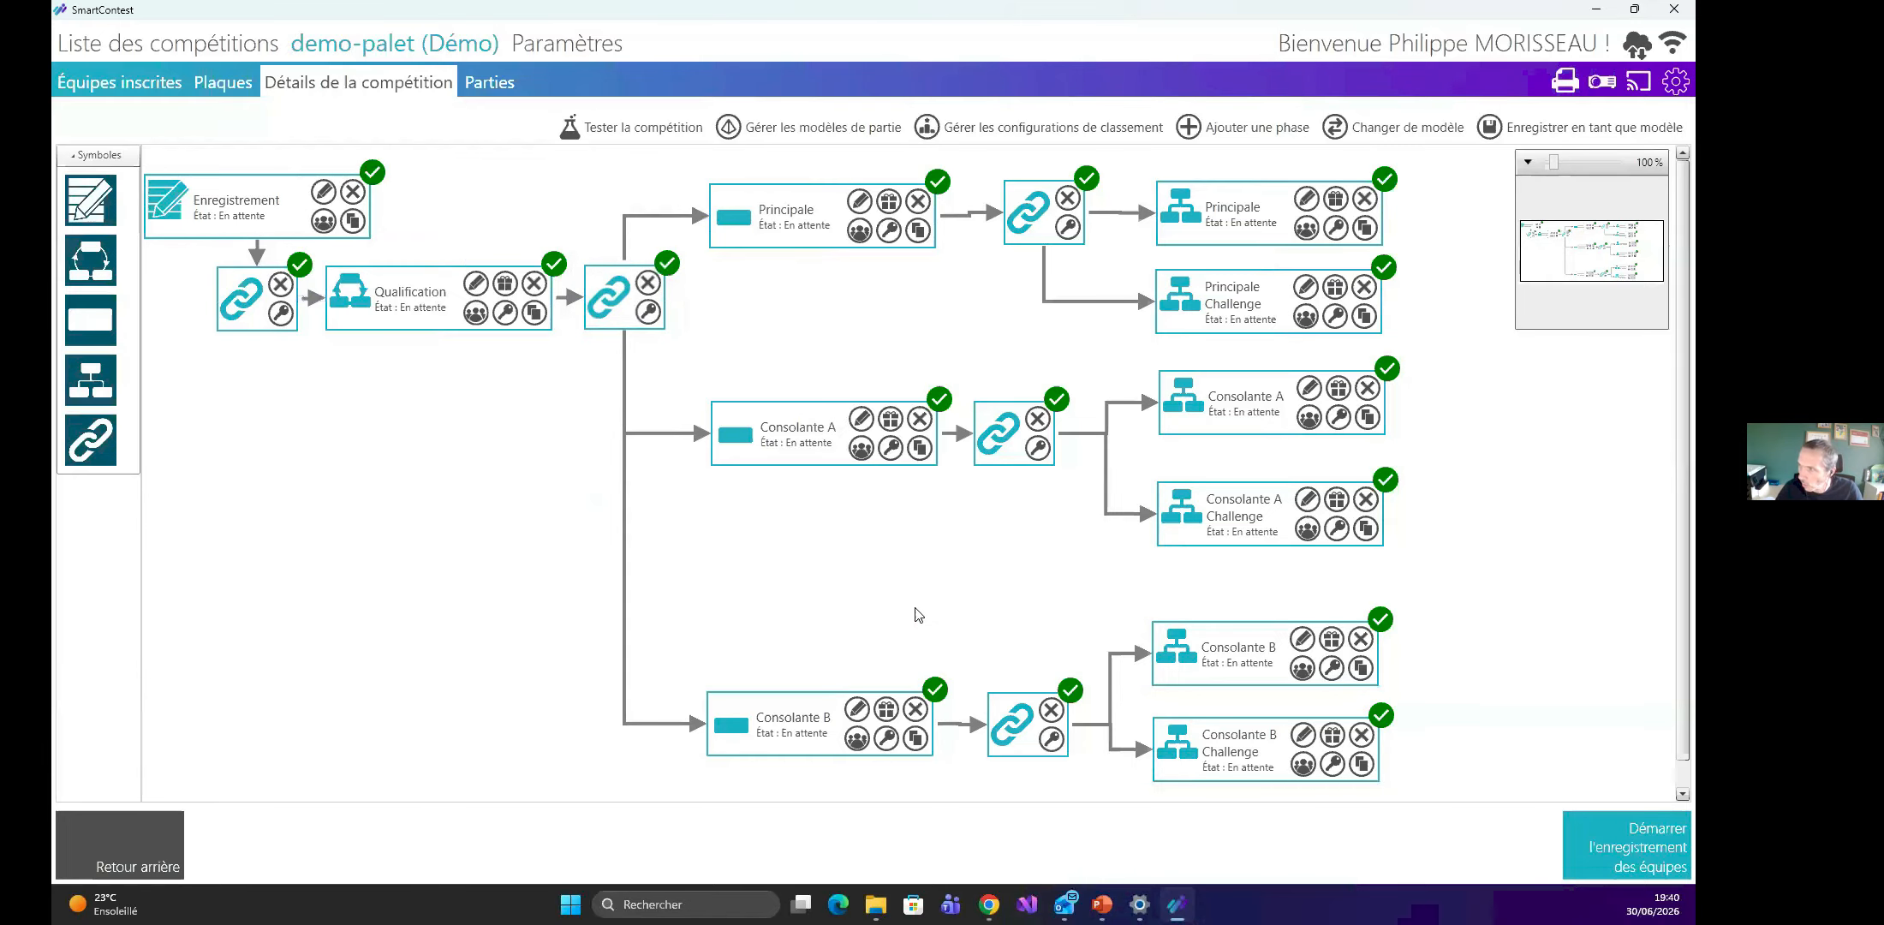
# Replace the competition model with Palet 6 Finales - 94 équipes, entering 94 players and filtering by the palet tag.
pyautogui.click(1413, 126)
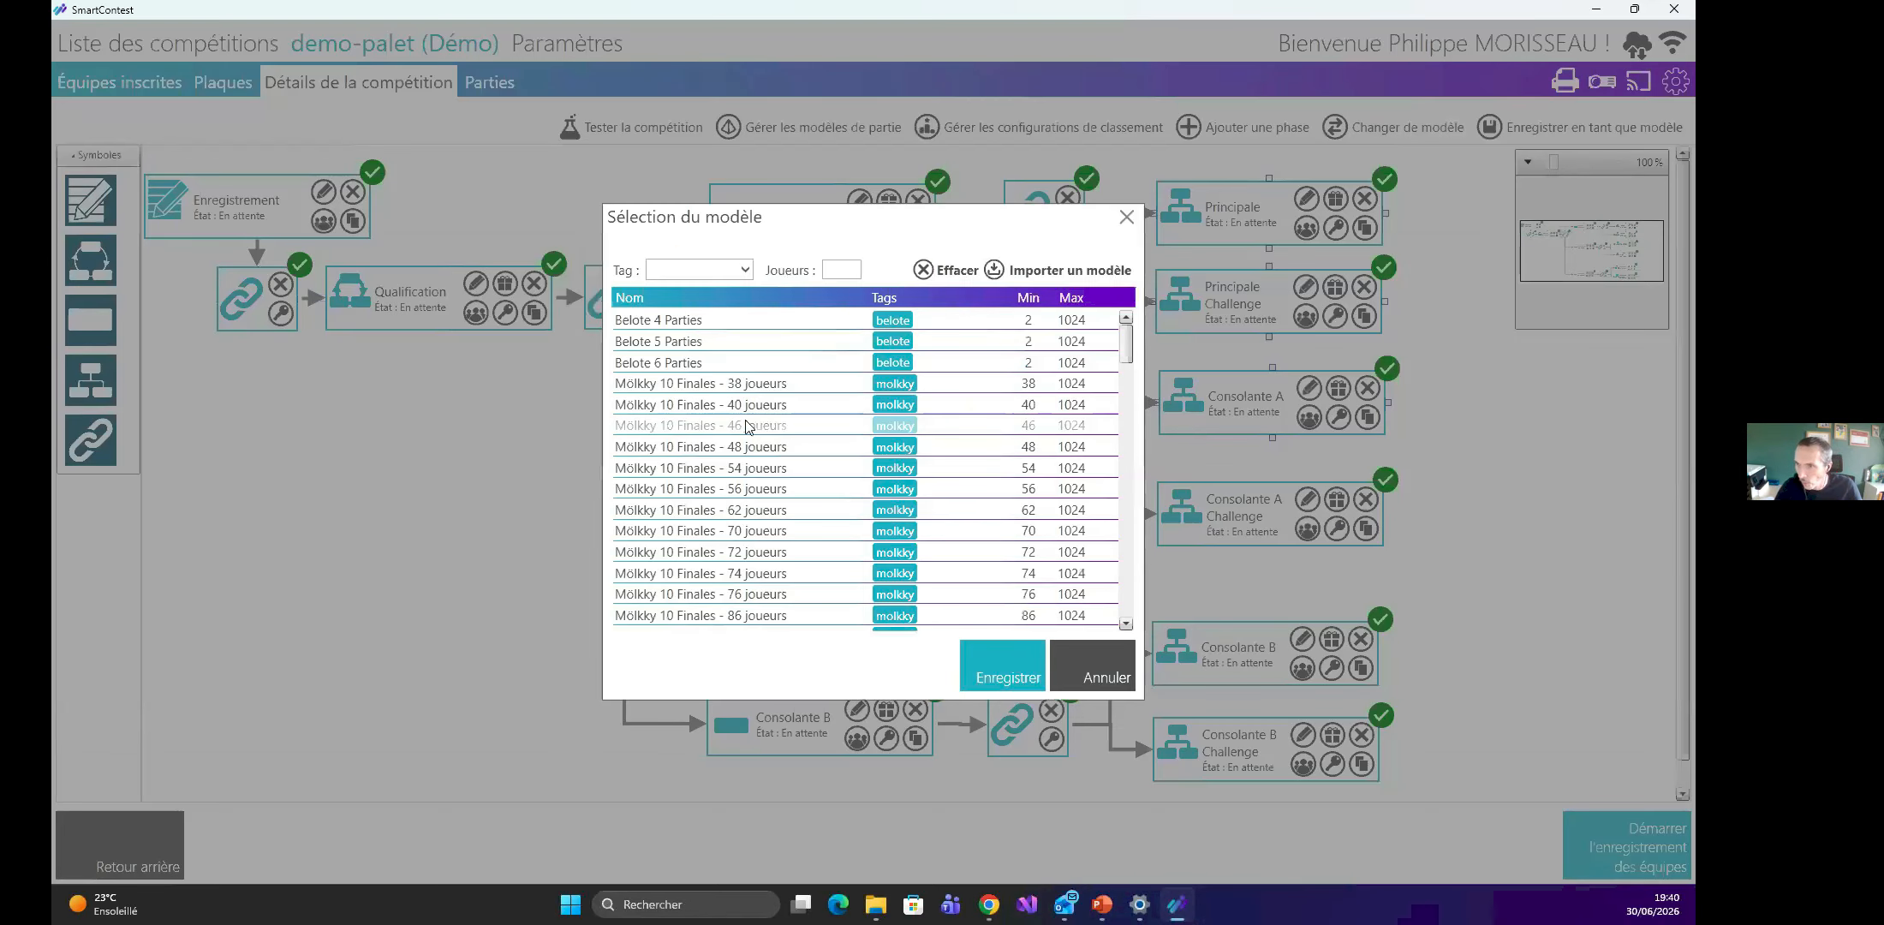
pyautogui.click(848, 274)
pyautogui.write('94')
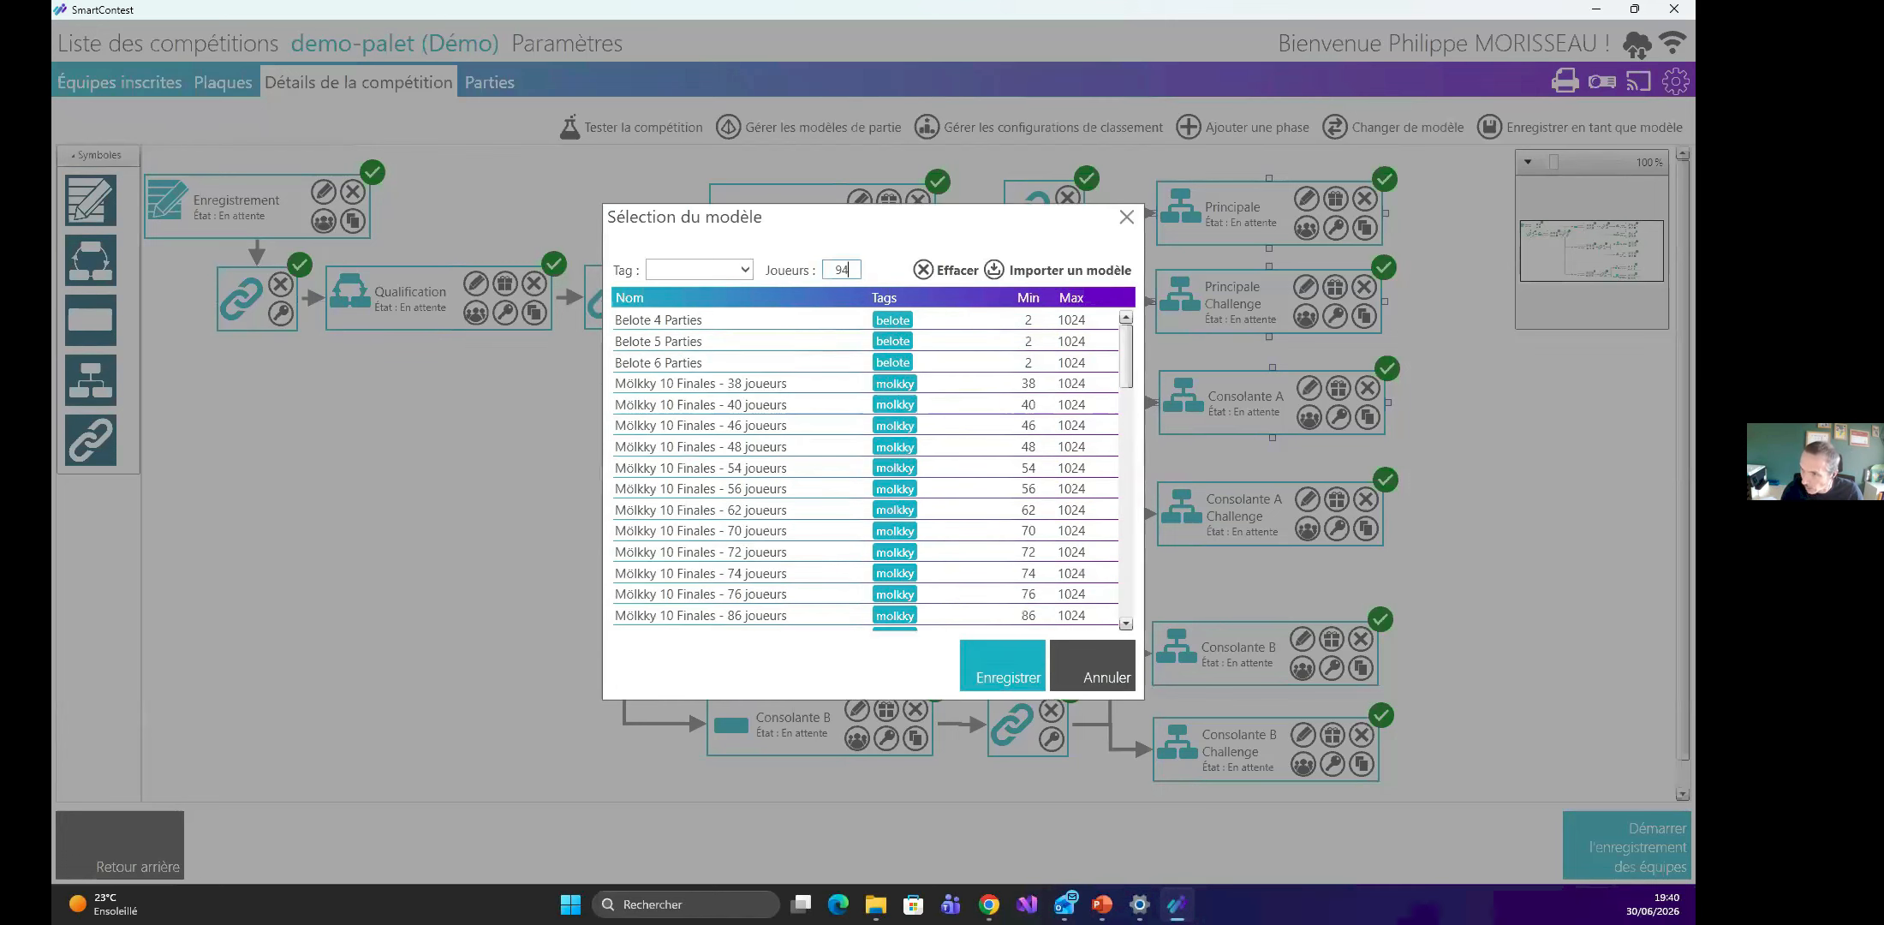
pyautogui.click(710, 276)
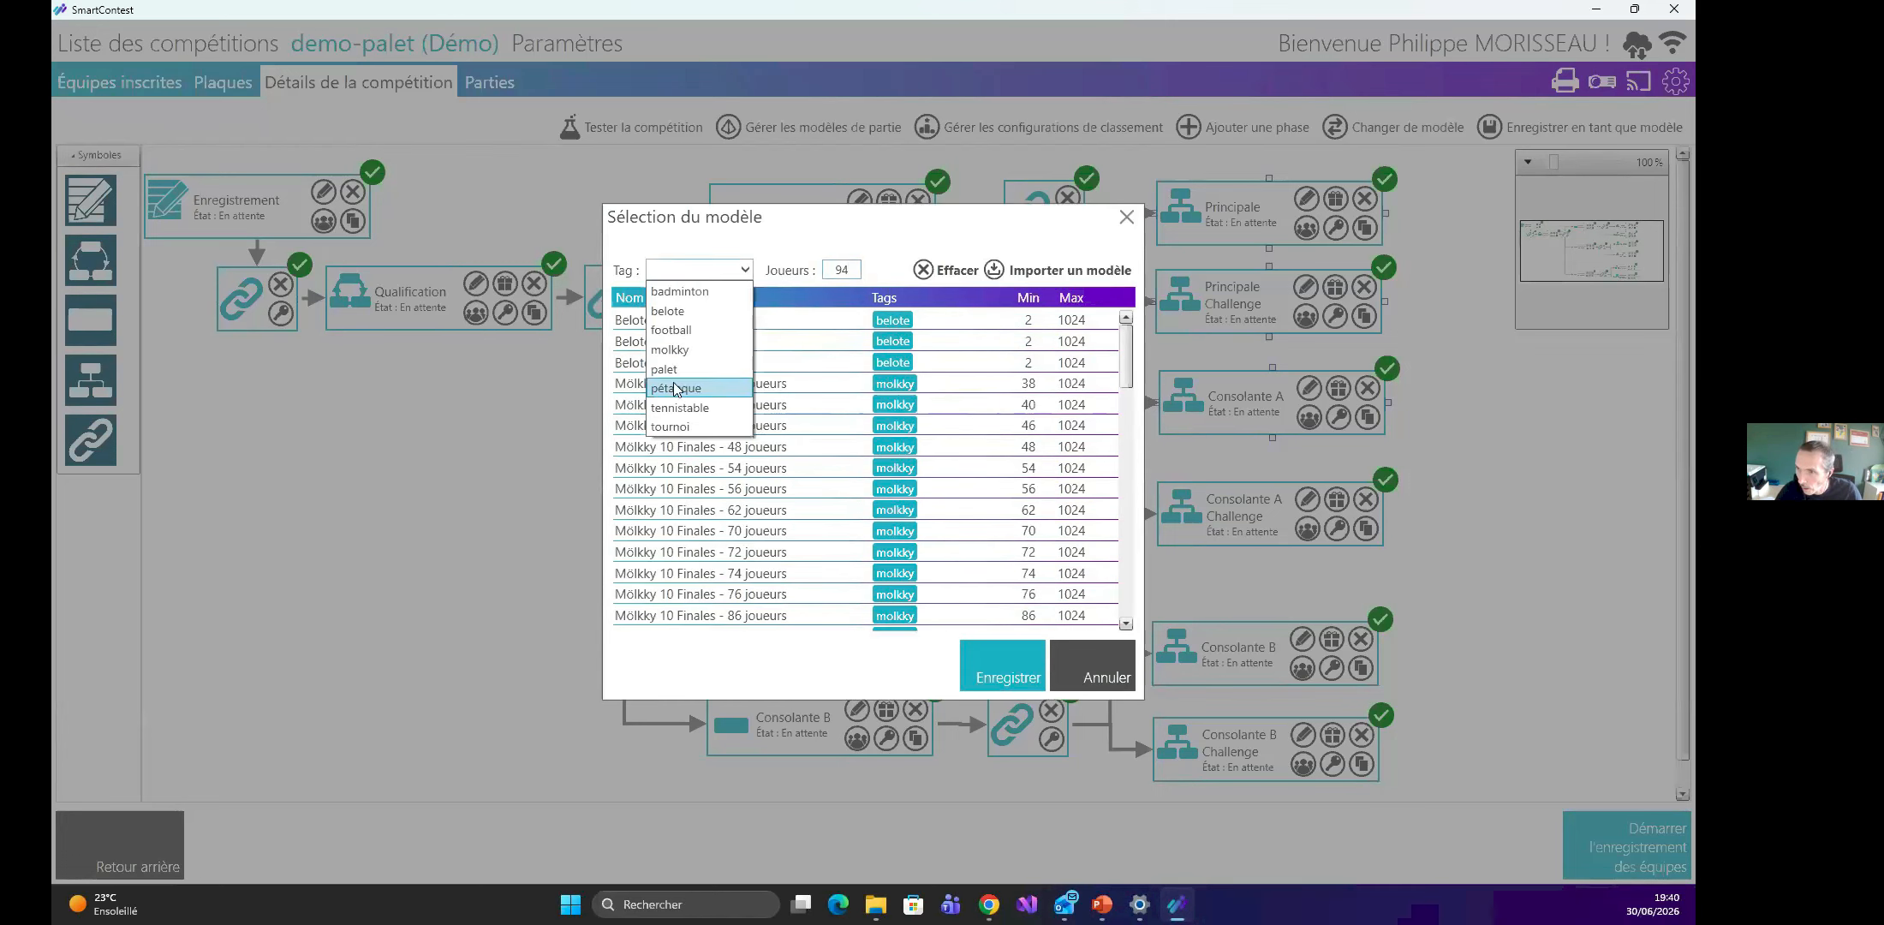
pyautogui.click(679, 377)
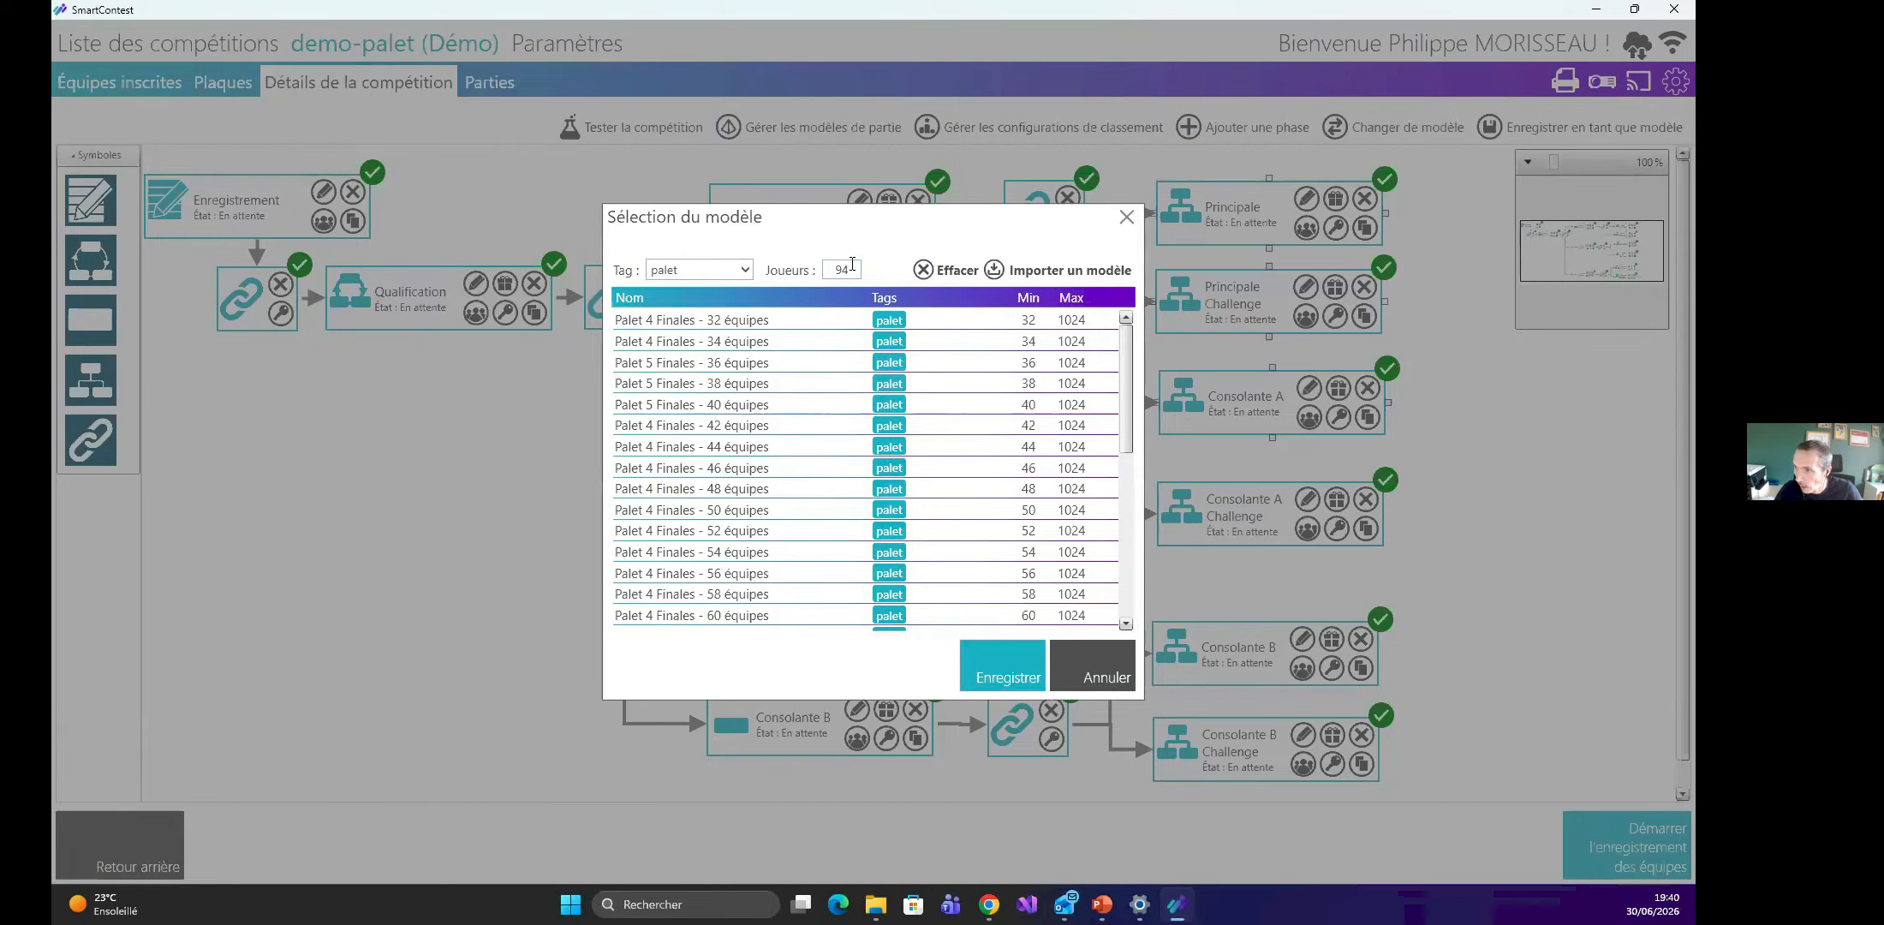
pyautogui.scroll(-6, 733, 514)
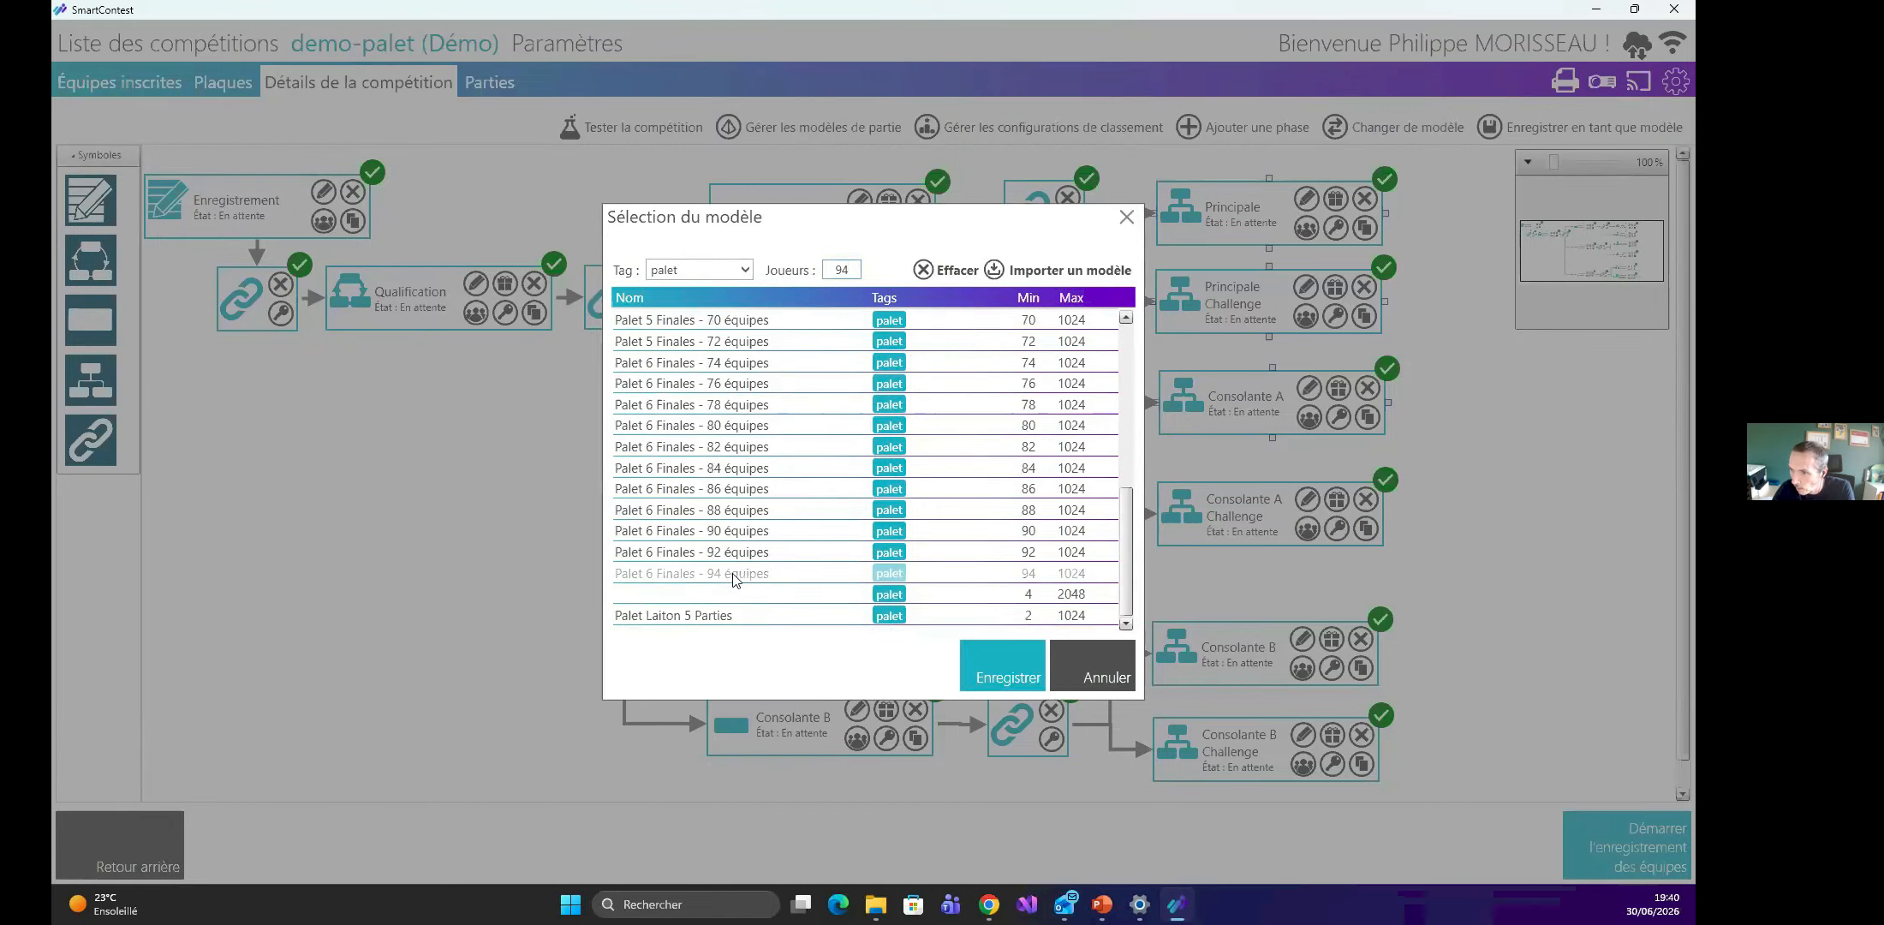
pyautogui.click(733, 581)
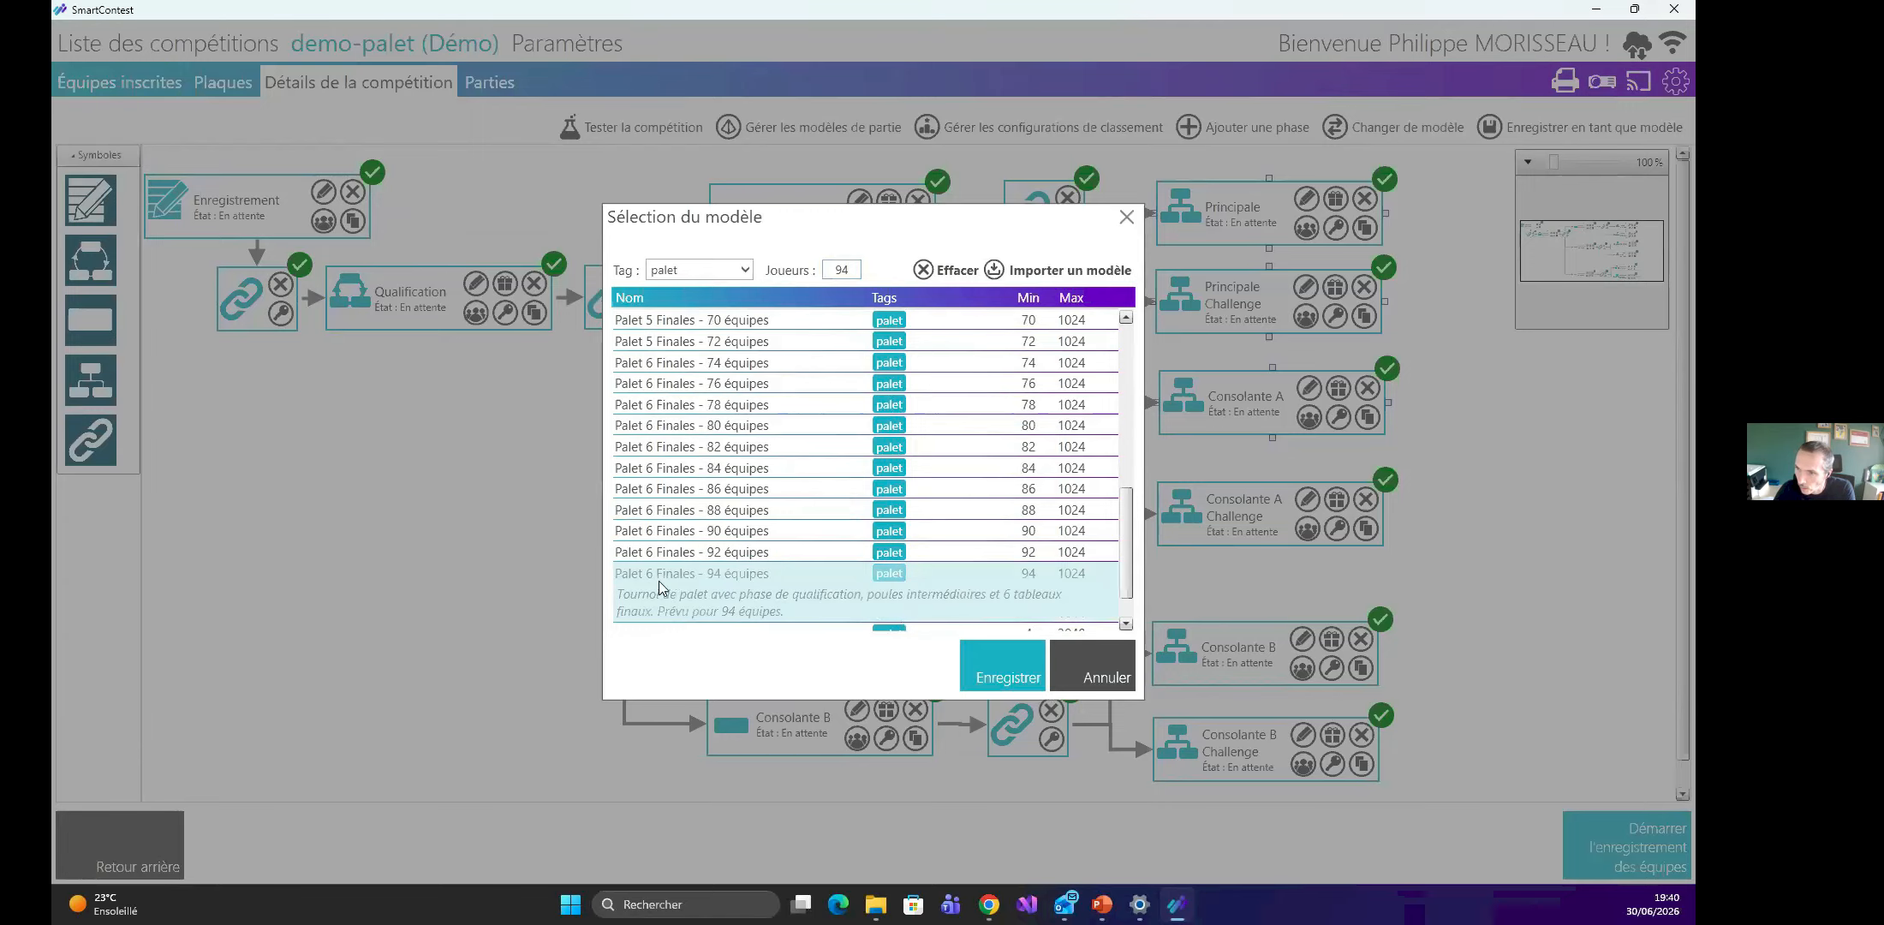
pyautogui.click(996, 675)
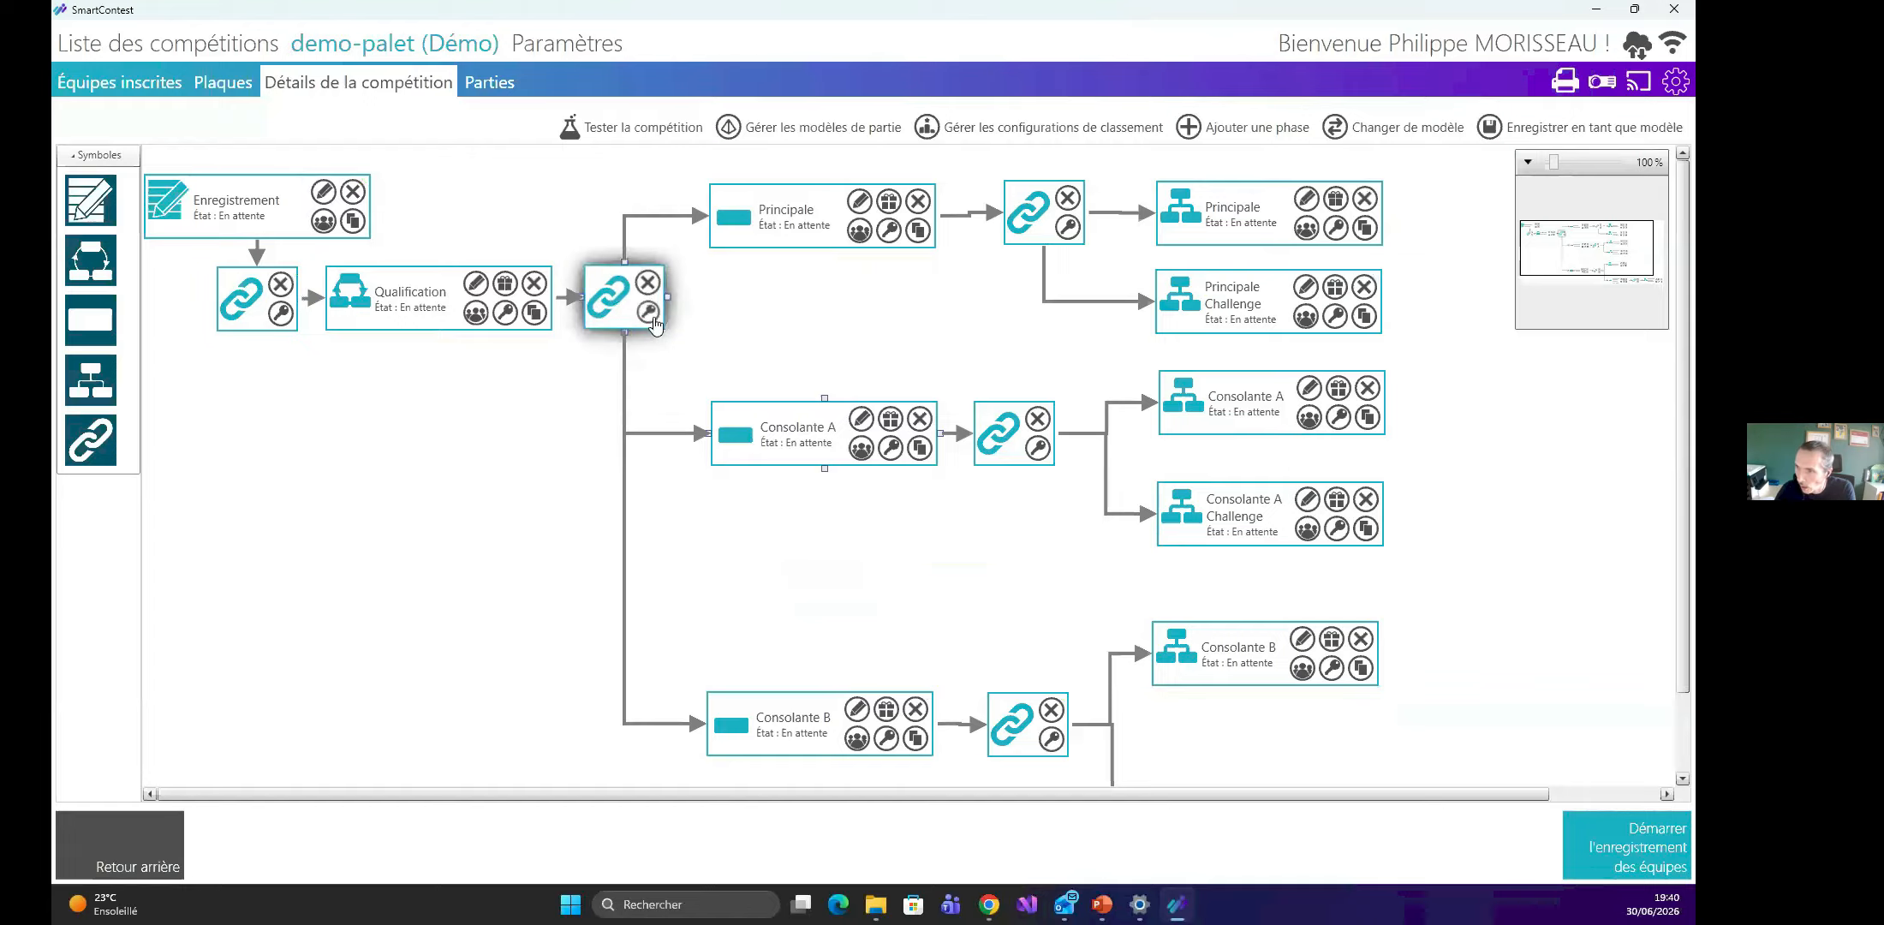
# Examine how the new palet model's rules distribute qualified teams to Principale, Consolante A and Consolante B.
pyautogui.click(651, 314)
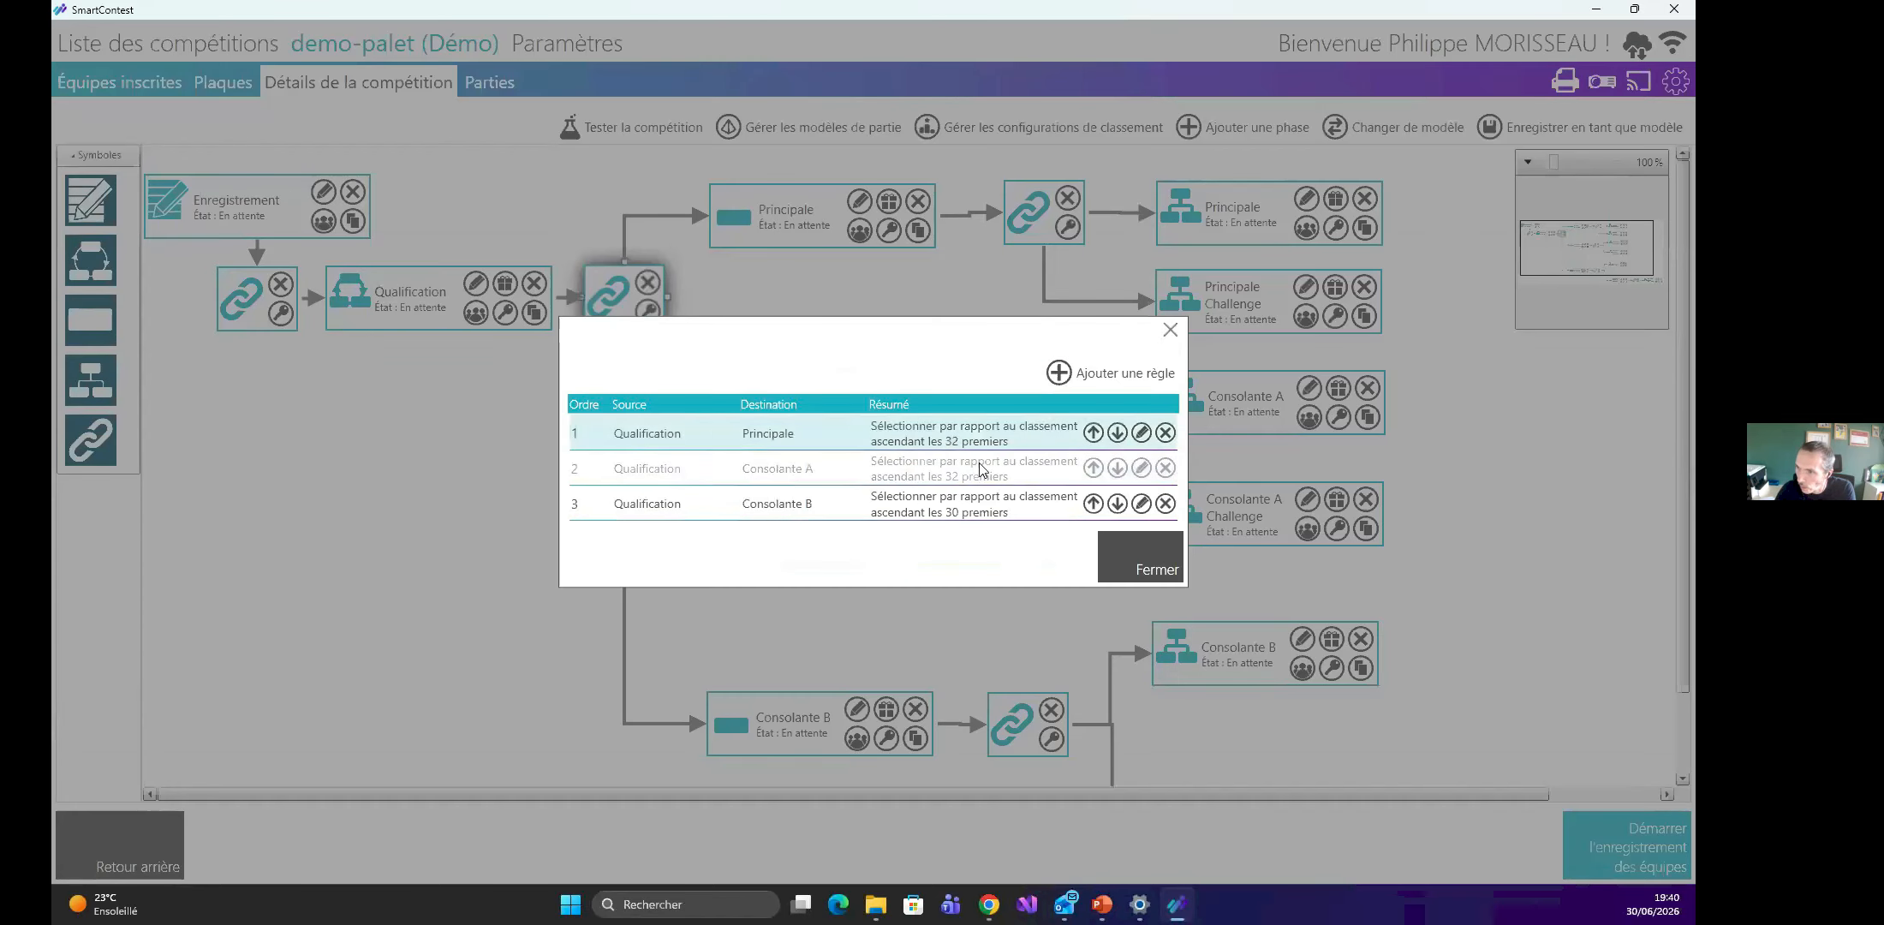
pyautogui.click(975, 506)
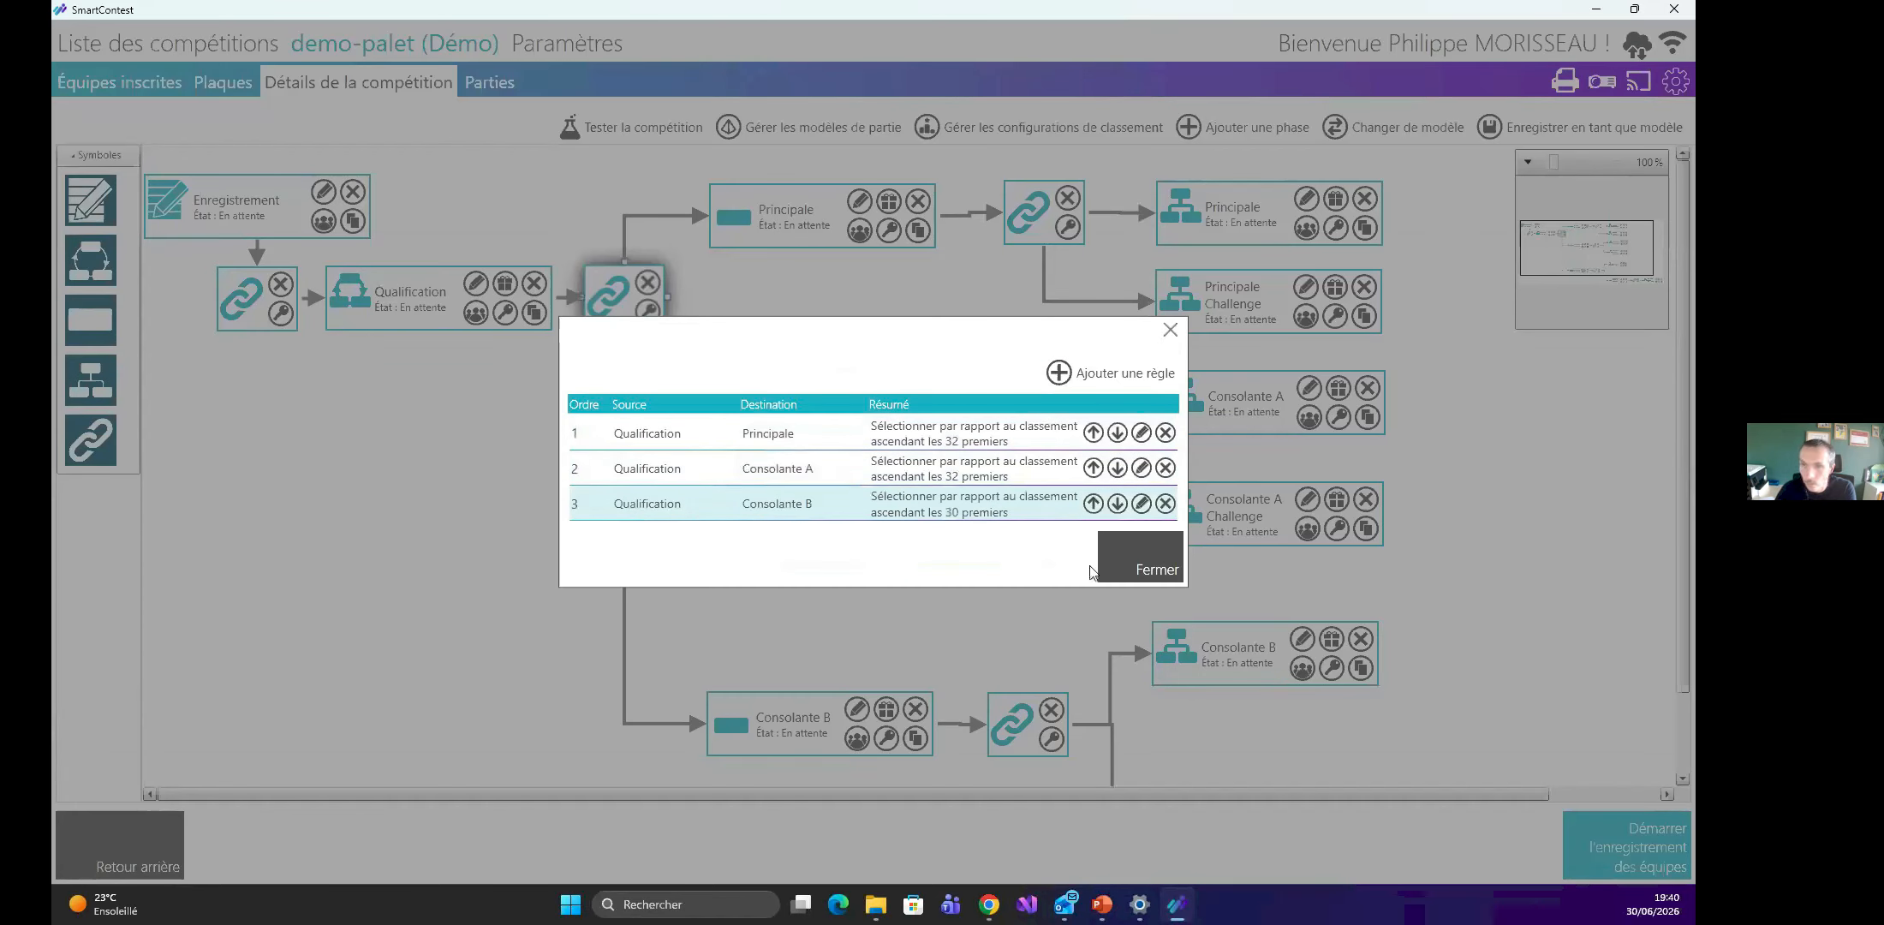
pyautogui.click(1156, 572)
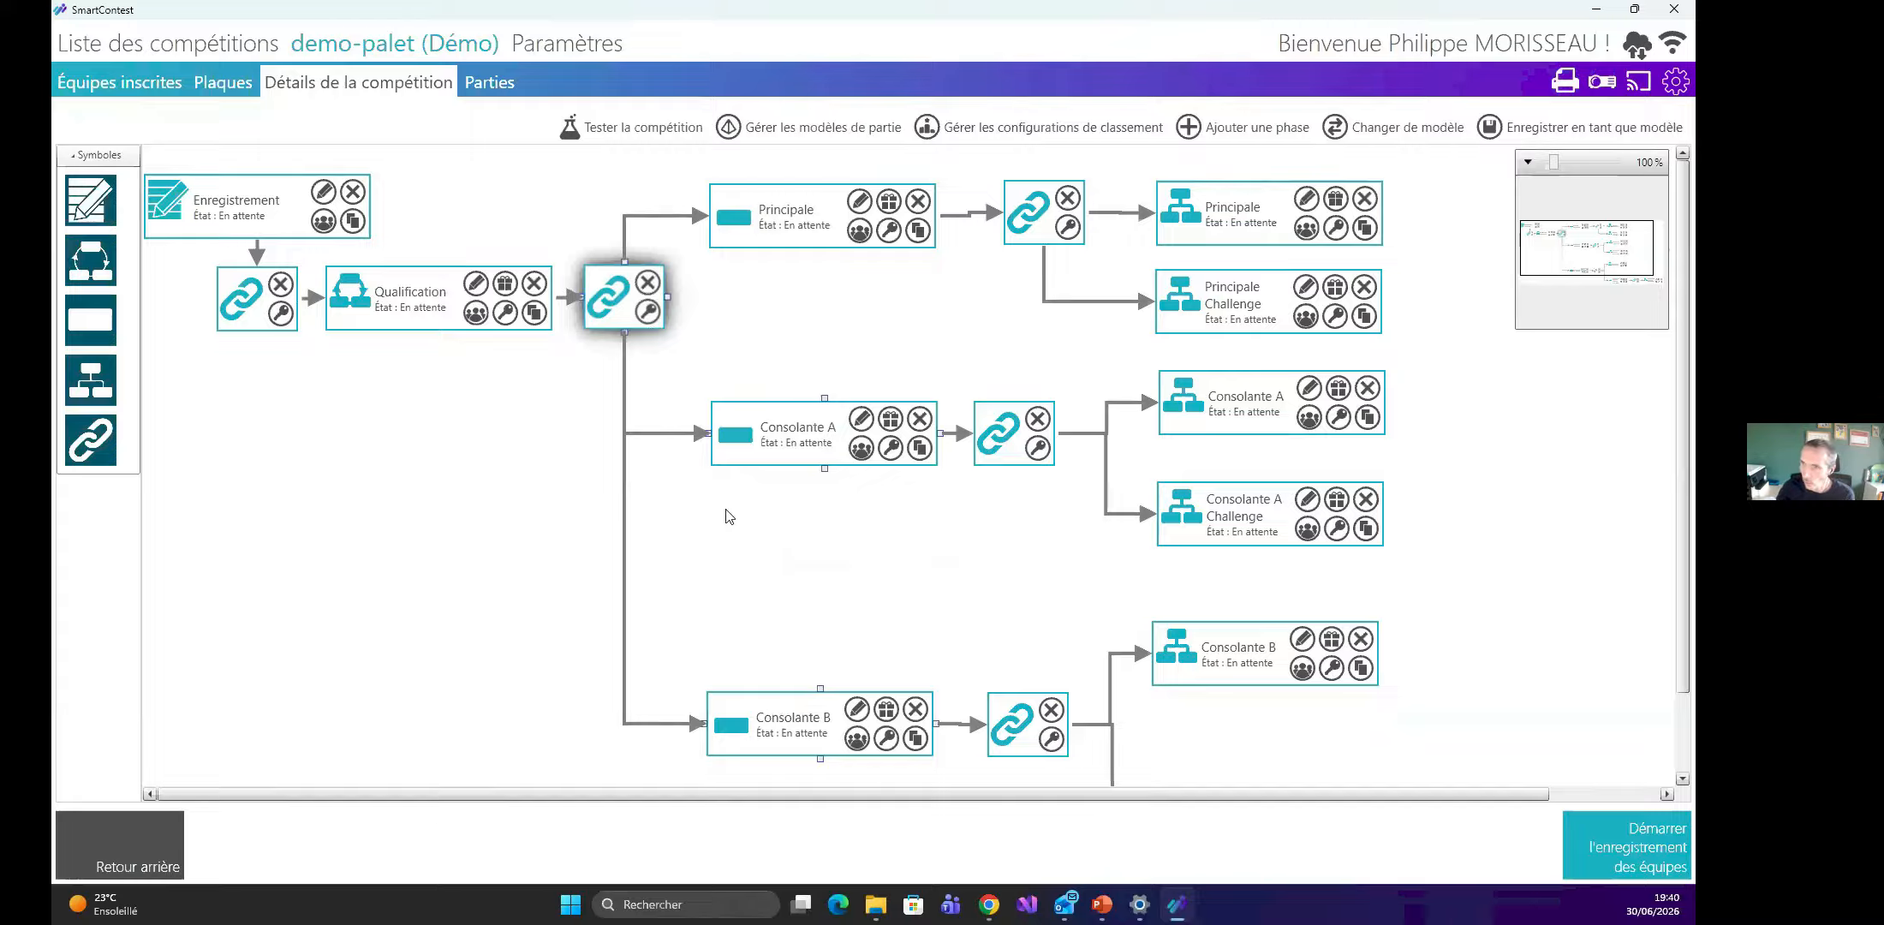
# Replace the competition model with Belote 5 Parties.
pyautogui.click(1426, 131)
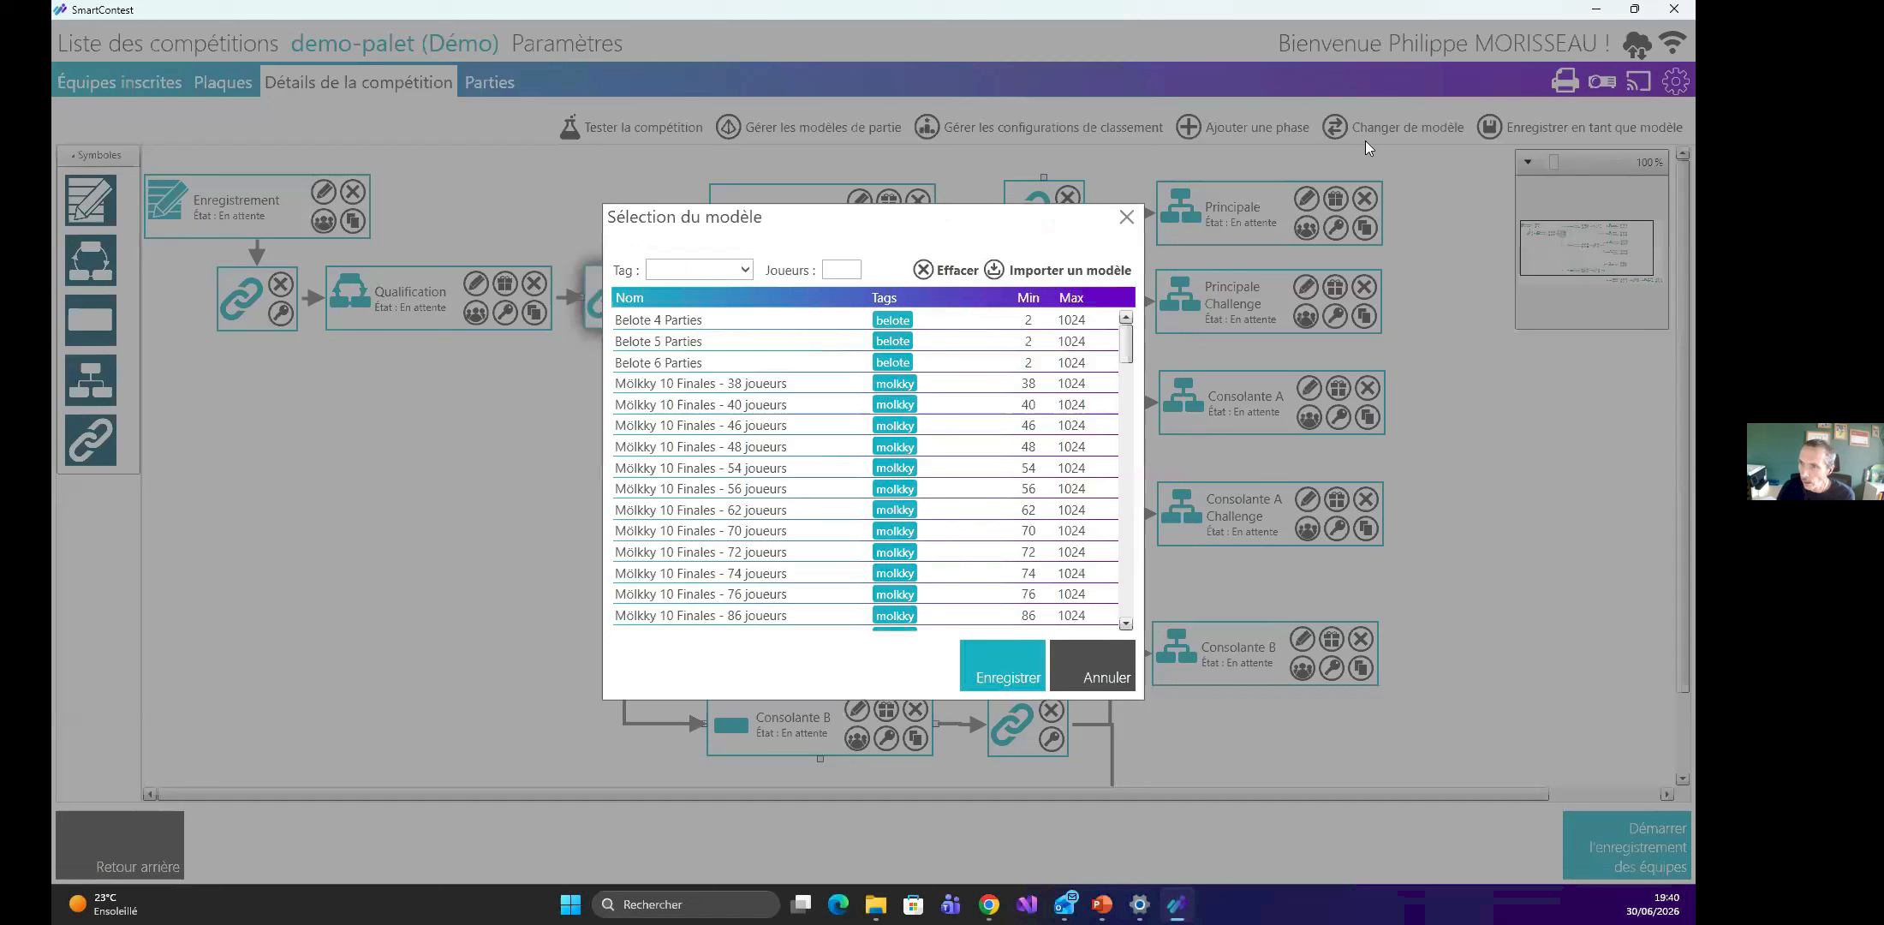
pyautogui.click(669, 350)
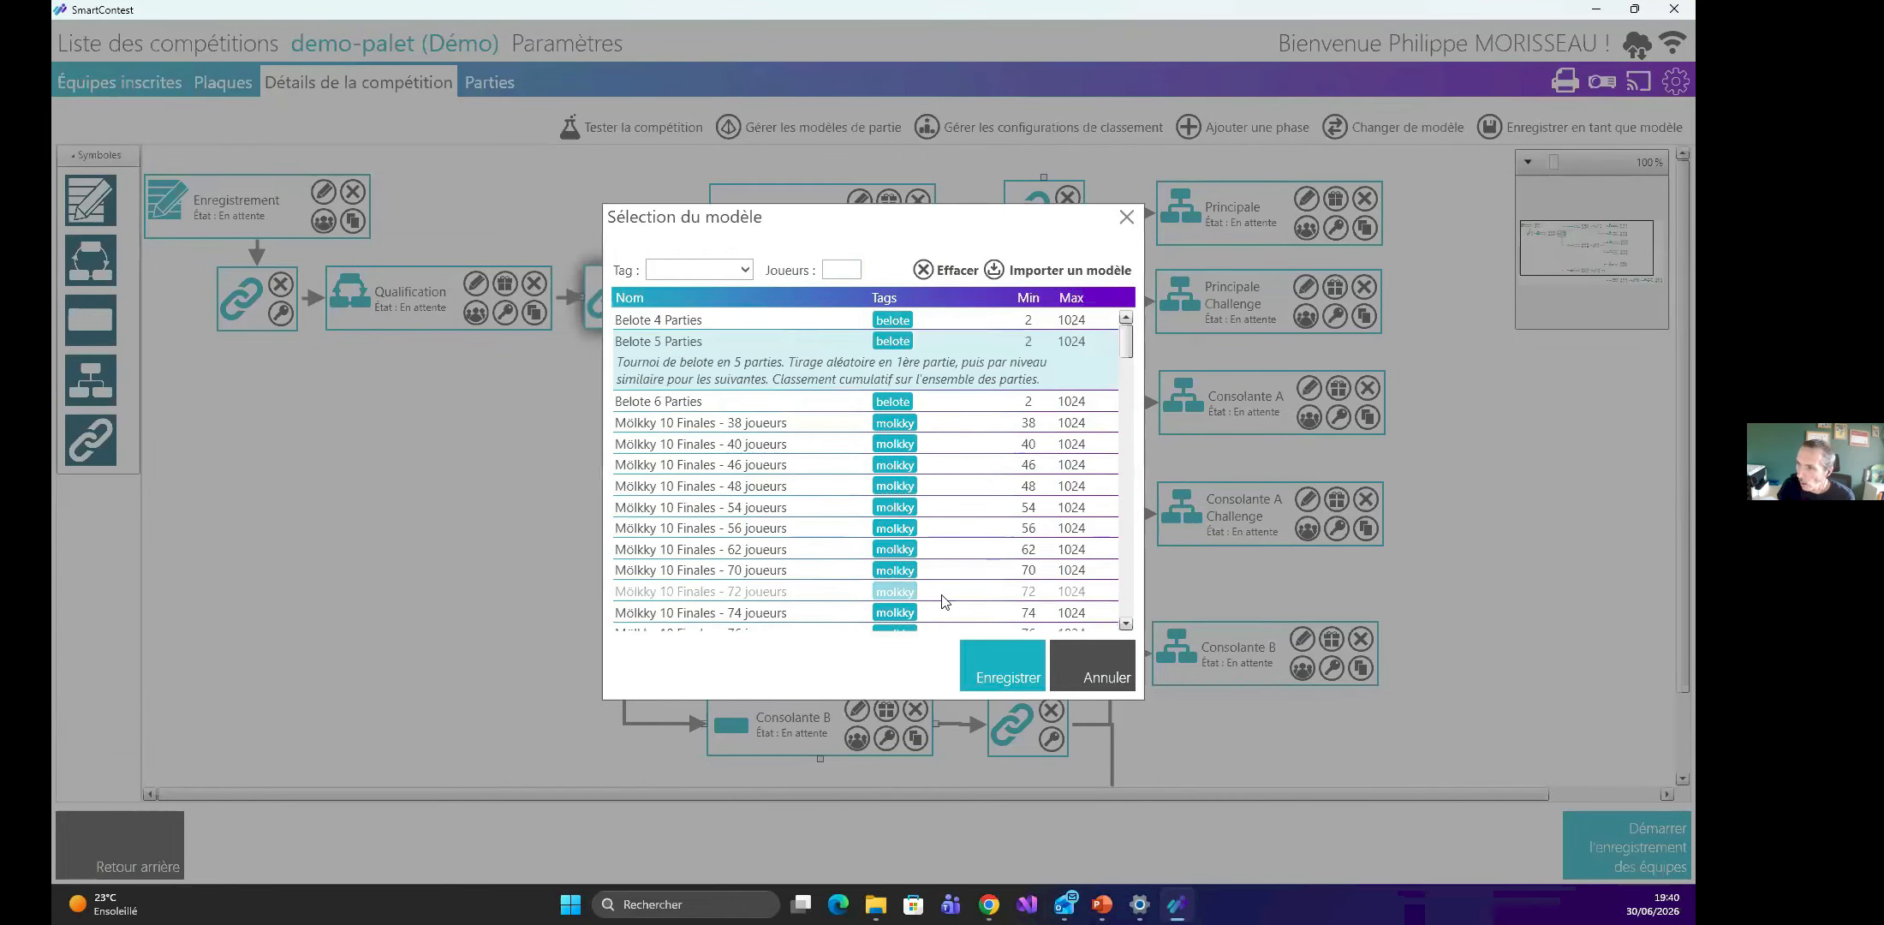
pyautogui.click(1001, 669)
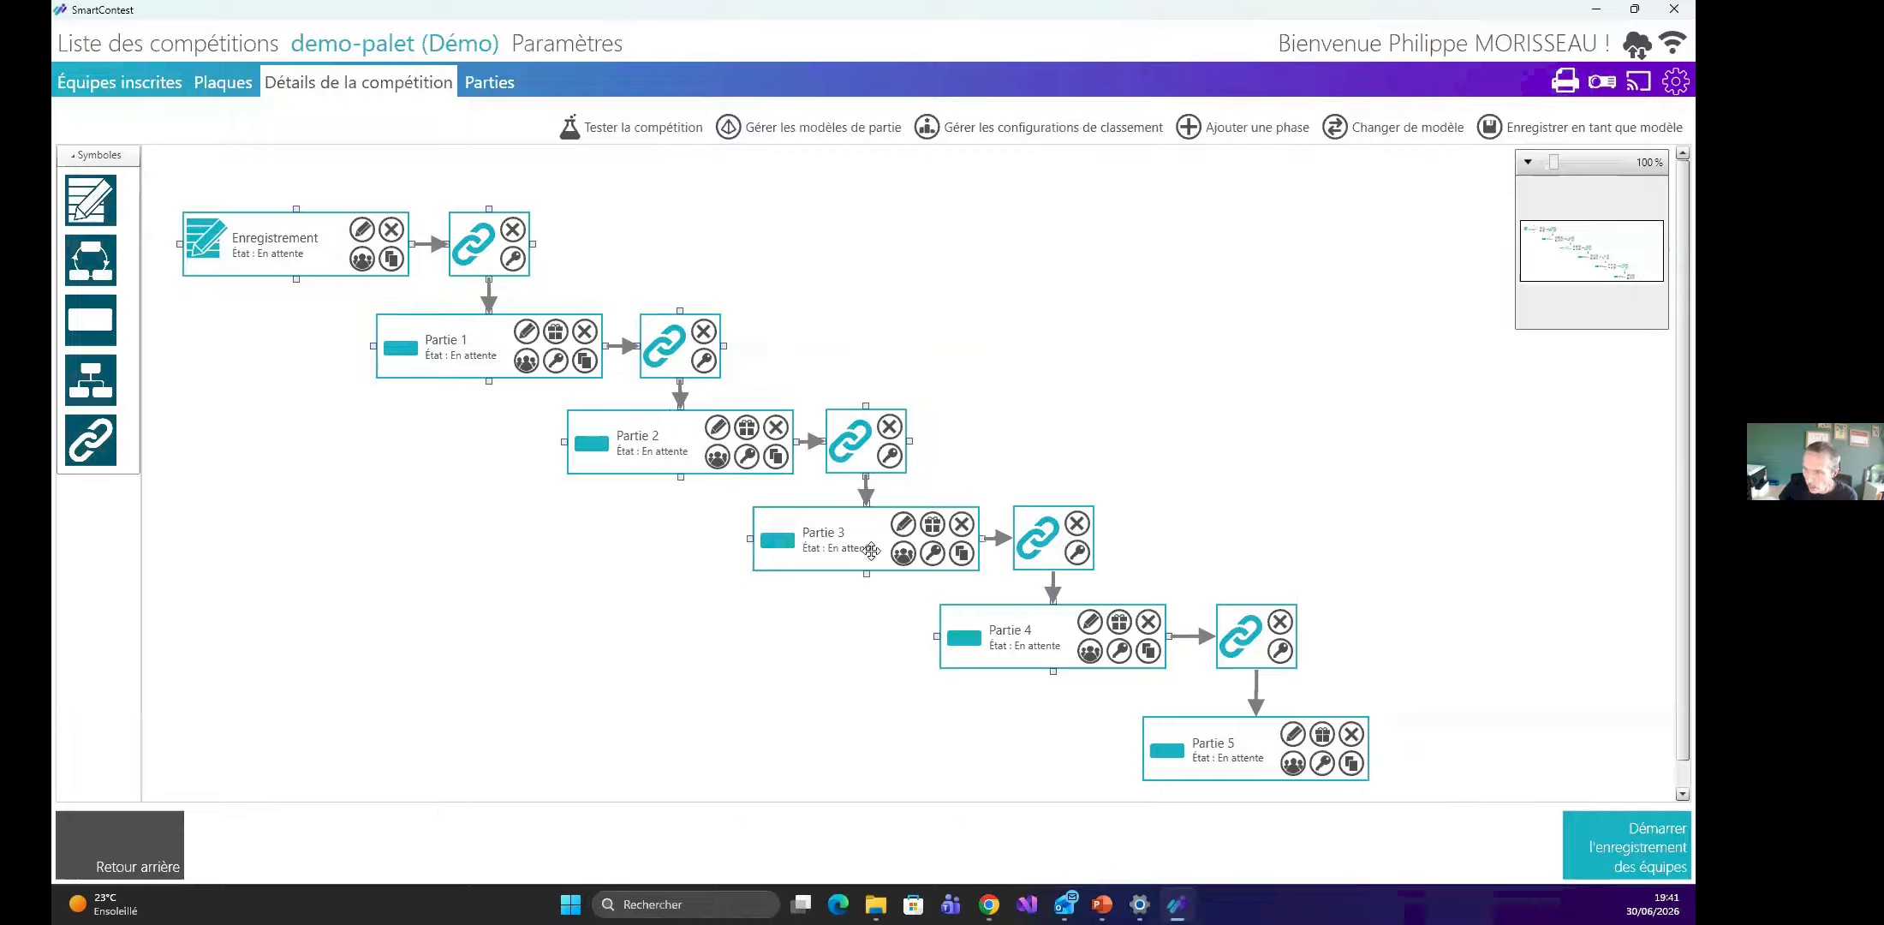
pyautogui.click(1229, 749)
pyautogui.click(1023, 737)
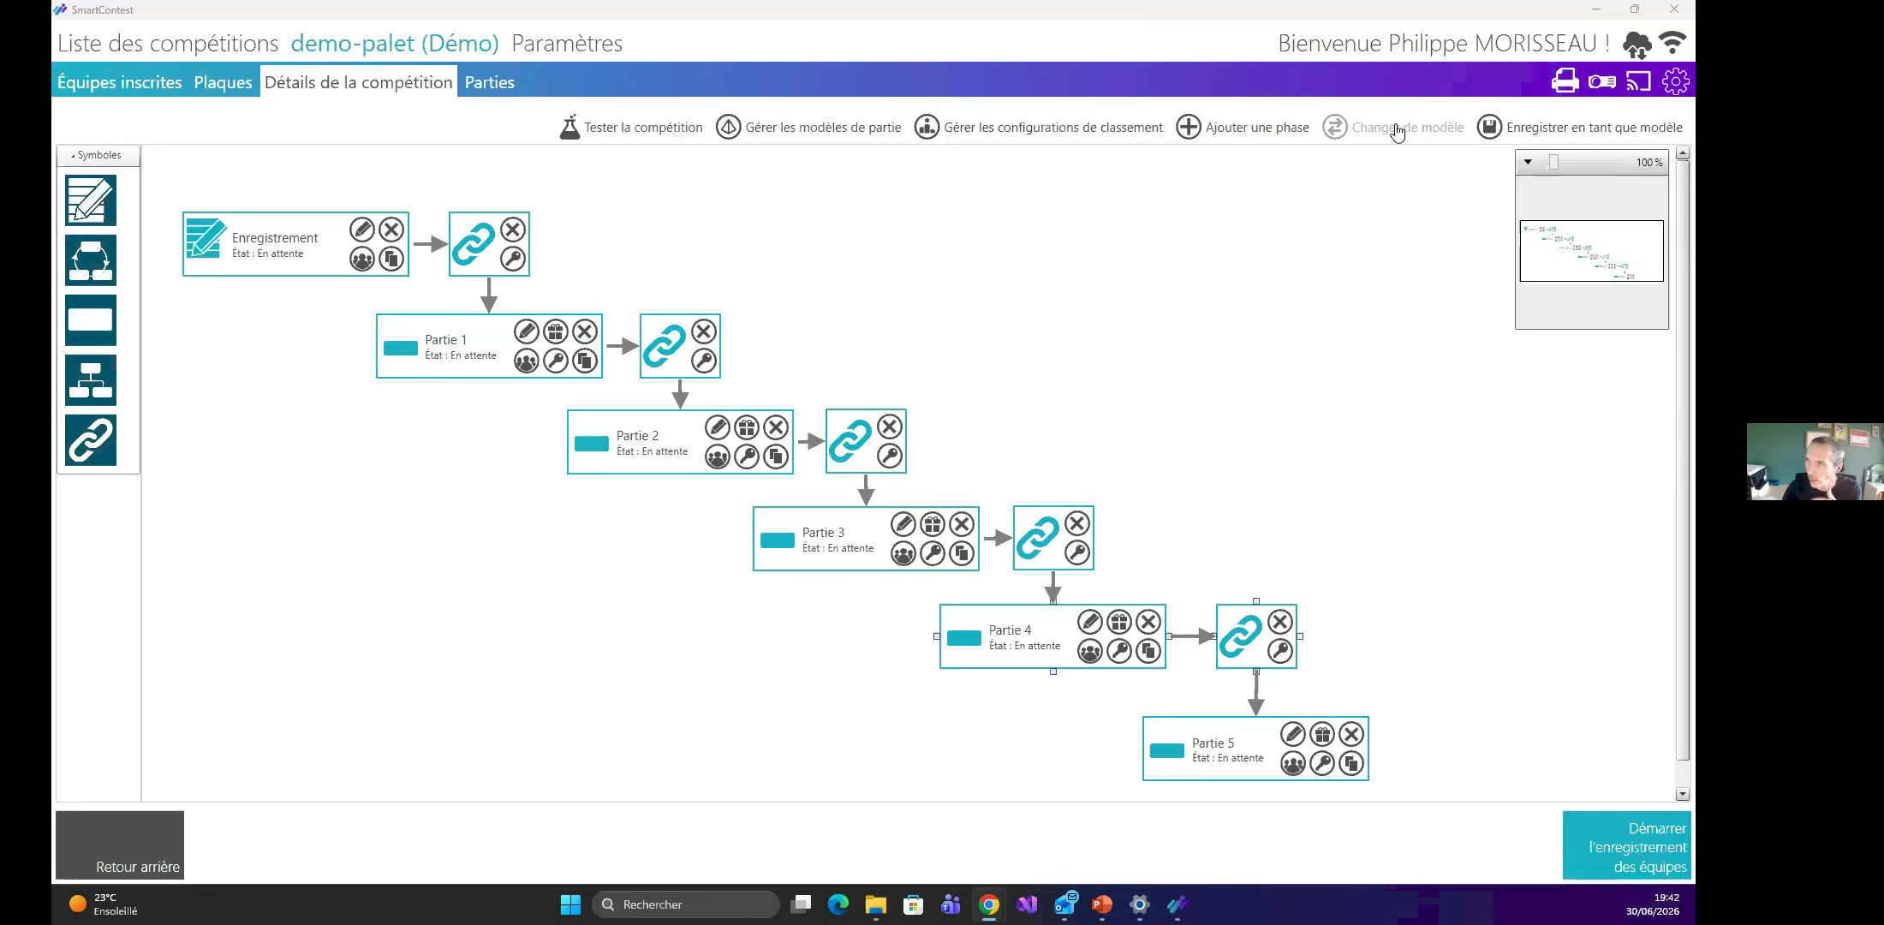
# Replace the competition model with Mölkky 10 Finales - 70 joueurs and look over its phase diagram down to Consolante D.
pyautogui.click(1396, 128)
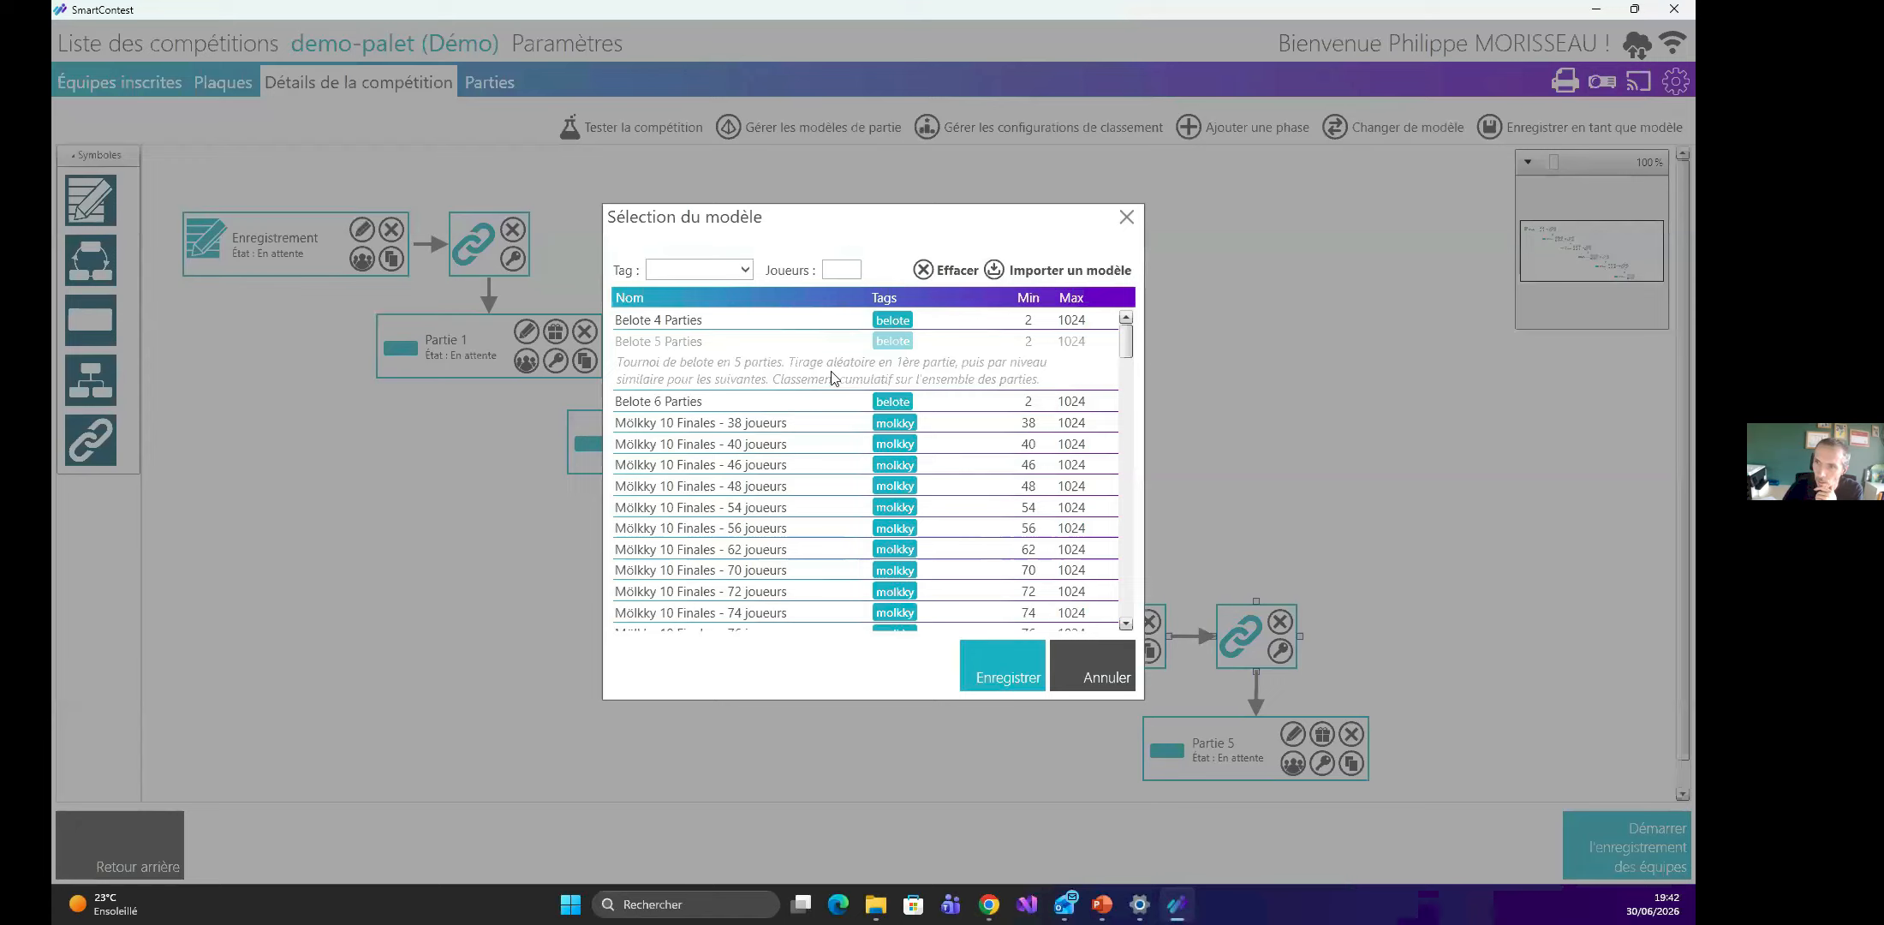
pyautogui.scroll(-1, 841, 447)
pyautogui.scroll(-3, 839, 447)
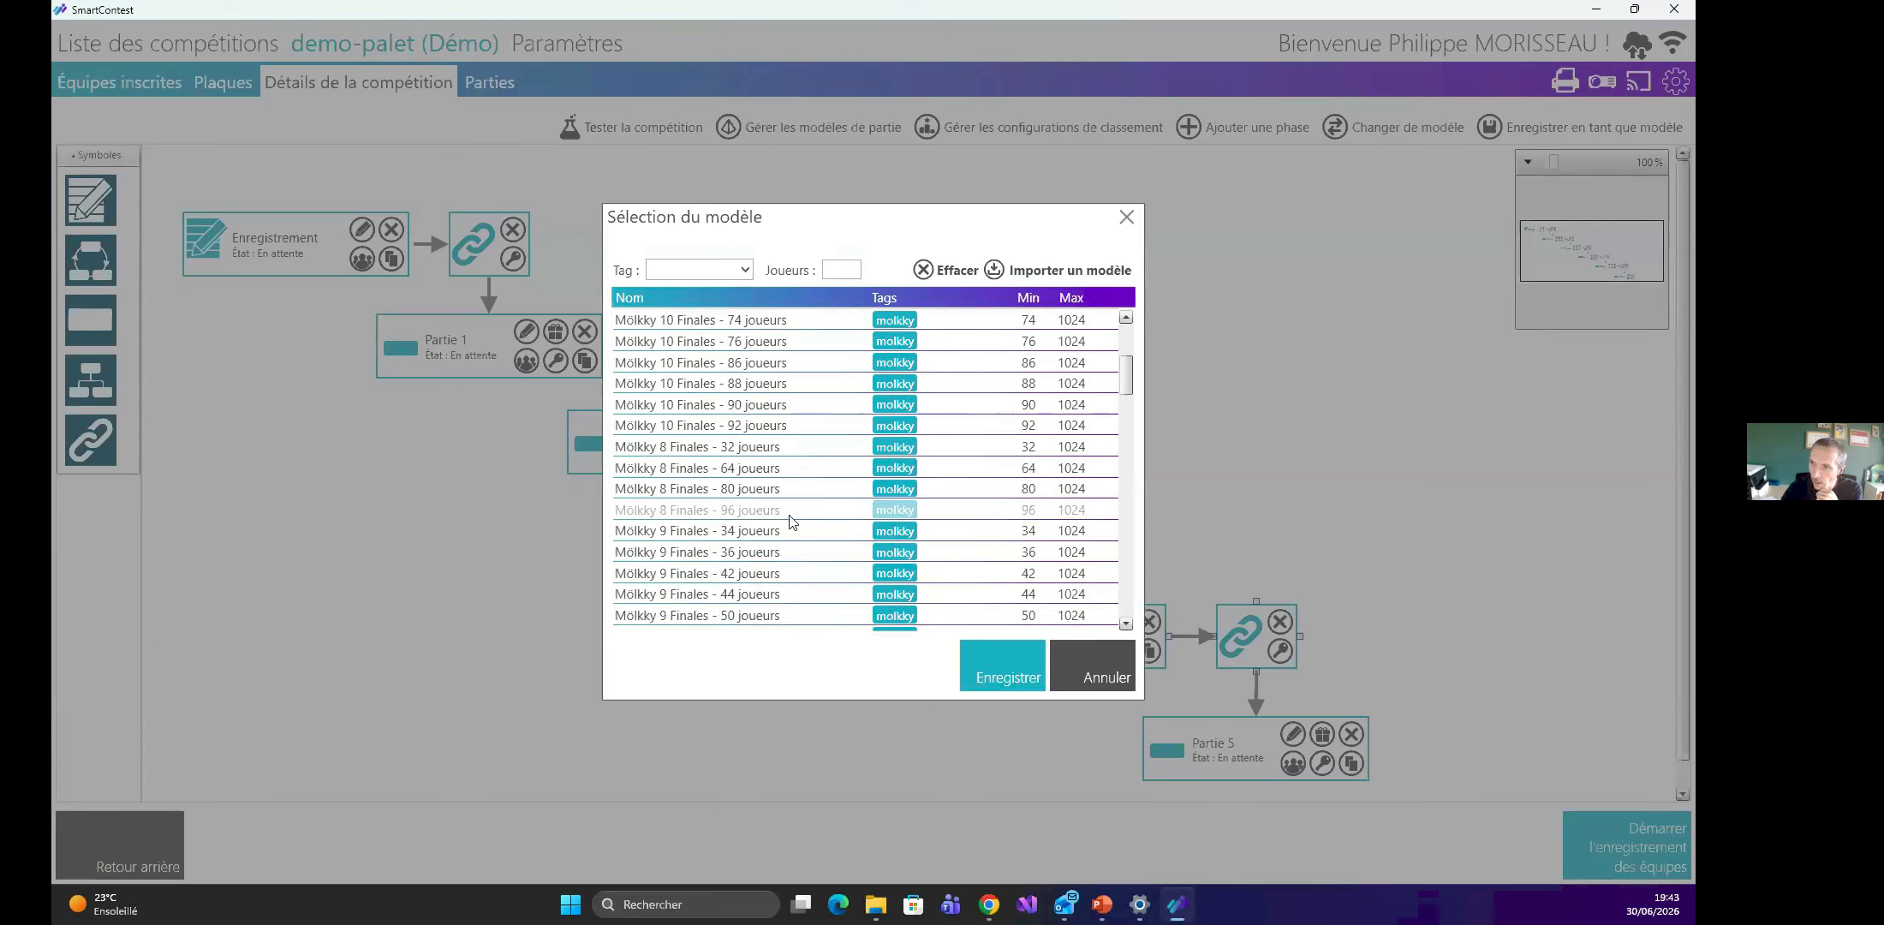
pyautogui.scroll(3, 789, 515)
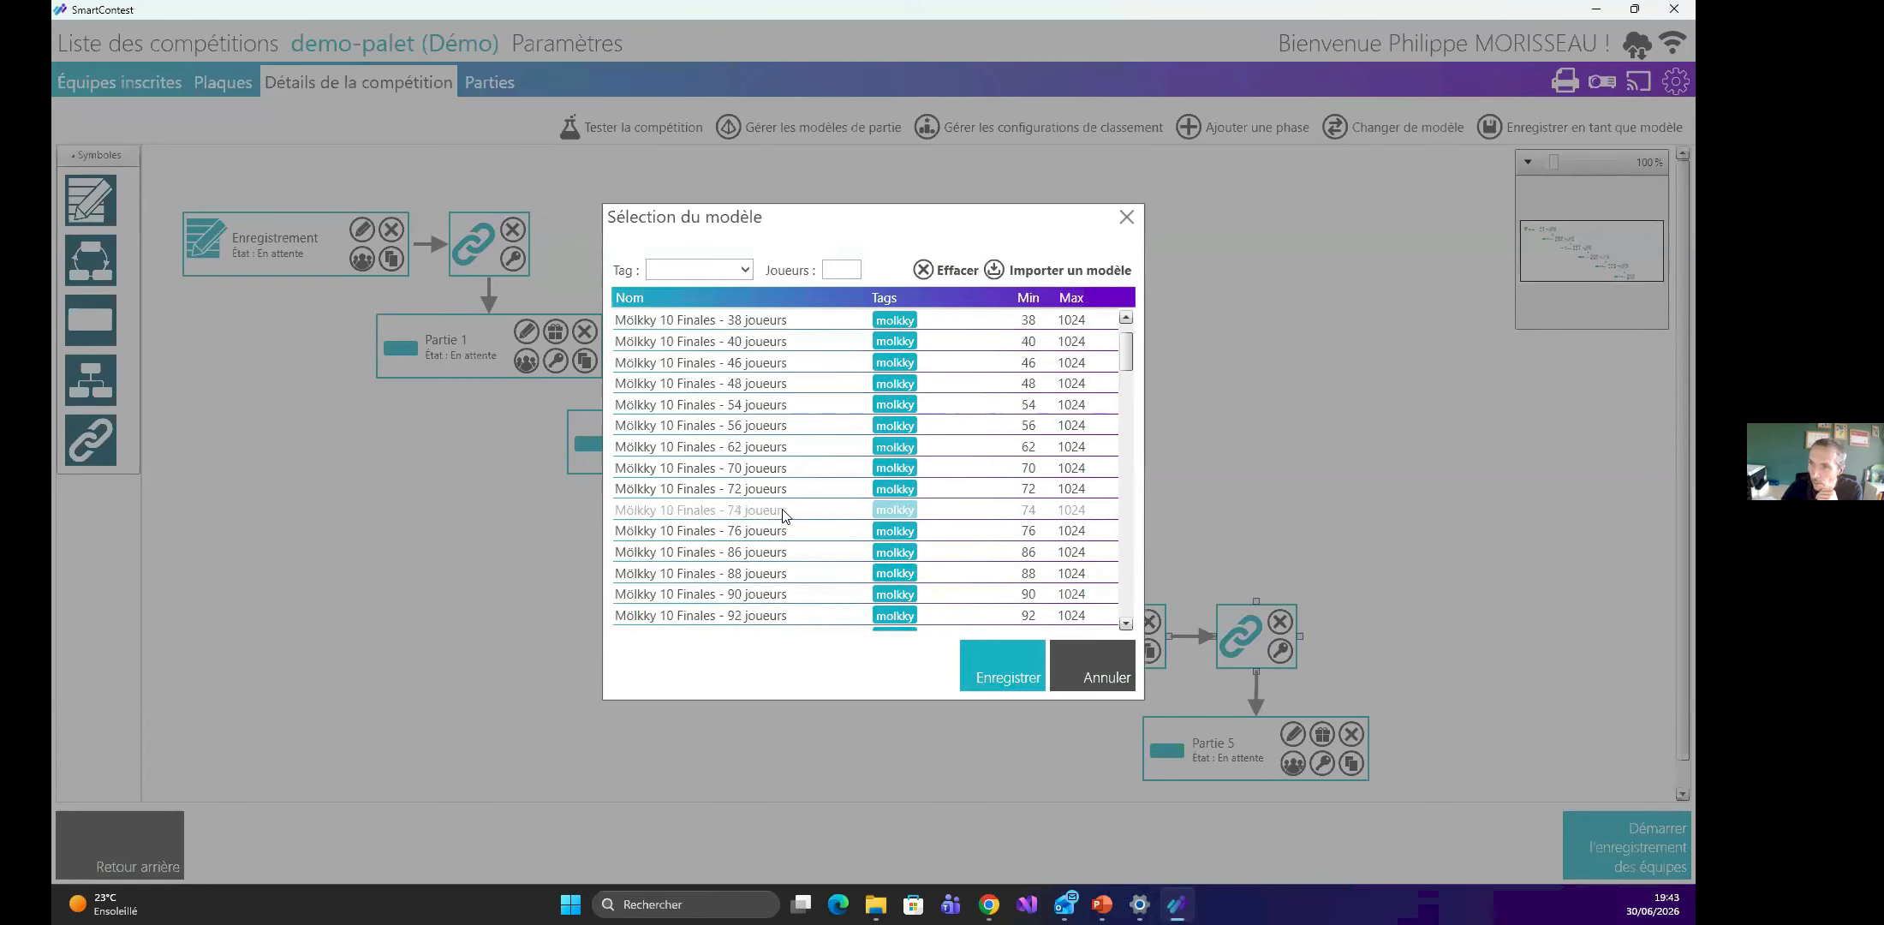
pyautogui.click(715, 473)
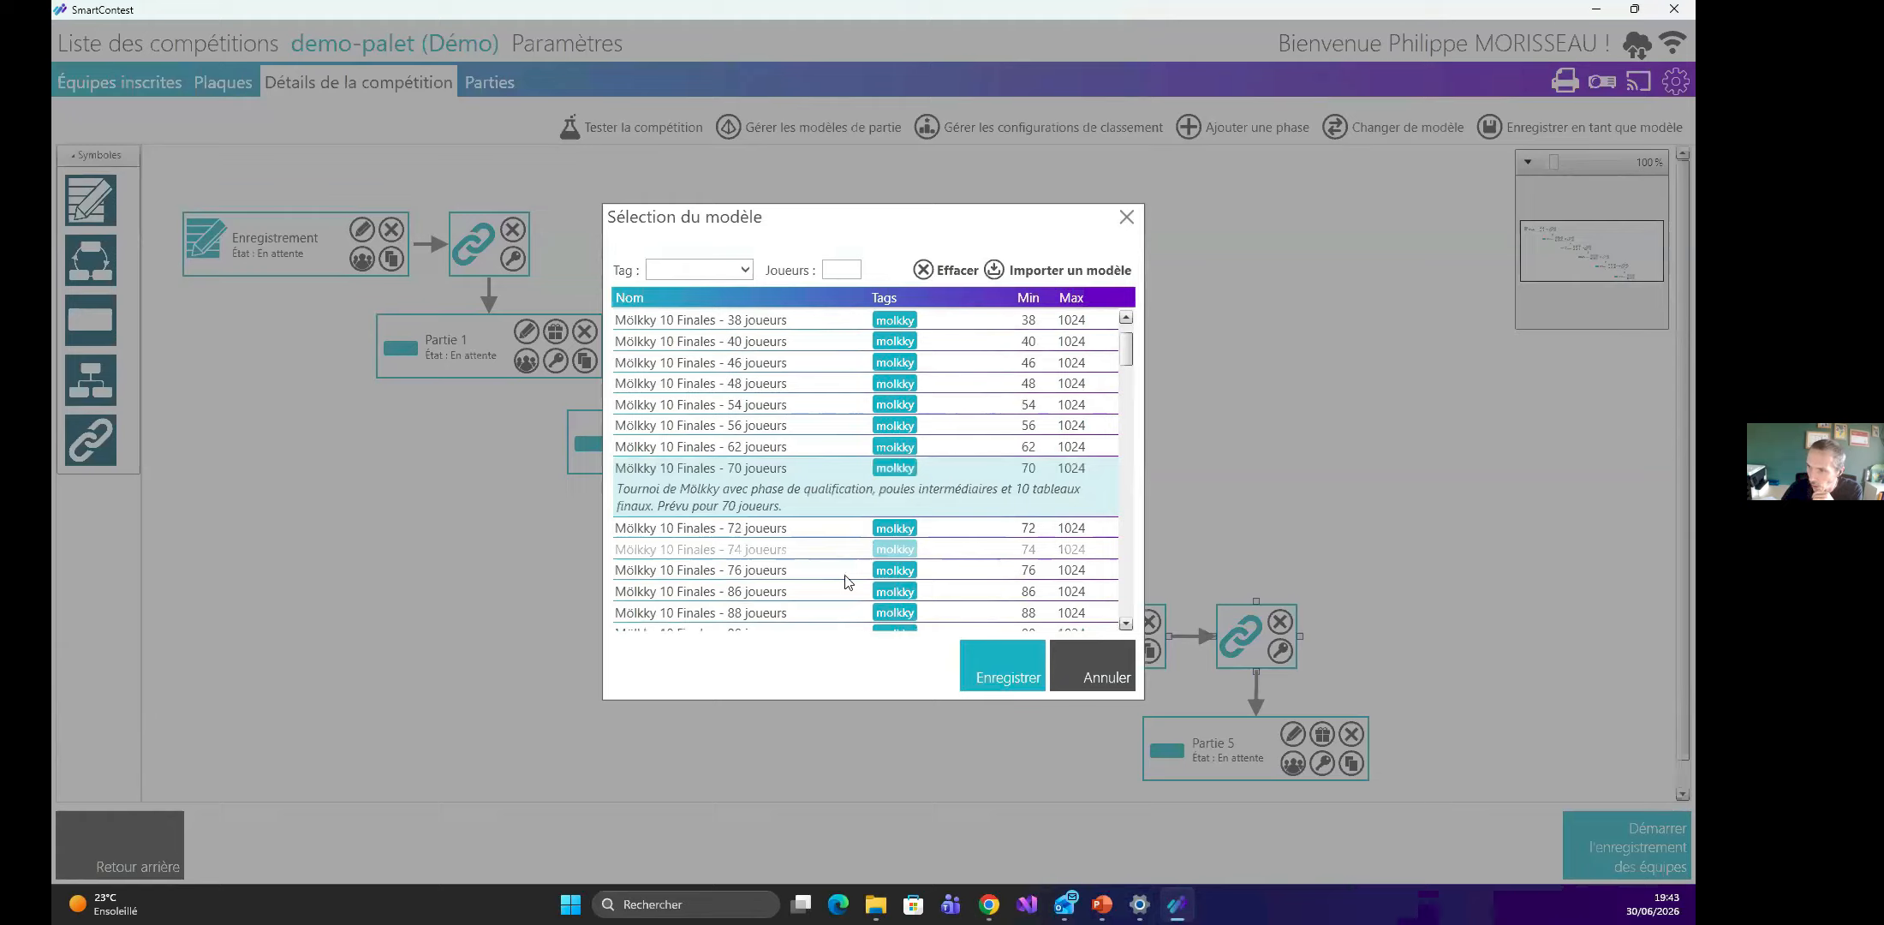
pyautogui.click(989, 675)
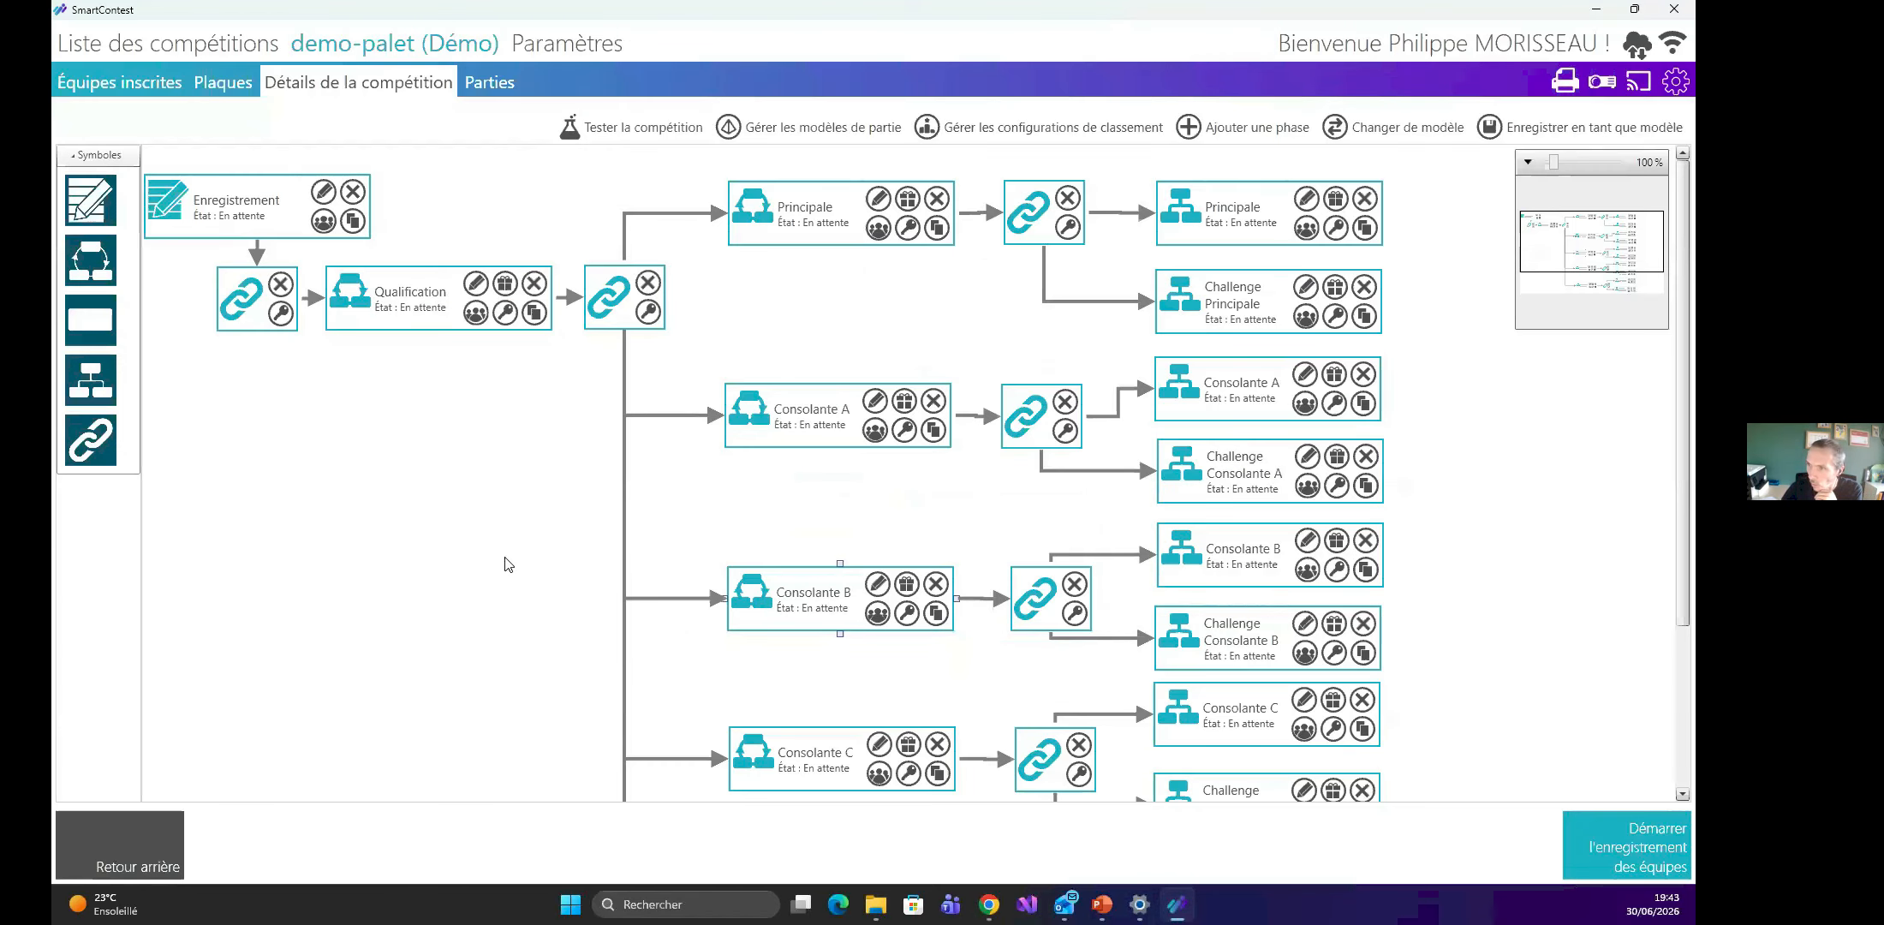
pyautogui.scroll(-2, 517, 559)
pyautogui.scroll(-1, 516, 559)
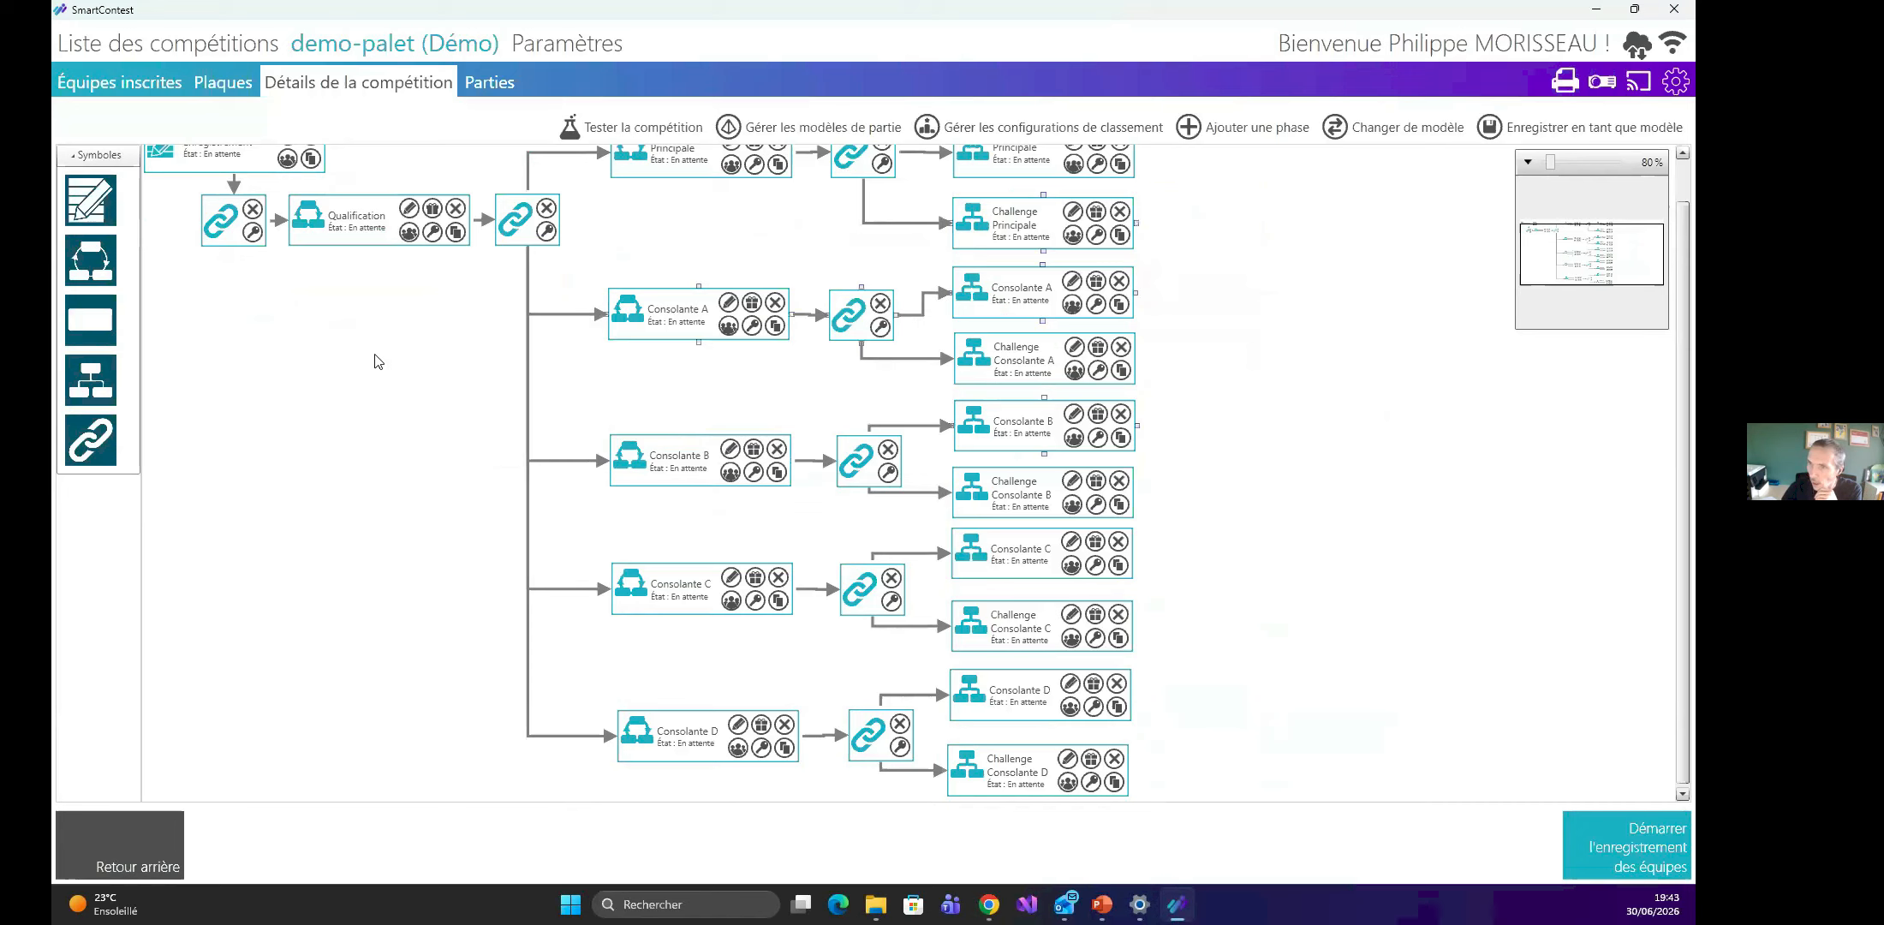
# Replace the competition model with Tournoi pétanque - 38 équipes and look over its pools and barrage phases.
pyautogui.click(1418, 128)
pyautogui.scroll(-5, 693, 529)
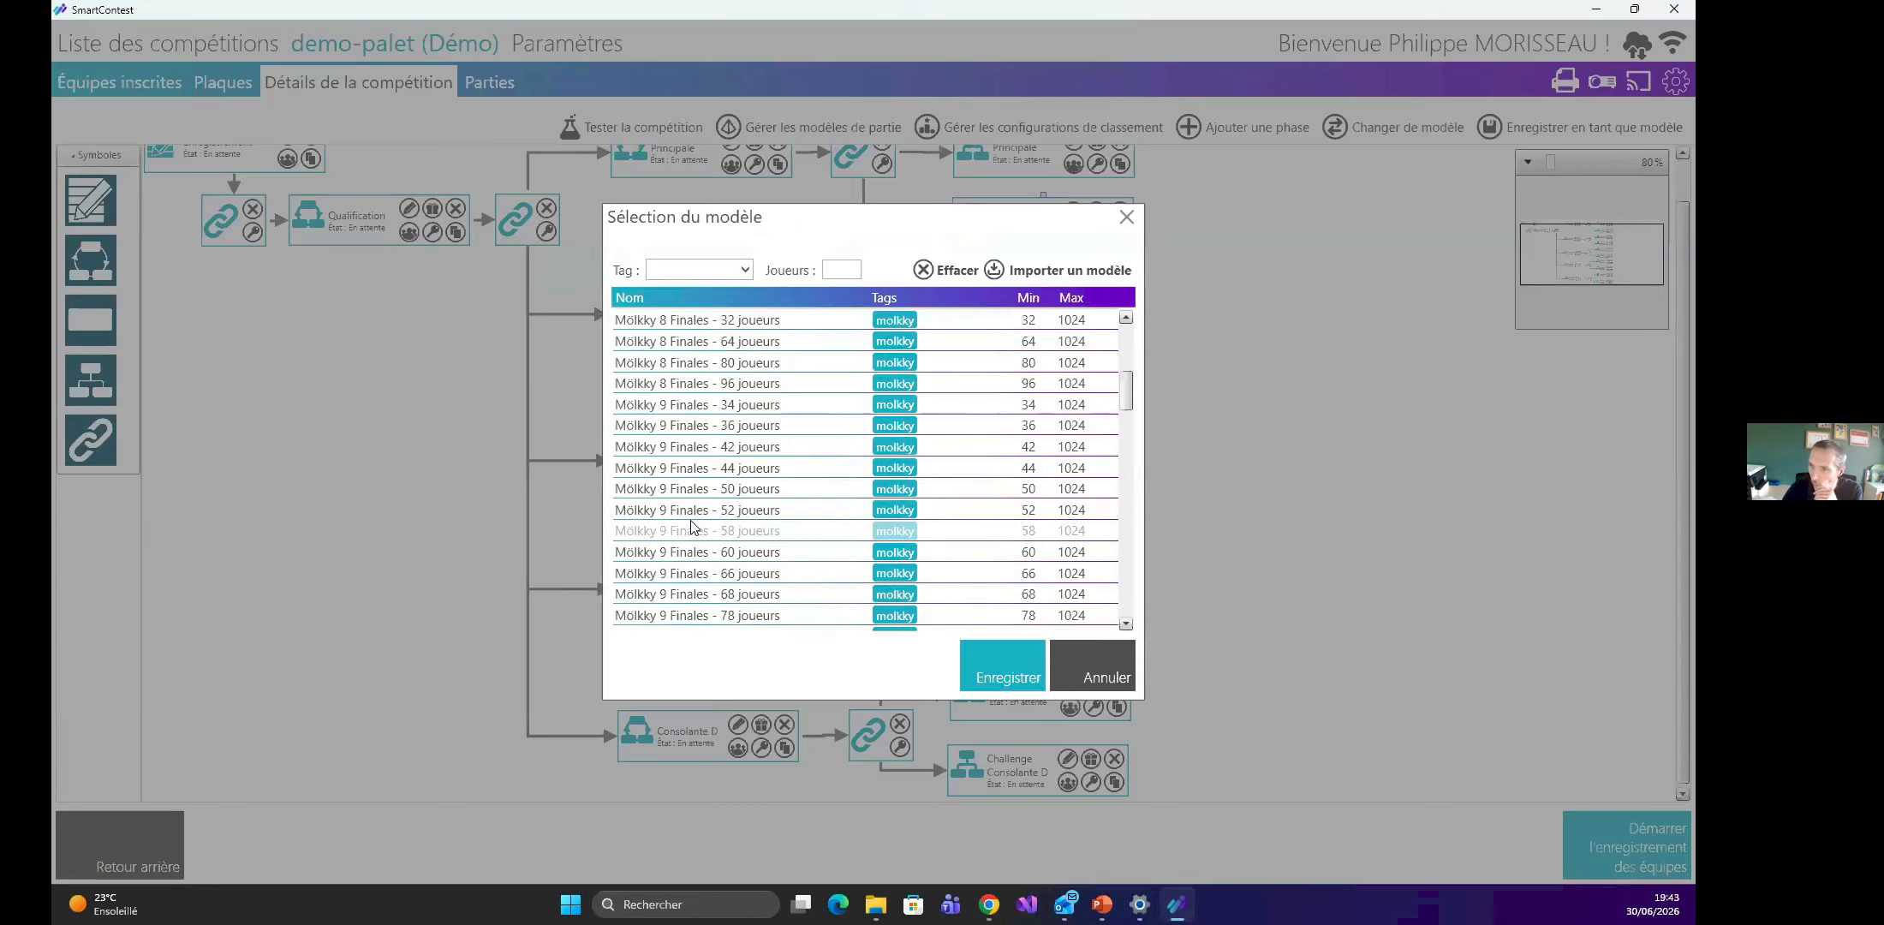
pyautogui.scroll(-10, 694, 528)
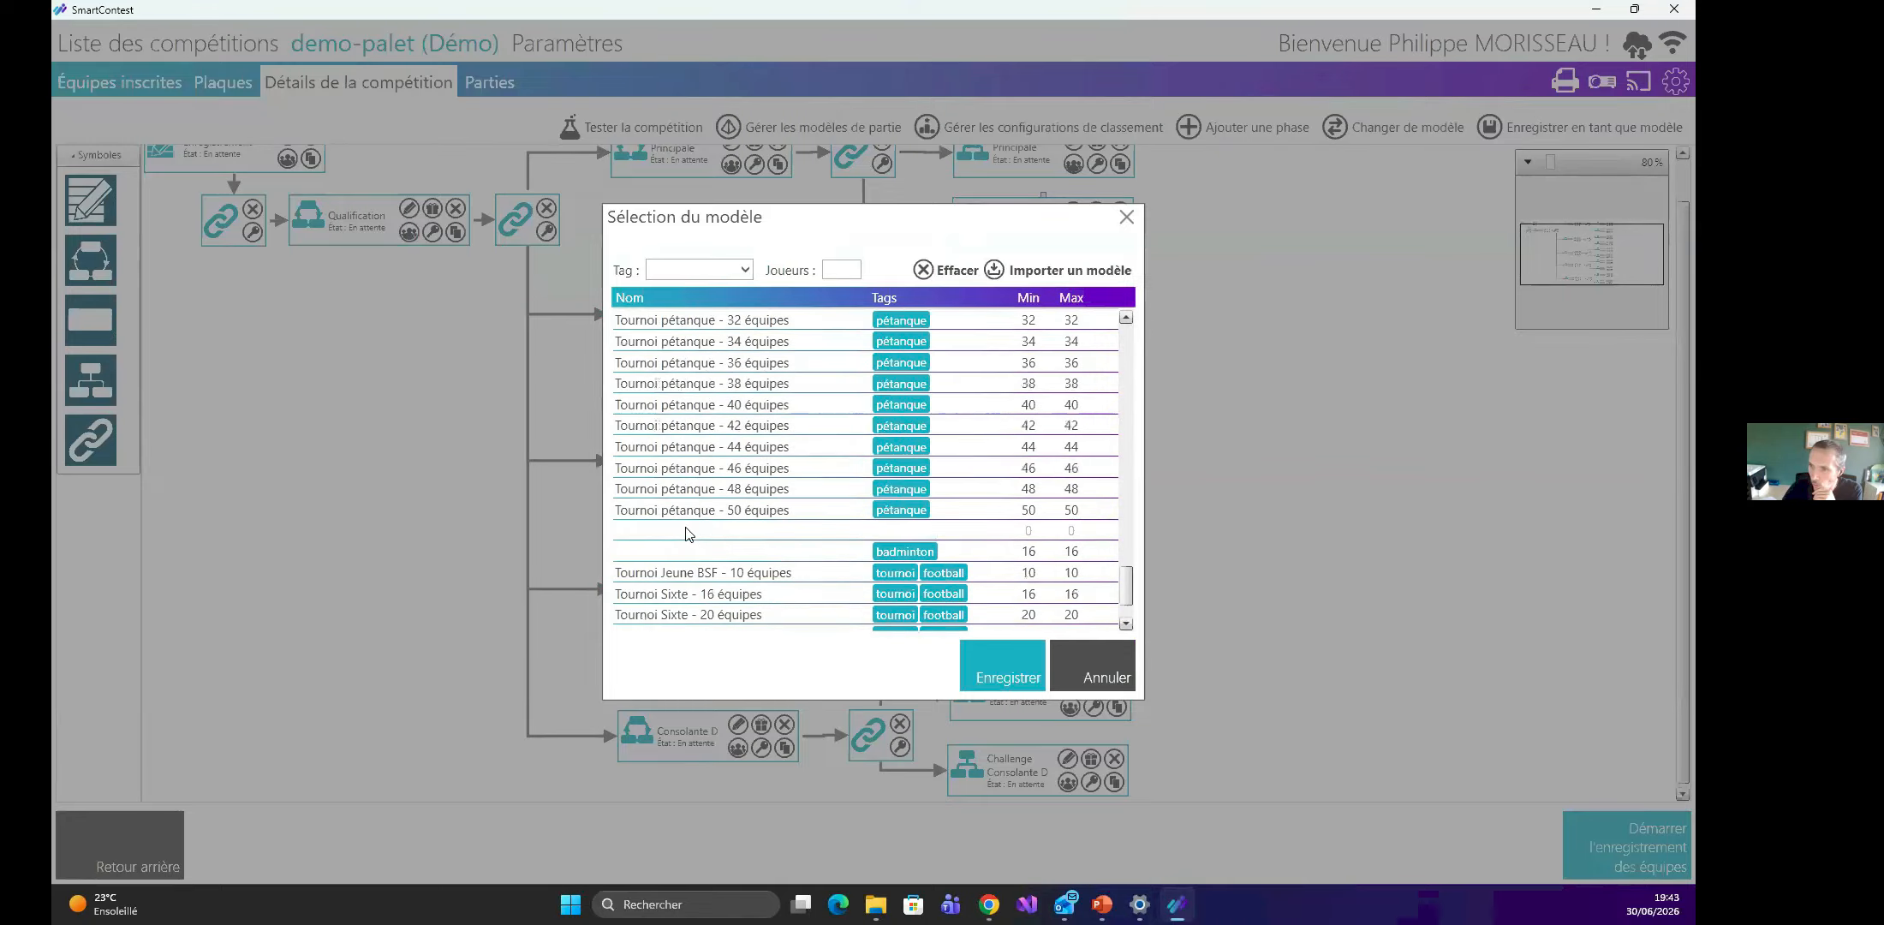
pyautogui.click(685, 468)
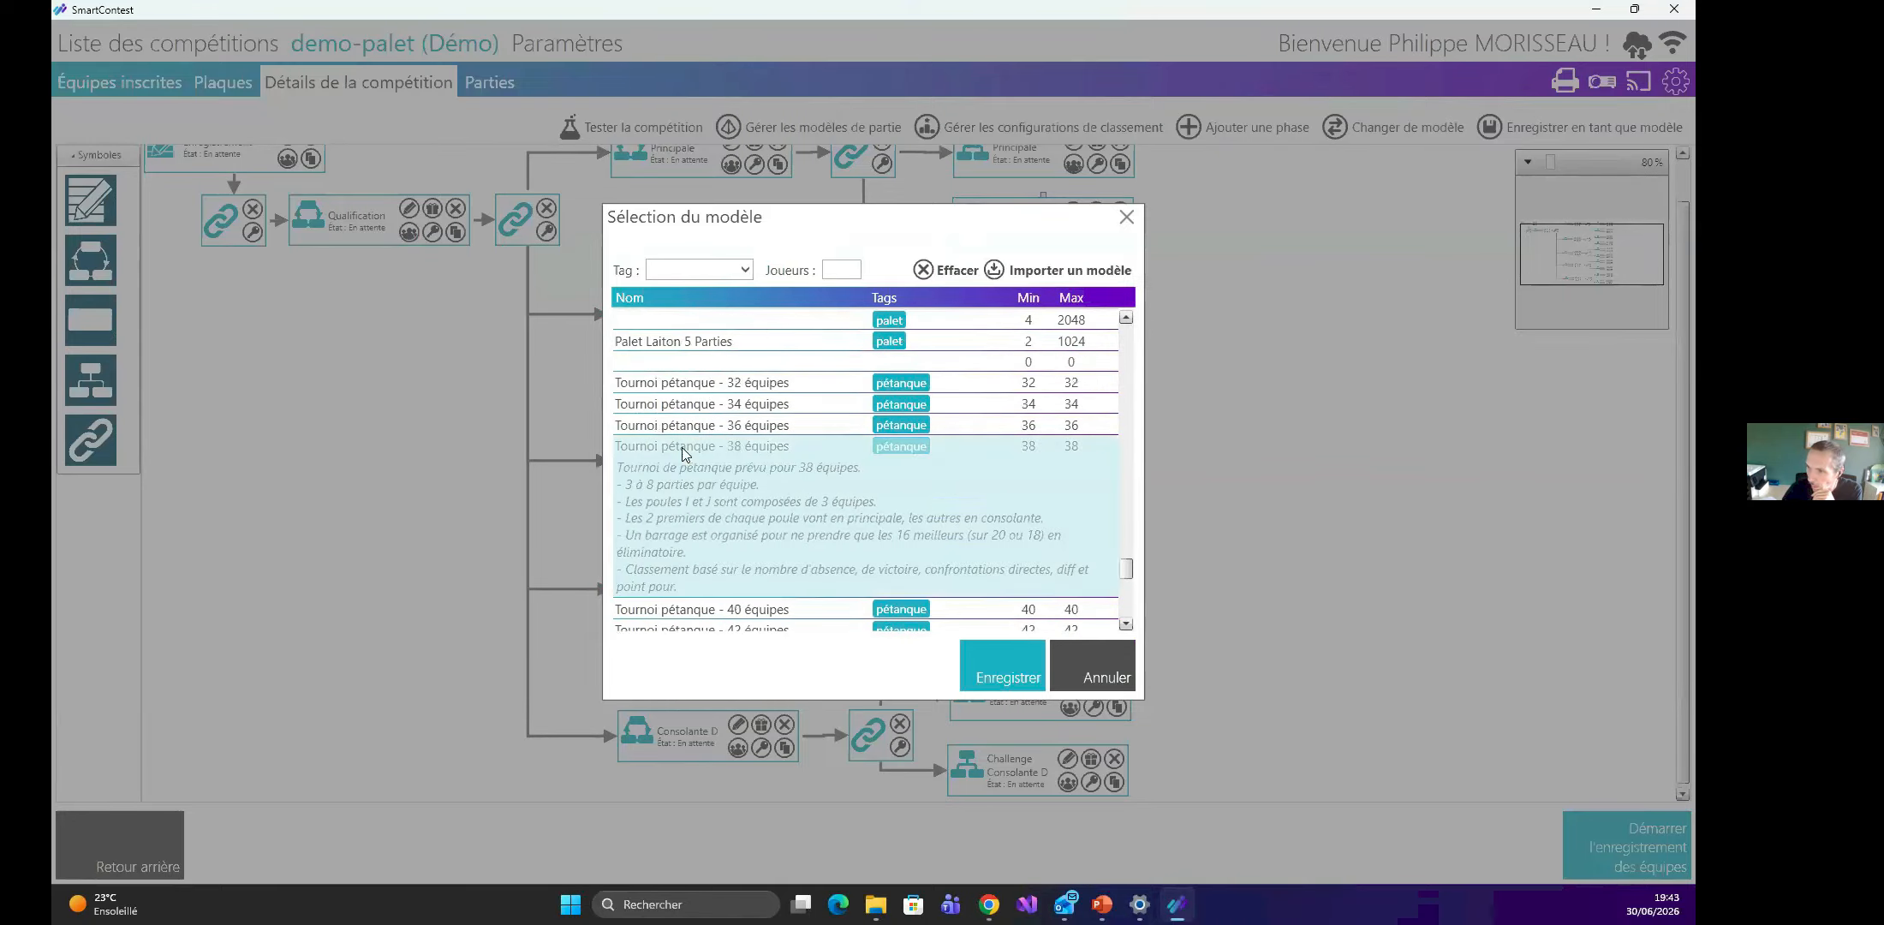
pyautogui.click(975, 676)
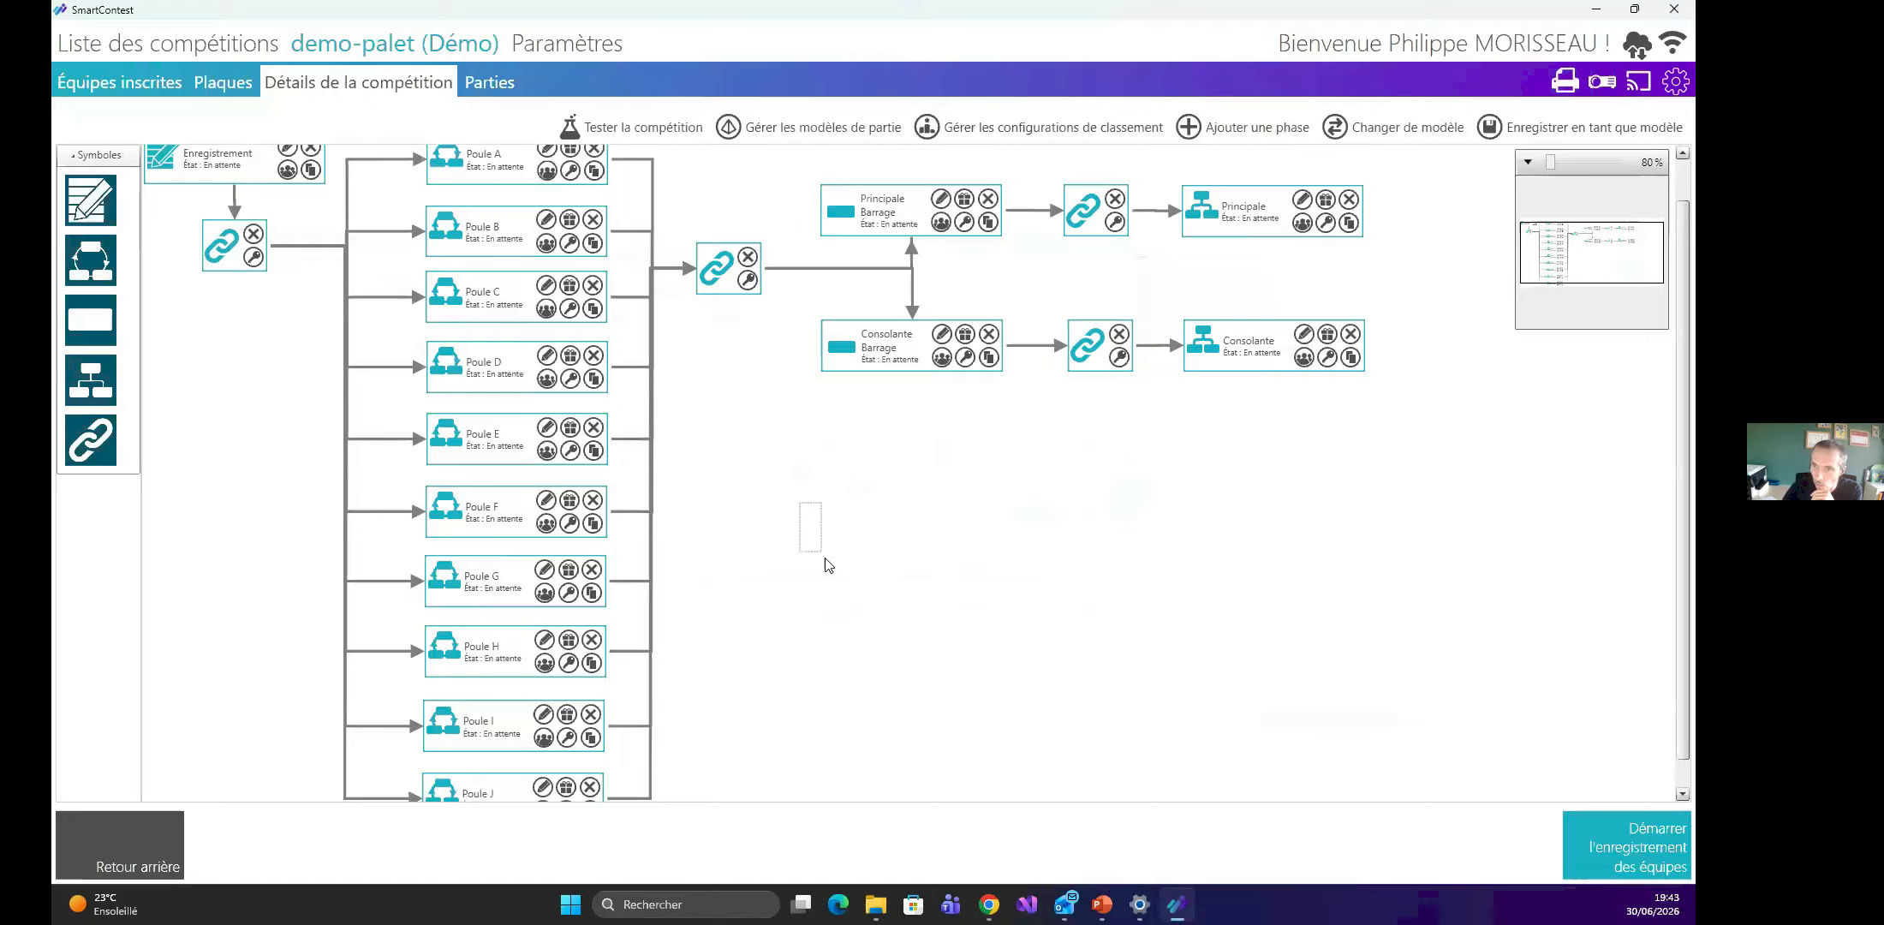
pyautogui.scroll(-2, 807, 538)
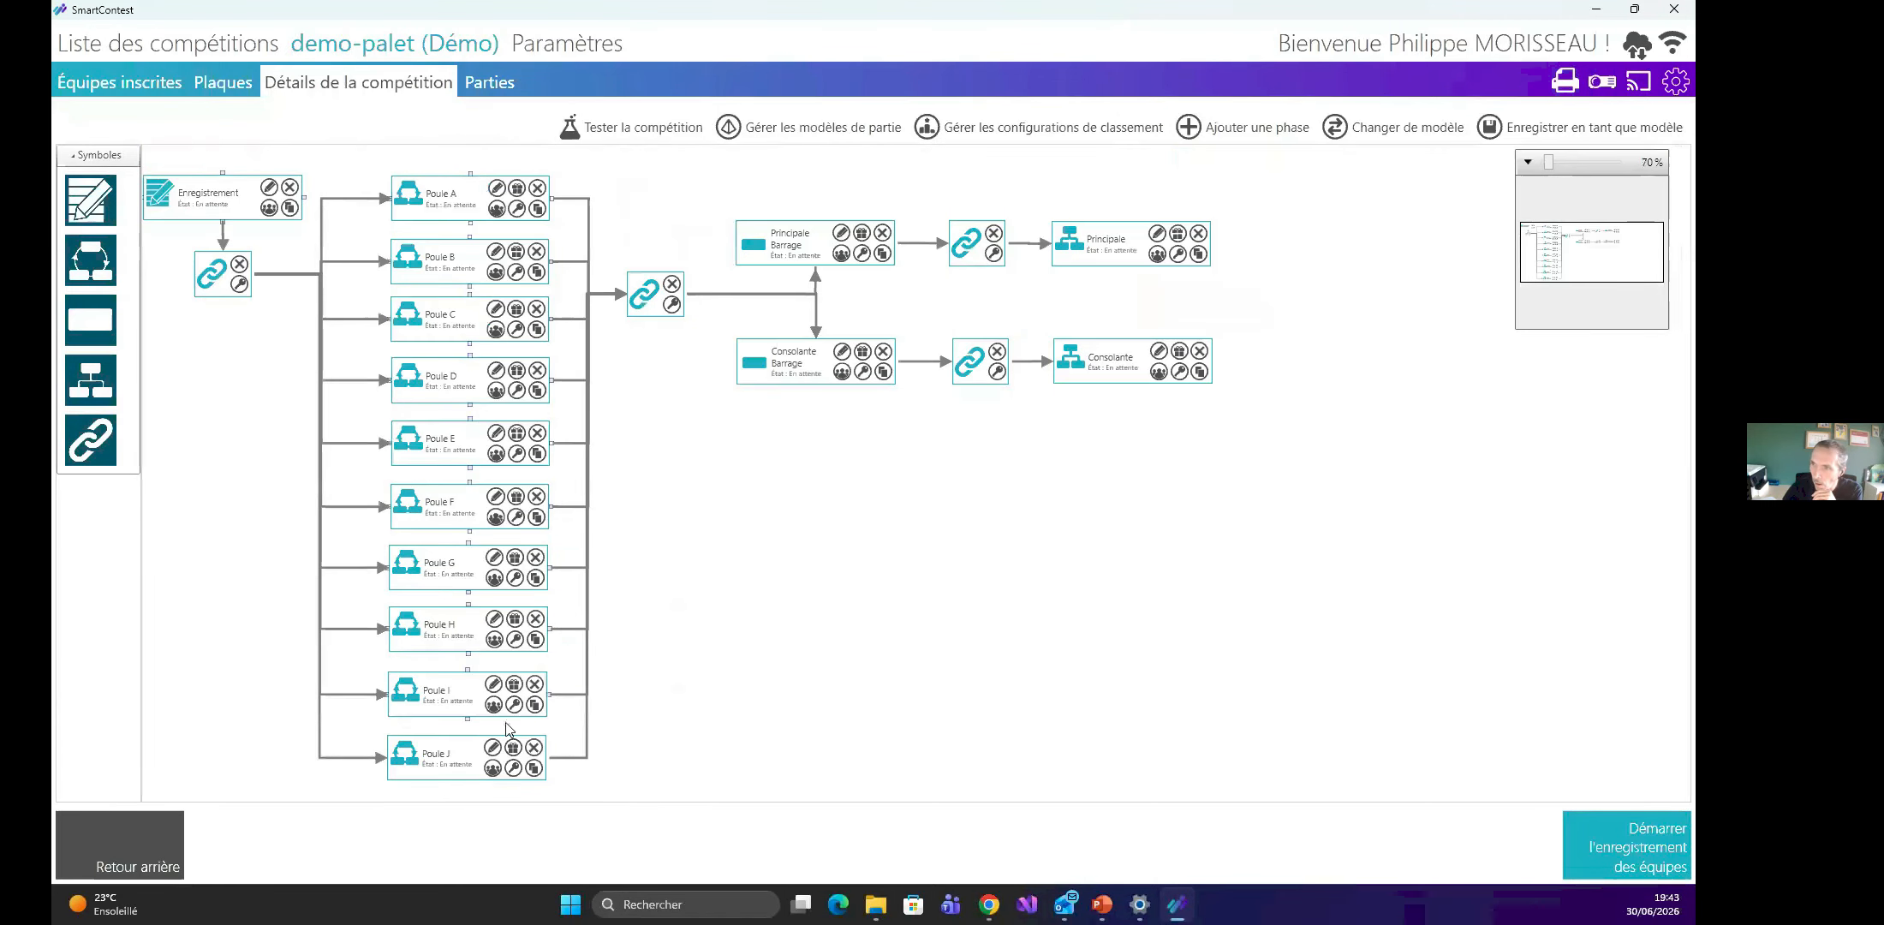
# Replace the competition model with the football model Tournoi Sixte - 32 équipes.
pyautogui.click(1400, 130)
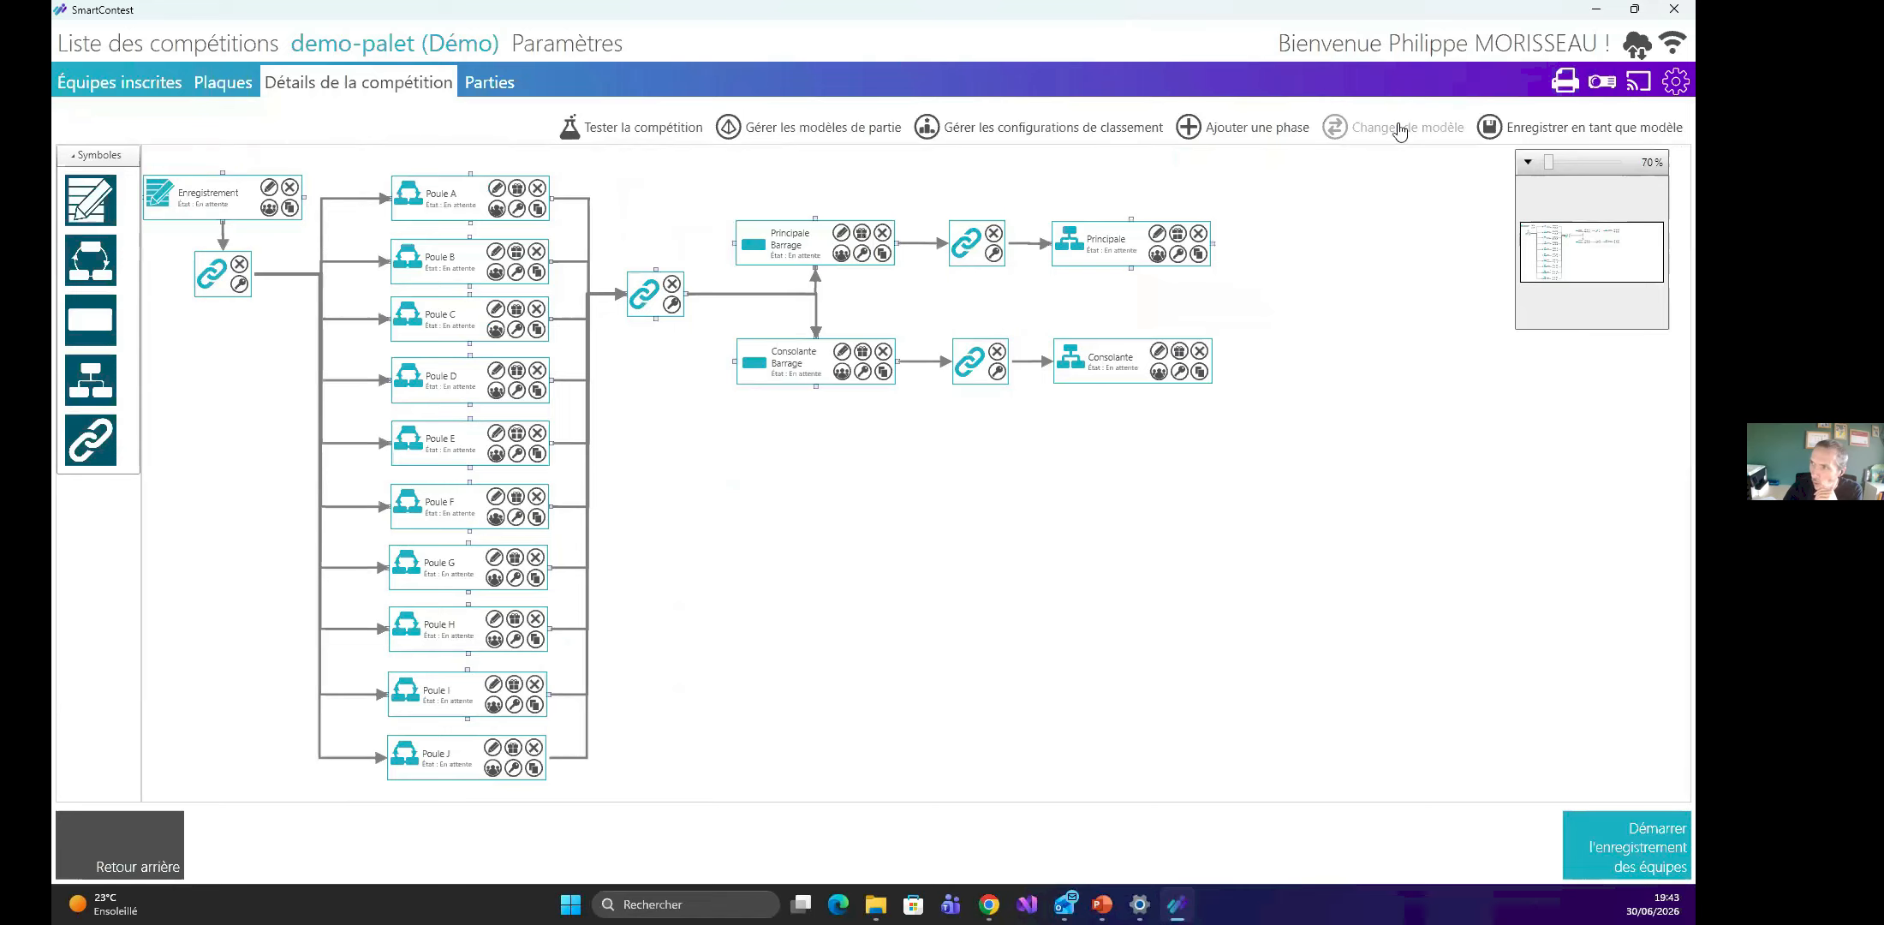
pyautogui.scroll(-5, 732, 561)
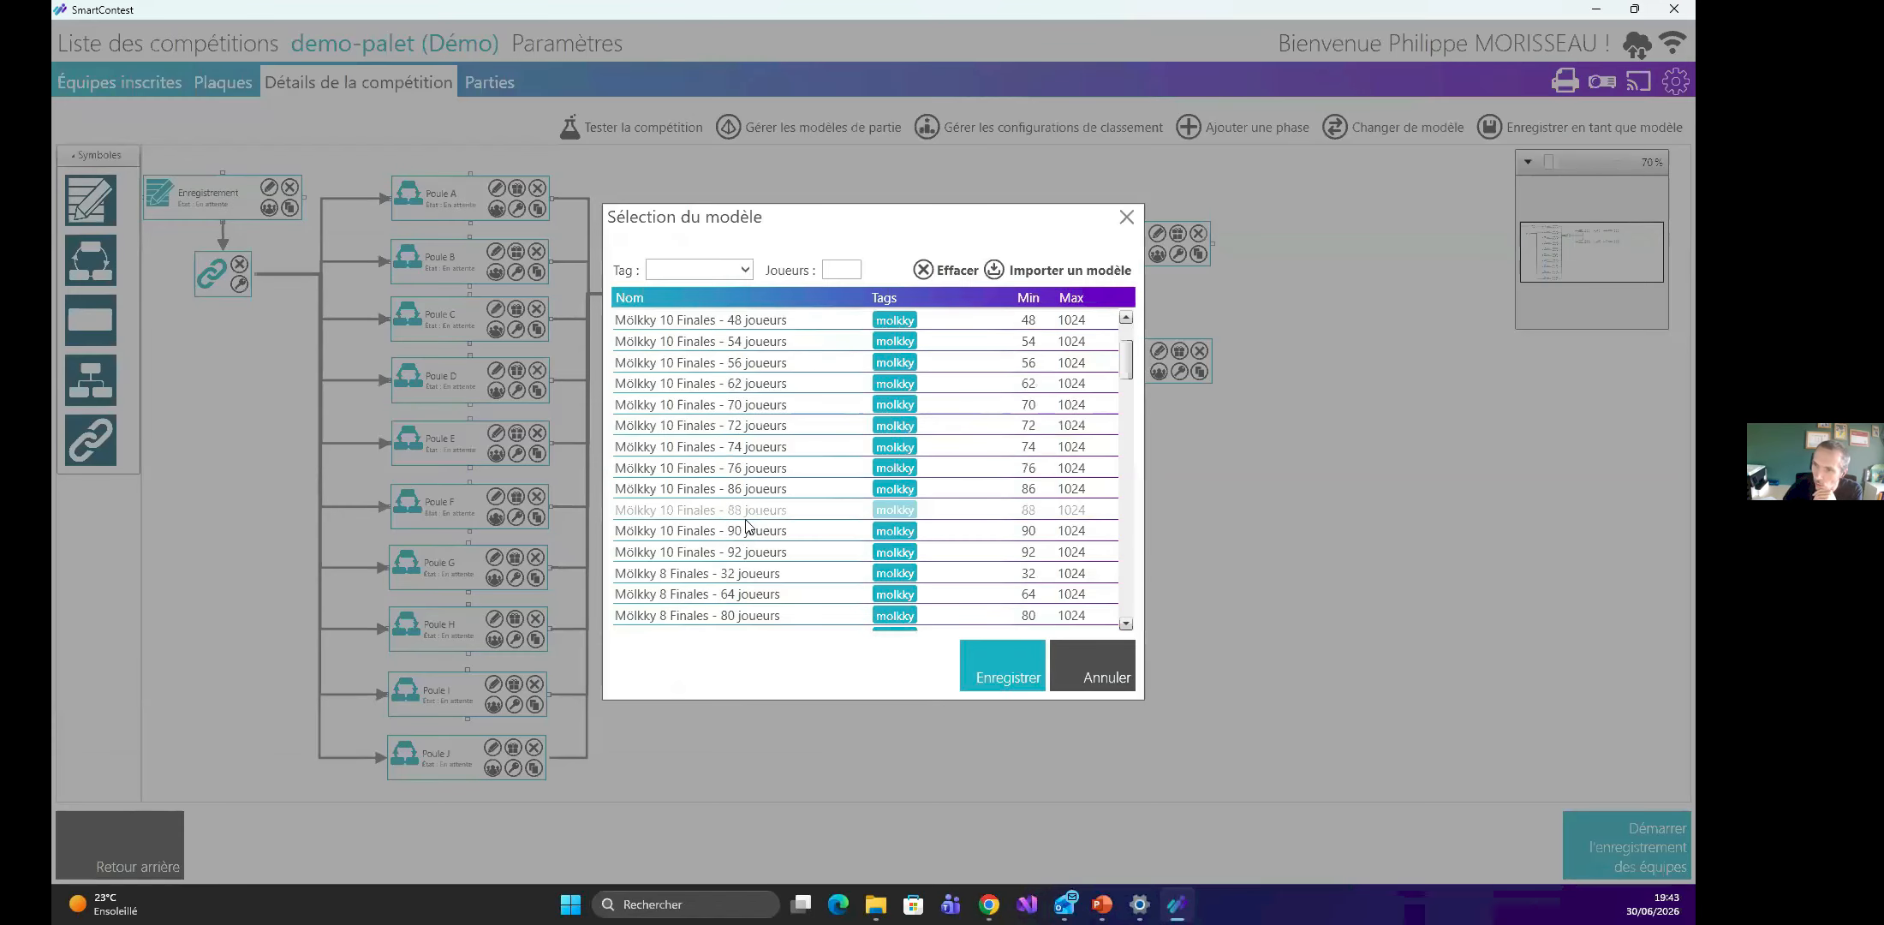
pyautogui.scroll(-10, 732, 561)
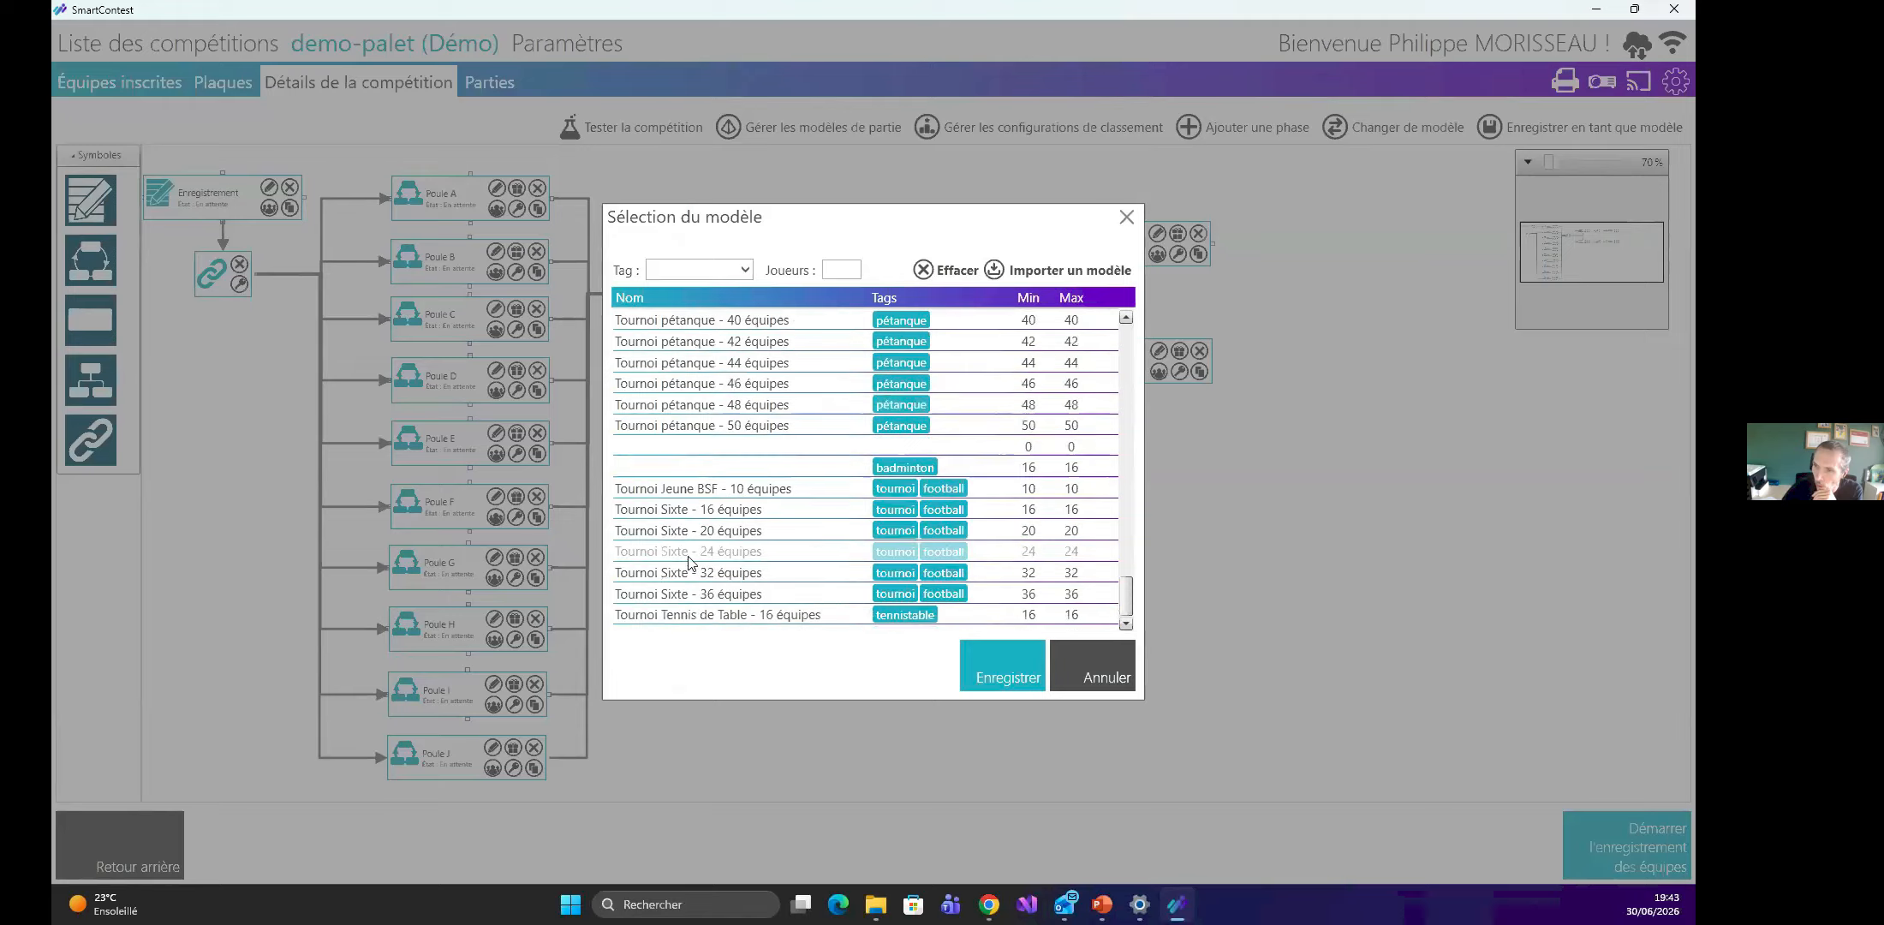
pyautogui.click(685, 573)
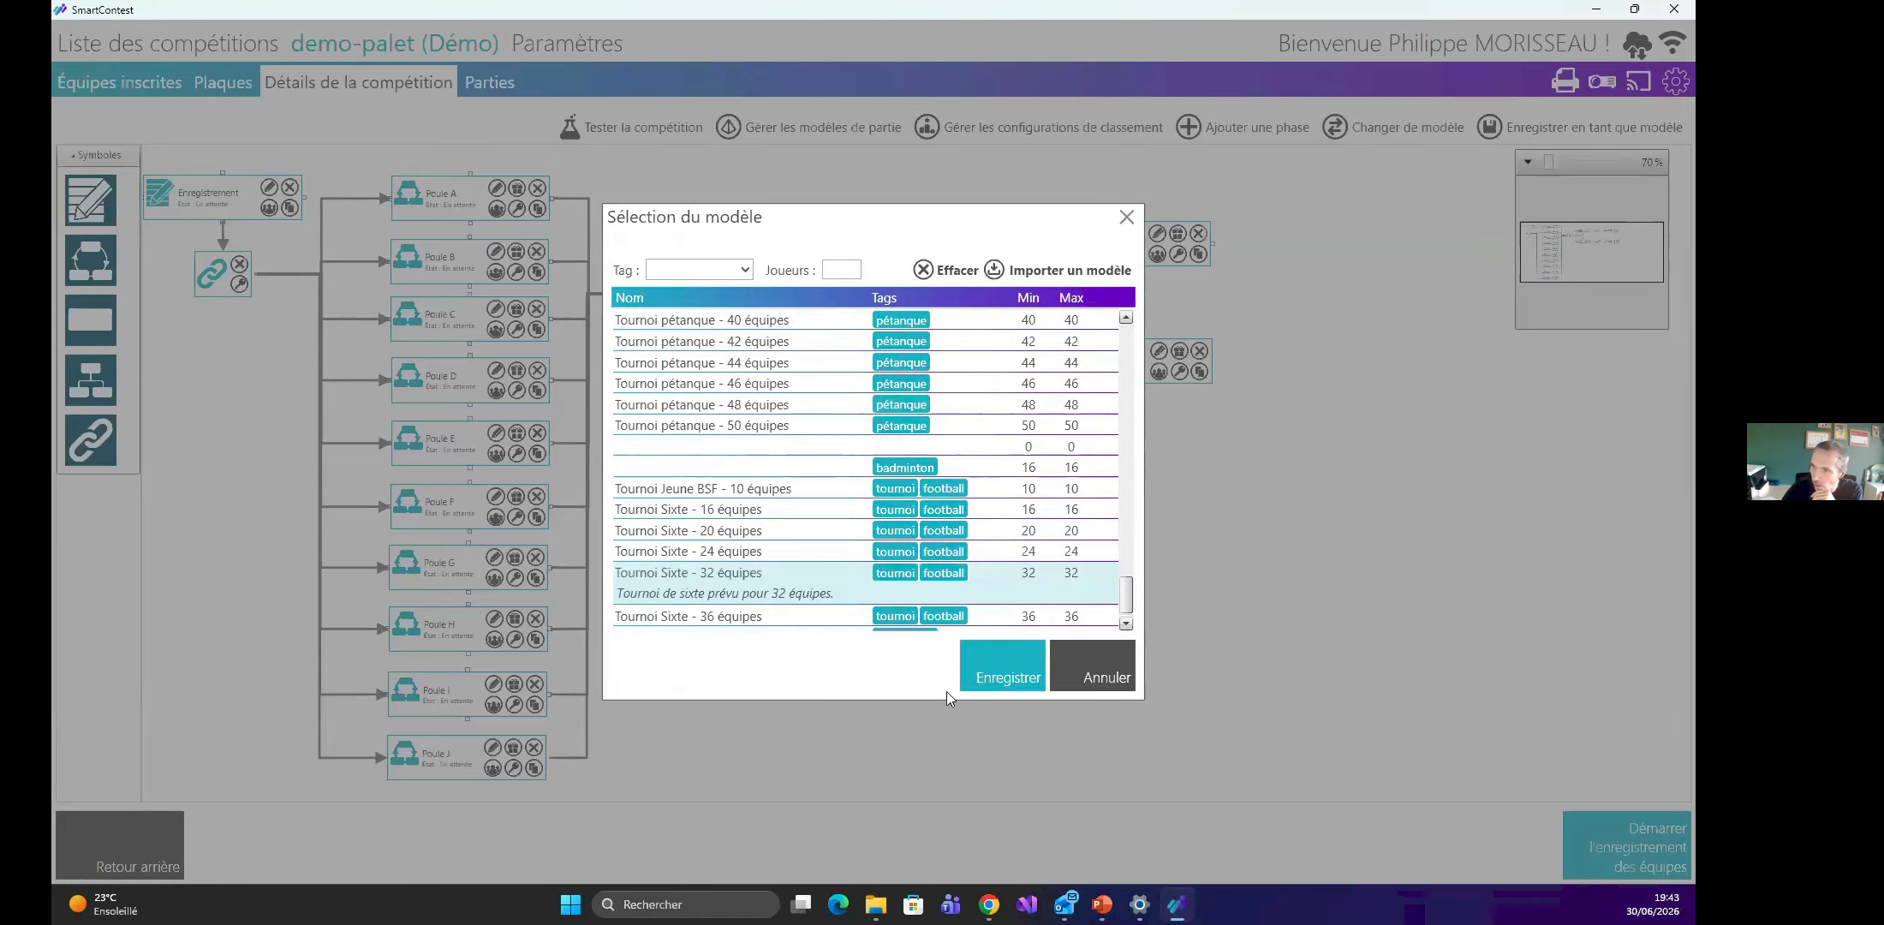
pyautogui.click(1001, 675)
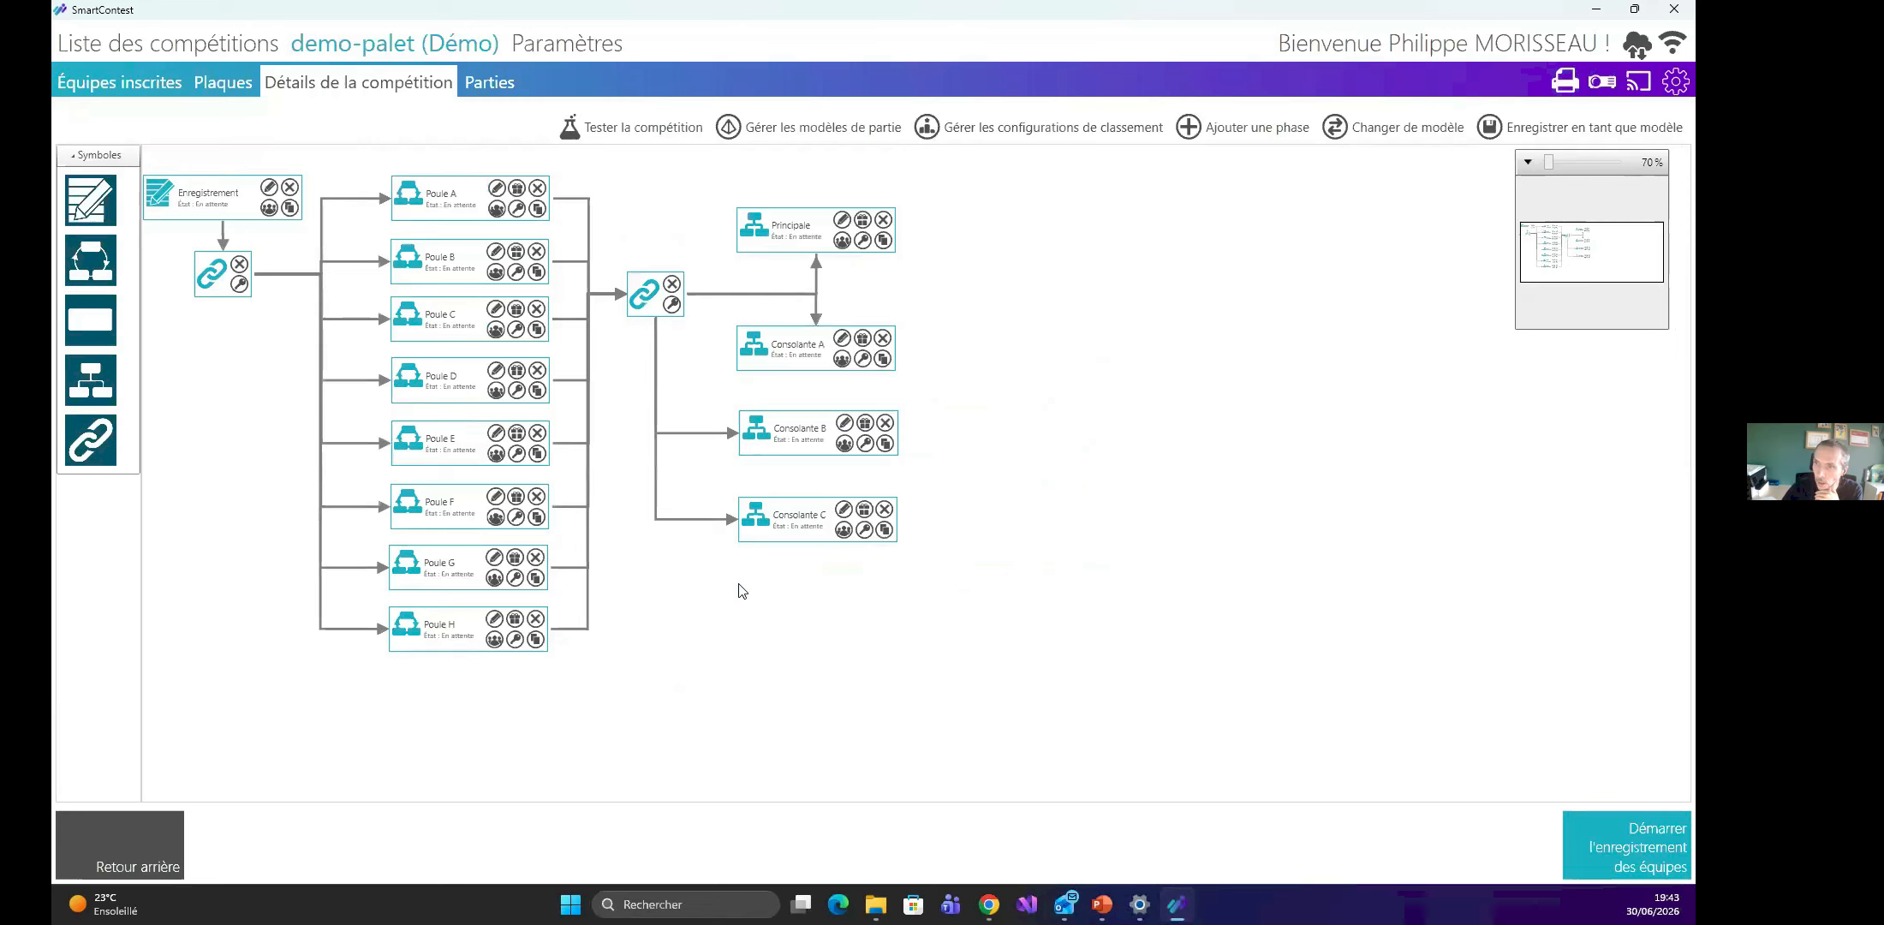
# Browse the end of the model list and apply Tournoi Sixte - 32 équipes to the competition again.
pyautogui.click(1405, 146)
pyautogui.scroll(-10, 726, 573)
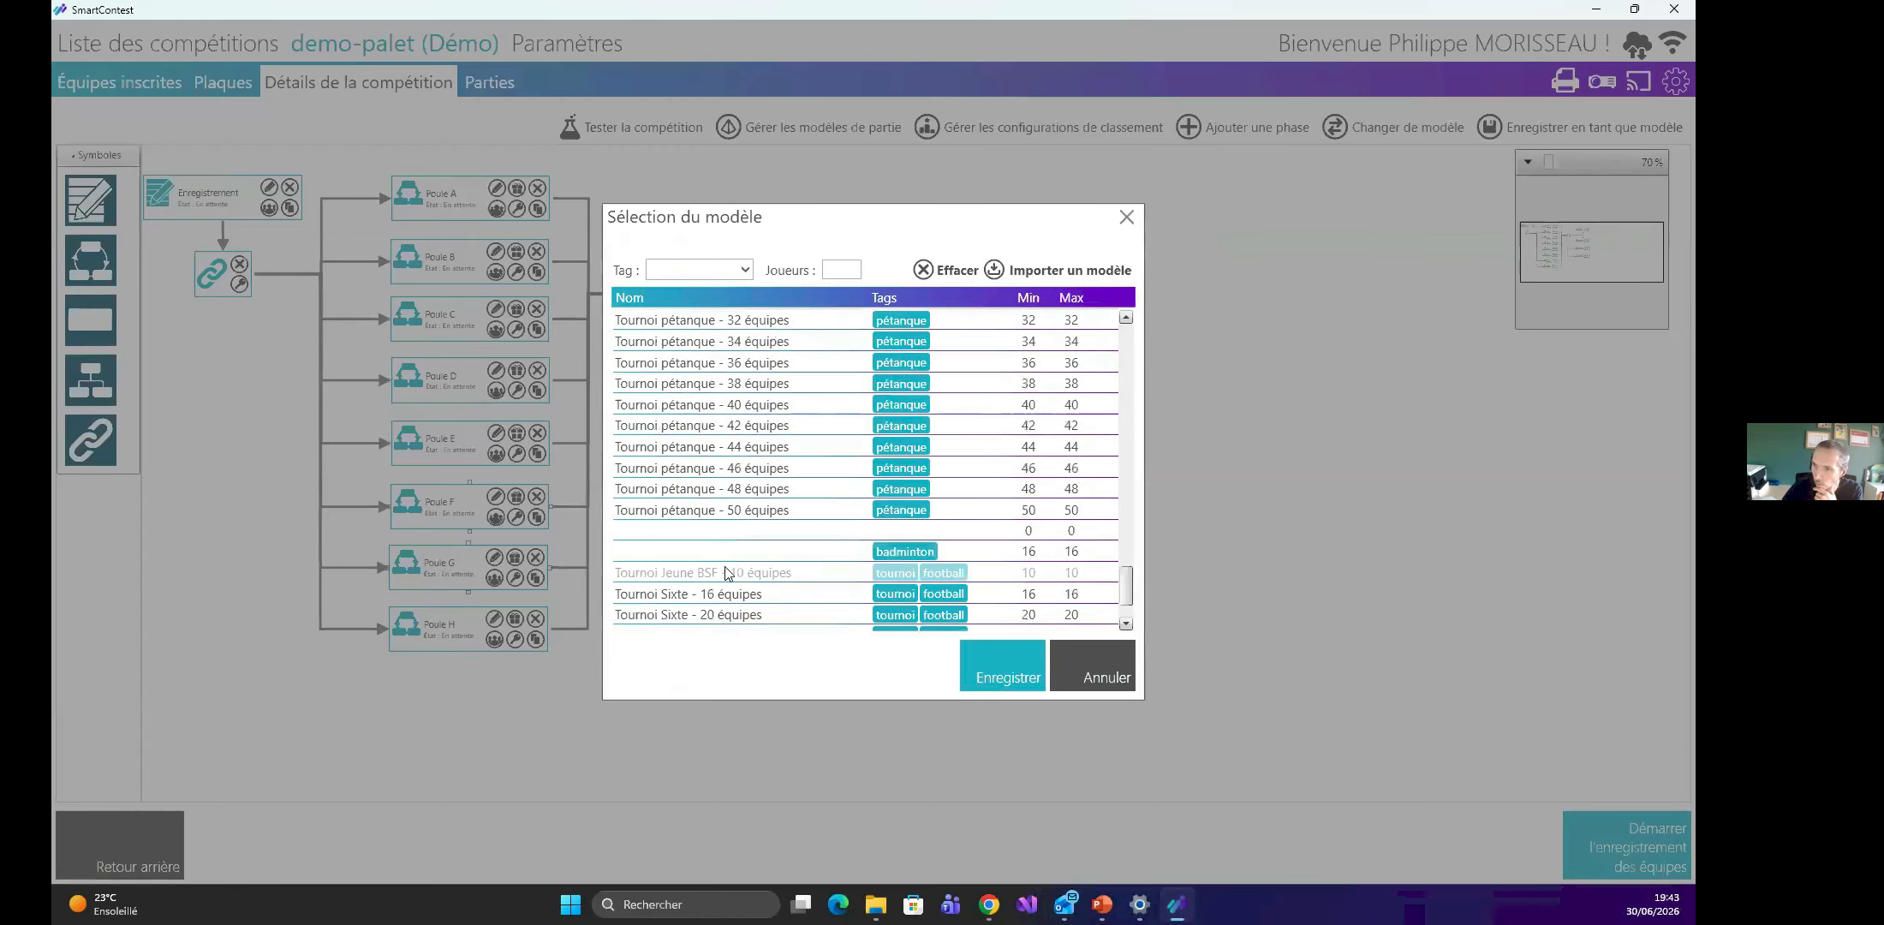
pyautogui.scroll(-3, 726, 572)
pyautogui.click(748, 572)
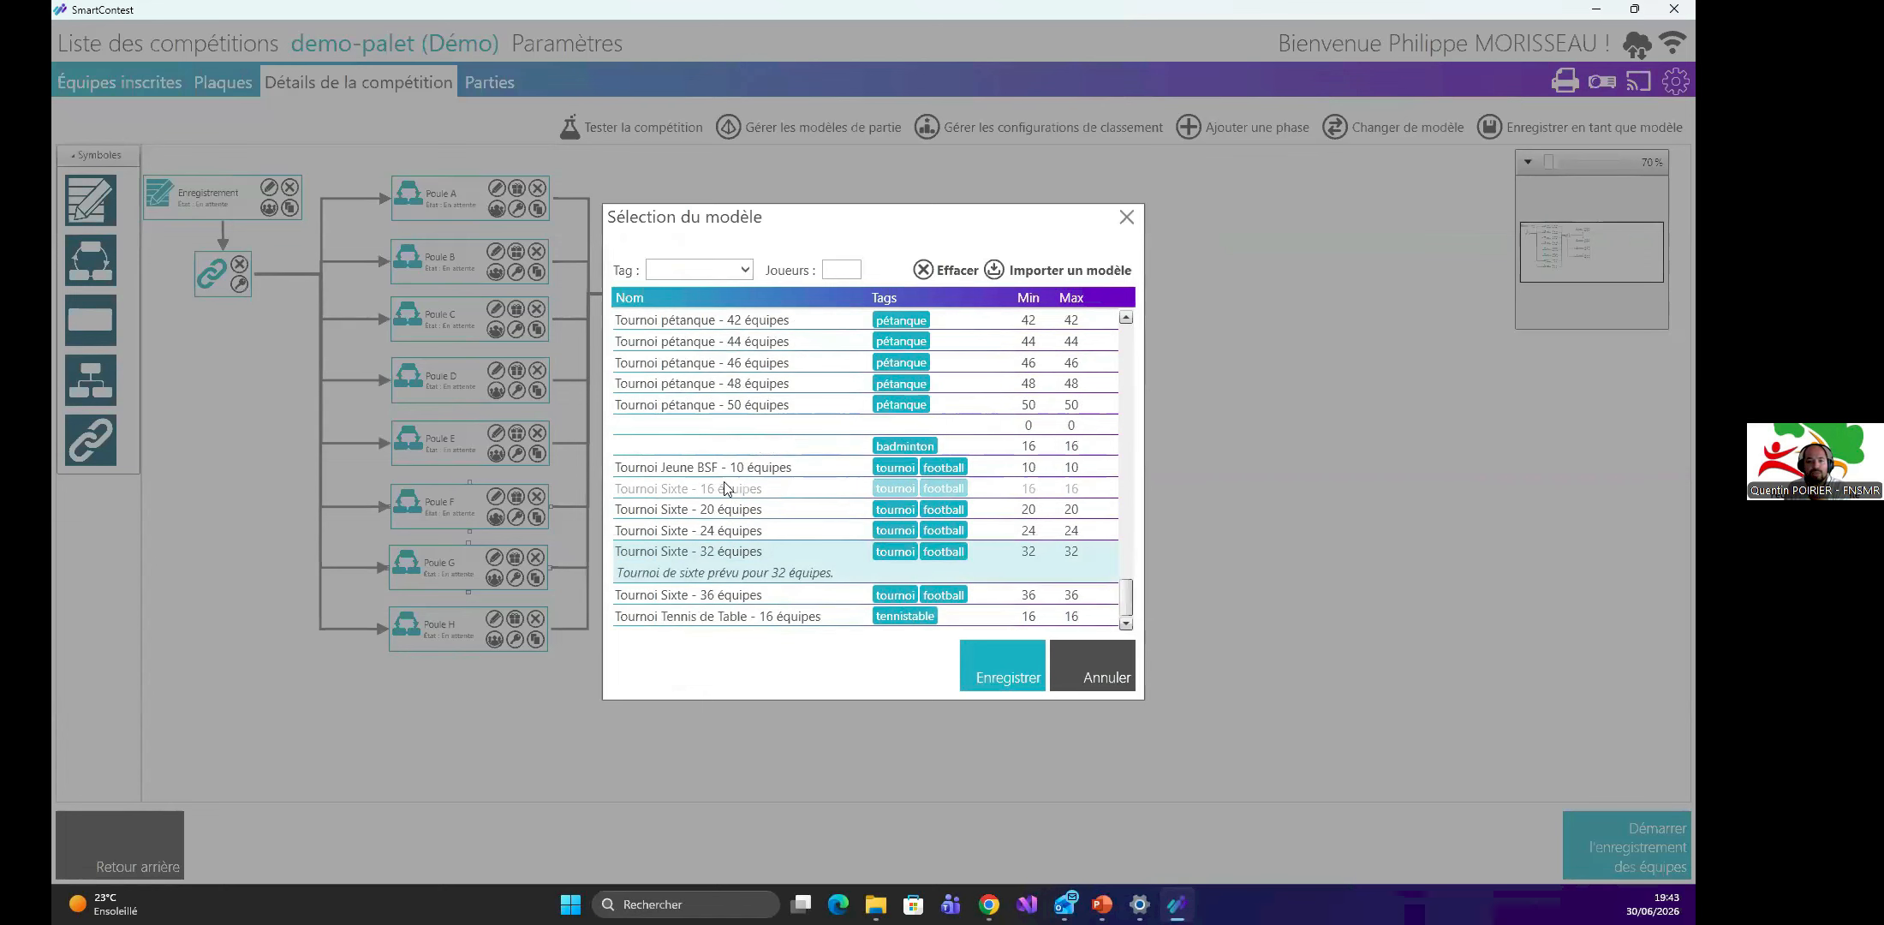
pyautogui.click(1011, 674)
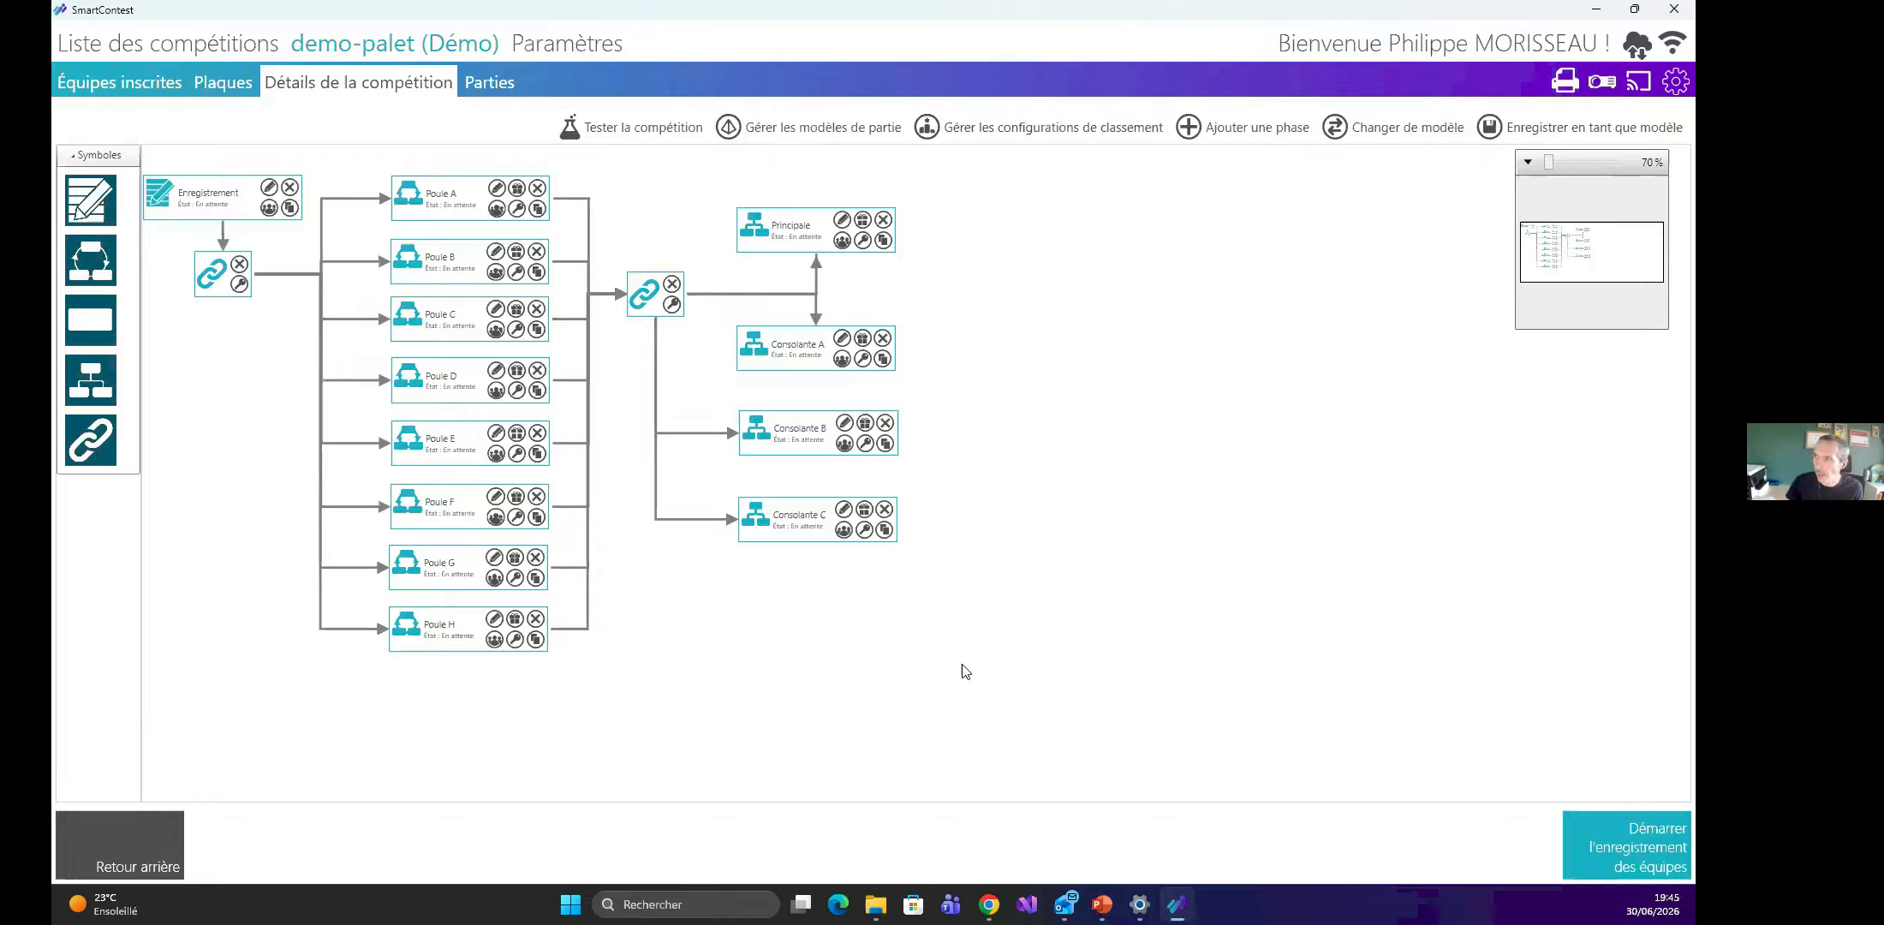
# Filter the competition models by the palet tag, read the description of Palet 10 Finales - 136 équipes and browse the available team sizes.
pyautogui.click(1409, 135)
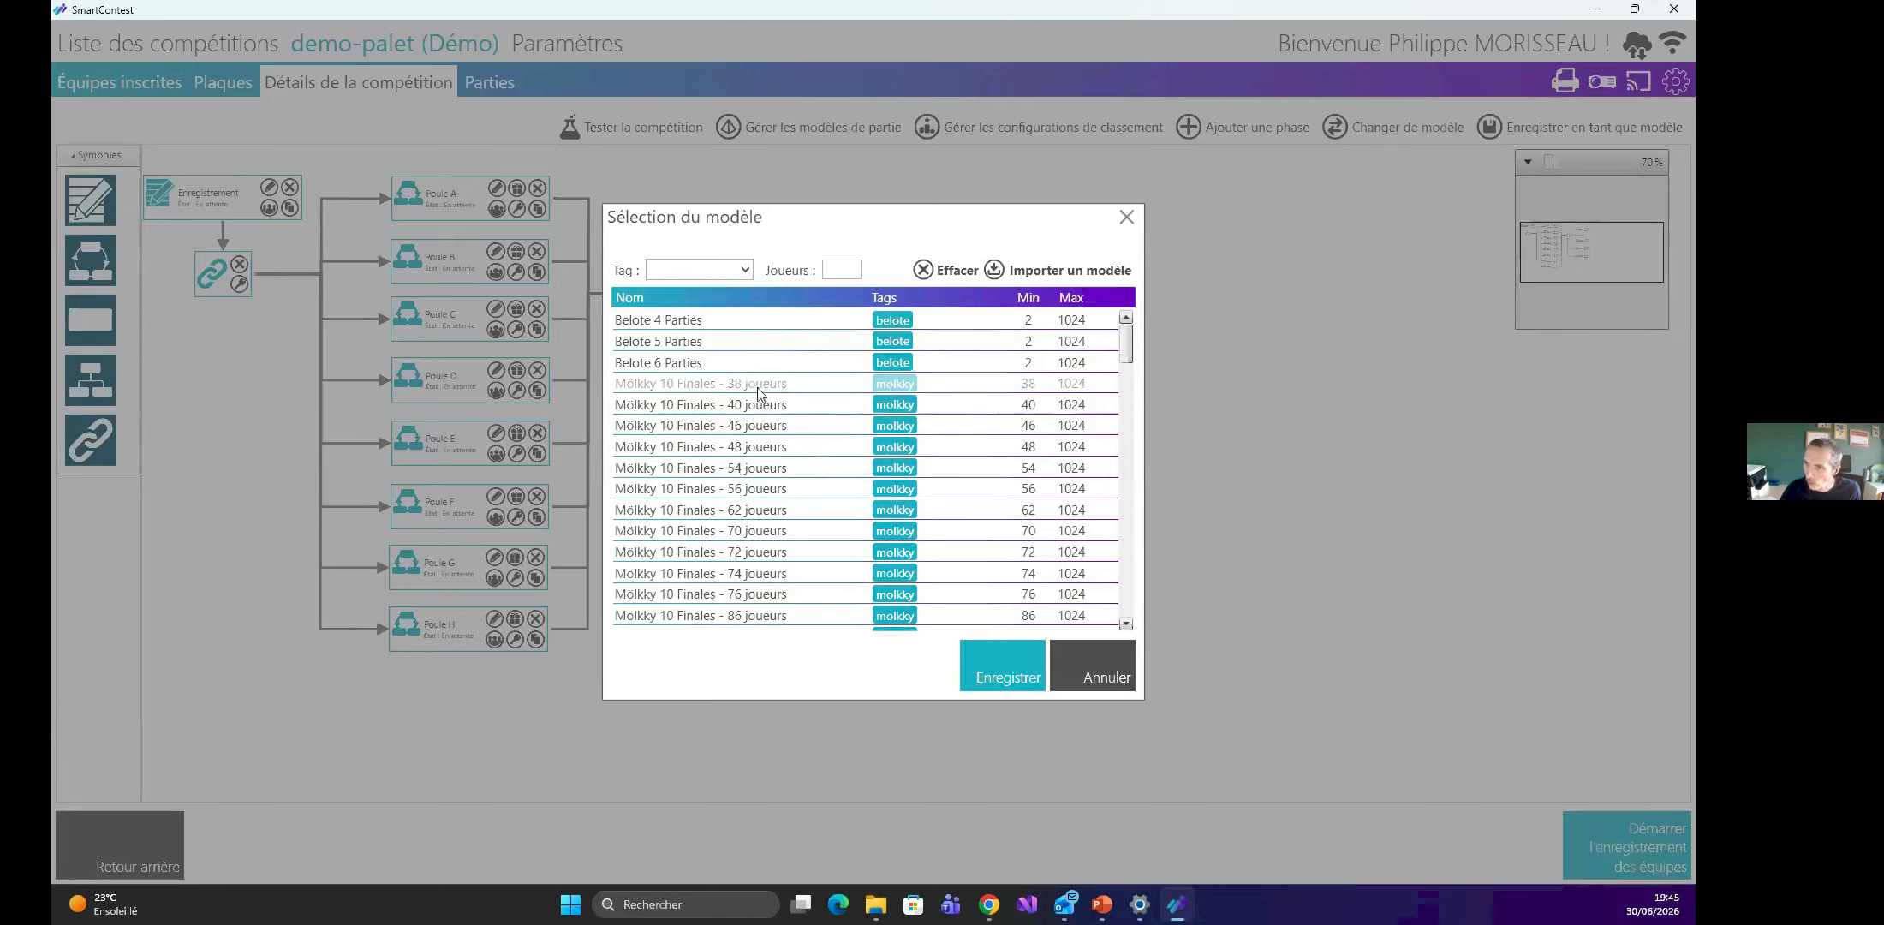
pyautogui.click(742, 270)
pyautogui.click(675, 377)
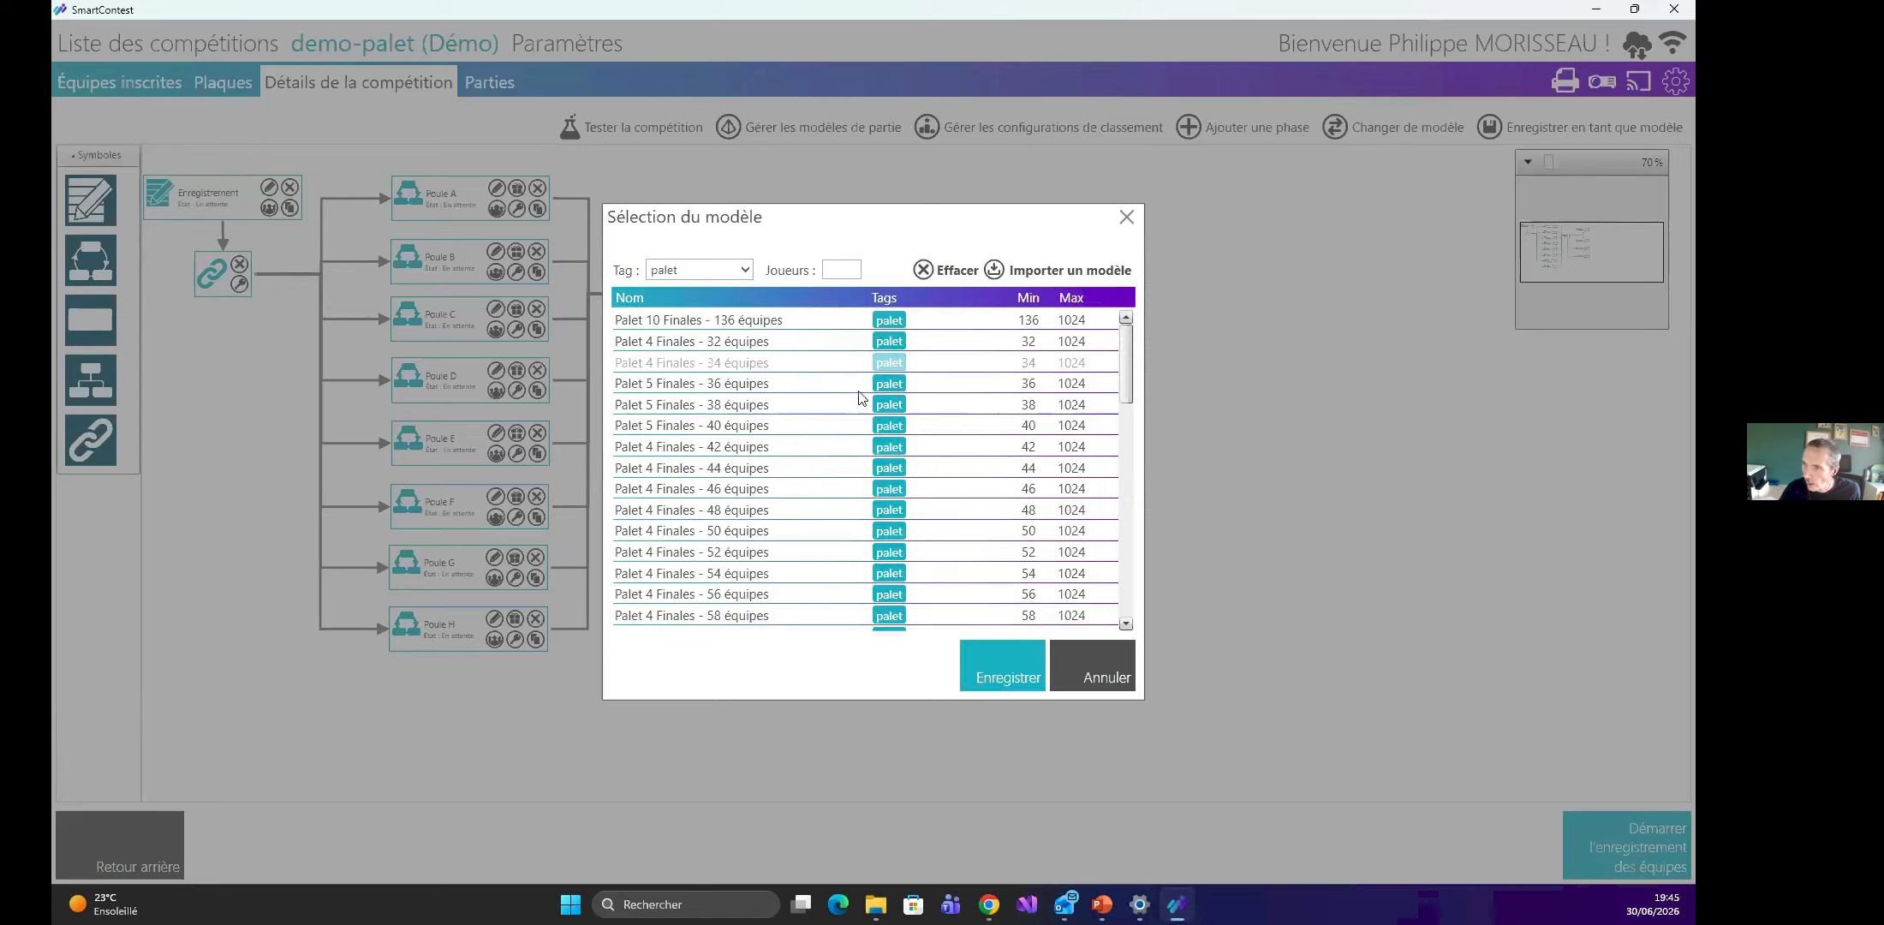
pyautogui.click(764, 320)
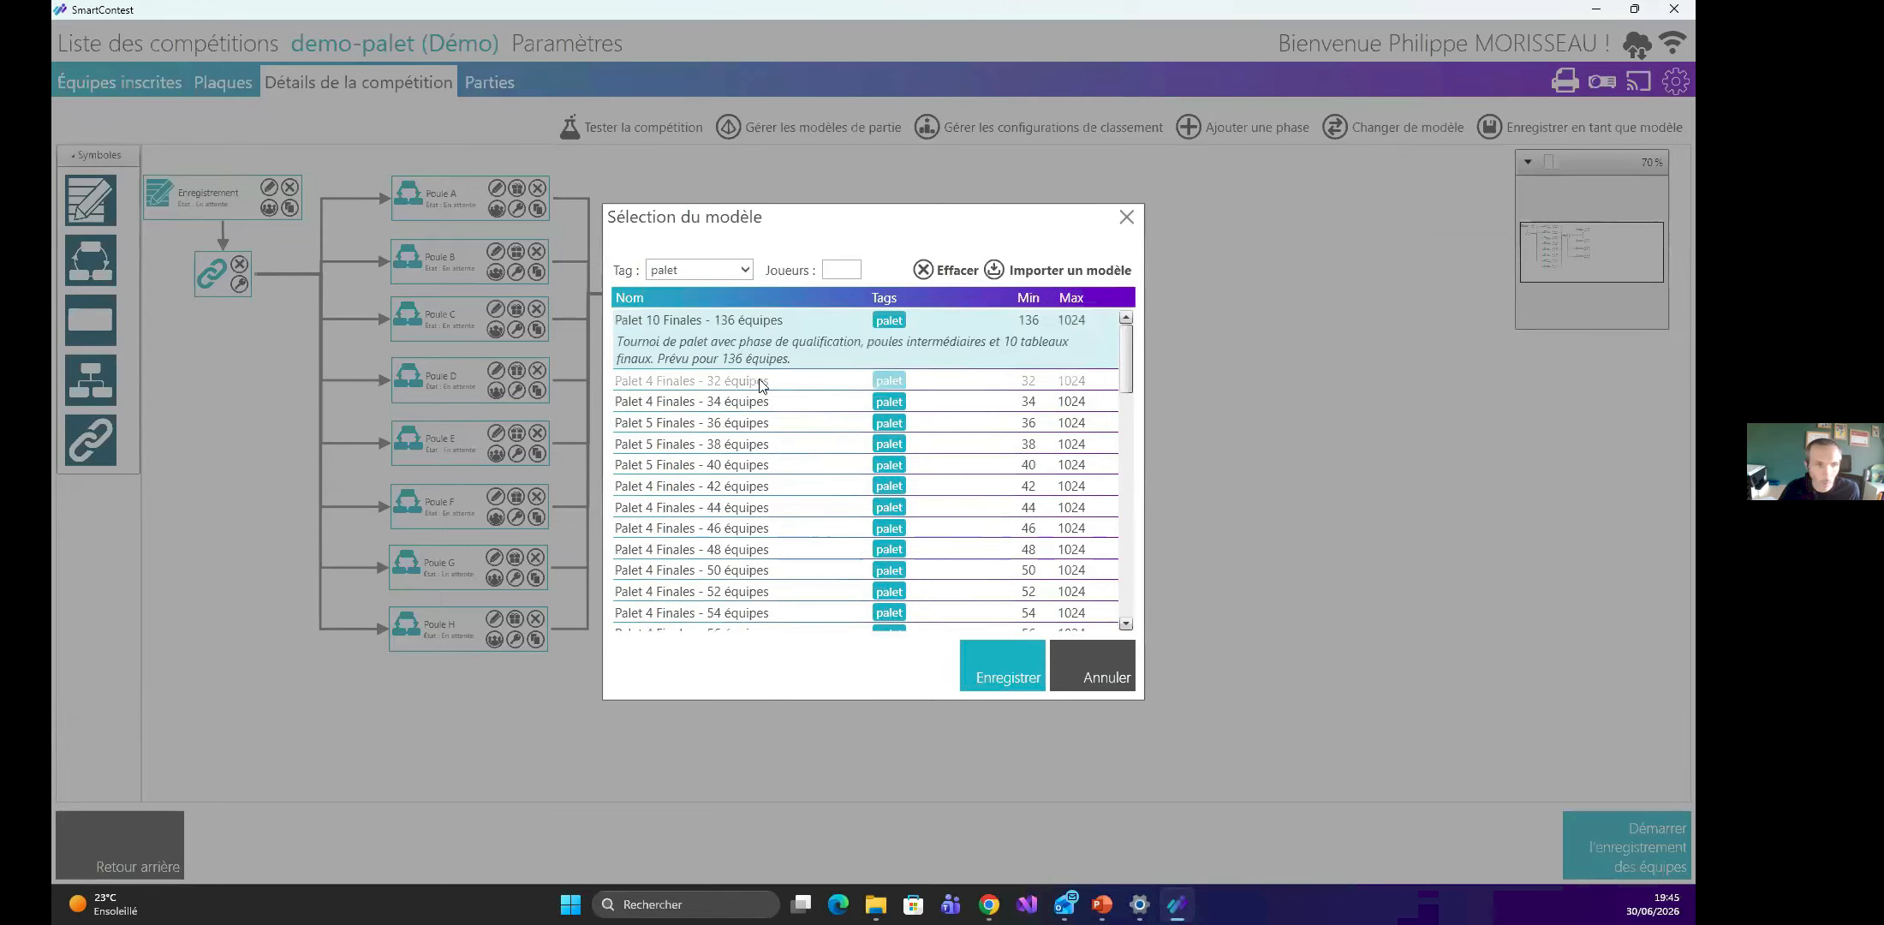
pyautogui.scroll(-9, 760, 394)
pyautogui.scroll(-4, 765, 408)
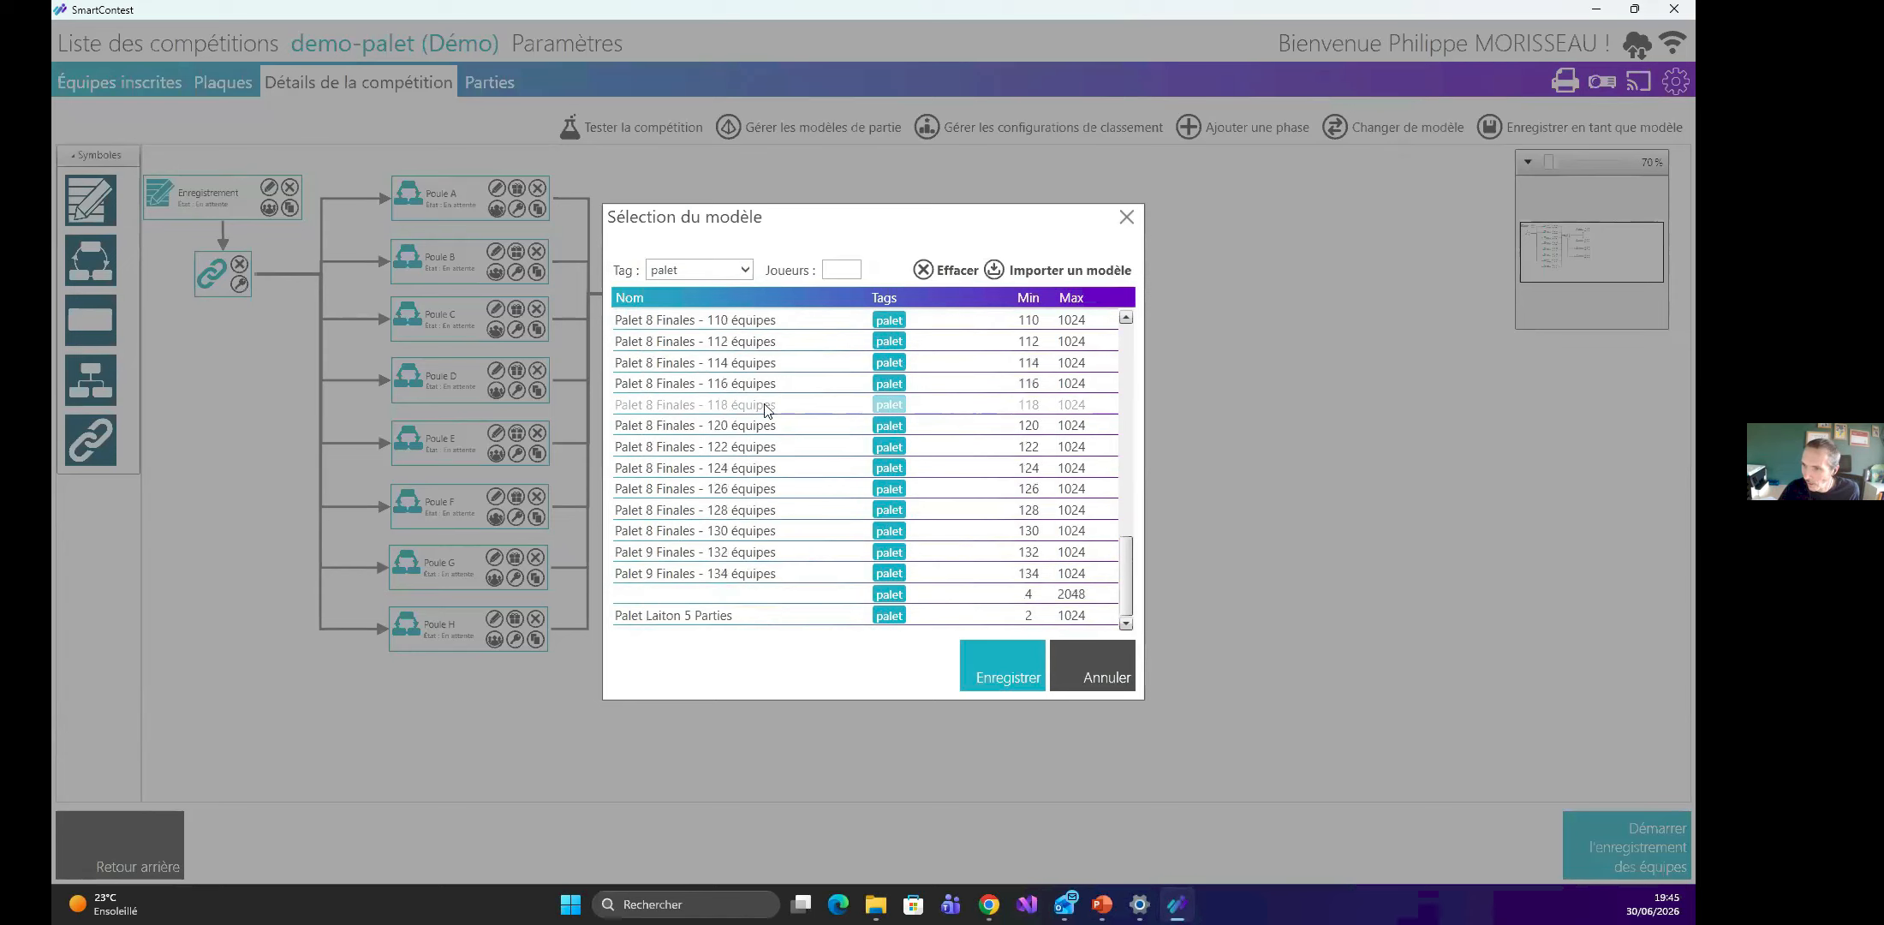
pyautogui.scroll(12, 765, 409)
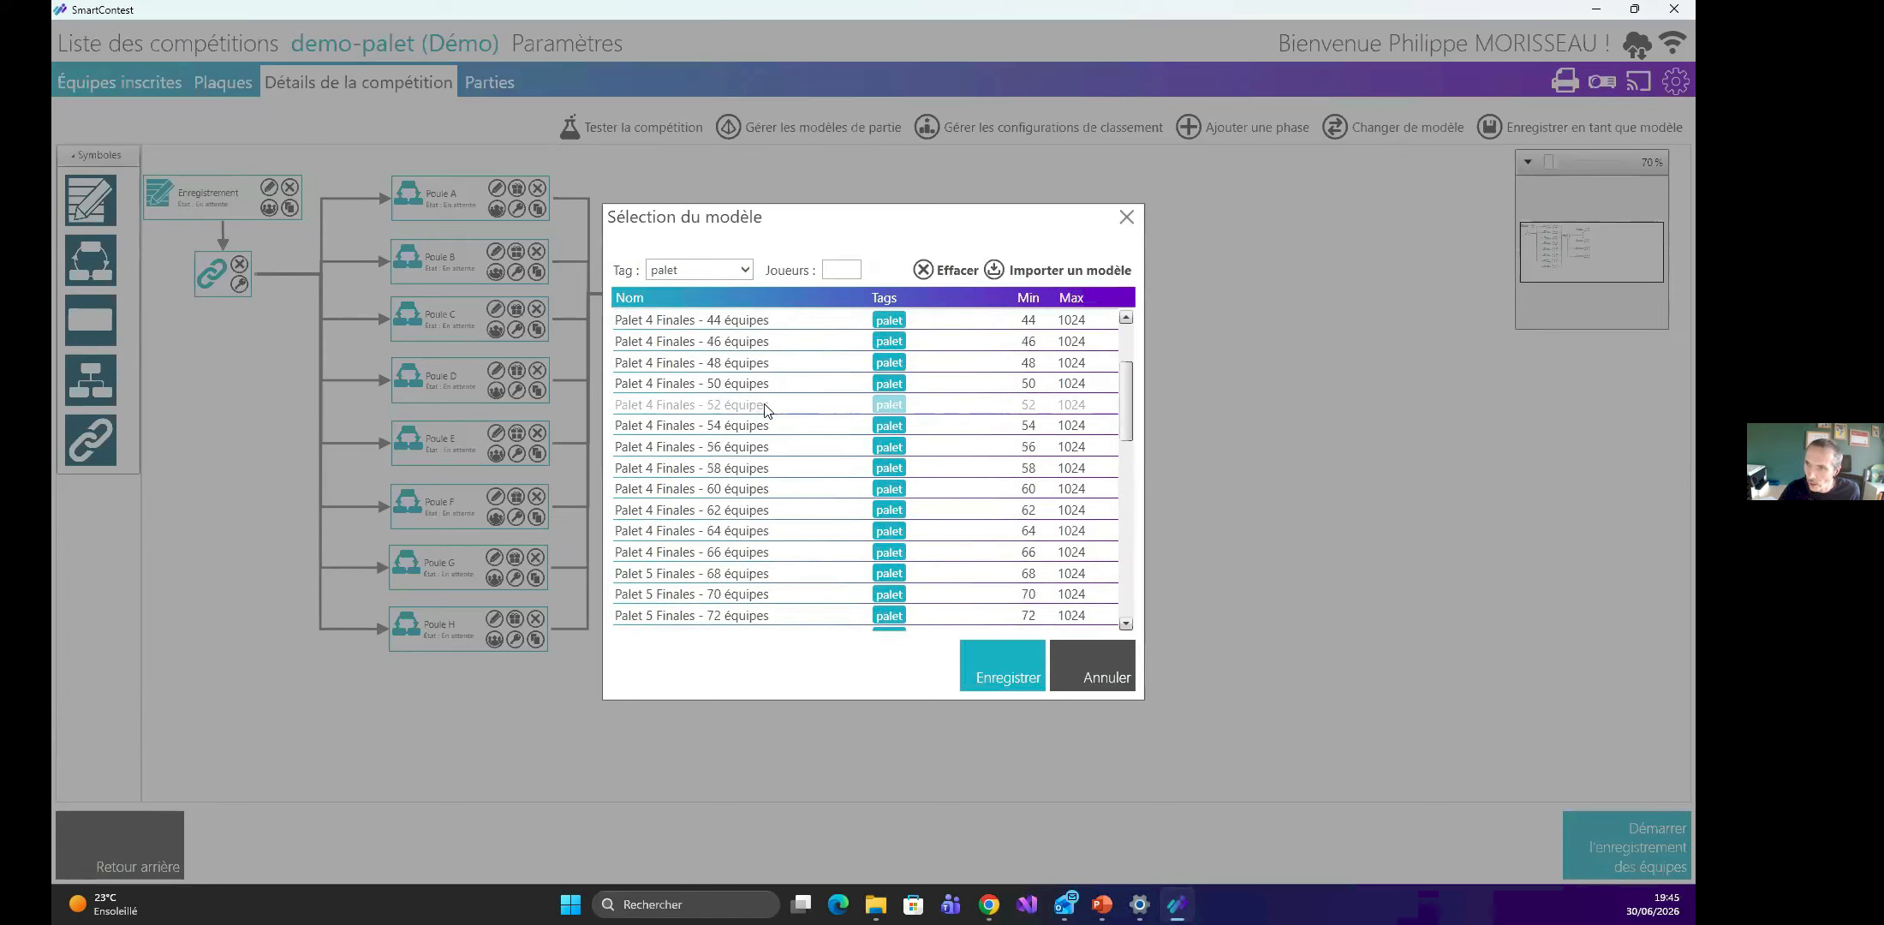
pyautogui.scroll(2, 765, 409)
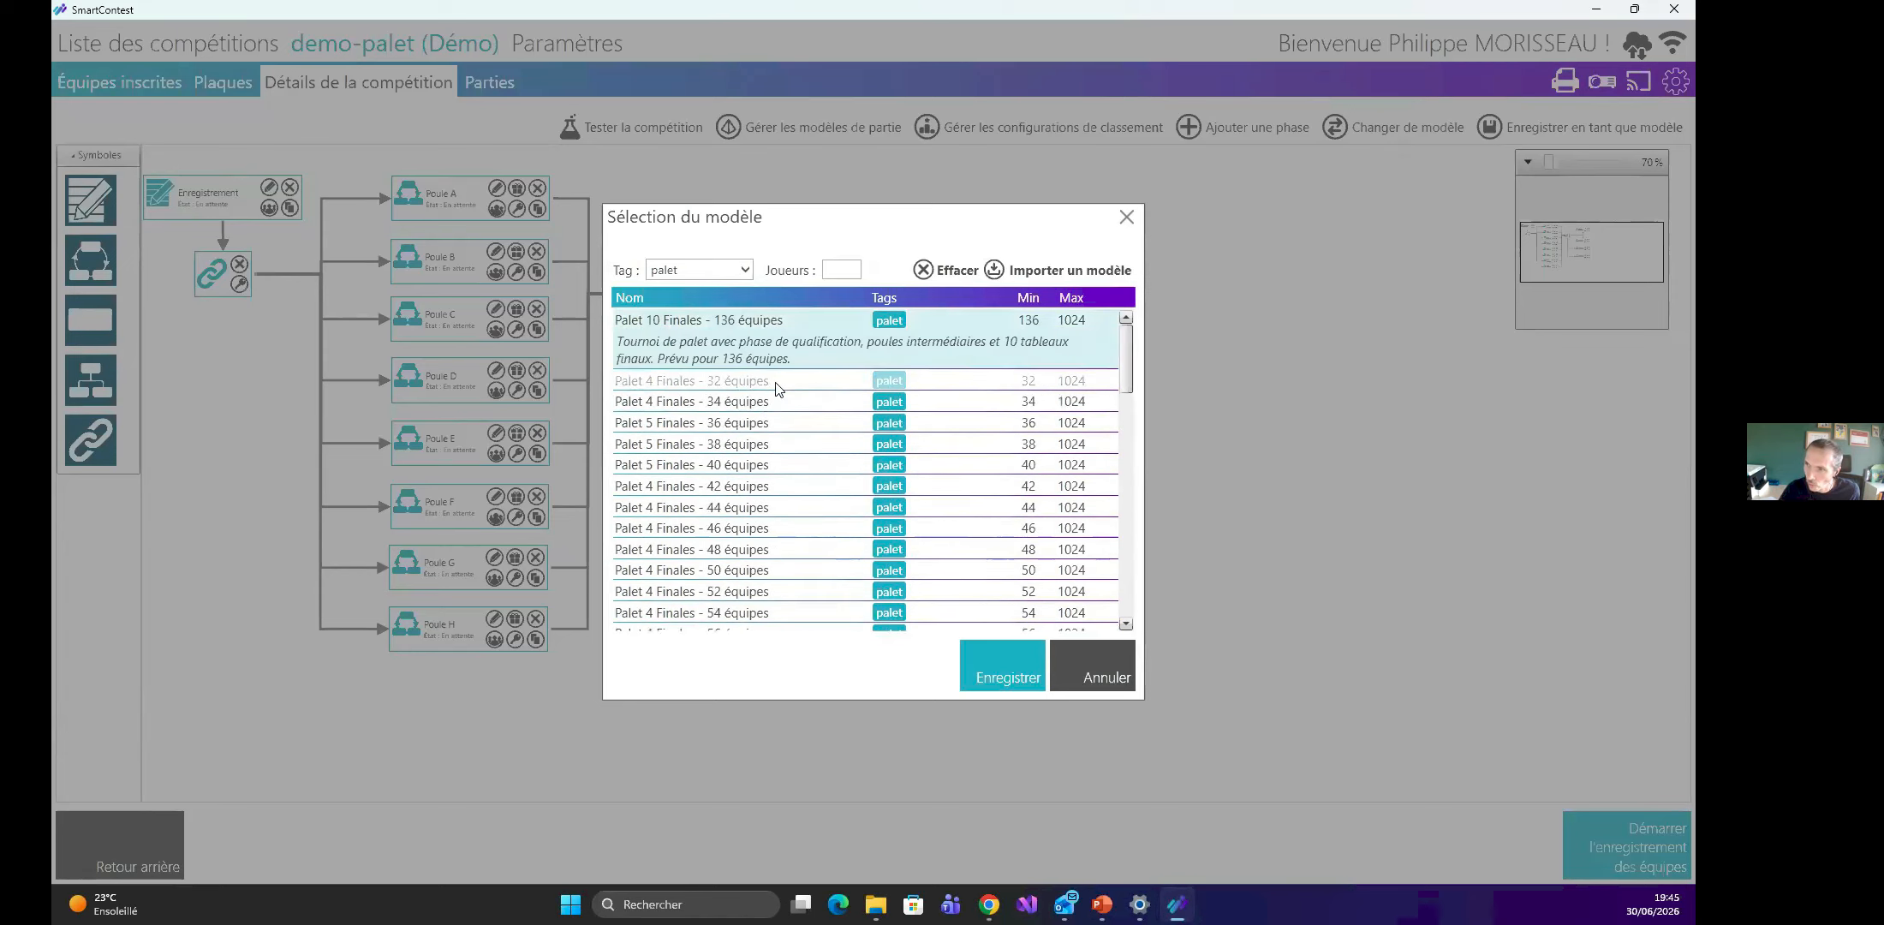
# Browse the competition models tagged molkky and filter the list by the pétanque tag.
pyautogui.click(745, 268)
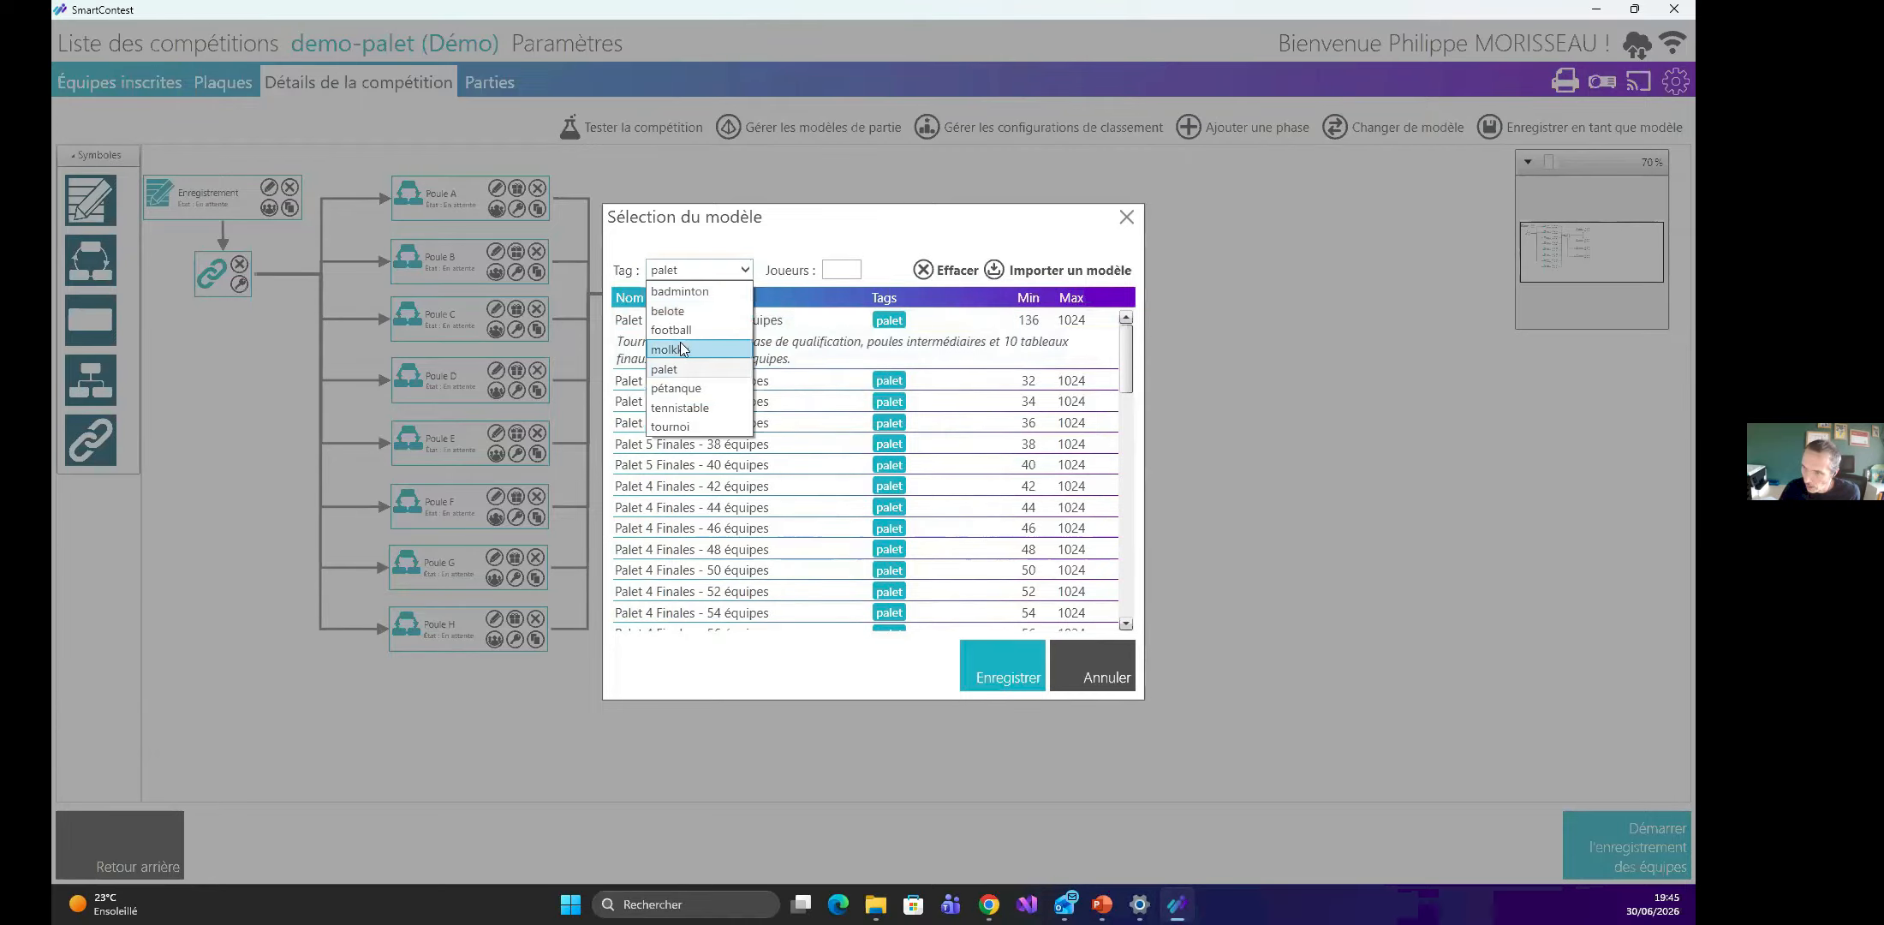
pyautogui.click(682, 351)
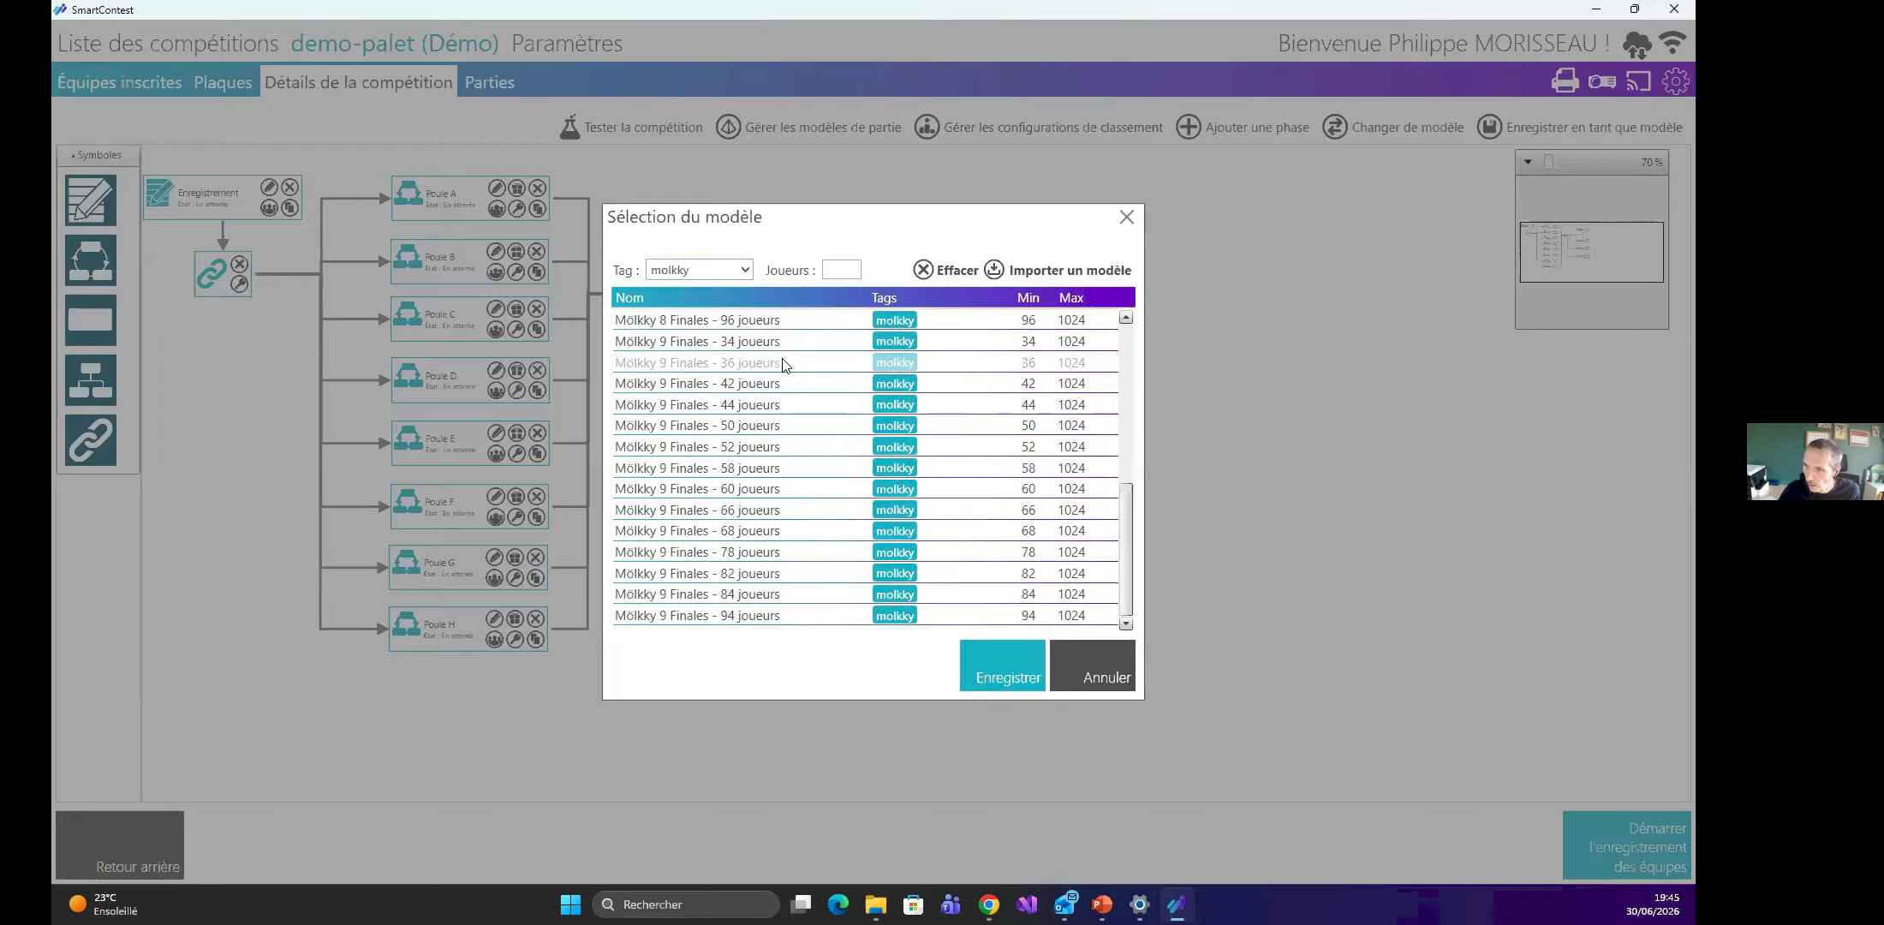
pyautogui.scroll(3, 781, 388)
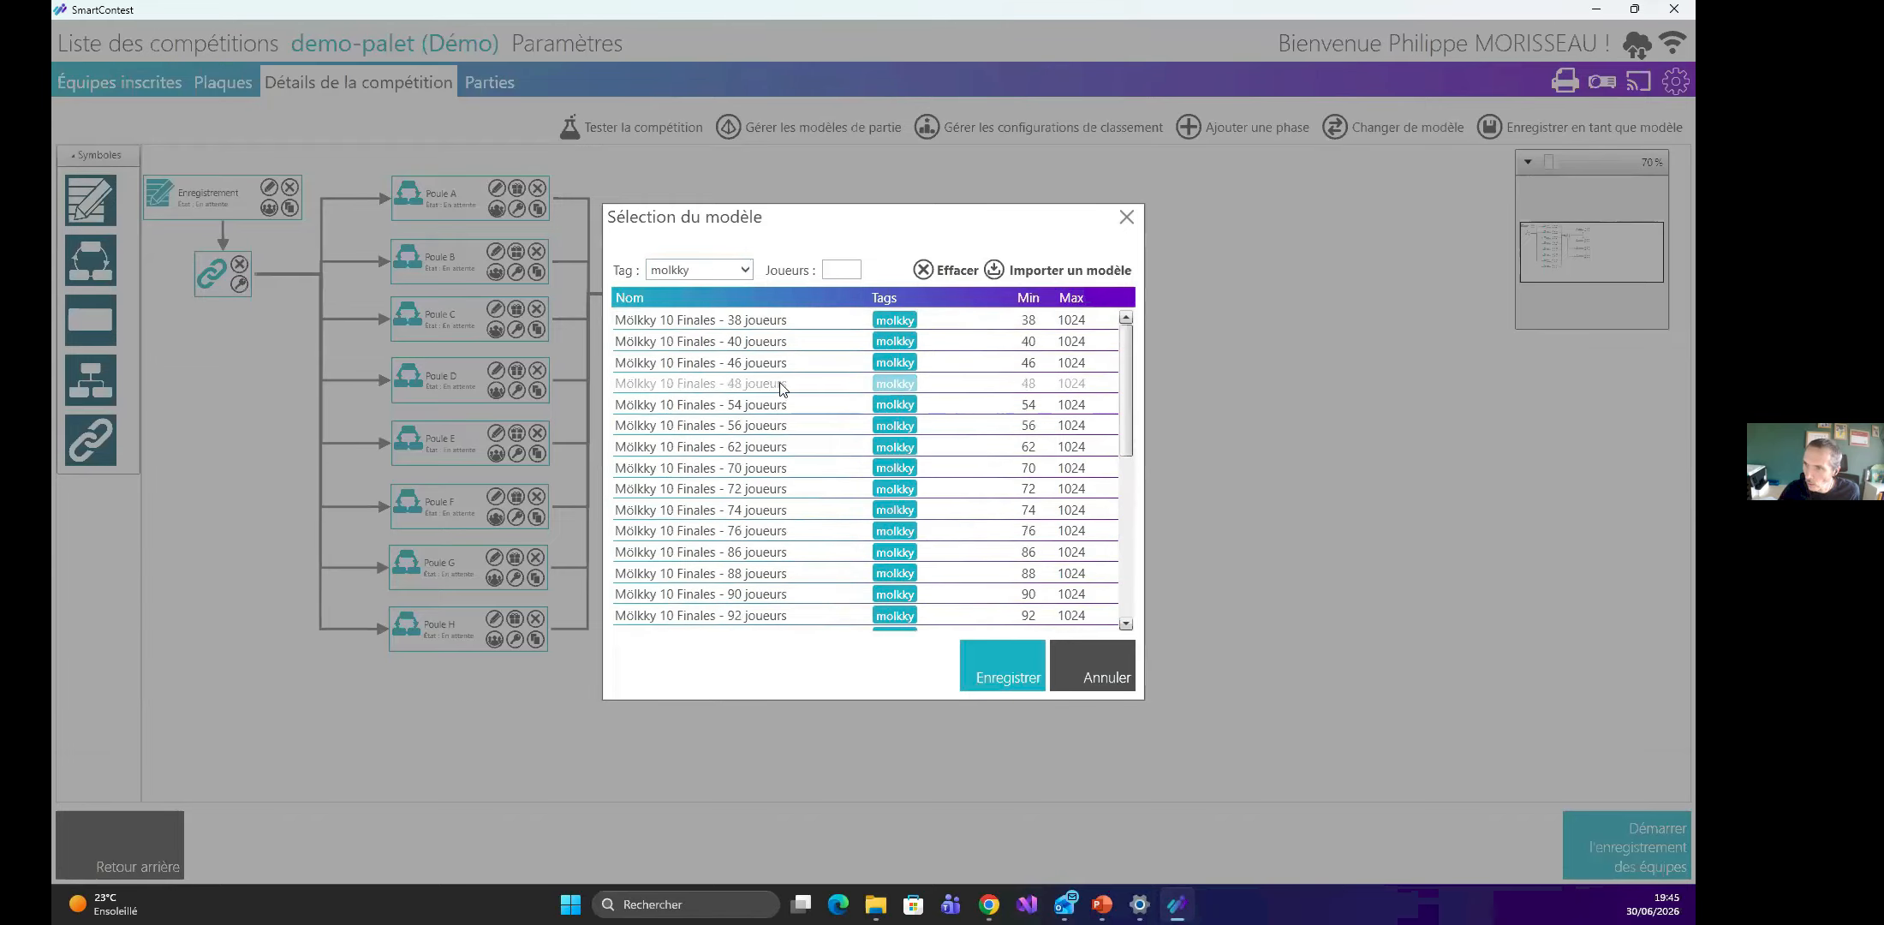
pyautogui.scroll(-6, 781, 388)
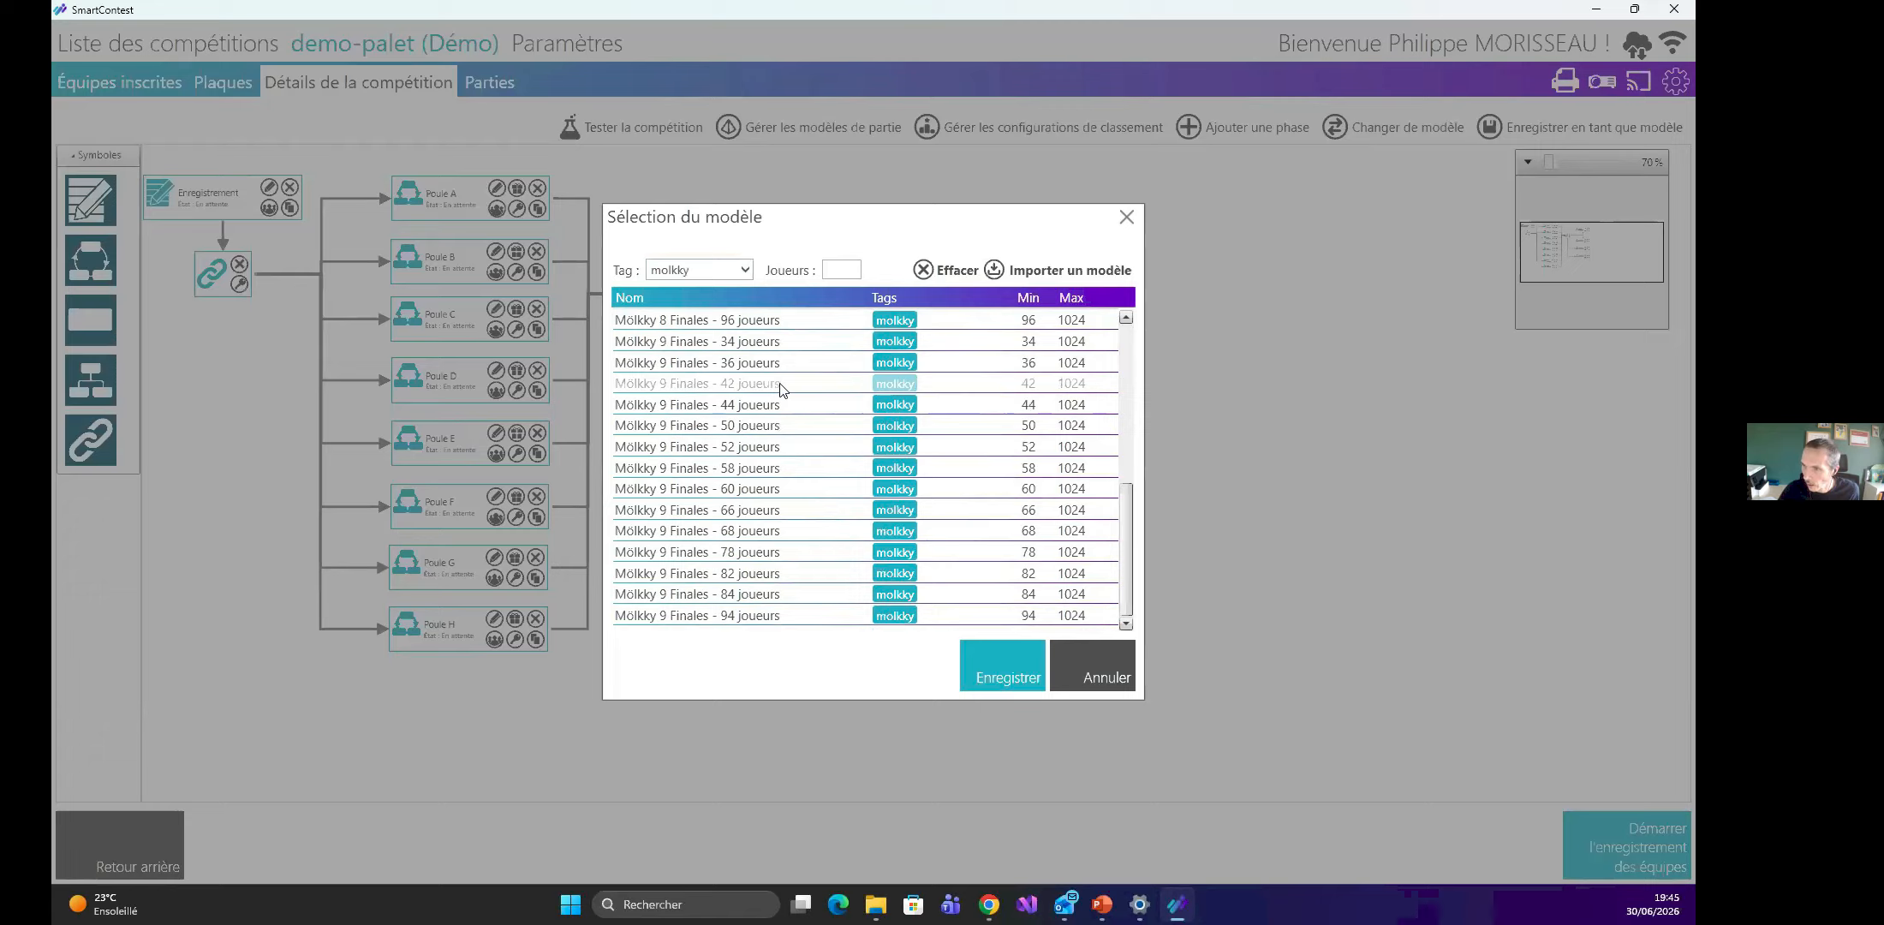
pyautogui.scroll(6, 788, 419)
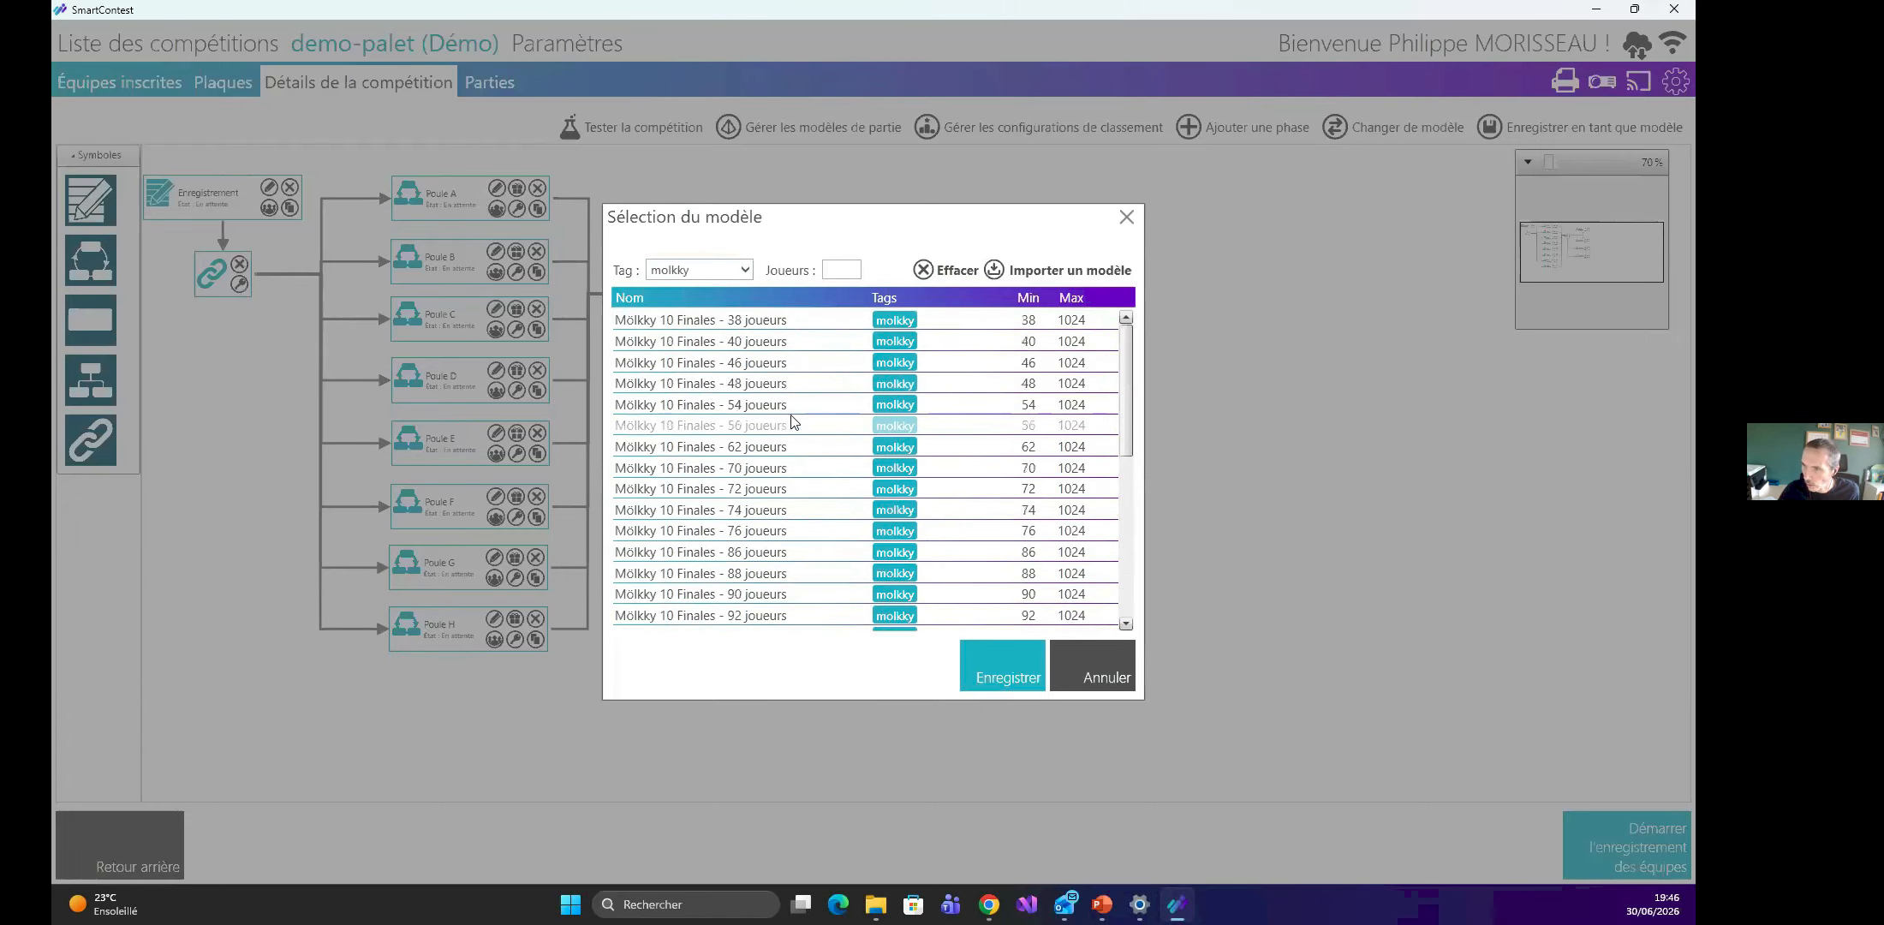
pyautogui.click(699, 270)
pyautogui.click(677, 396)
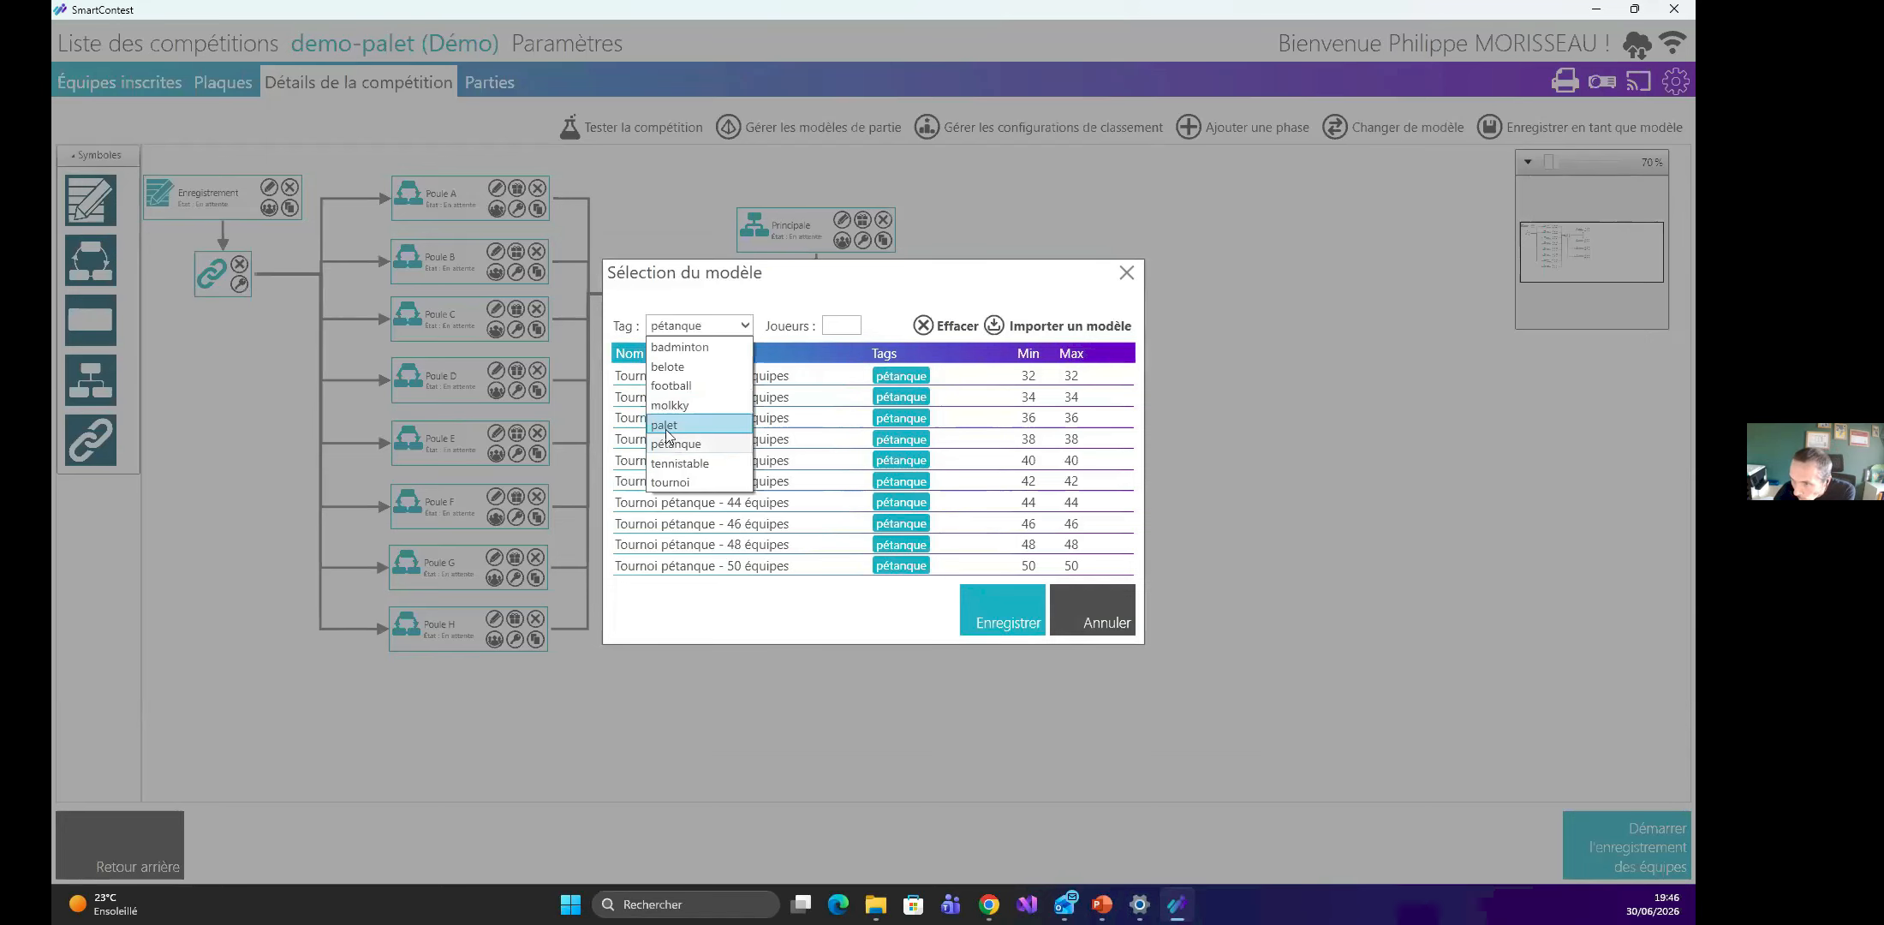
# Replace the competition model with Palet 6 Finales - 96 équipes, filtering the models by the palet tag.
pyautogui.click(666, 427)
pyautogui.scroll(-5, 771, 471)
pyautogui.click(701, 553)
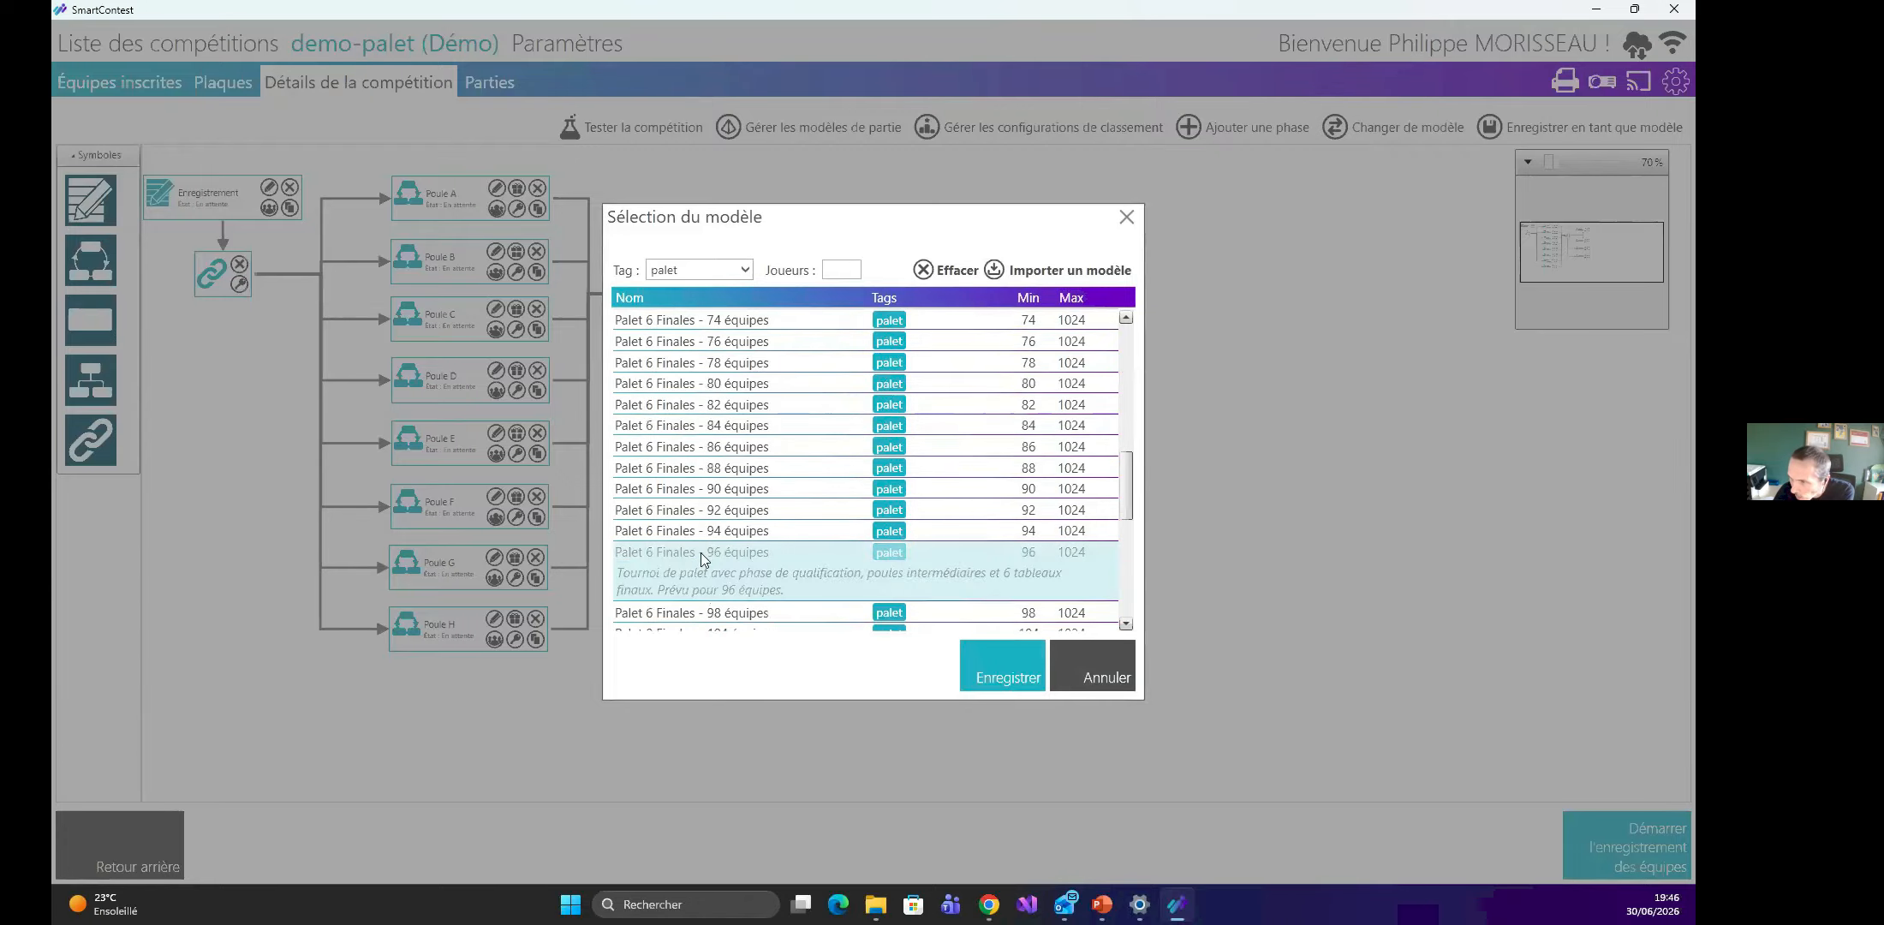
pyautogui.click(997, 664)
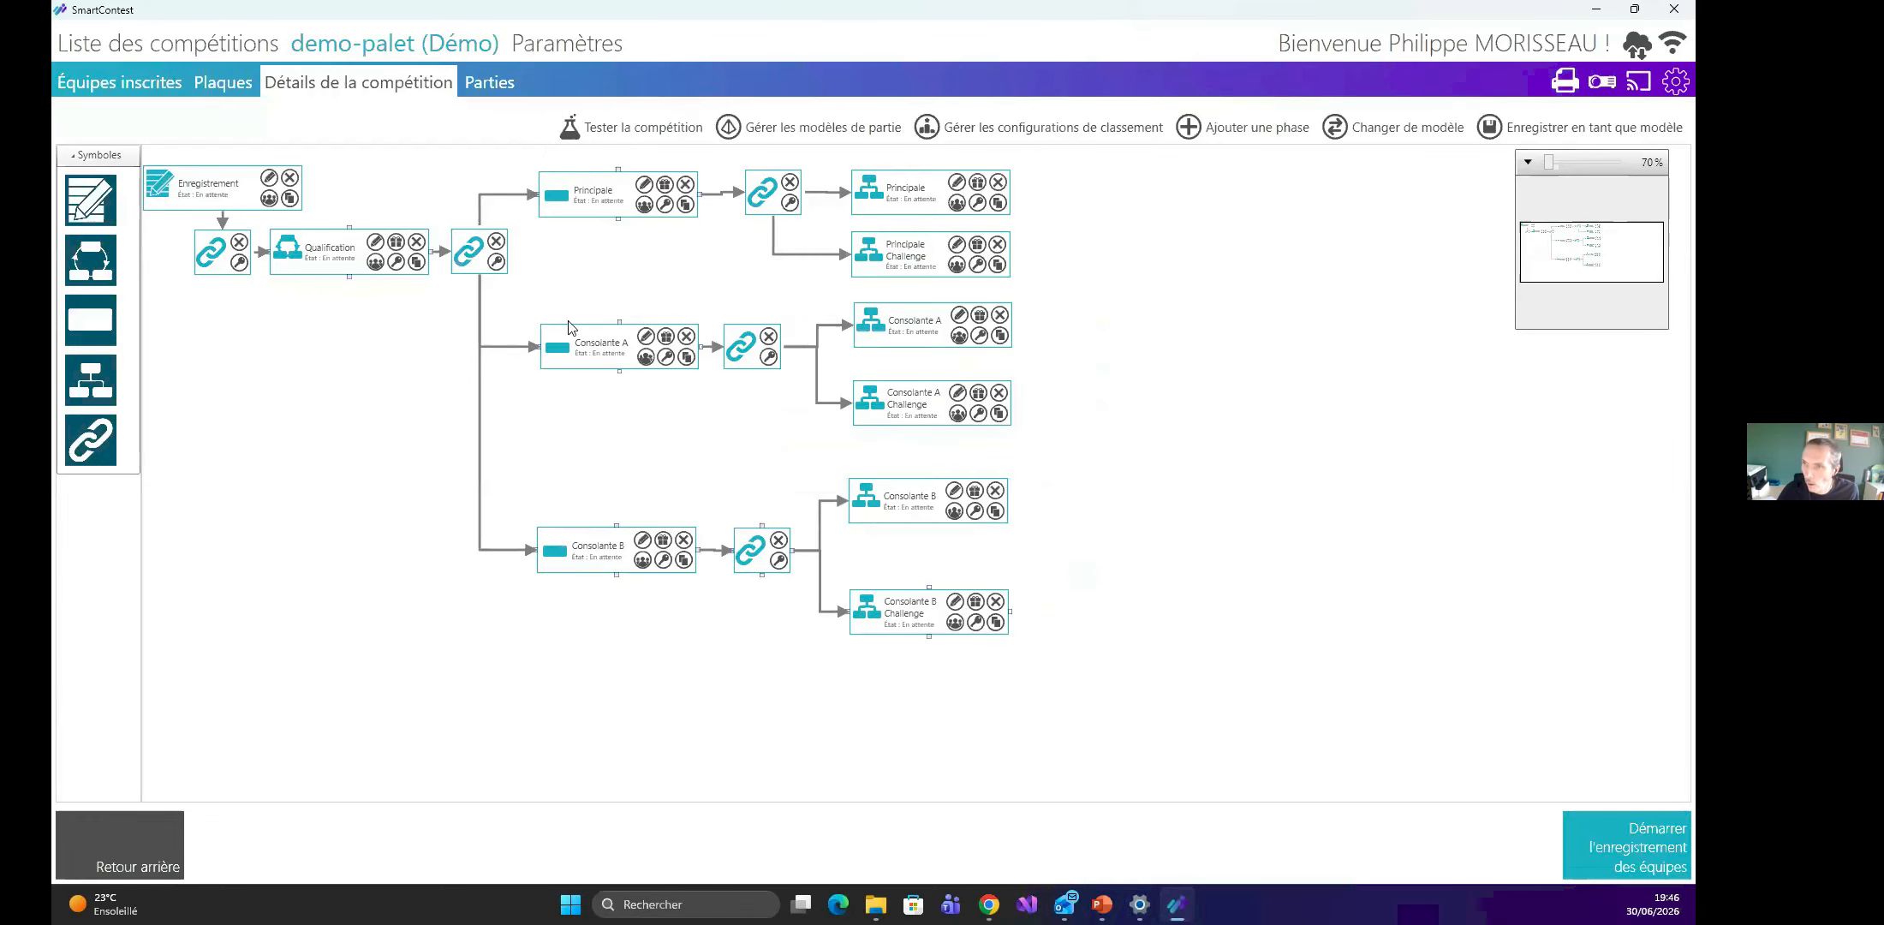
# Test the competition's phase diagram and close the resulting overall information.
pyautogui.scroll(2, 573, 324)
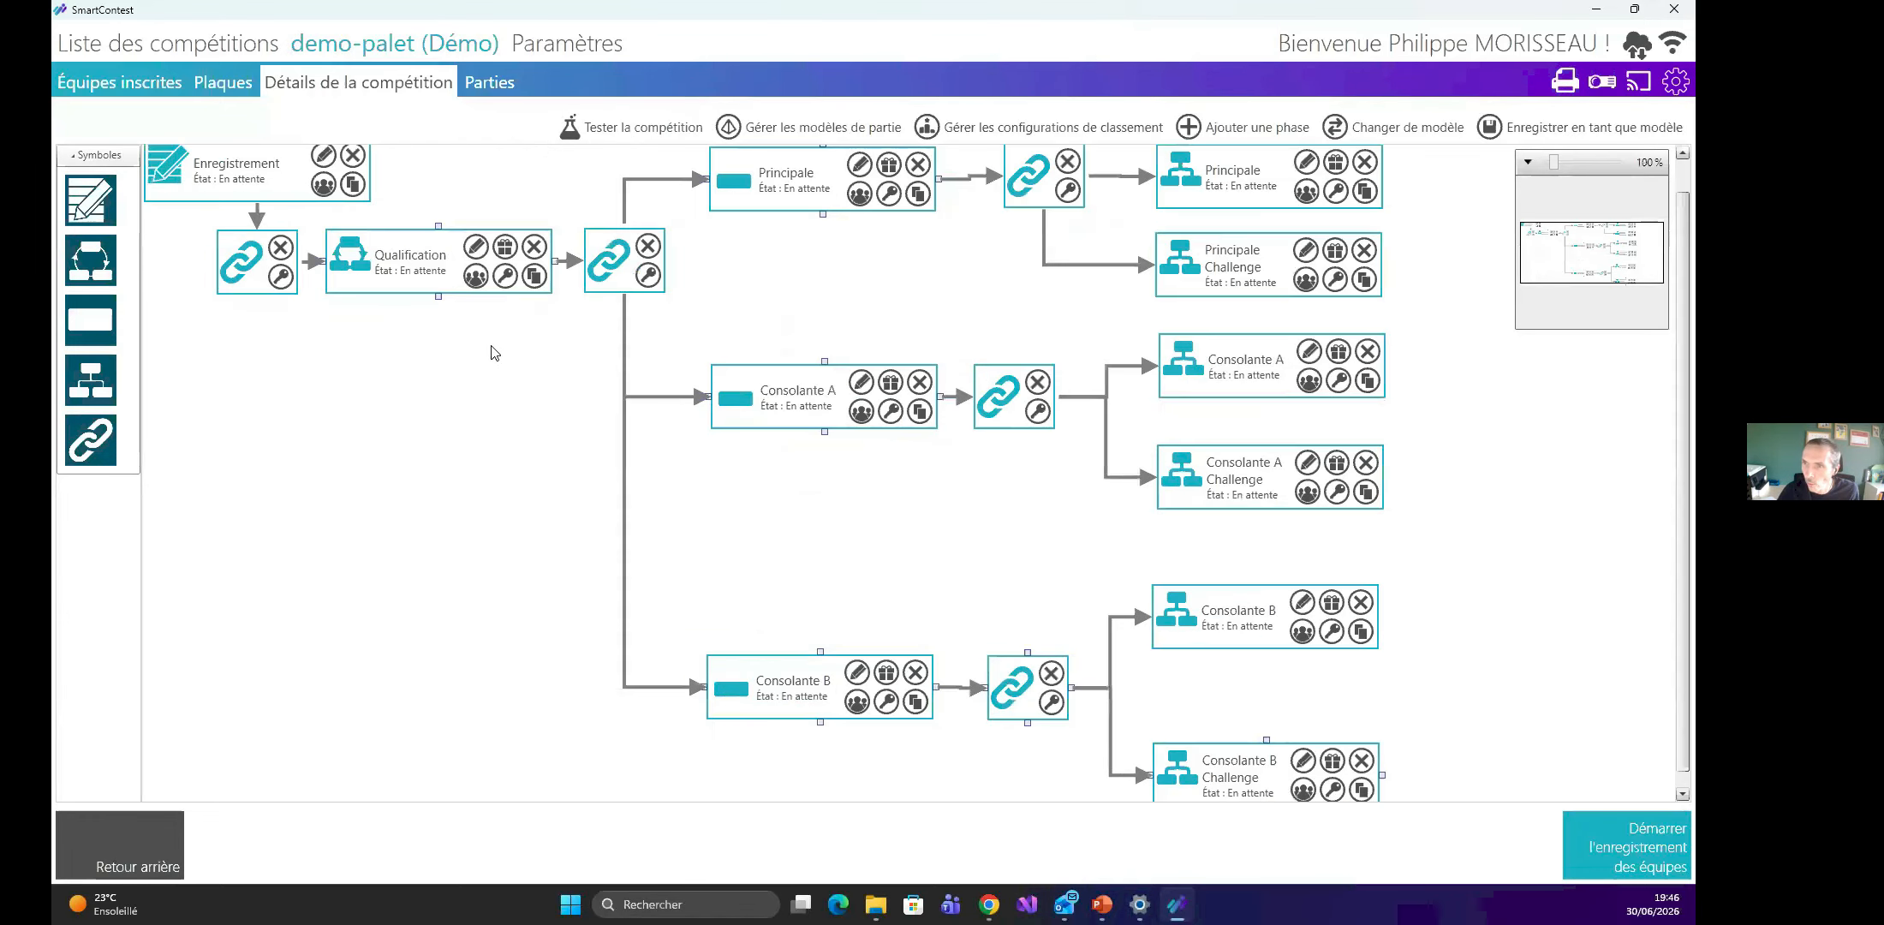
pyautogui.click(629, 129)
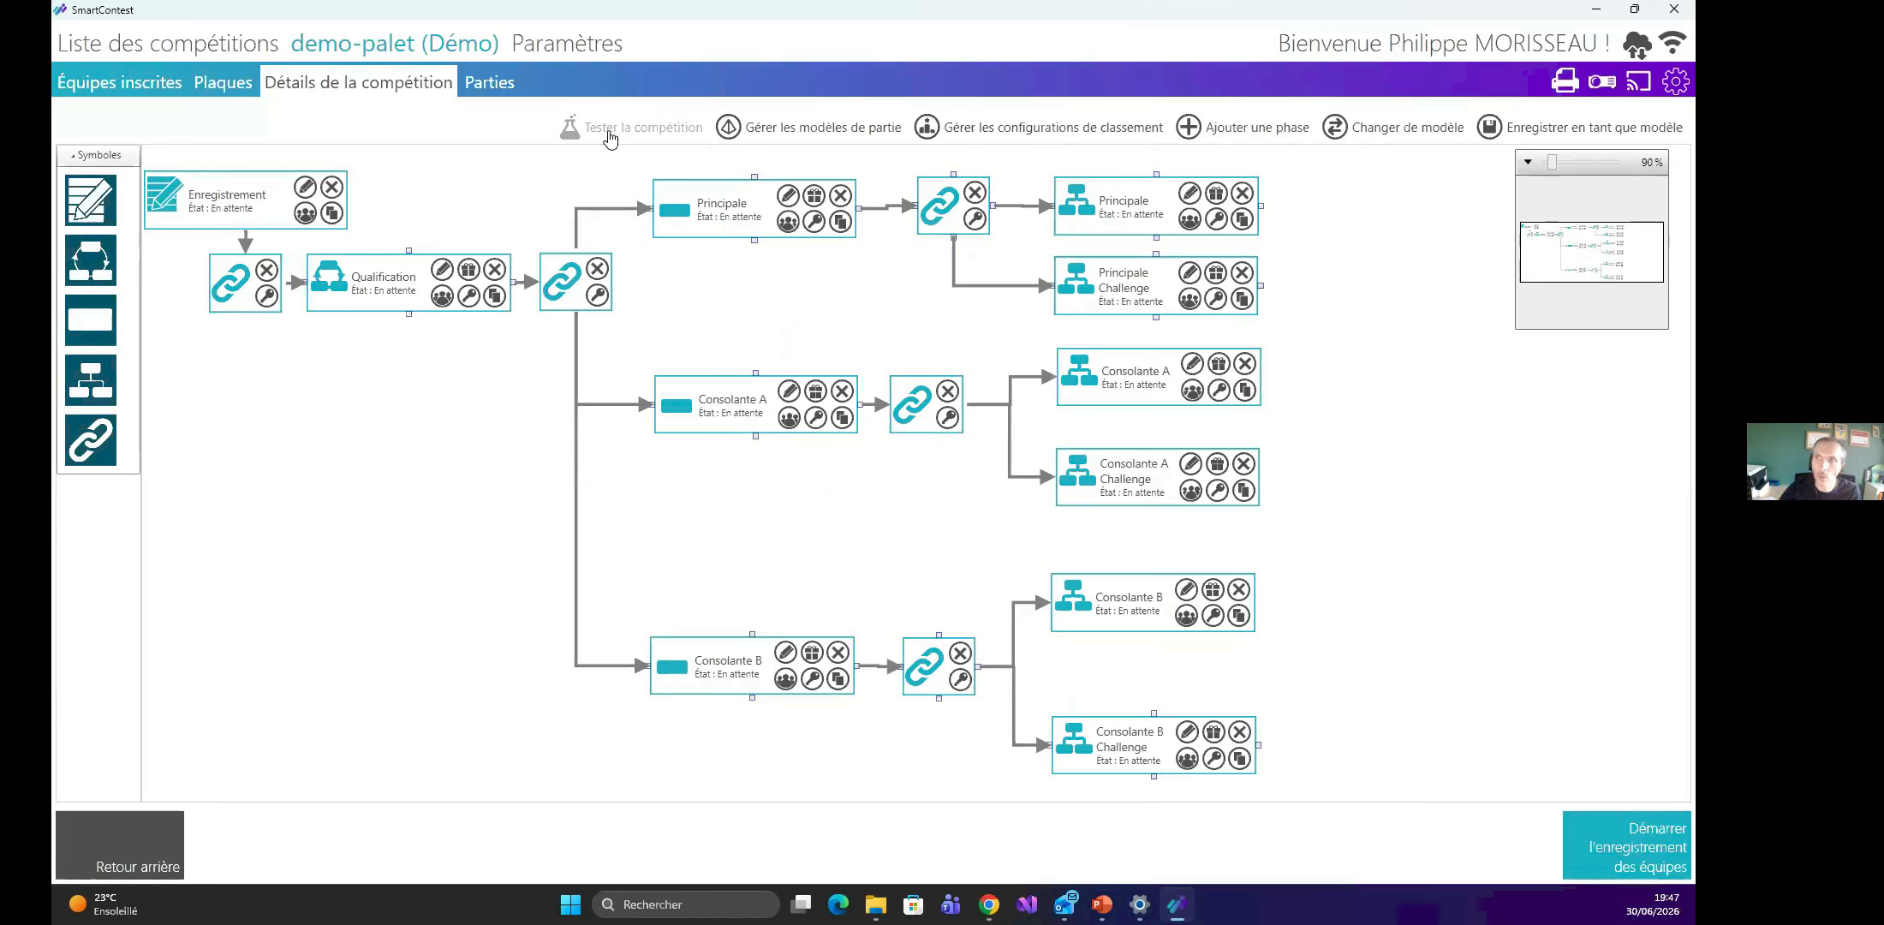
pyautogui.click(611, 130)
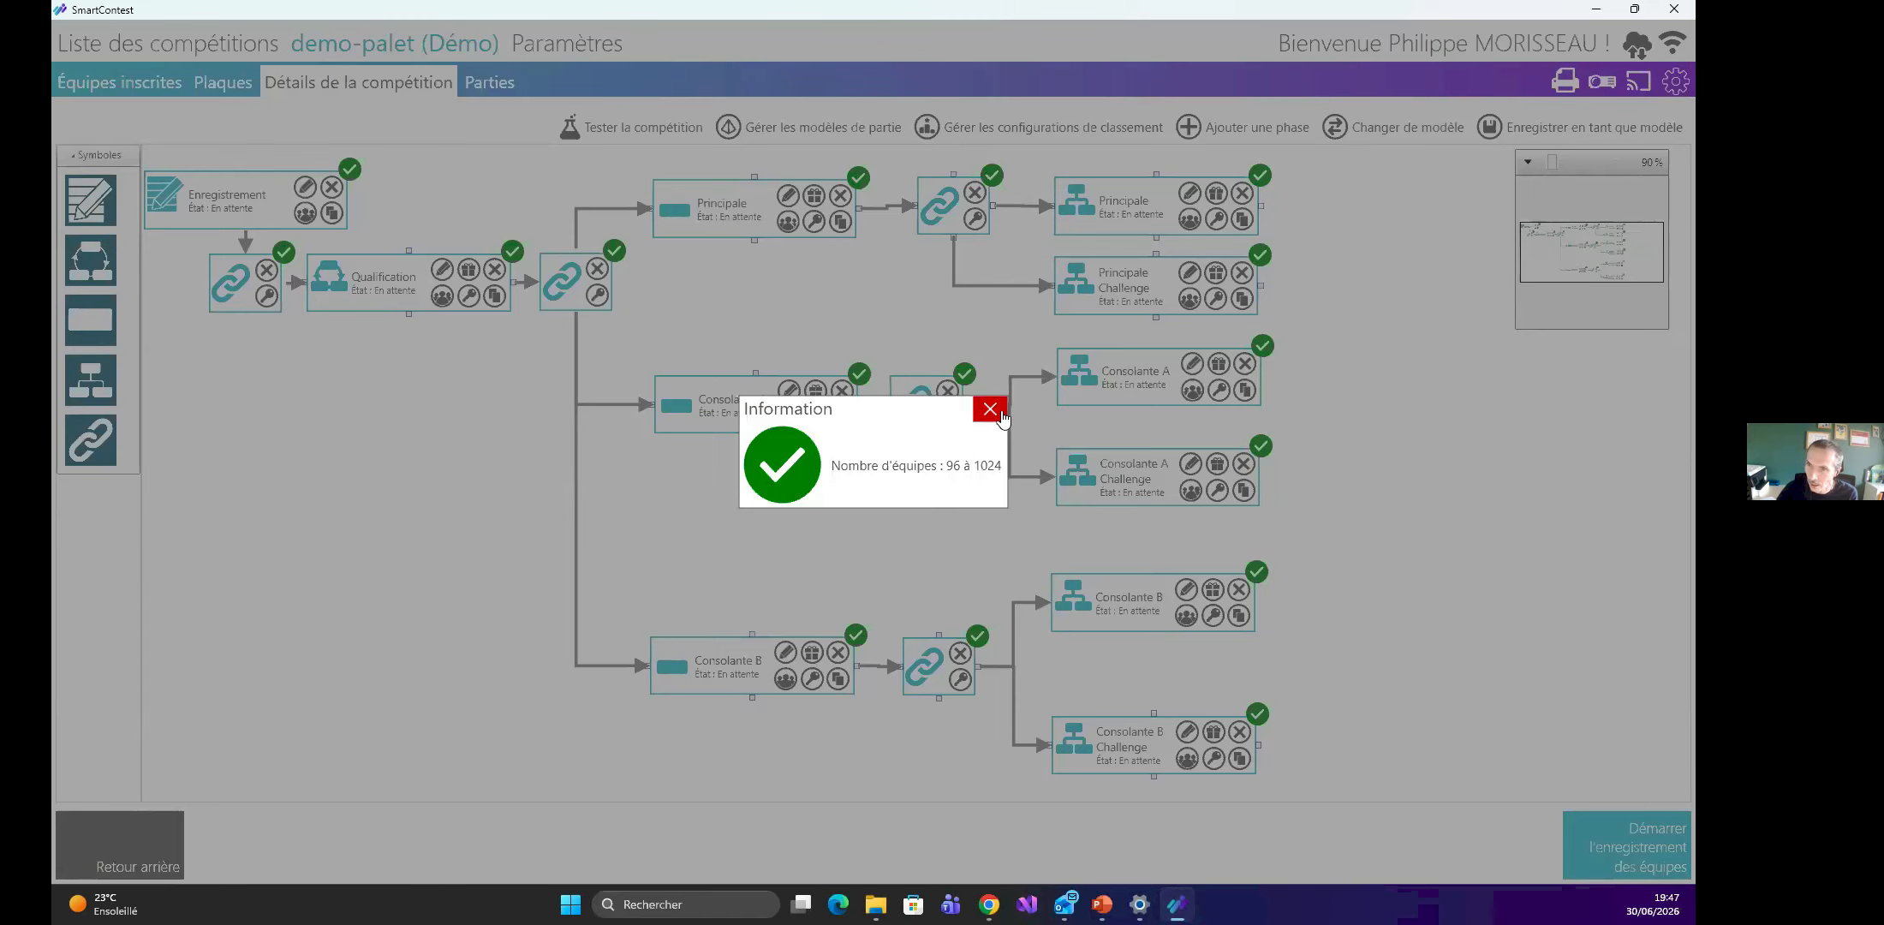
pyautogui.click(990, 410)
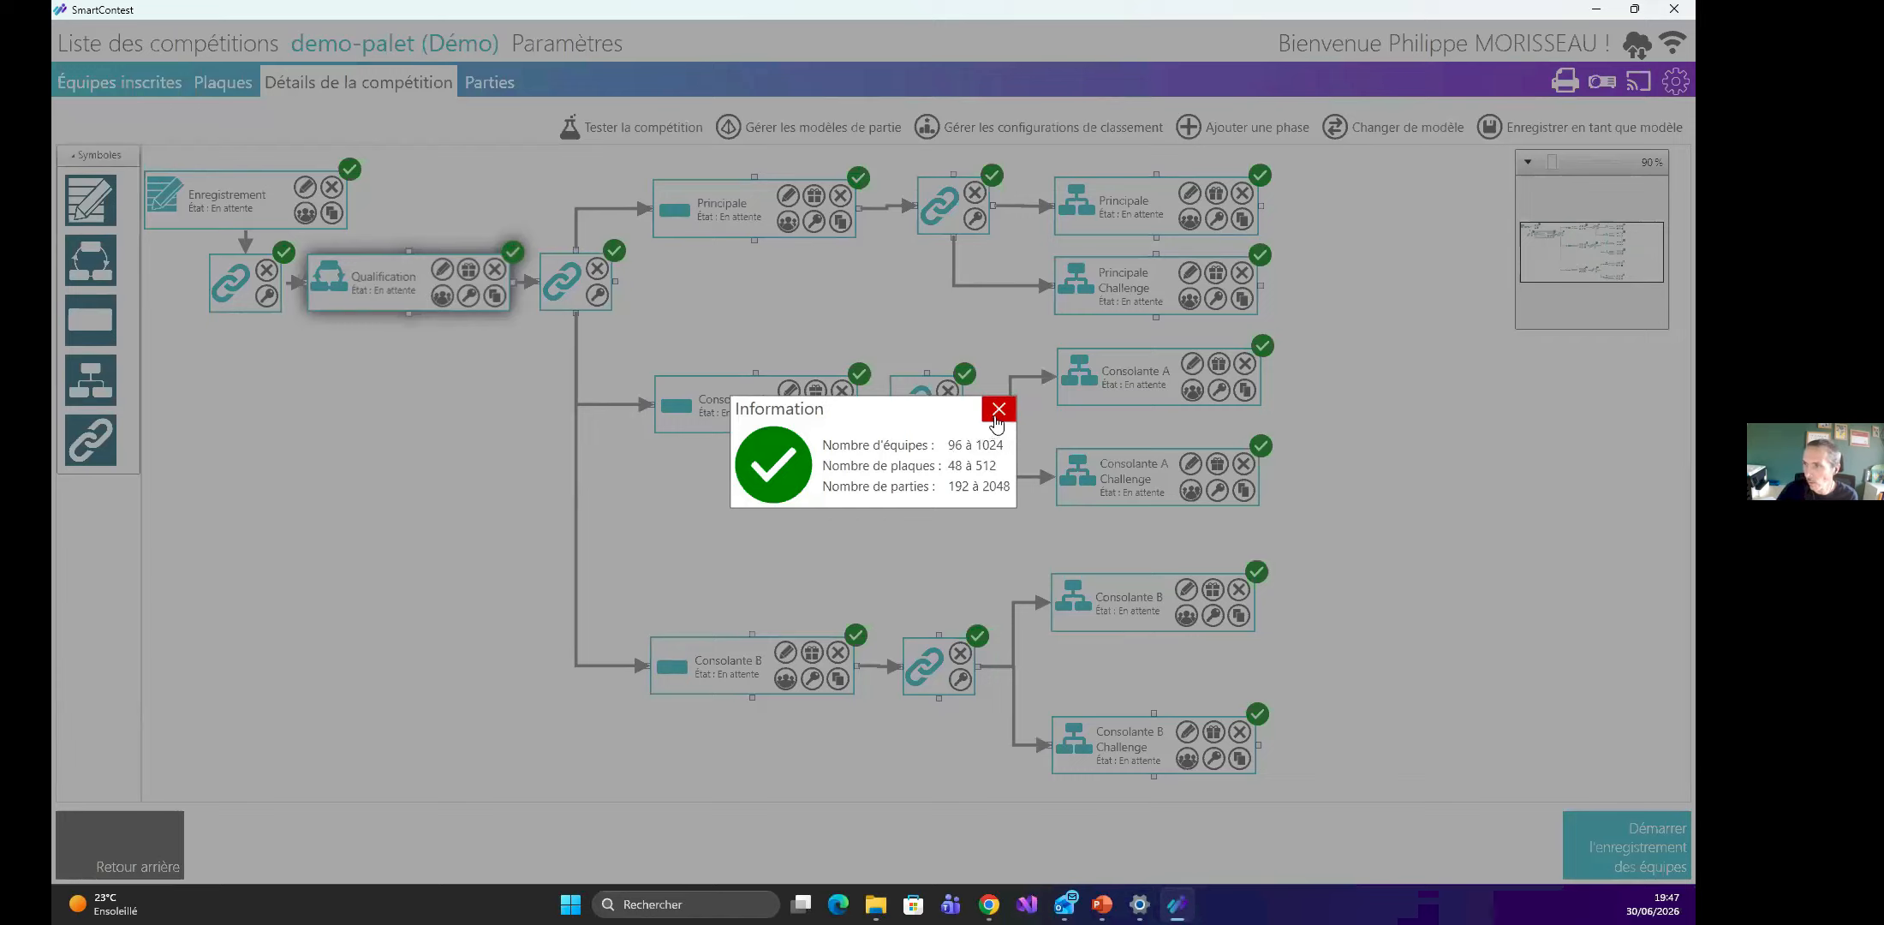
# Check the test details of the Qualification phase and of the intermediate Principale, Consolante A and Consolante B phases.
pyautogui.click(997, 409)
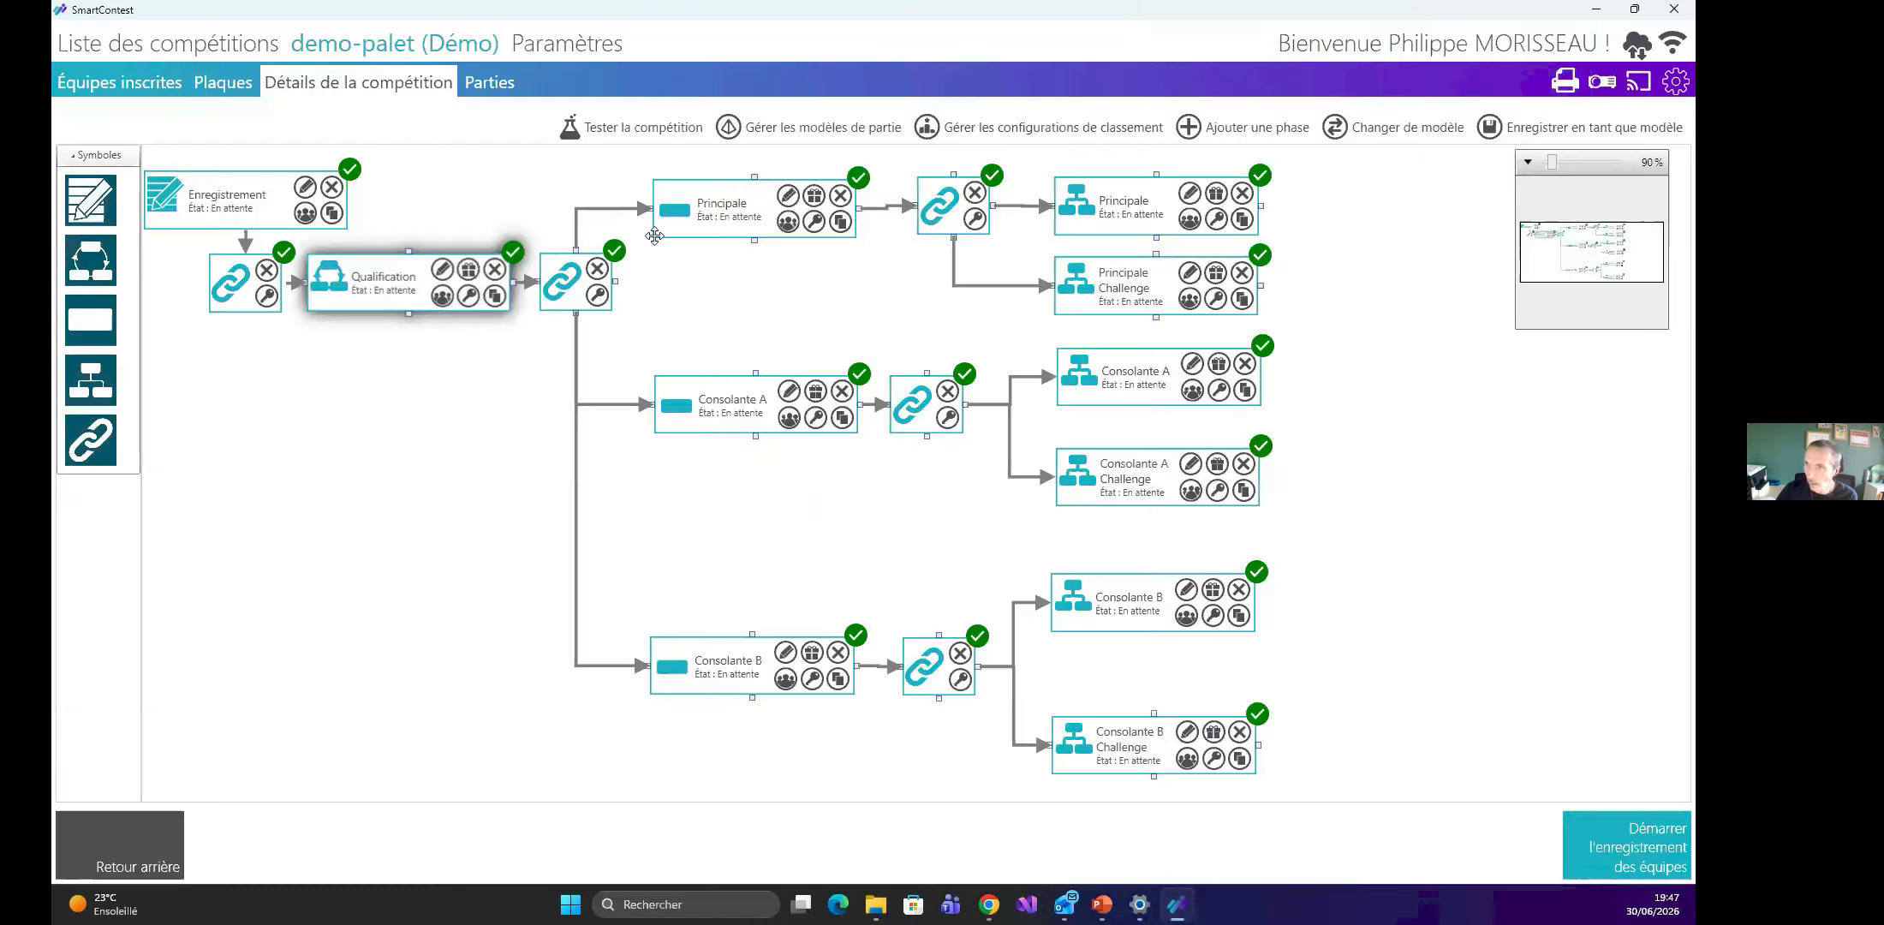
pyautogui.click(859, 177)
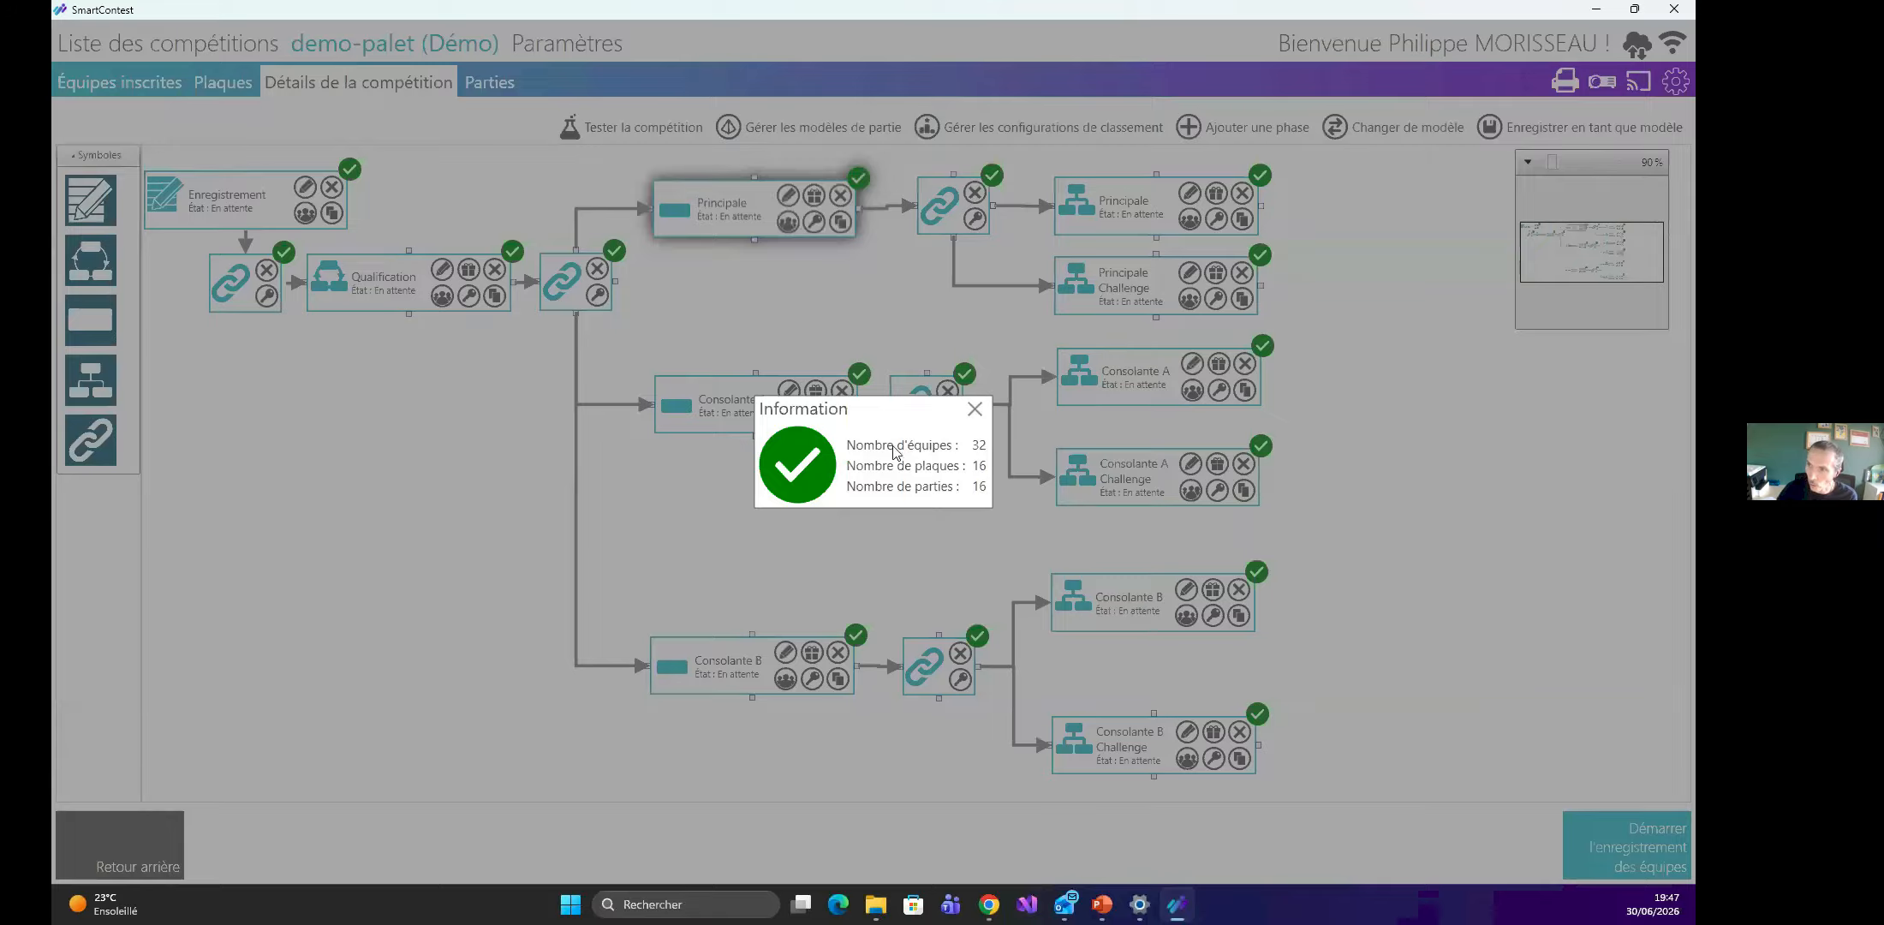
pyautogui.click(975, 409)
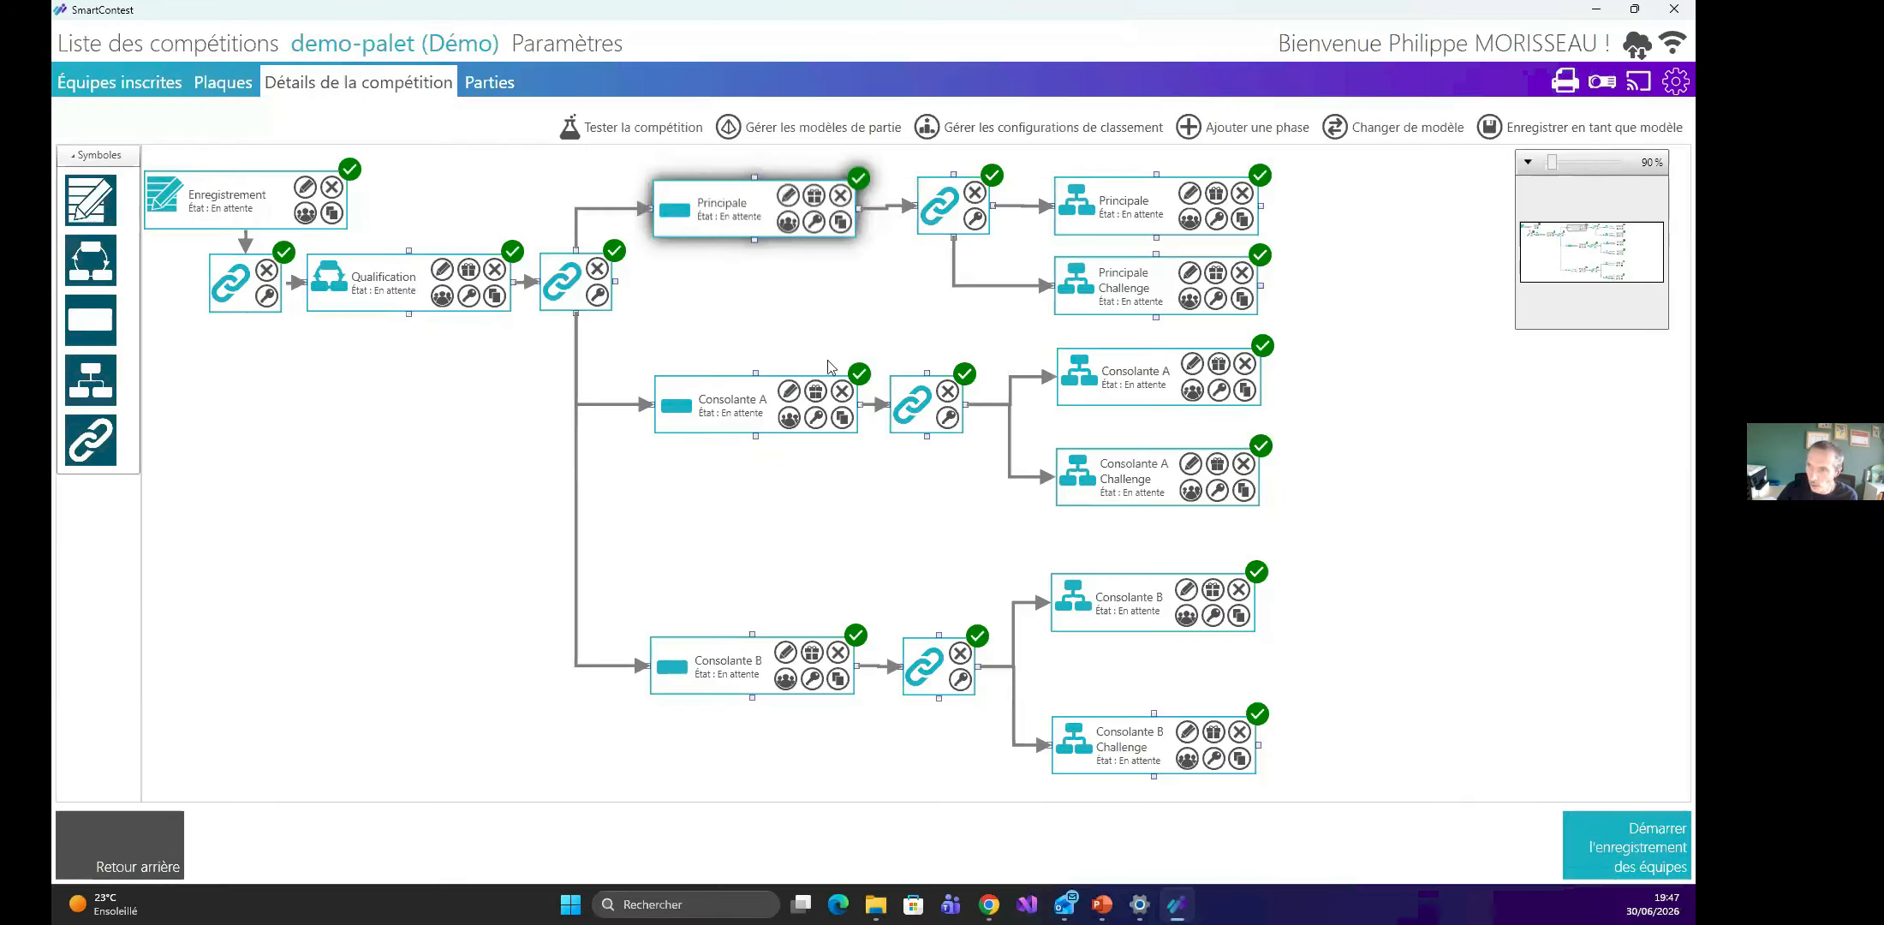
pyautogui.click(860, 374)
pyautogui.click(975, 409)
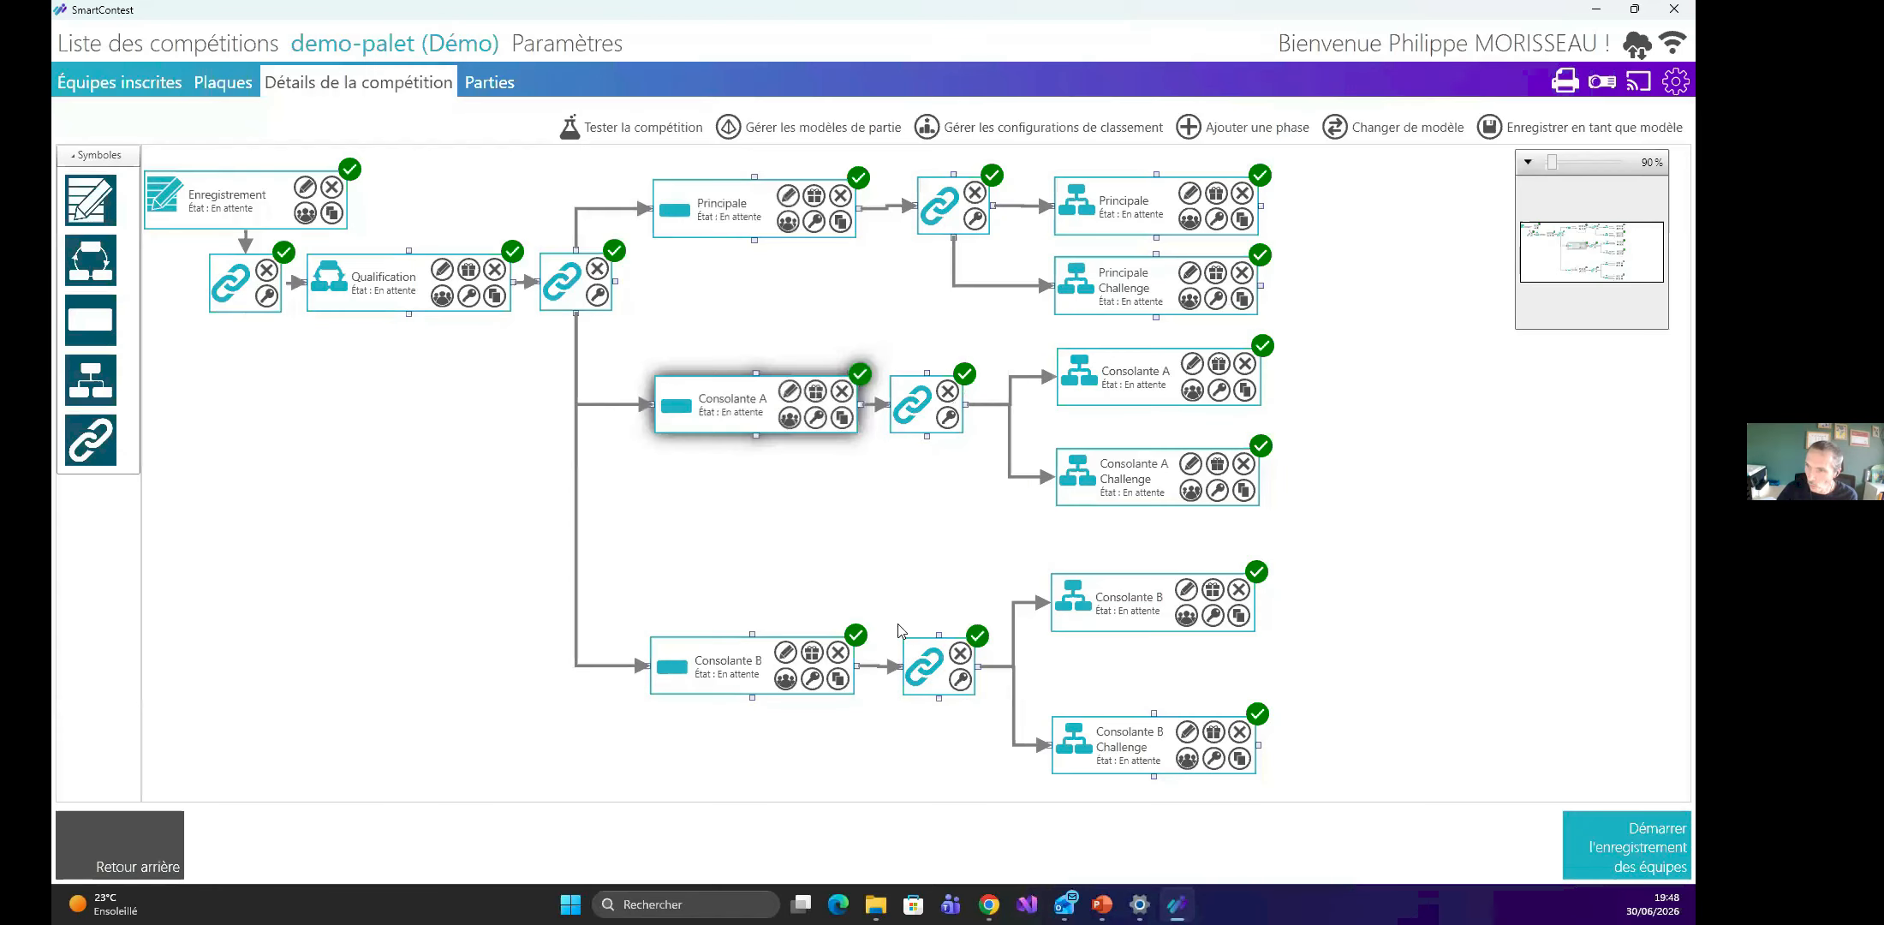
pyautogui.click(857, 635)
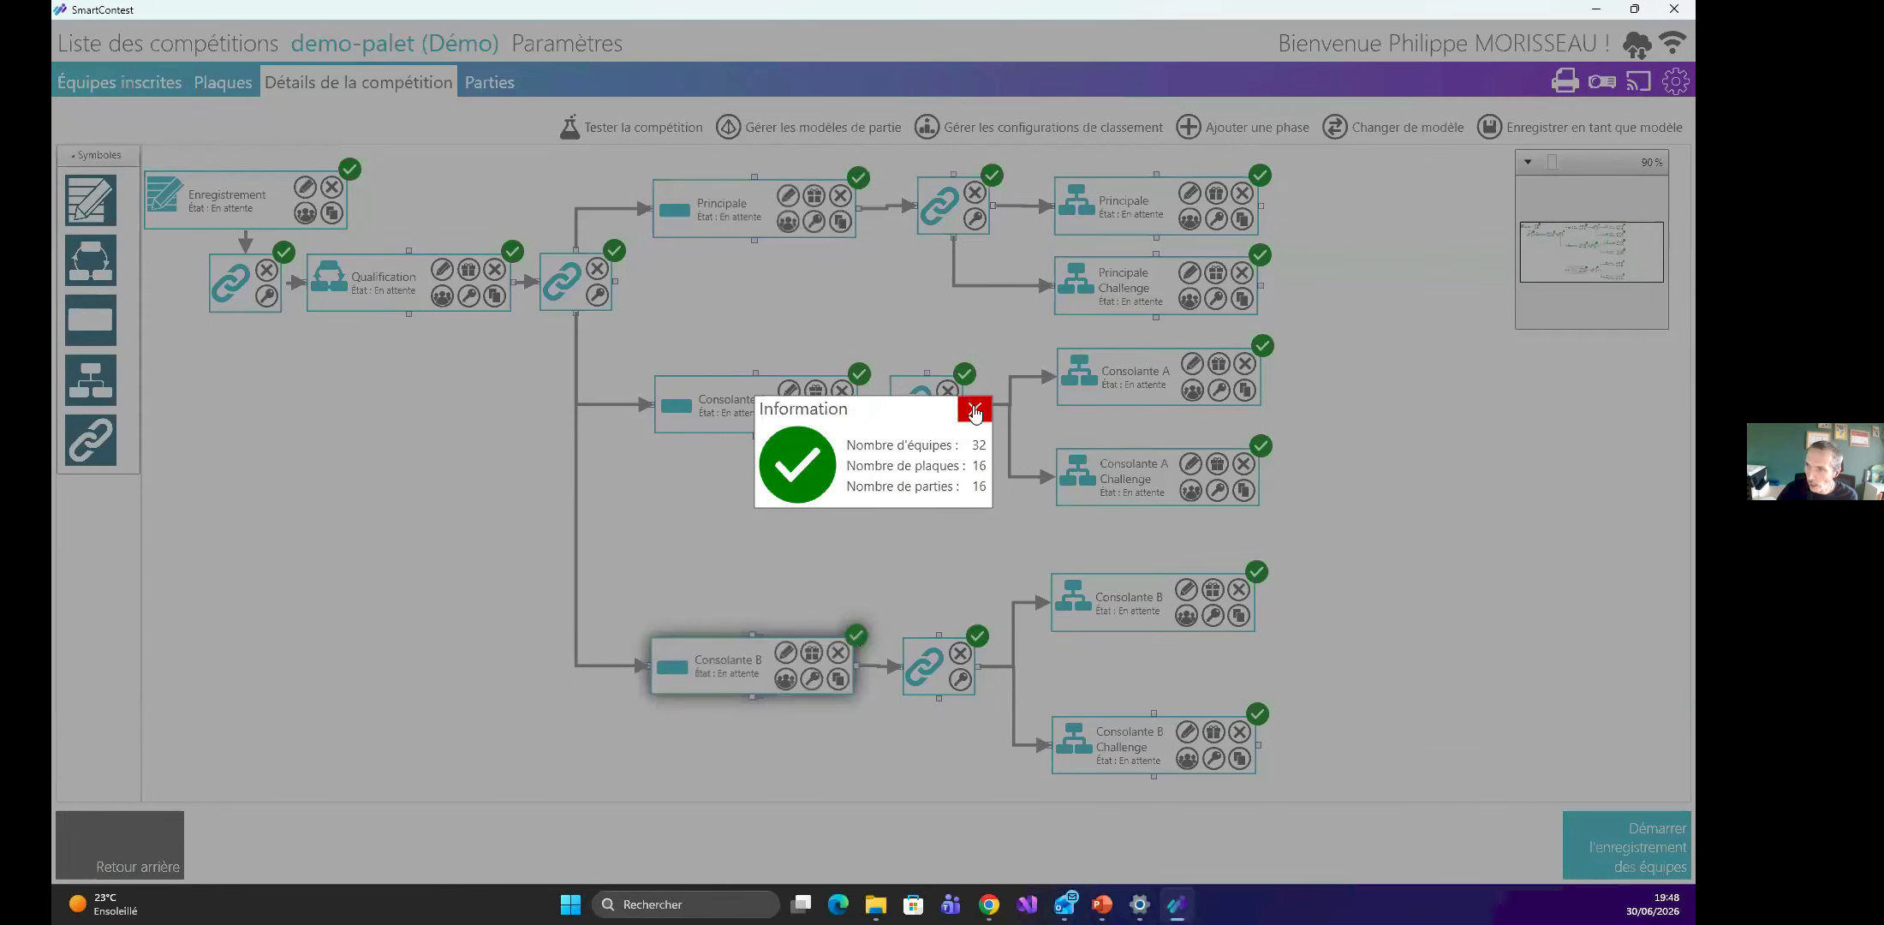
pyautogui.click(975, 409)
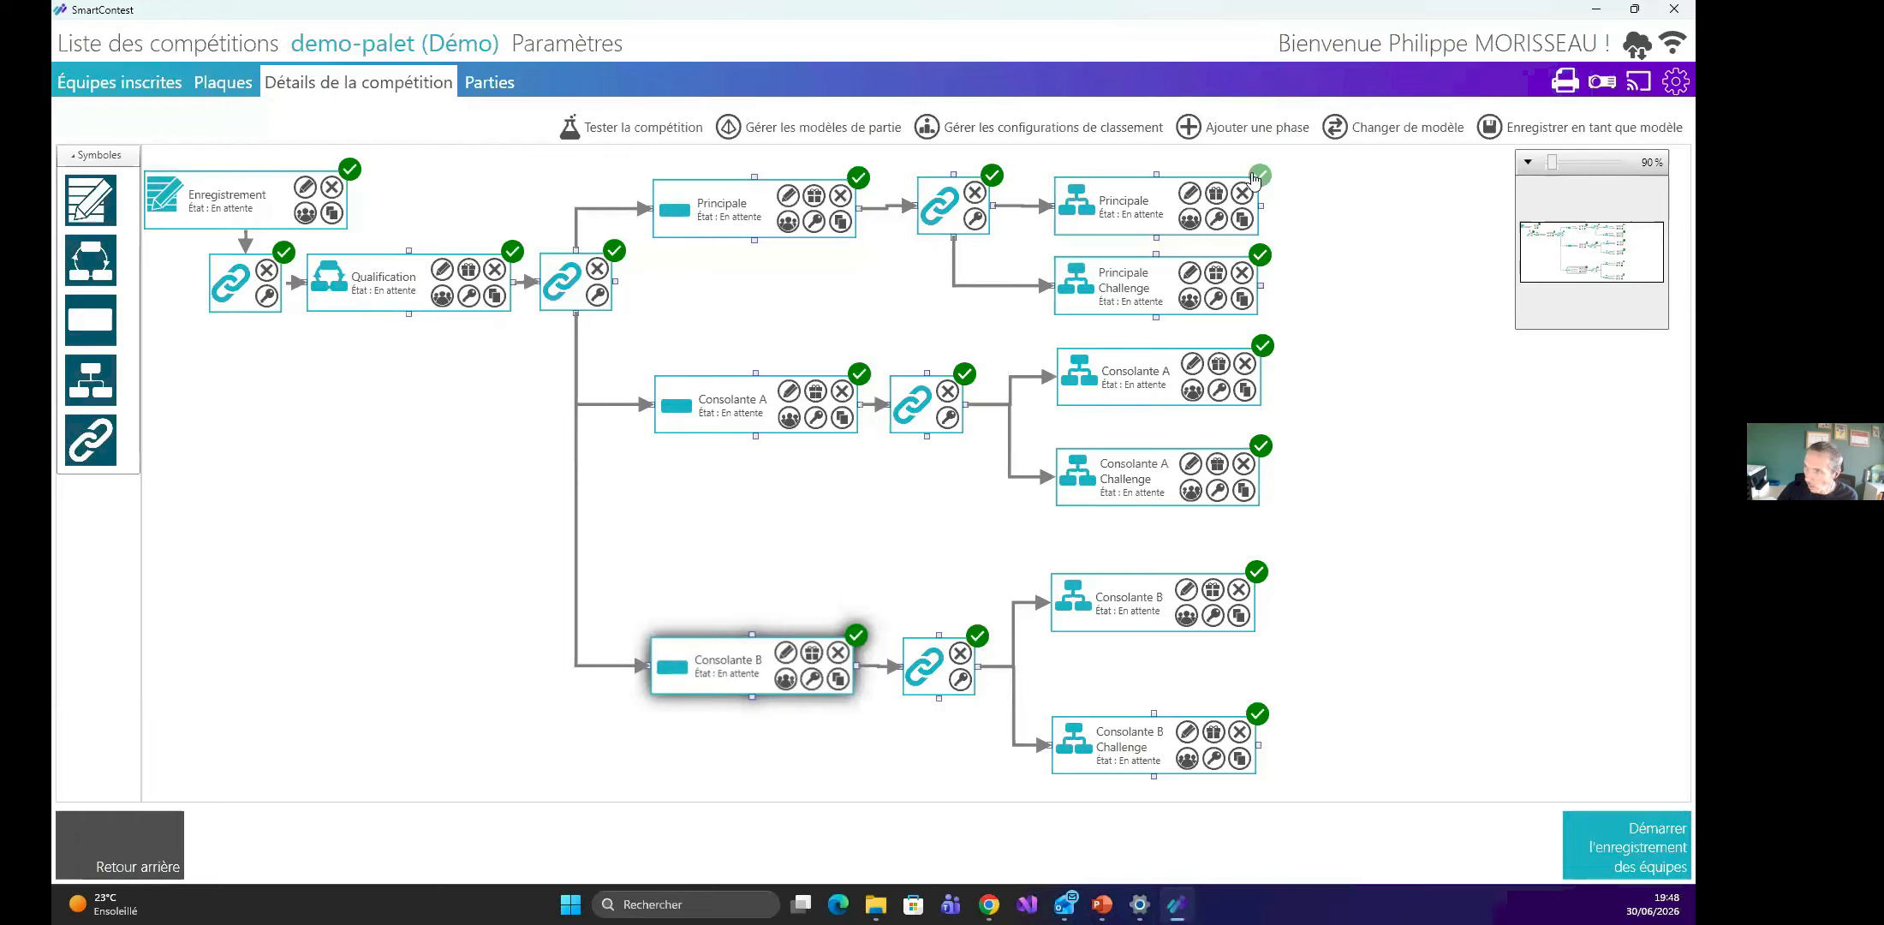
# Check the test details of the final Principale and Principale Challenge elimination phases.
pyautogui.click(1260, 175)
pyautogui.click(975, 410)
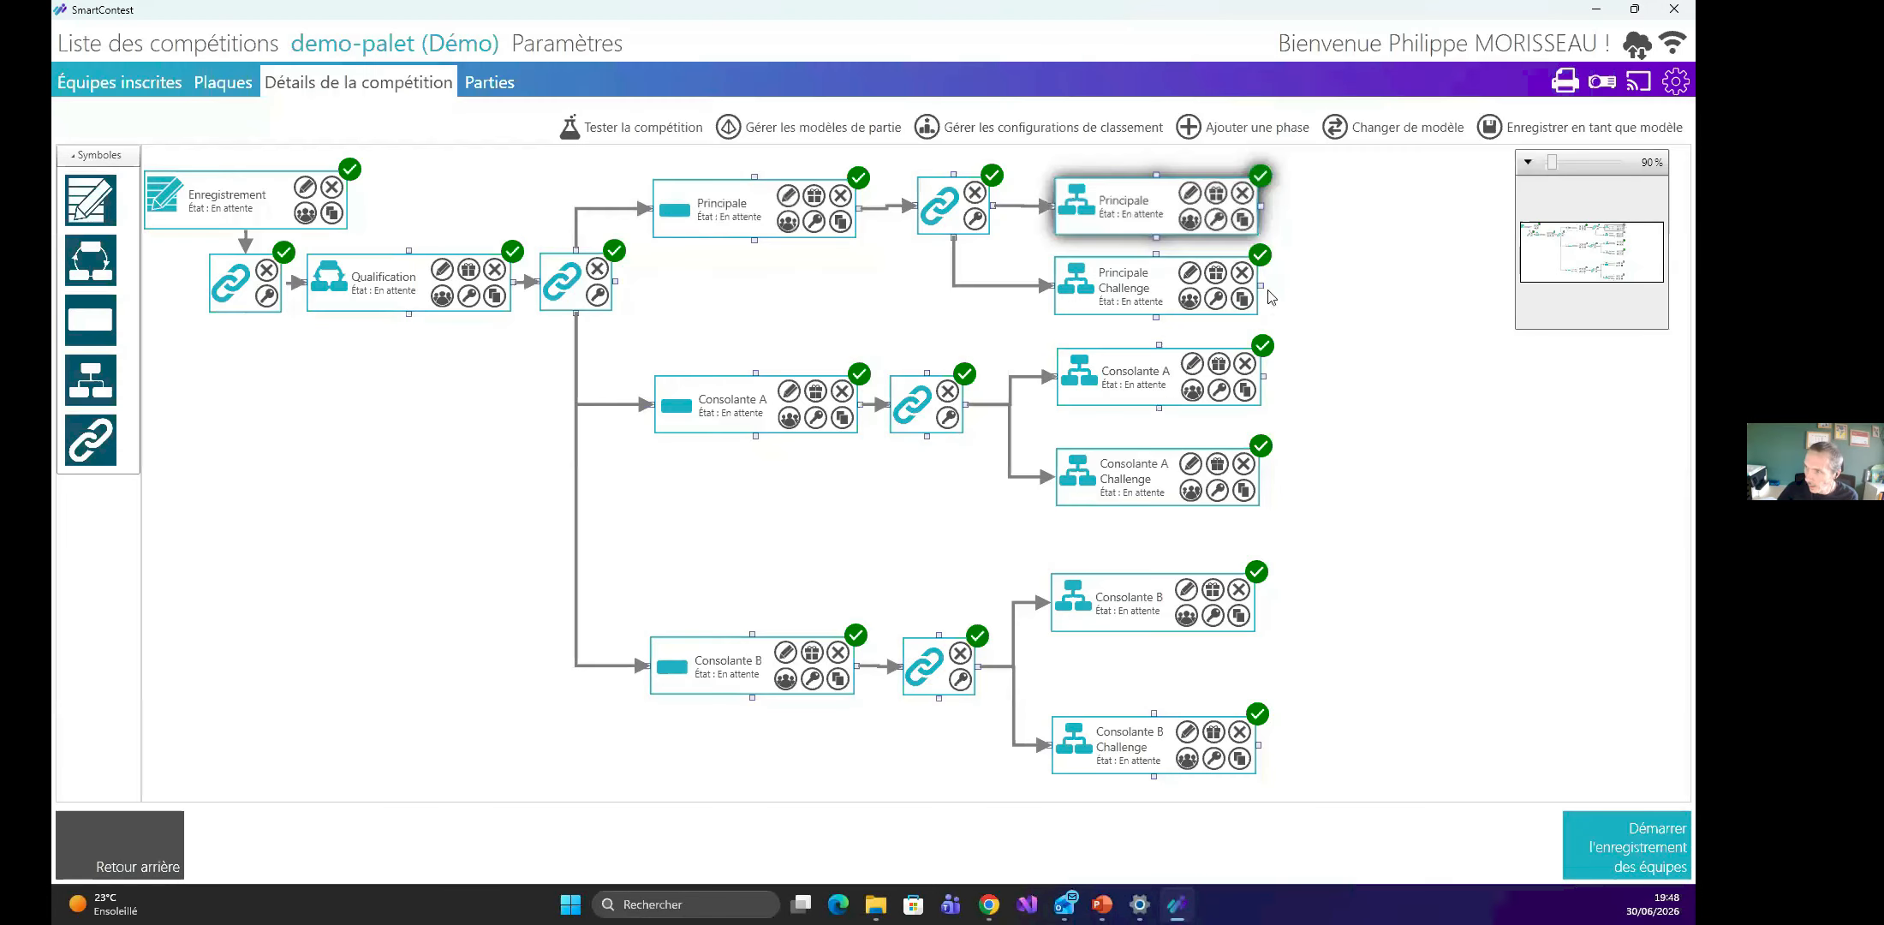
pyautogui.click(1260, 255)
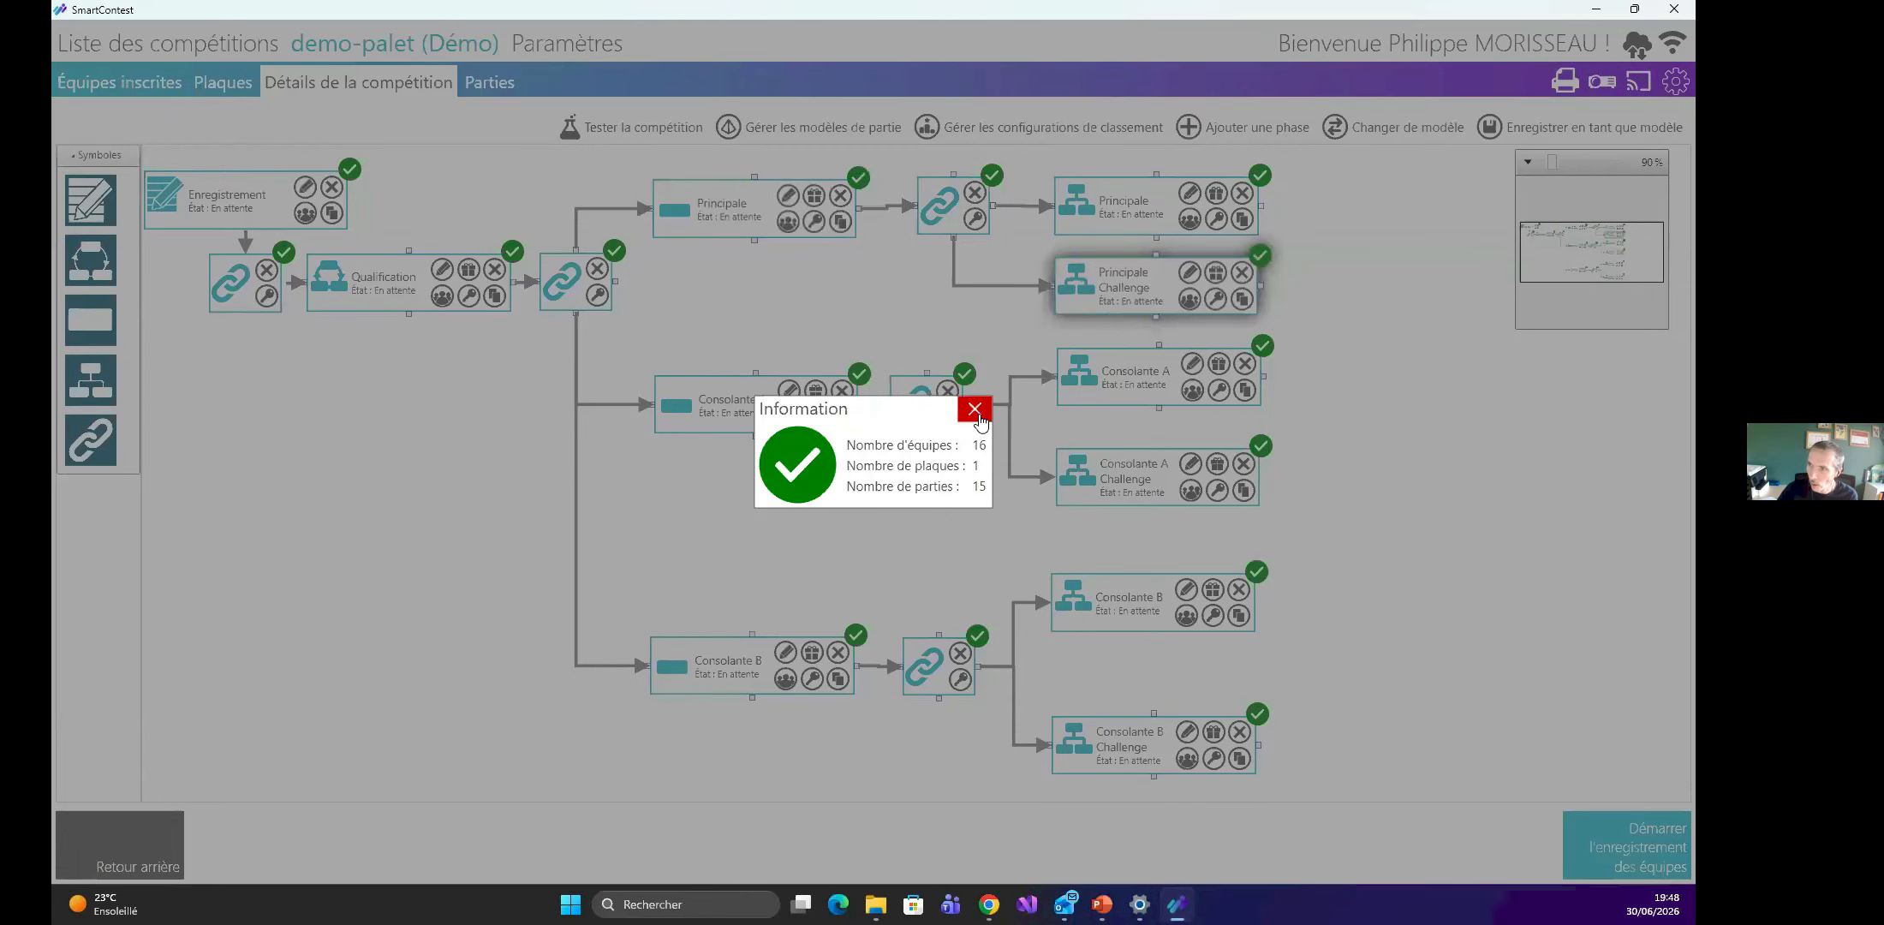
pyautogui.click(975, 409)
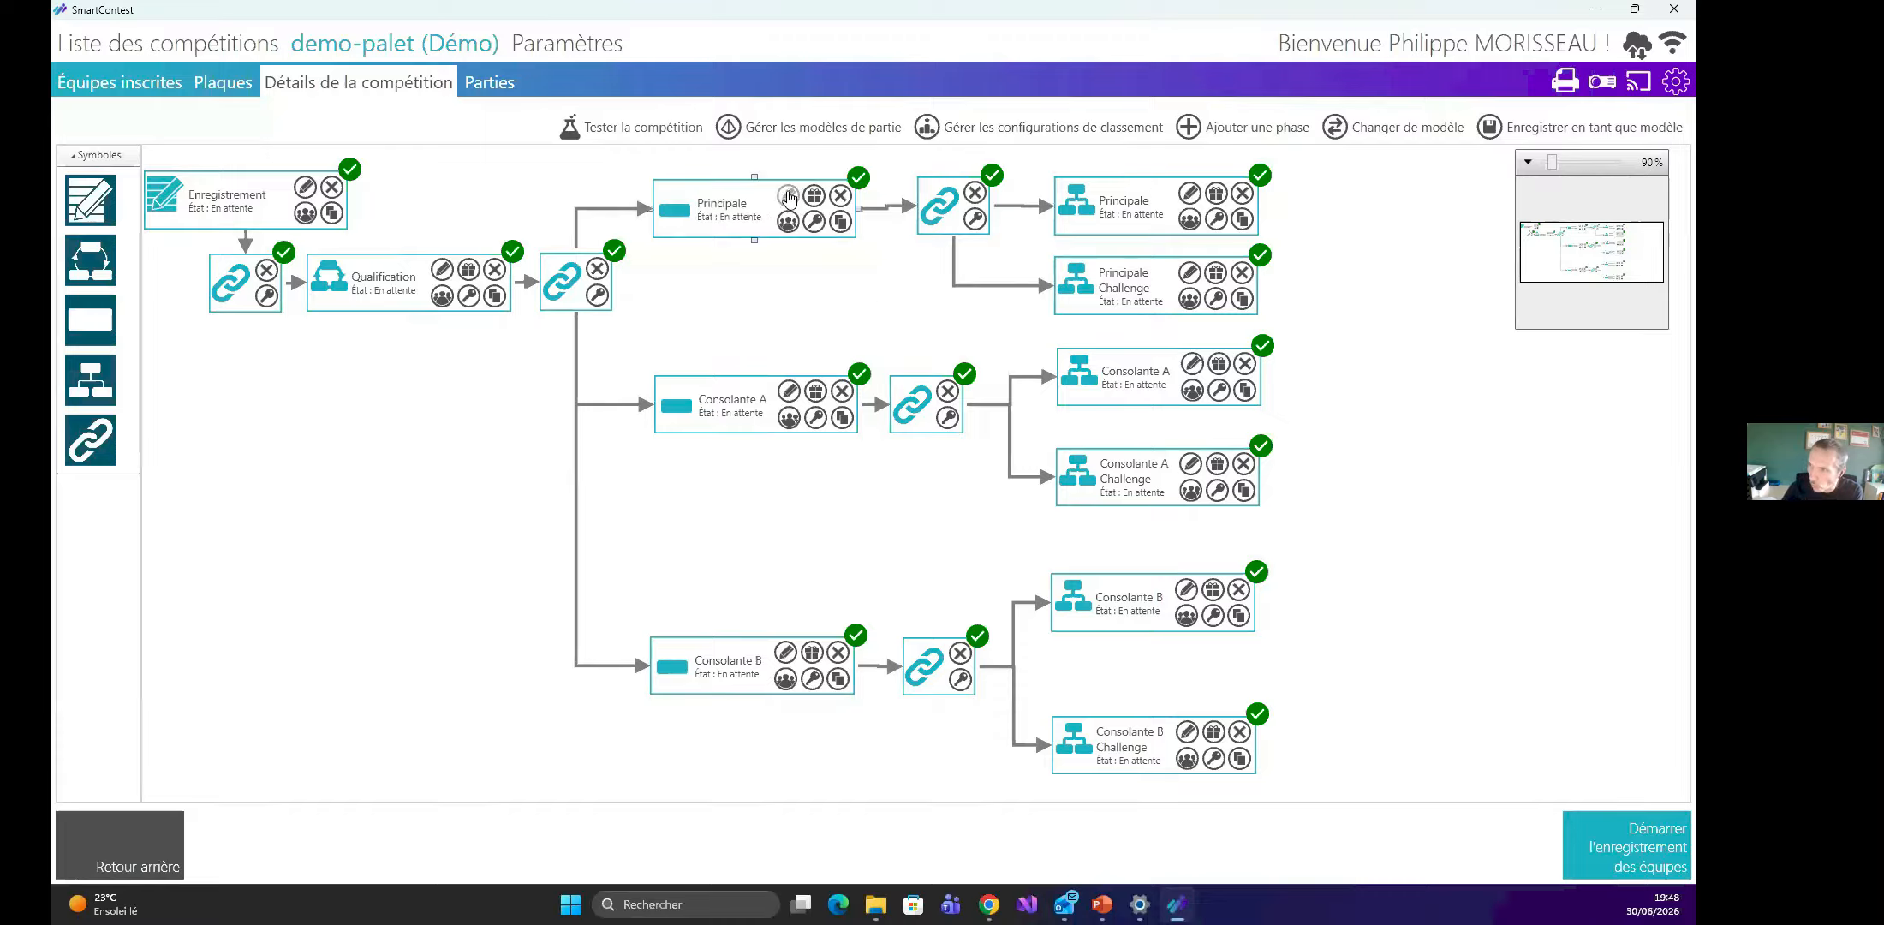
# Rename the final Principale elimination phase as P1 and save its properties.
pyautogui.click(1188, 197)
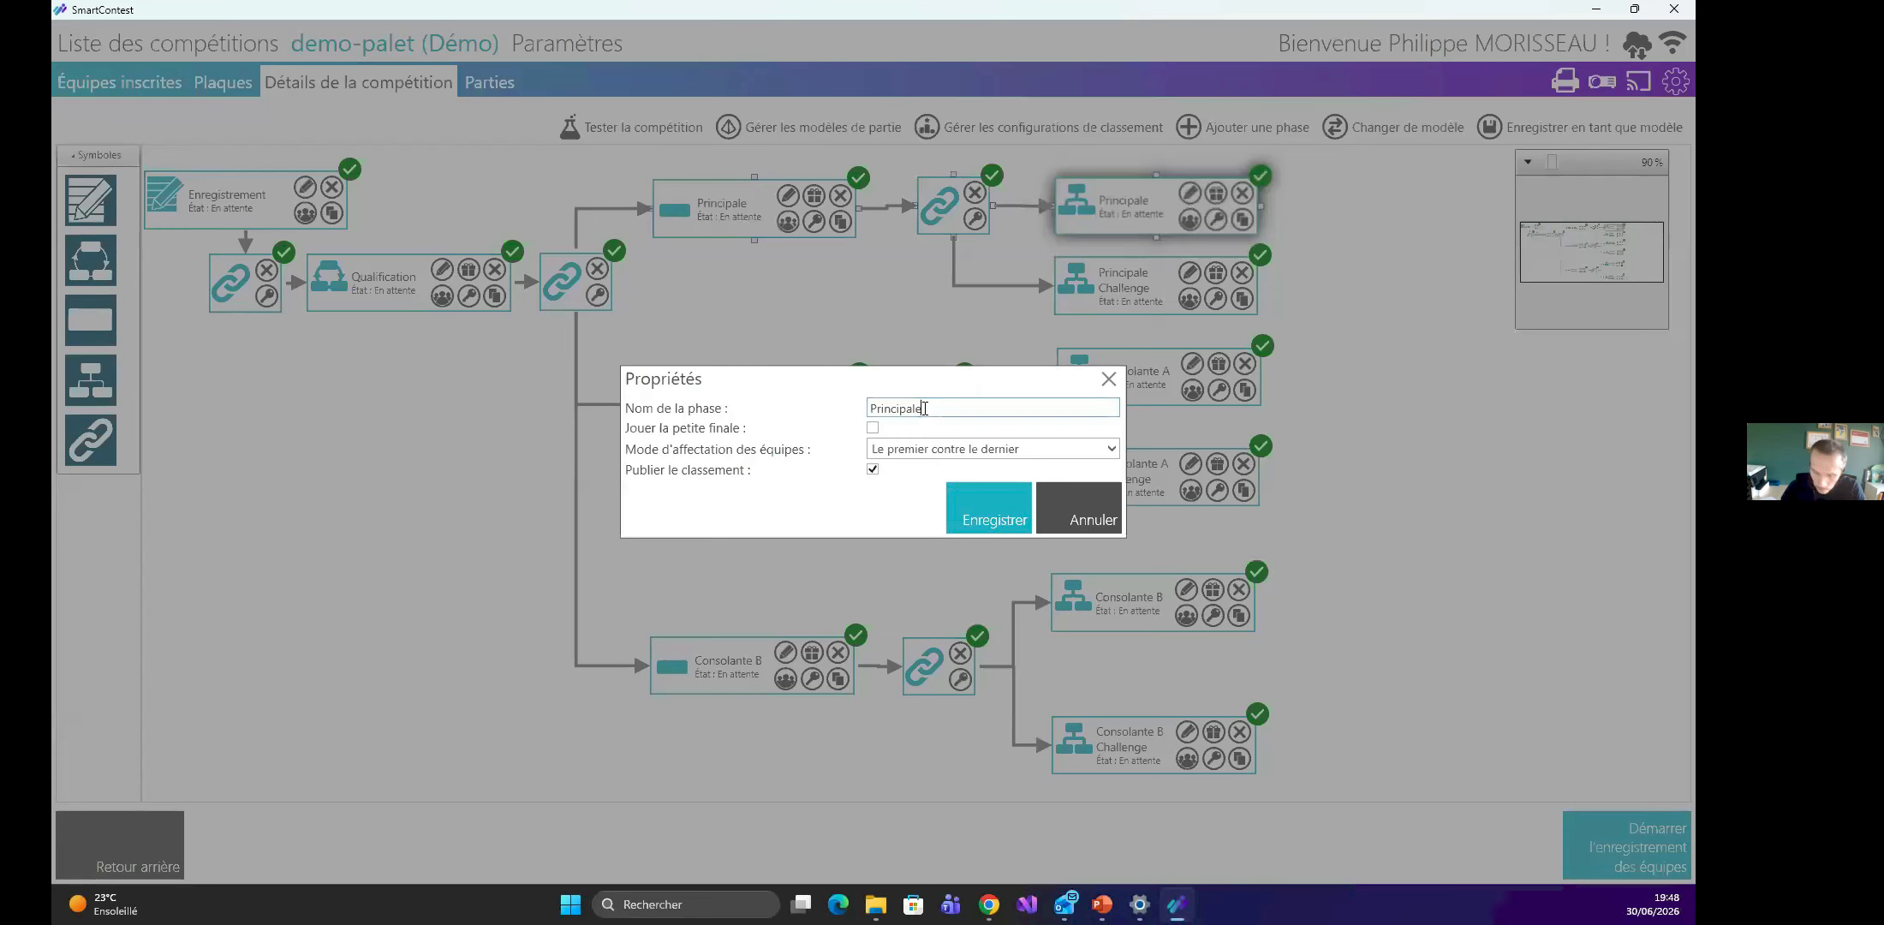
pyautogui.press('BackSpace')
pyautogui.press('BackSpace')
pyautogui.press('BackSpace')
pyautogui.press('BackSpace')
pyautogui.press('BackSpace')
pyautogui.press('BackSpace')
pyautogui.press('BackSpace')
pyautogui.press('BackSpace')
pyautogui.press('BackSpace')
pyautogui.press('BackSpace')
pyautogui.write('P1')
pyautogui.click(1003, 514)
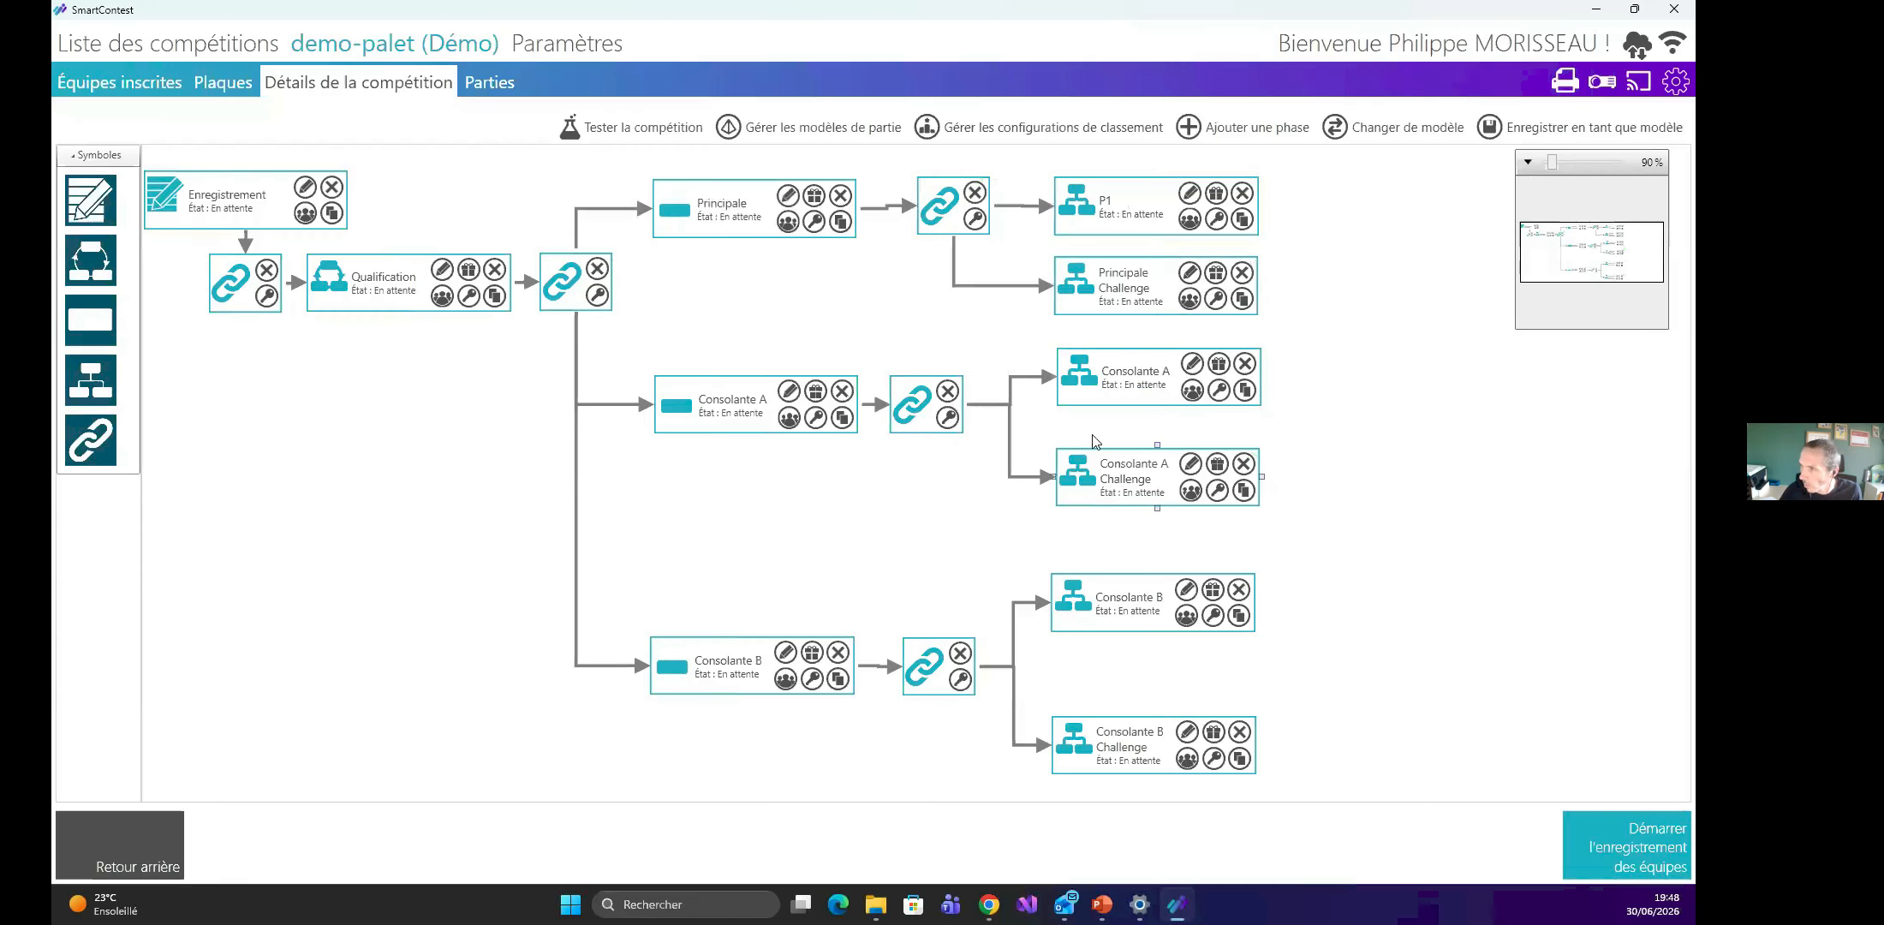
# Rename the Principale Challenge phase as P2 and save its properties.
pyautogui.click(1189, 272)
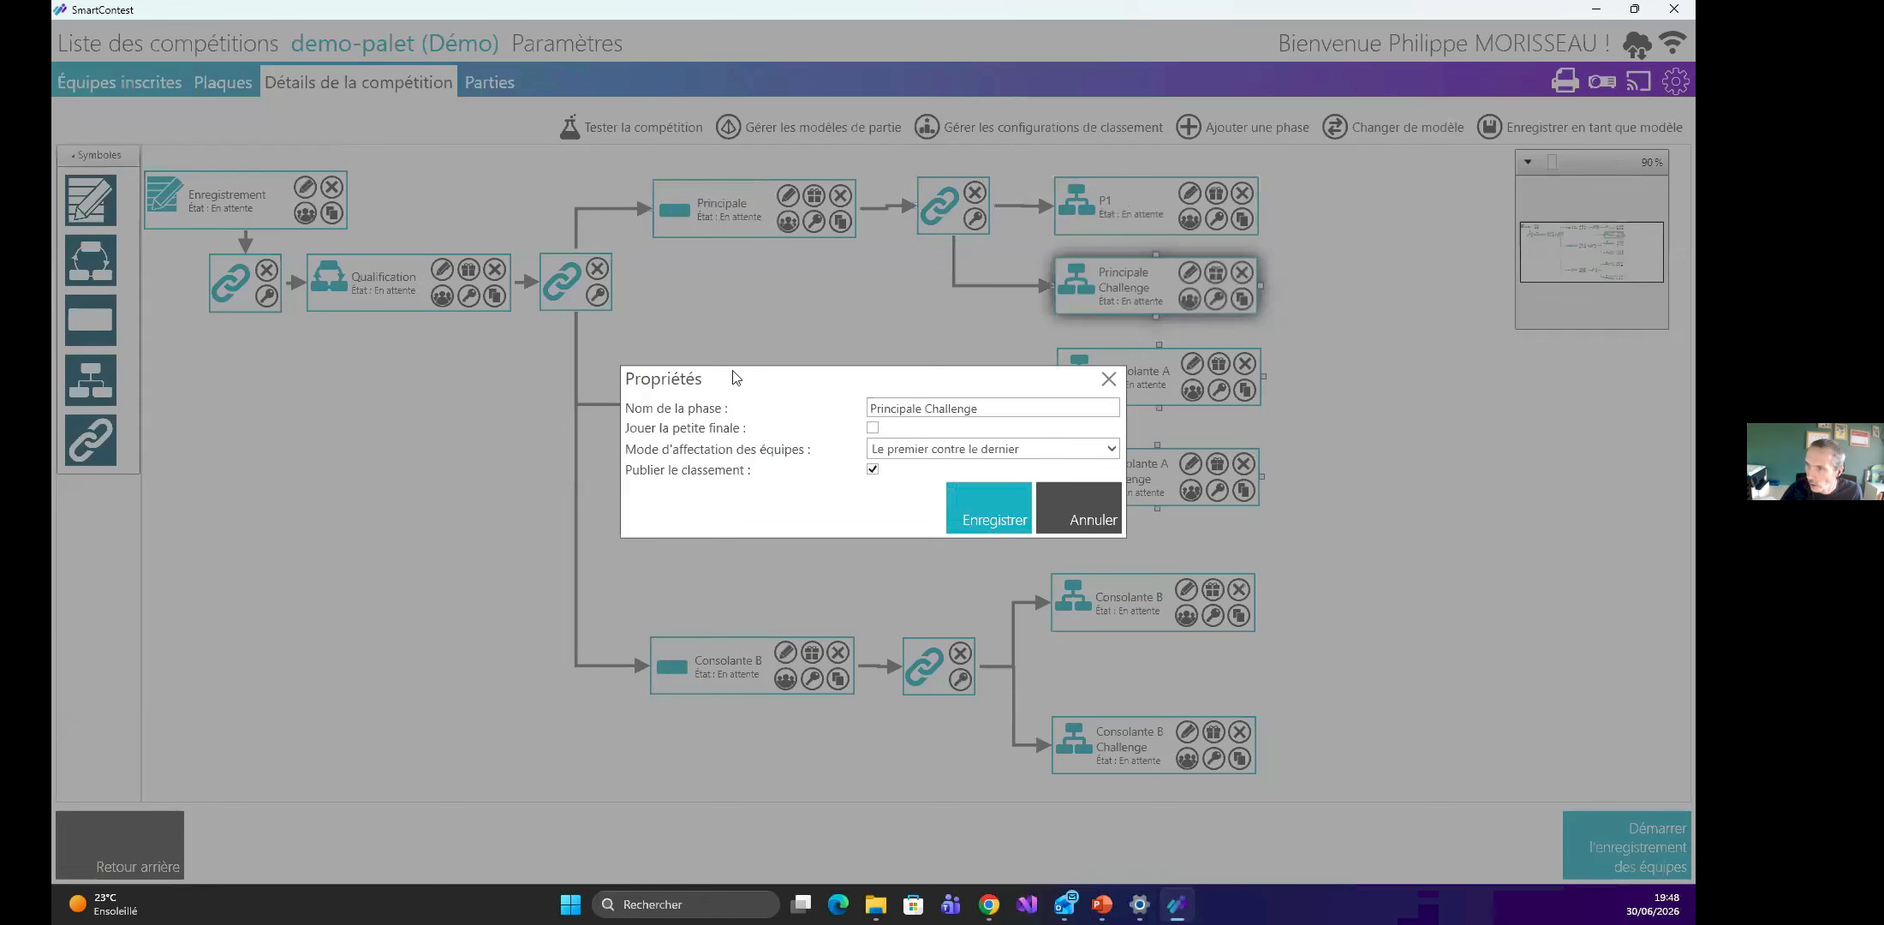
pyautogui.moveTo(991, 412); pyautogui.dragTo(806, 411)
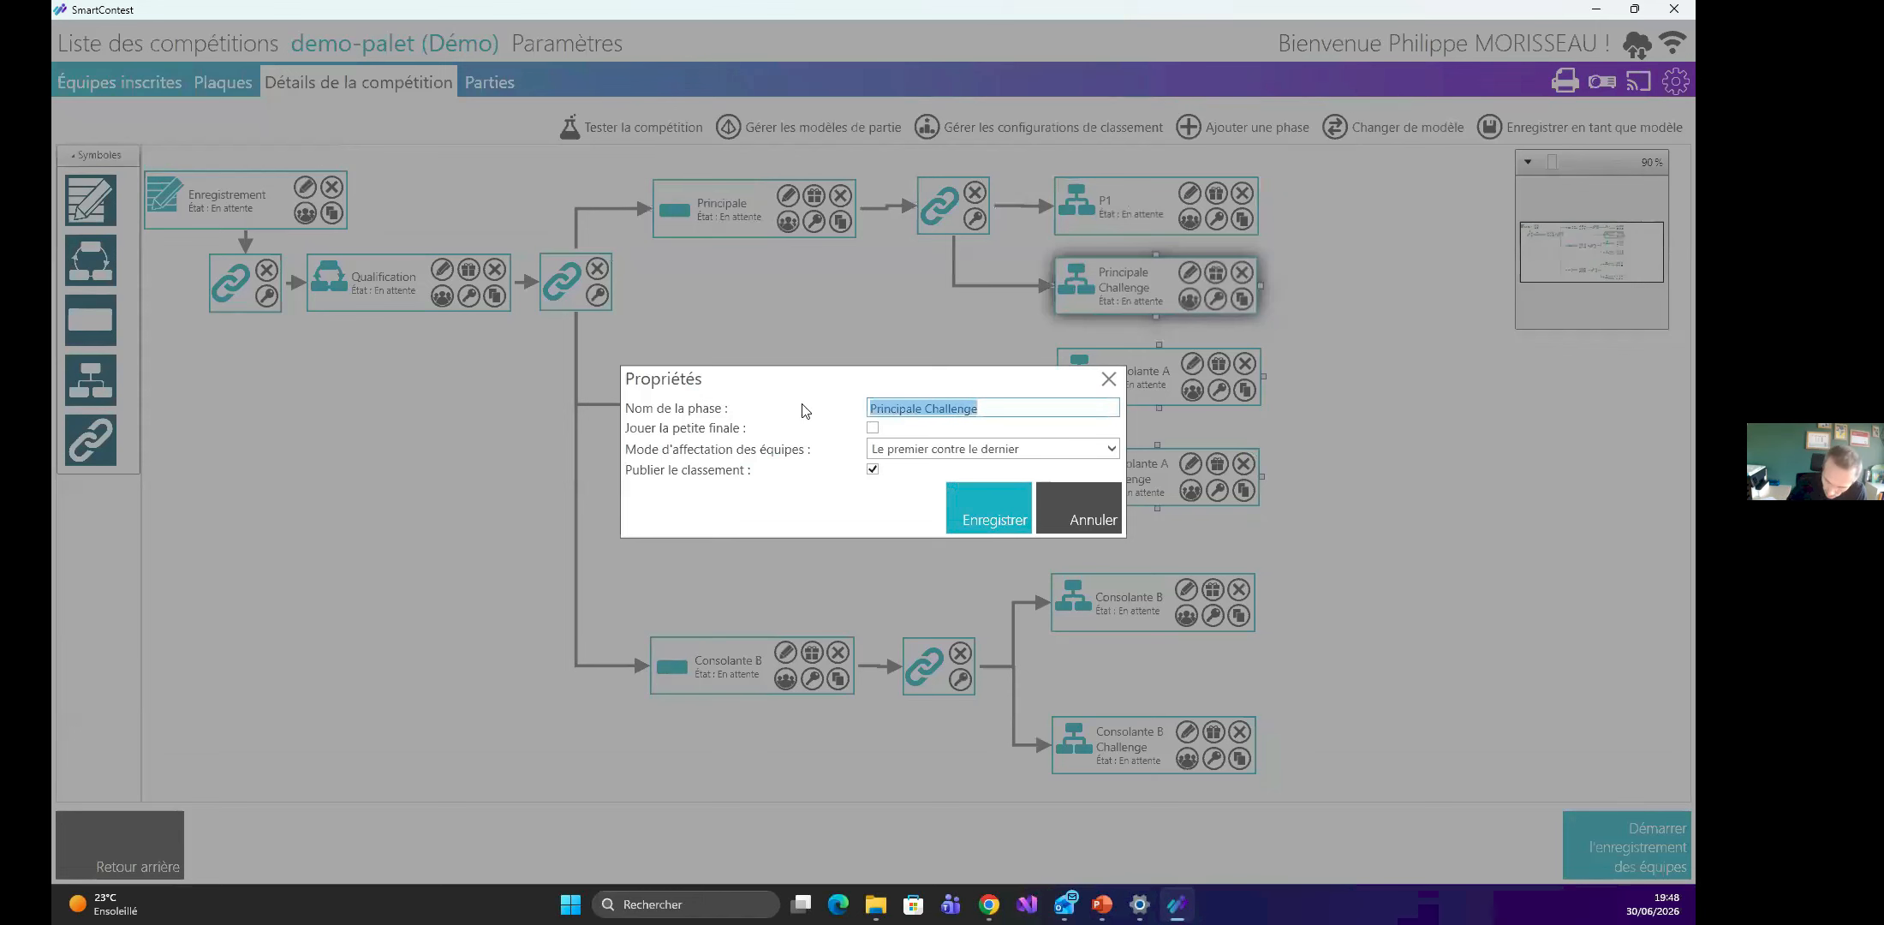
pyautogui.write('T')
pyautogui.write('P2')
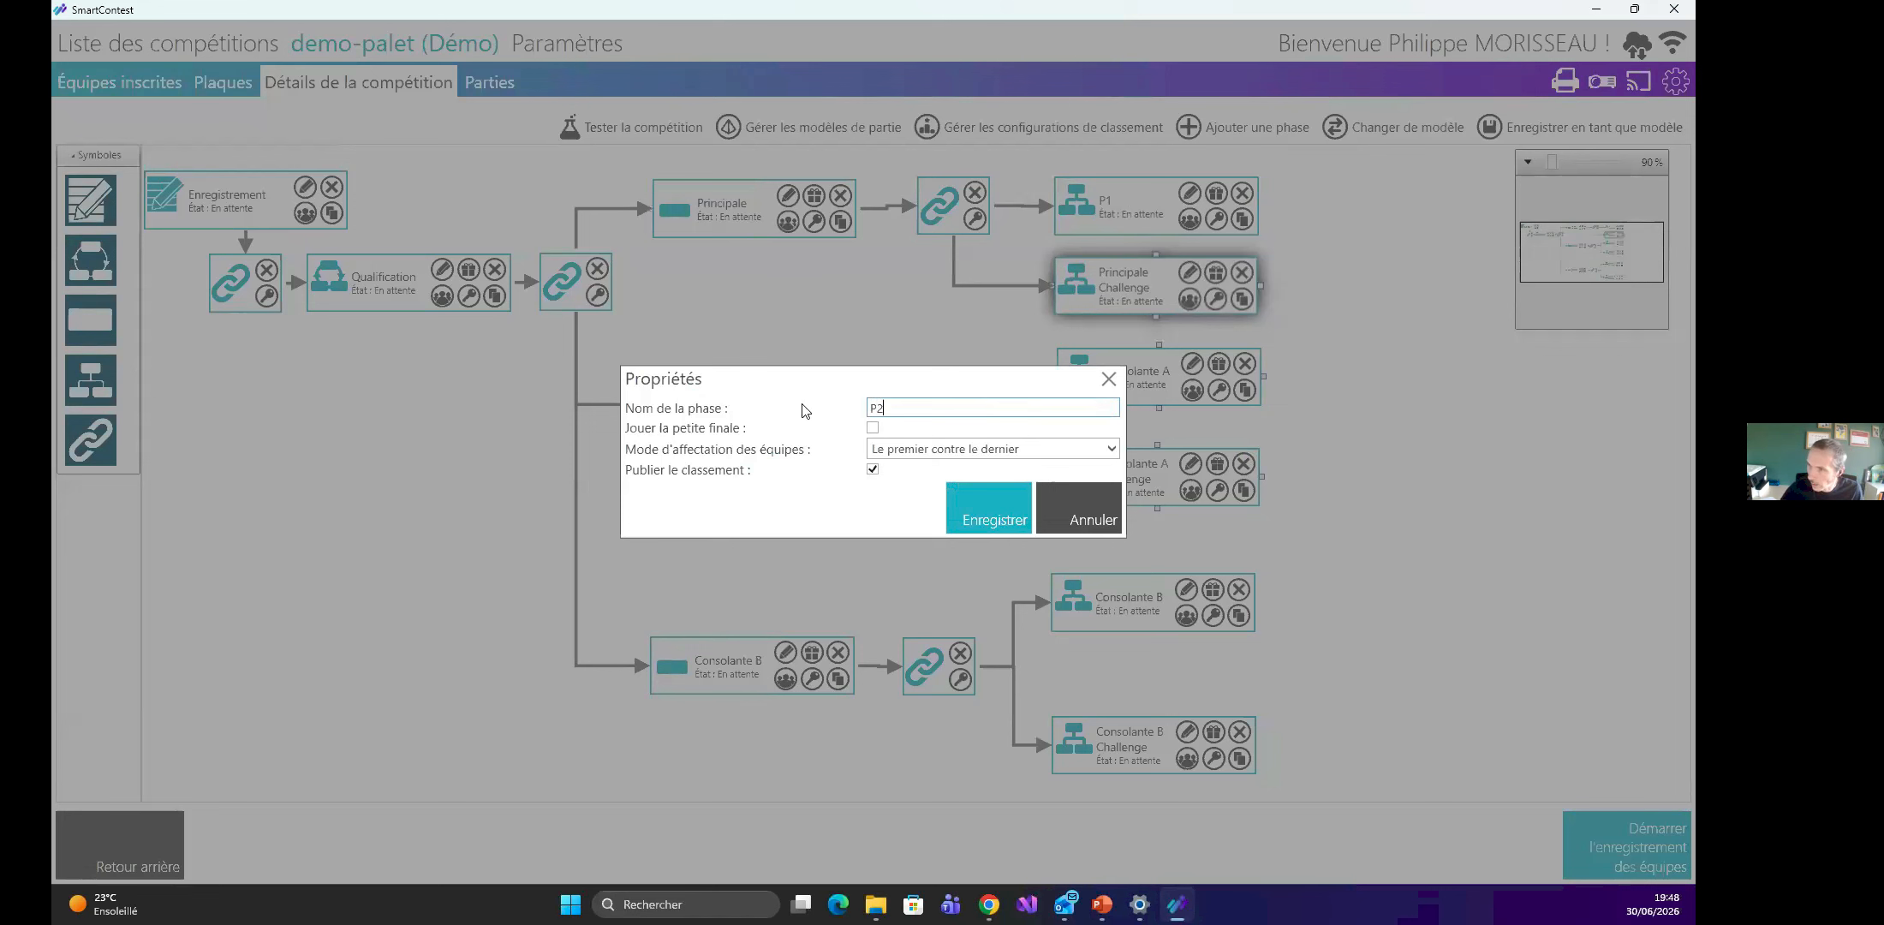
pyautogui.click(977, 510)
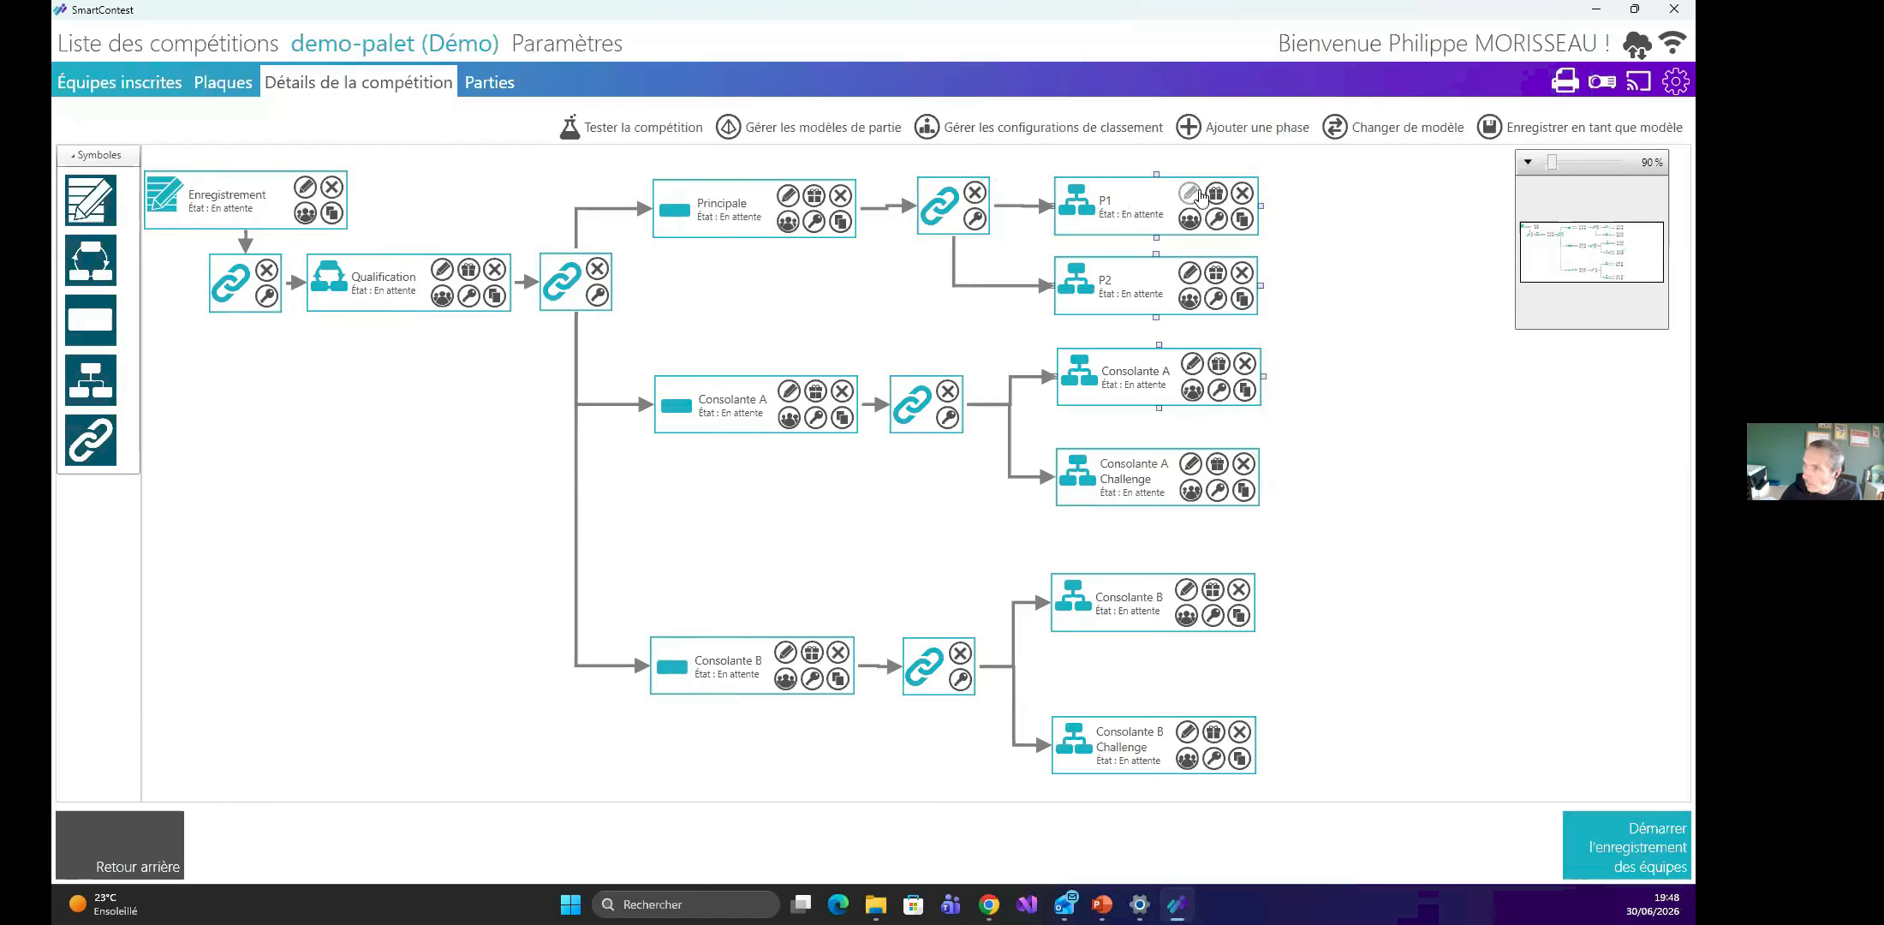
# Try the Aléatoire team assignment mode on phase P1 and restore Le premier contre le dernier.
pyautogui.click(1190, 195)
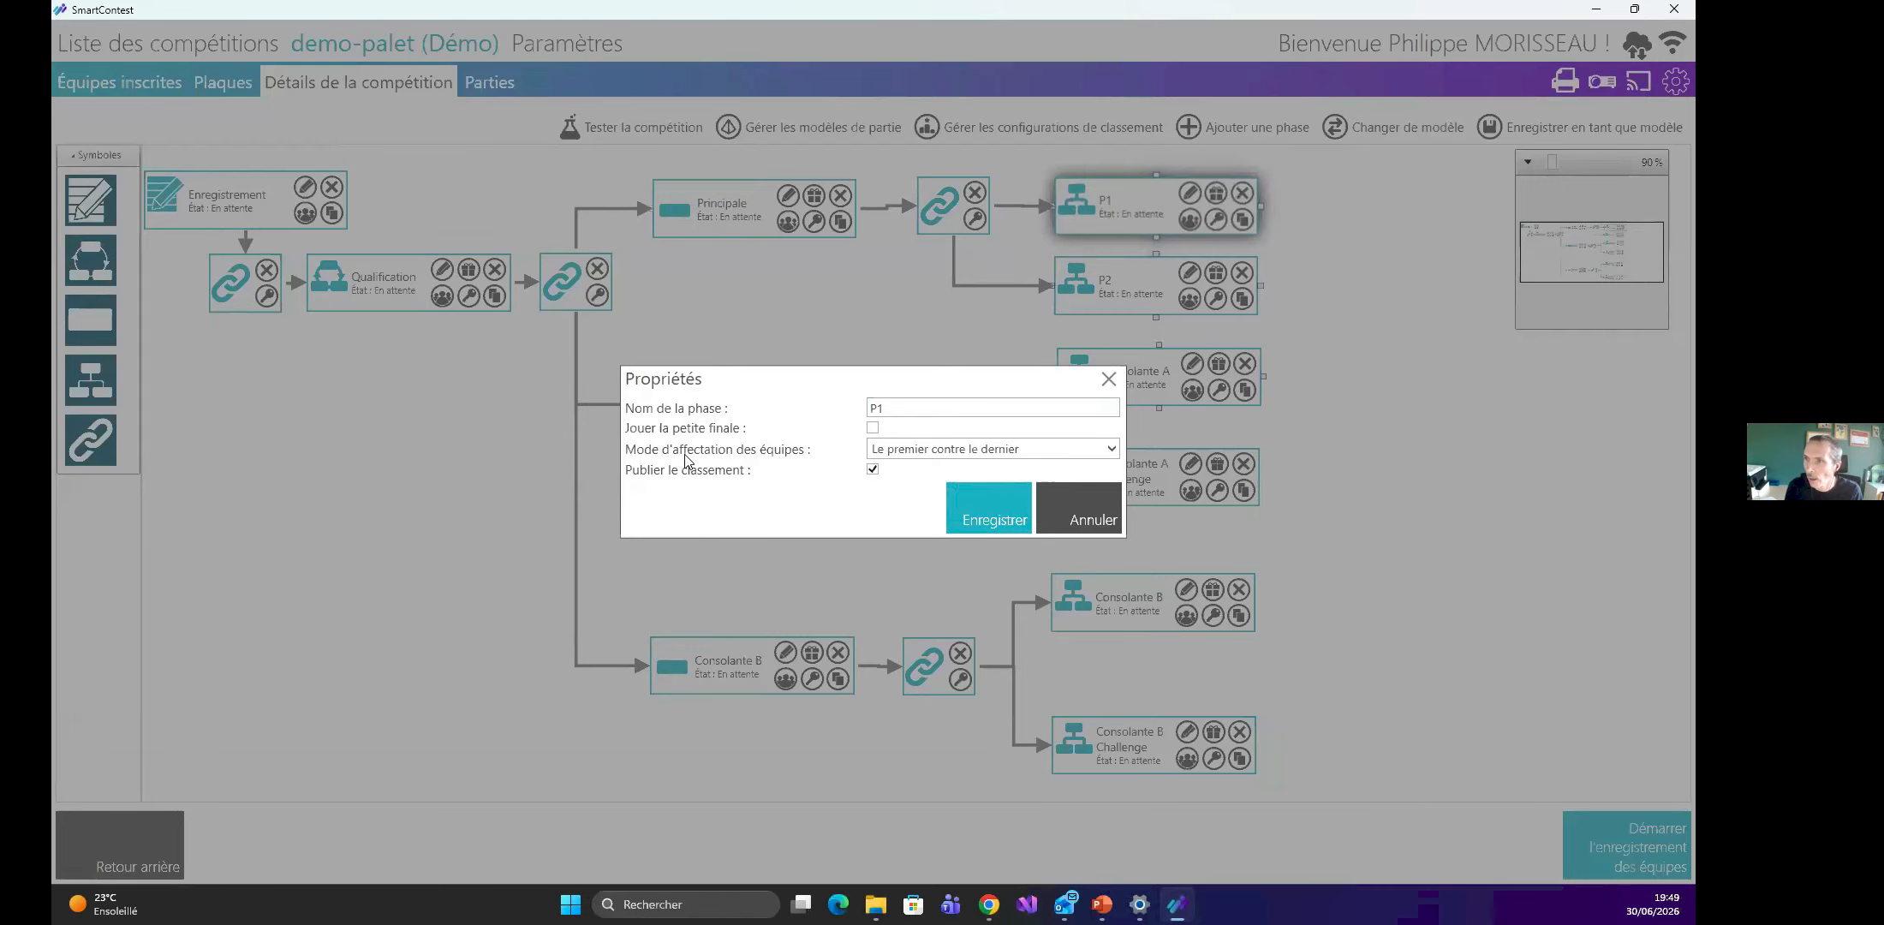
pyautogui.click(943, 454)
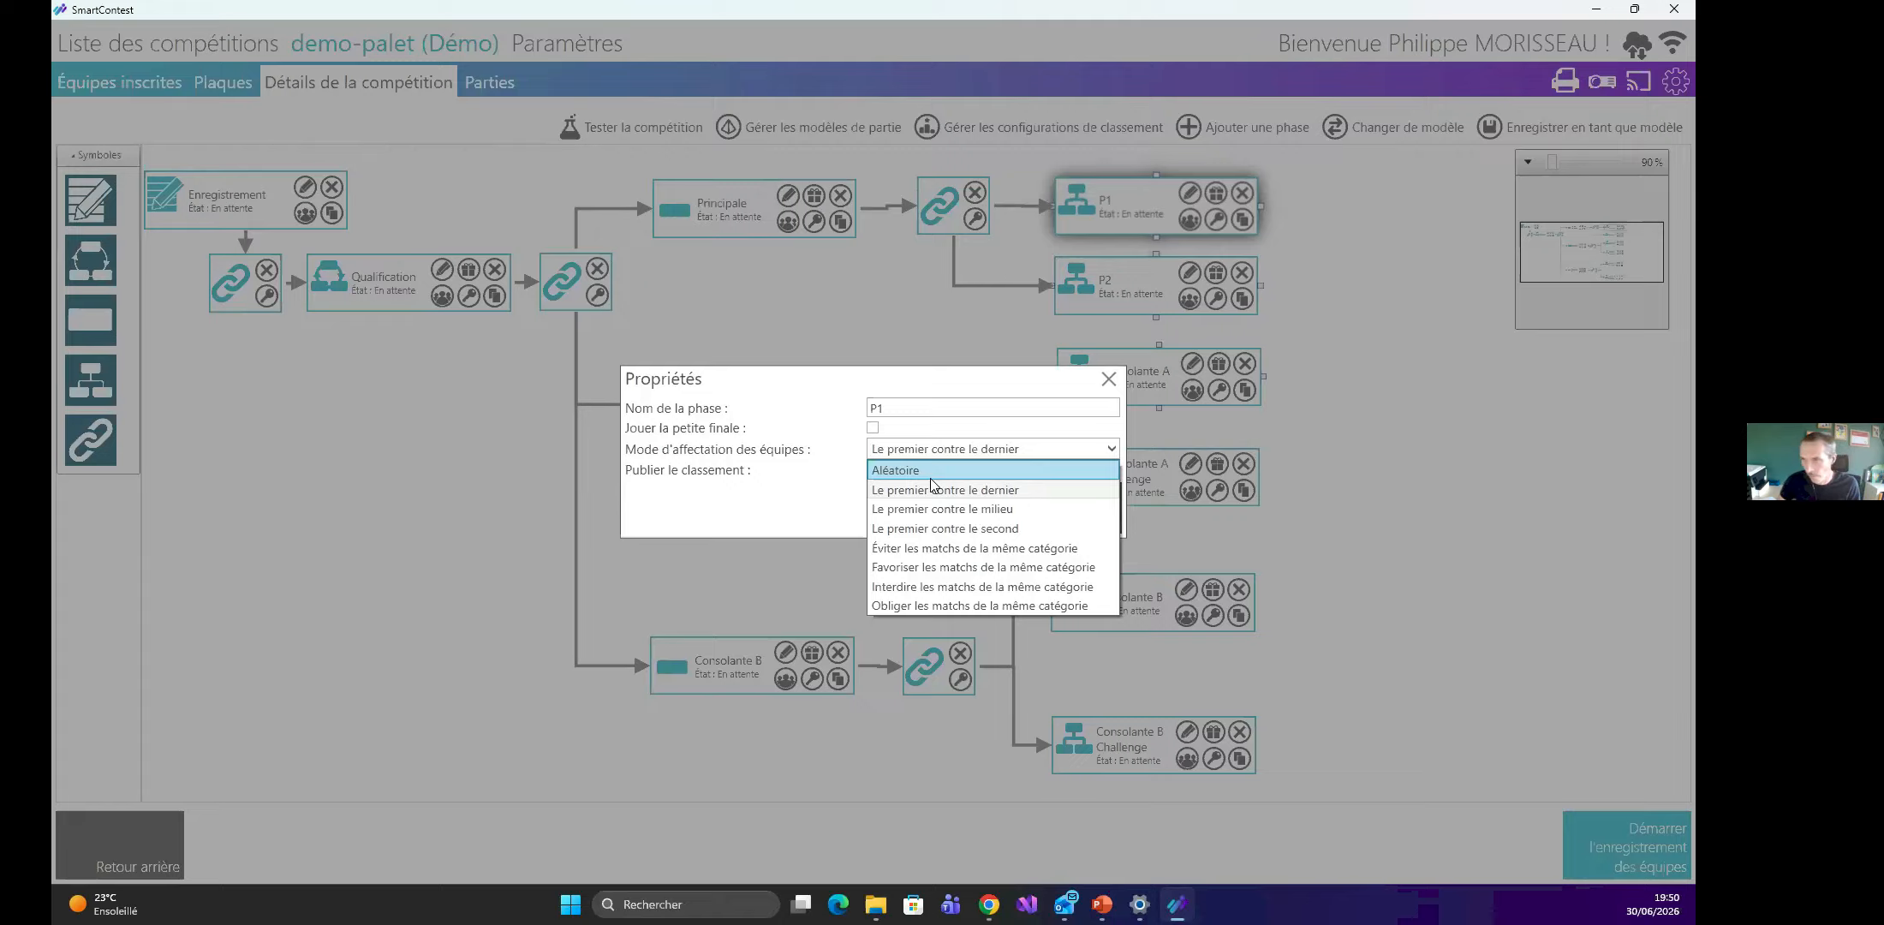
pyautogui.click(930, 475)
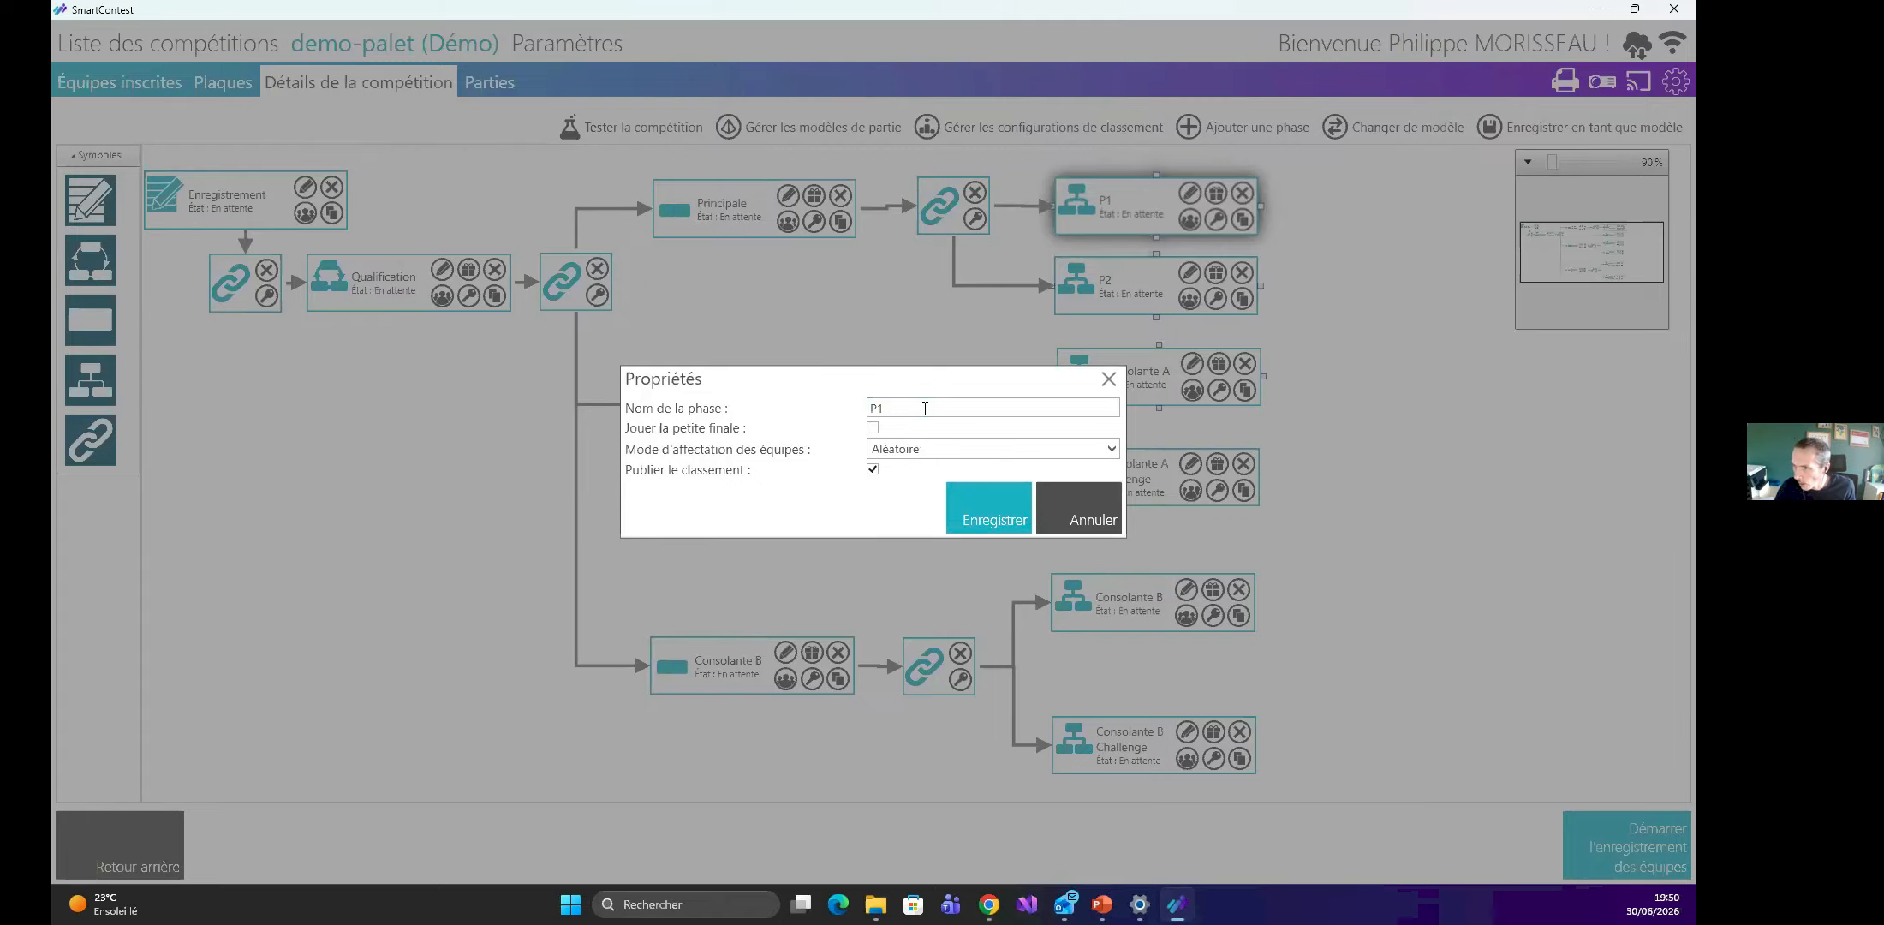
pyautogui.click(958, 442)
pyautogui.click(955, 488)
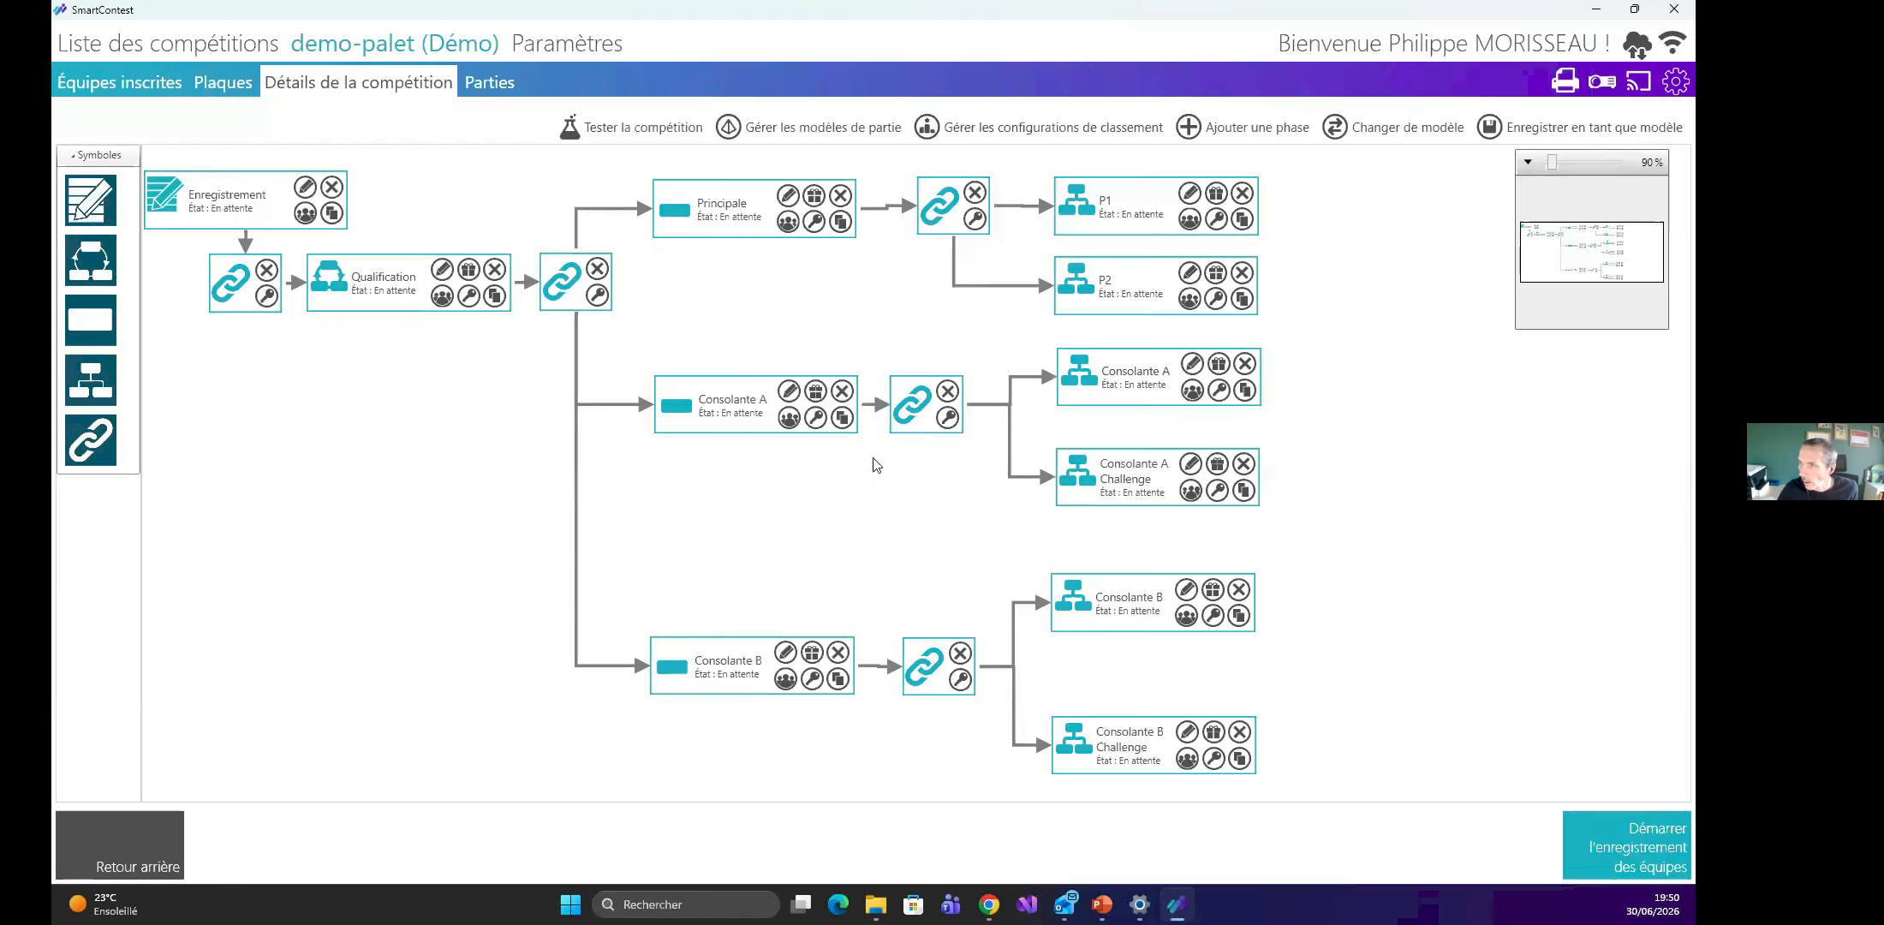
pyautogui.click(993, 512)
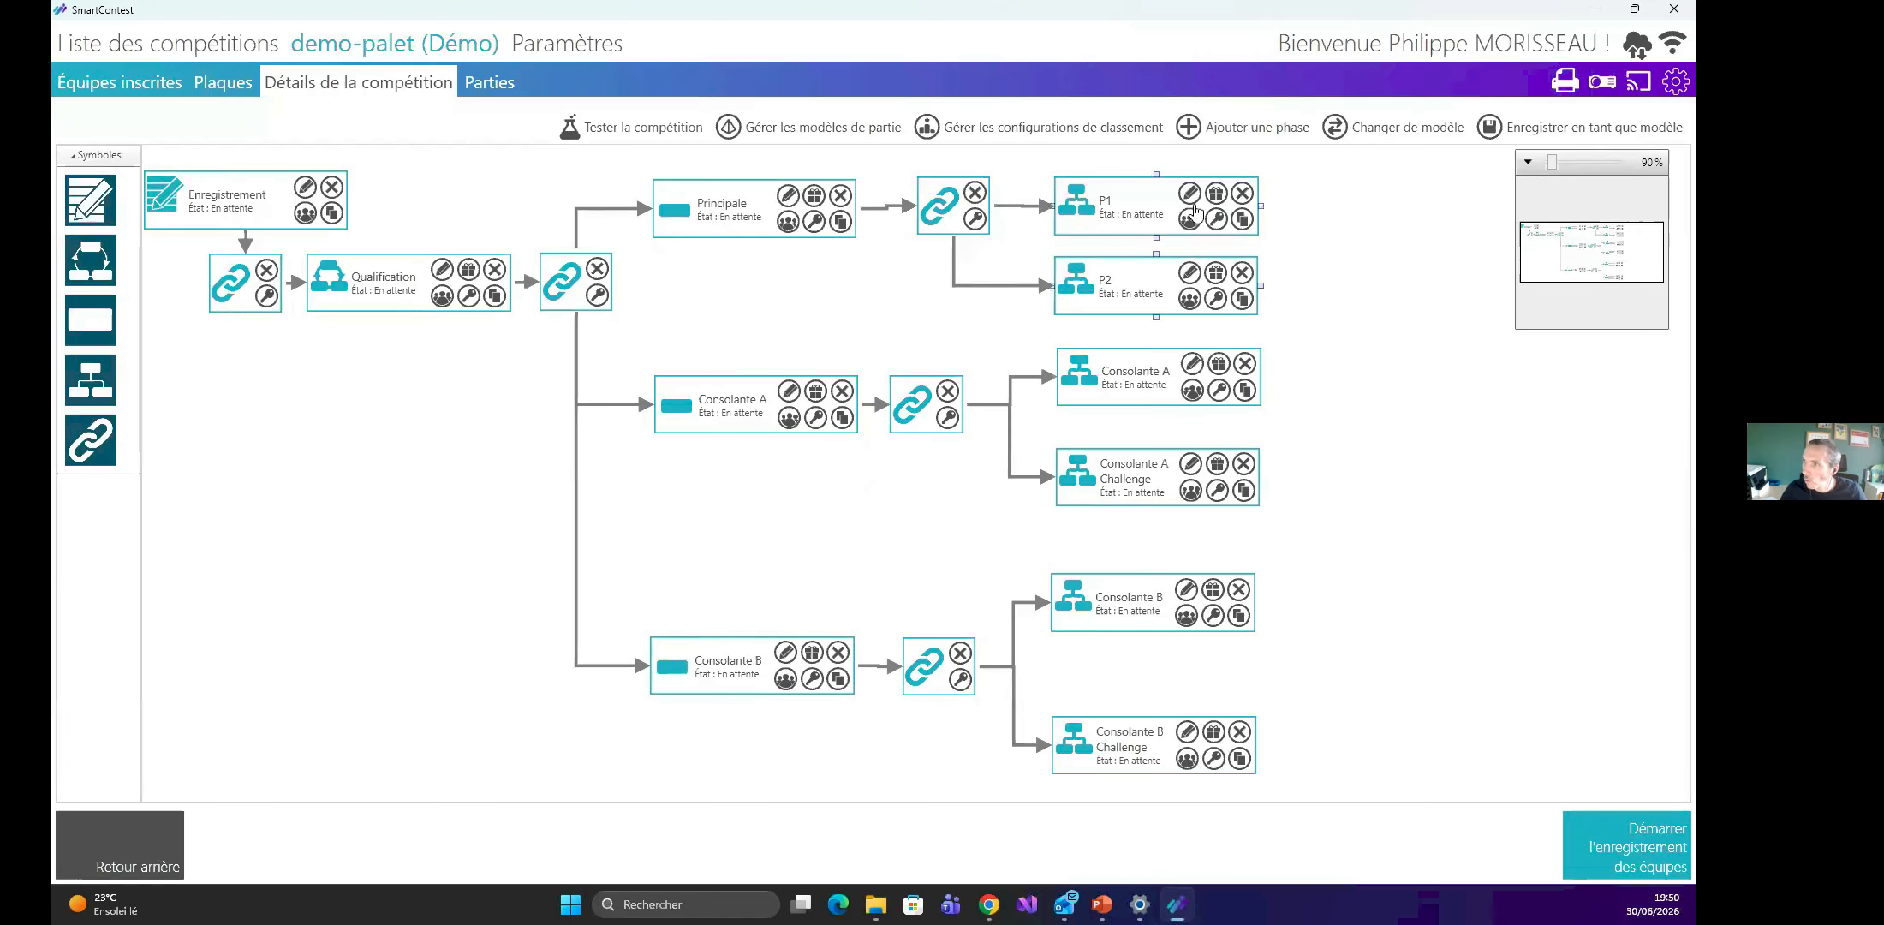
# Review the properties of the P1 phase and of the Qualification phase.
pyautogui.click(1188, 195)
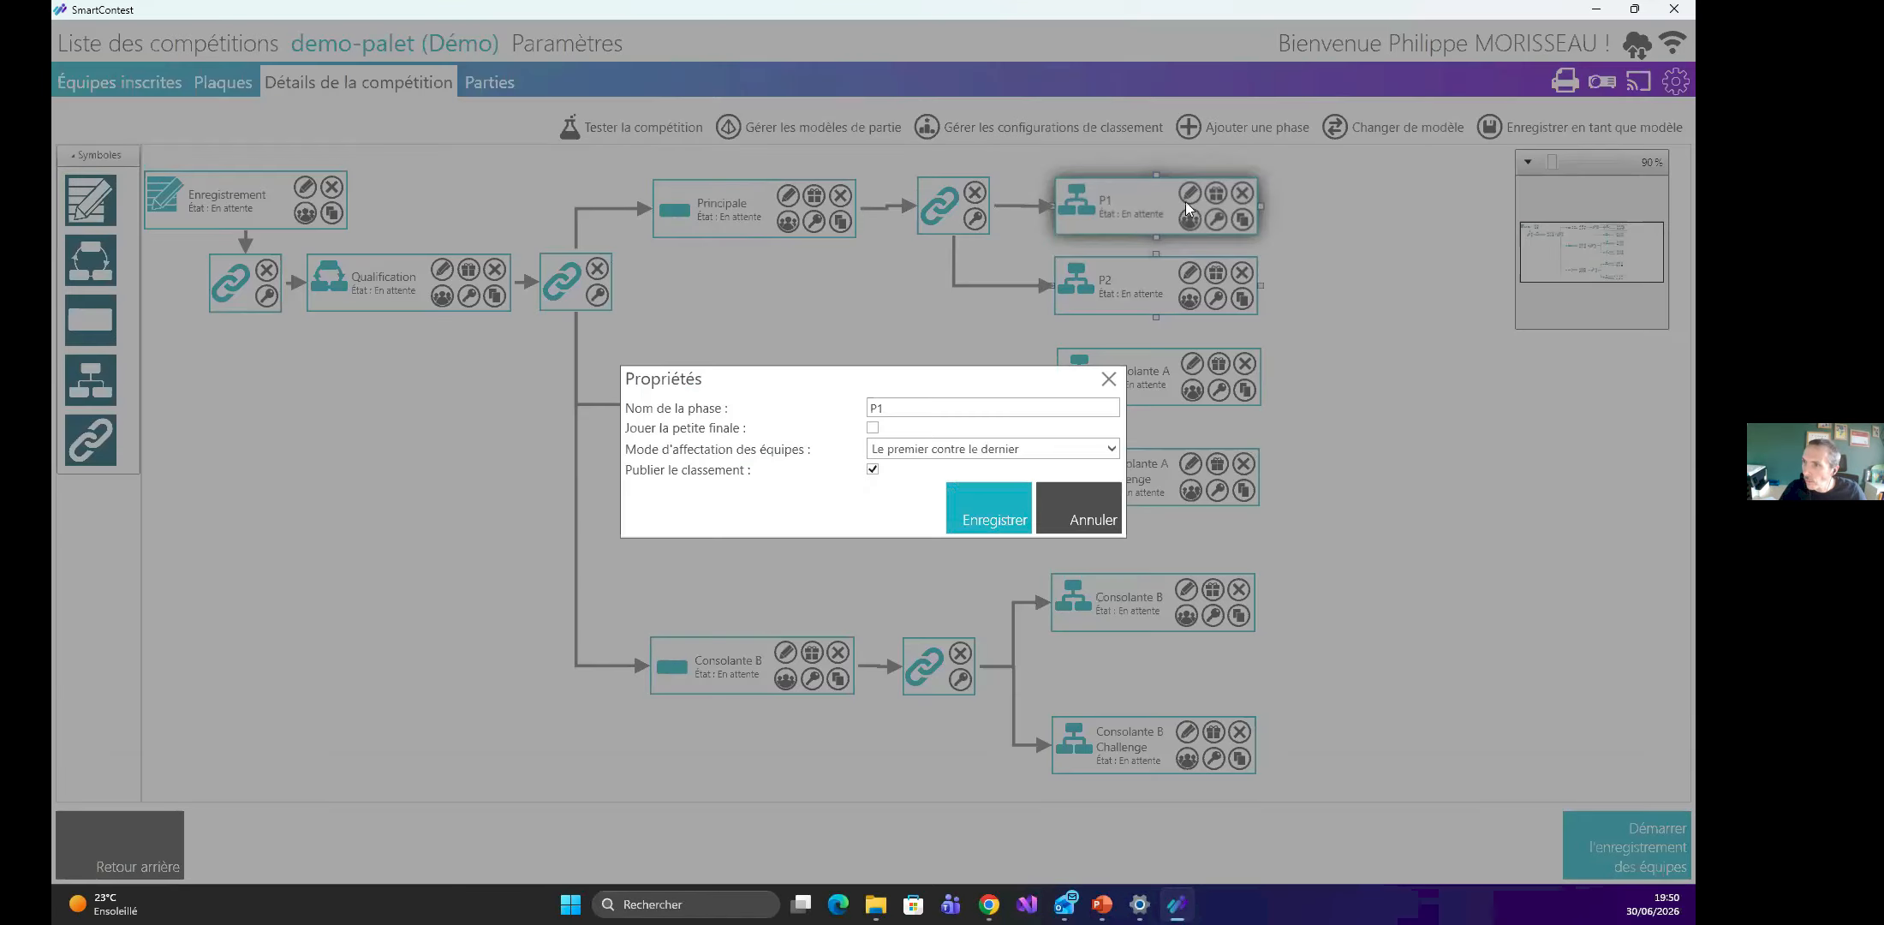
pyautogui.click(1012, 505)
pyautogui.click(442, 272)
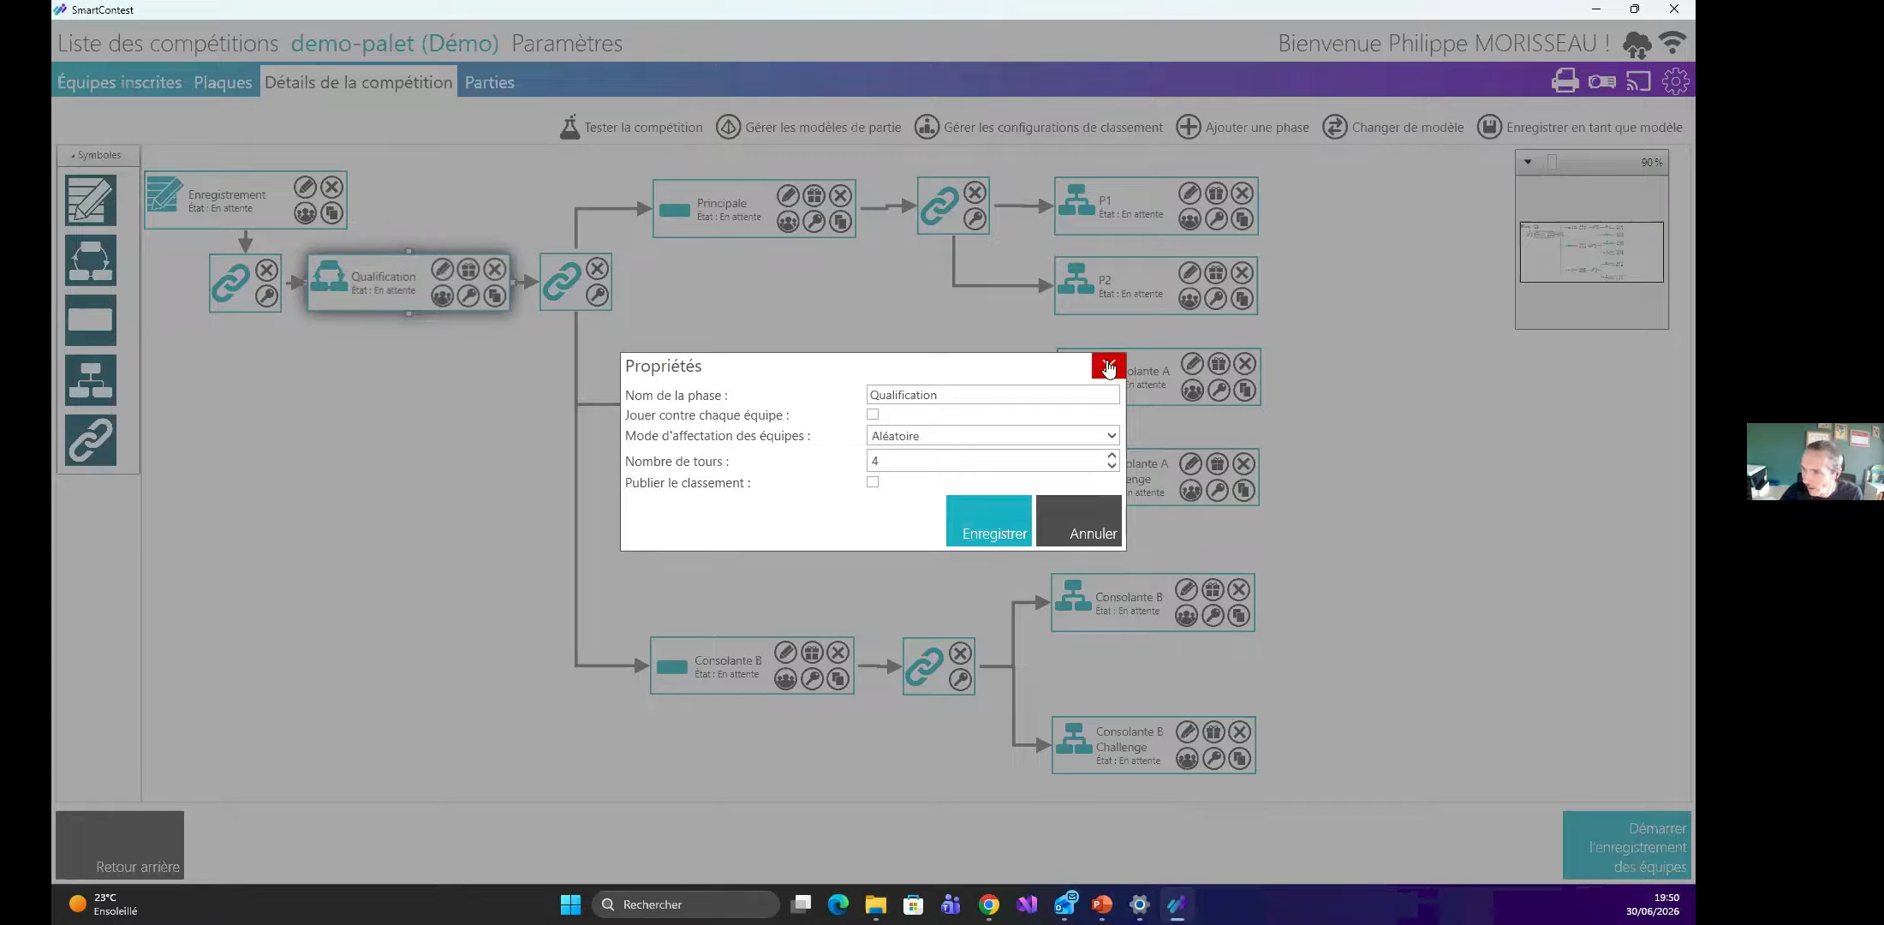
pyautogui.click(1108, 367)
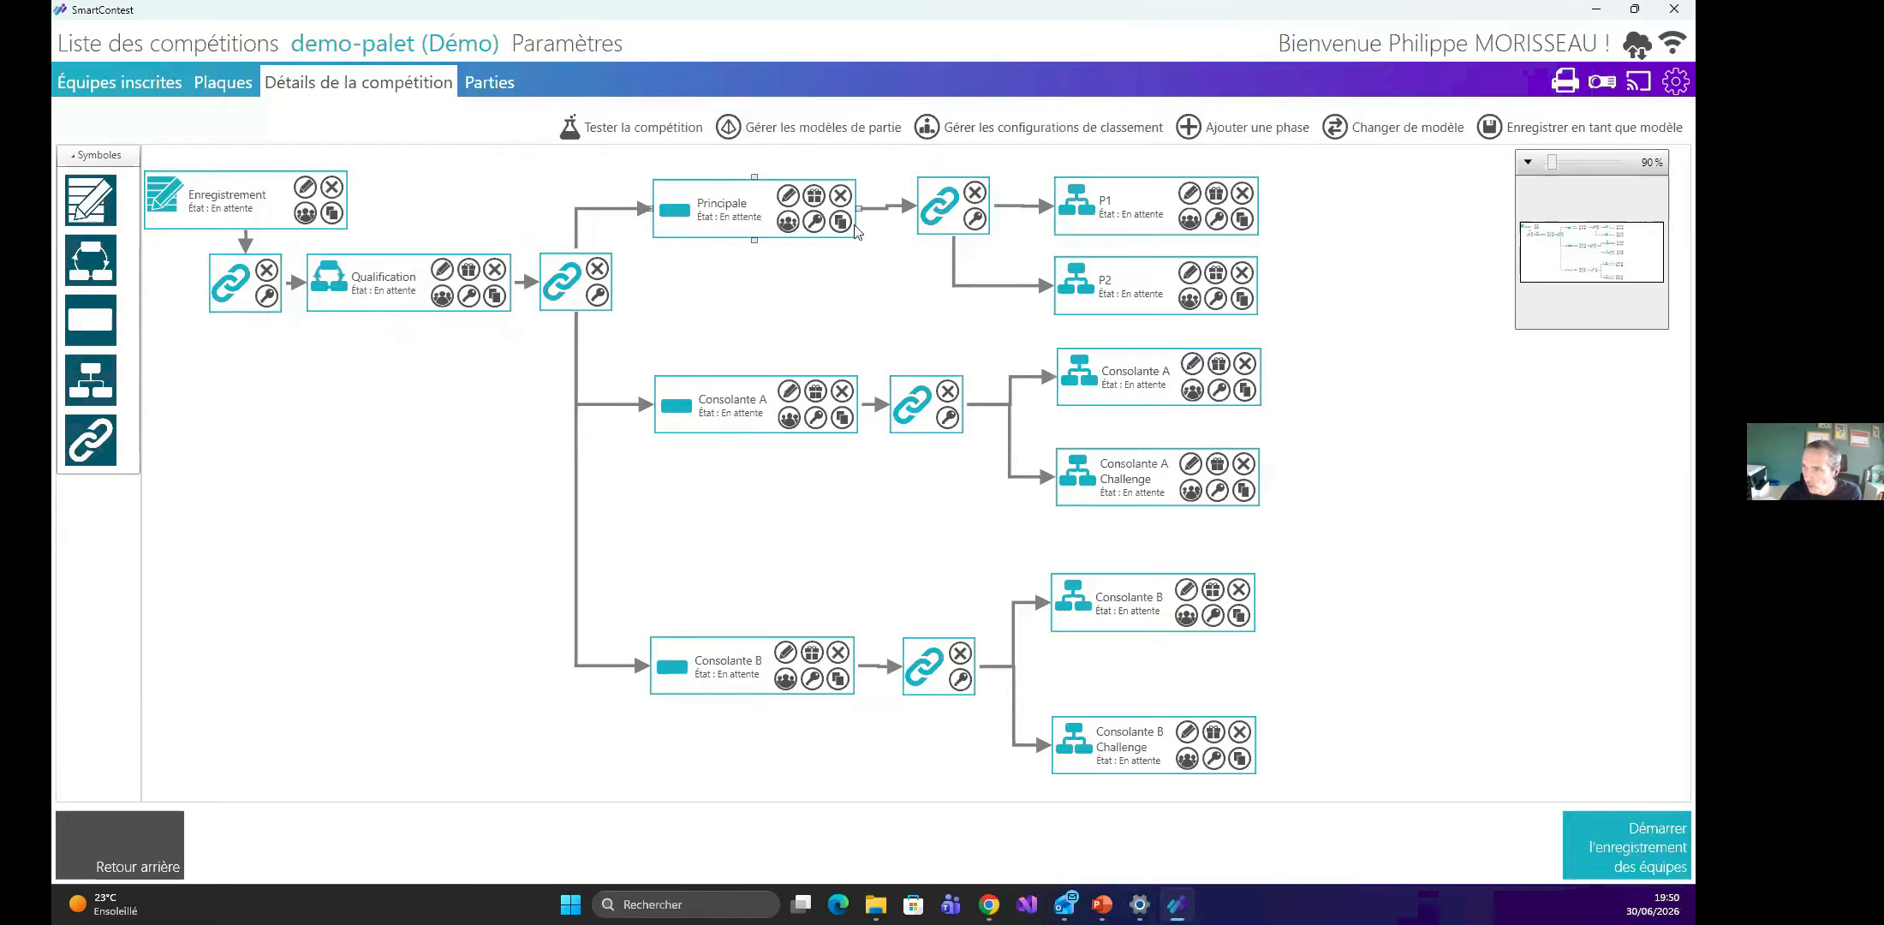
pyautogui.click(731, 182)
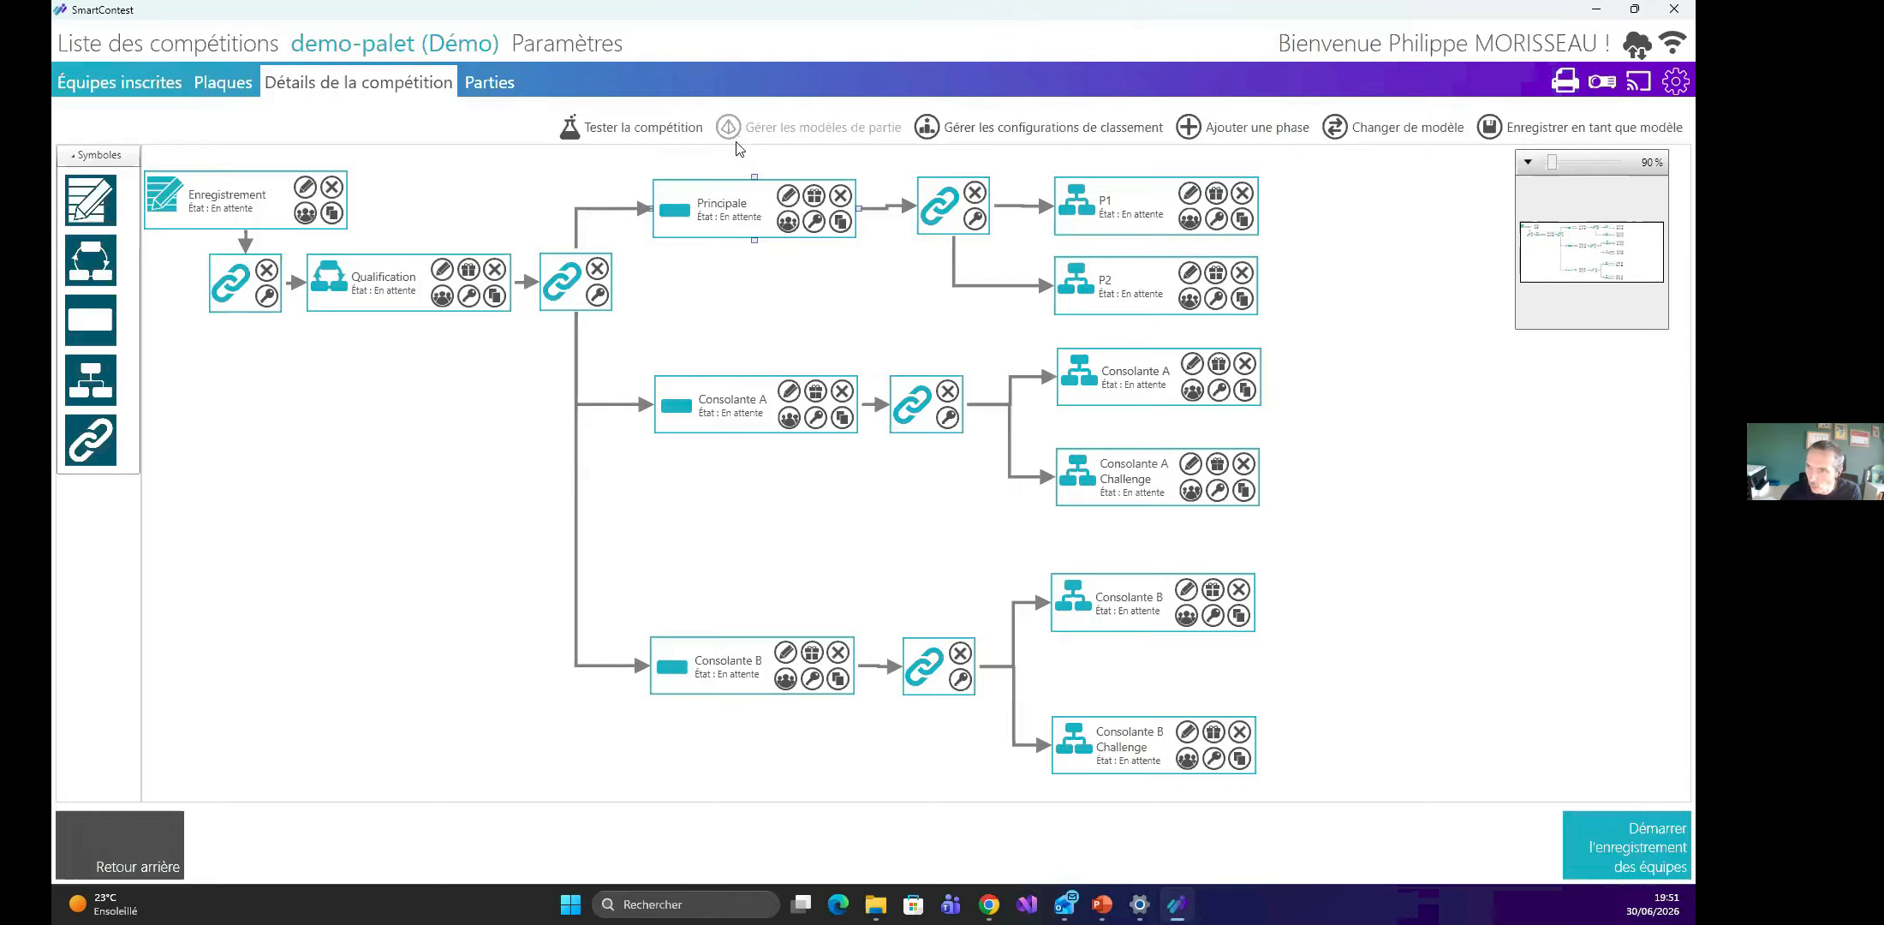
# Add a Sélectionner tout le monde rule to the link after Qualification, viewing the available selection types, and delete that rule.
pyautogui.click(600, 295)
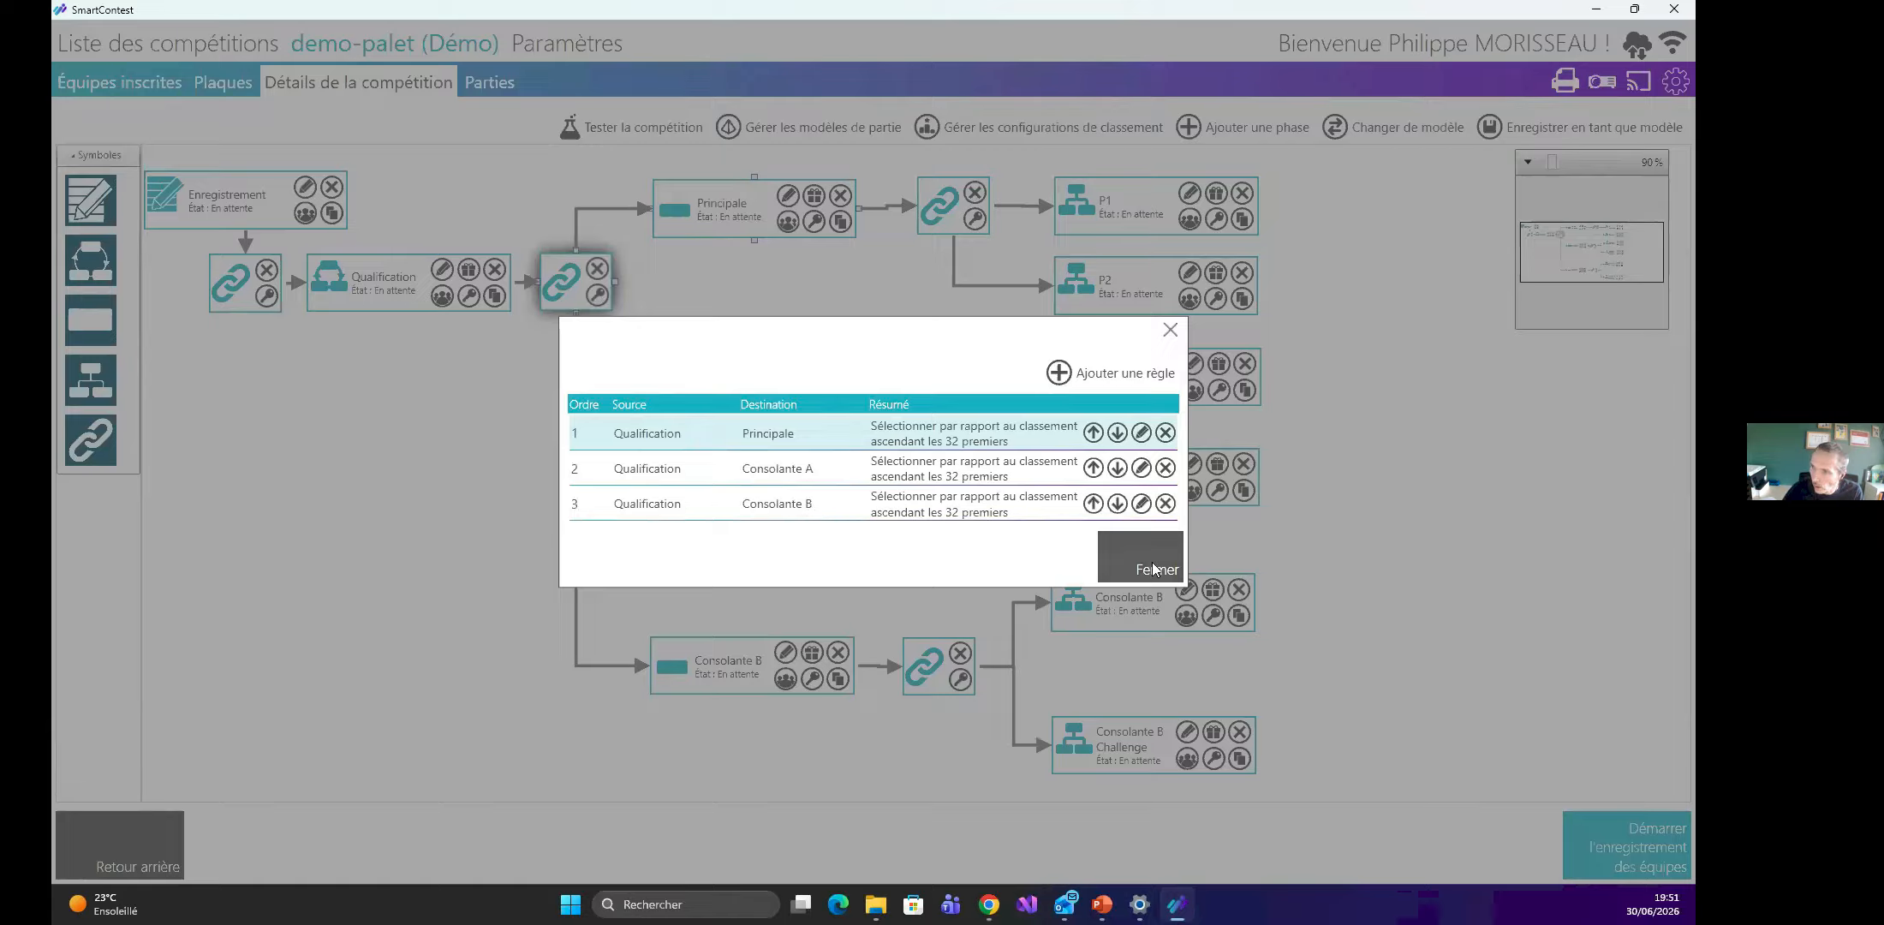
pyautogui.click(1147, 373)
pyautogui.click(951, 413)
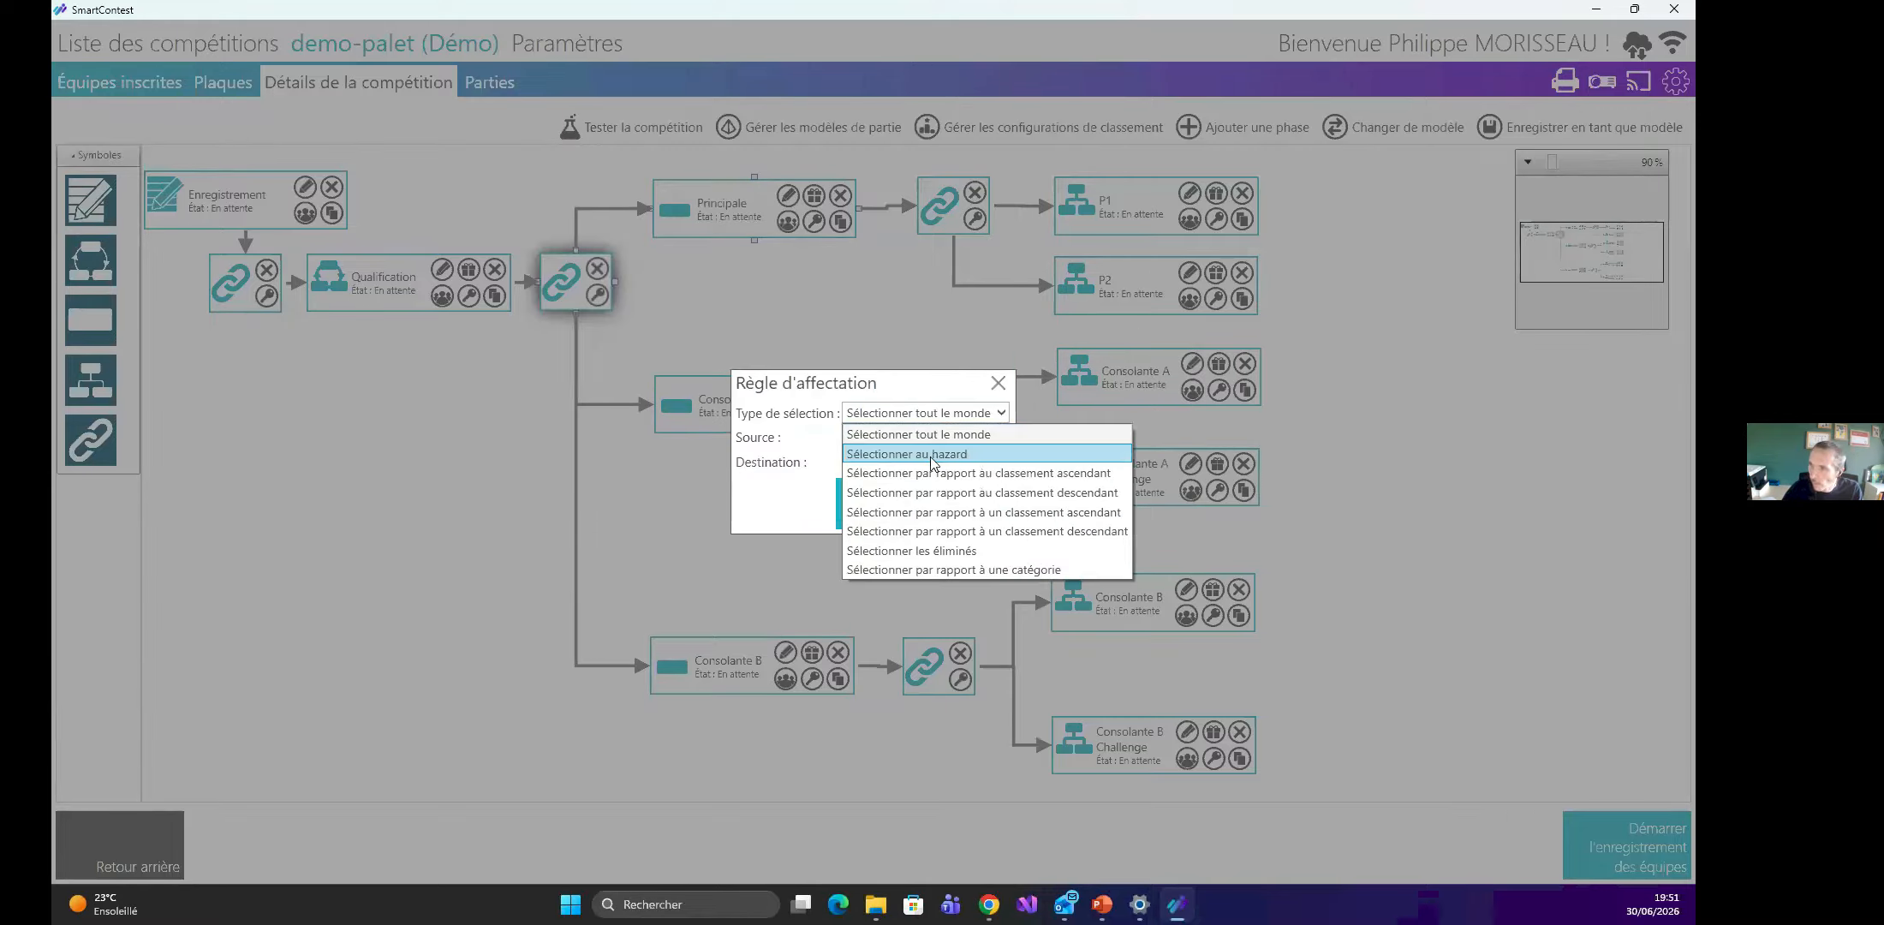
pyautogui.click(1001, 384)
pyautogui.click(981, 500)
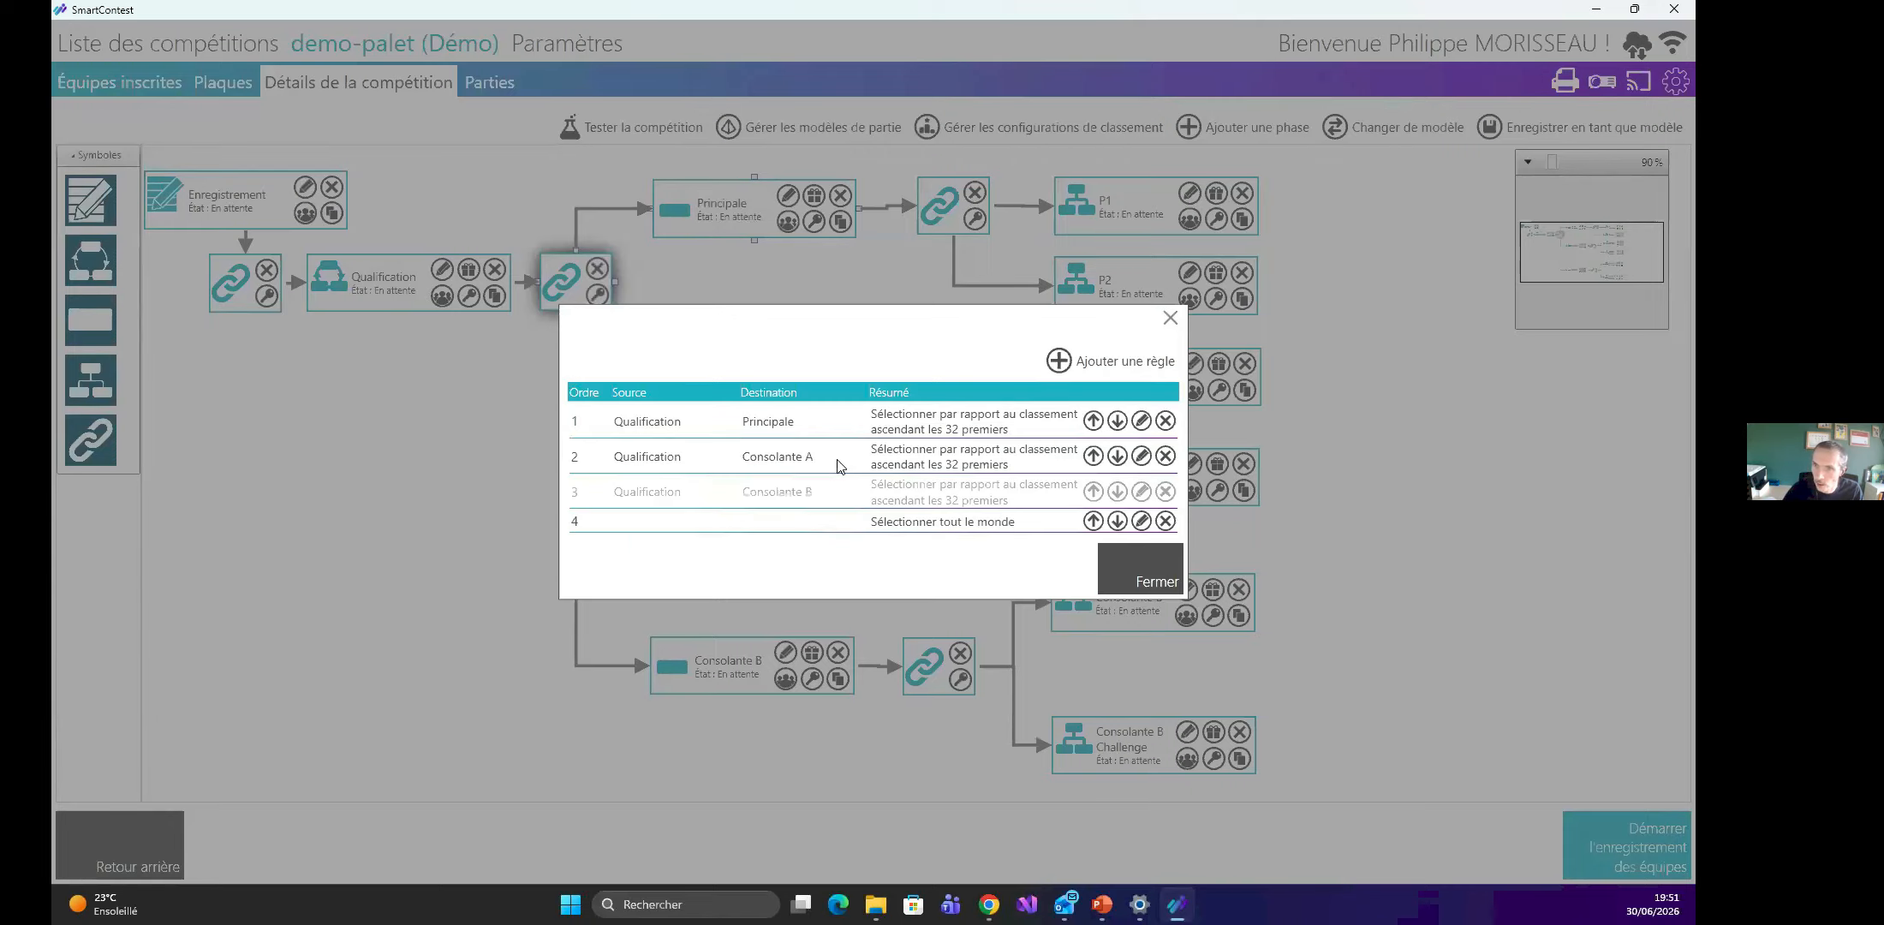
pyautogui.click(1165, 521)
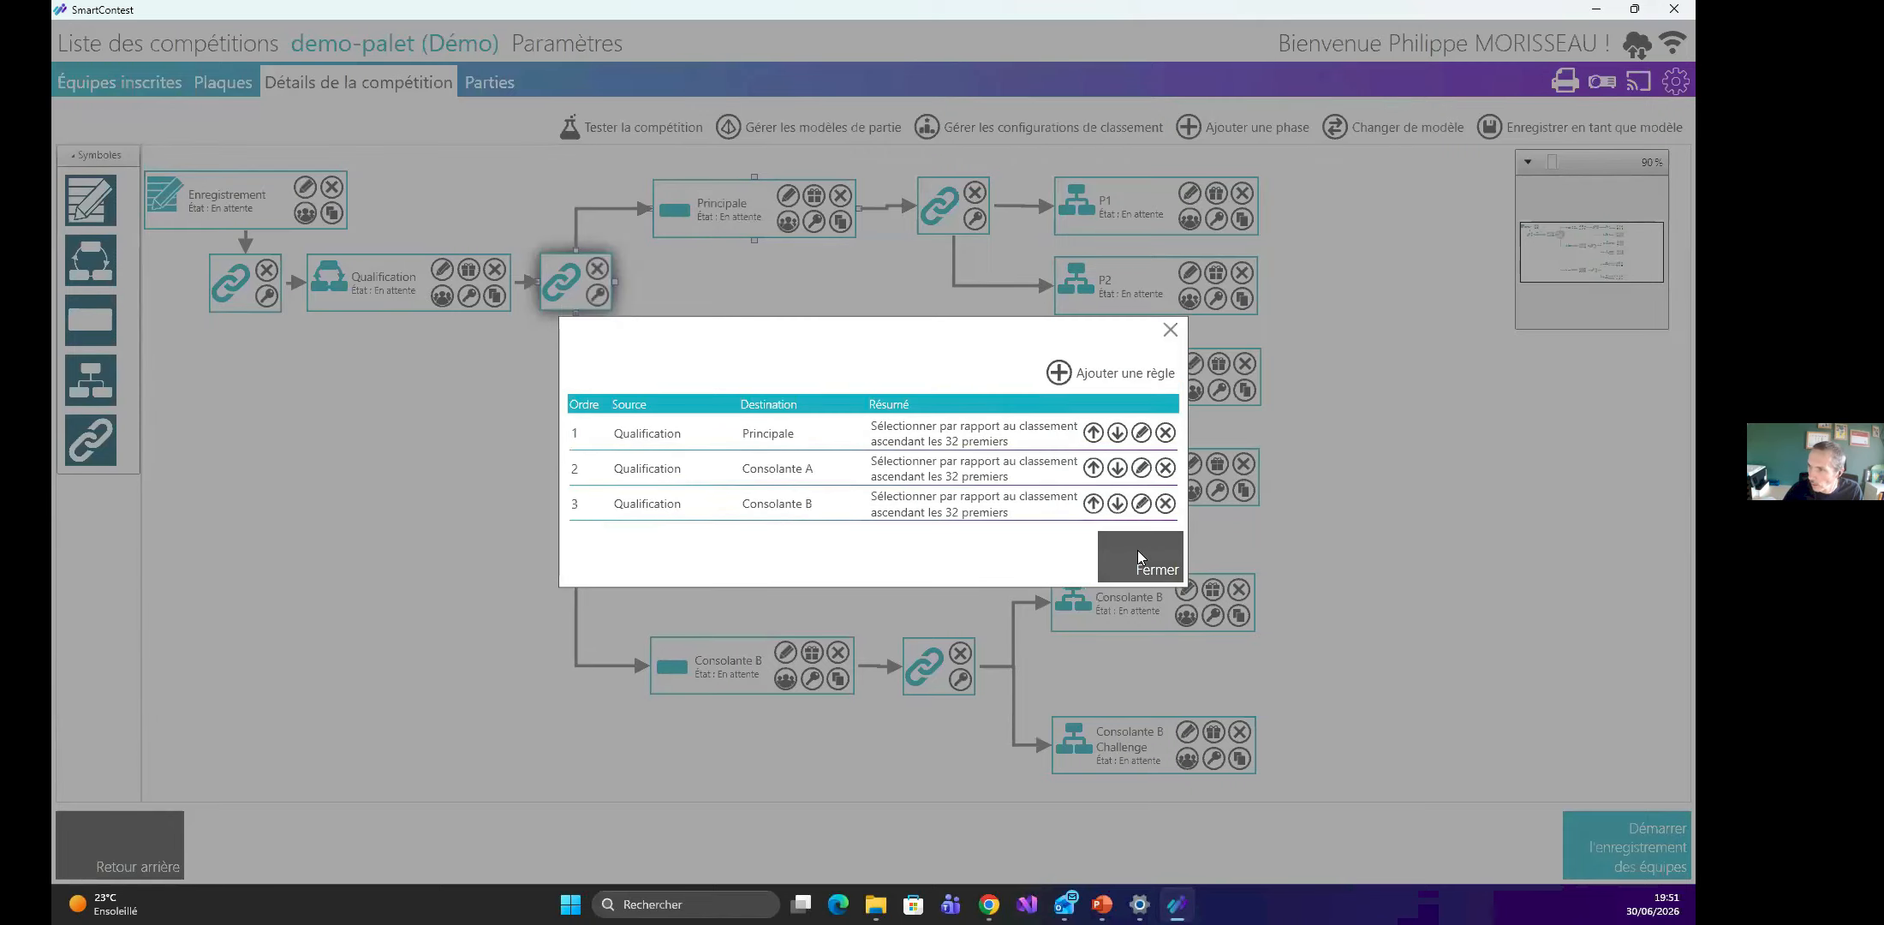
pyautogui.click(1138, 556)
# Review the assignment rule linking Enregistrement to Qualification and open the management of the competition's game models.
pyautogui.click(267, 297)
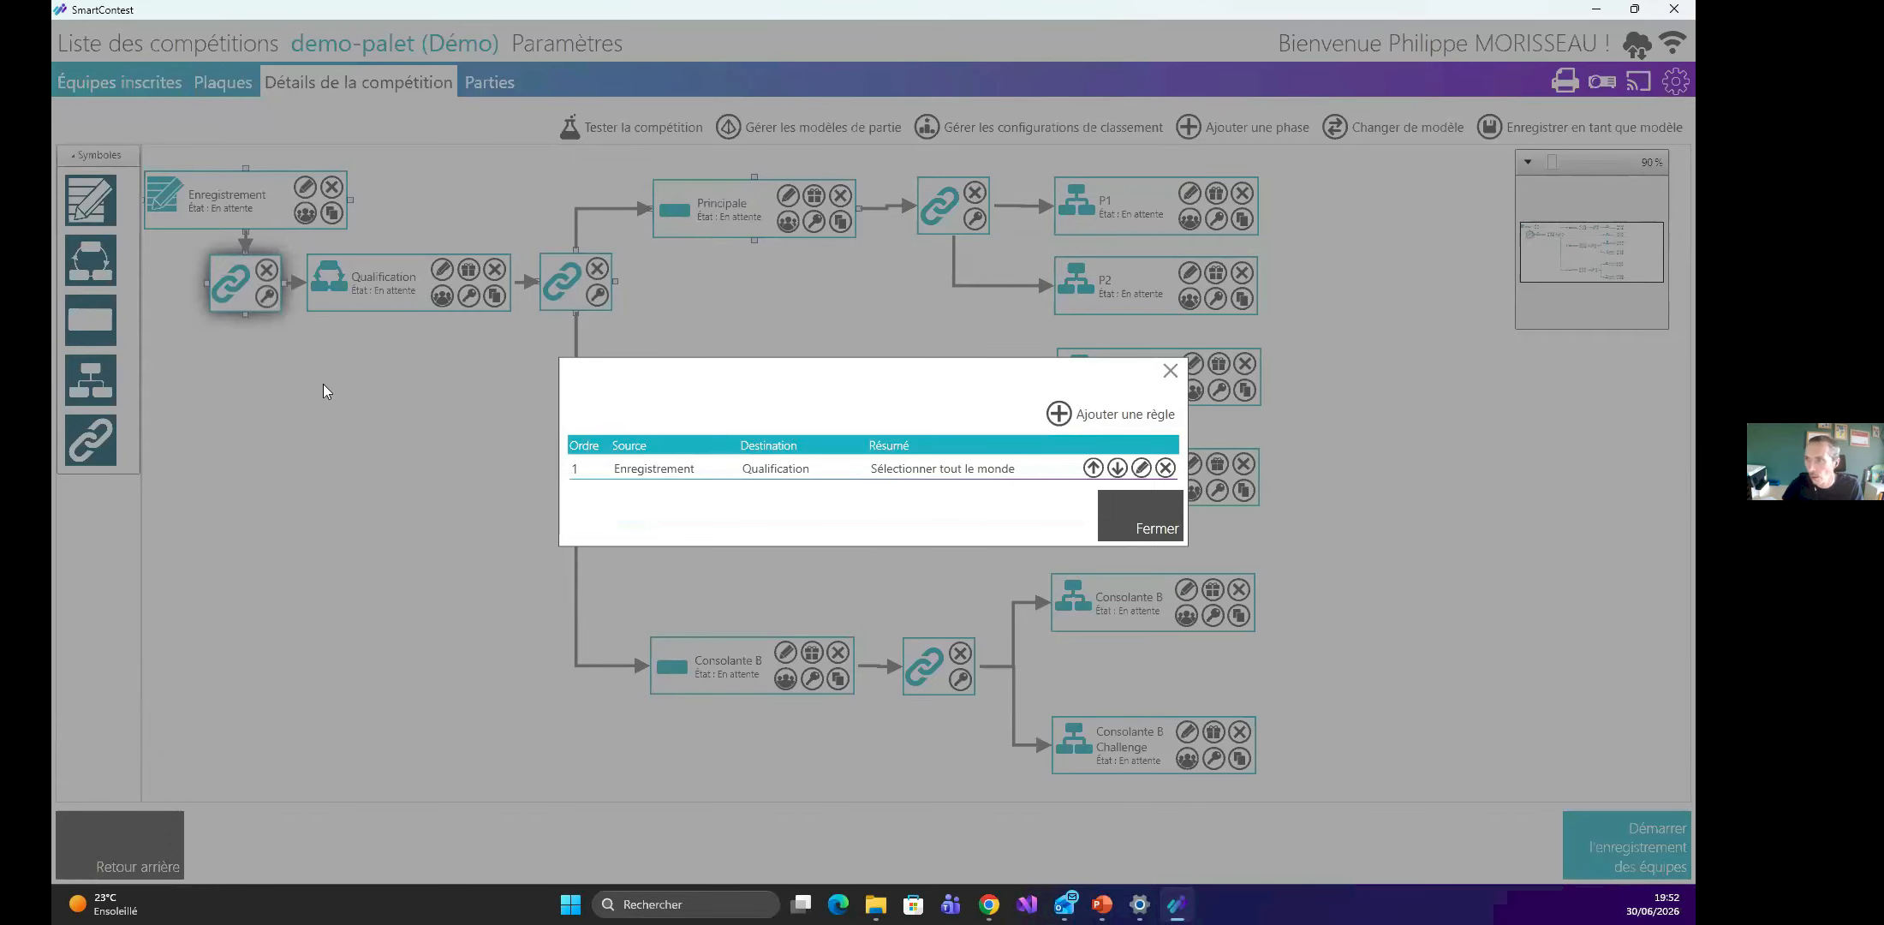
pyautogui.click(1171, 370)
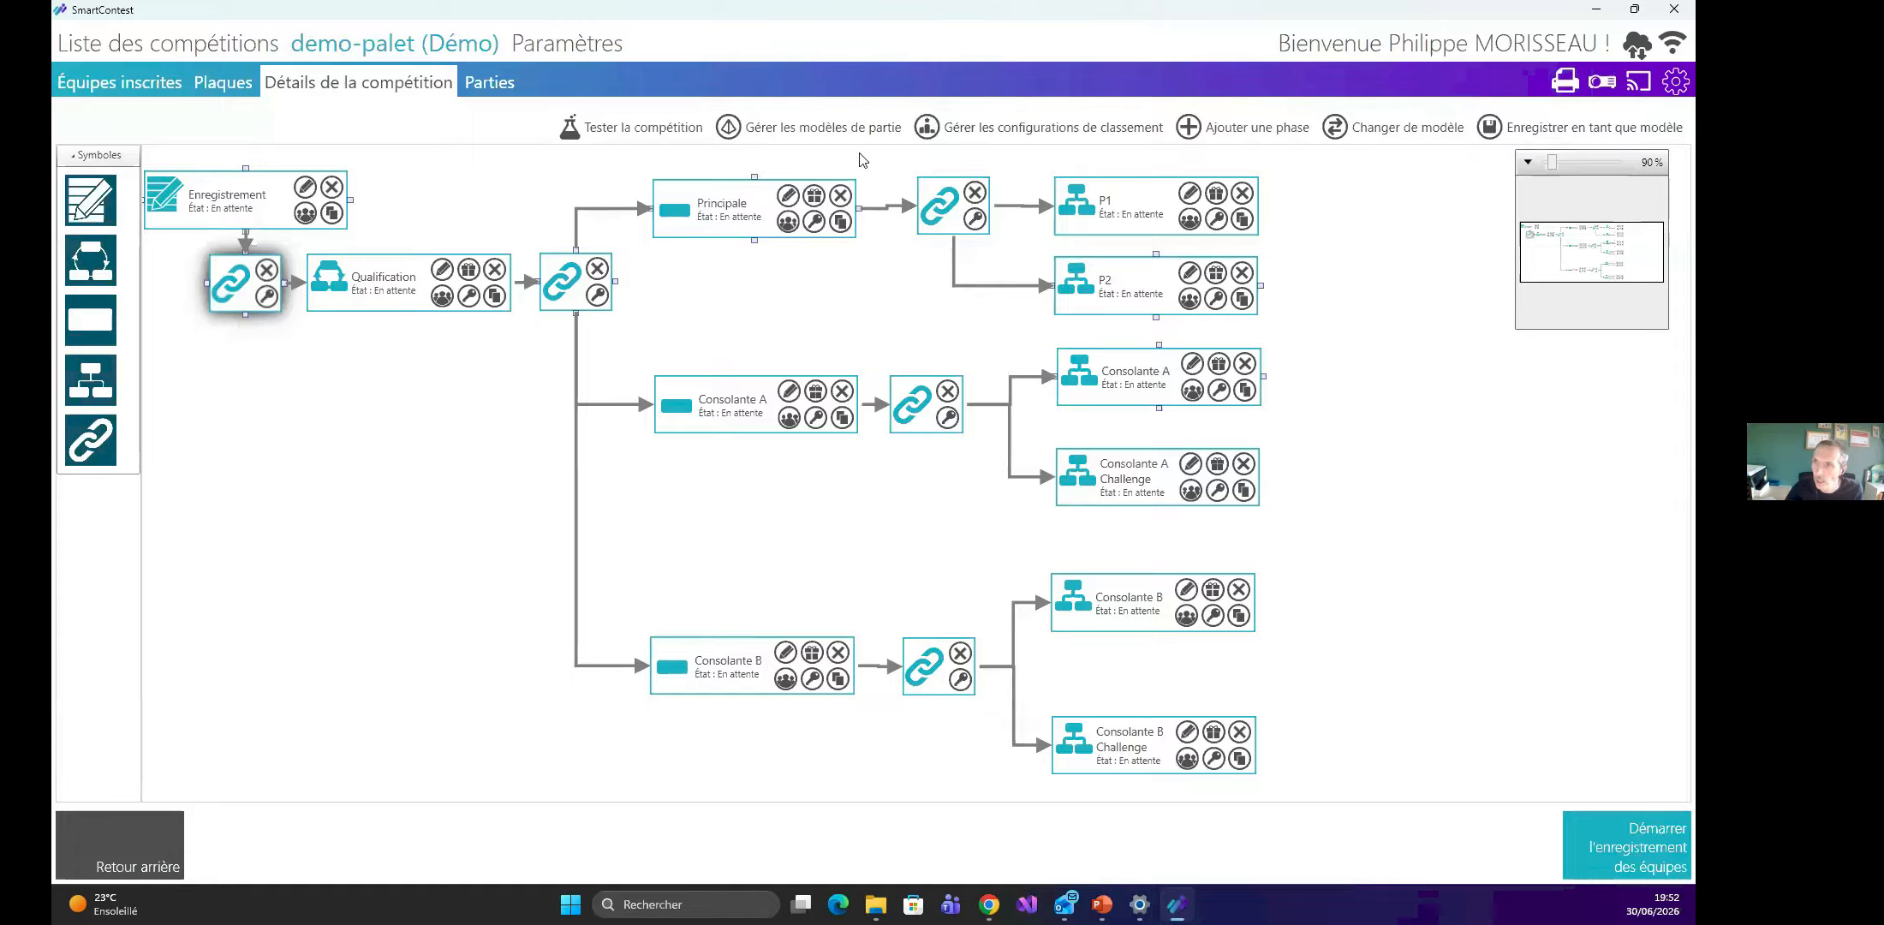
pyautogui.click(856, 130)
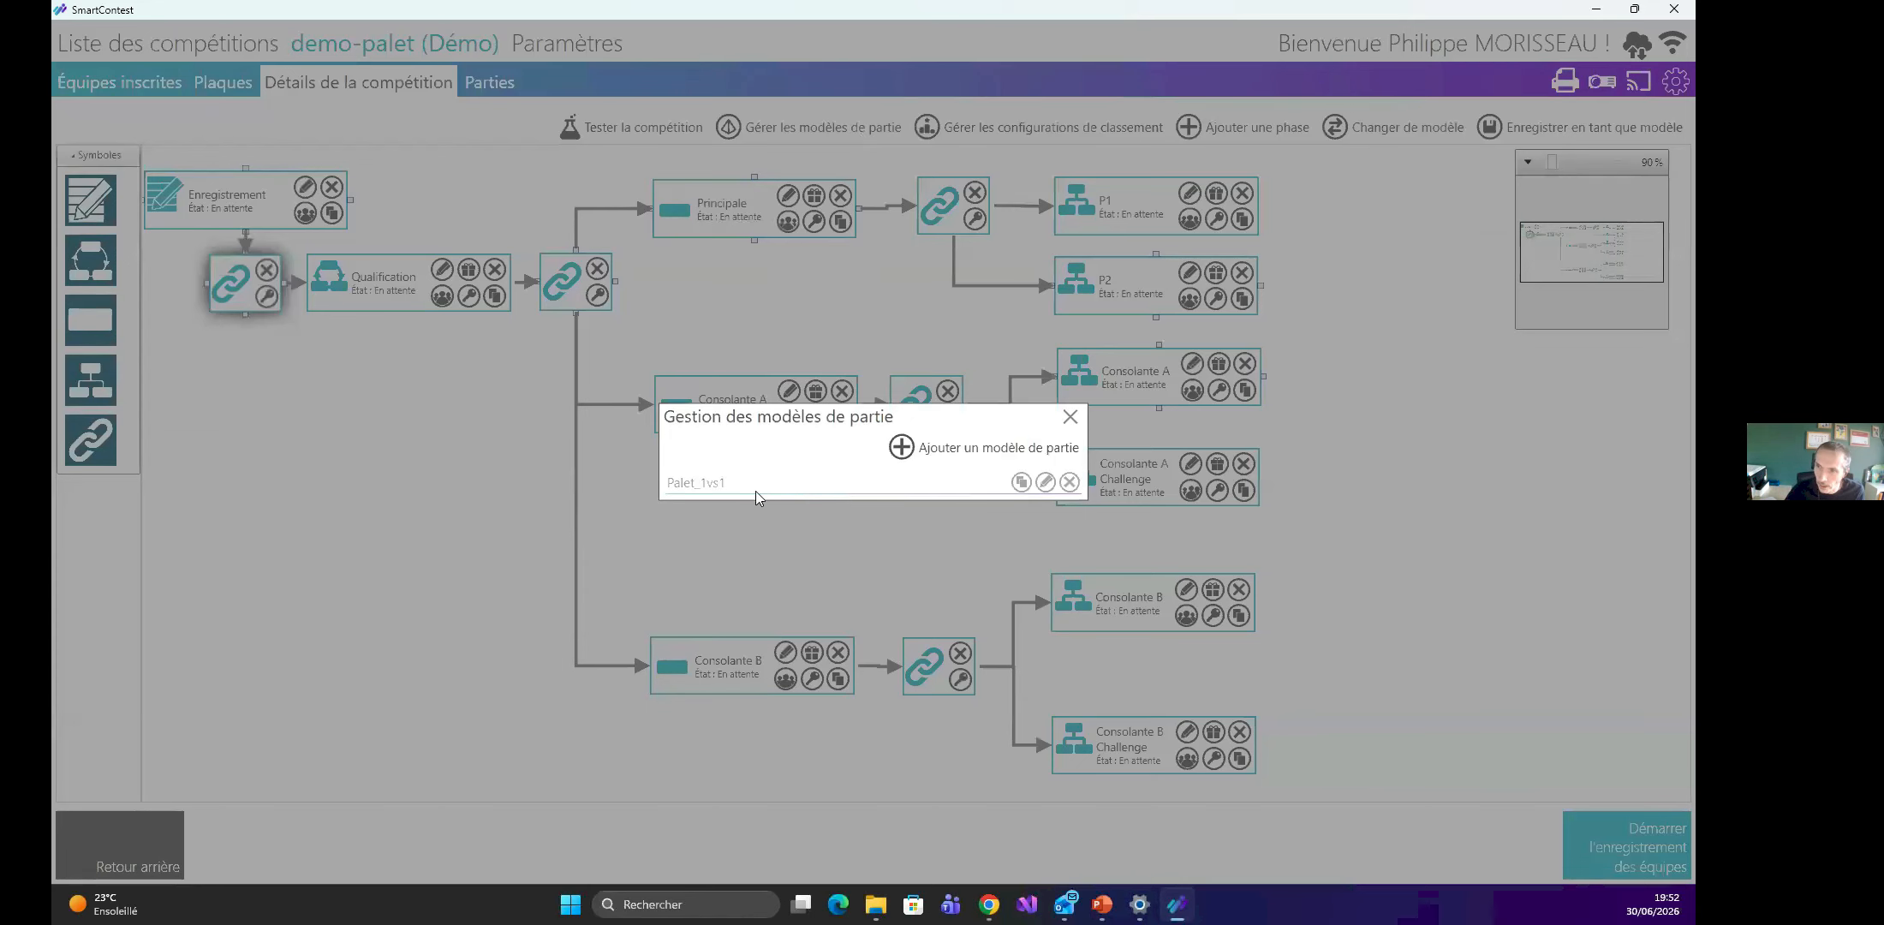
# Review the Palet_1vs1 game model's configuration, including the available game styles and assignment types, keeping Palet and Aléatoire.
pyautogui.click(756, 489)
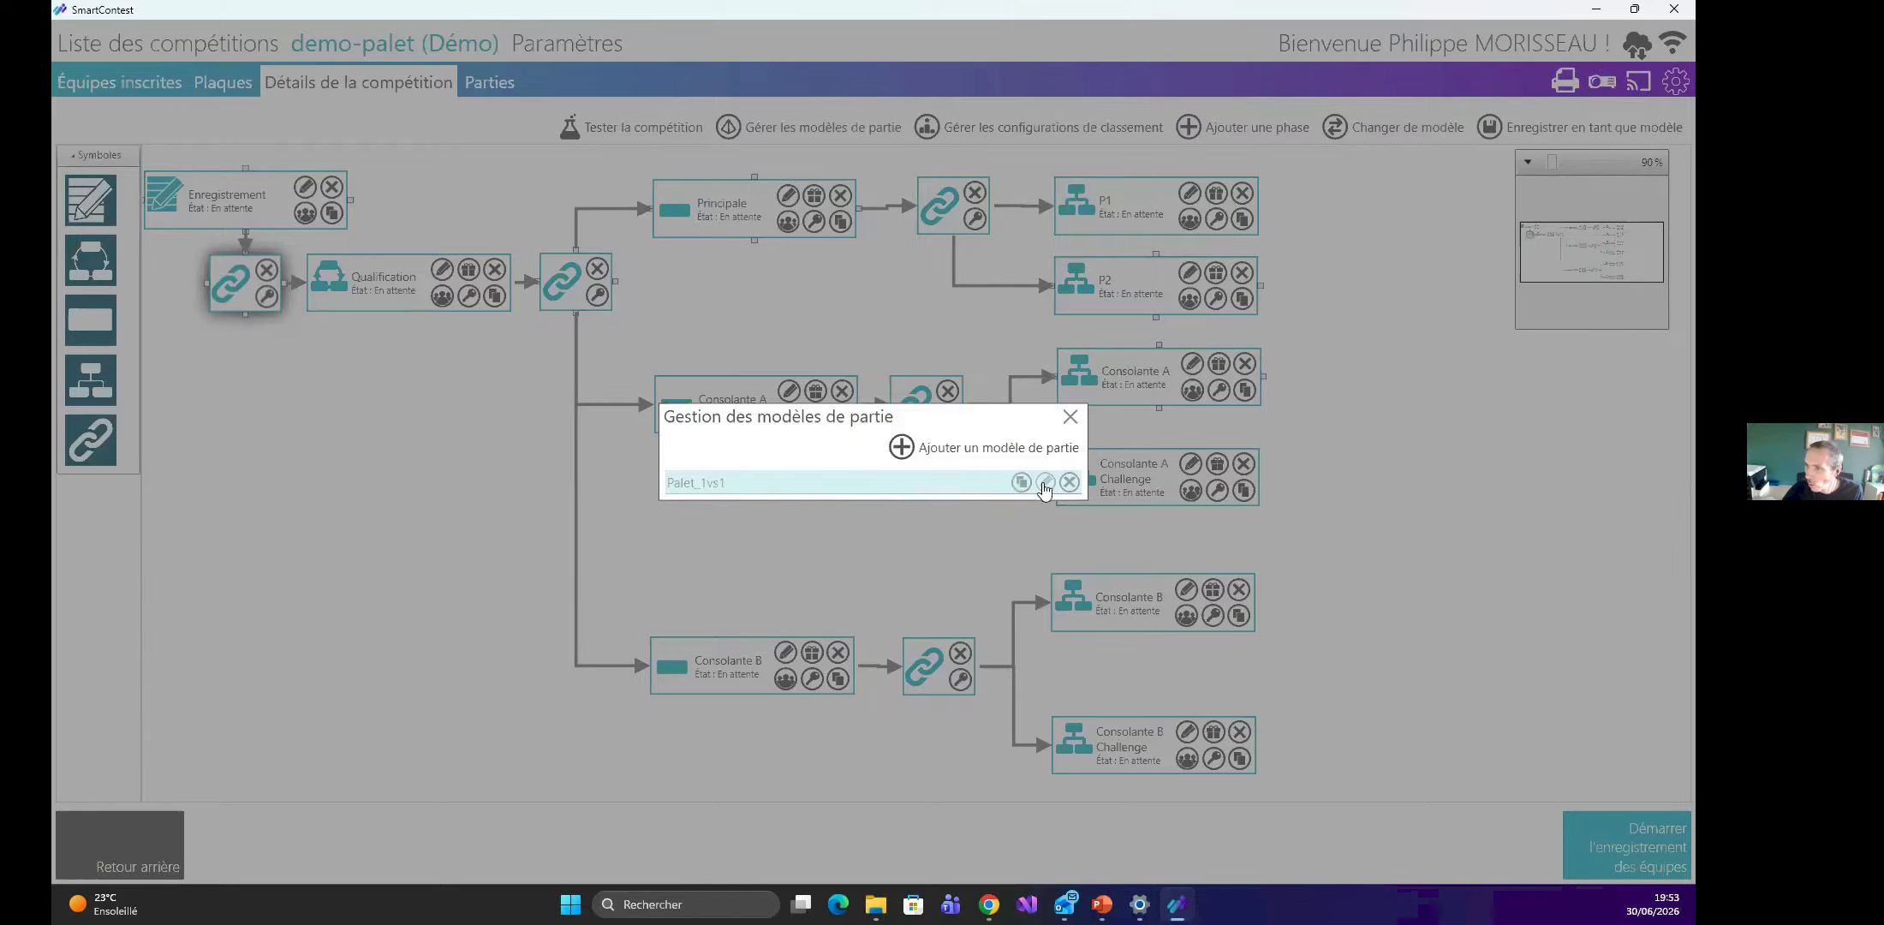
pyautogui.click(1045, 483)
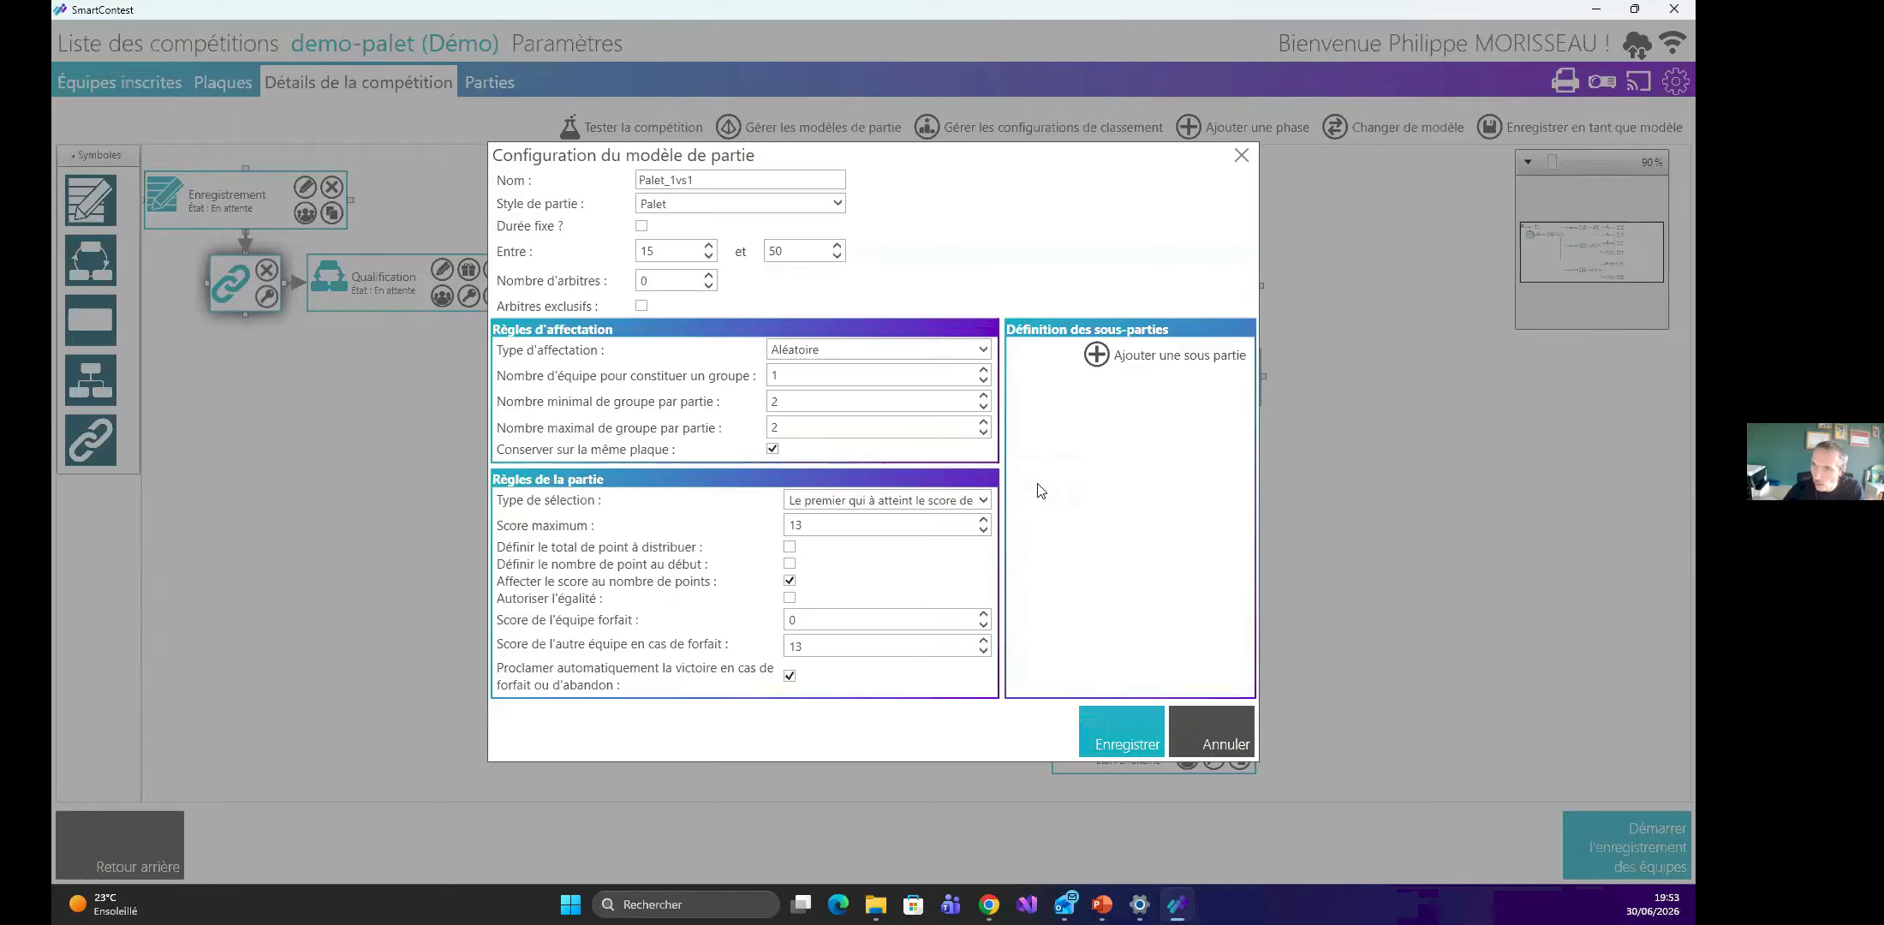
pyautogui.click(779, 210)
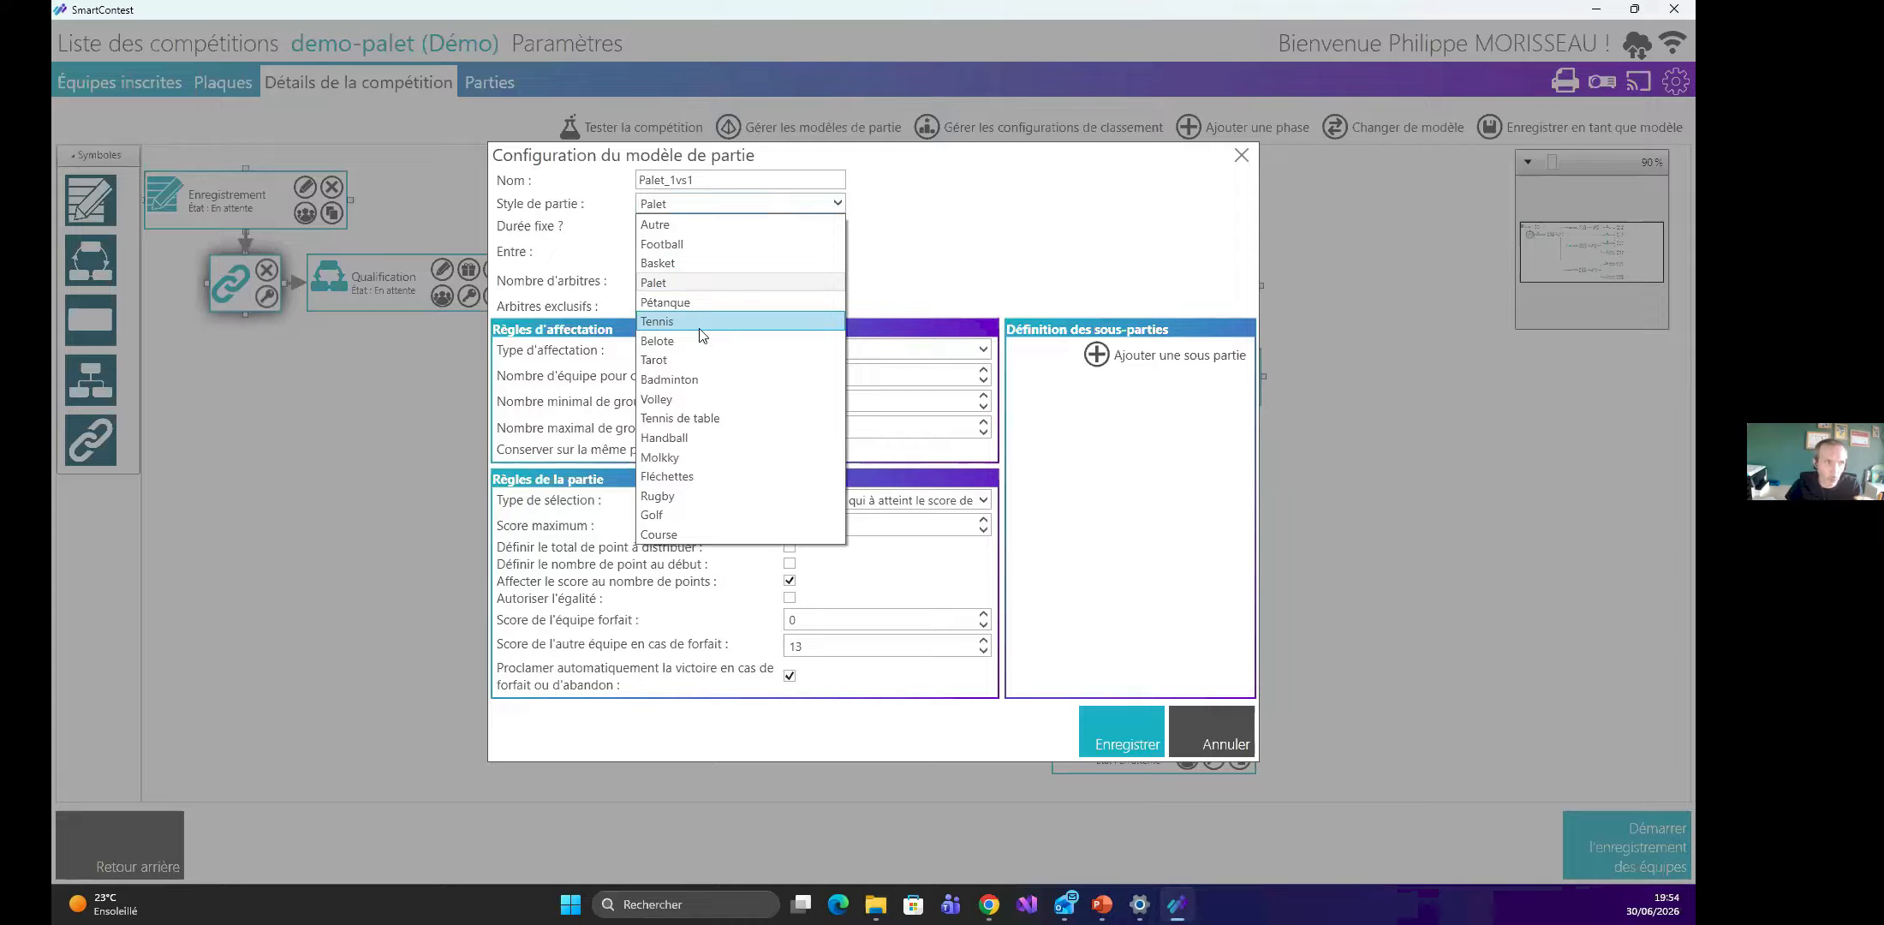
pyautogui.click(991, 234)
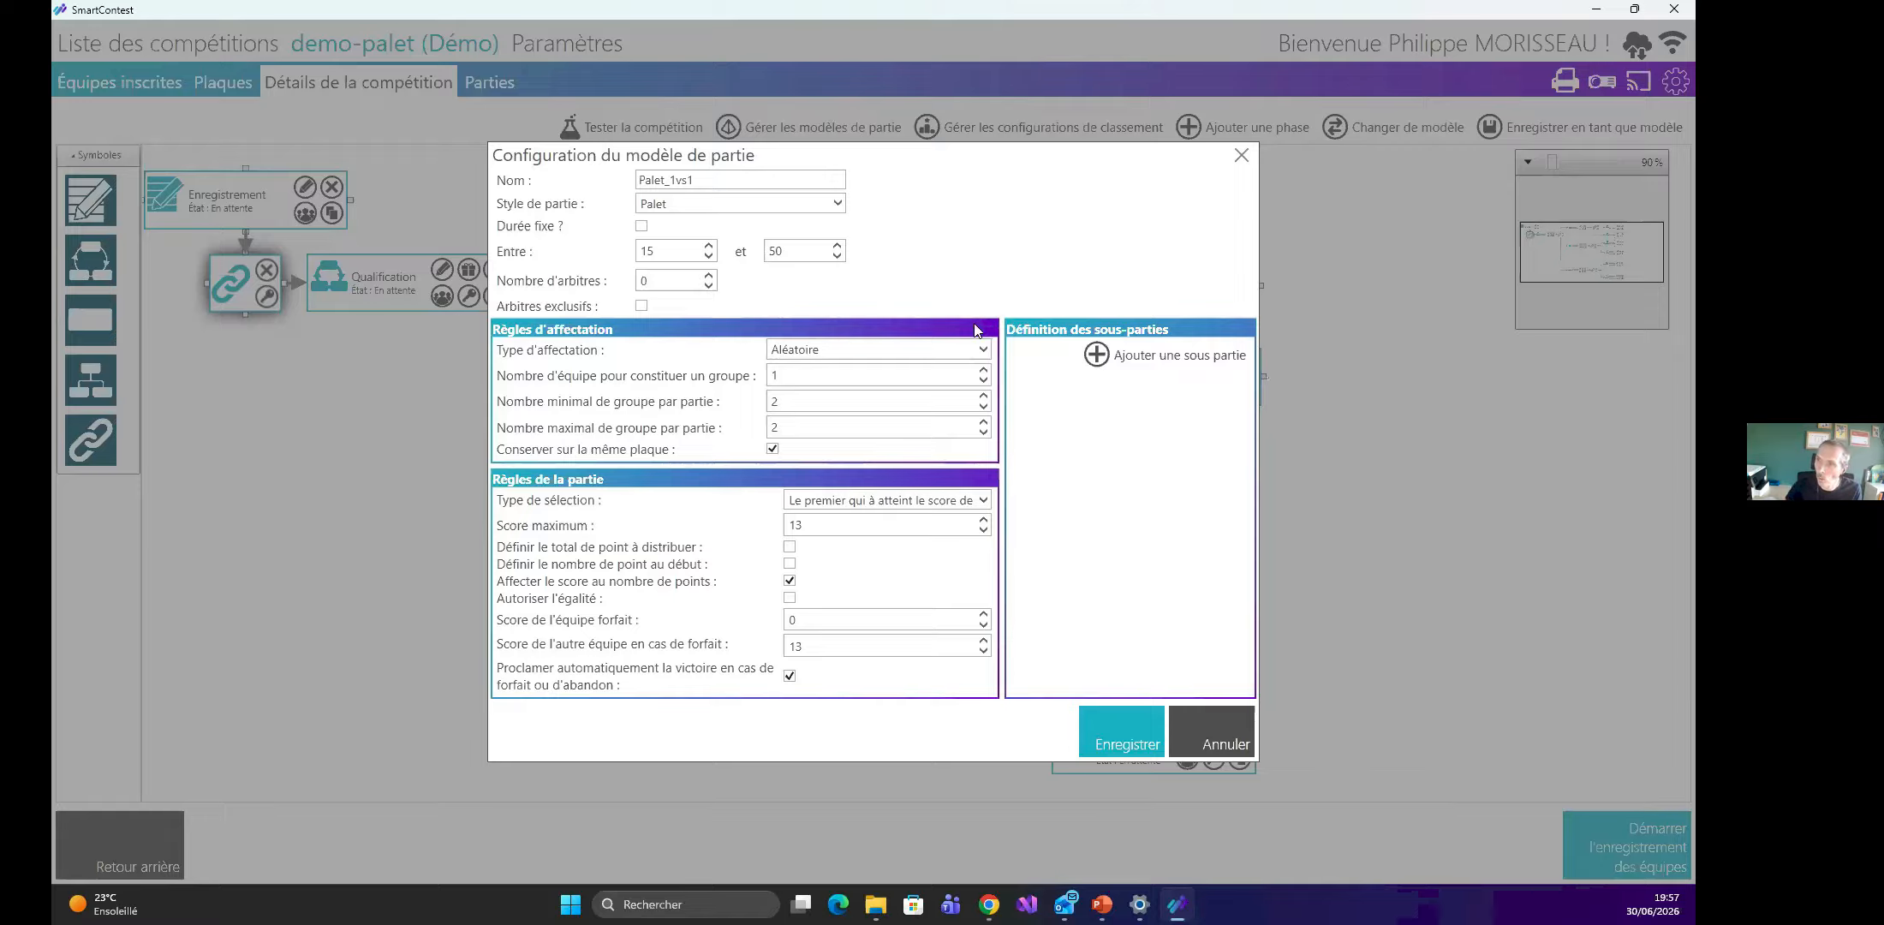
pyautogui.click(948, 348)
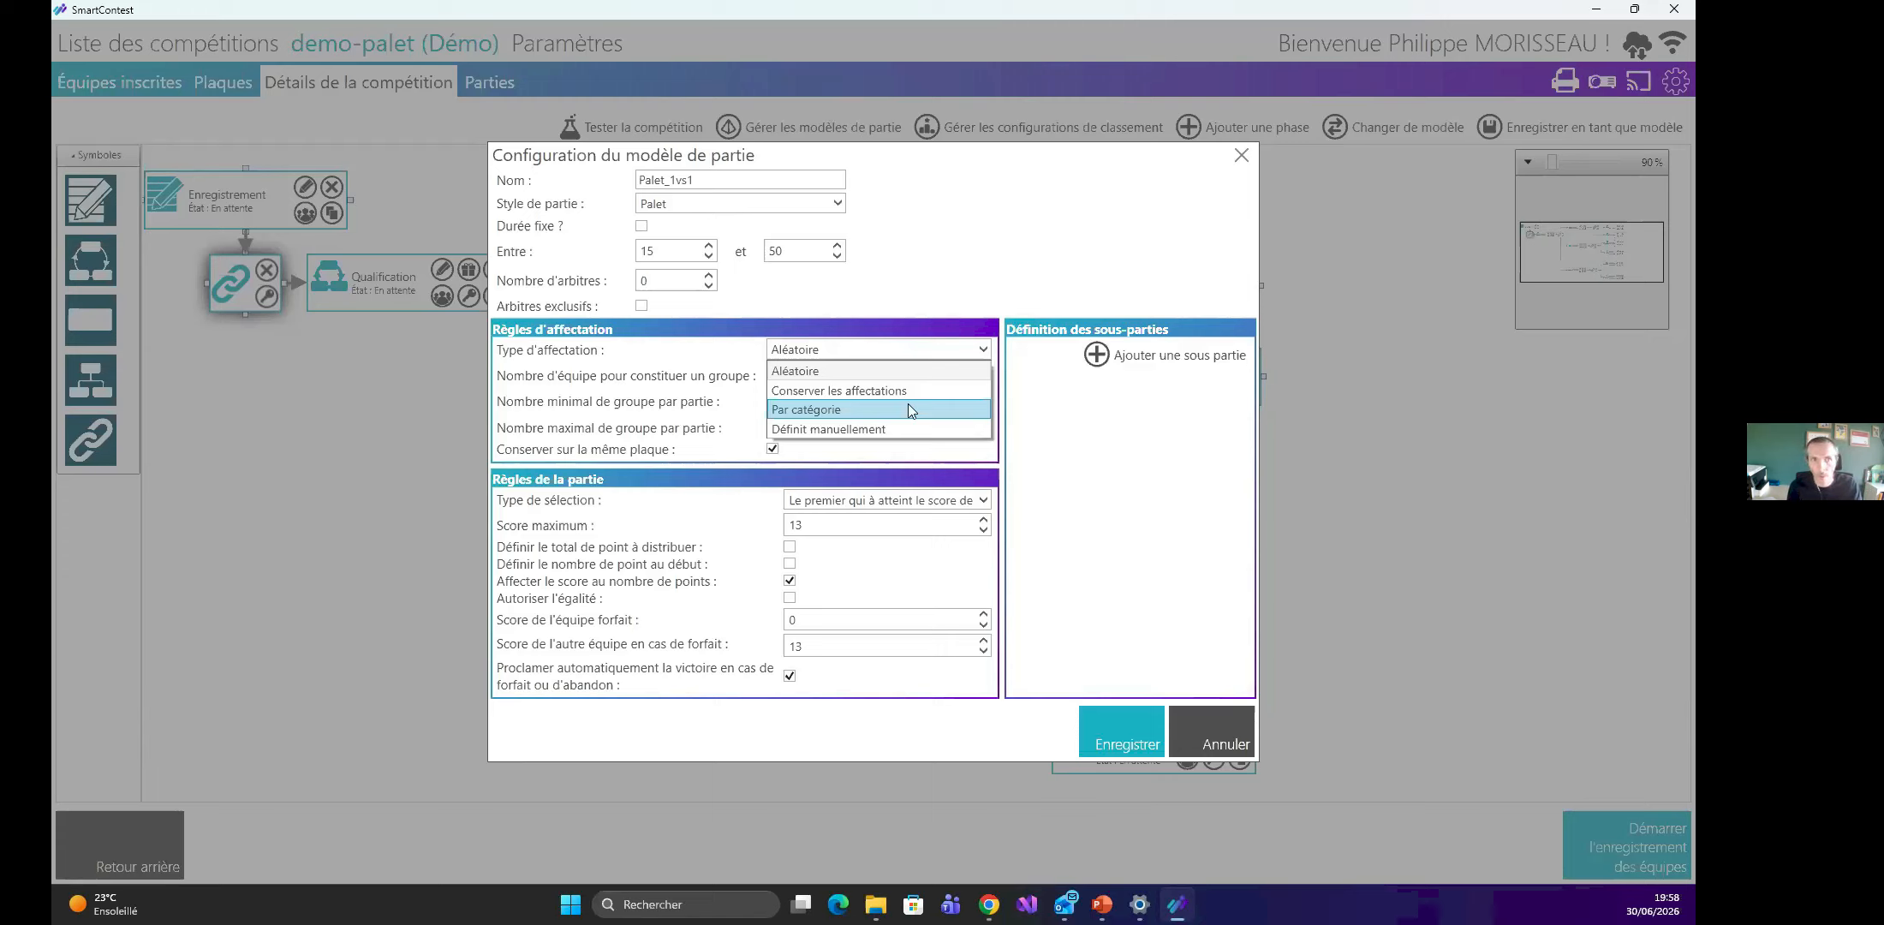
pyautogui.click(839, 371)
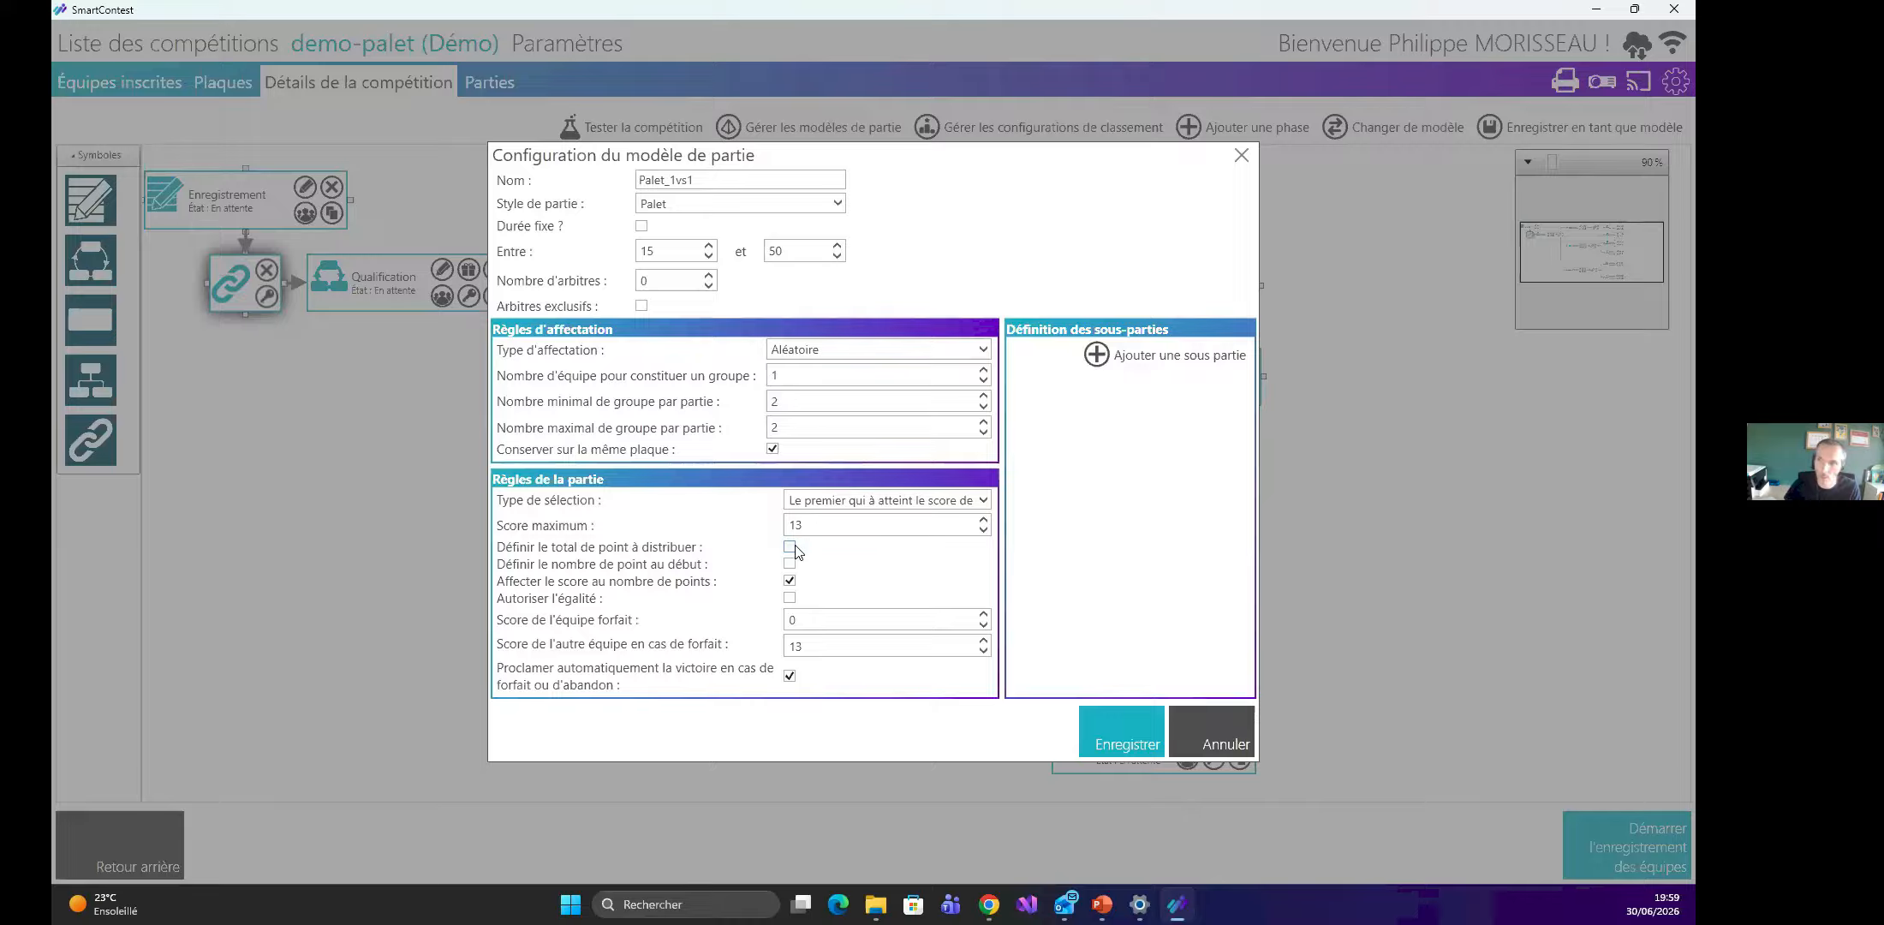
# Try the total points, starting points and score-to-points options in the Palet_1vs1 game rules, restore each one and cancel the configuration.
pyautogui.click(793, 549)
pyautogui.click(850, 542)
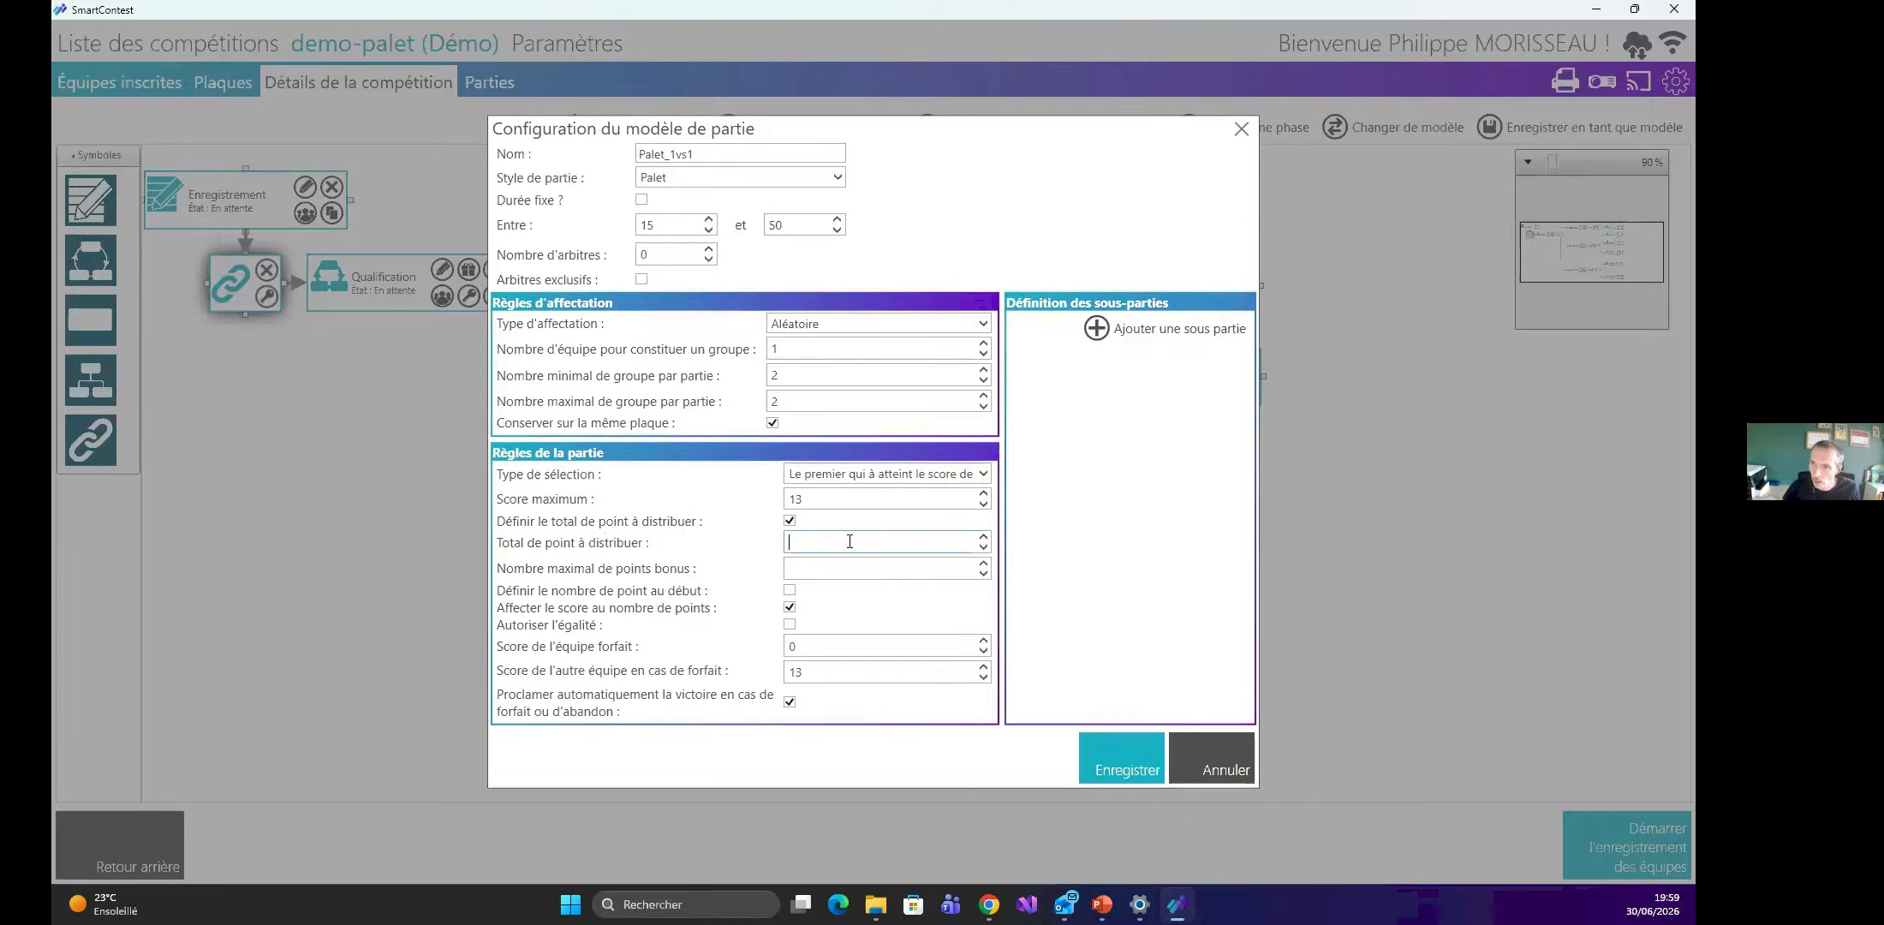
pyautogui.click(789, 521)
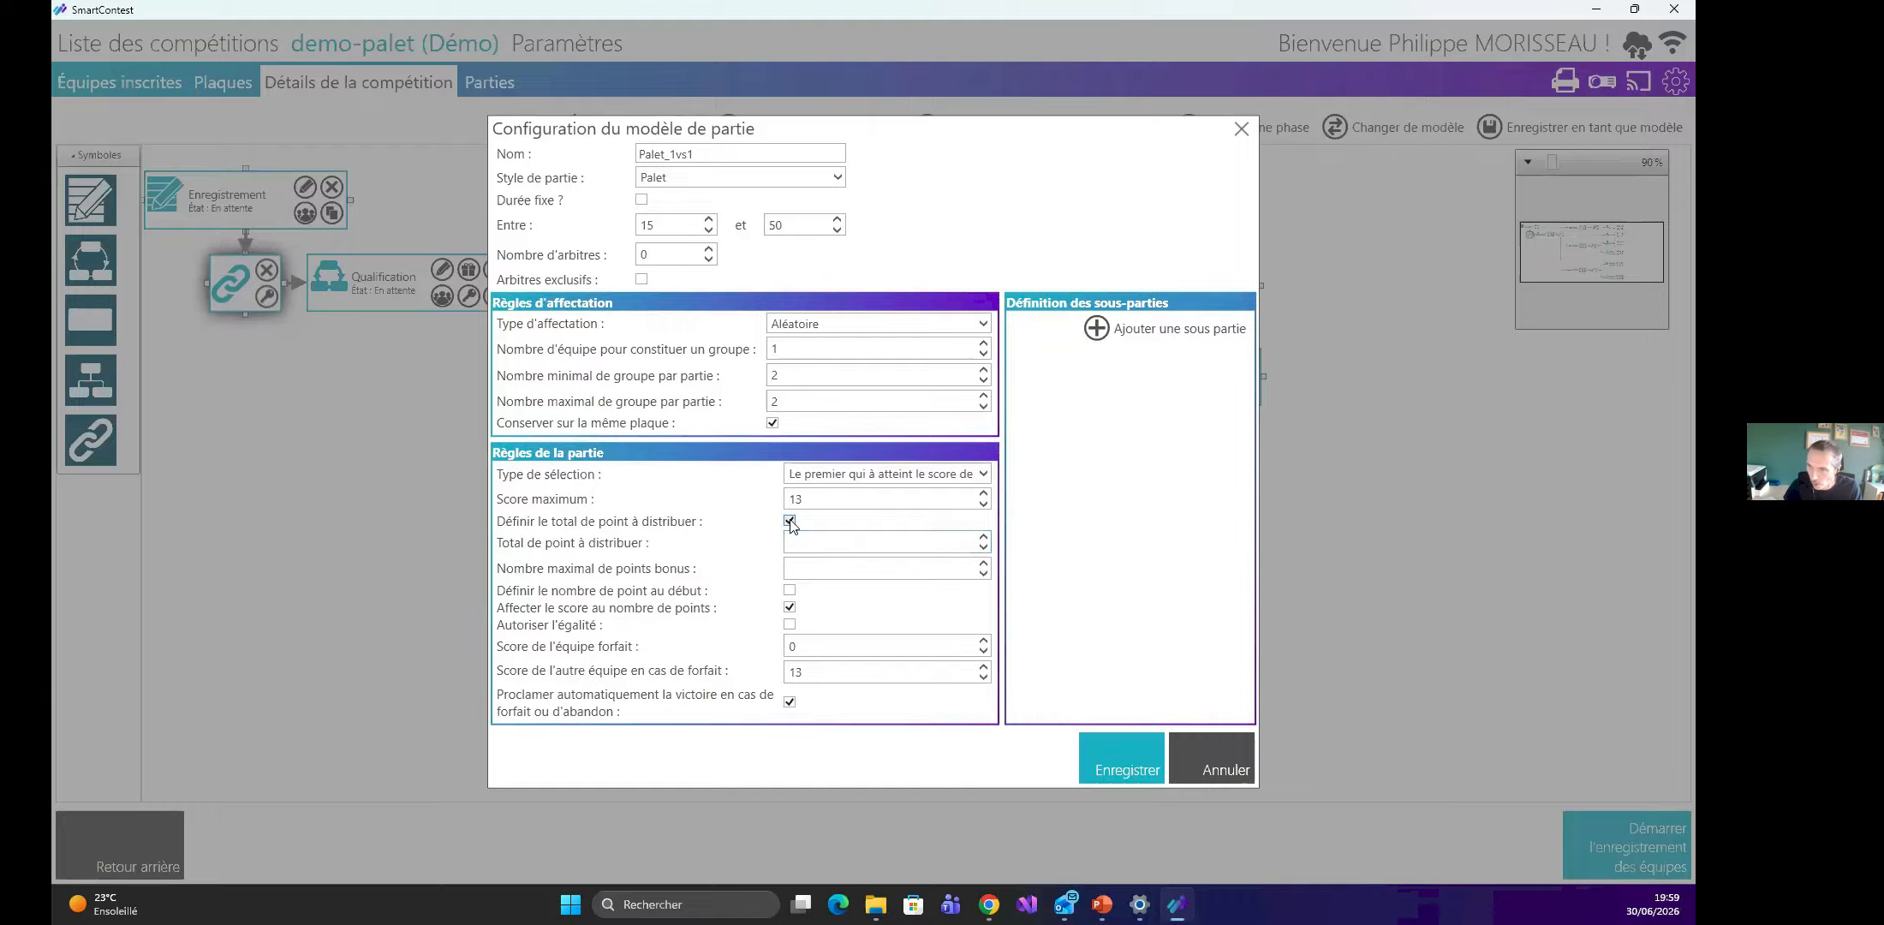
pyautogui.click(790, 566)
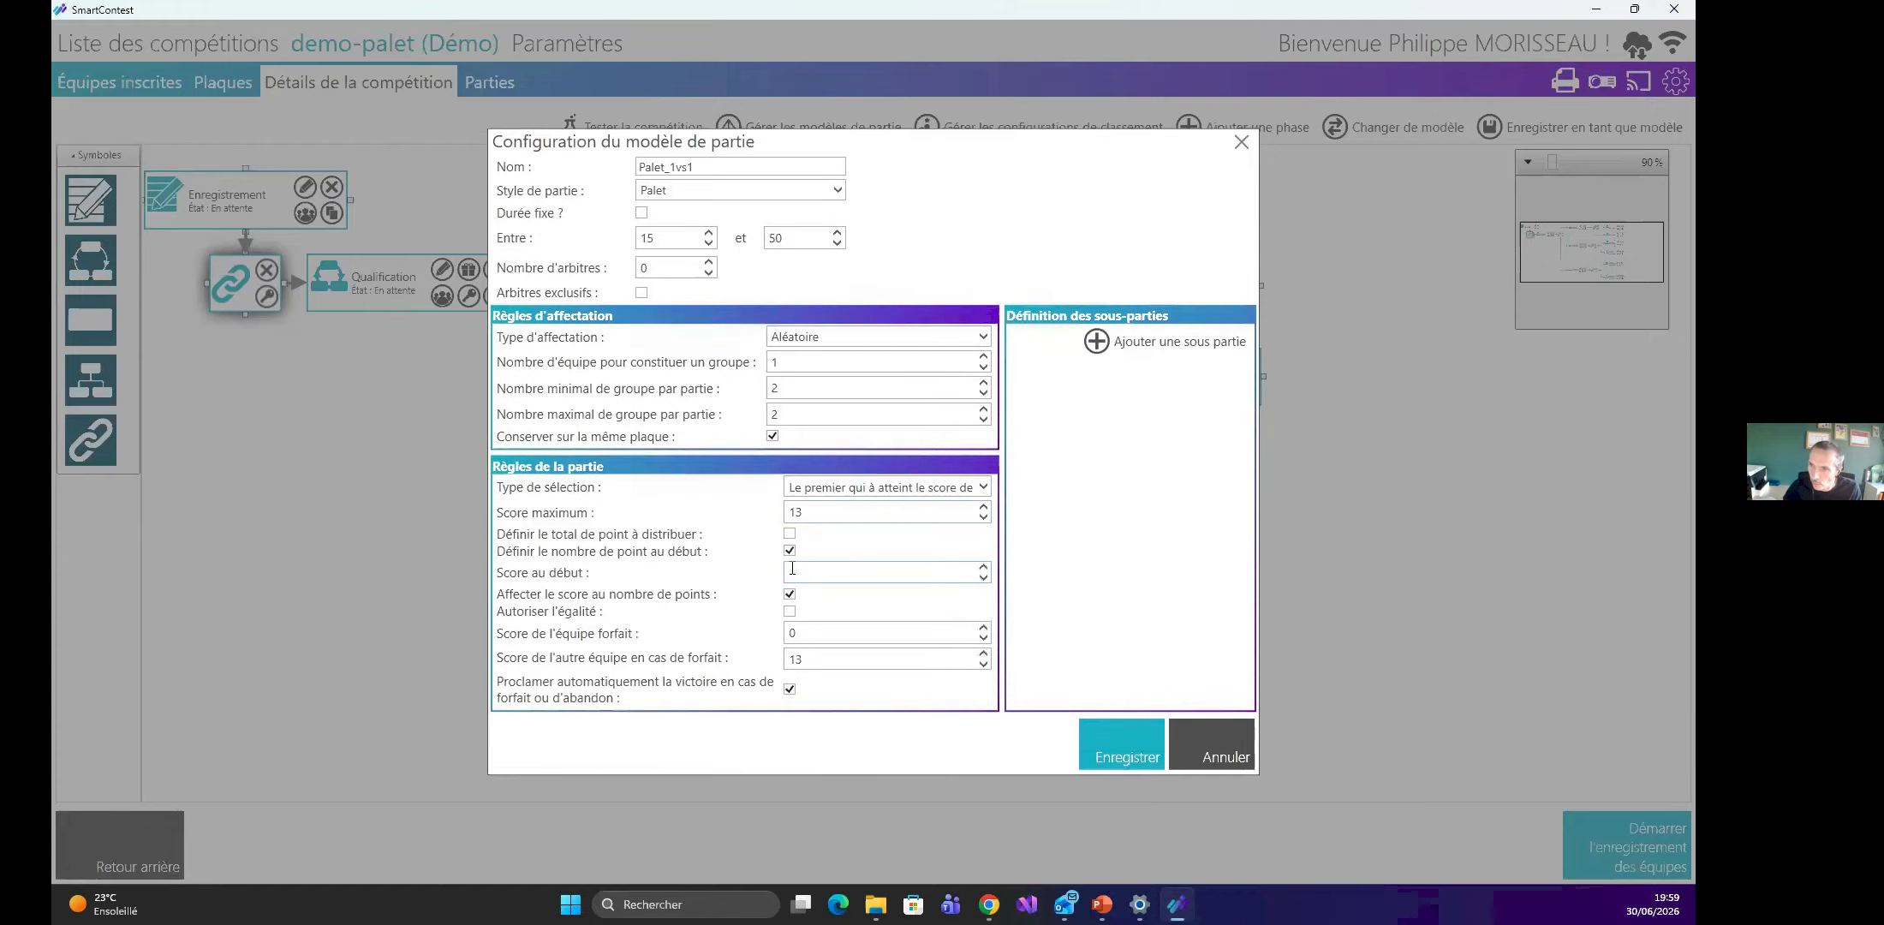
pyautogui.click(792, 555)
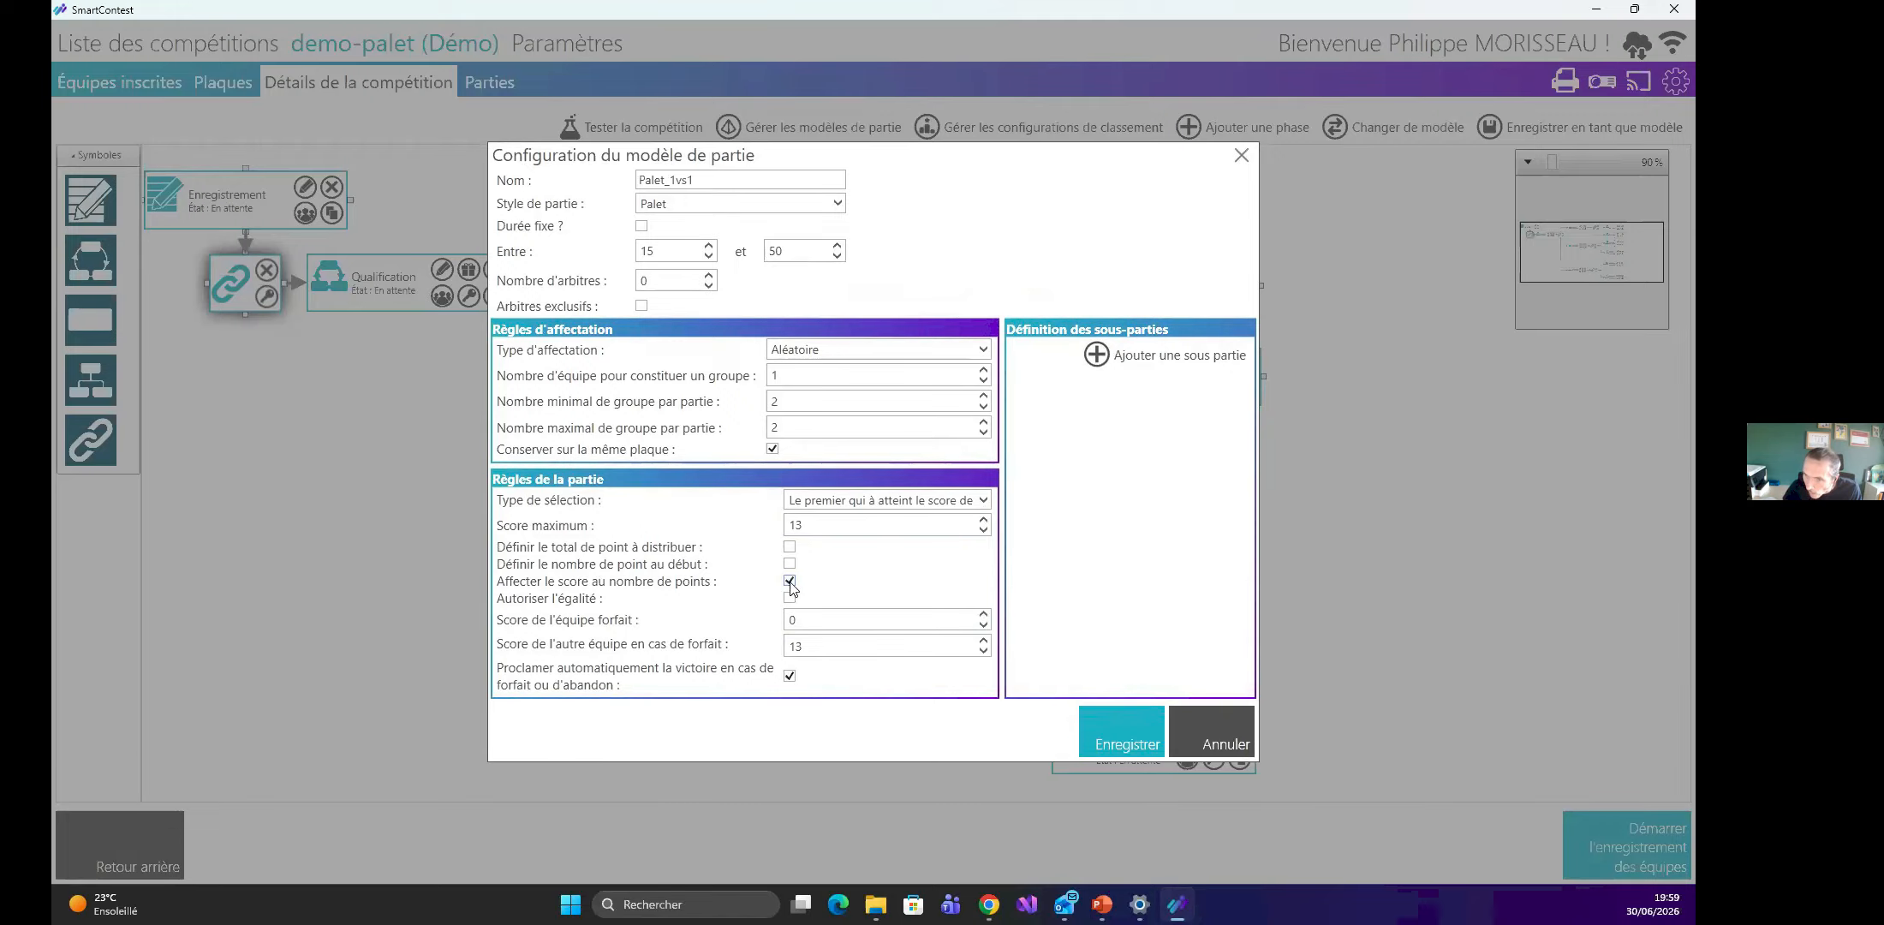
pyautogui.click(789, 581)
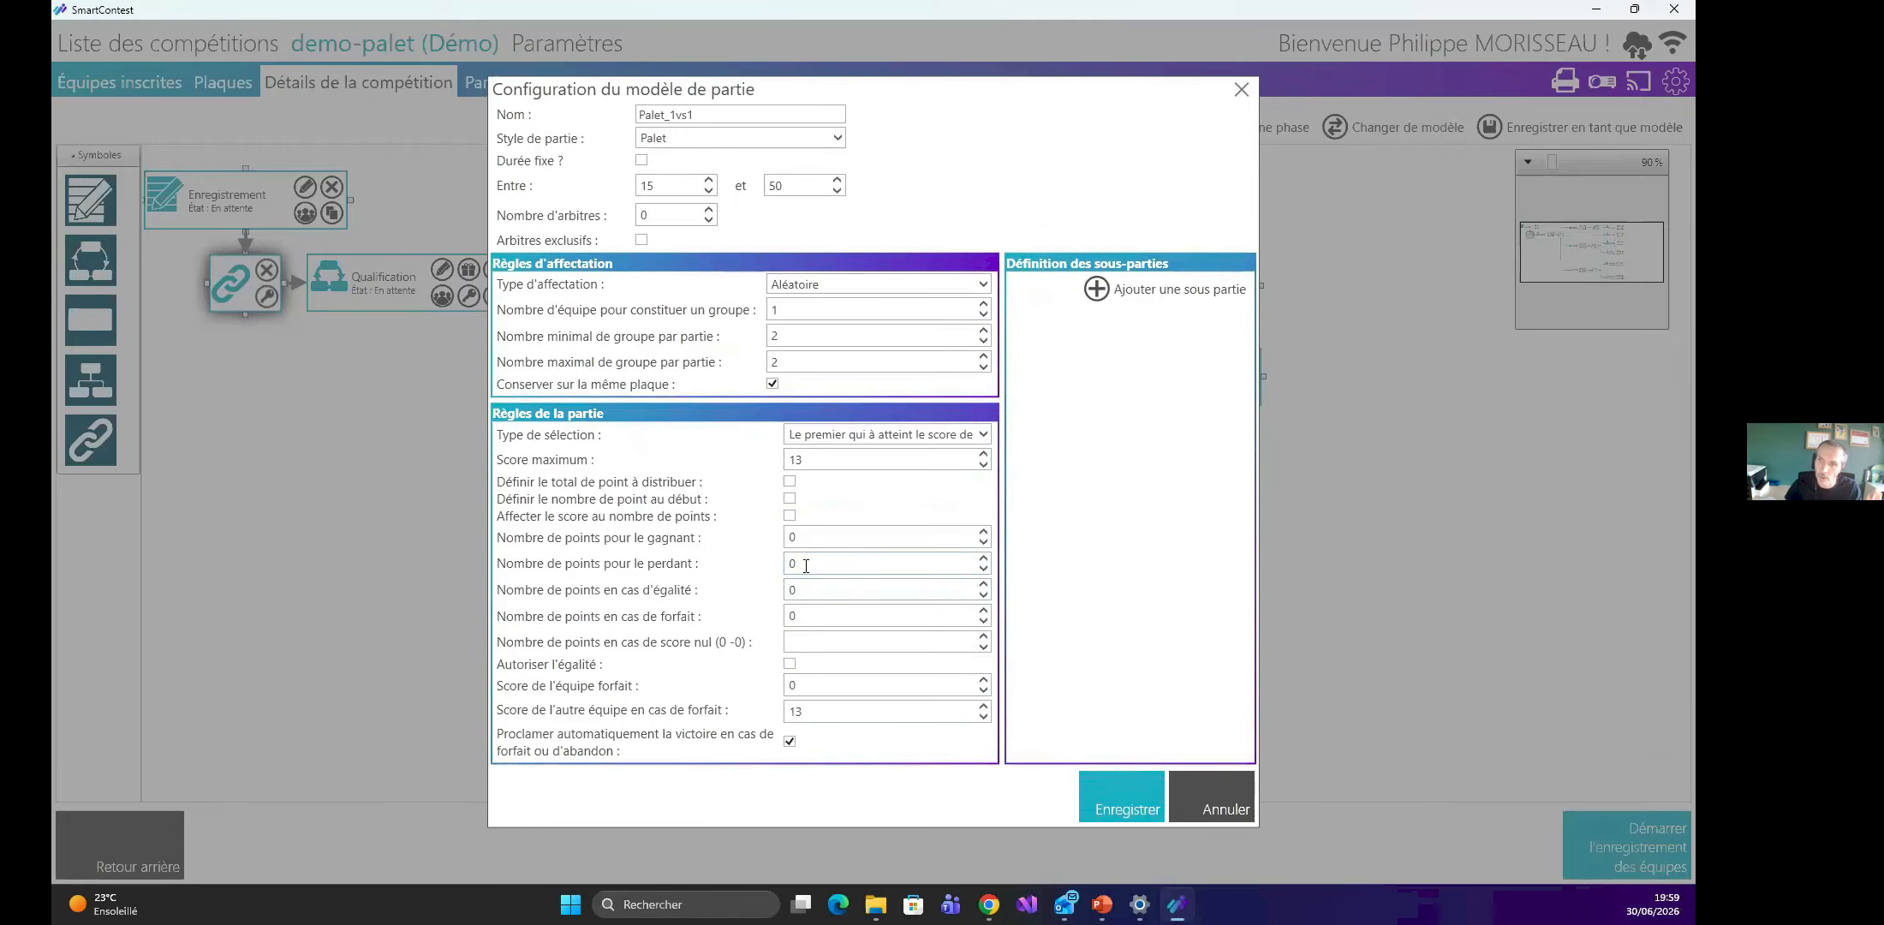
pyautogui.click(790, 517)
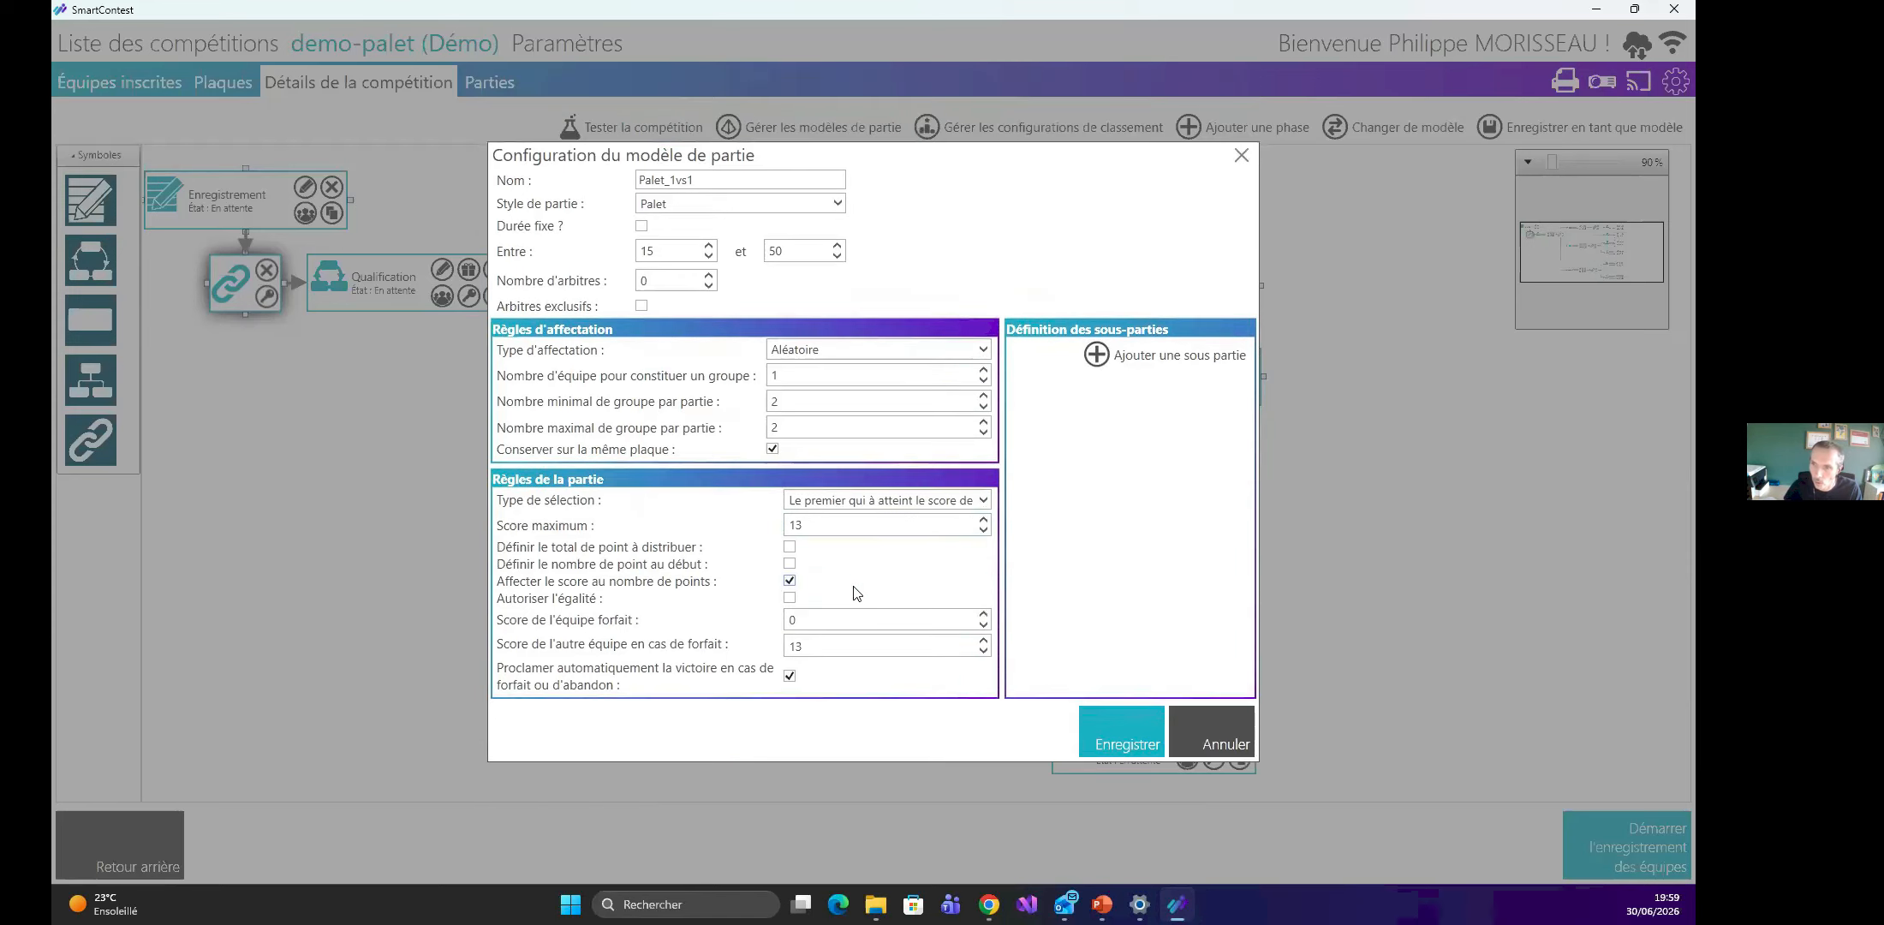
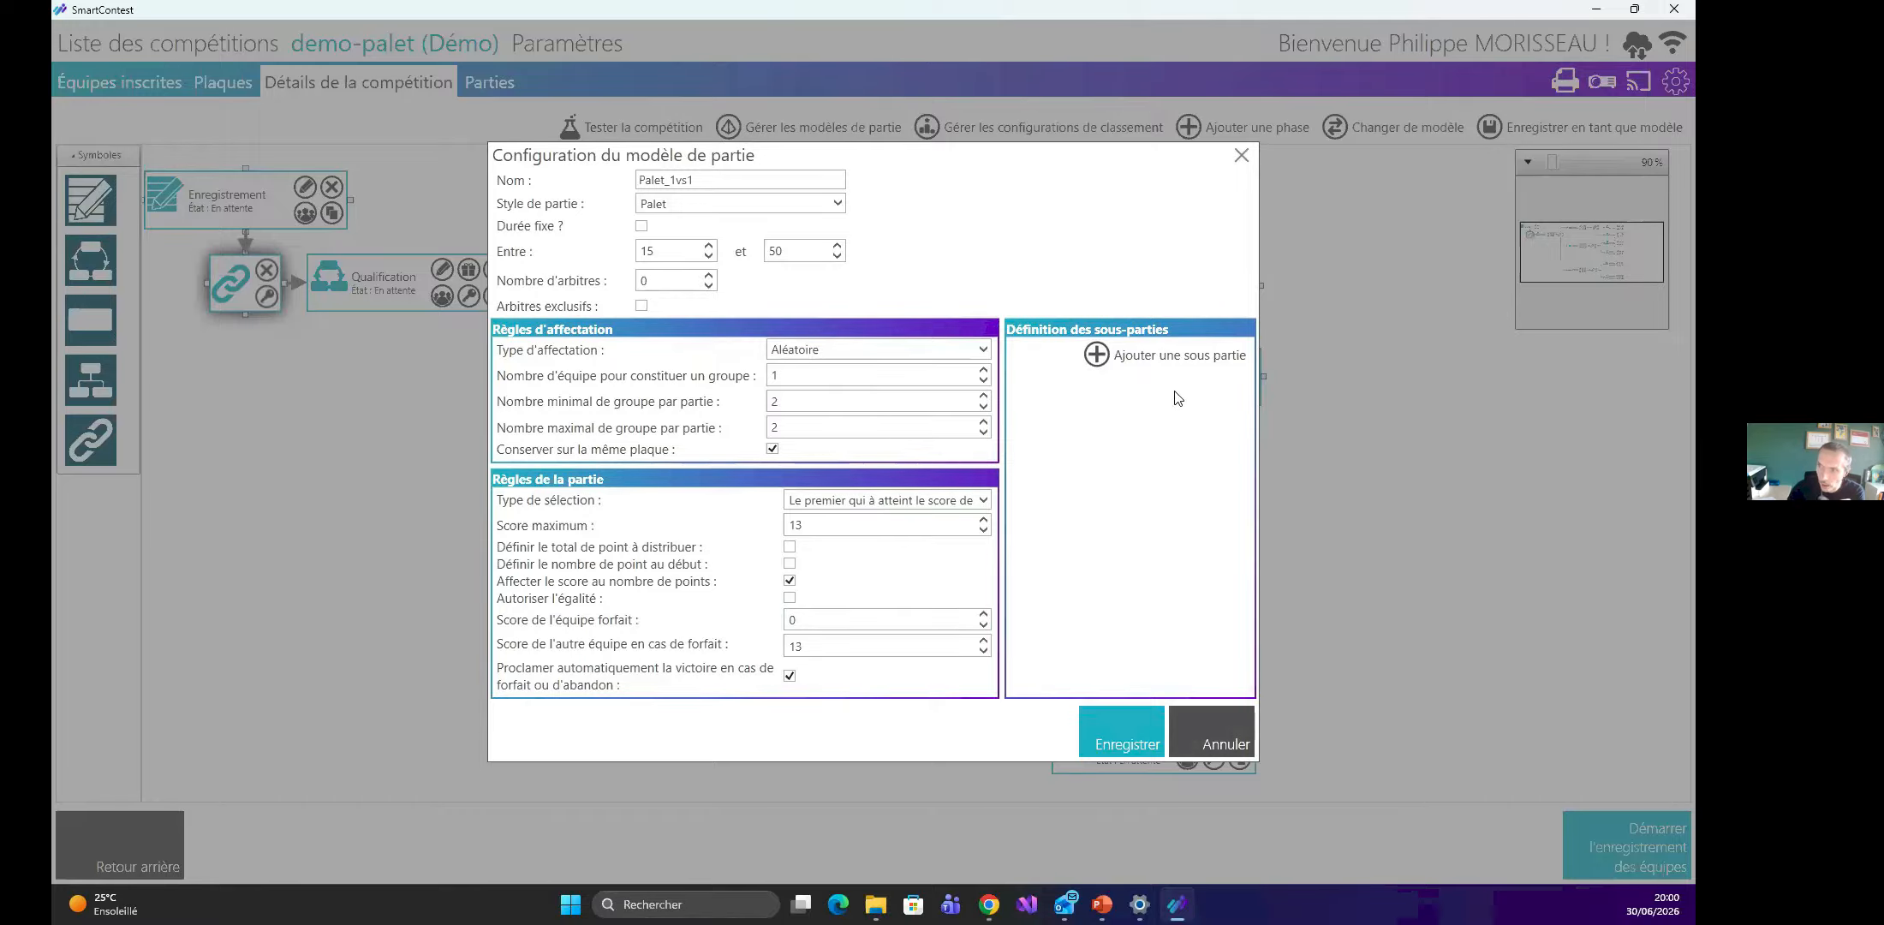
pyautogui.click(1242, 747)
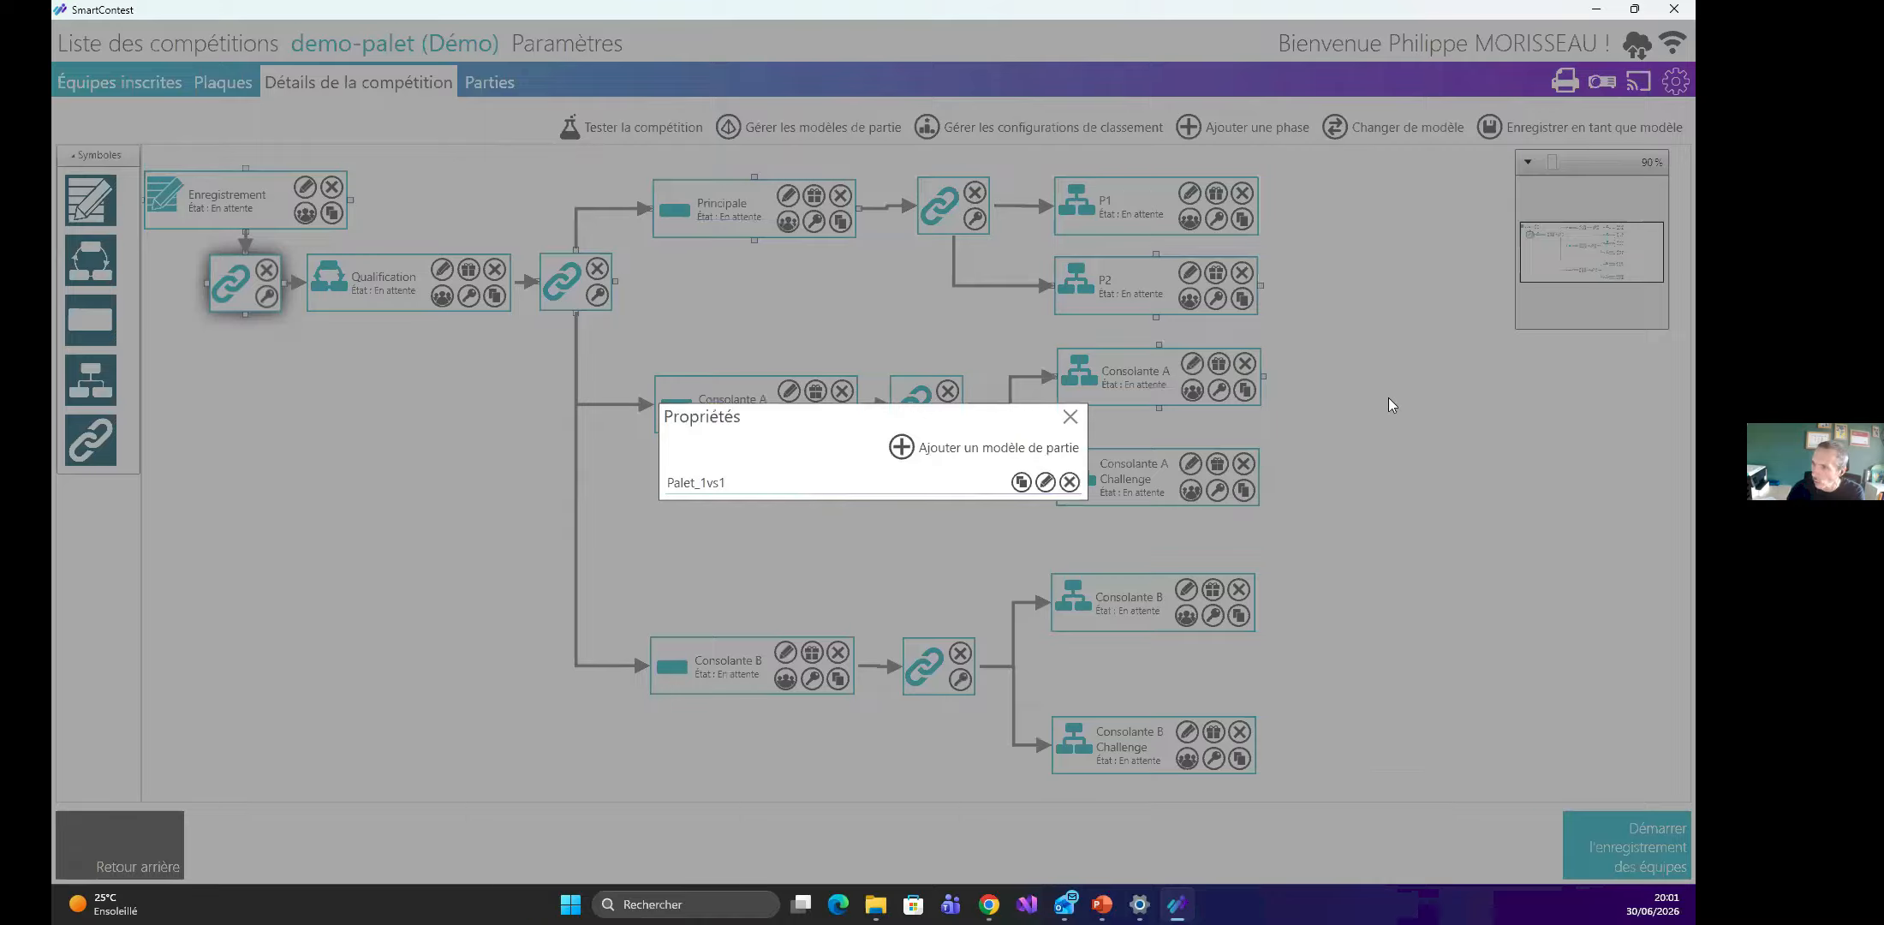
pyautogui.click(1062, 428)
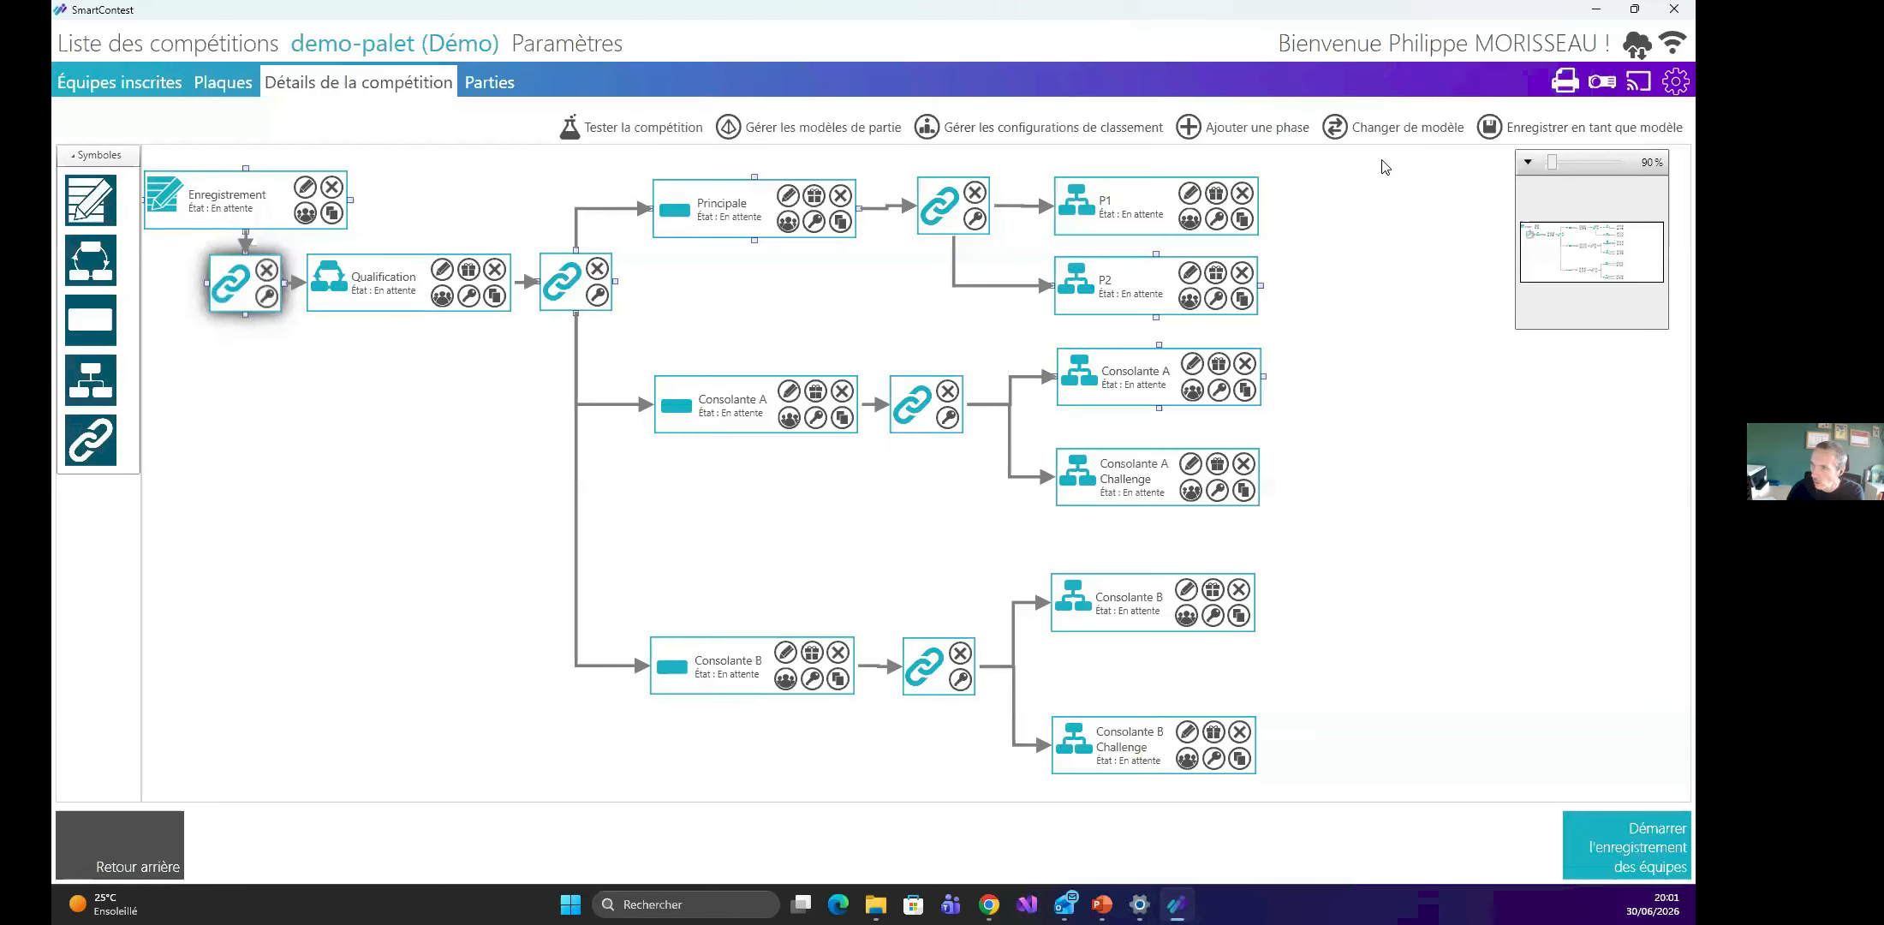
# Change the competition model to Tournoi Tennis de Table - 16 équipes.
pyautogui.click(1371, 126)
pyautogui.scroll(-15, 716, 512)
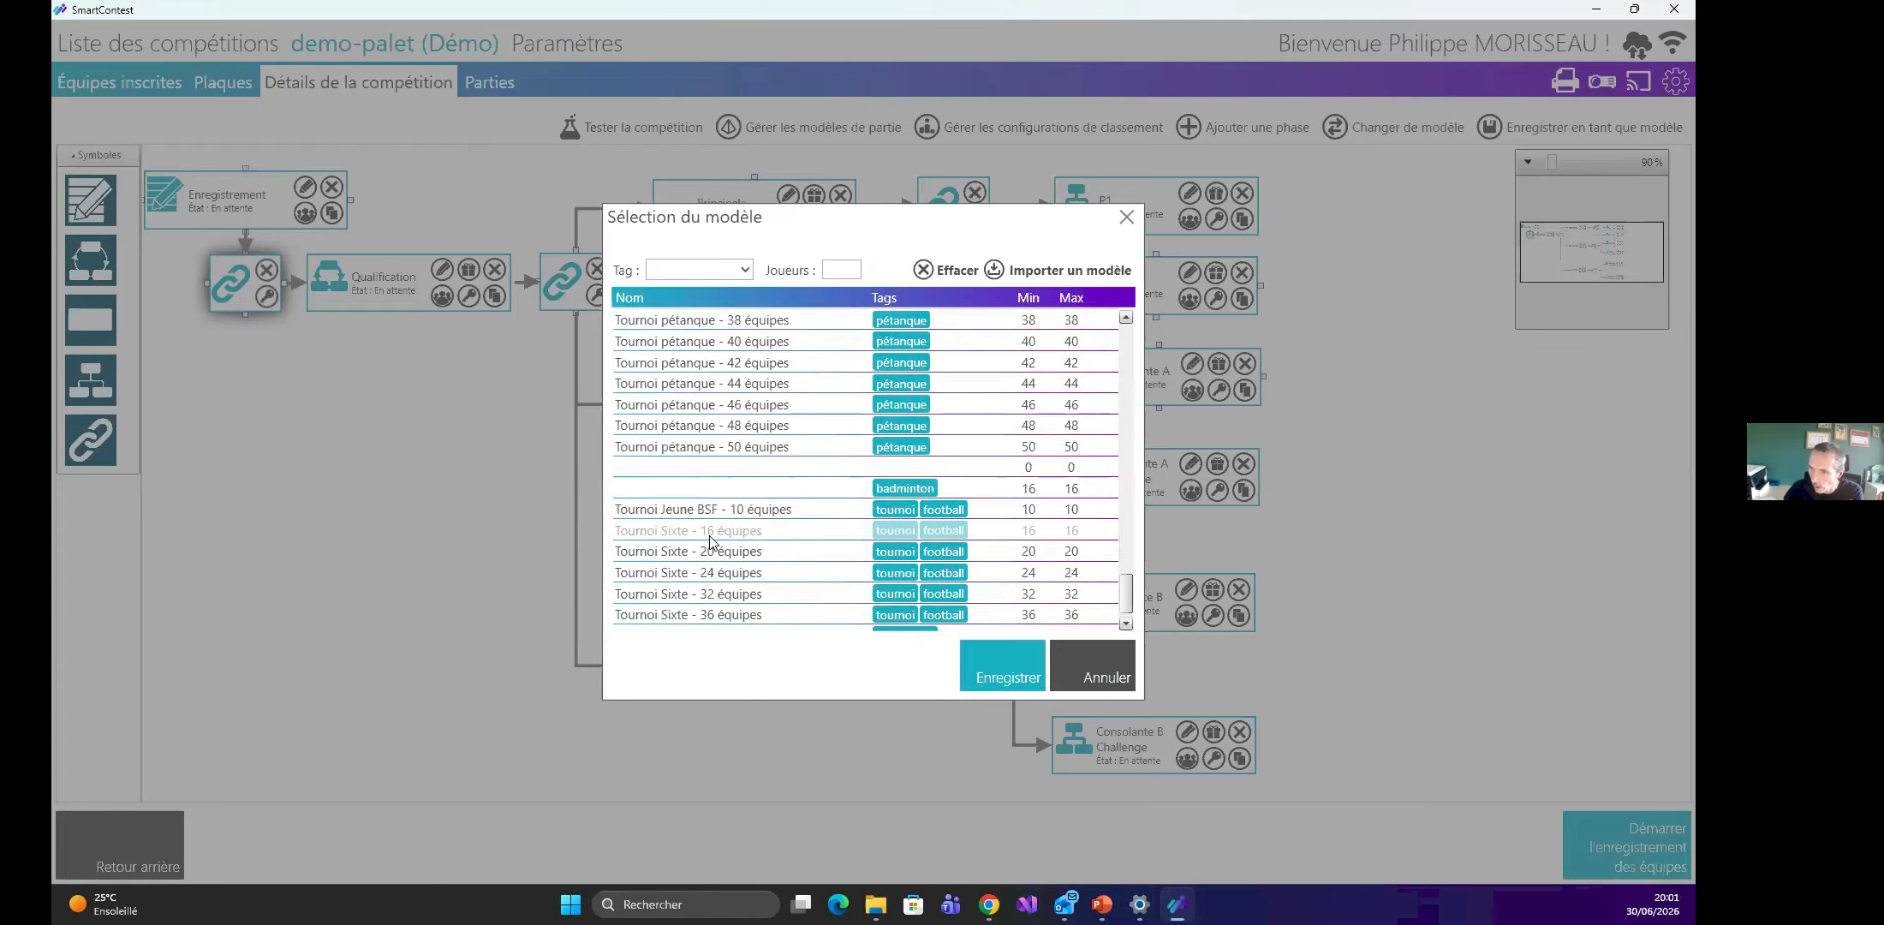
pyautogui.scroll(-1, 711, 542)
pyautogui.click(747, 617)
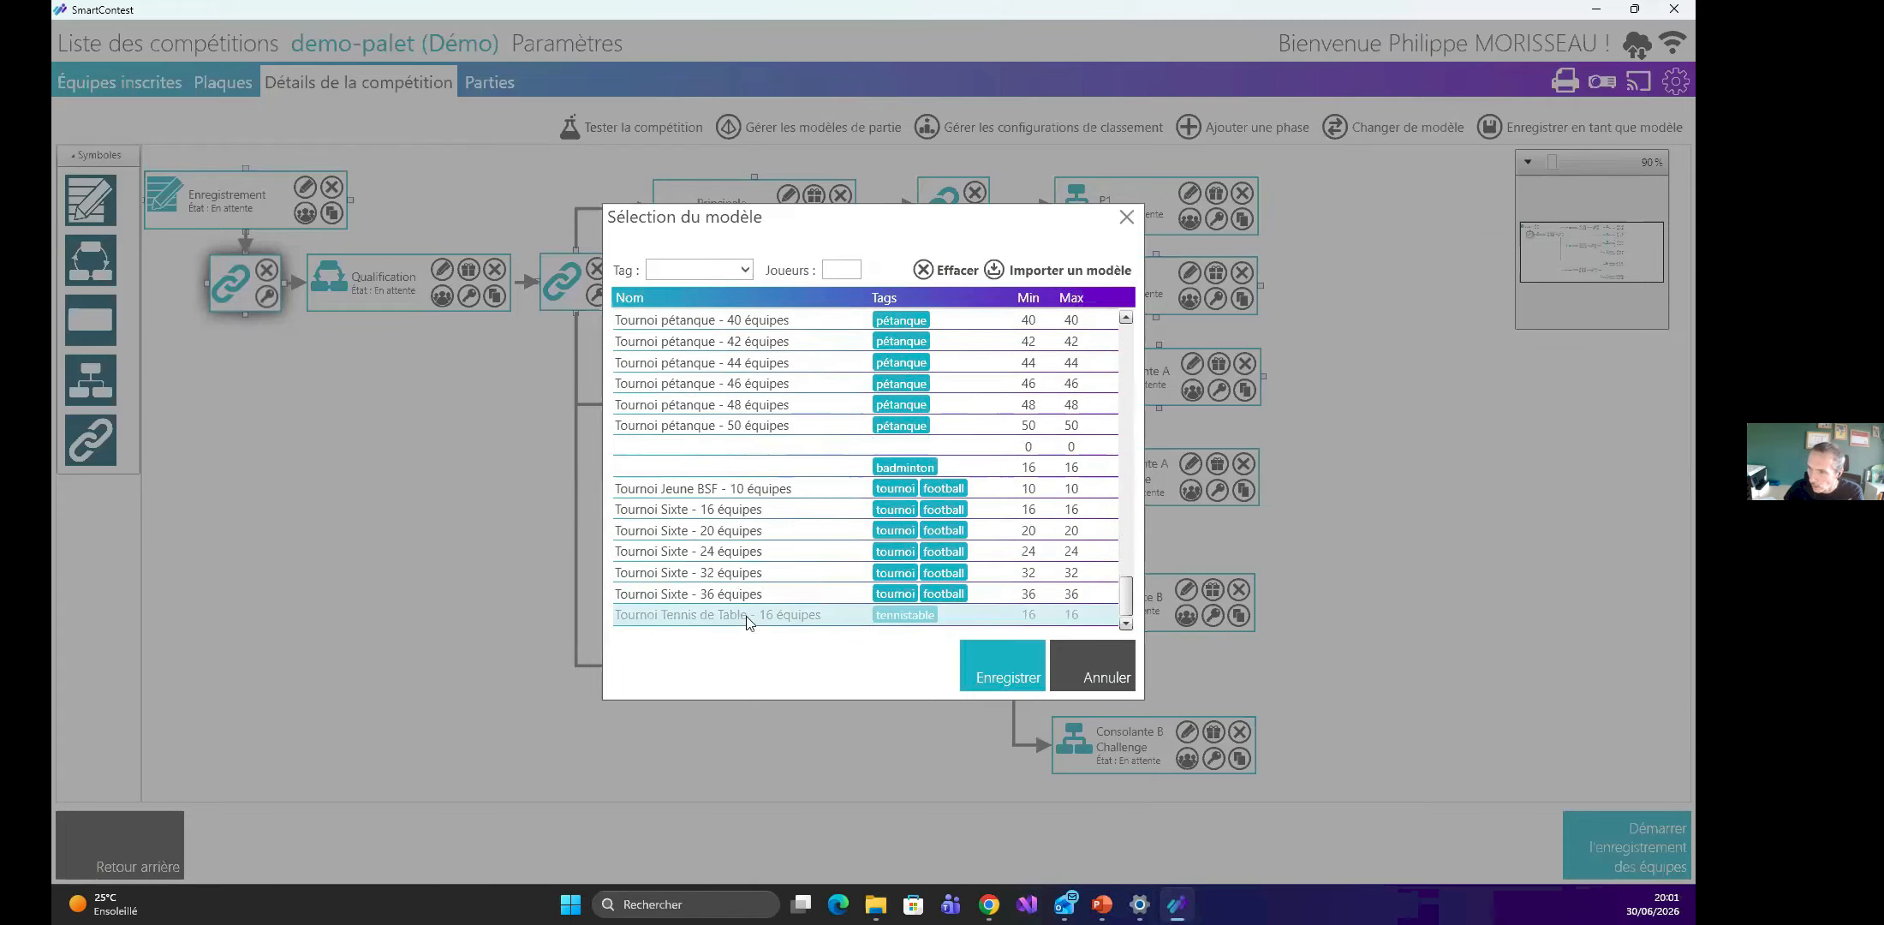
pyautogui.click(1003, 678)
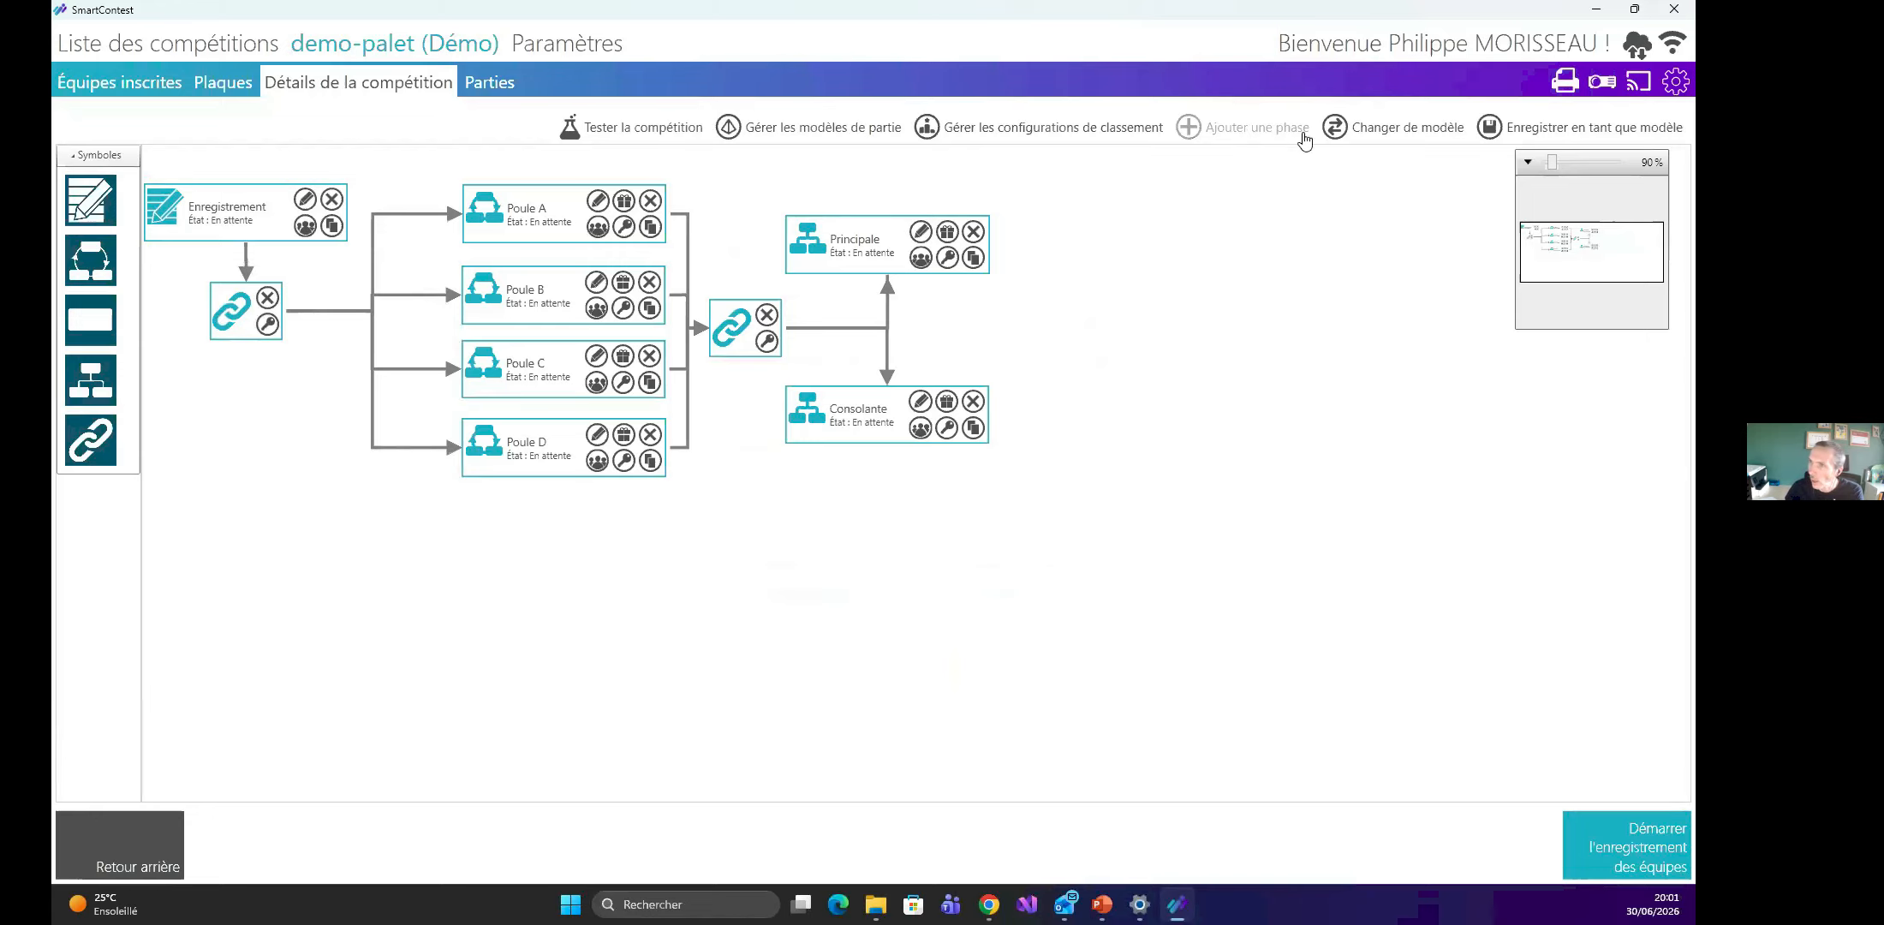
# Examine the TennisTable_3sets_gagnant match model's rules and its set sub-matches, and close the configuration without saving.
pyautogui.click(771, 127)
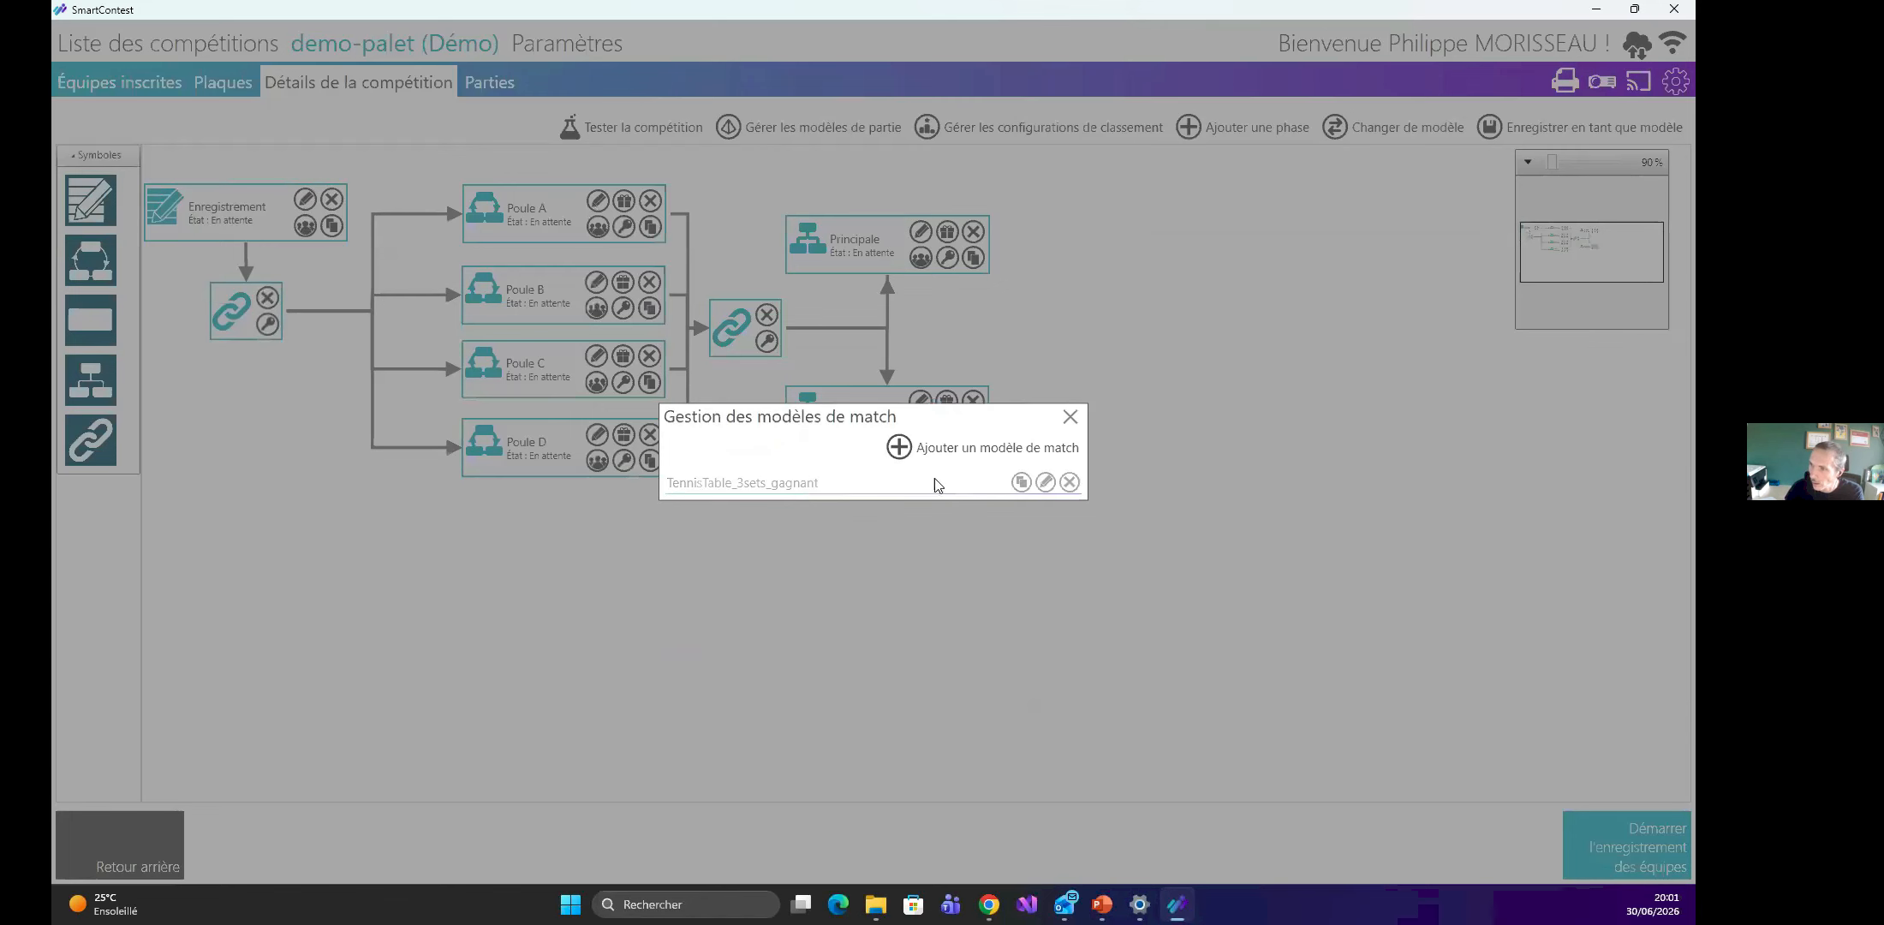
pyautogui.click(1044, 483)
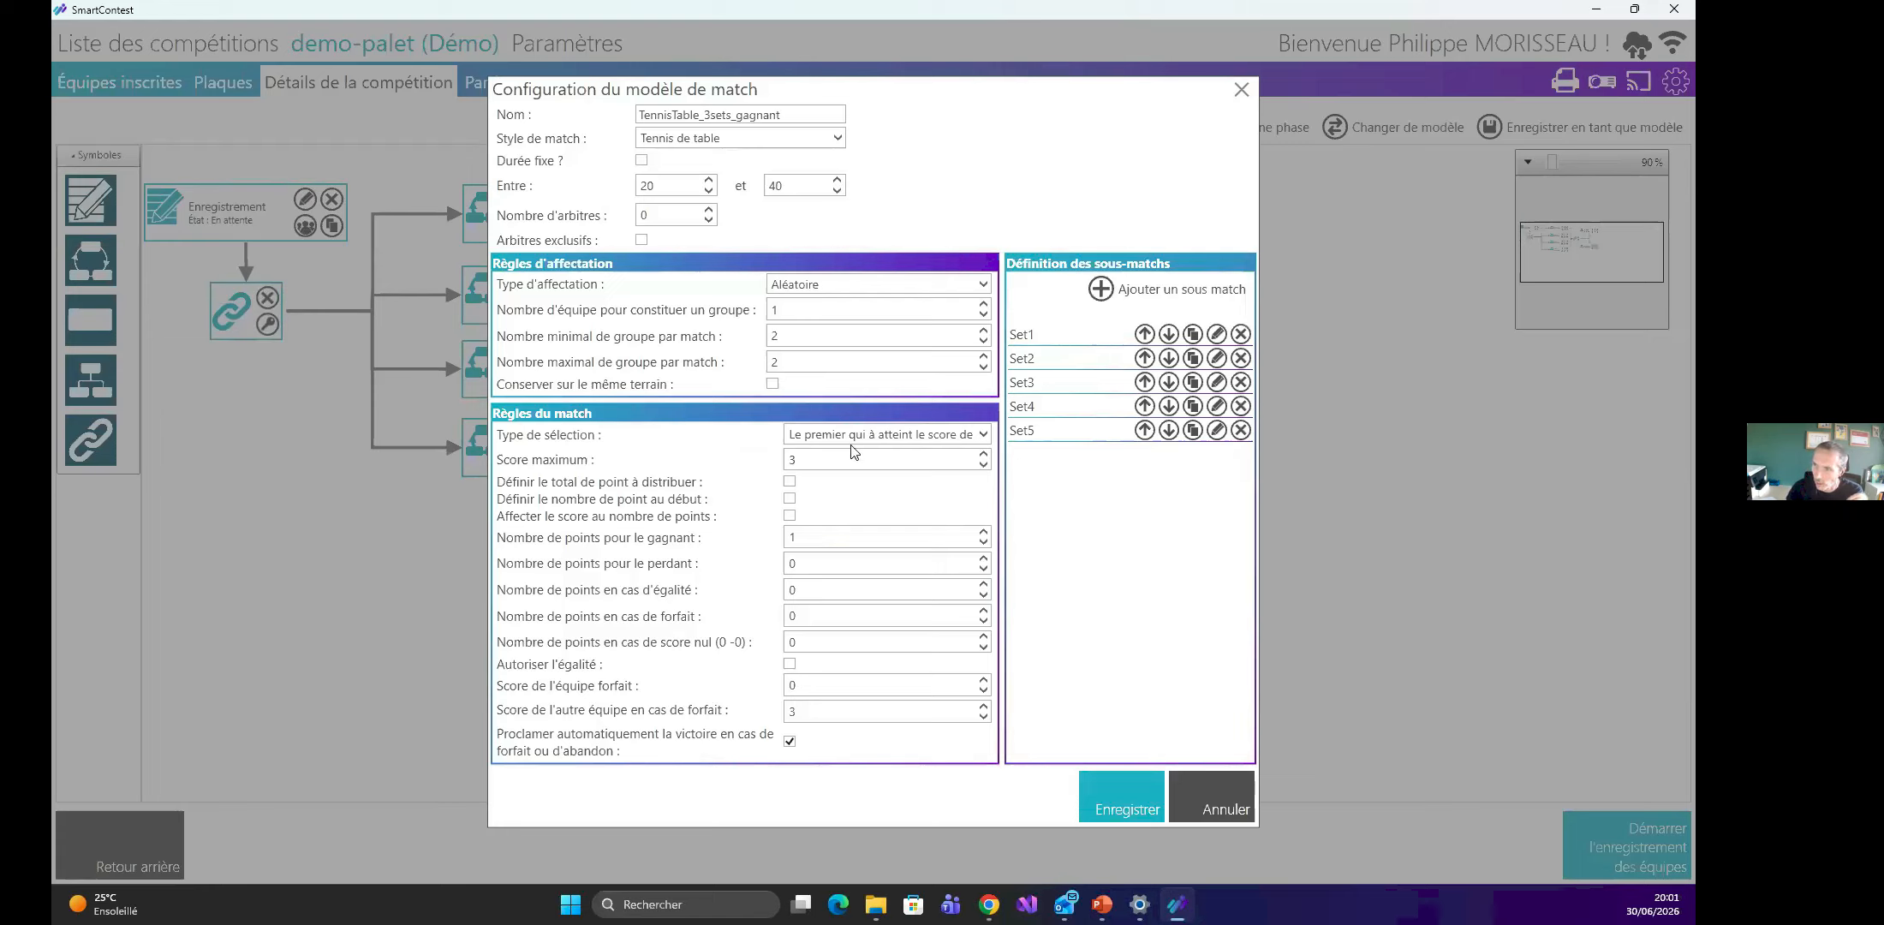
pyautogui.click(1038, 334)
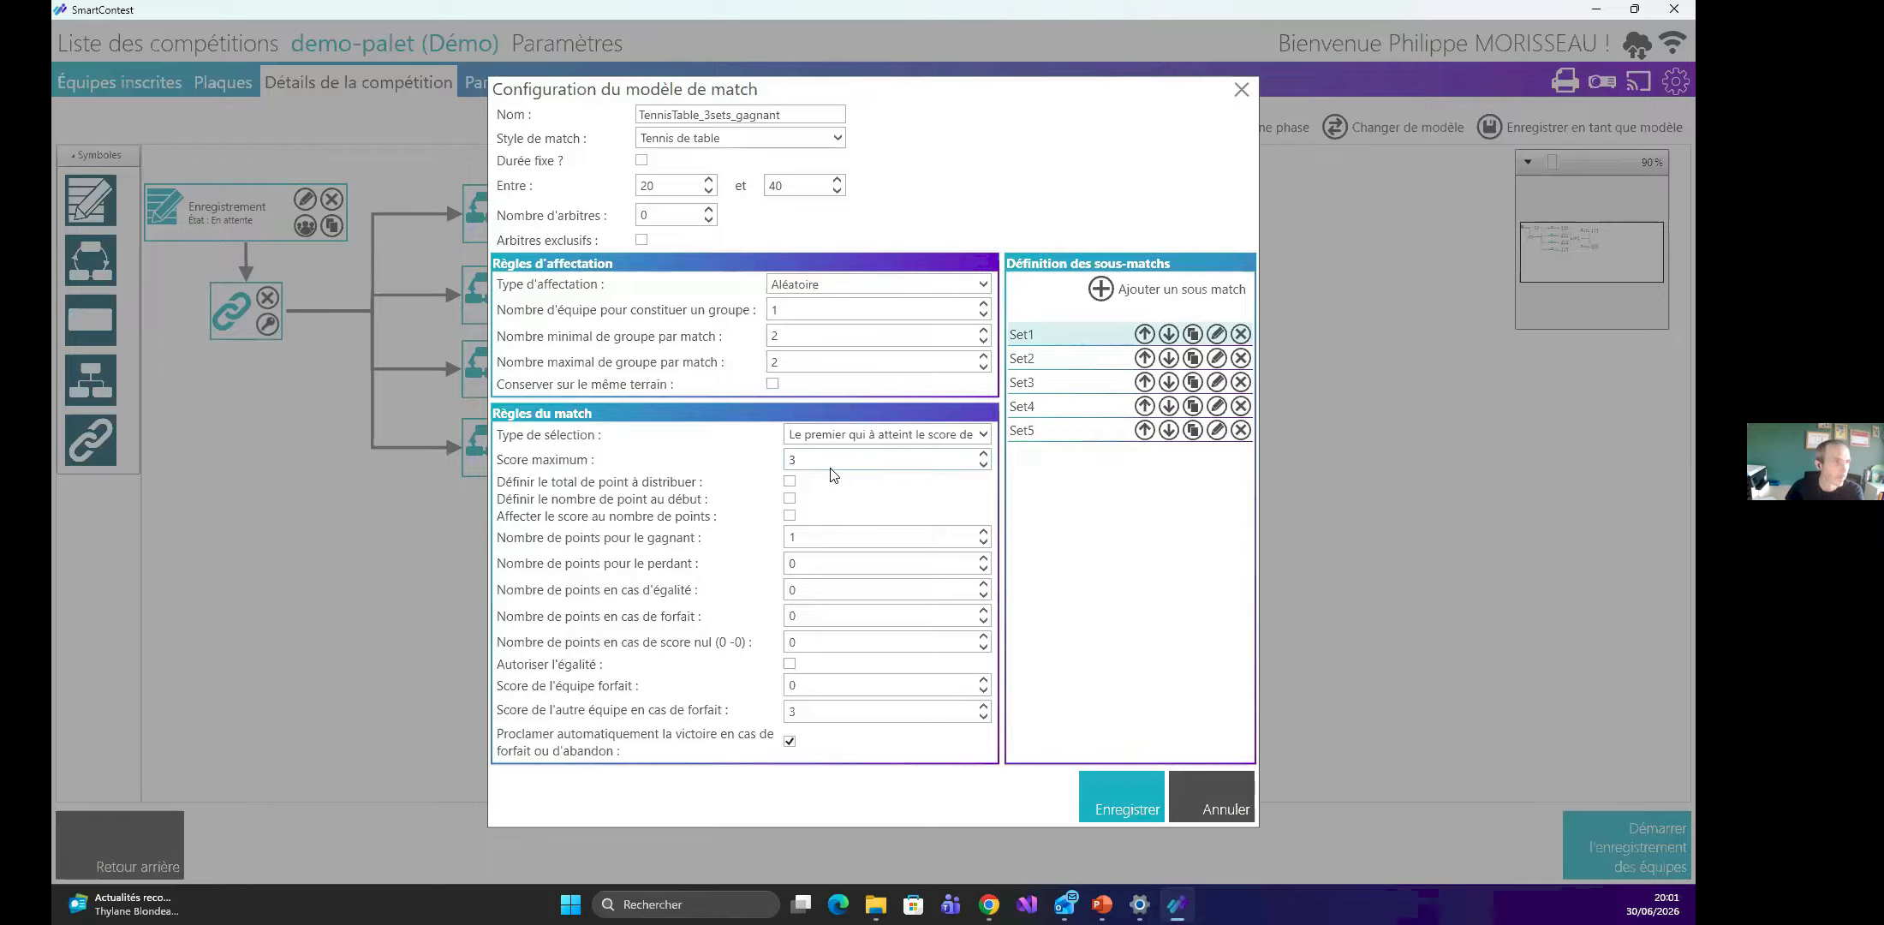
pyautogui.click(1242, 89)
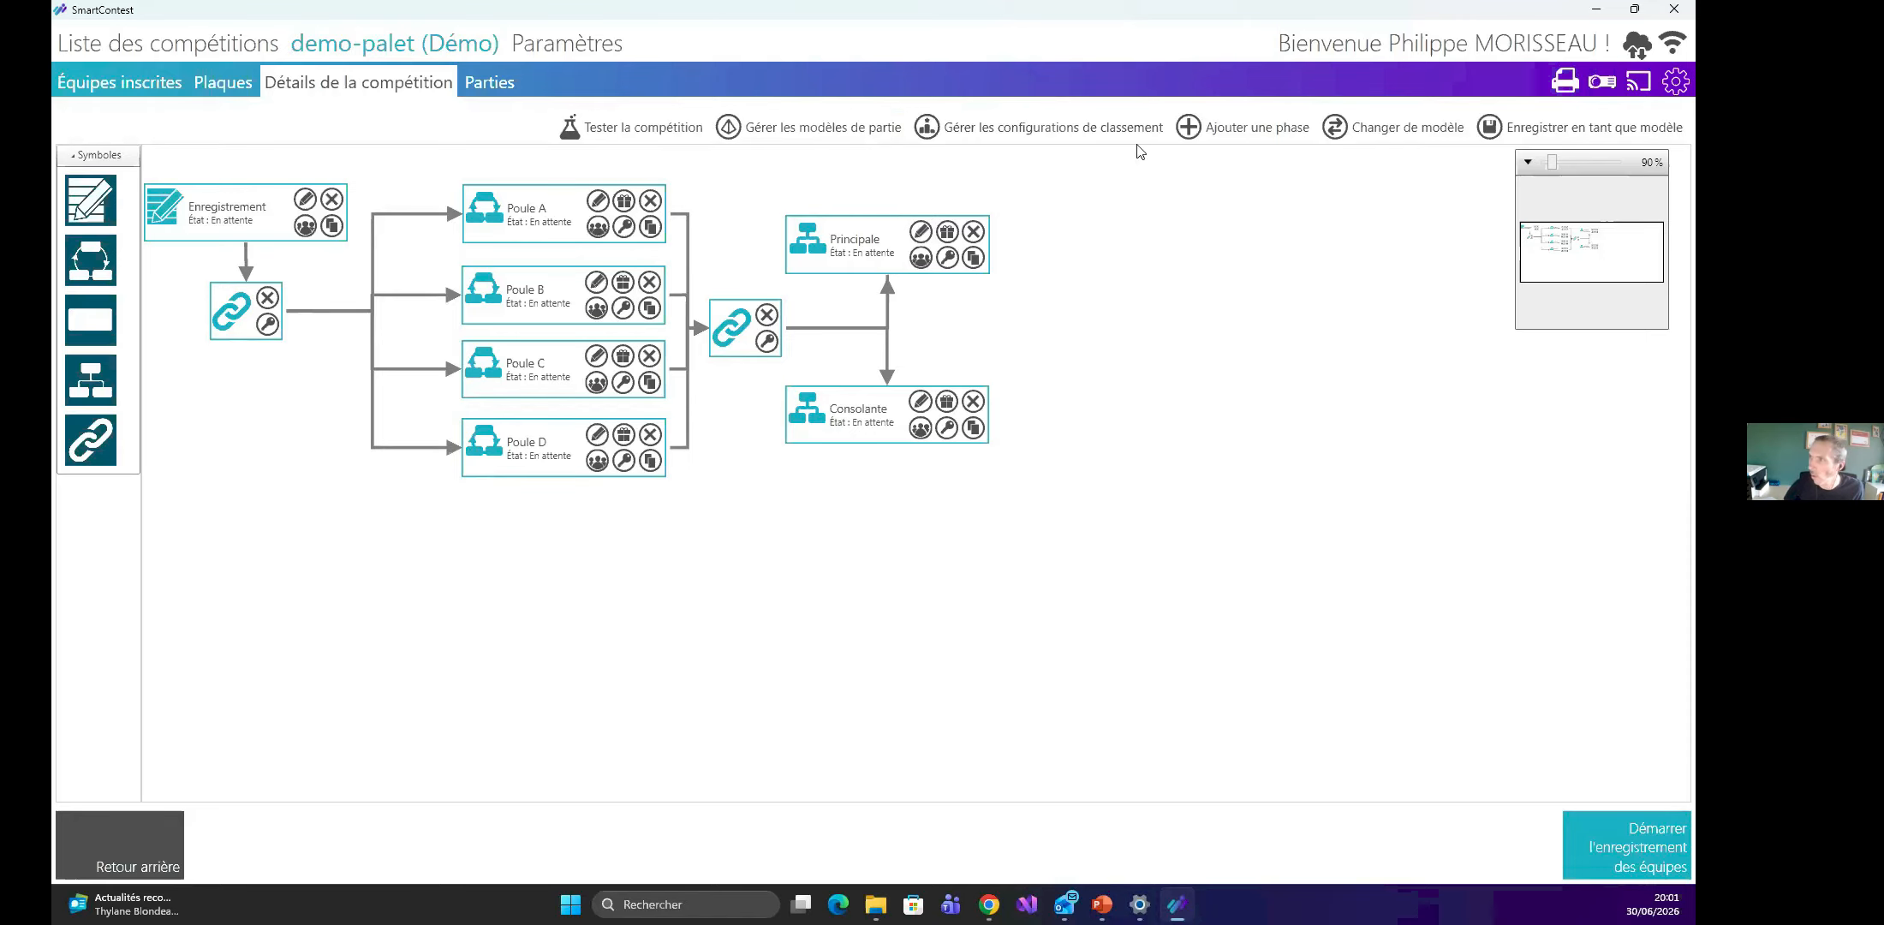
# Change the competition model to Palet 6 Finales - 96 équipes.
pyautogui.click(1392, 131)
pyautogui.scroll(-20, 704, 564)
pyautogui.scroll(-2, 704, 531)
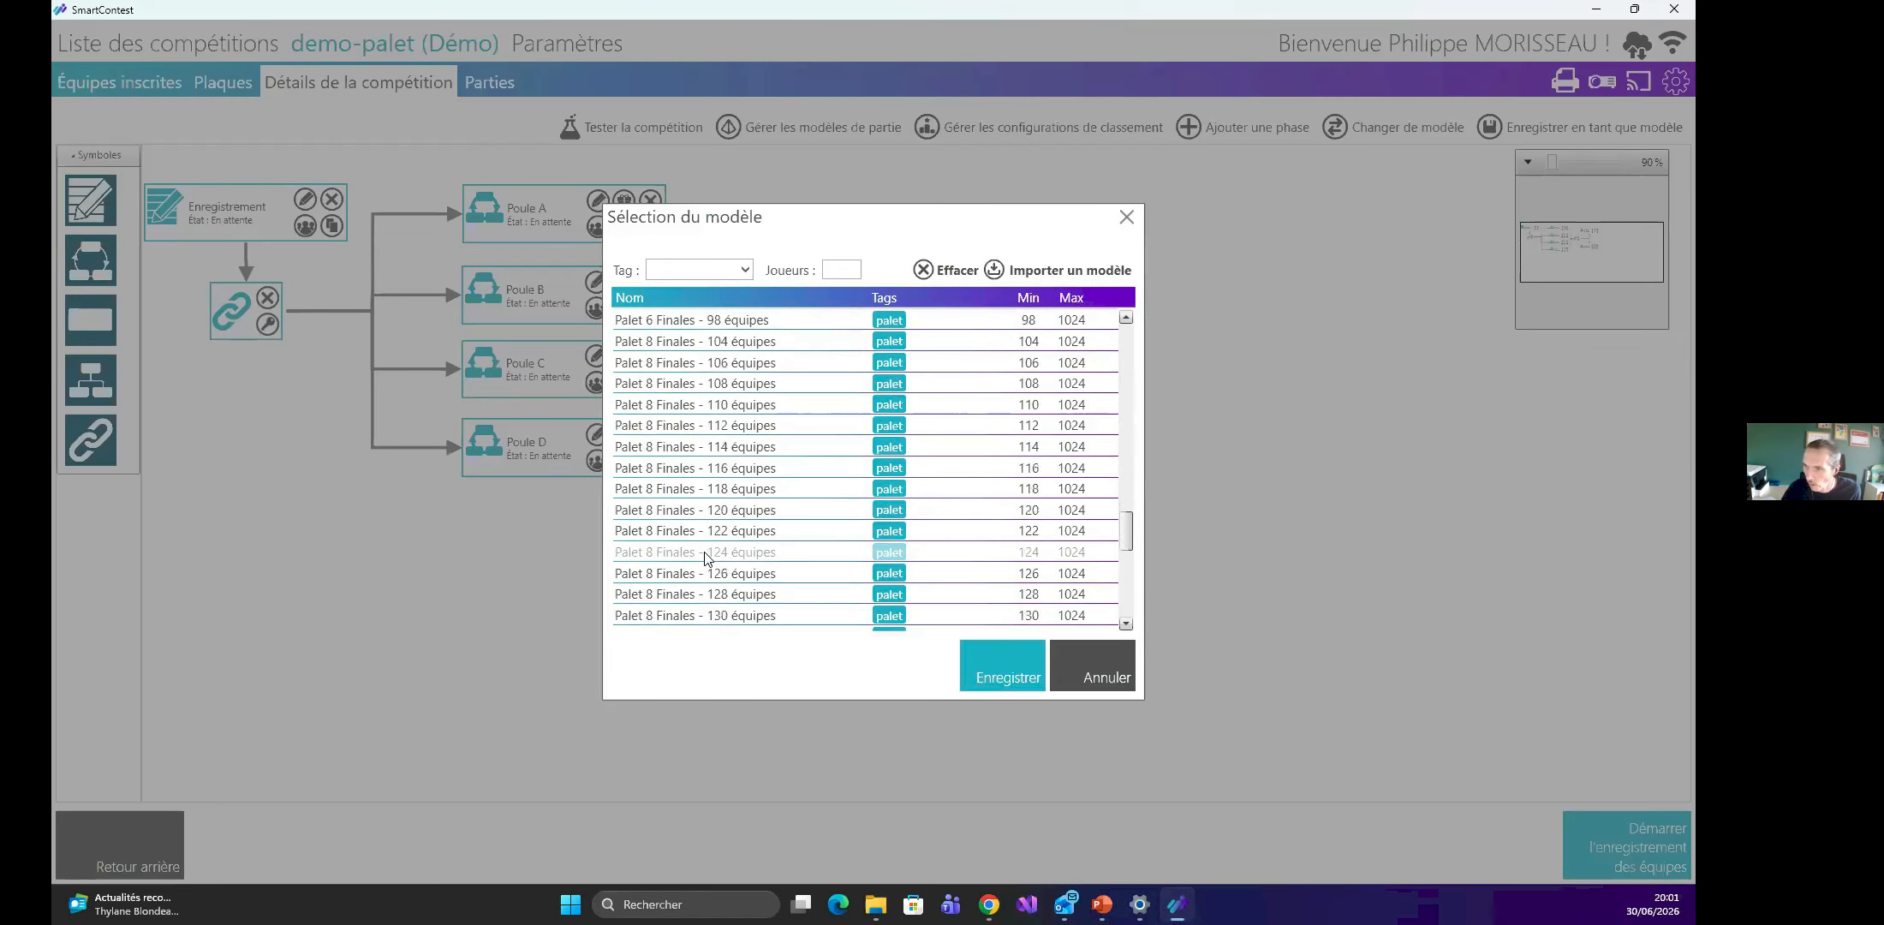
pyautogui.click(707, 424)
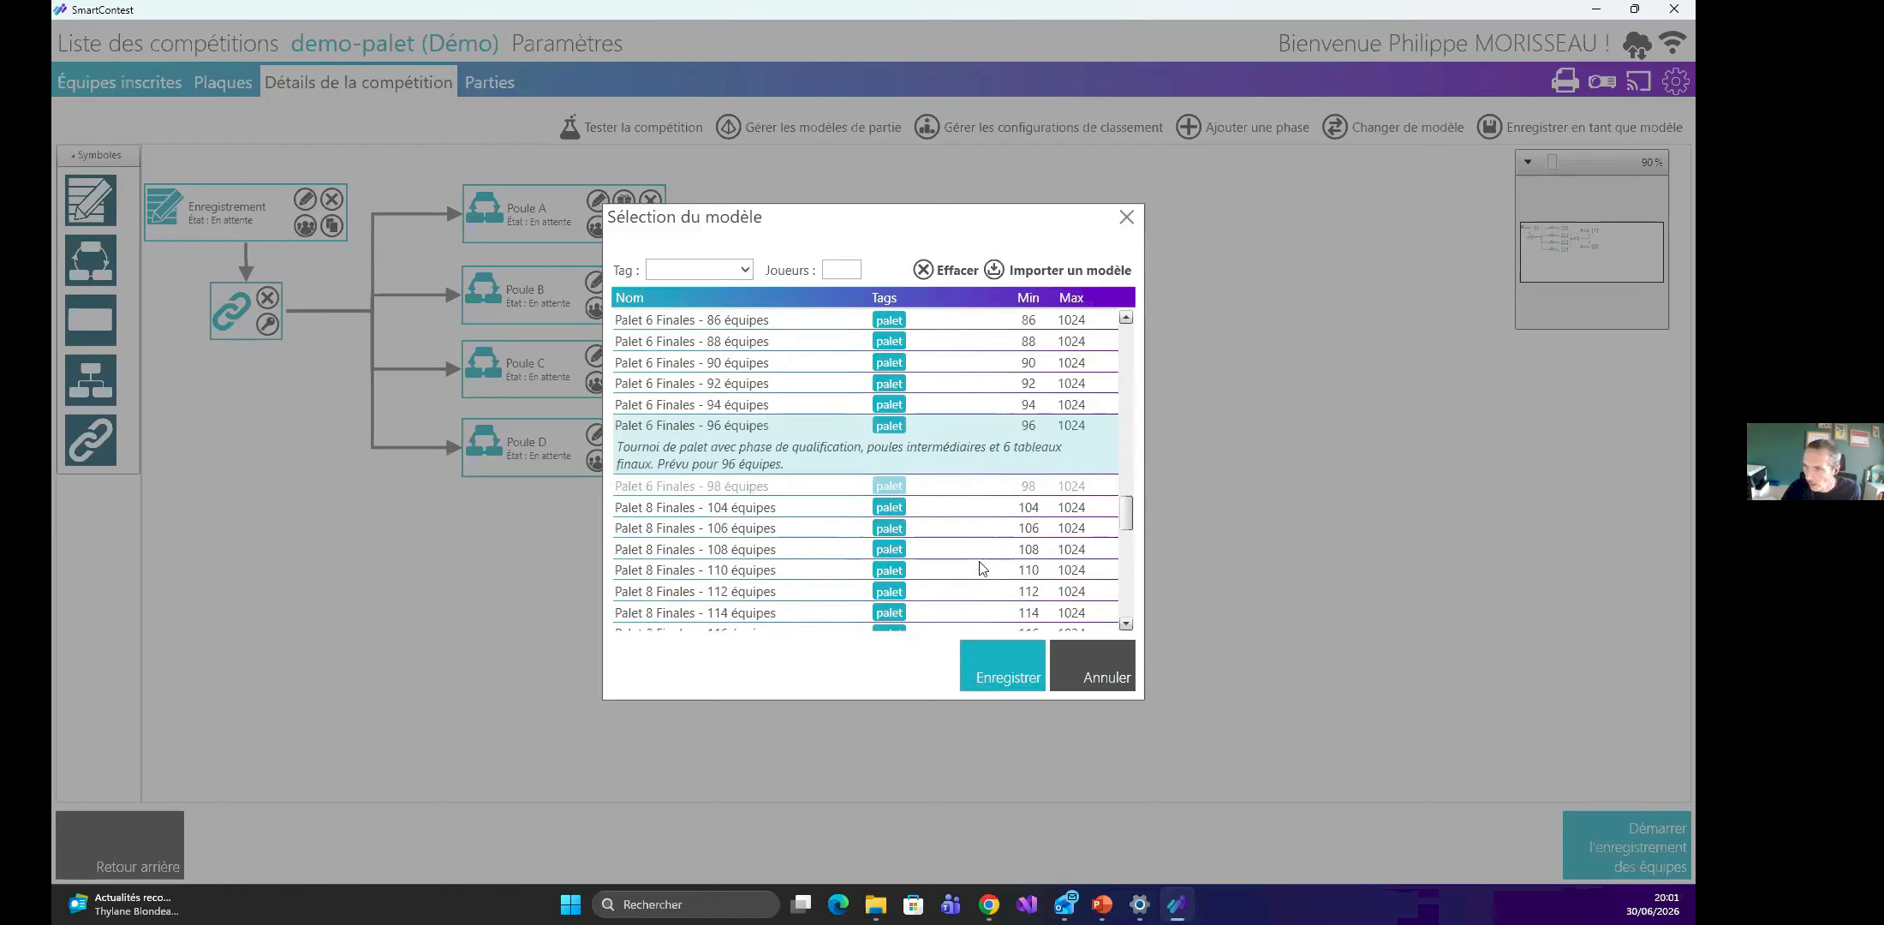
pyautogui.click(1019, 674)
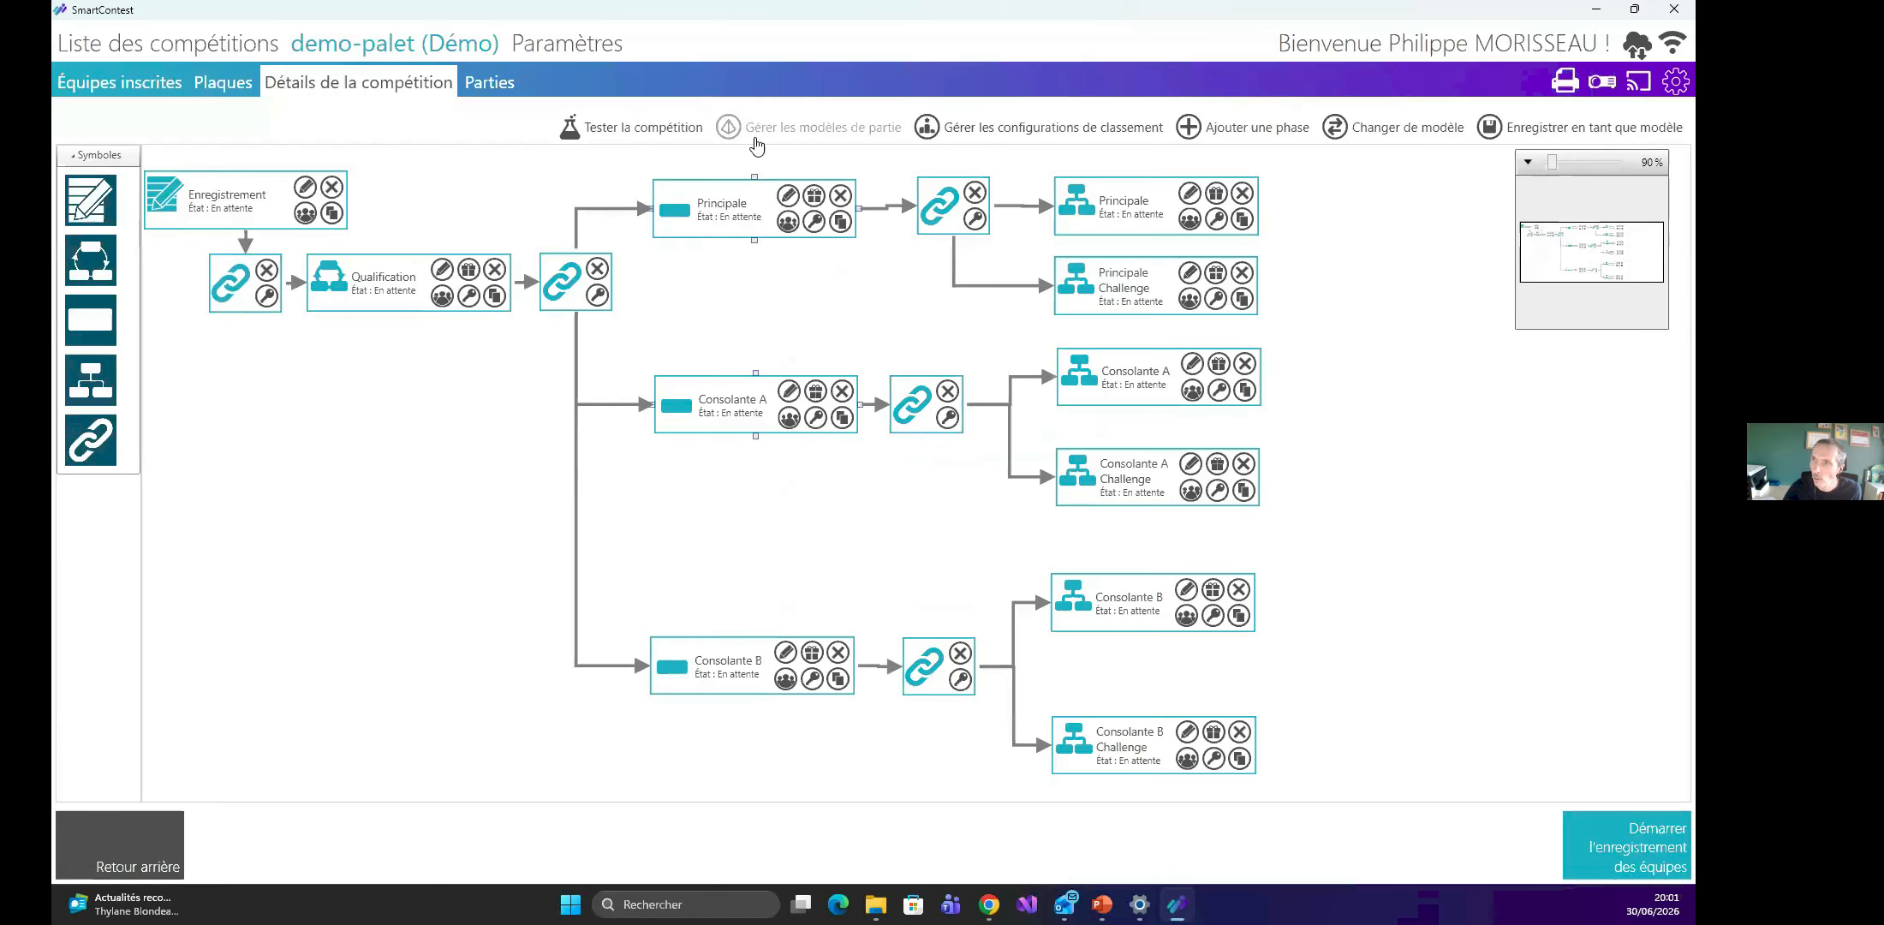
# Review the maximum score rule in the Palet_1vs1 game model, save the model as it is and close the game model management.
pyautogui.click(770, 129)
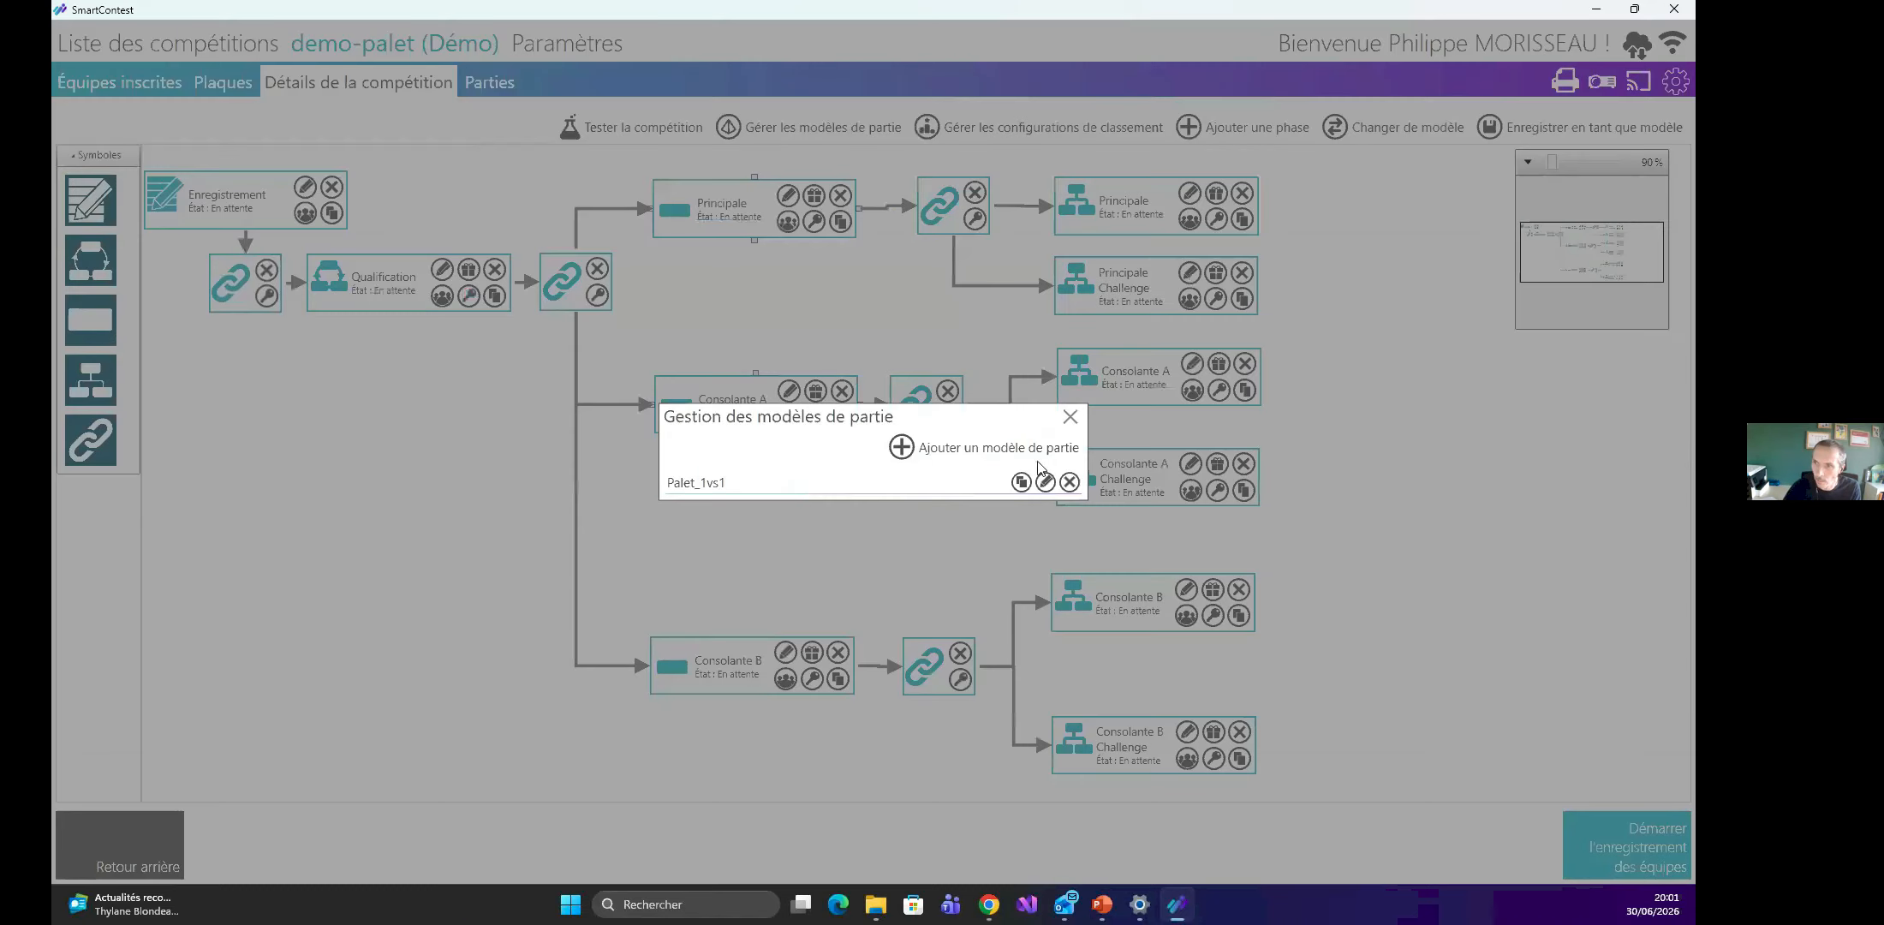
pyautogui.click(1045, 482)
pyautogui.doubleClick(810, 525)
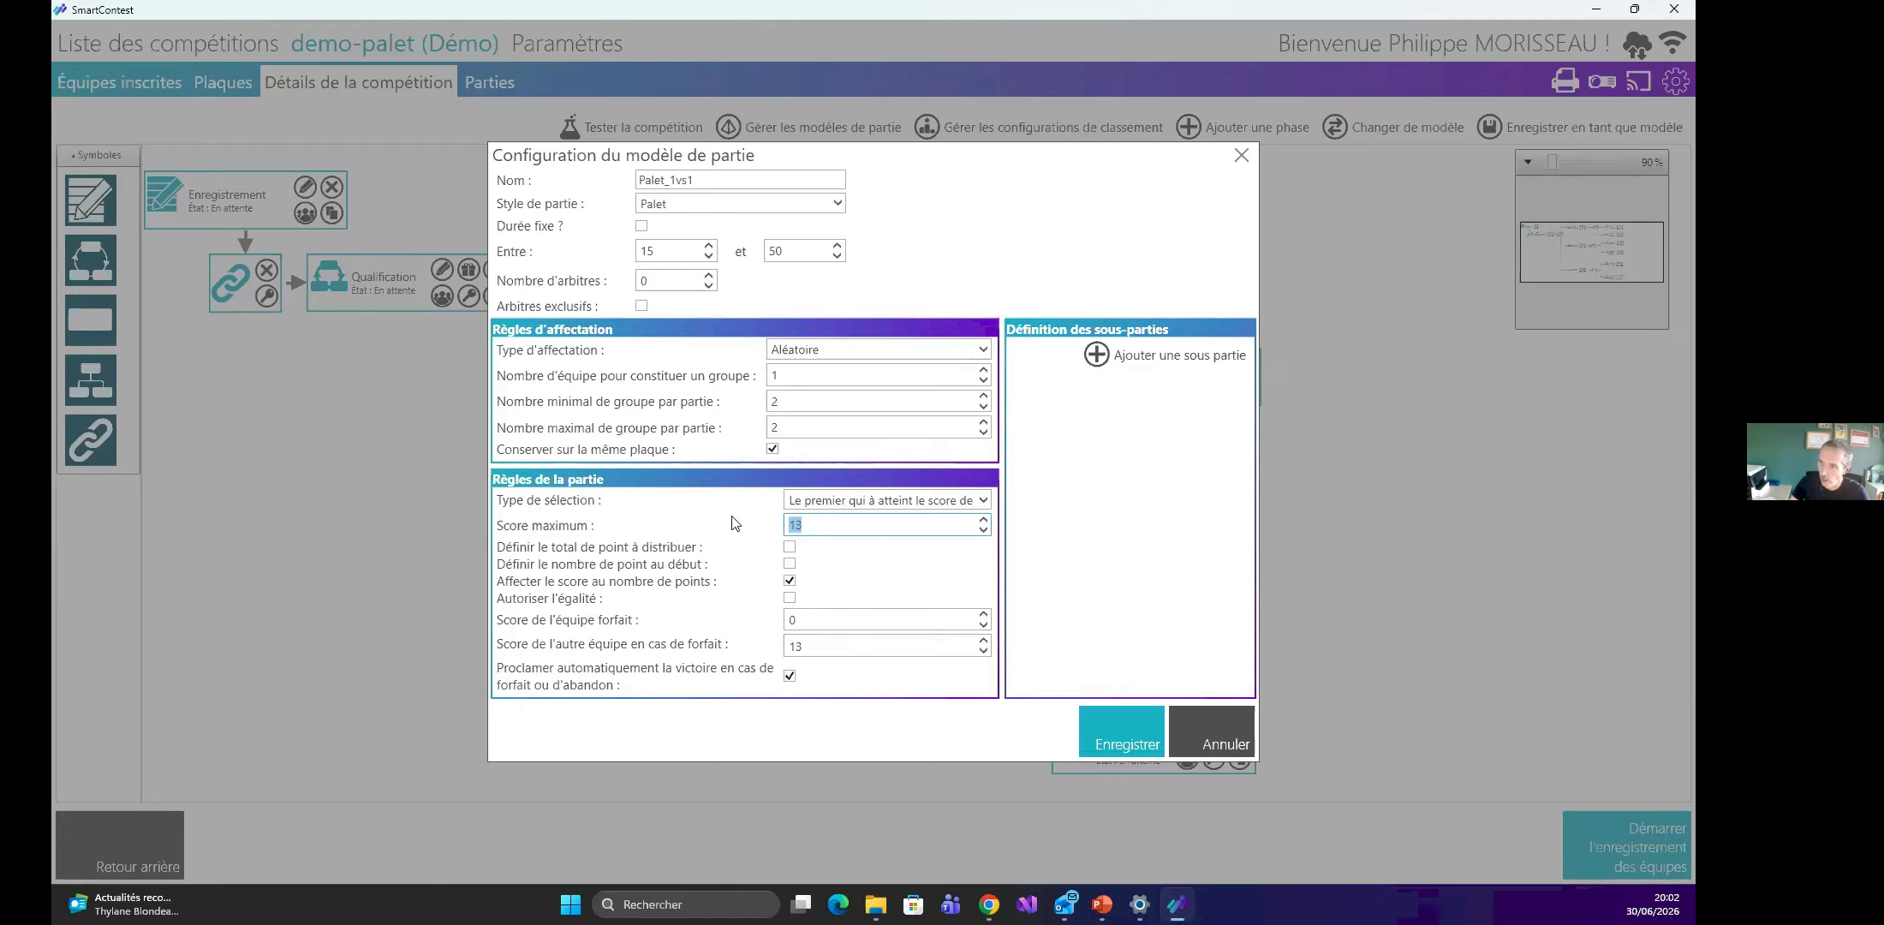
pyautogui.click(1123, 736)
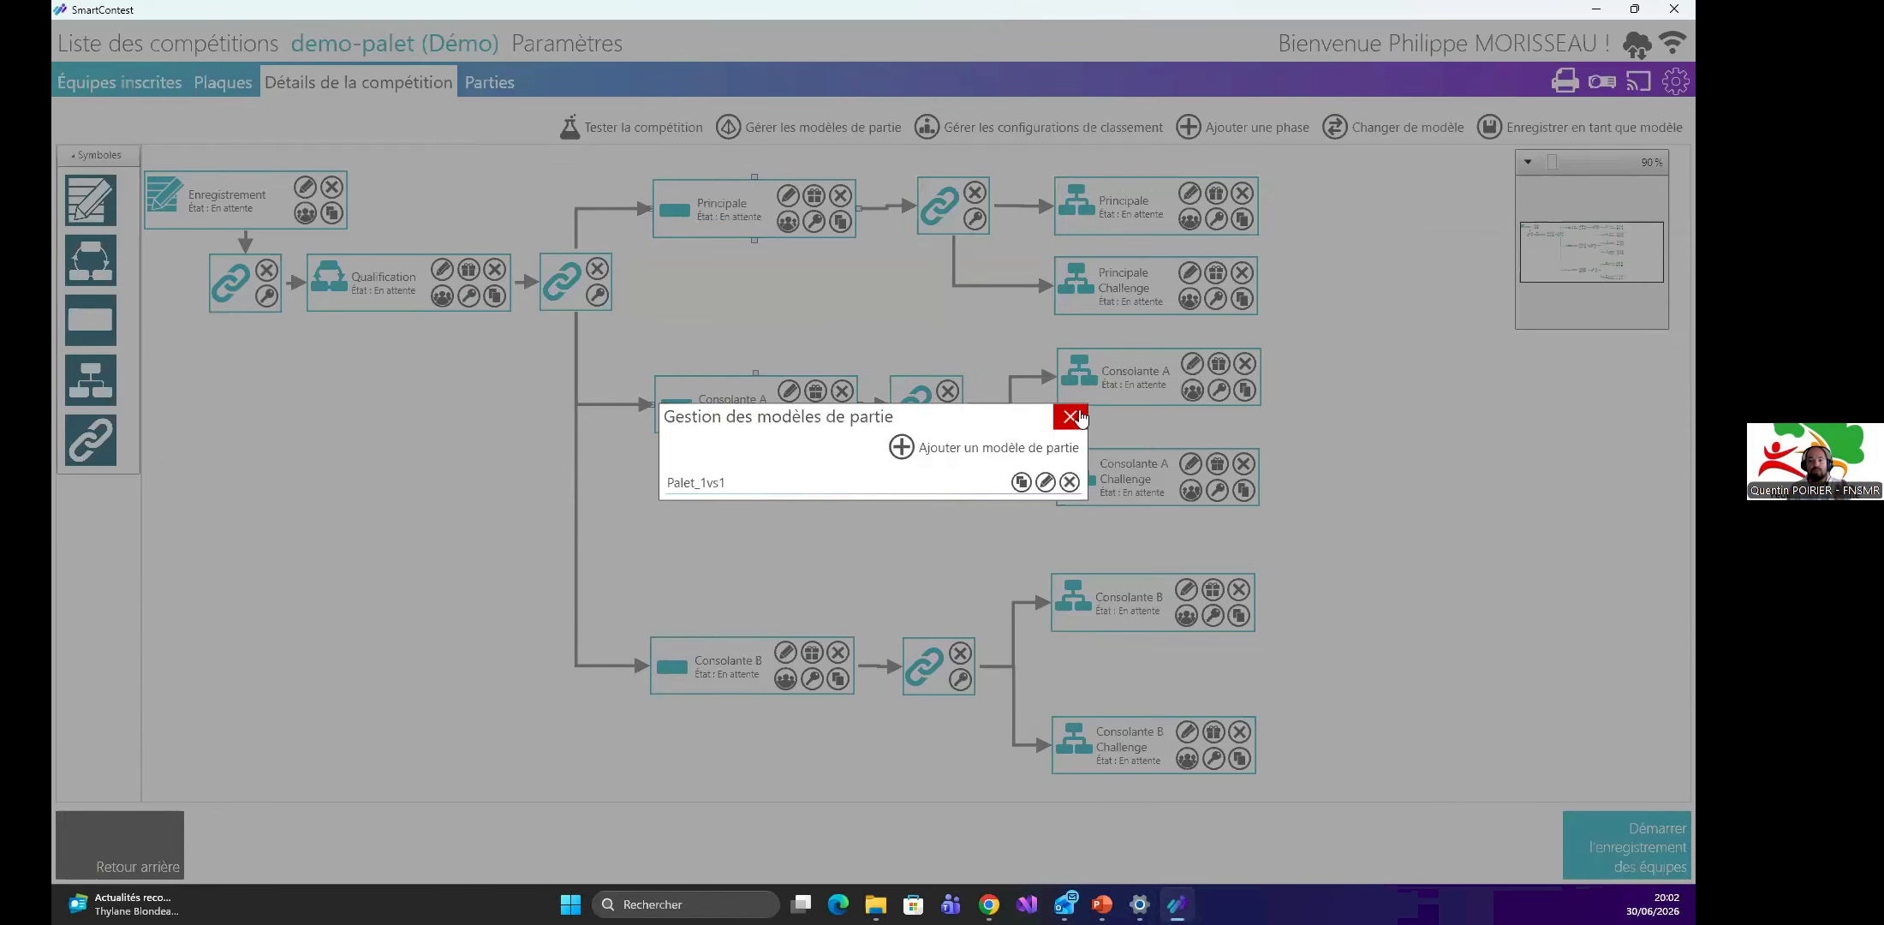
pyautogui.click(1071, 417)
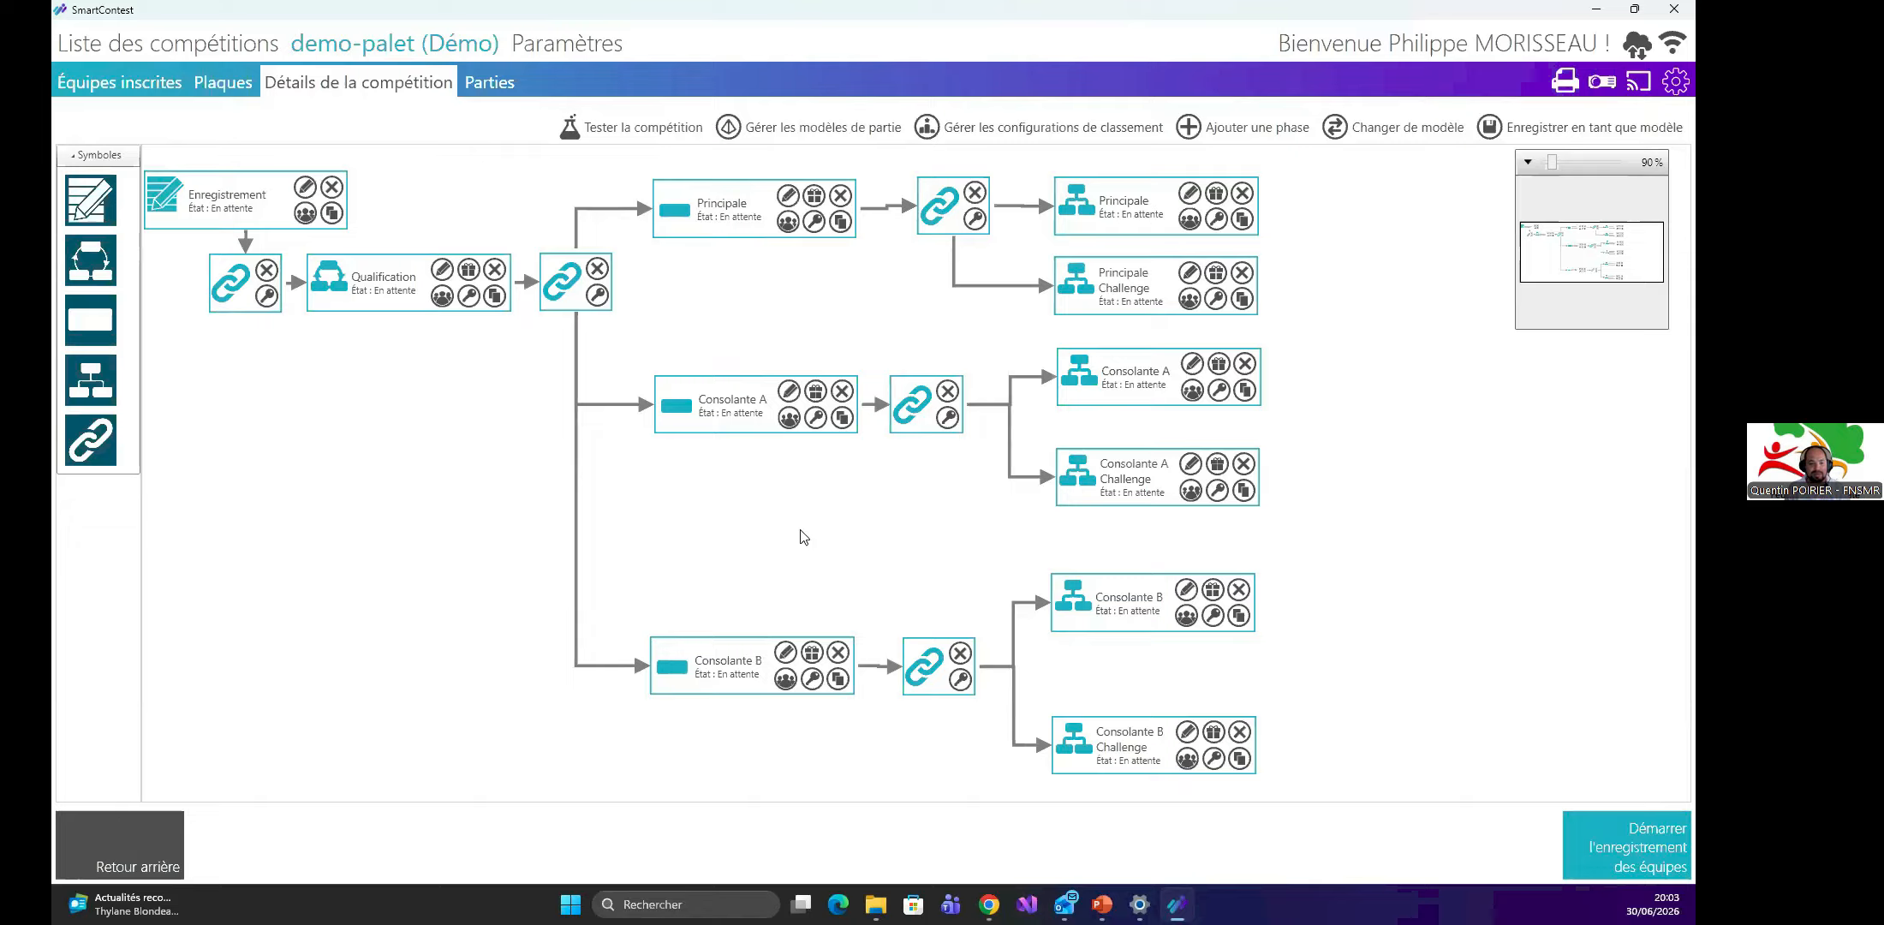
# View the competition's list of game models again and close it.
pyautogui.click(895, 421)
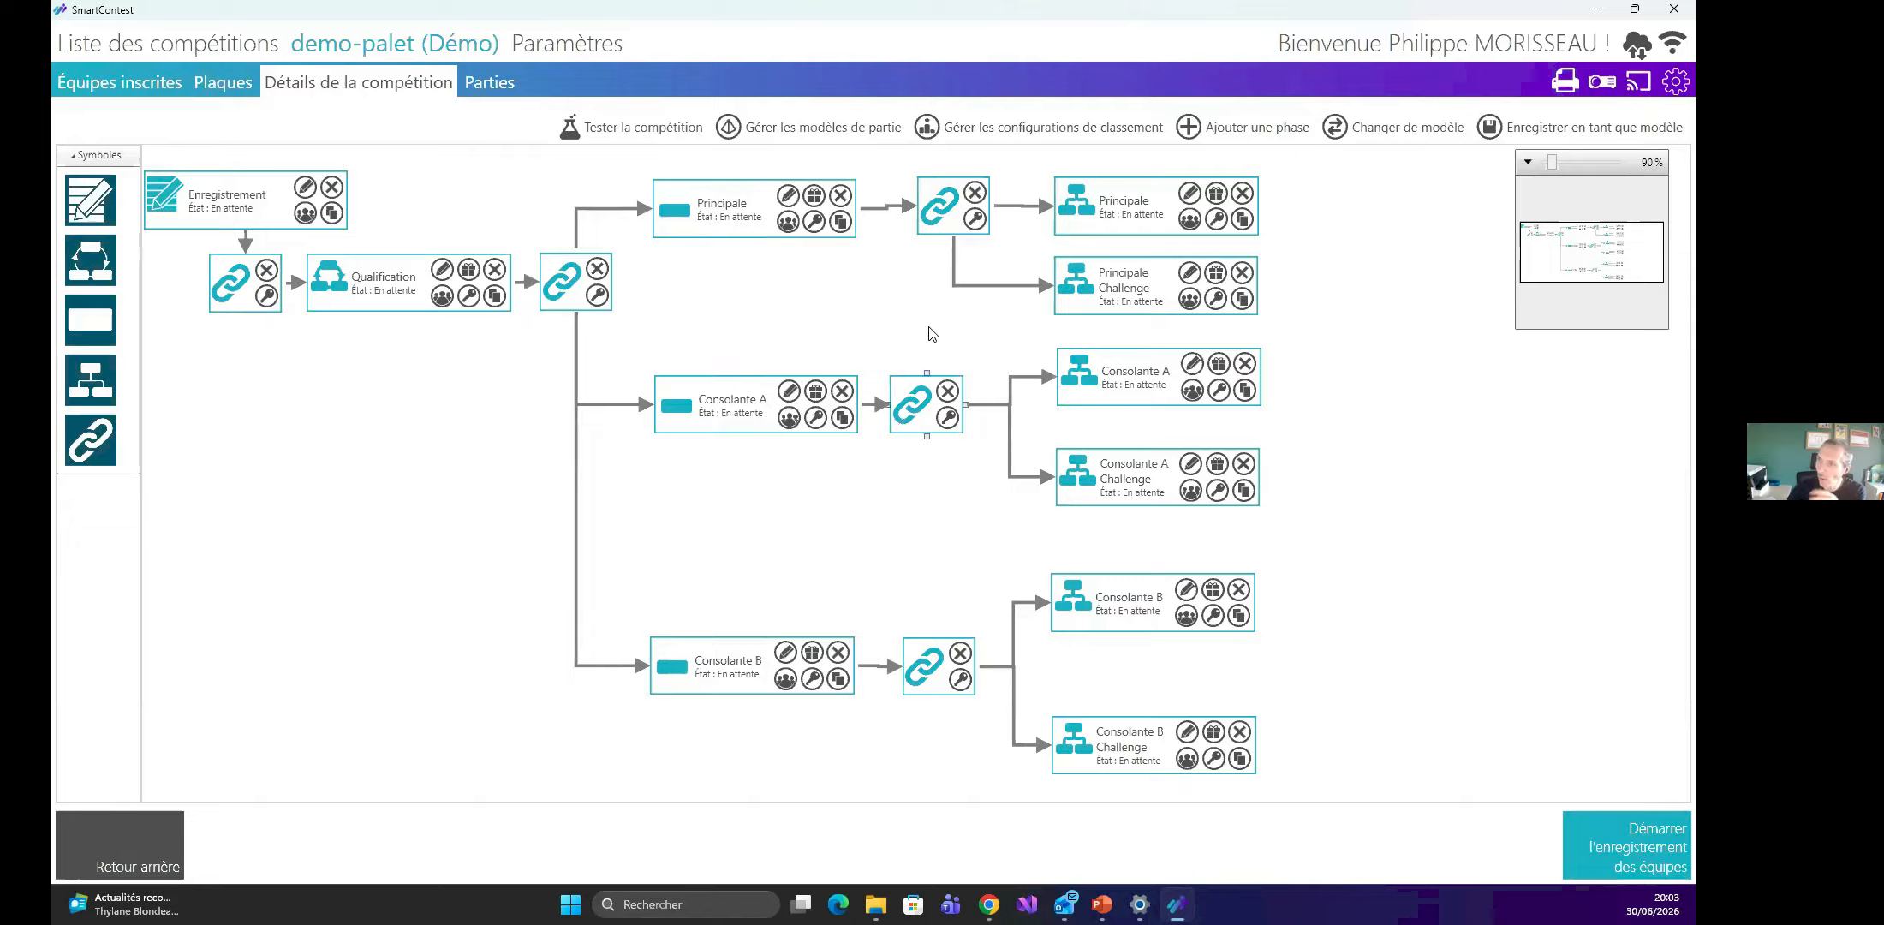
pyautogui.click(823, 137)
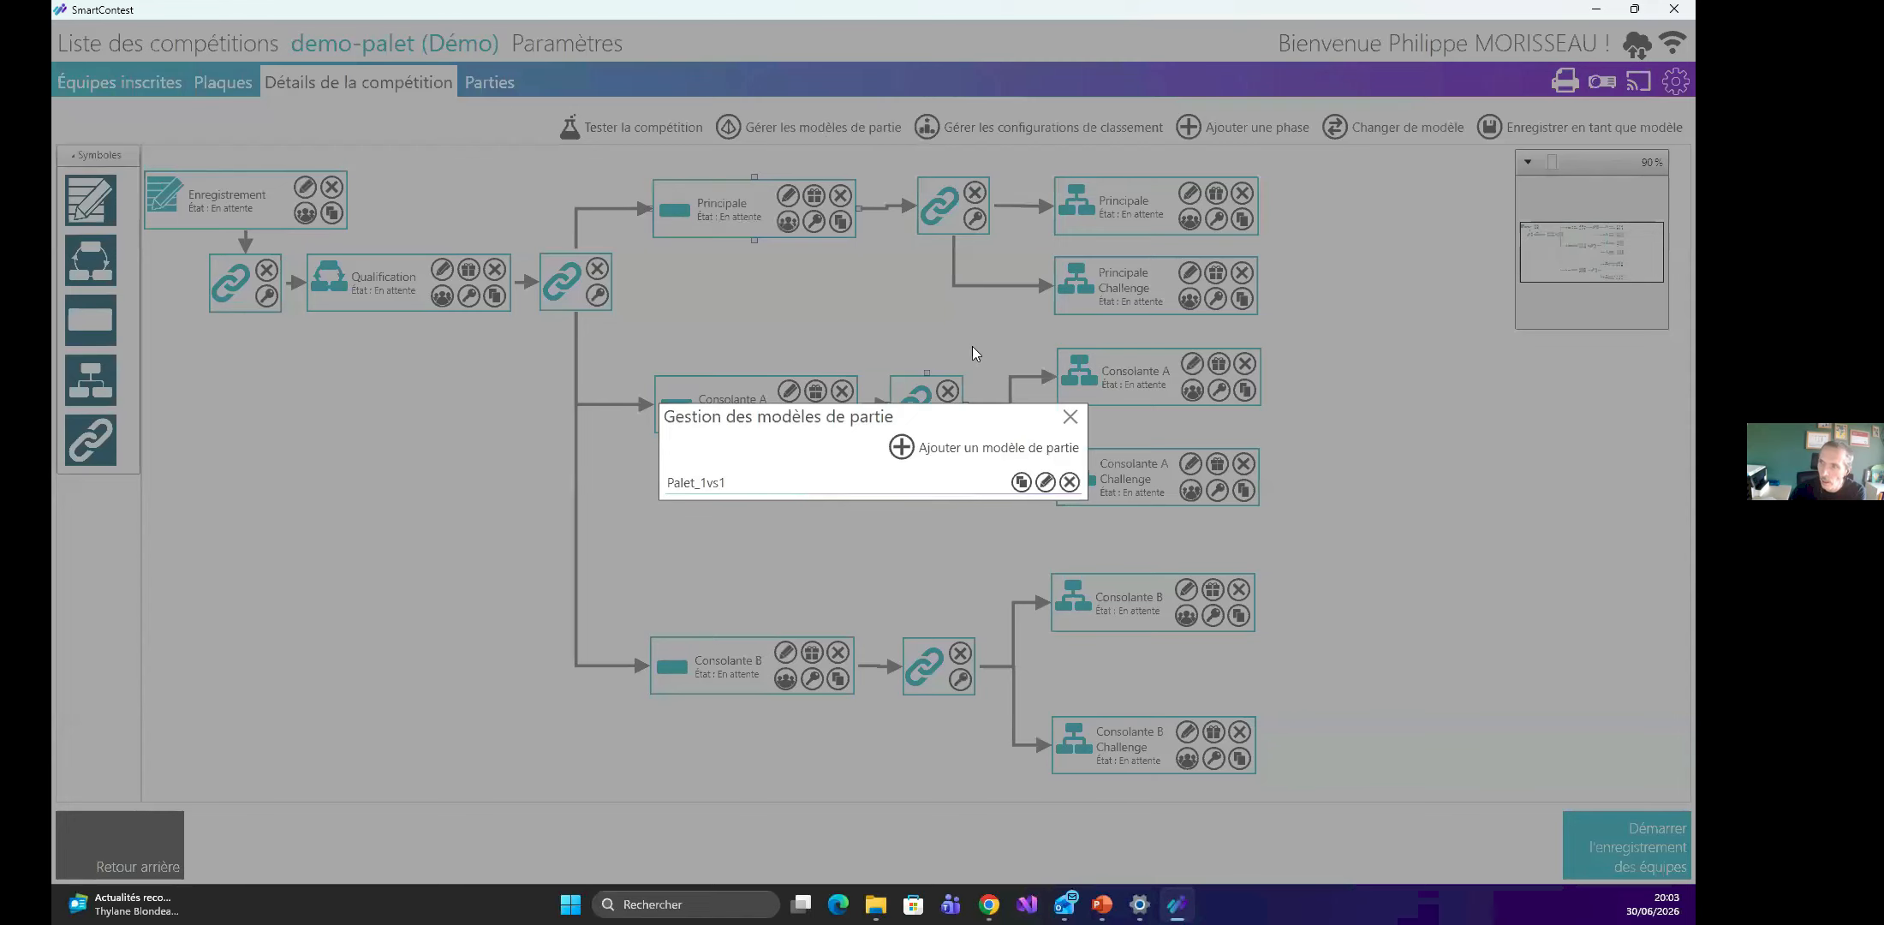
pyautogui.click(1071, 416)
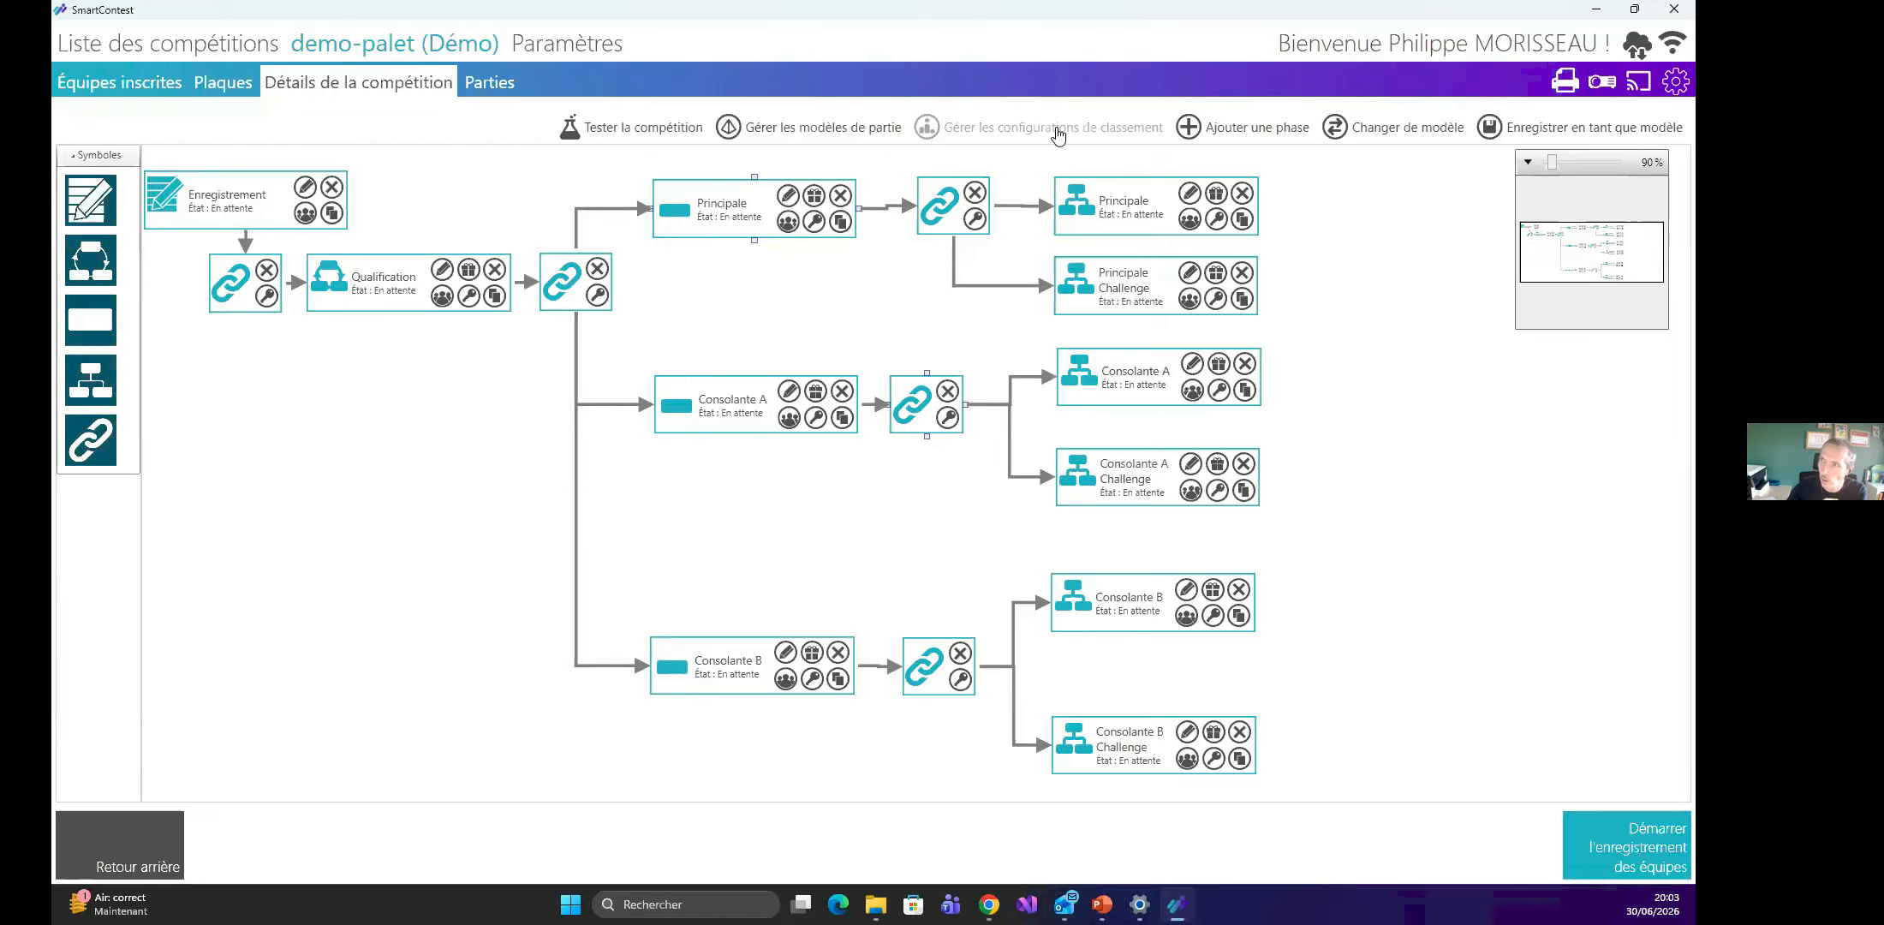
# Examine the competition's ranking configurations, closing and reopening their management list.
pyautogui.click(1059, 130)
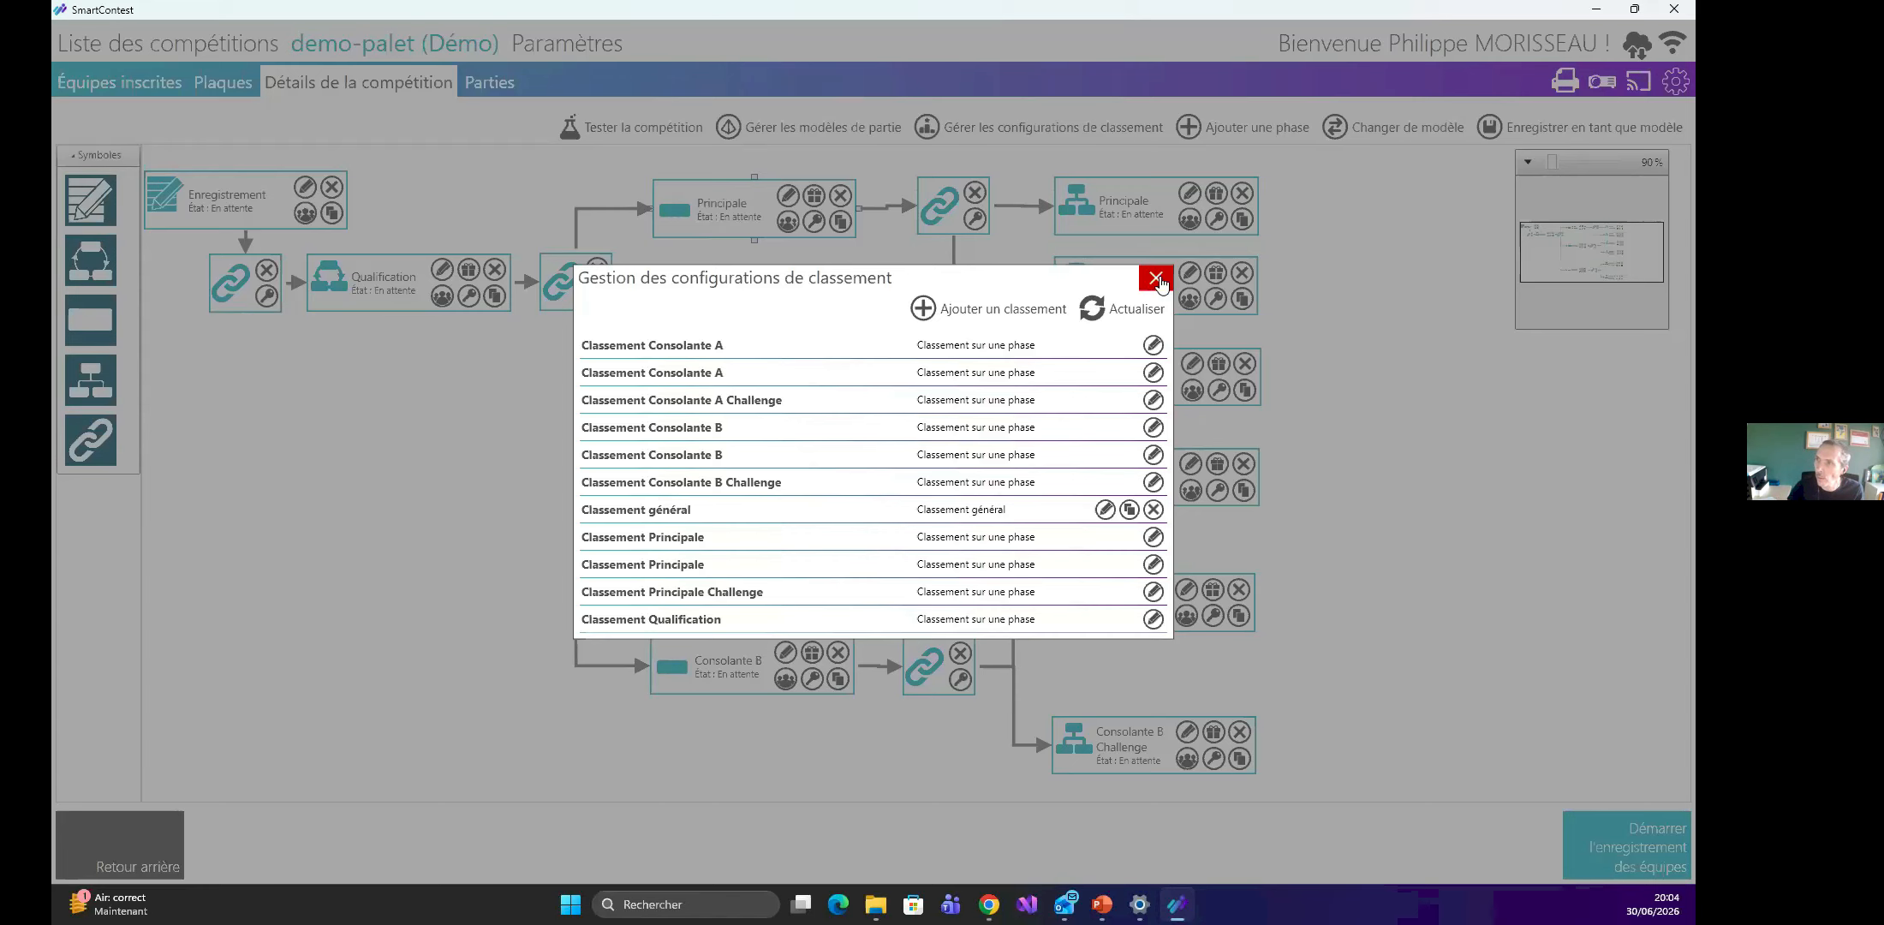
pyautogui.click(1156, 280)
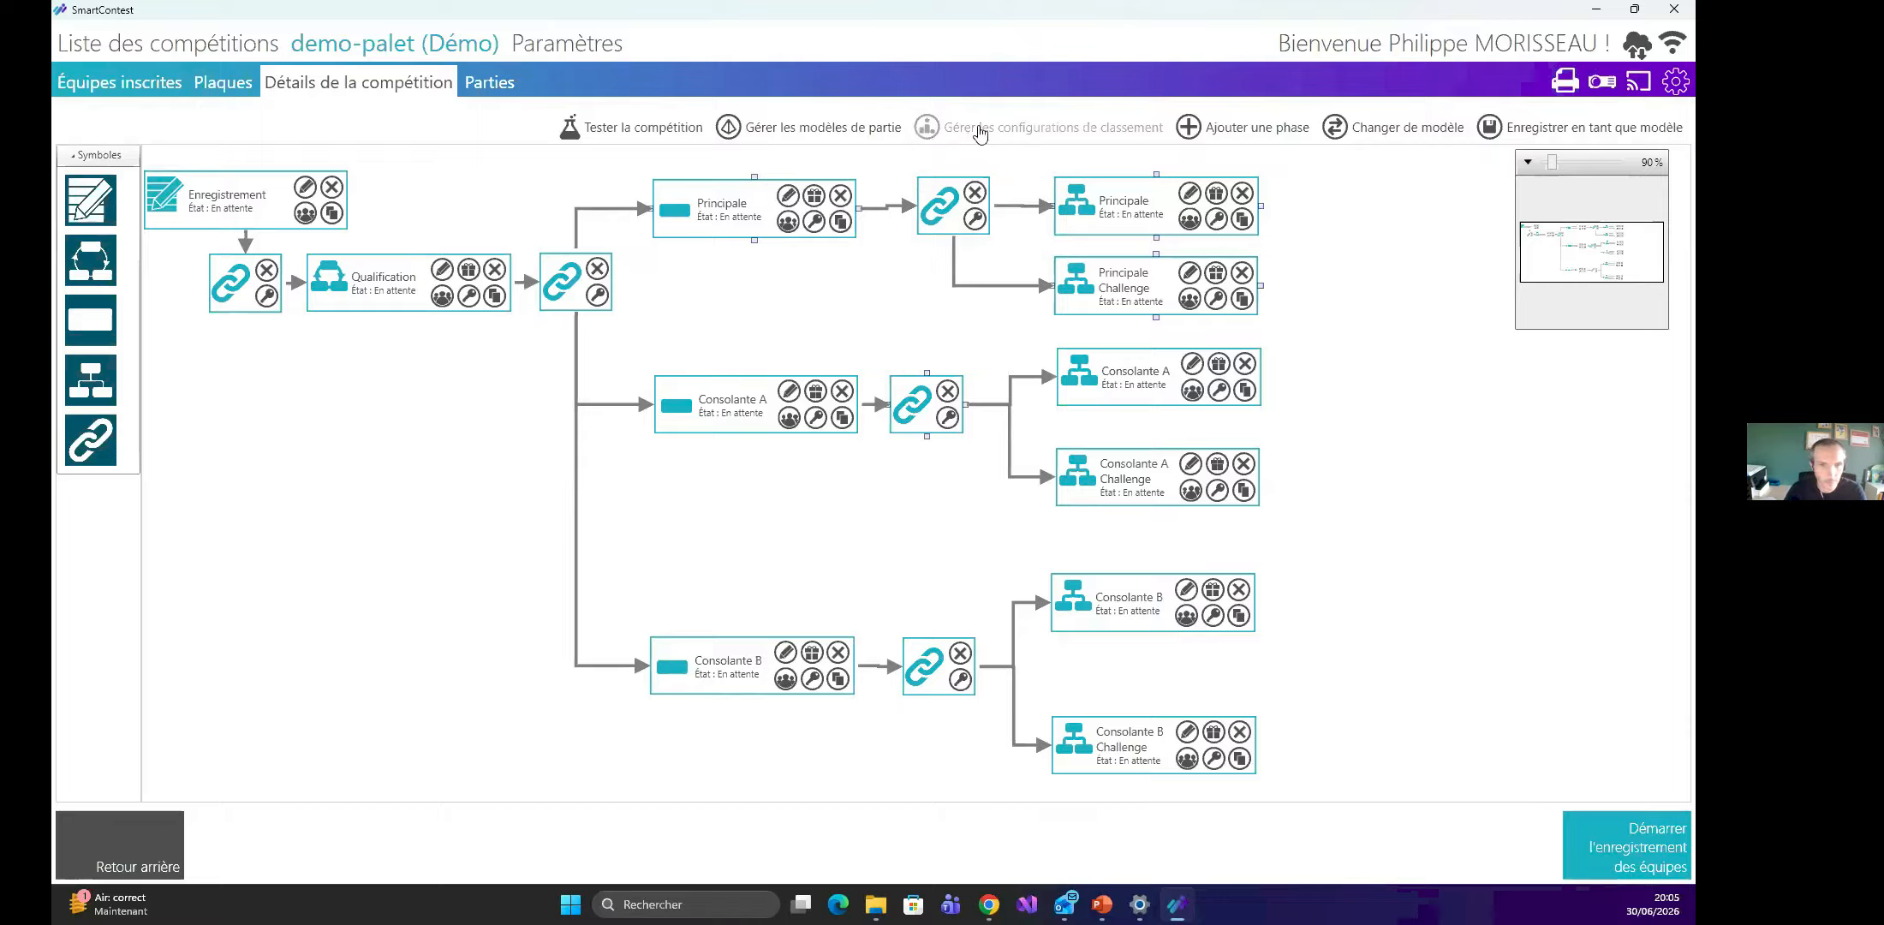
pyautogui.click(980, 134)
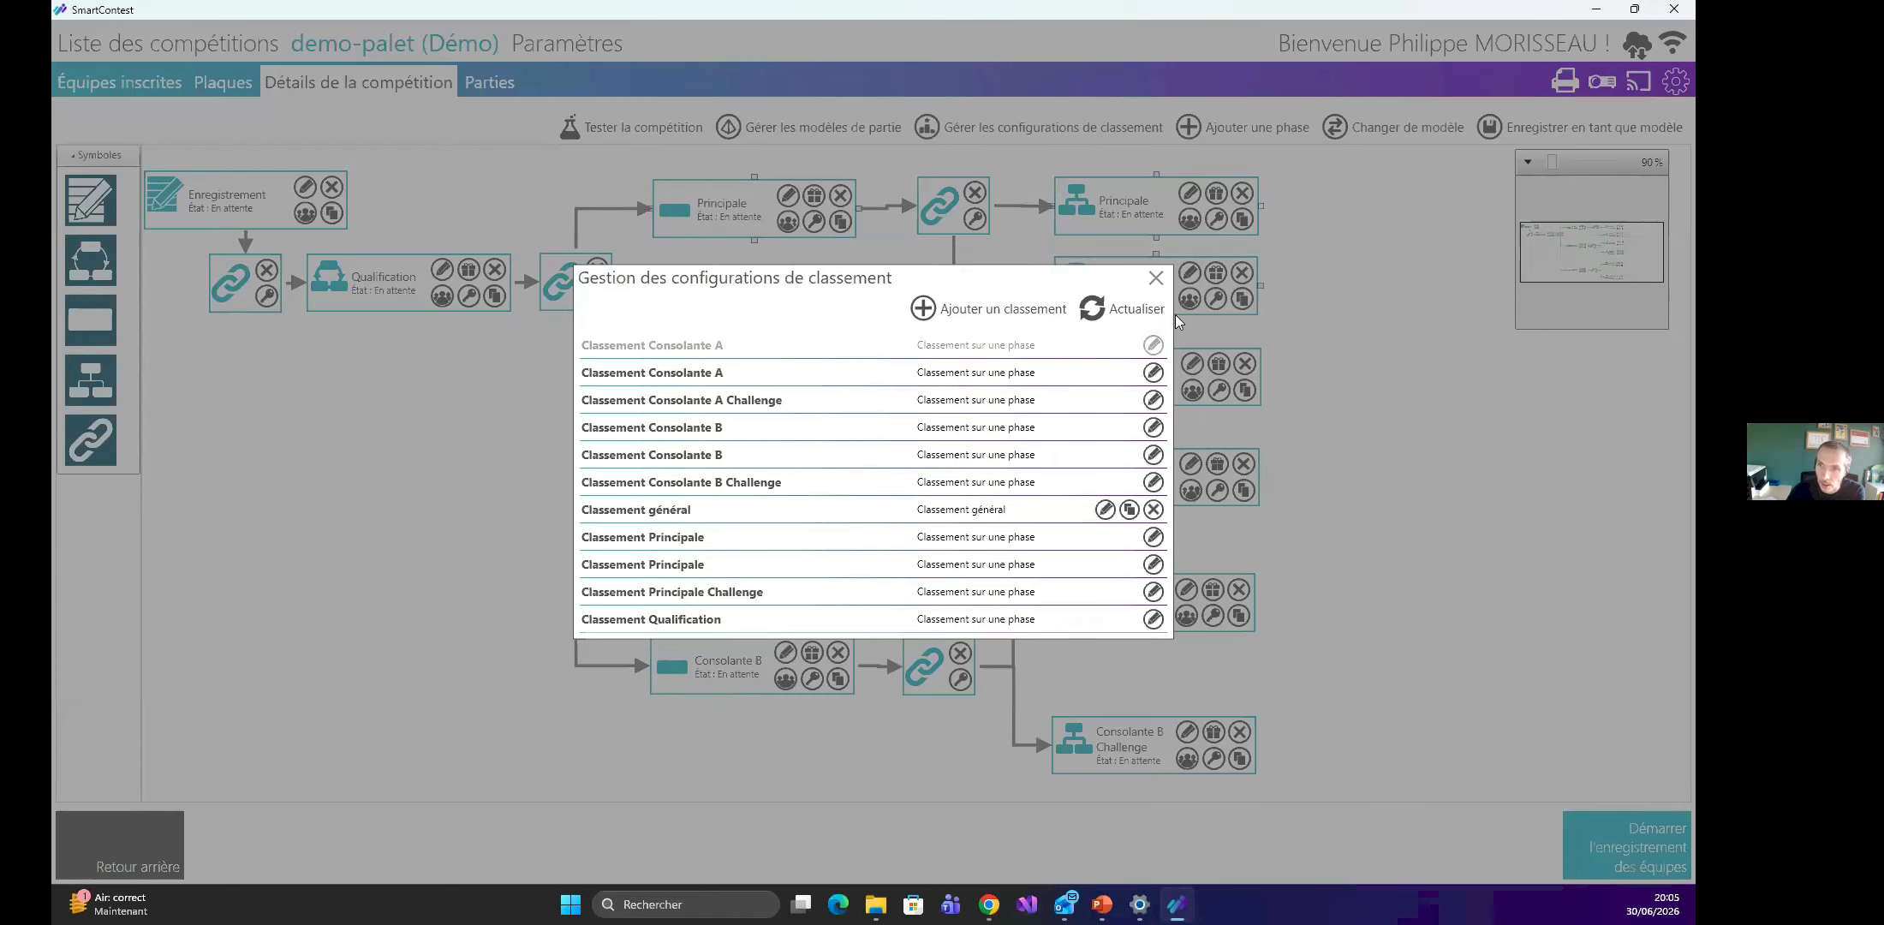
# Add a qualification phase named test, view its ranking in the list of ranking configurations, and close the list.
pyautogui.click(1156, 278)
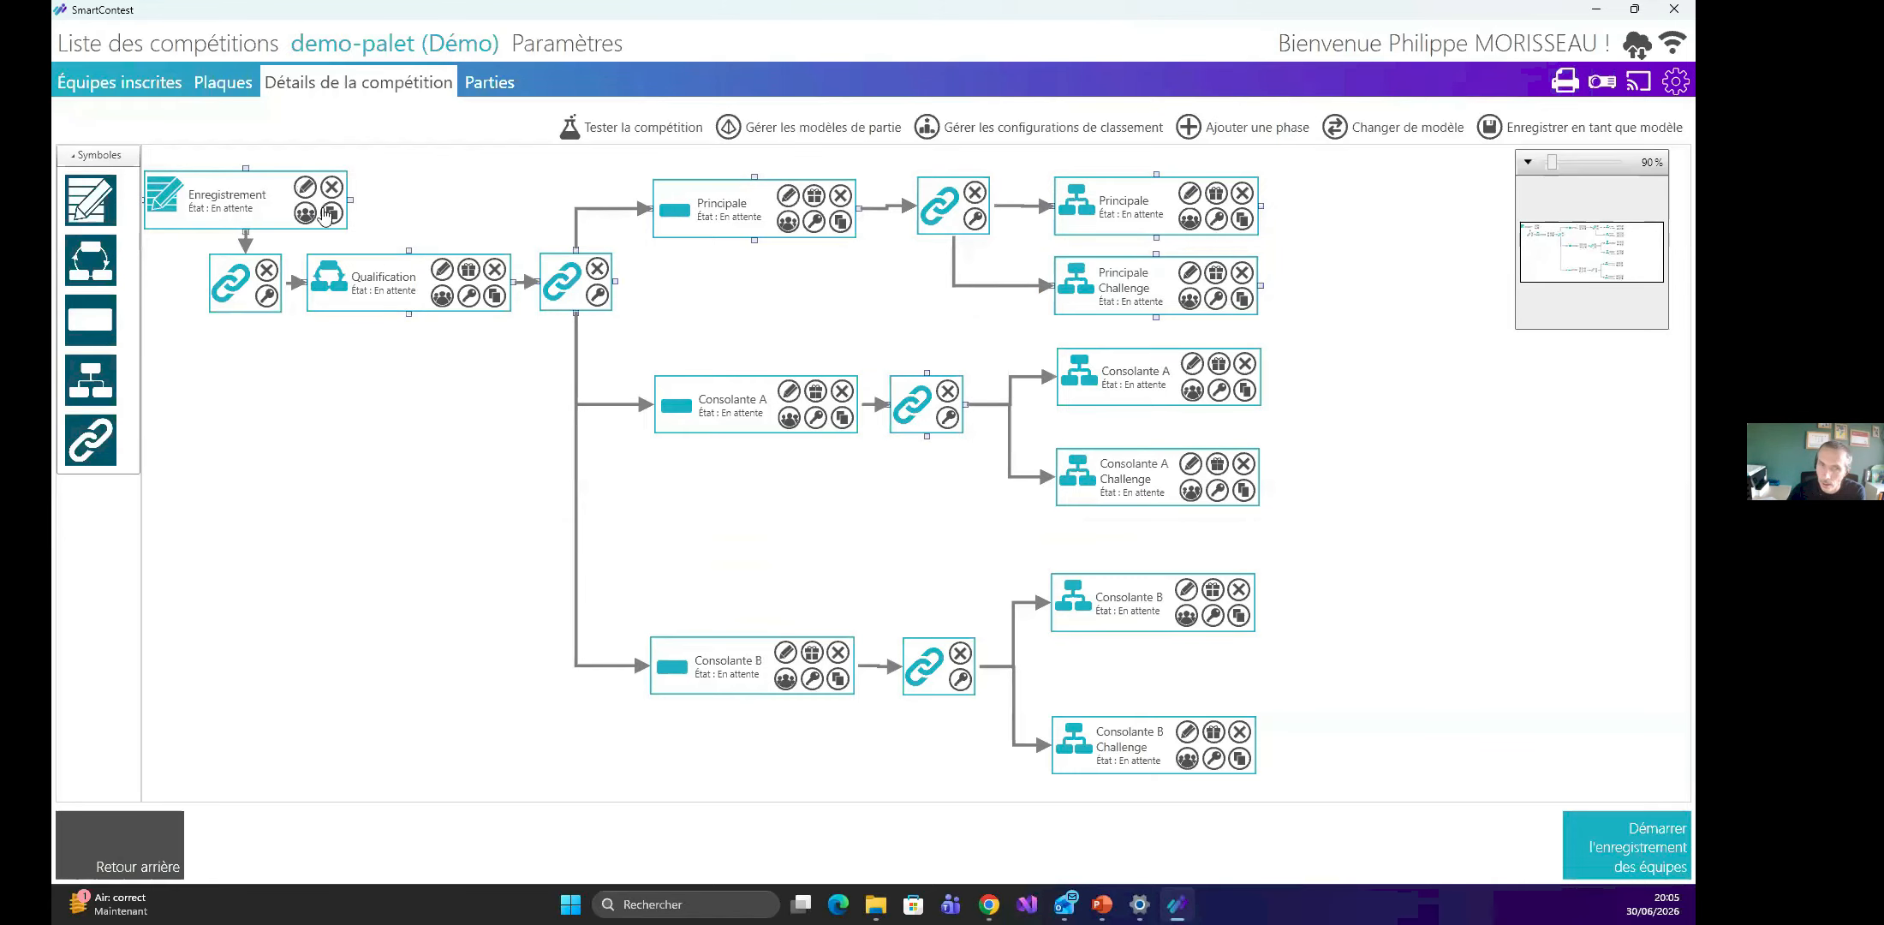
pyautogui.moveTo(89, 276); pyautogui.dragTo(320, 450)
pyautogui.click(922, 400)
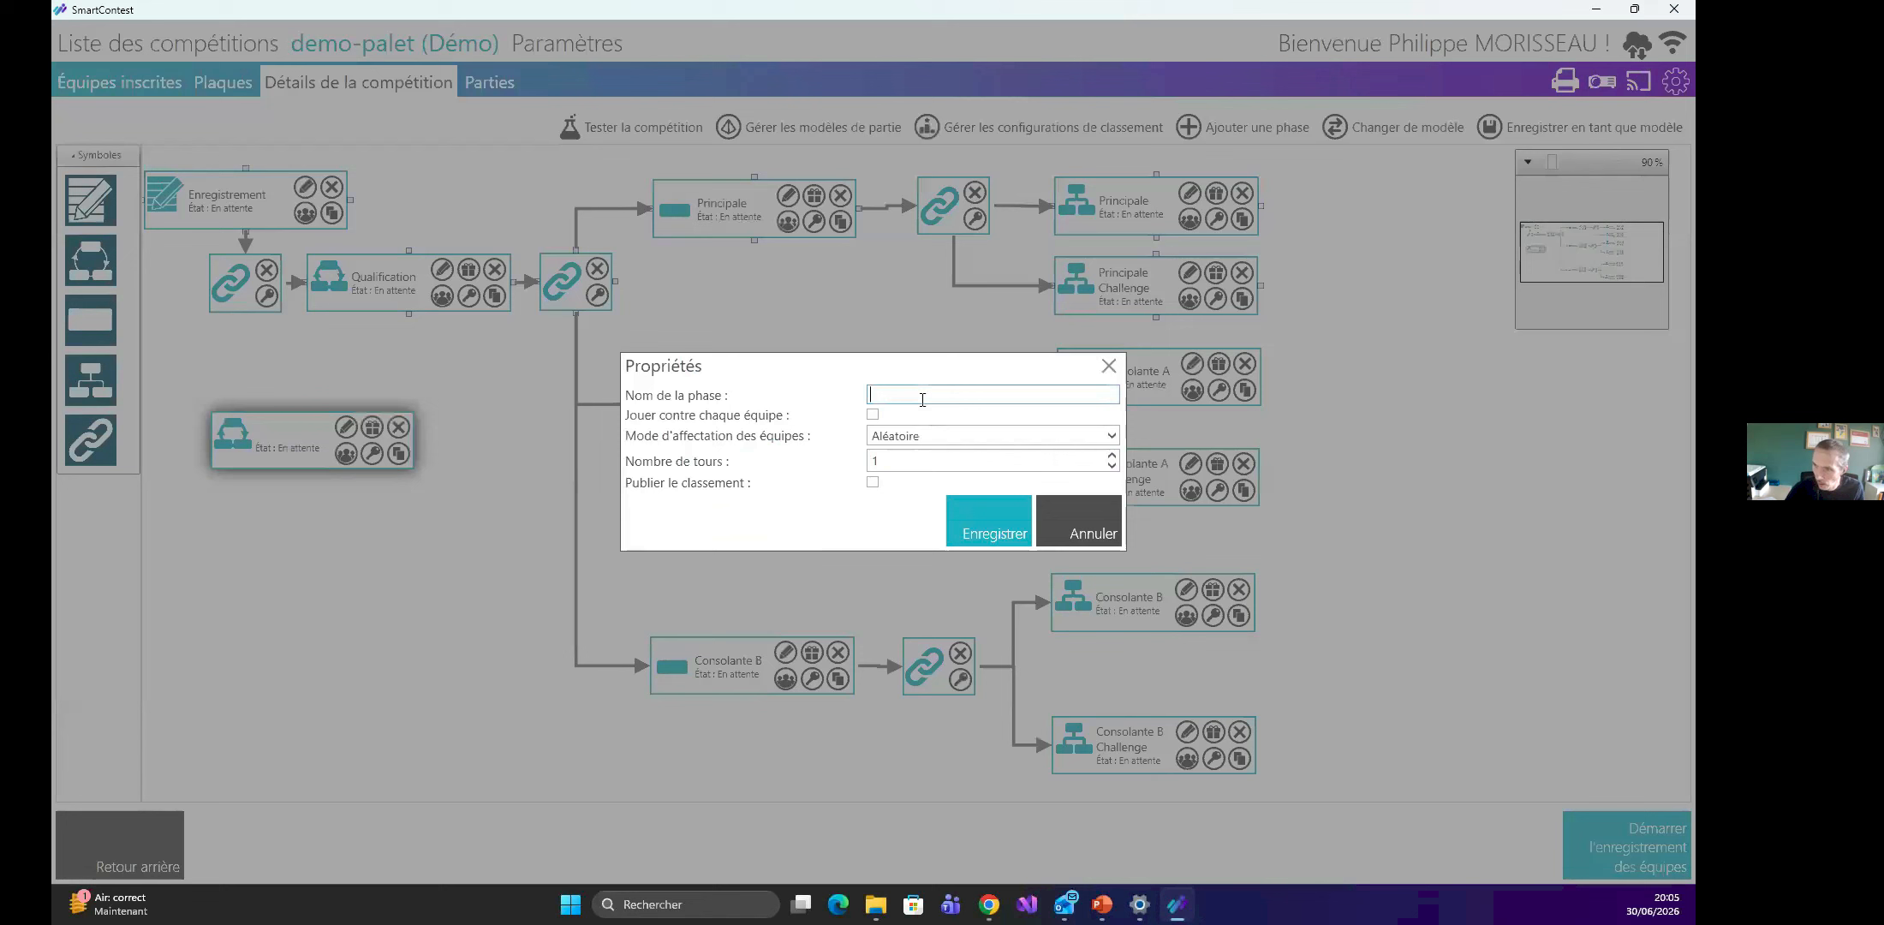
pyautogui.write('test')
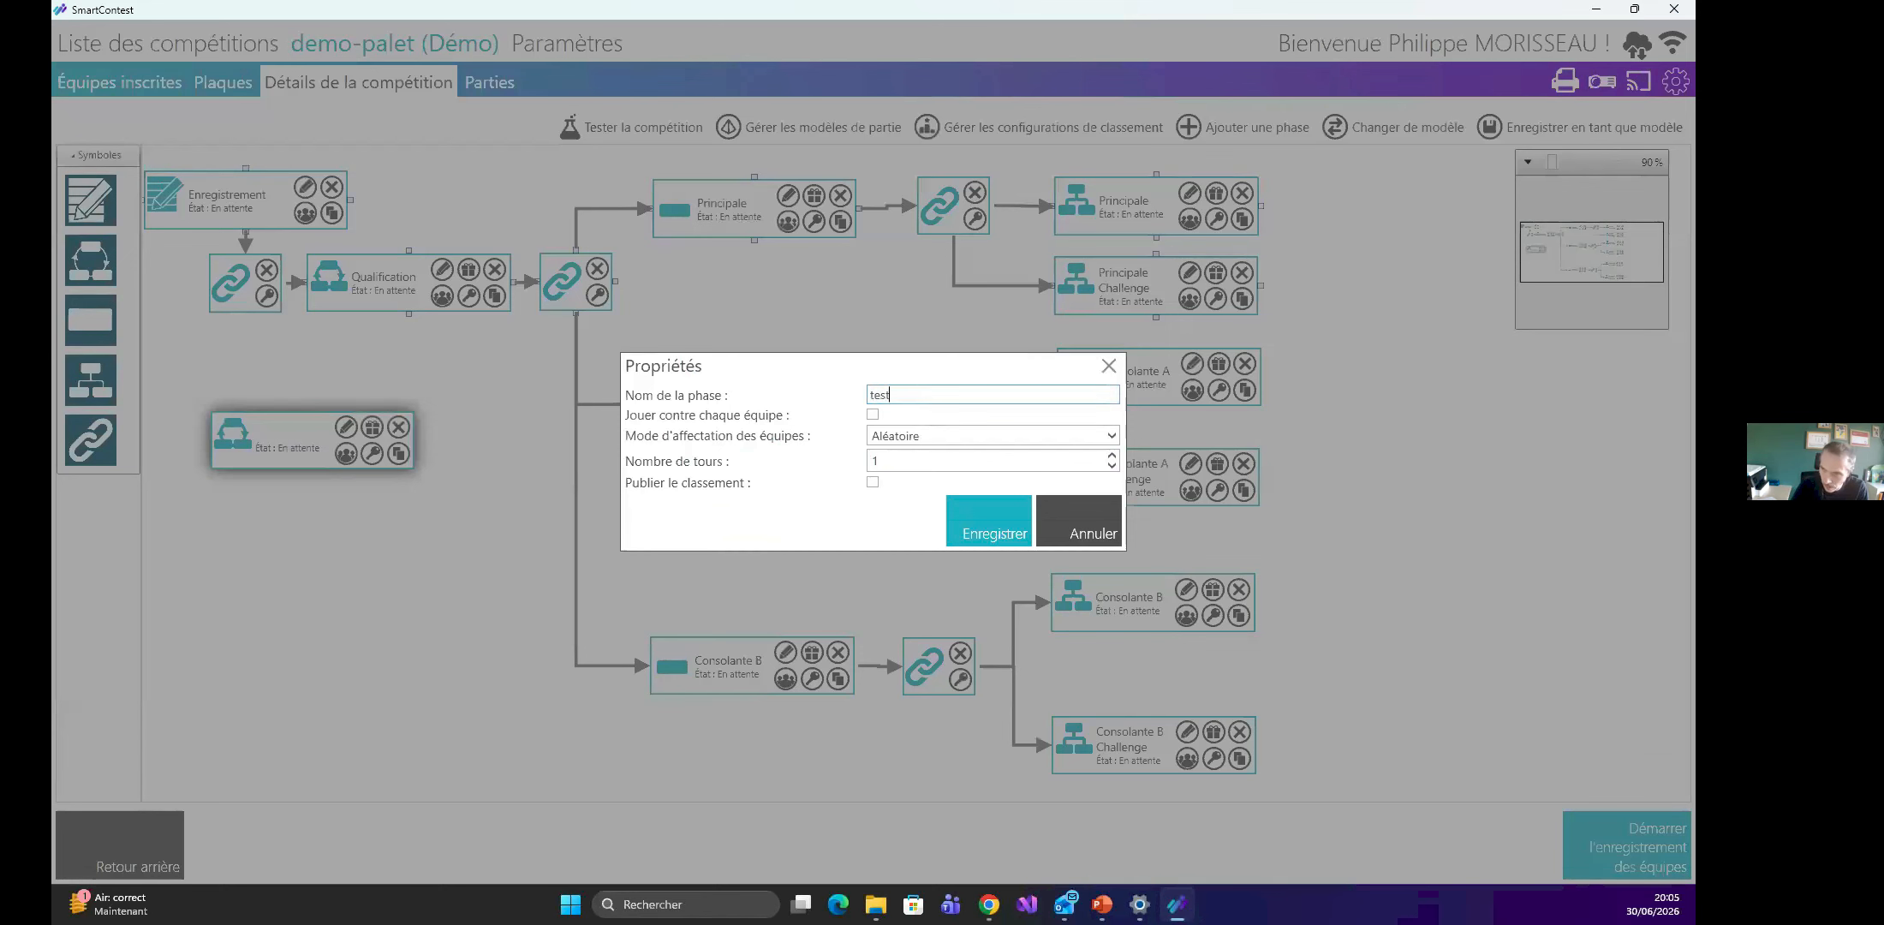
pyautogui.click(961, 514)
pyautogui.click(1038, 128)
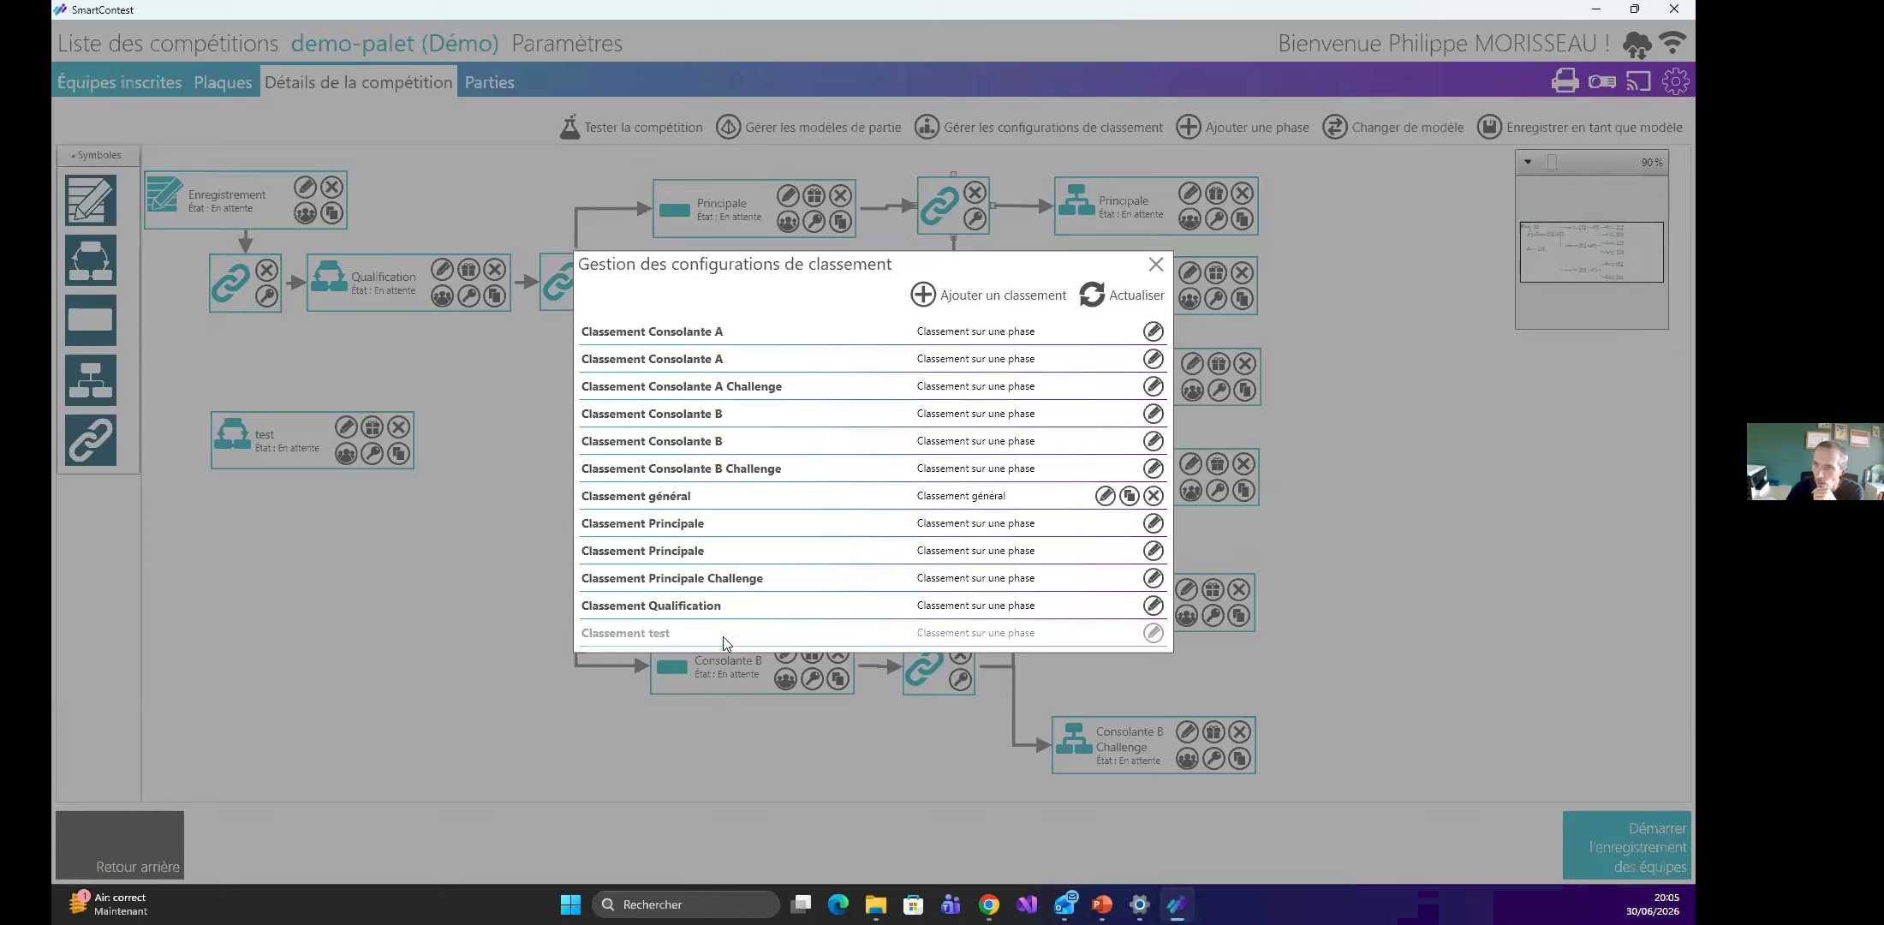
pyautogui.click(1156, 264)
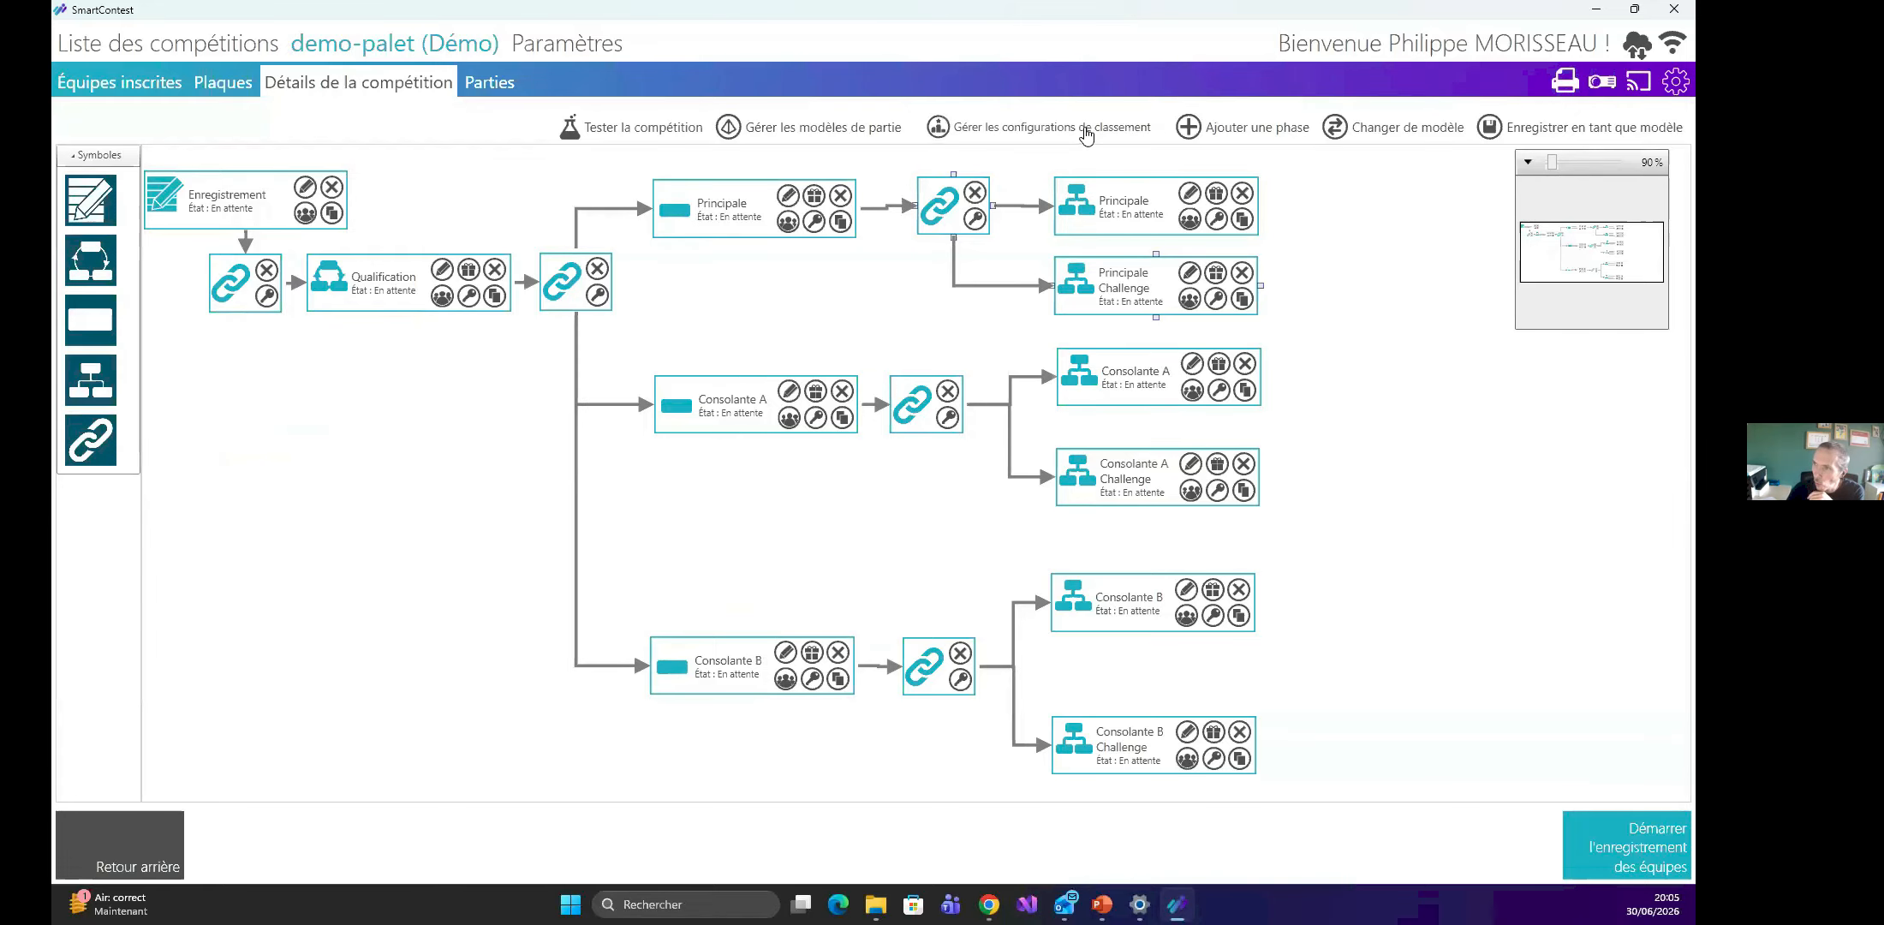
# Examine the criteria available for the first Classement Consolante A ranking, cancel its configuration and close the ranking list.
pyautogui.click(1084, 130)
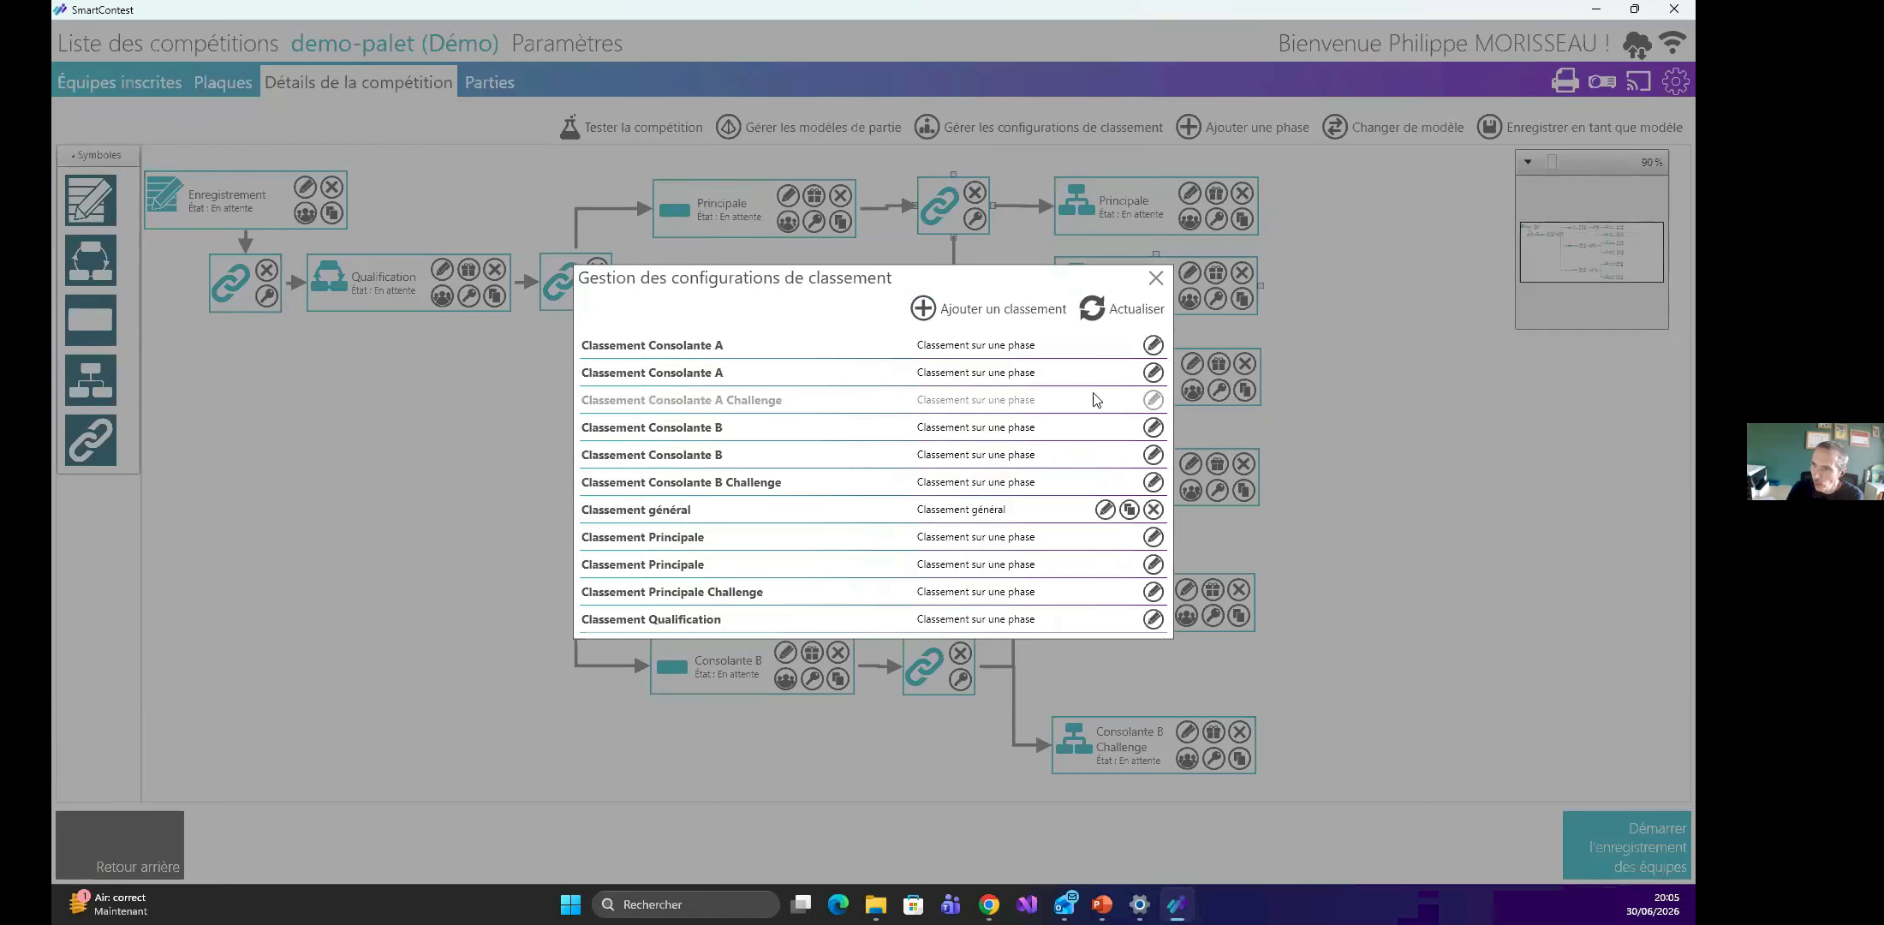
pyautogui.click(1155, 346)
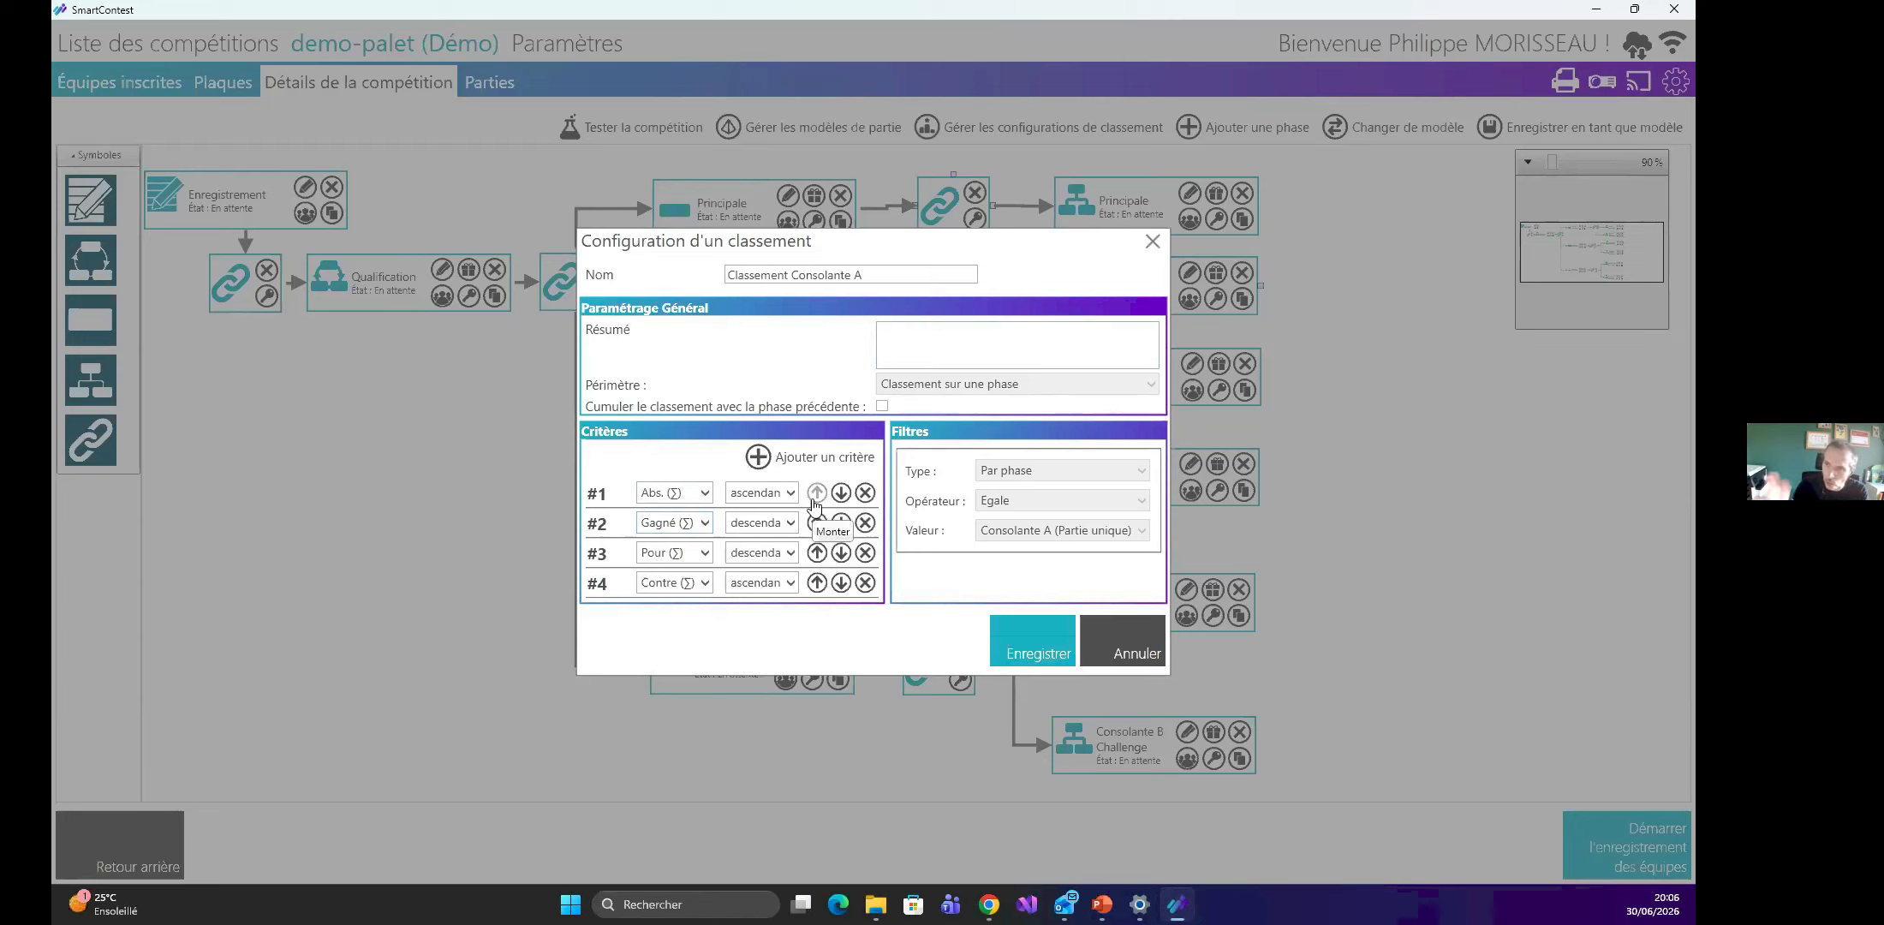
pyautogui.click(670, 494)
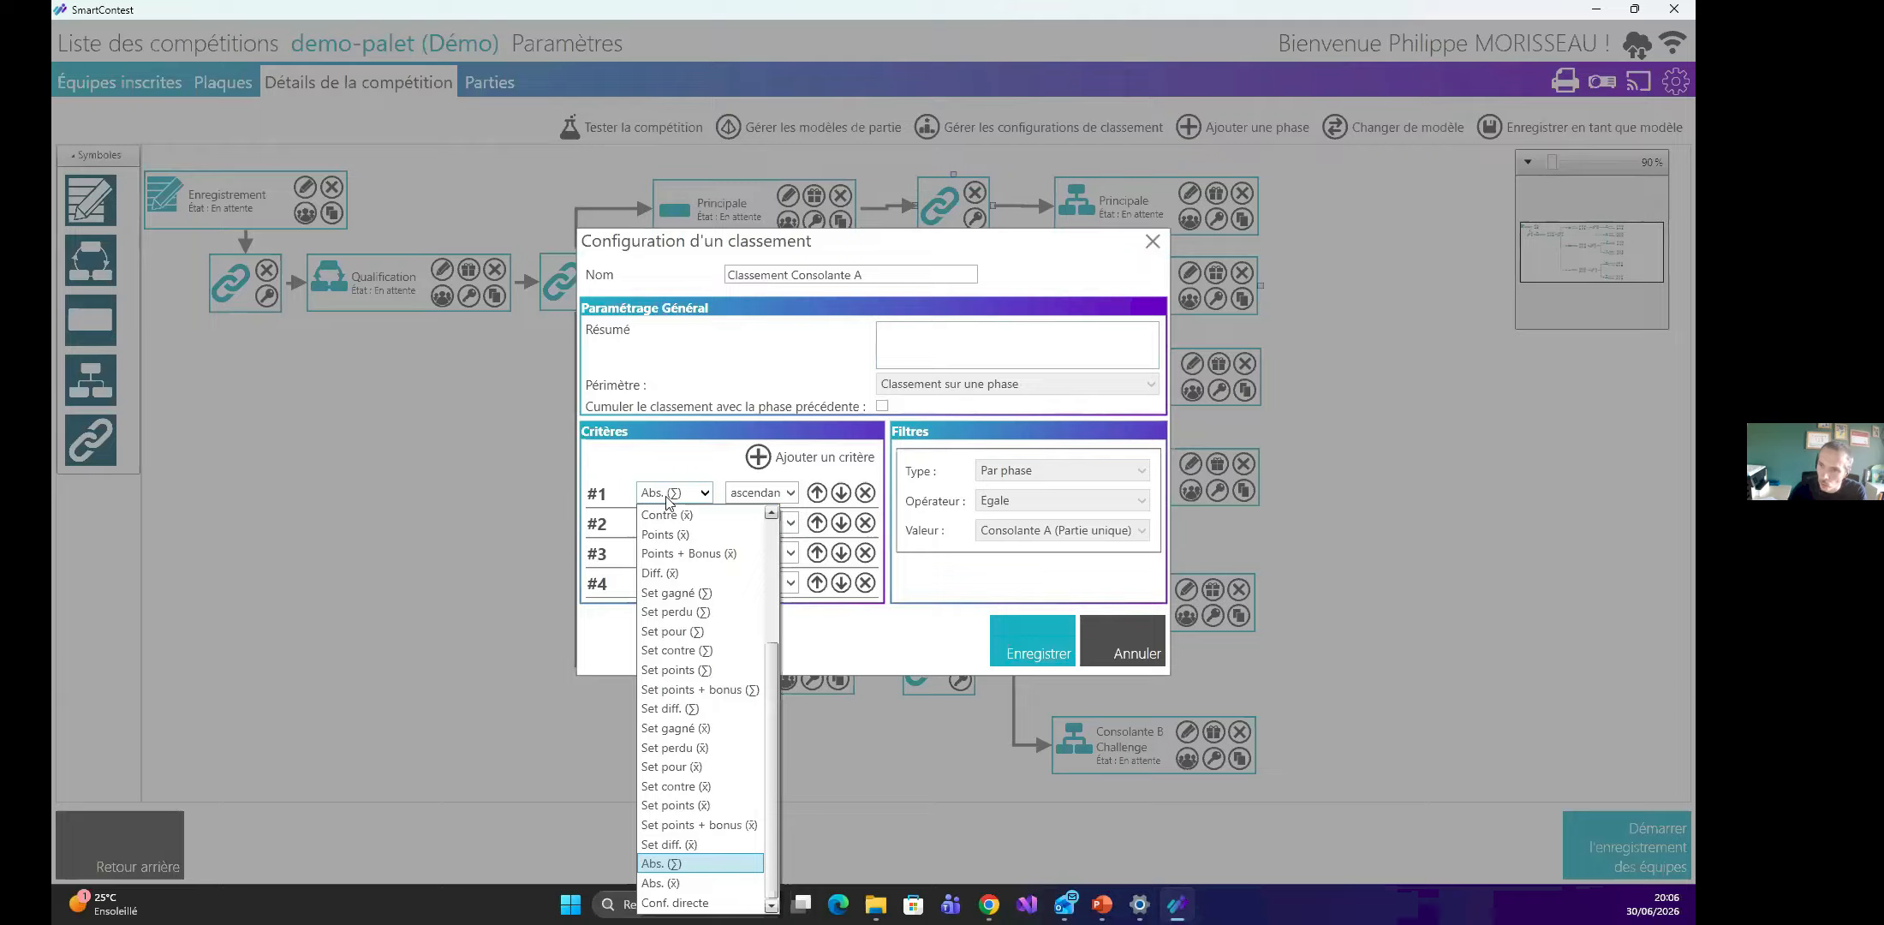
pyautogui.scroll(4, 711, 621)
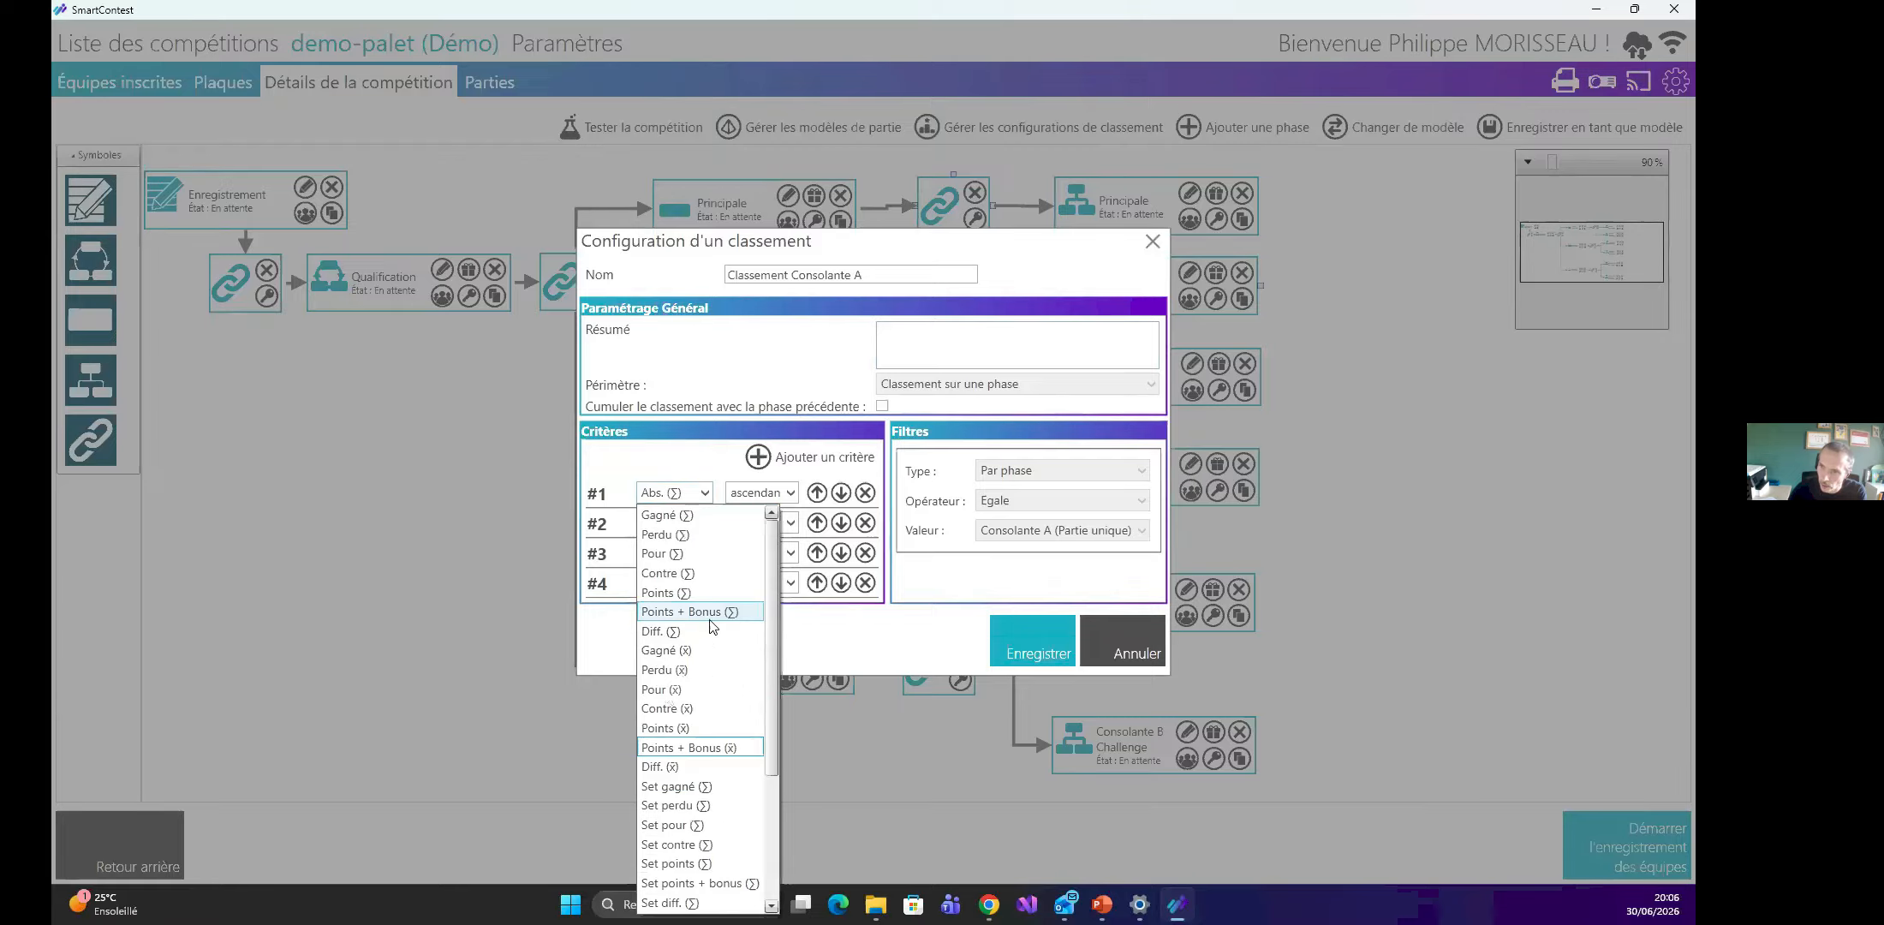
pyautogui.scroll(-3, 712, 617)
pyautogui.scroll(-1, 710, 620)
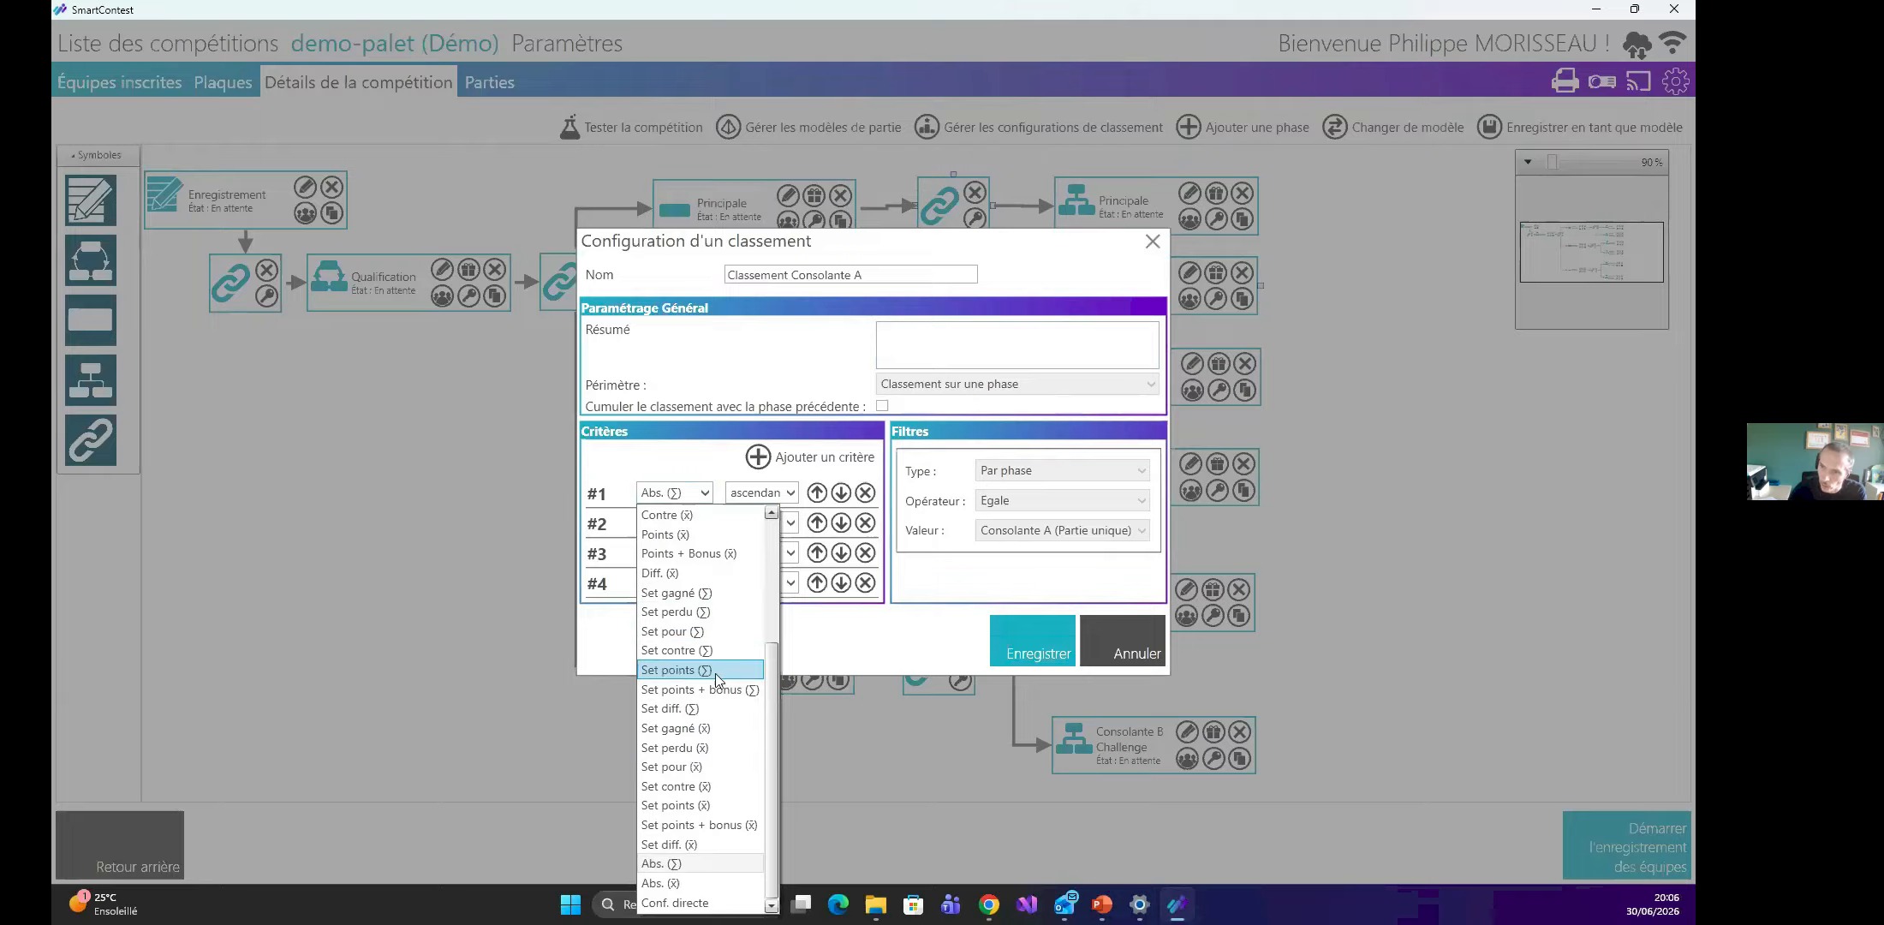
pyautogui.scroll(3, 711, 677)
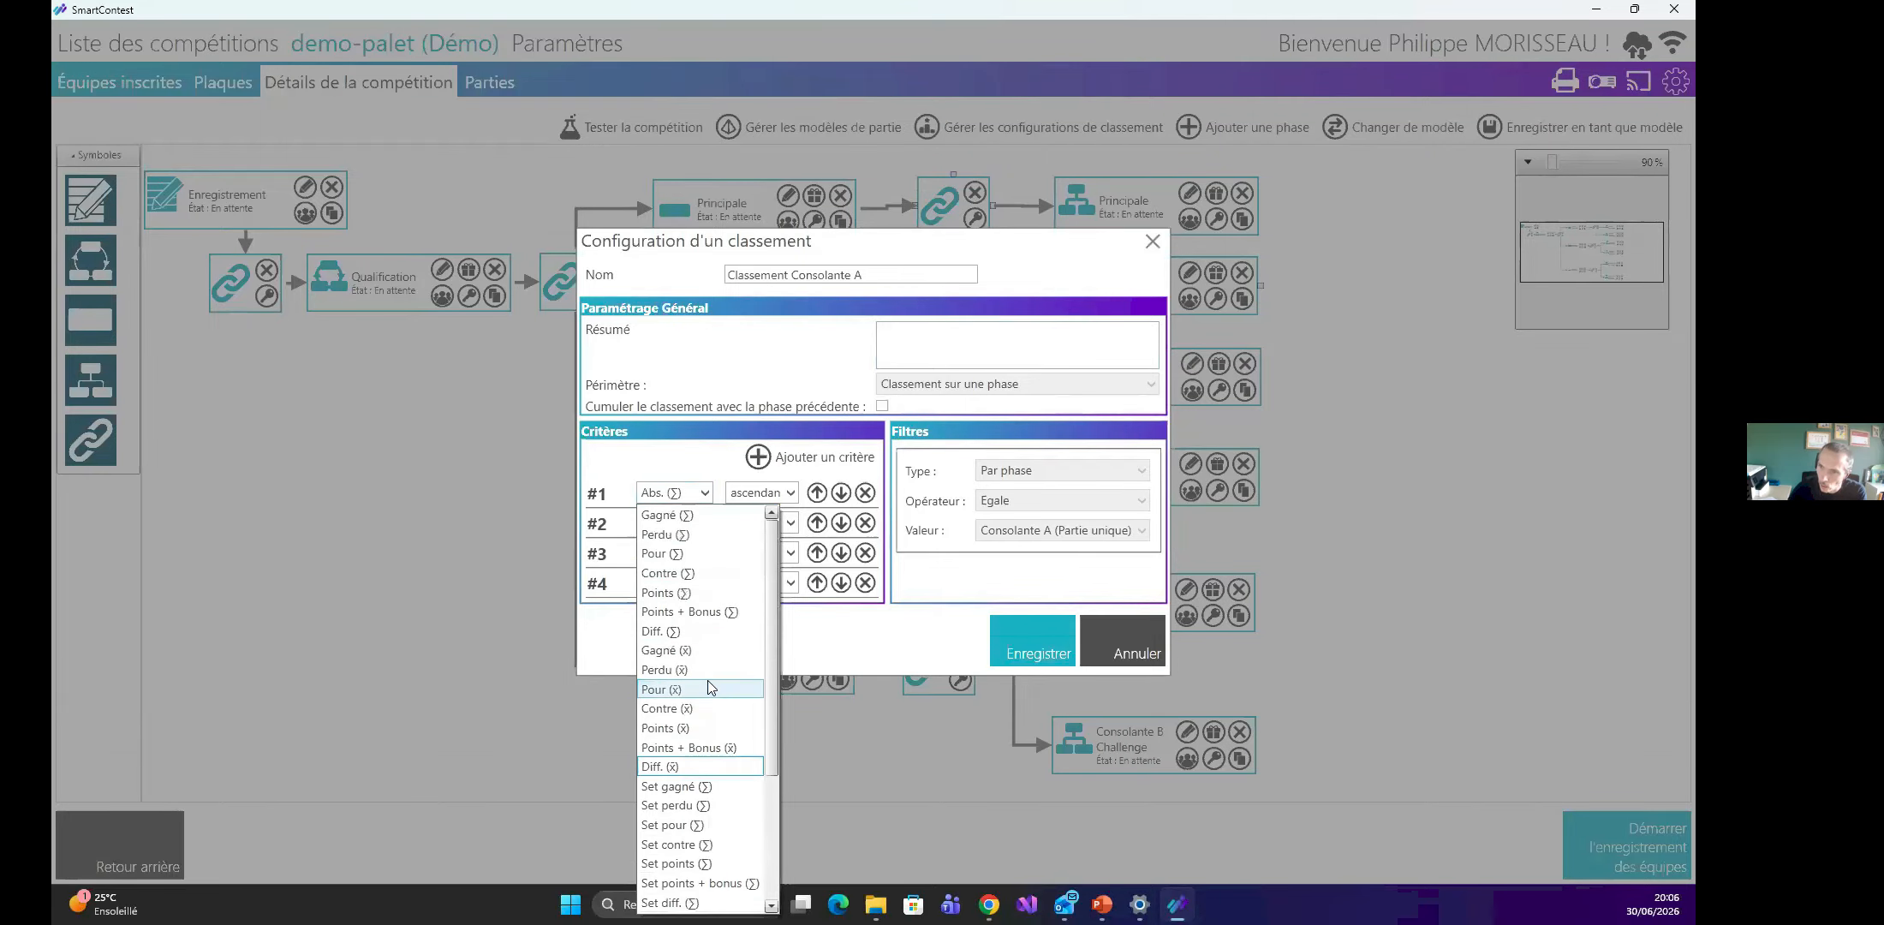
pyautogui.scroll(1, 696, 518)
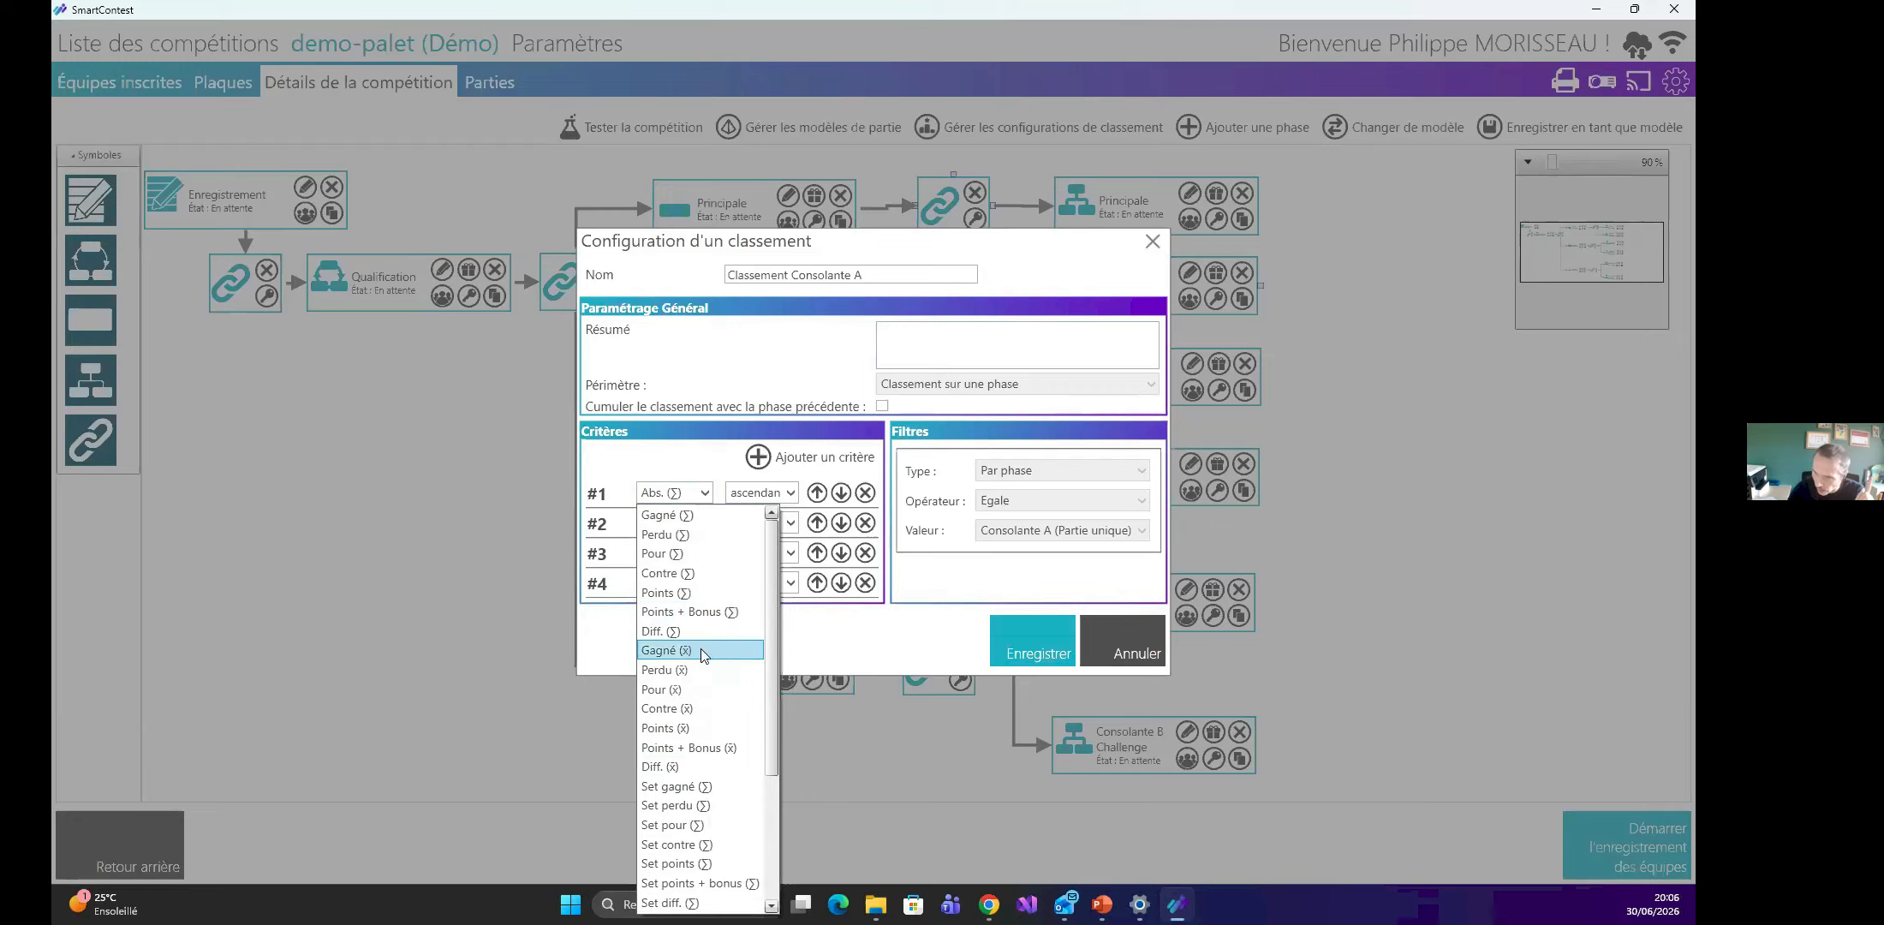
pyautogui.scroll(-3, 702, 655)
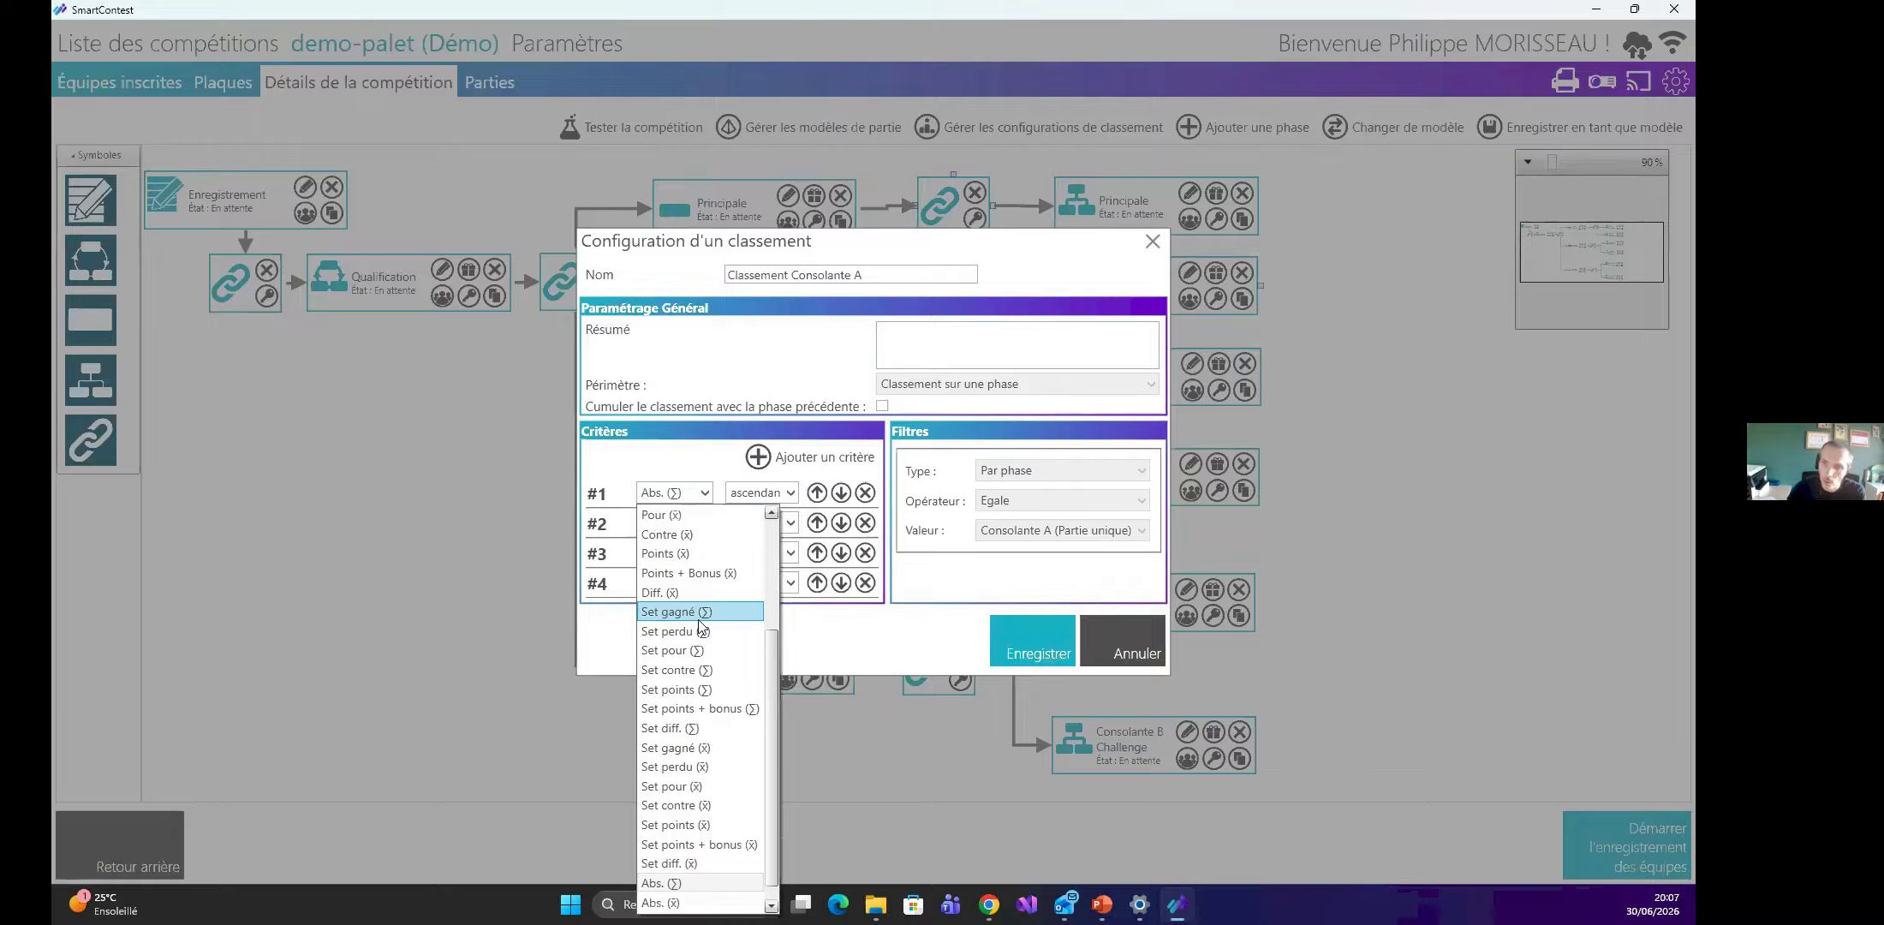
pyautogui.scroll(-1, 701, 630)
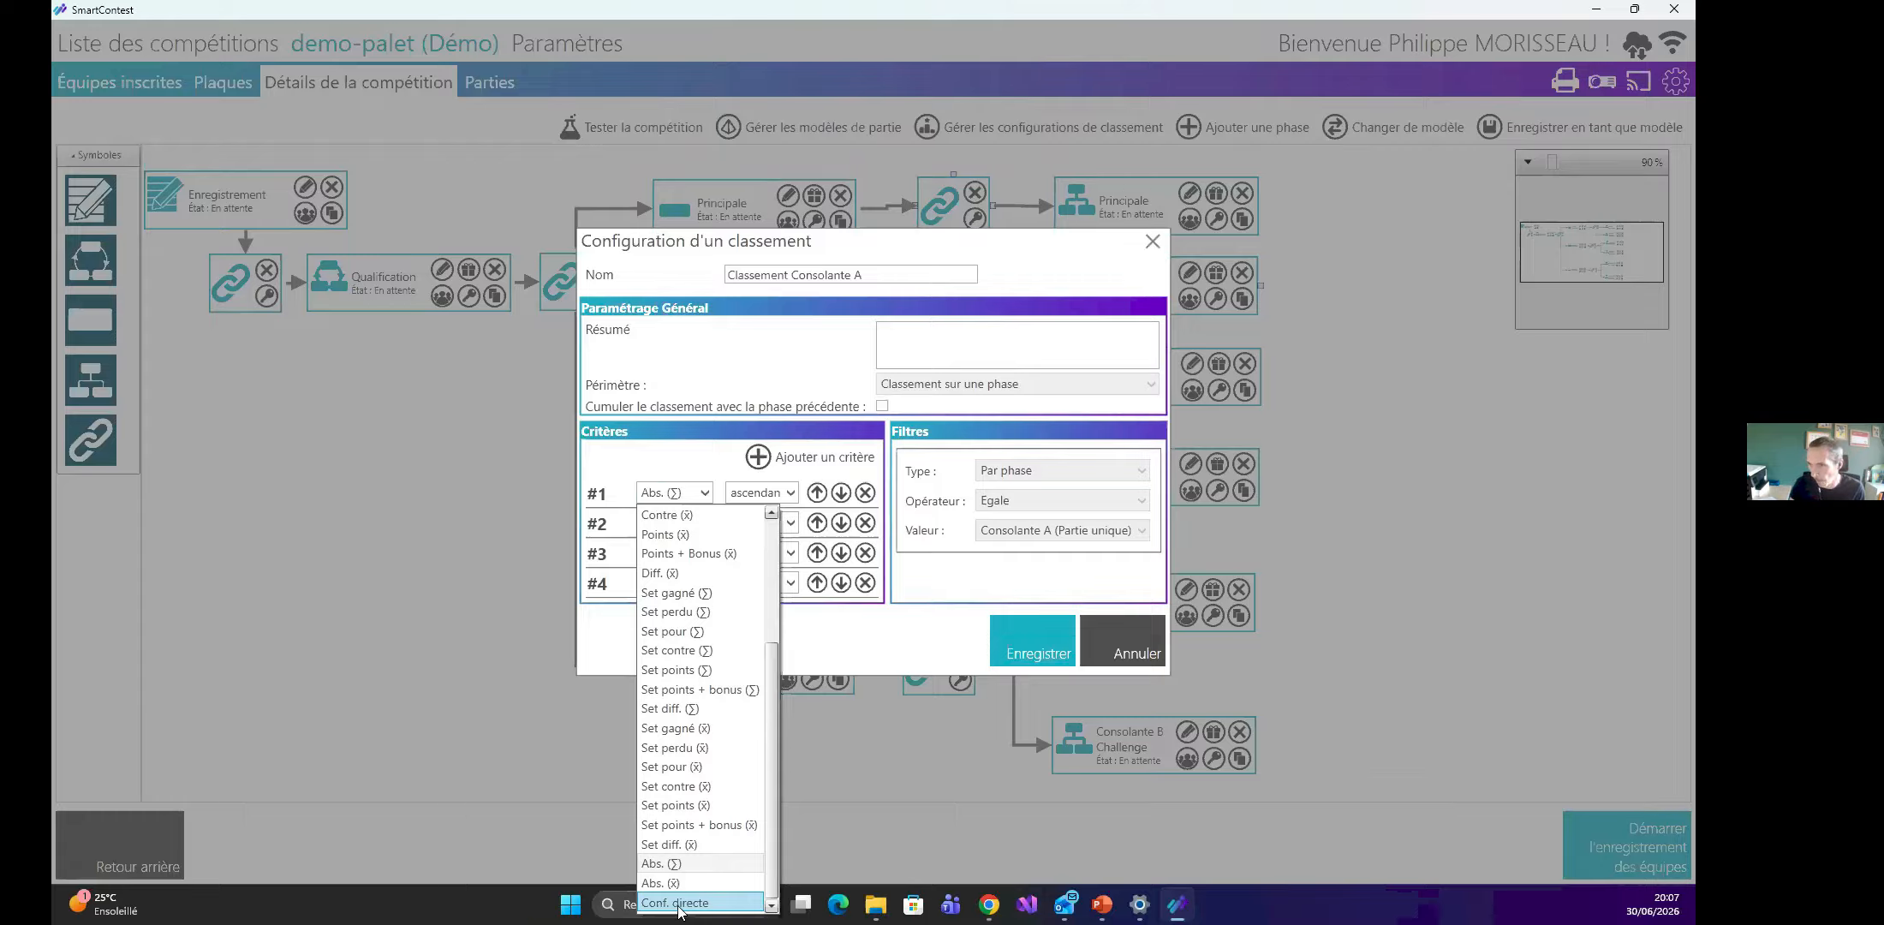
pyautogui.click(553, 731)
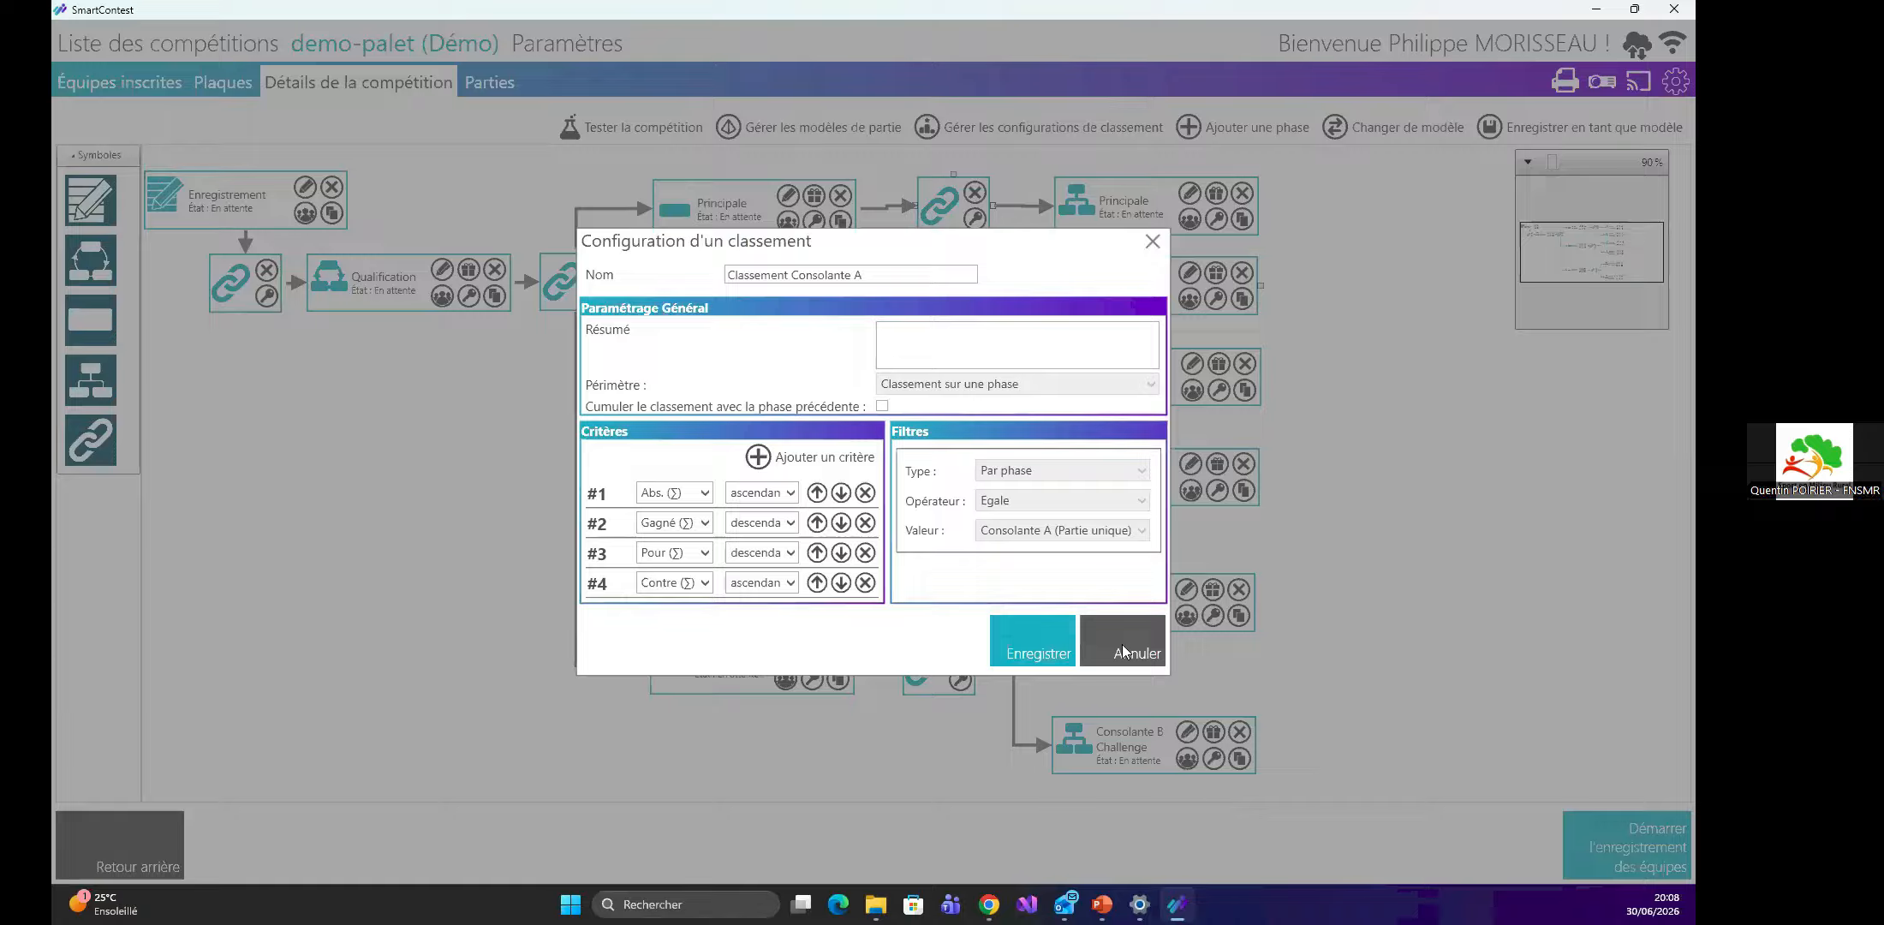
pyautogui.click(1122, 645)
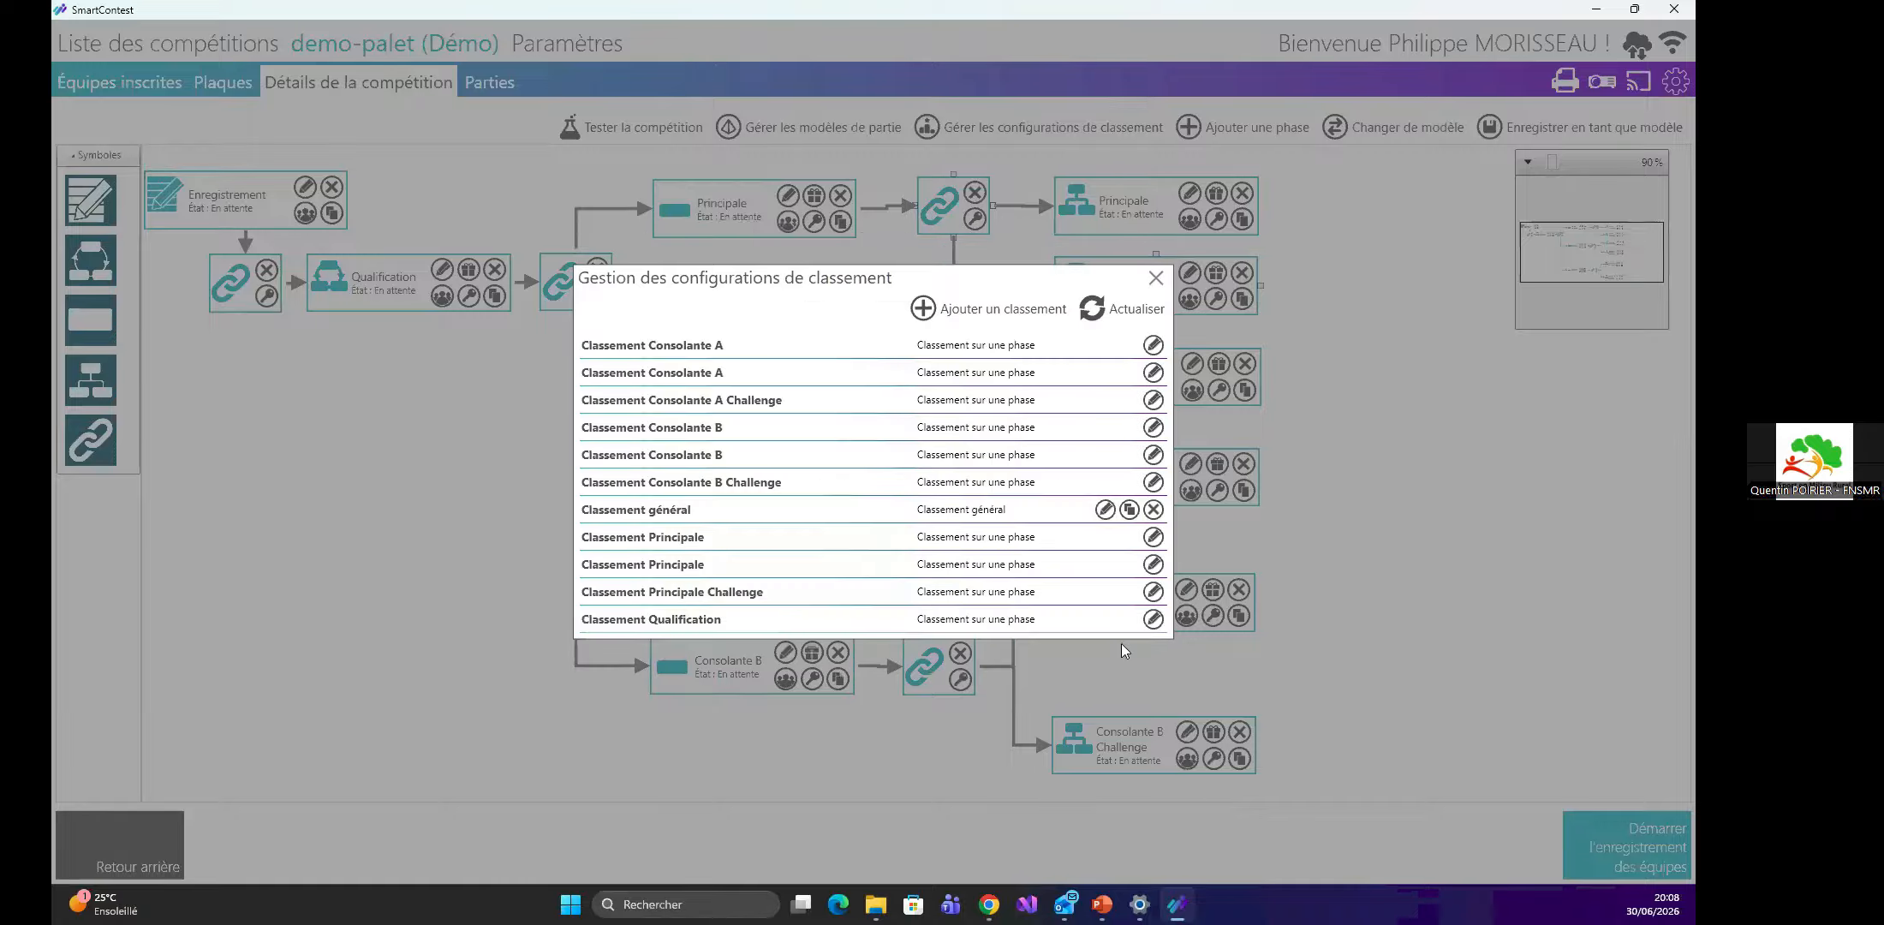
pyautogui.click(1155, 280)
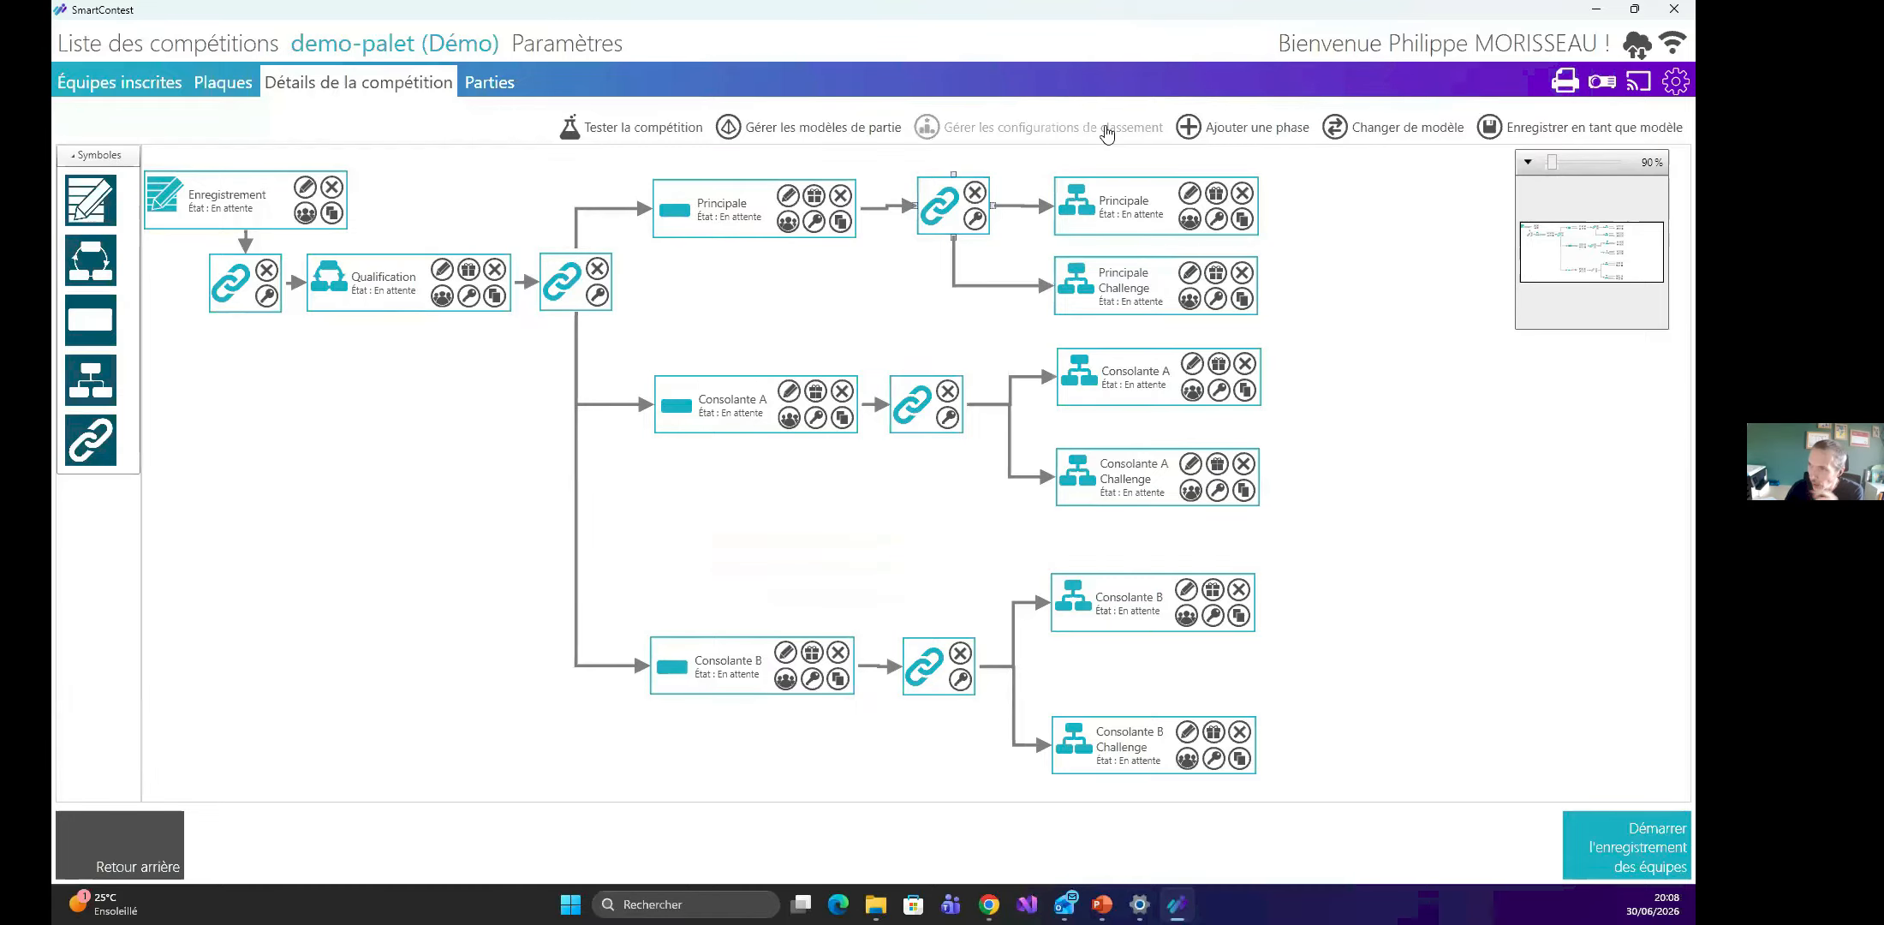
# Review the phase order and filters of the Classement général ranking and save its configuration as it is.
pyautogui.click(1103, 128)
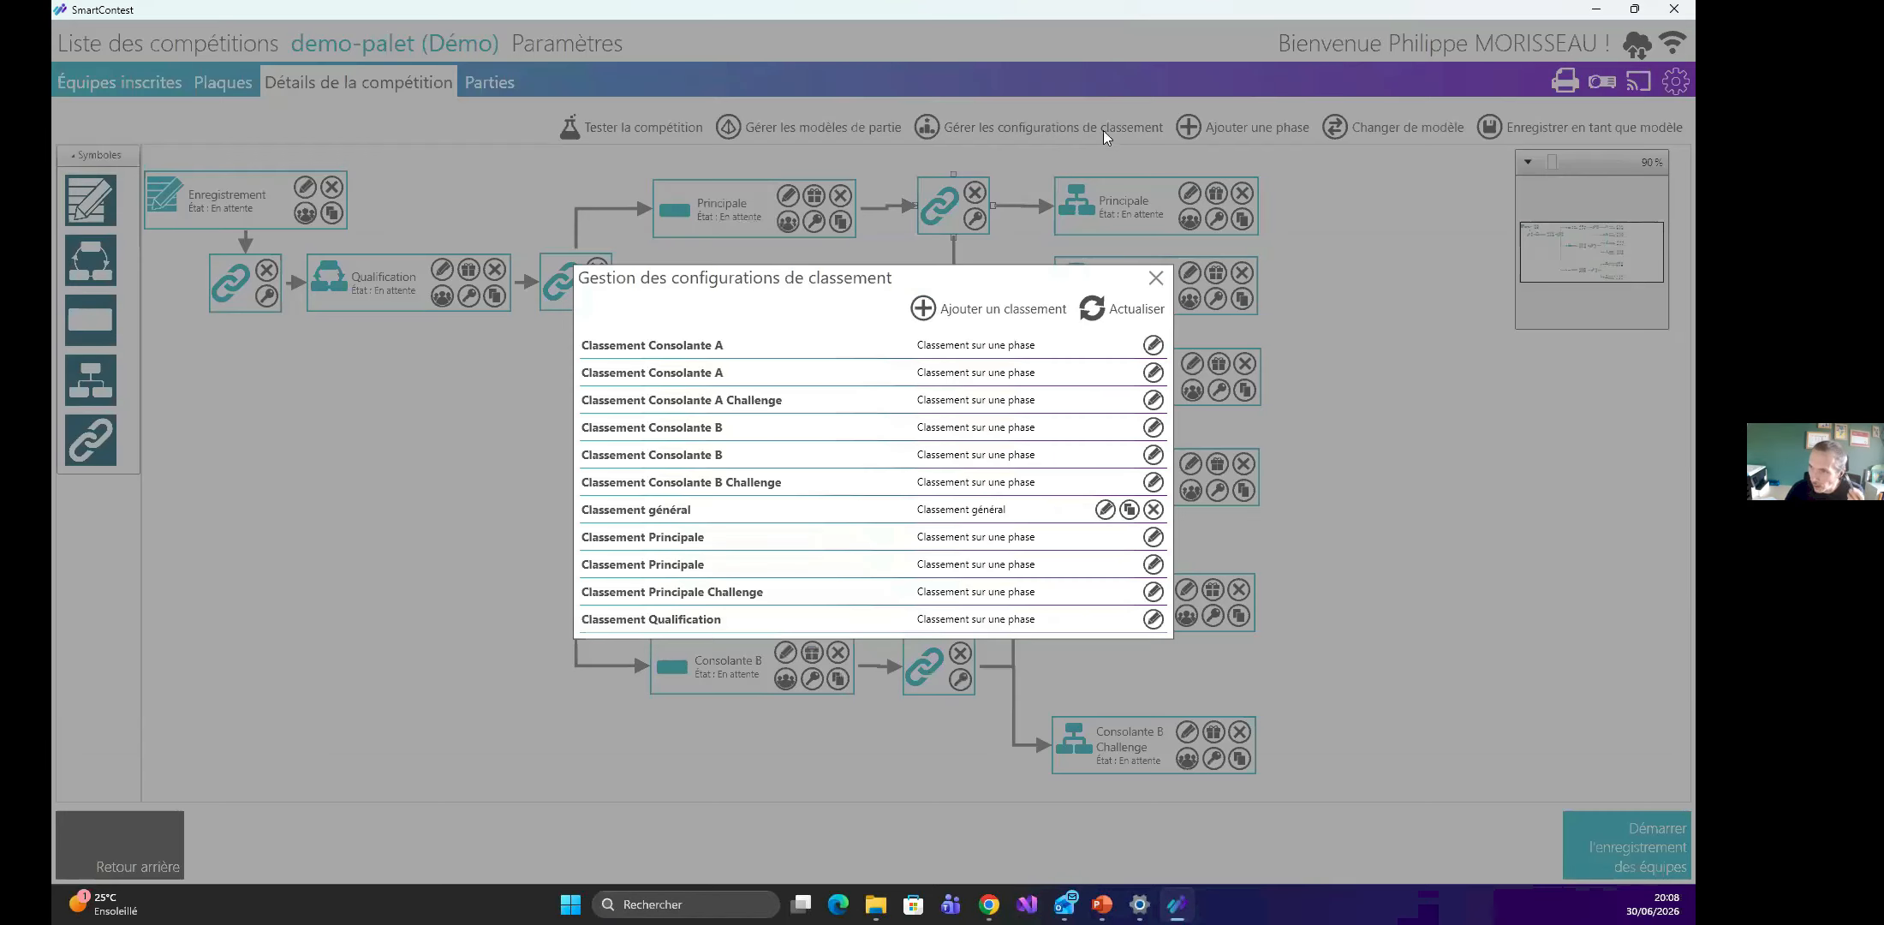
pyautogui.click(1104, 511)
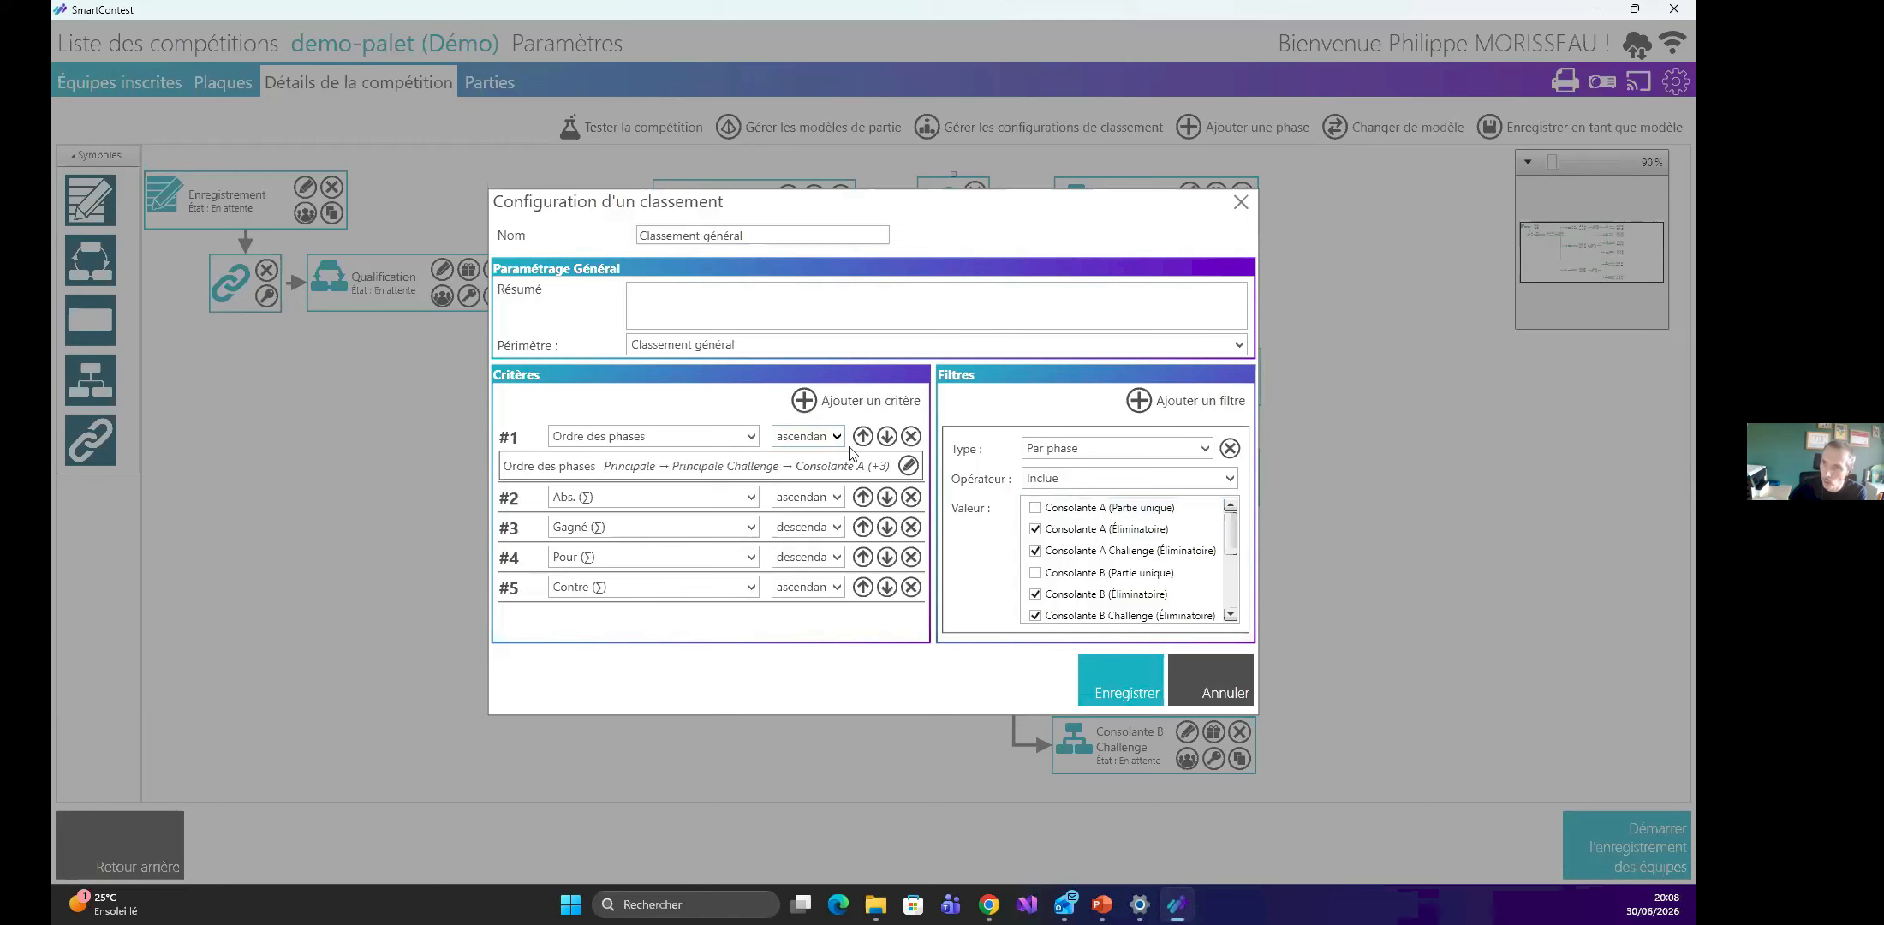
pyautogui.click(908, 465)
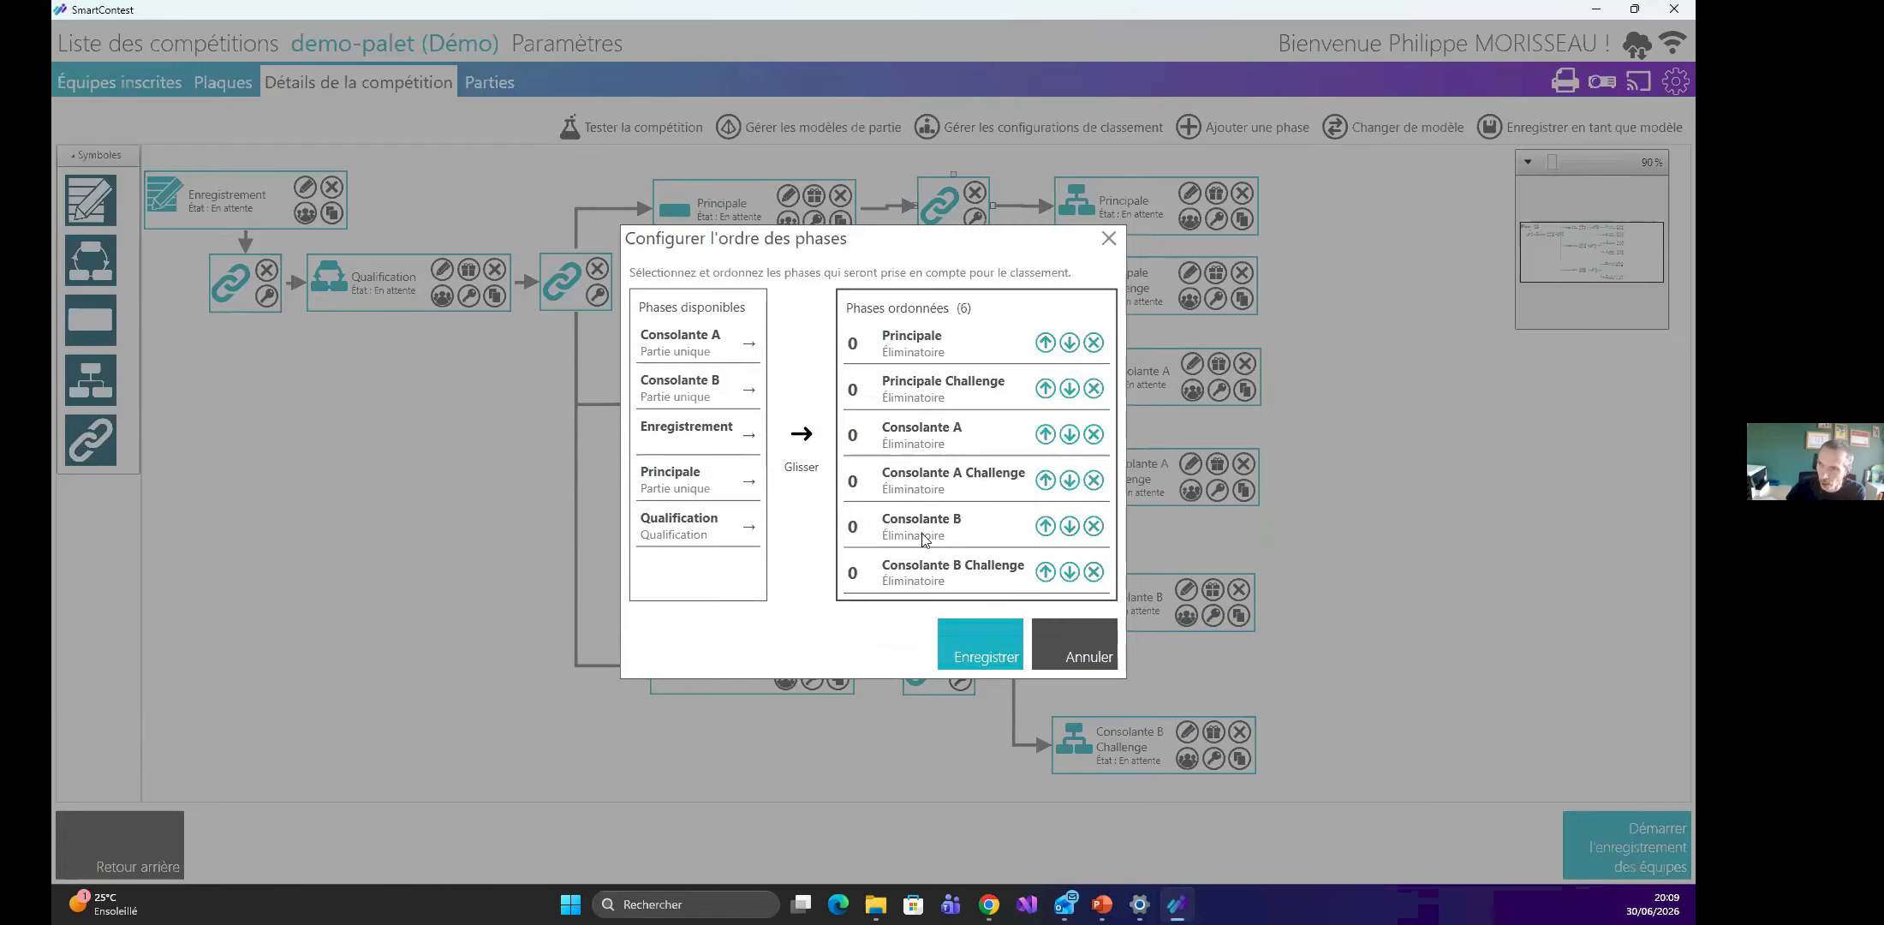
pyautogui.click(960, 644)
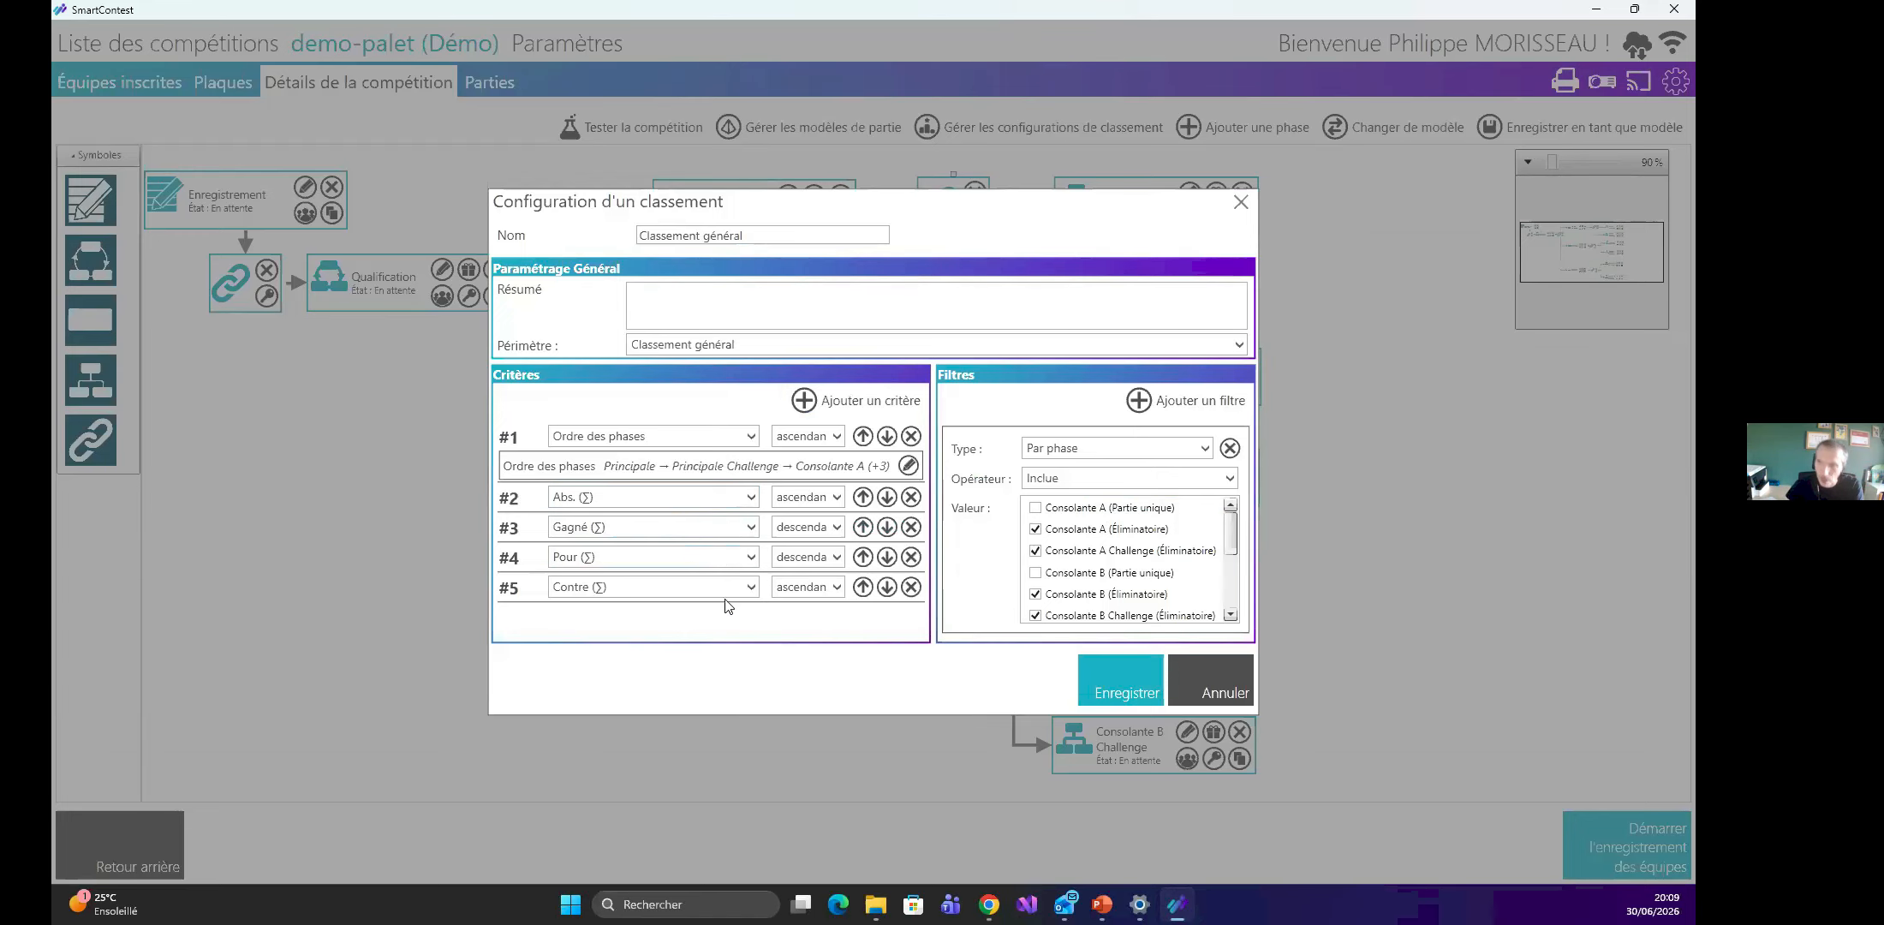
pyautogui.click(1133, 683)
# Start a custom ranking, try the category ranking option, turn it off again and view the available perimeters.
pyautogui.click(1021, 303)
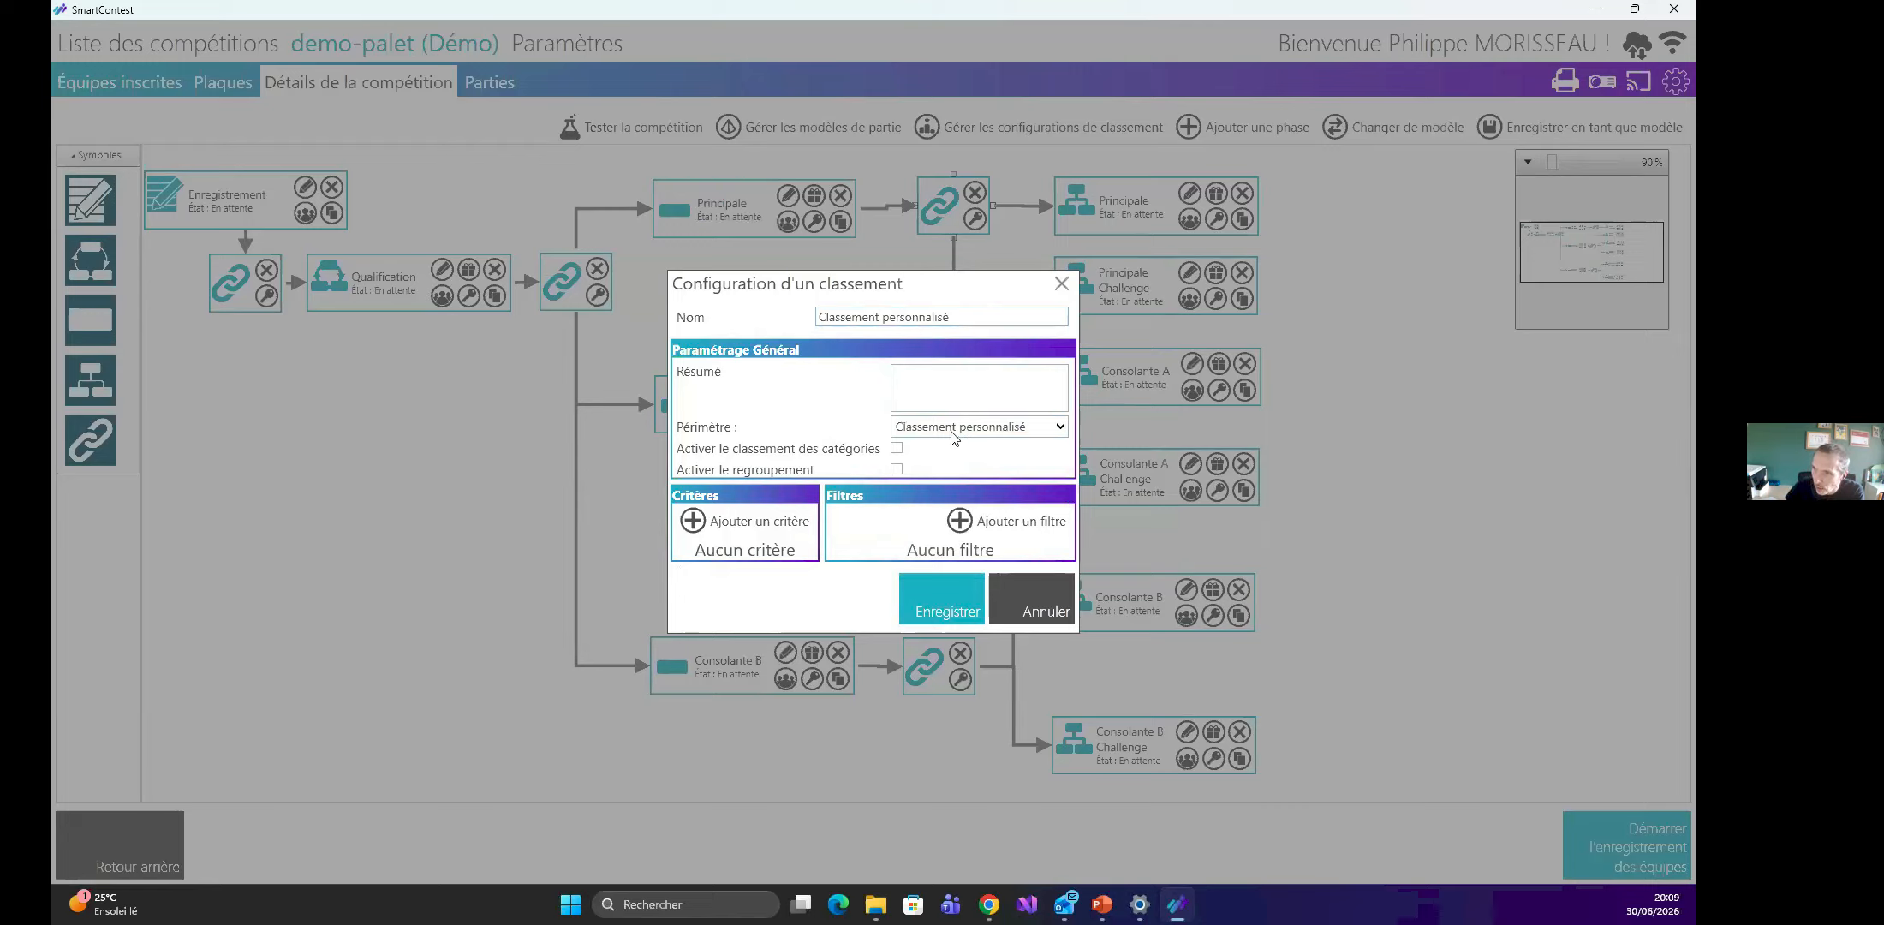
pyautogui.click(897, 448)
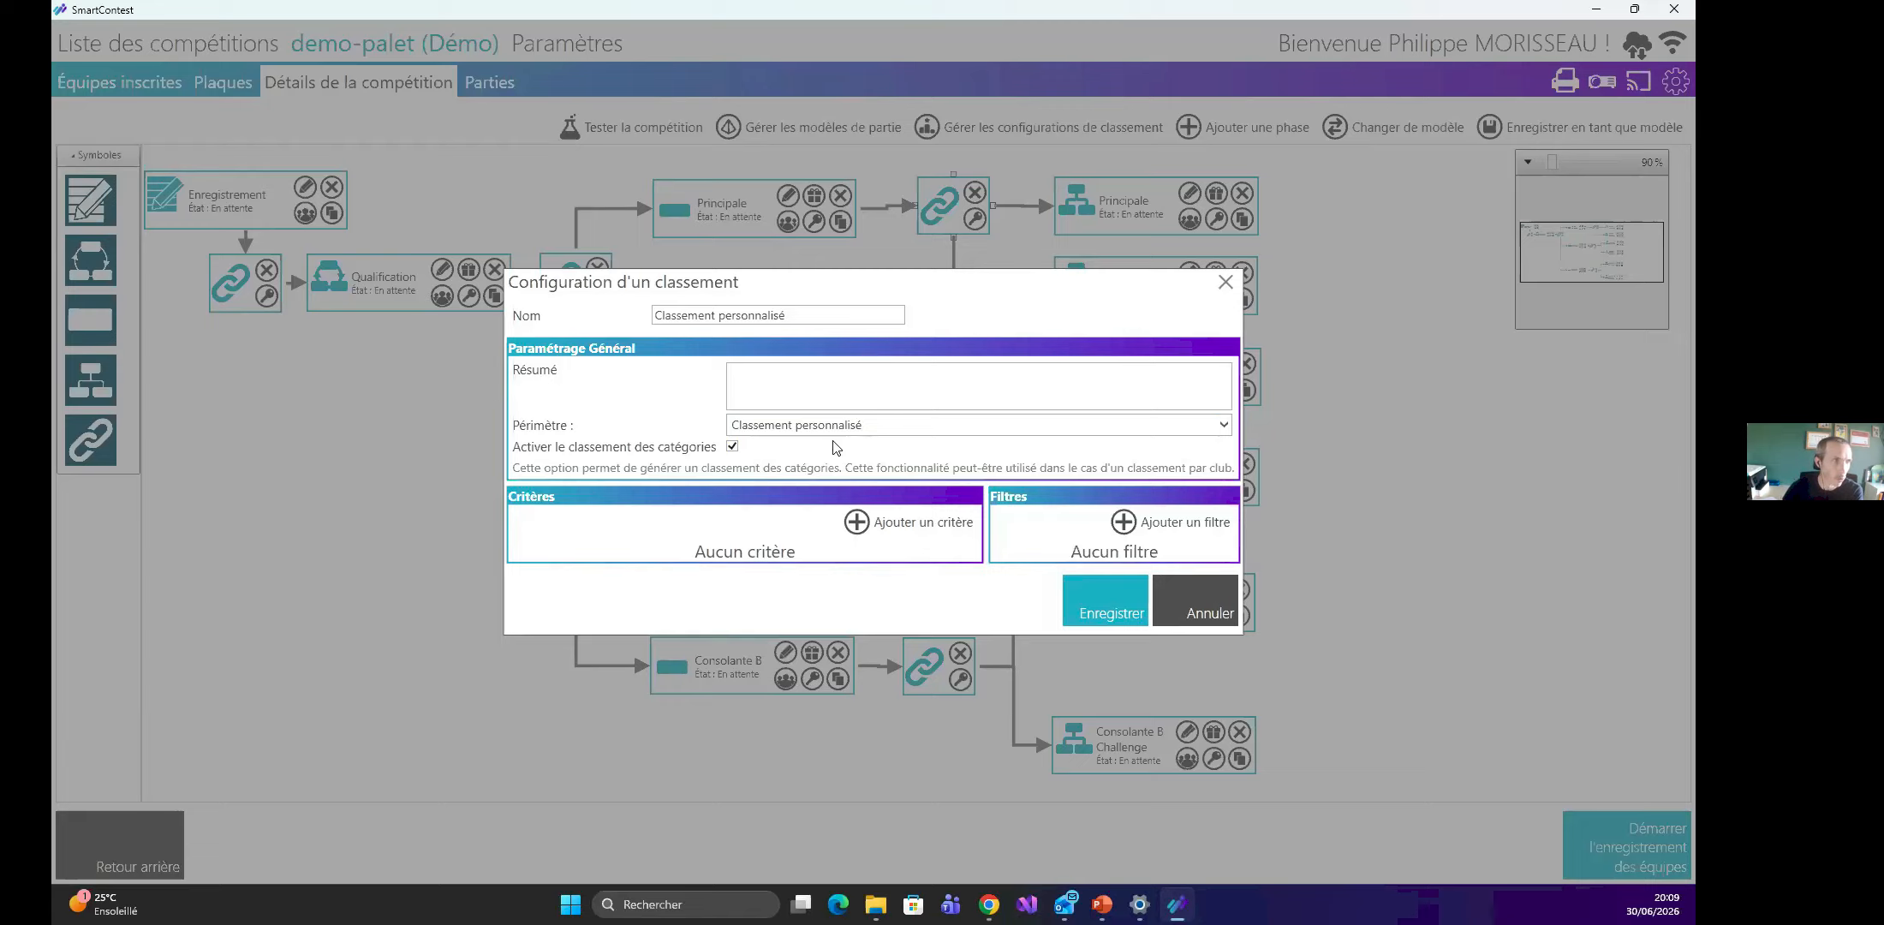
pyautogui.click(732, 446)
pyautogui.click(958, 428)
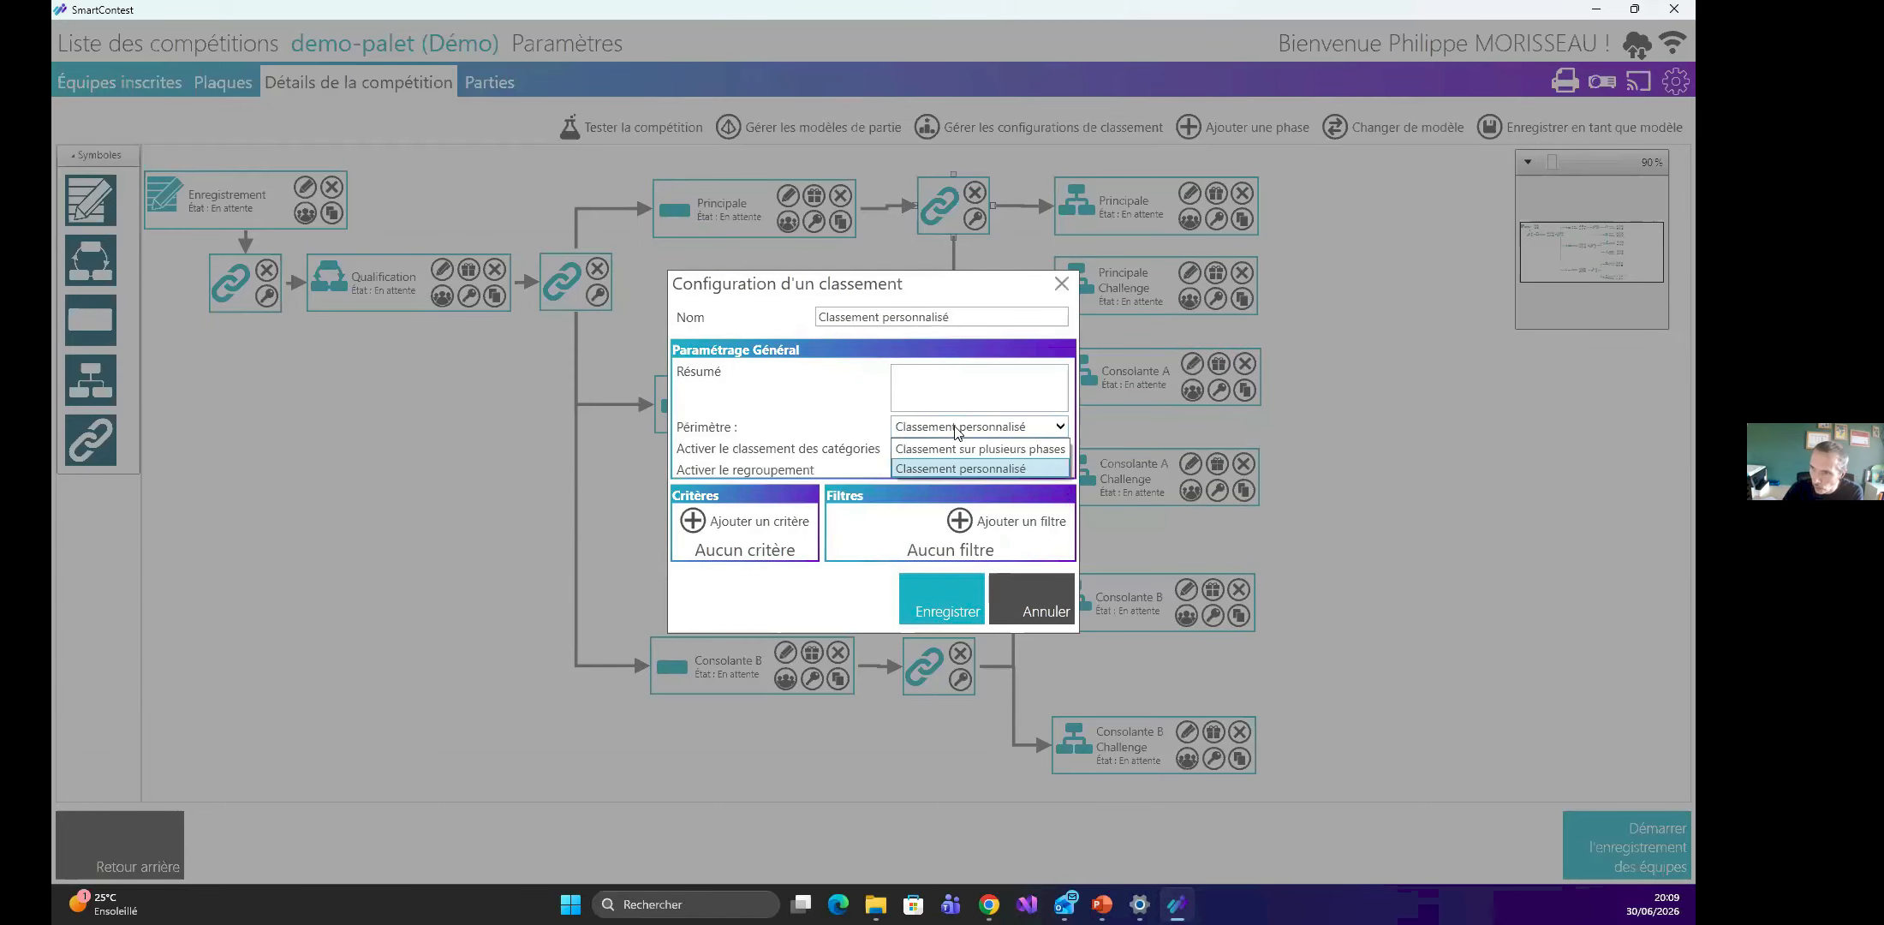
pyautogui.click(959, 428)
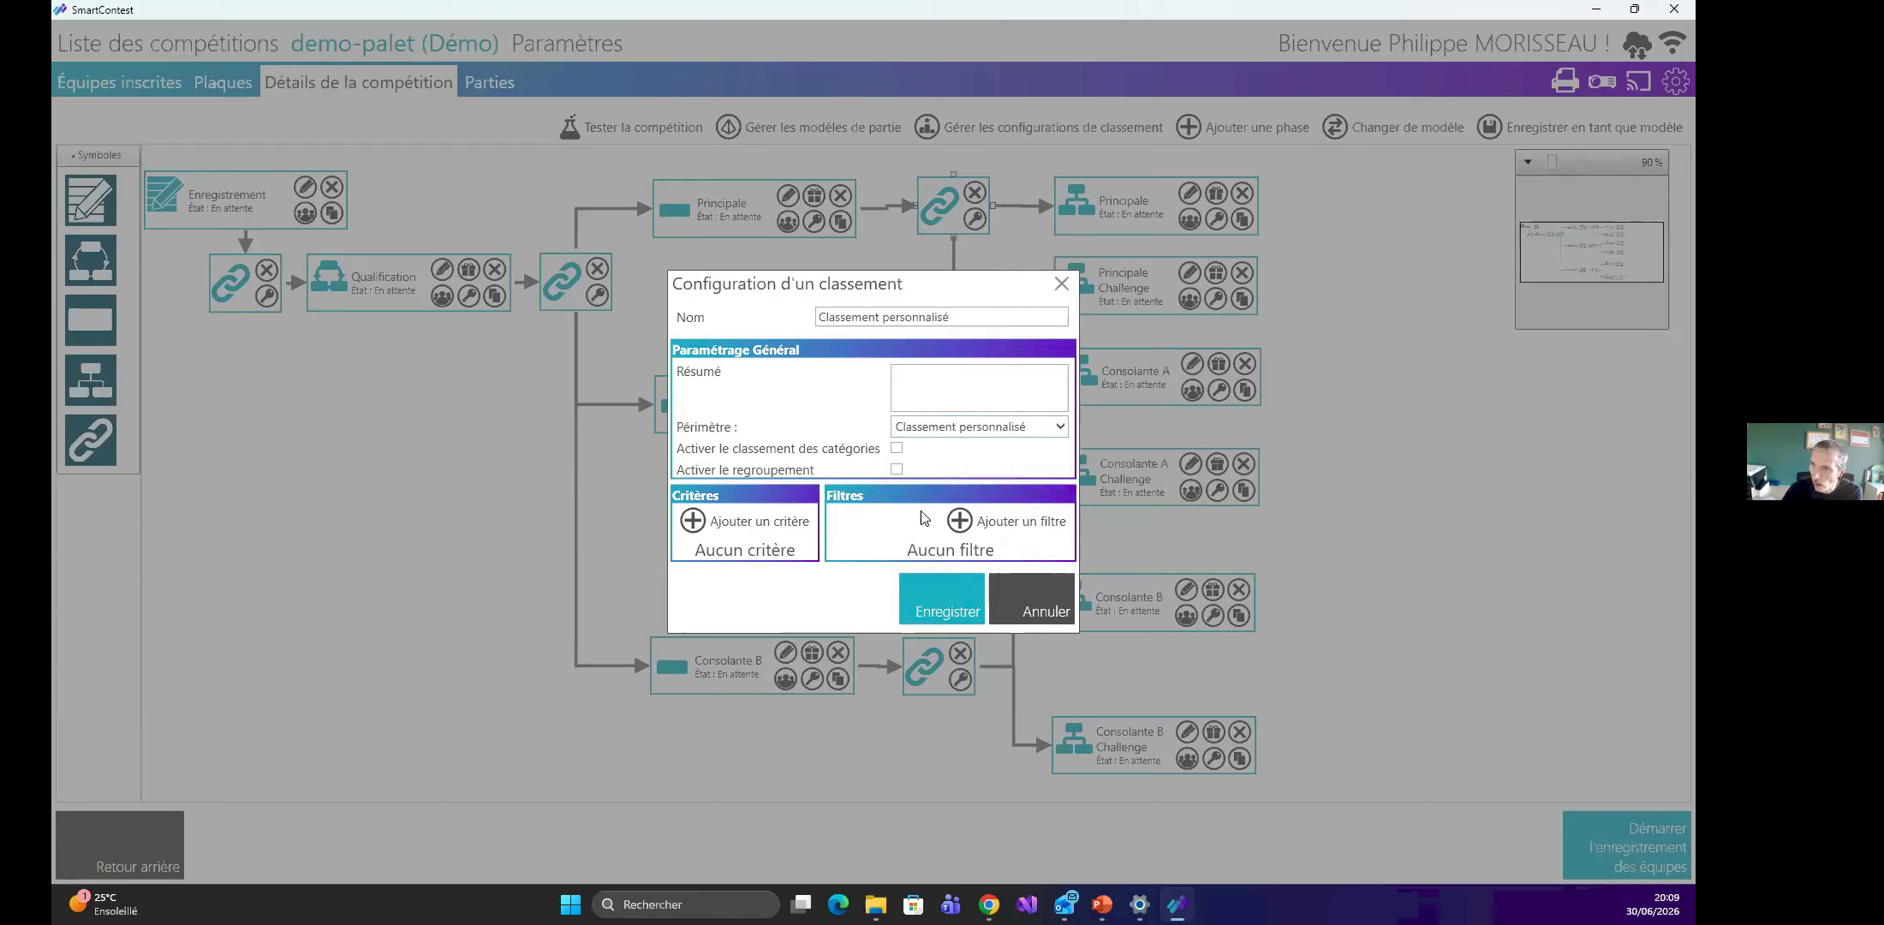
# Try a filter in the custom ranking with the types Par catégorie and Par phase, and remove the filter.
pyautogui.click(1007, 524)
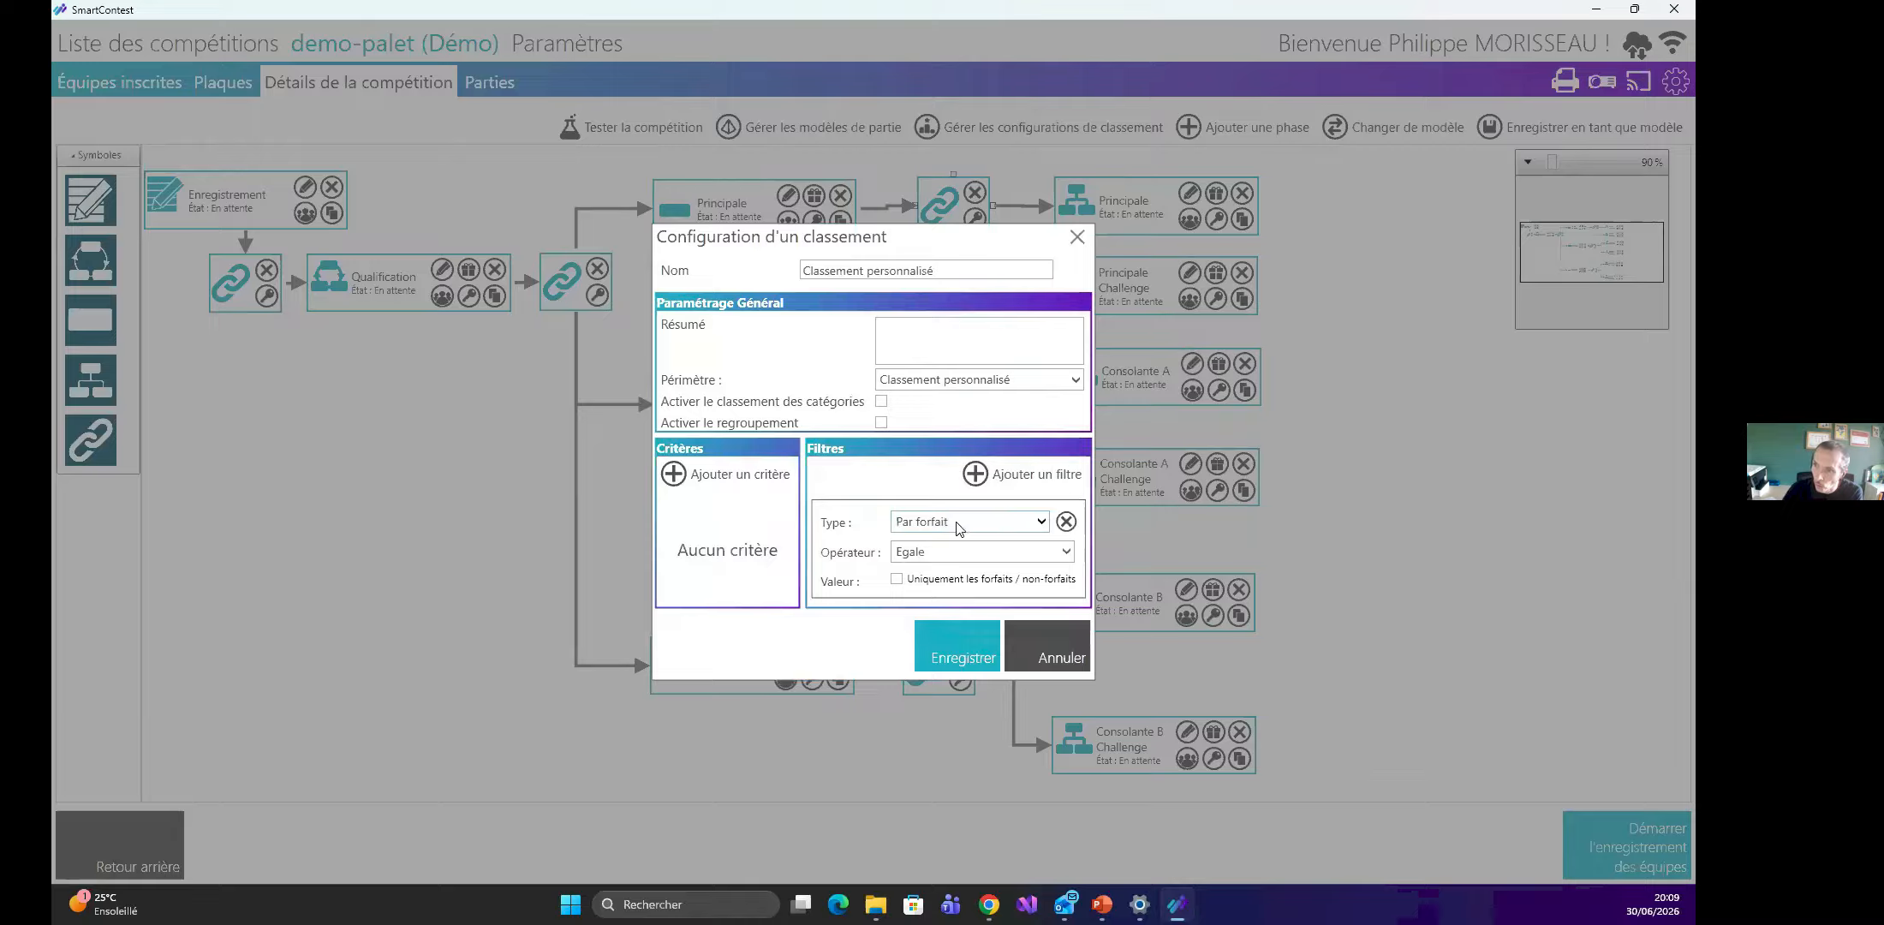
pyautogui.click(959, 524)
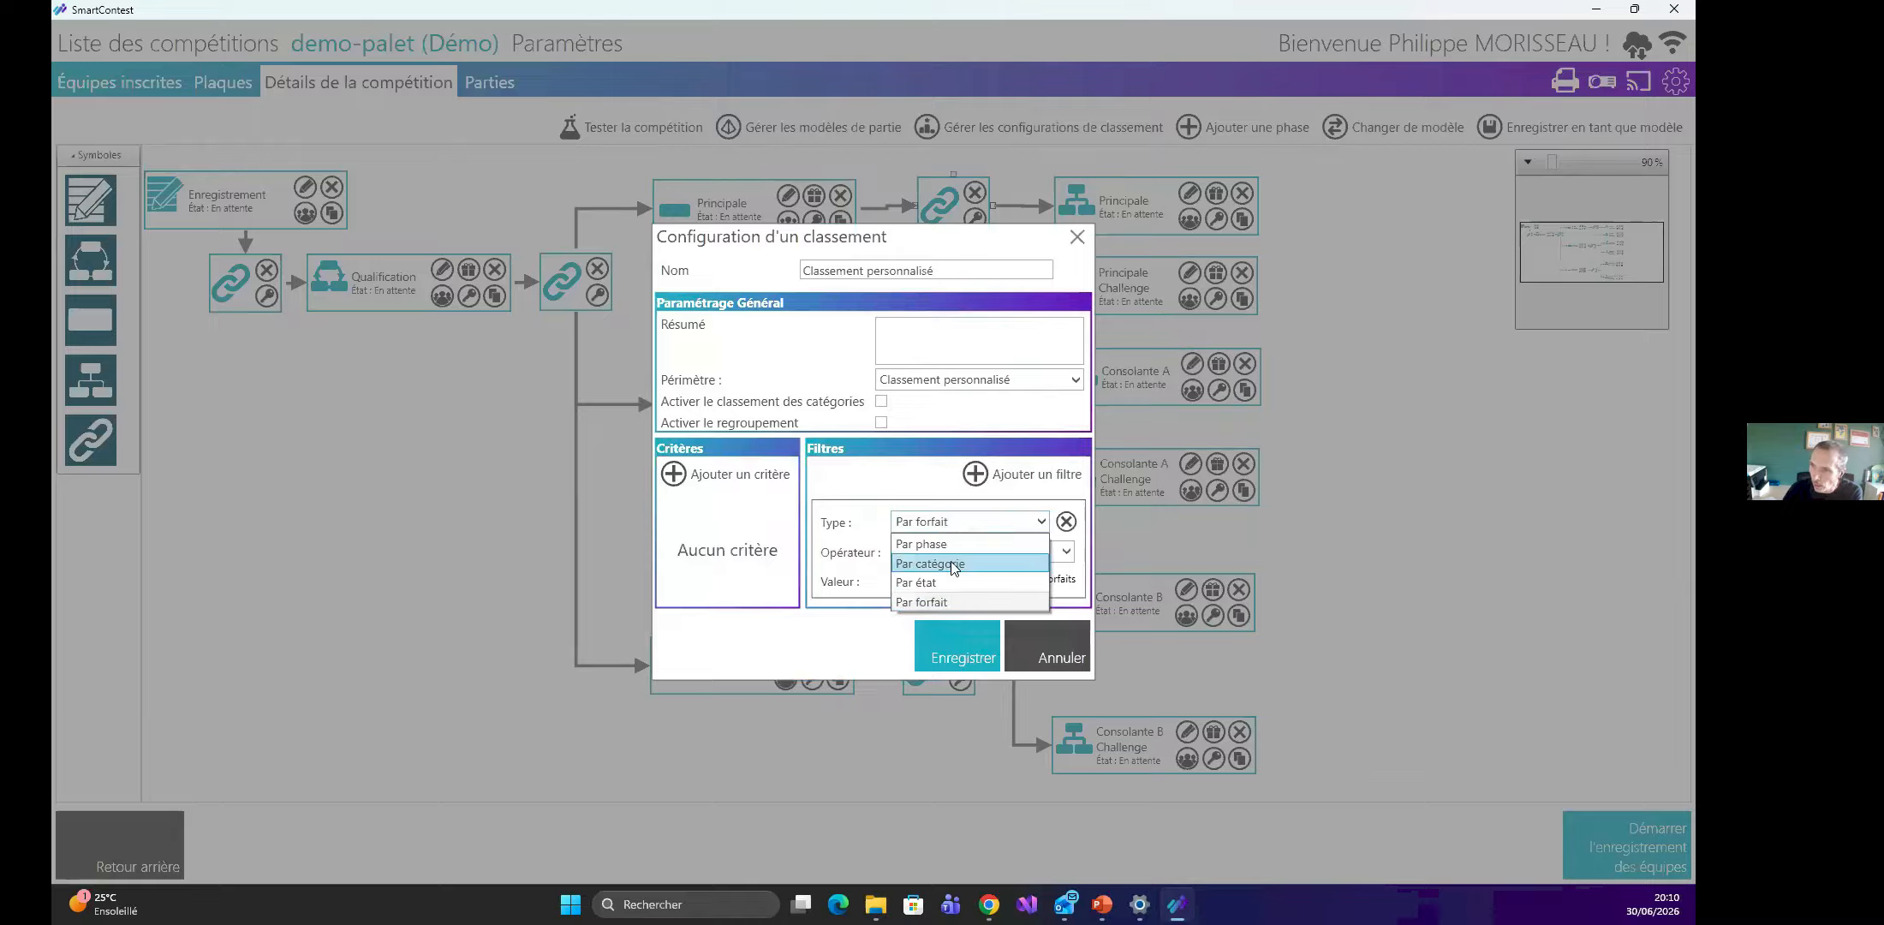
pyautogui.click(951, 572)
pyautogui.click(965, 520)
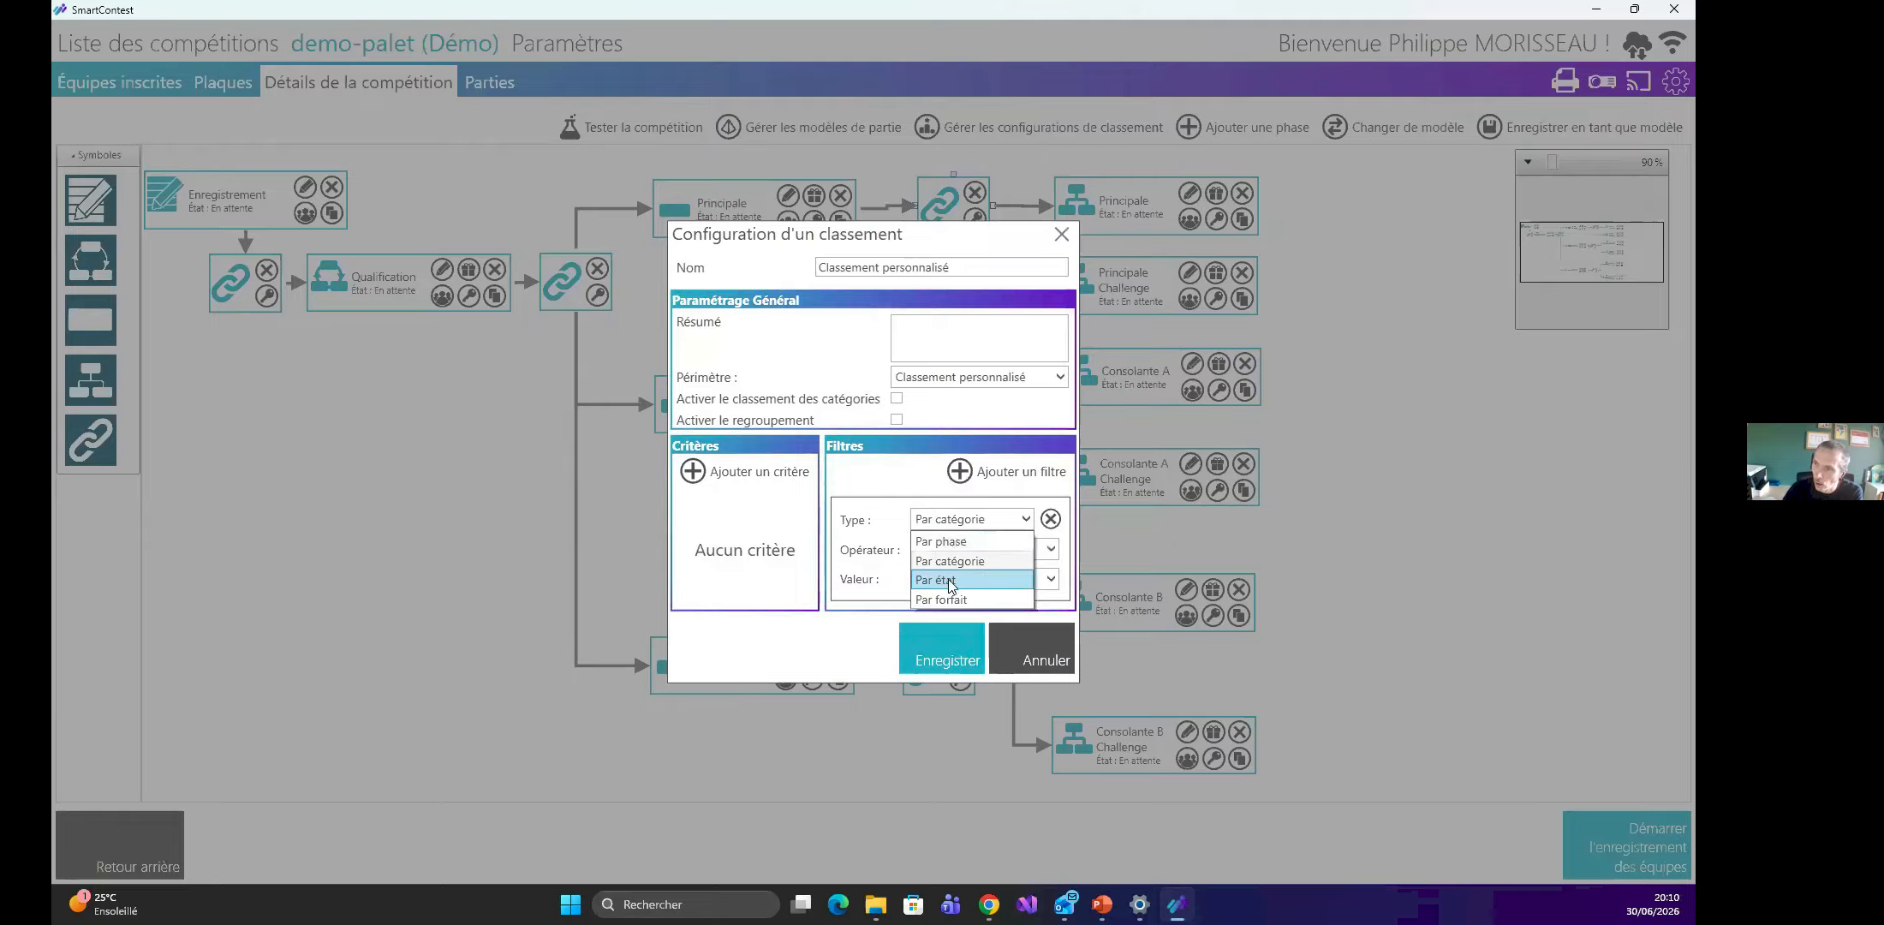
pyautogui.click(951, 541)
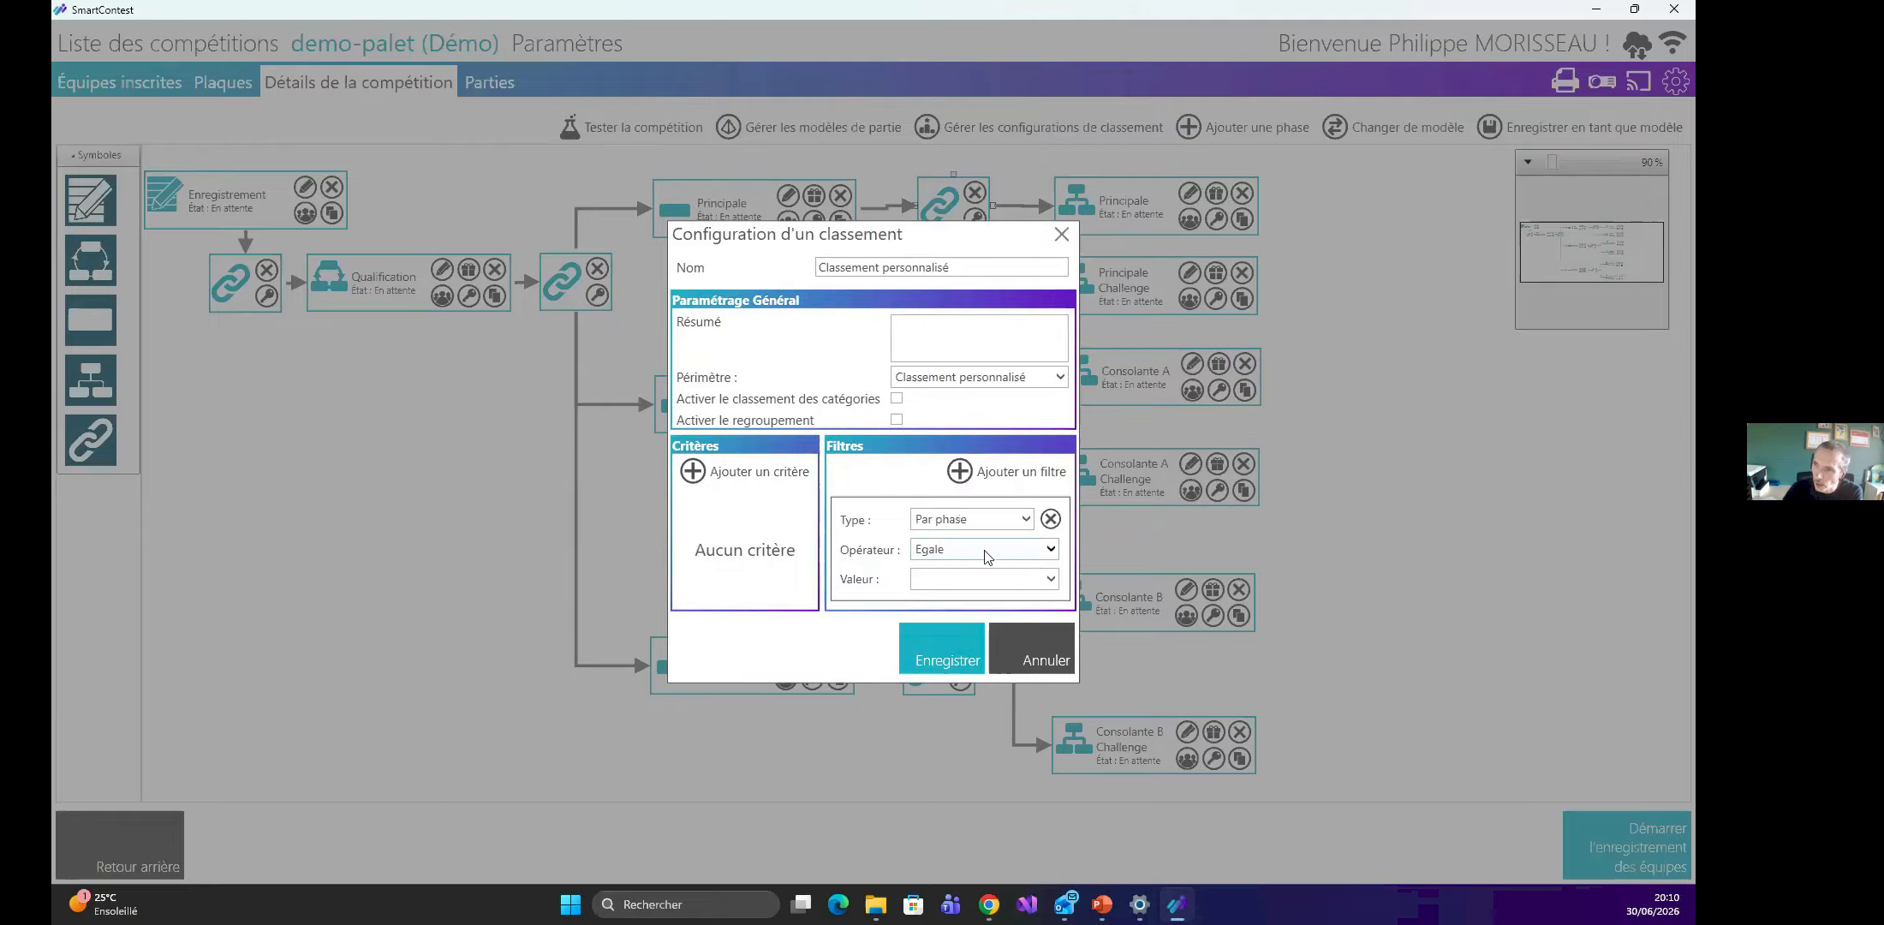
pyautogui.click(1052, 519)
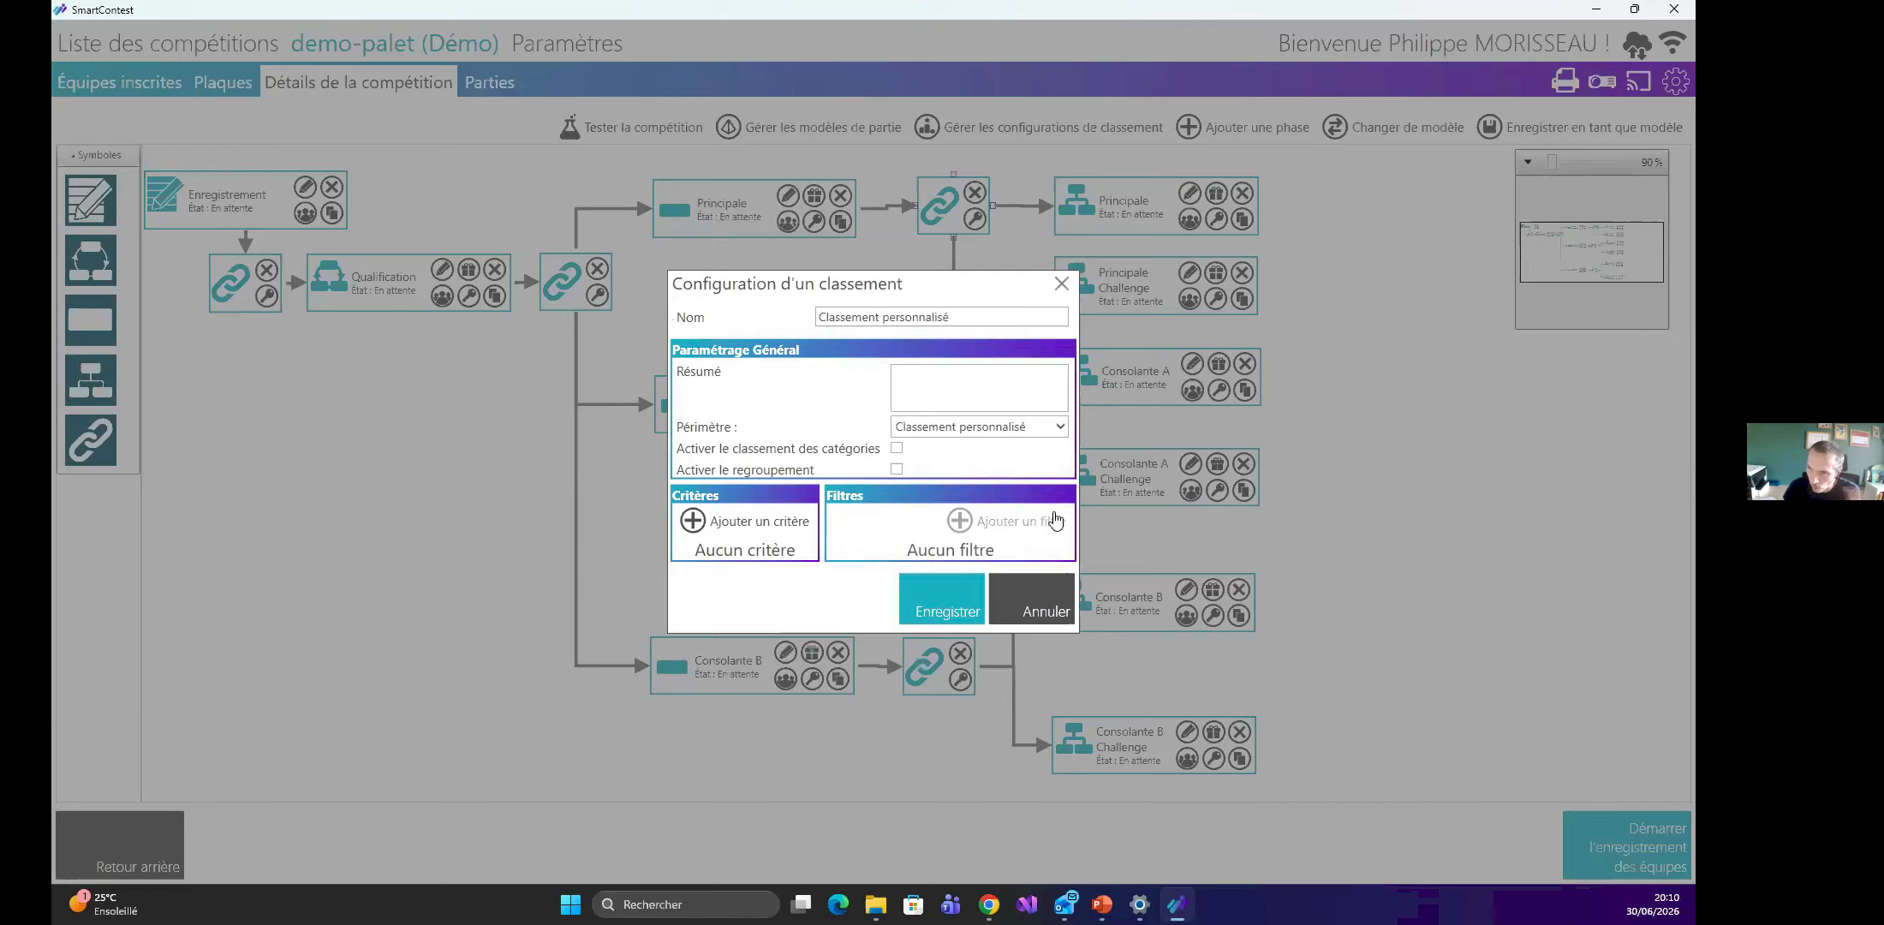
# Cancel the custom ranking's configuration, delete Classement personnalisé from the ranking configurations and close the list.
pyautogui.click(1047, 614)
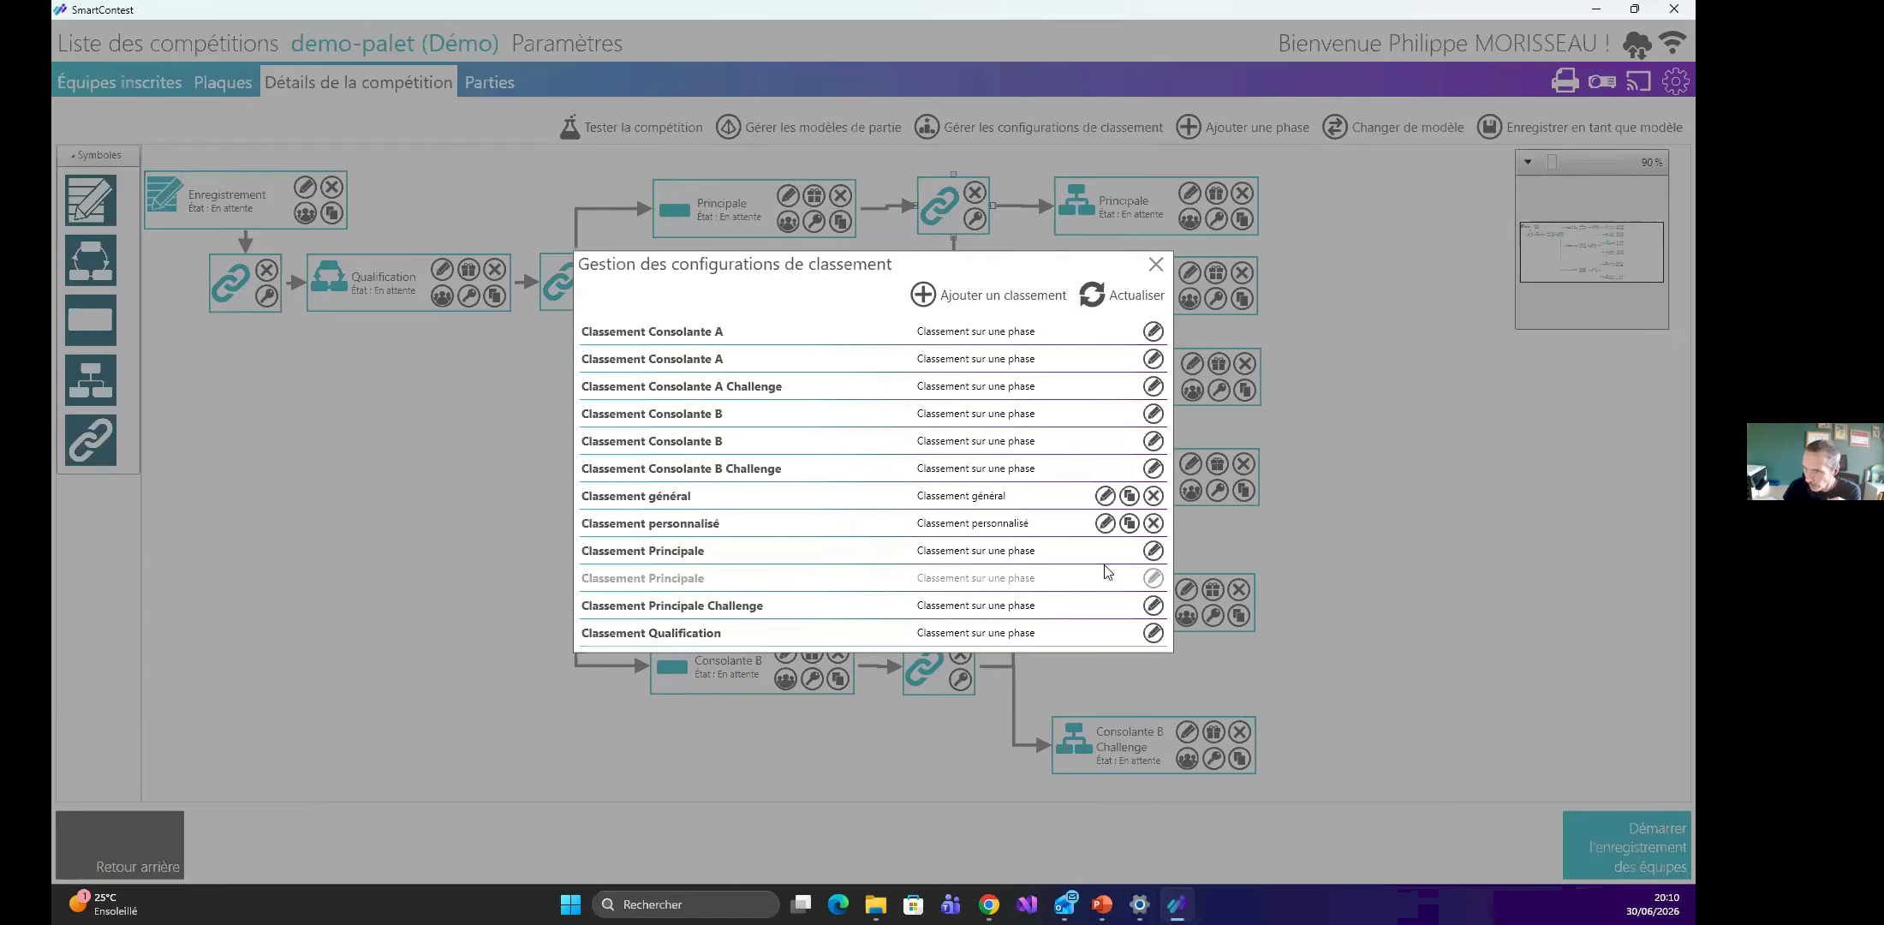
pyautogui.click(1154, 523)
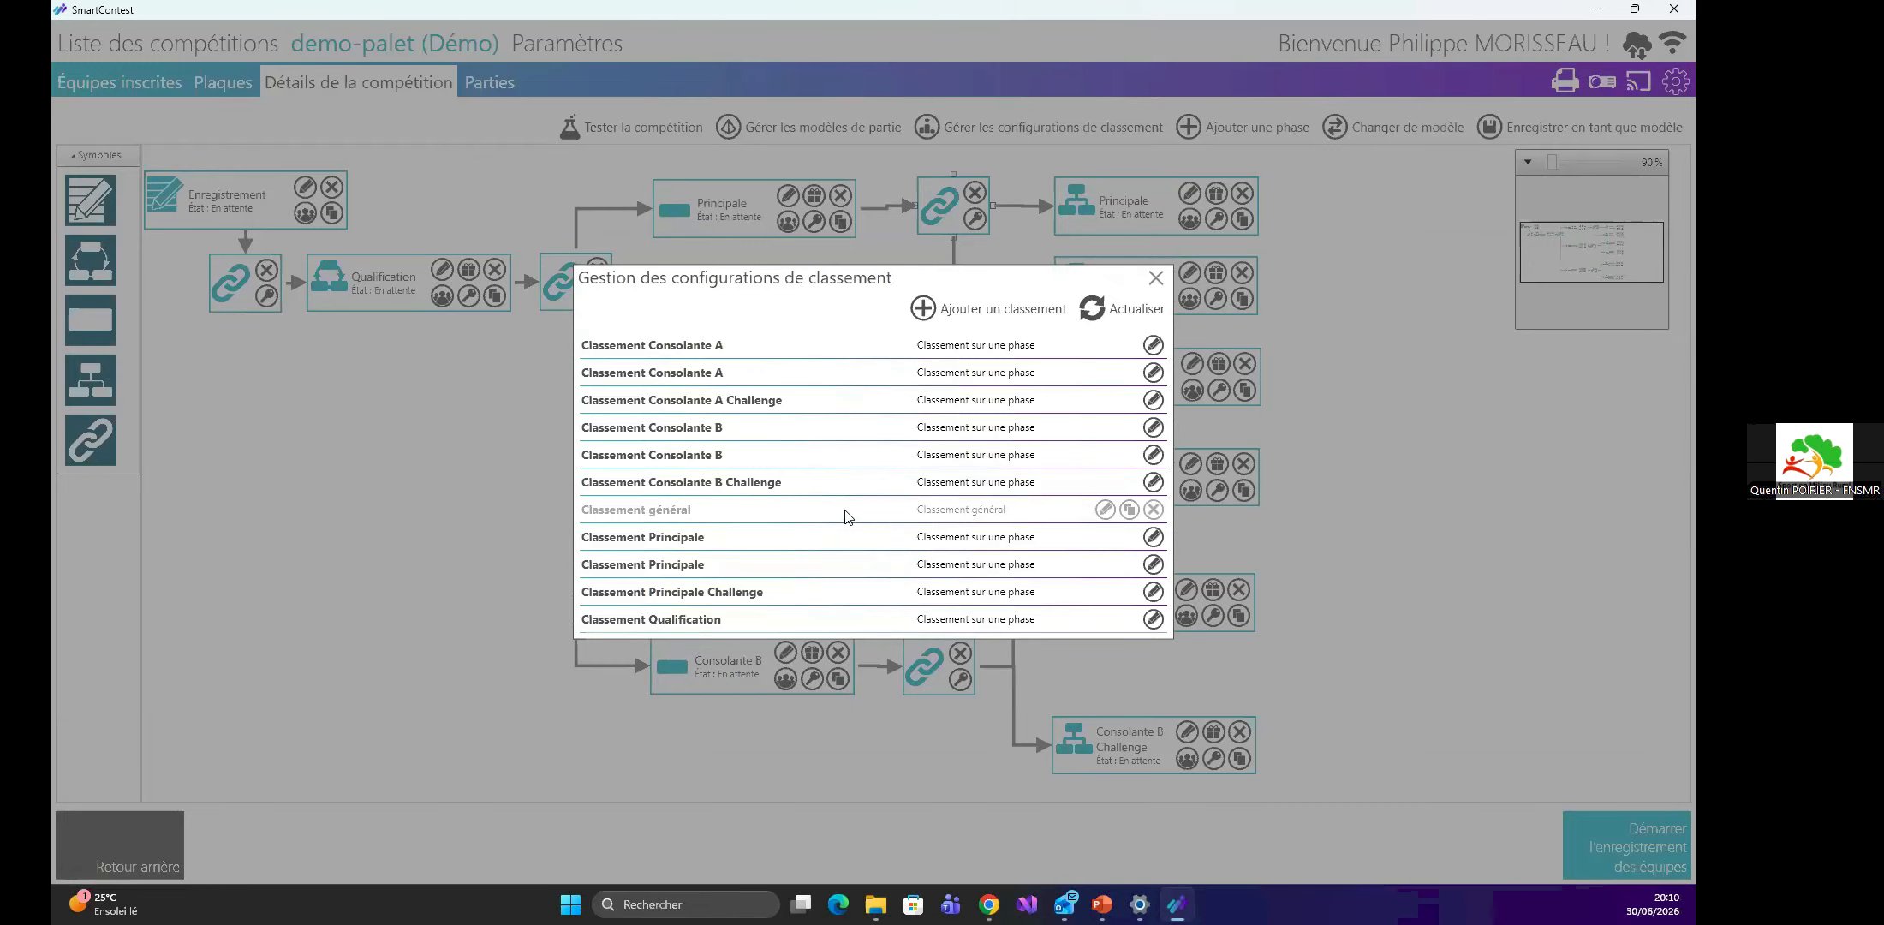
pyautogui.click(1146, 312)
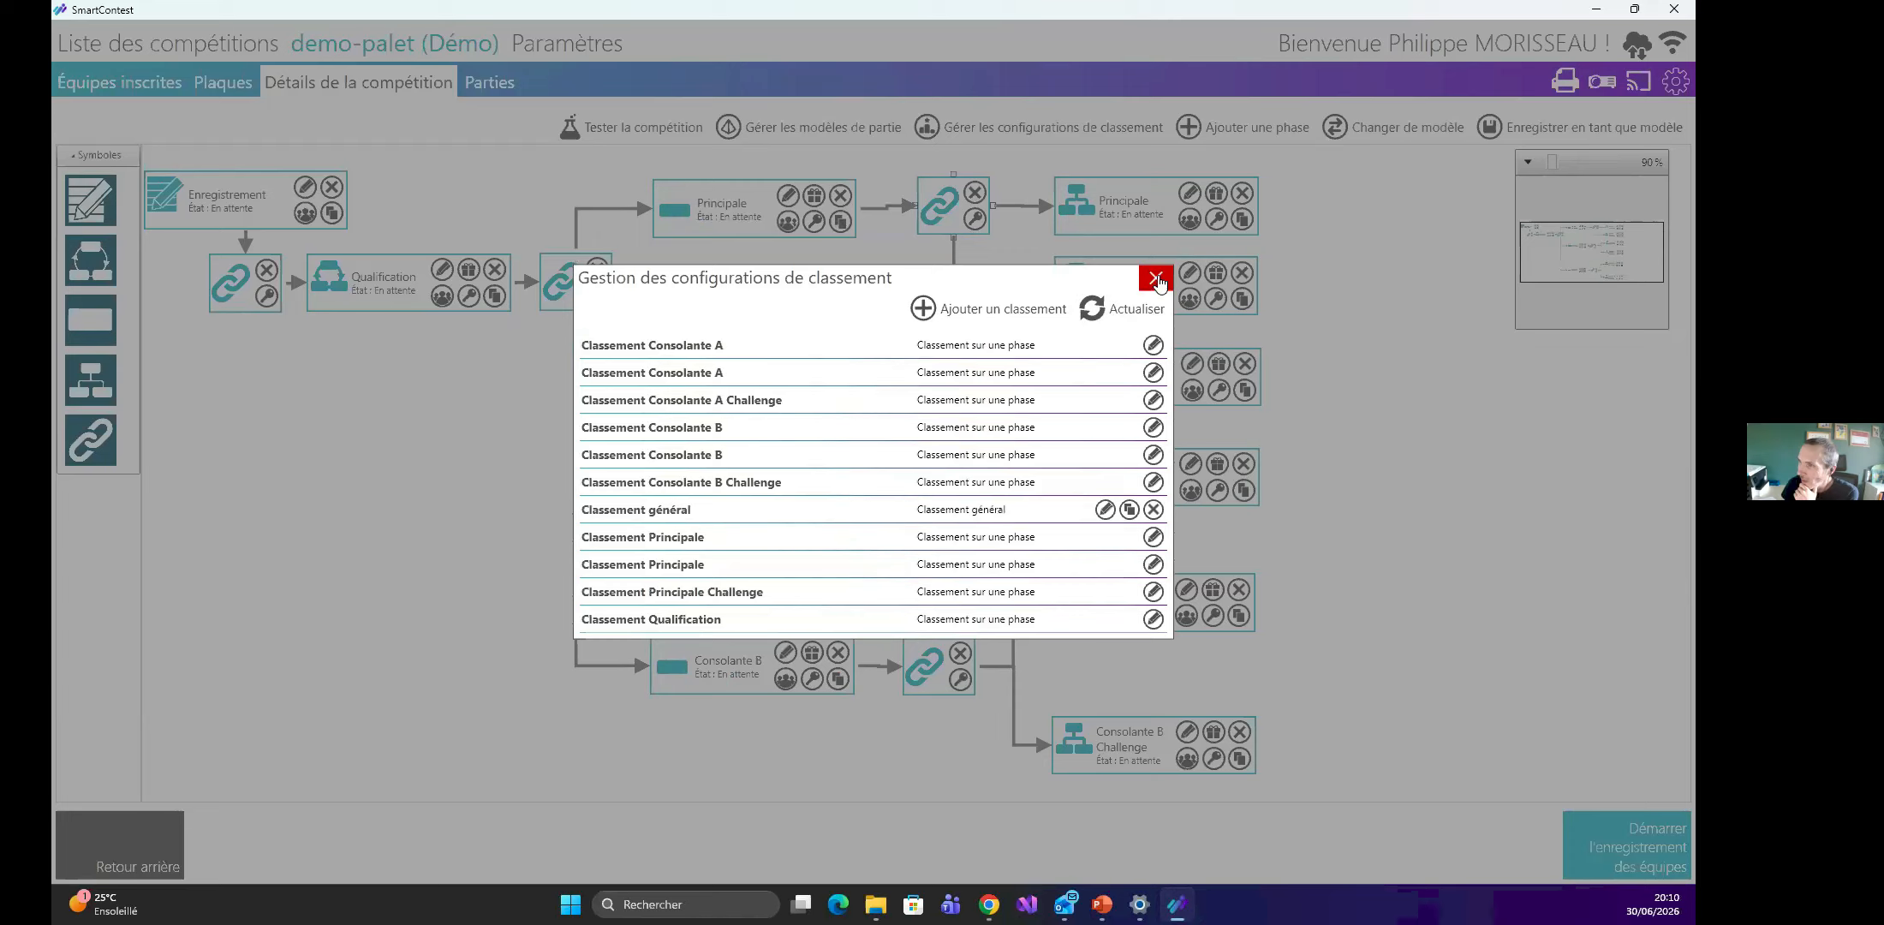
pyautogui.click(1156, 279)
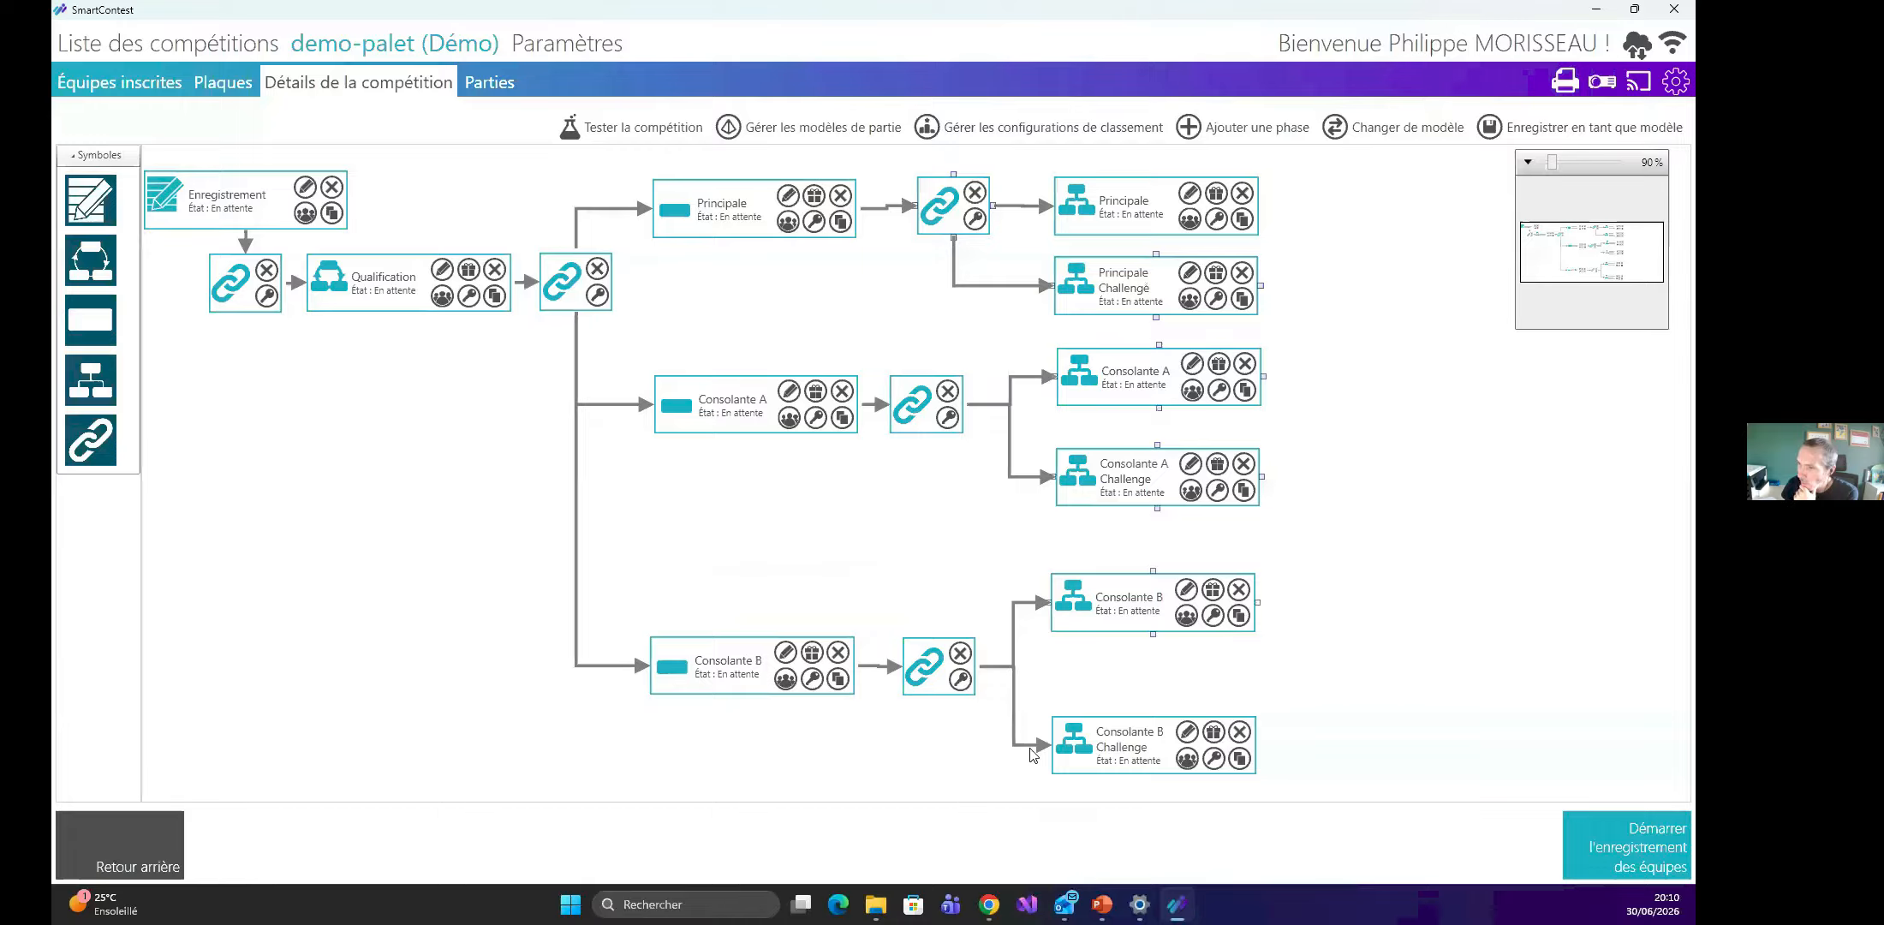
# Switch to Chrome and view the SmartContest documentation page on managing participants.
pyautogui.moveTo(990, 904)
pyautogui.click(861, 842)
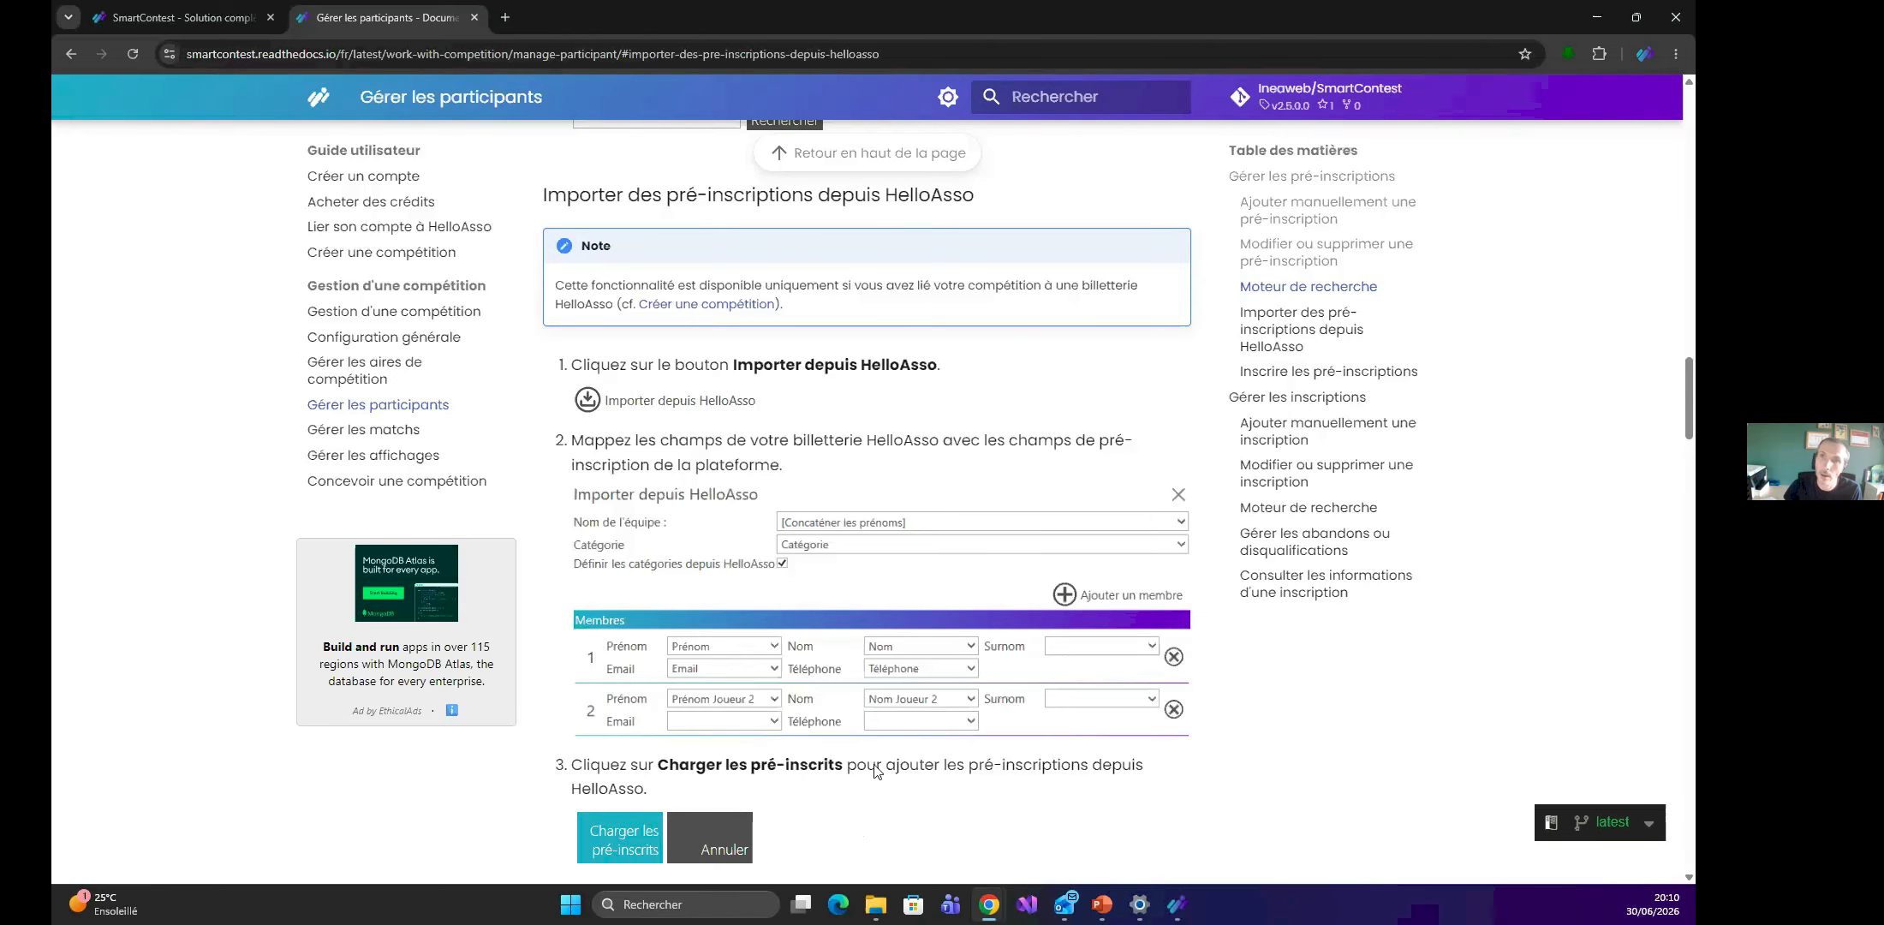
# View the documentation page Gestion d'une compétition, covering the workflow diagram and the first stages of a competition.
pyautogui.click(430, 317)
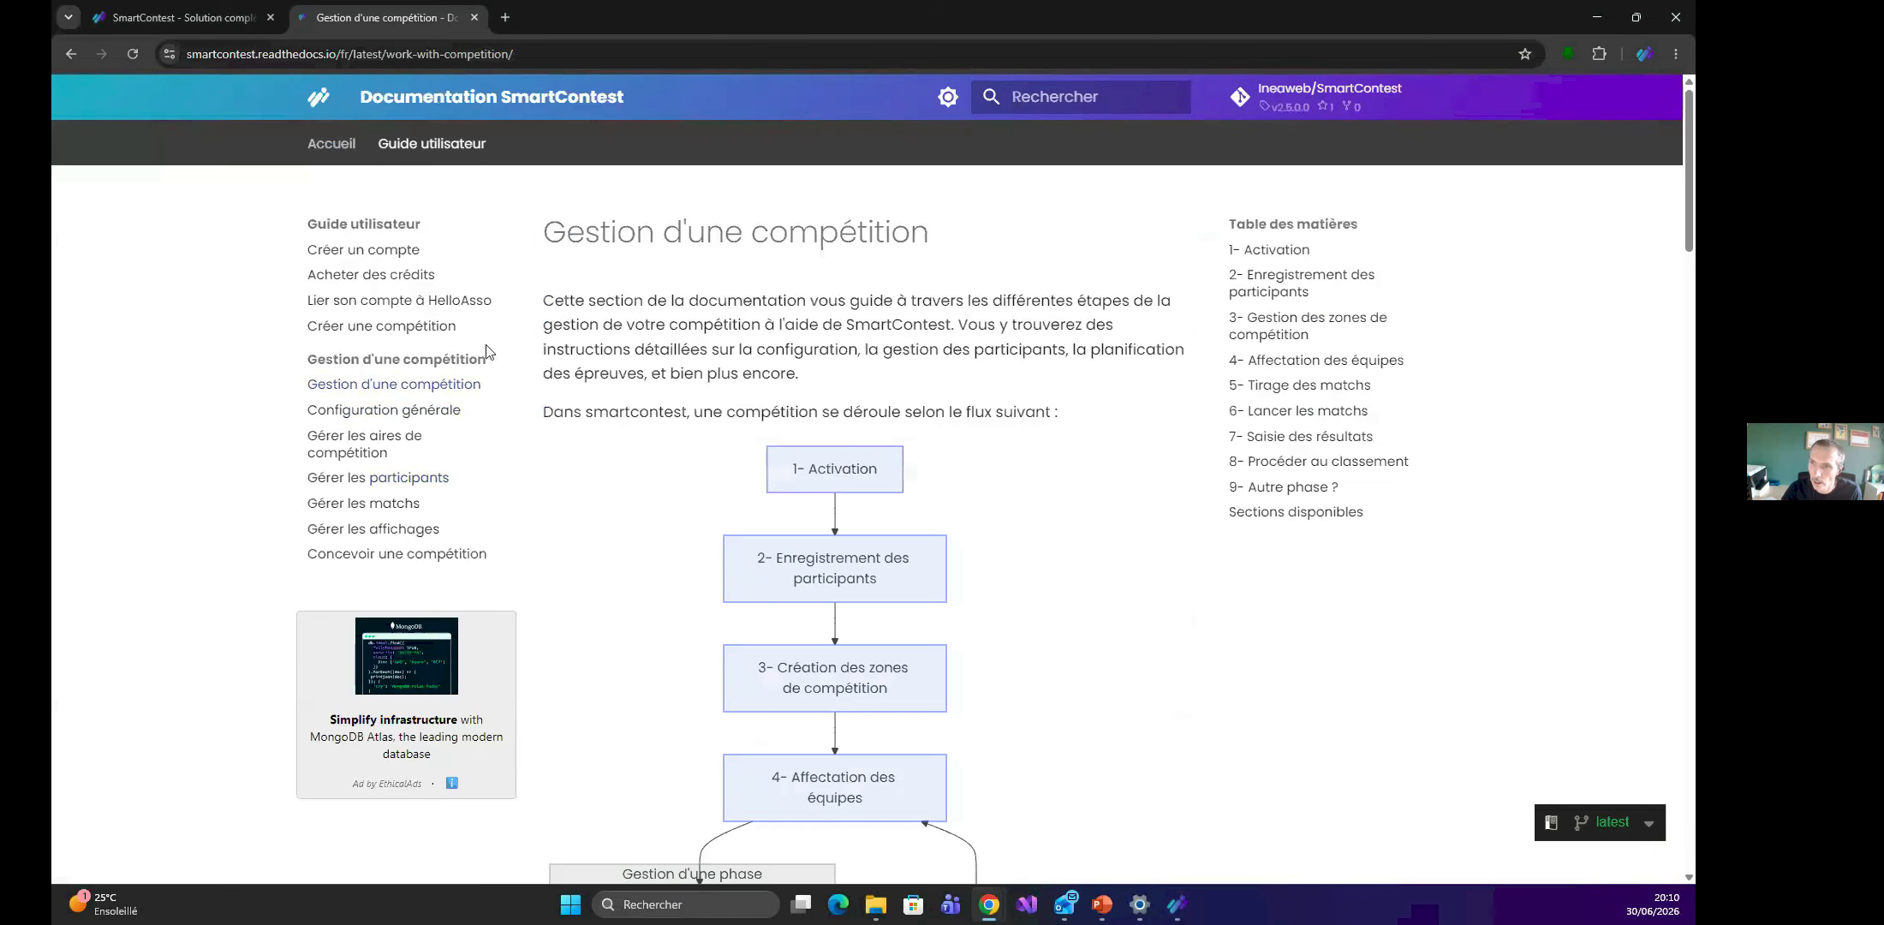
pyautogui.scroll(-1, 694, 473)
pyautogui.scroll(-7, 686, 477)
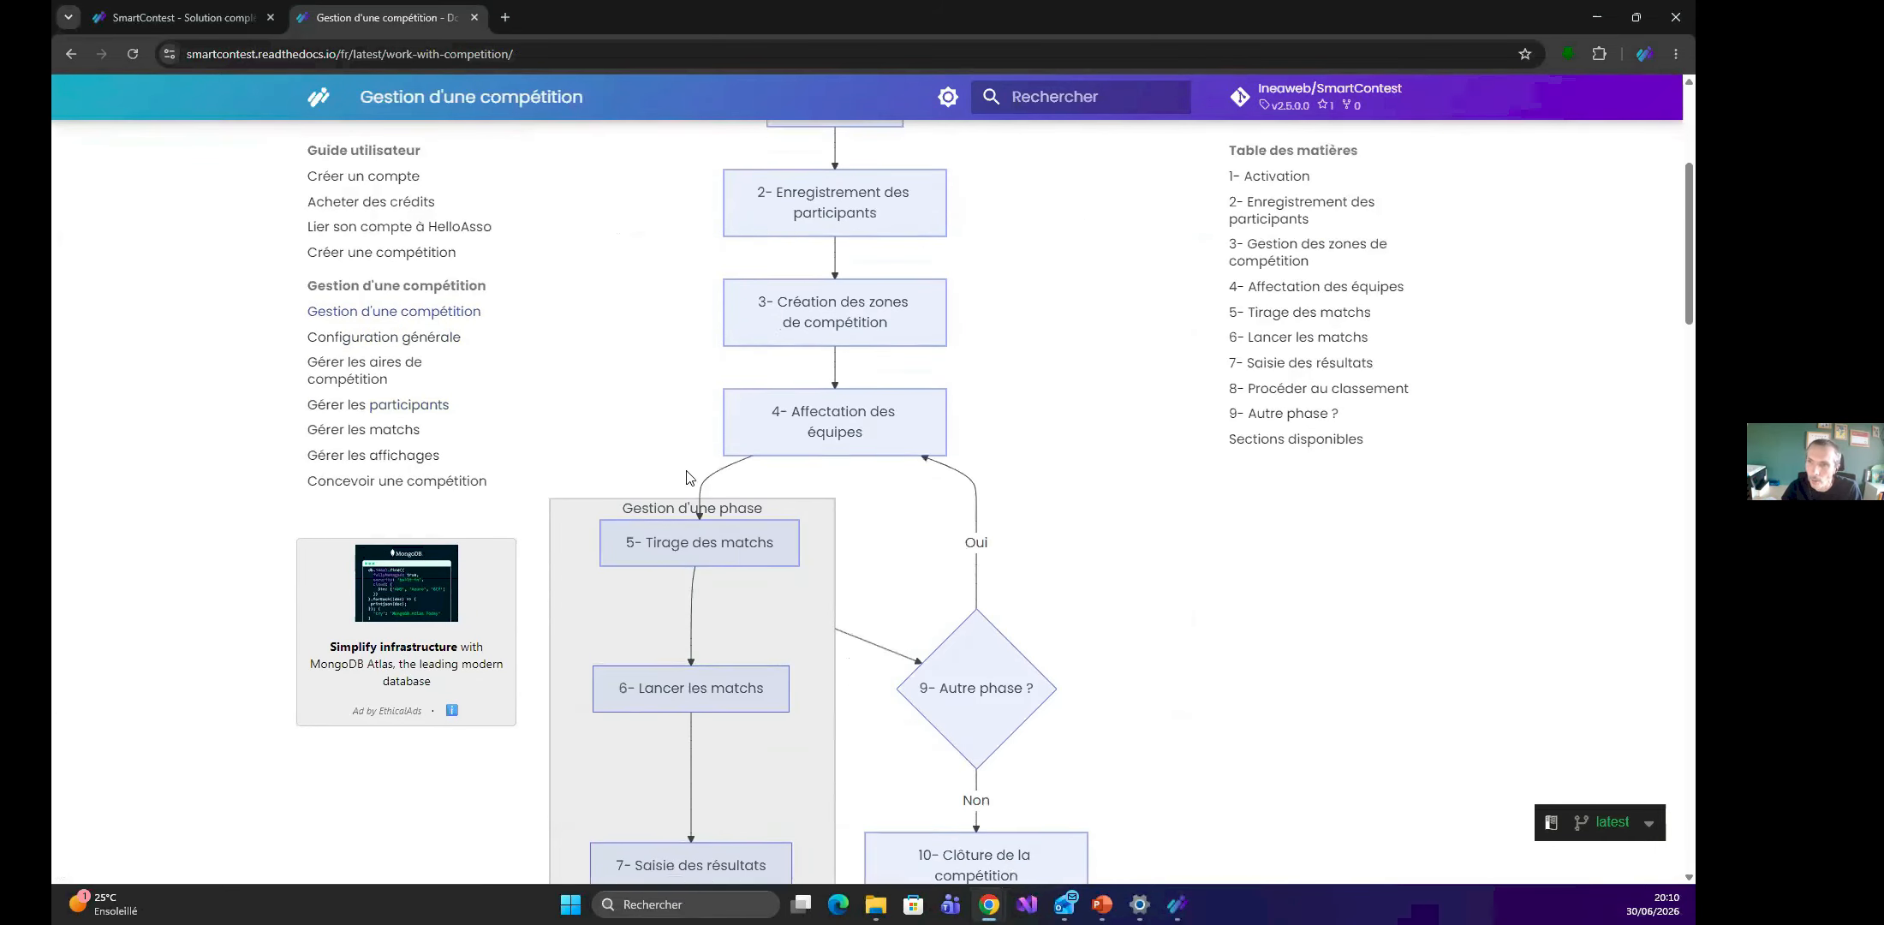
pyautogui.scroll(-7, 686, 472)
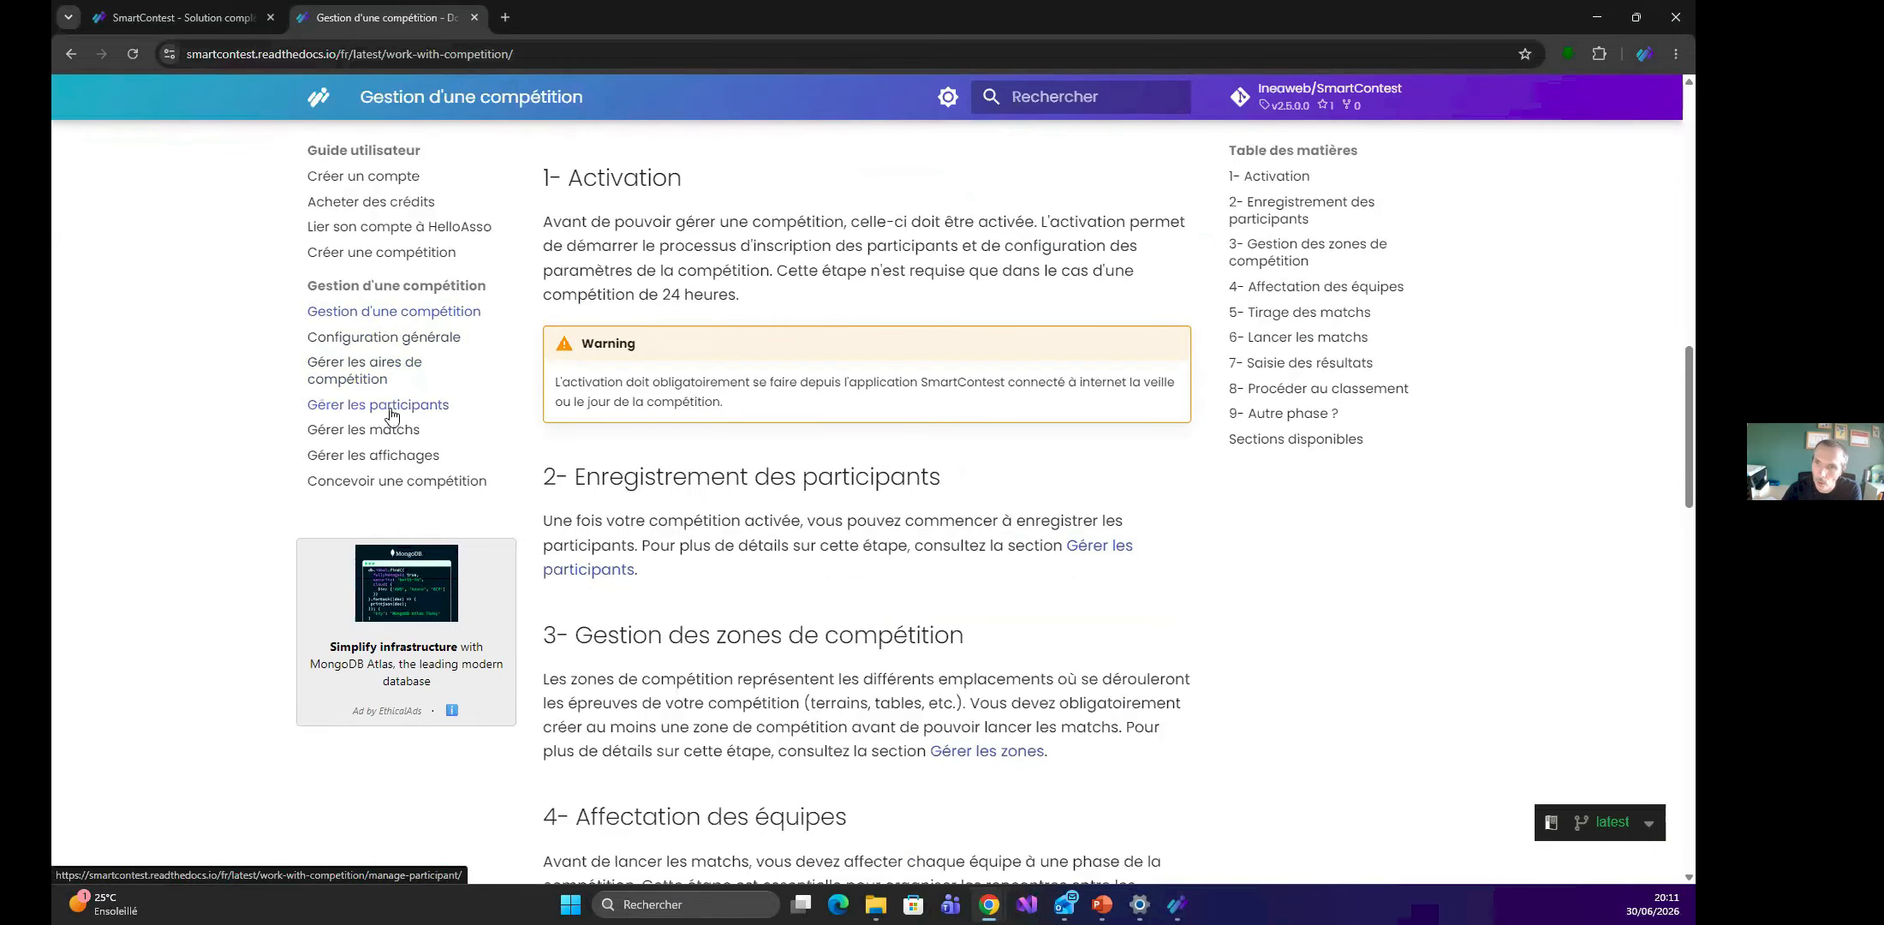
# View the documentation page Concevoir une compétition, examining the link module's assignment rules and selection types.
pyautogui.click(386, 484)
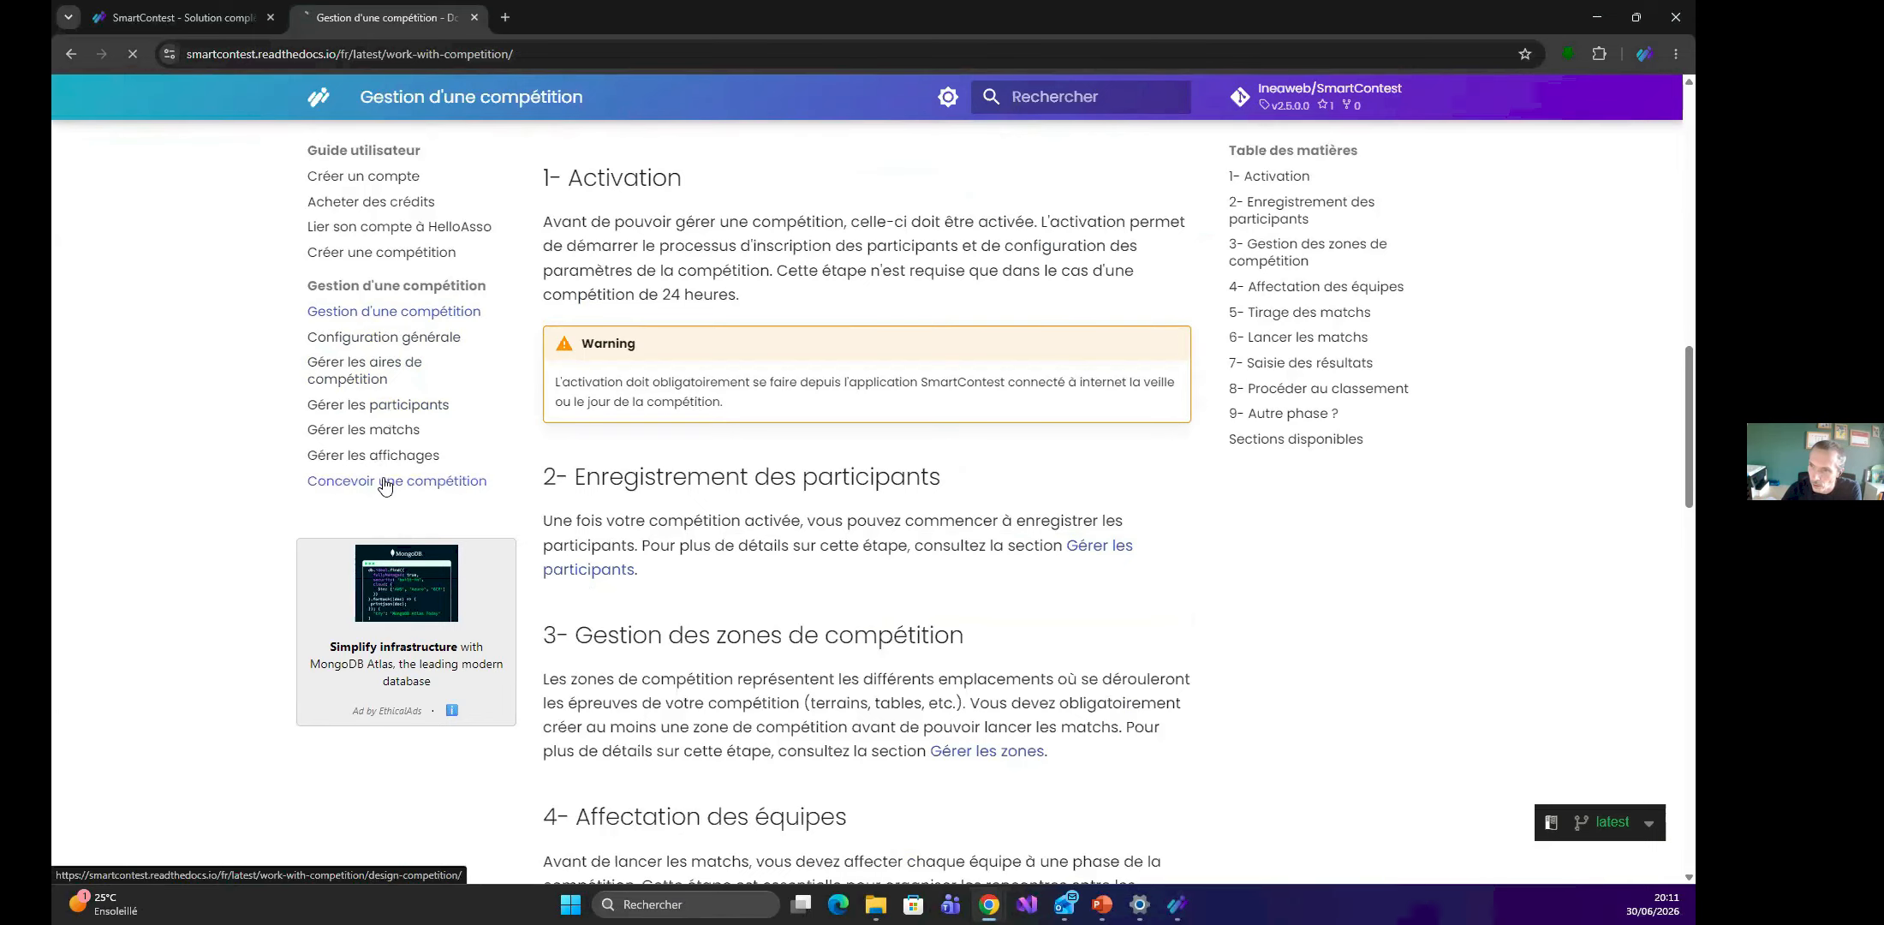
pyautogui.scroll(-8, 810, 504)
pyautogui.scroll(-8, 819, 498)
pyautogui.scroll(-8, 829, 525)
pyautogui.scroll(-8, 734, 463)
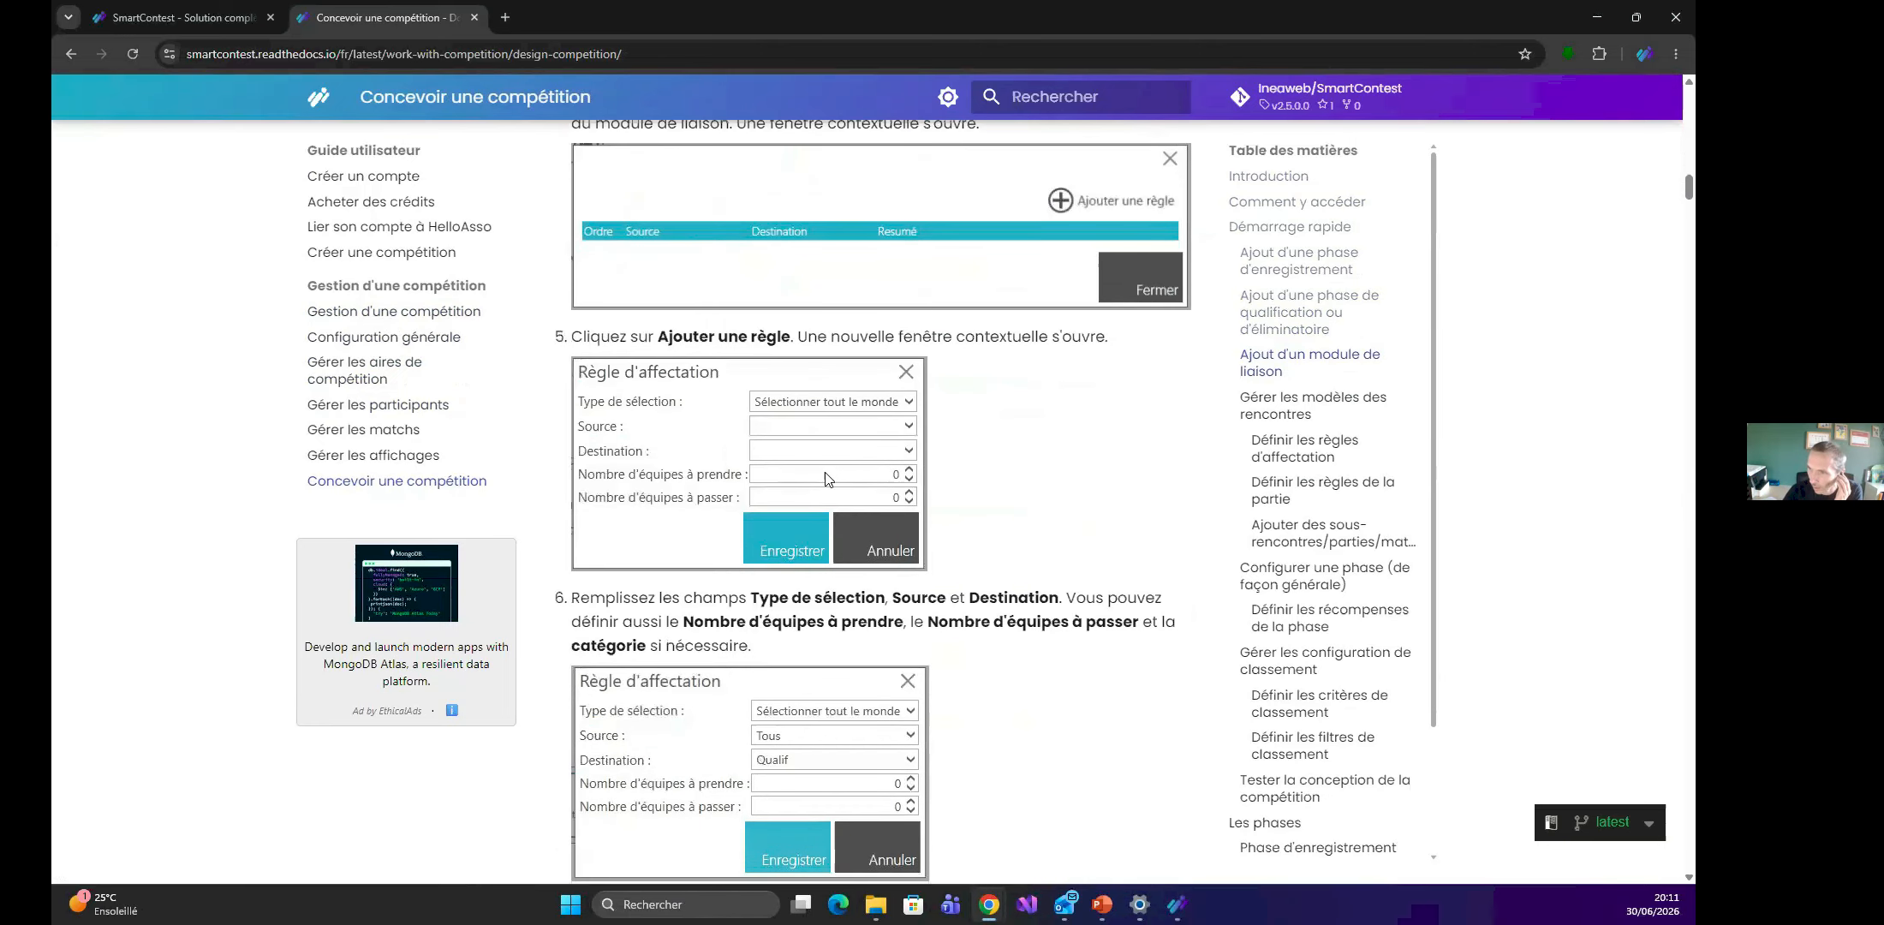
pyautogui.scroll(-8, 829, 478)
pyautogui.scroll(-2, 813, 469)
pyautogui.scroll(-12, 822, 334)
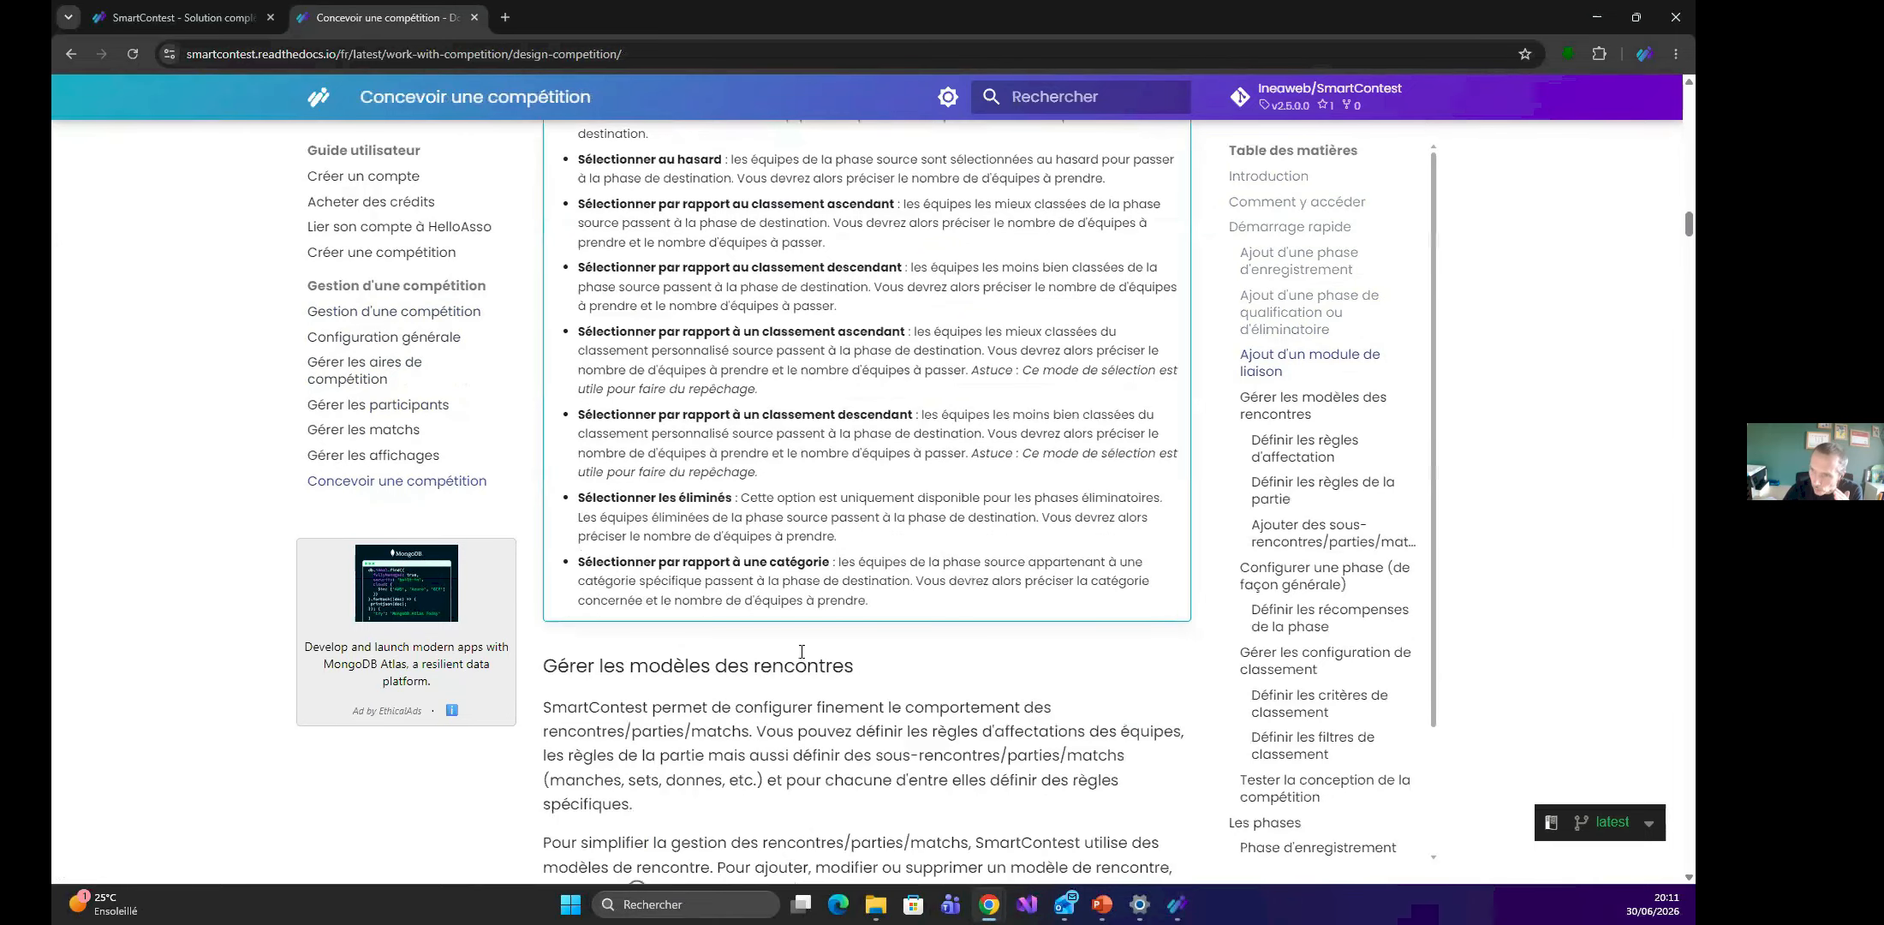
# Read the documentation on managing match models, including the assignment rules and game rules.
pyautogui.scroll(7, 822, 599)
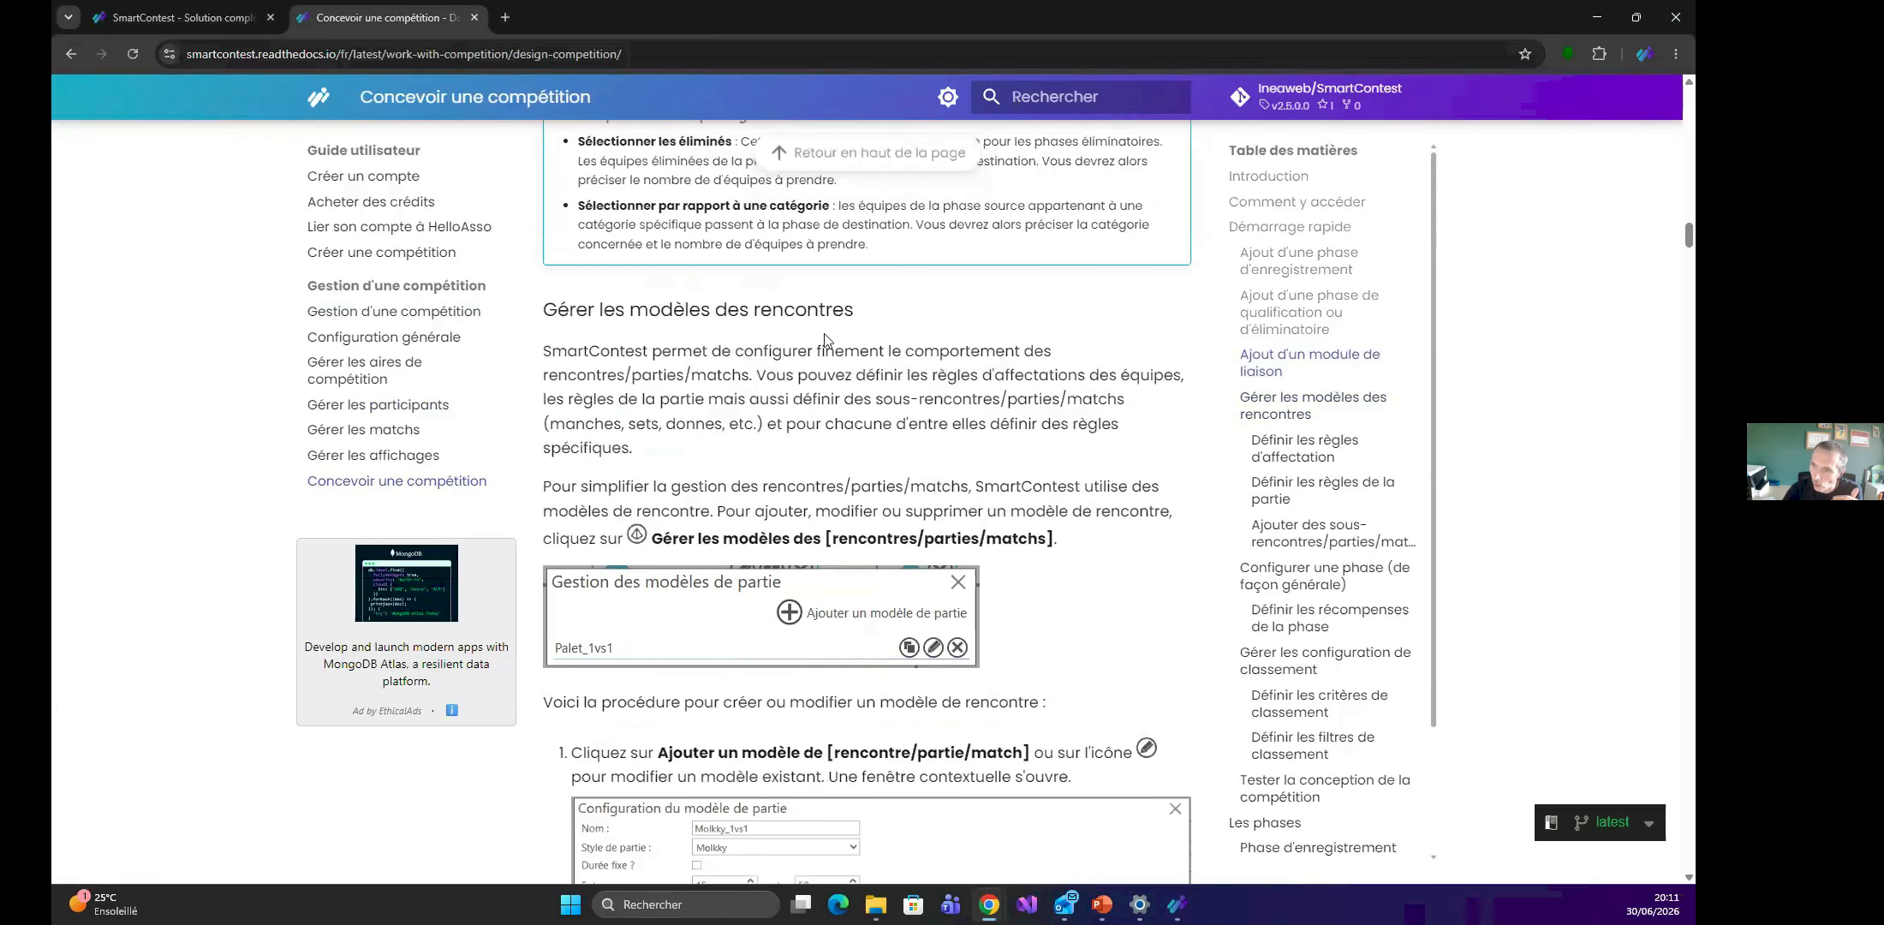
pyautogui.scroll(-3, 869, 499)
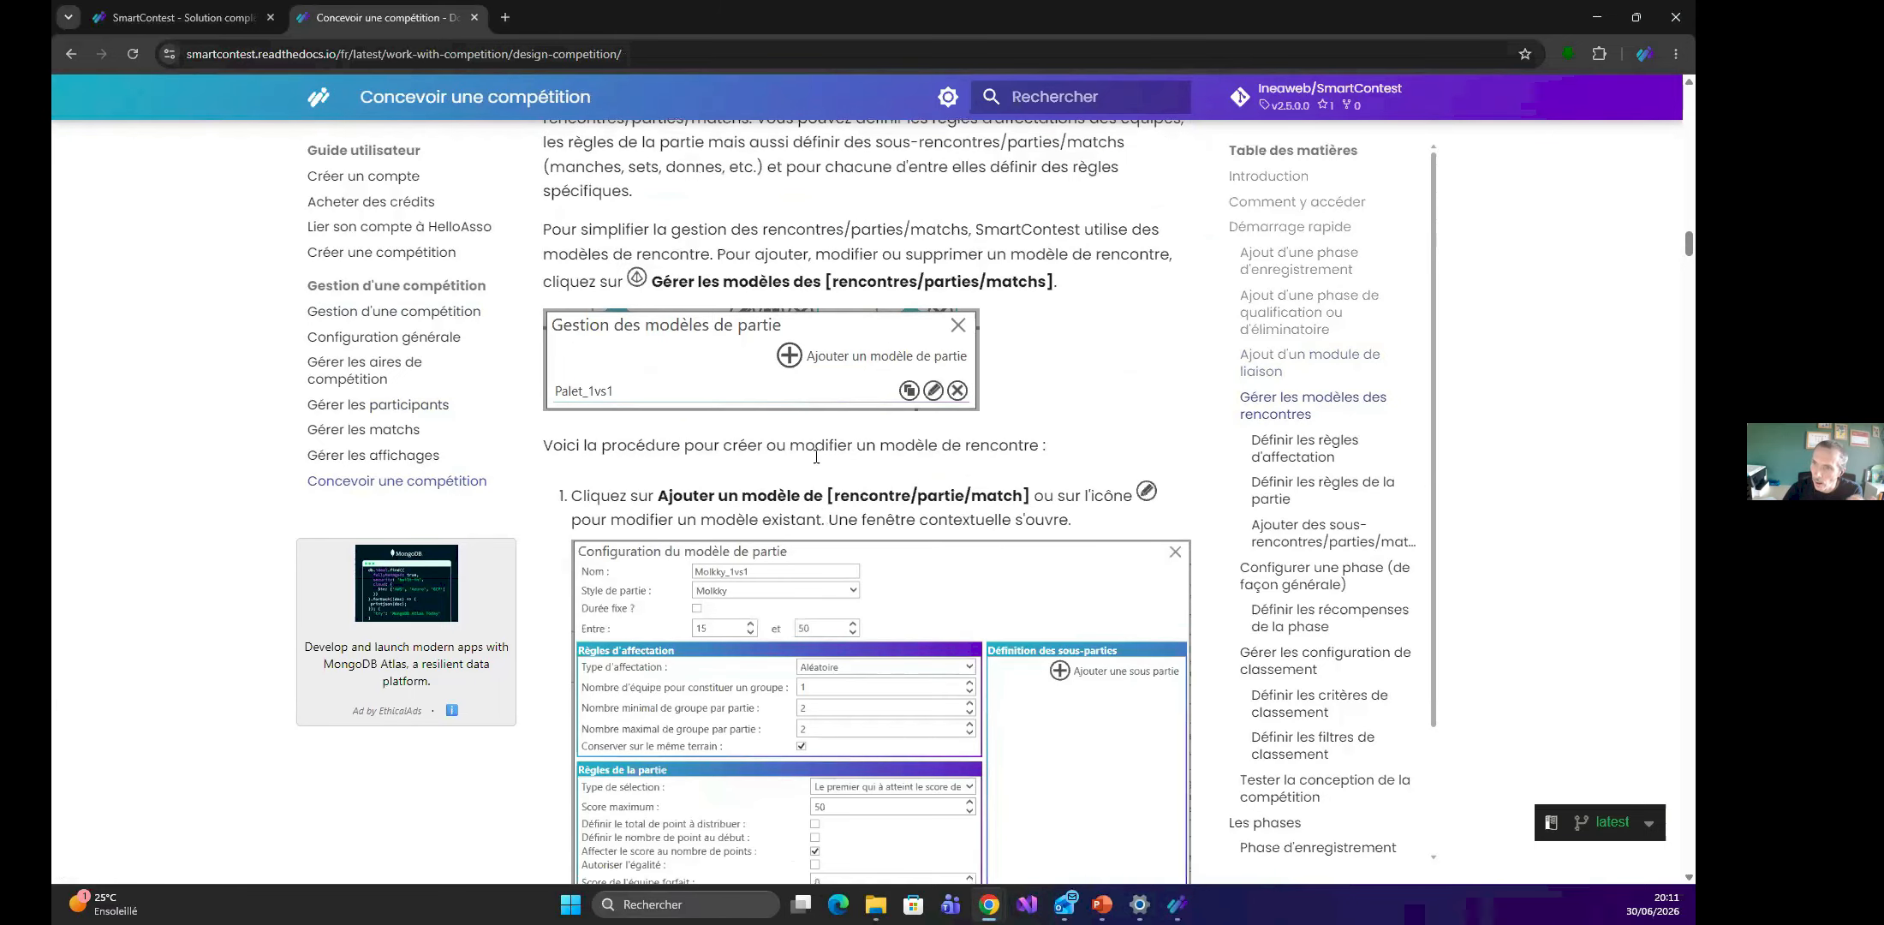
pyautogui.scroll(-7, 816, 457)
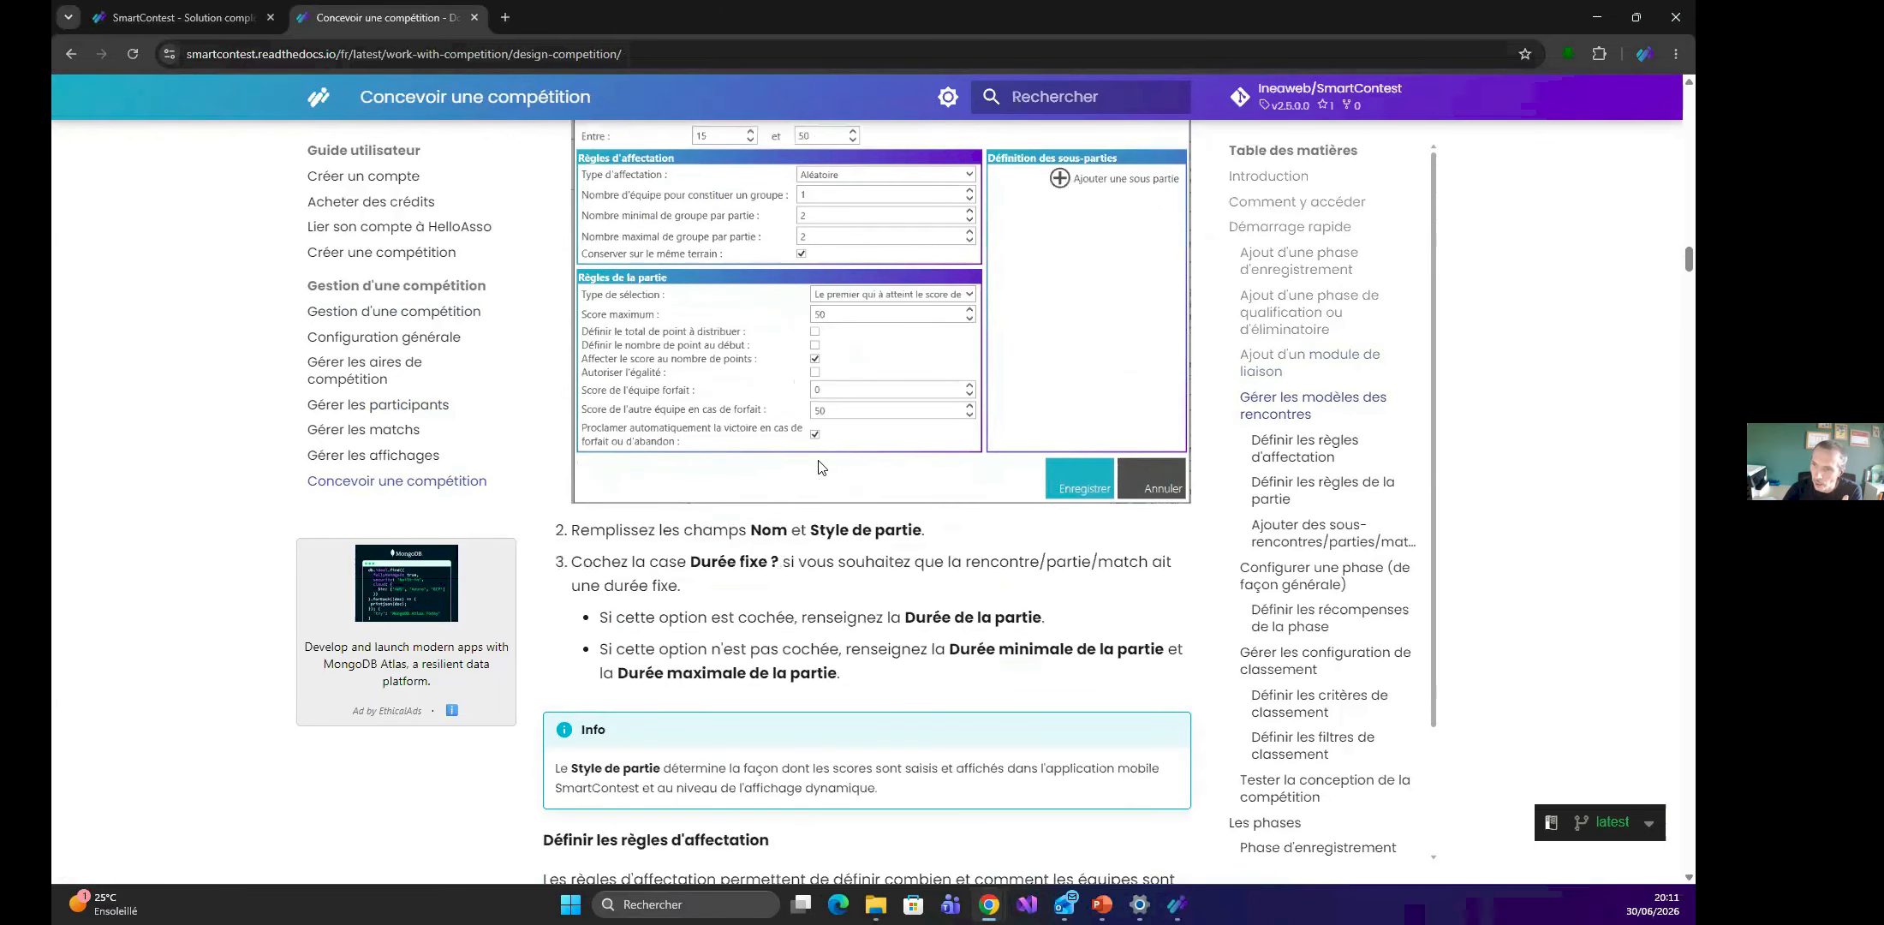
pyautogui.scroll(-13, 820, 466)
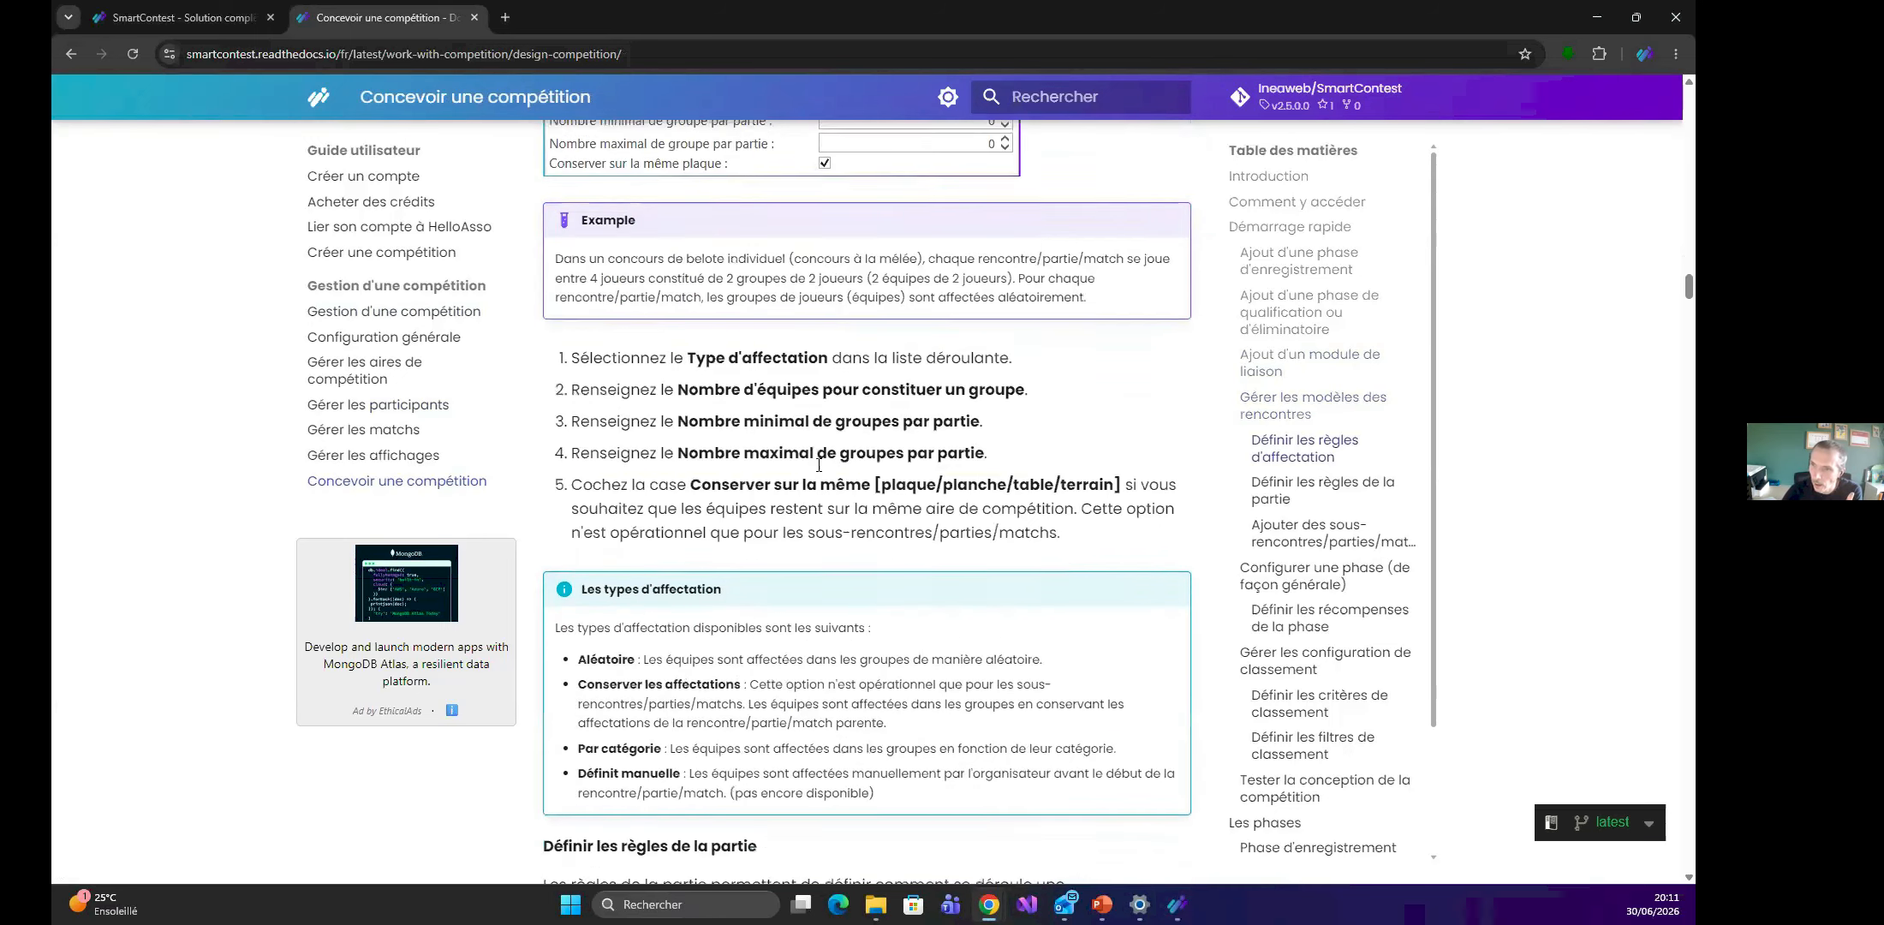
pyautogui.scroll(-5, 819, 465)
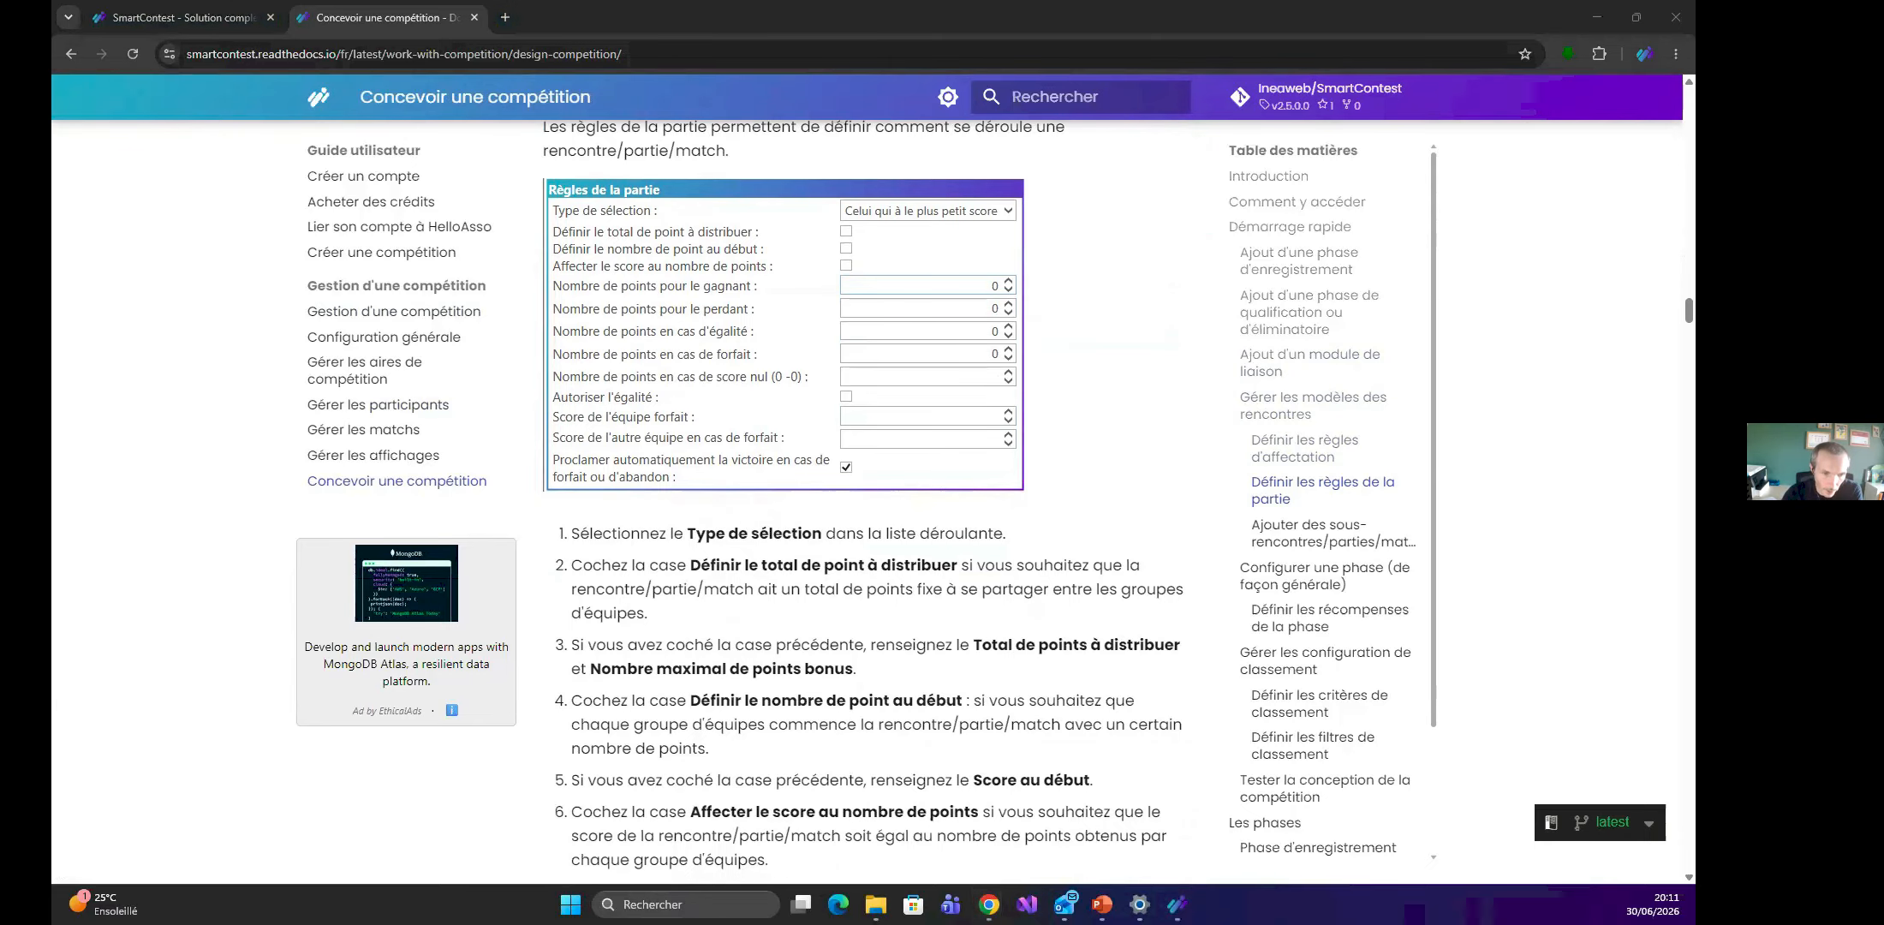
# Switch back to SmartContest and open the settings of the demo-palet competition.
pyautogui.press('super+d')
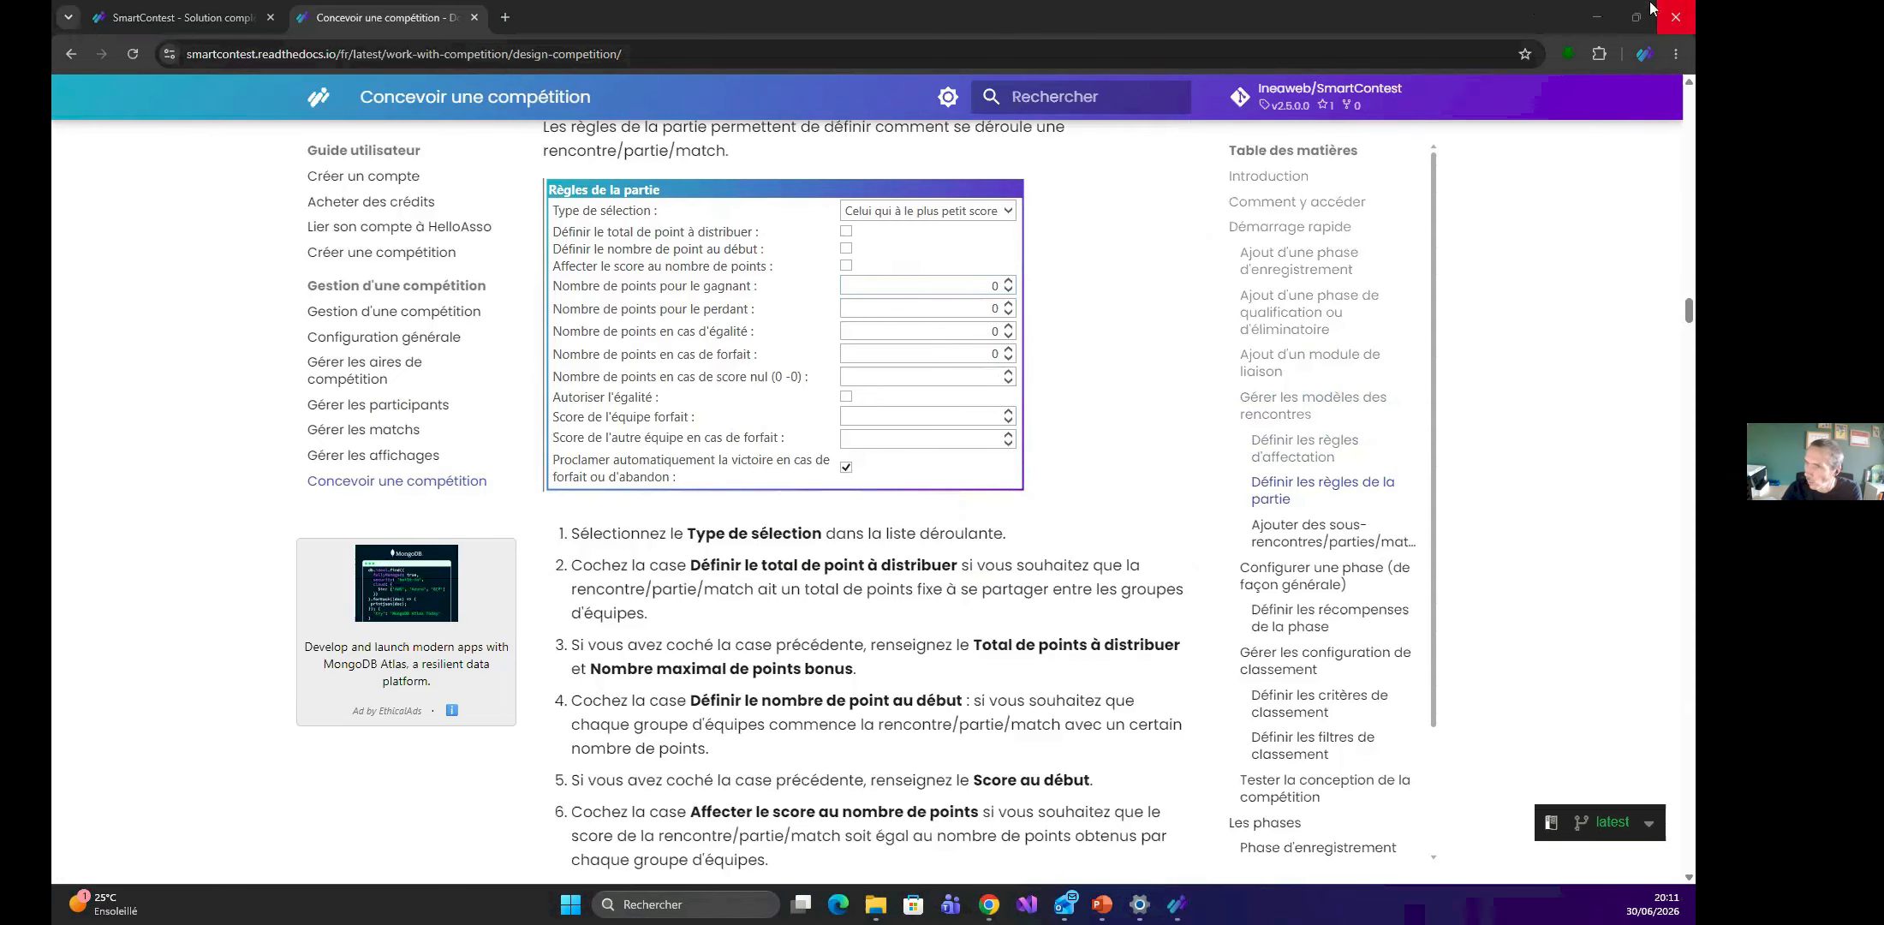
pyautogui.click(1177, 905)
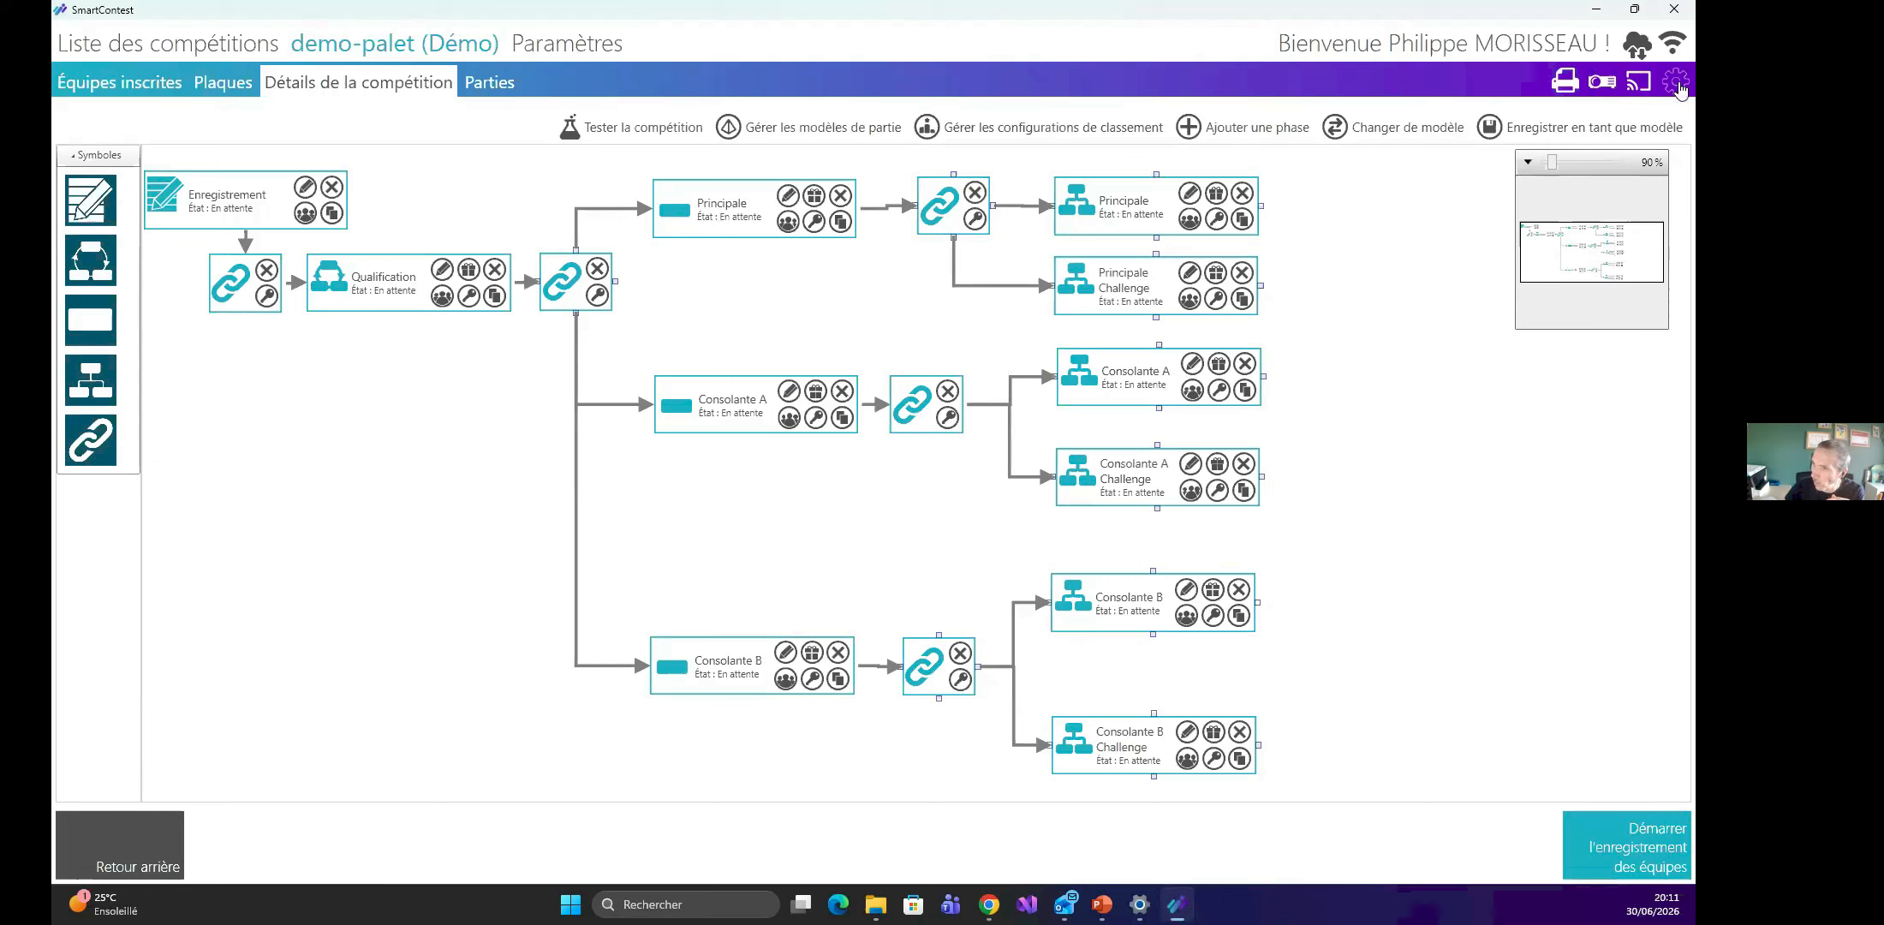
pyautogui.click(1676, 82)
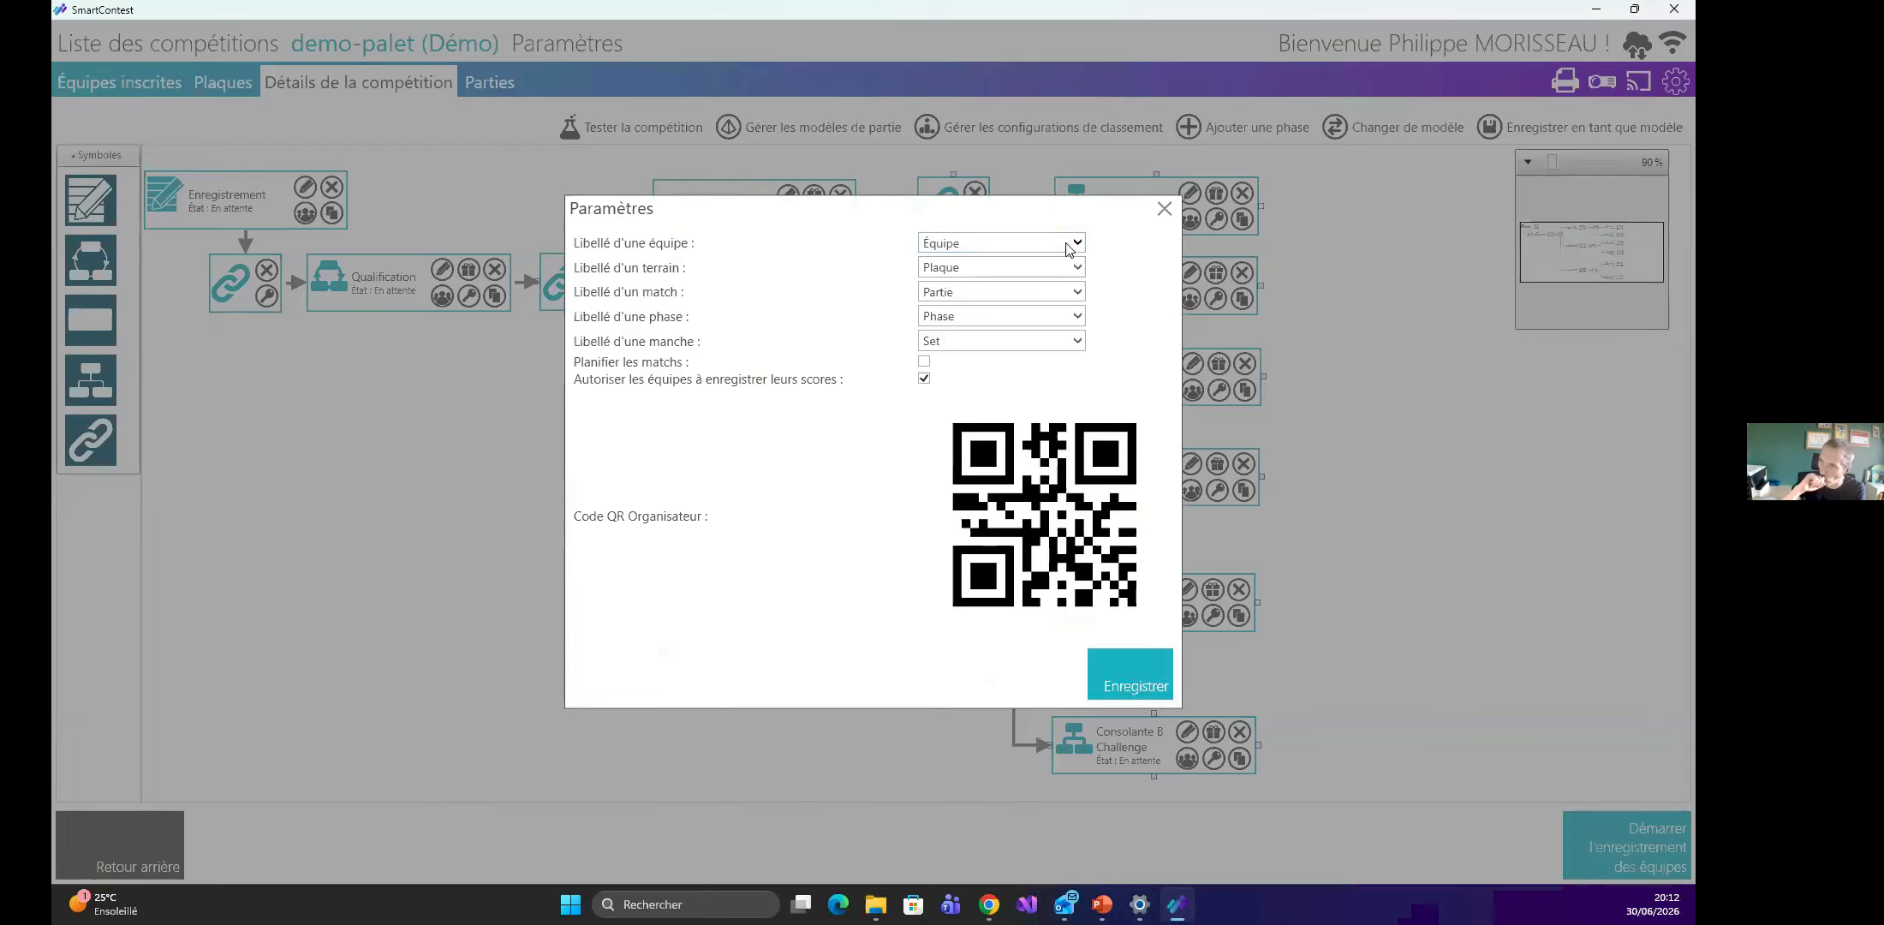
# Try Table as the label for a terrain and restore it to Plaque.
pyautogui.click(1013, 269)
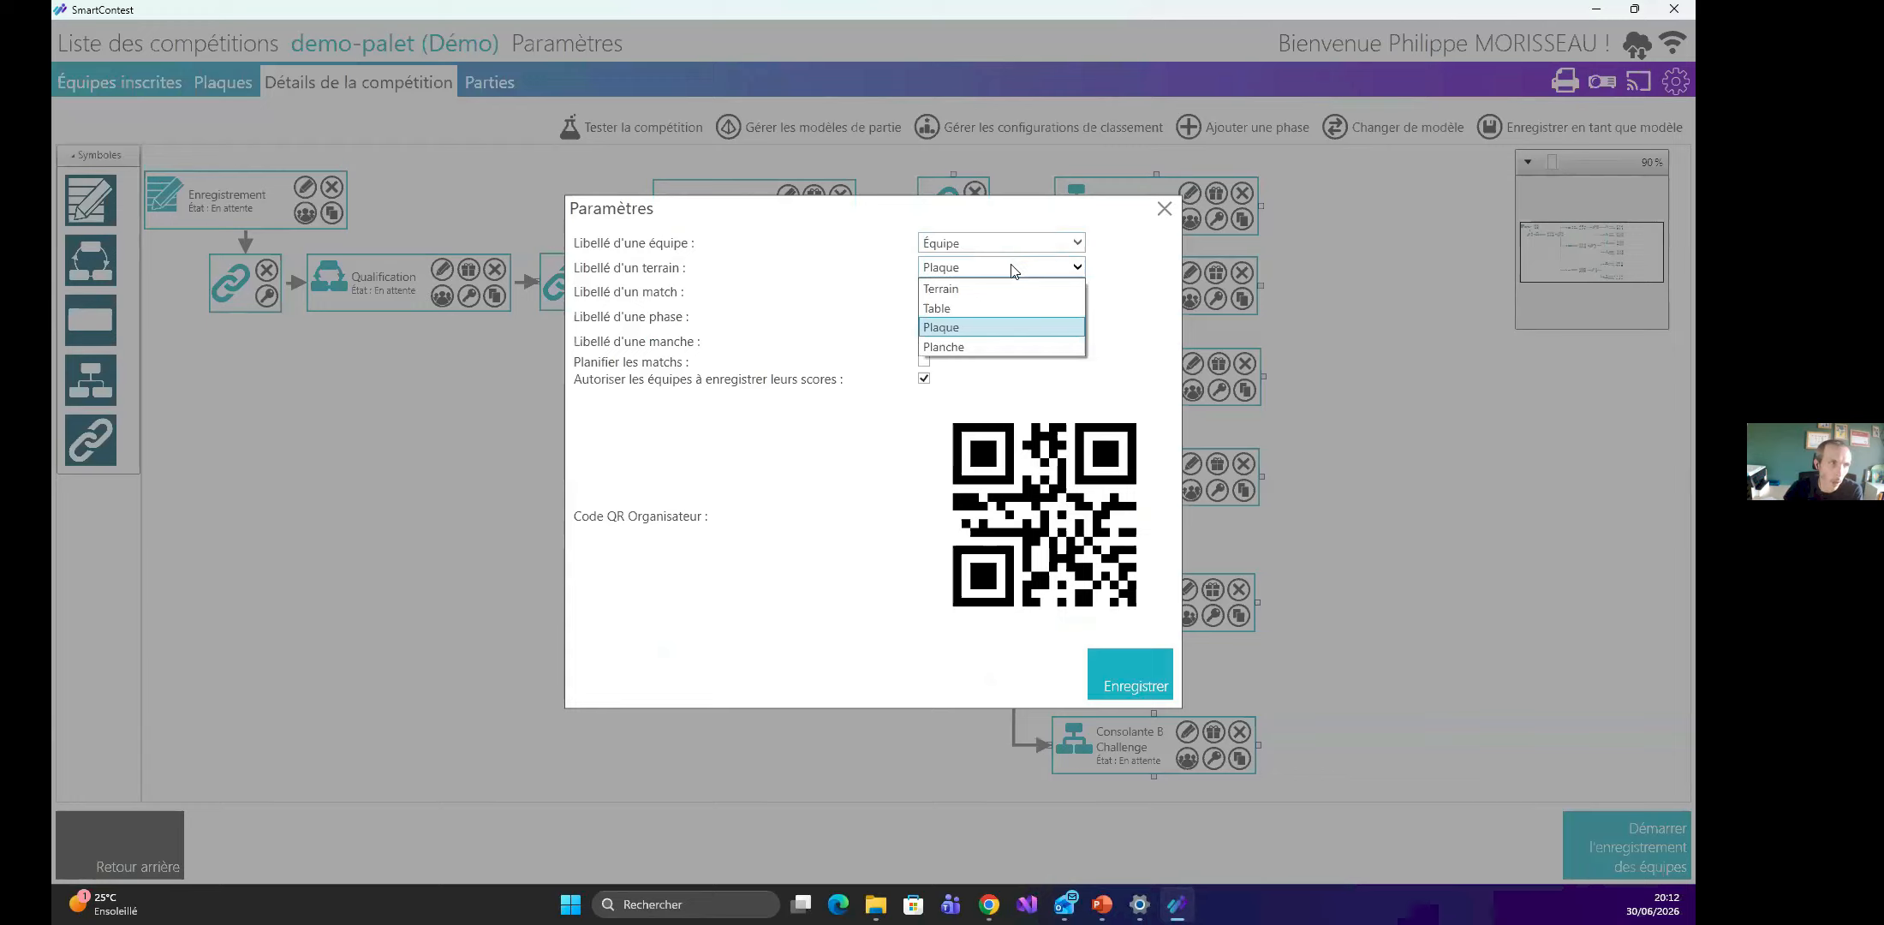
pyautogui.click(994, 307)
pyautogui.click(1002, 271)
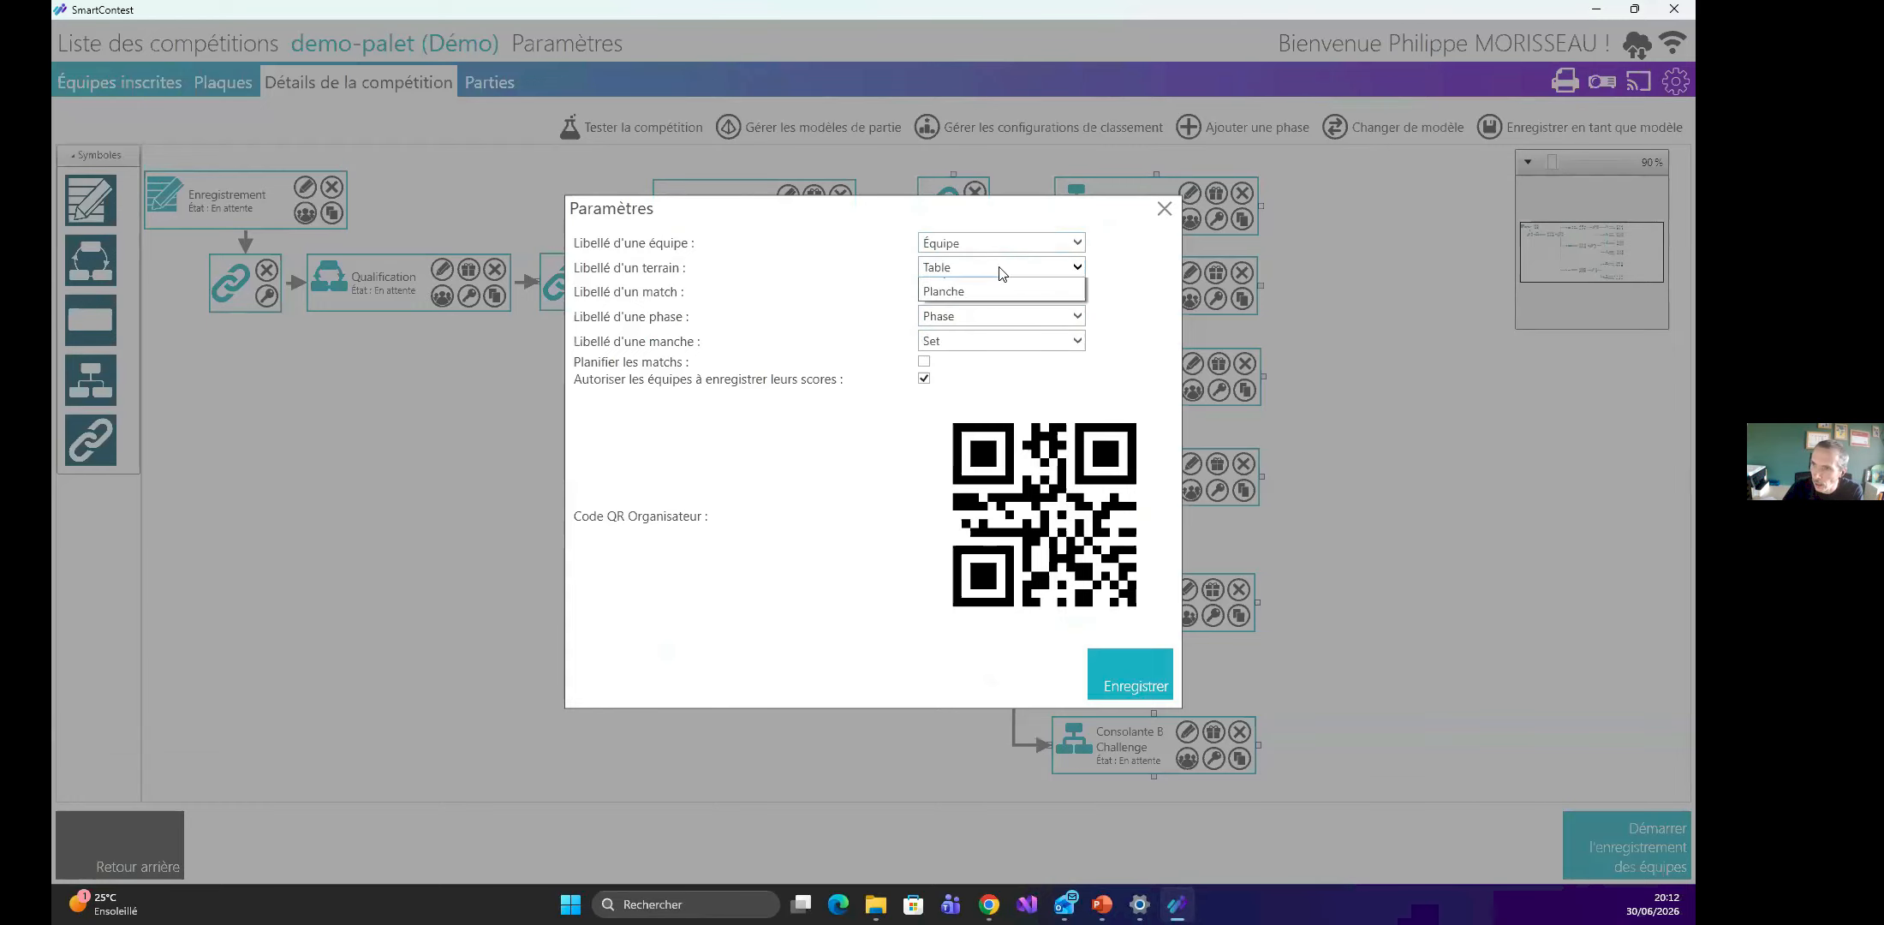
pyautogui.click(998, 386)
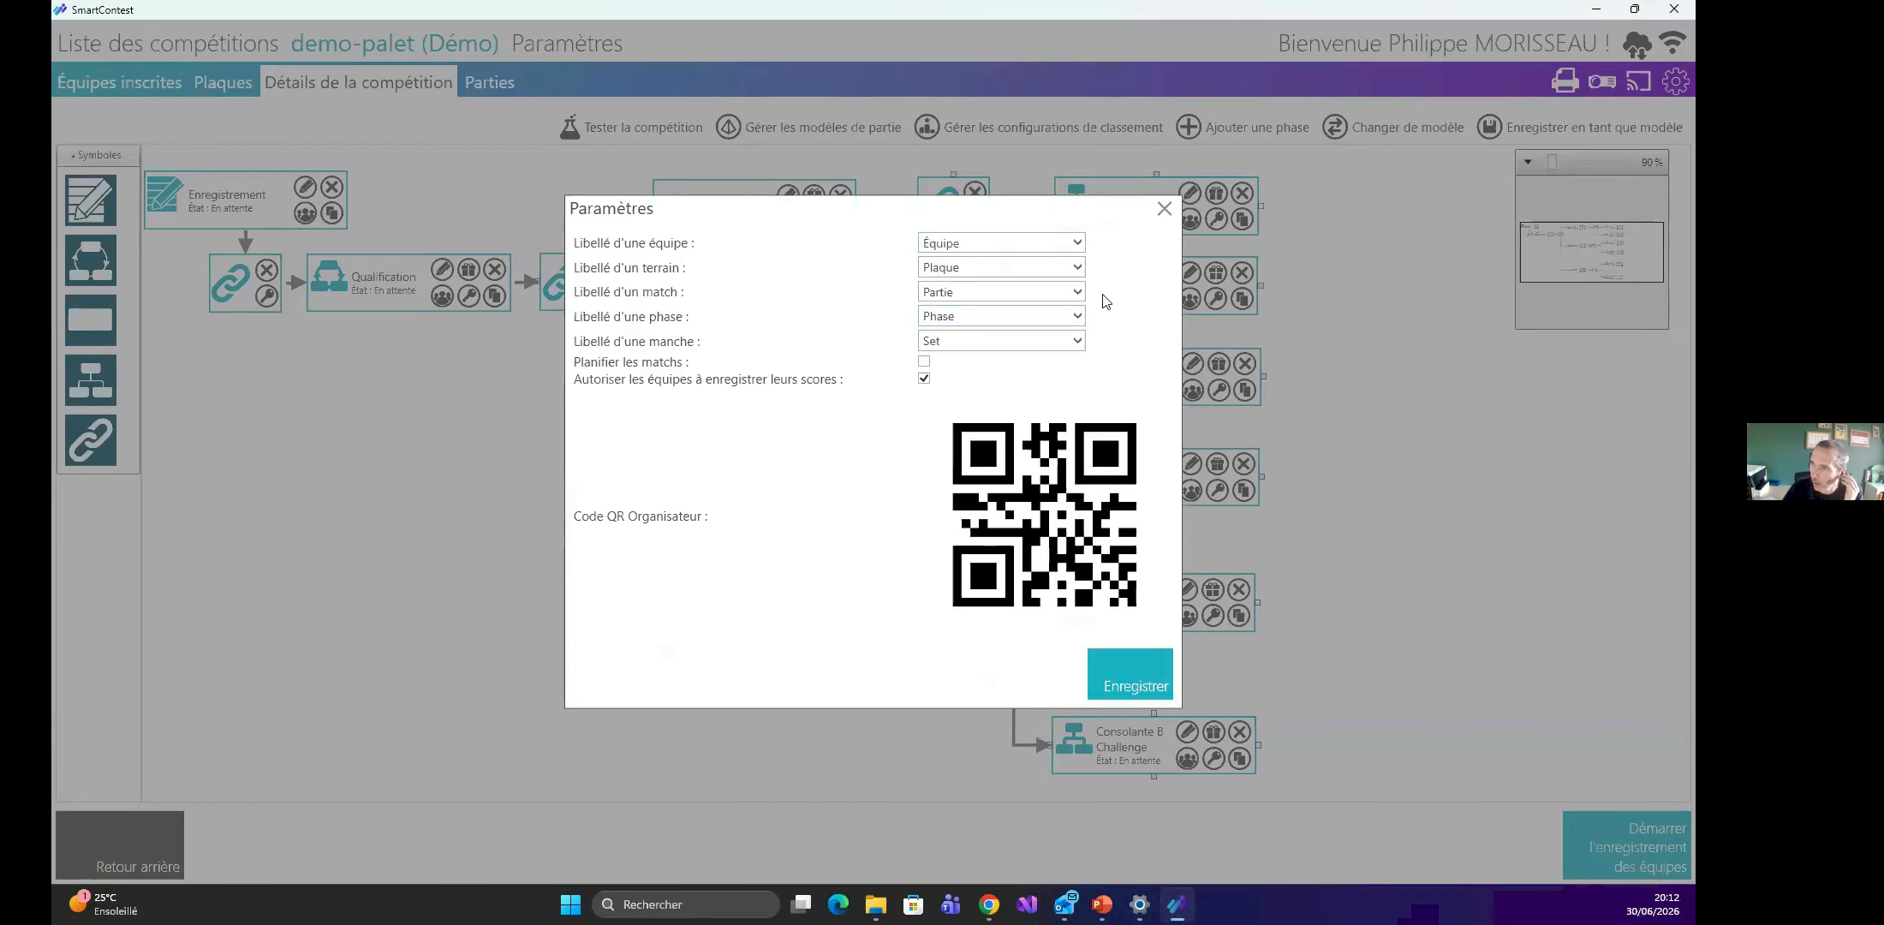
# View the available labels for a match, a manche and a terrain, and close the settings without saving.
pyautogui.click(1024, 297)
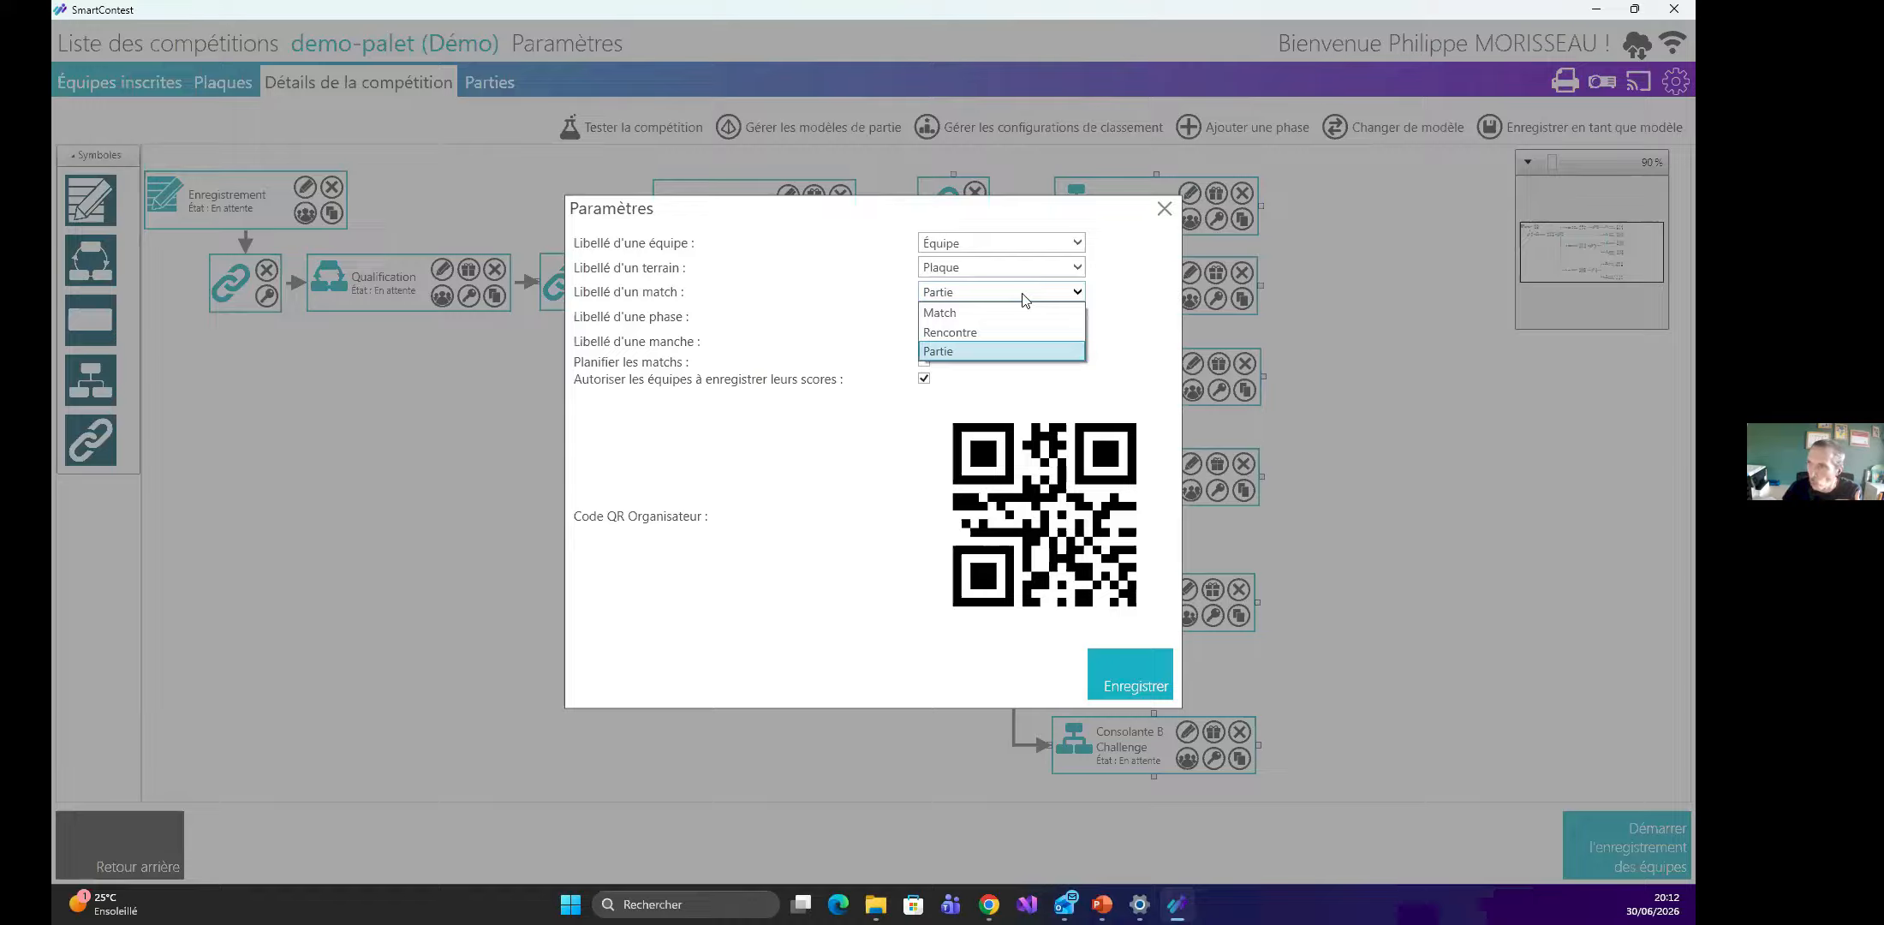
pyautogui.click(1025, 299)
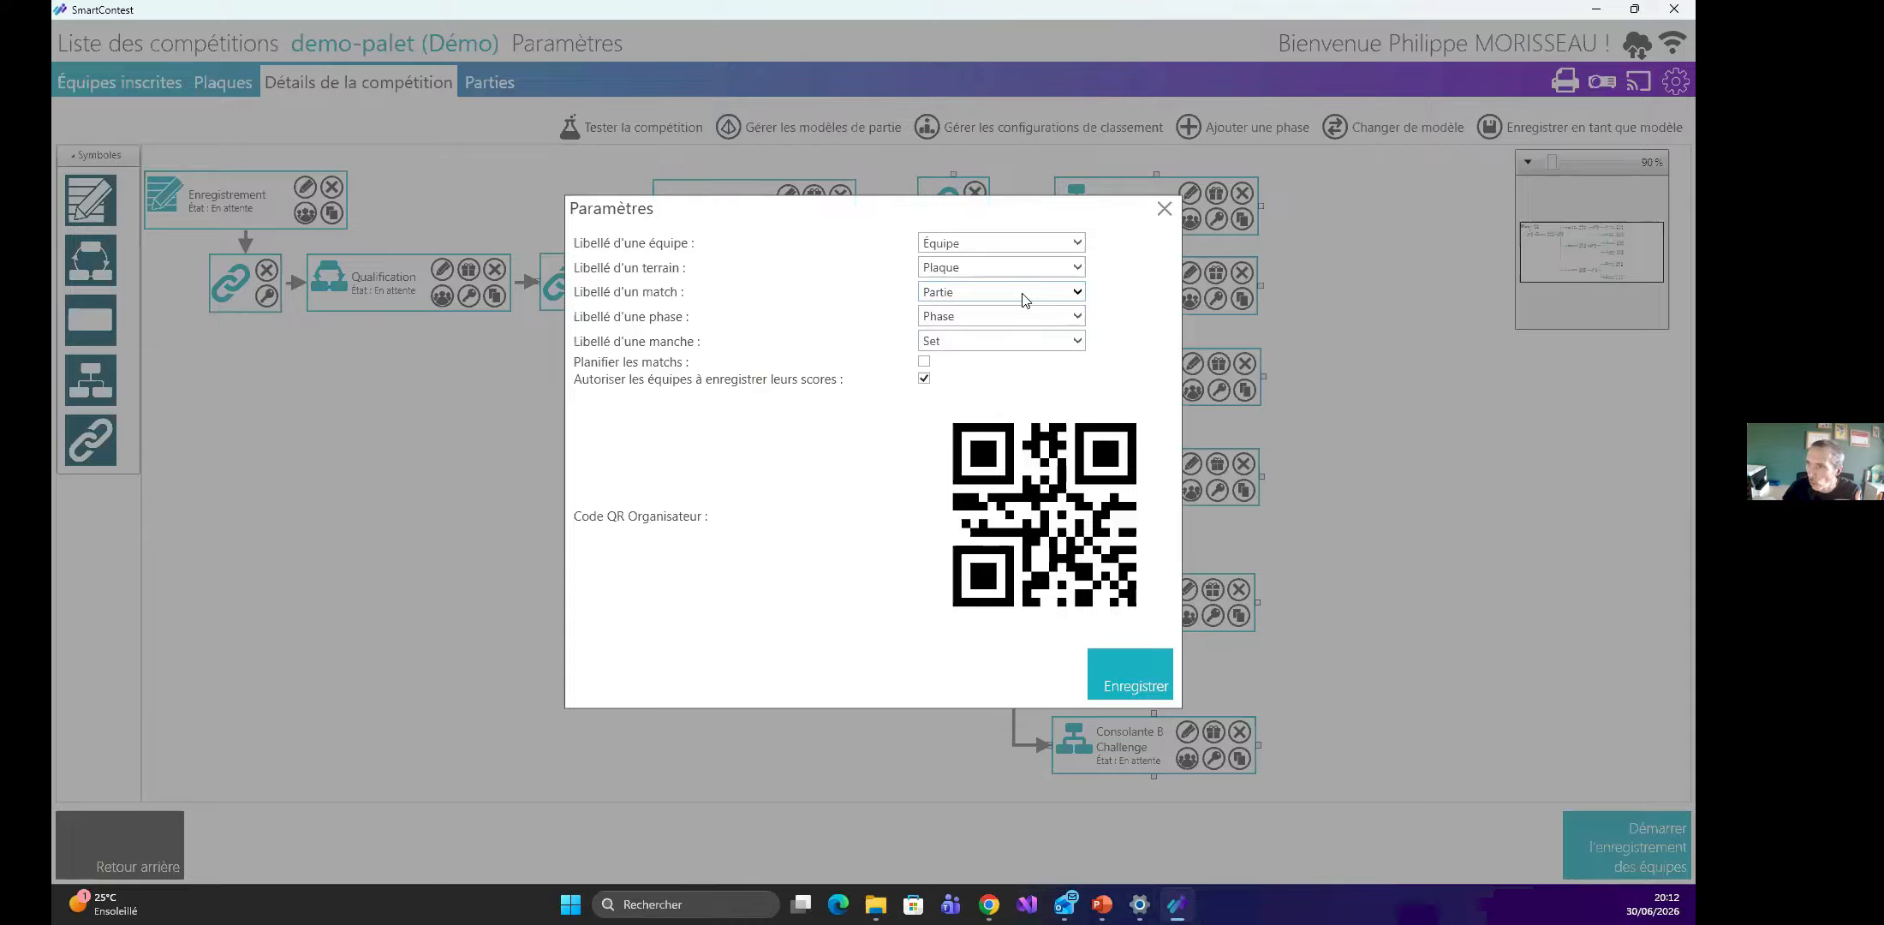
pyautogui.click(1043, 342)
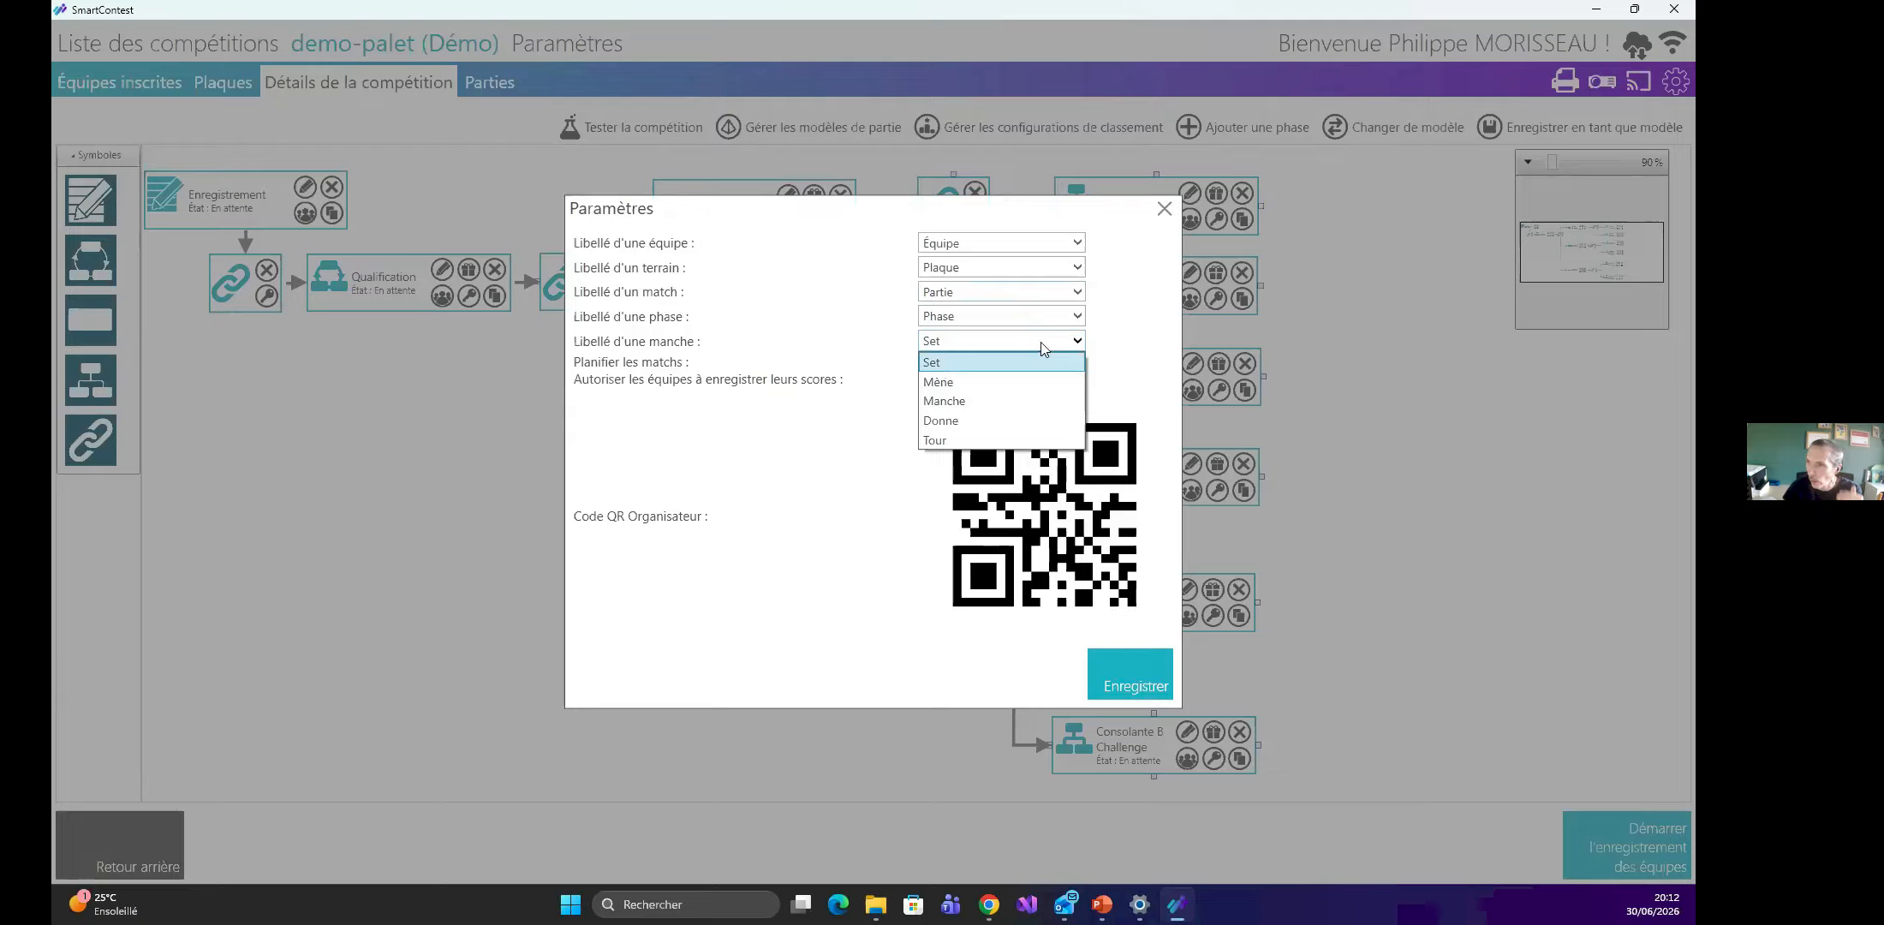
pyautogui.click(1146, 343)
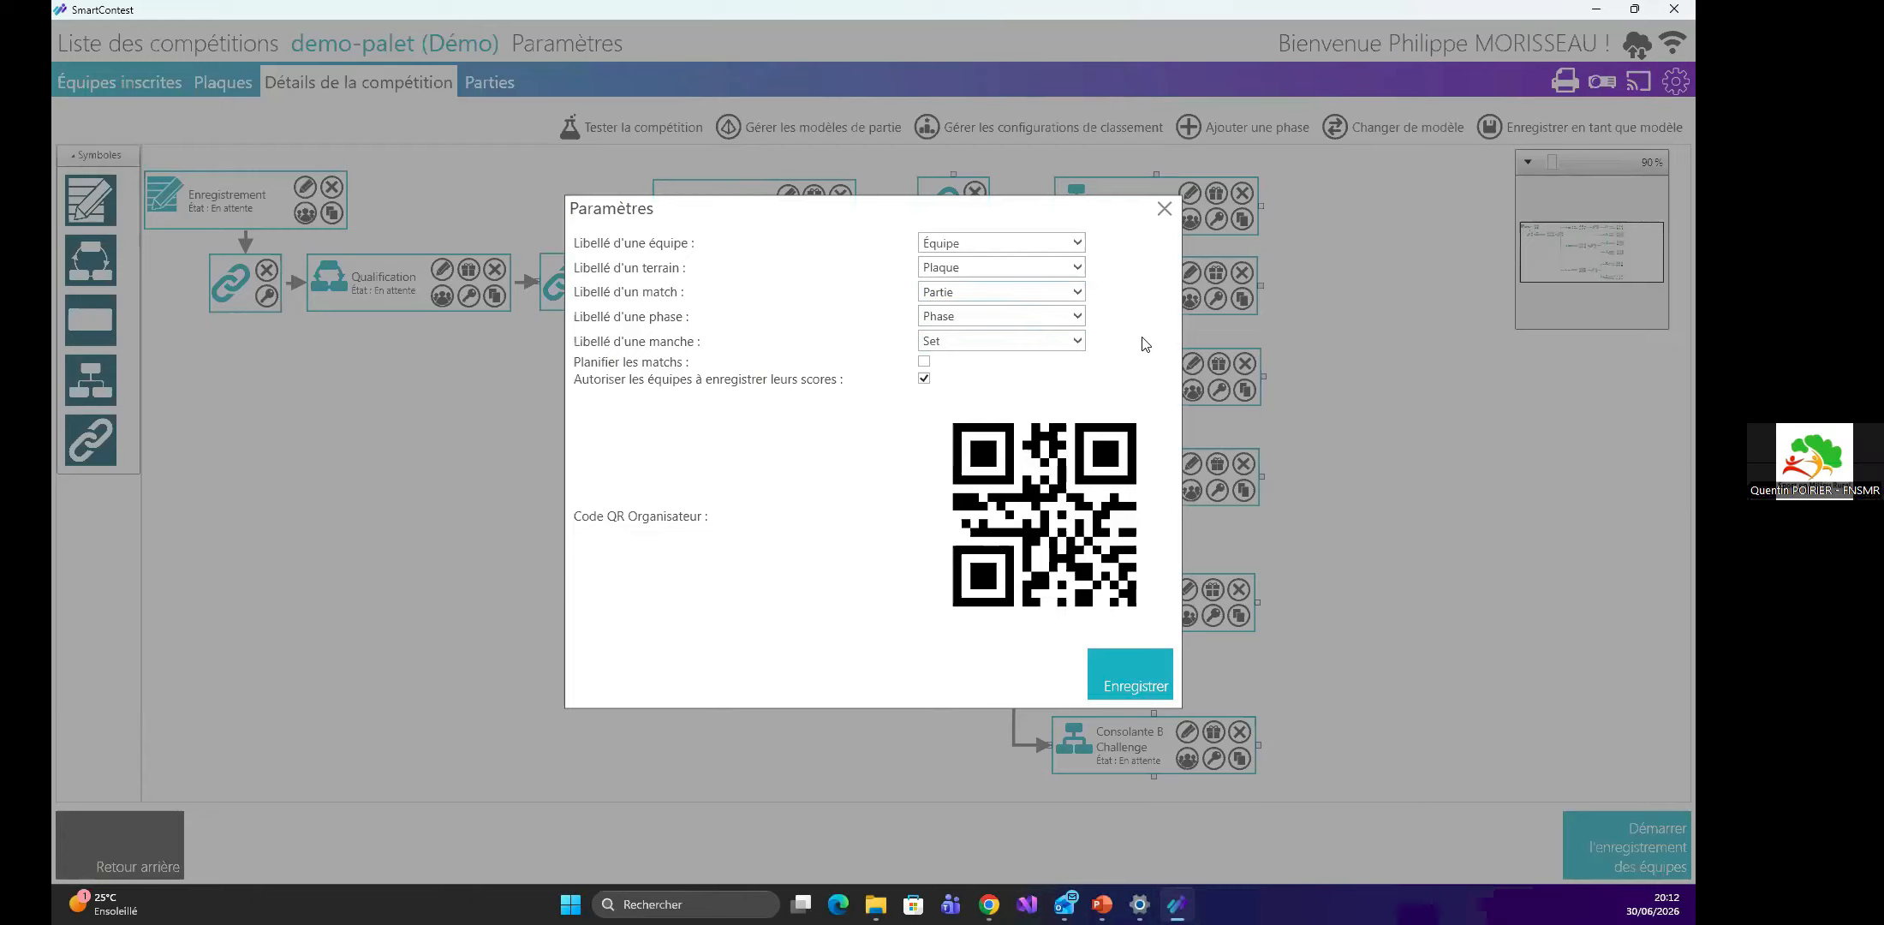
pyautogui.click(1077, 268)
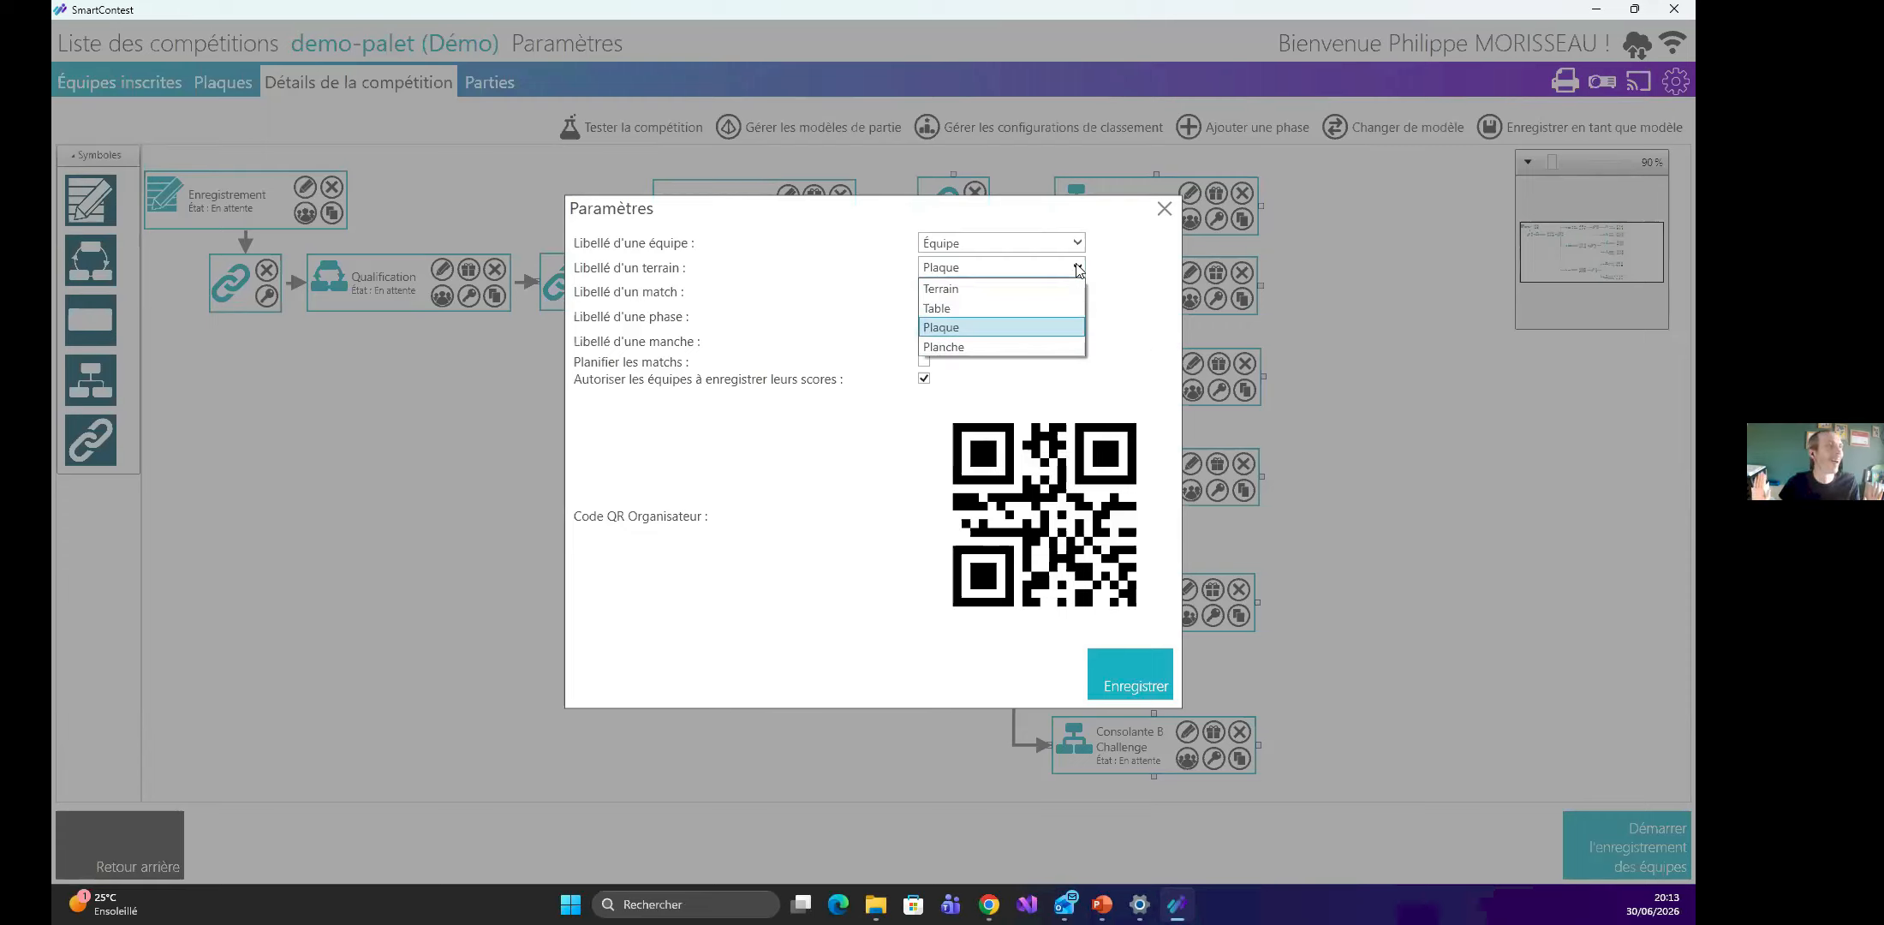
pyautogui.click(1076, 267)
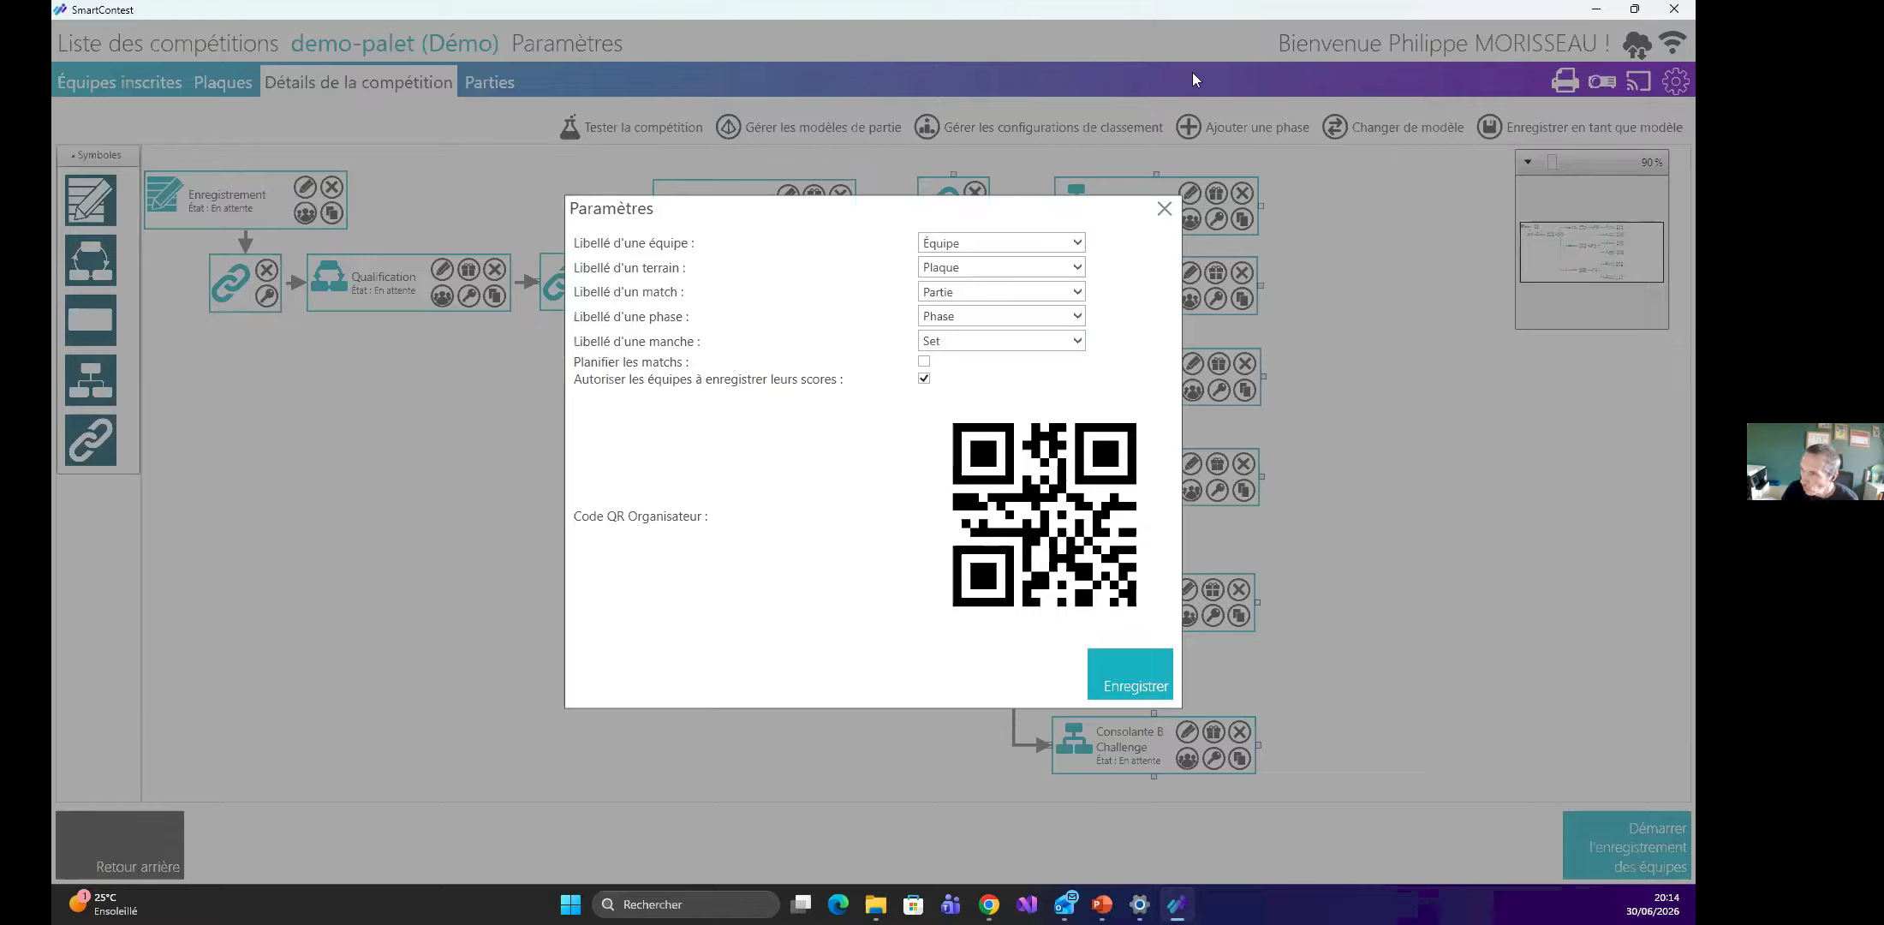
pyautogui.click(1164, 208)
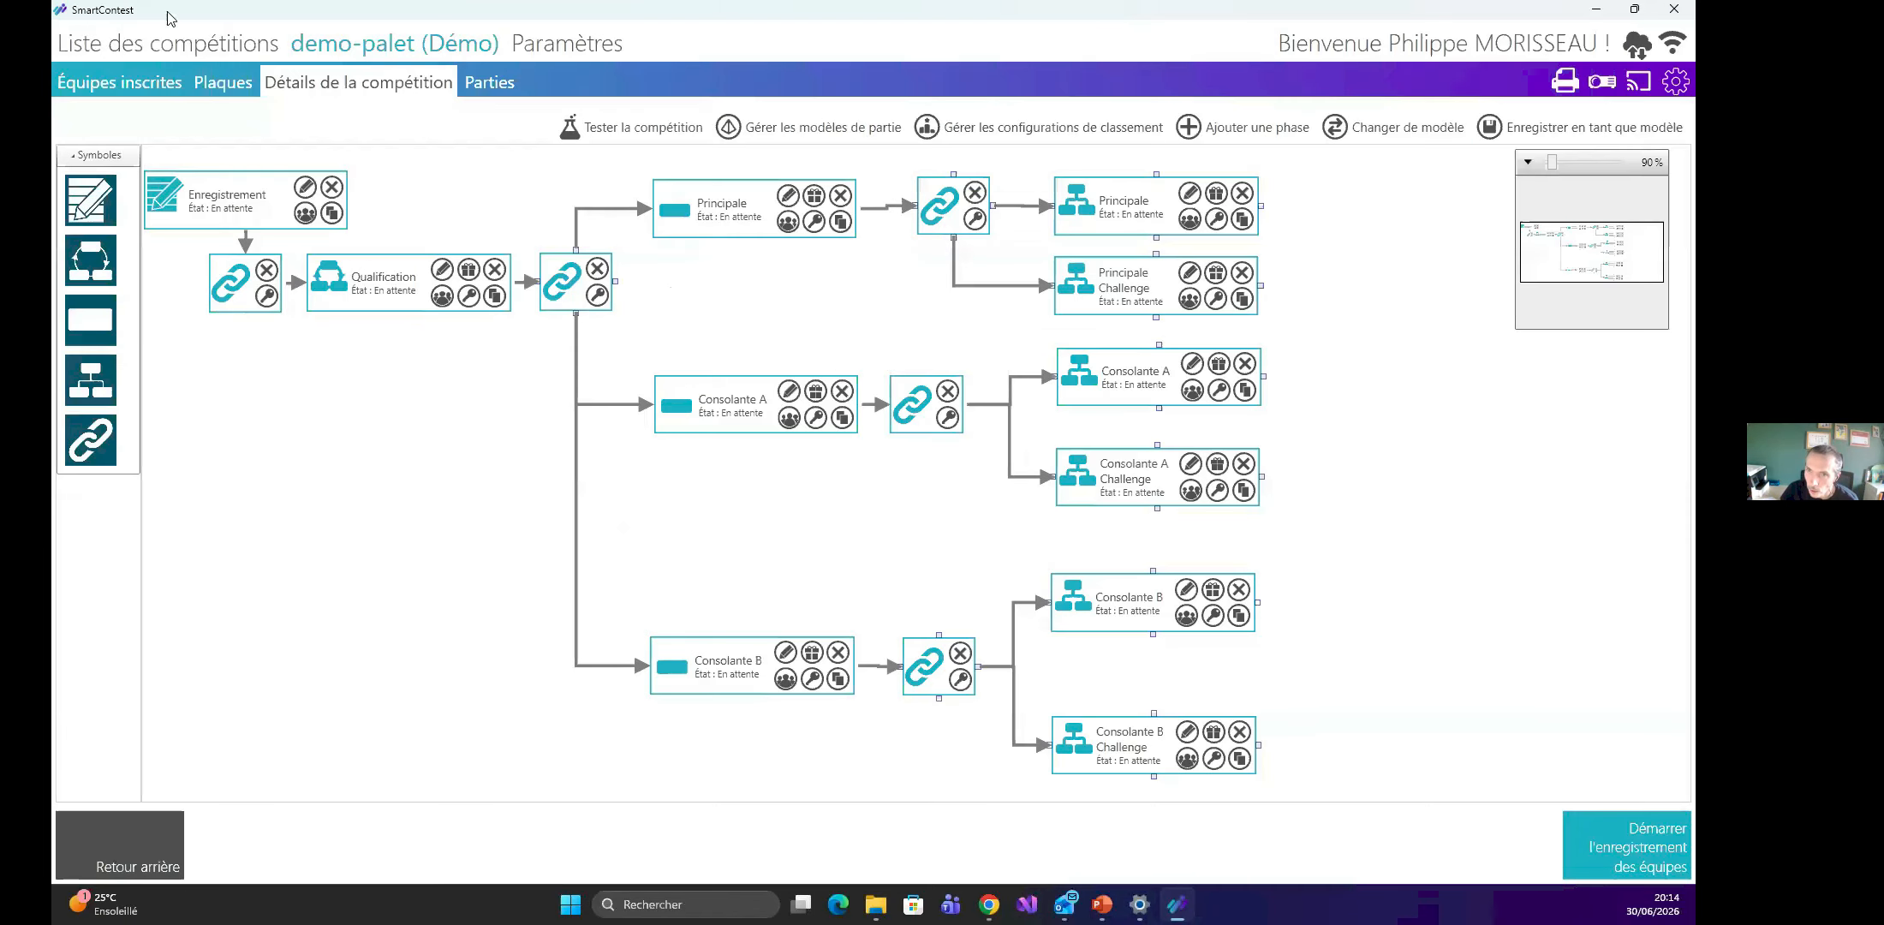
# Open demo-foot (Démo) from the free tests and demos in the competition list, view its settings and close them.
pyautogui.click(207, 45)
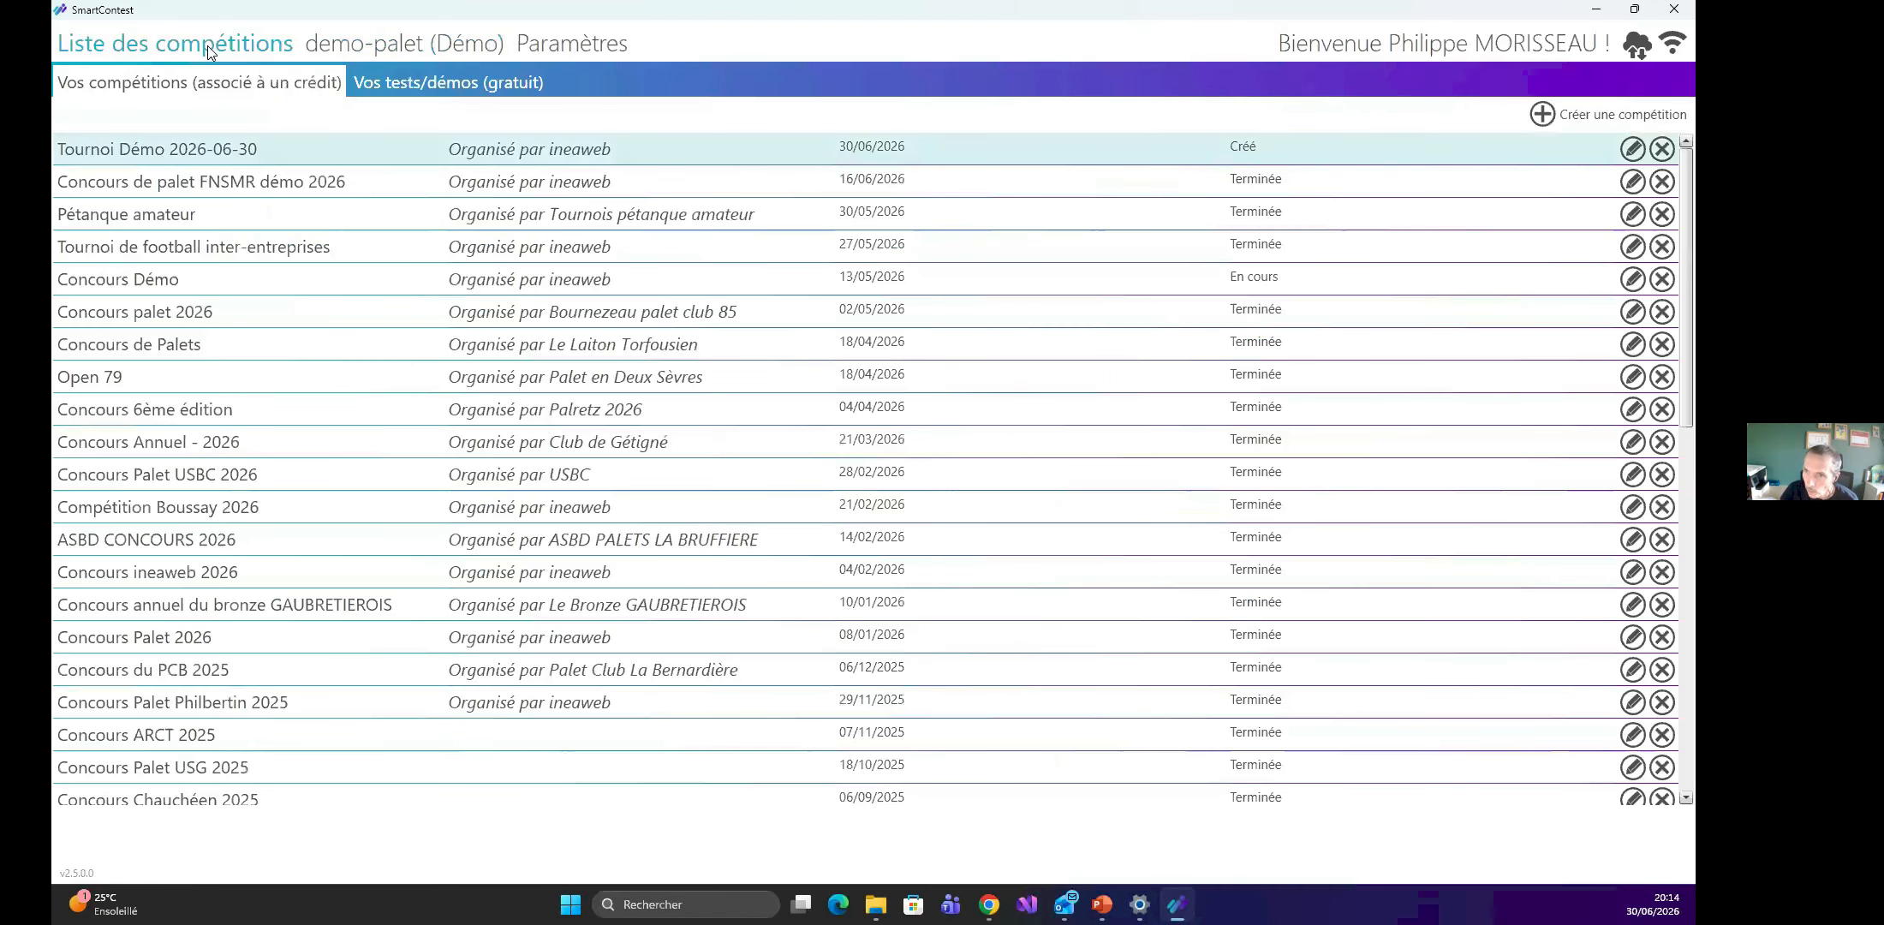
pyautogui.click(420, 82)
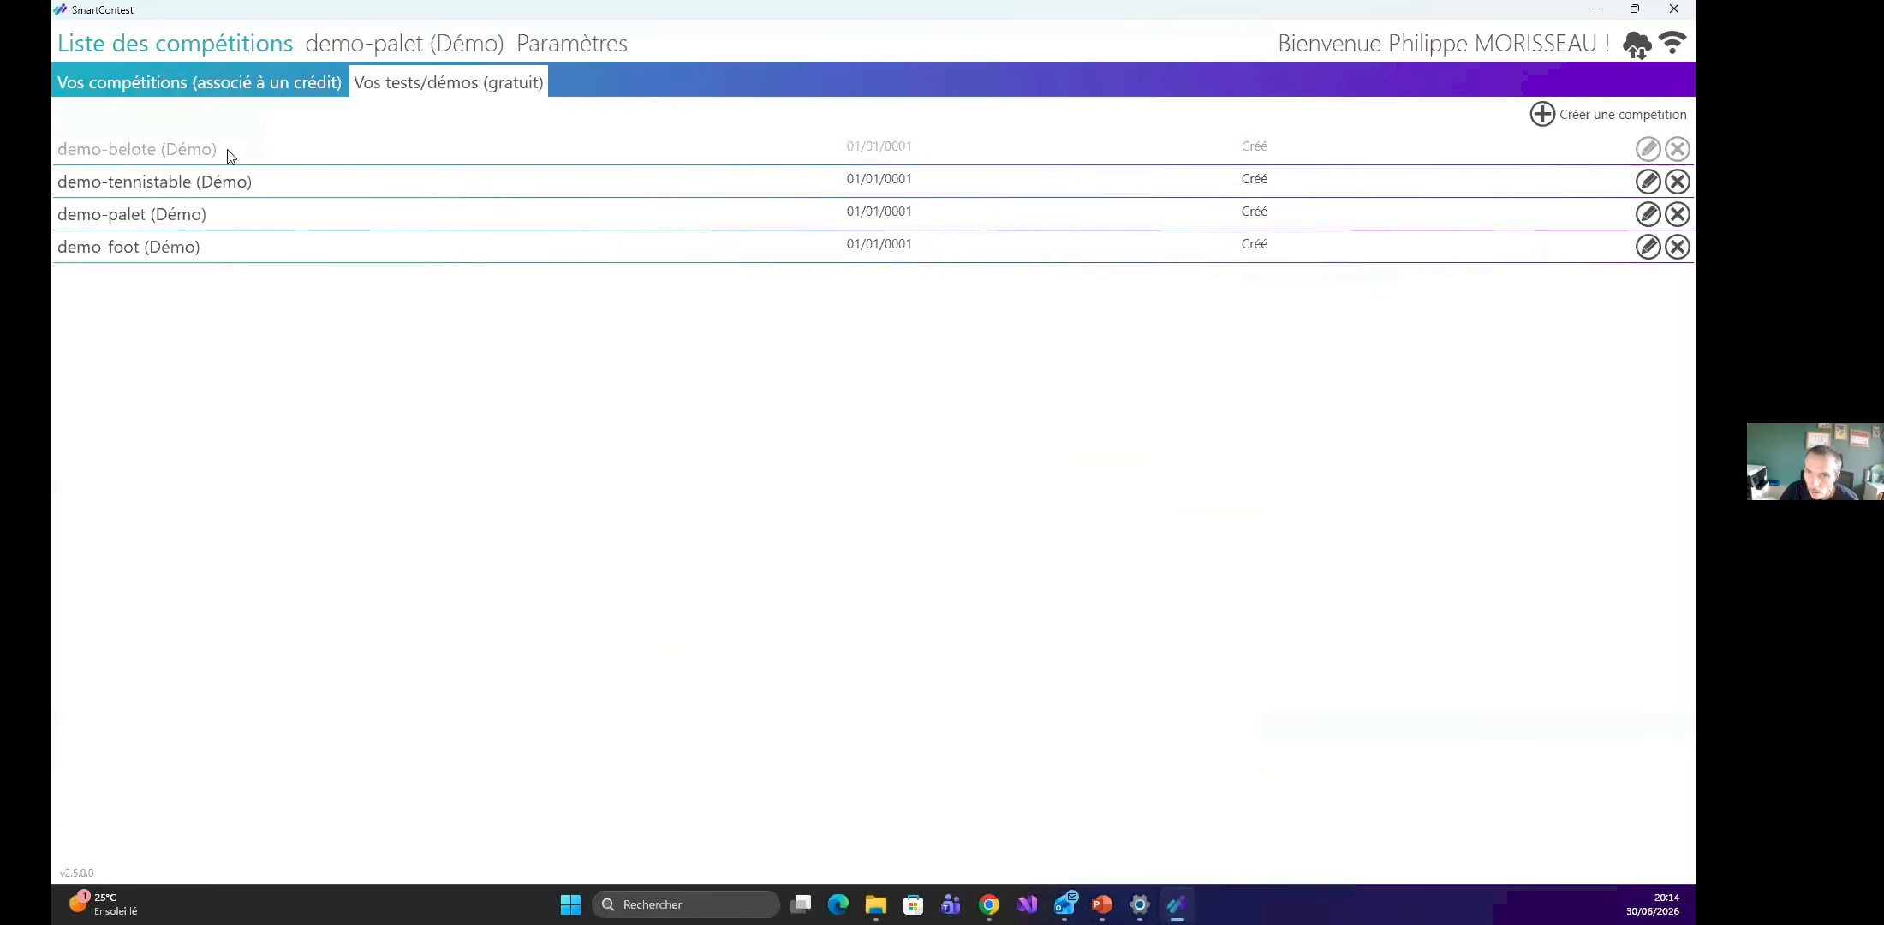
pyautogui.click(191, 247)
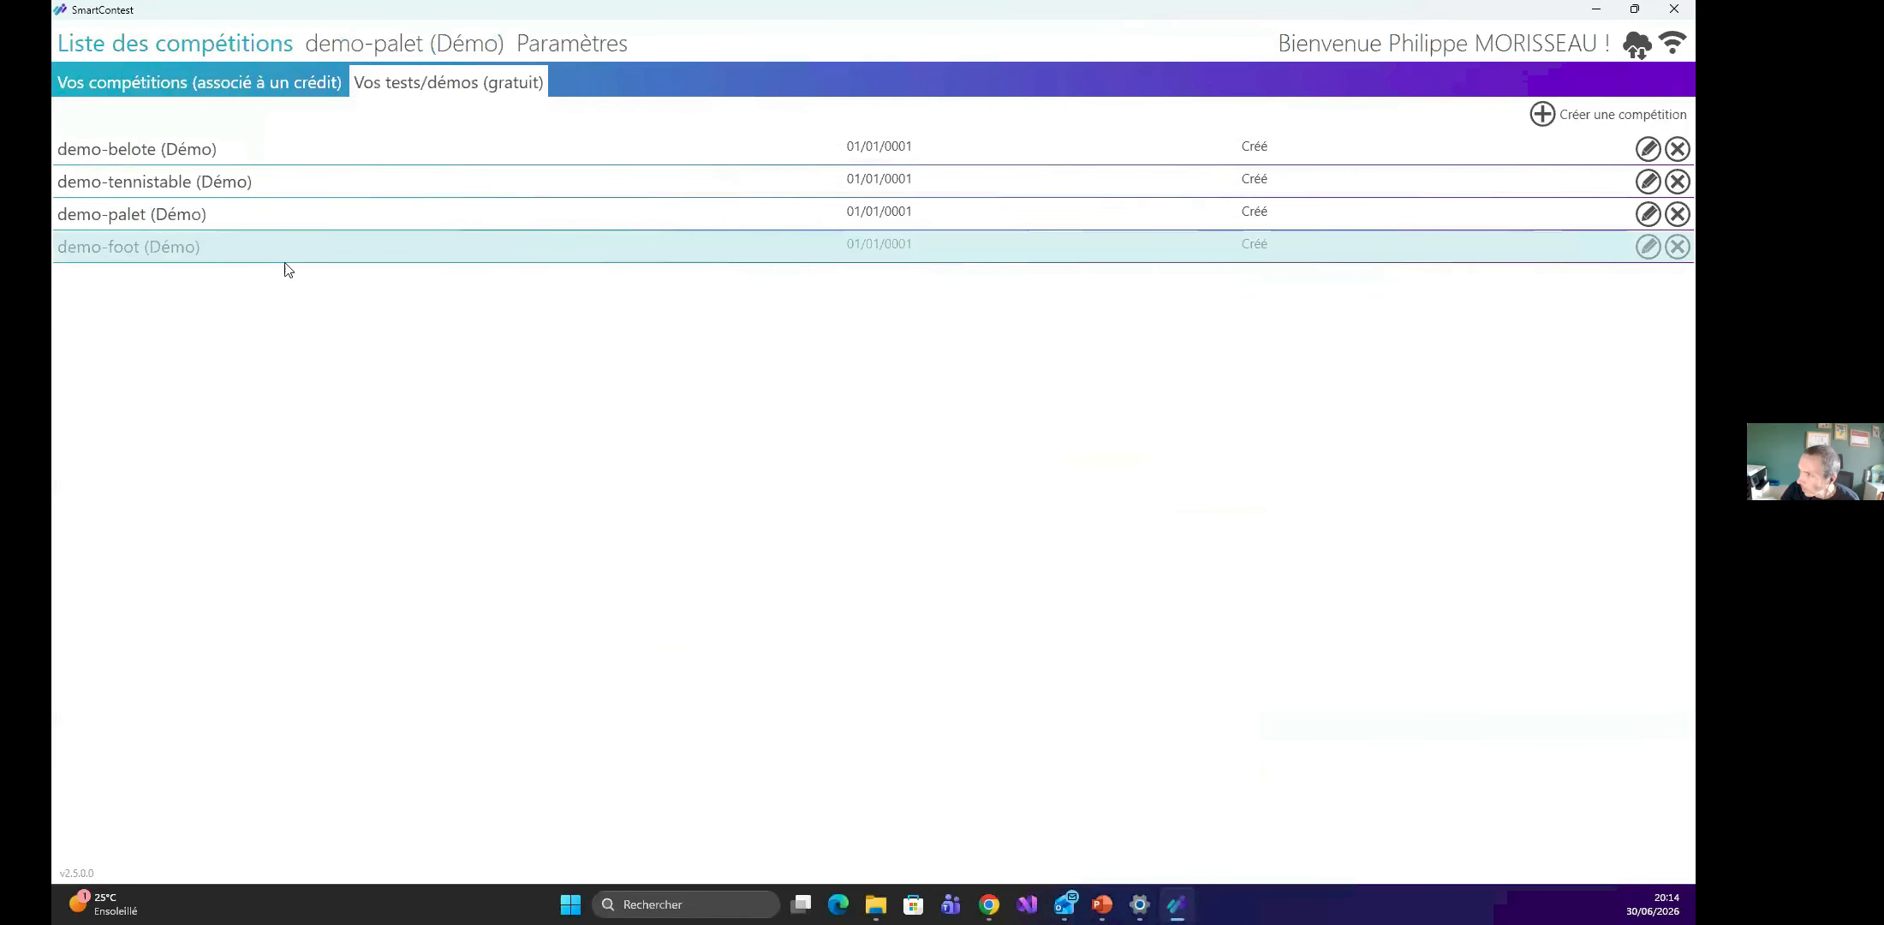
pyautogui.click(1648, 247)
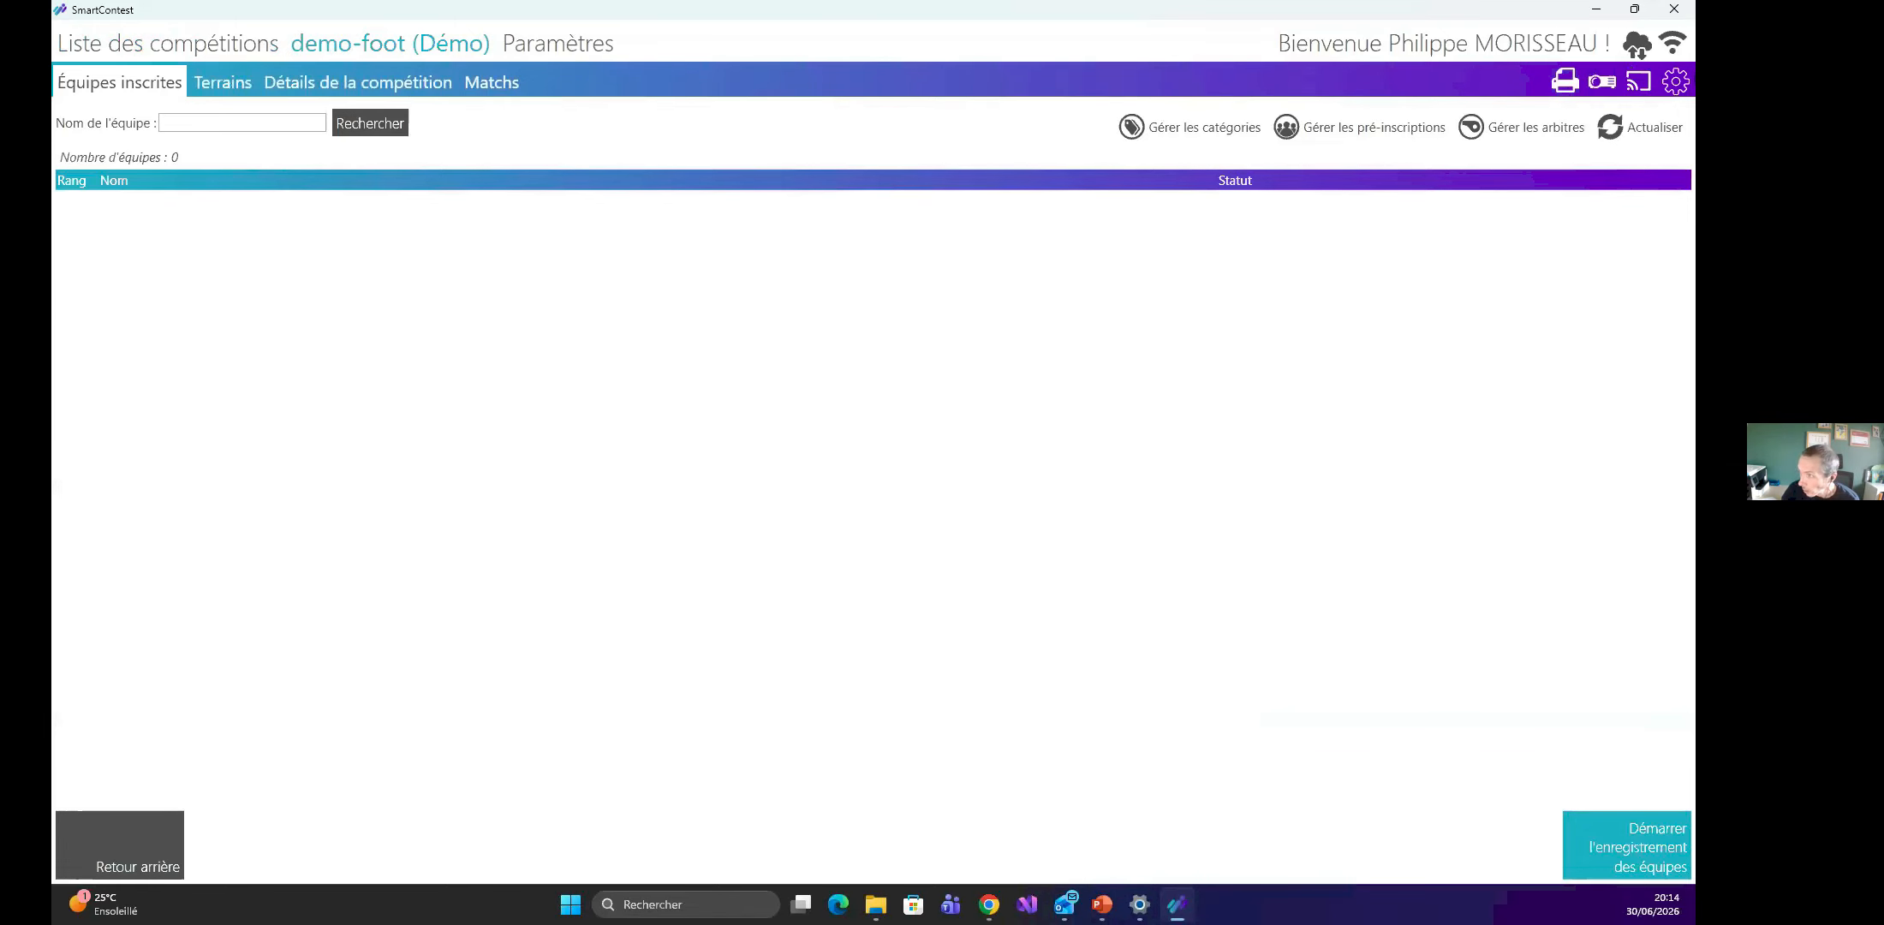
pyautogui.click(1675, 82)
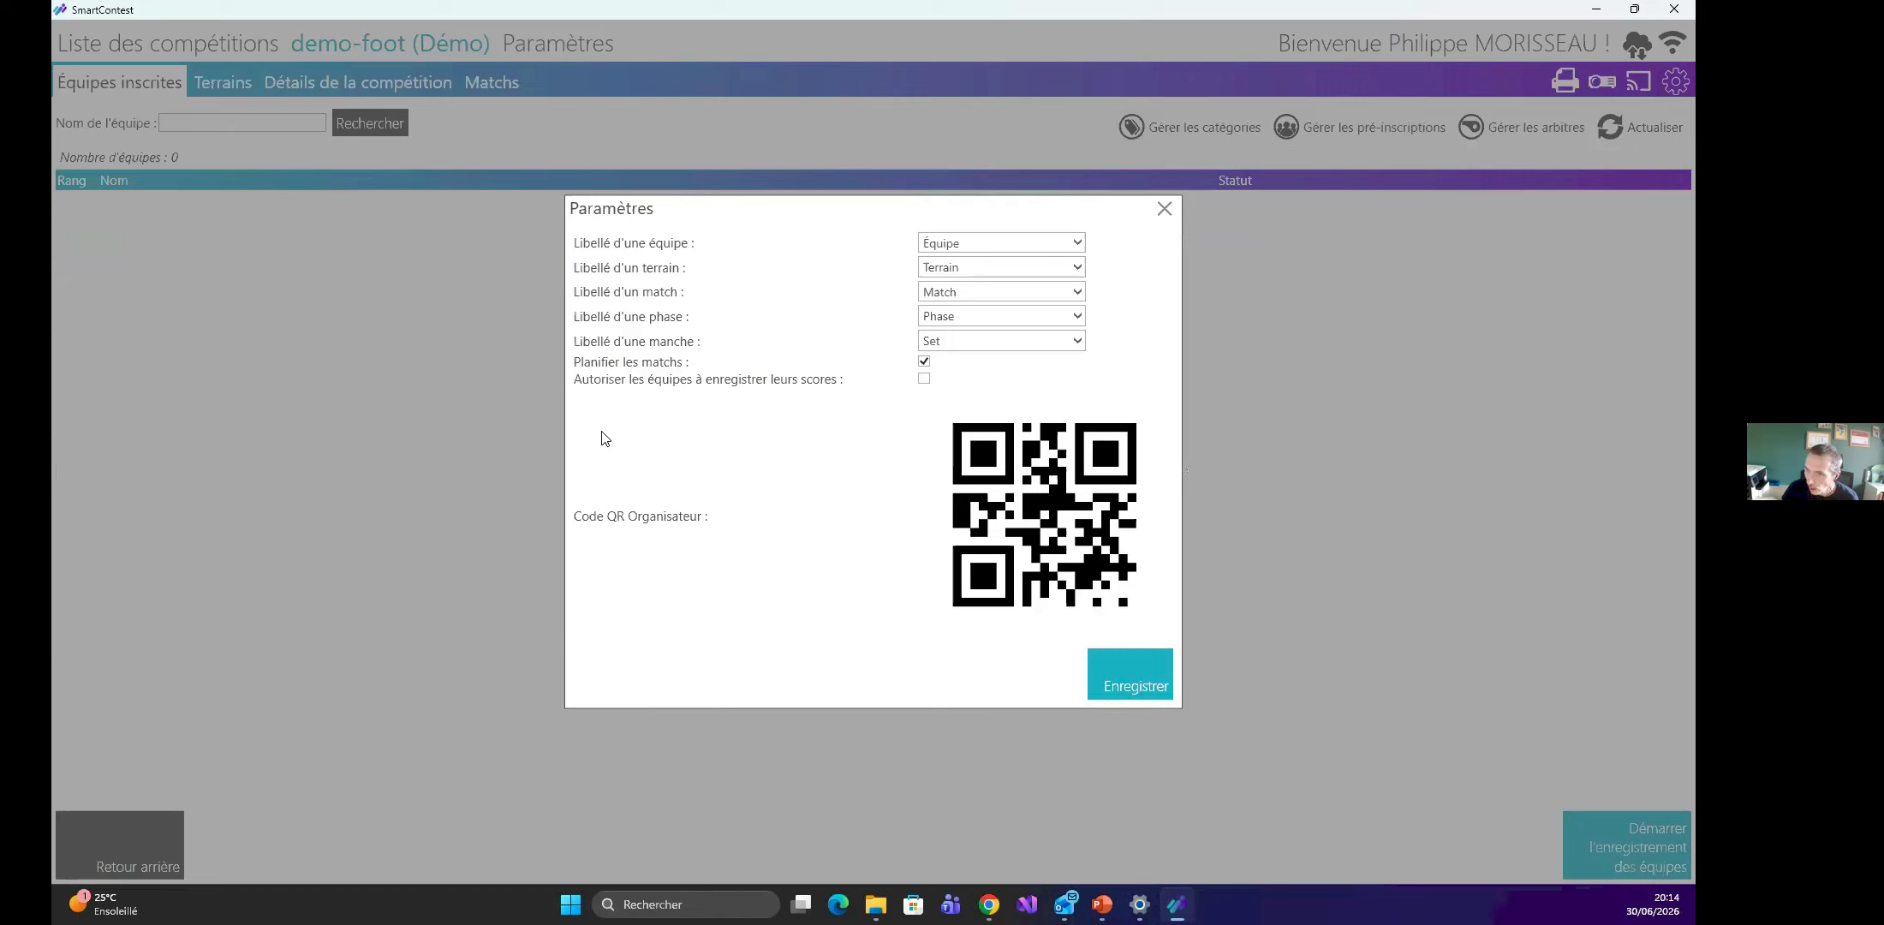
pyautogui.click(1165, 210)
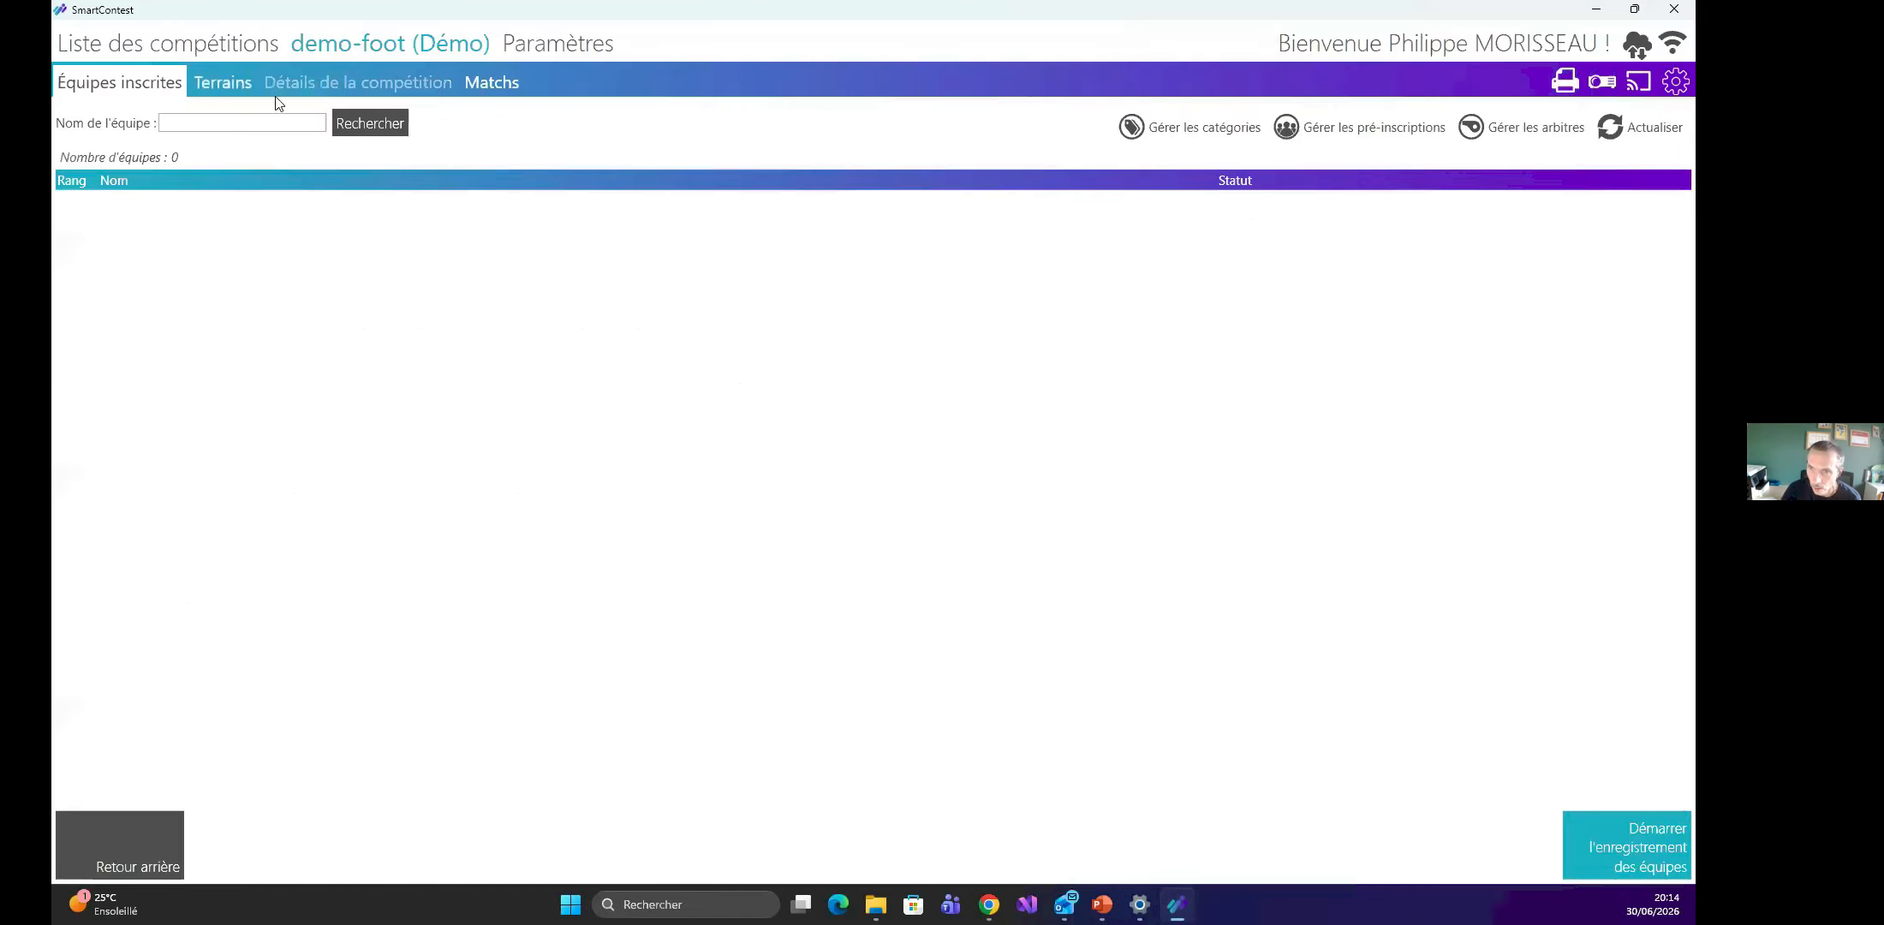
# Start adding a single terrain to the demo-foot competition and name it Terrain.
pyautogui.click(227, 85)
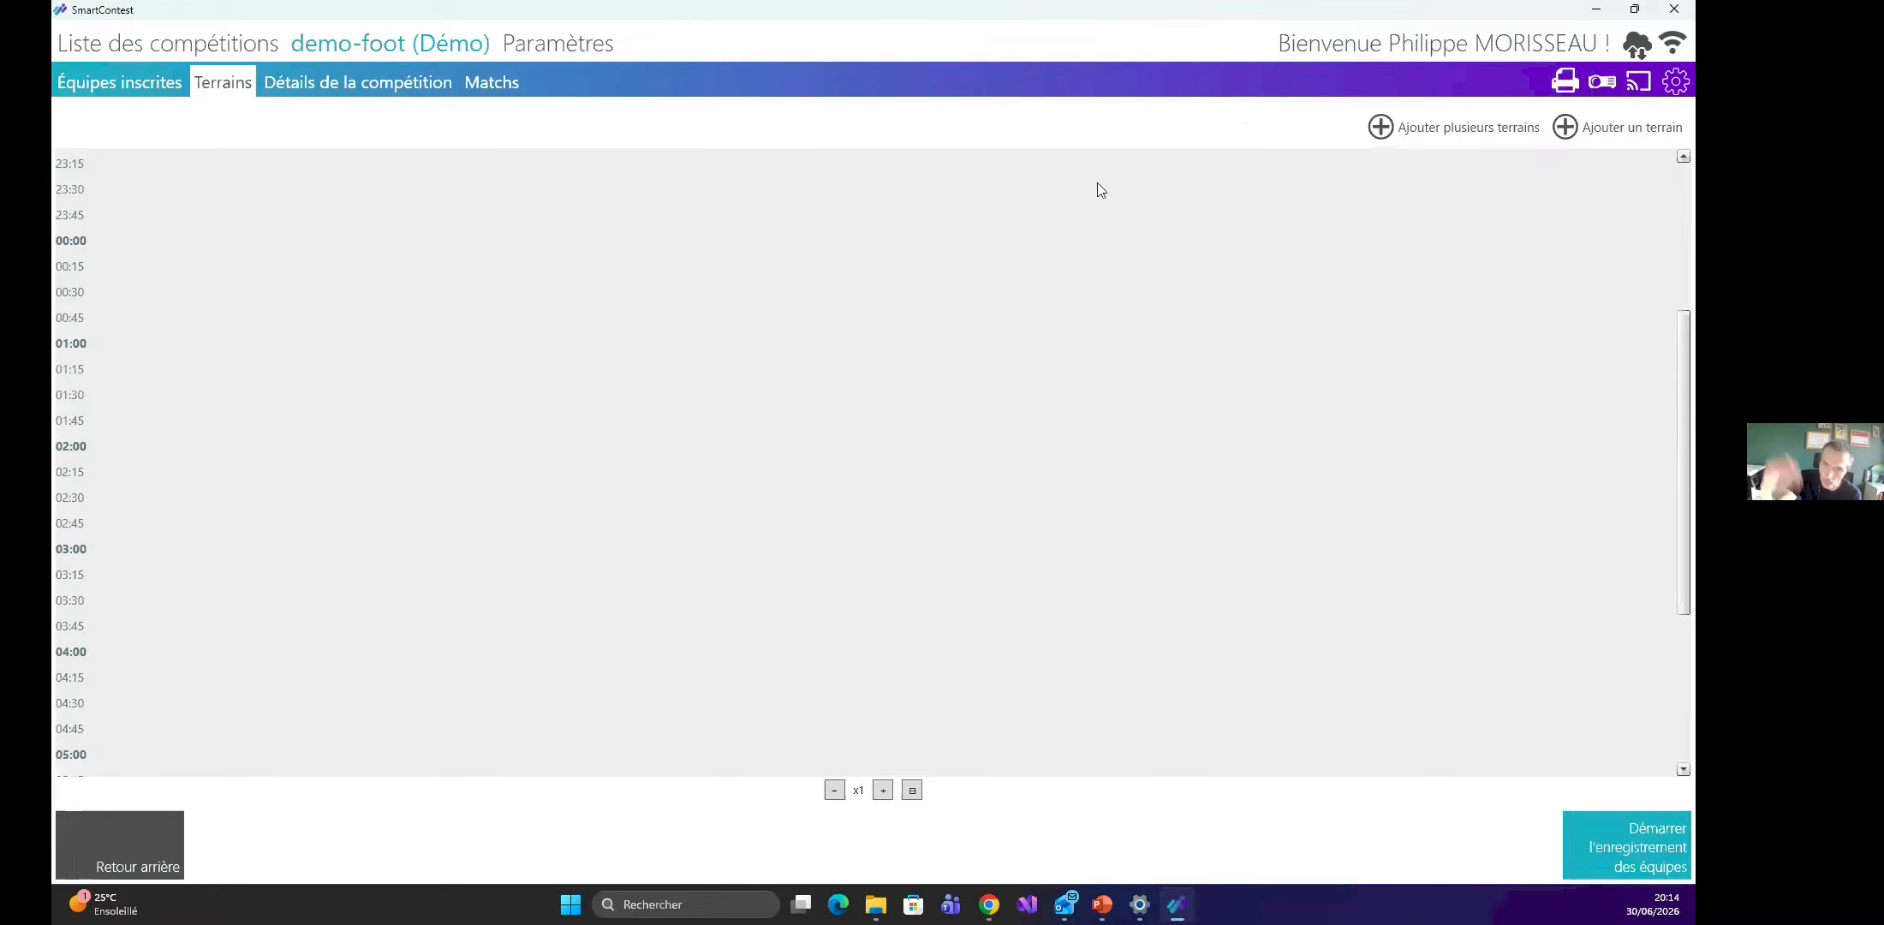
pyautogui.click(1638, 129)
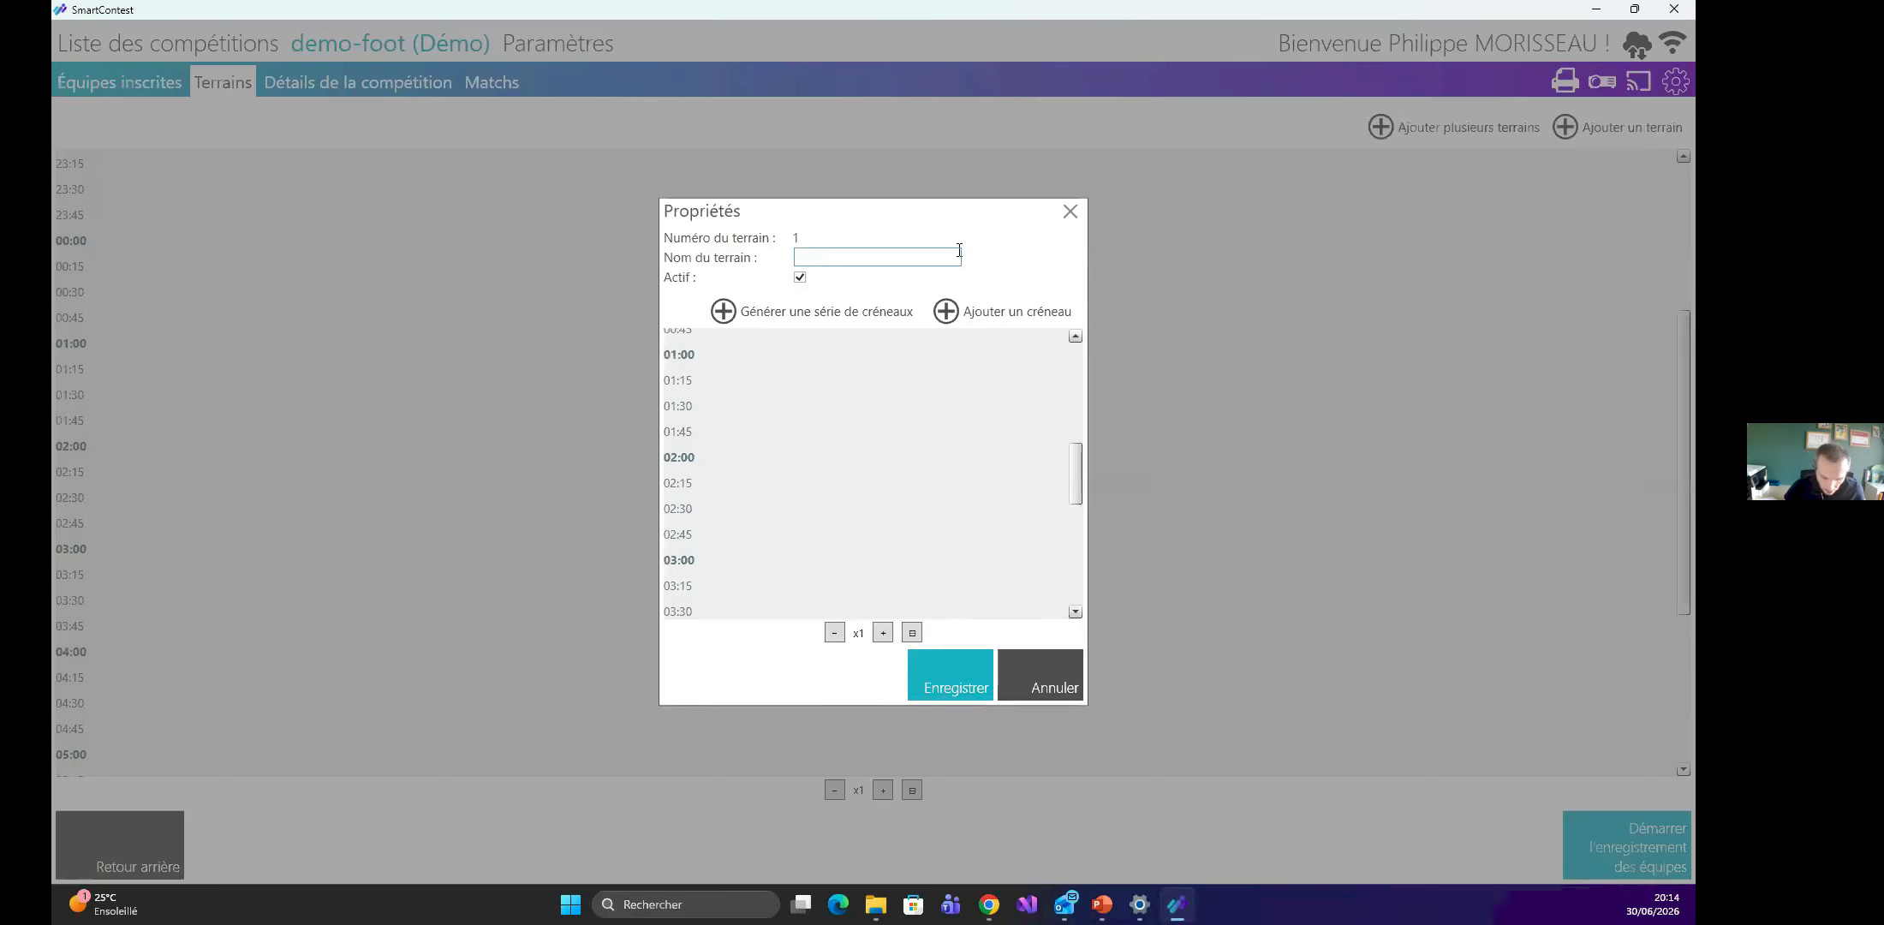
pyautogui.write('Terrain')
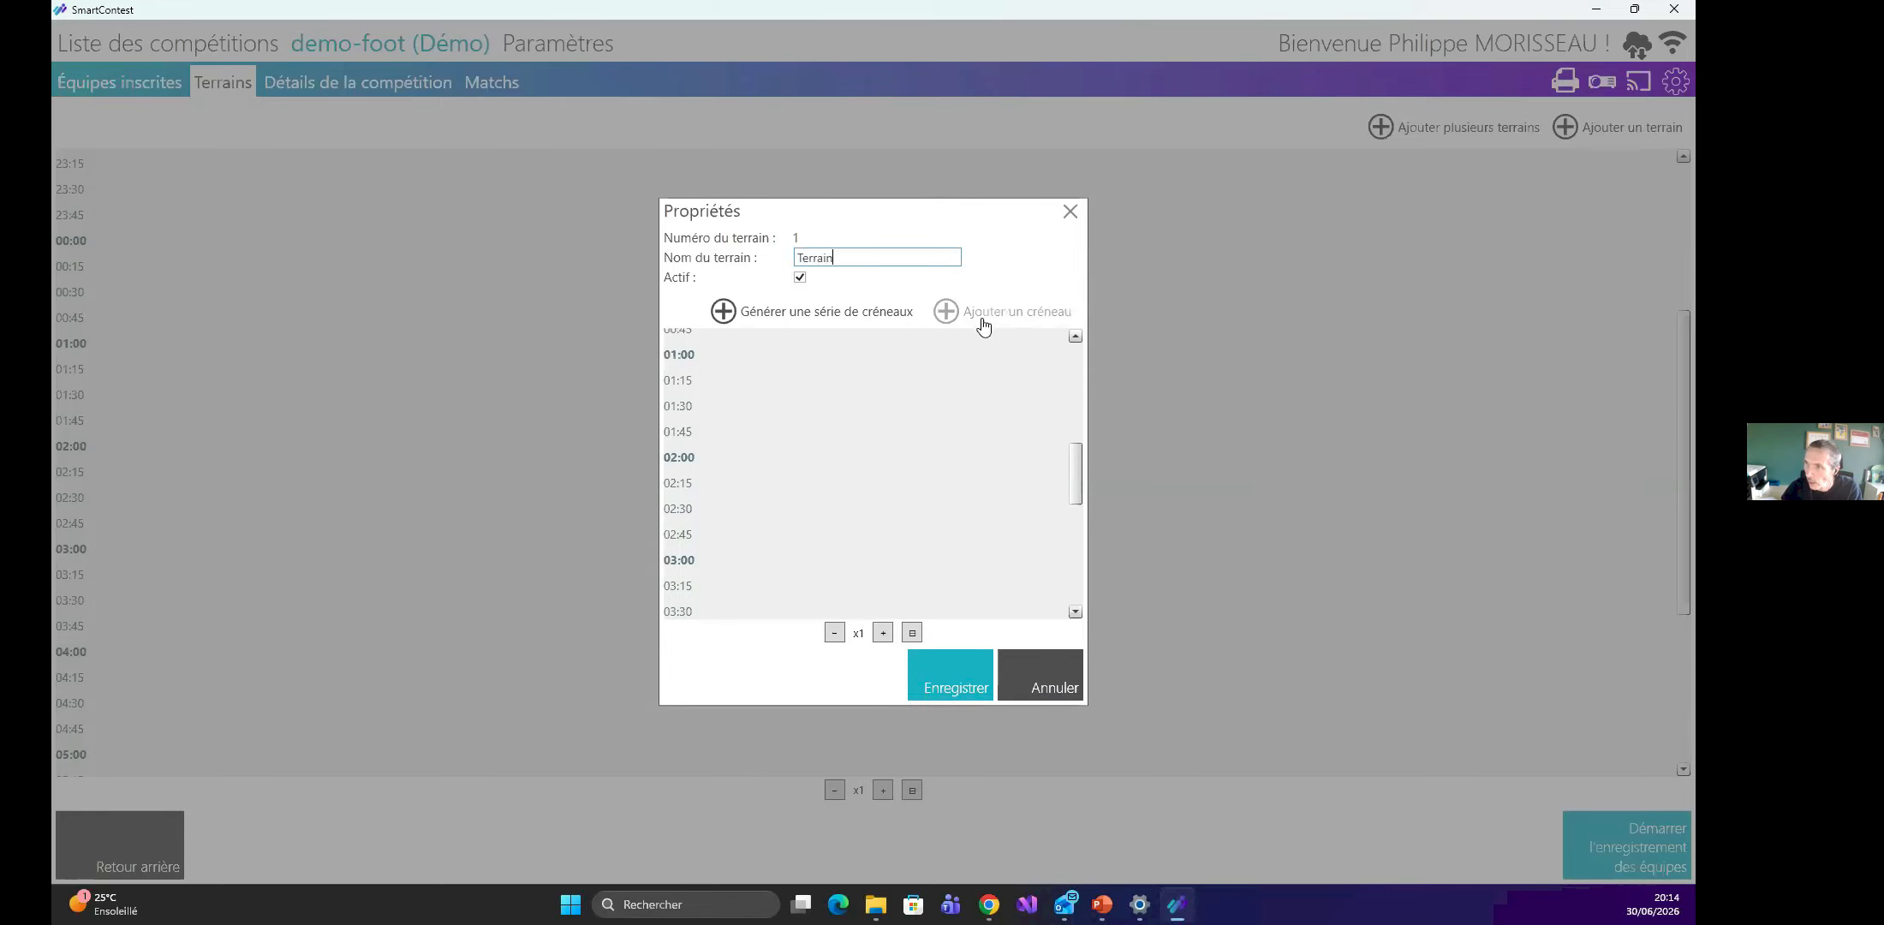
# Start generating a series of time slots for the terrain, running from 21:00 to 23:00 on 30/06/2026.
pyautogui.click(853, 315)
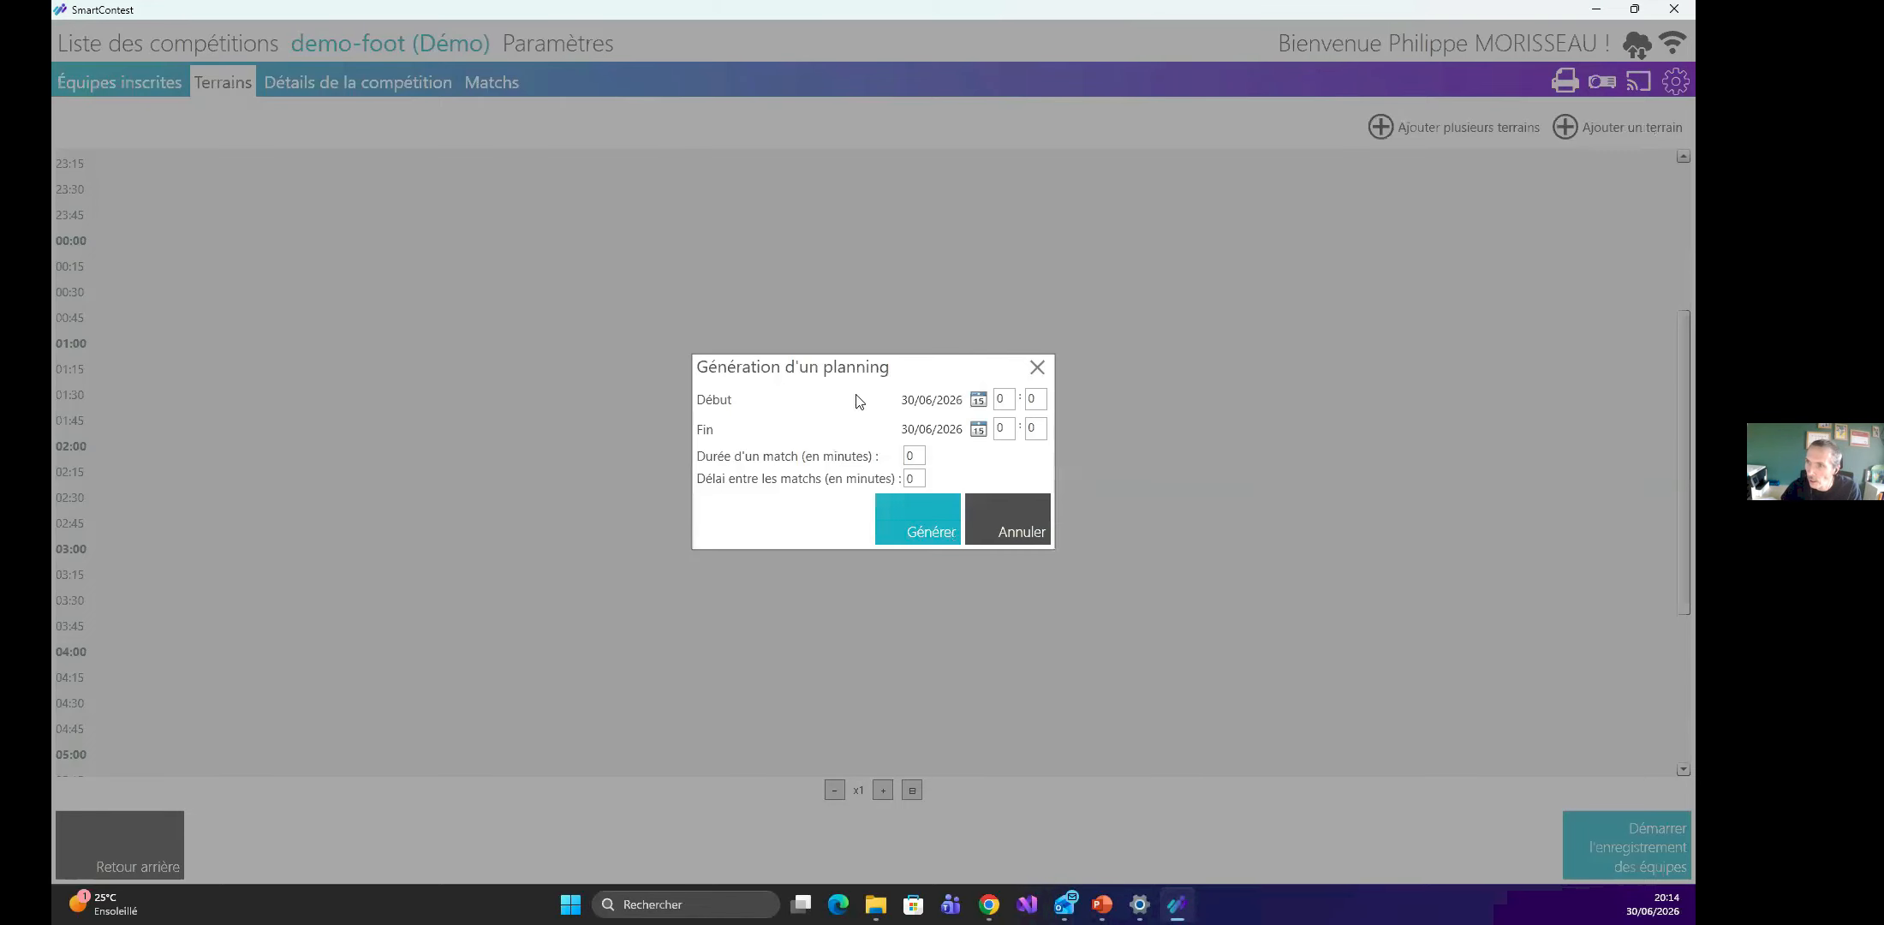
pyautogui.doubleClick(1004, 399)
pyautogui.write('12')
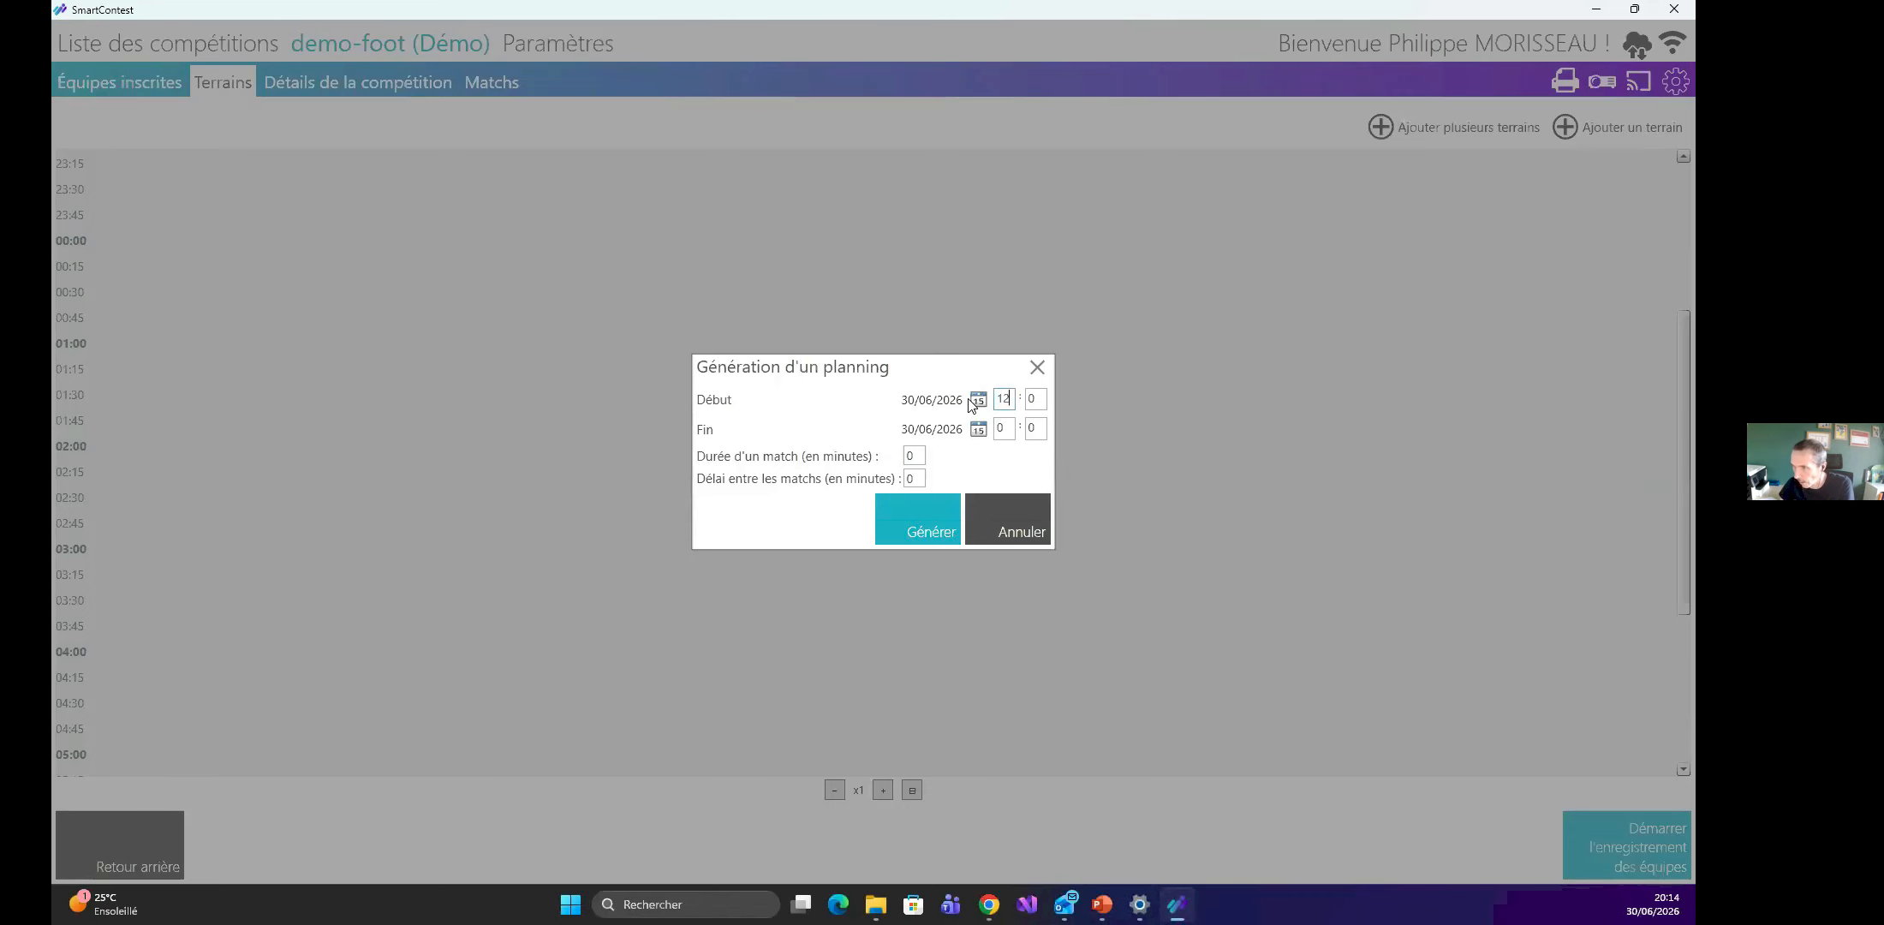
pyautogui.press('BackSpace')
pyautogui.press('BackSpace')
pyautogui.write('21')
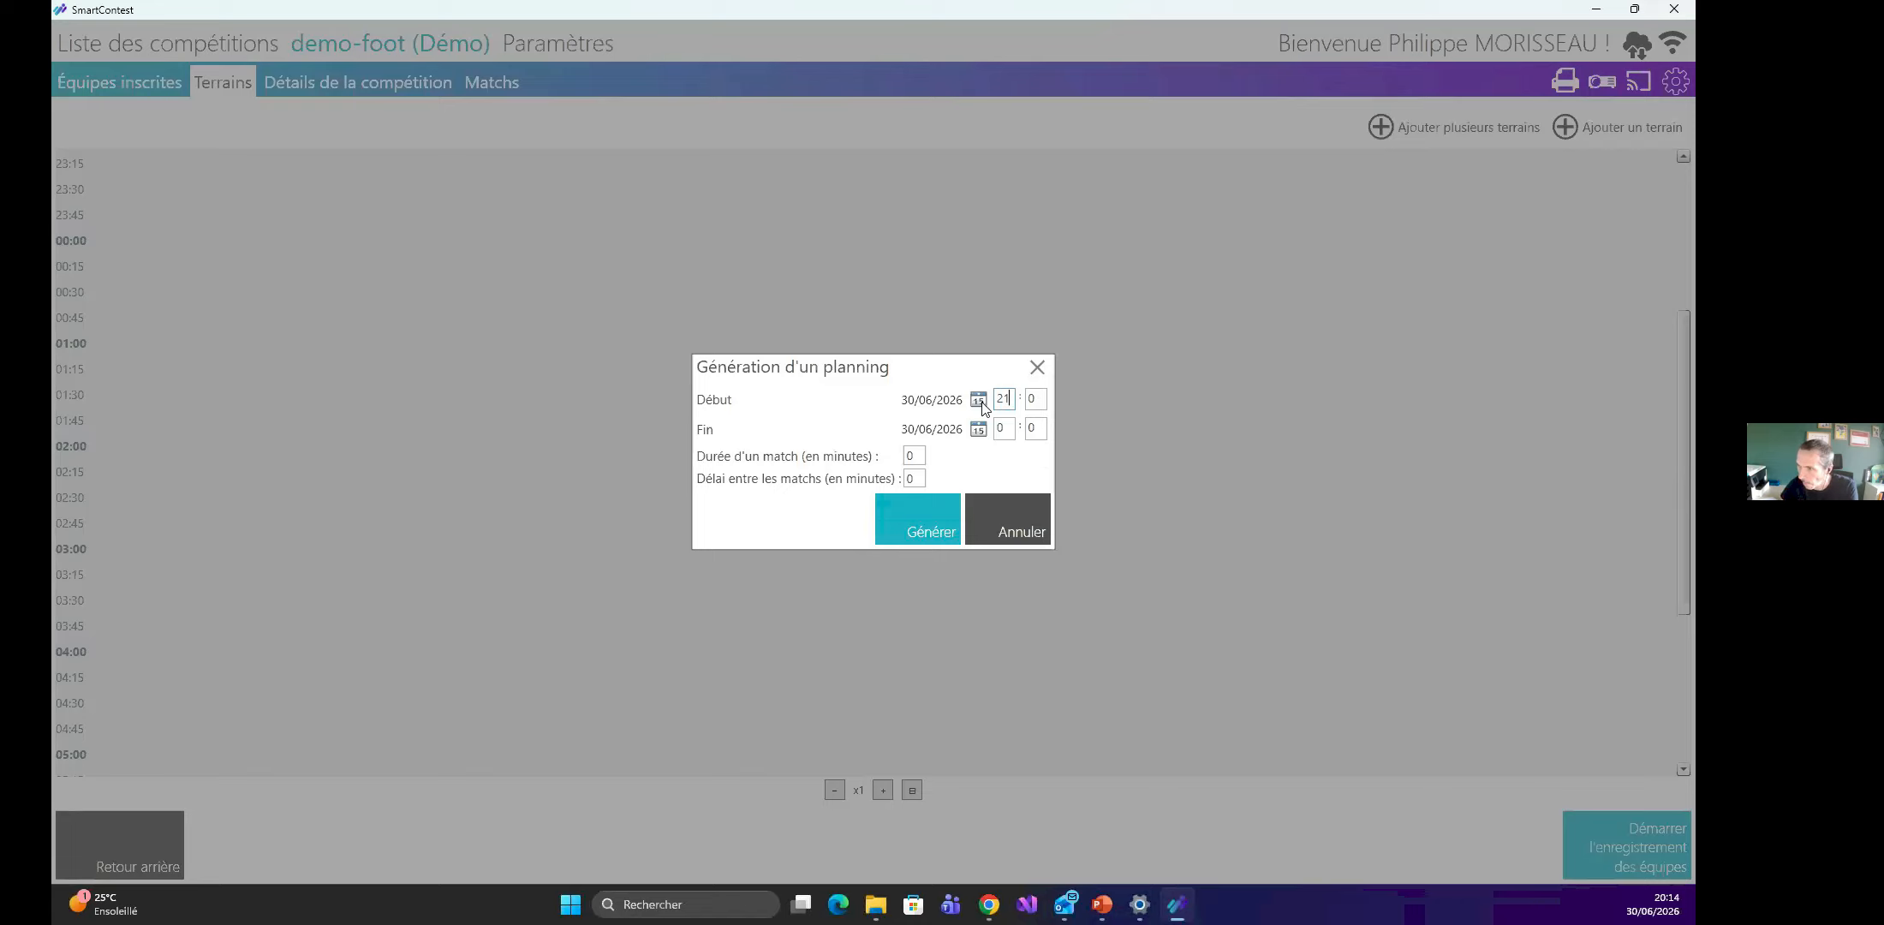
pyautogui.click(978, 429)
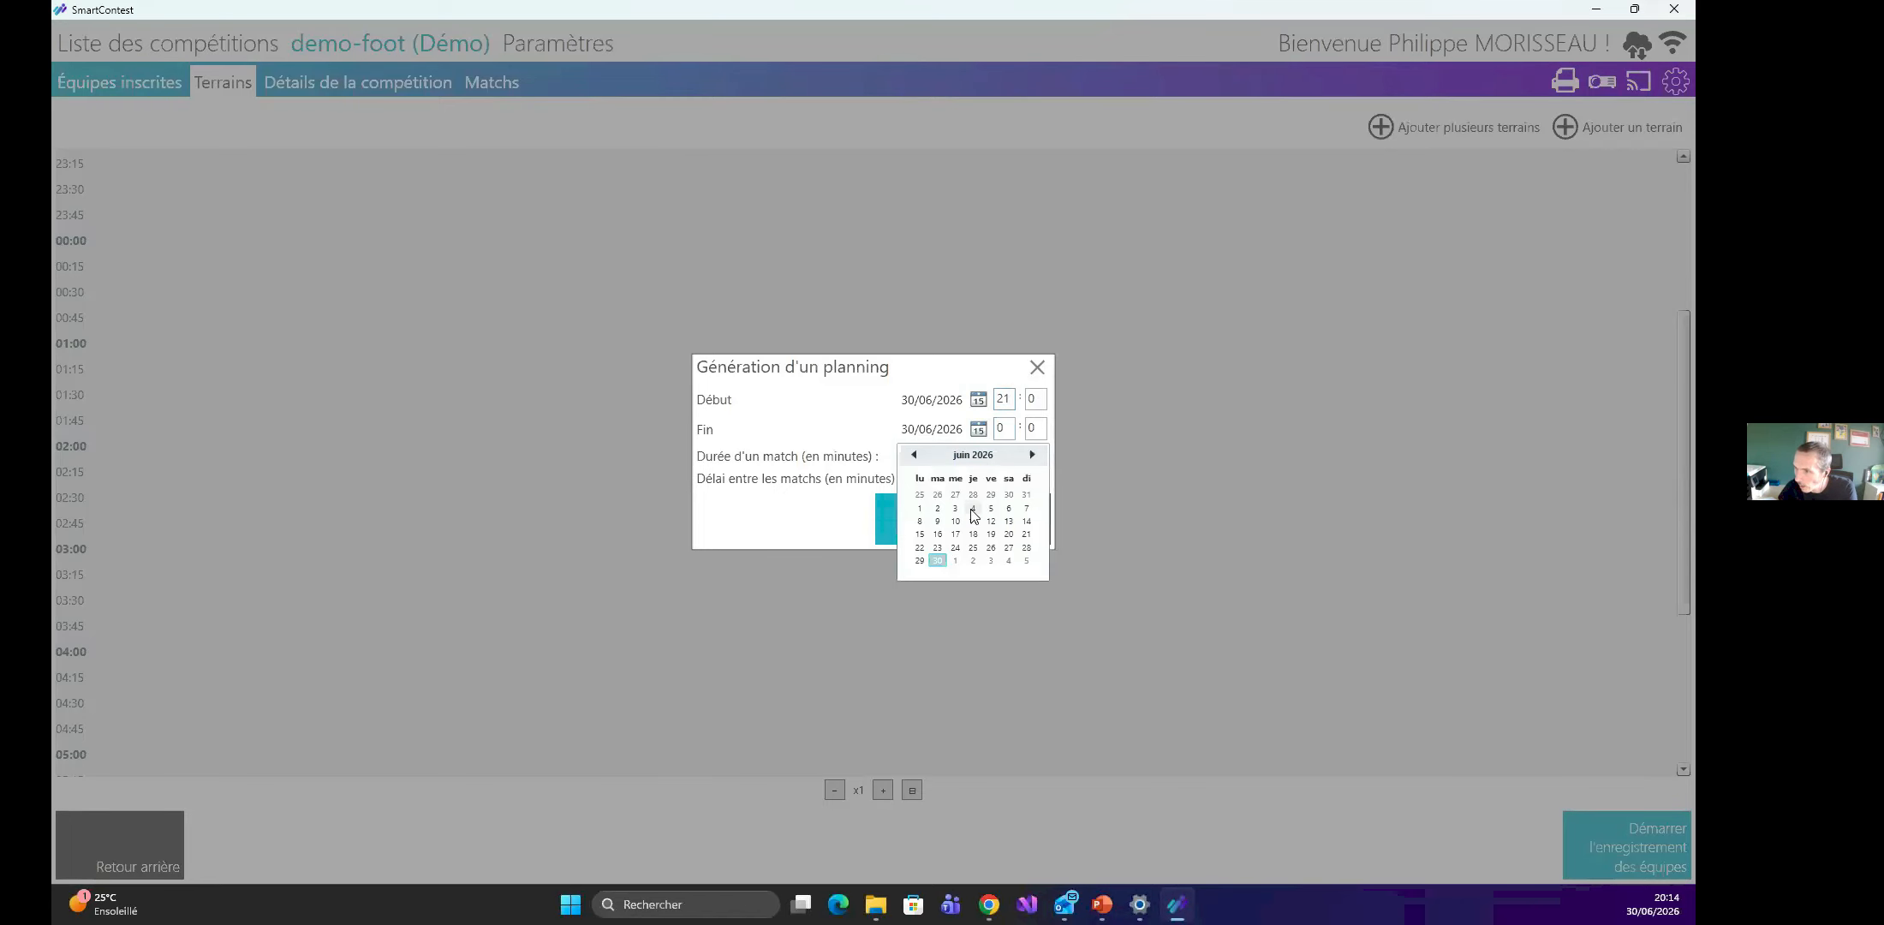
pyautogui.click(1003, 430)
pyautogui.press('BackSpace')
pyautogui.write('23')
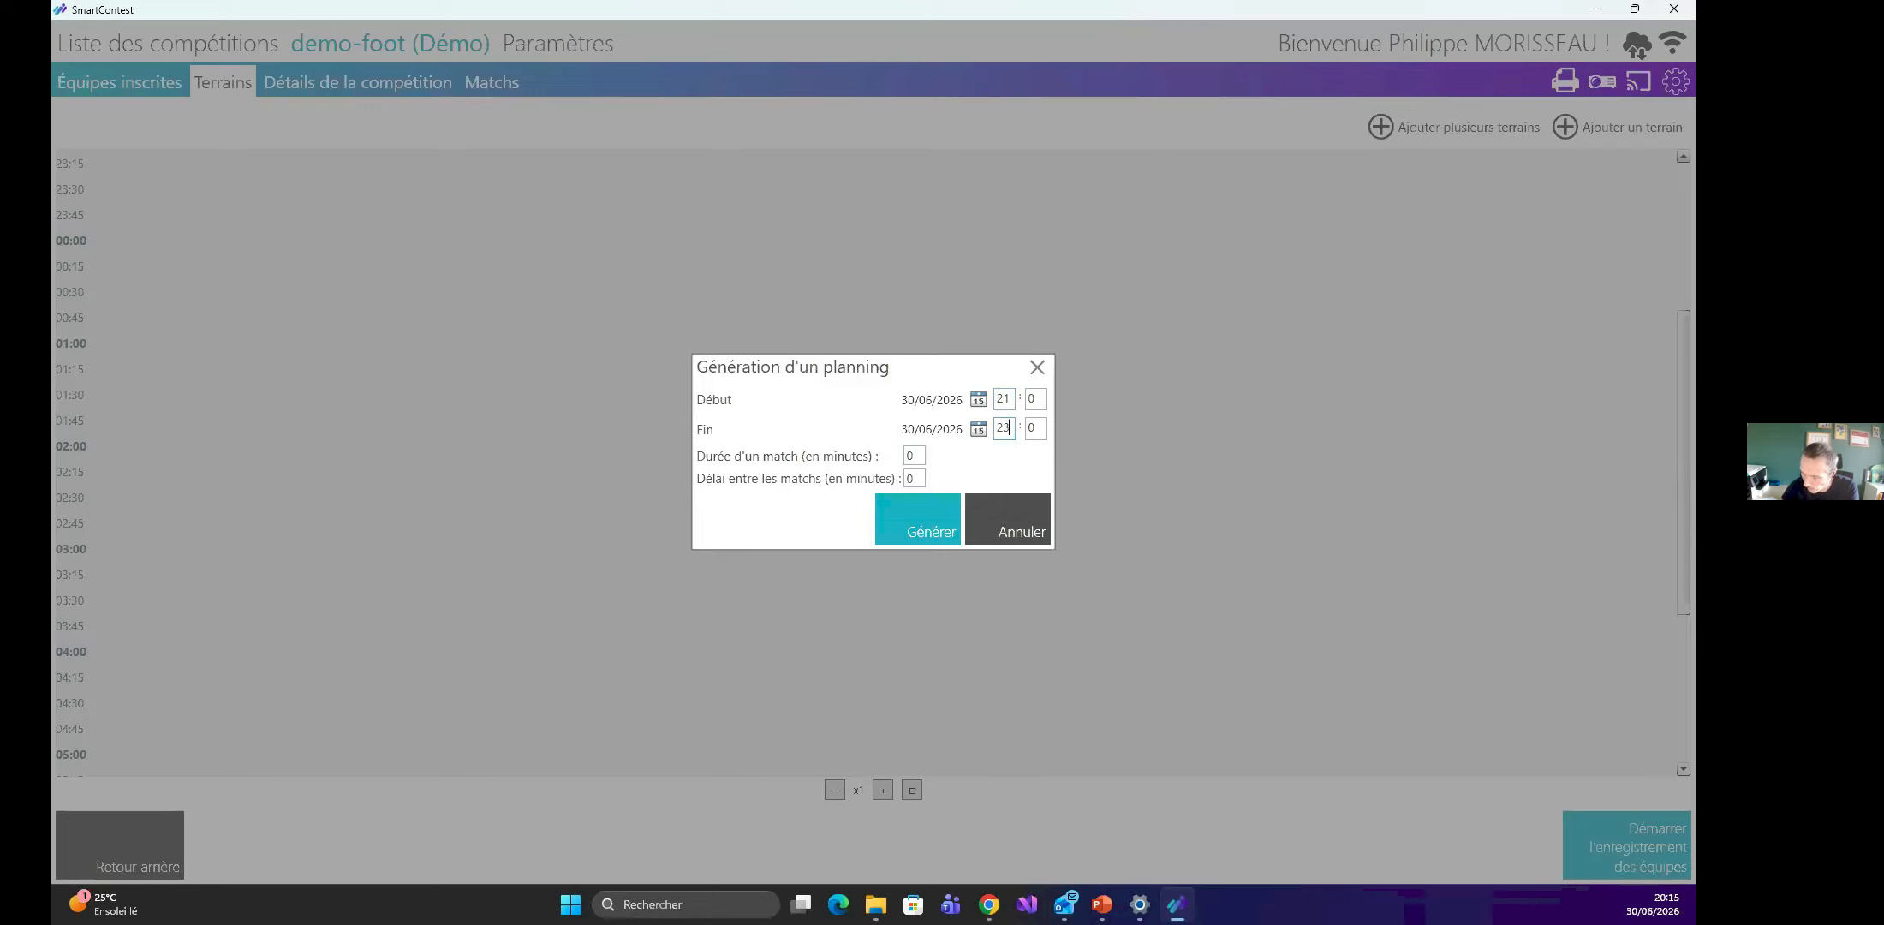
# Set the match duration to 8 minutes with a 2-minute delay between matches and generate the slots.
pyautogui.click(912, 455)
pyautogui.write('8')
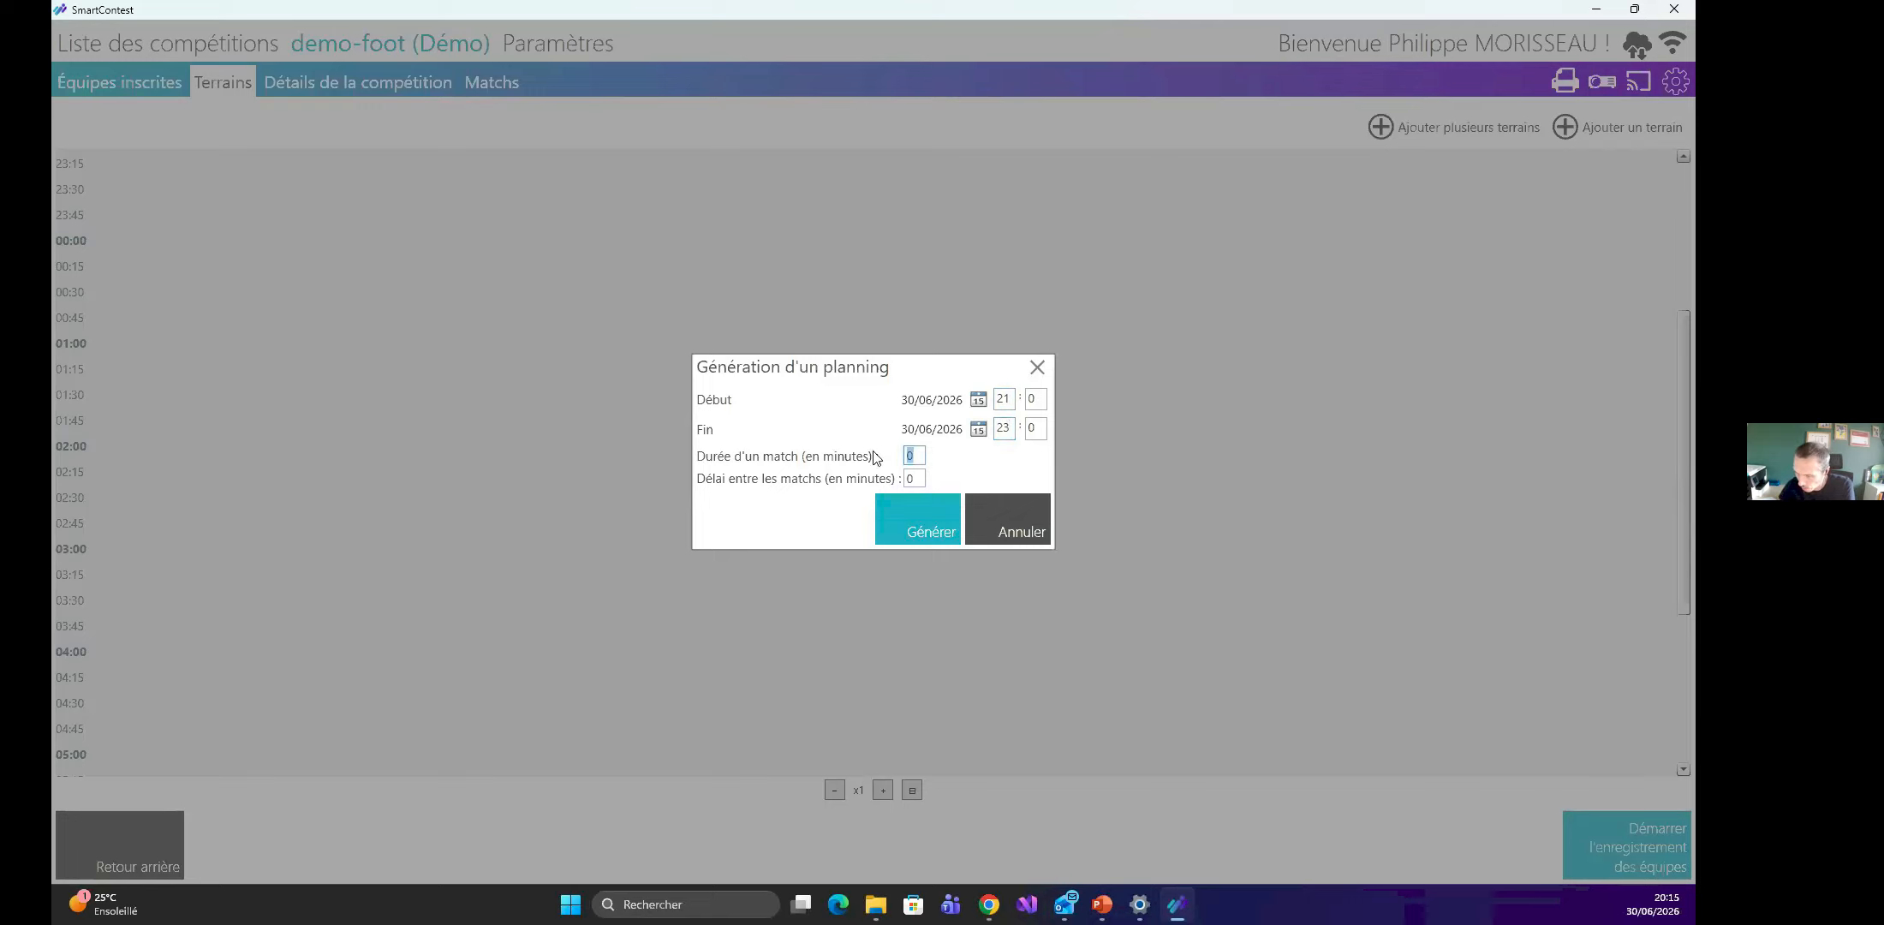
pyautogui.click(915, 478)
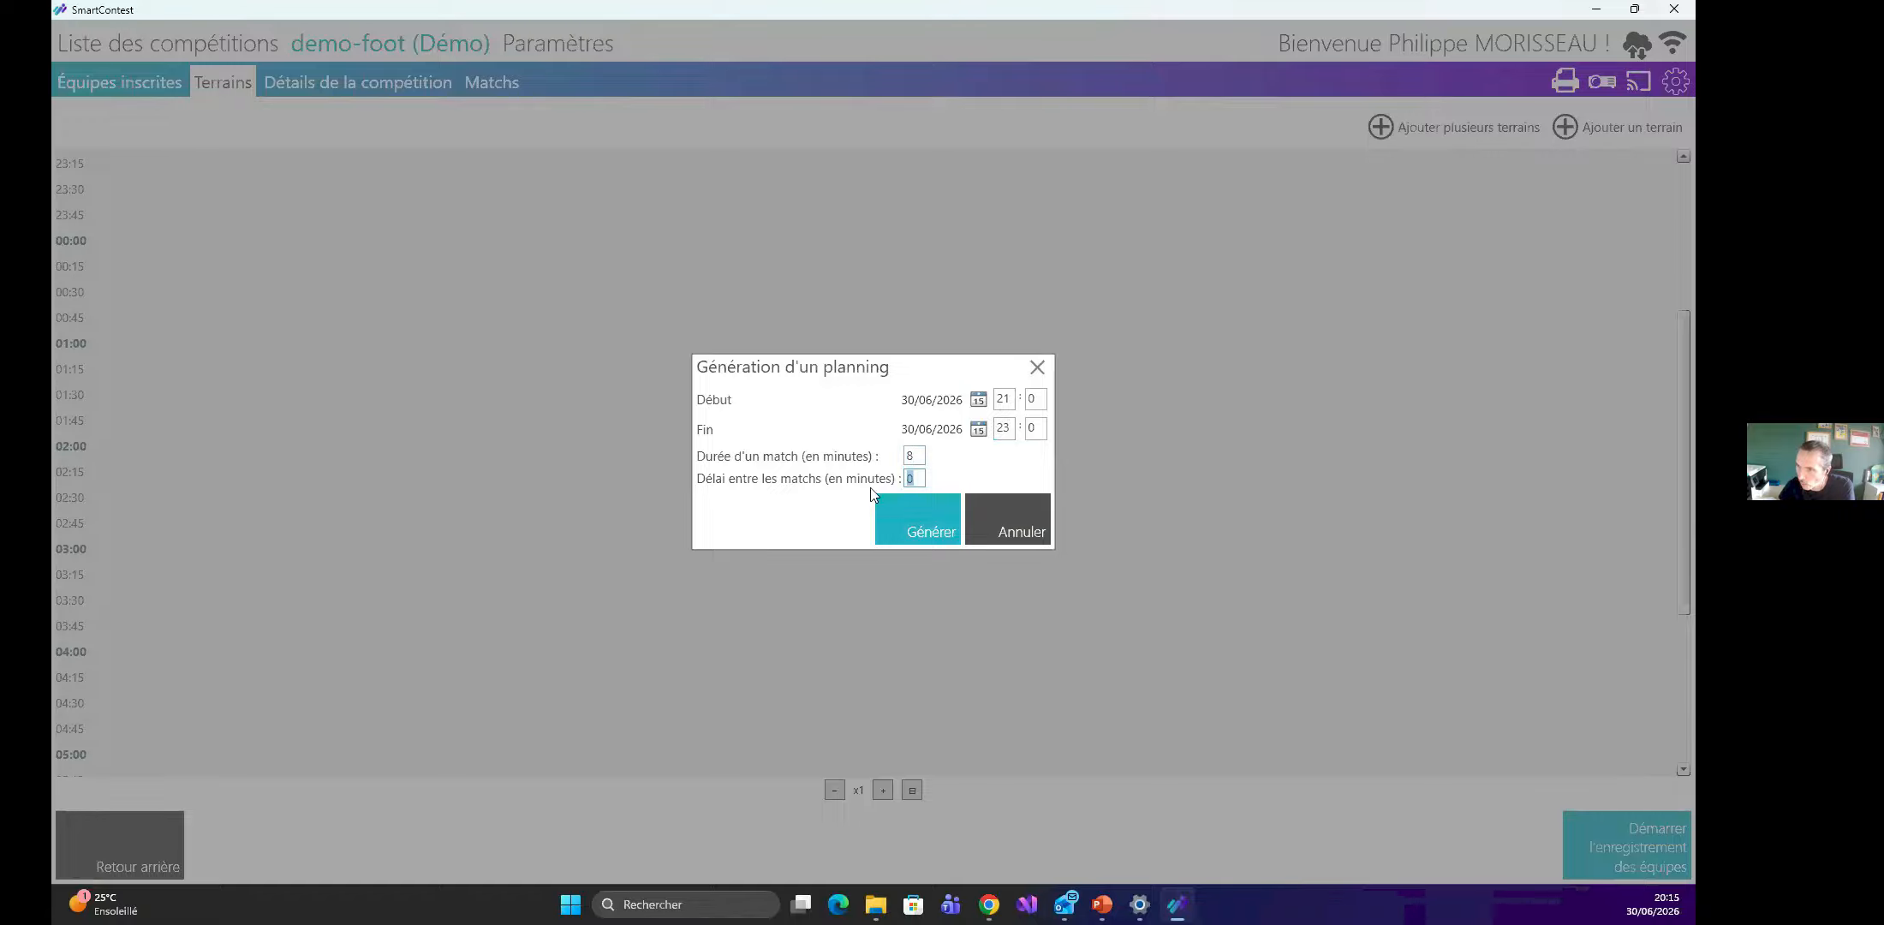
pyautogui.click(911, 522)
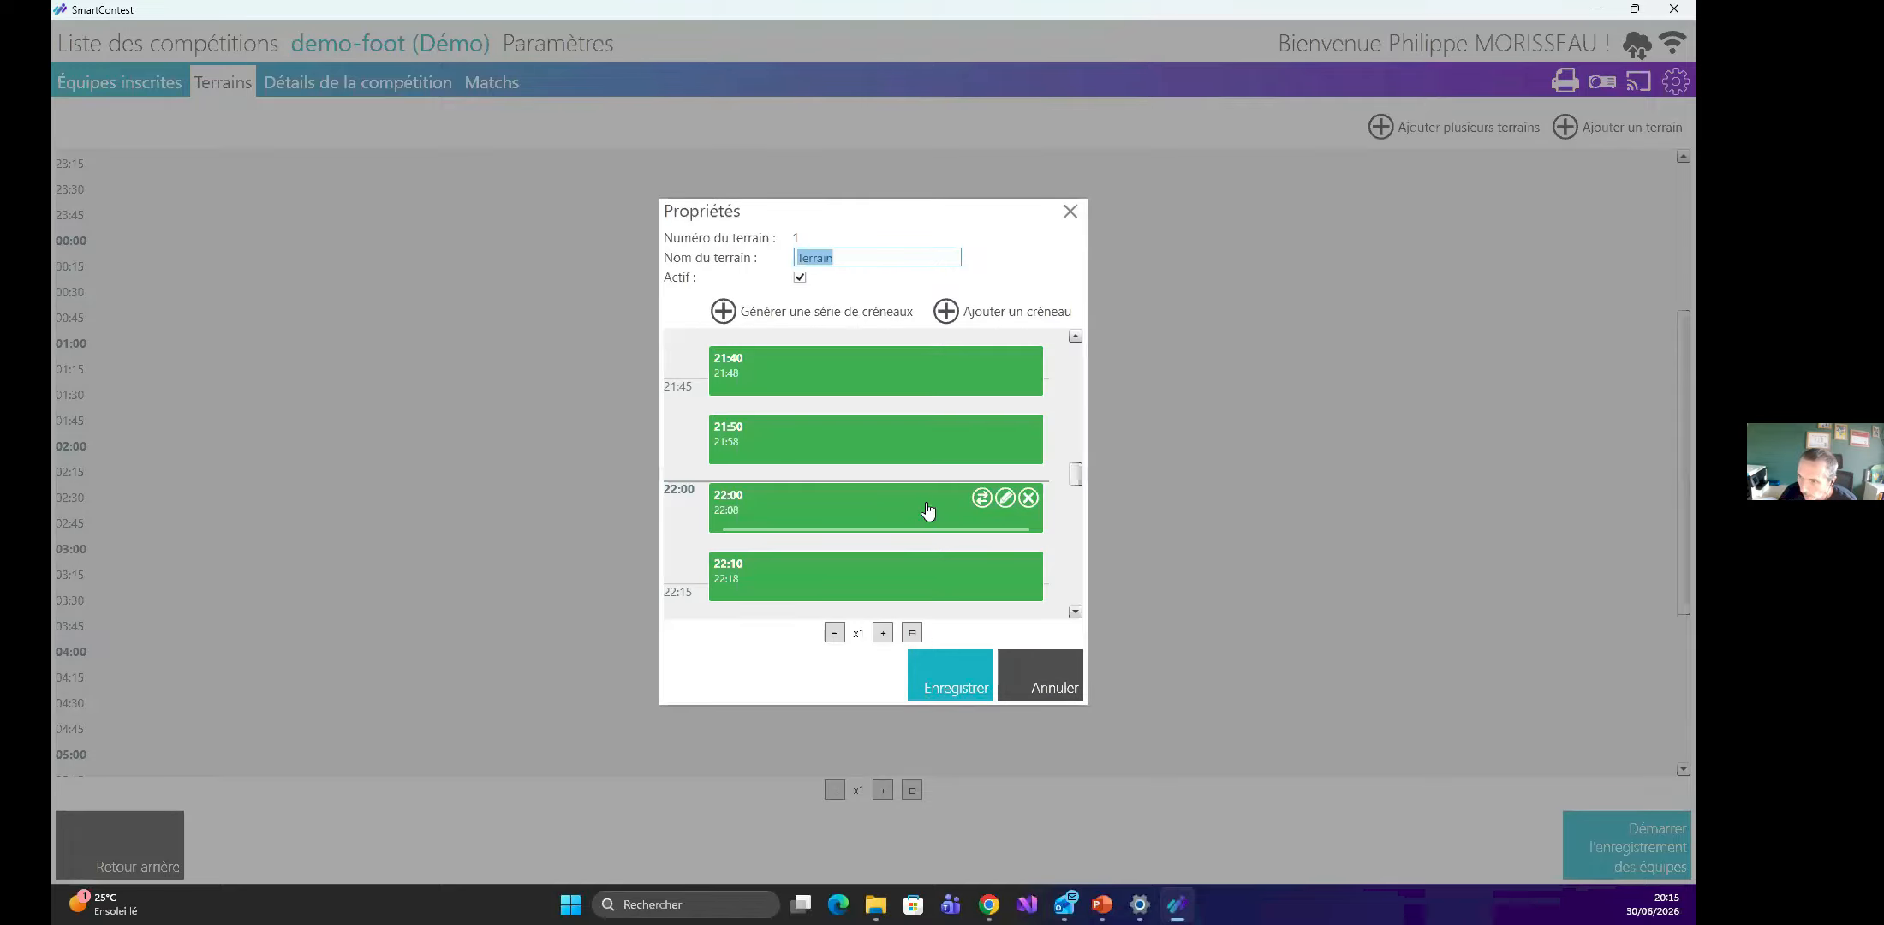
# Review the generated time slots, save the terrain and check its schedule on the Terrains page.
pyautogui.scroll(3, 873, 446)
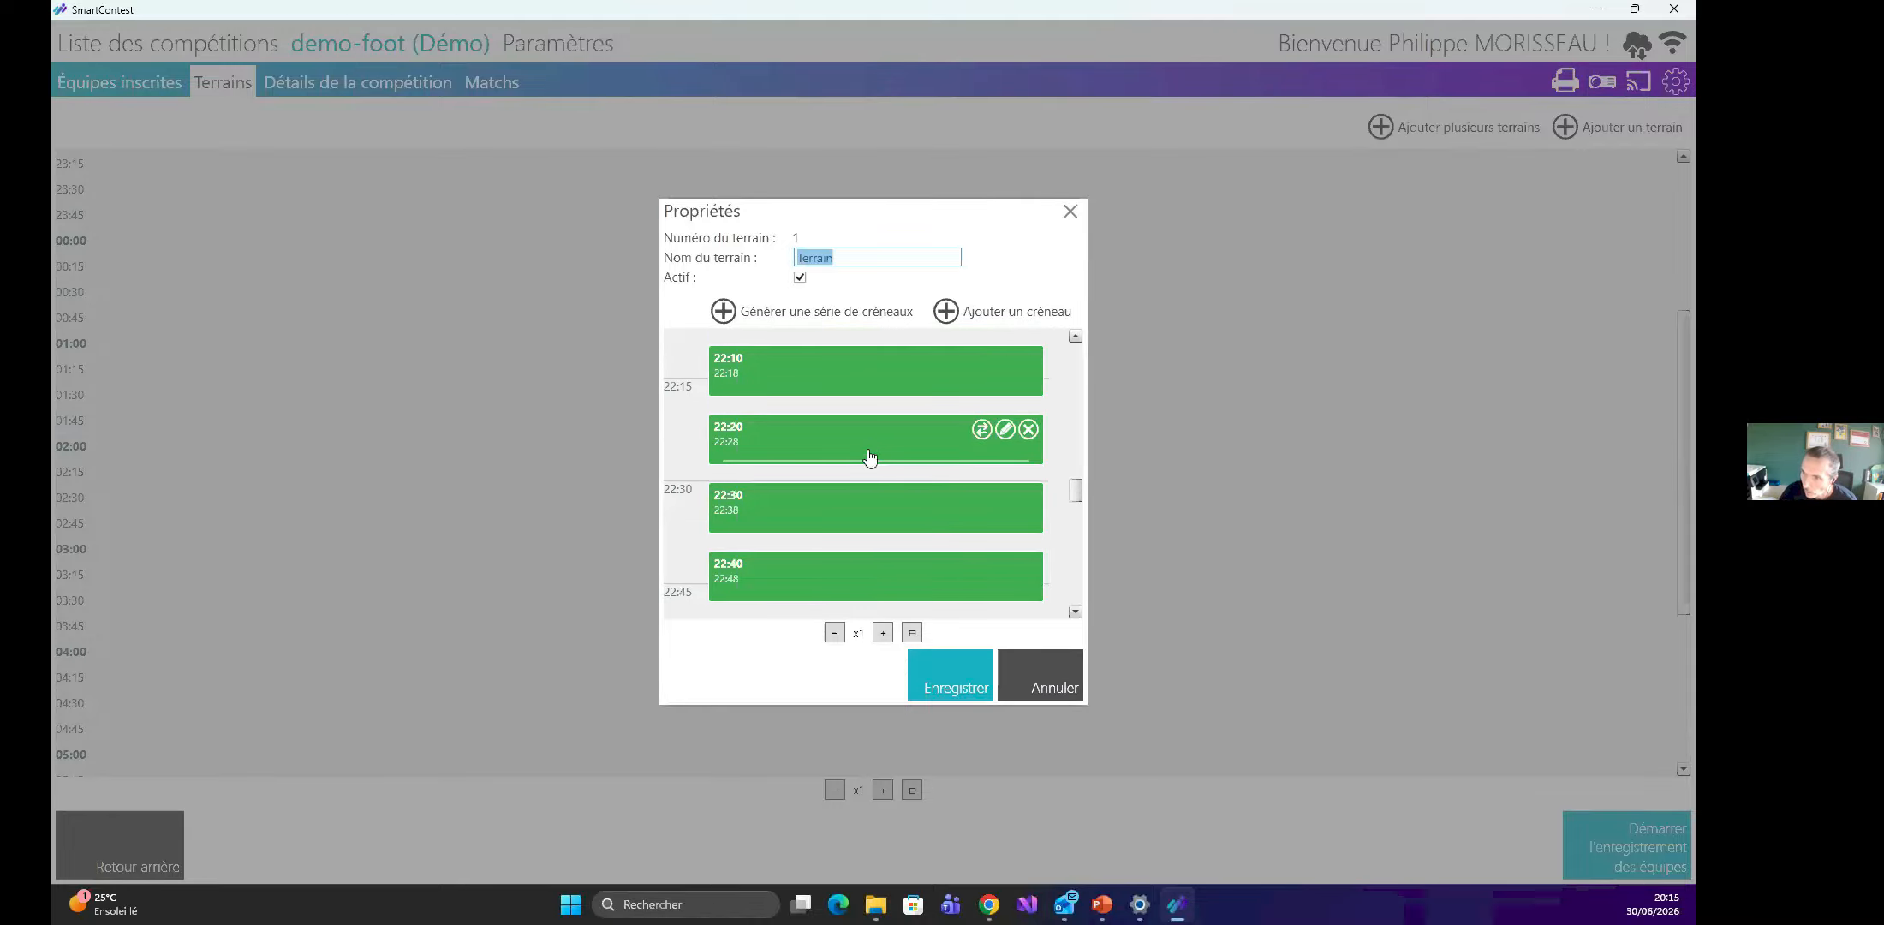
pyautogui.scroll(3, 865, 463)
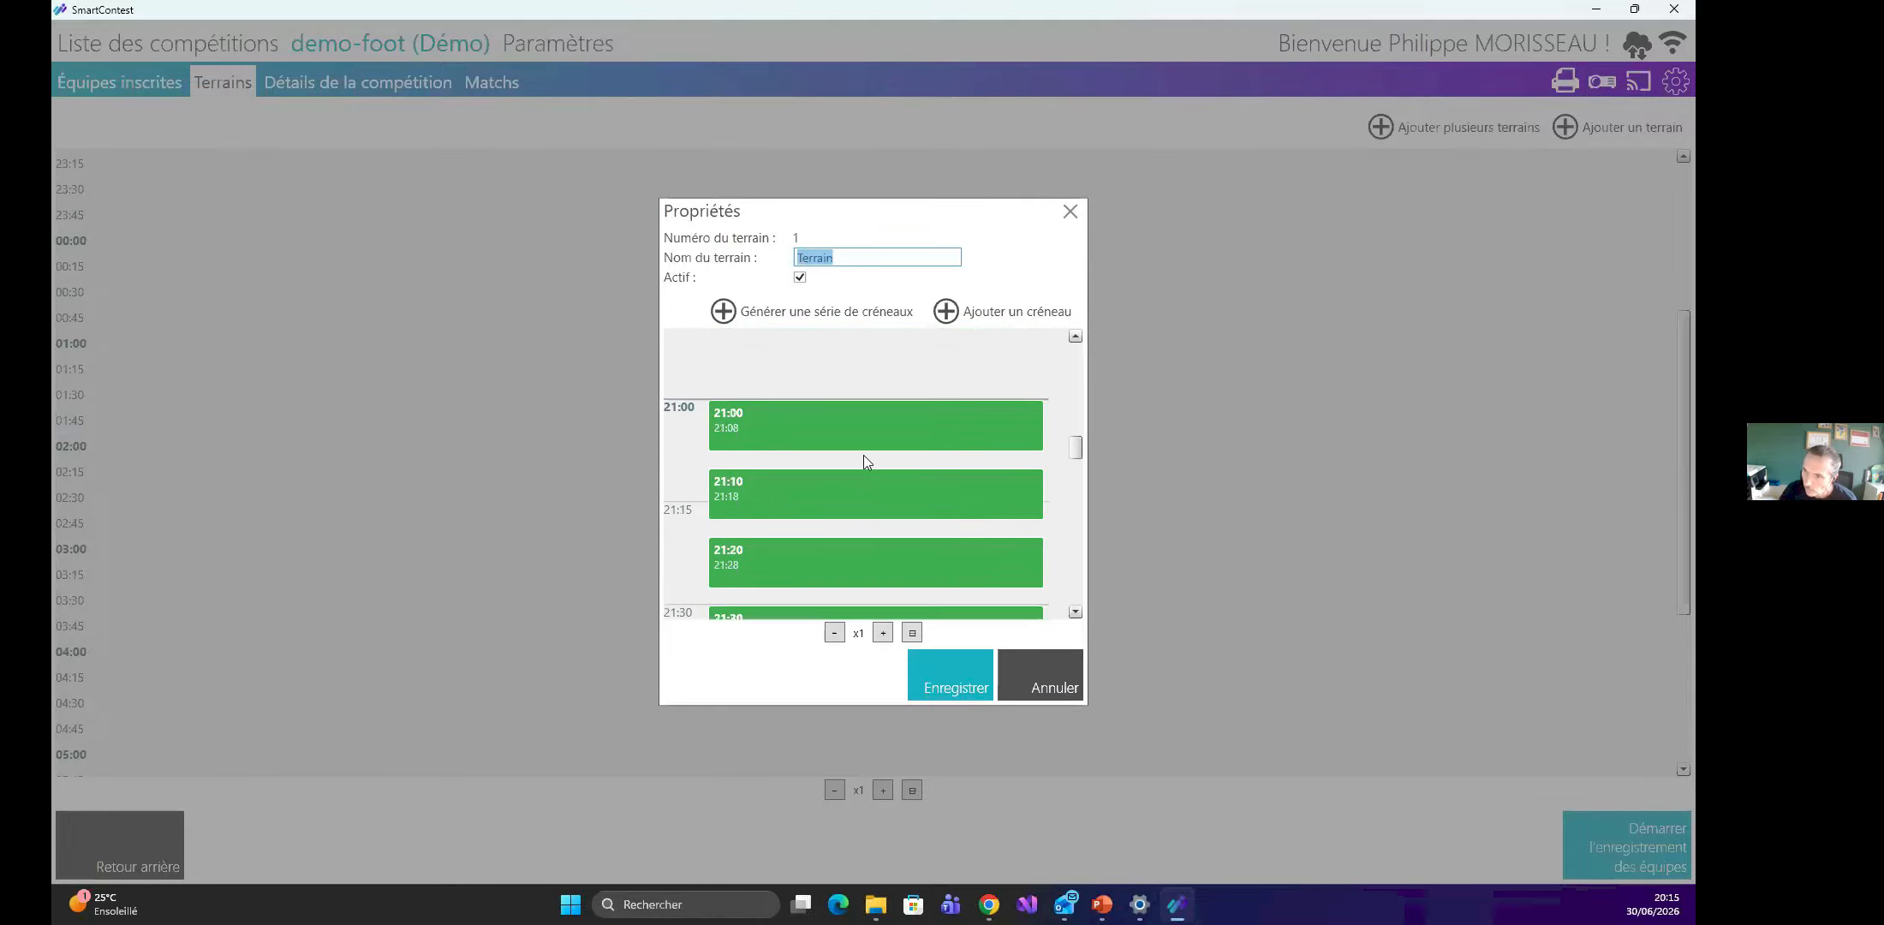
pyautogui.click(935, 677)
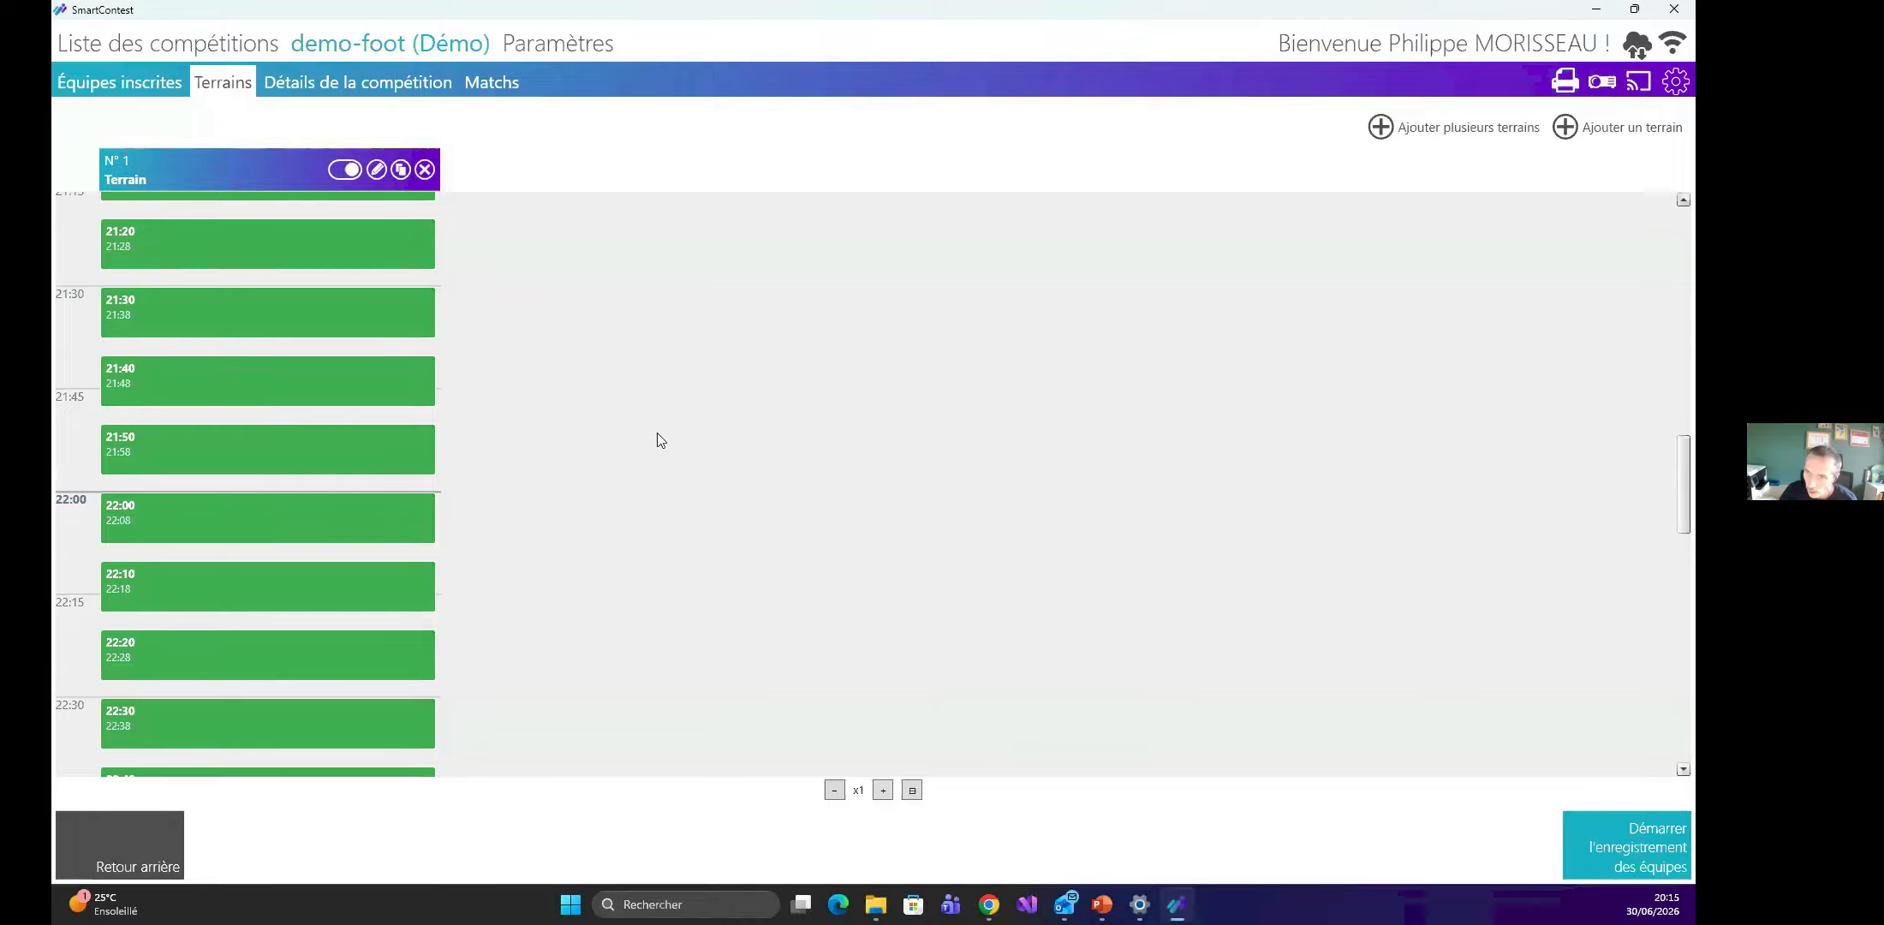
pyautogui.scroll(3, 334, 389)
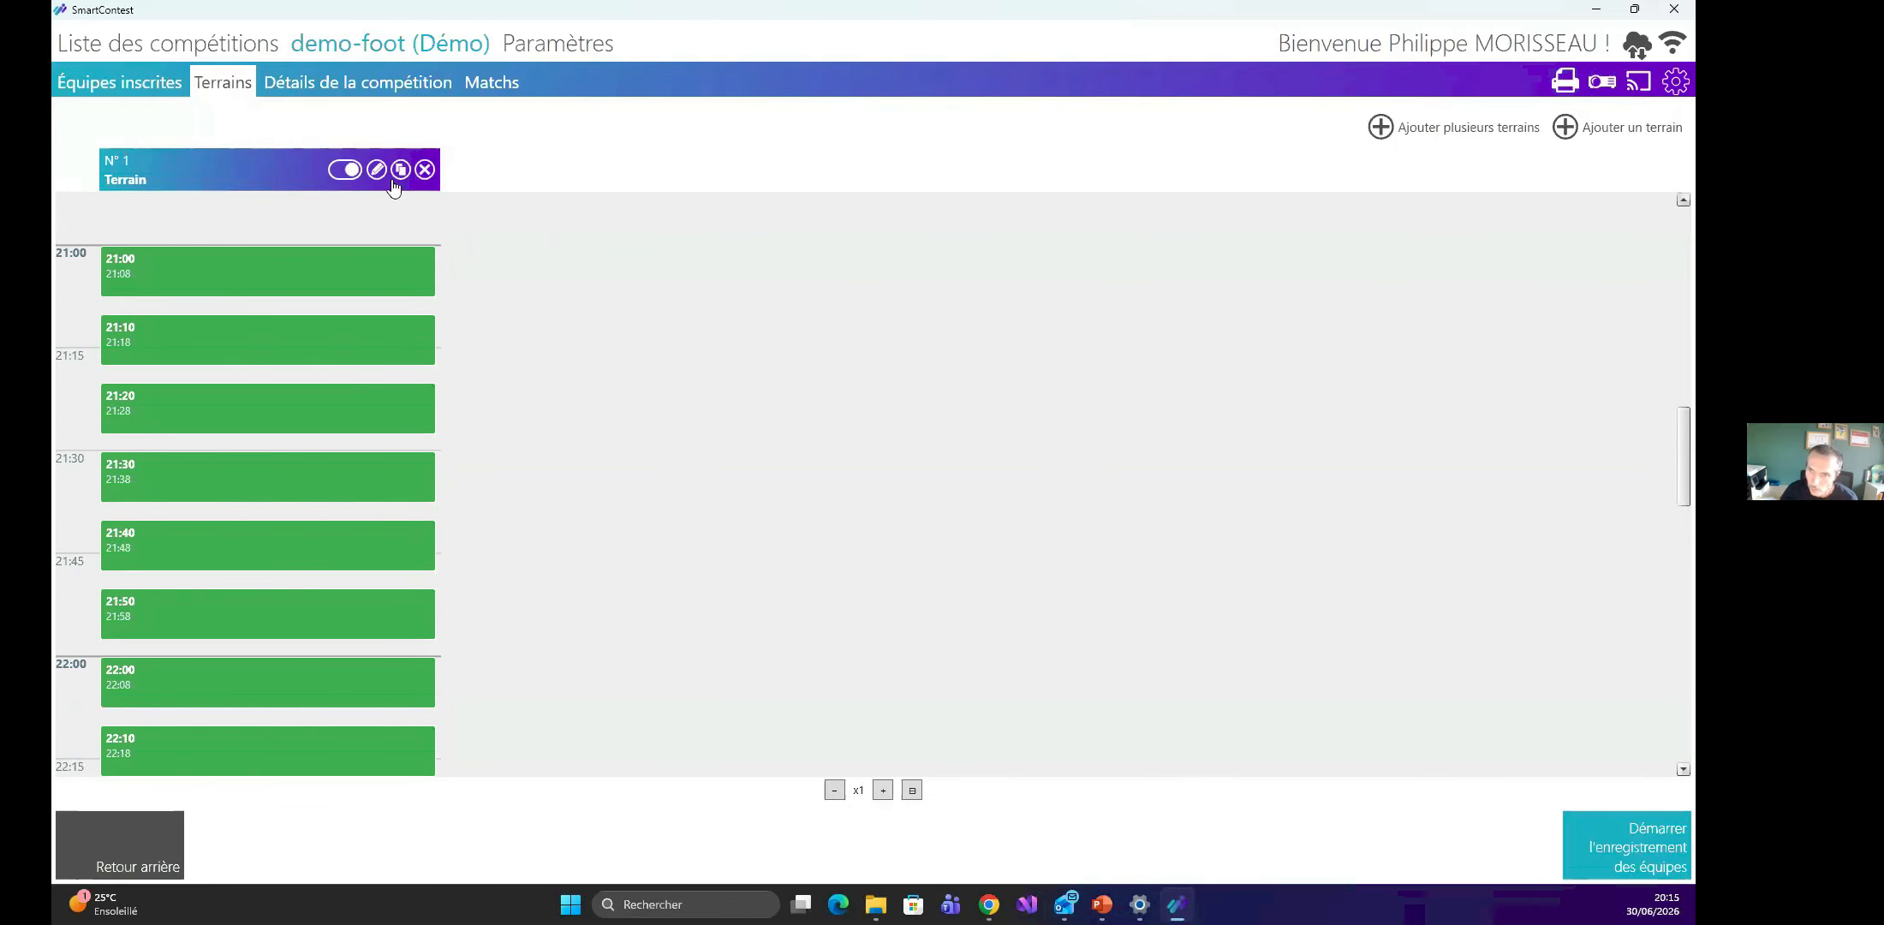
pyautogui.scroll(-8, 392, 377)
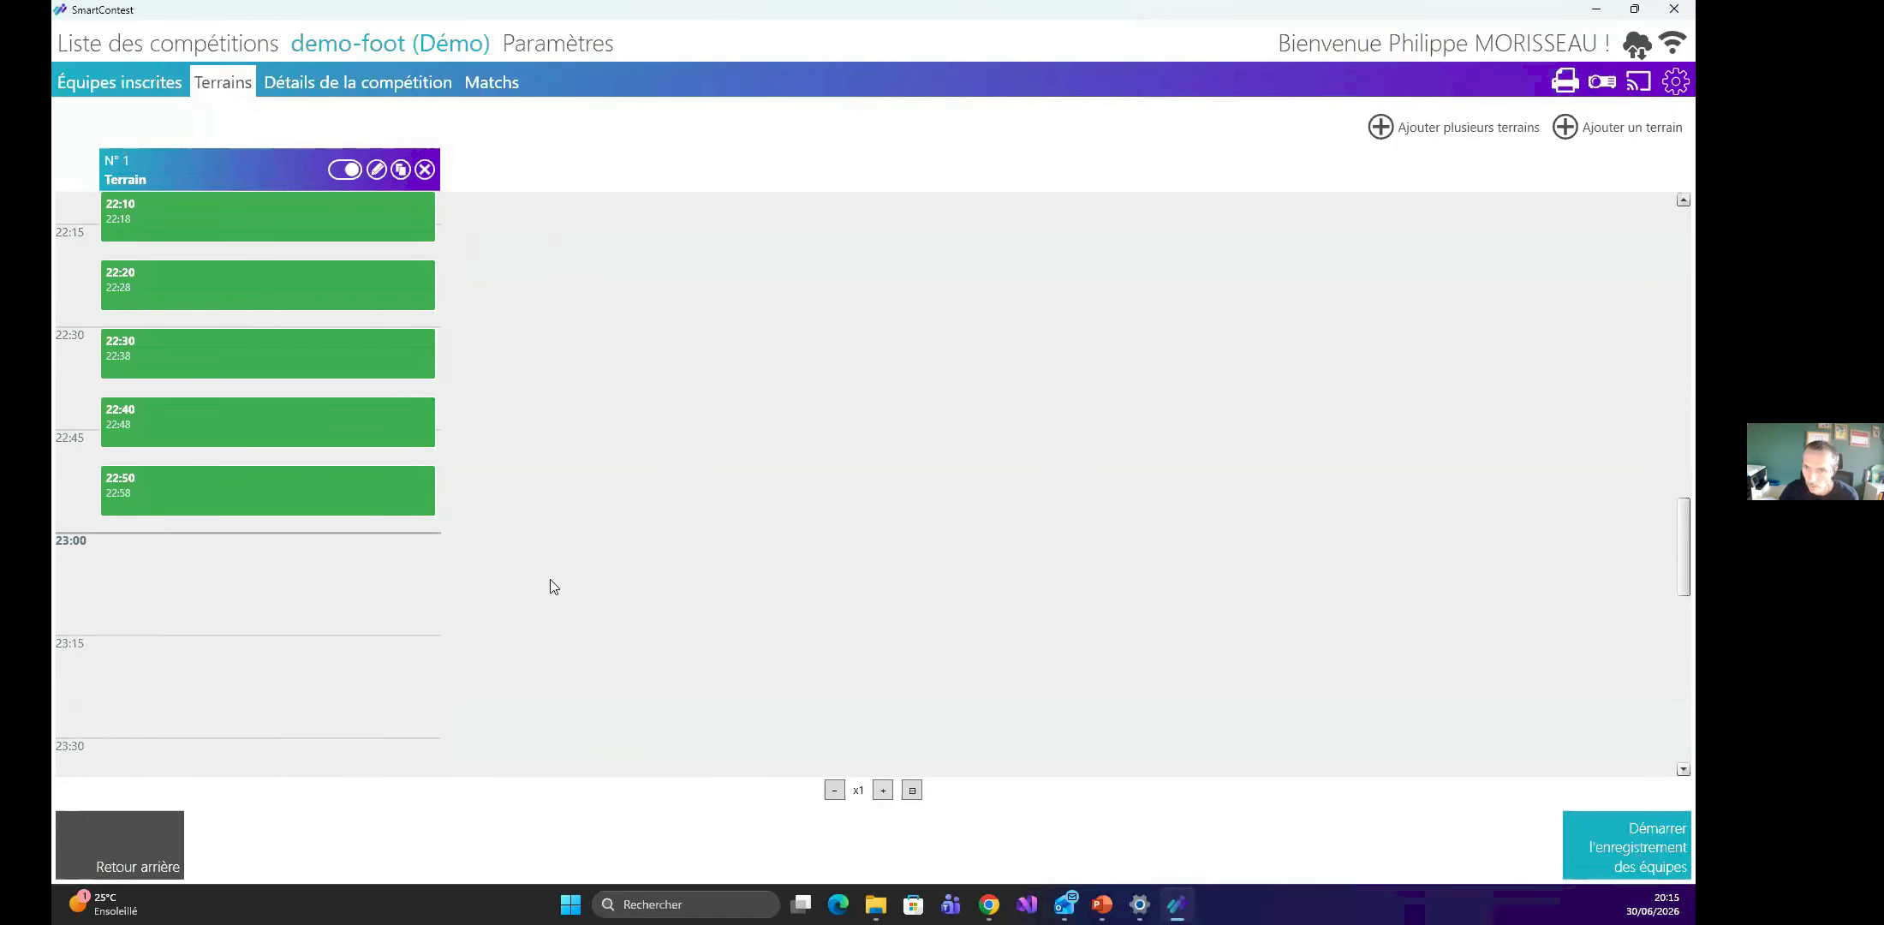
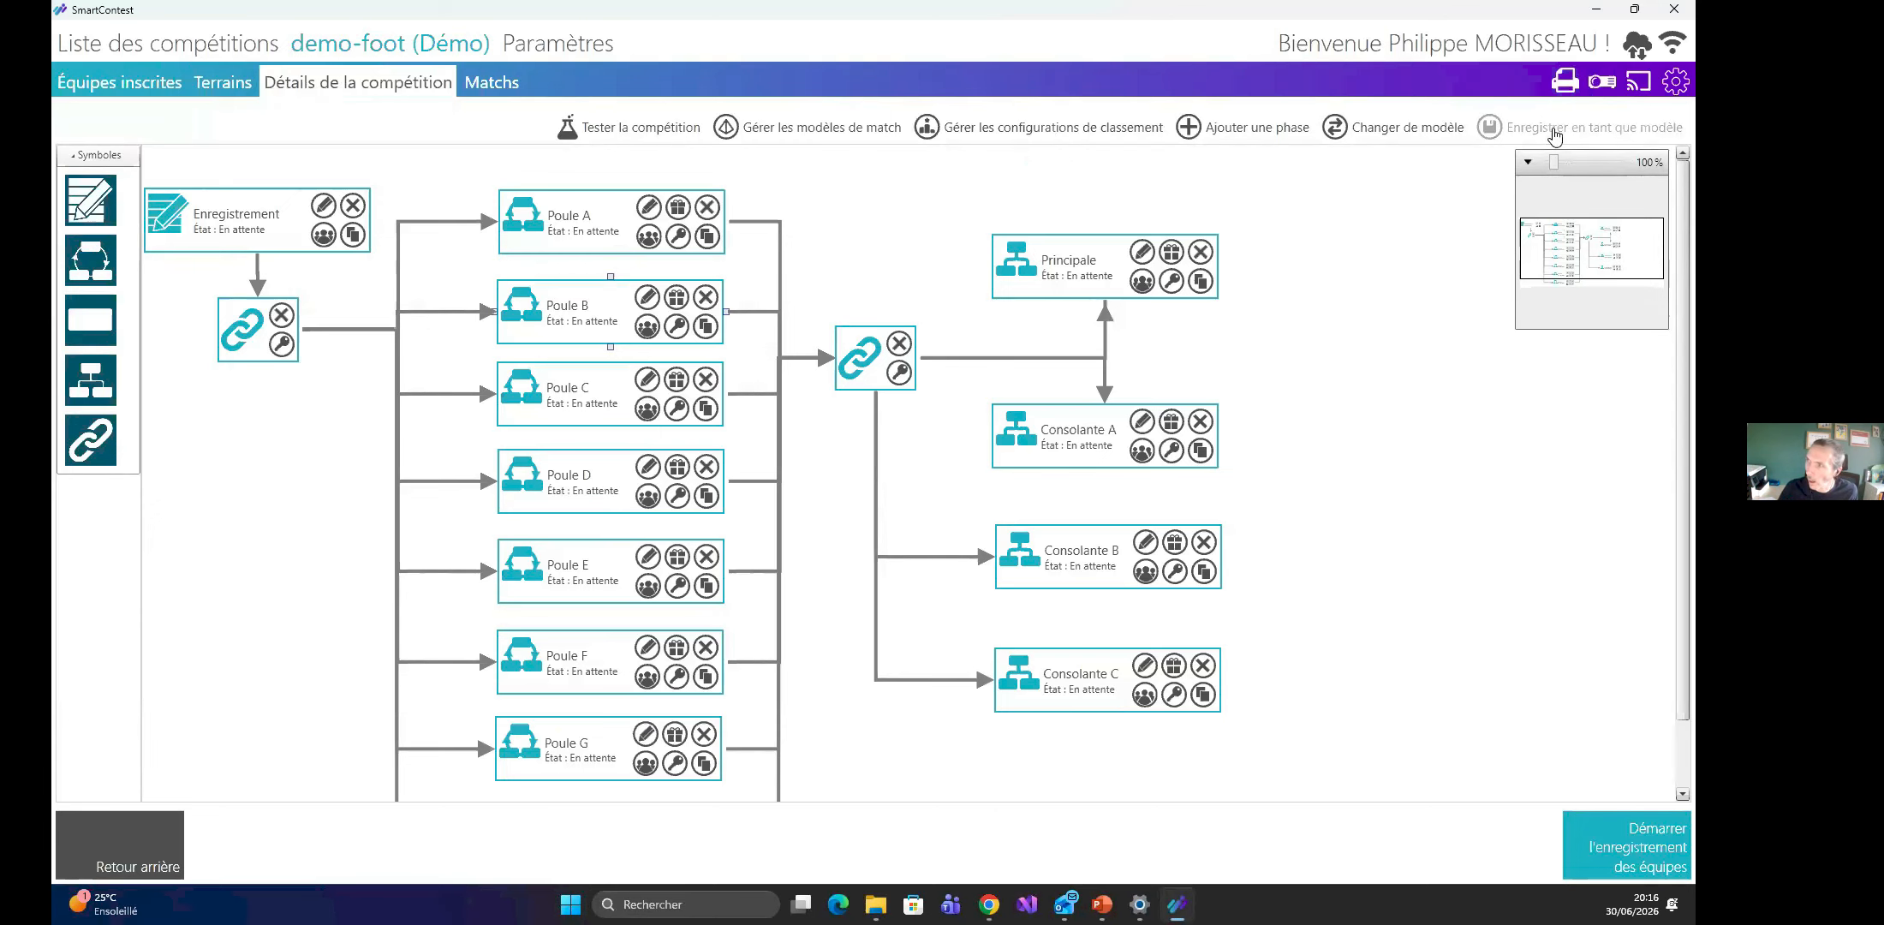
# Save the competition structure as a custom model file named Model_Tournoi_Sixte_32.json in the Documents folder.
pyautogui.click(1555, 134)
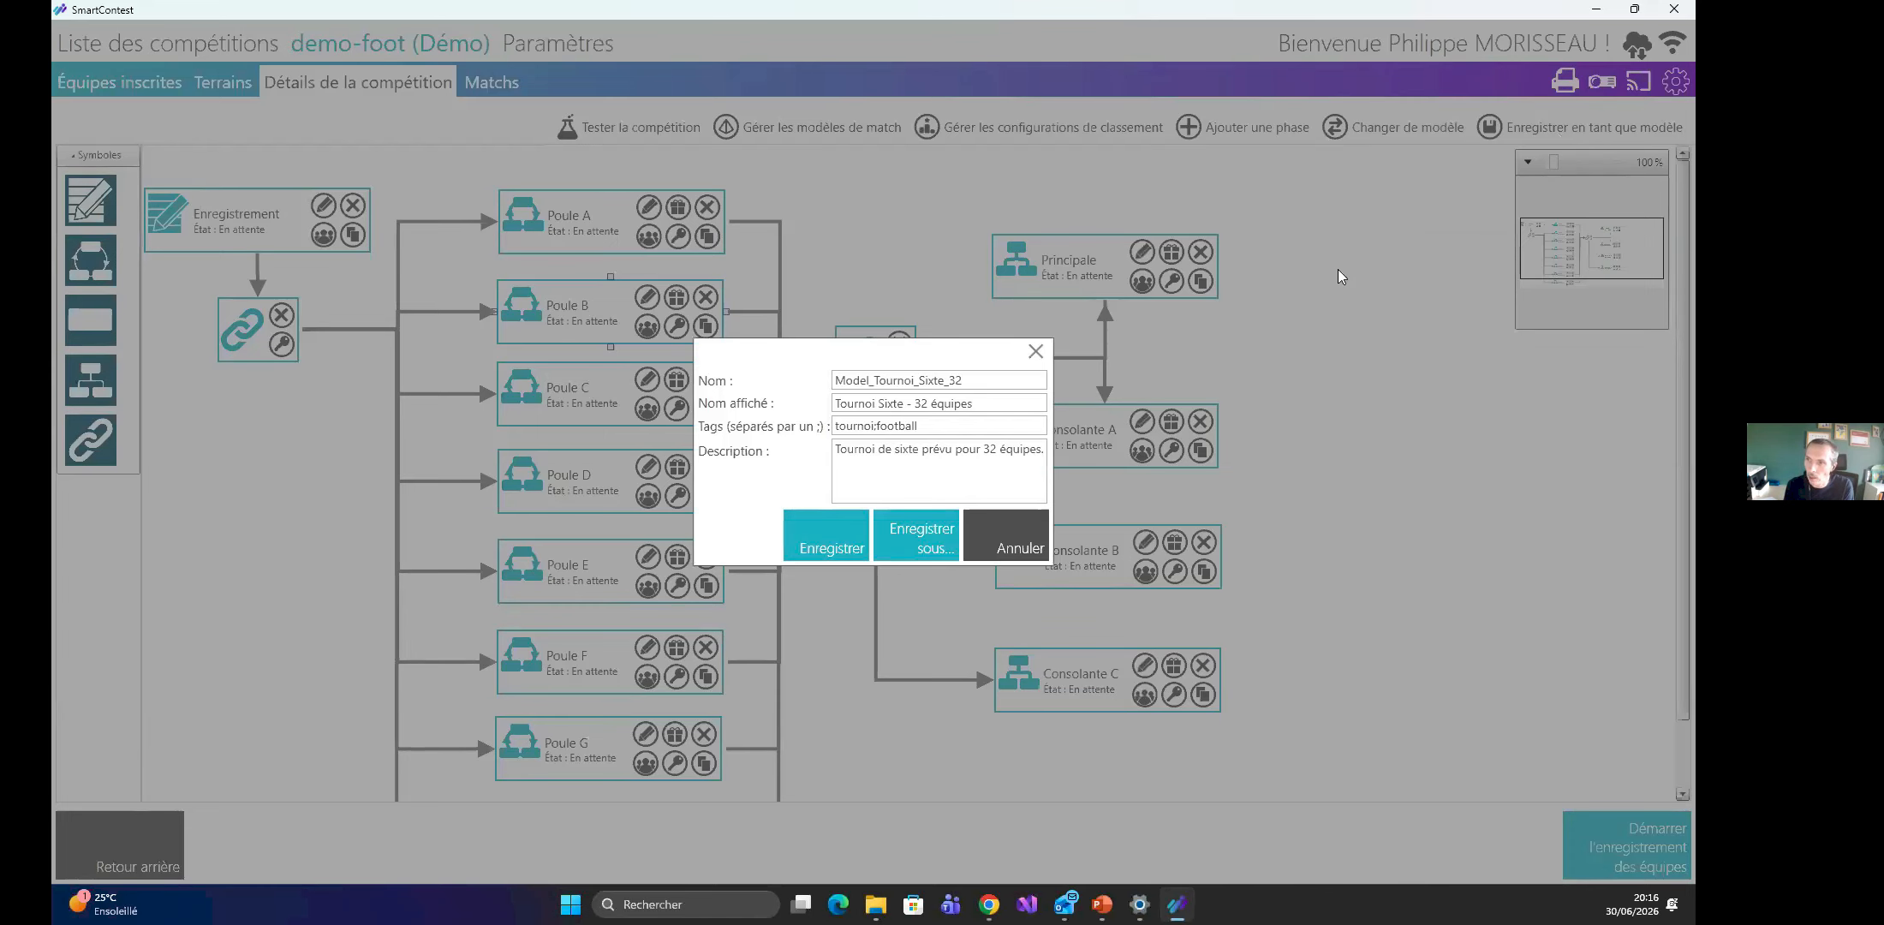
pyautogui.click(914, 546)
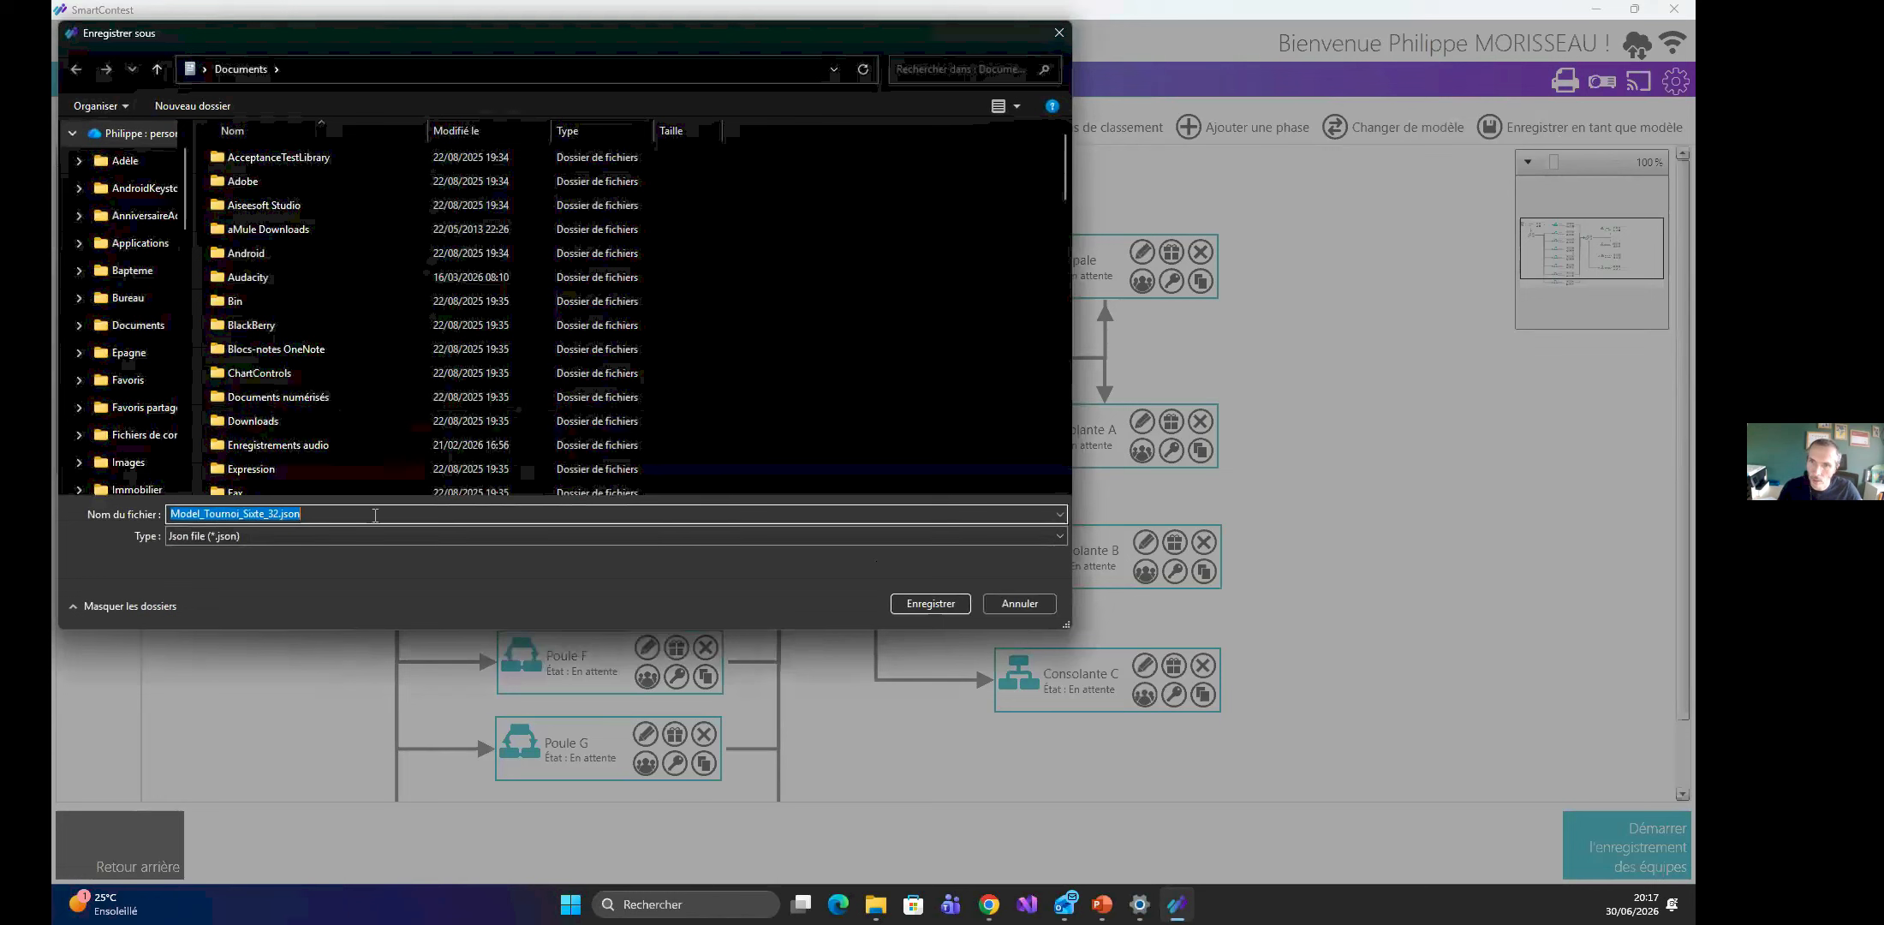
pyautogui.scroll(2, 156, 360)
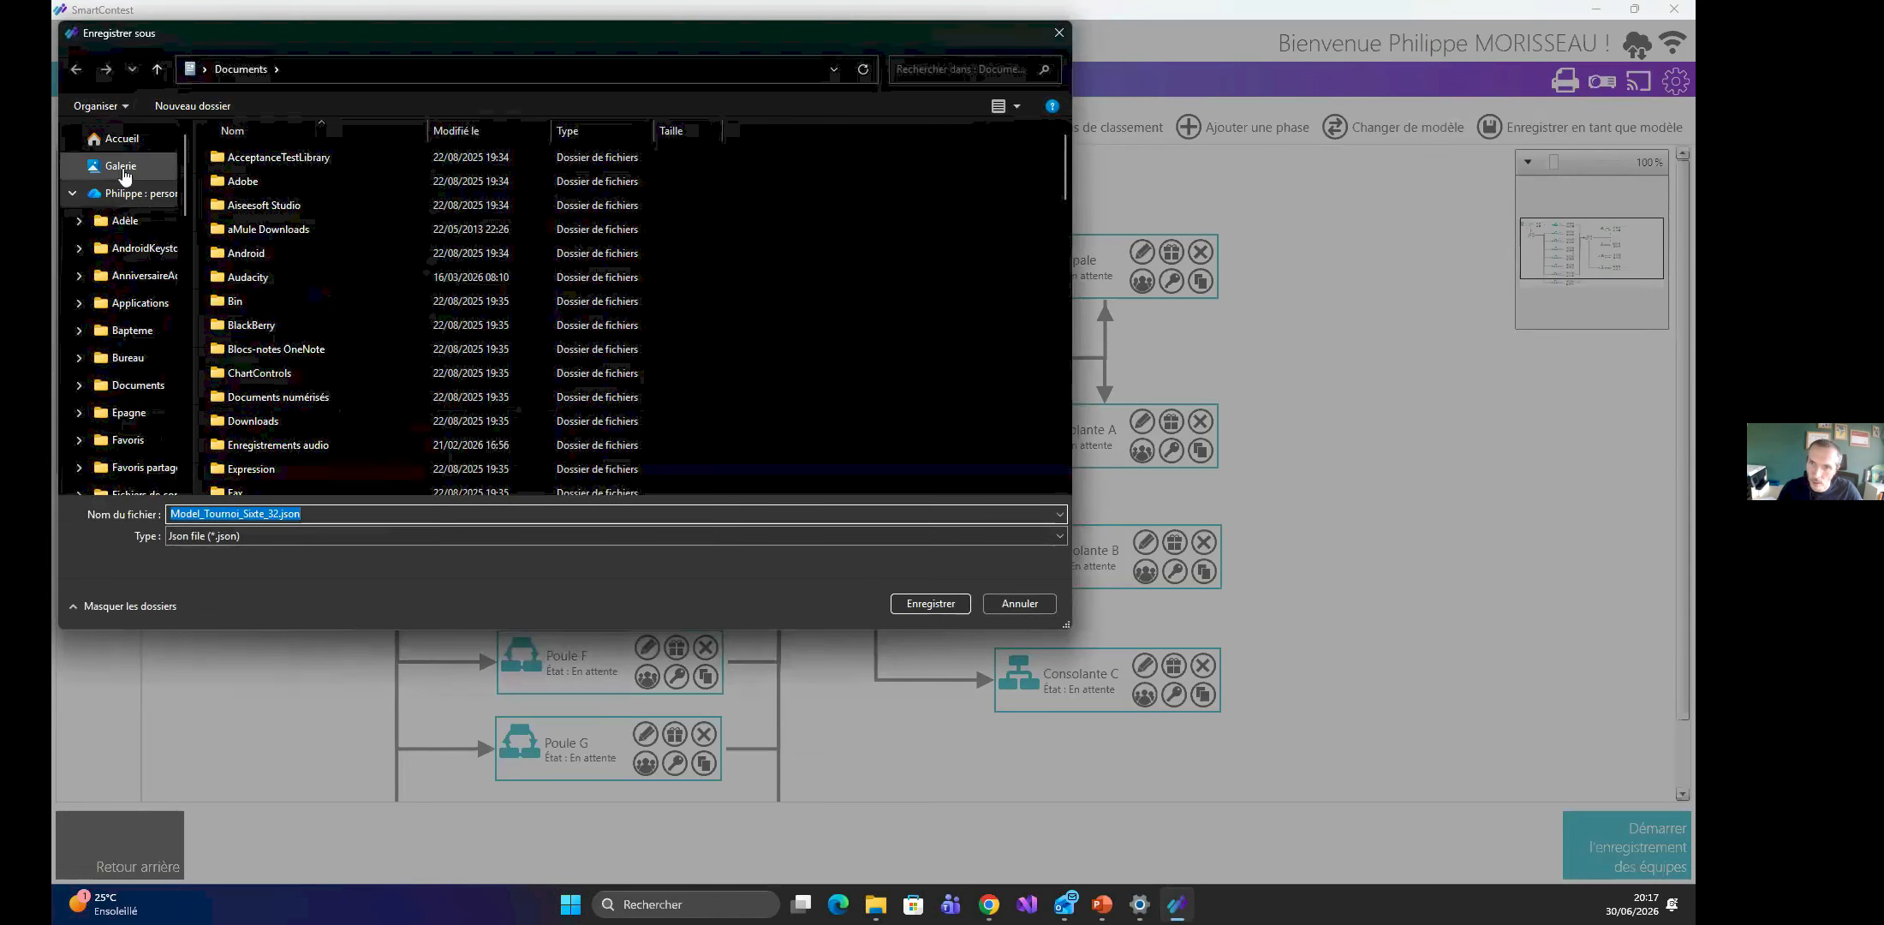
pyautogui.scroll(-5, 156, 359)
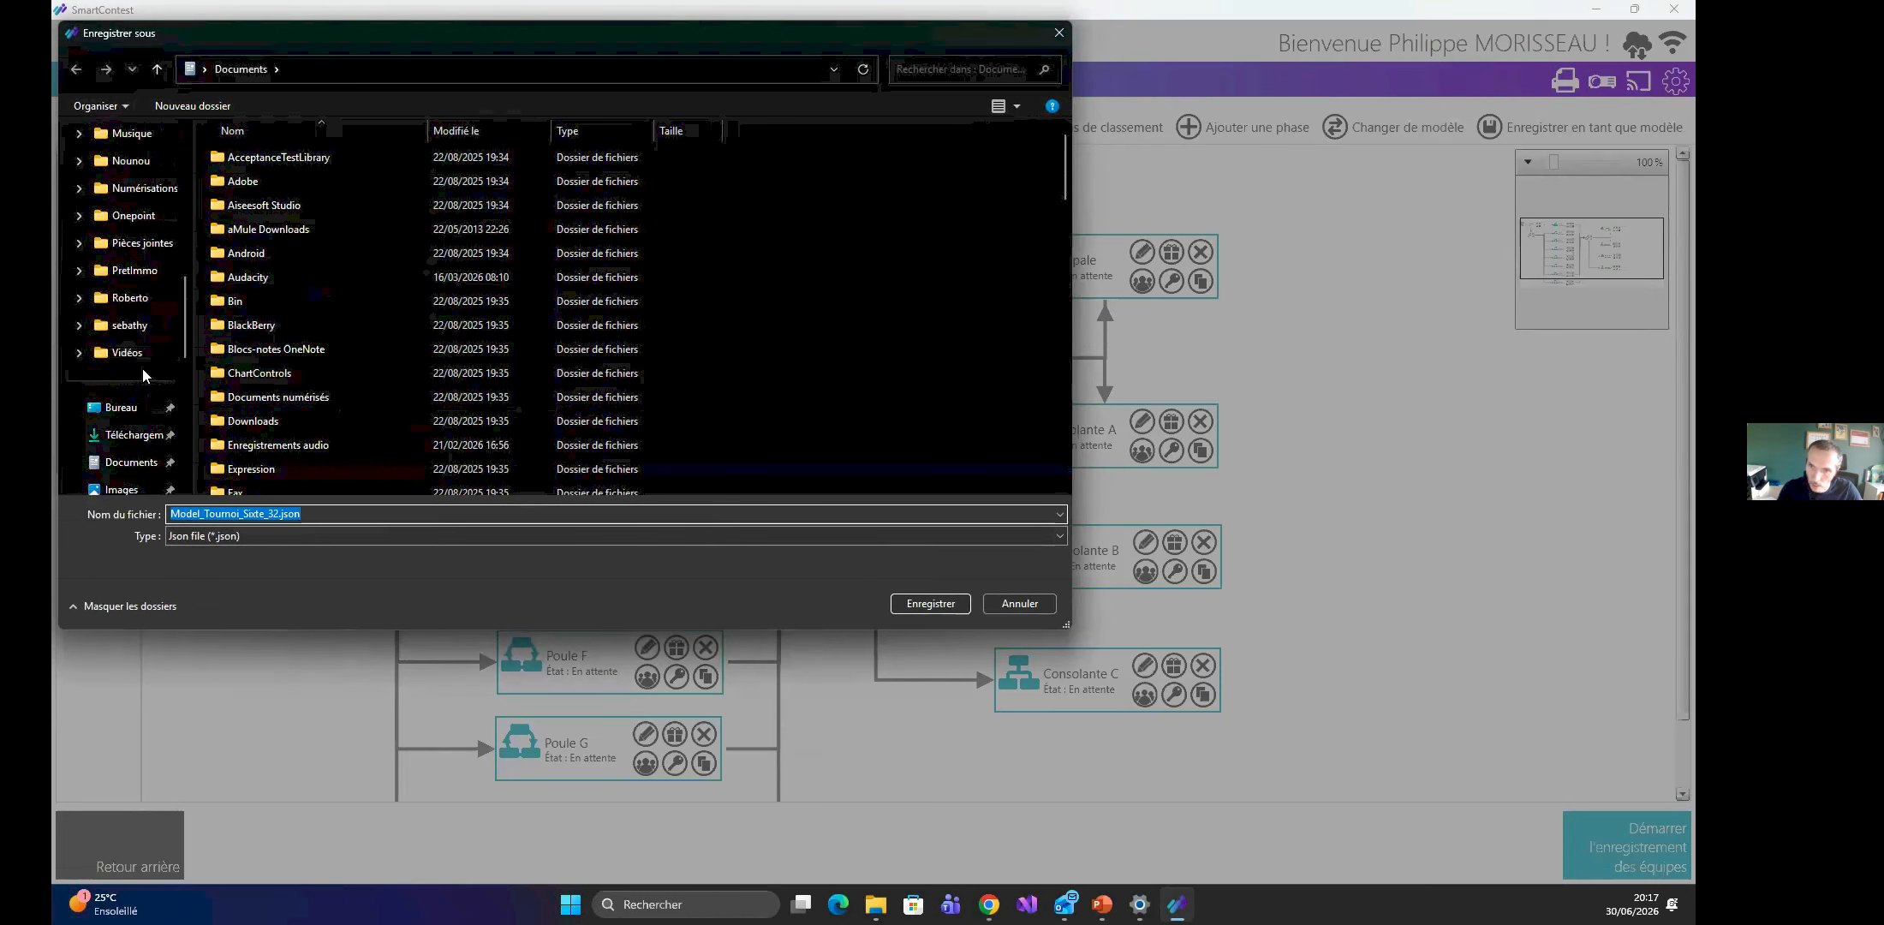
pyautogui.click(138, 468)
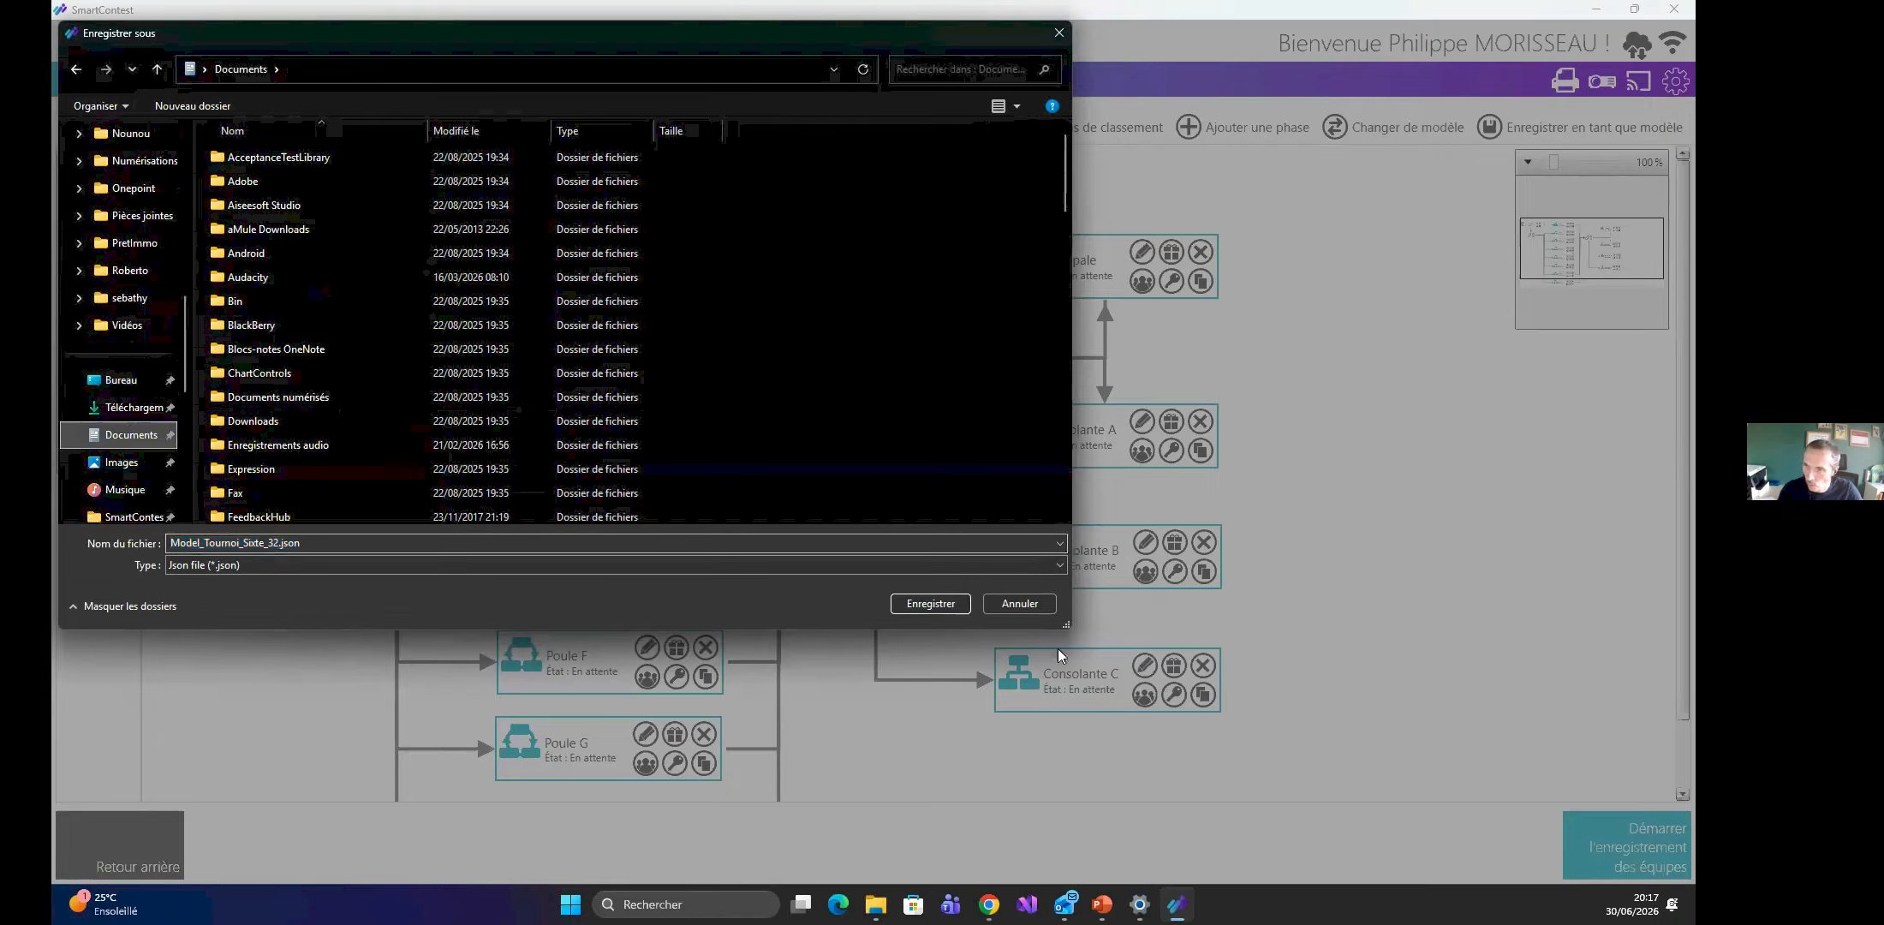
pyautogui.click(930, 604)
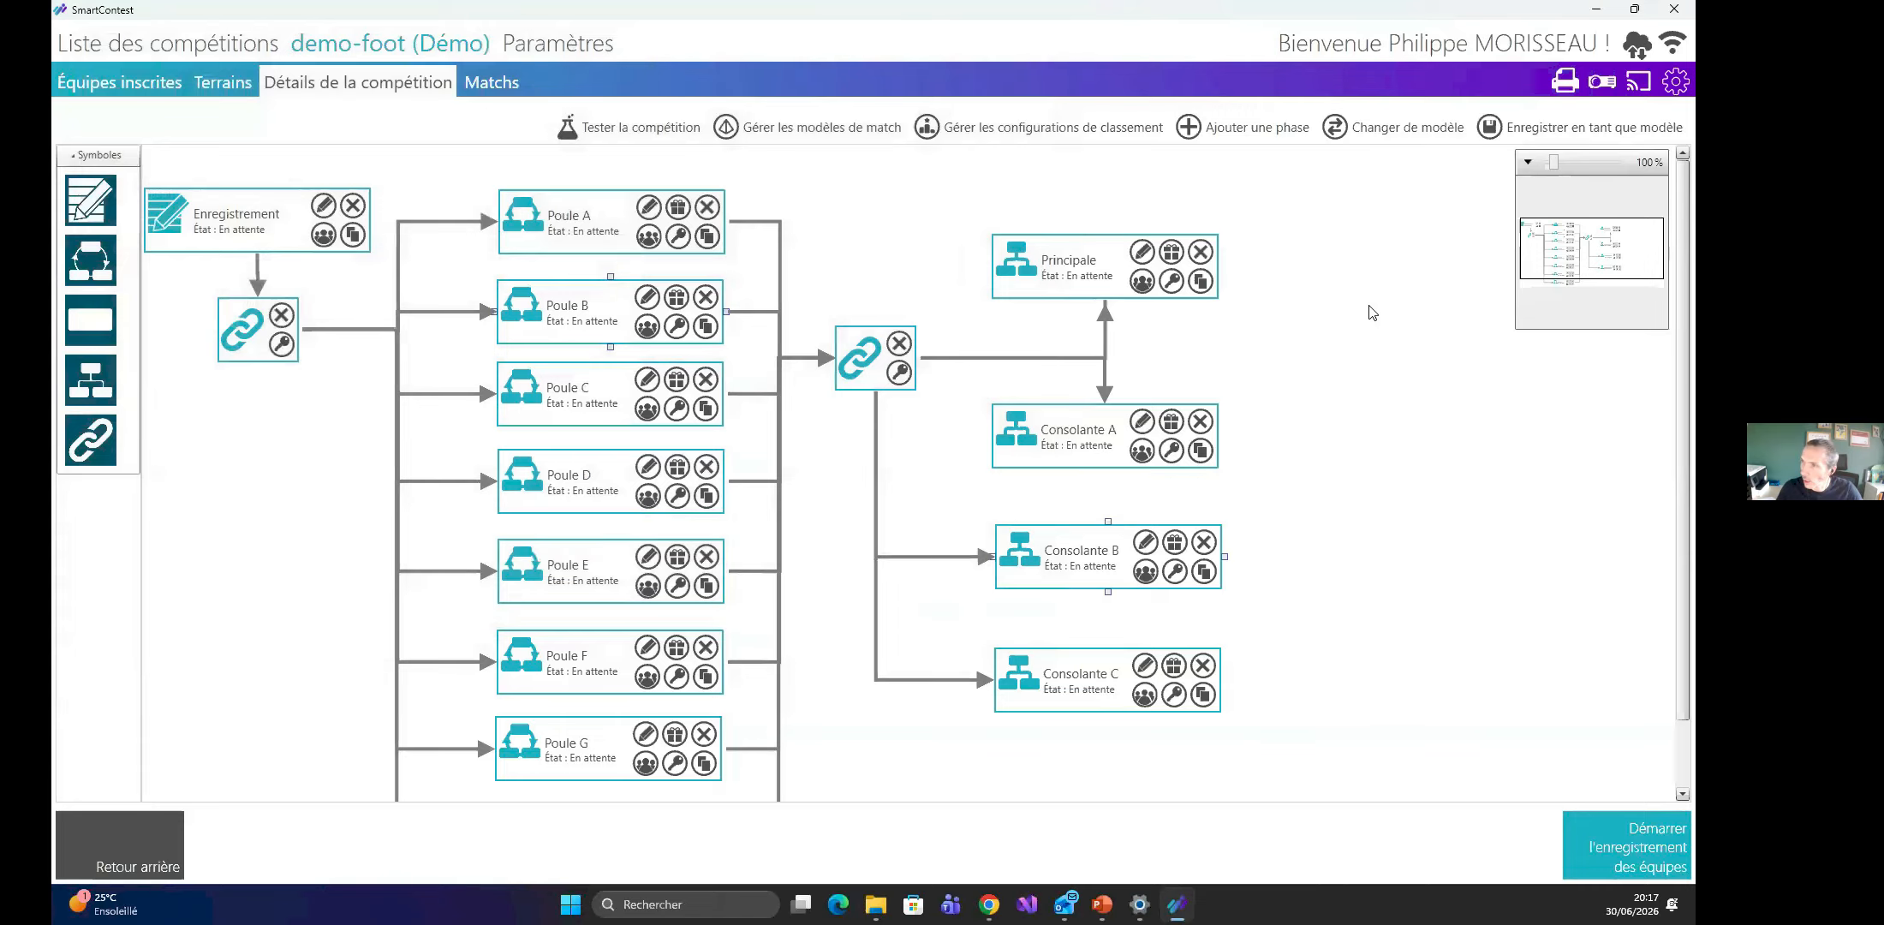
# View the list of models available for replacing the current competition model and close it without choosing one.
pyautogui.click(1396, 129)
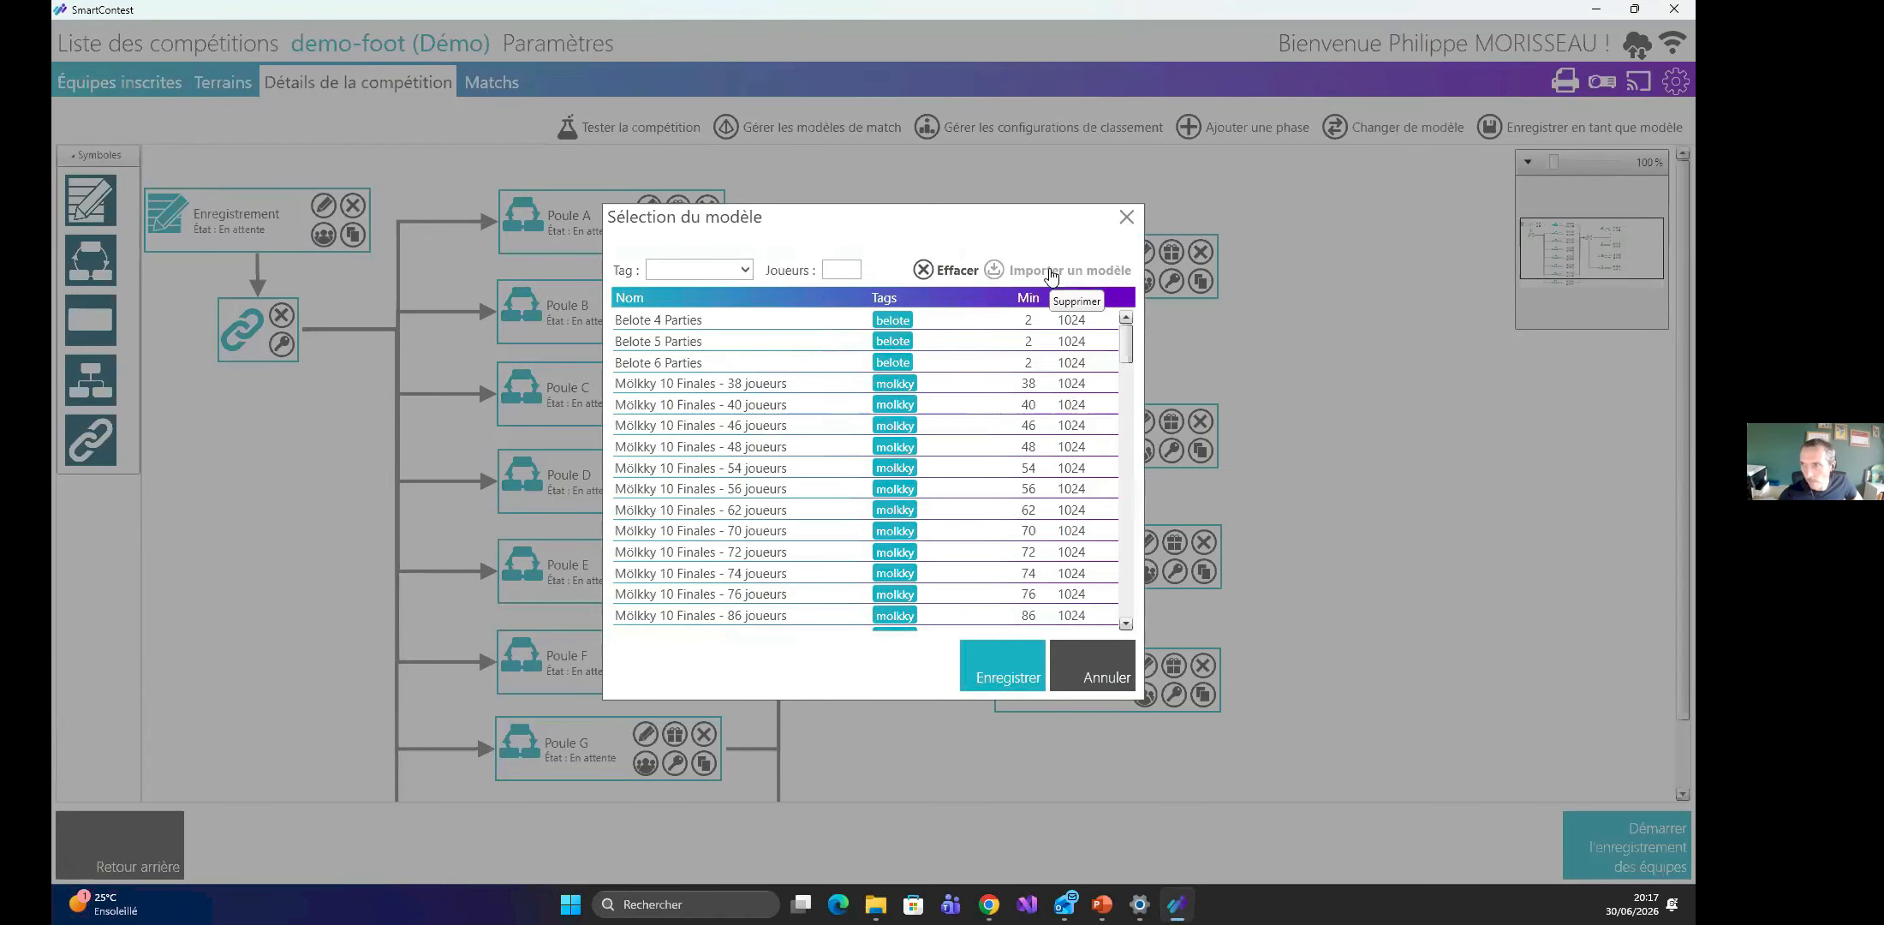
pyautogui.click(1127, 218)
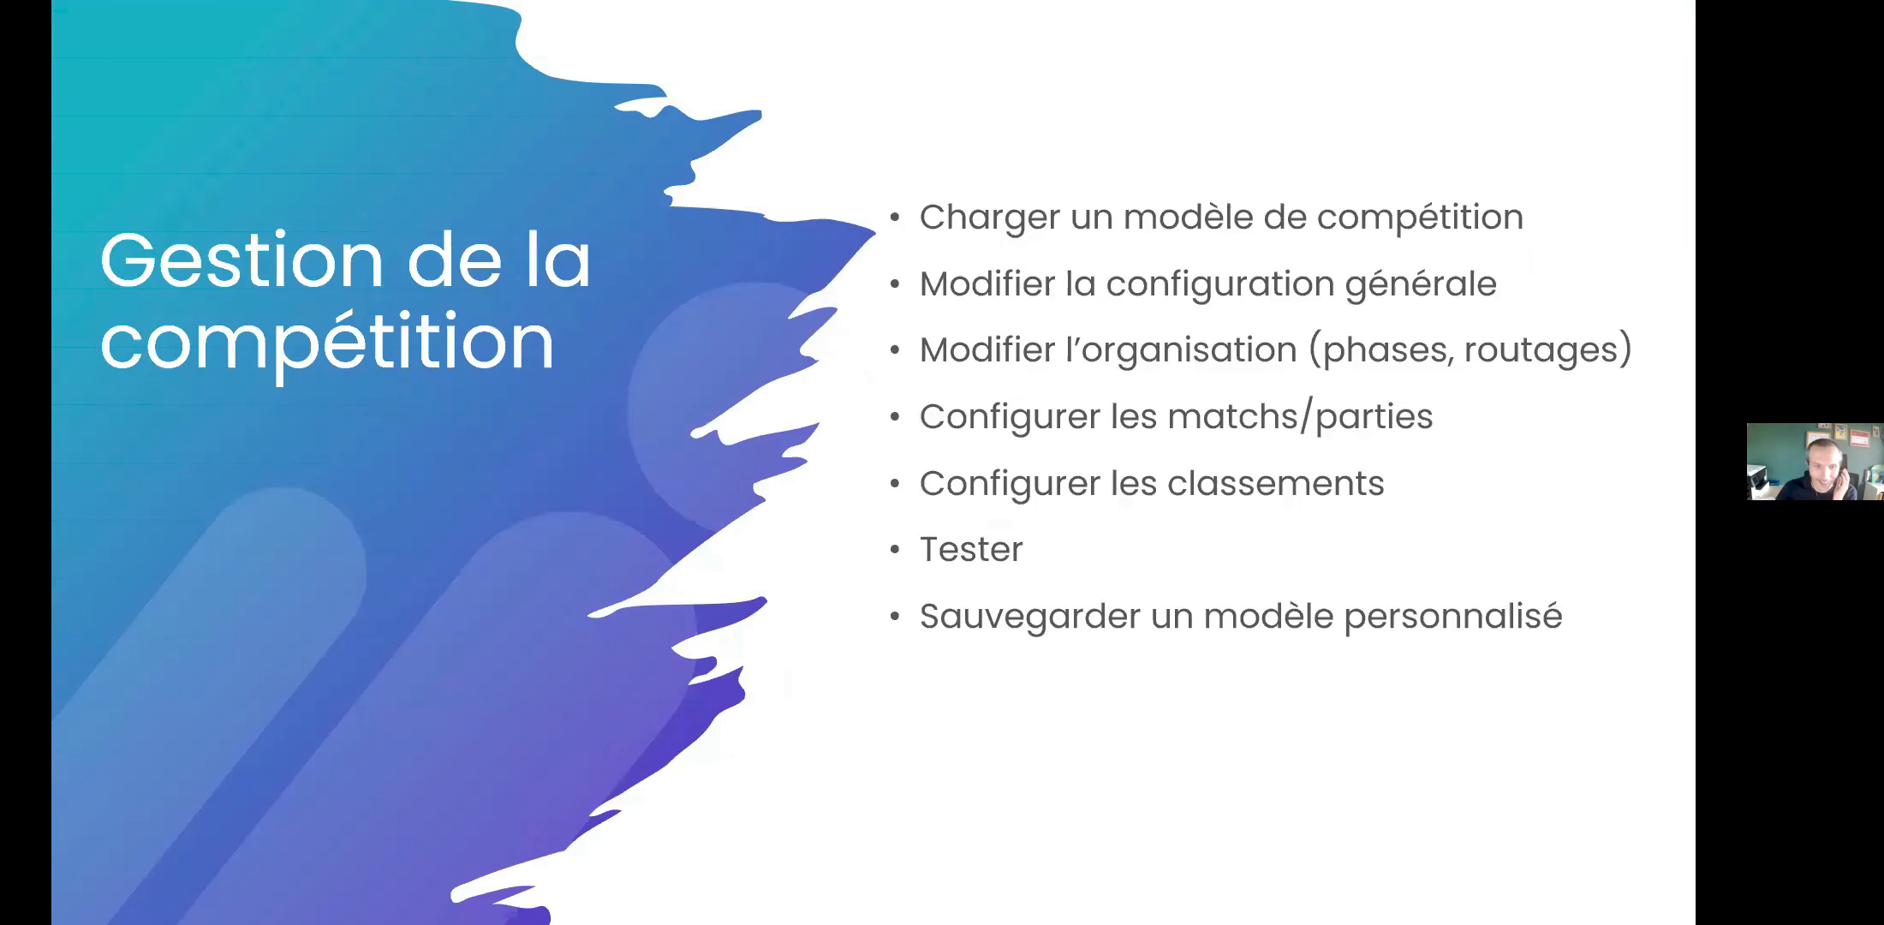
pyautogui.press('Right')
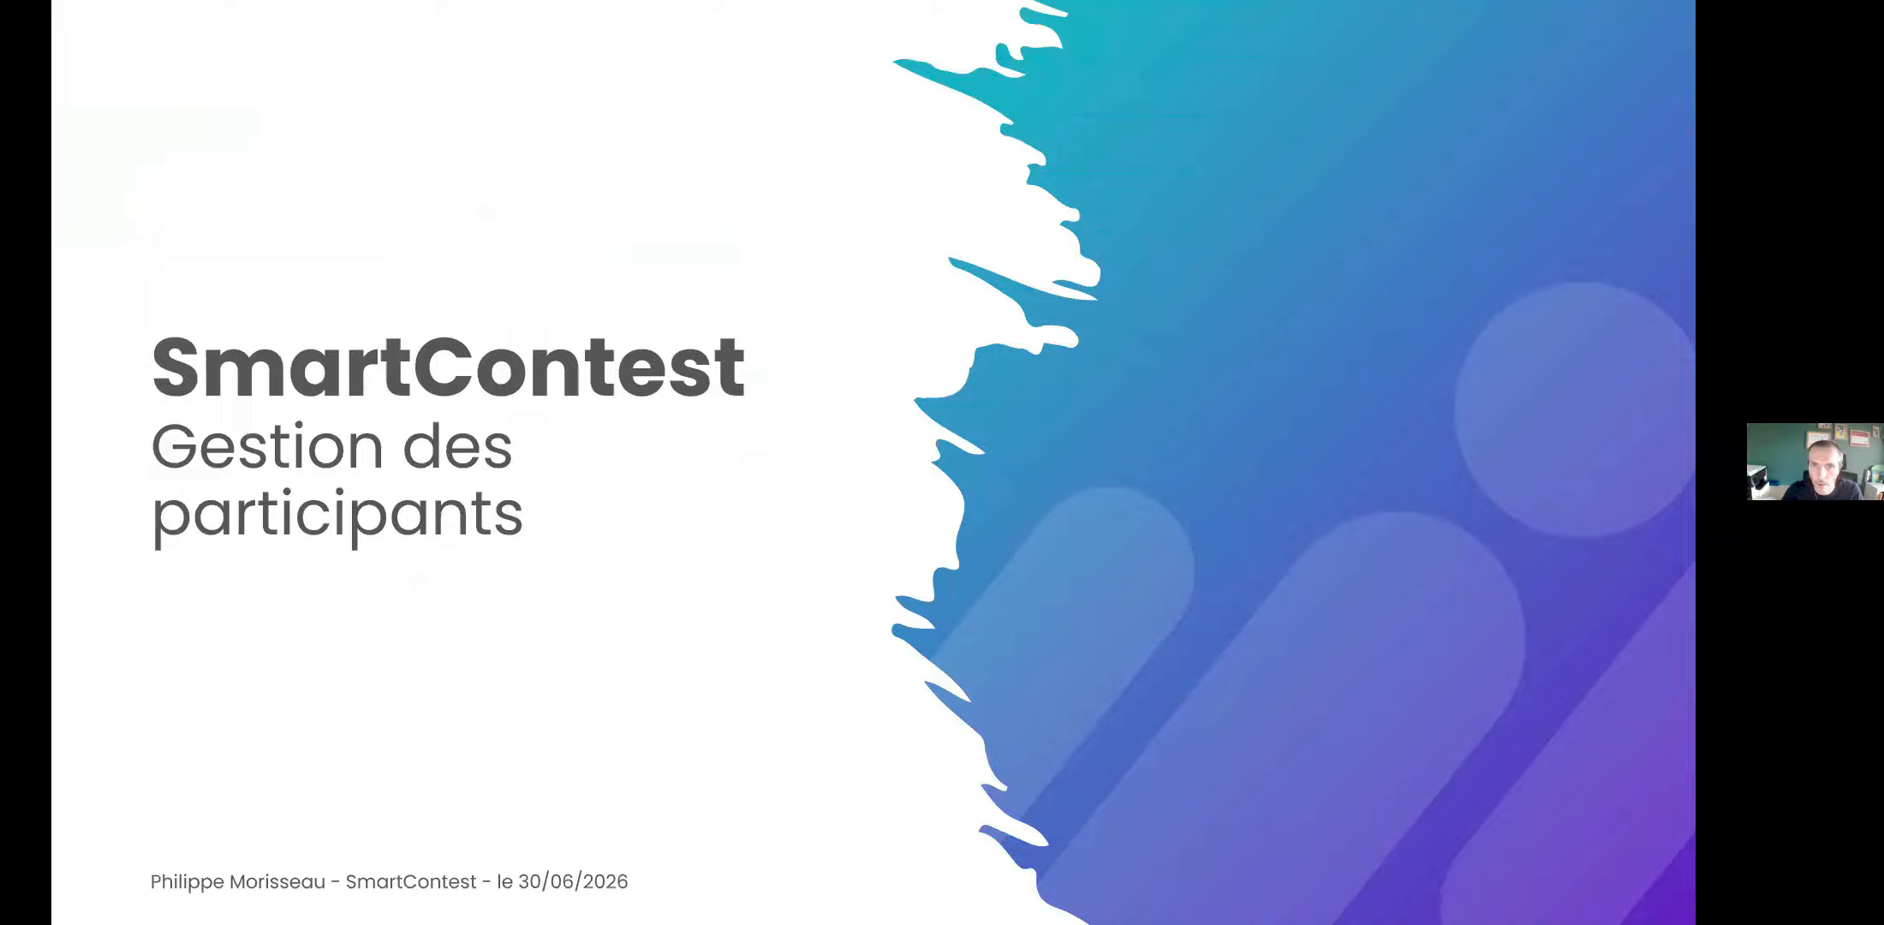
pyautogui.press('Right')
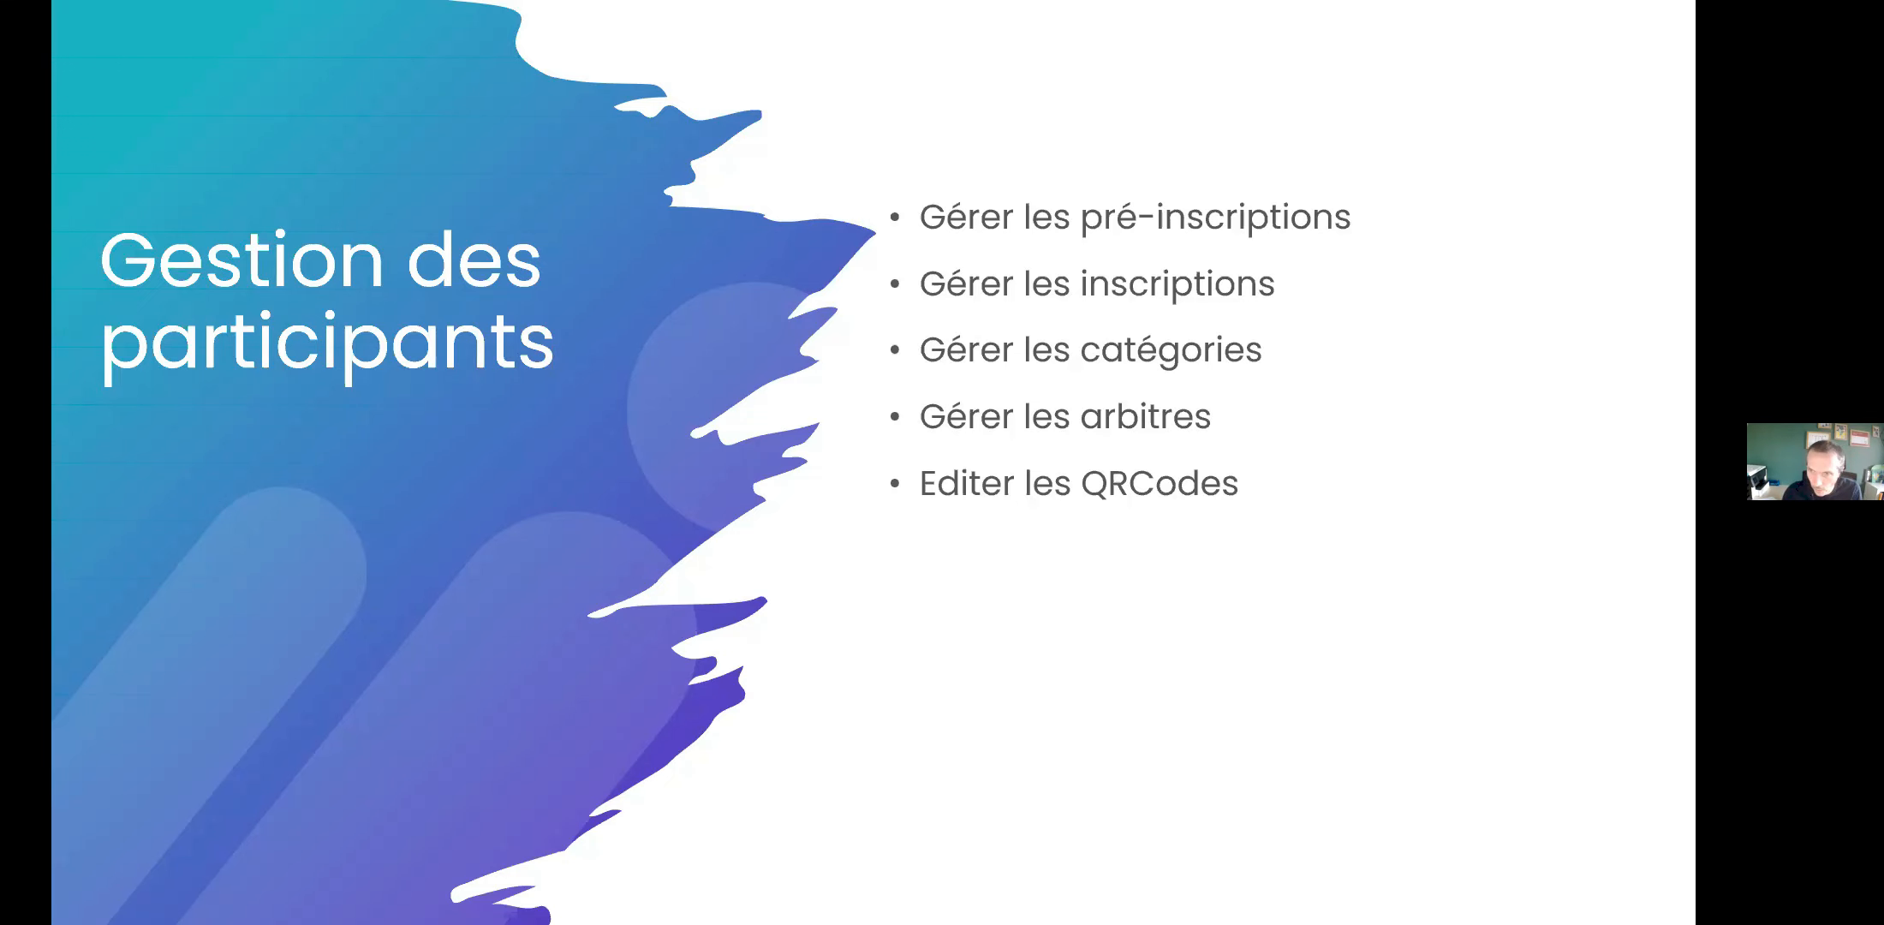
# Switch back to SmartContest and open the pre-registrations of demo-foot's registered teams.
pyautogui.hotkey('alt', 'Tab')
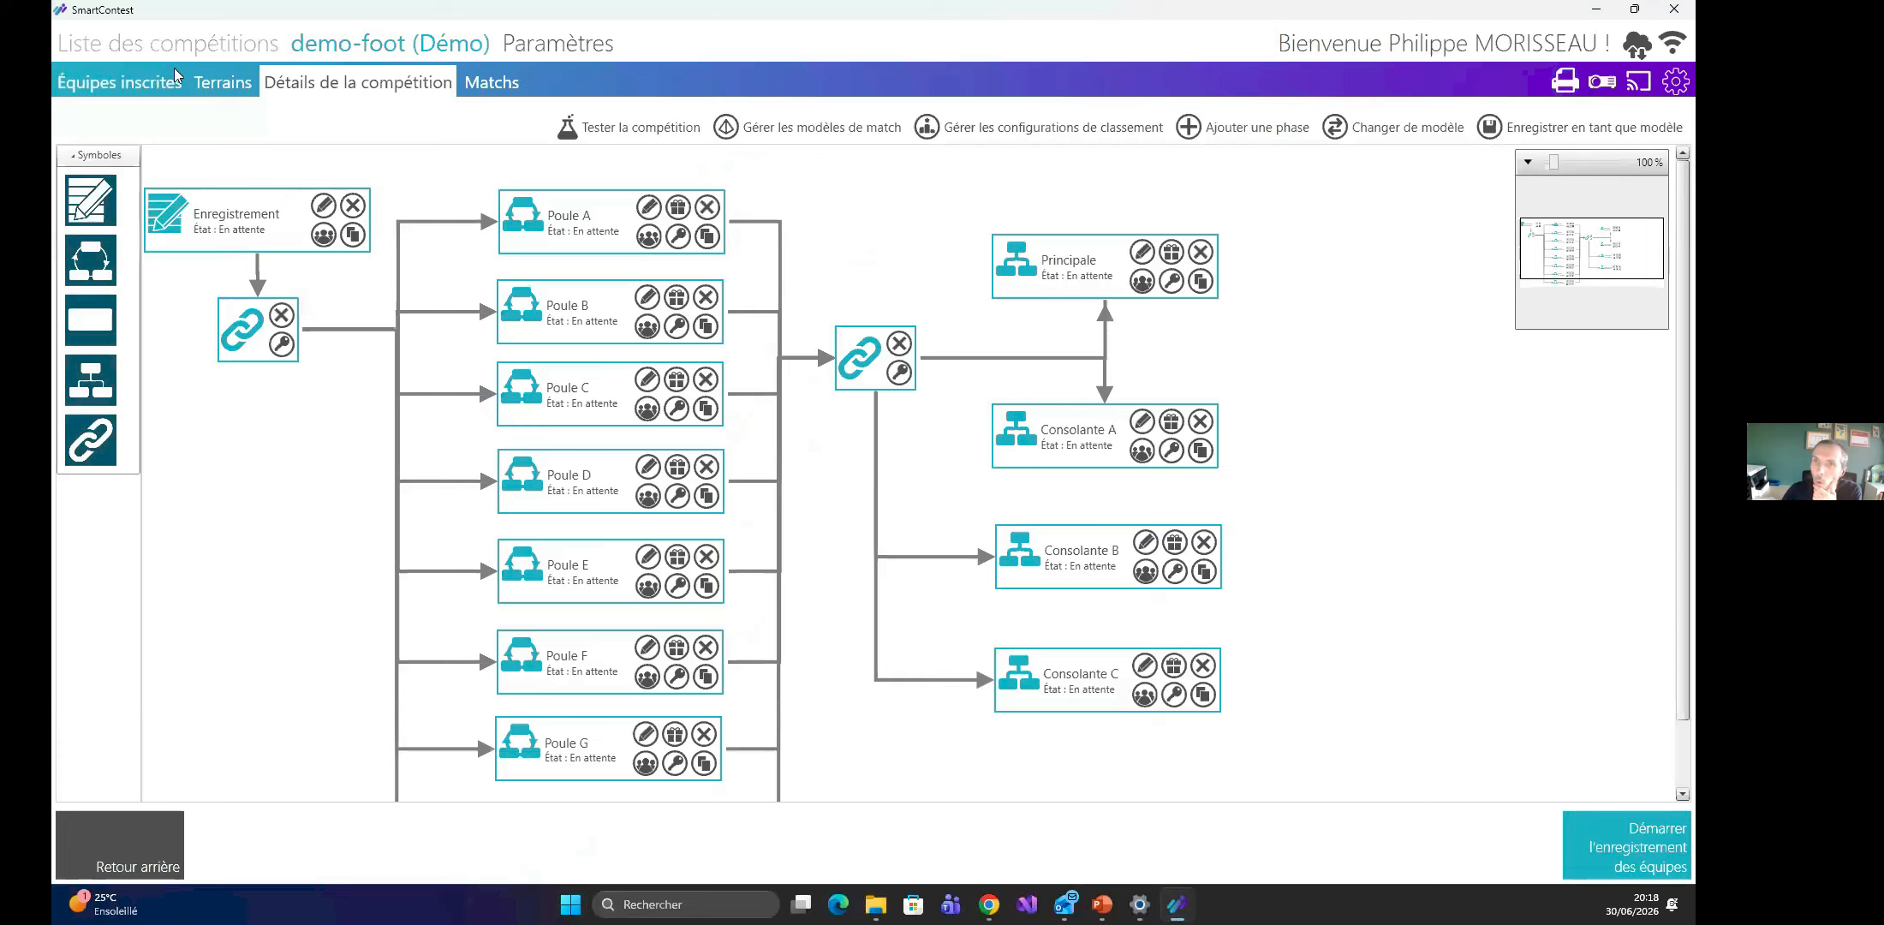
pyautogui.click(125, 85)
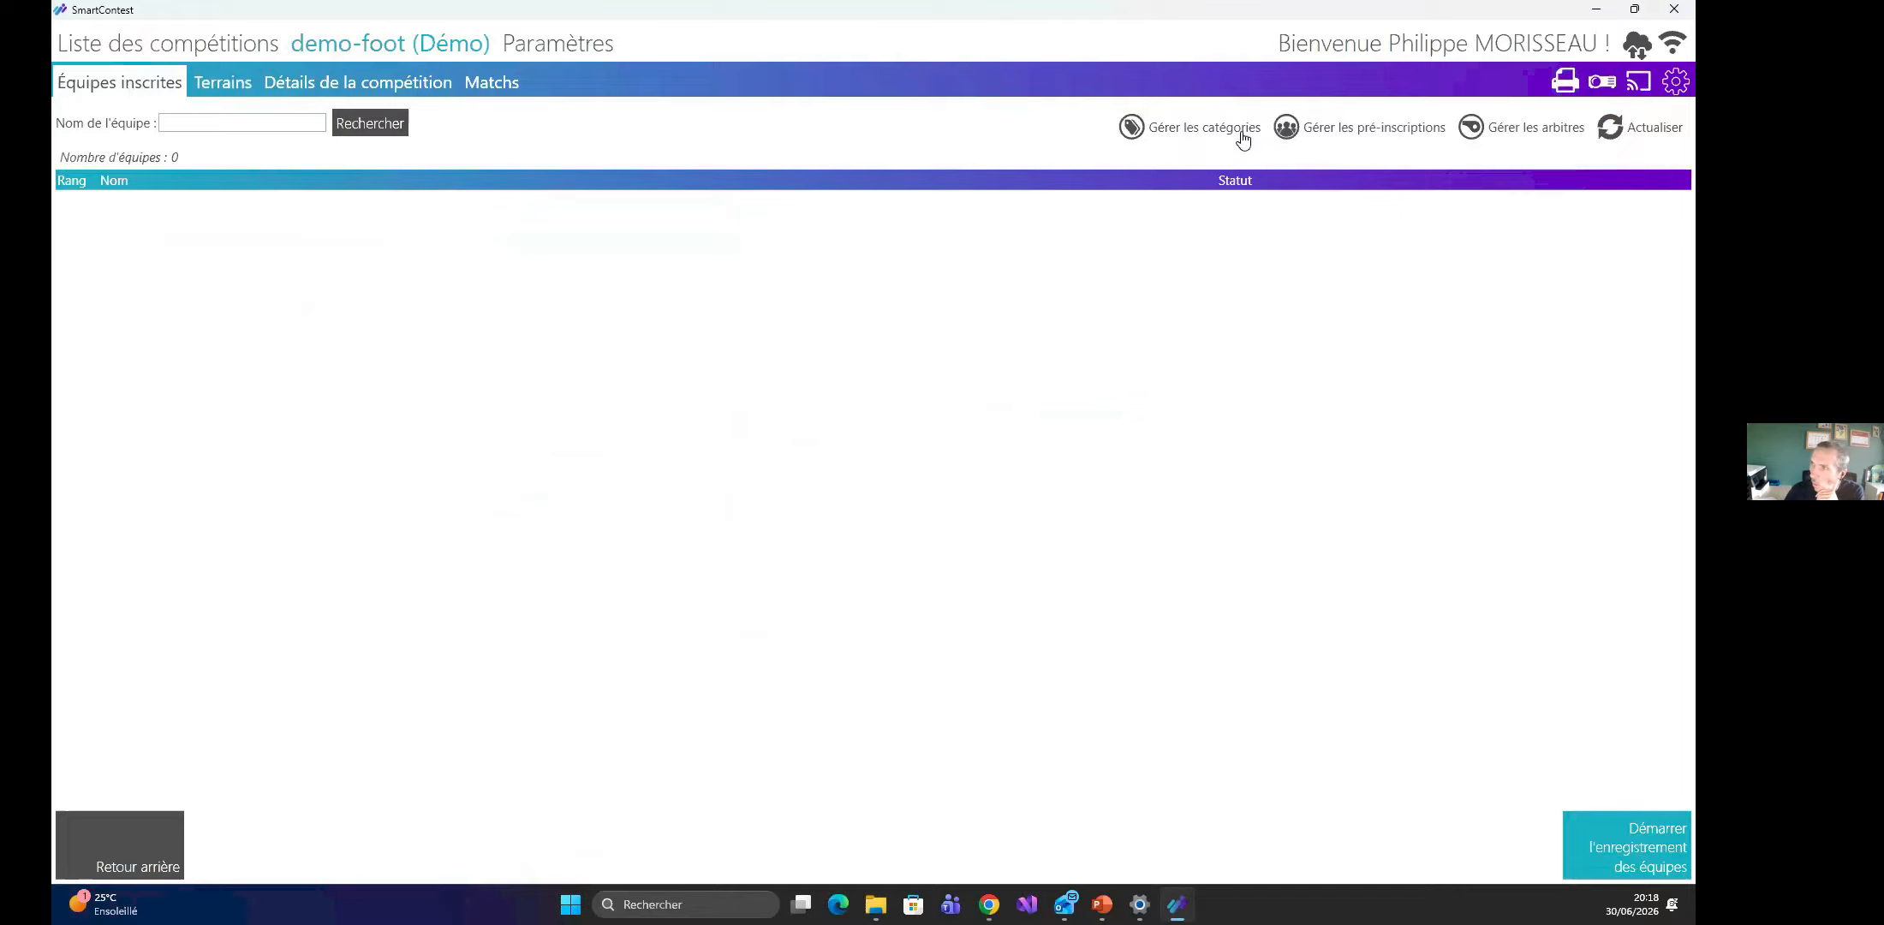
pyautogui.click(1359, 139)
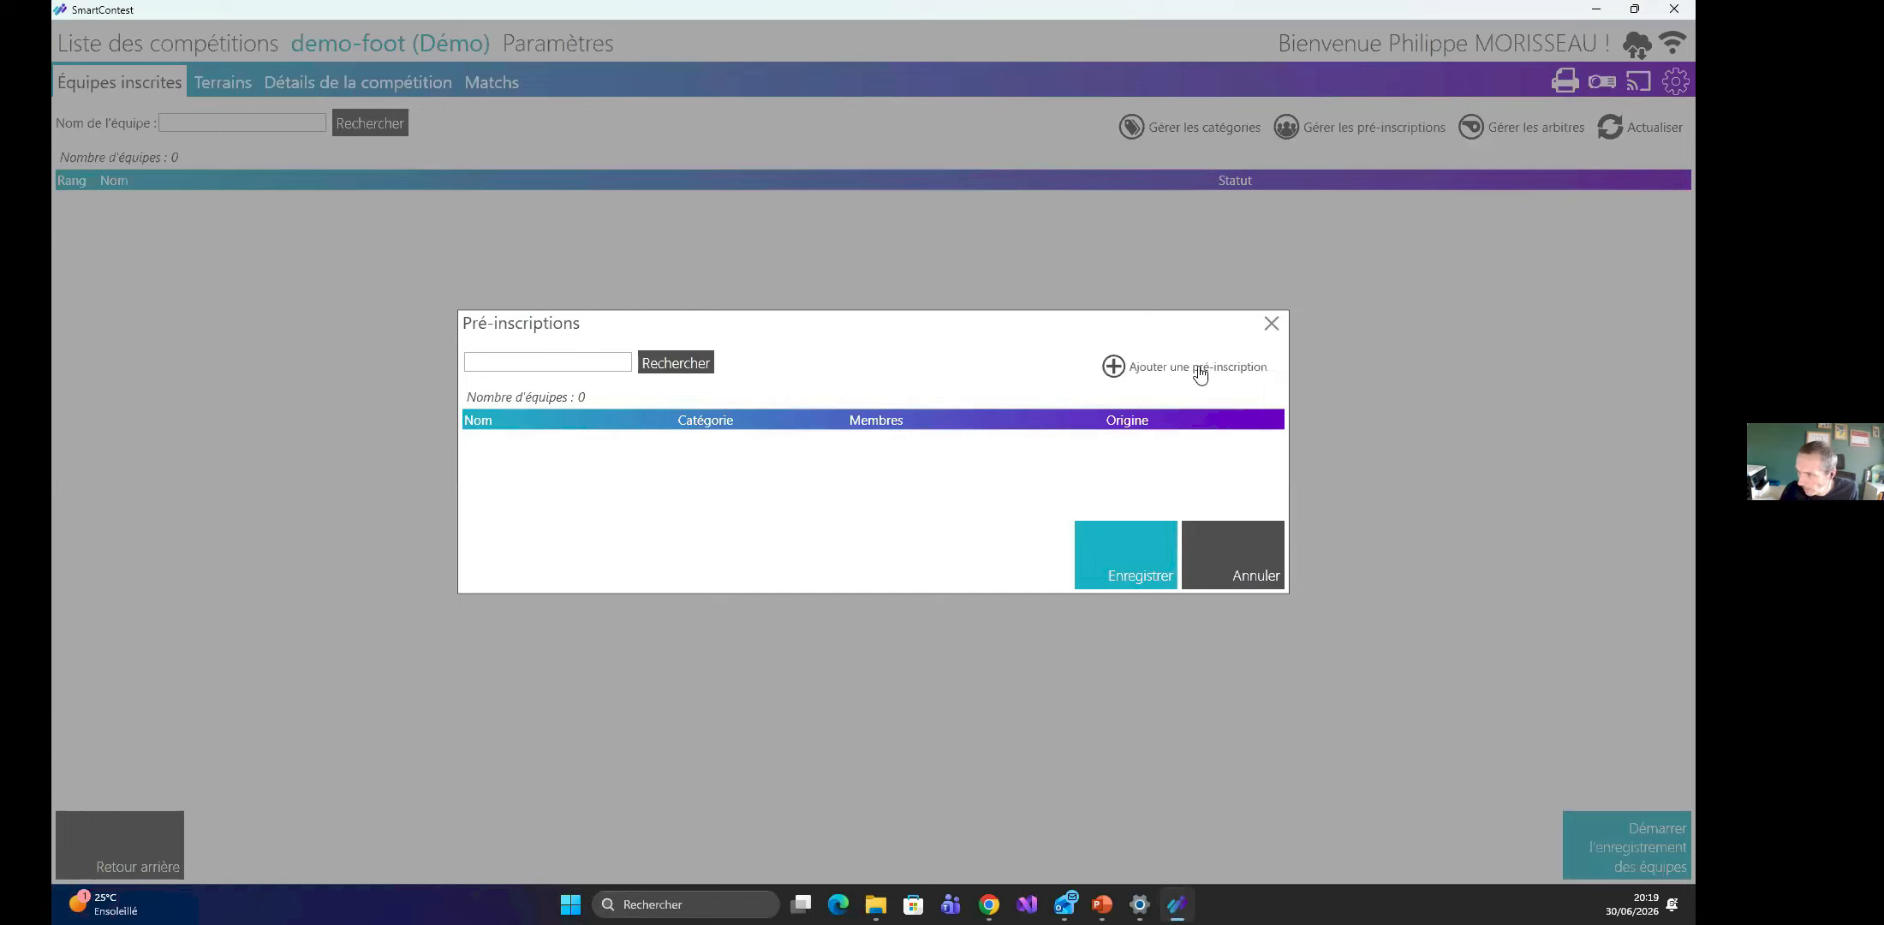
# Add a pre-registration for a team named Test, mark it as paid, include one blank member and save it.
pyautogui.click(1198, 368)
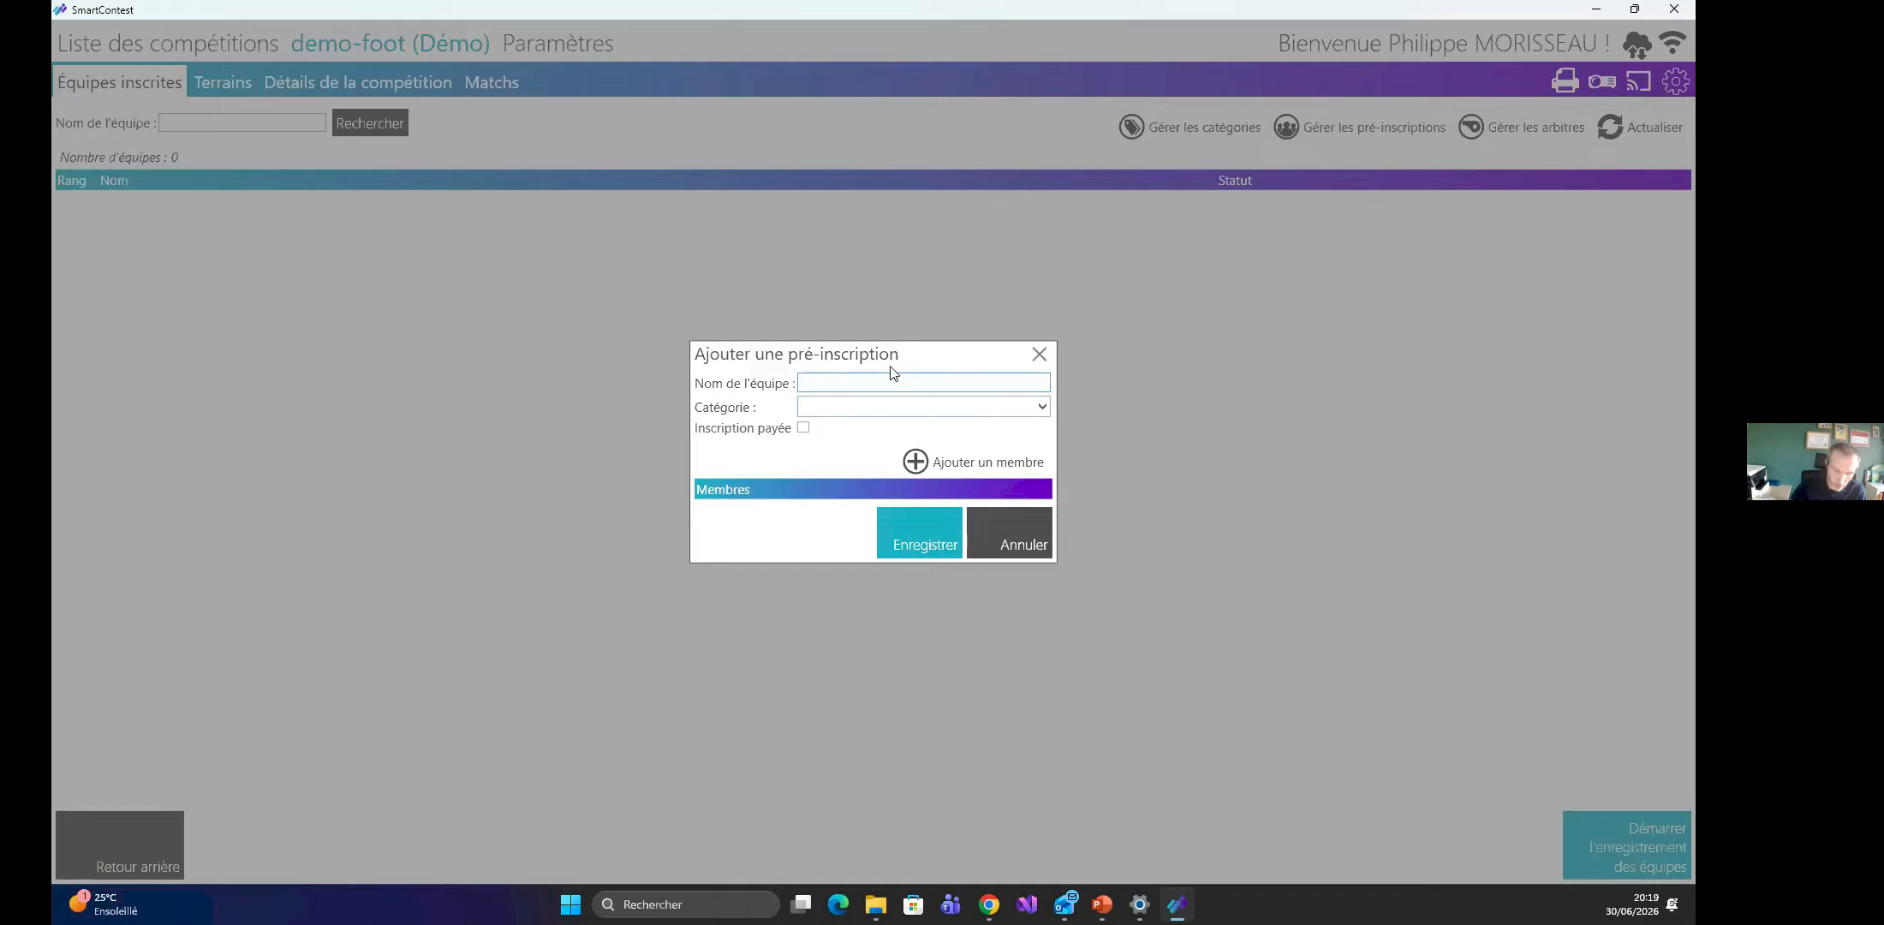
pyautogui.write('Test')
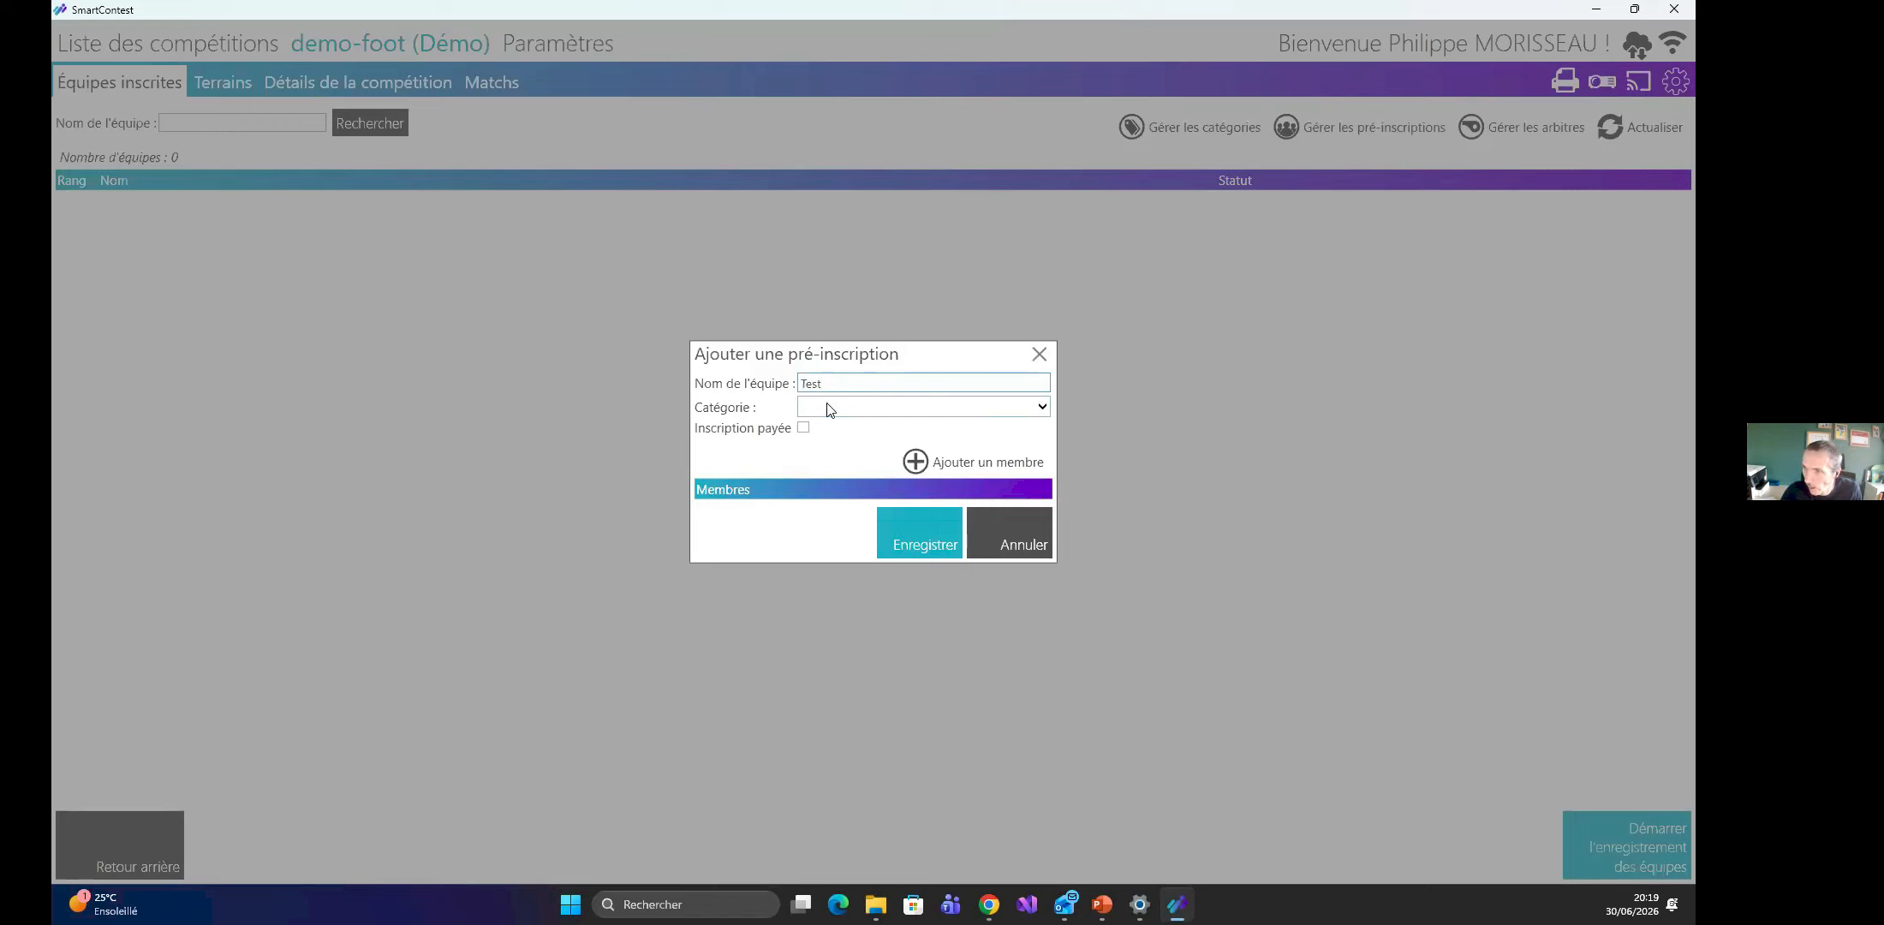
pyautogui.click(806, 430)
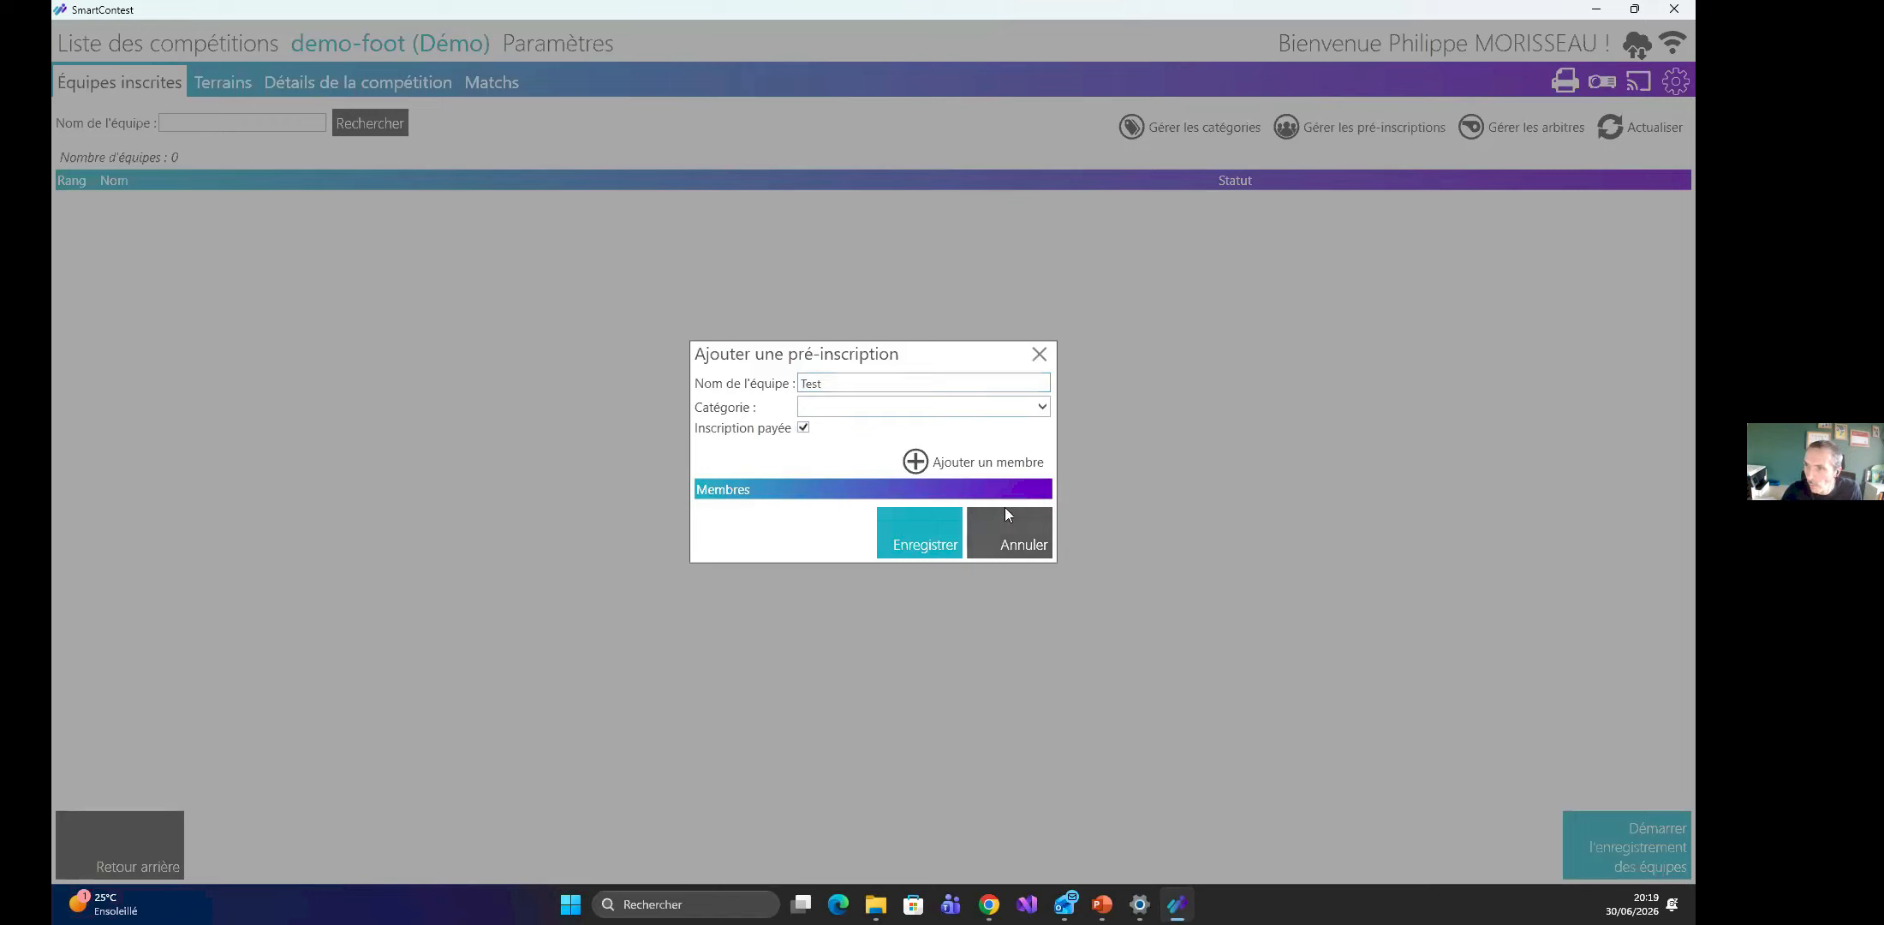
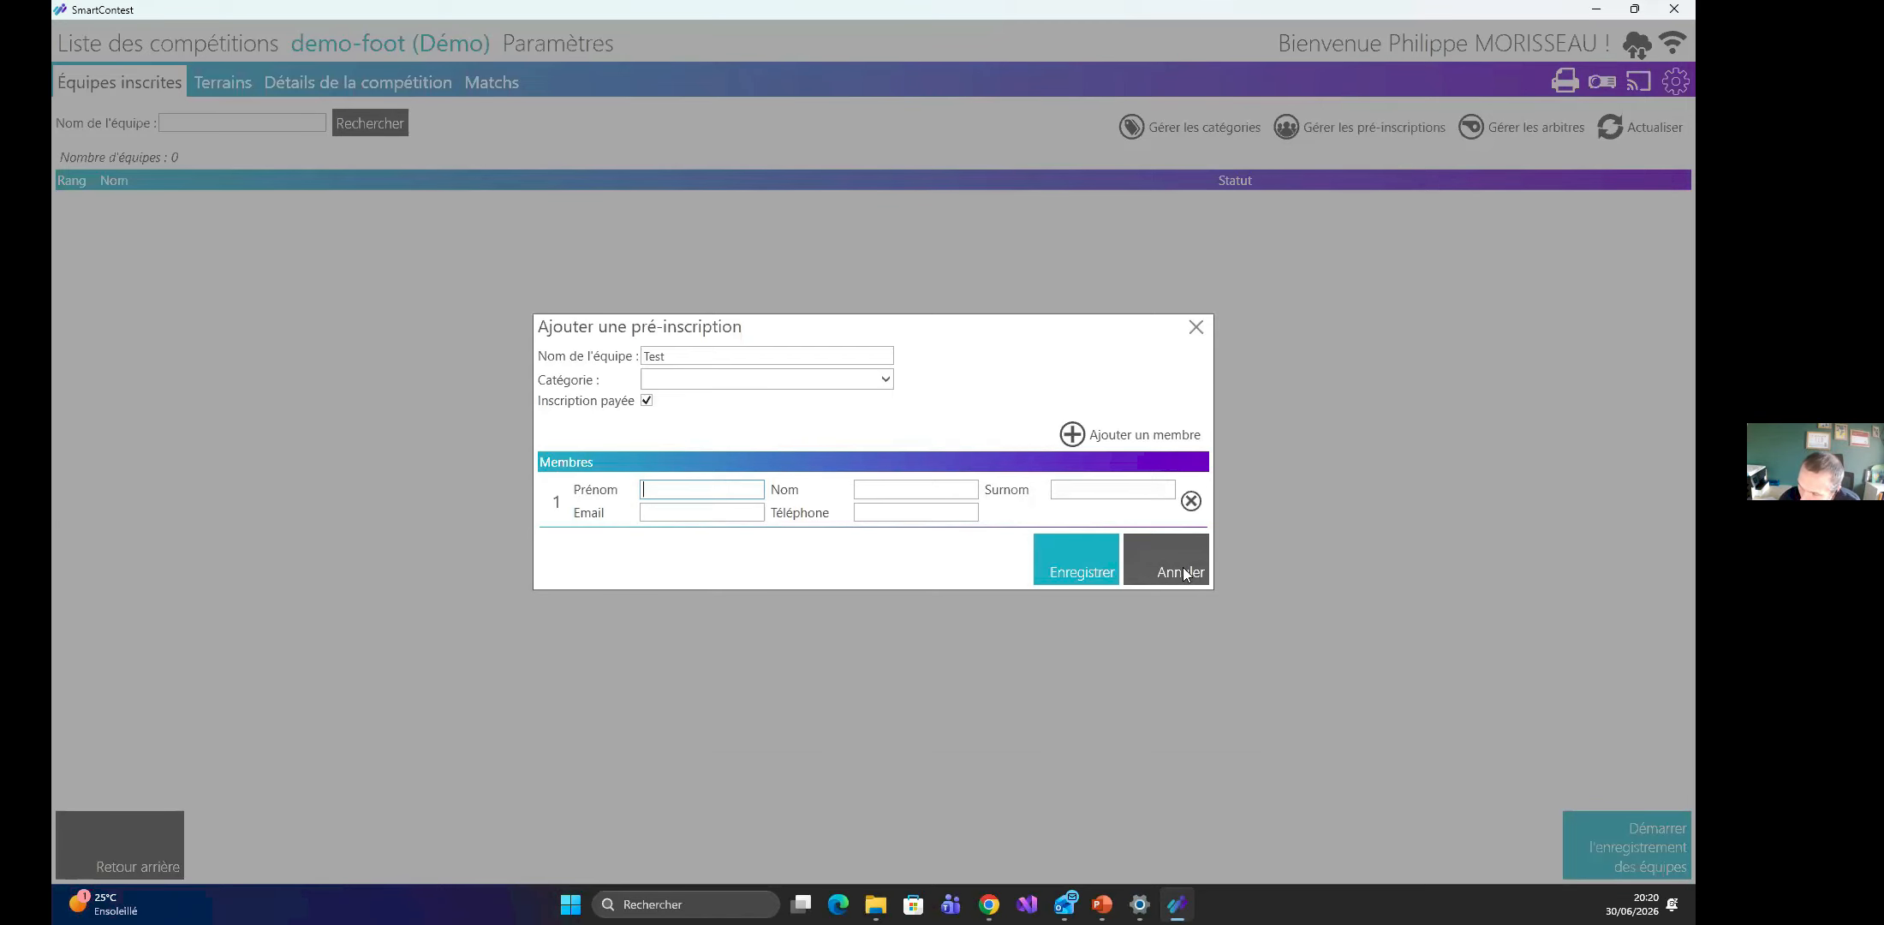
pyautogui.click(1075, 567)
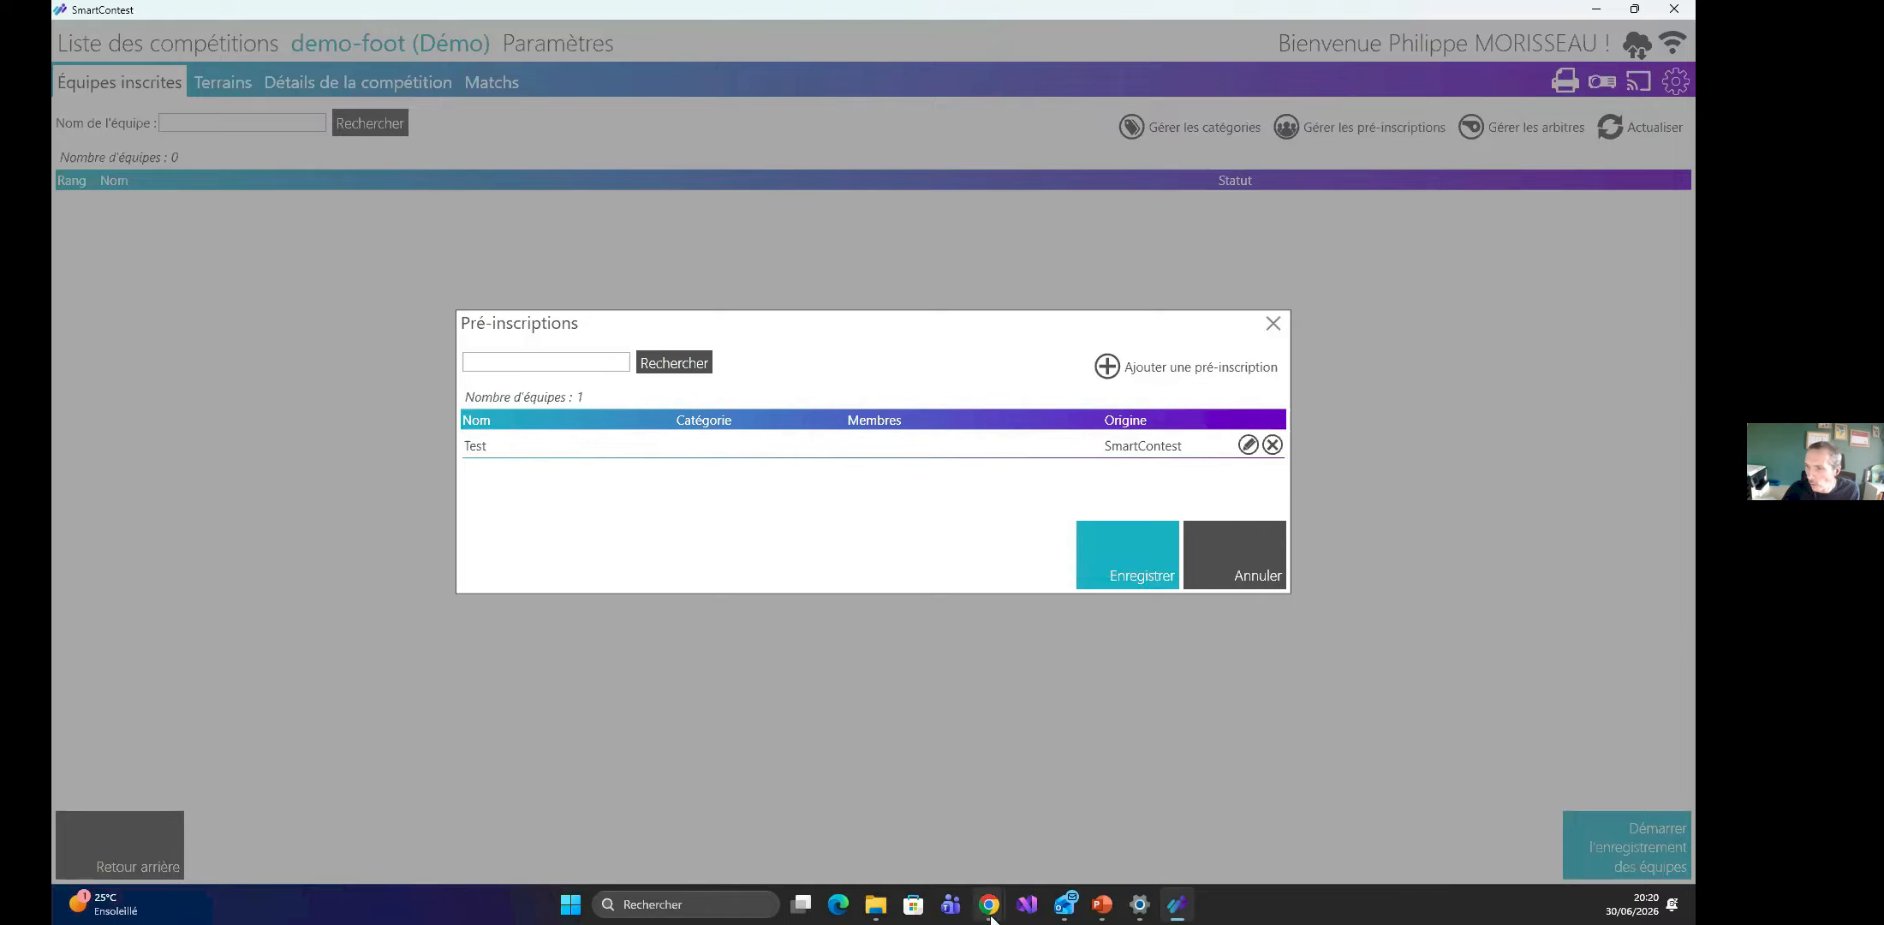
# Switch to the SmartContest documentation in Chrome and read how to manage and manually add pre-registrations under Gérer les participants.
pyautogui.moveTo(990, 904)
pyautogui.click(818, 826)
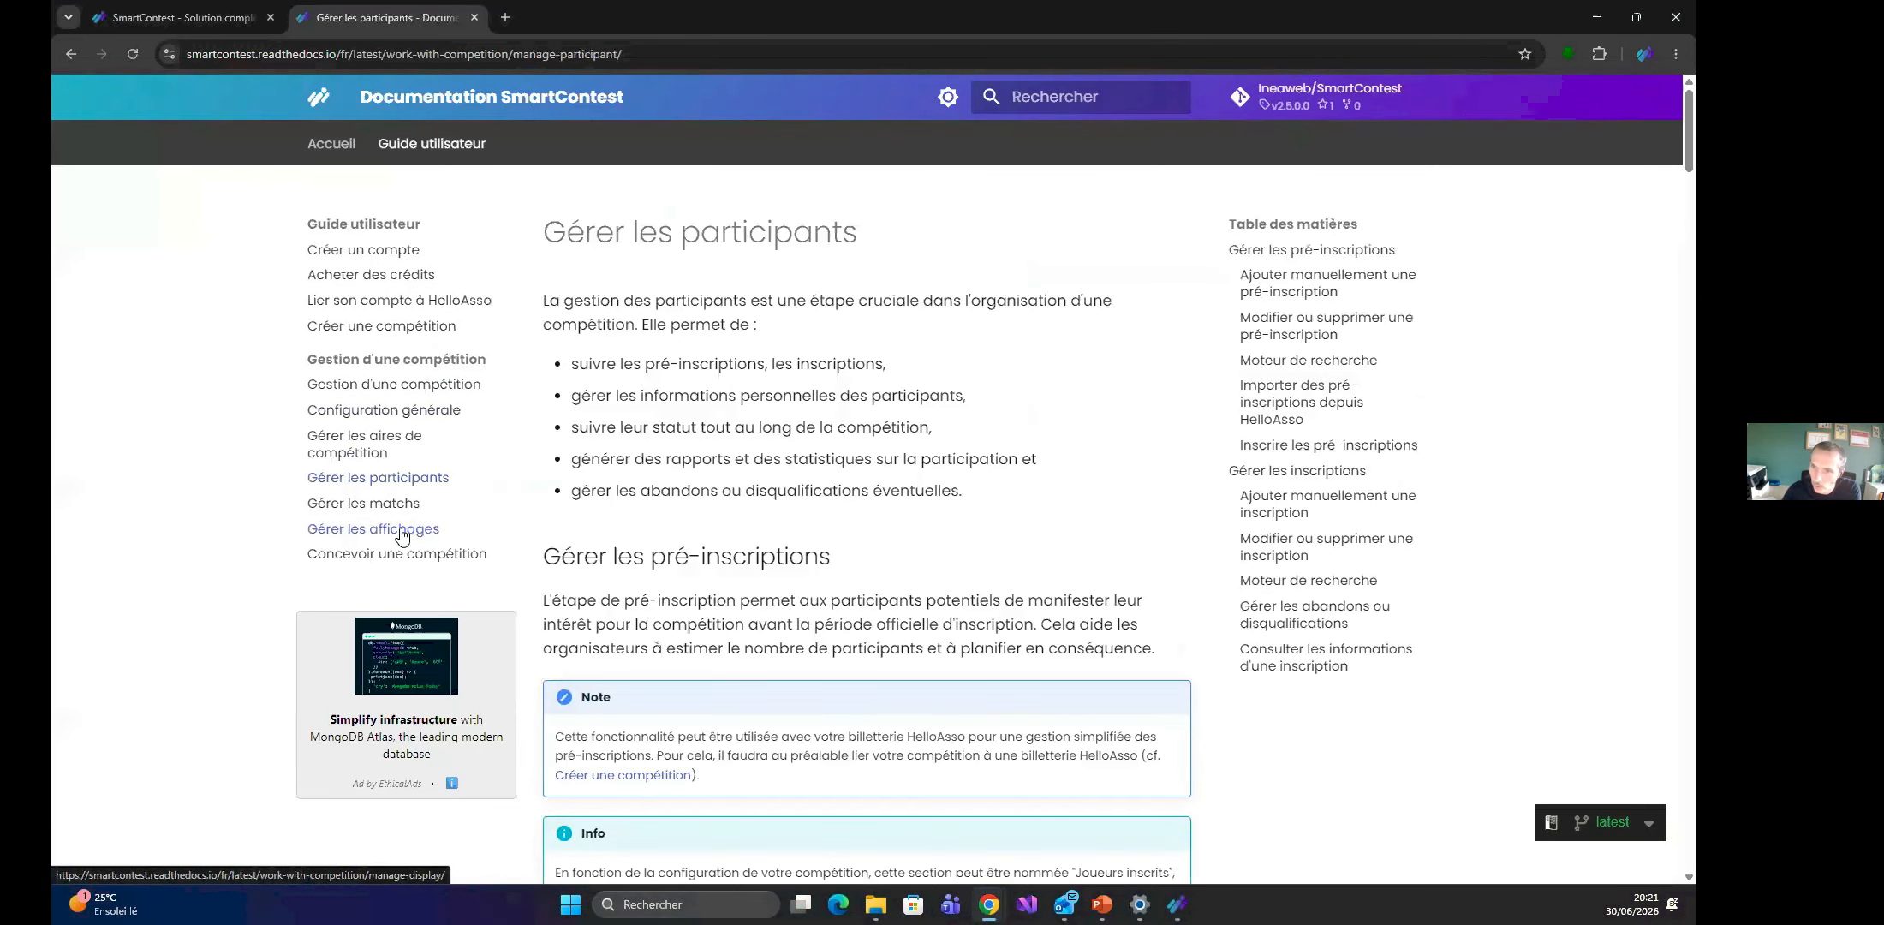
pyautogui.scroll(-5, 674, 537)
pyautogui.scroll(-7, 674, 537)
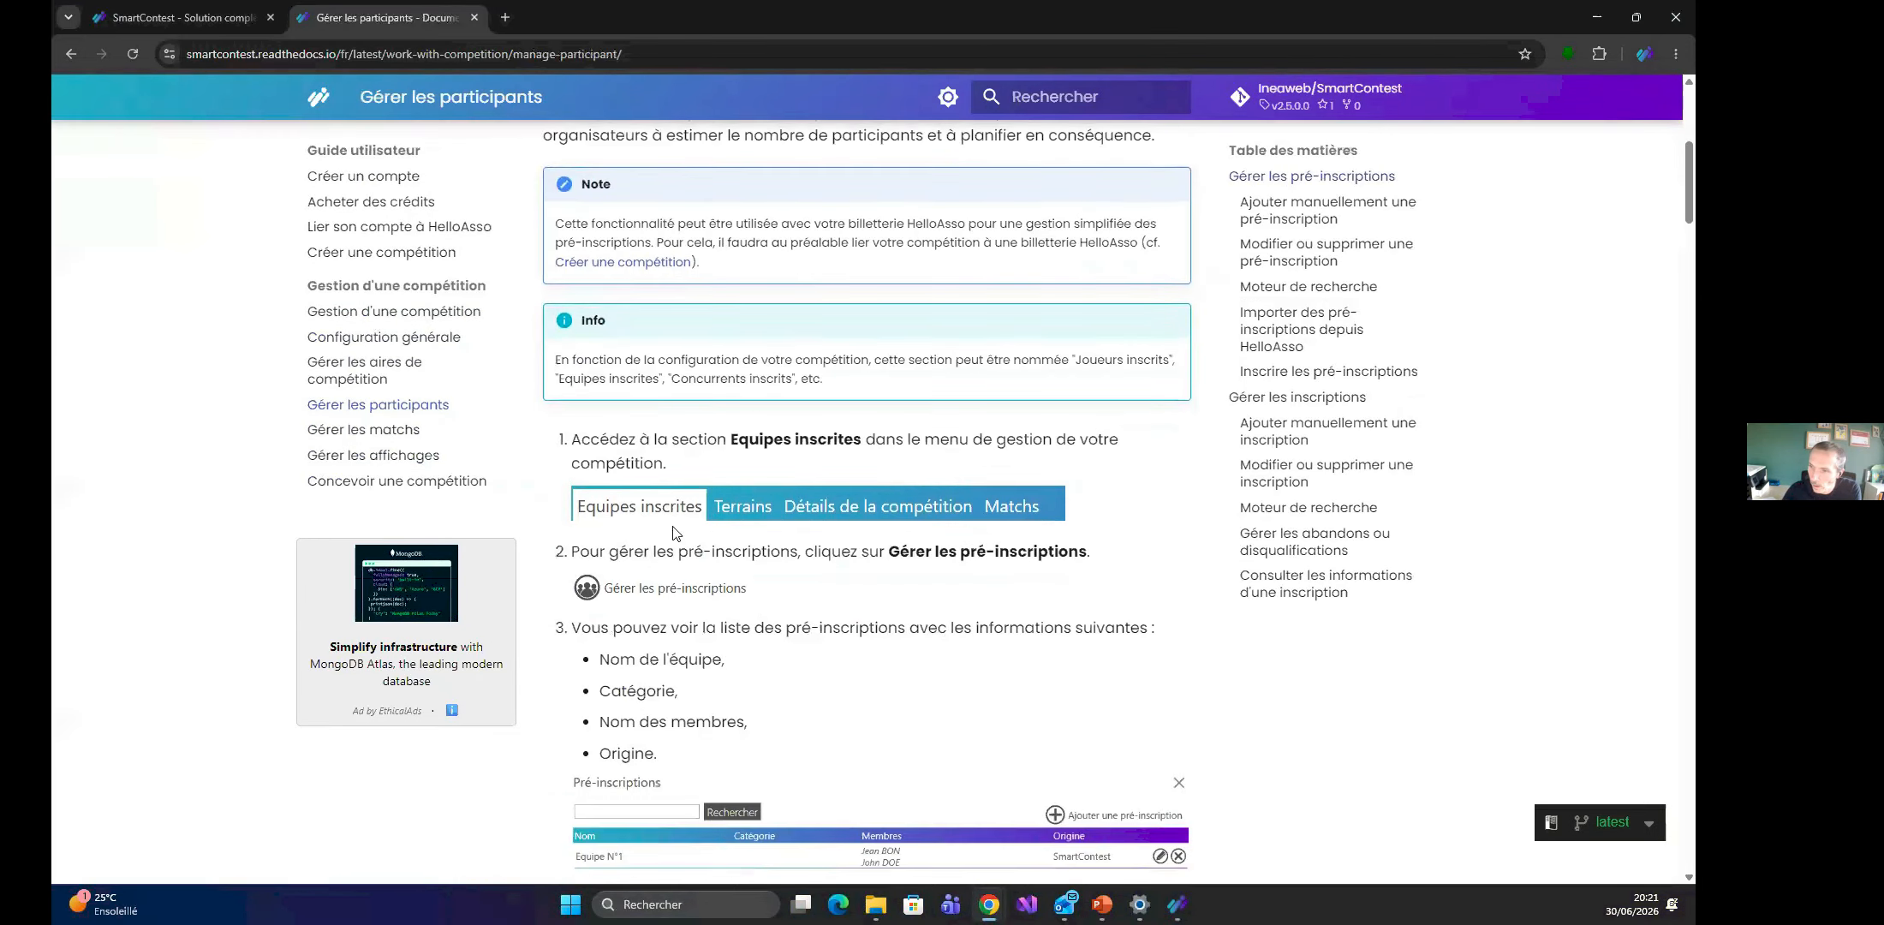
pyautogui.scroll(-2, 675, 526)
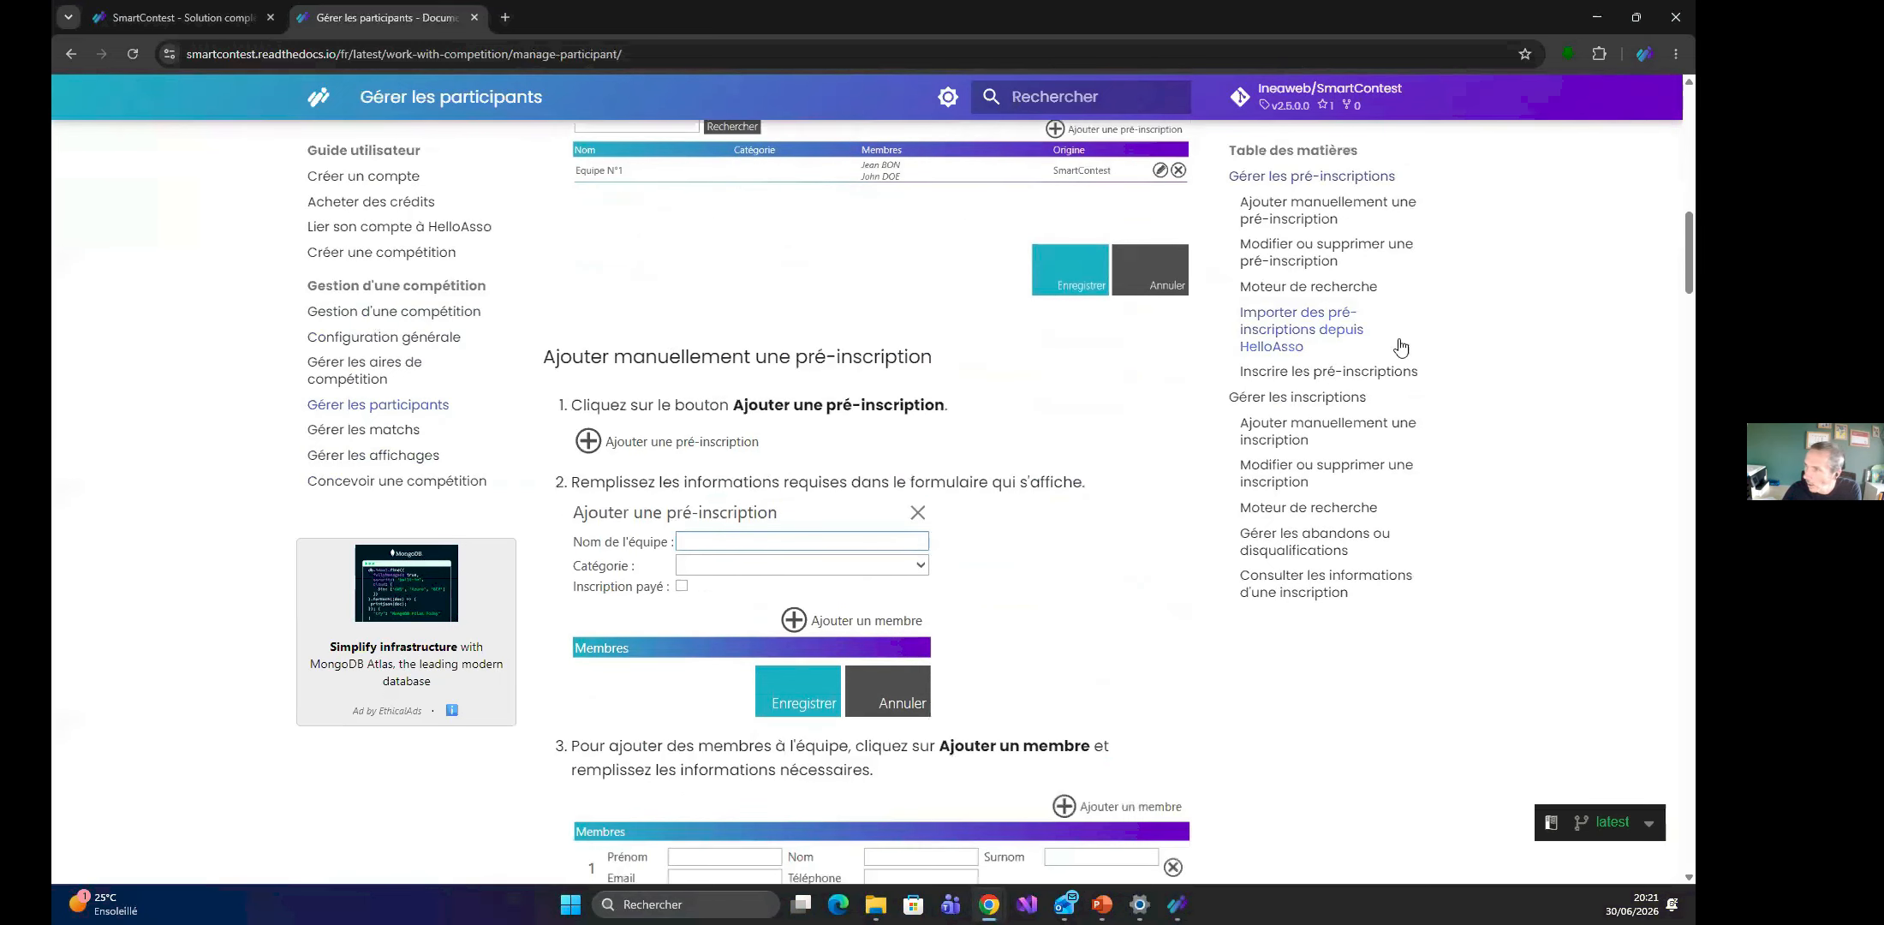
# Read the documentation on importing pre-registrations from HelloAsso, including the field mapping and team name options, and on converting pre-registrations into registrations.
pyautogui.click(1311, 329)
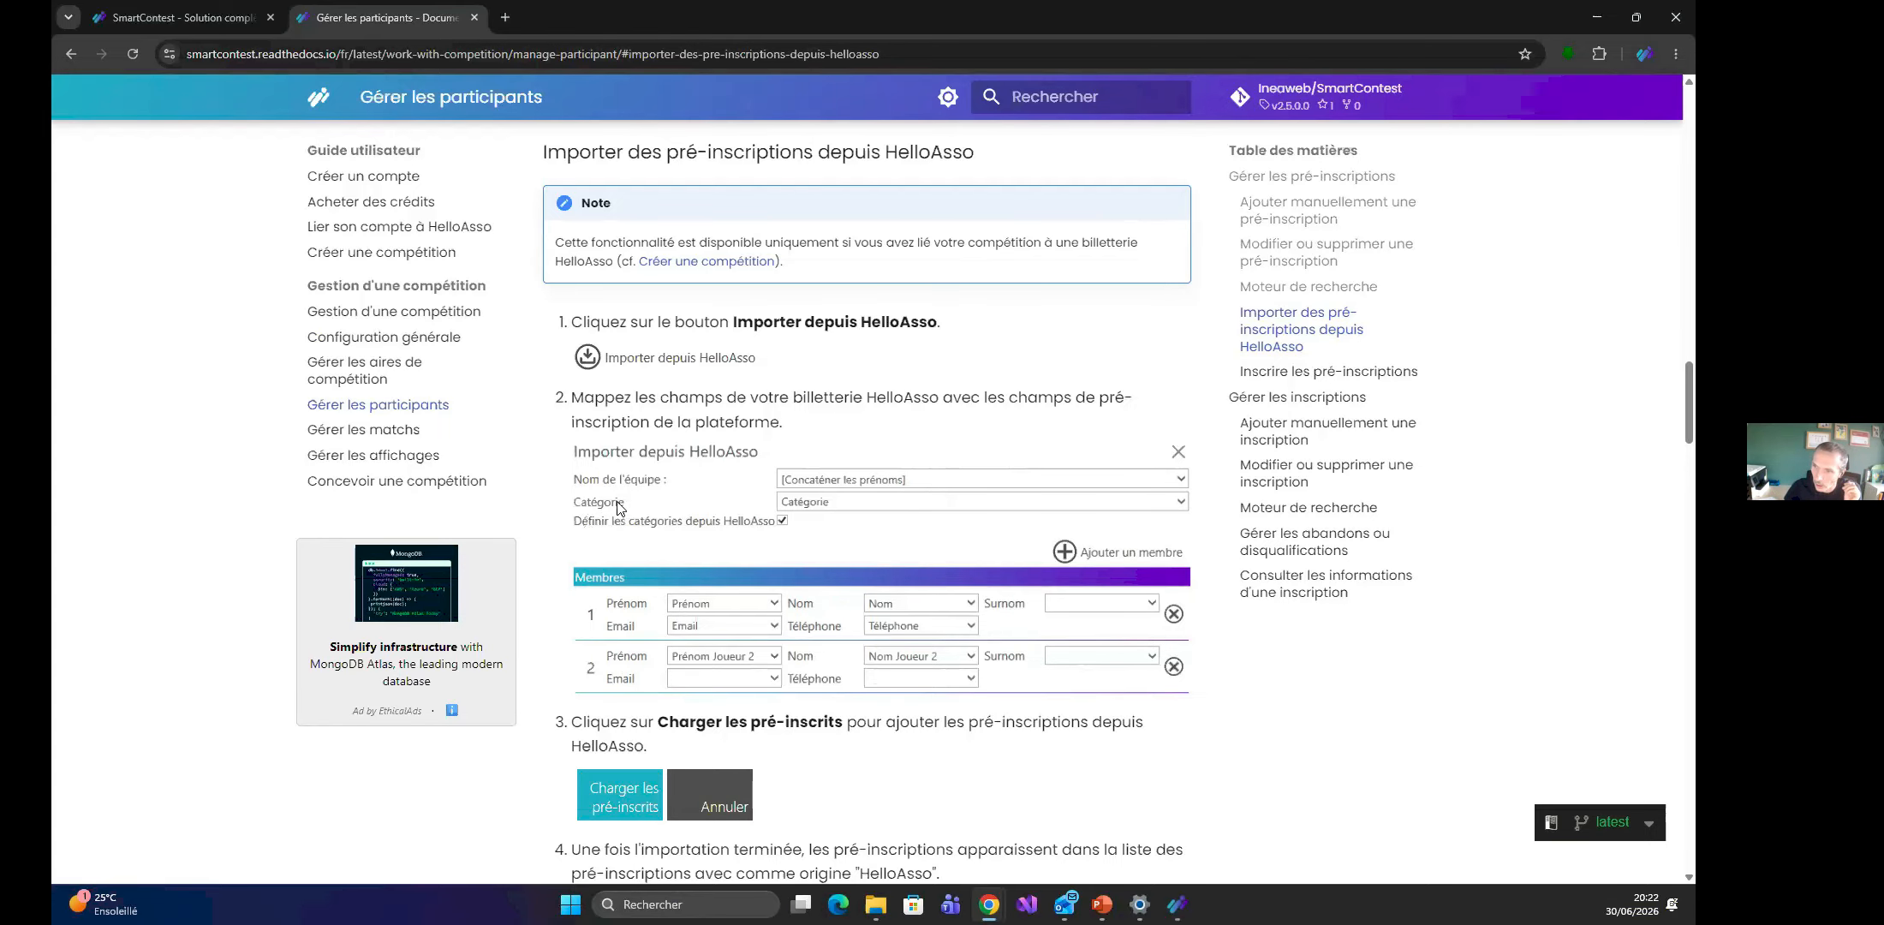
pyautogui.scroll(-2, 618, 507)
pyautogui.scroll(-1, 619, 508)
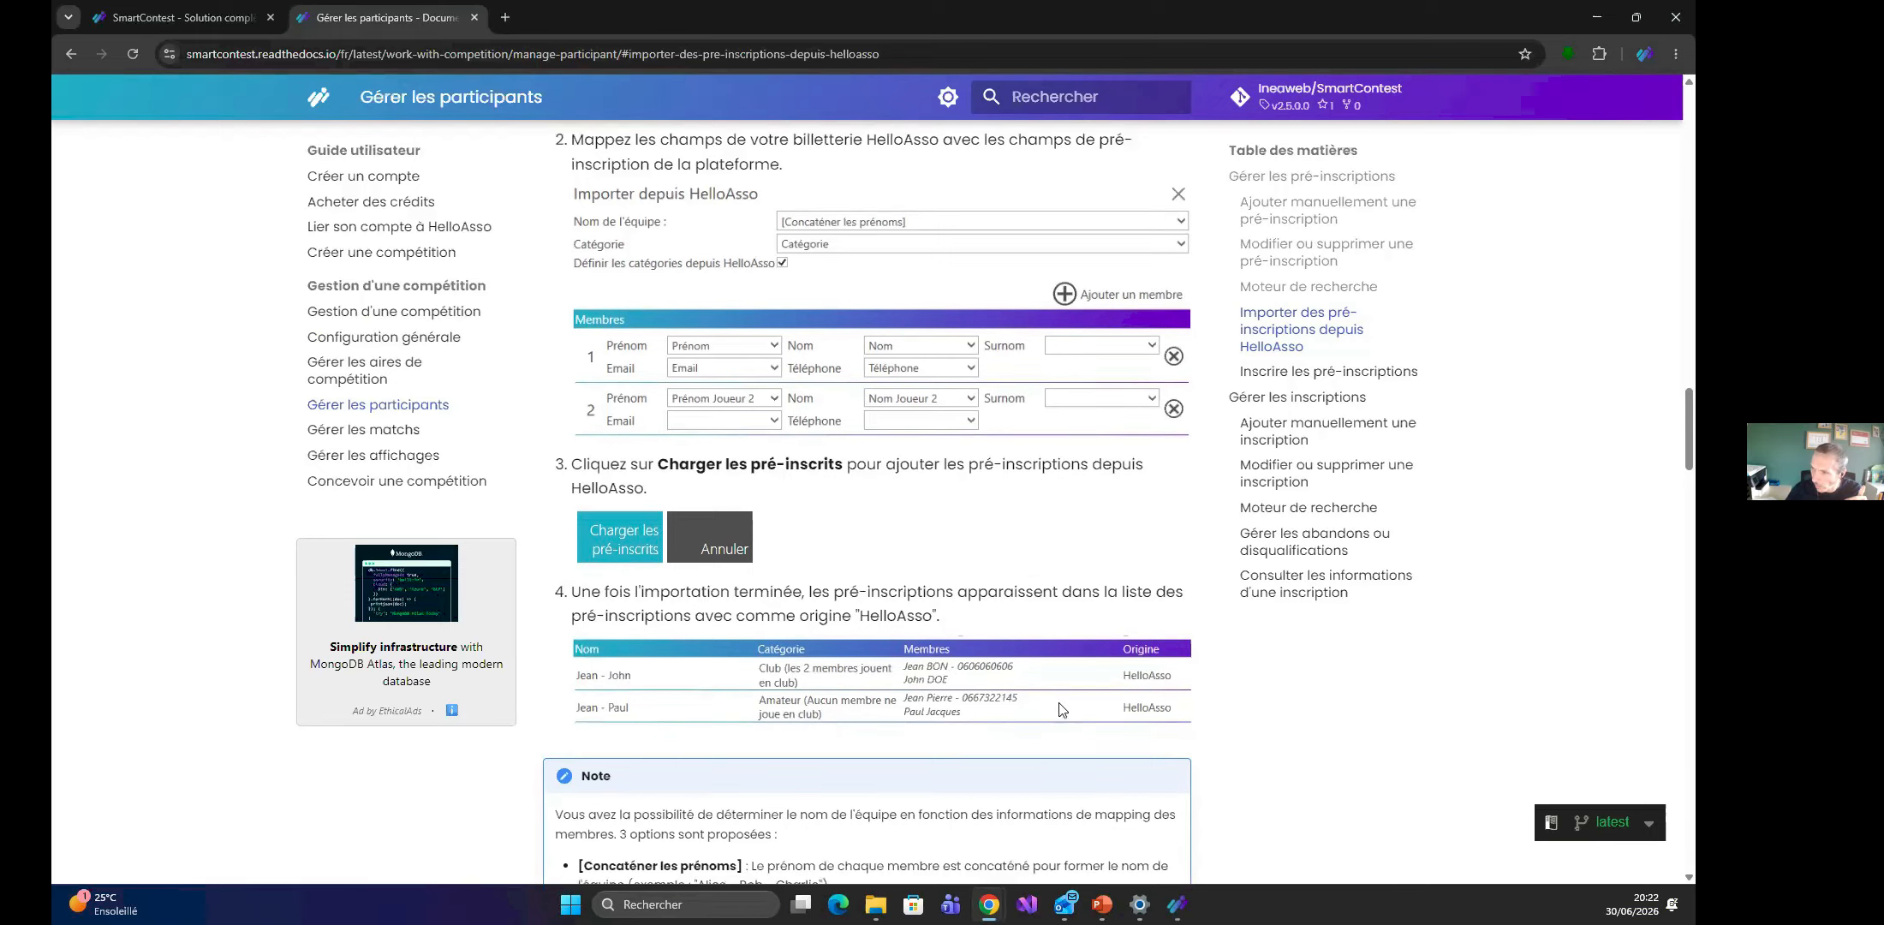
pyautogui.scroll(-1, 1064, 709)
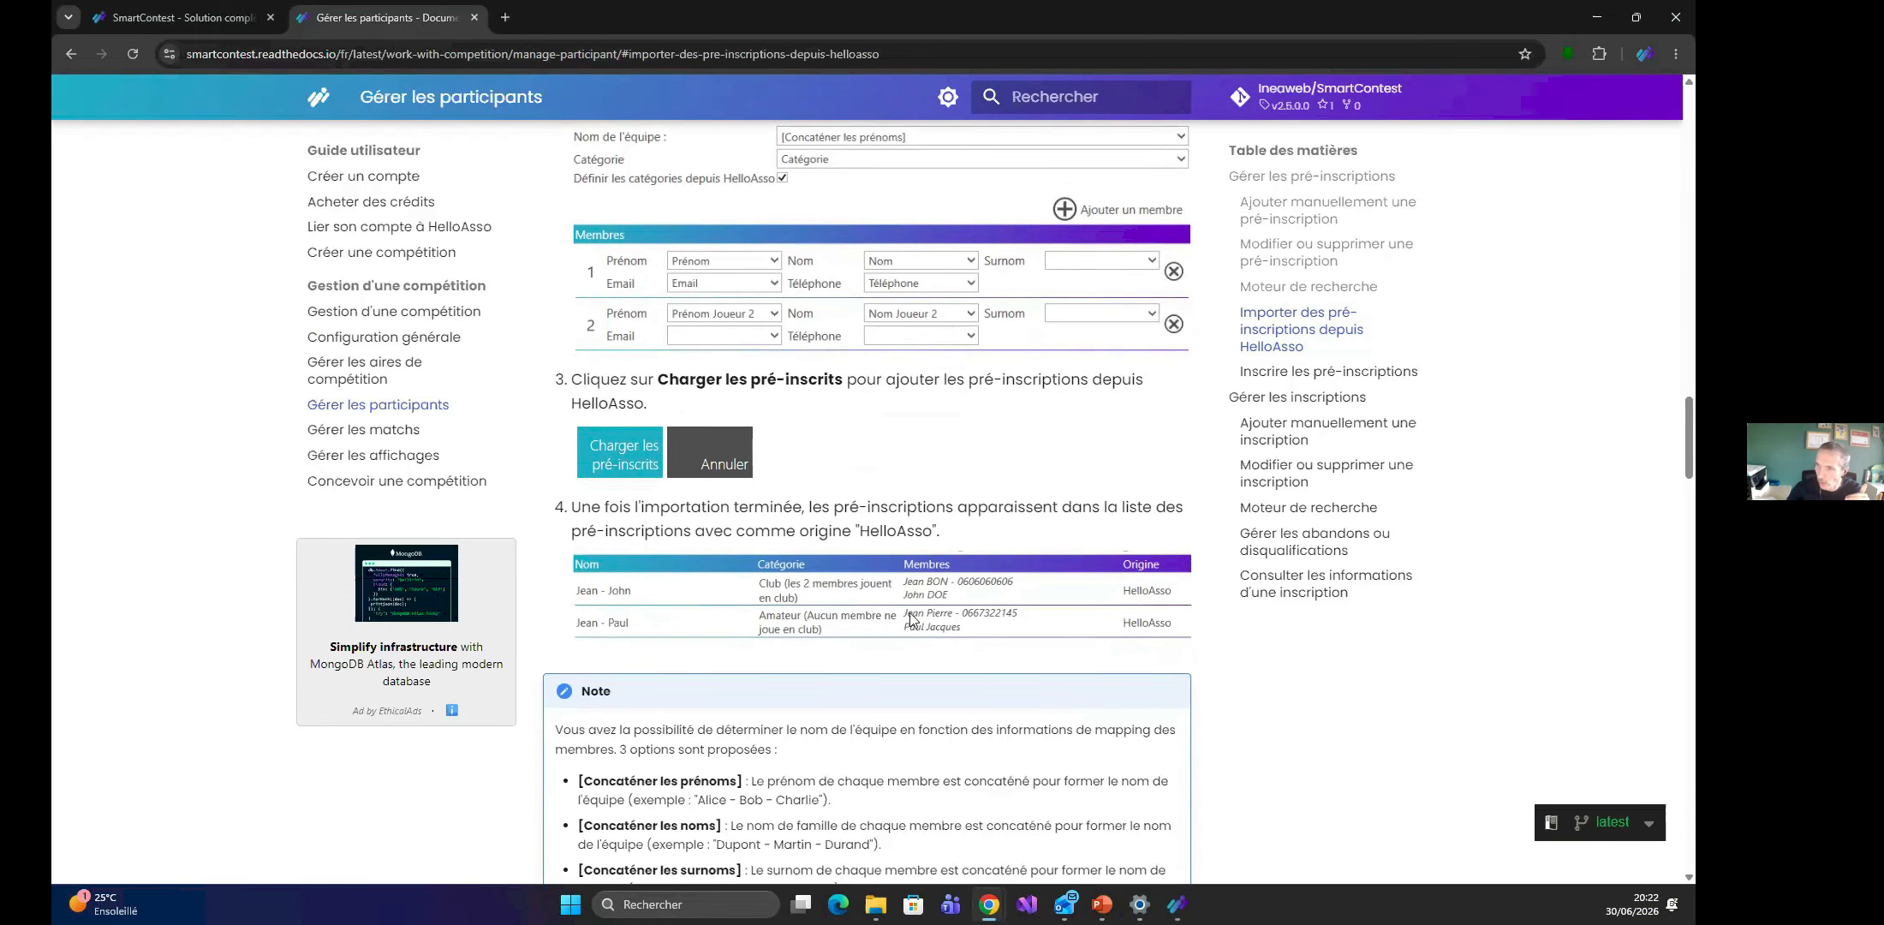
pyautogui.scroll(-3, 888, 635)
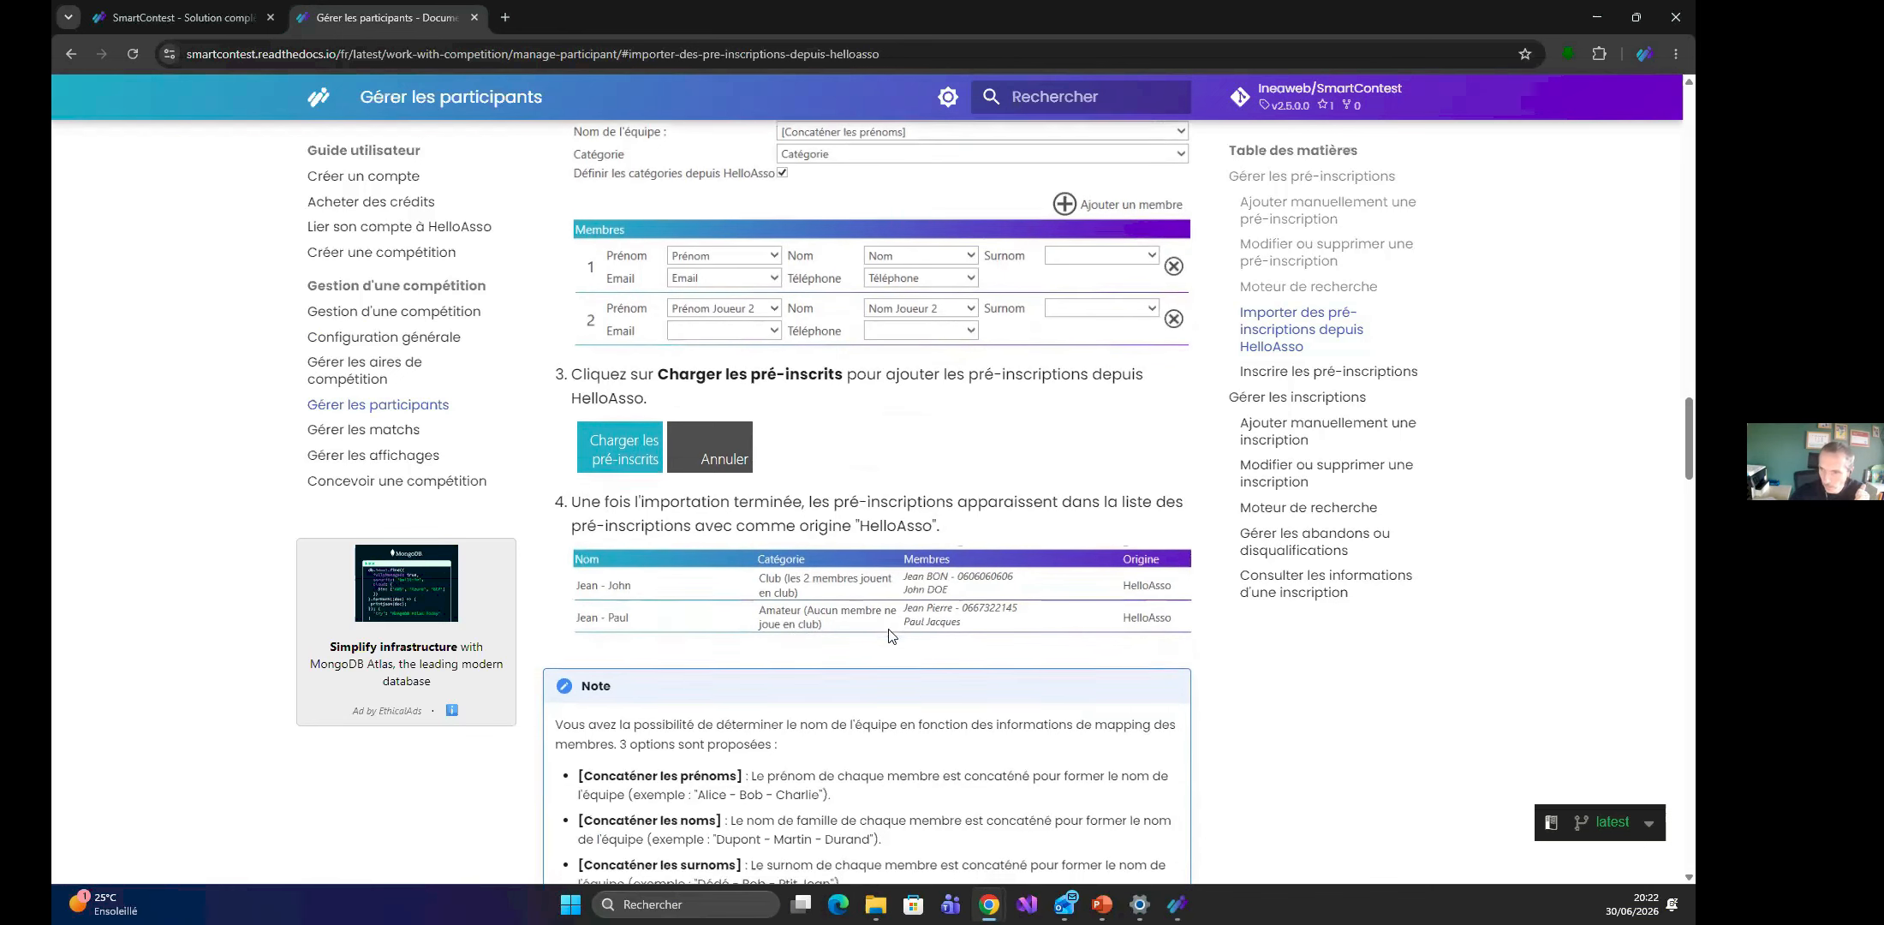
pyautogui.scroll(-1, 892, 640)
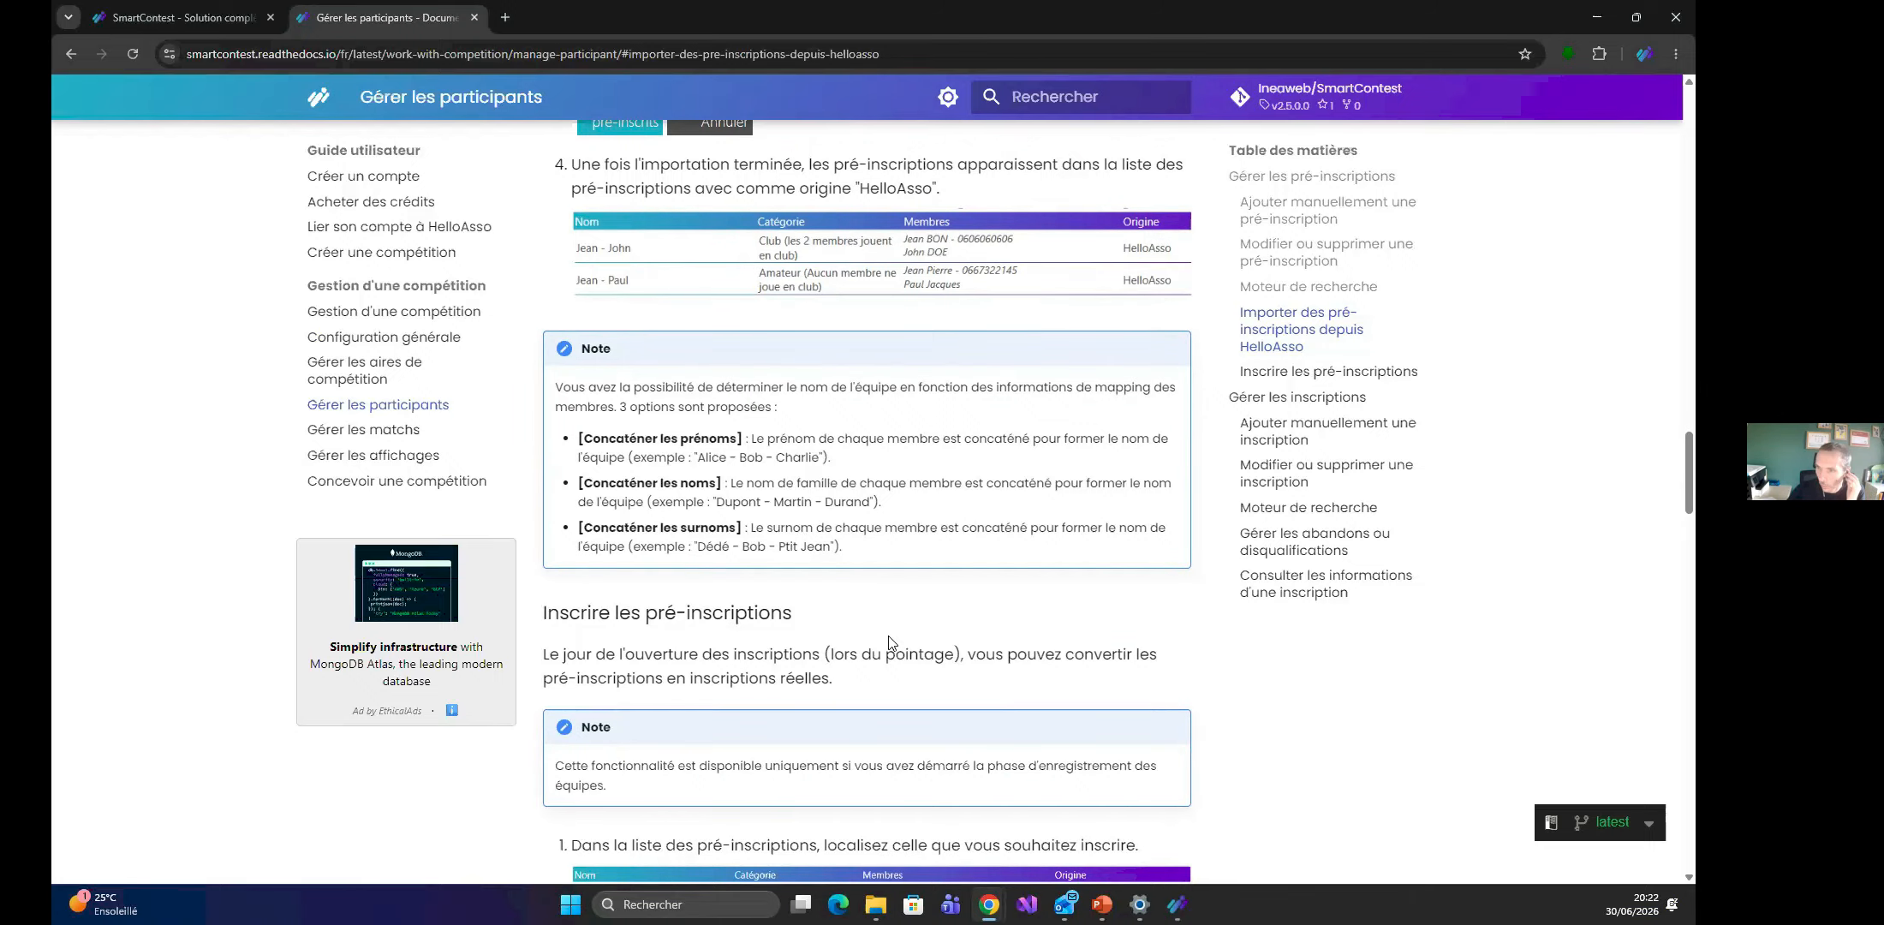
pyautogui.scroll(2, 891, 642)
pyautogui.scroll(-4, 900, 642)
pyautogui.scroll(-1, 902, 643)
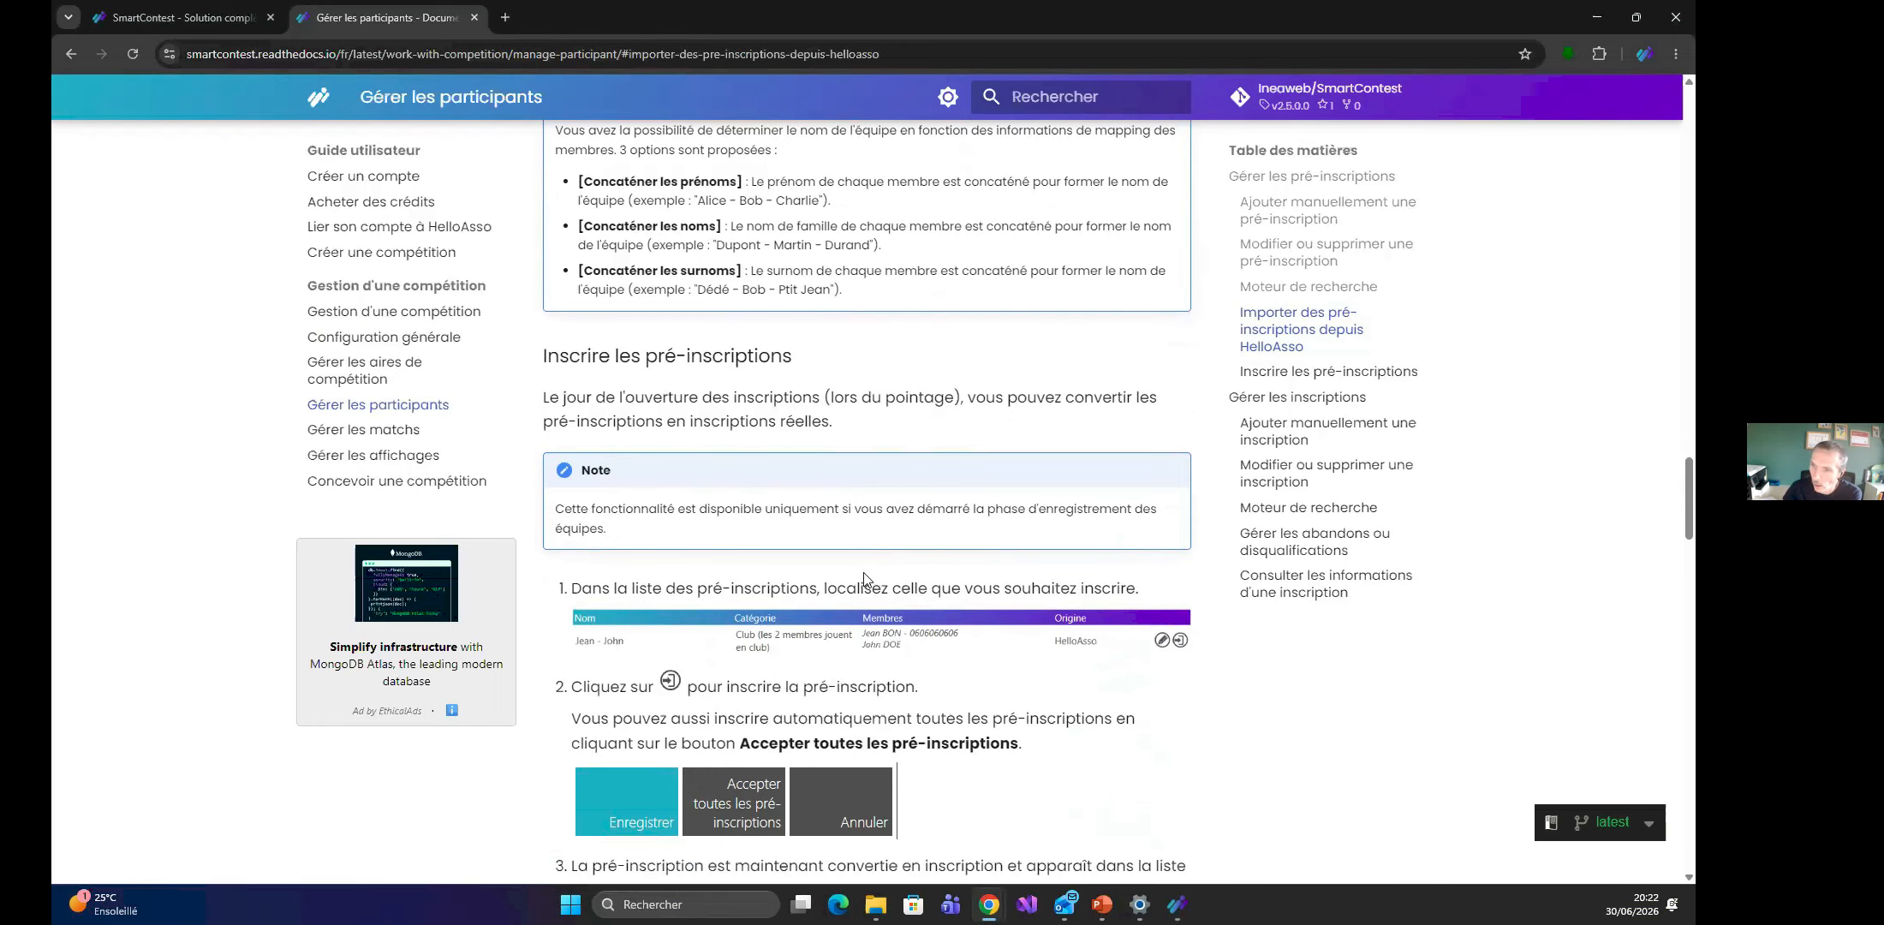
pyautogui.scroll(-2, 865, 579)
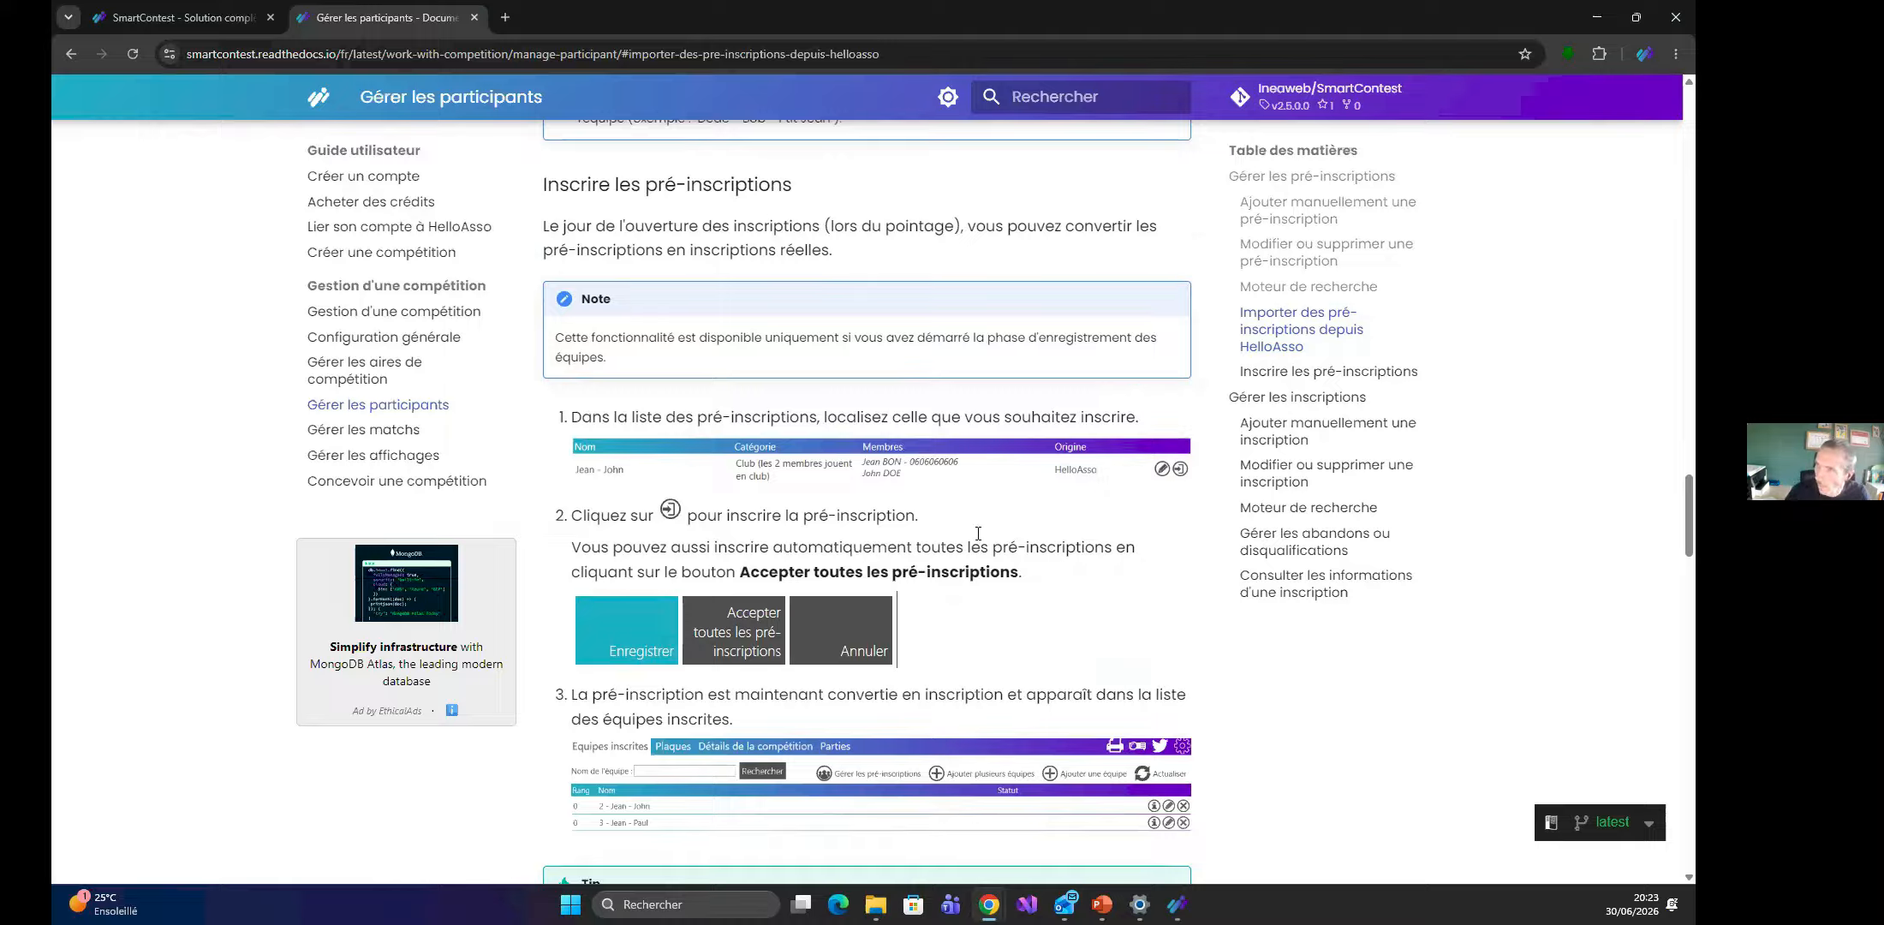
# Switch back to SmartContest, save demo-foot's pre-registrations and open the demo-palet competition from the free tests and demos.
pyautogui.click(1597, 17)
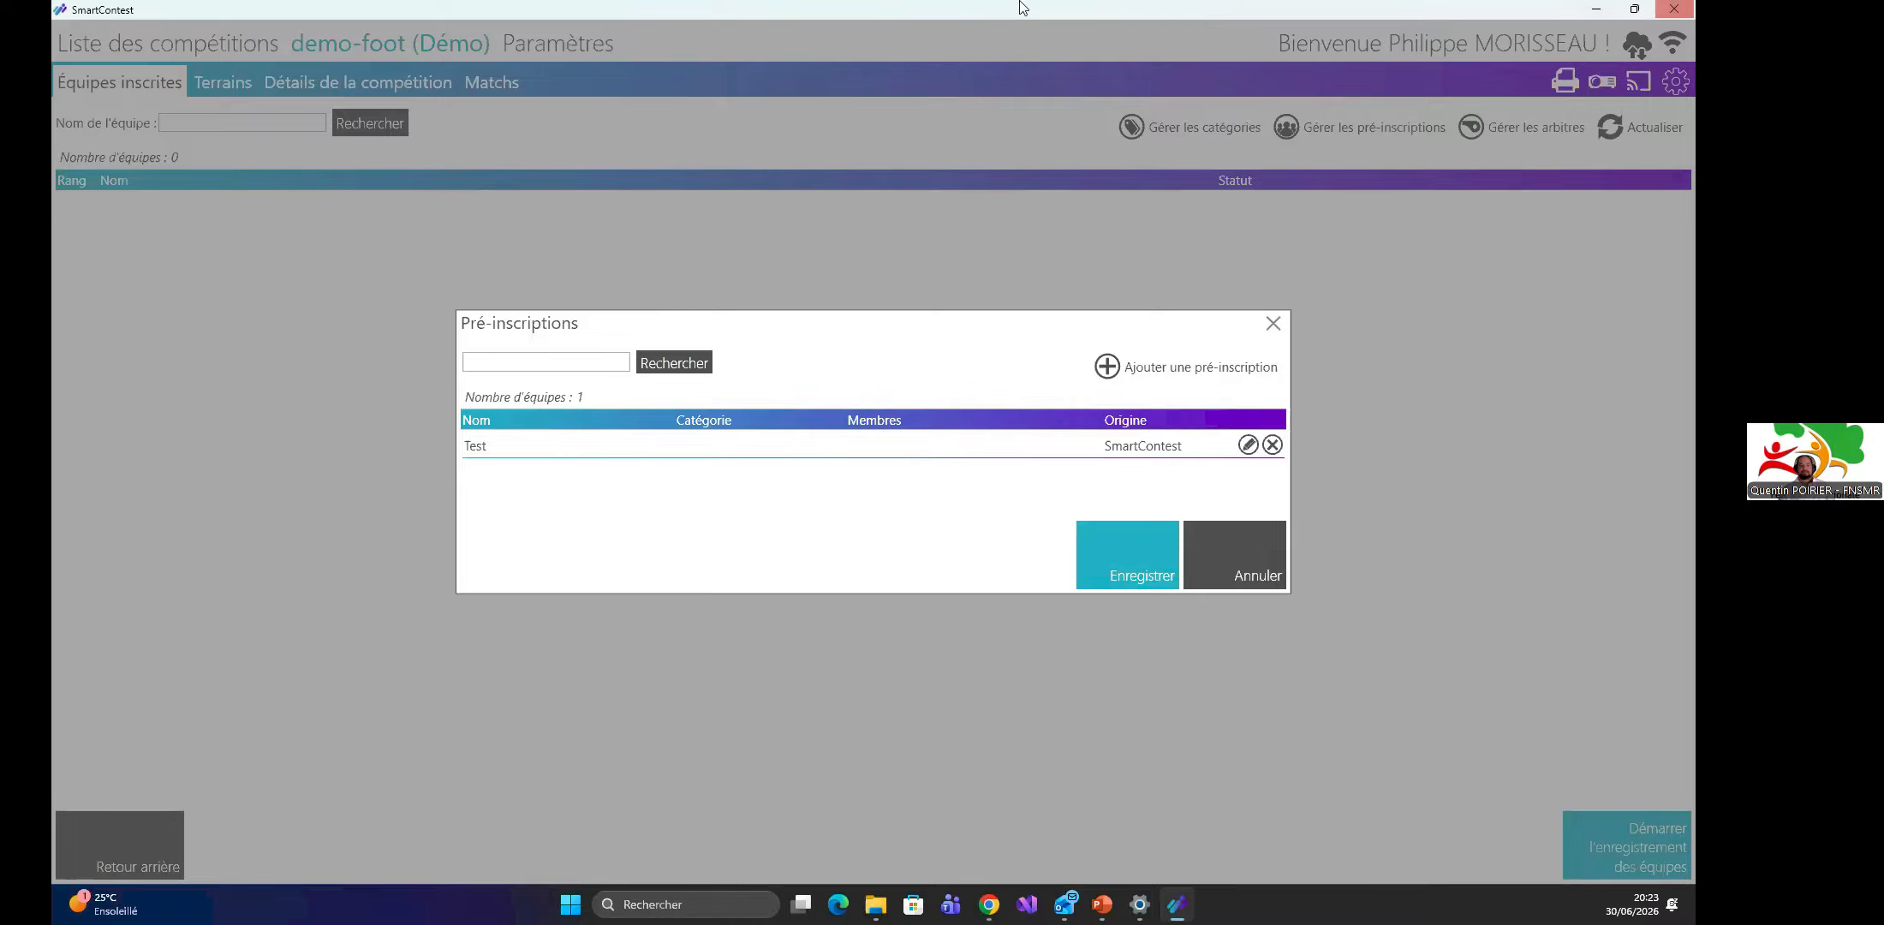
pyautogui.click(1113, 558)
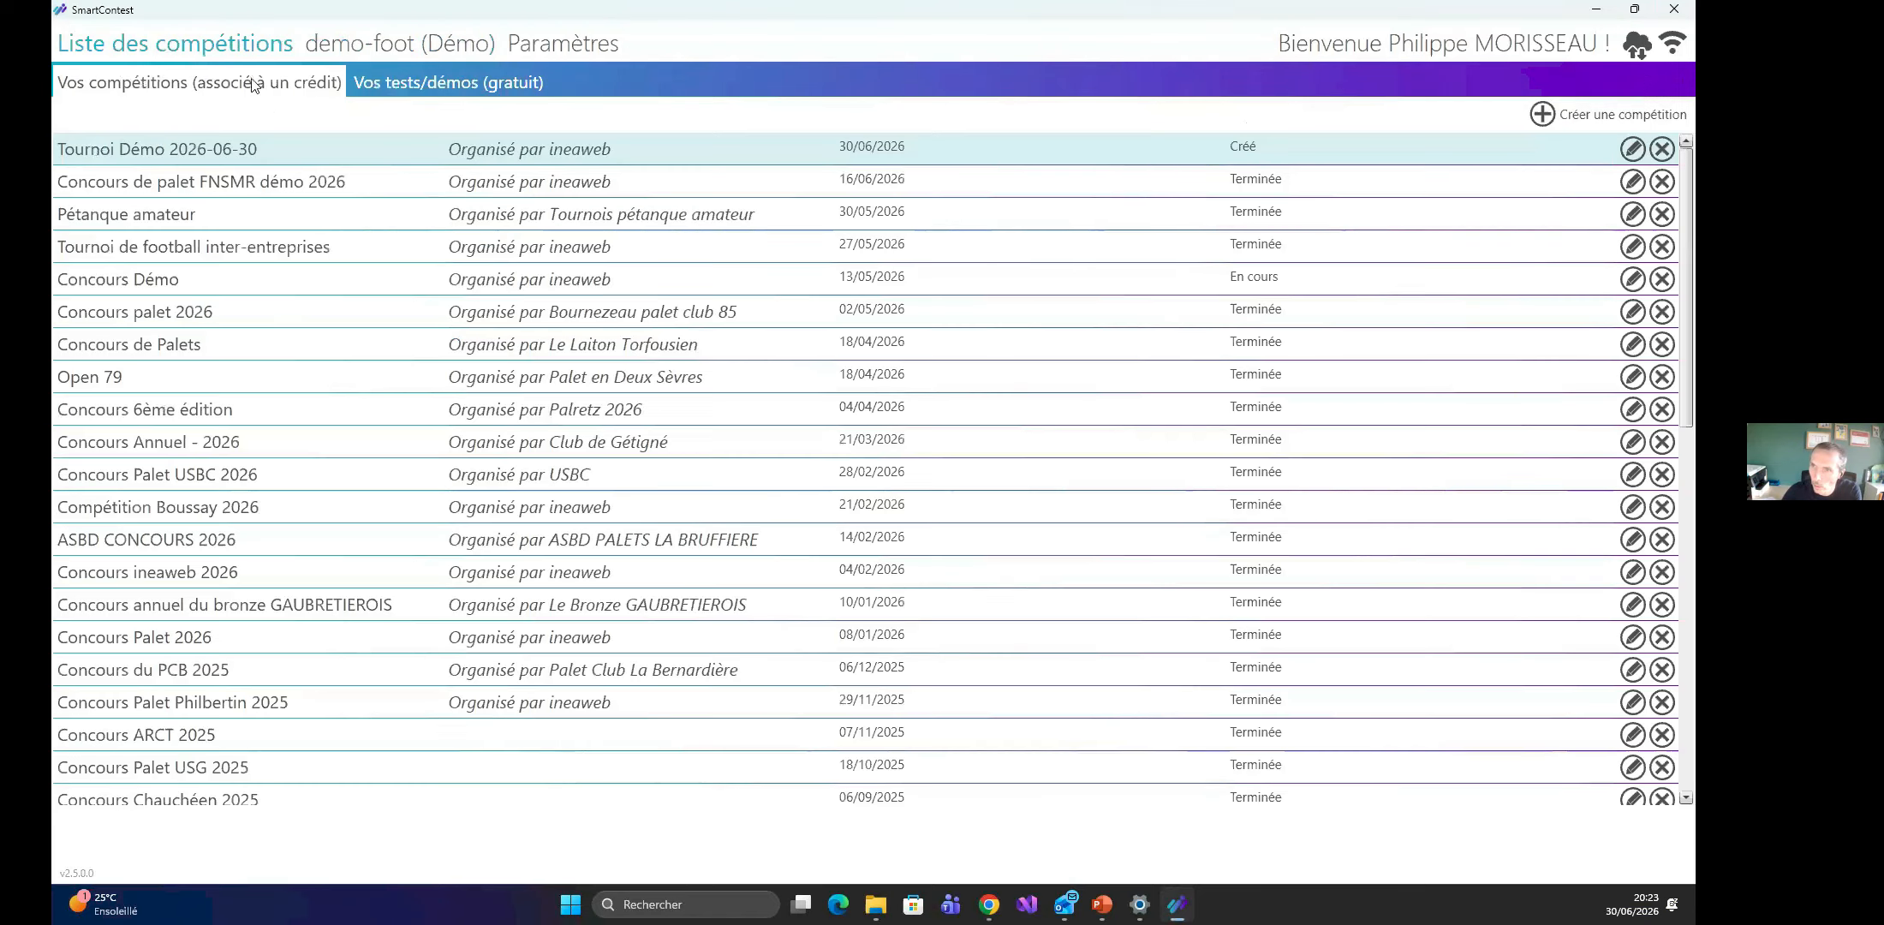
pyautogui.click(449, 83)
pyautogui.click(517, 227)
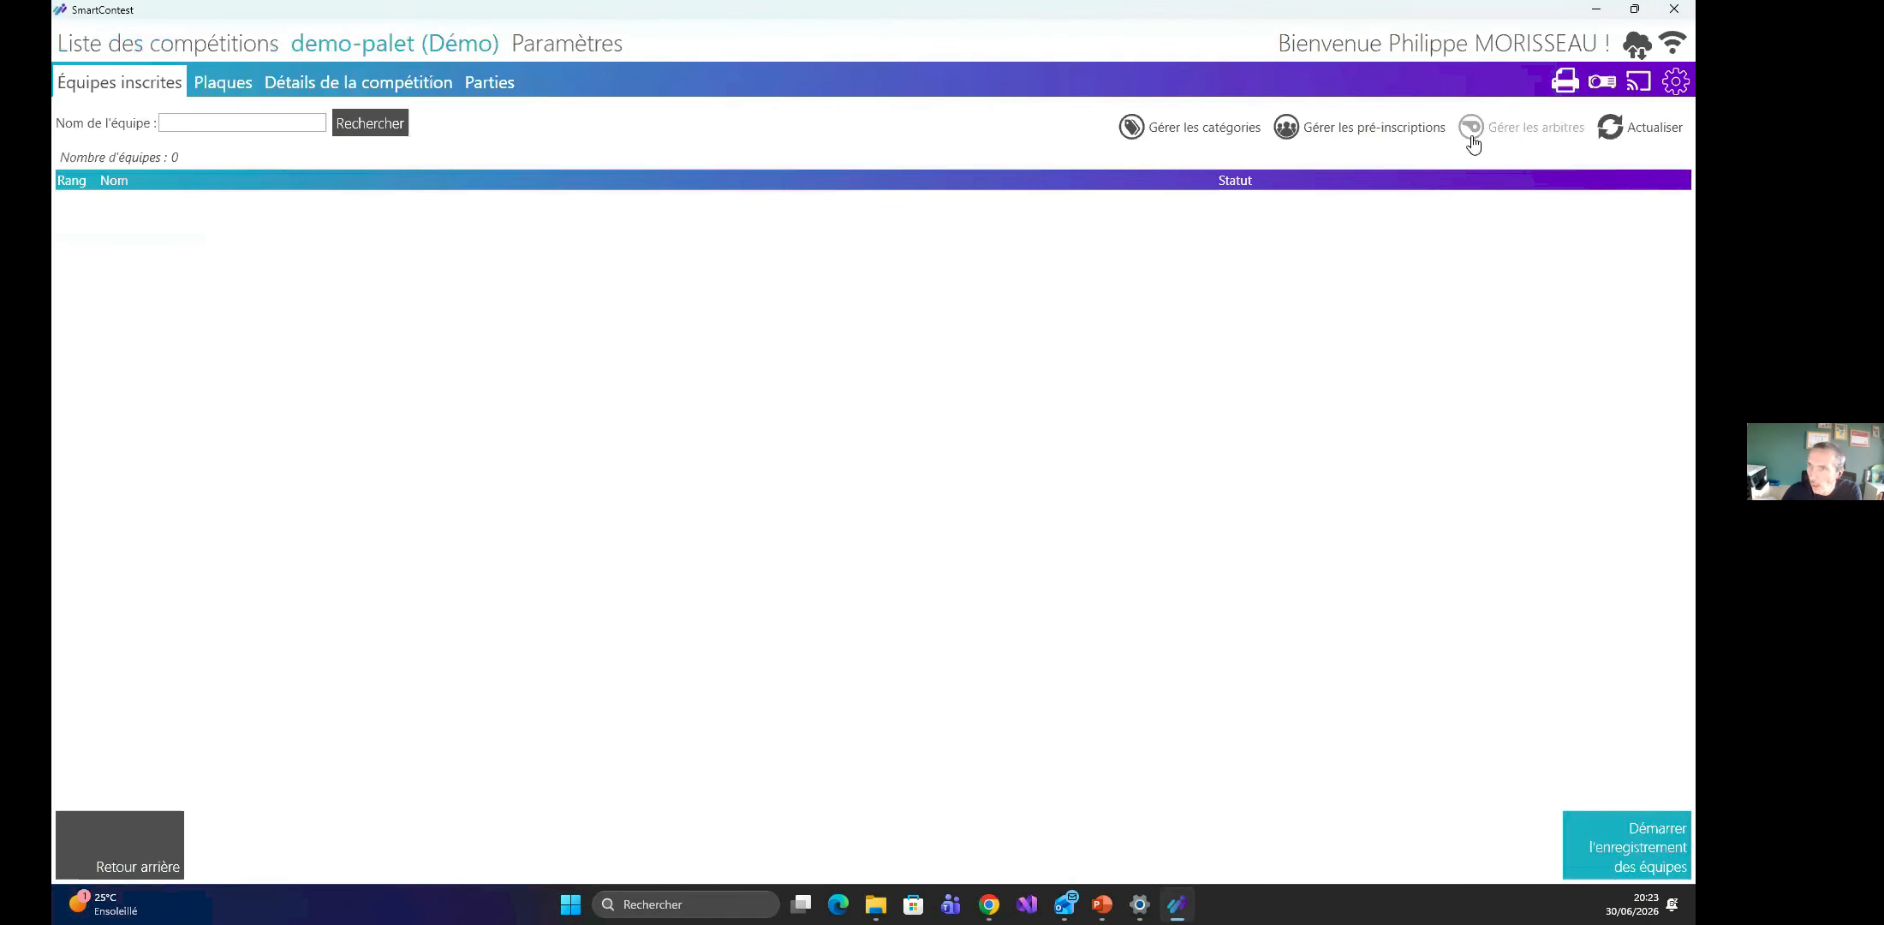
# Add a pre-registration for a team named Test to demo-palet, adding and removing a blank member before saving it.
pyautogui.click(1332, 130)
pyautogui.click(1201, 368)
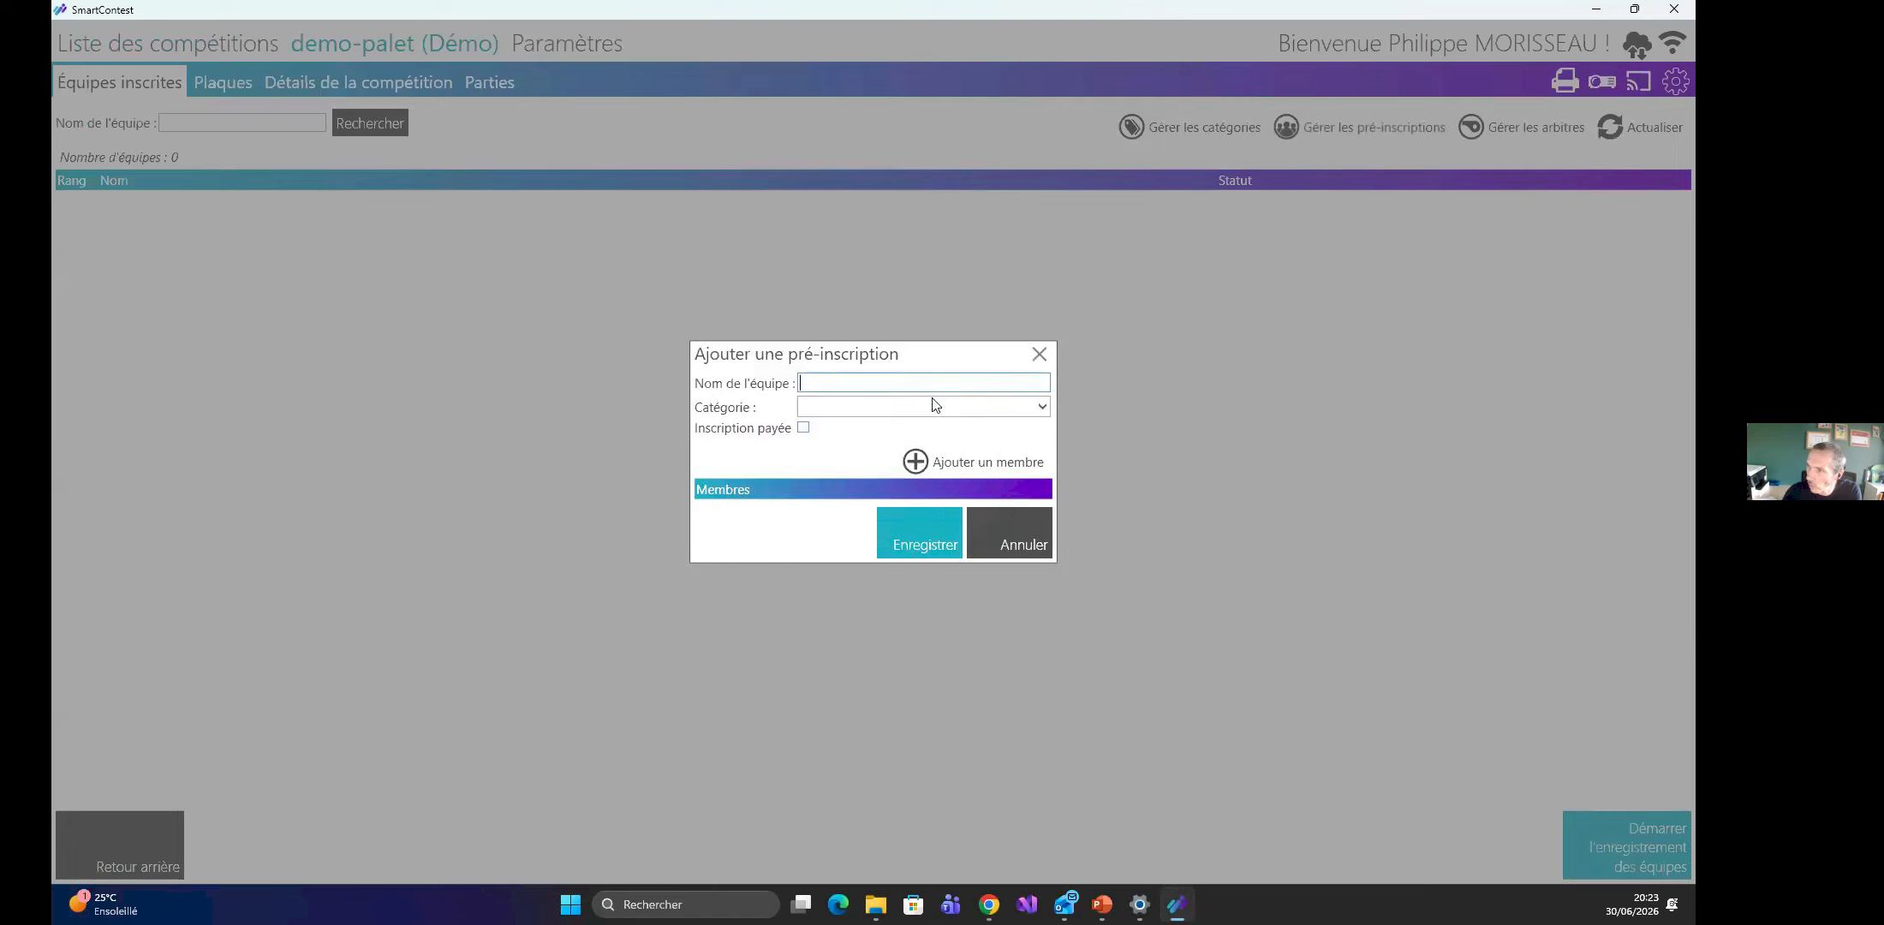
pyautogui.write('Test')
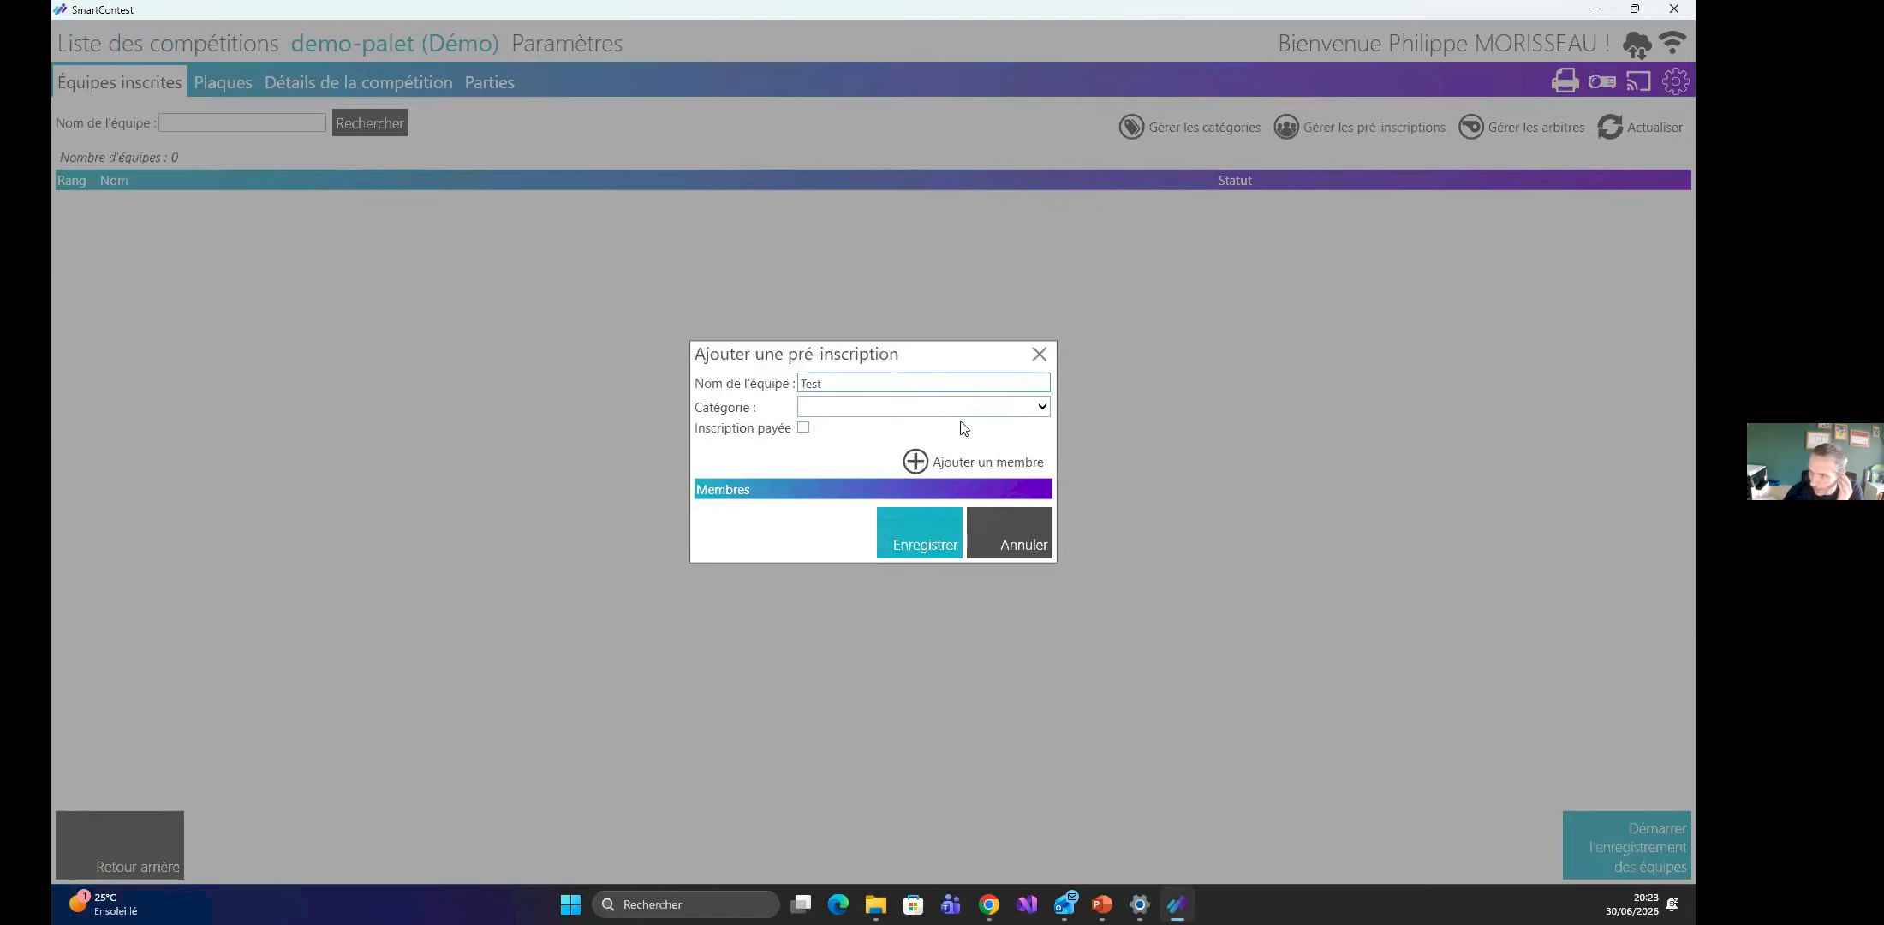
pyautogui.click(990, 467)
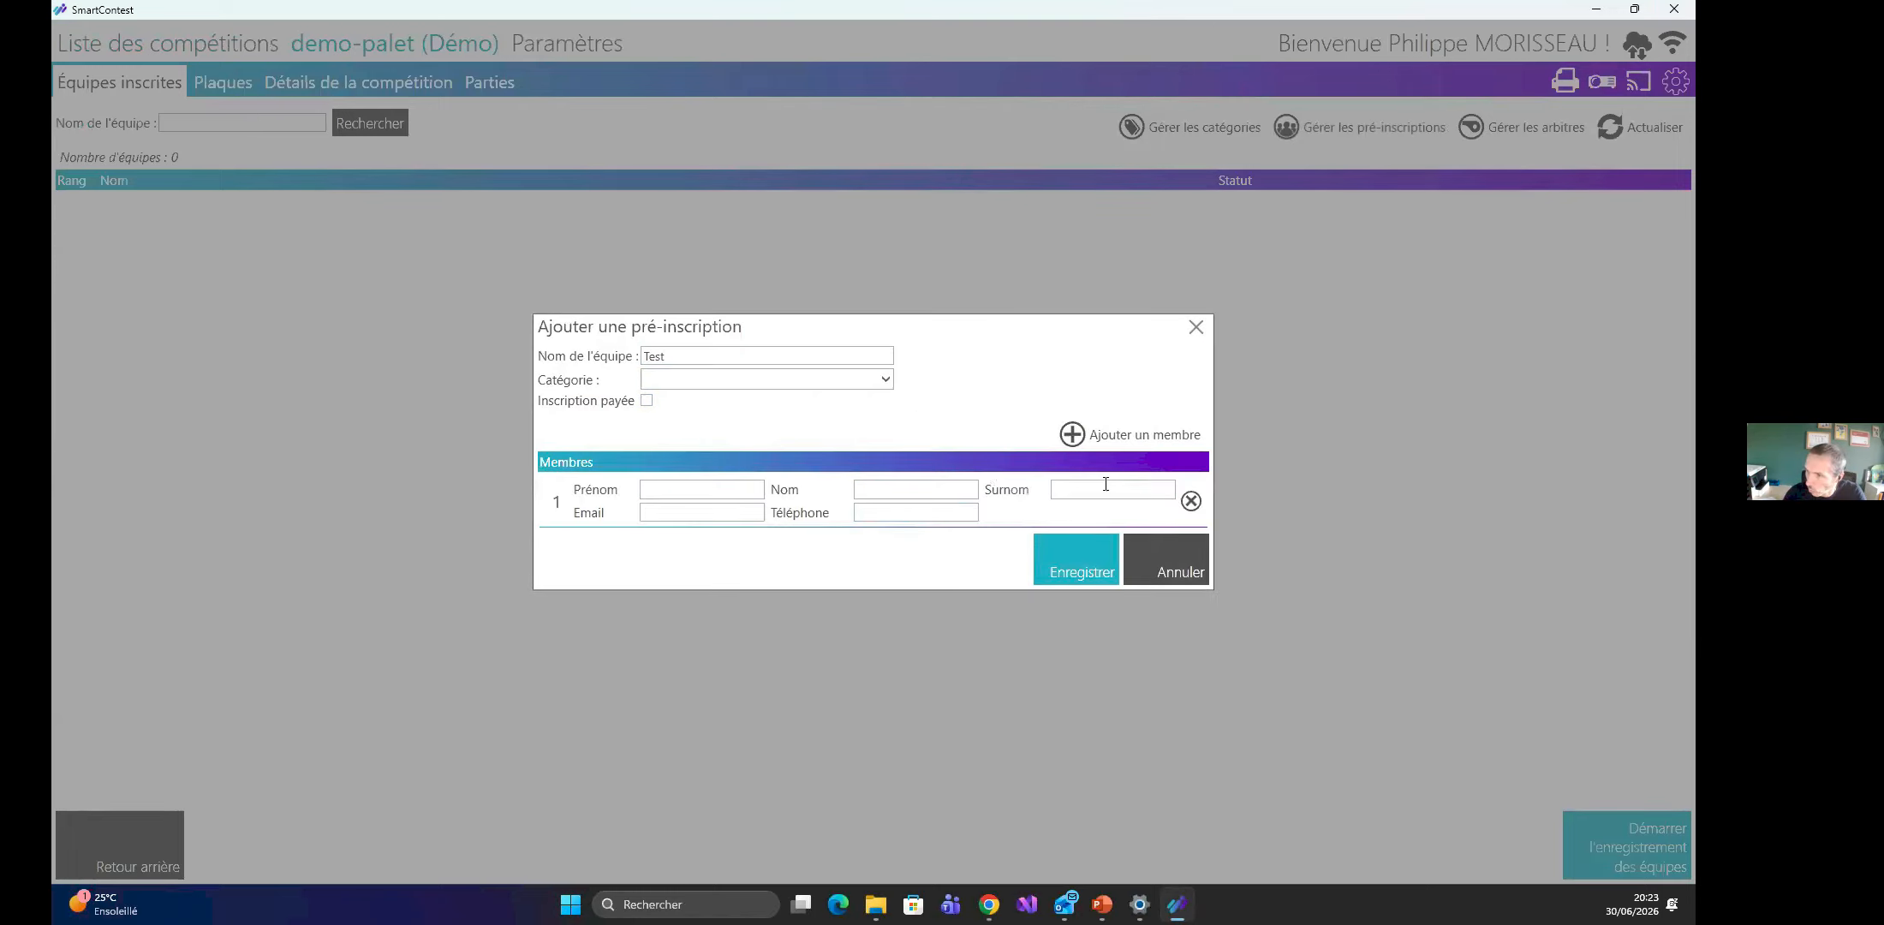
pyautogui.click(1191, 501)
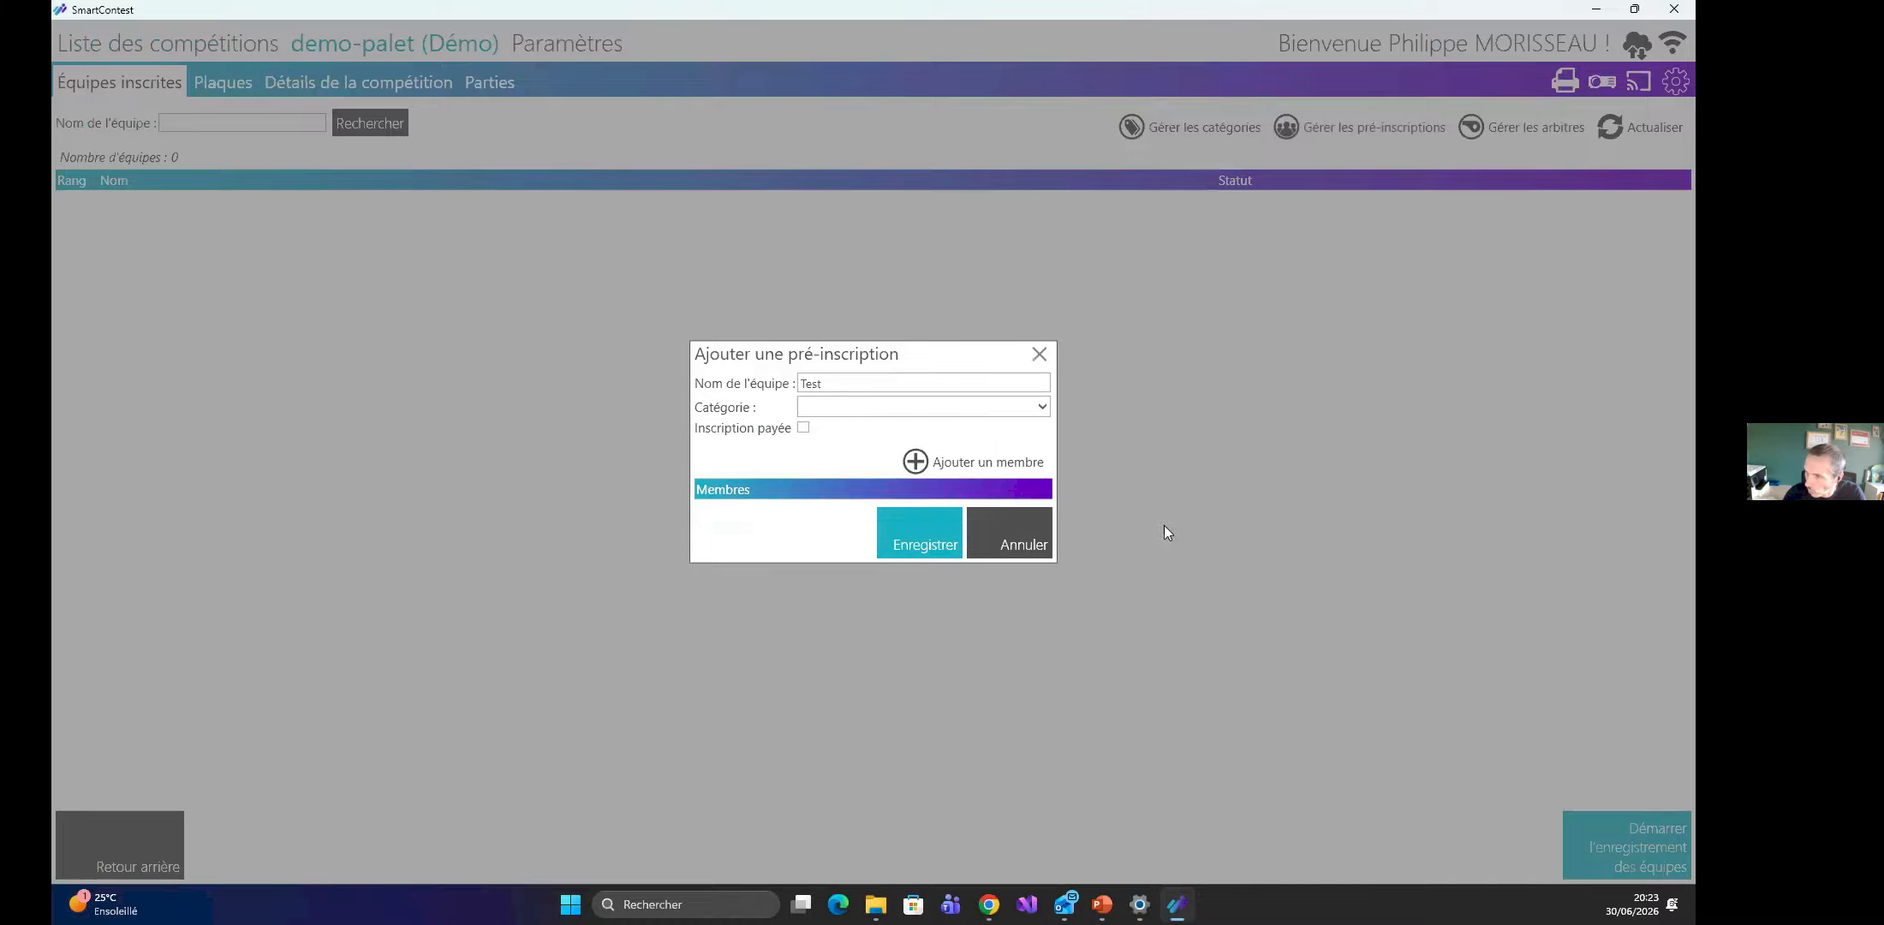
pyautogui.click(926, 550)
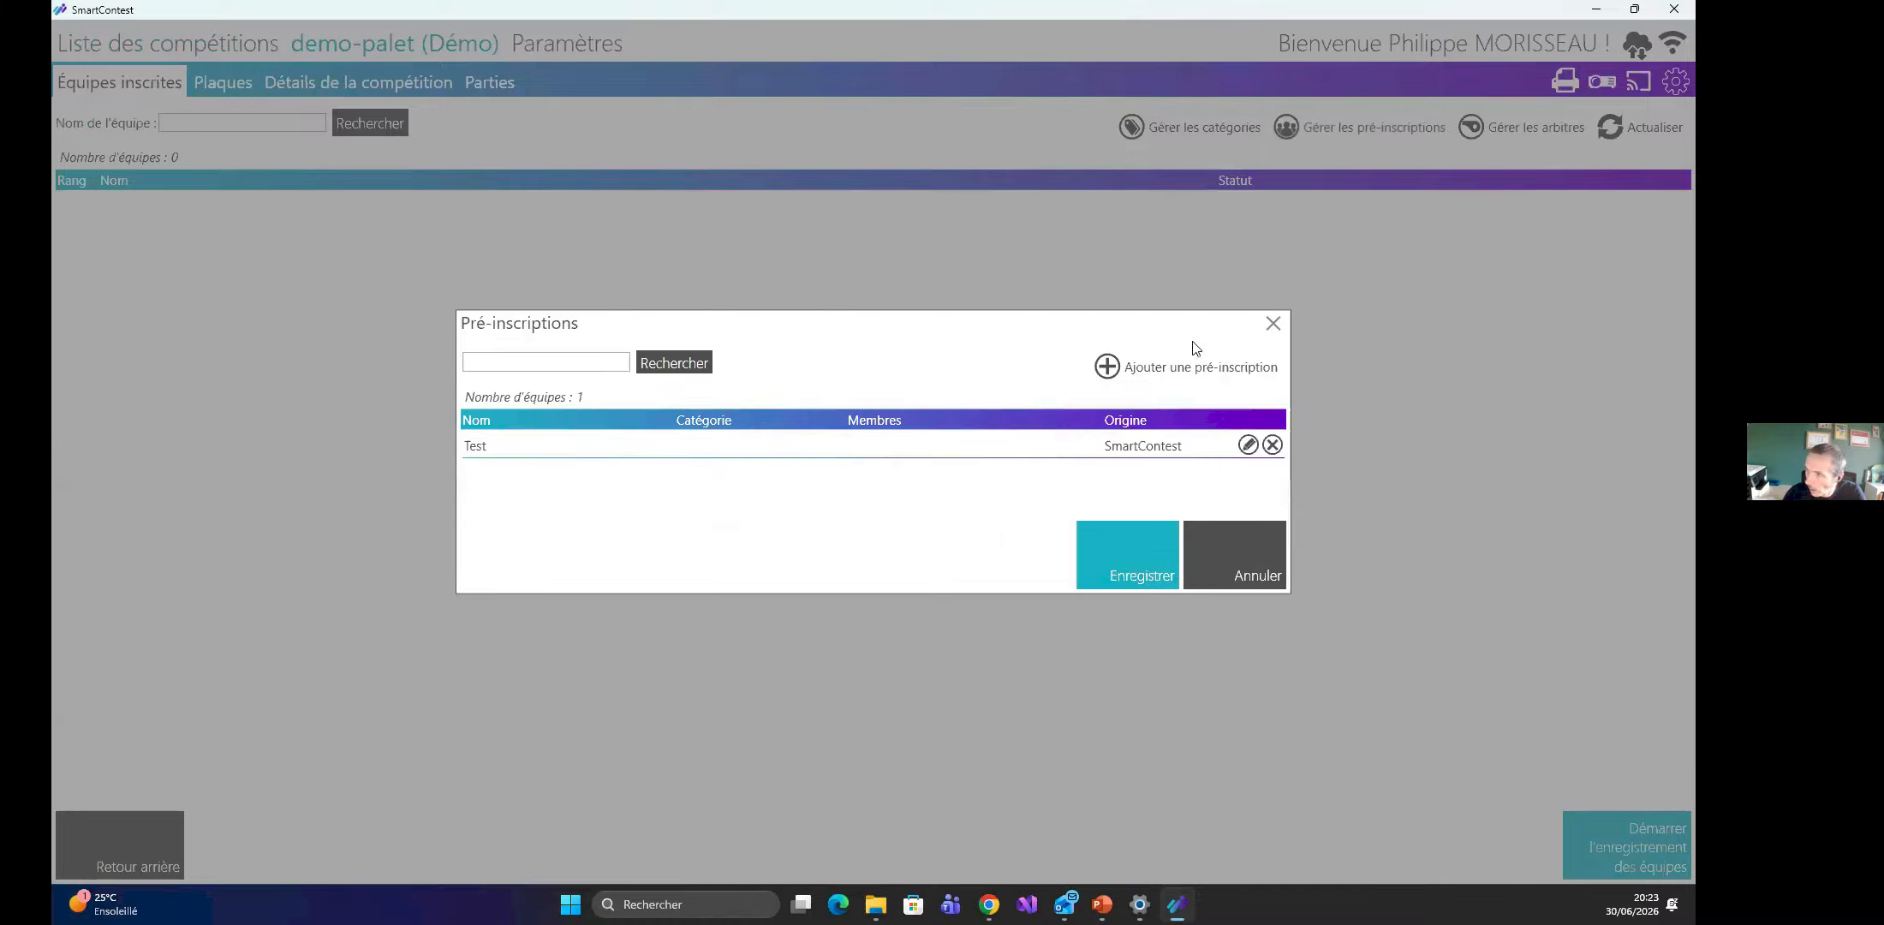
# Save the pre-registration list, and create the competition categories Mixte and Masculin.
pyautogui.click(1143, 572)
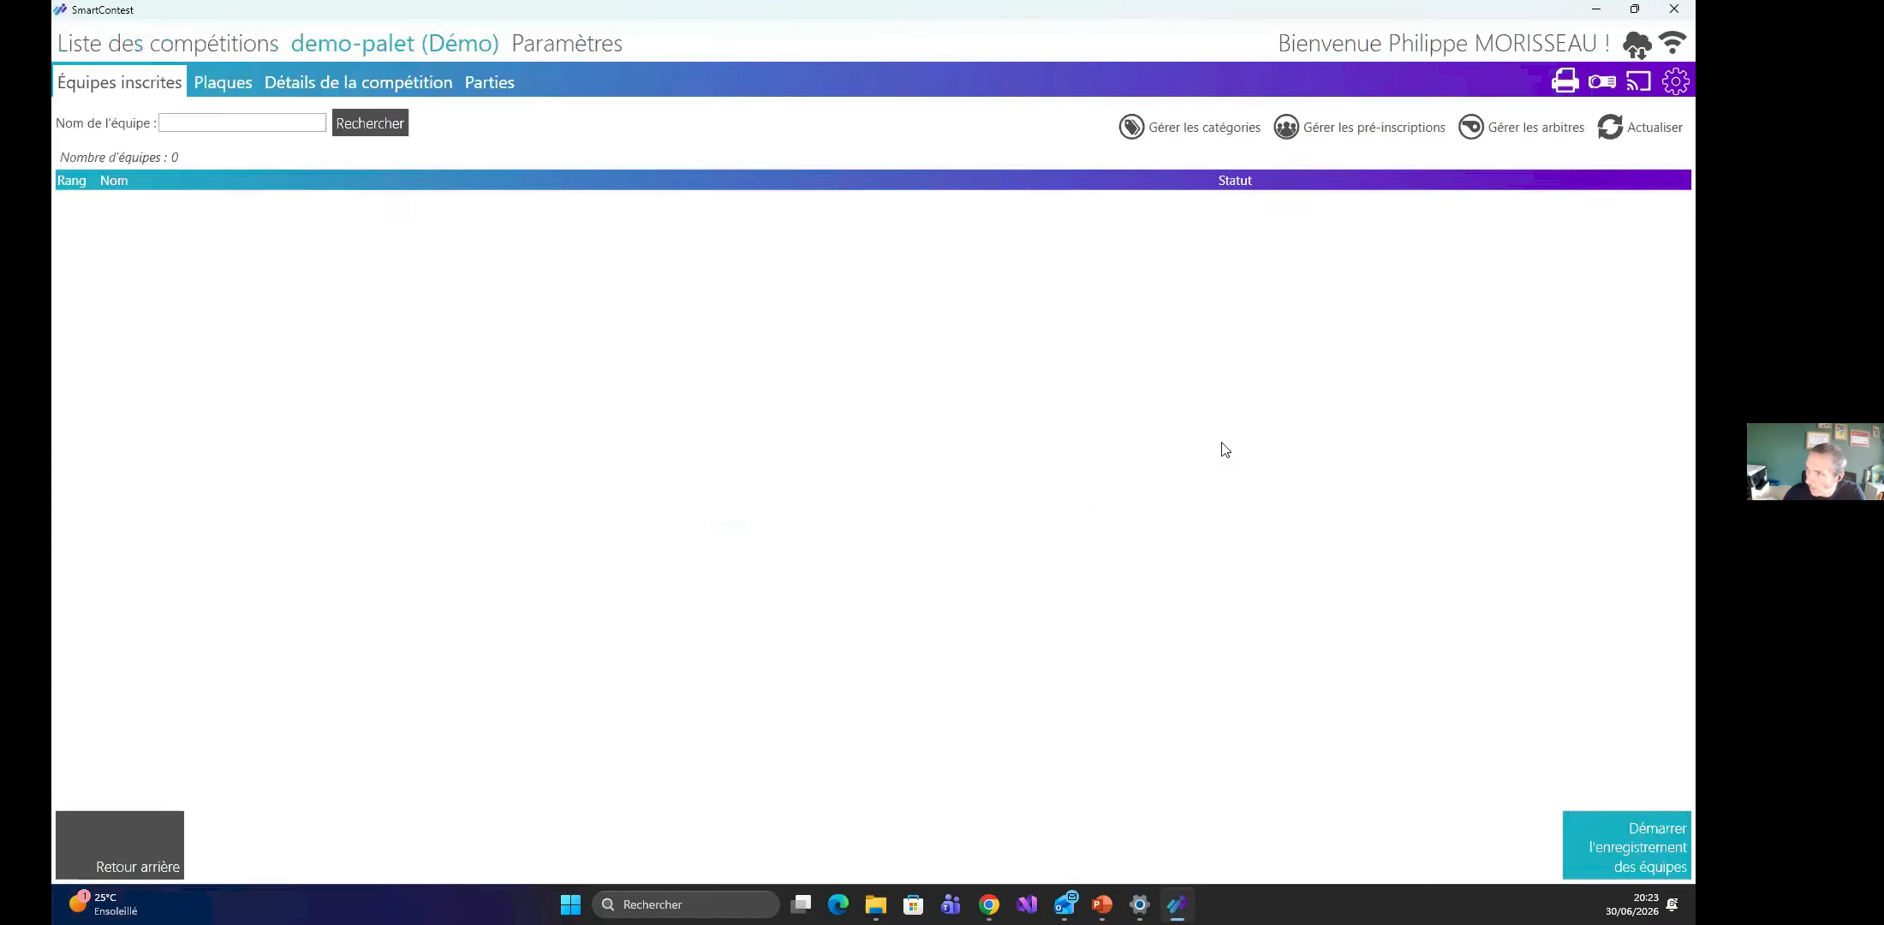
pyautogui.click(1173, 129)
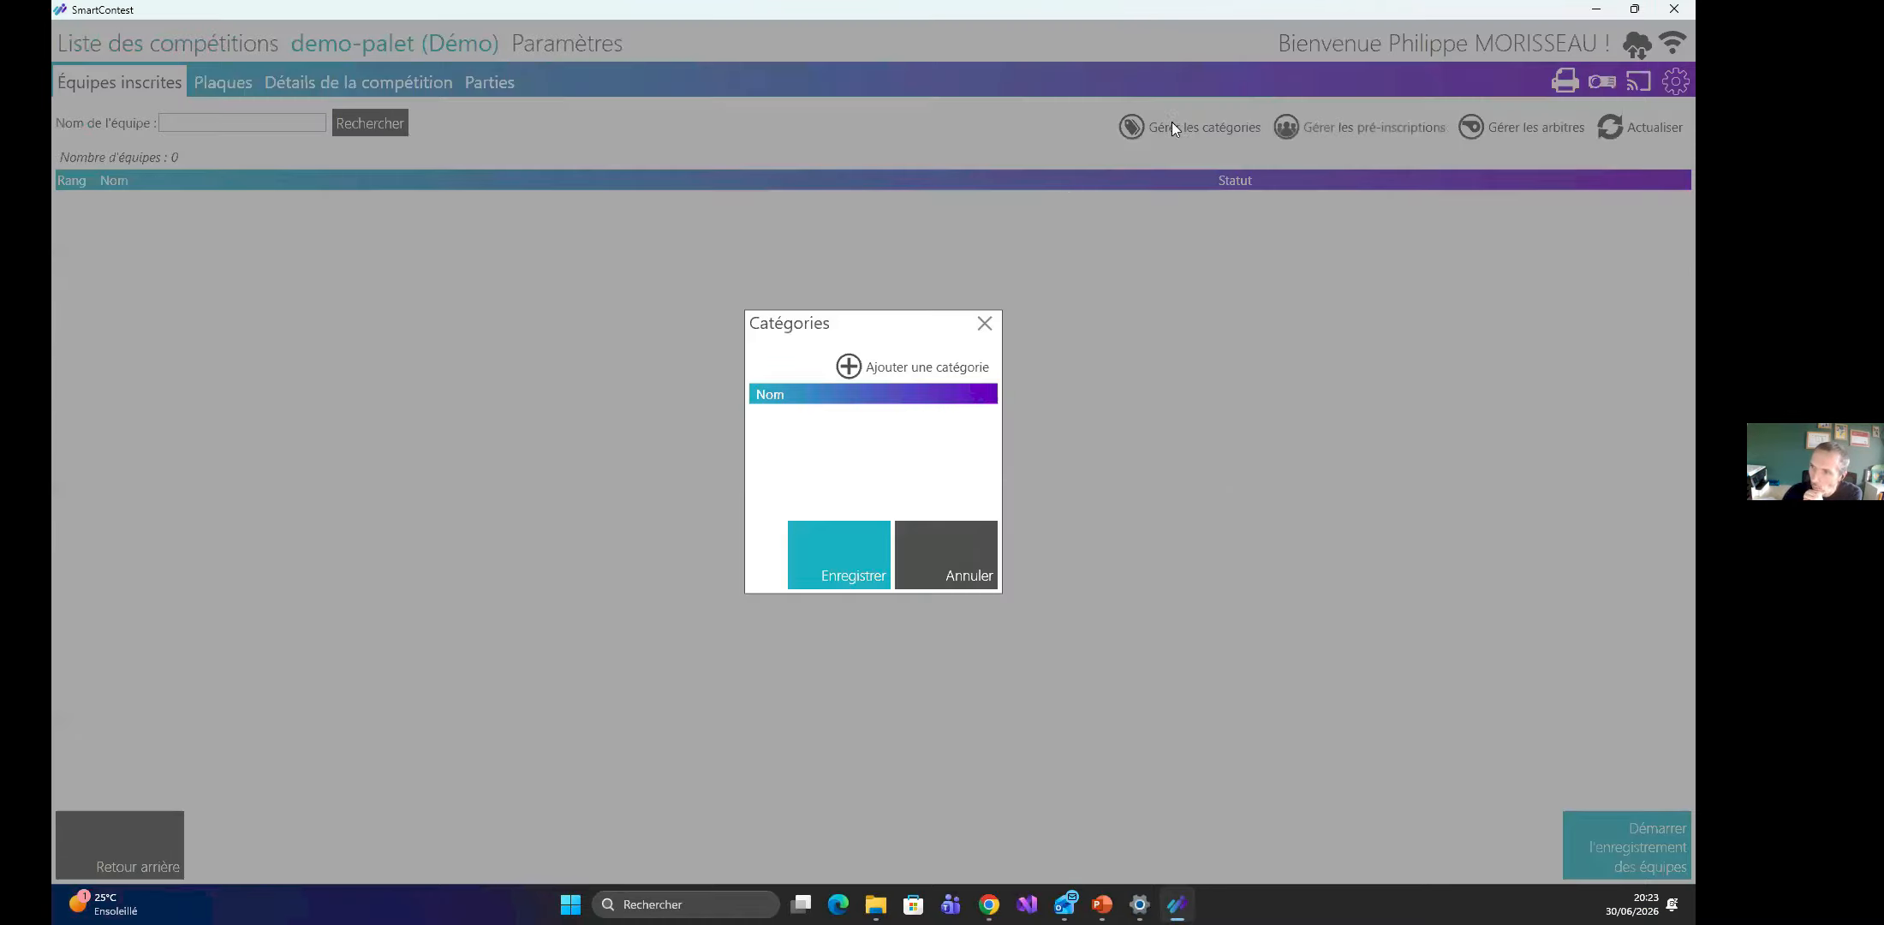
pyautogui.click(928, 370)
pyautogui.click(877, 423)
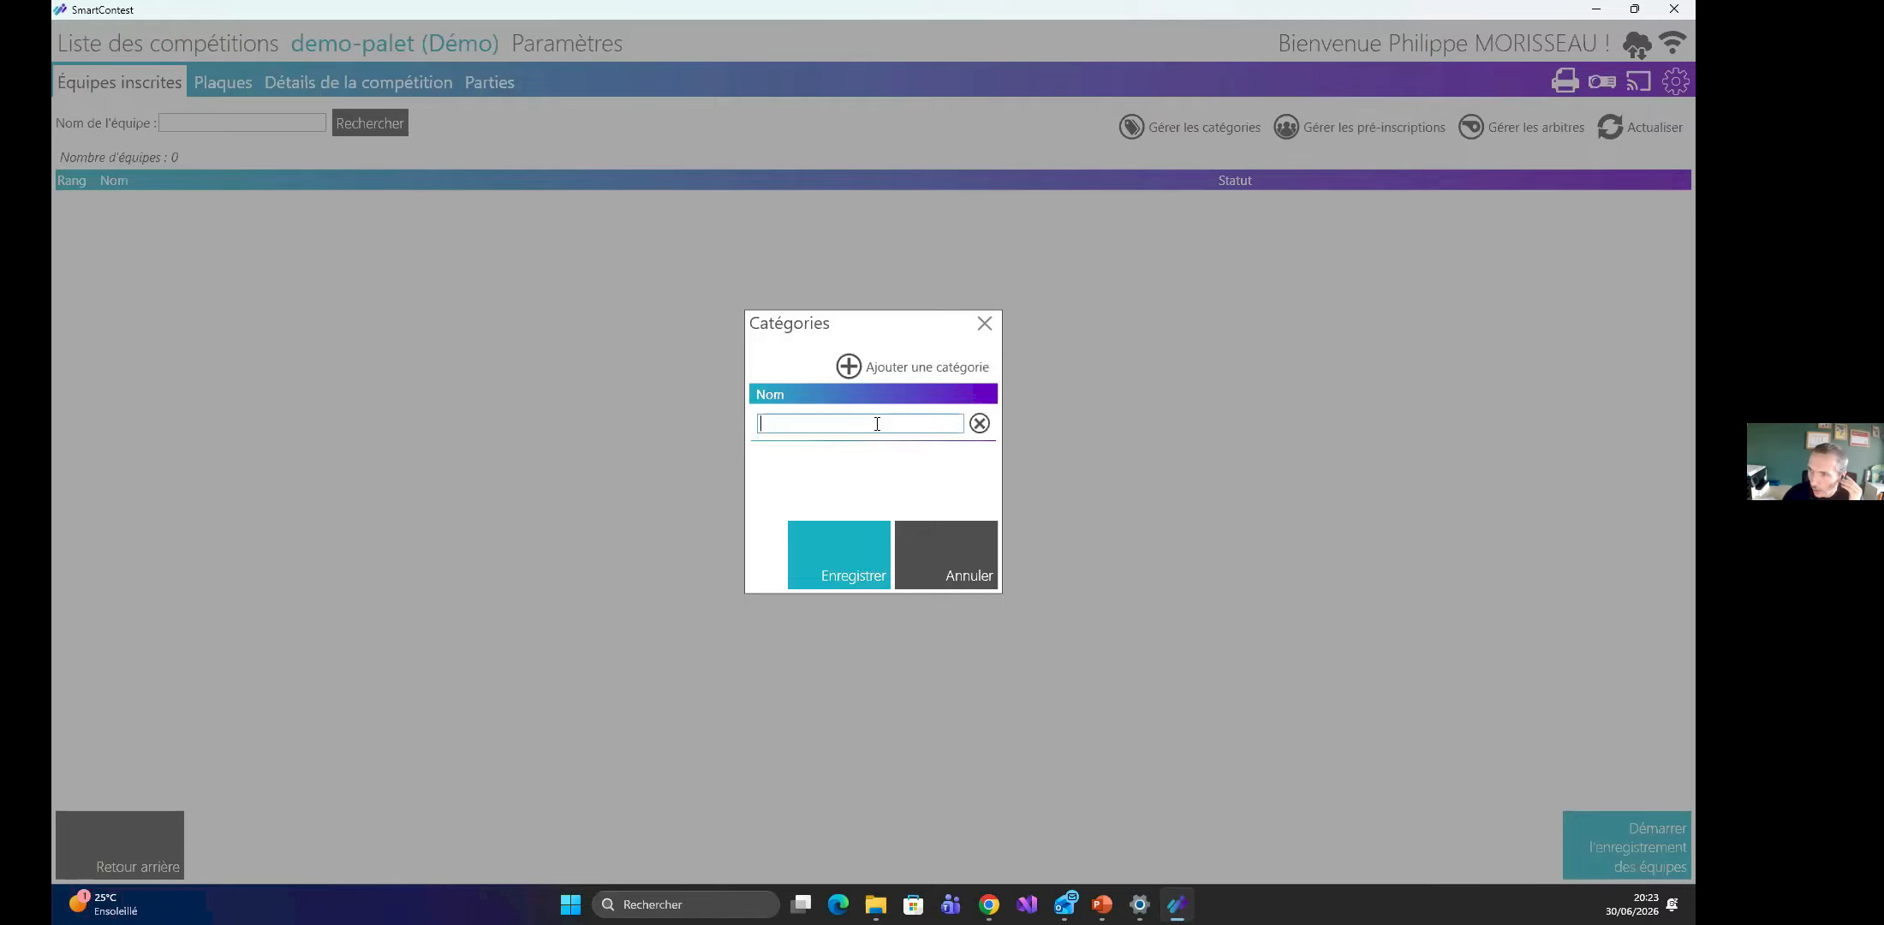
pyautogui.write('Mixte')
pyautogui.click(932, 368)
pyautogui.click(826, 458)
pyautogui.write('Ma')
pyautogui.write('cculin')
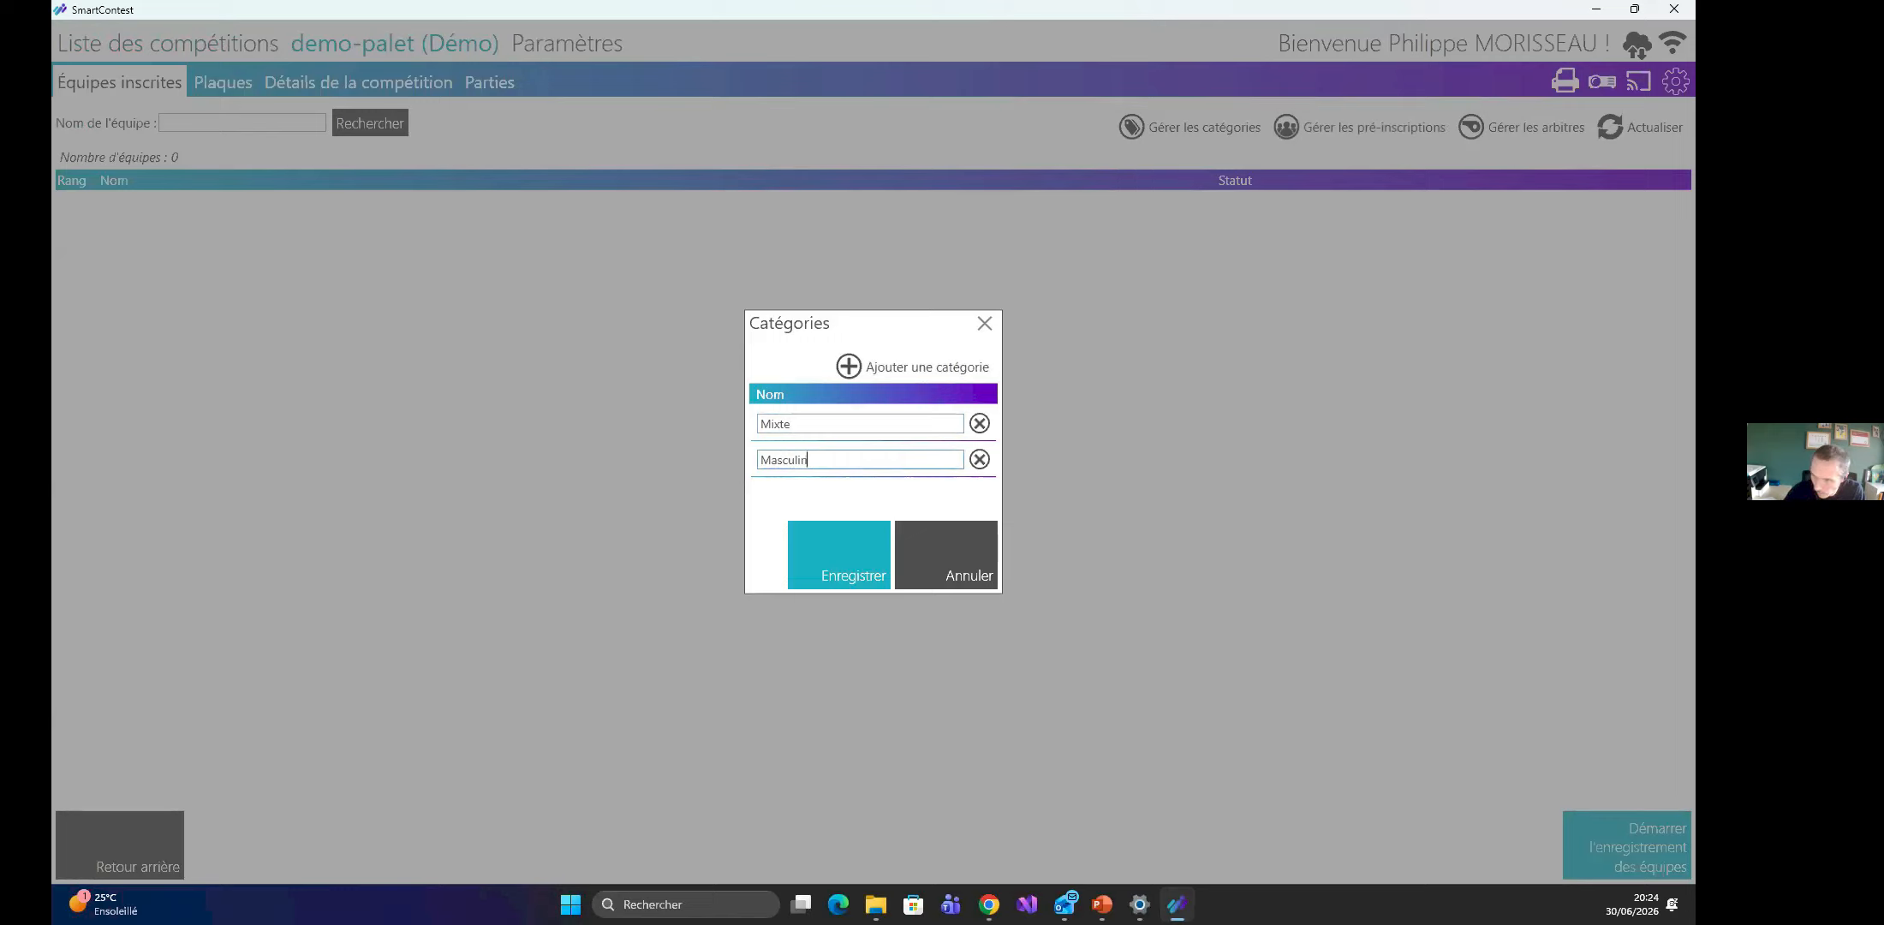
# Add a third category named Feminin and save the category list.
pyautogui.click(917, 371)
pyautogui.click(826, 495)
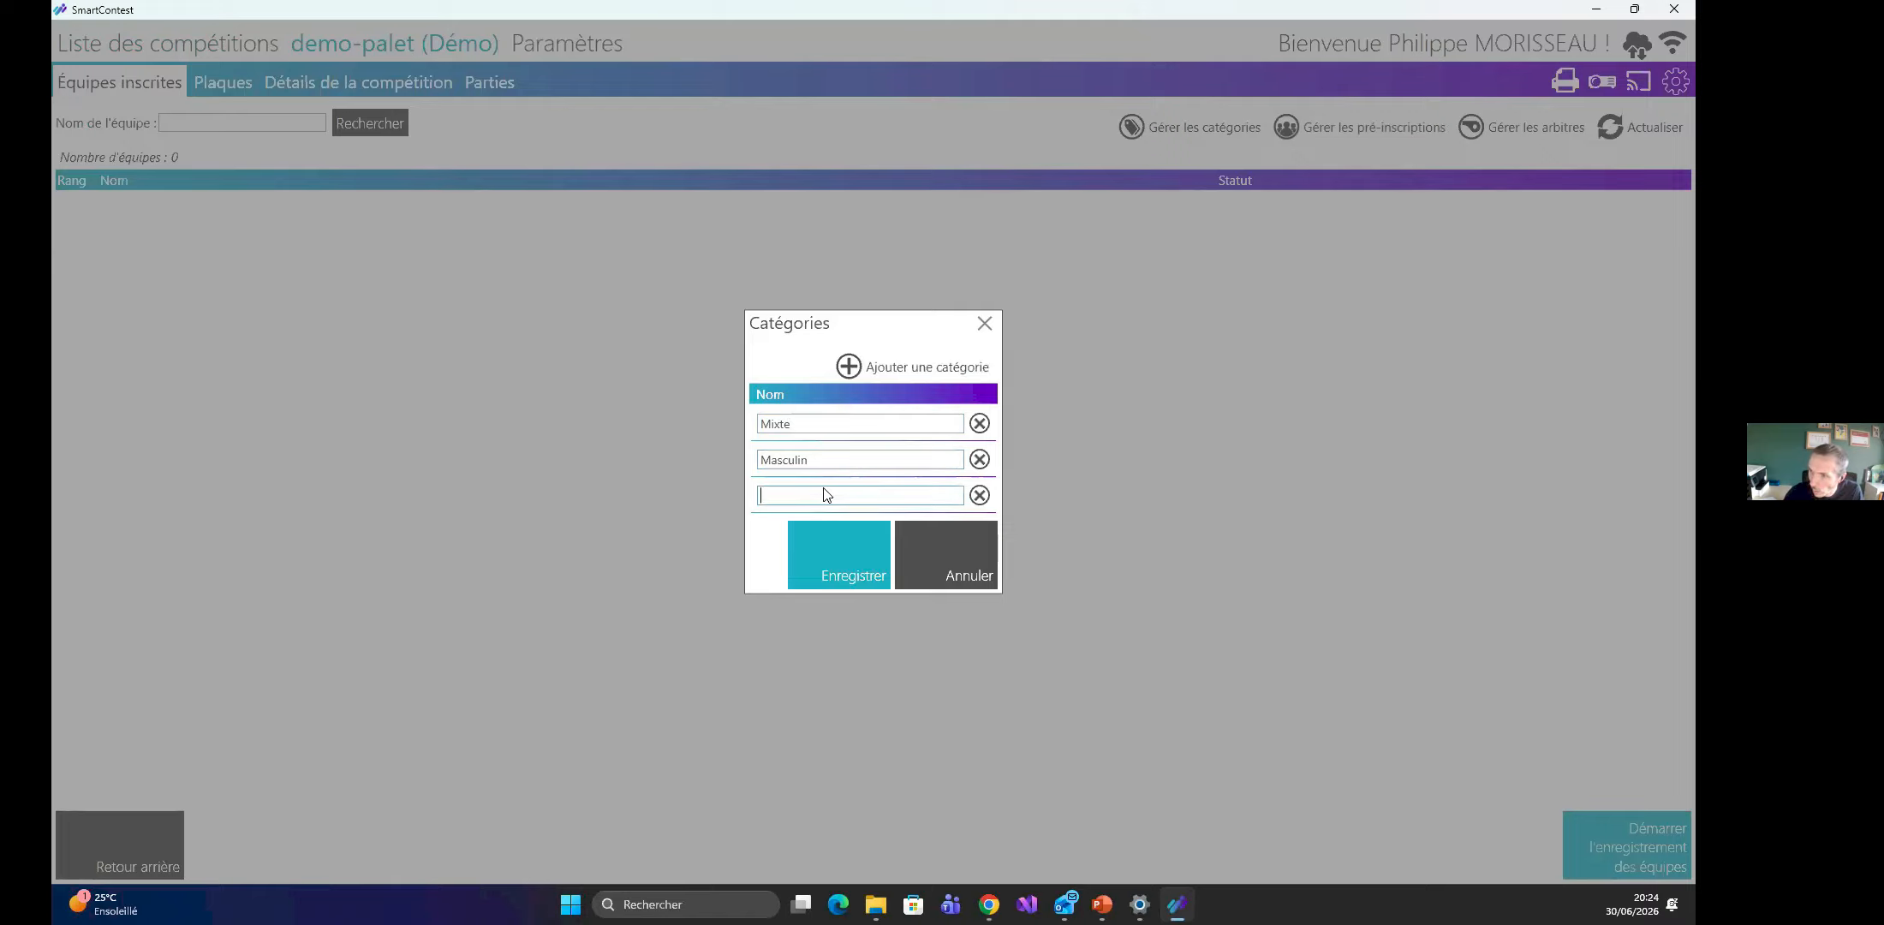
pyautogui.write('Femini')
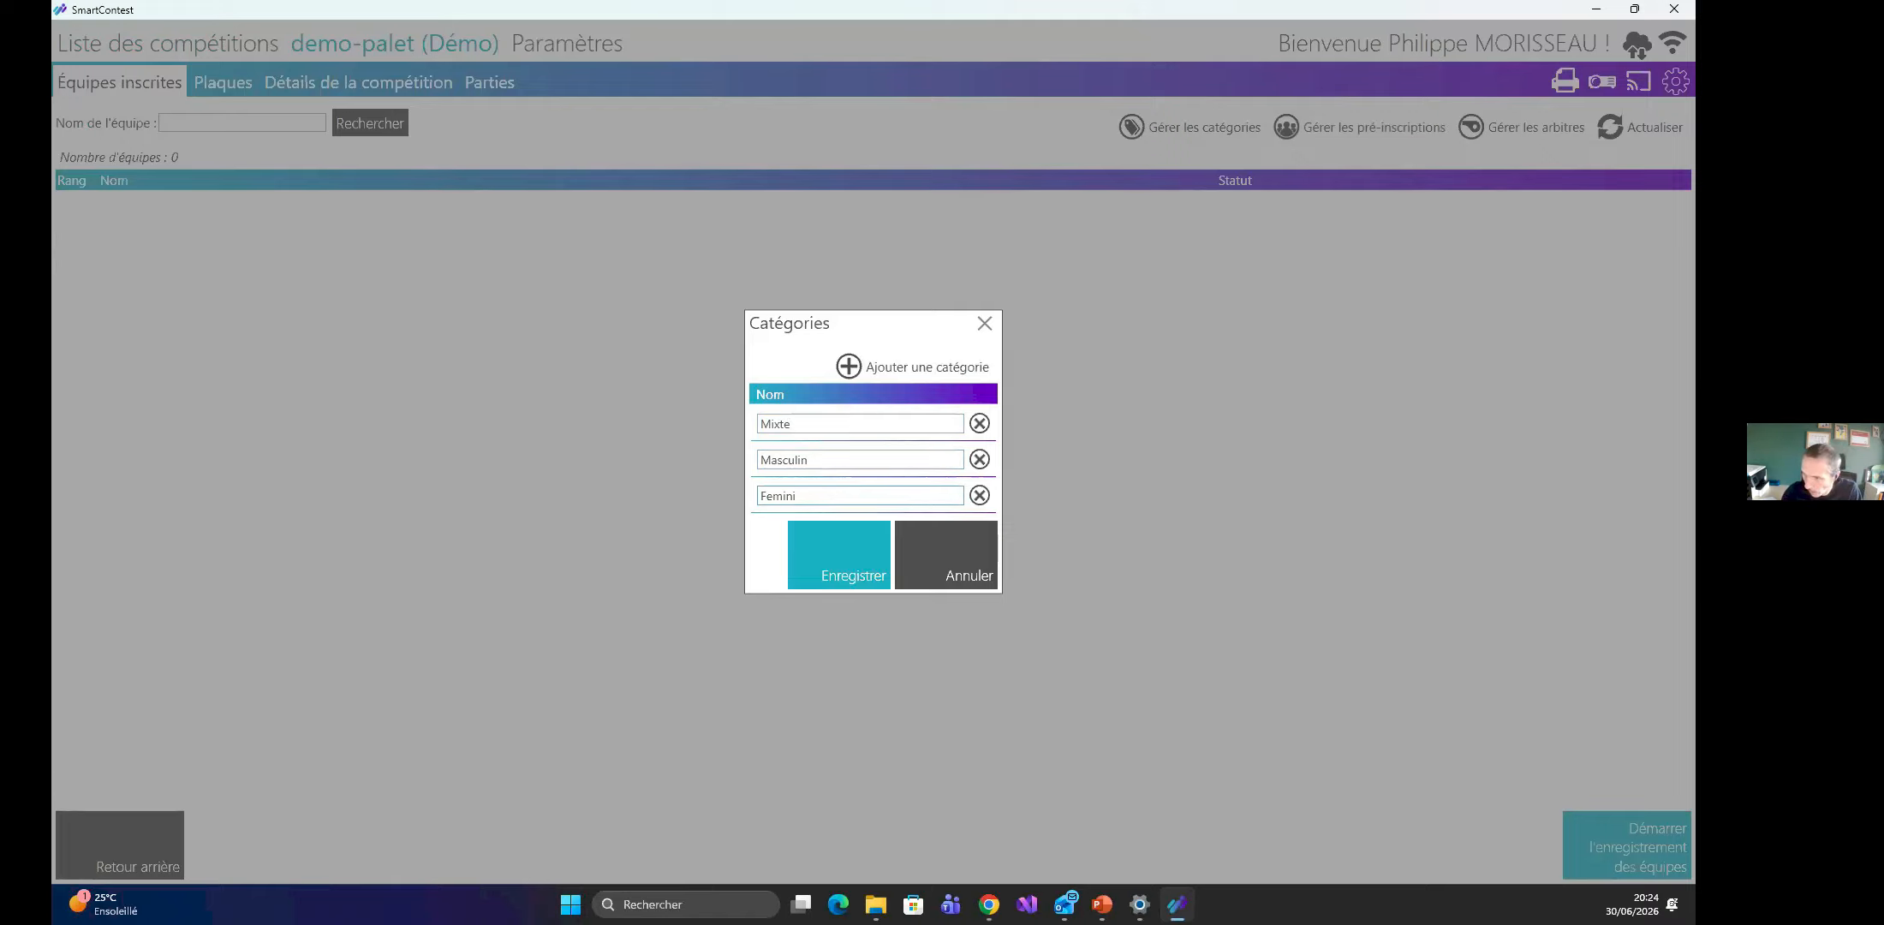
pyautogui.write('n')
pyautogui.click(839, 561)
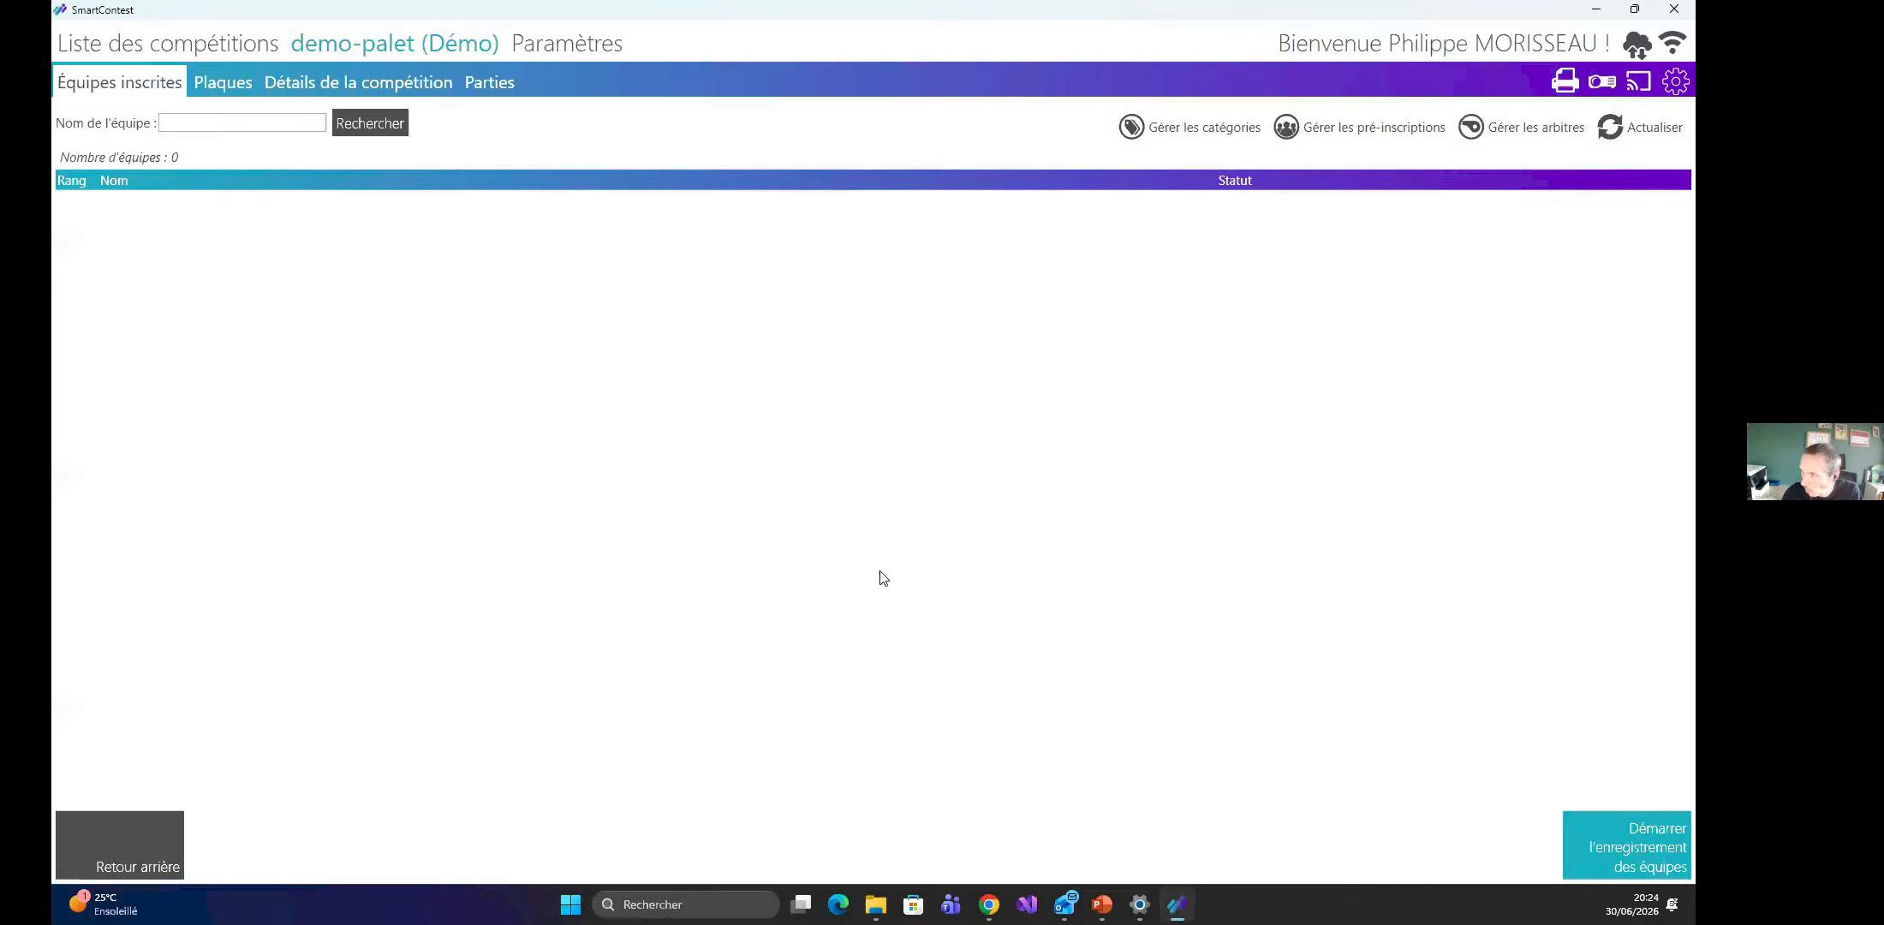
# Assign the Masculin category to the pre-registered team Test and save the pre-registrations.
pyautogui.click(1375, 126)
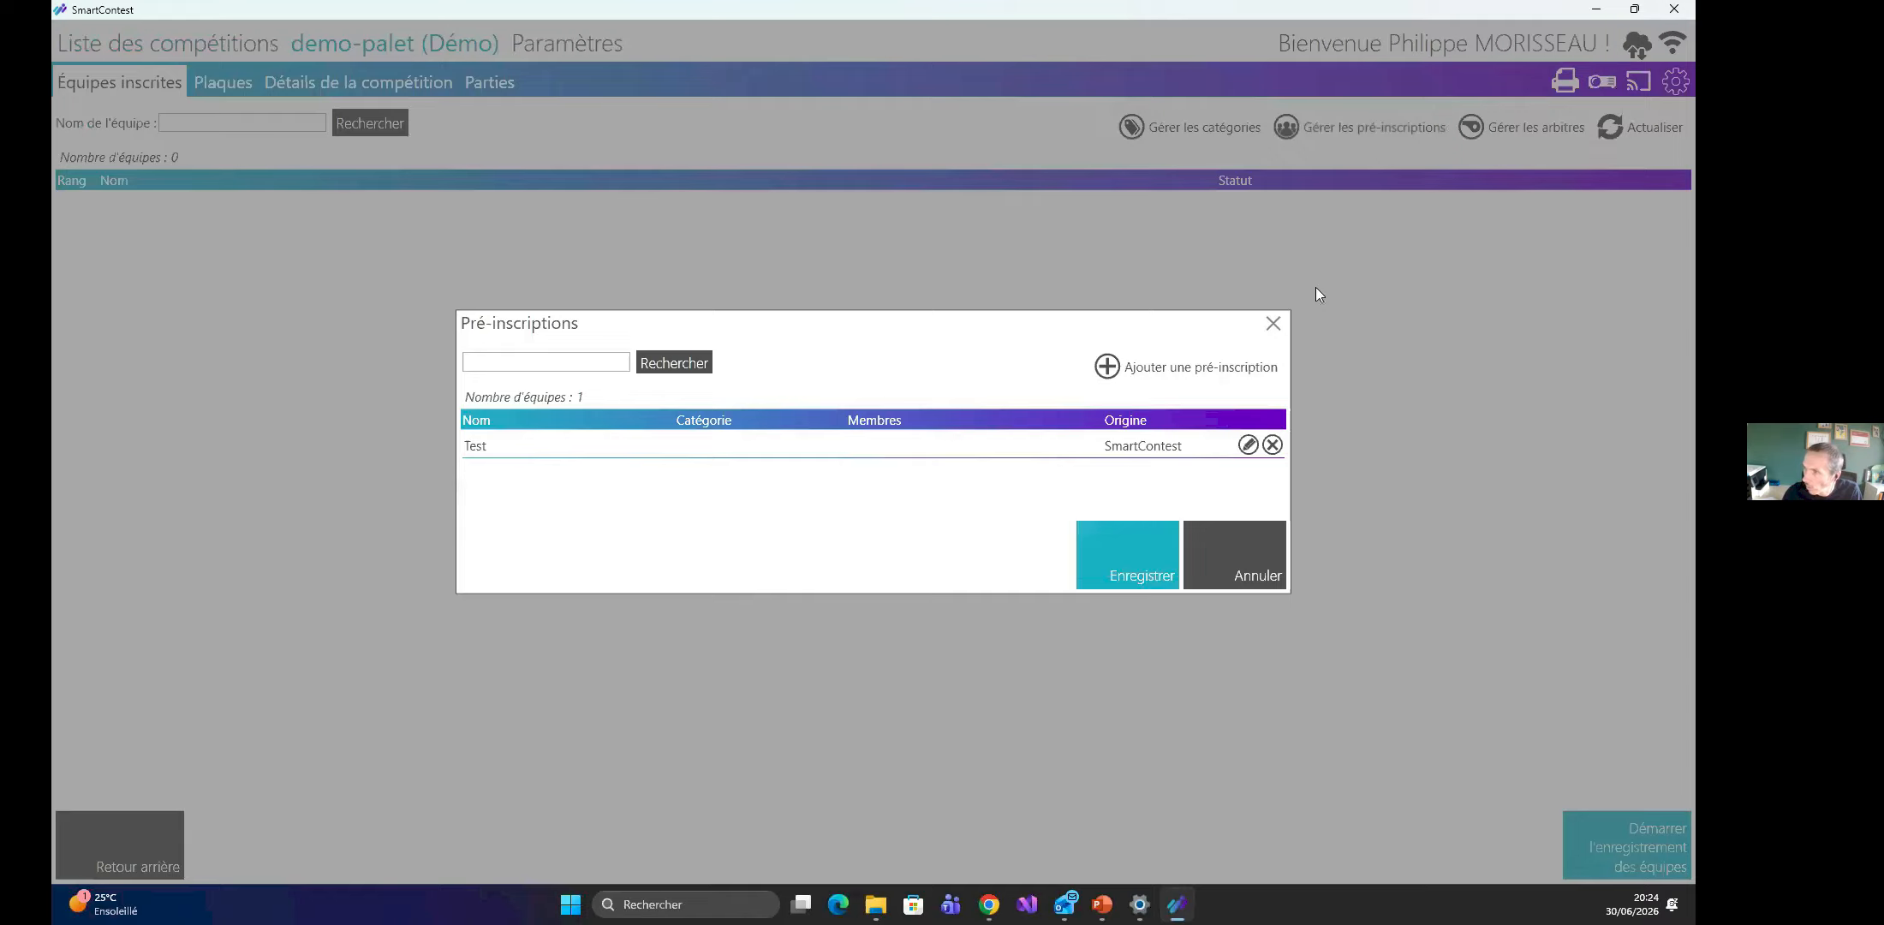
pyautogui.click(1227, 444)
pyautogui.click(922, 406)
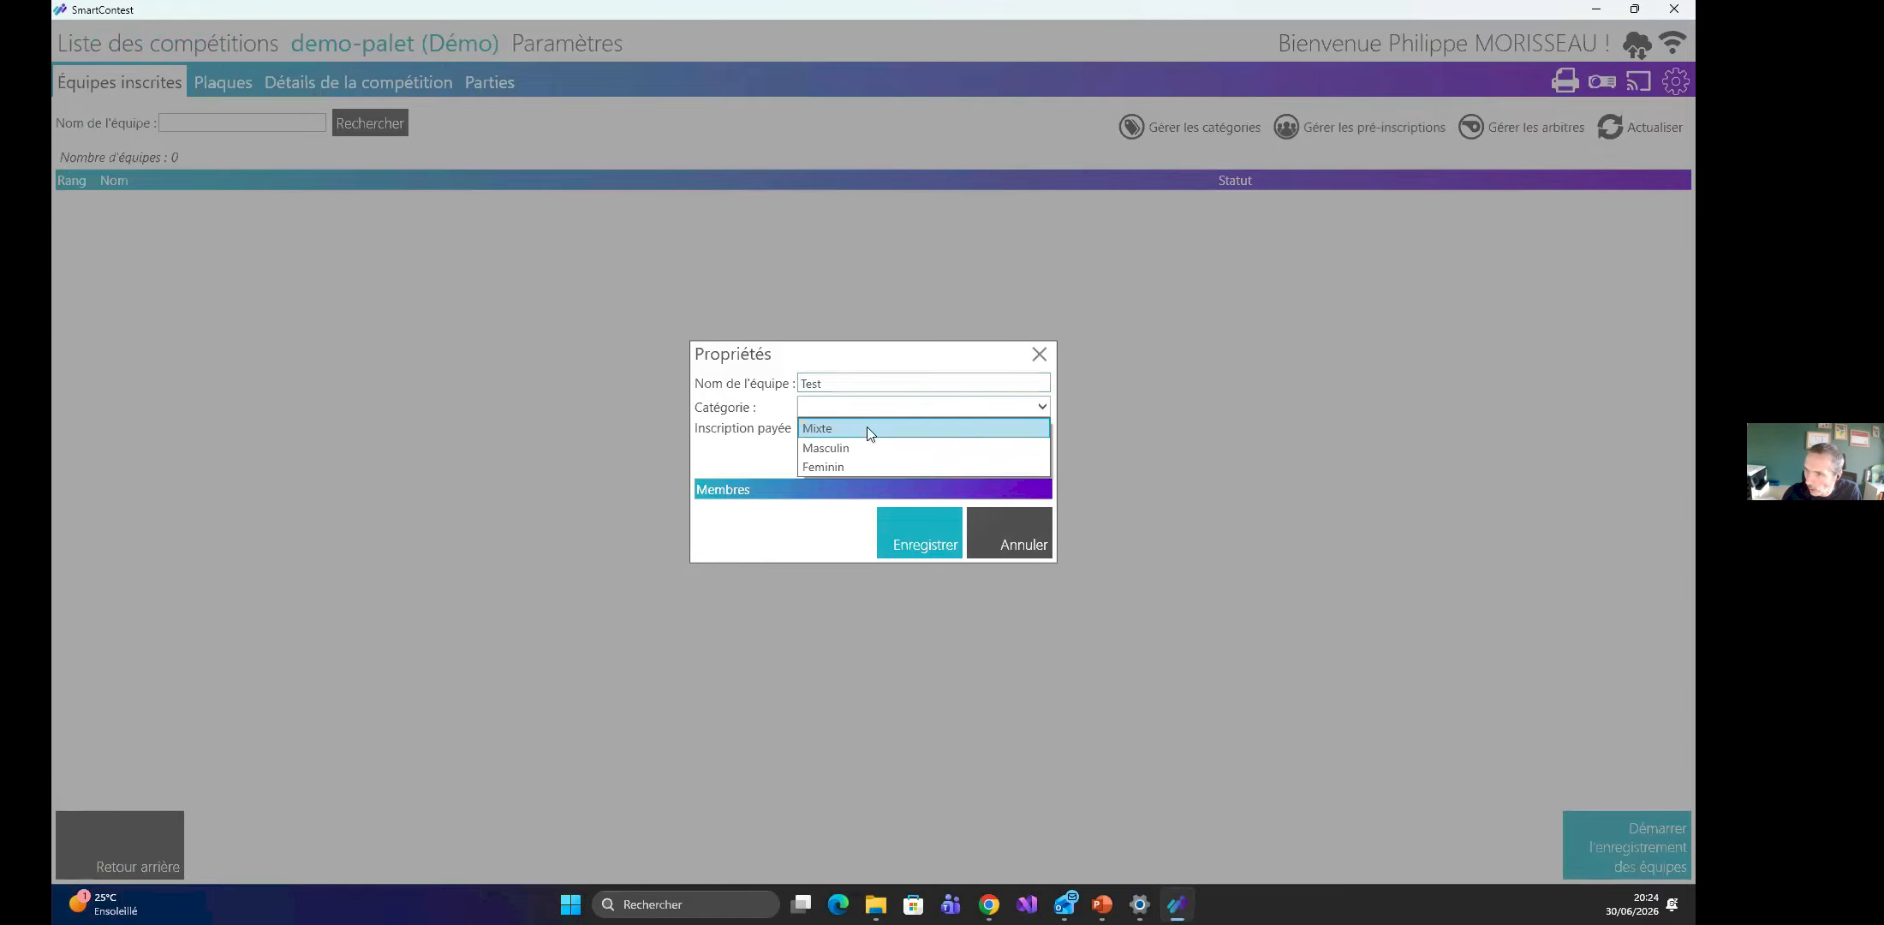
pyautogui.click(834, 450)
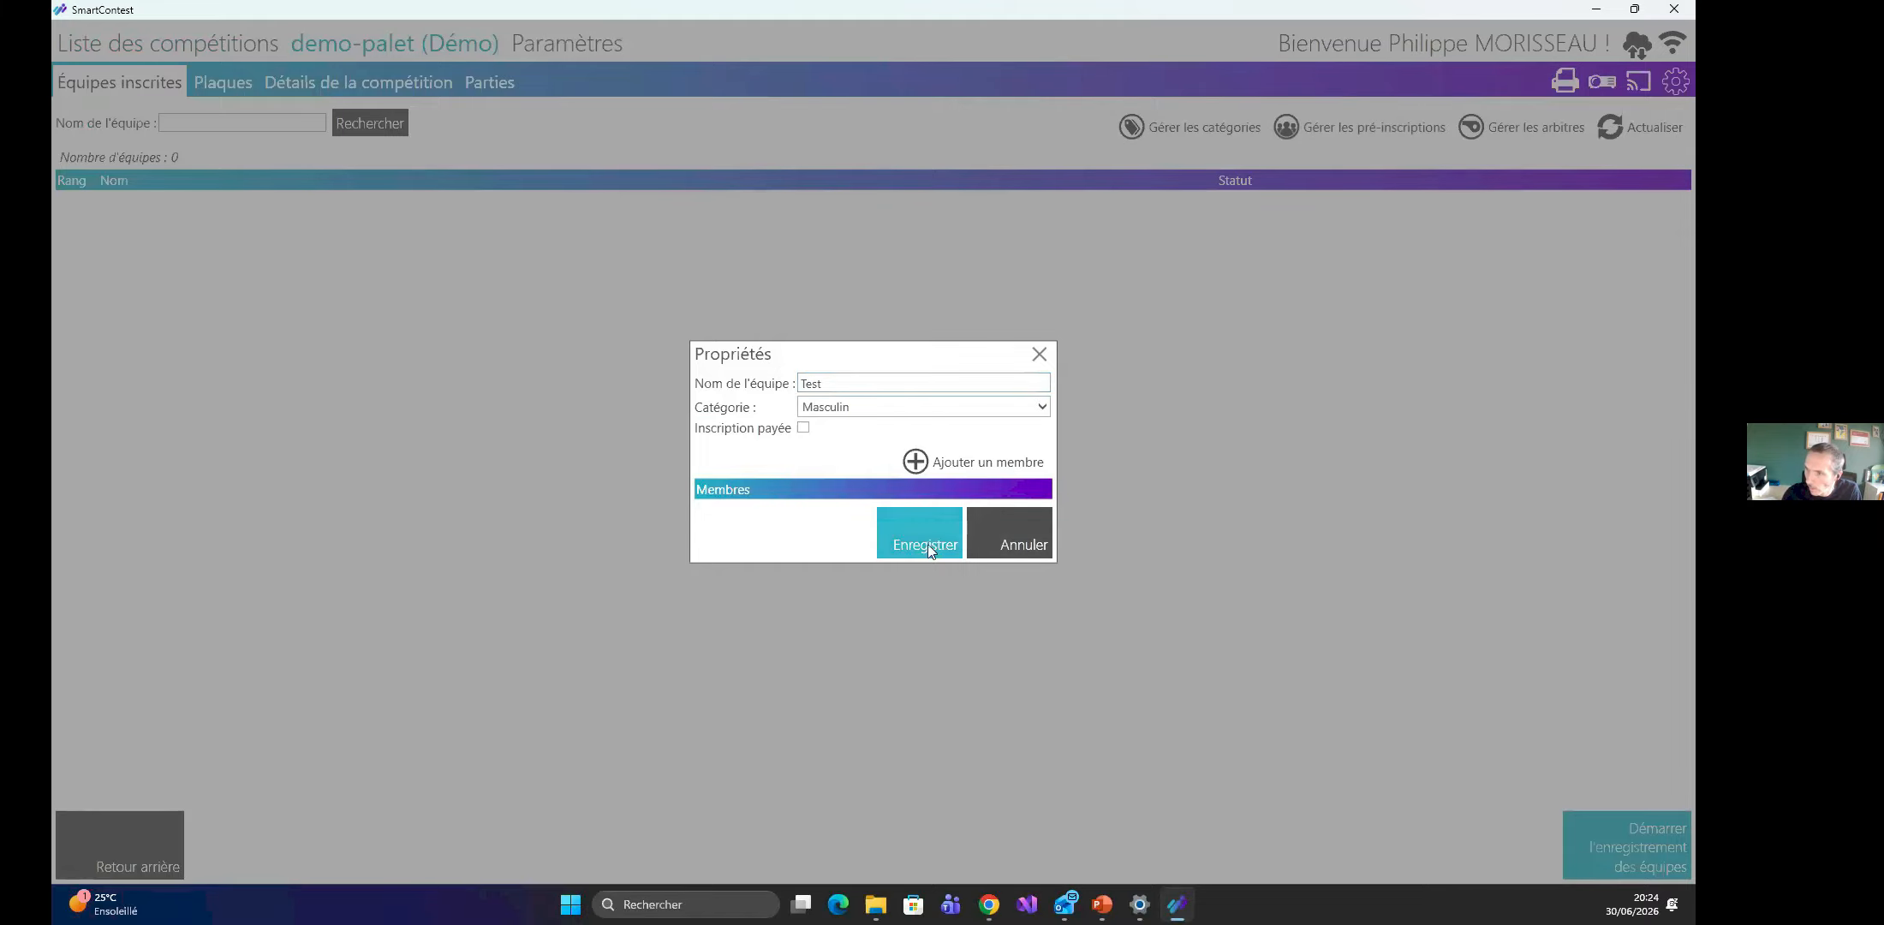
pyautogui.click(927, 543)
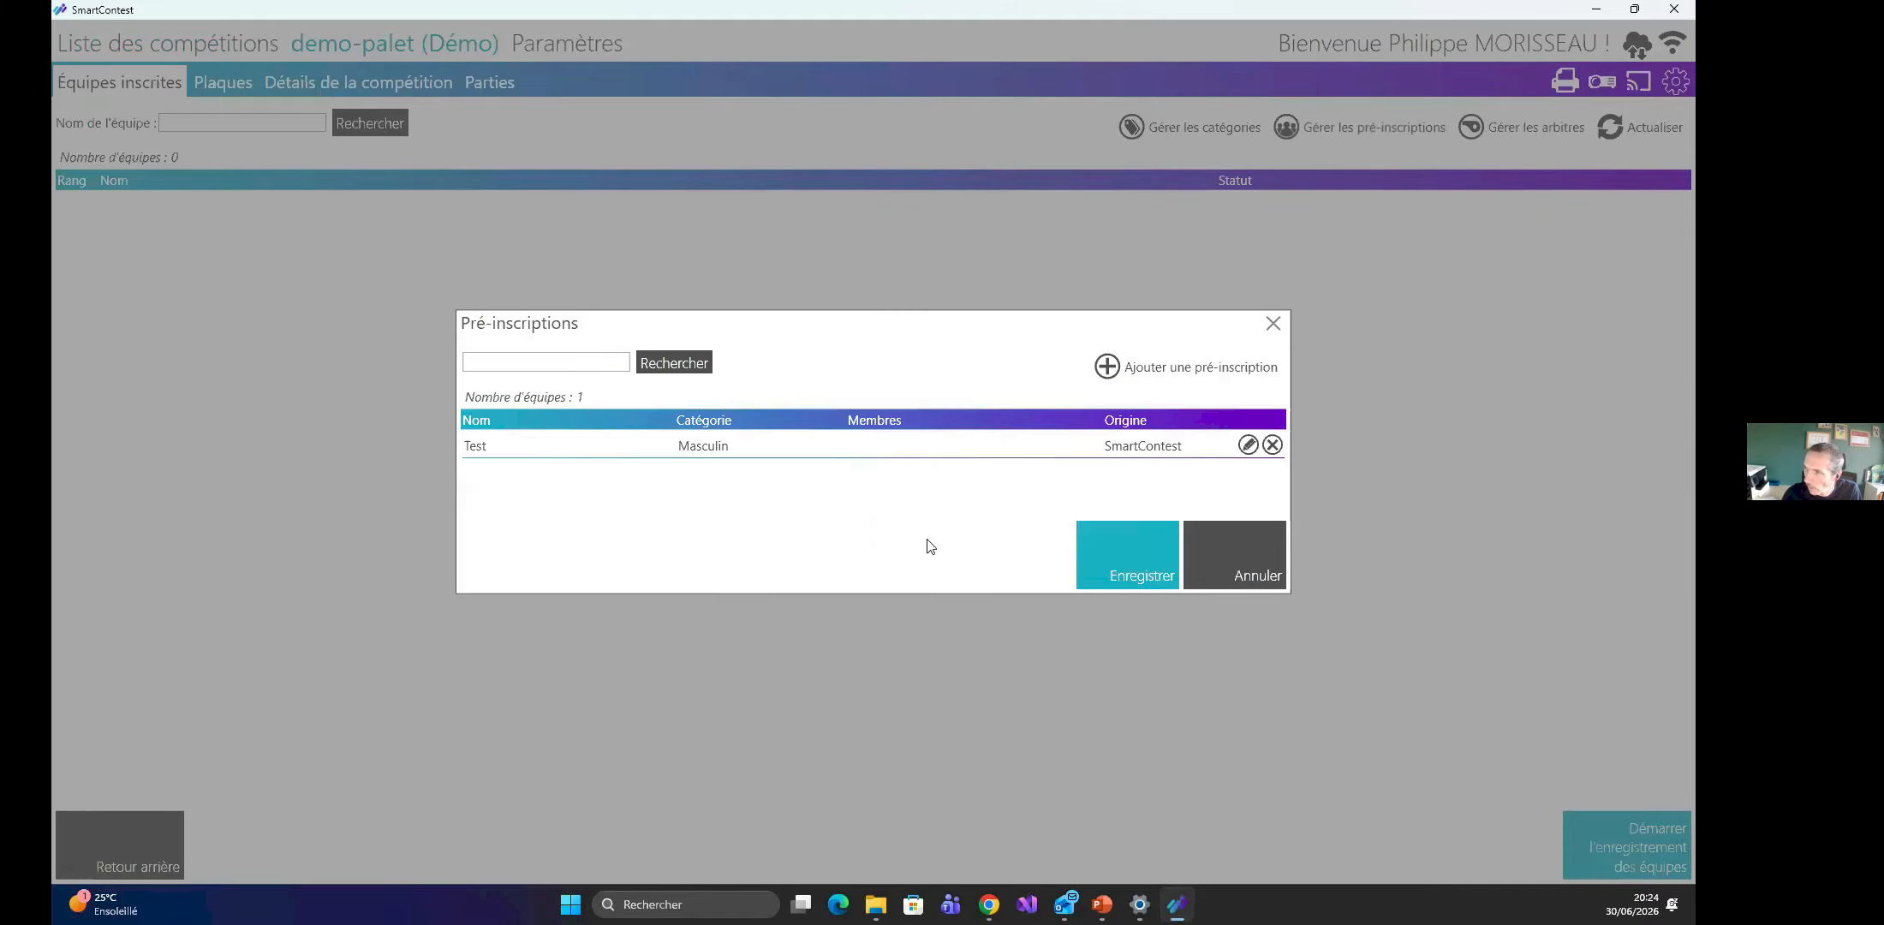
pyautogui.click(1139, 553)
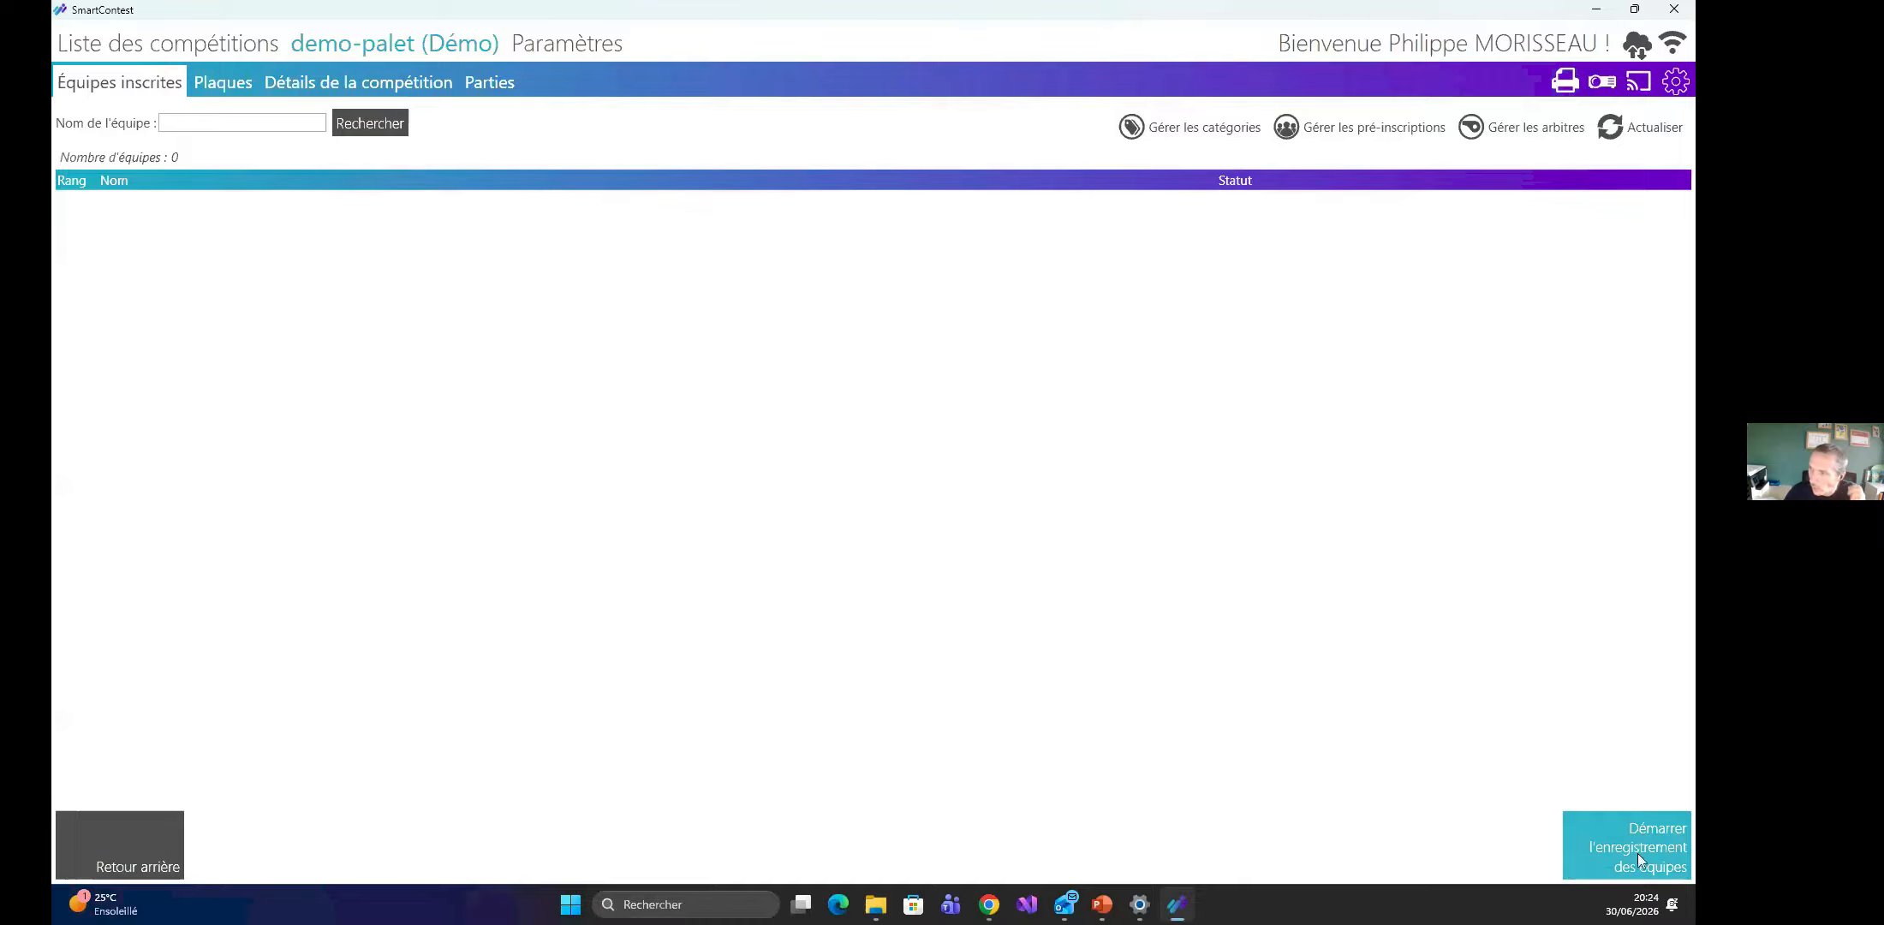
# Start team registration and enter the pre-registered team Test into the competition.
pyautogui.click(1618, 839)
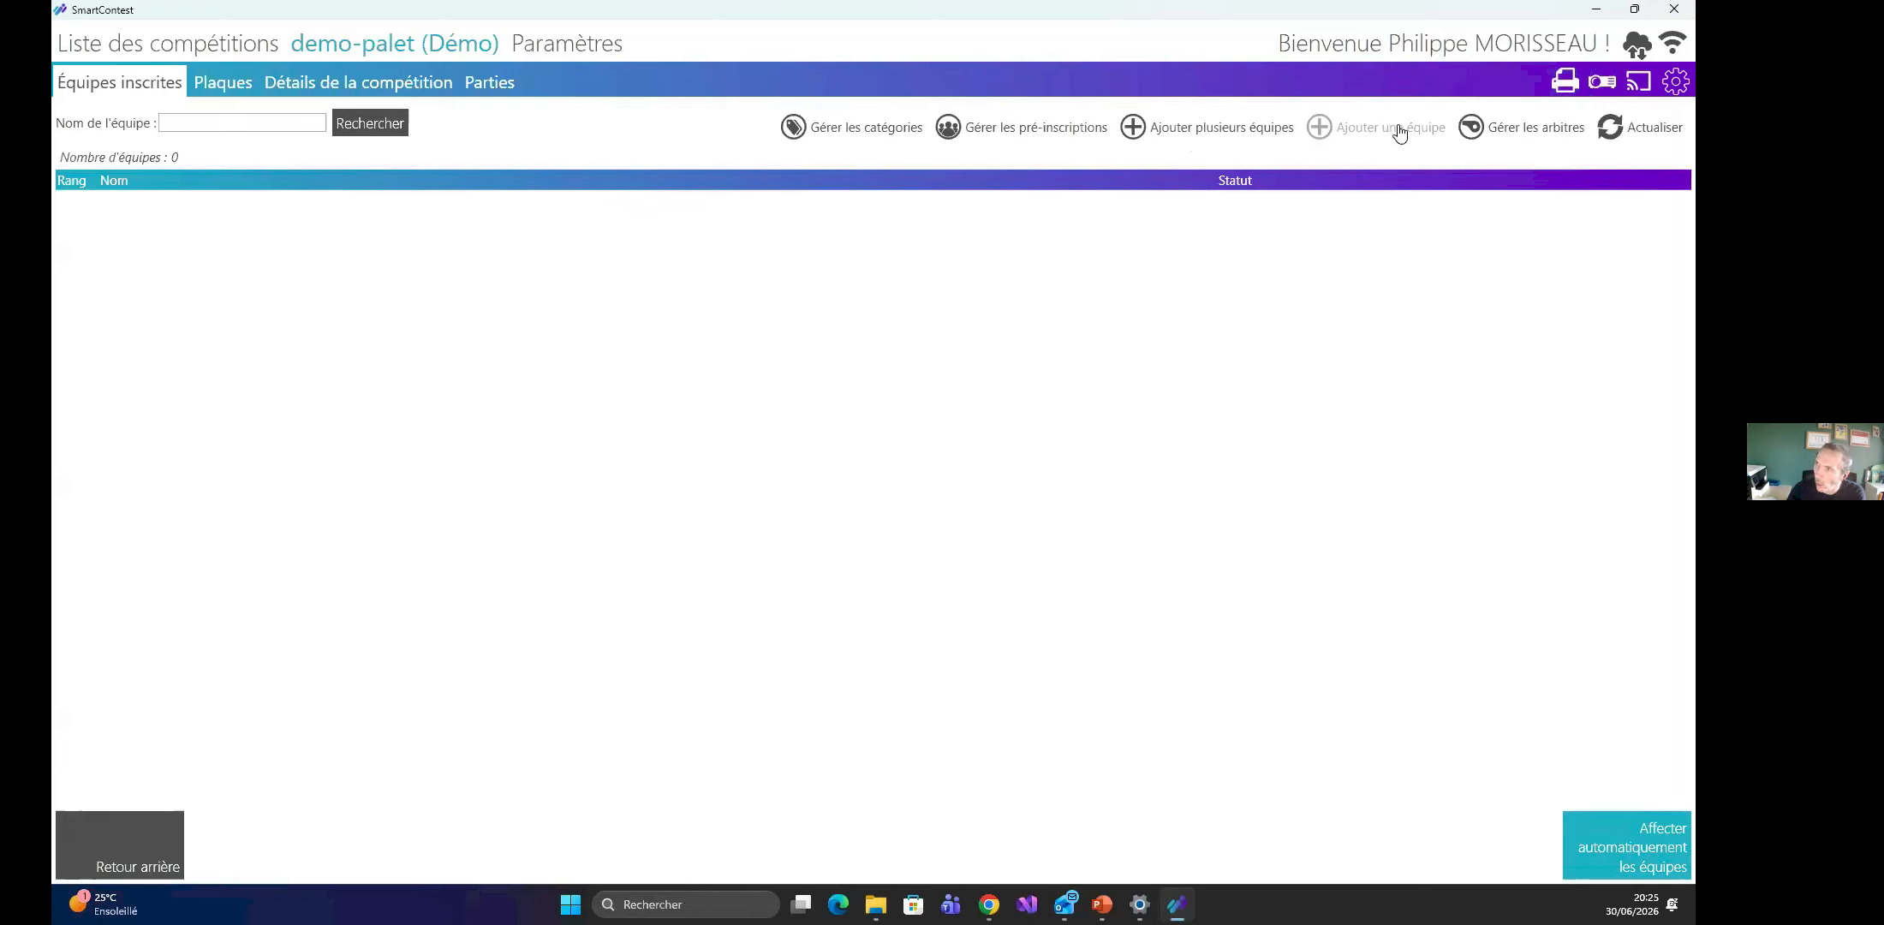
pyautogui.click(994, 128)
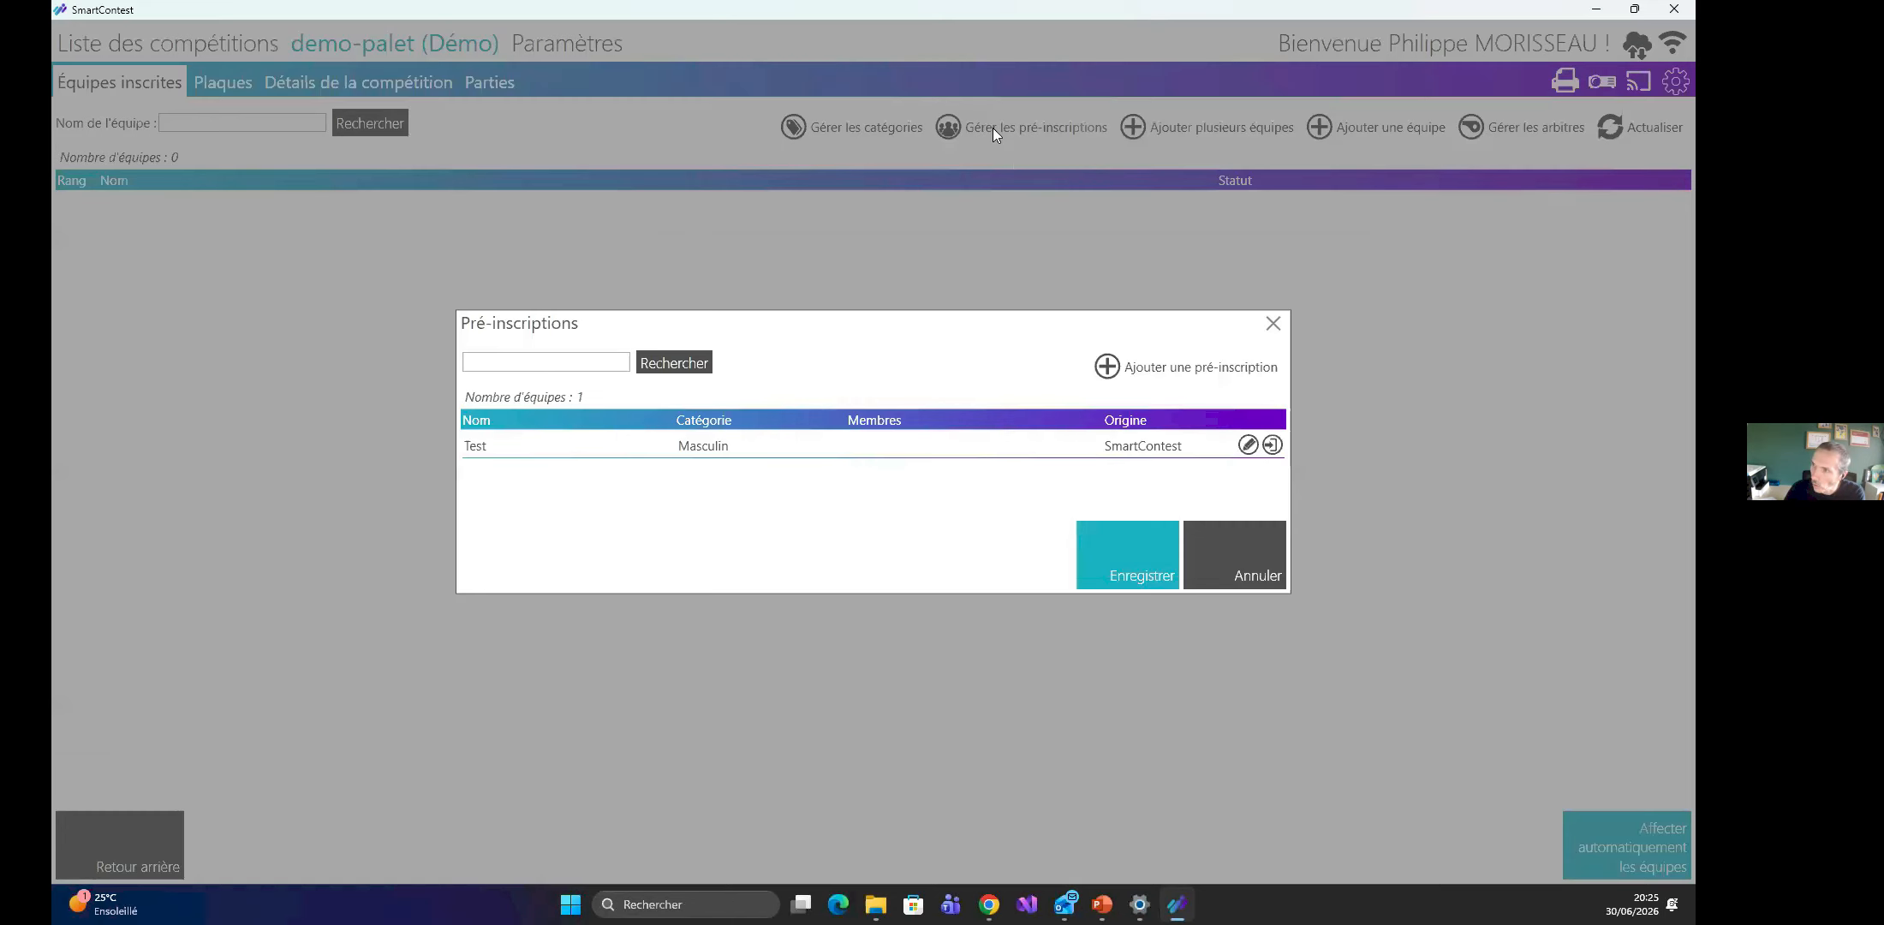
pyautogui.click(1273, 445)
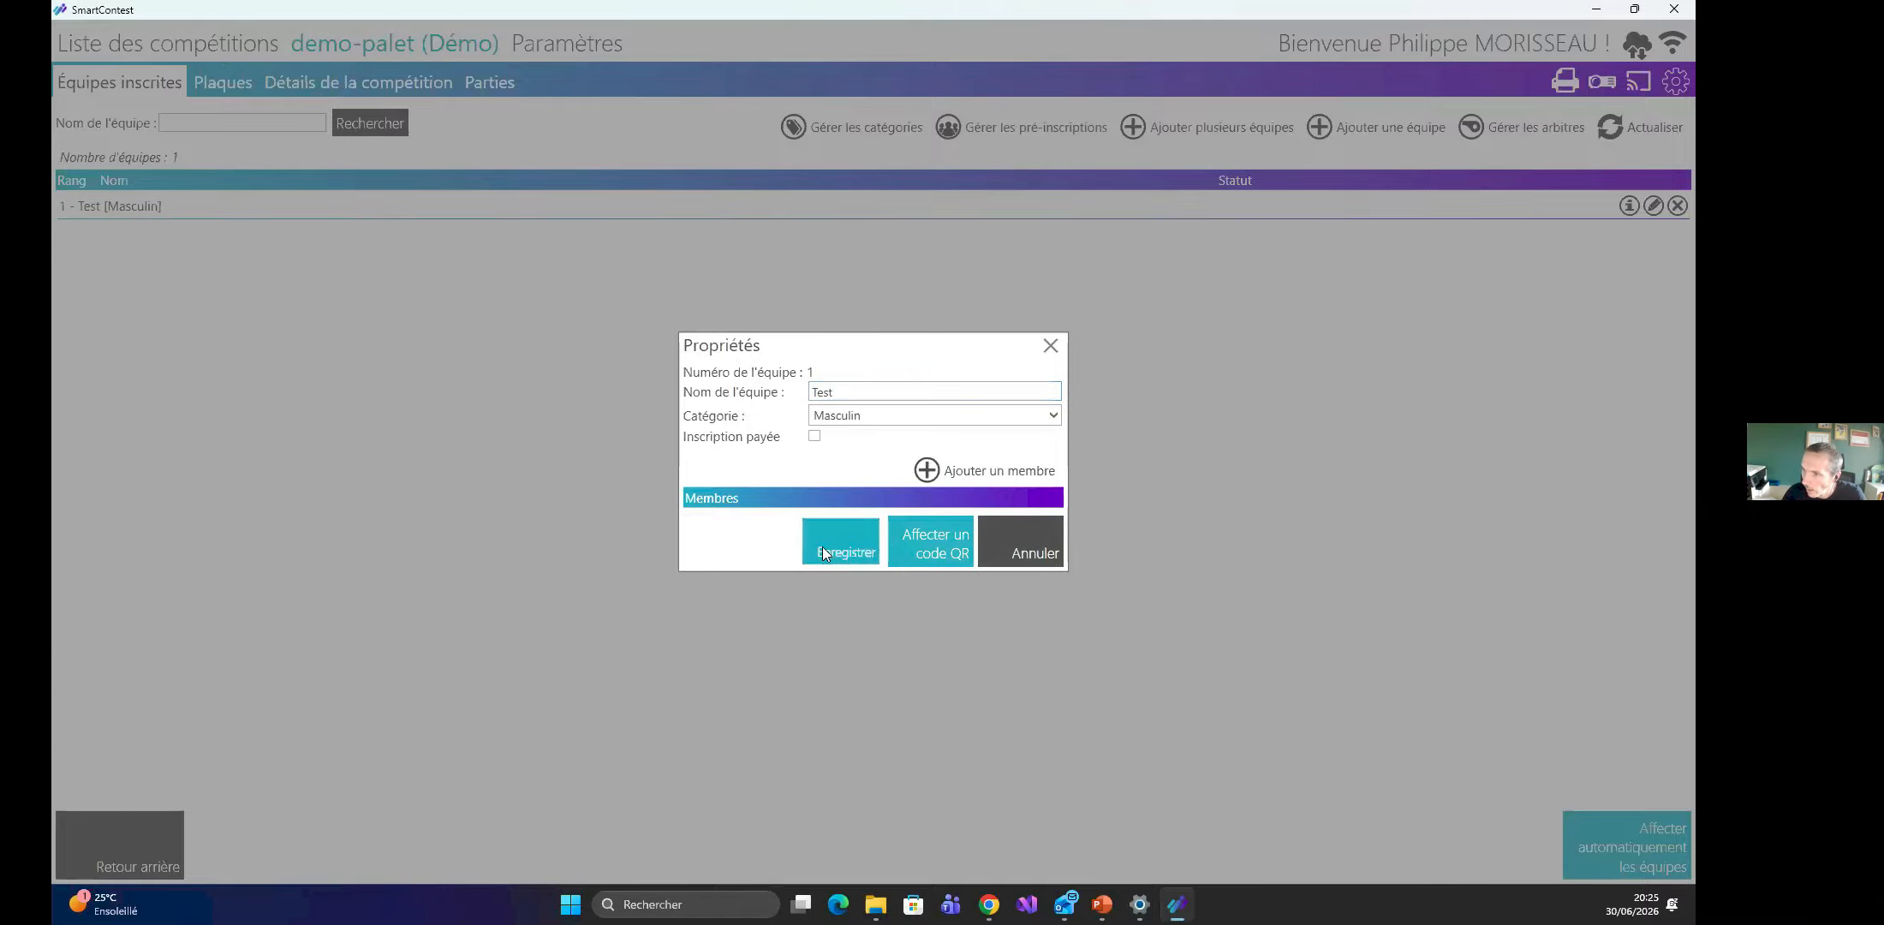
pyautogui.click(1016, 554)
# Enable QR code detection in the general settings, using the papalook FHD Camera.
pyautogui.click(527, 47)
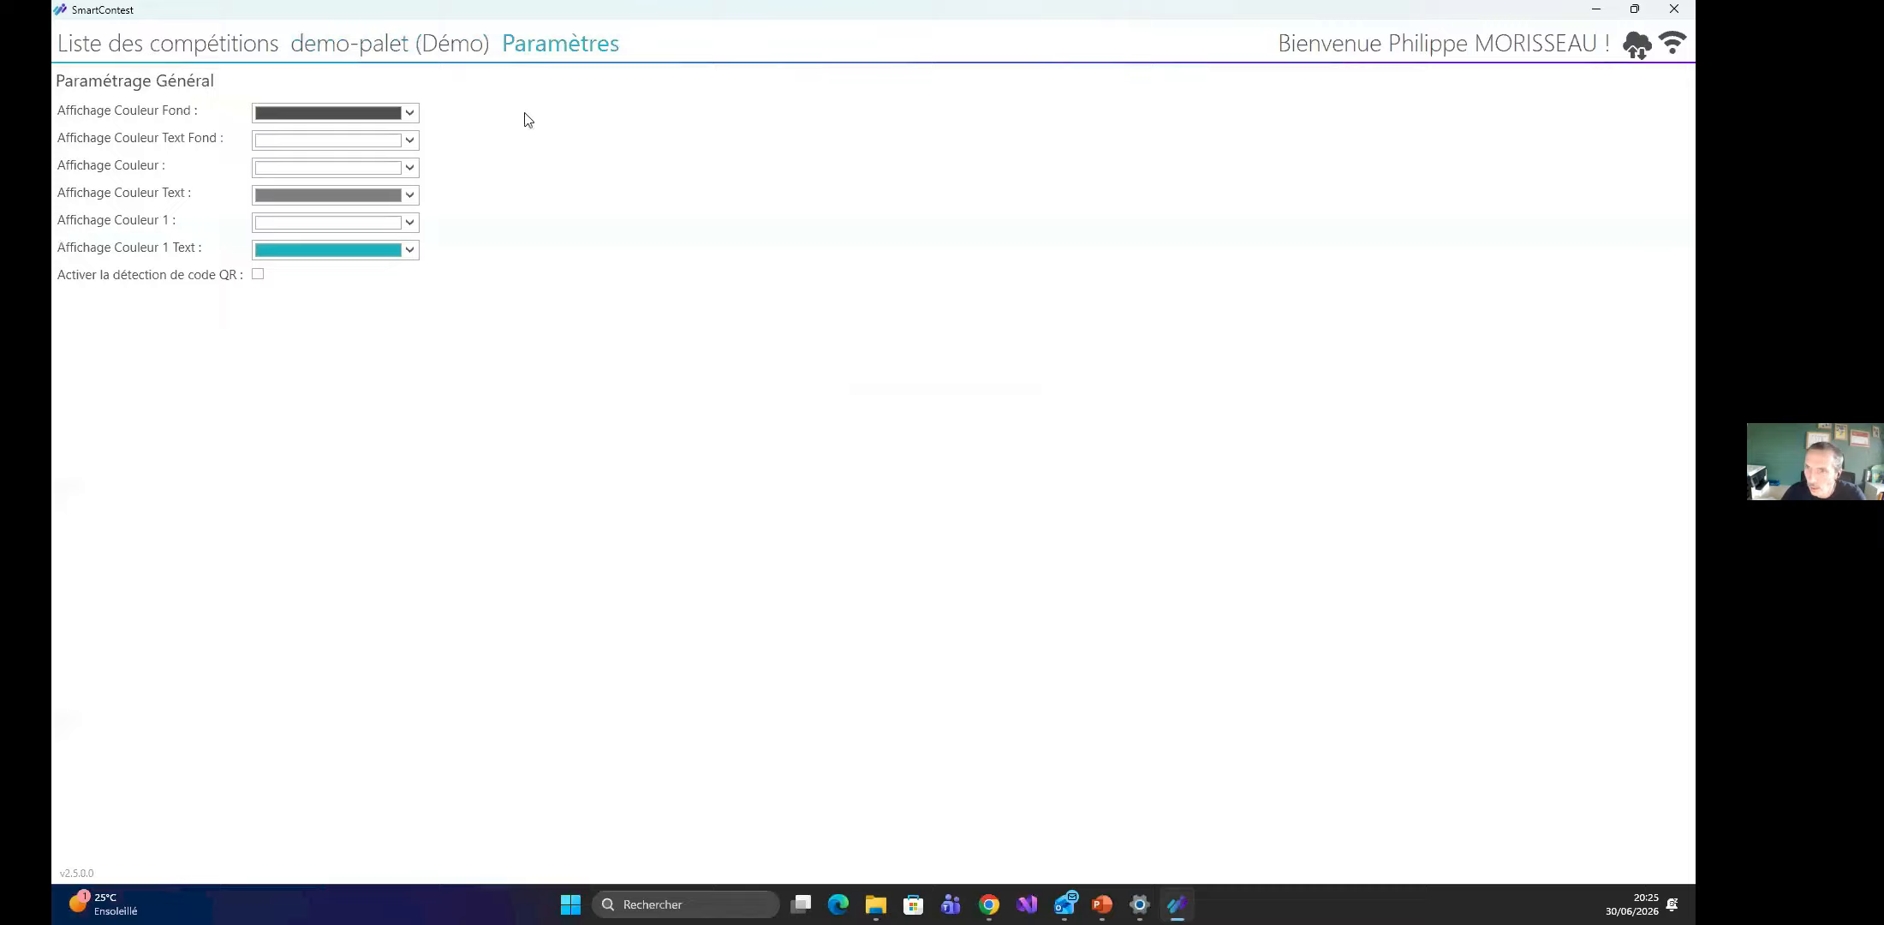
pyautogui.click(256, 274)
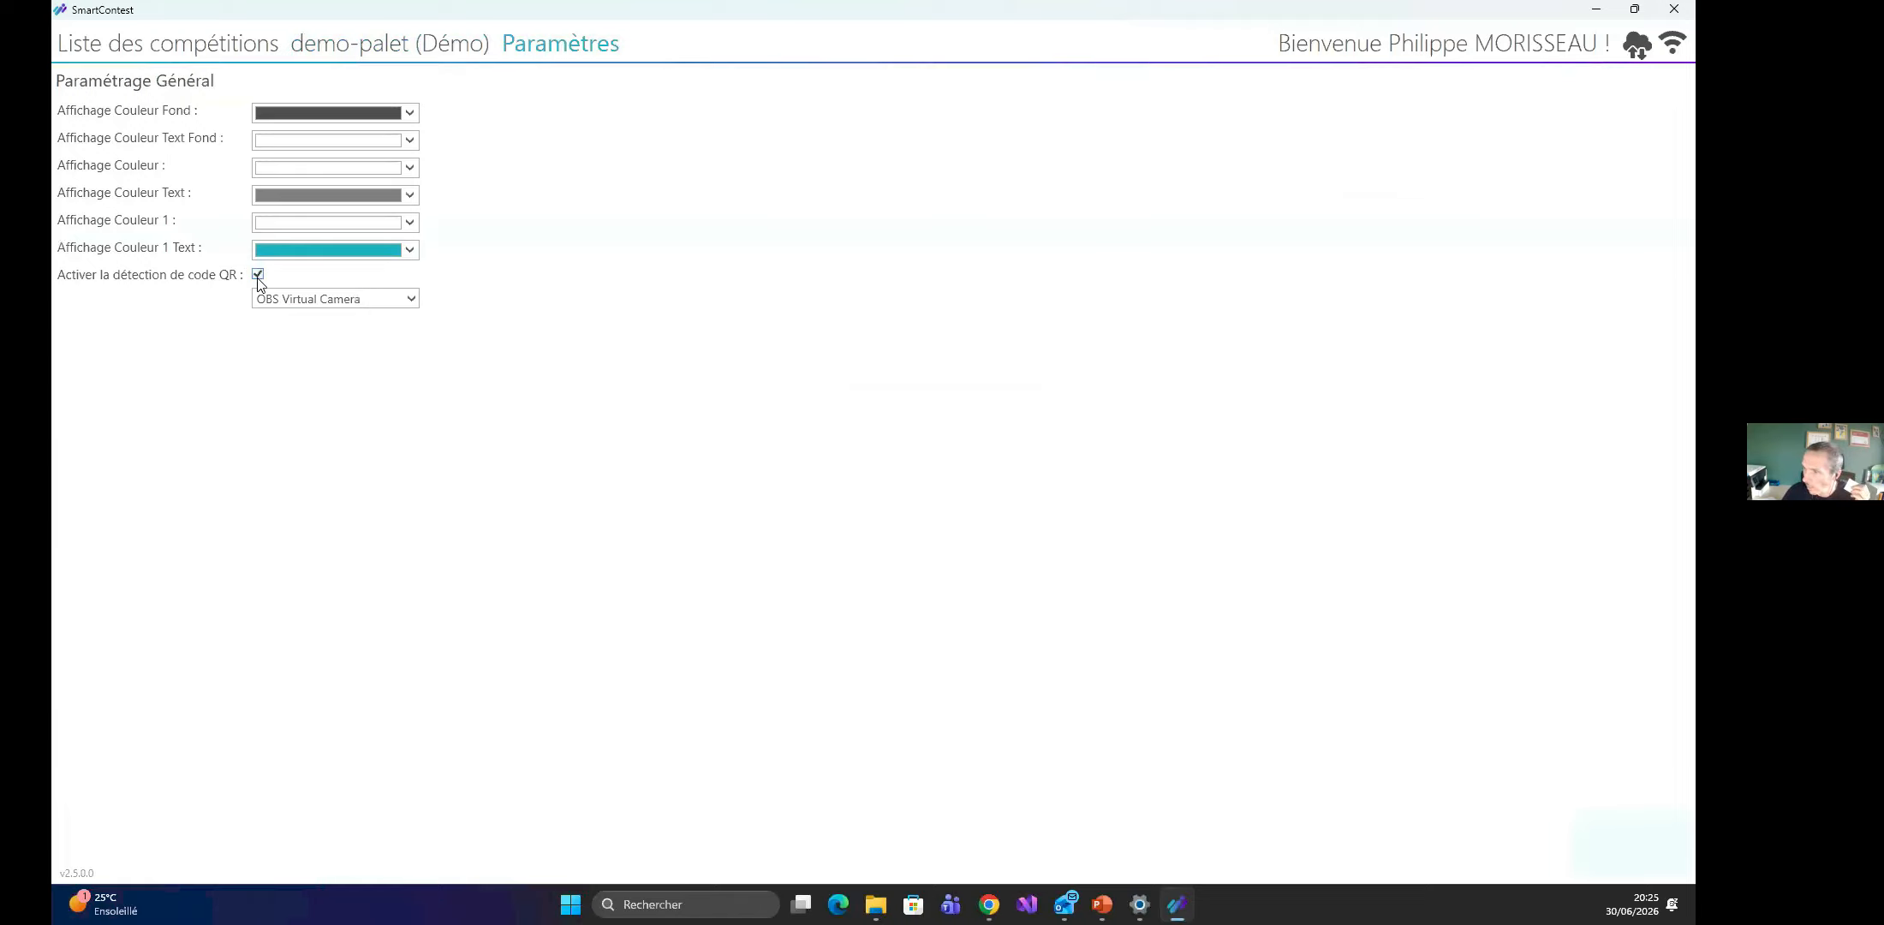
pyautogui.click(324, 299)
pyautogui.click(311, 334)
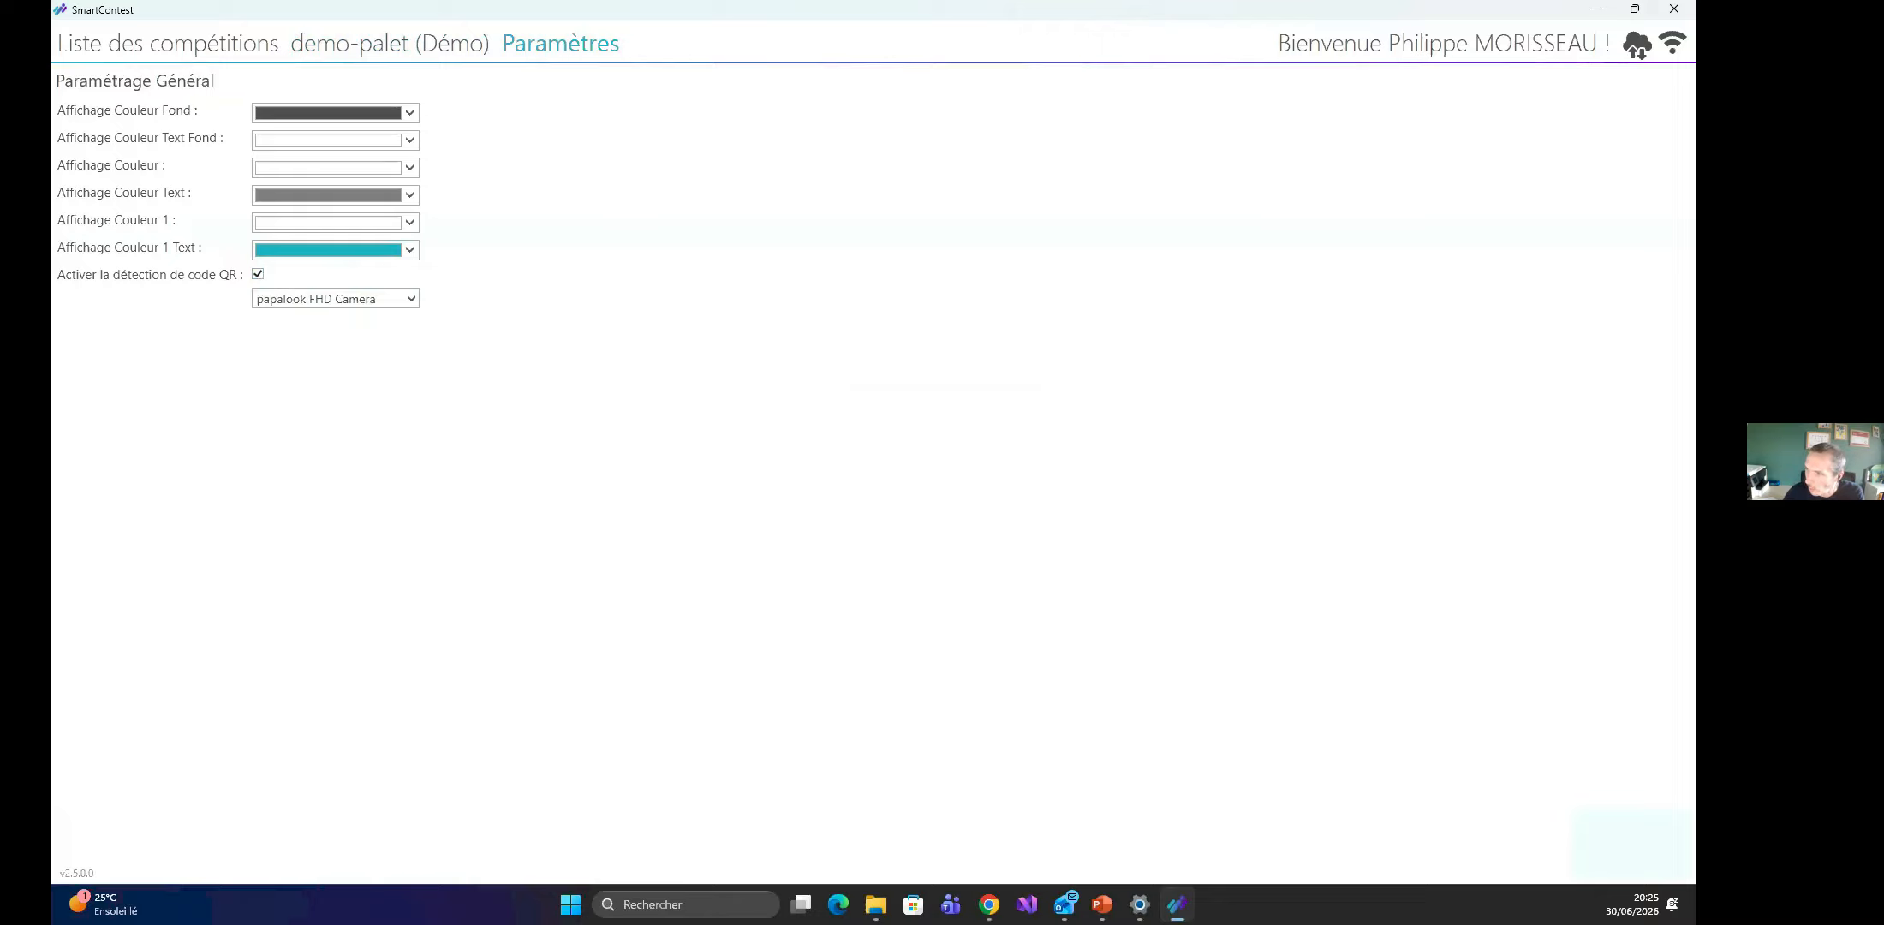
# Register a single team named Equipe 2 in the Masculin category of the demo-palet competition.
pyautogui.click(313, 45)
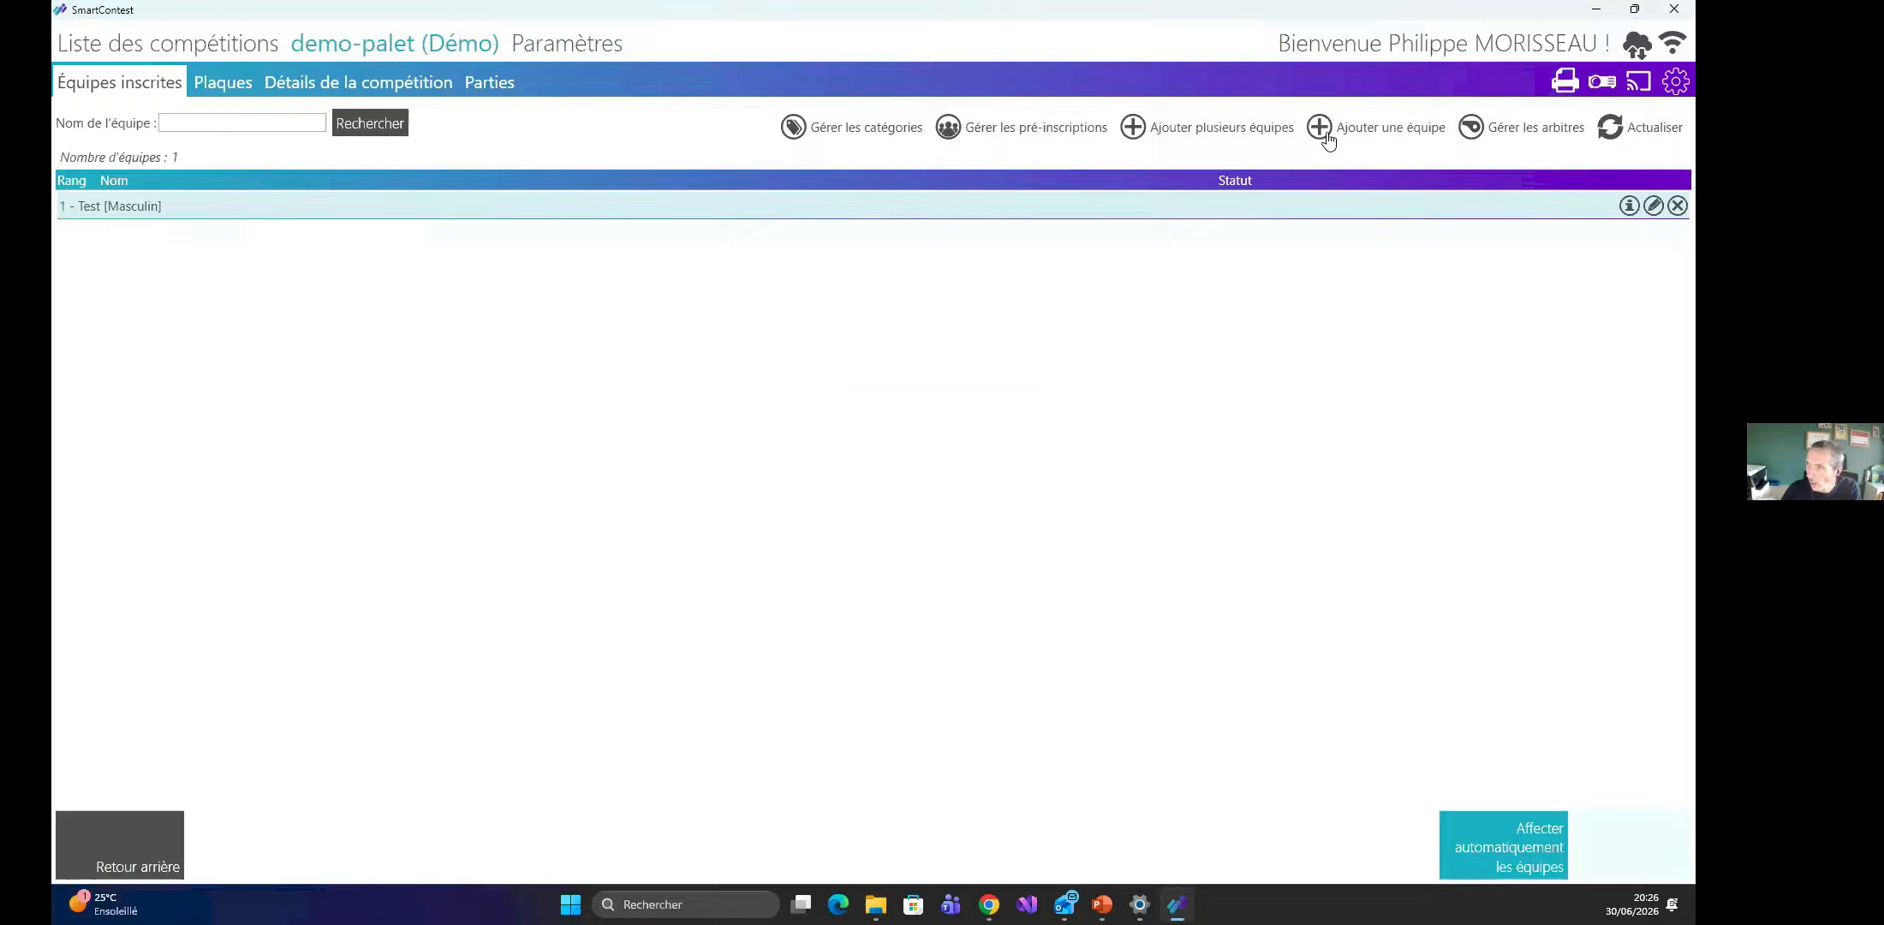
pyautogui.click(1378, 135)
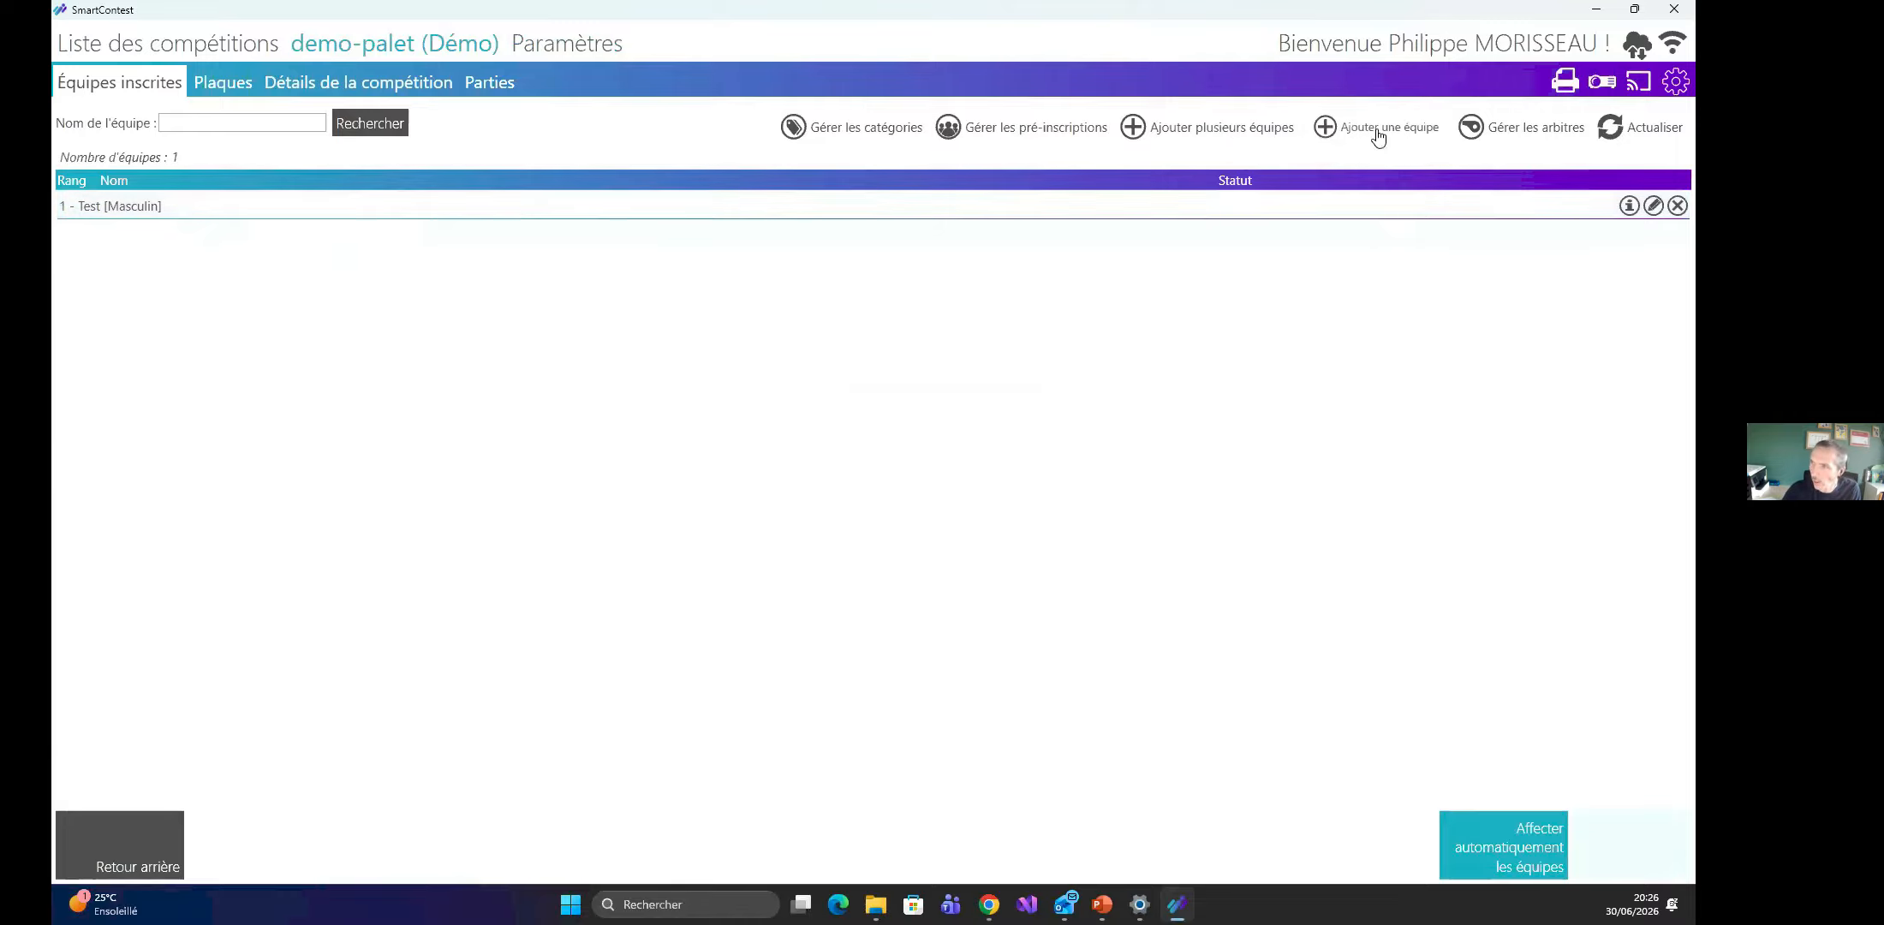
pyautogui.write('Equipe 2')
pyautogui.click(874, 418)
pyautogui.click(837, 447)
pyautogui.click(830, 555)
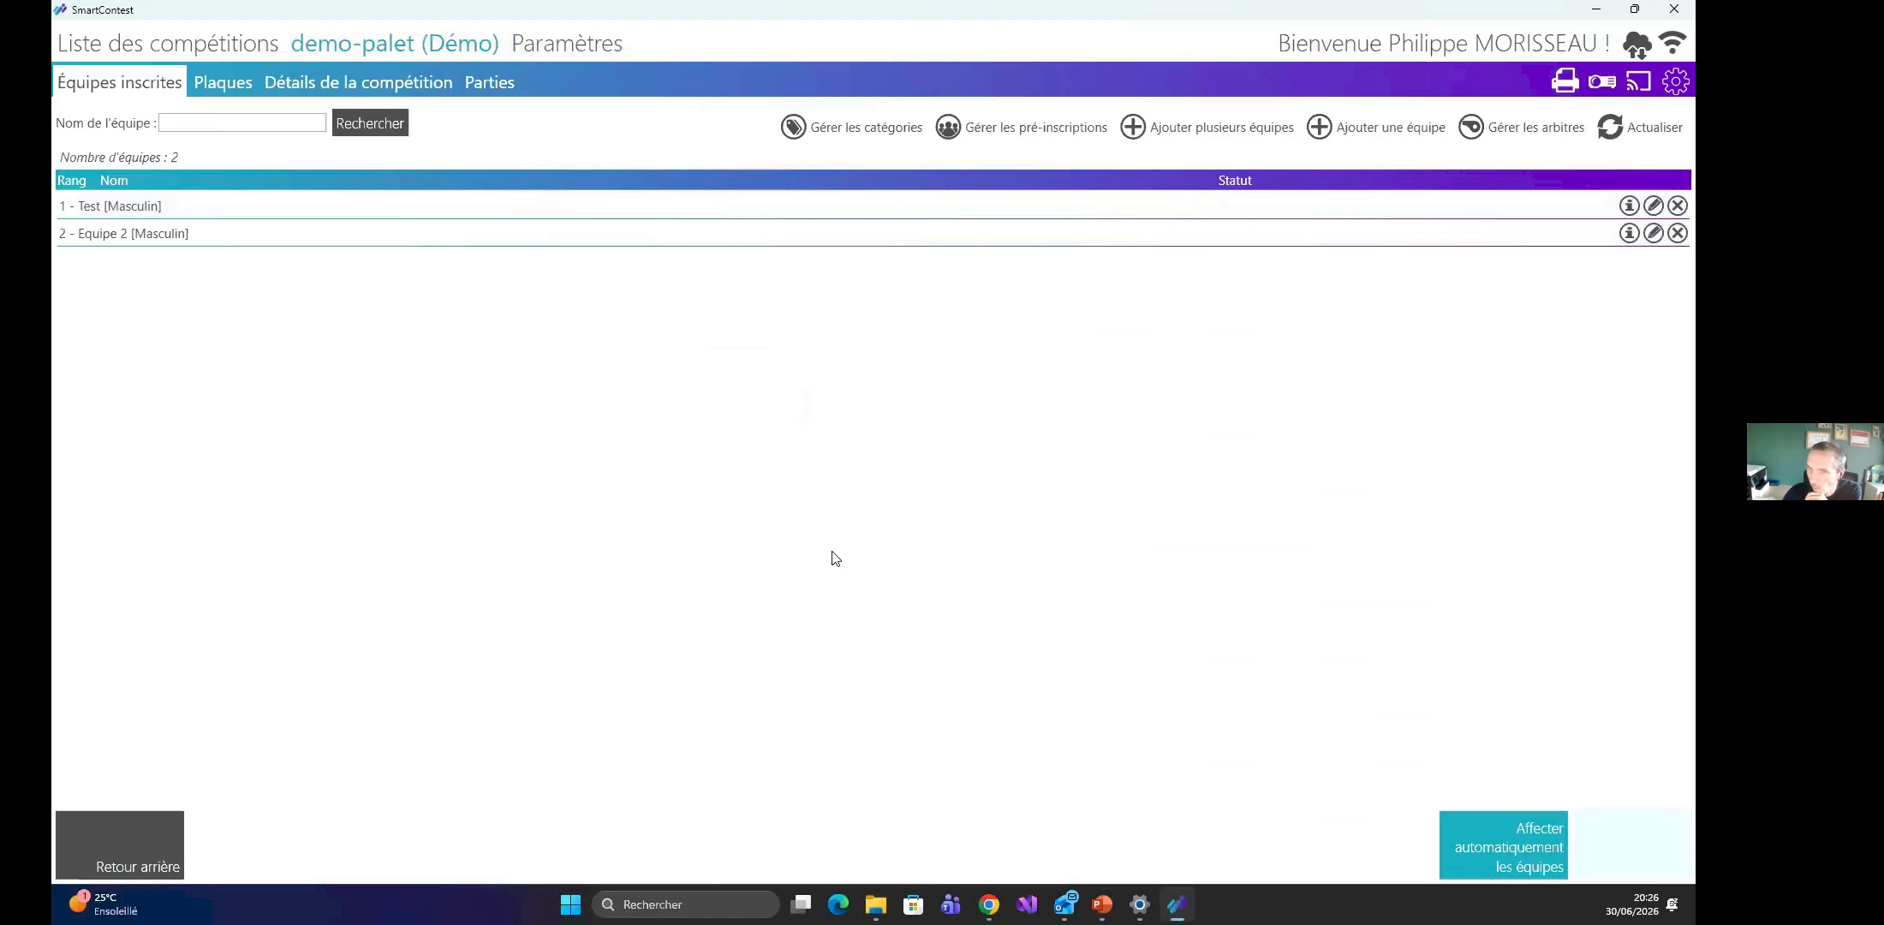
# Add 94 teams in bulk to those already registered, keeping the naming rule Équipe n°%num% and no category.
pyautogui.click(1234, 133)
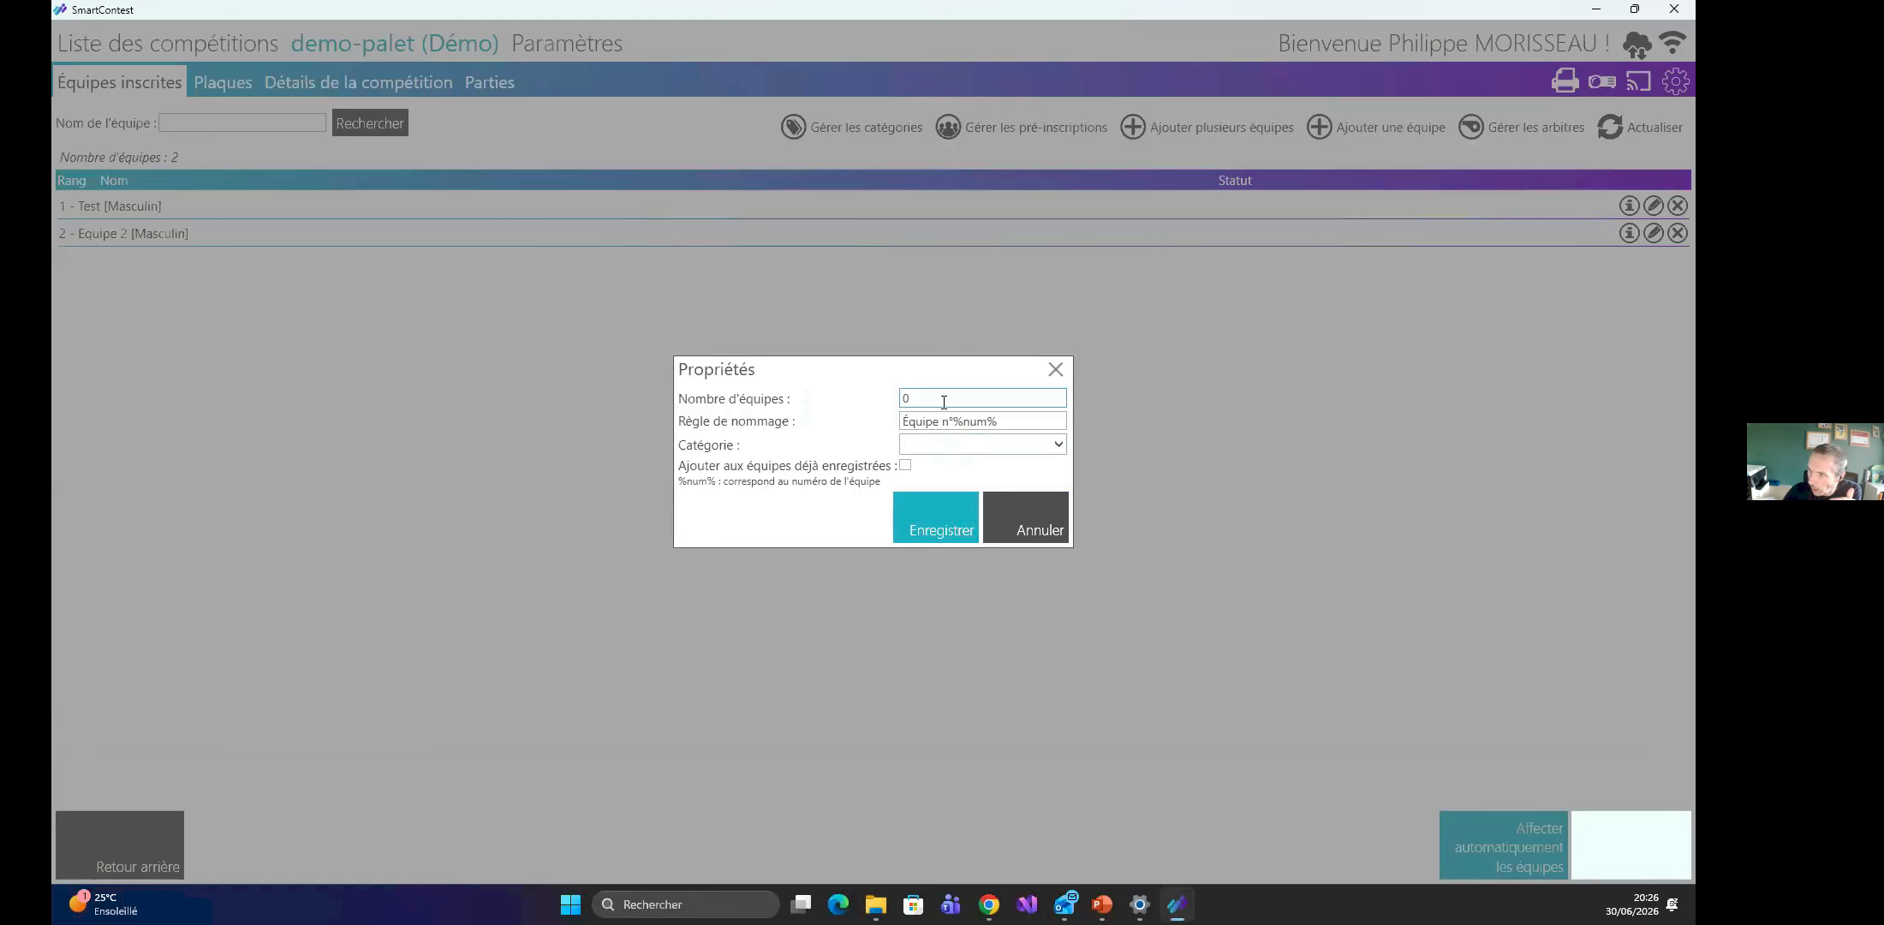
pyautogui.moveTo(932, 394); pyautogui.dragTo(834, 400)
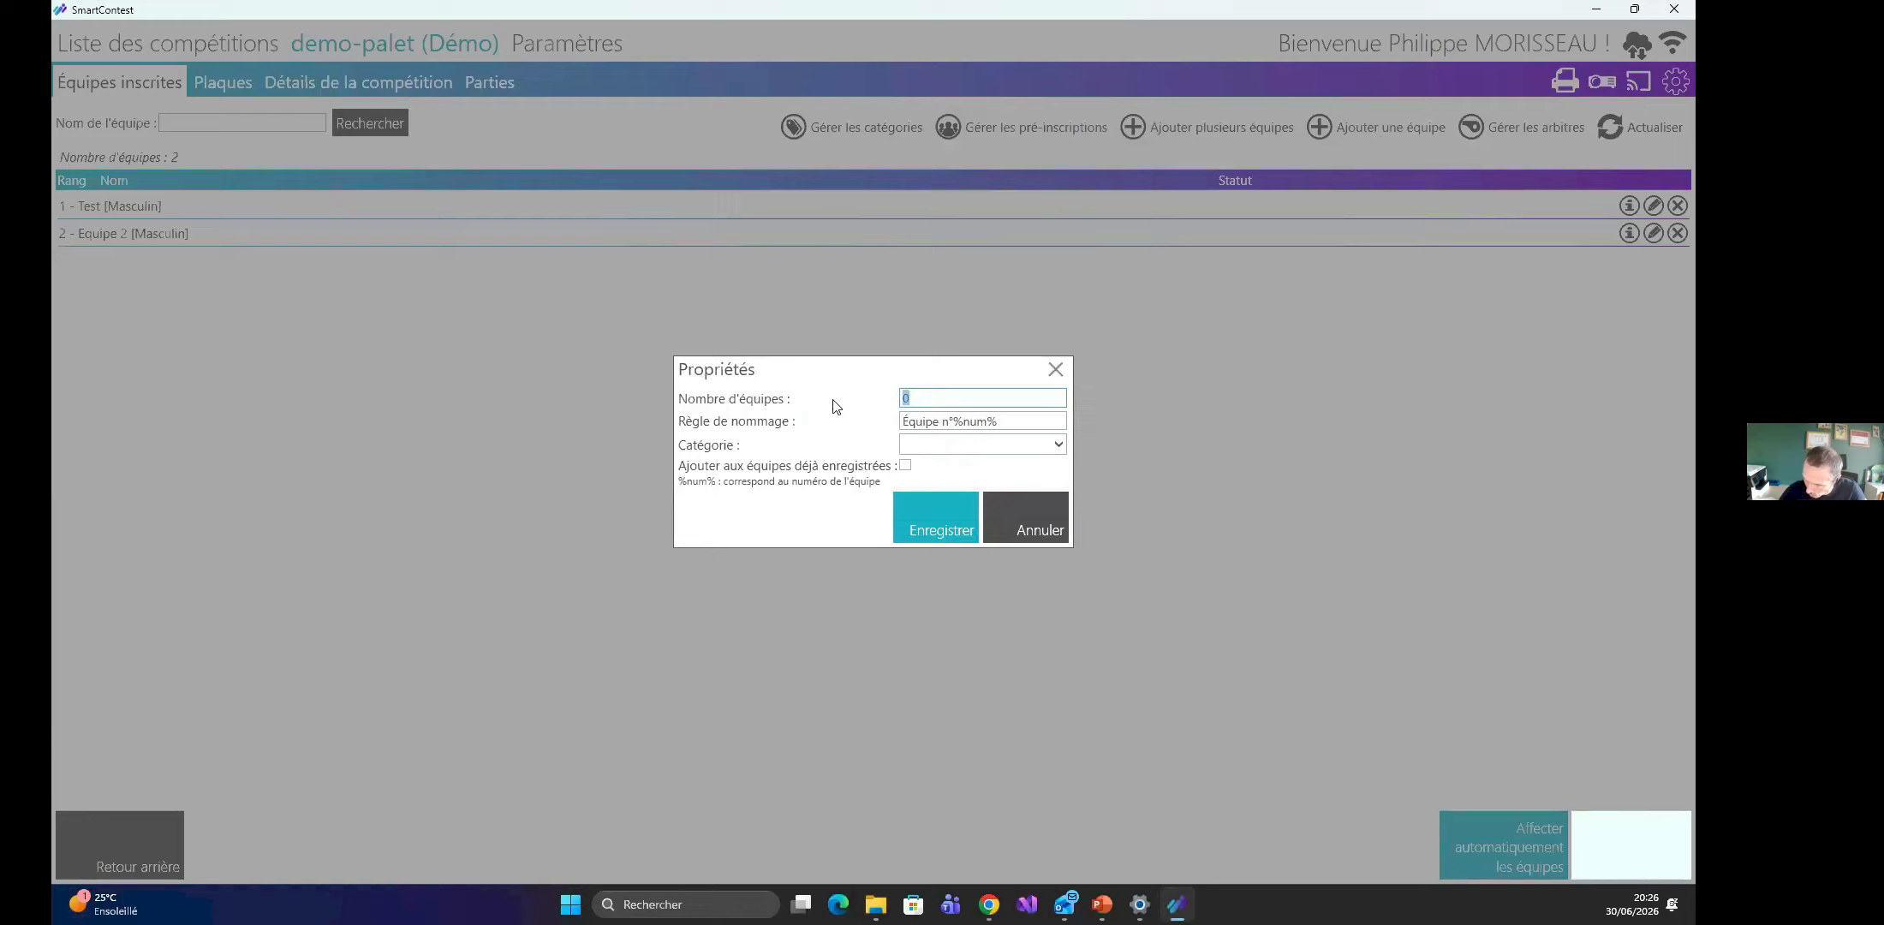
pyautogui.write('94')
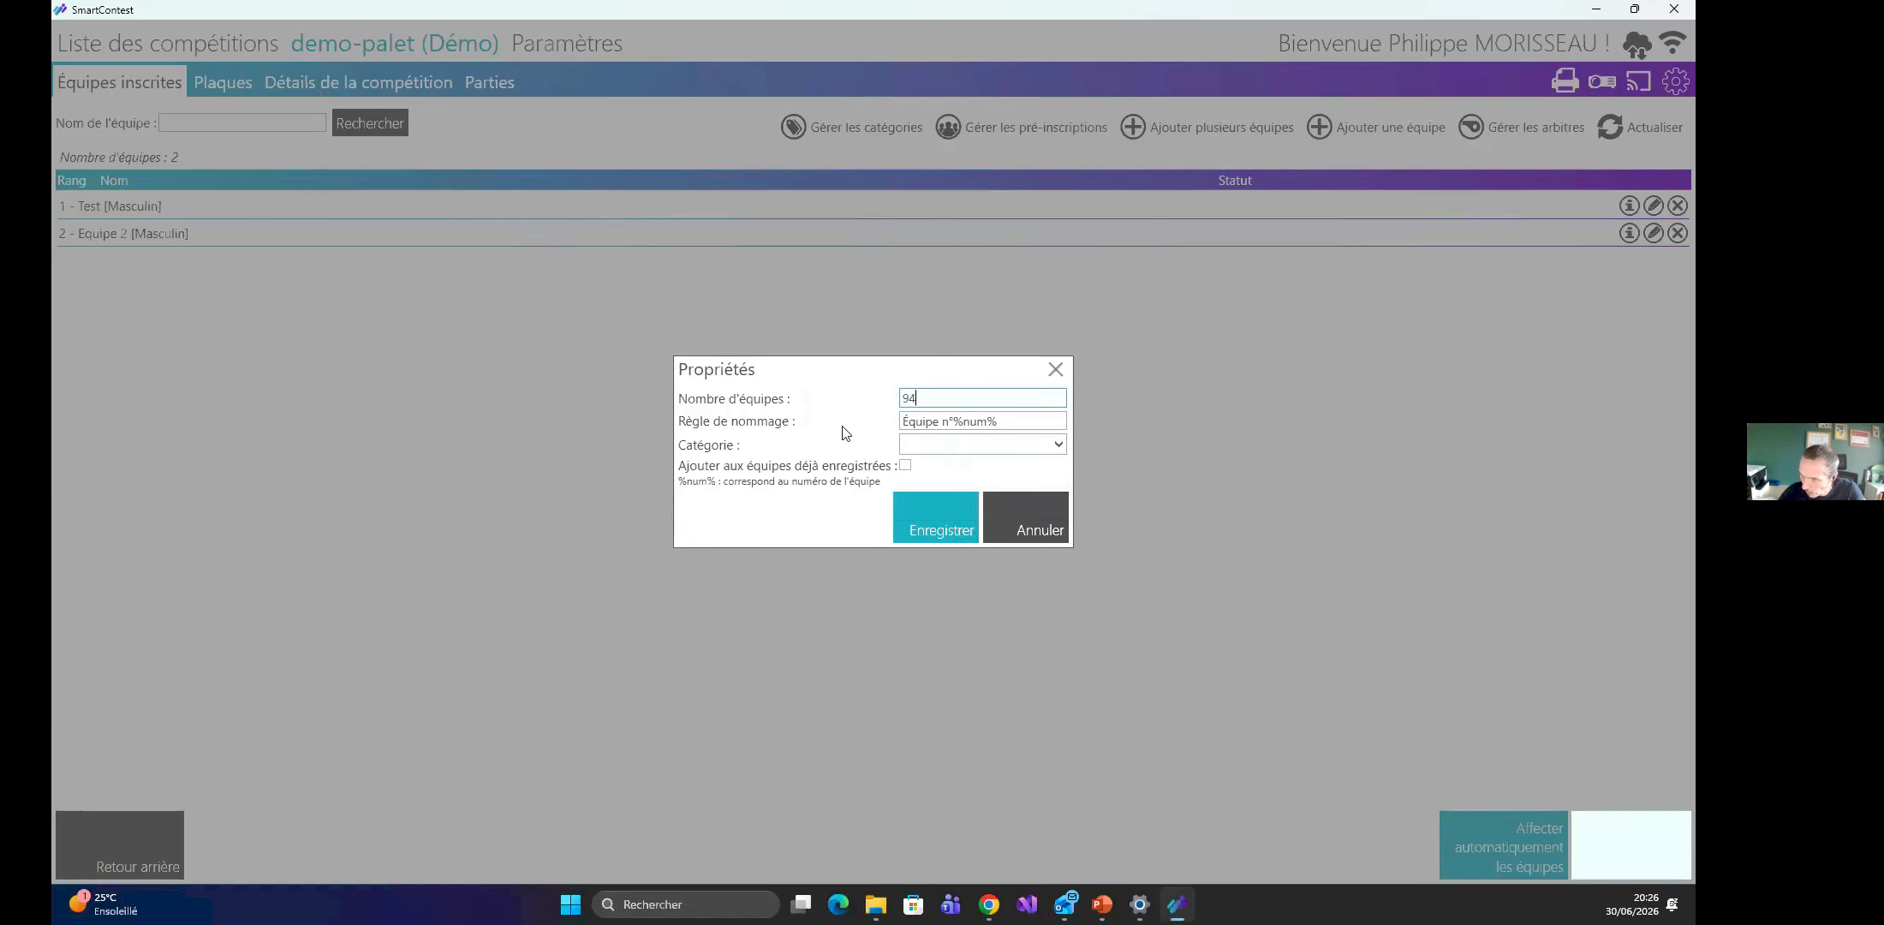
pyautogui.click(906, 466)
pyautogui.click(910, 526)
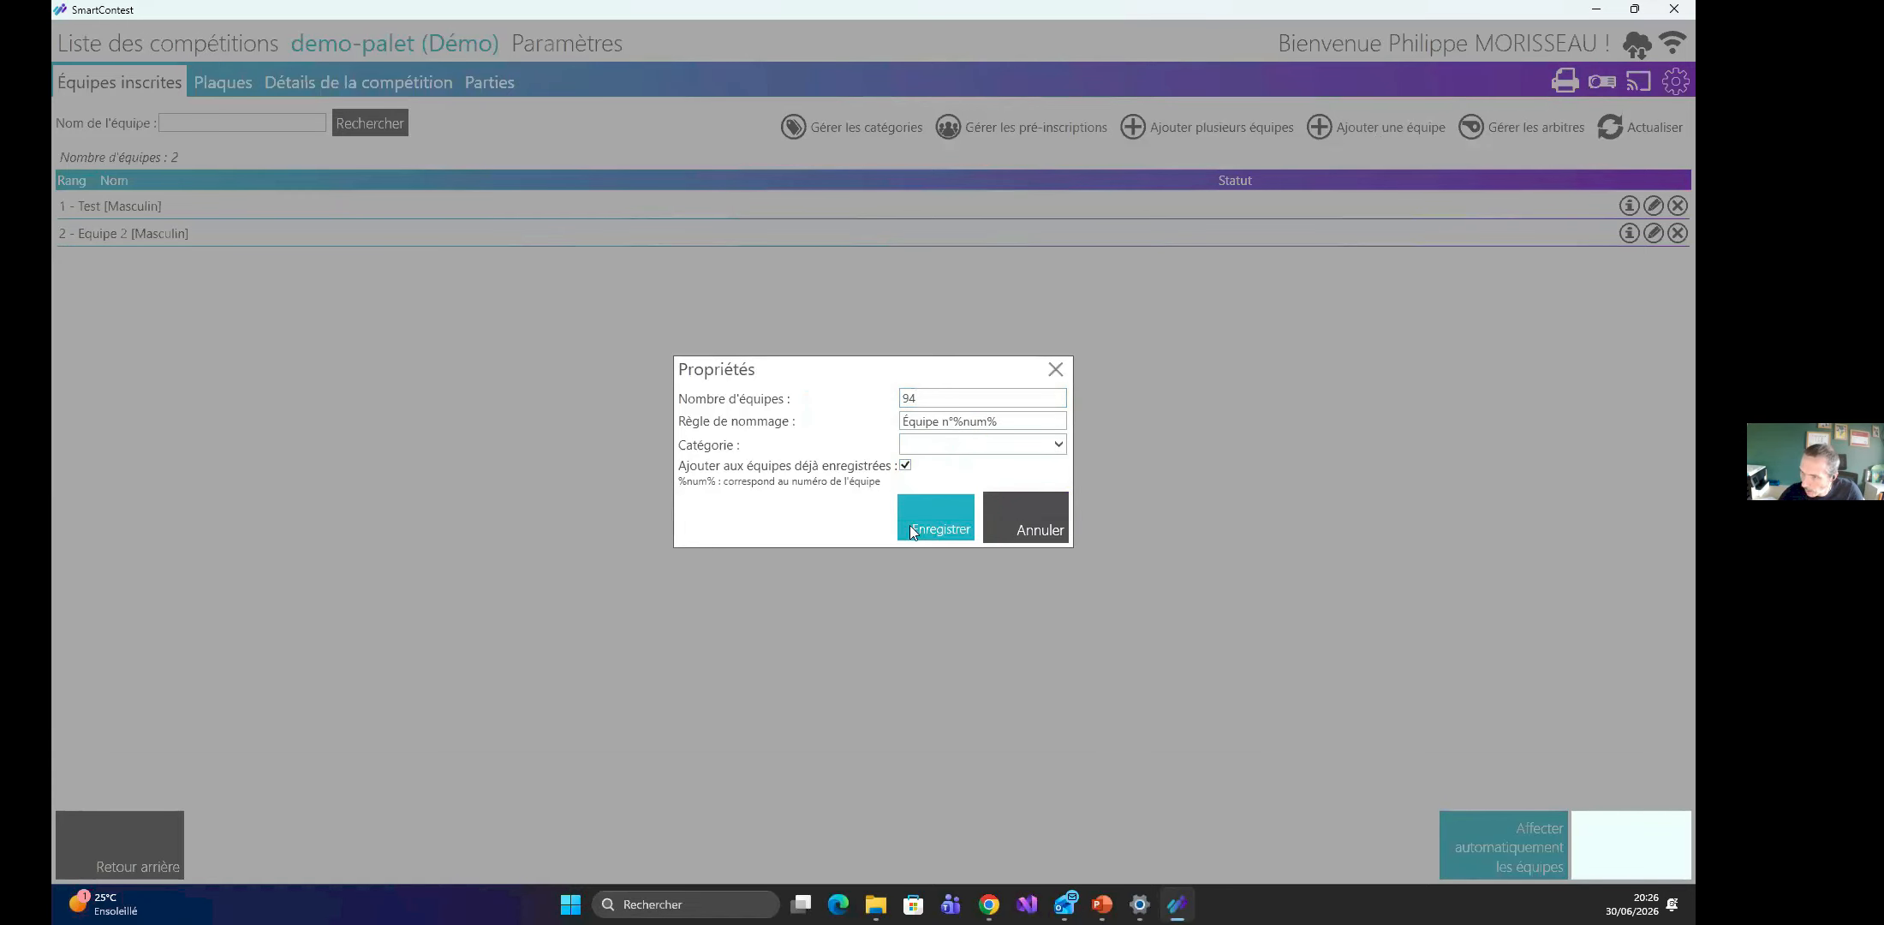
pyautogui.scroll(-20, 754, 546)
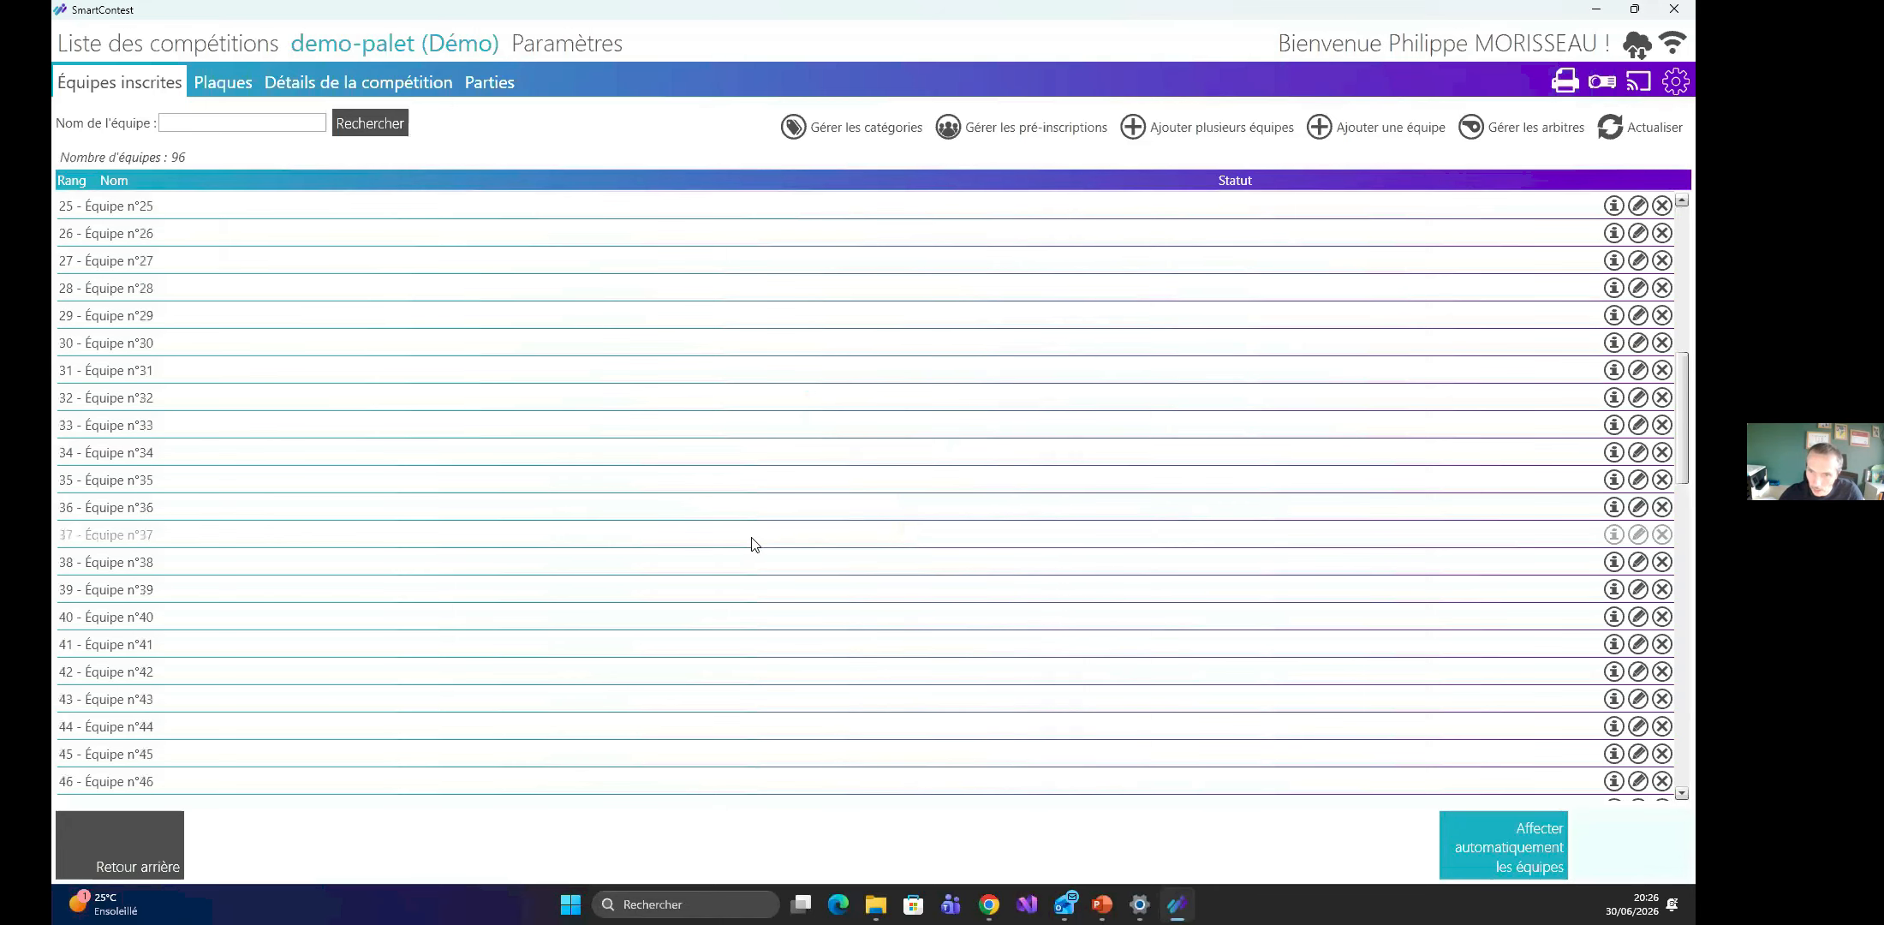
pyautogui.scroll(20, 747, 549)
pyautogui.scroll(3, 745, 551)
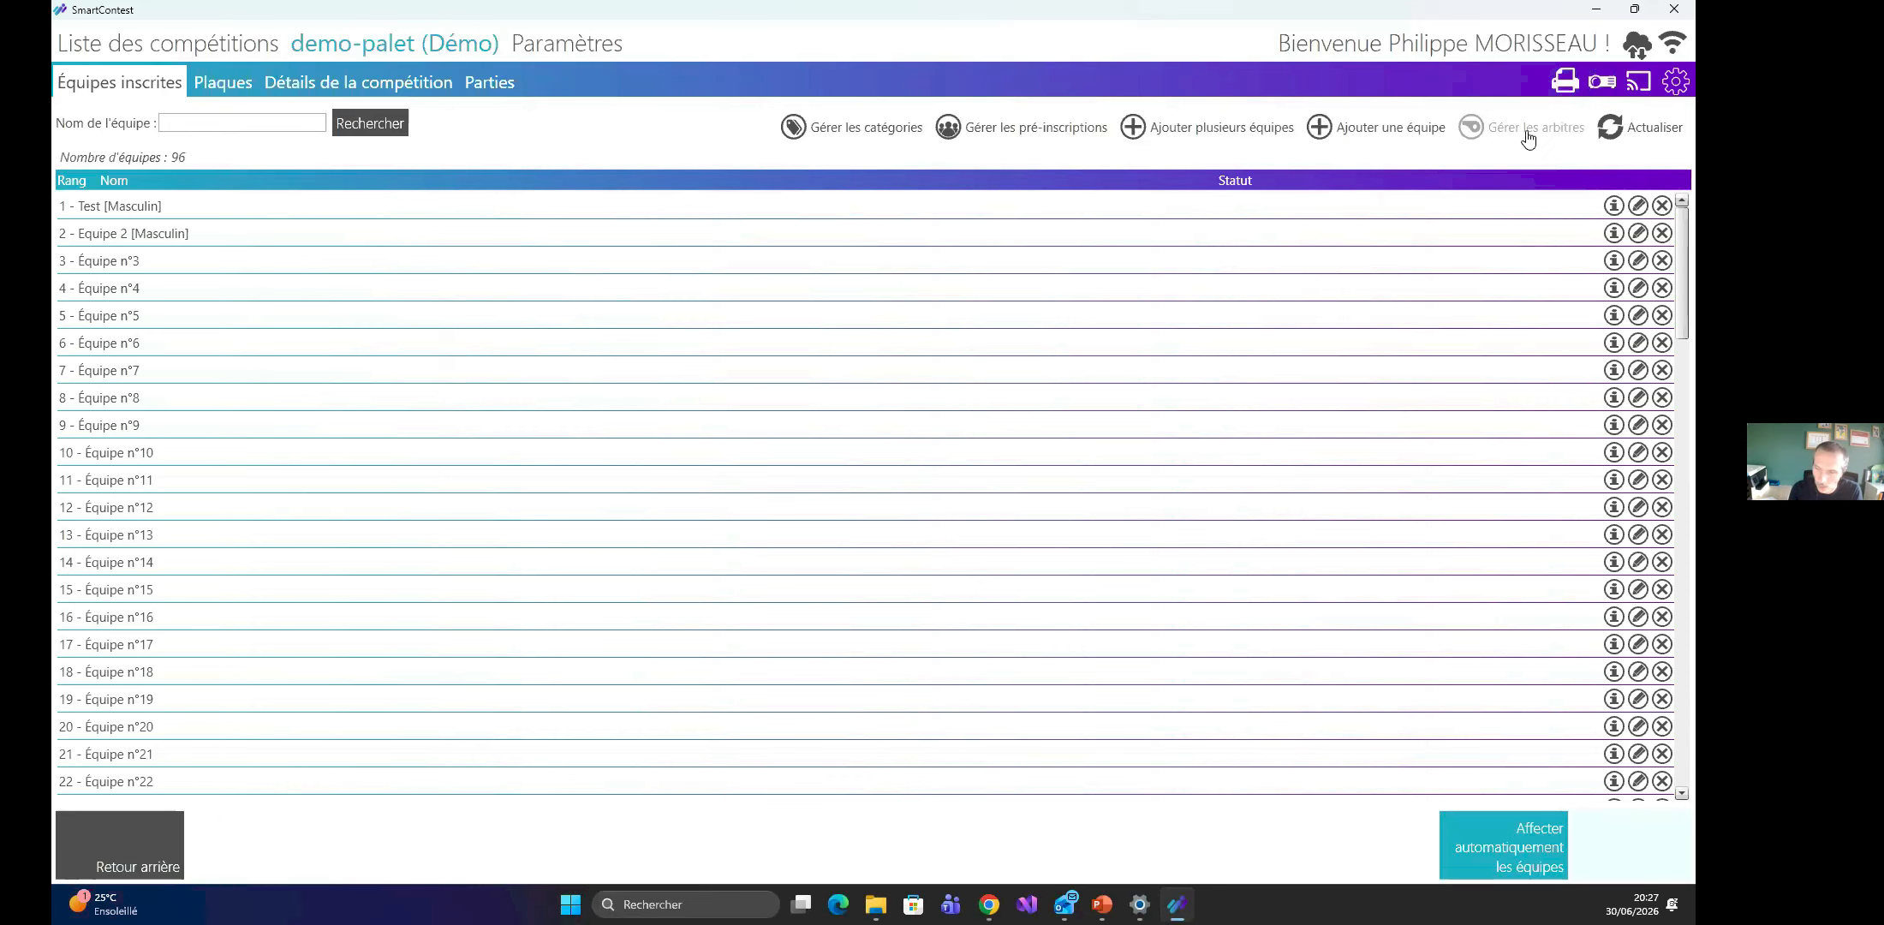
# Add a referee with the first name Arbitre and the last name Test, leaving the contact details empty.
pyautogui.click(1529, 139)
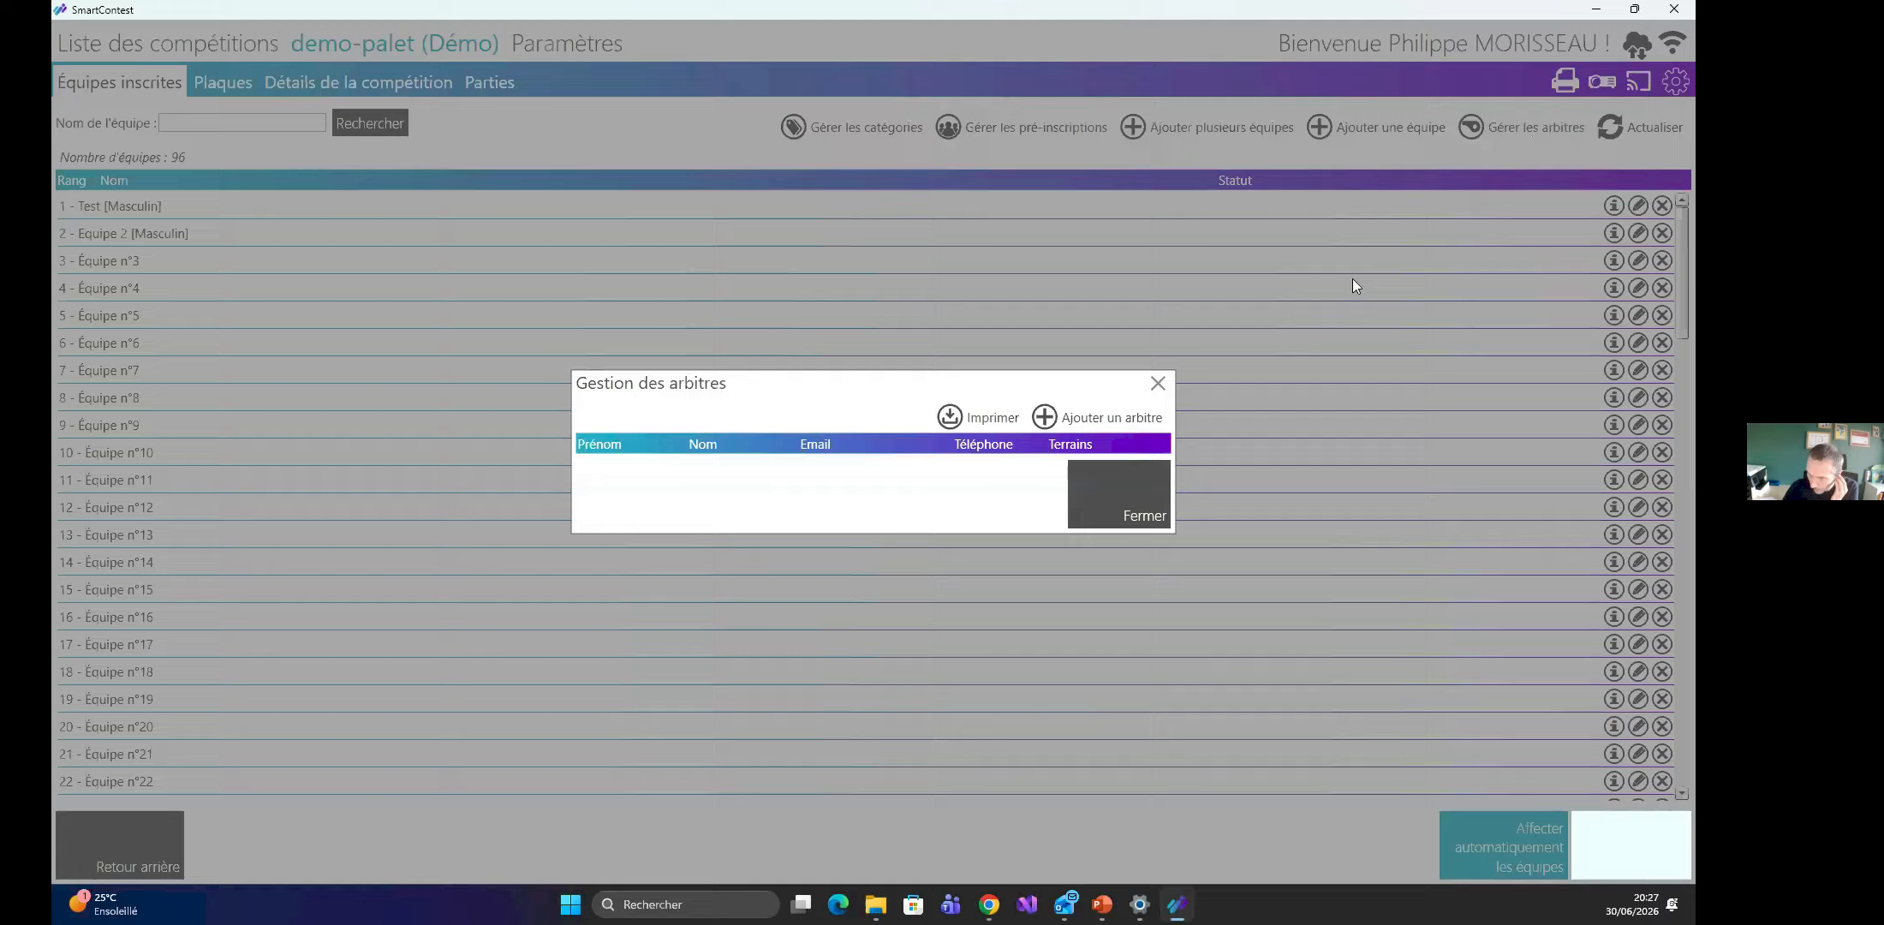
pyautogui.click(1077, 424)
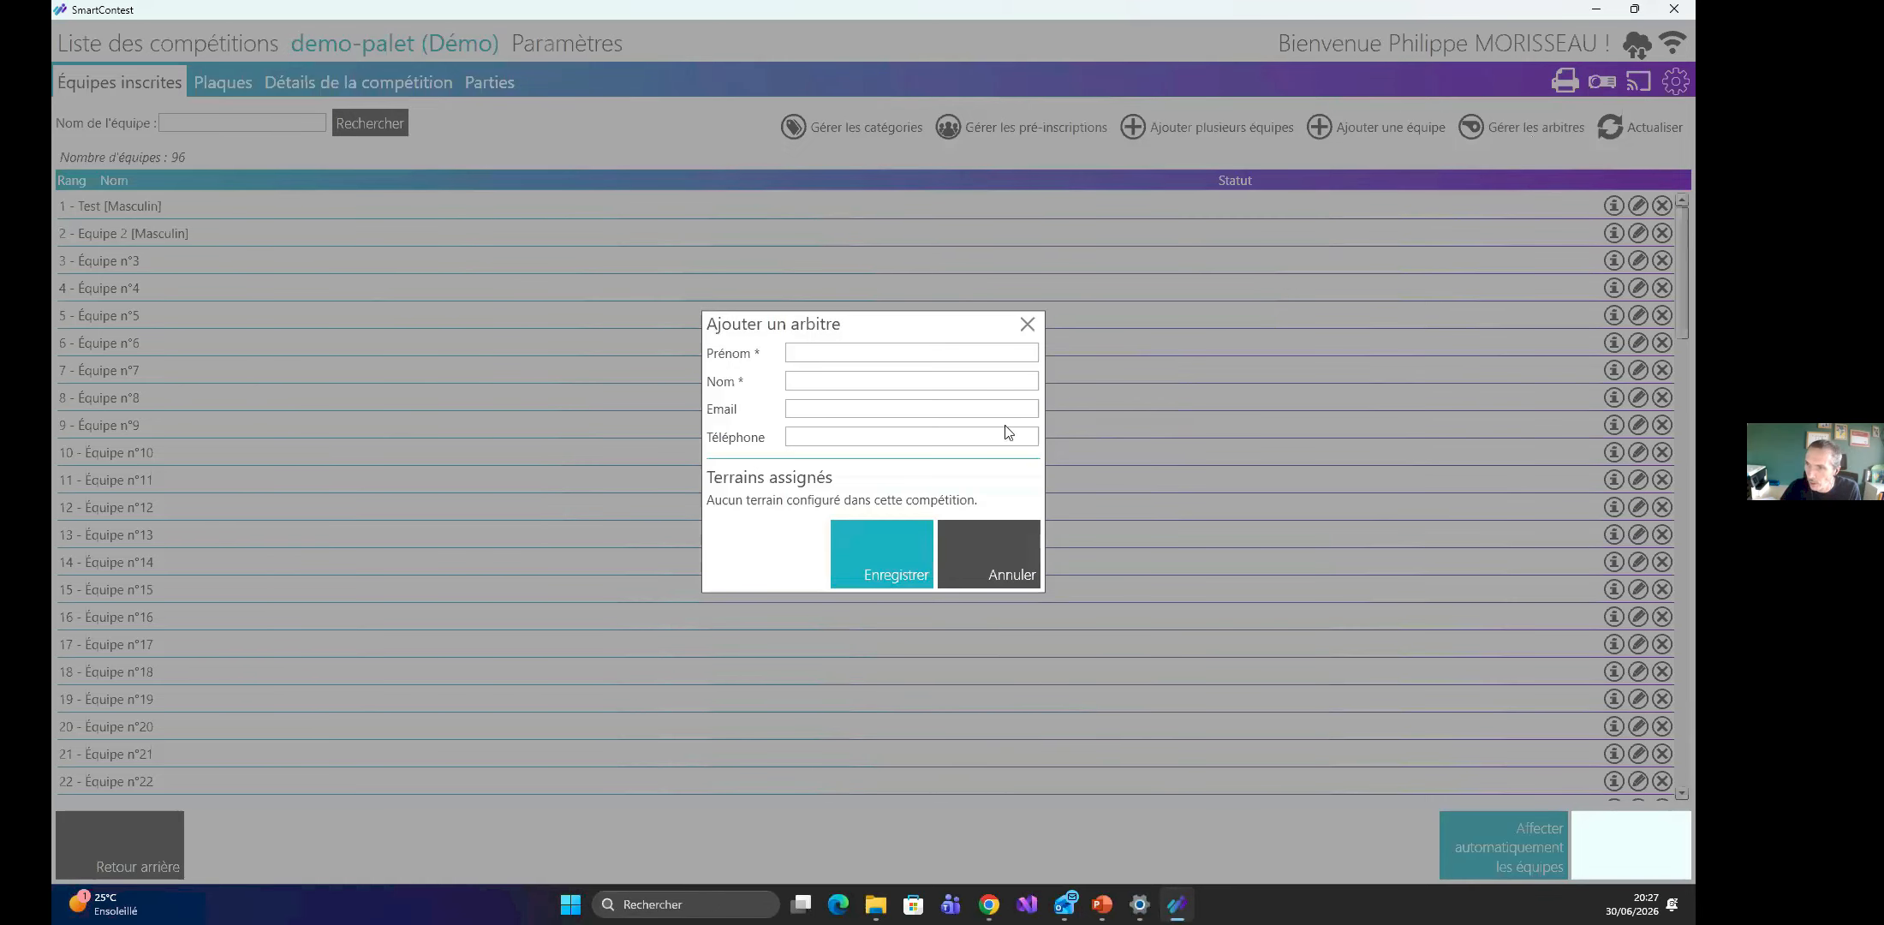
pyautogui.click(876, 353)
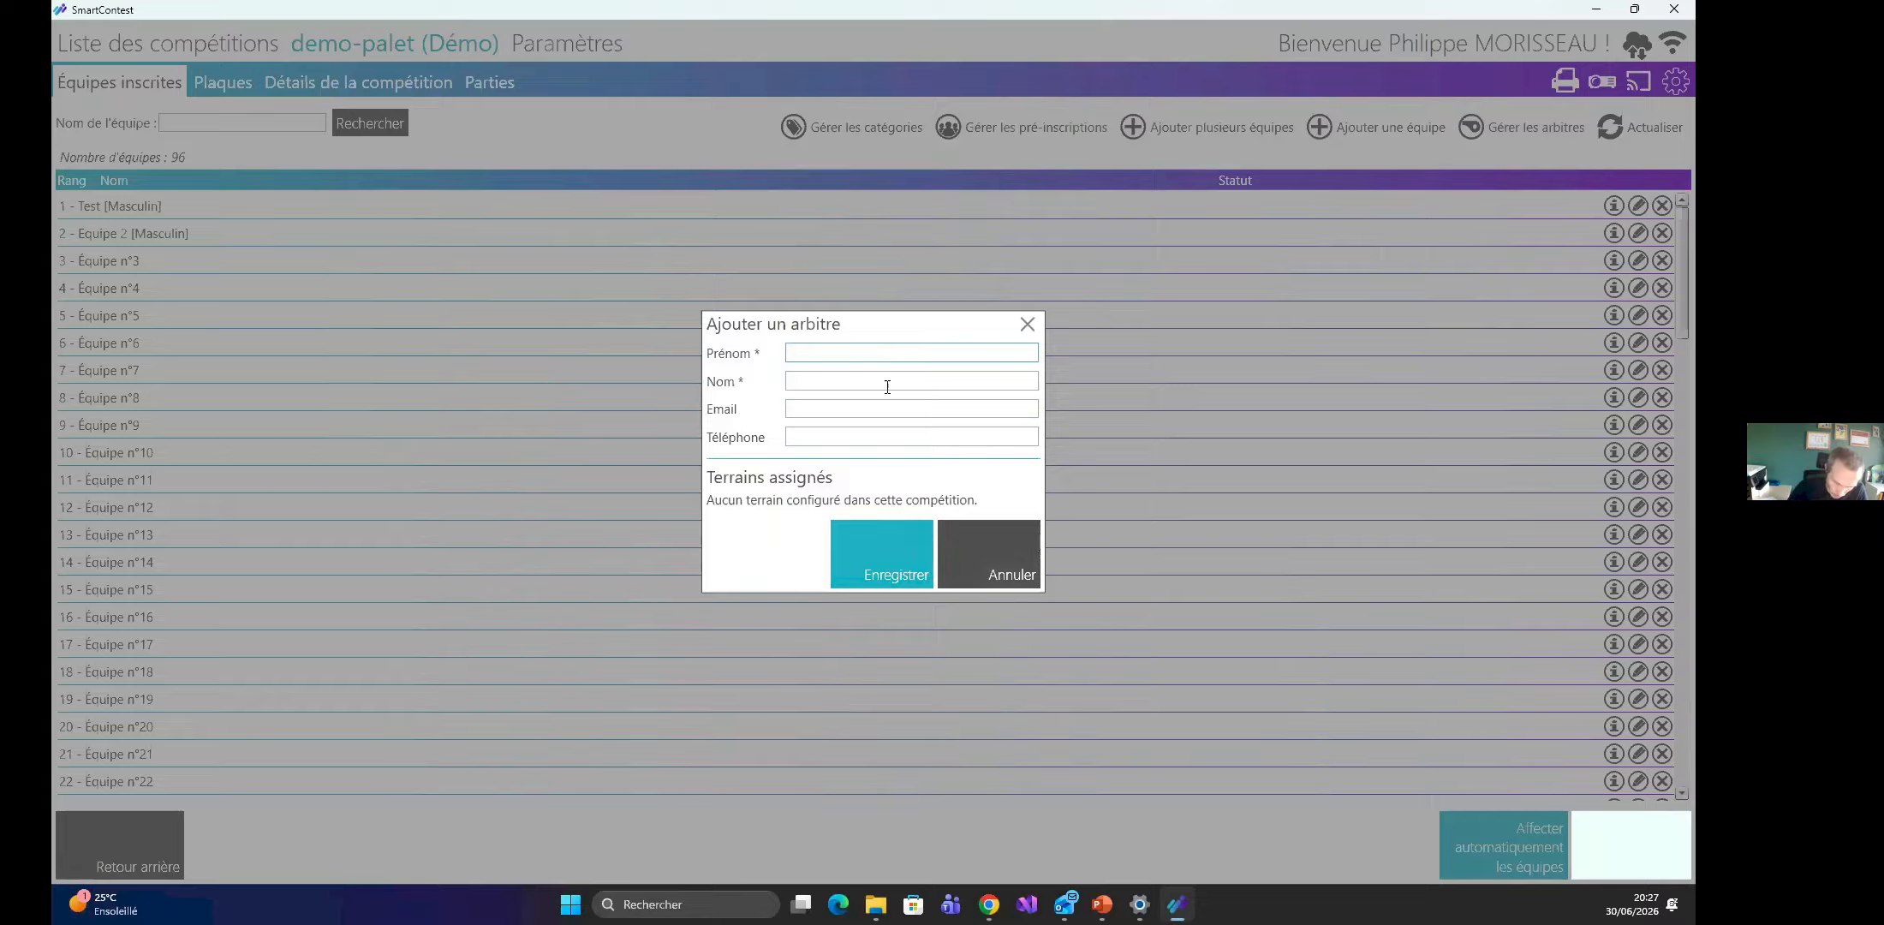
pyautogui.write('rbitrea')
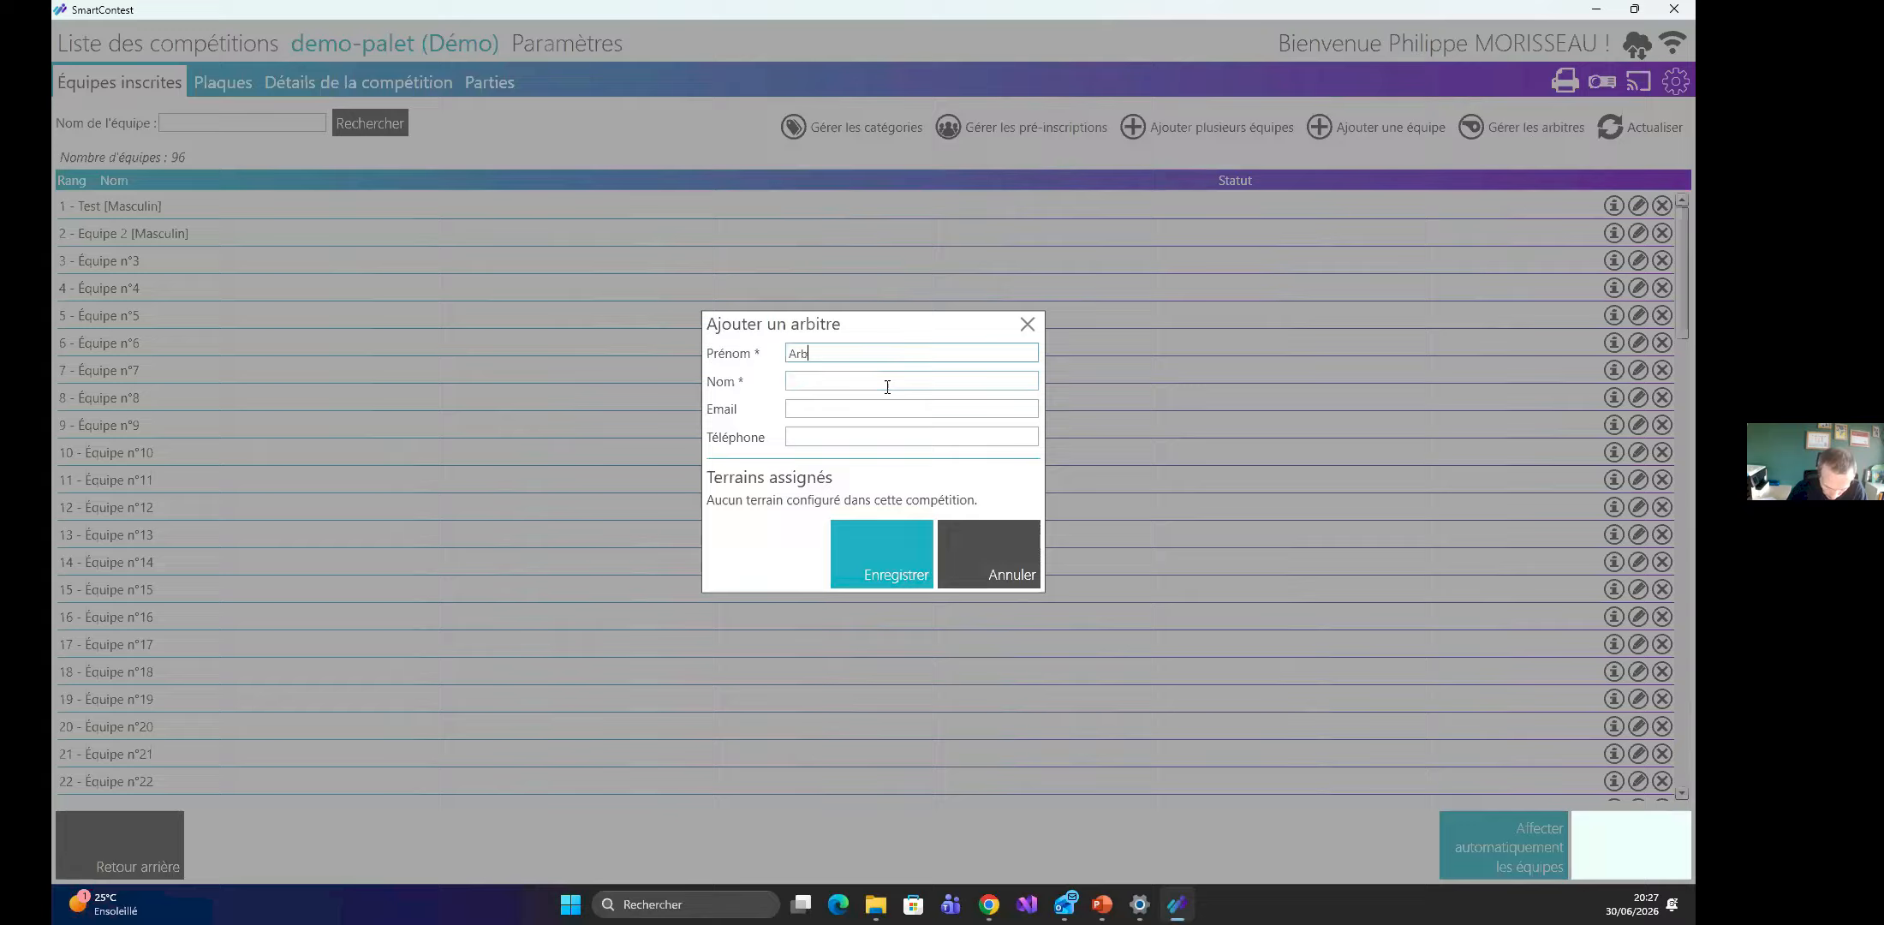
pyautogui.click(888, 386)
pyautogui.write('Test')
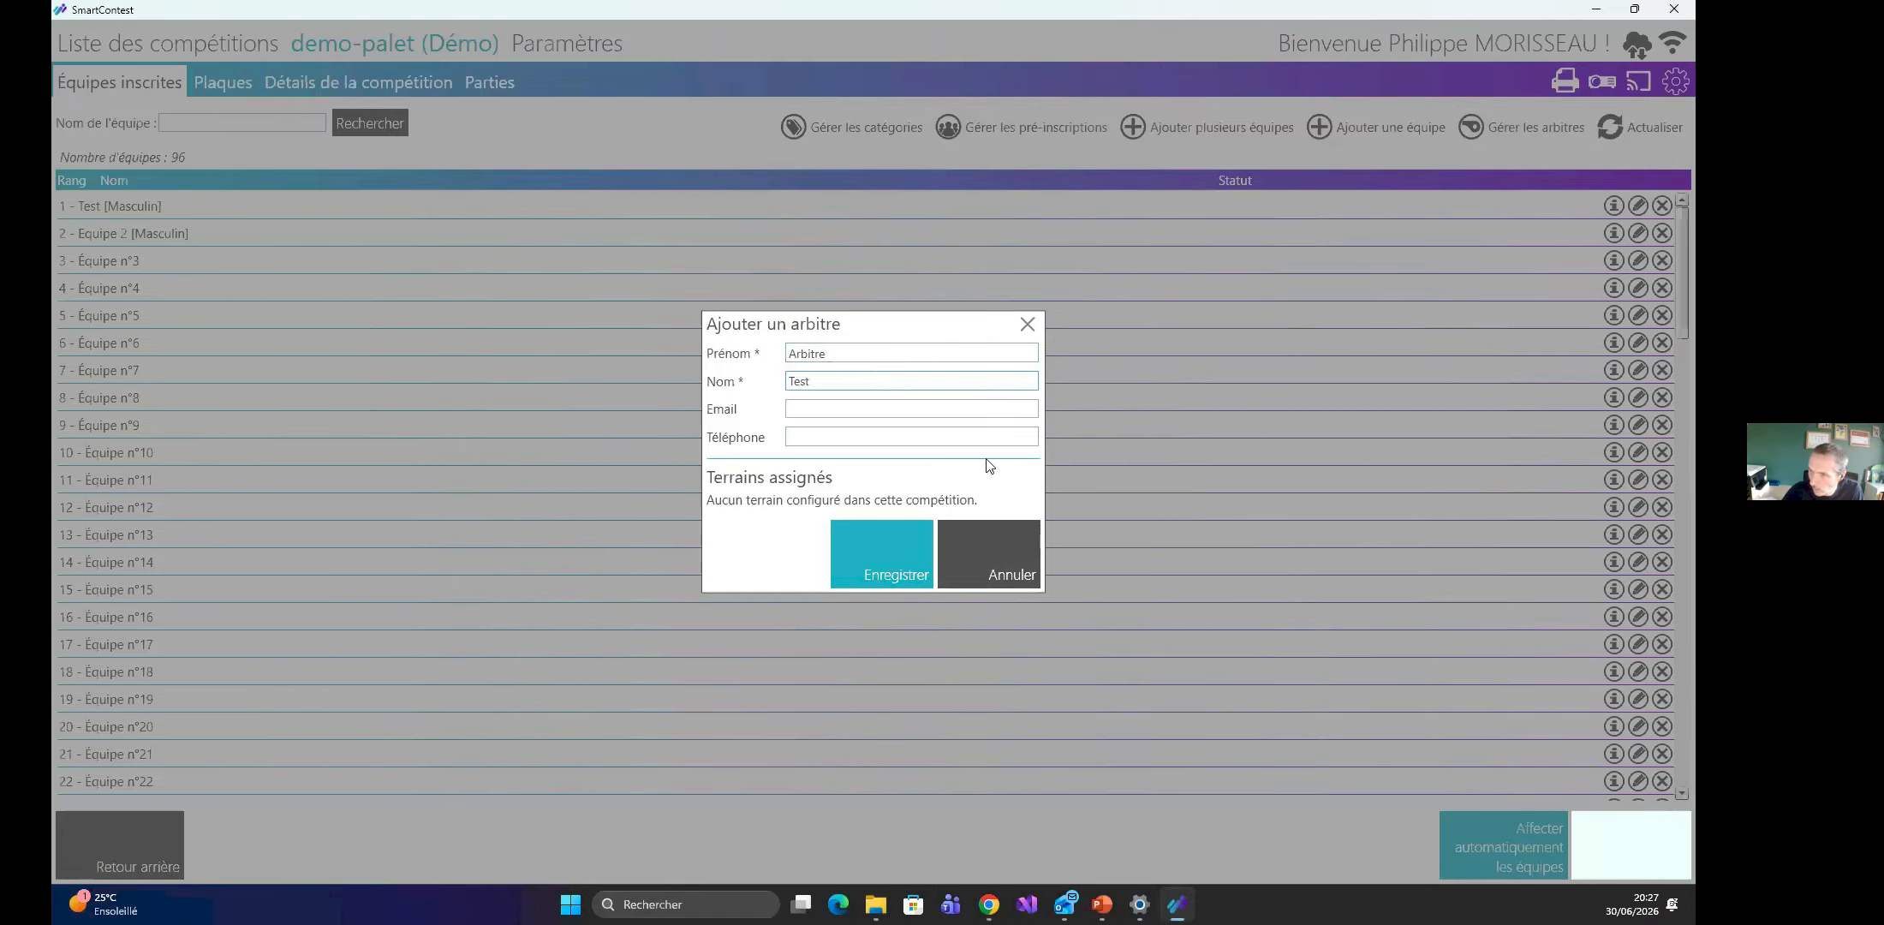
pyautogui.click(867, 559)
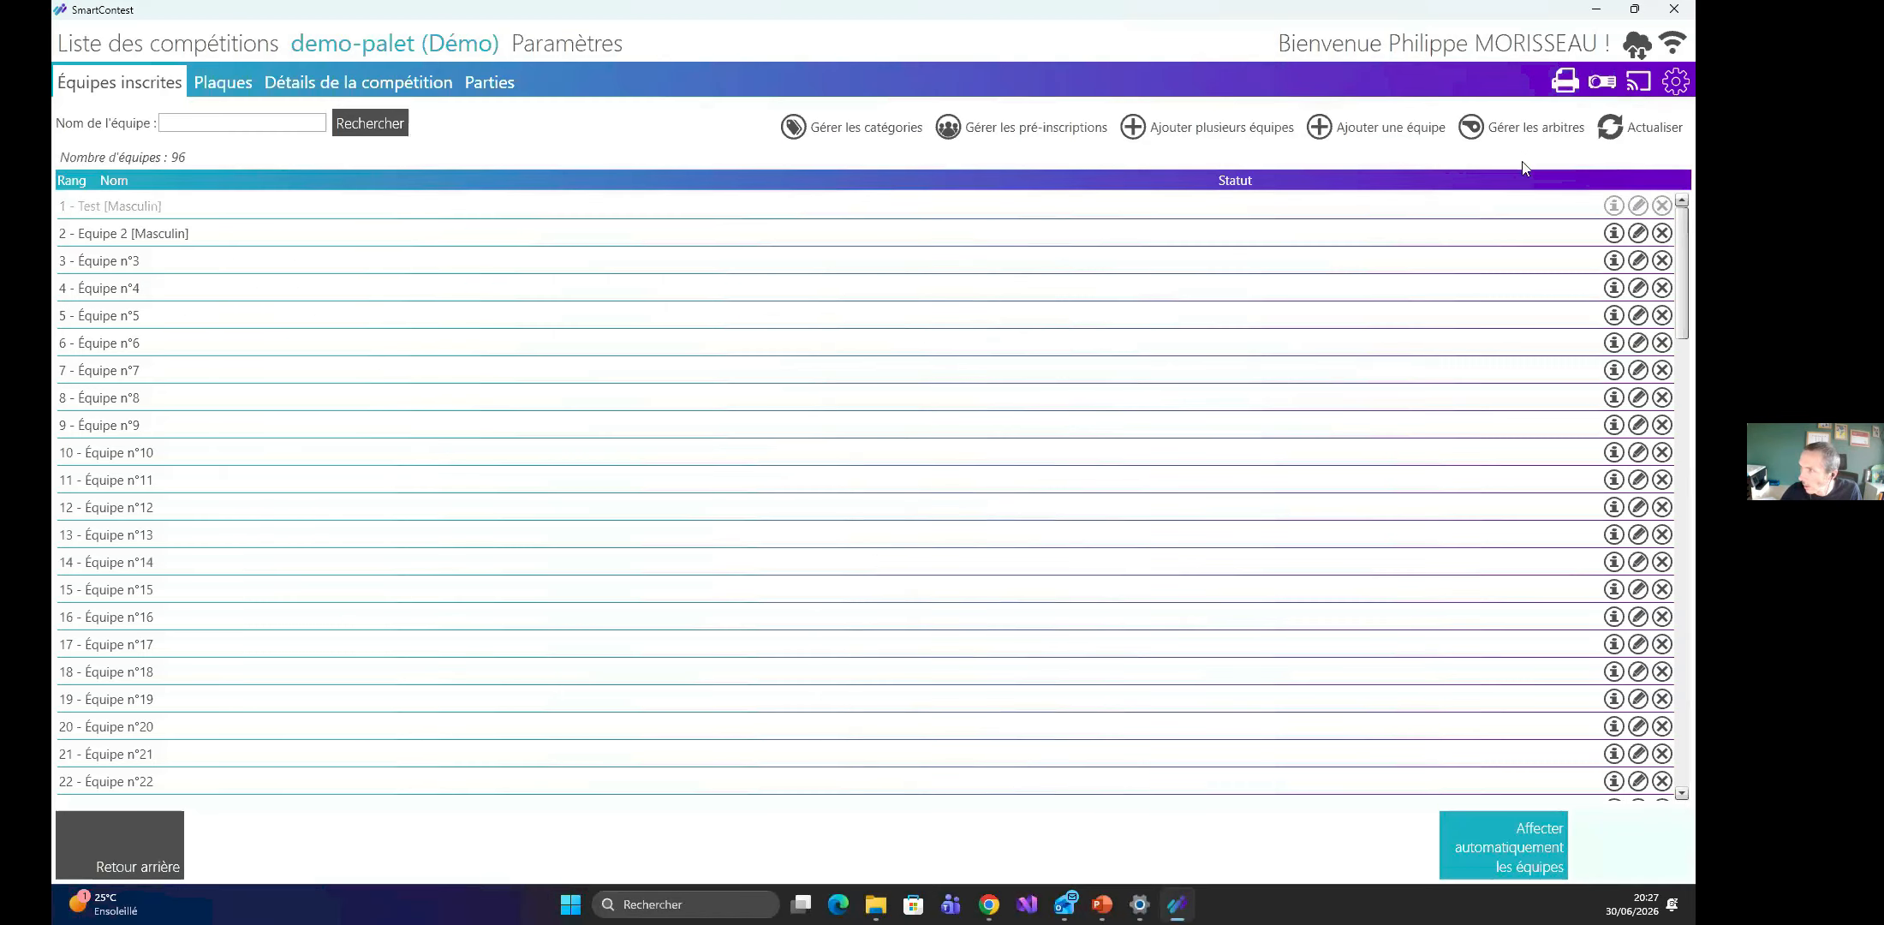
# Generate the printable QR code sheet from the competition's referee list.
pyautogui.click(1475, 129)
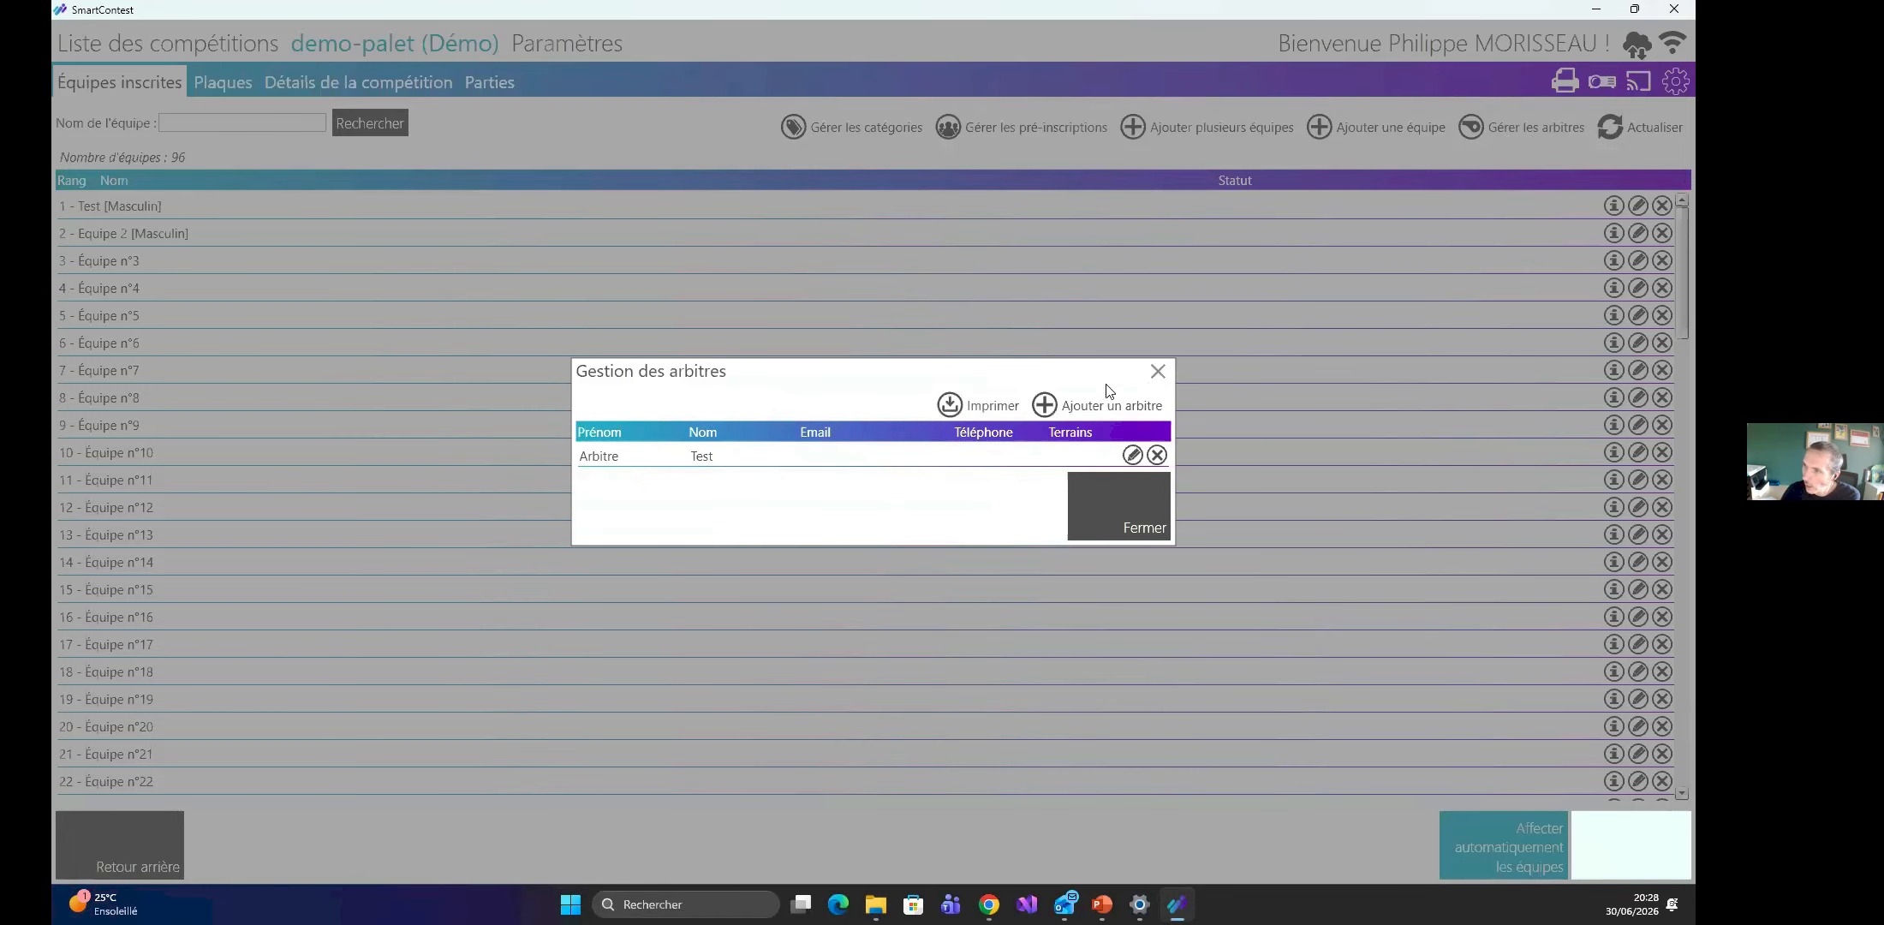
pyautogui.click(986, 408)
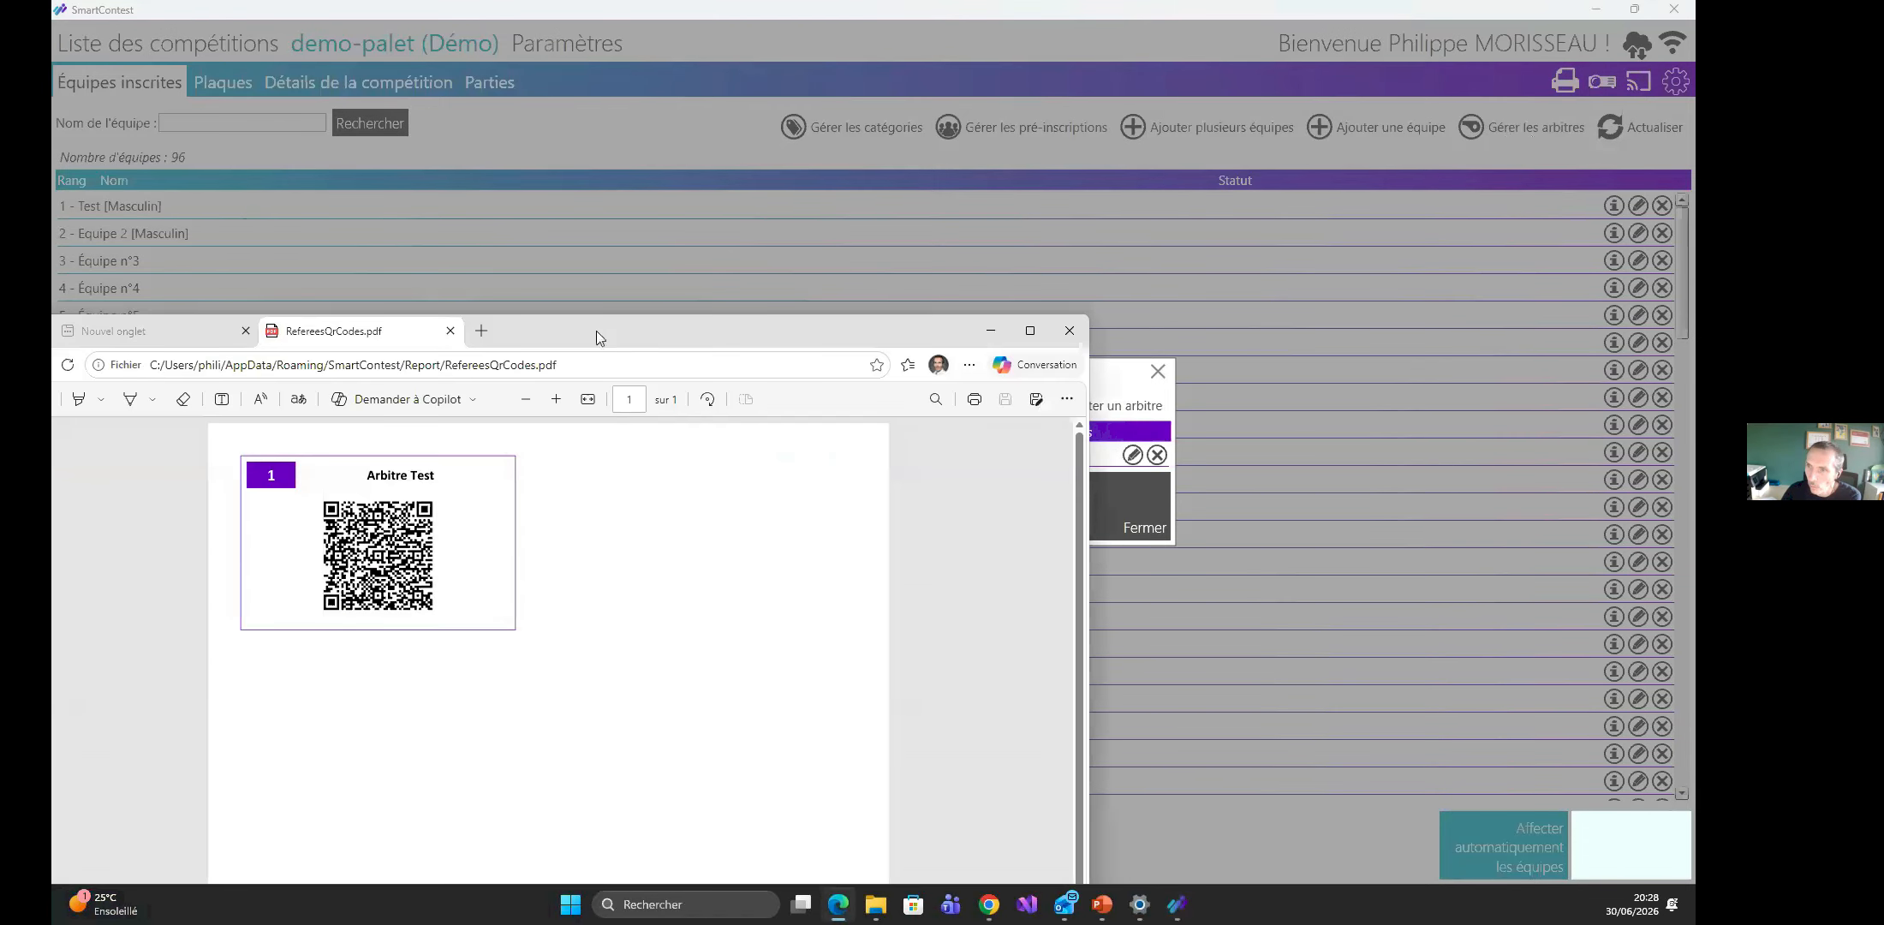
# Look over the generated referee QR code sheet, and close both the sheet and the referee management dialog.
pyautogui.moveTo(596, 332); pyautogui.dragTo(738, 210)
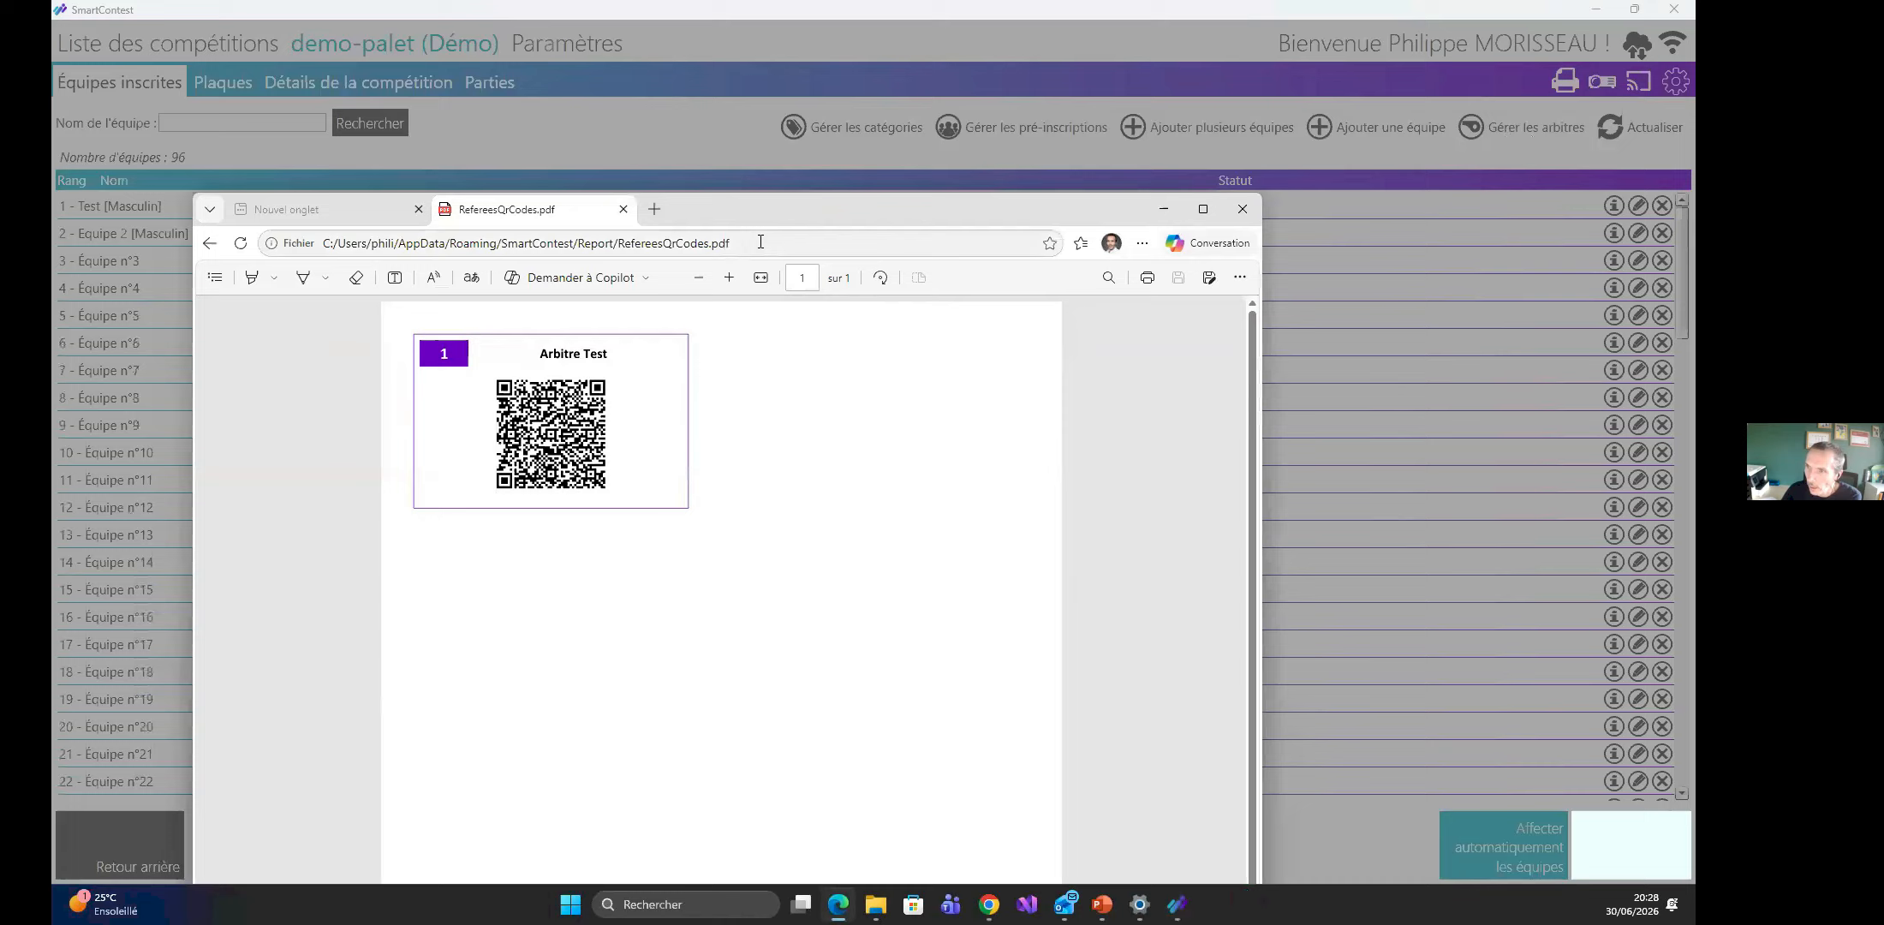
pyautogui.moveTo(734, 109); pyautogui.dragTo(719, 84)
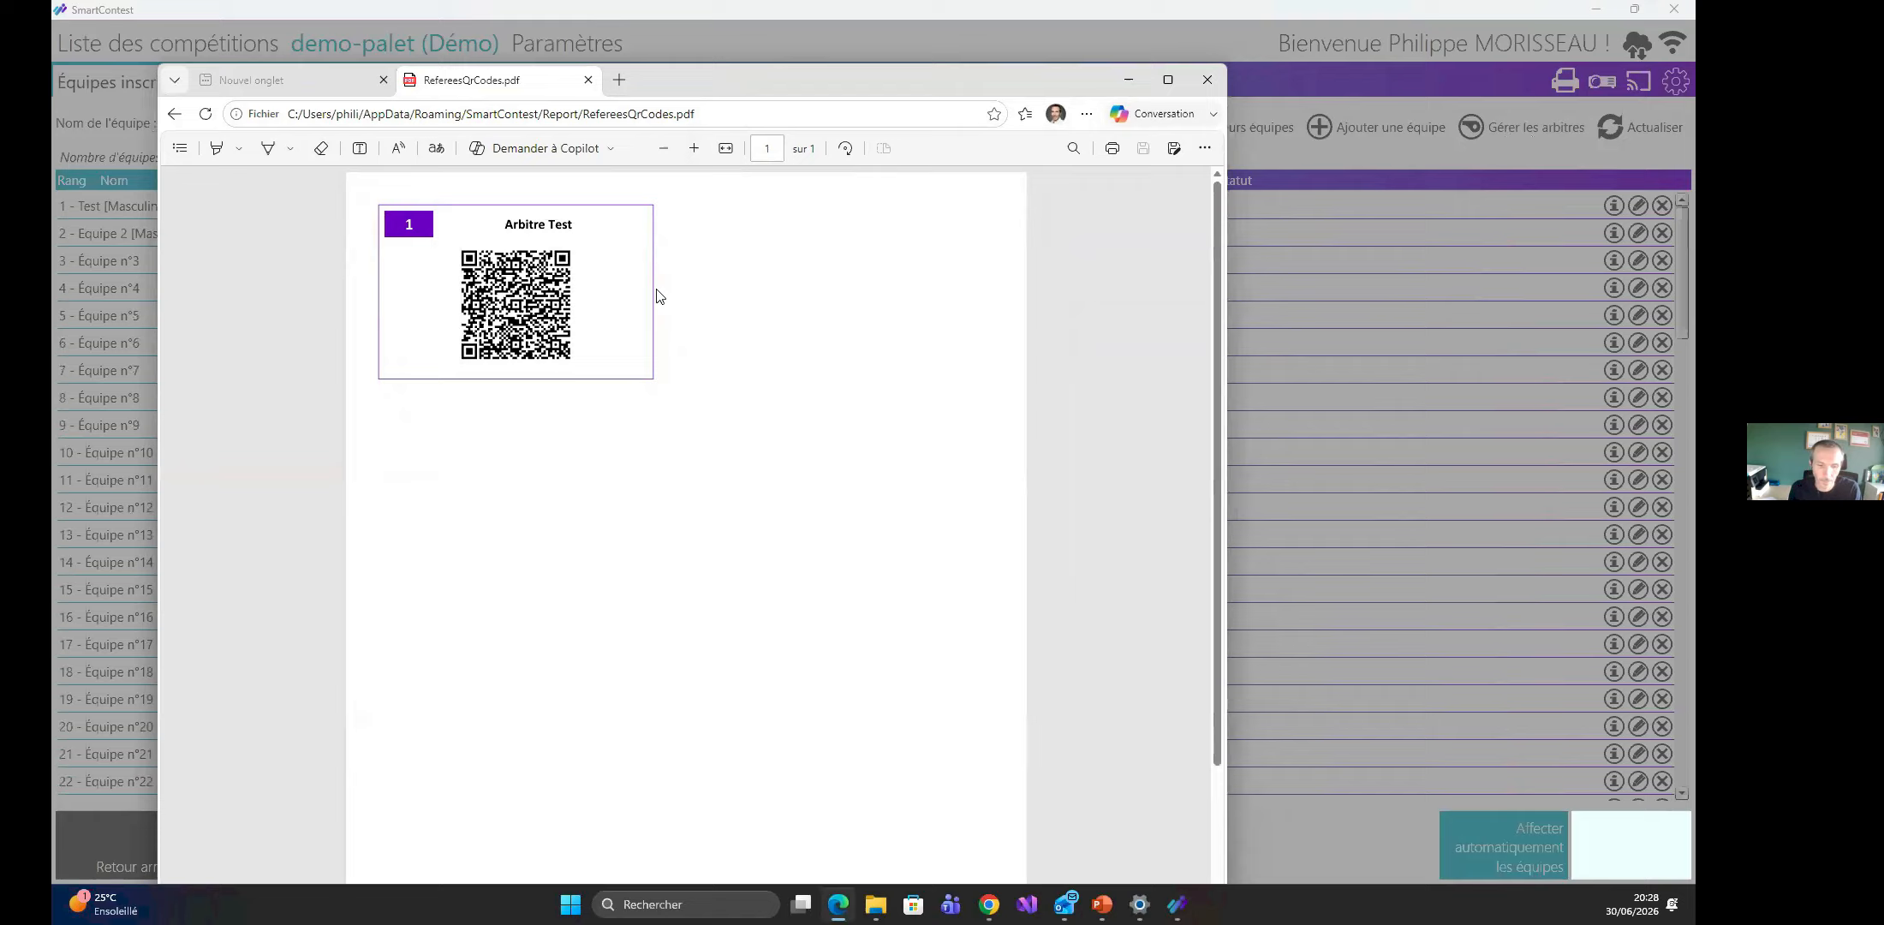
pyautogui.click(590, 81)
pyautogui.click(1141, 84)
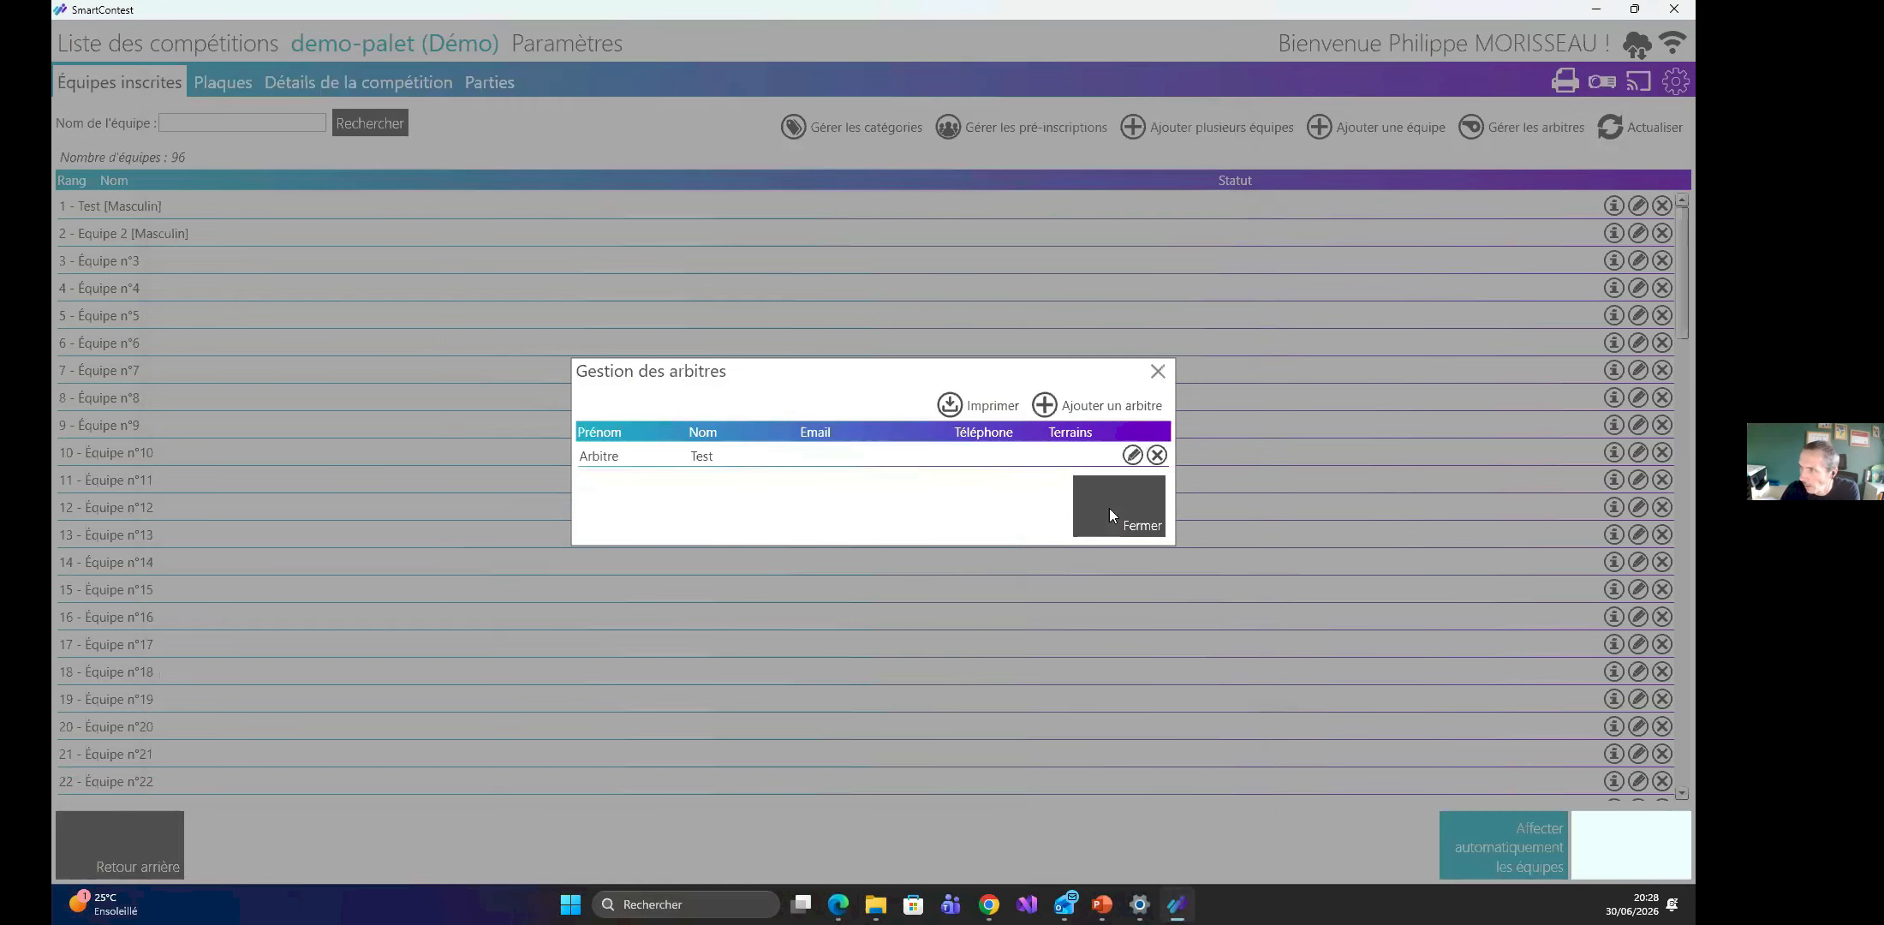
pyautogui.click(1108, 512)
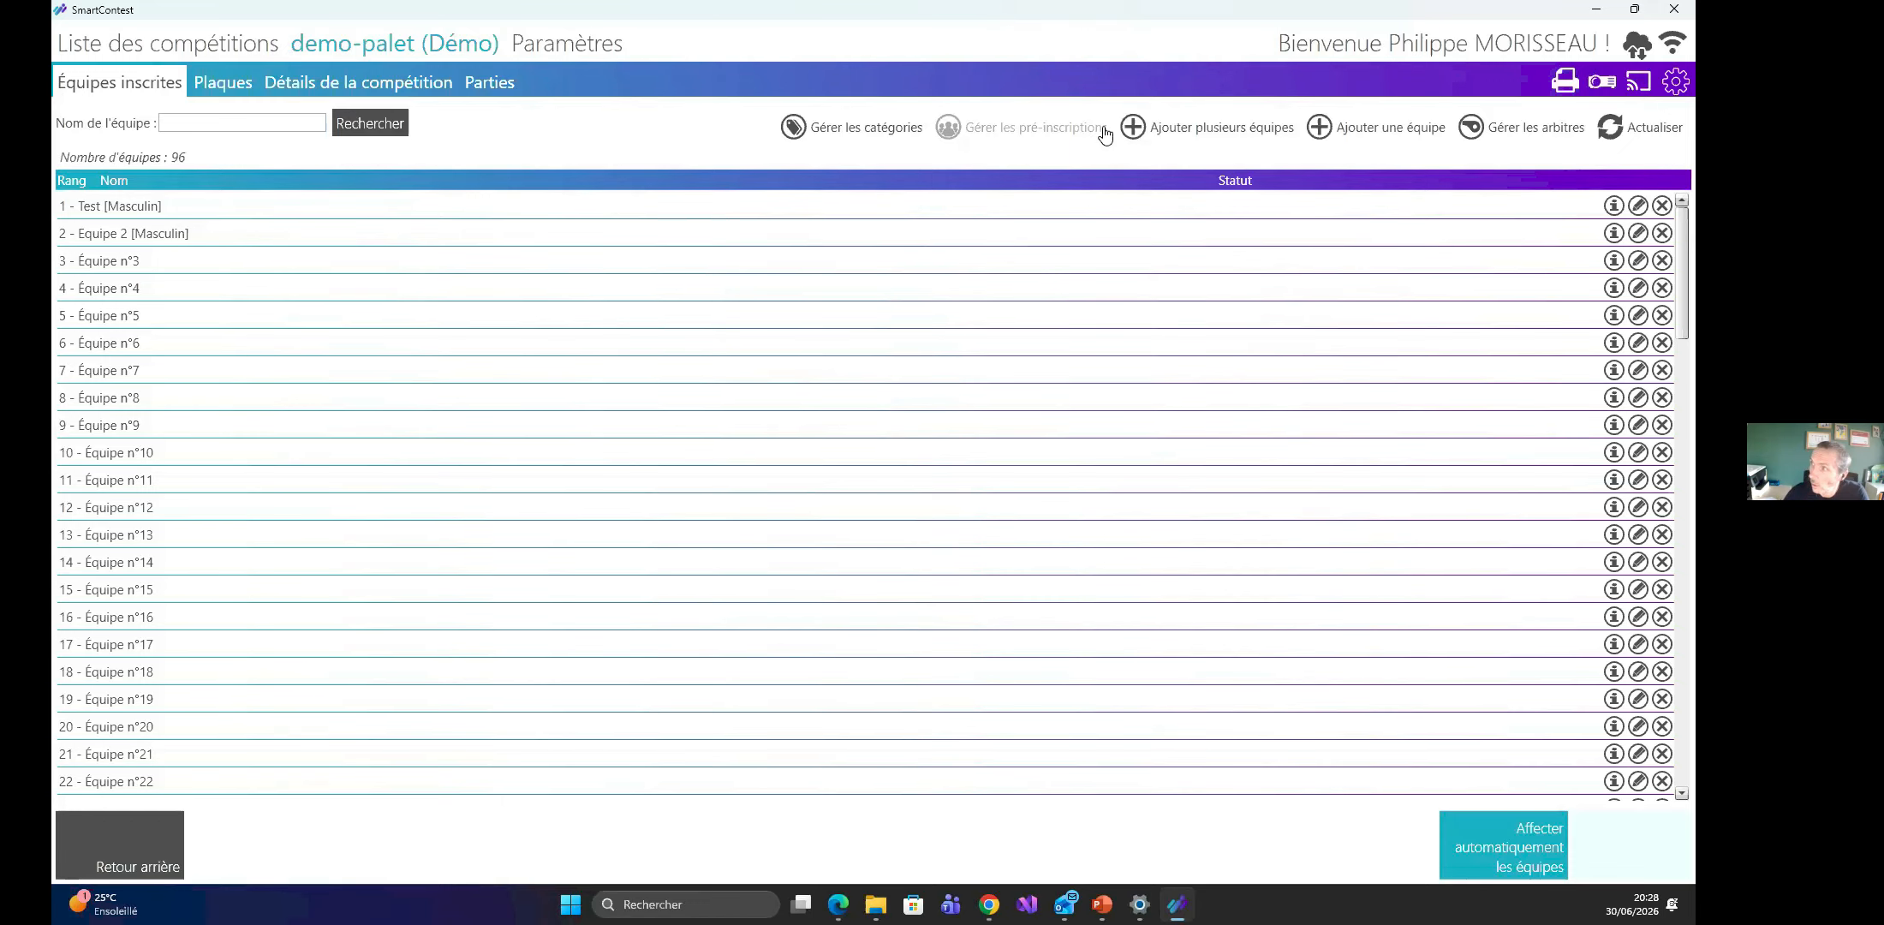
# Generate the printable QR code sheet for each registered team, and look through its pages to the last team before closing it.
pyautogui.click(1566, 83)
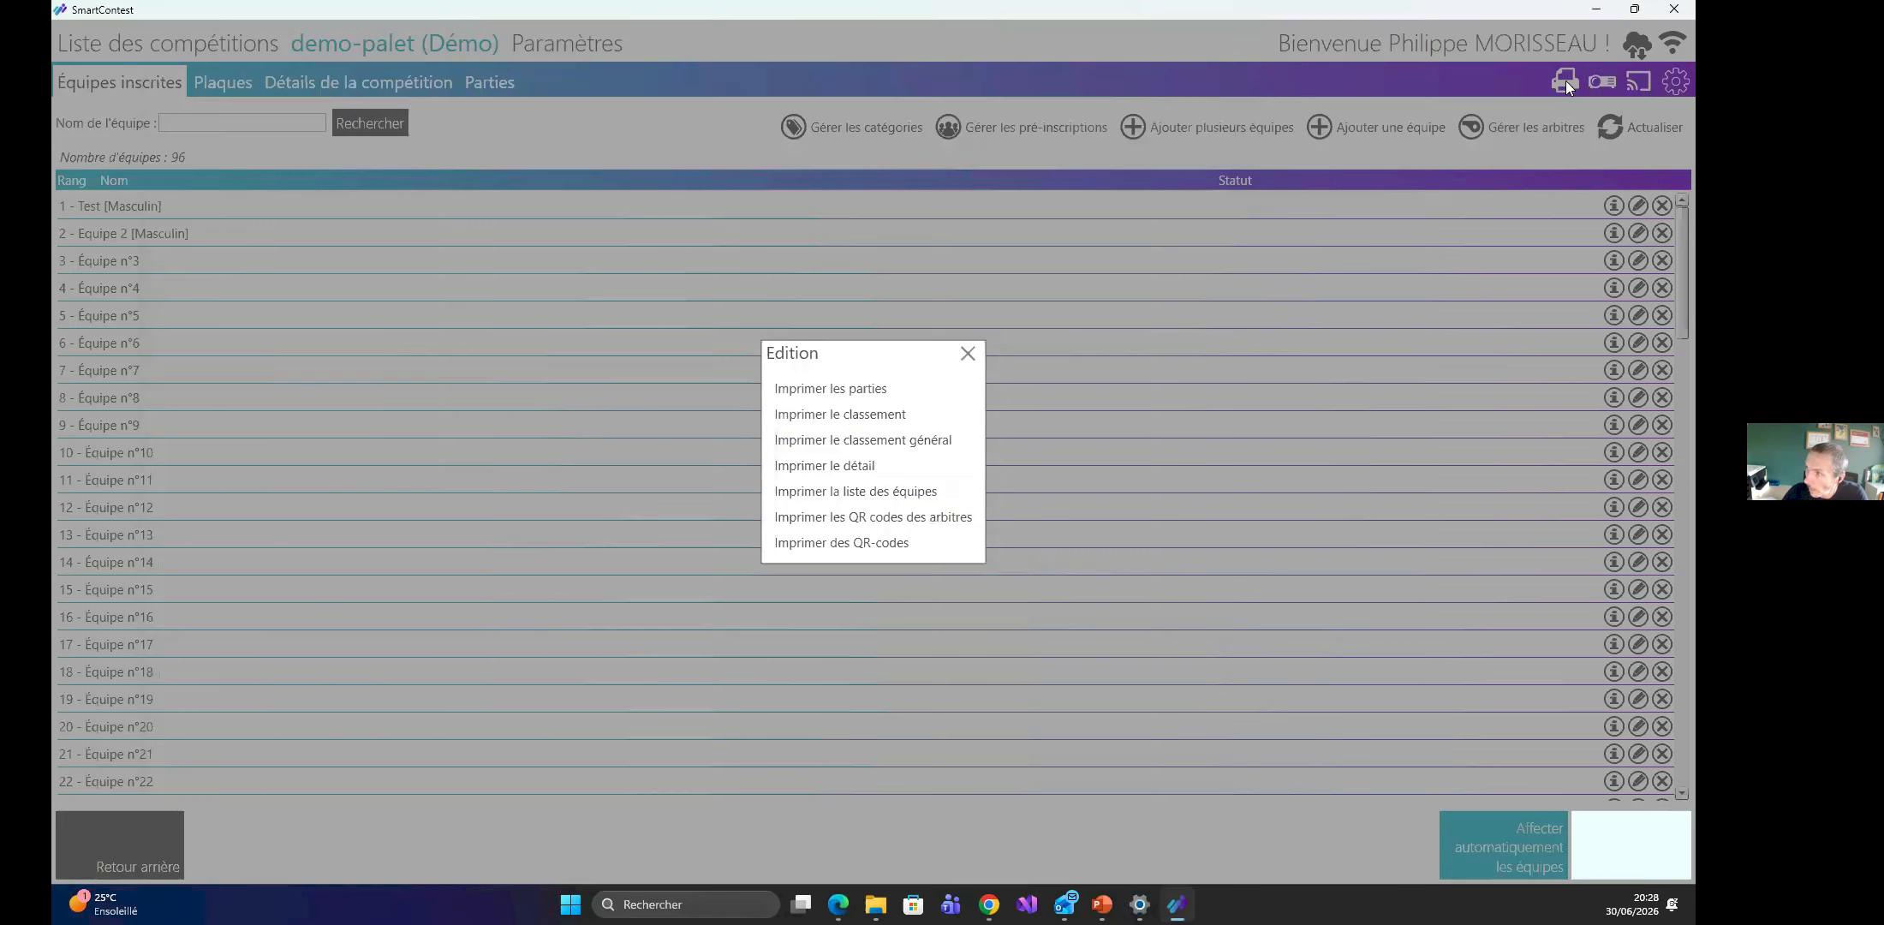
pyautogui.click(845, 546)
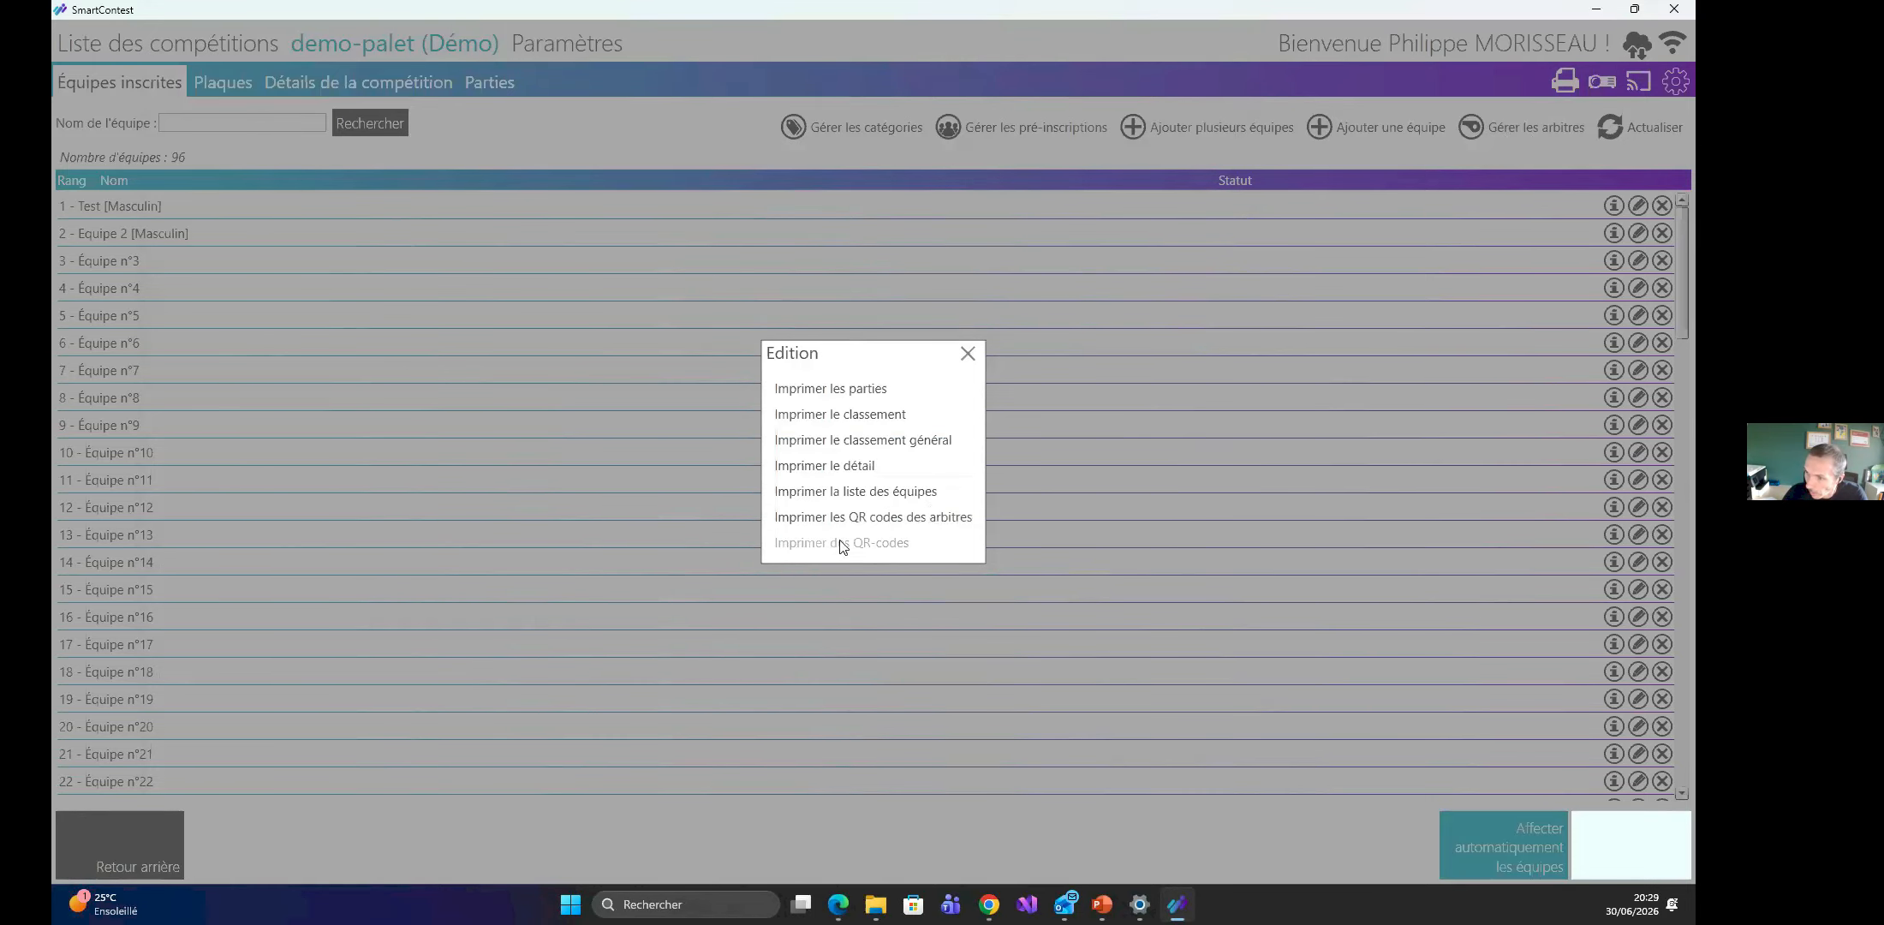
pyautogui.click(794, 547)
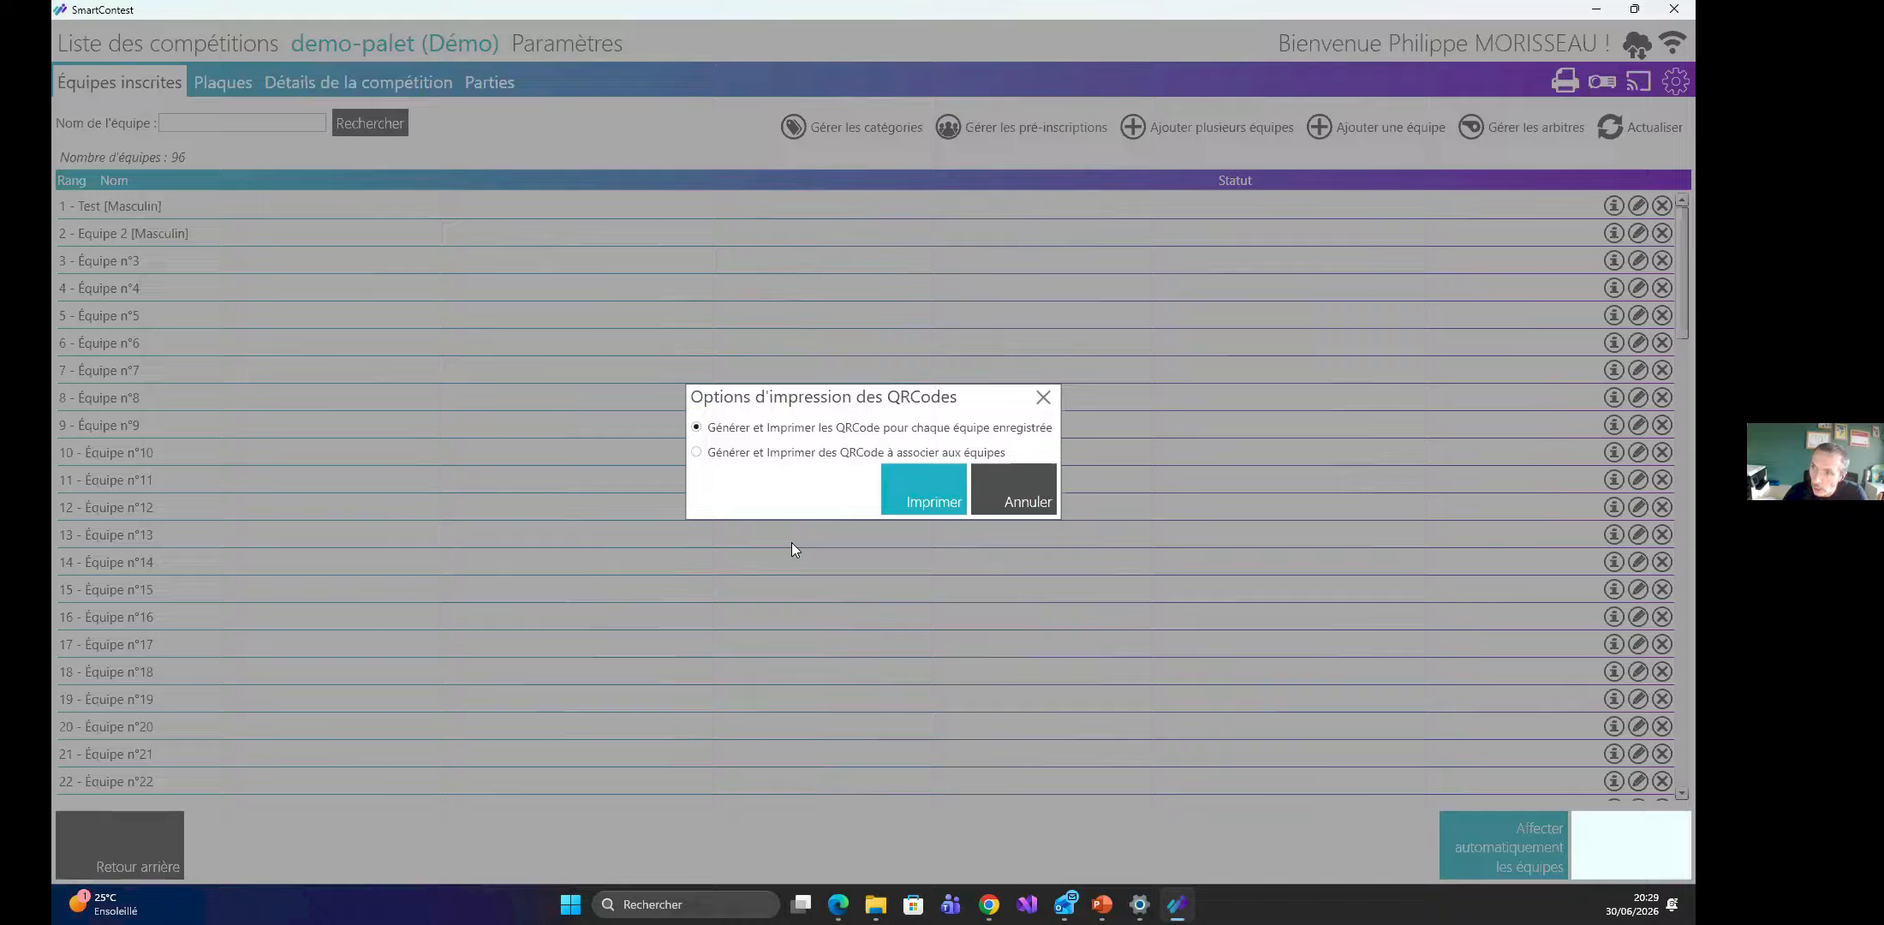
pyautogui.click(924, 489)
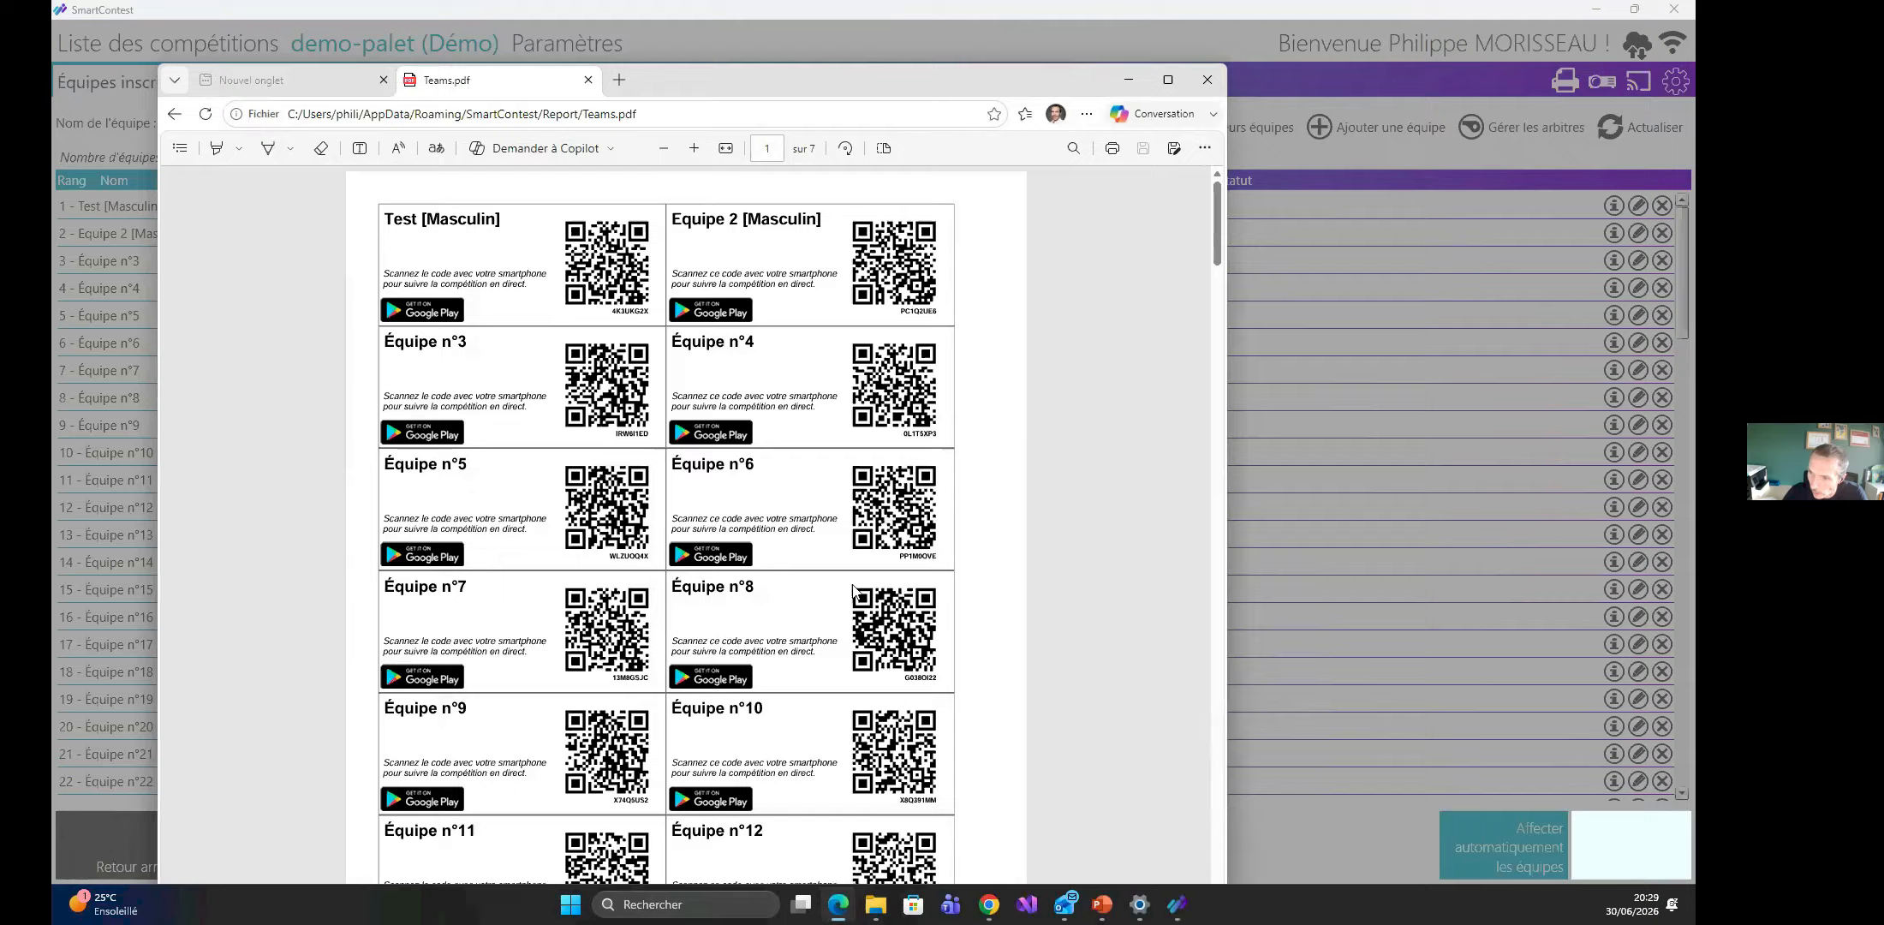
pyautogui.scroll(-15, 886, 382)
pyautogui.scroll(-15, 846, 583)
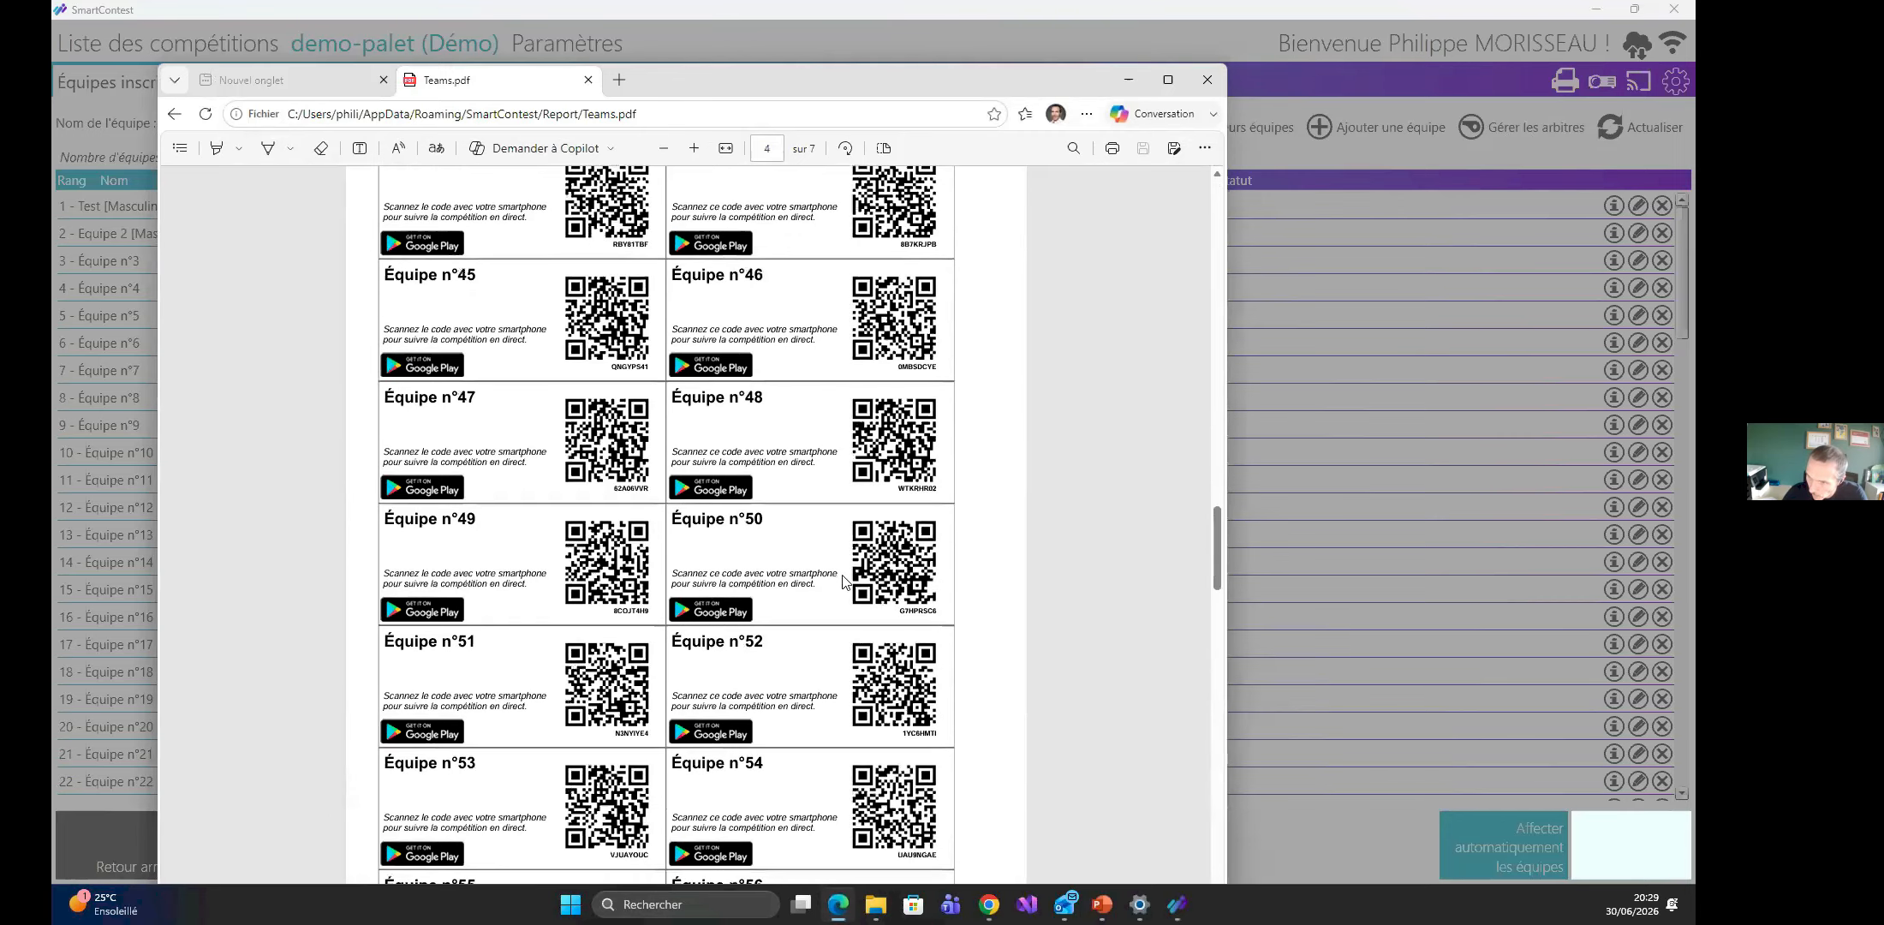
pyautogui.scroll(-15, 842, 582)
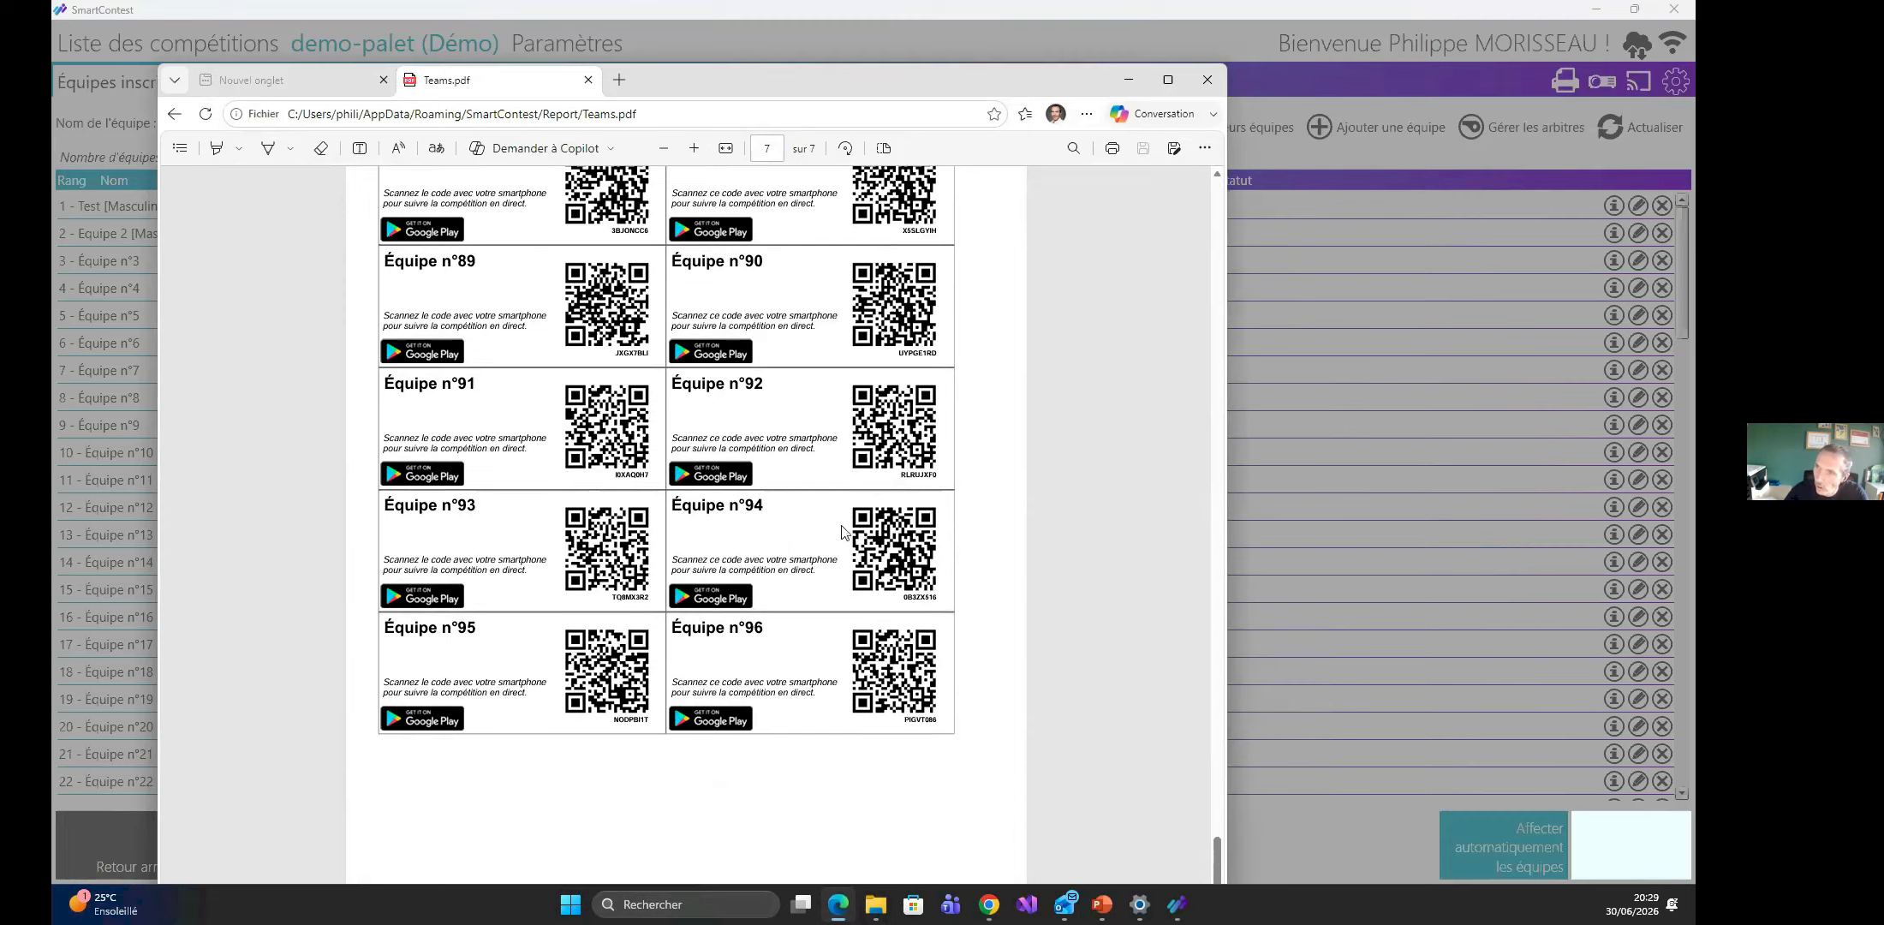
pyautogui.click(589, 80)
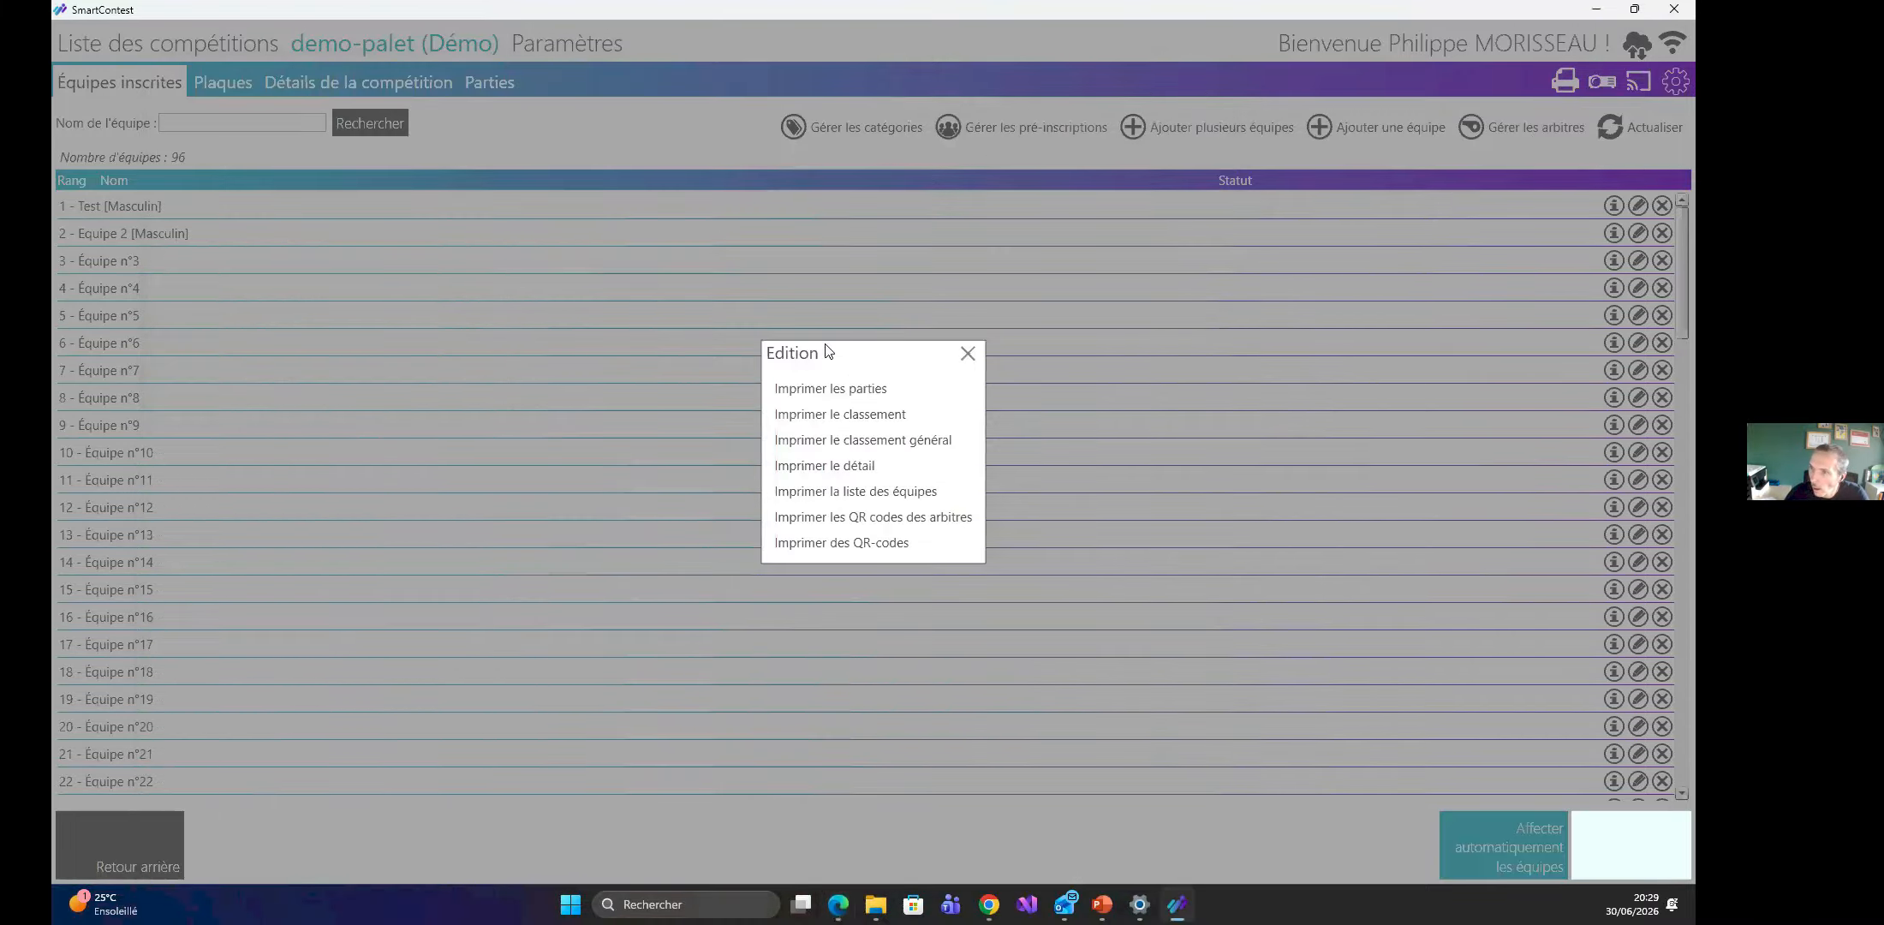
pyautogui.click(1129, 79)
# Generate printable QR codes to associate with teams for the numbers 1-100, look through the sheet, and close it and the print options.
pyautogui.click(881, 547)
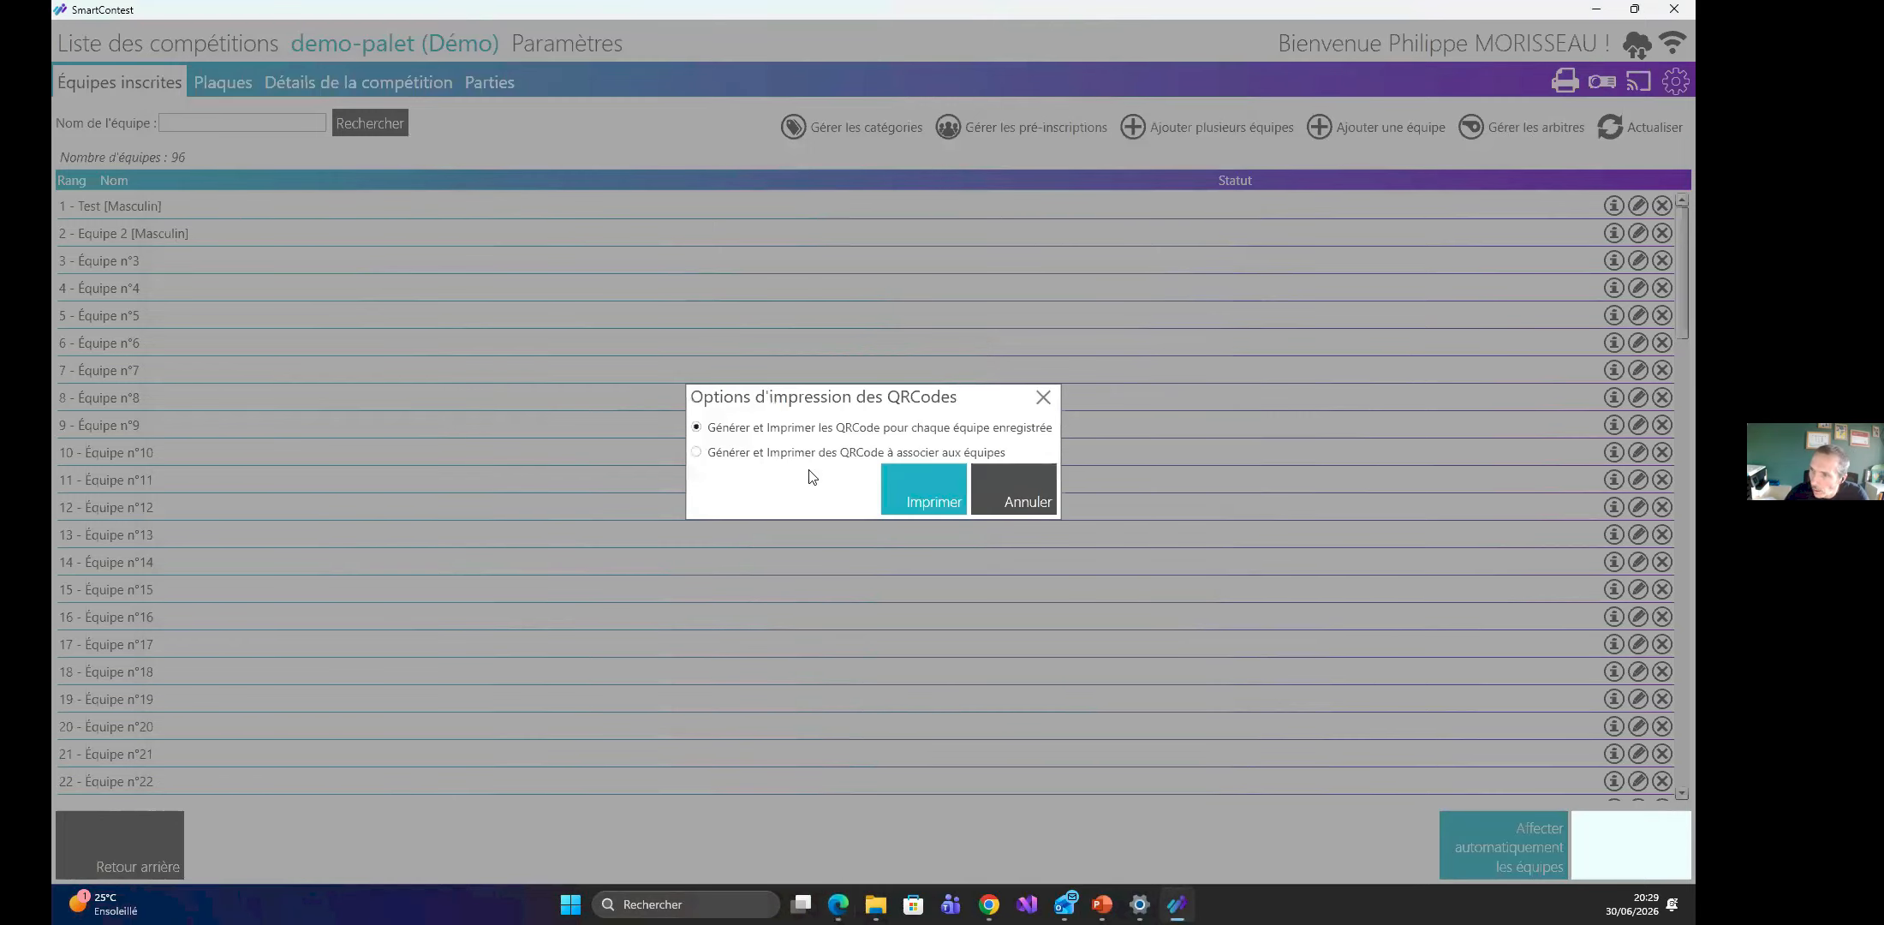
pyautogui.click(788, 452)
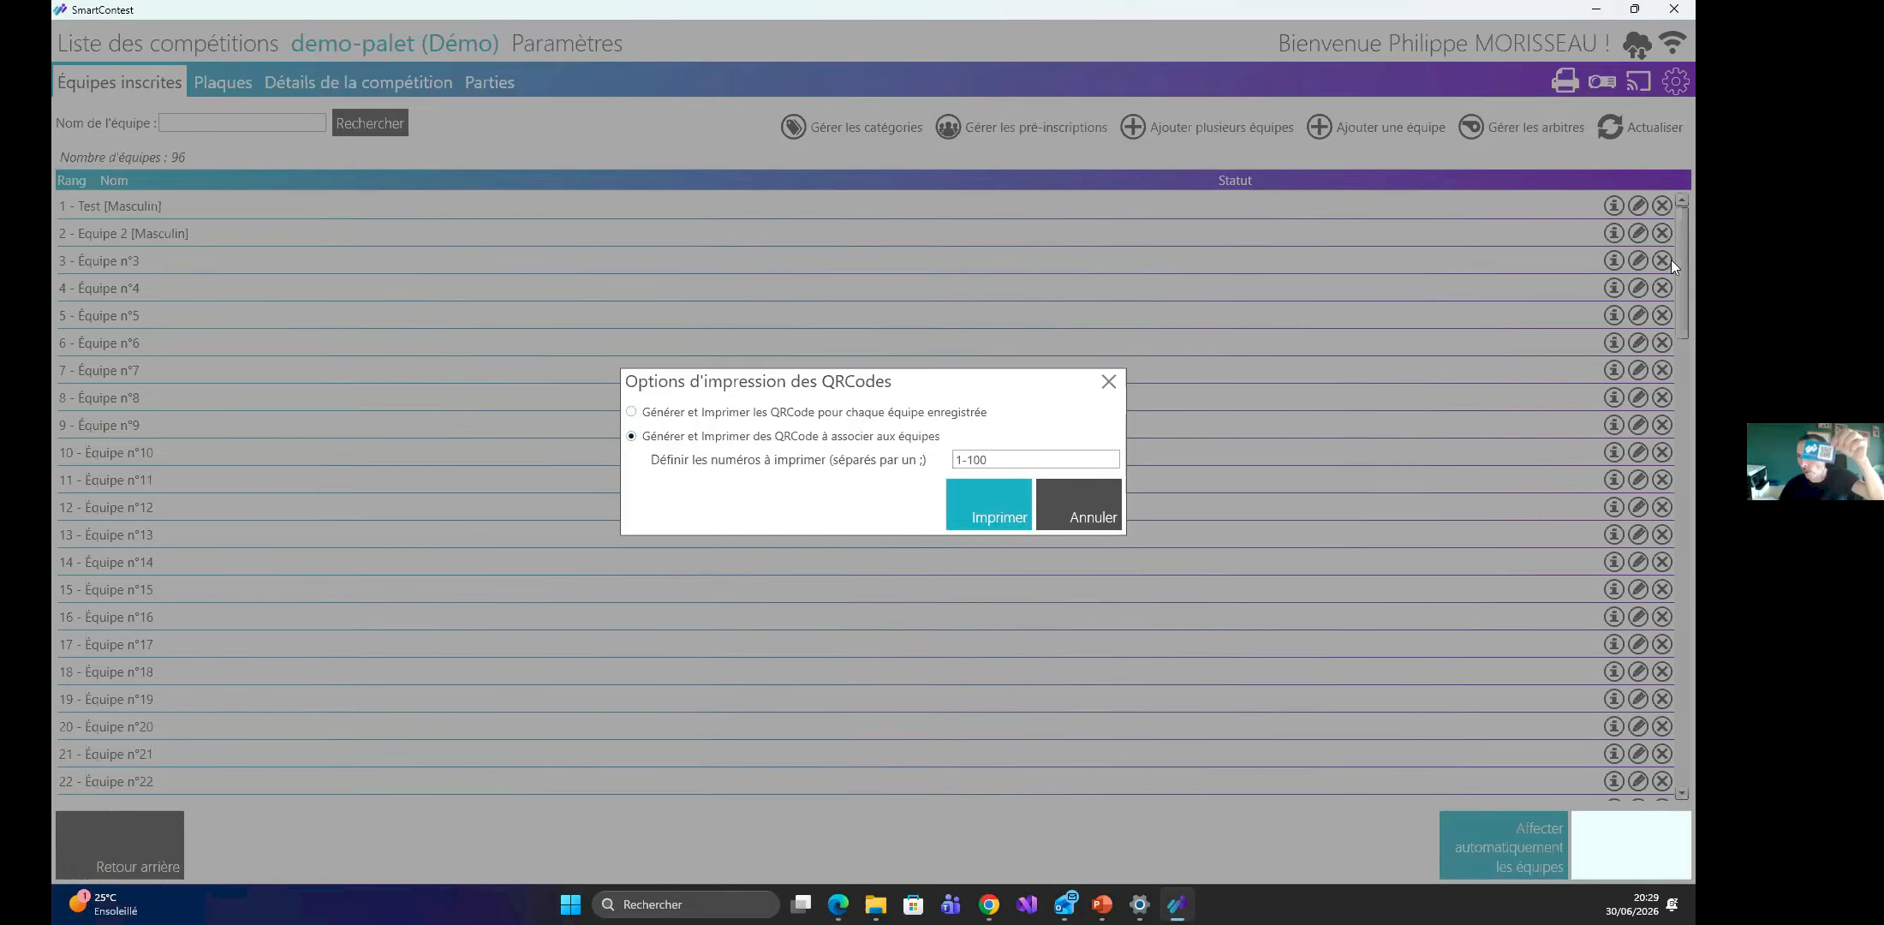
pyautogui.click(988, 488)
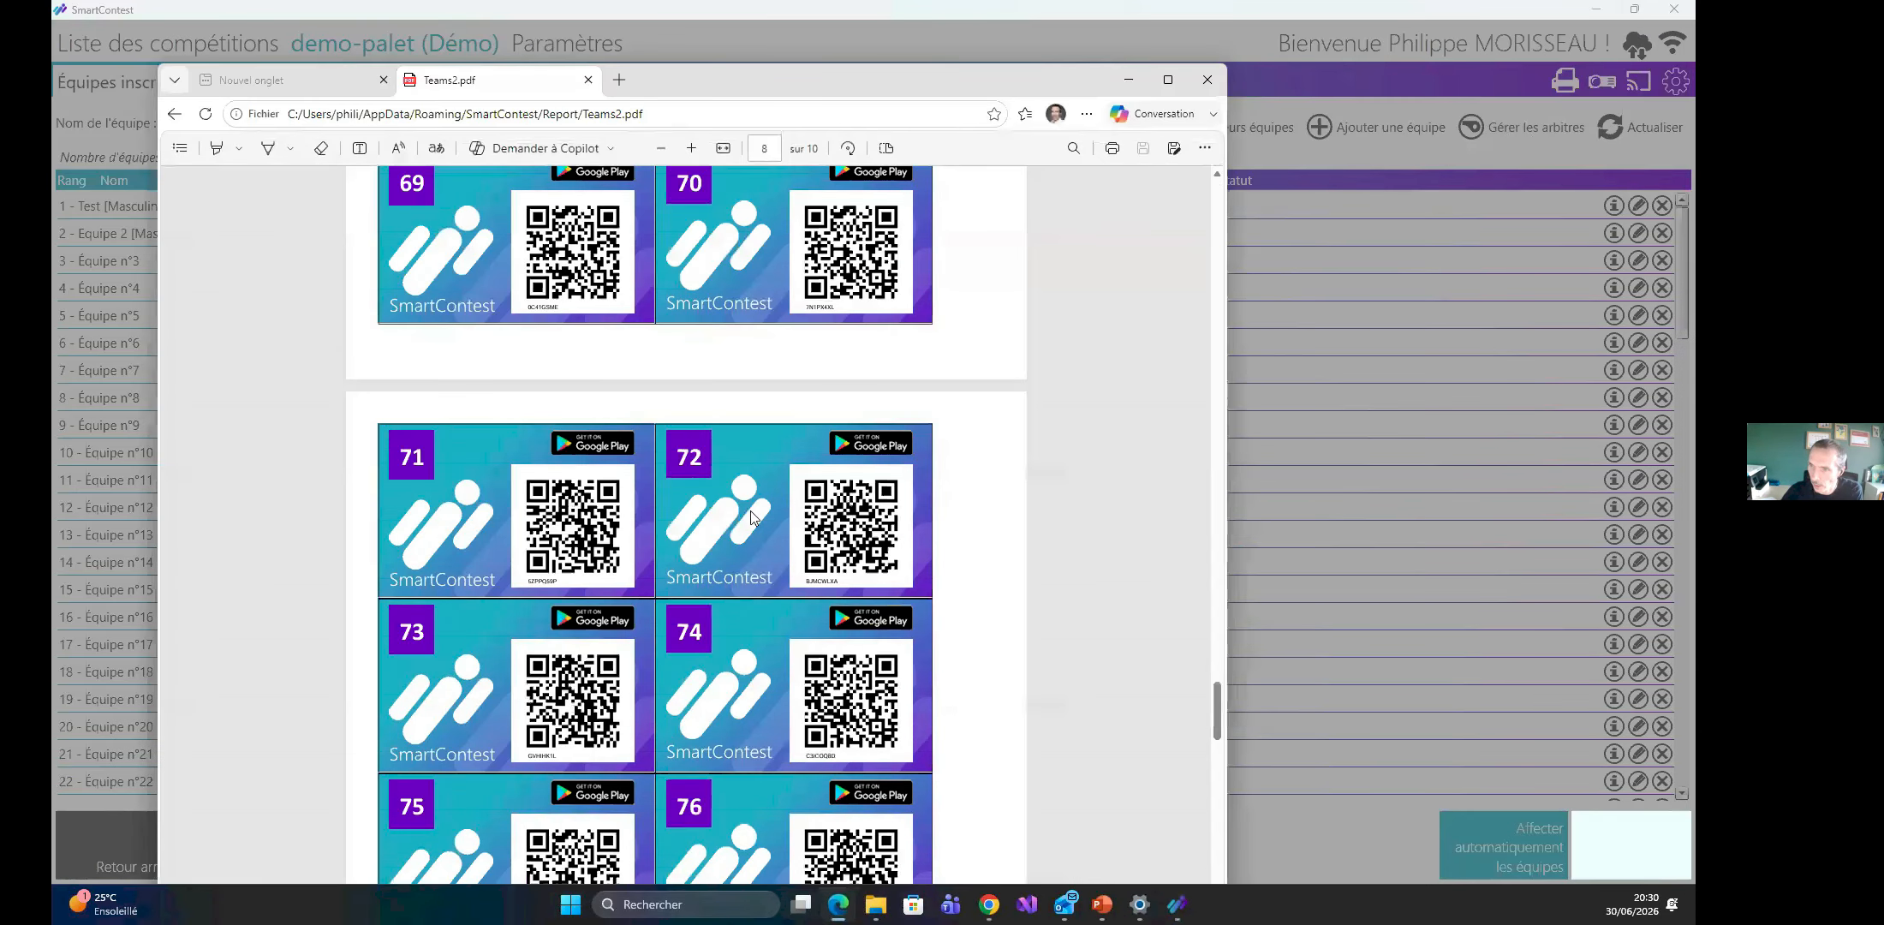
pyautogui.scroll(6, 746, 512)
pyautogui.scroll(20, 746, 506)
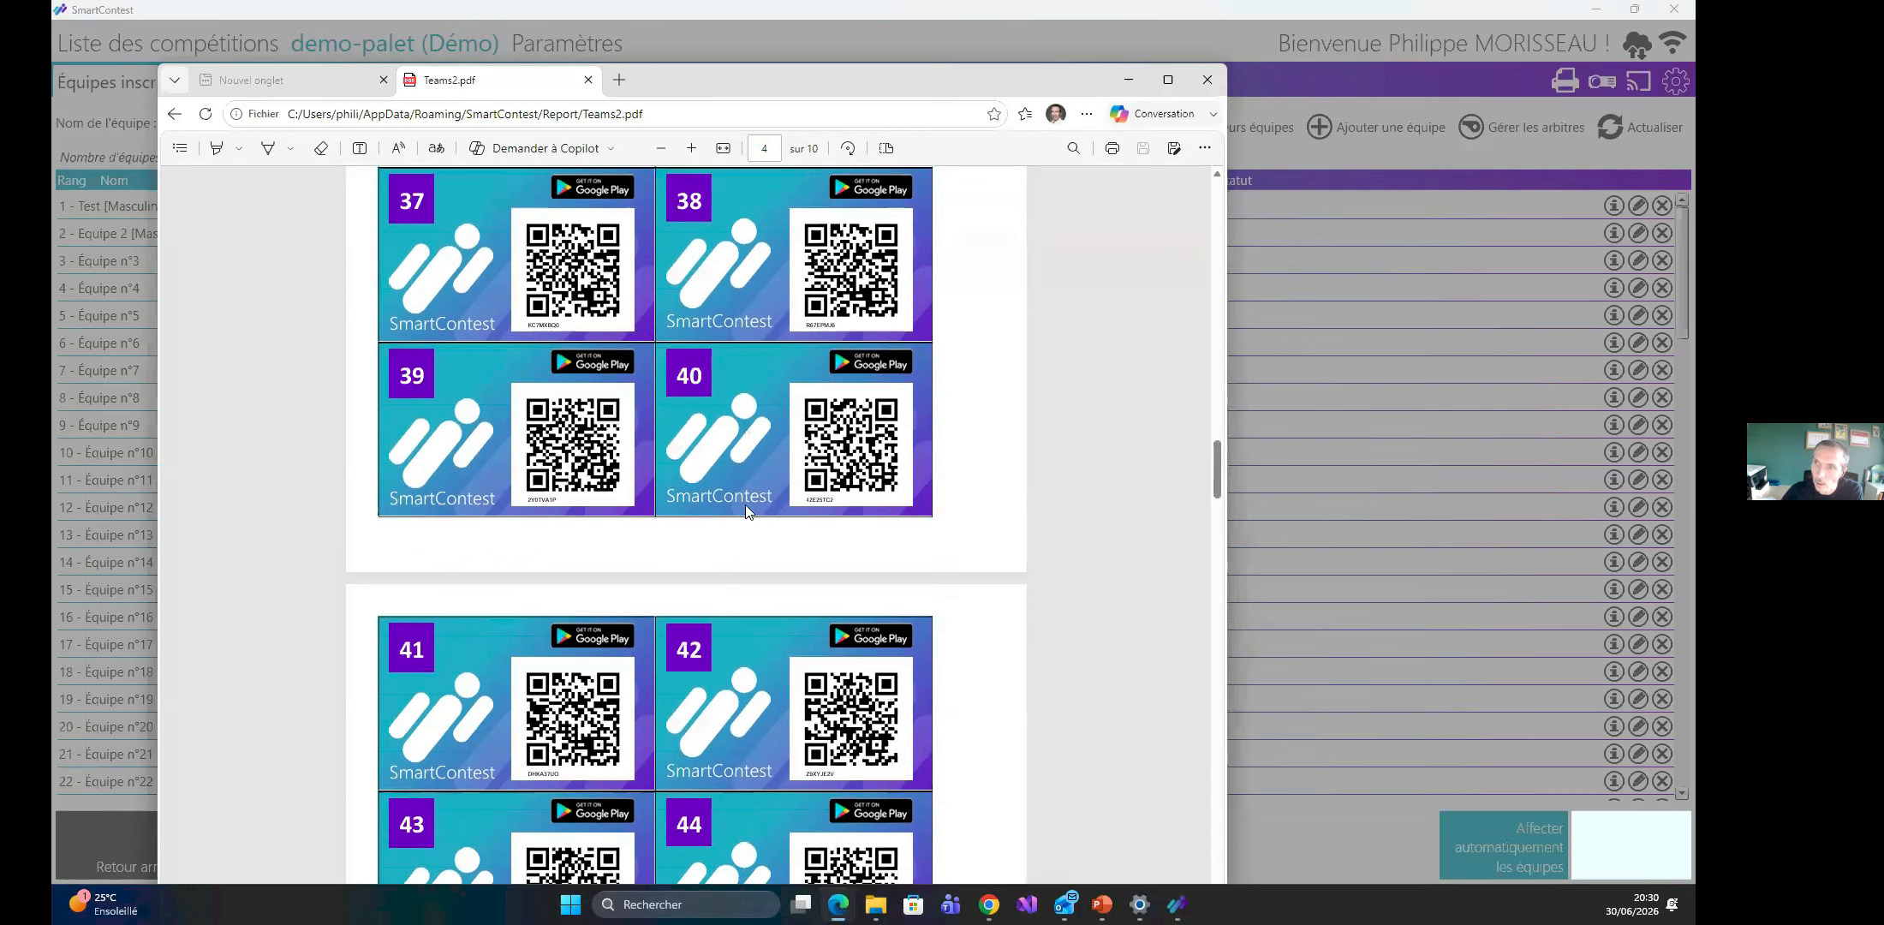
pyautogui.scroll(20, 745, 506)
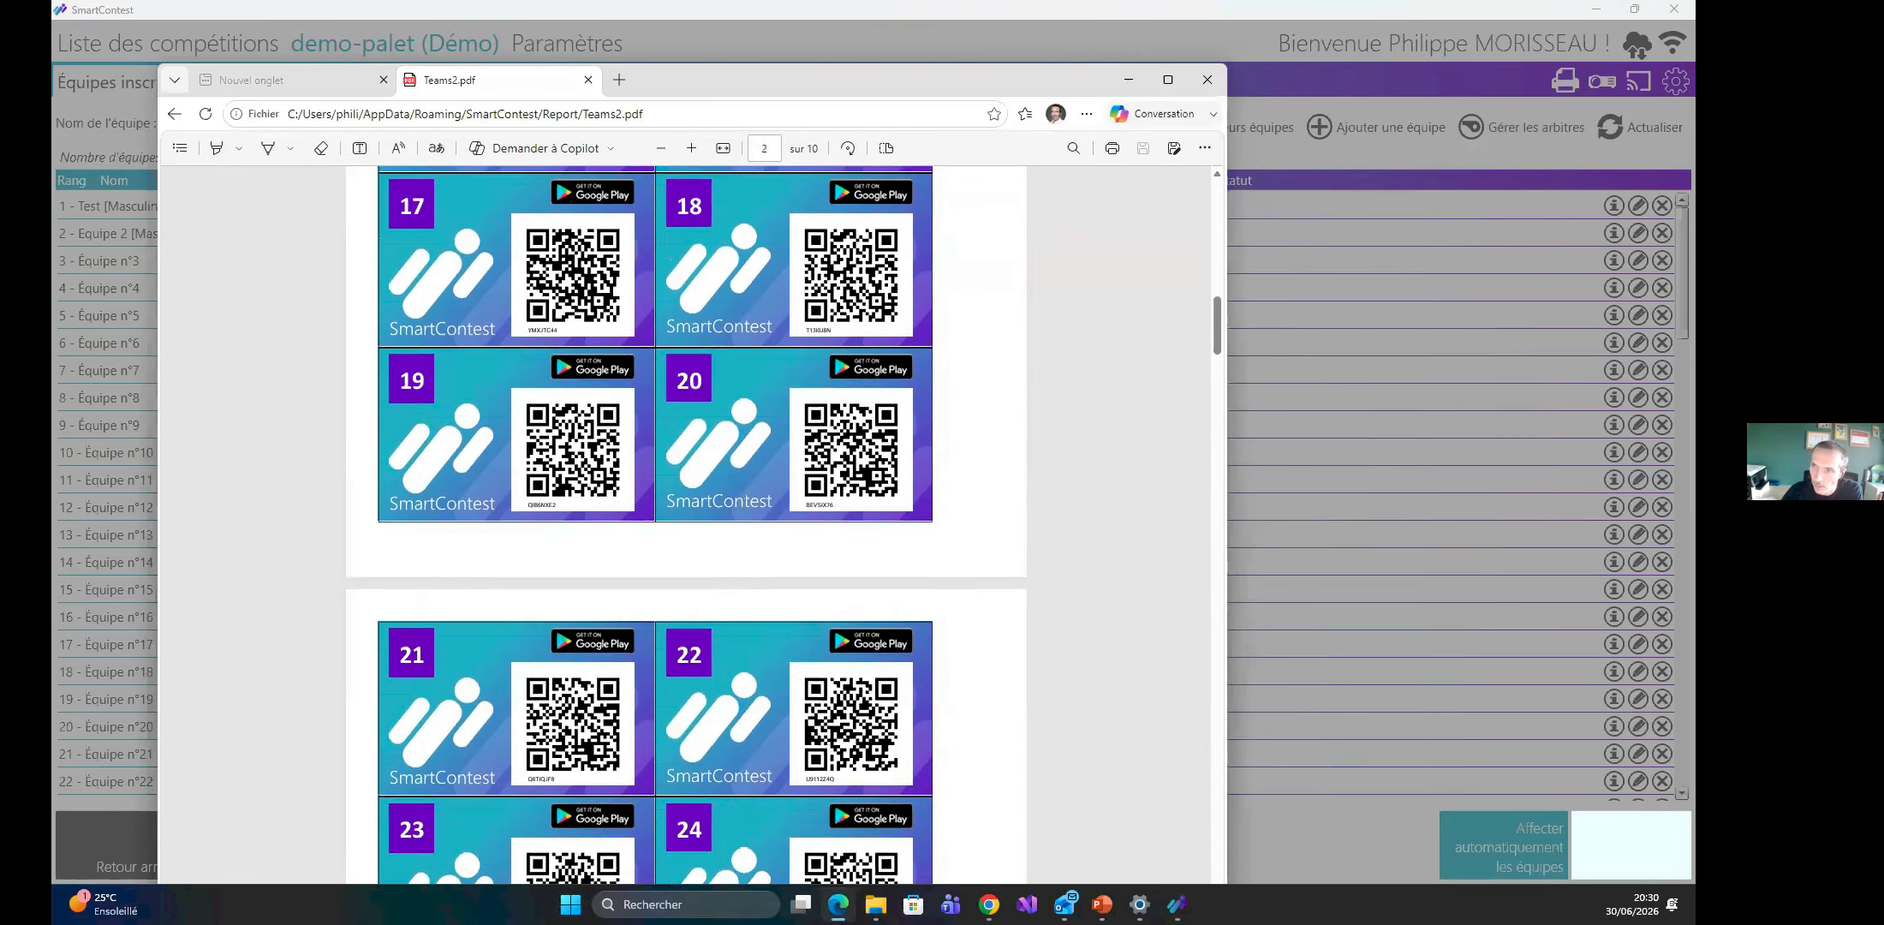
pyautogui.scroll(8, 745, 501)
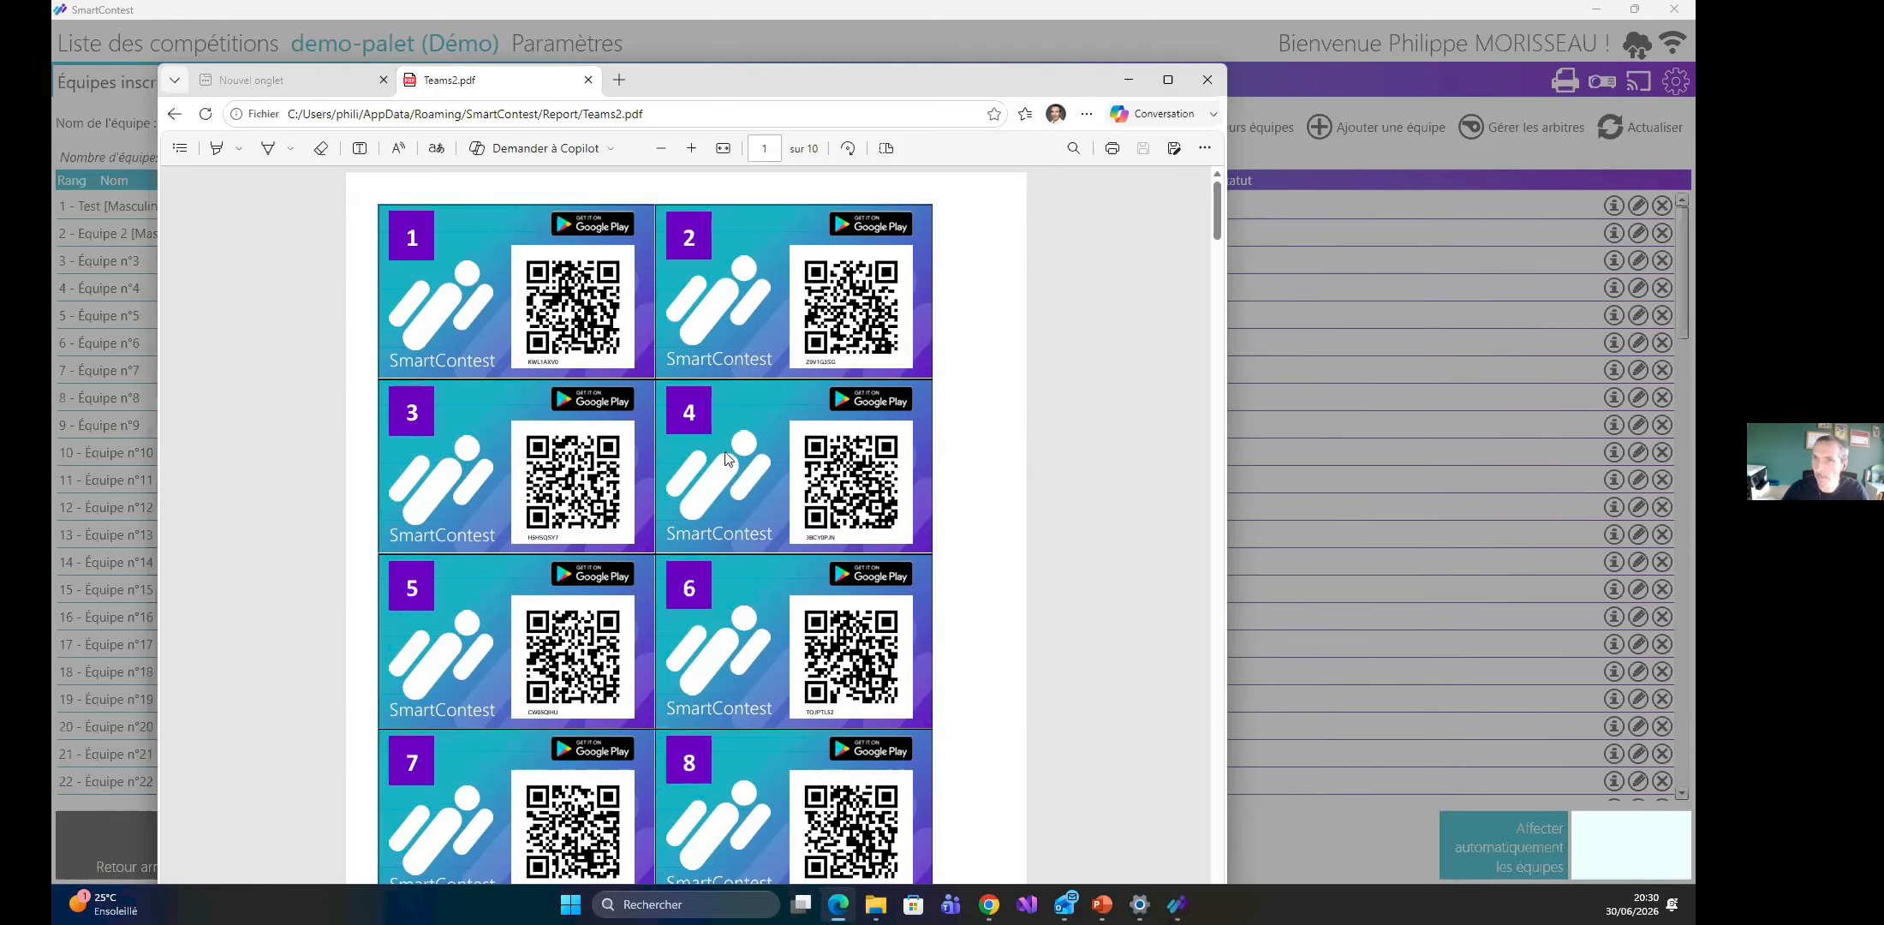
pyautogui.click(589, 79)
pyautogui.click(1208, 80)
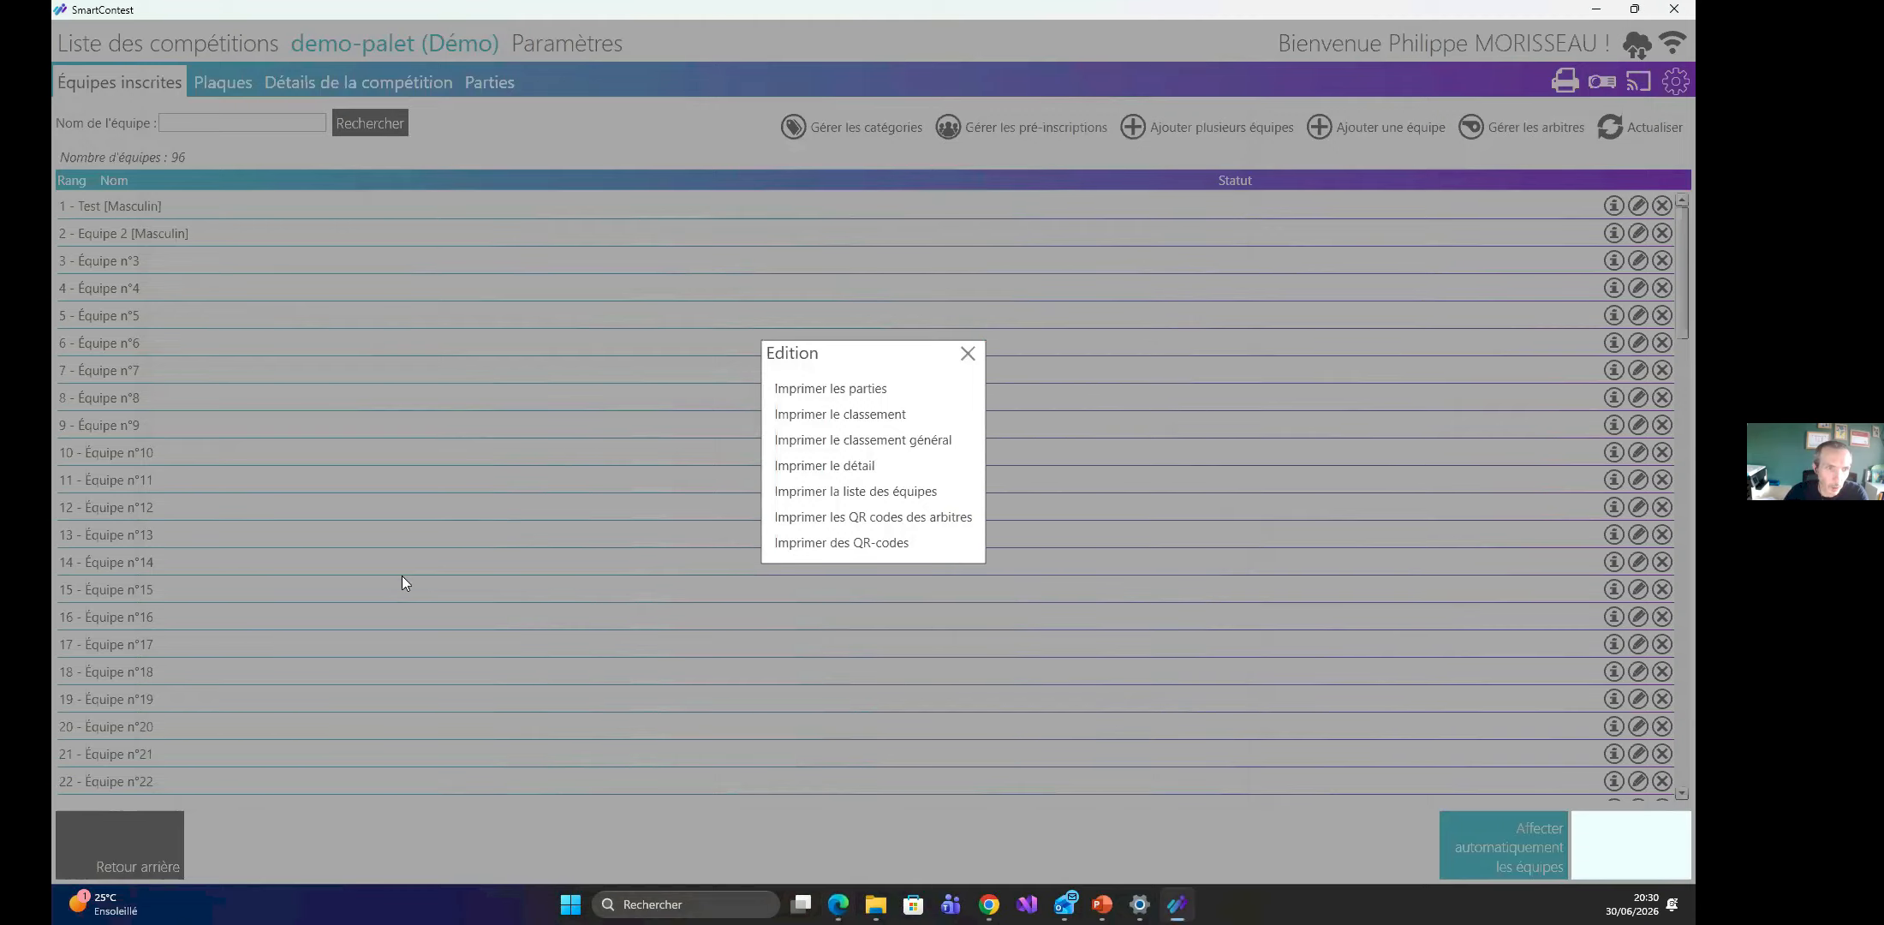
pyautogui.click(969, 355)
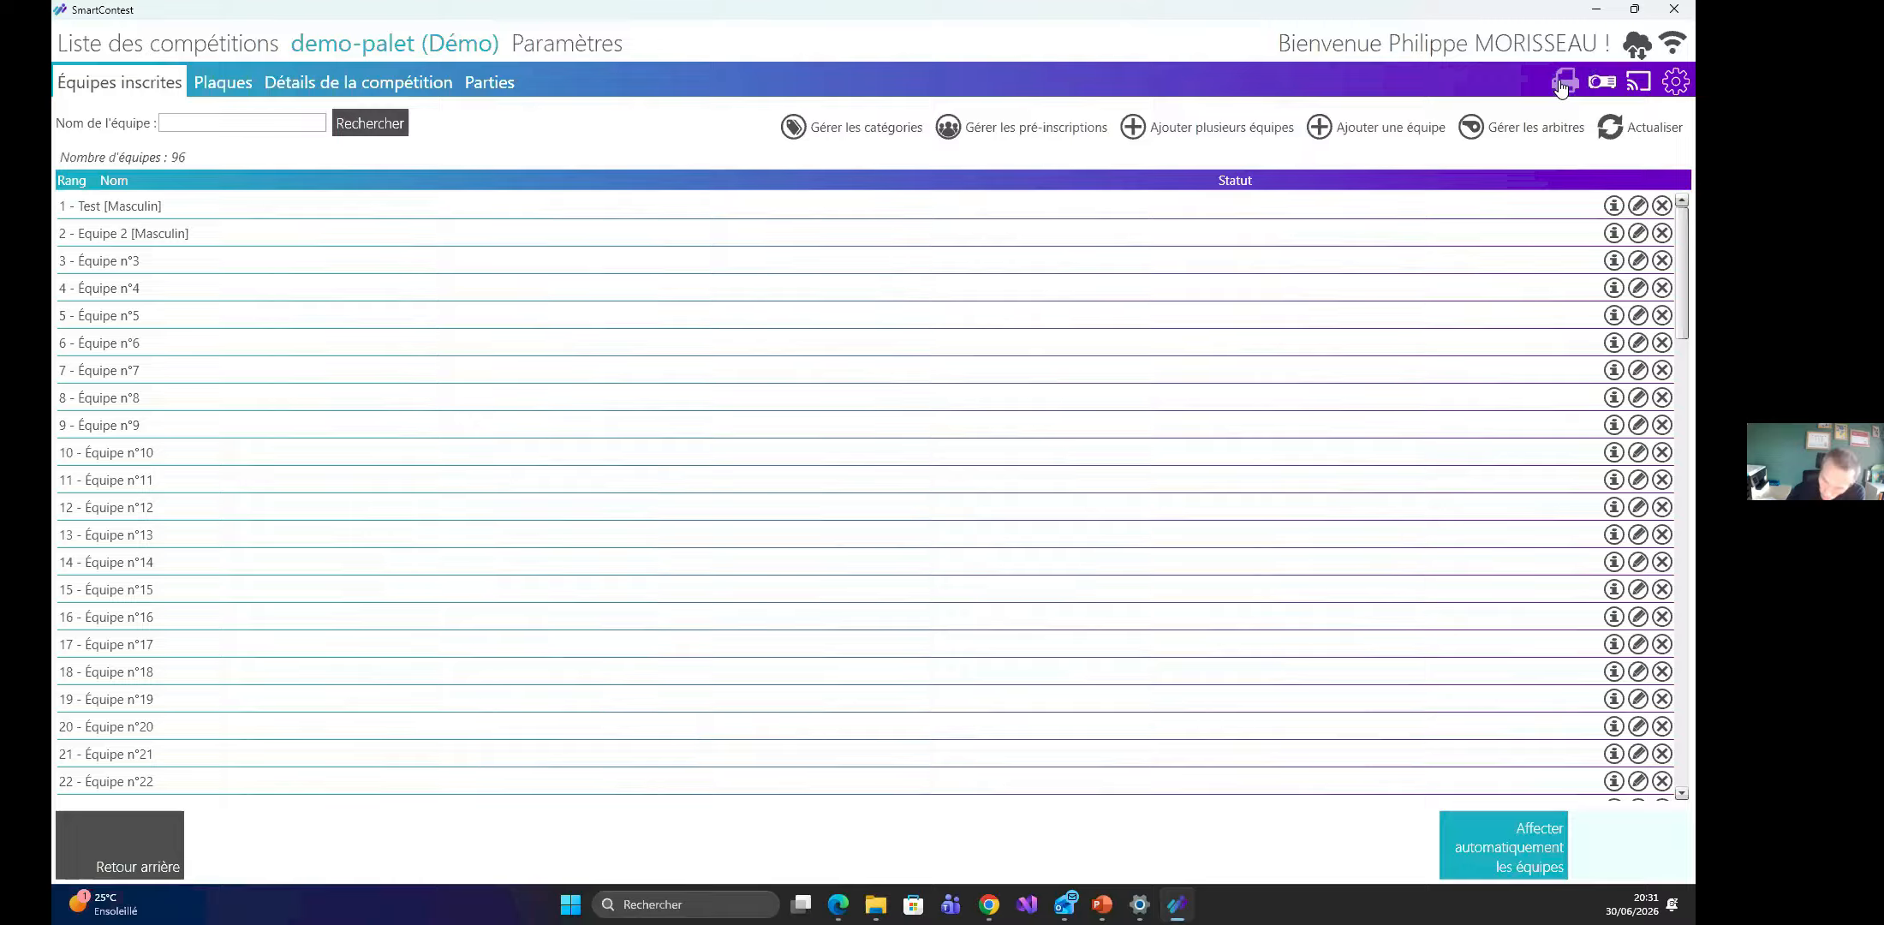
pyautogui.click(1562, 83)
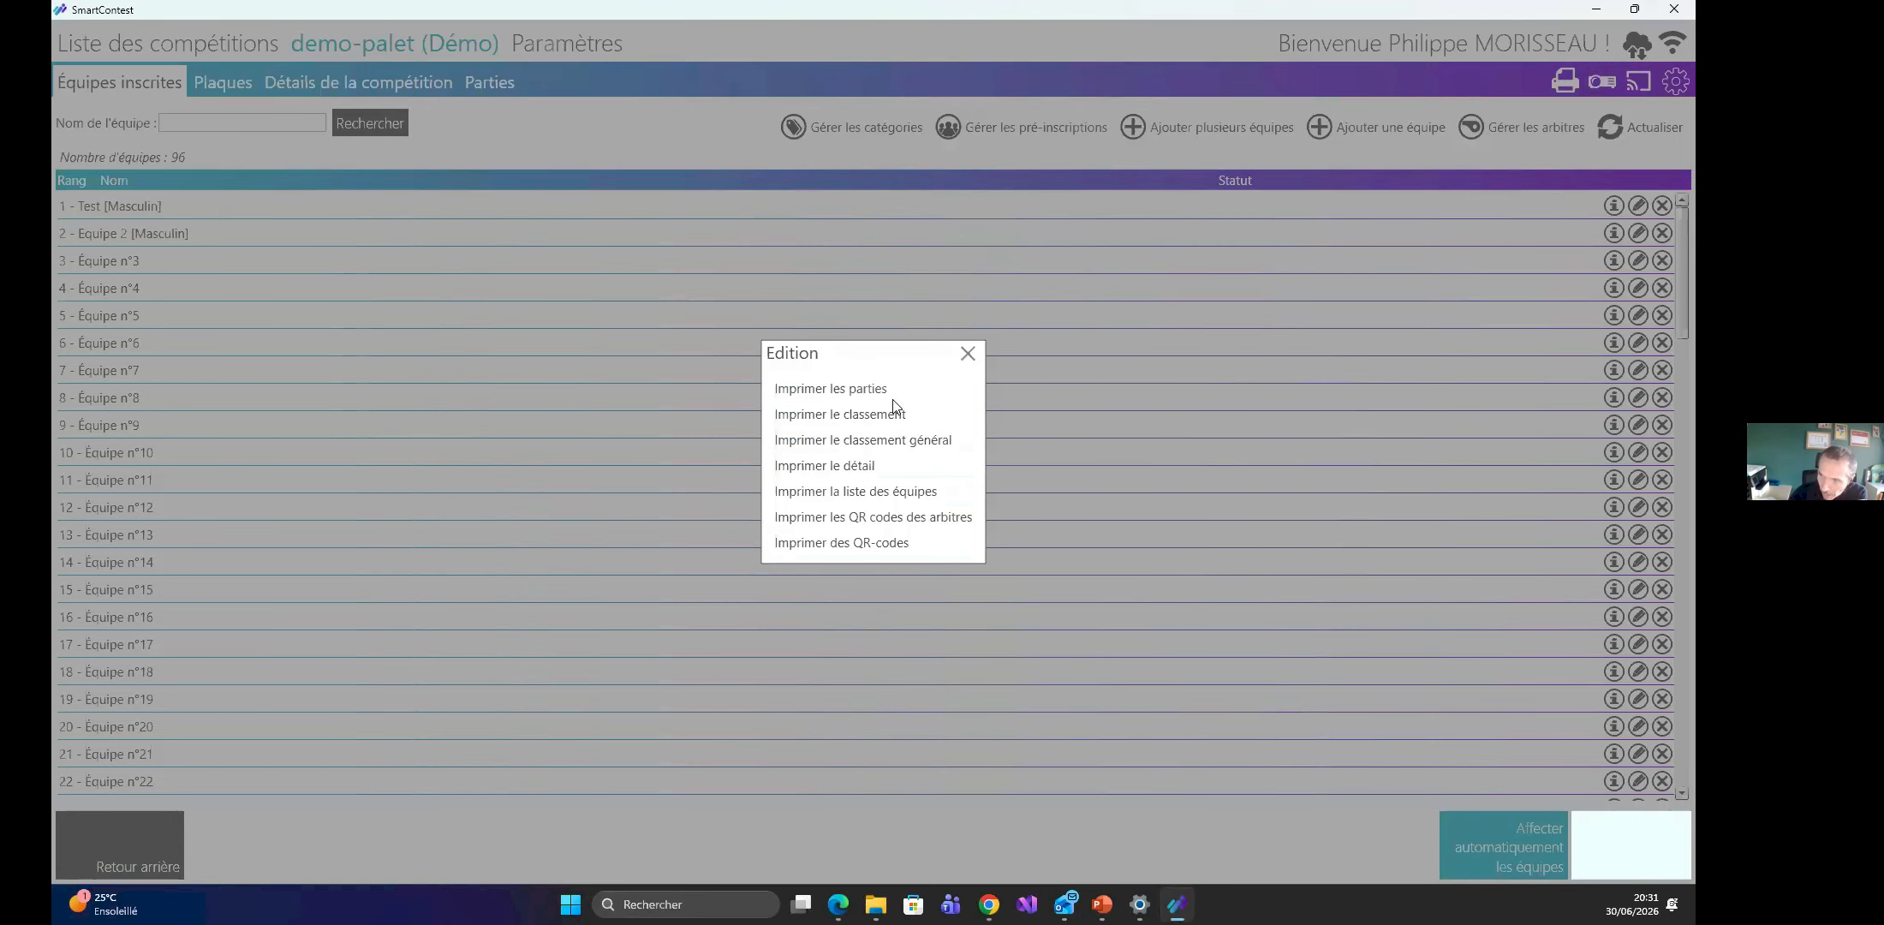
pyautogui.click(970, 353)
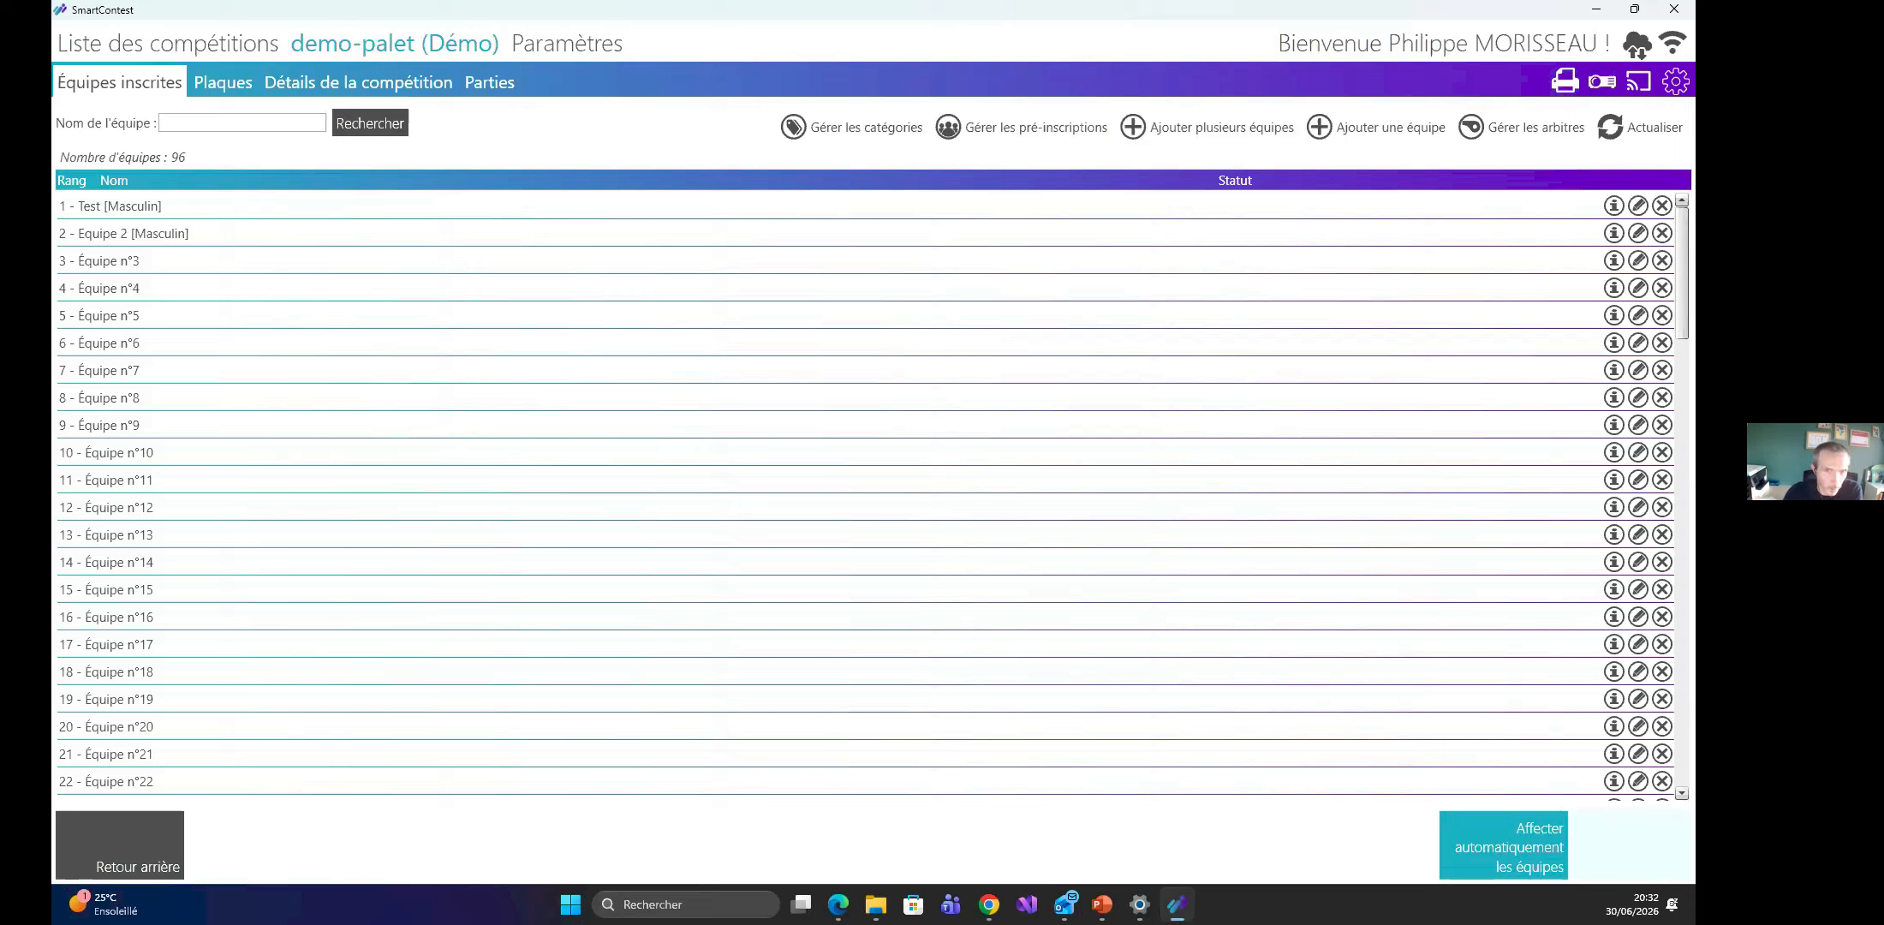
pyautogui.hotkey('alt', 'Tab')
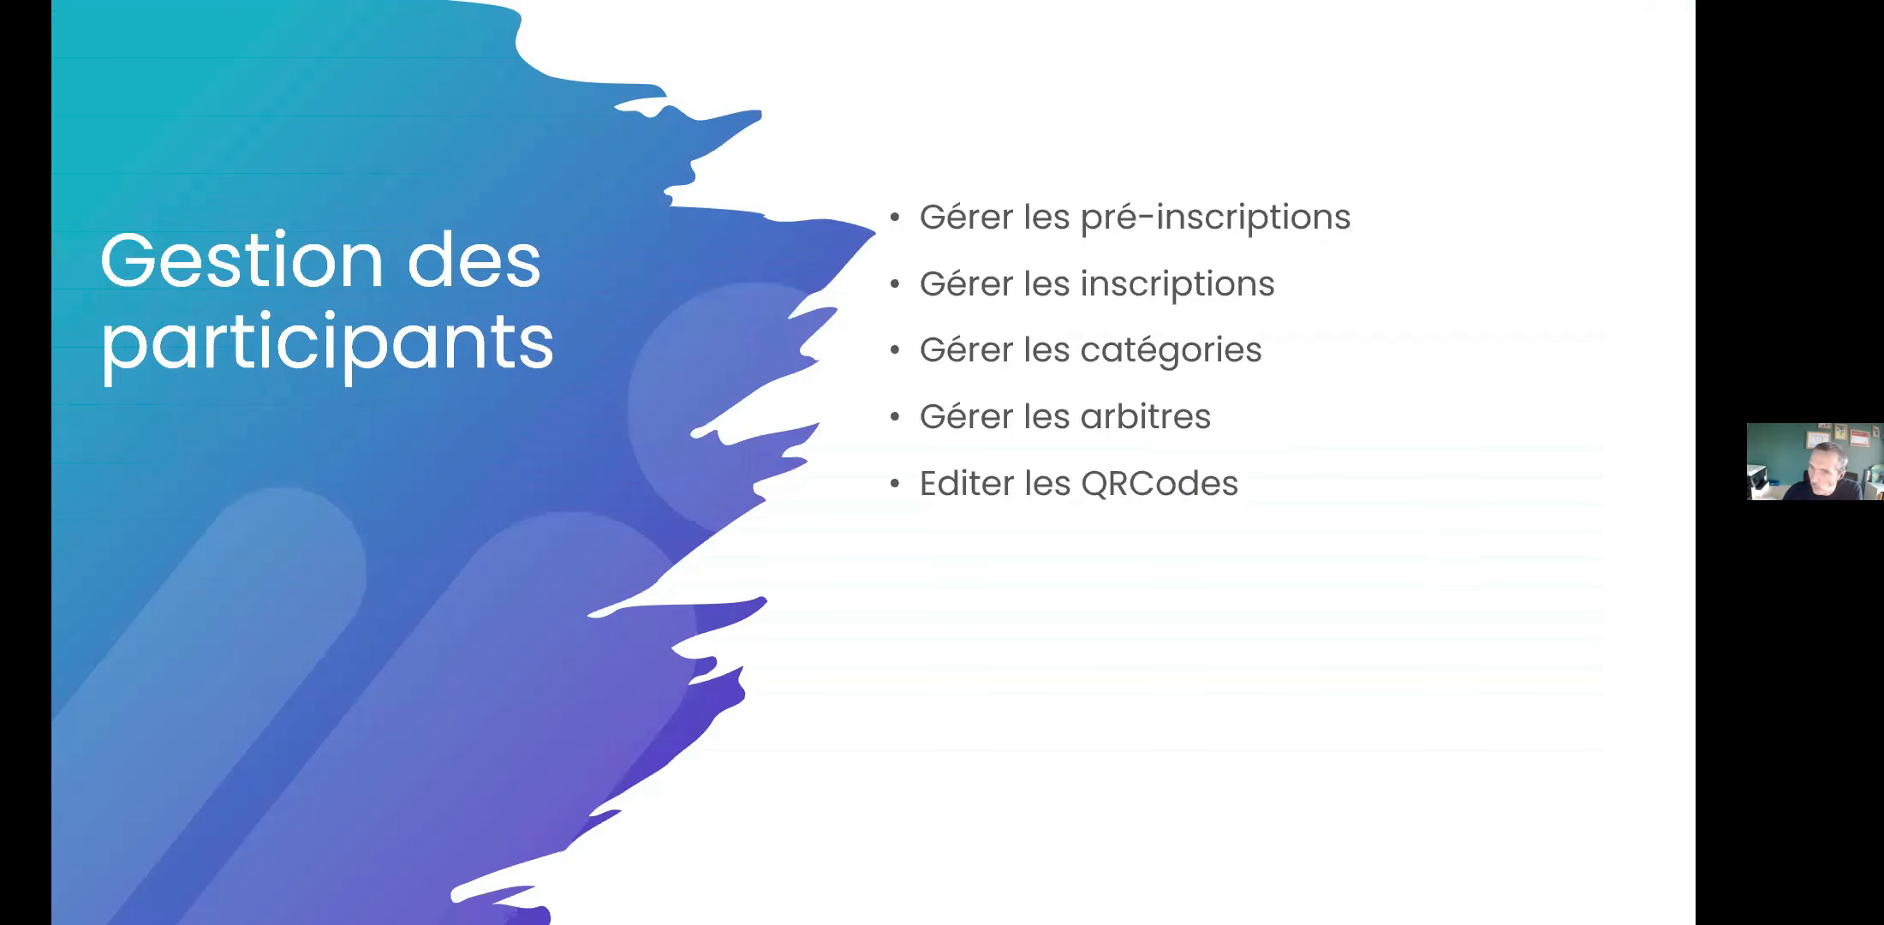
pyautogui.press('Right')
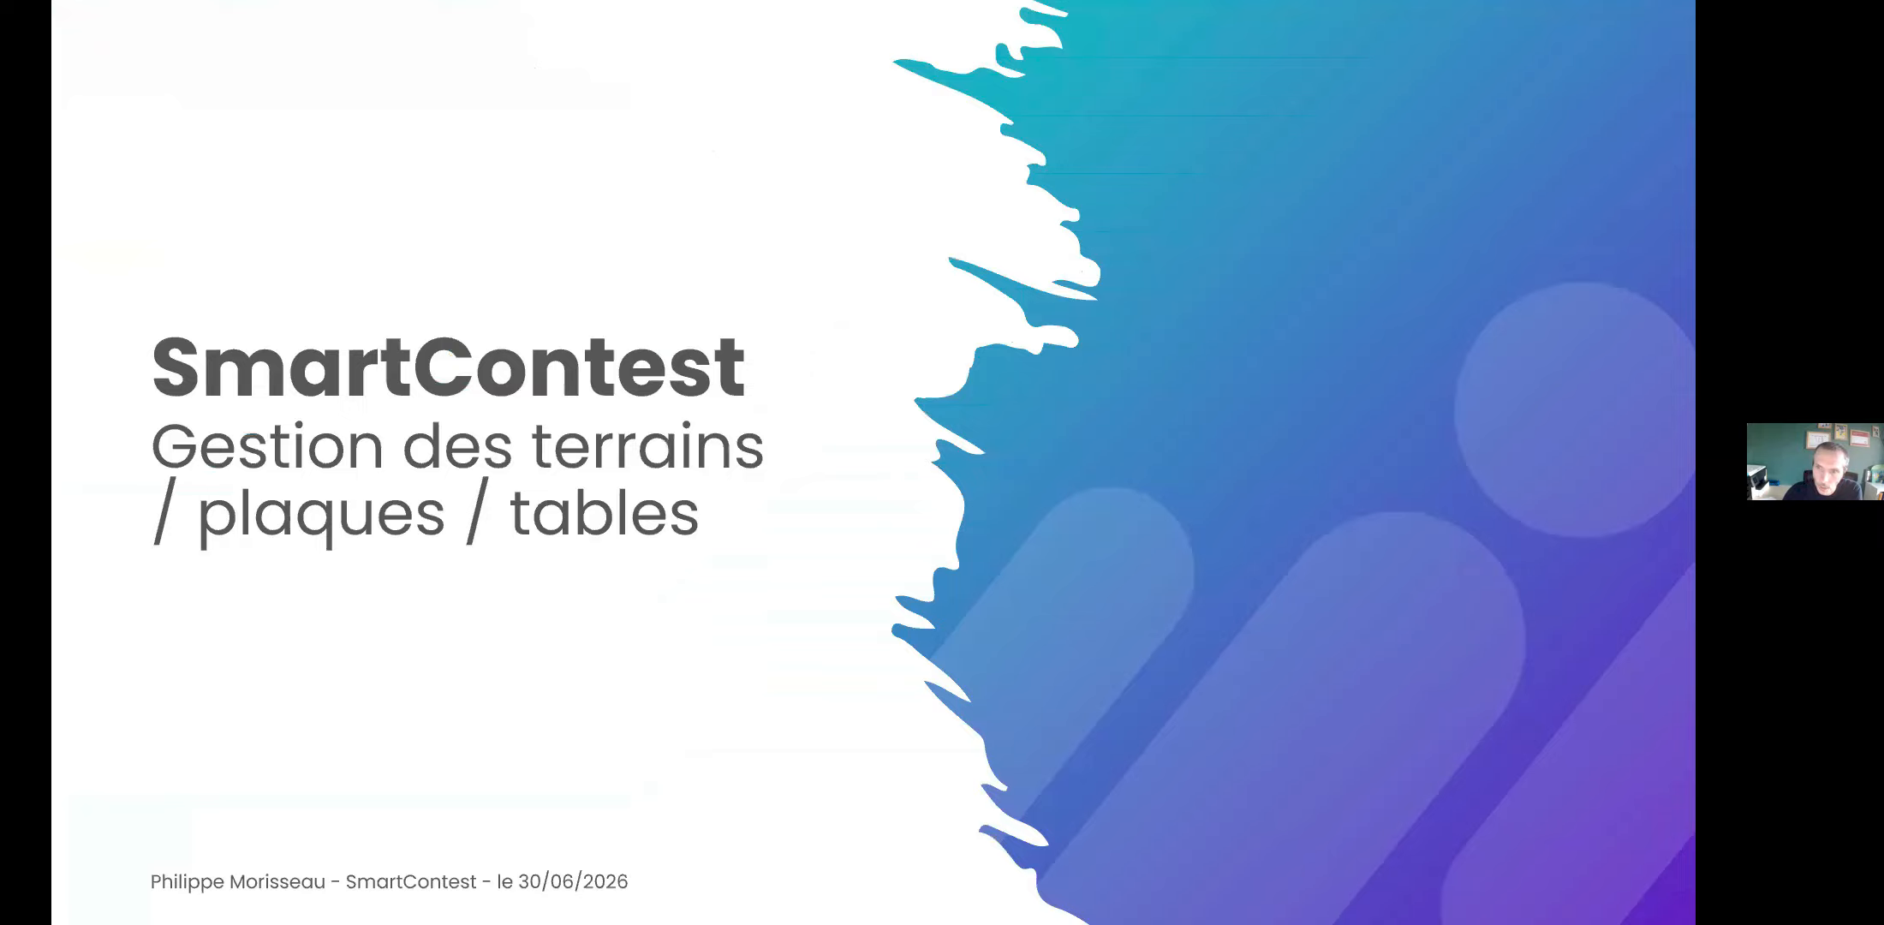
pyautogui.press('Right')
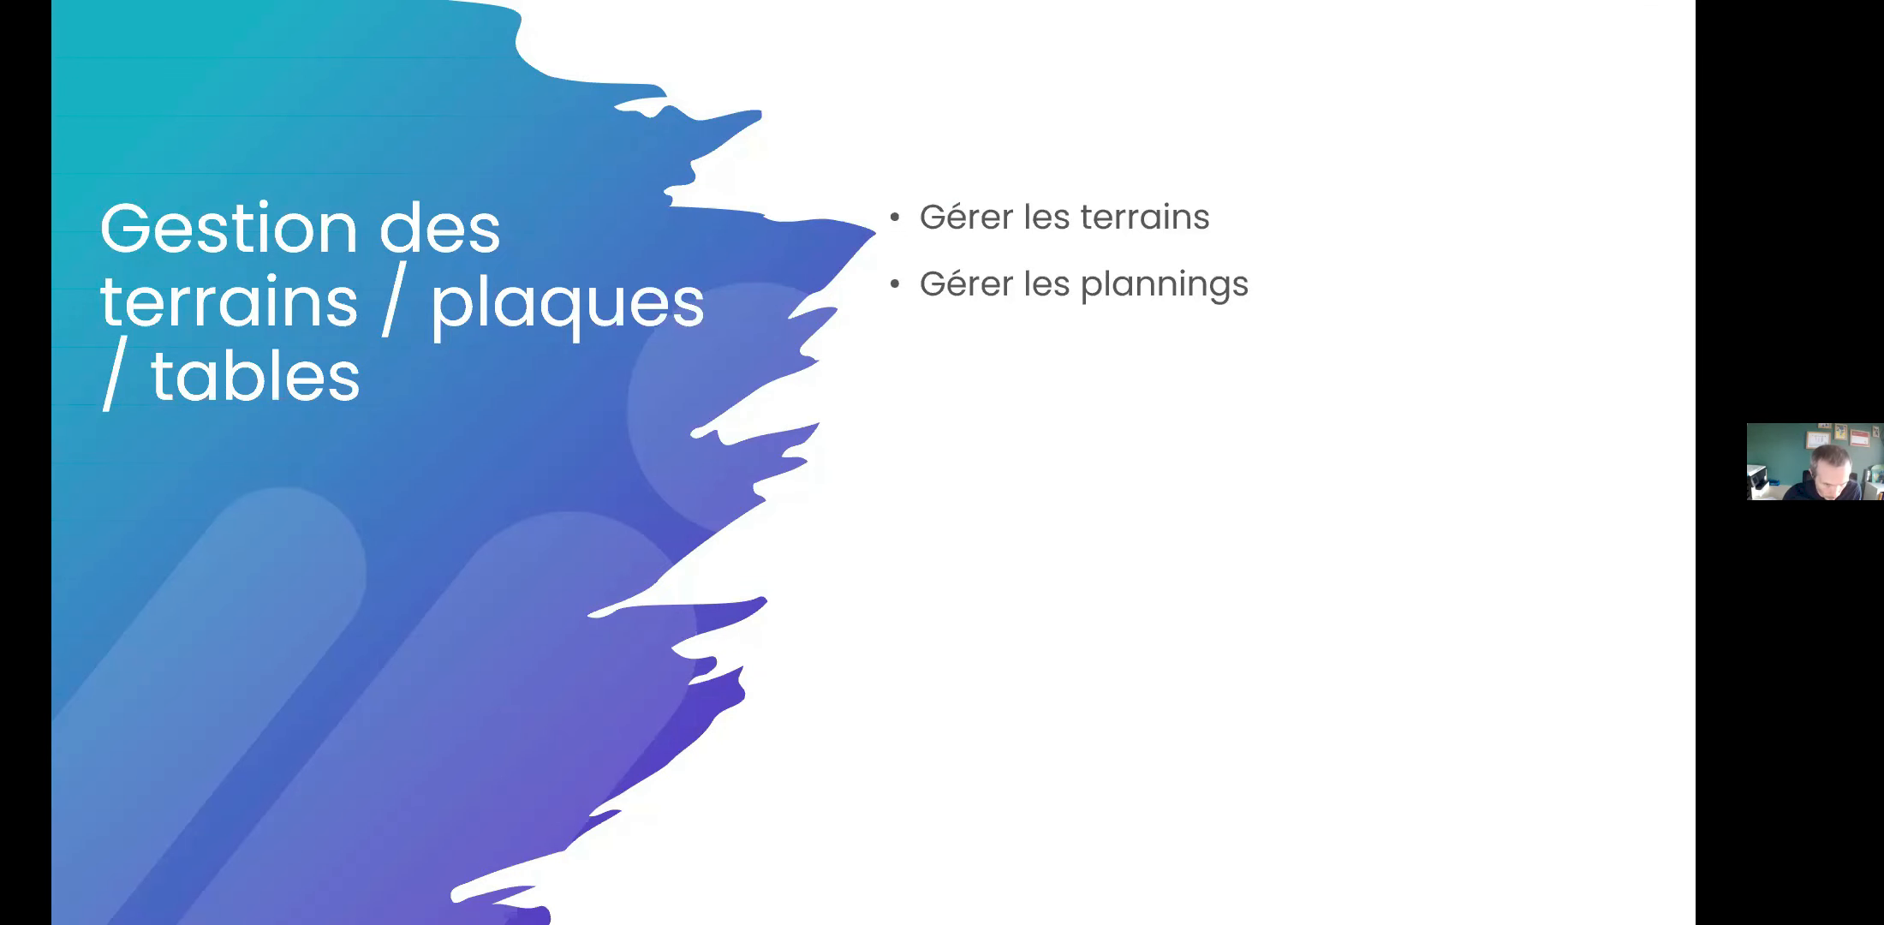
pyautogui.hotkey('alt', 'Tab')
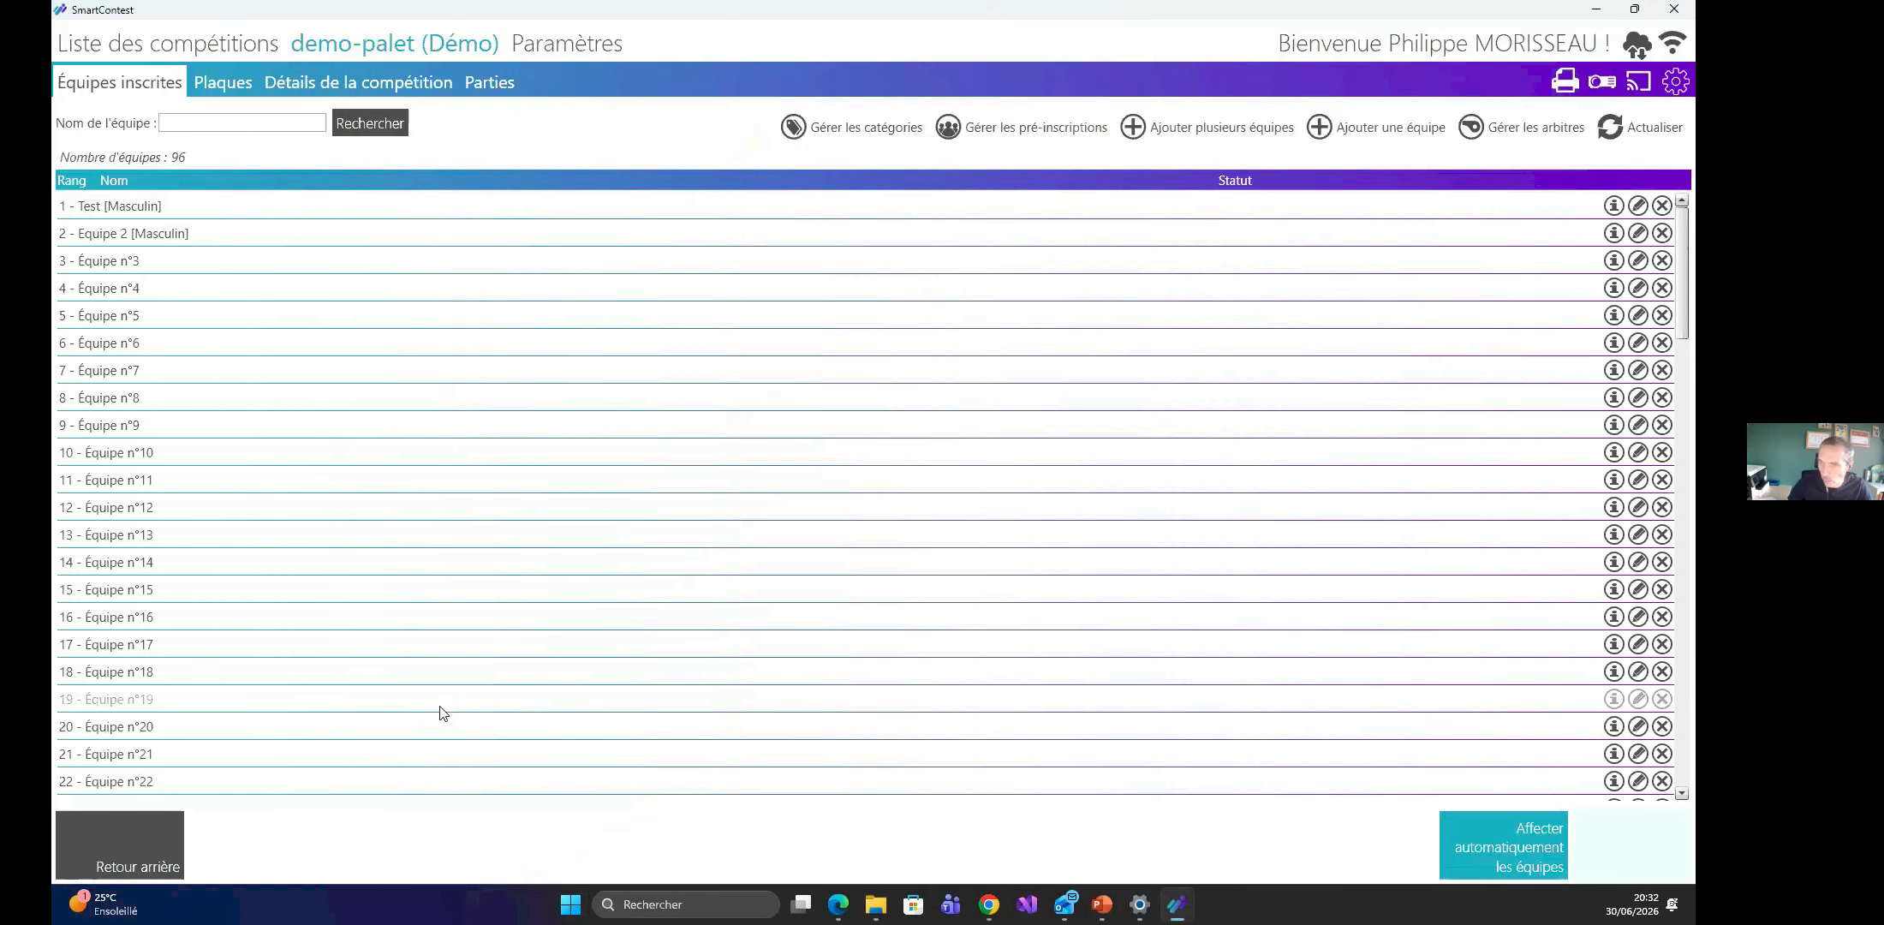
# Add 40 plaques in bulk to the demo-palet competition with the naming rule Plaque %num%, and look through the plaque list.
pyautogui.click(226, 84)
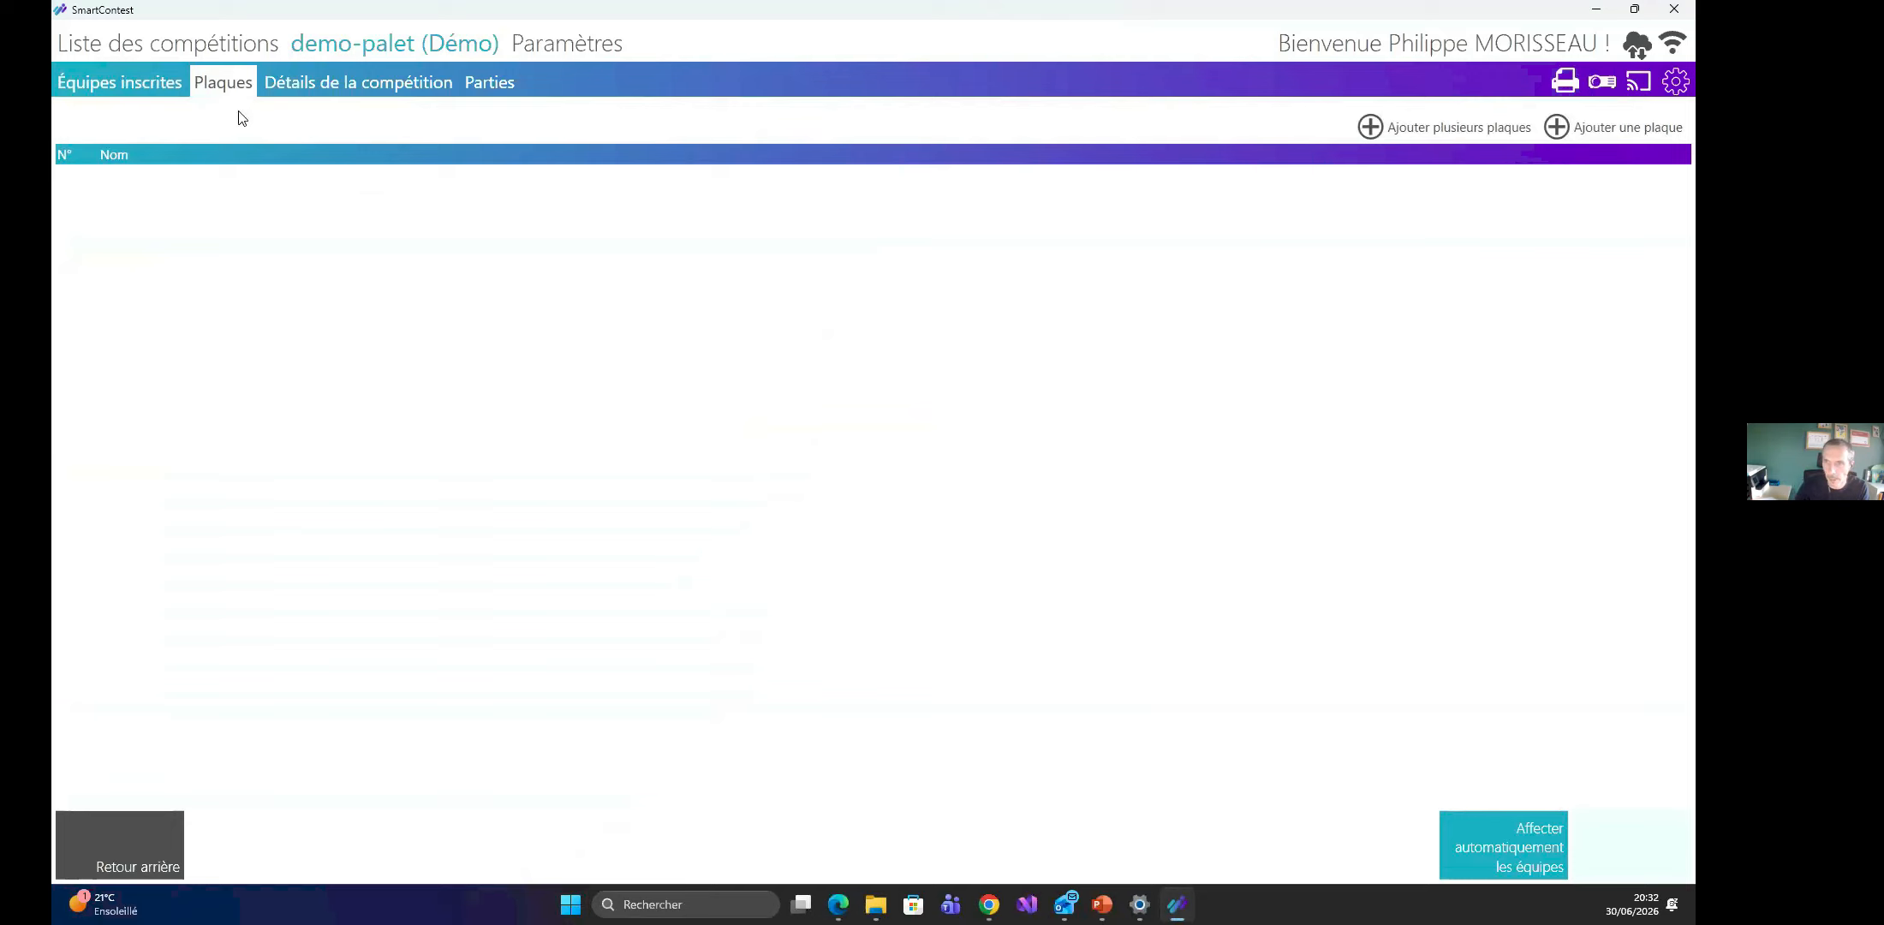
pyautogui.click(1495, 130)
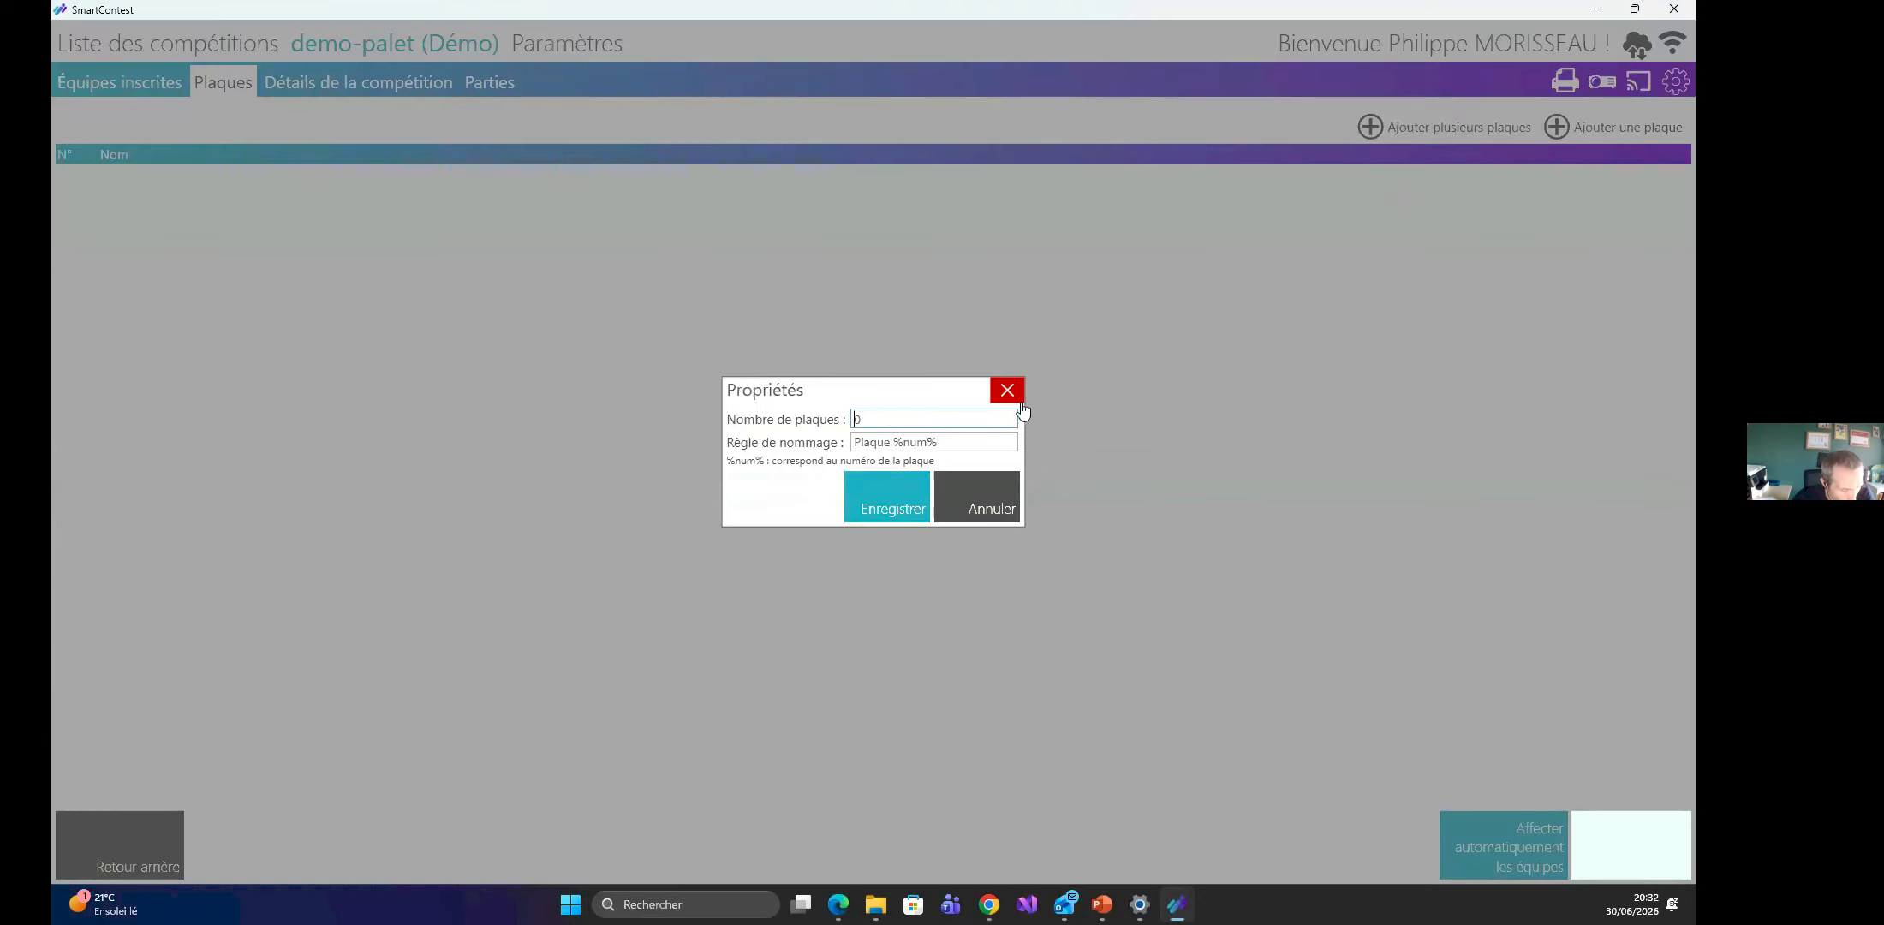
pyautogui.moveTo(881, 419); pyautogui.dragTo(763, 421)
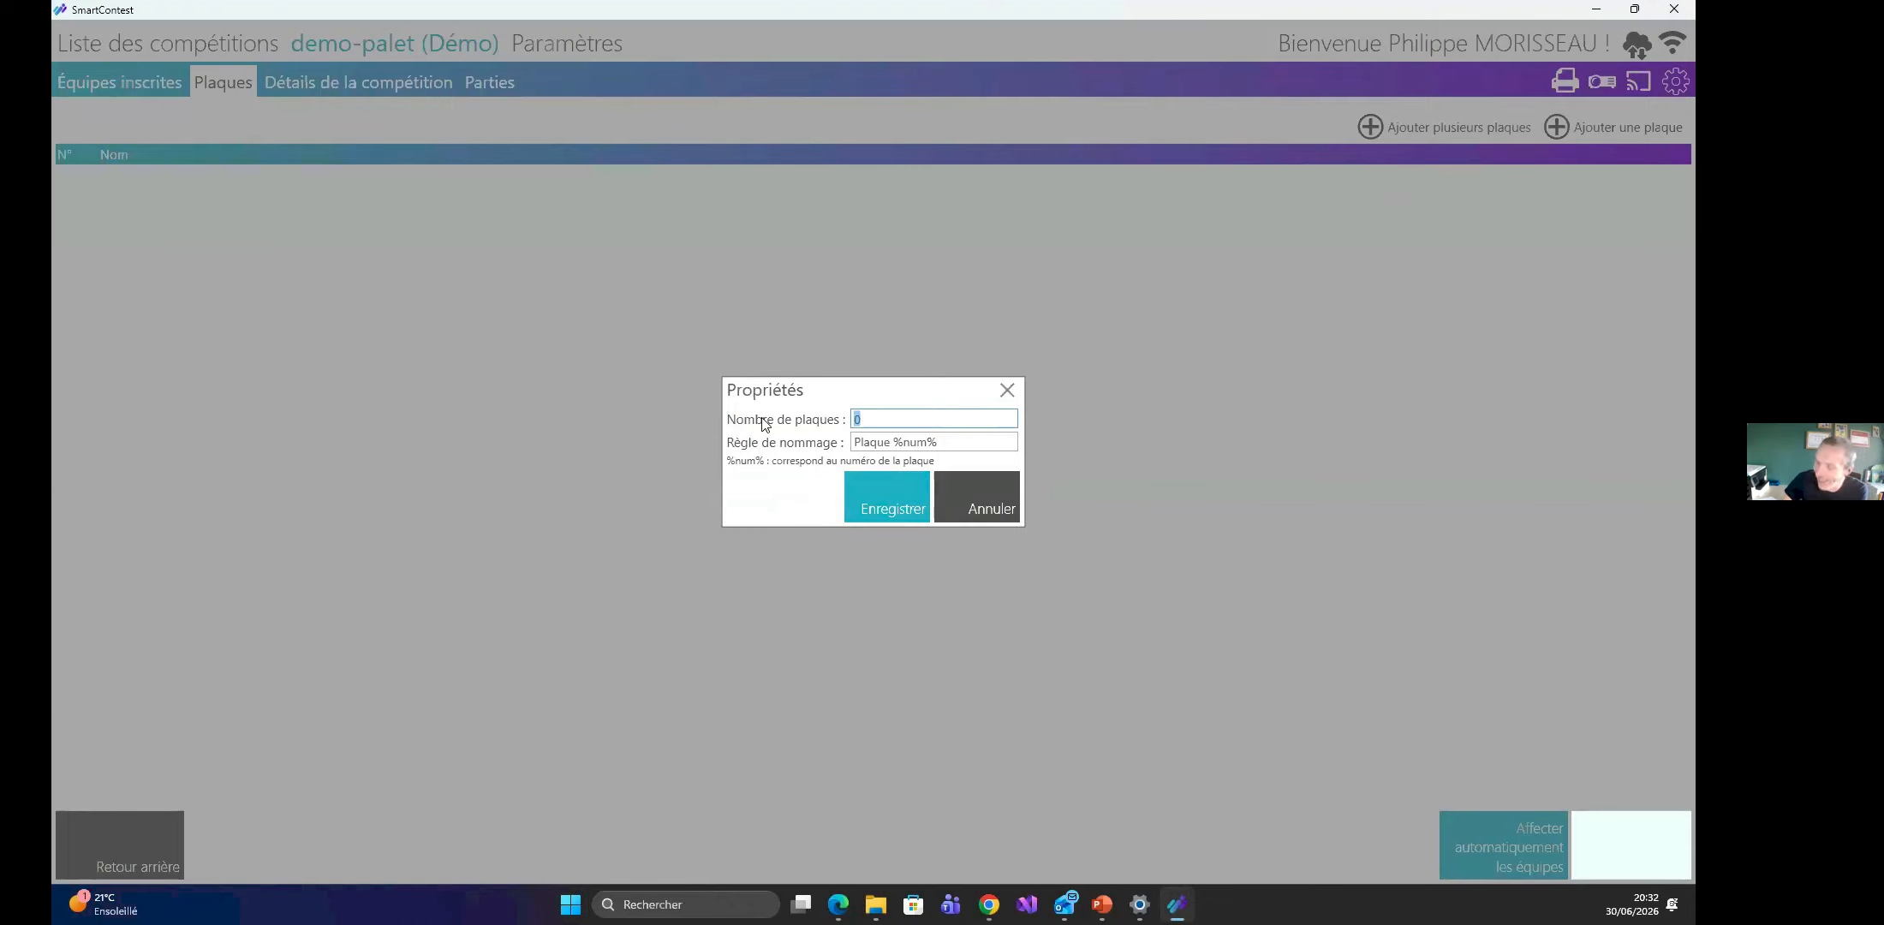
pyautogui.write('40')
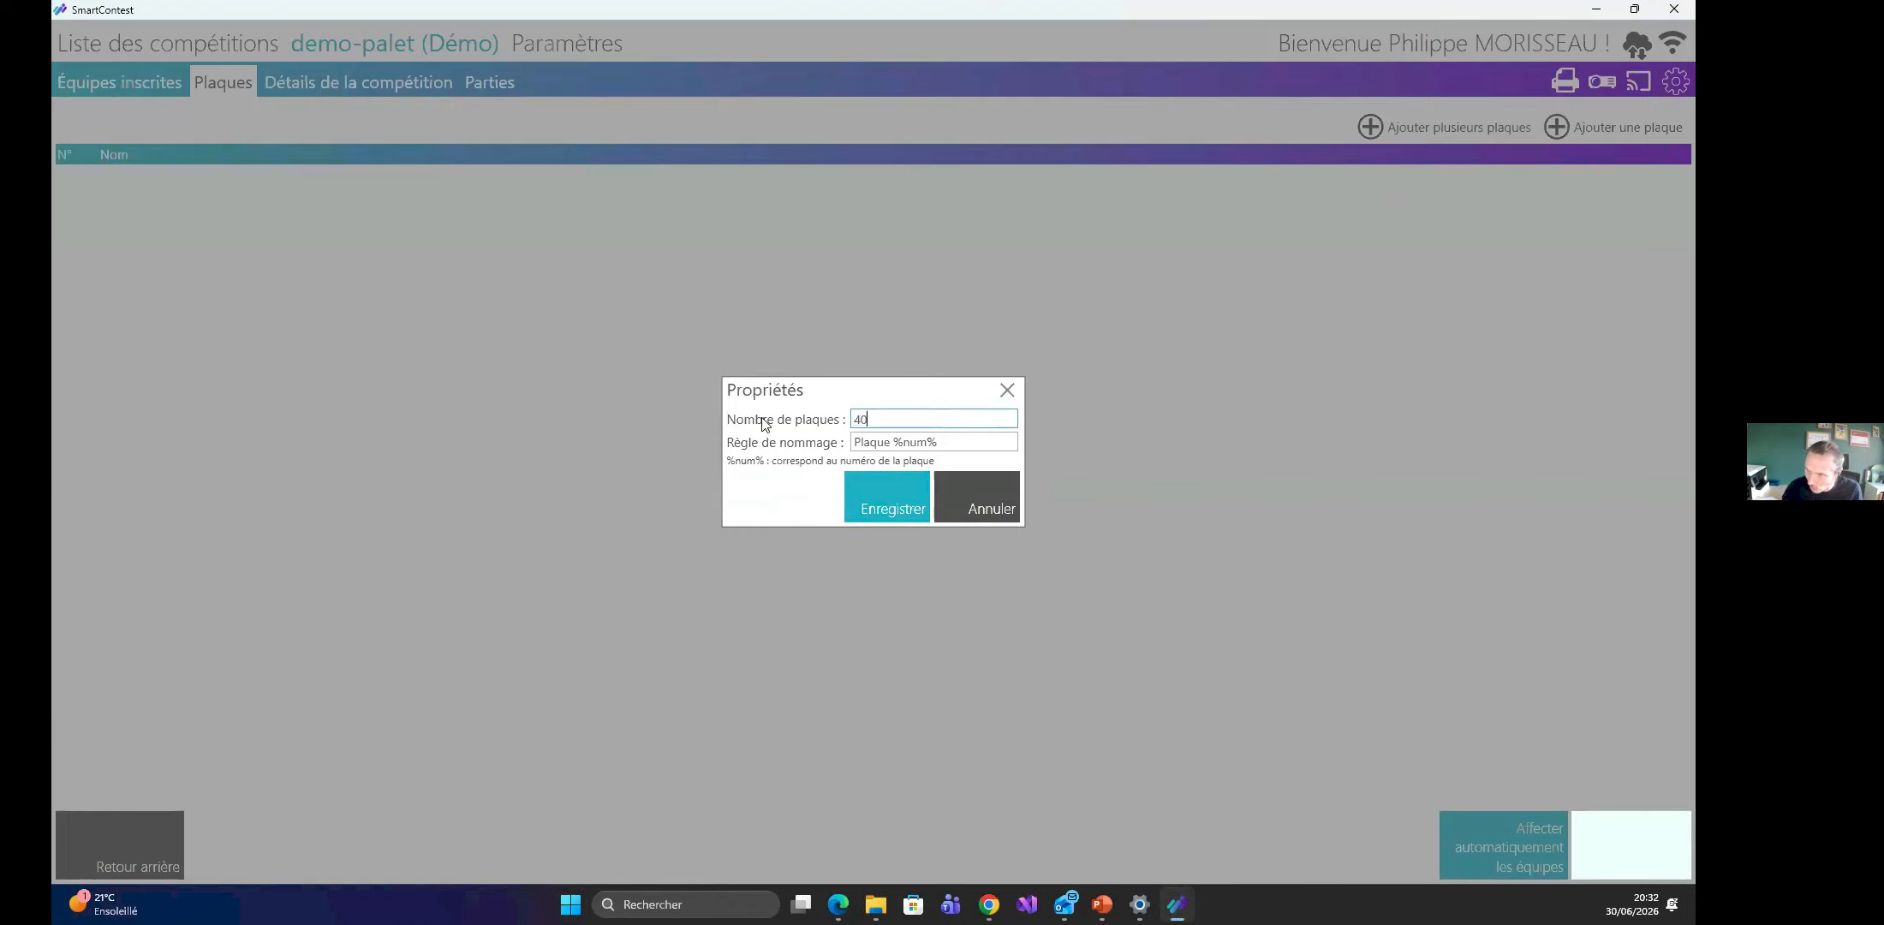
pyautogui.click(883, 494)
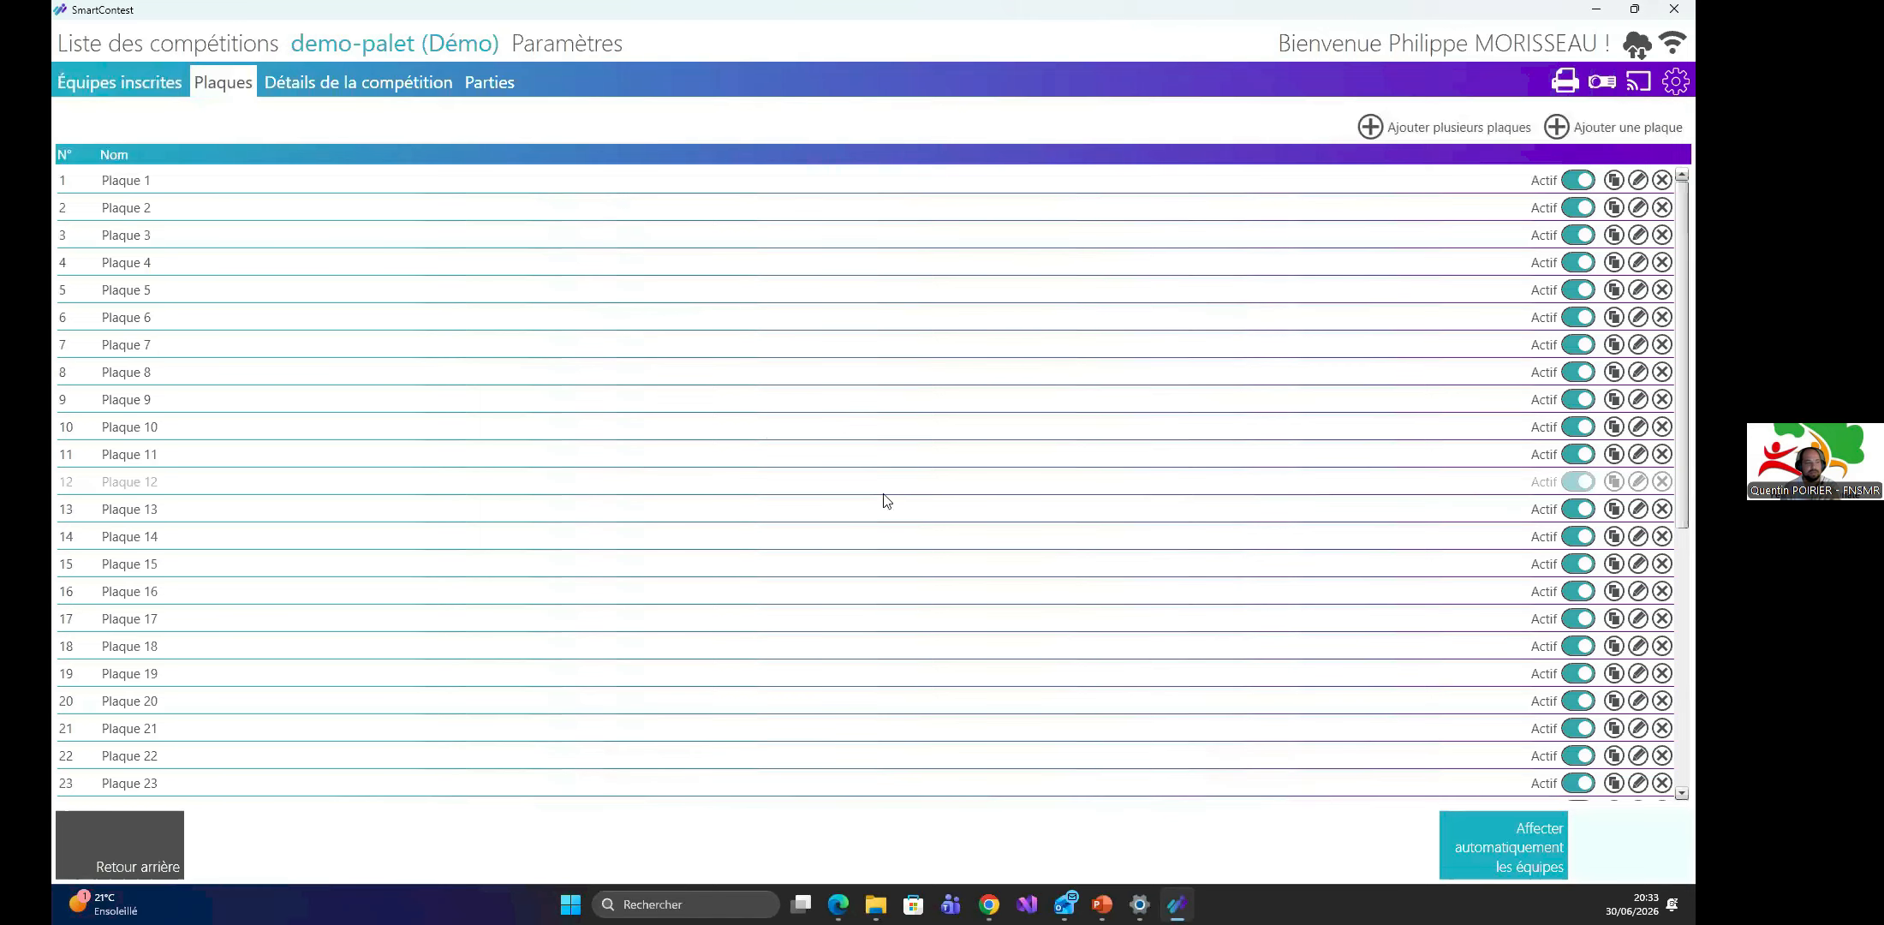
pyautogui.scroll(-6, 886, 501)
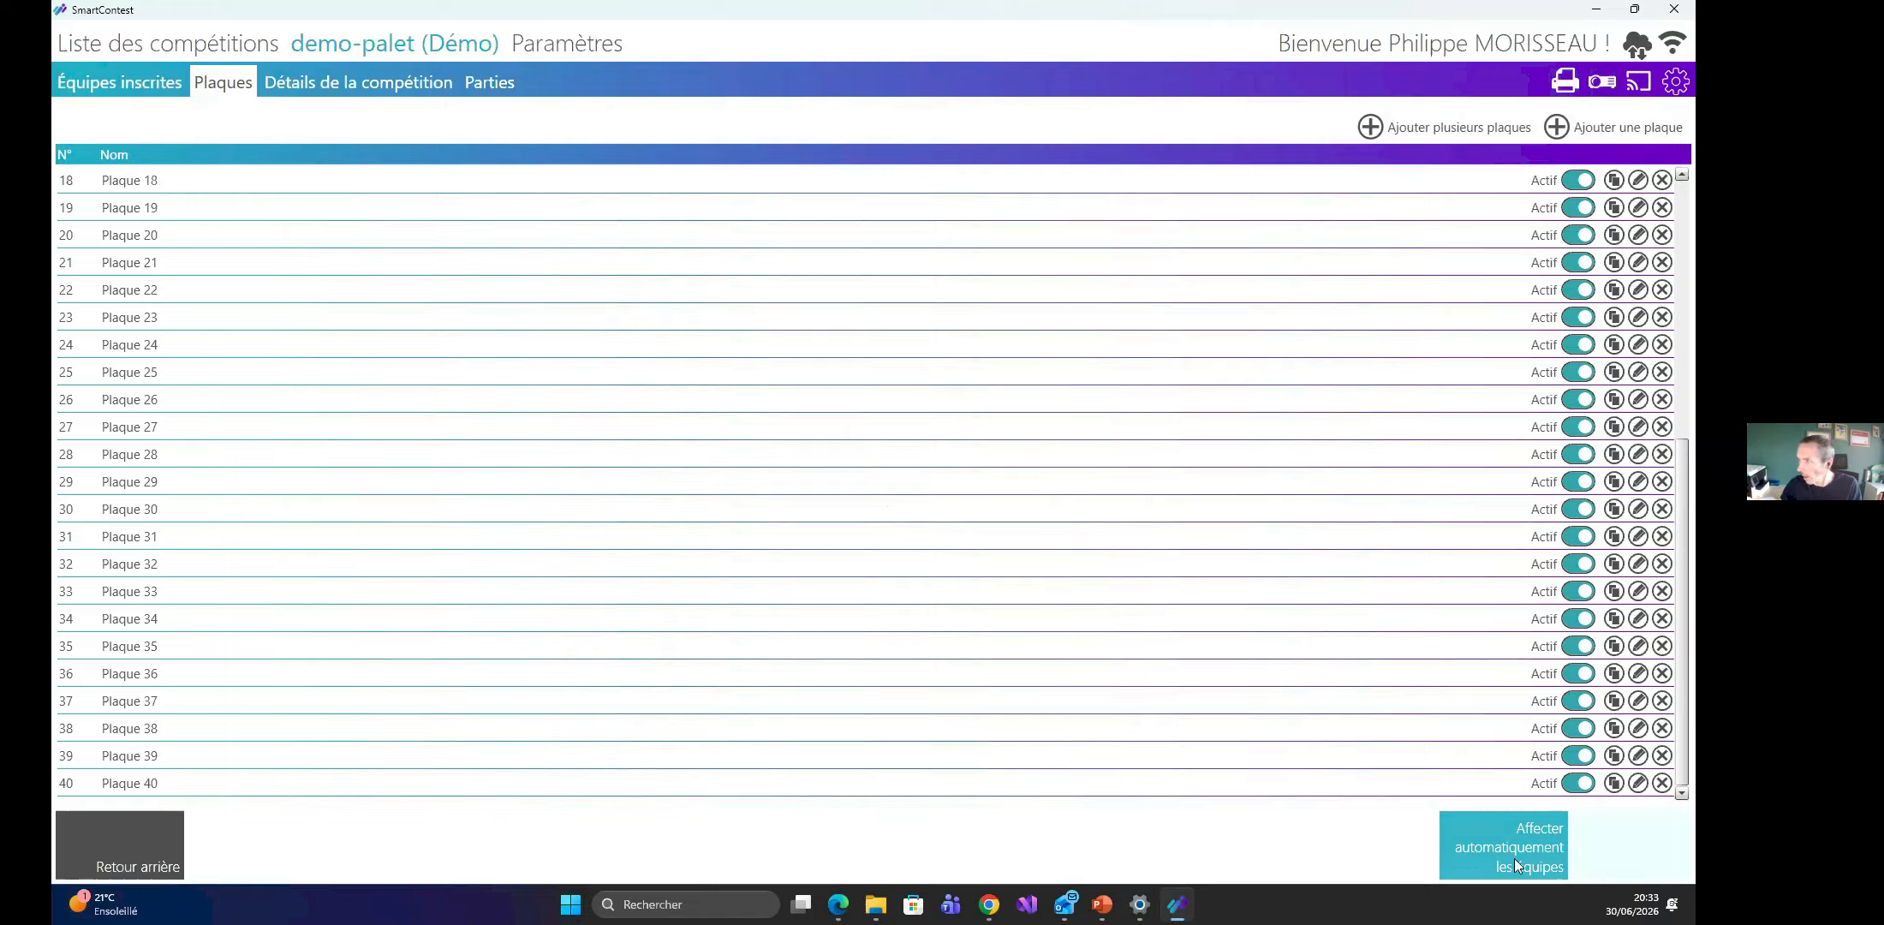
pyautogui.click(1579, 673)
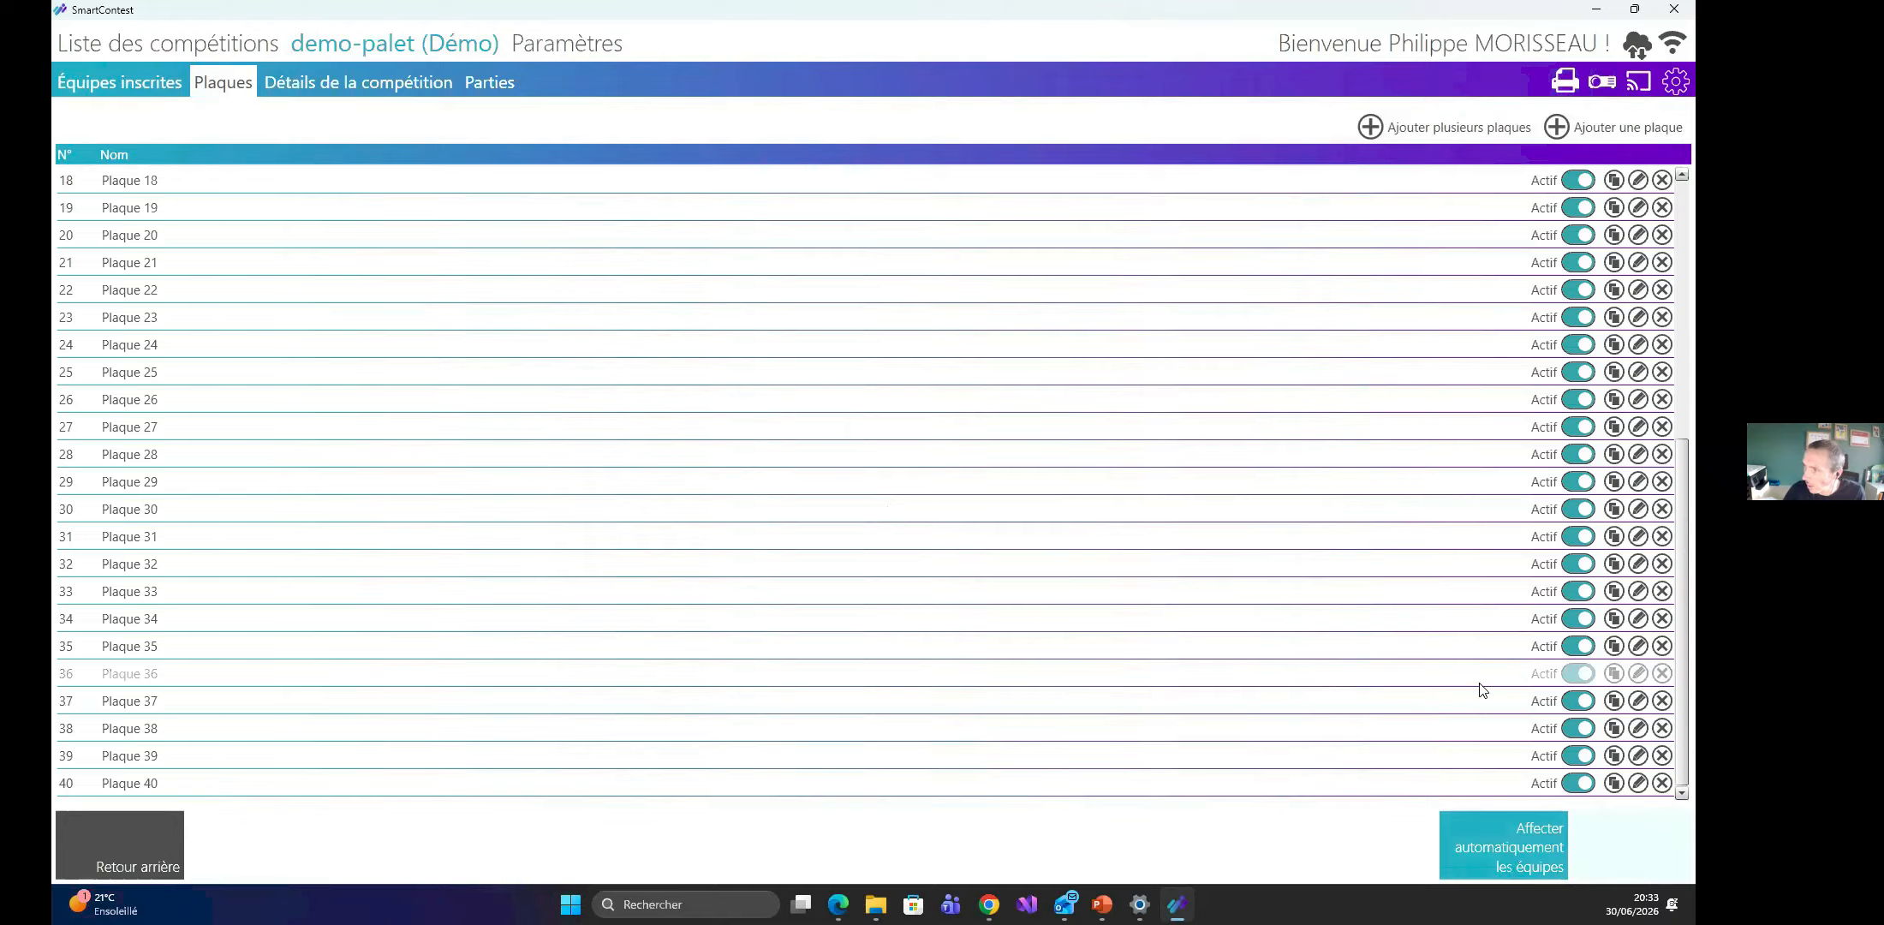
pyautogui.scroll(6, 1483, 677)
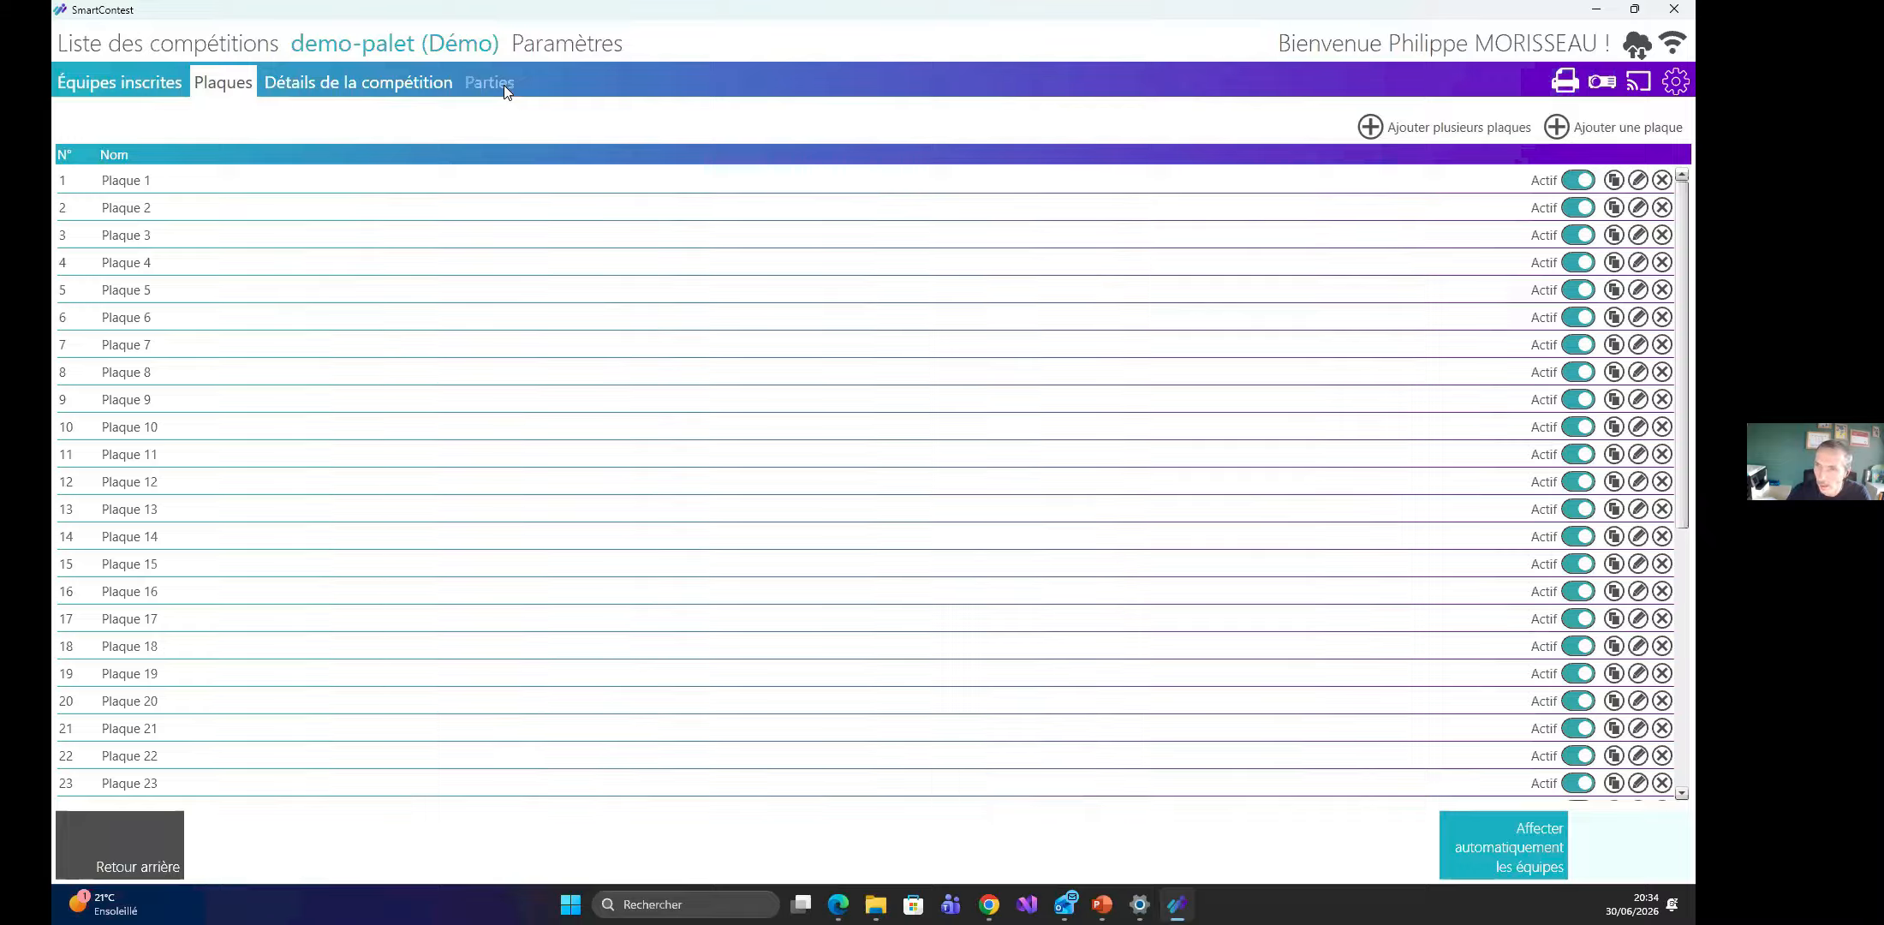
# Open the demo-foot competition for editing, and look over its terrain time slots and registered teams list.
pyautogui.click(203, 50)
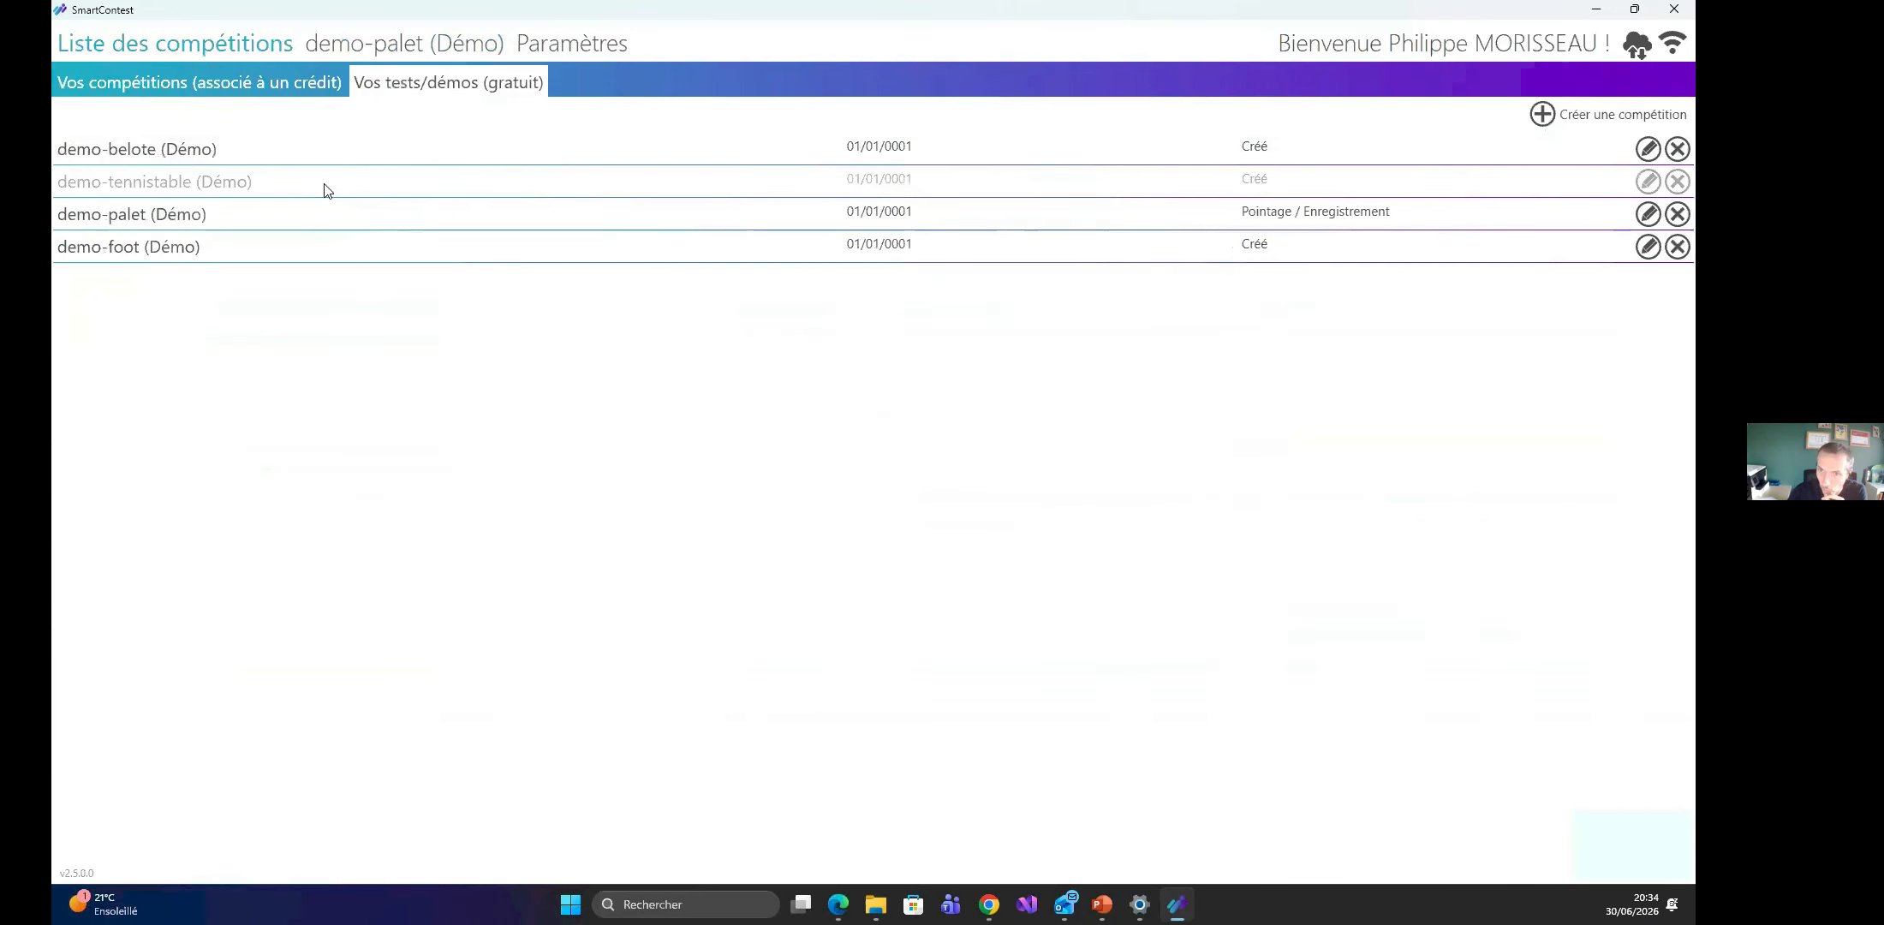
pyautogui.click(242, 256)
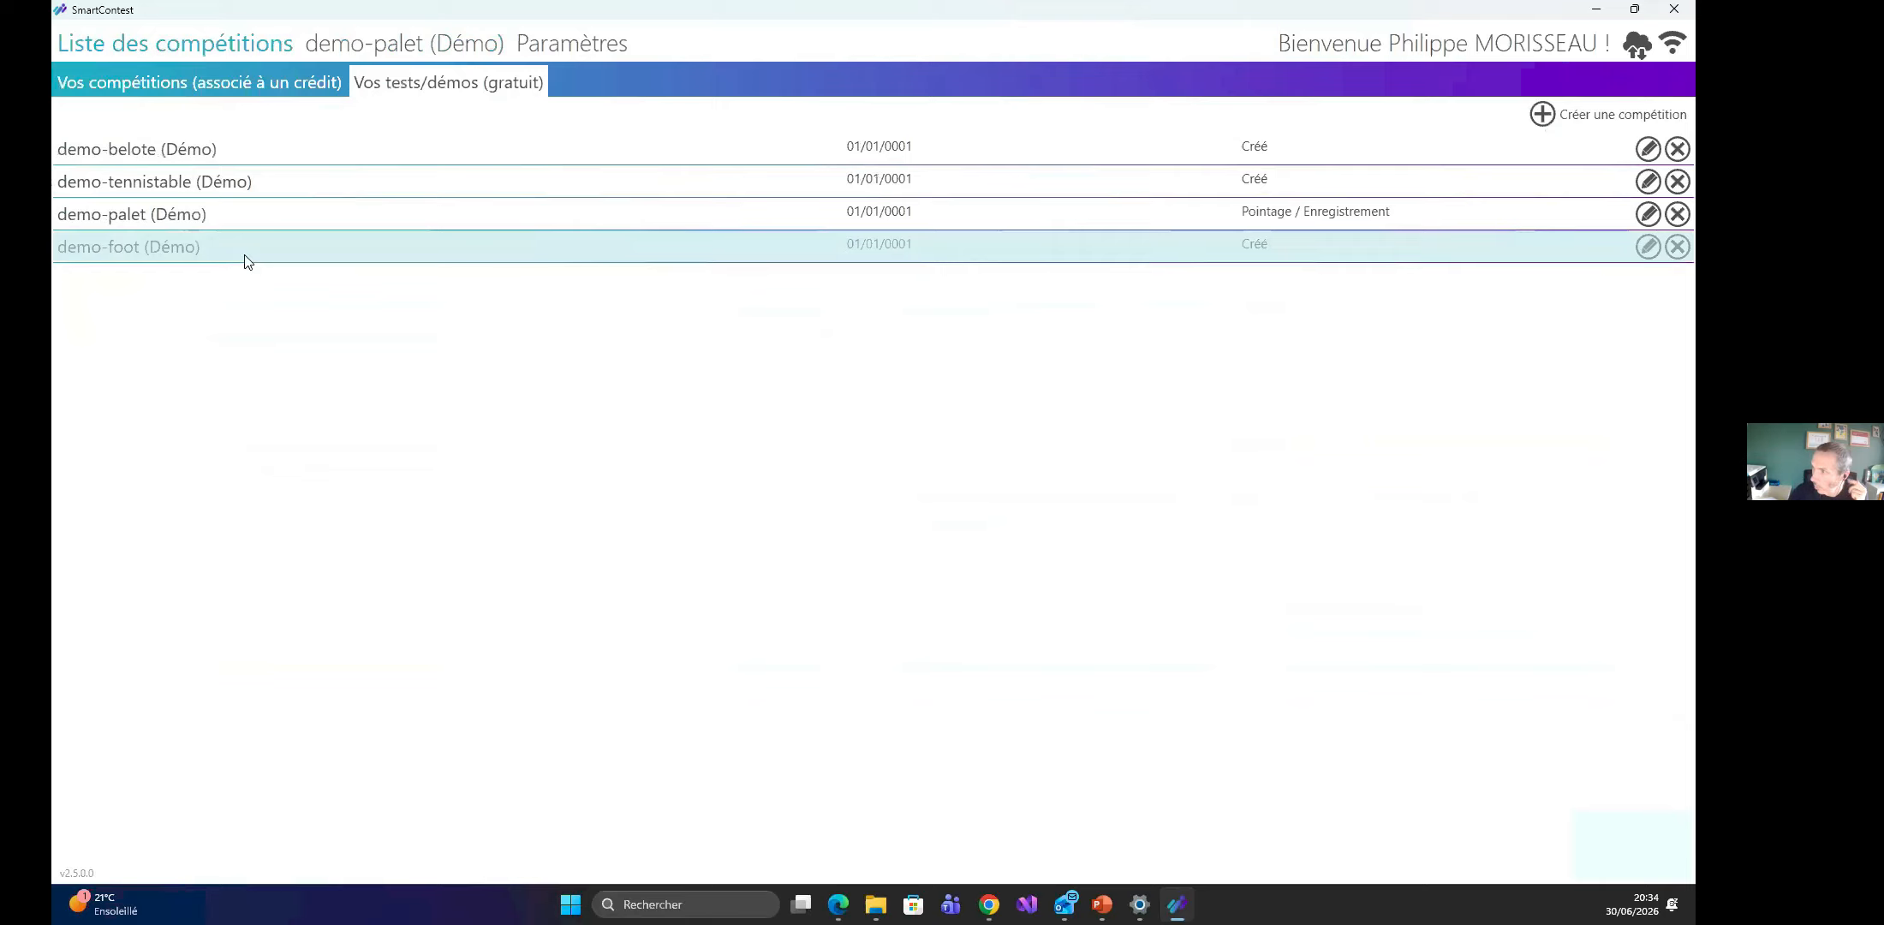
pyautogui.click(1647, 249)
pyautogui.click(210, 91)
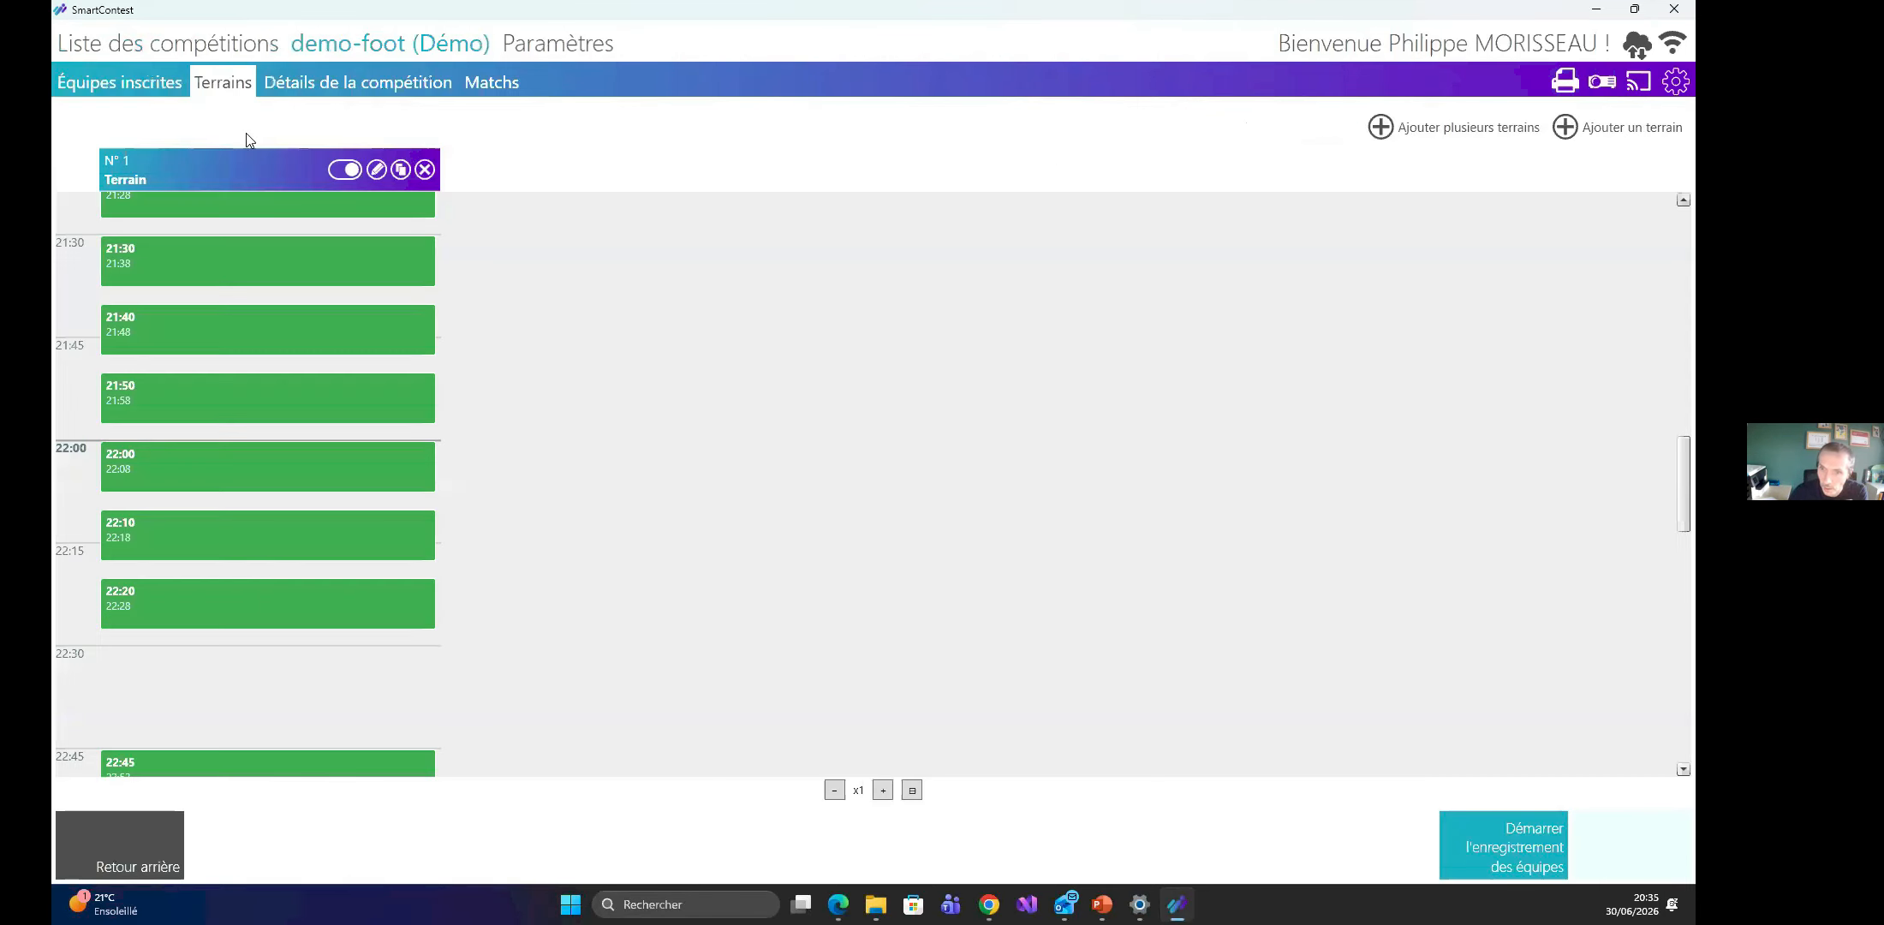
pyautogui.scroll(3, 404, 407)
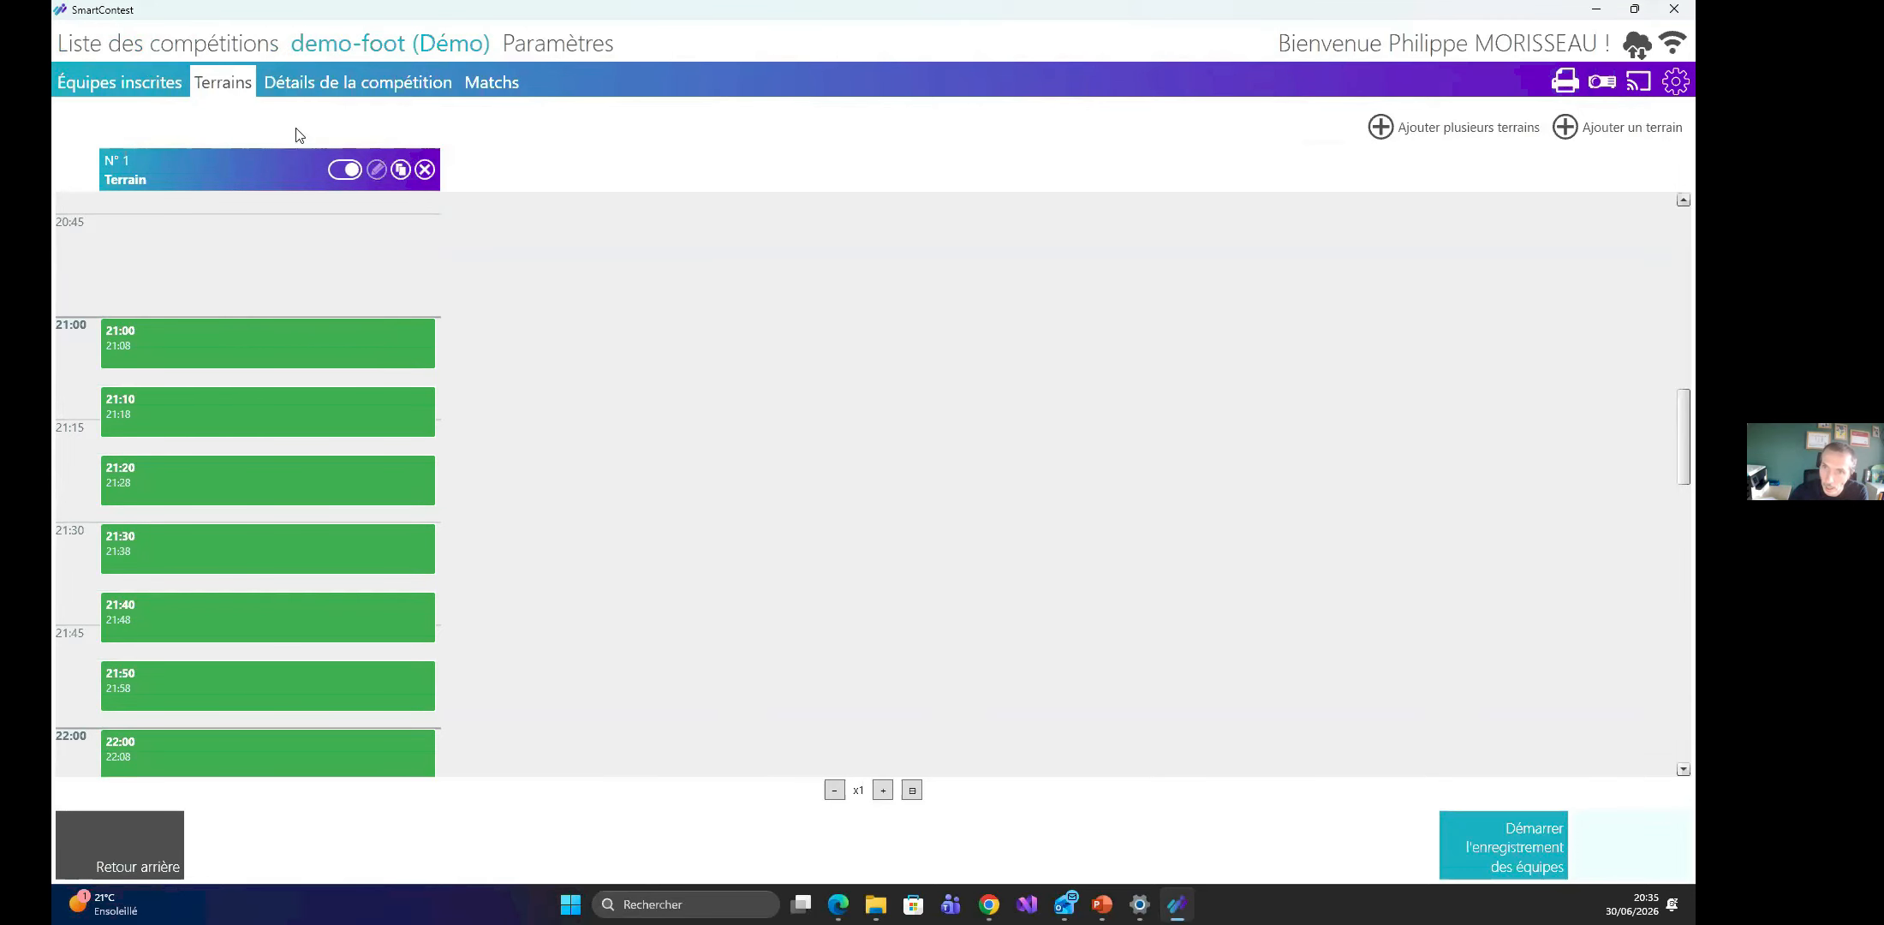
pyautogui.click(139, 81)
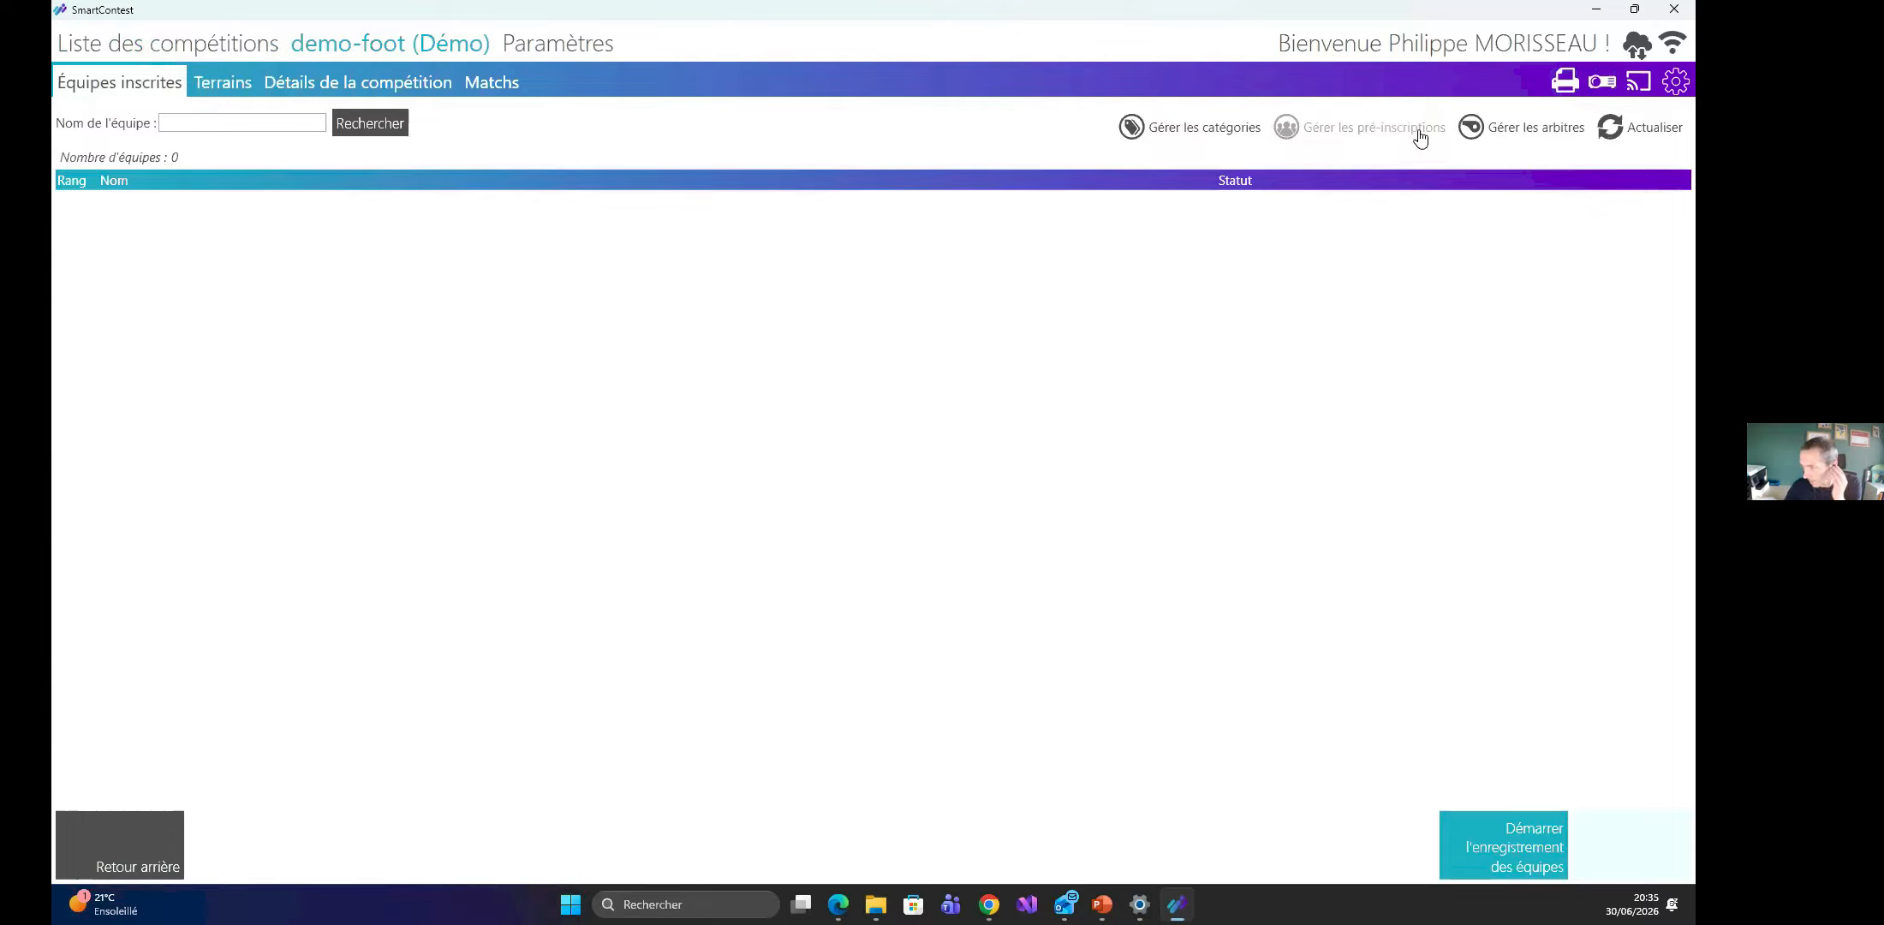
# Start team registration for demo-foot, and open the bulk team properties and cancel them.
pyautogui.click(1500, 844)
pyautogui.click(1225, 137)
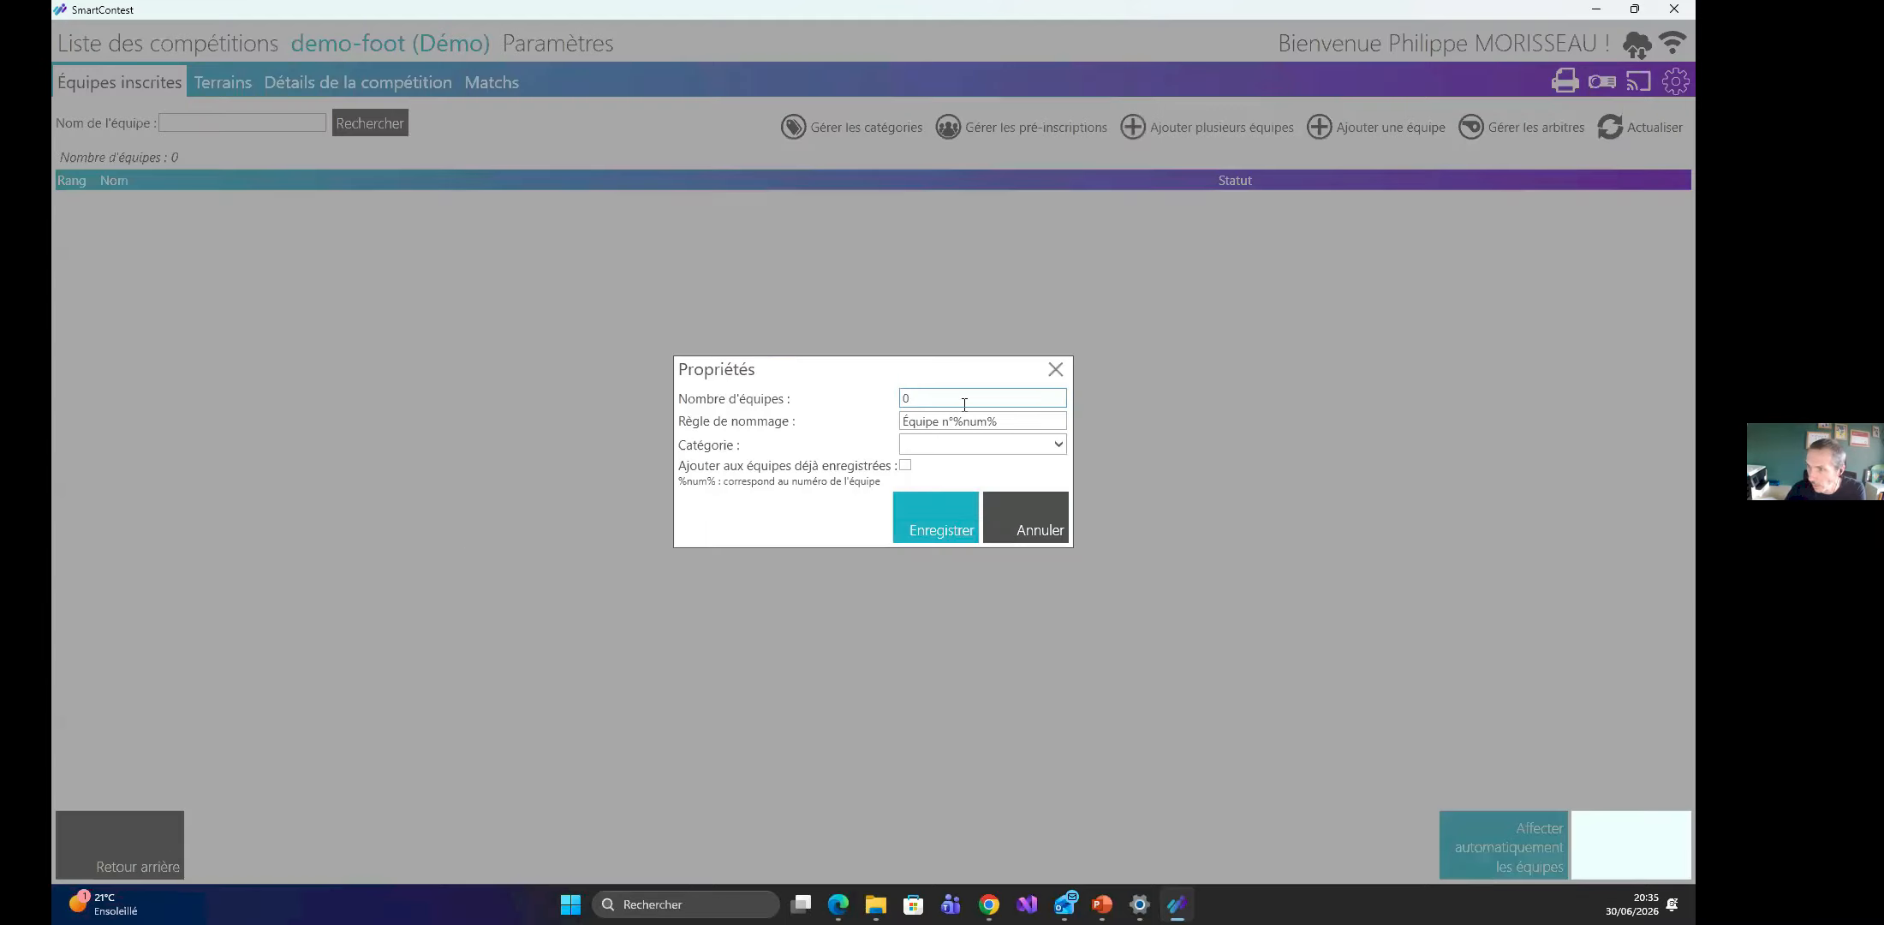
pyautogui.click(1048, 534)
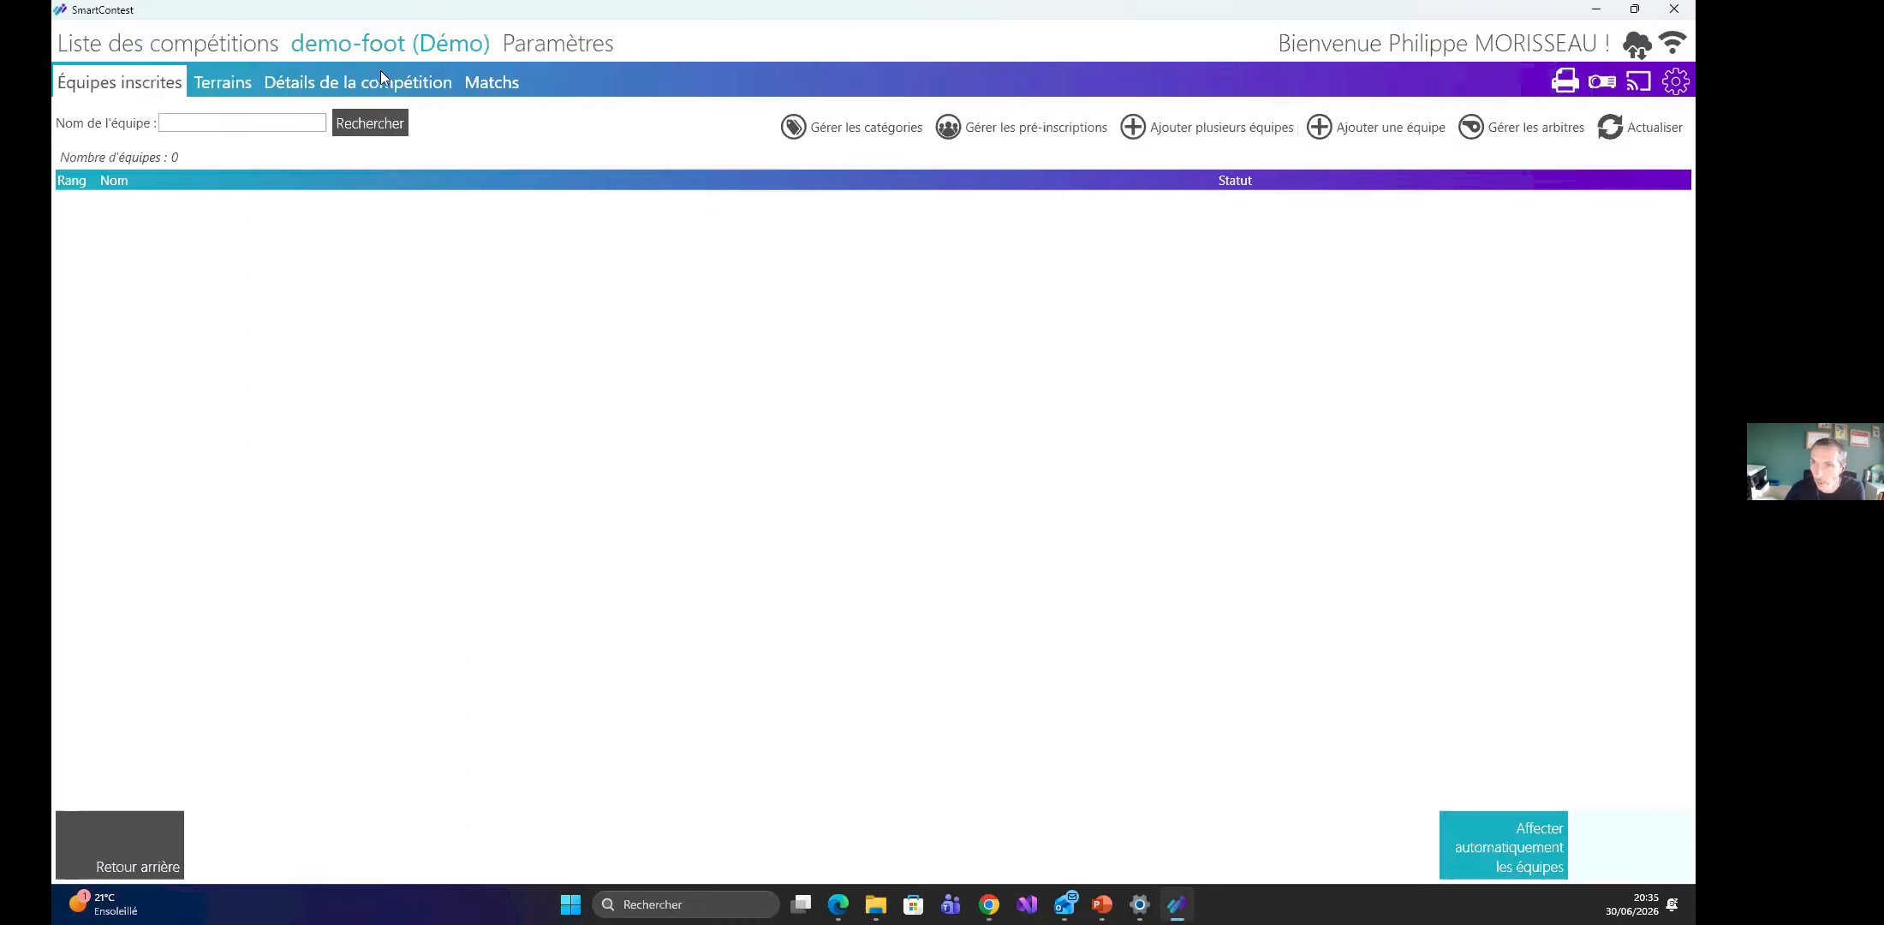
# Look over the demo-foot phase diagram and try the competition test before returning to the registered teams.
pyautogui.click(377, 79)
pyautogui.click(636, 128)
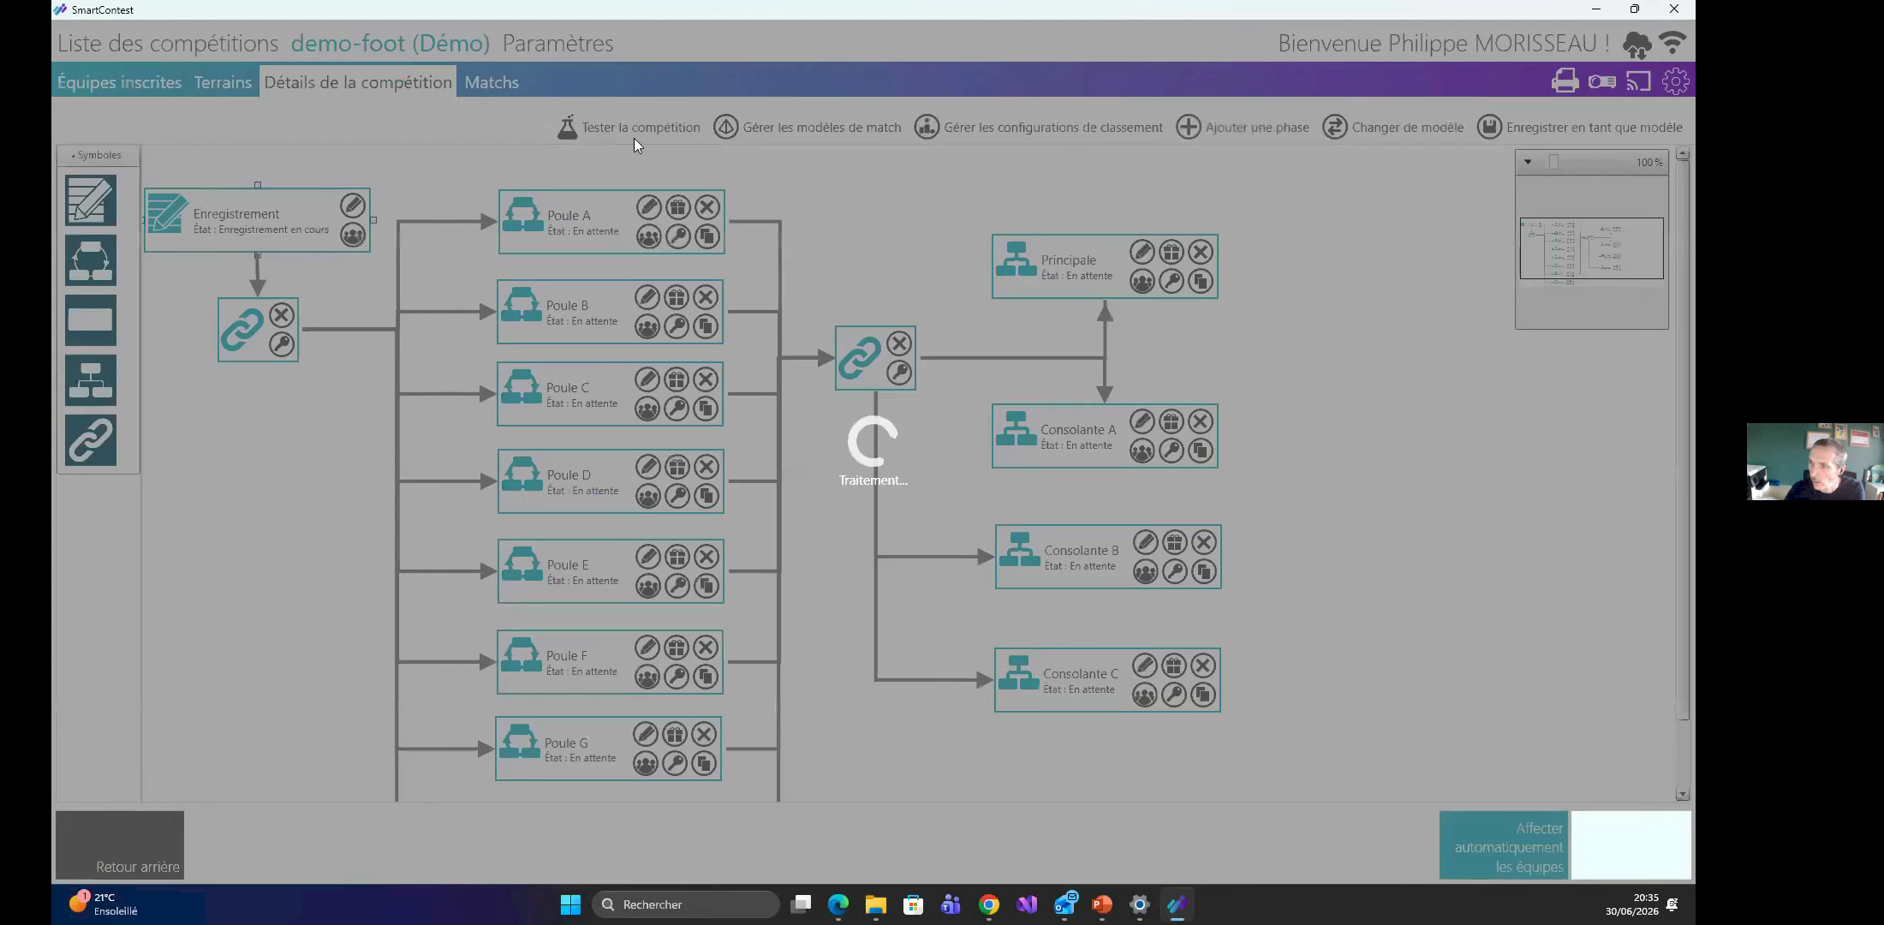
pyautogui.click(968, 411)
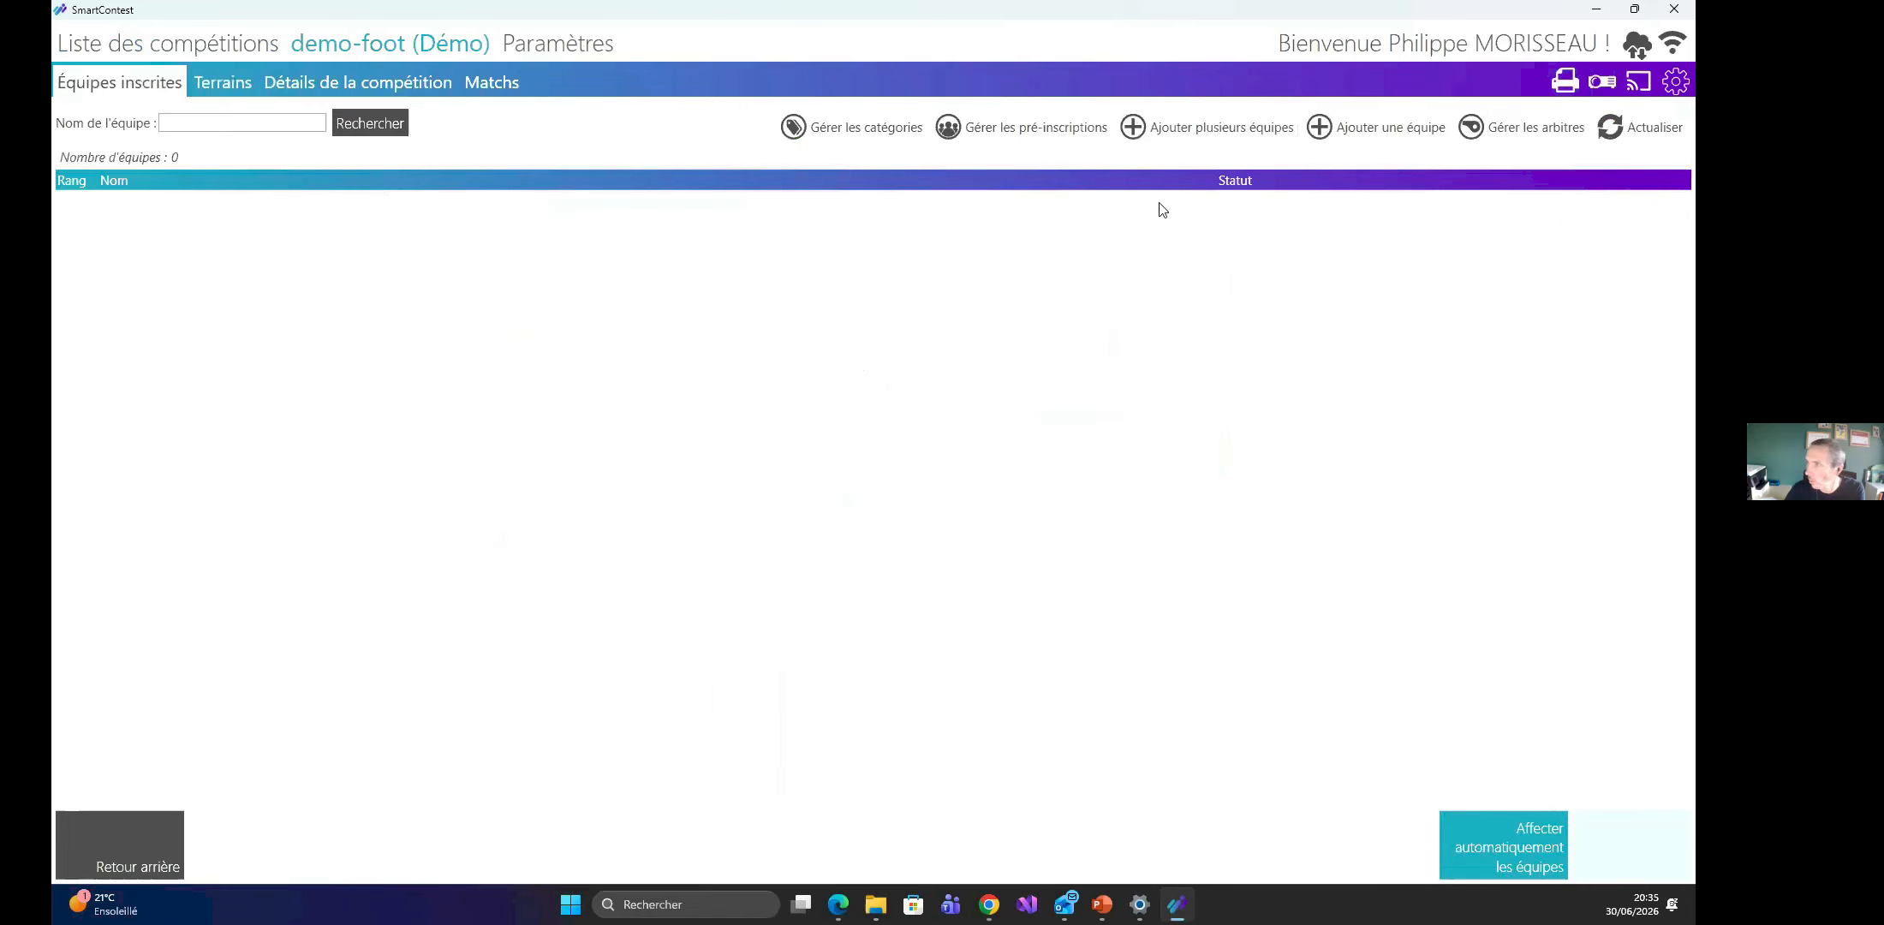
# Add 32 teams in bulk with the naming rule Équipe n°%num%, and try to assign the teams automatically.
pyautogui.click(1212, 126)
pyautogui.doubleClick(930, 399)
pyautogui.write('32')
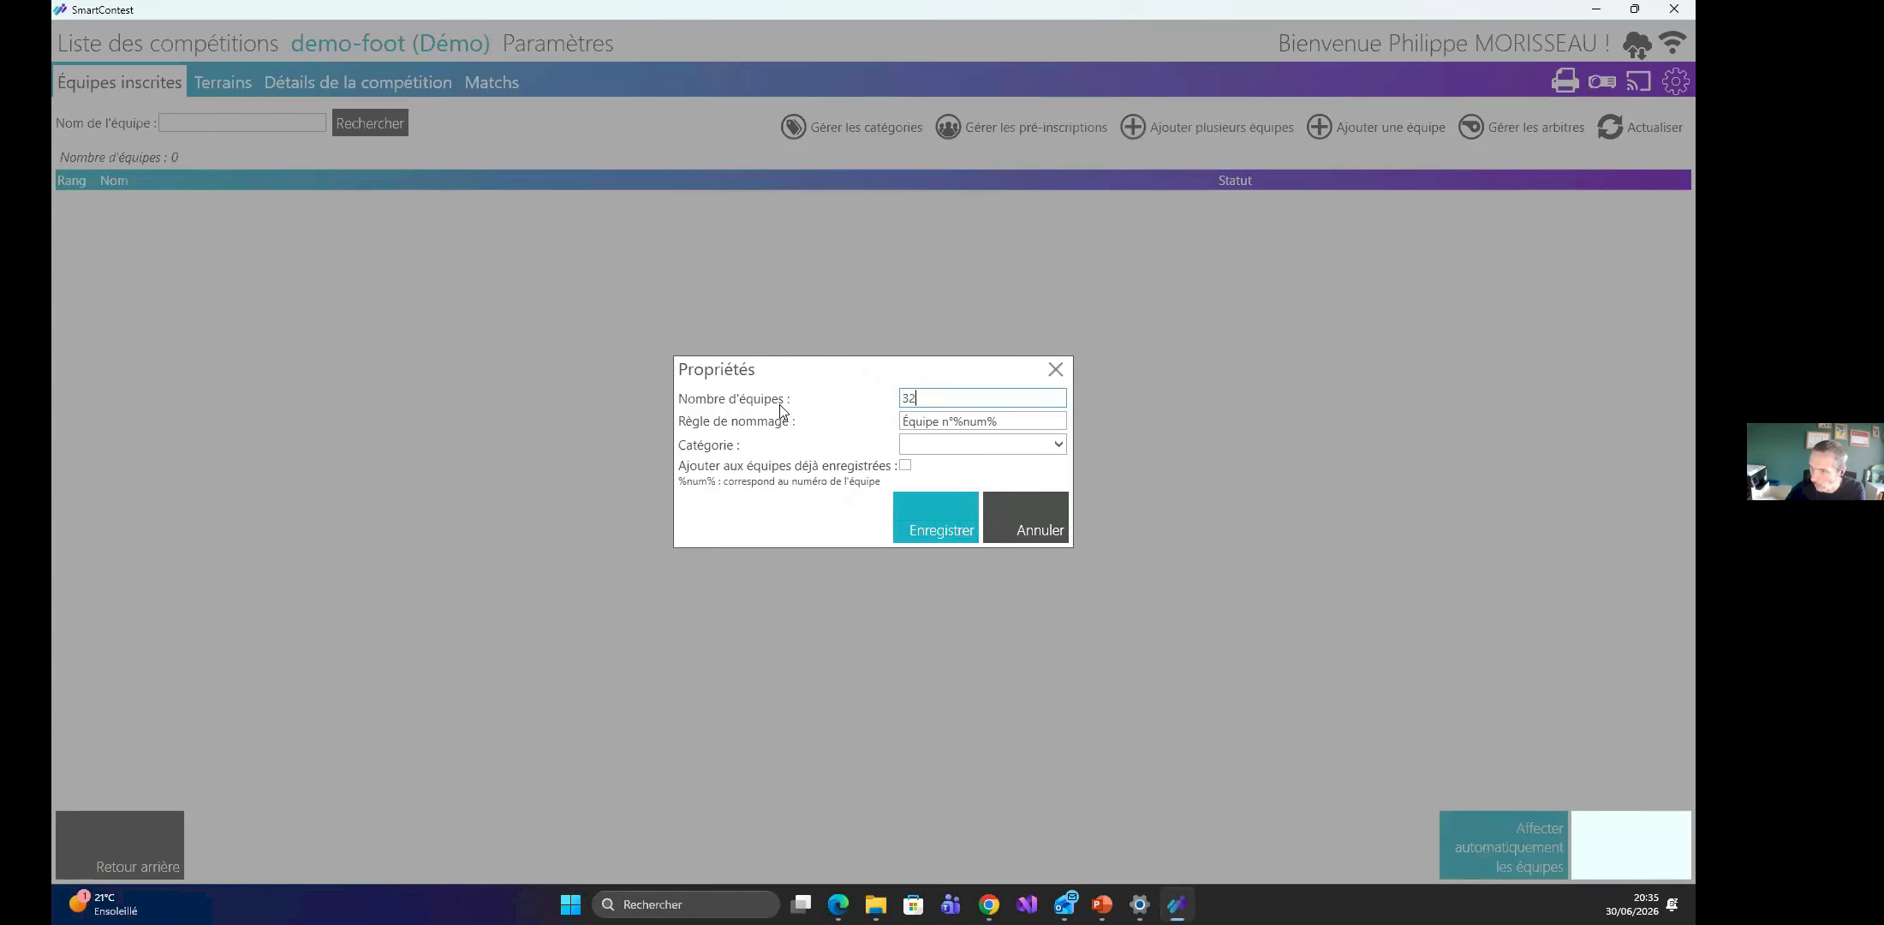
pyautogui.click(904, 500)
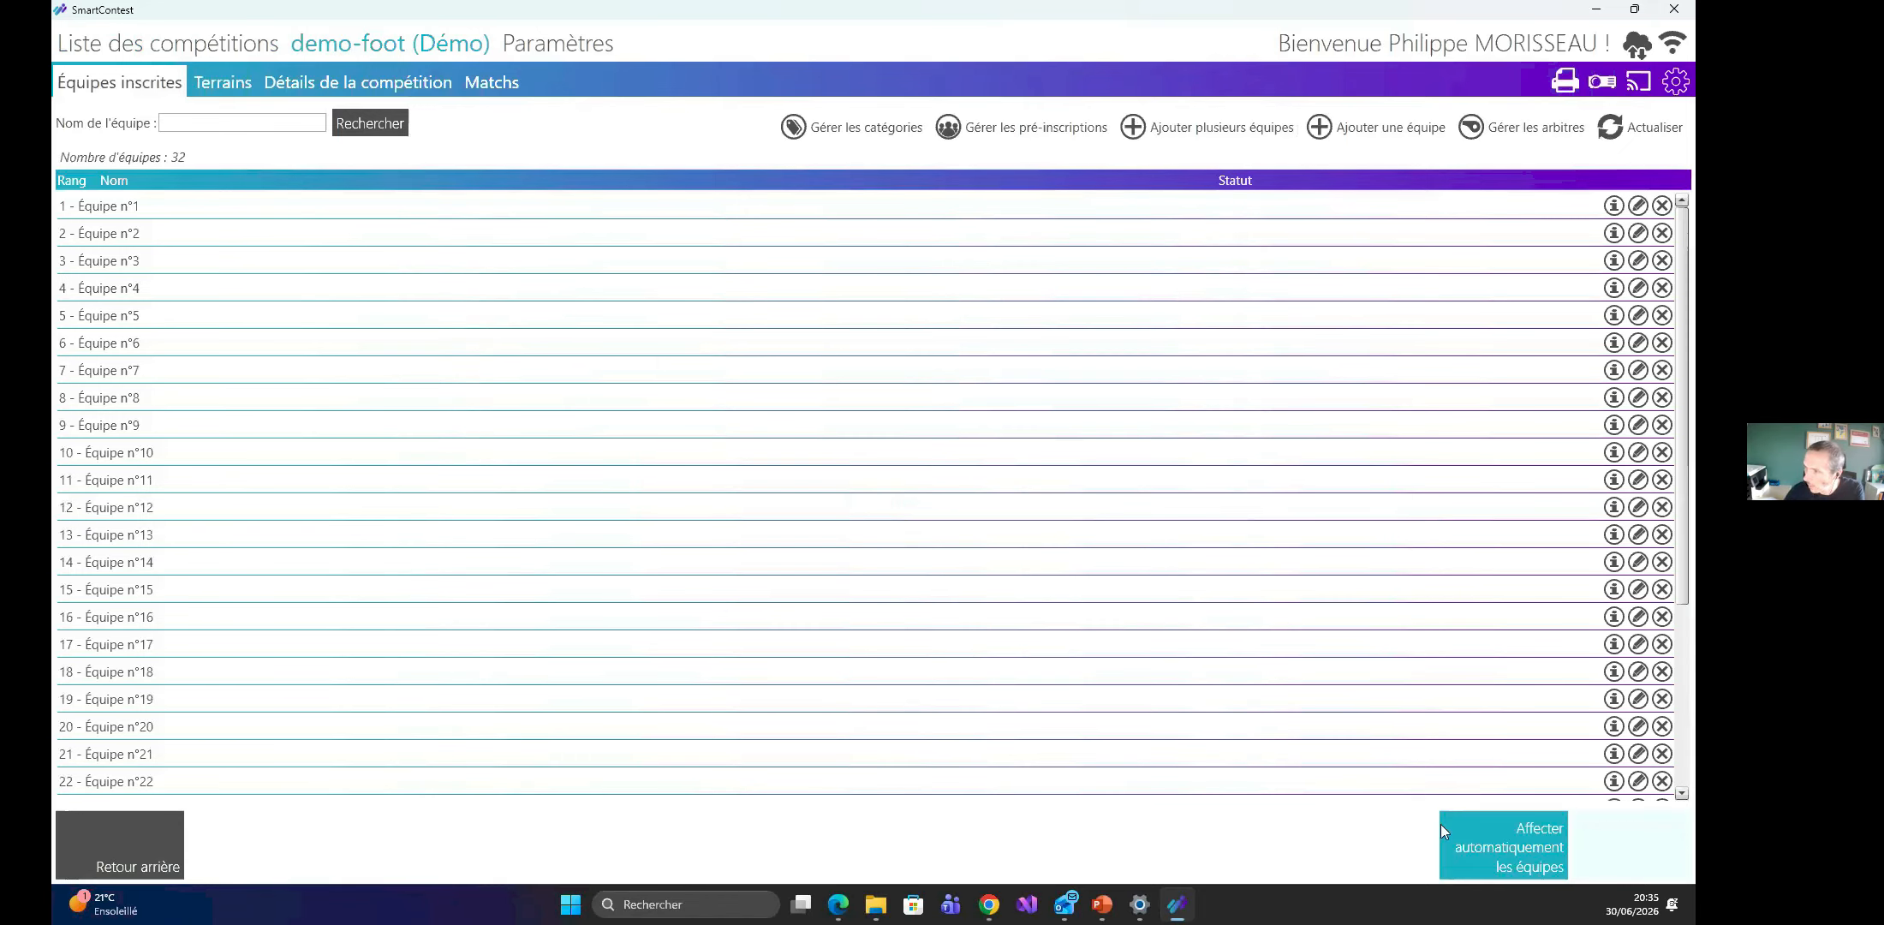
pyautogui.click(1497, 840)
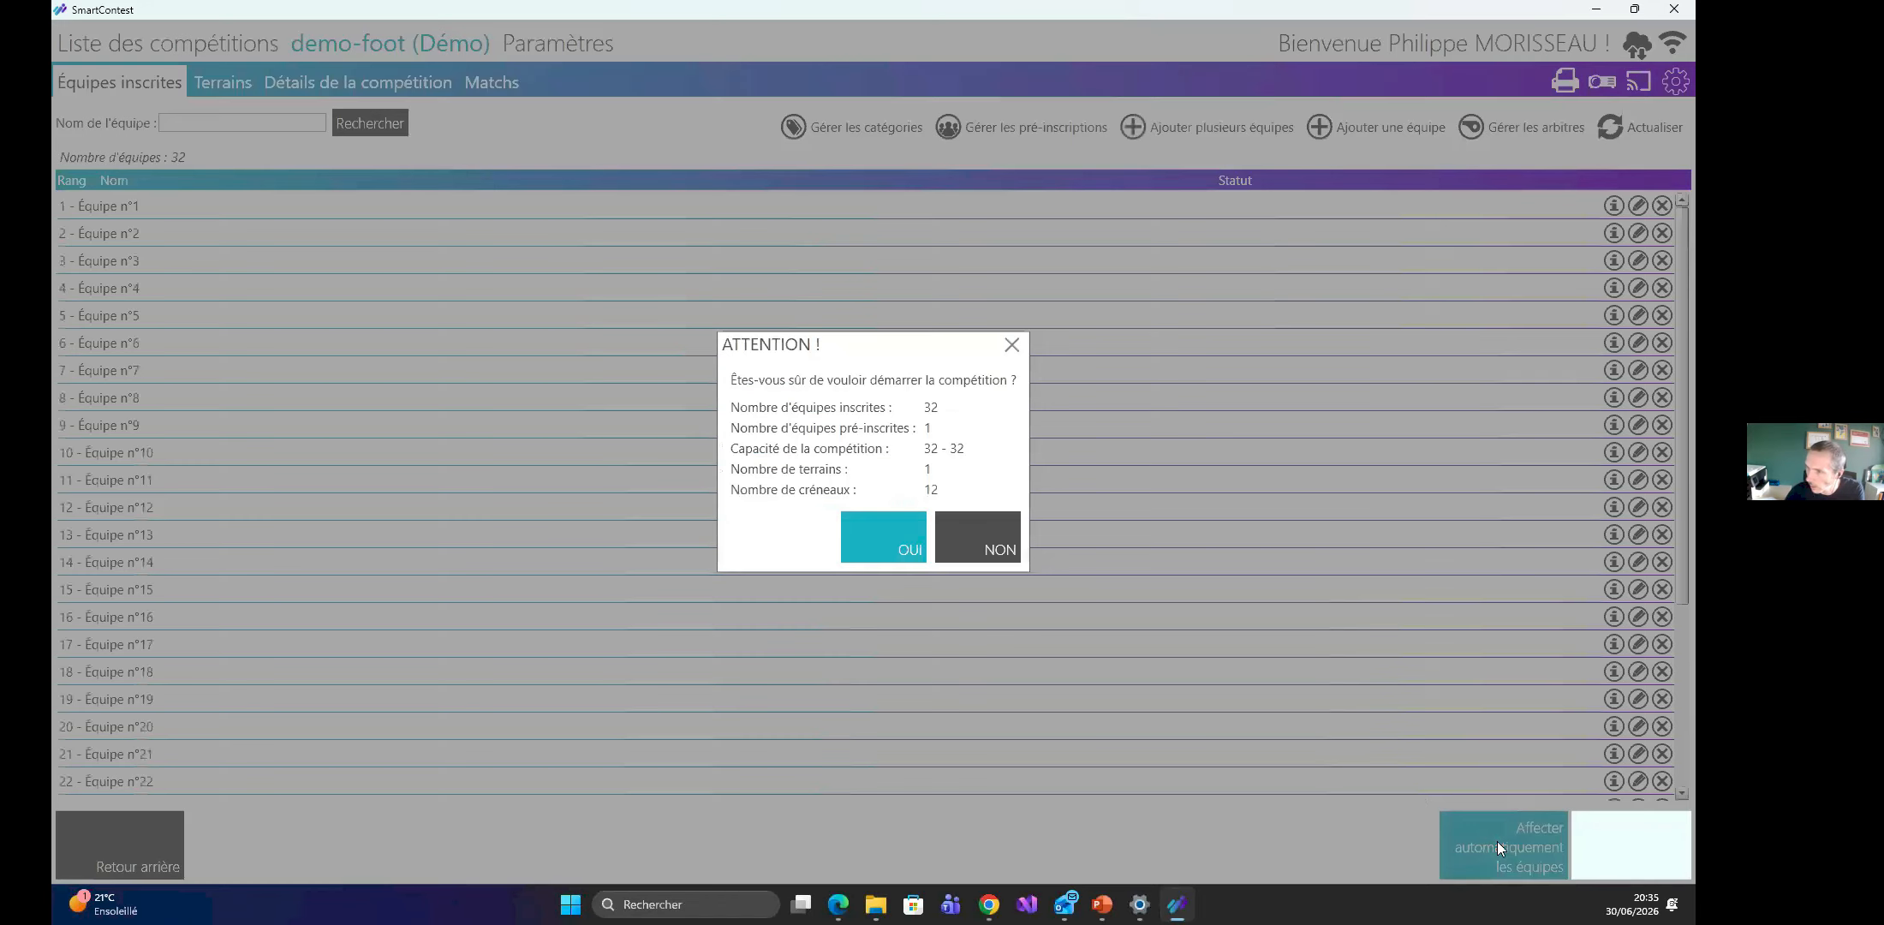
pyautogui.click(870, 542)
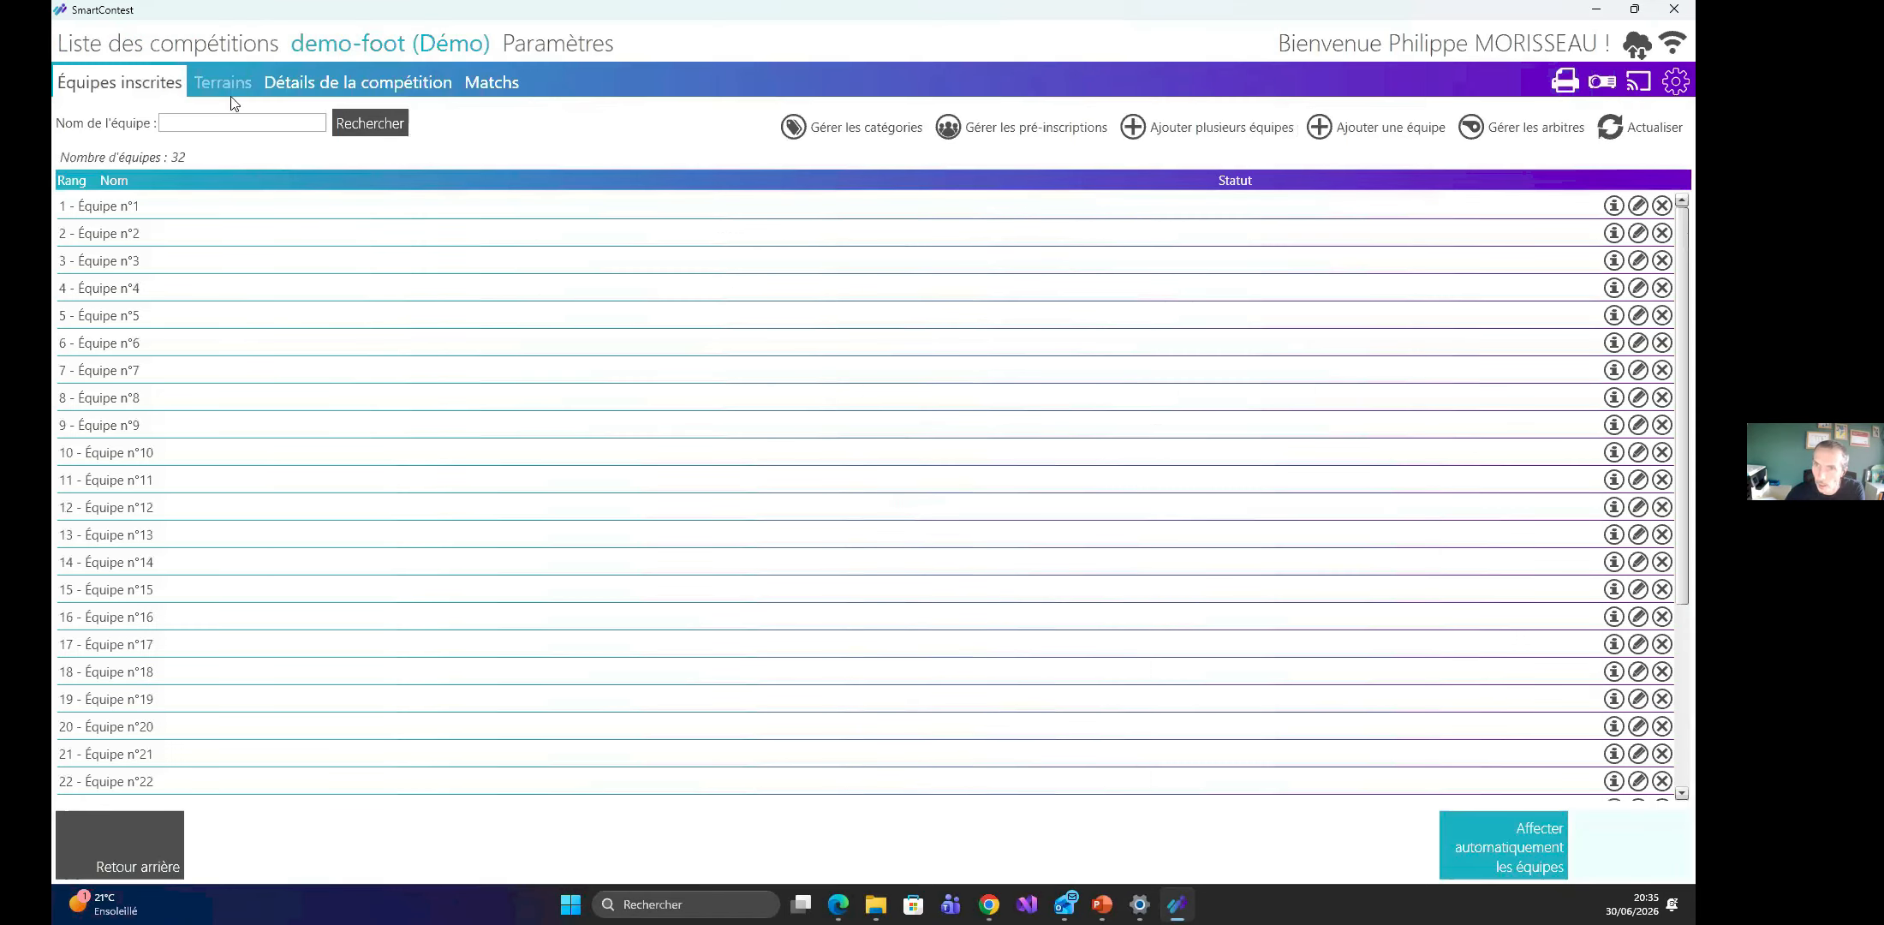
# Duplicate the existing terrain with its time slots and rename the copy Terrain 2.
pyautogui.click(232, 85)
pyautogui.click(401, 169)
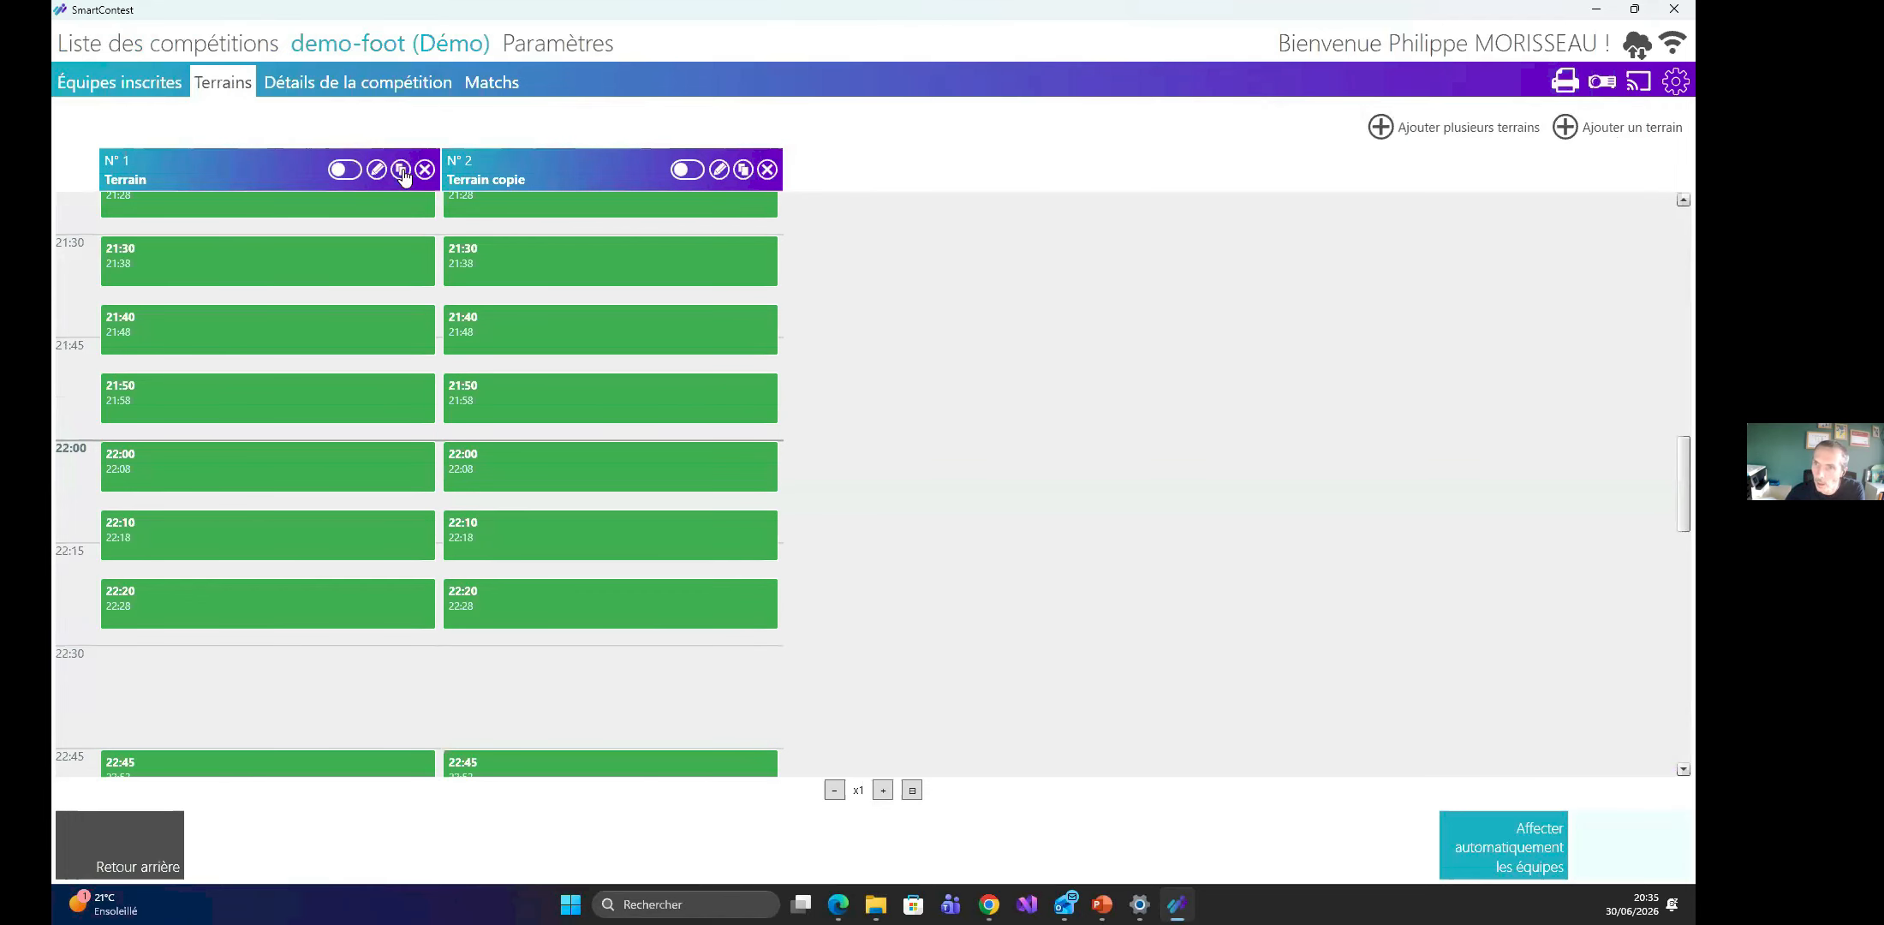
pyautogui.click(719, 170)
pyautogui.click(845, 257)
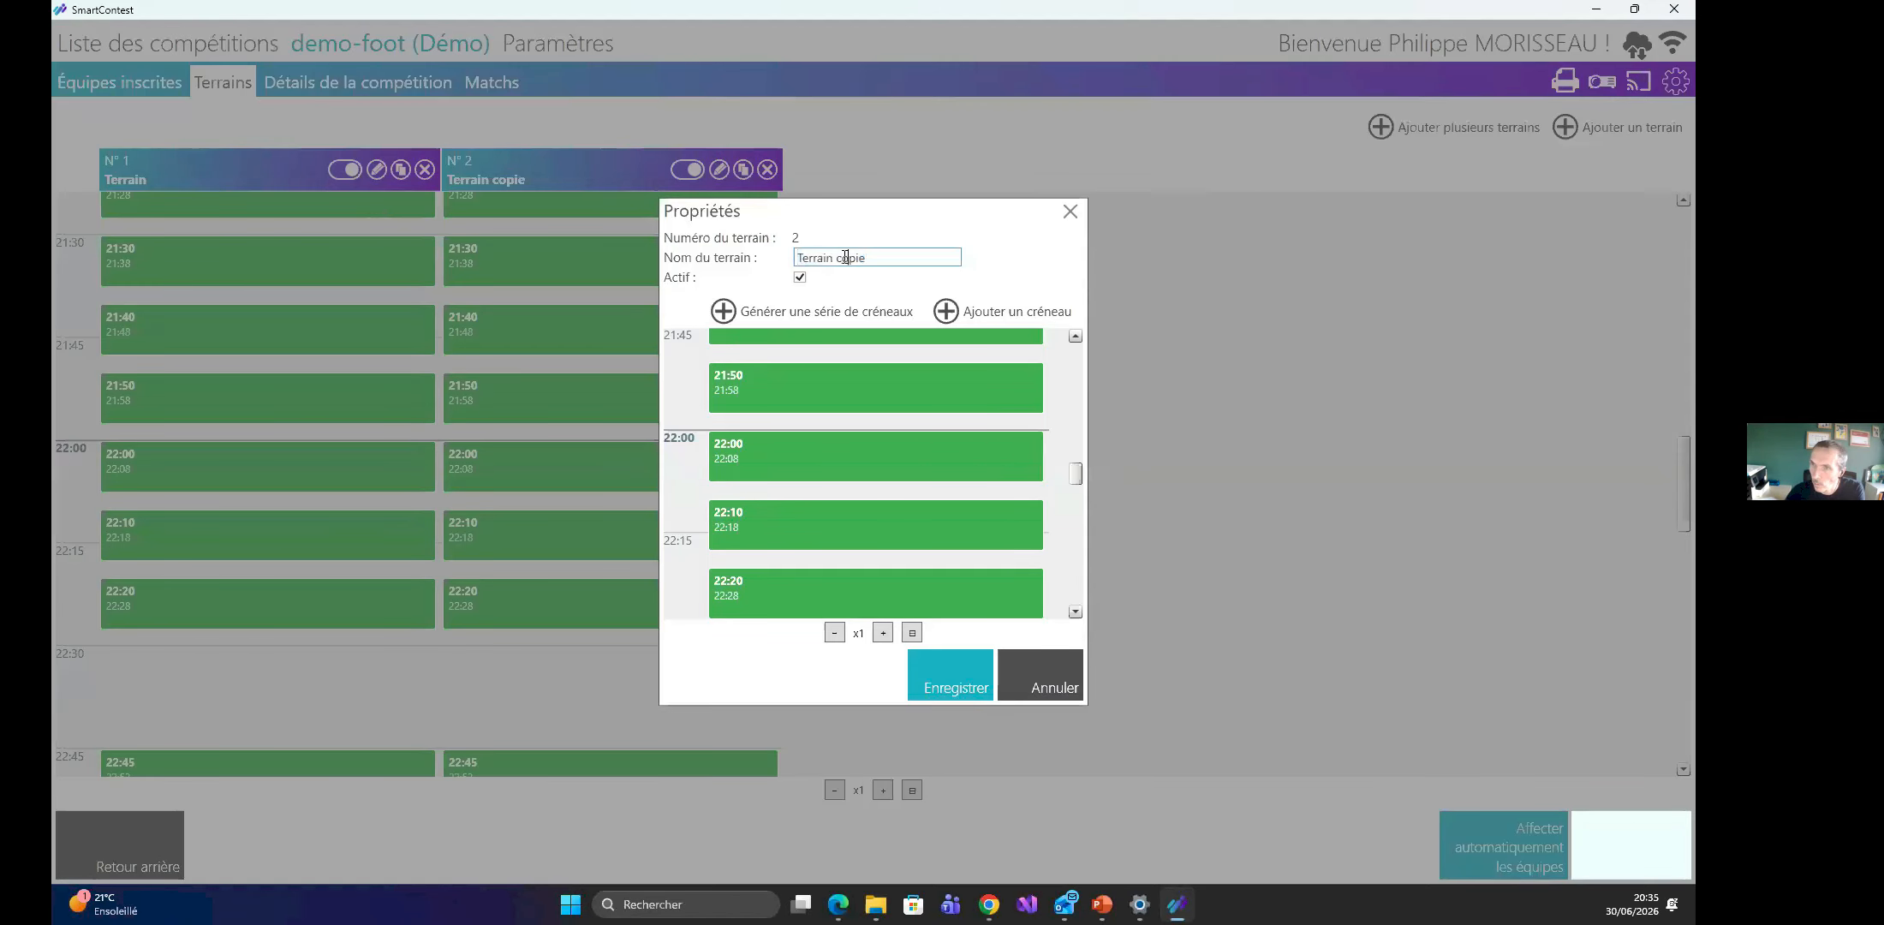
pyautogui.doubleClick(846, 257)
pyautogui.write('2')
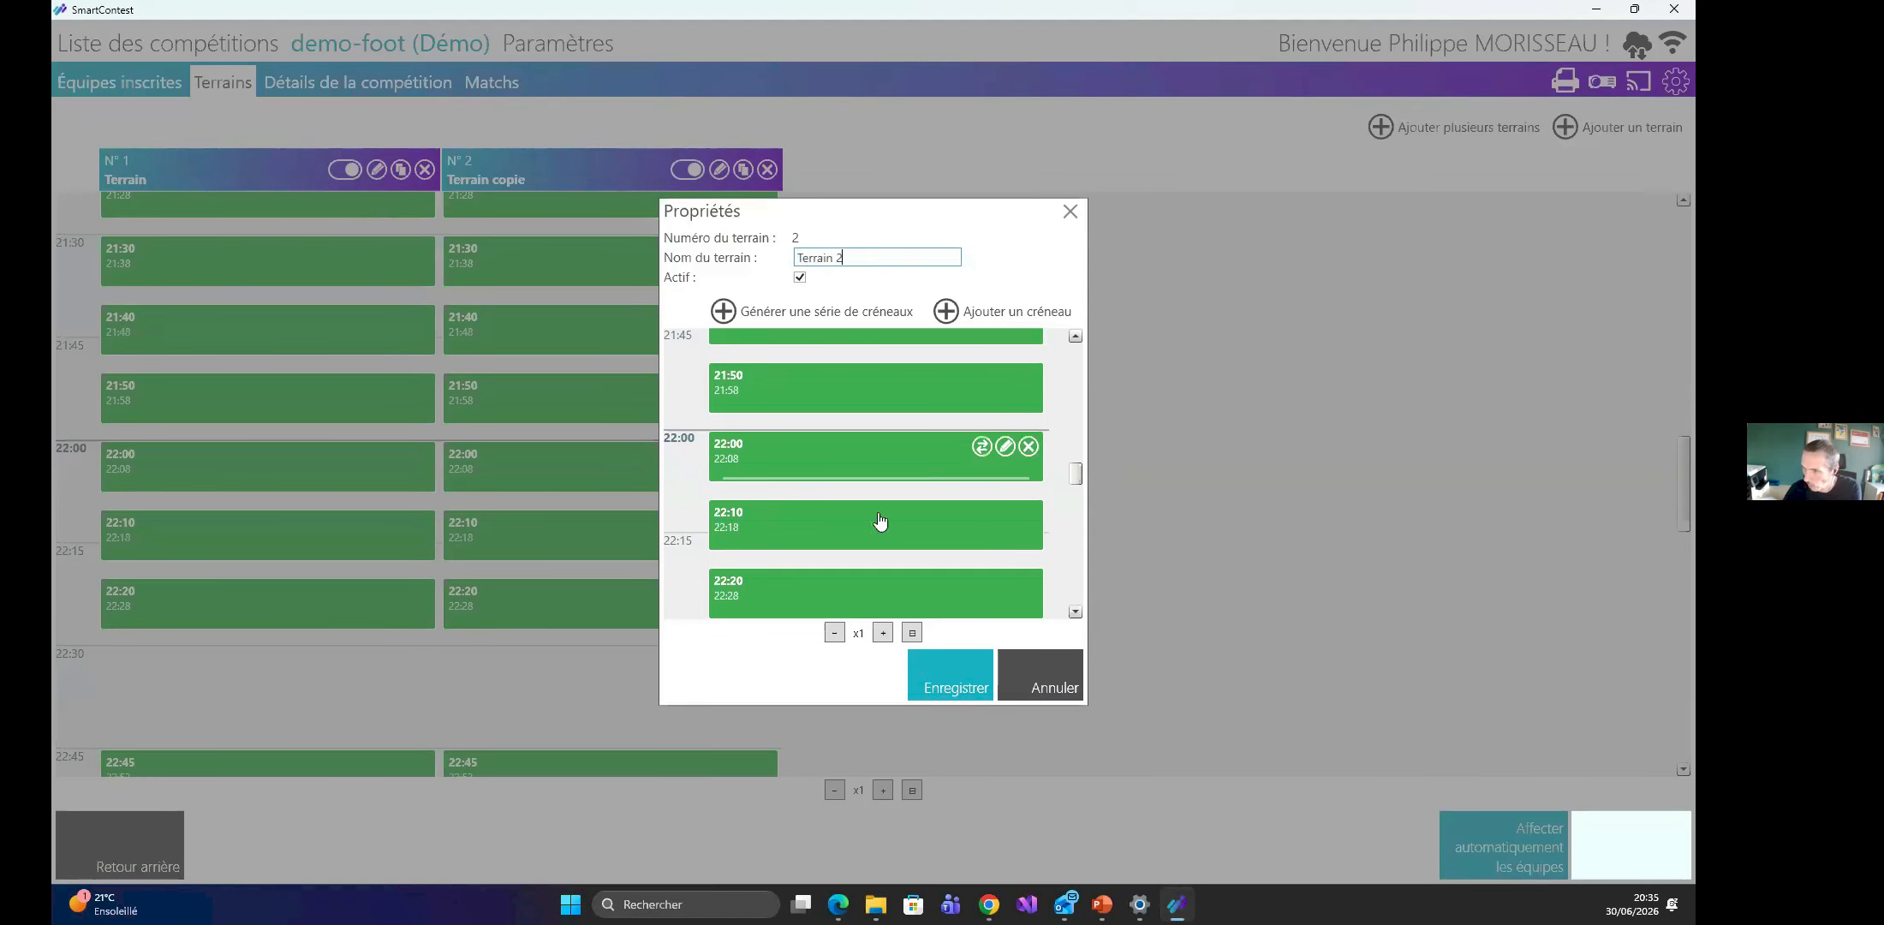
pyautogui.click(971, 673)
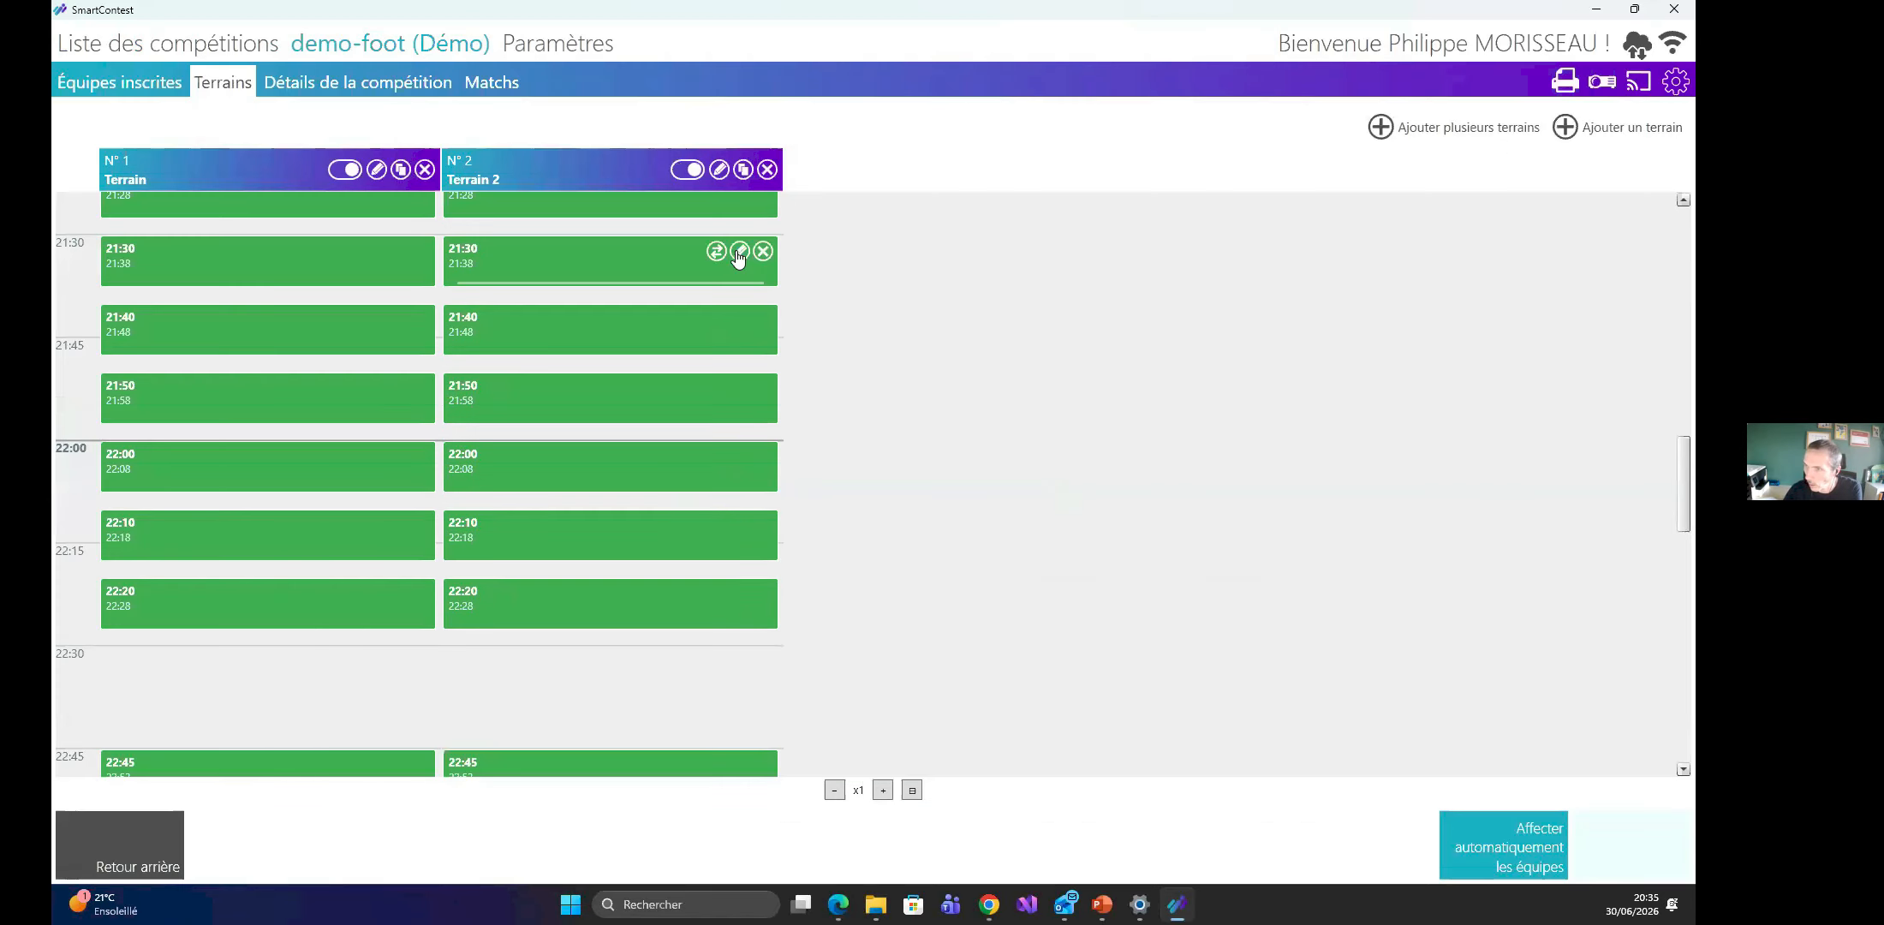
# Duplicate Terrain 2, and duplicate that copy again to provide terrains N° 3 and N° 4.
pyautogui.click(743, 170)
pyautogui.click(1086, 170)
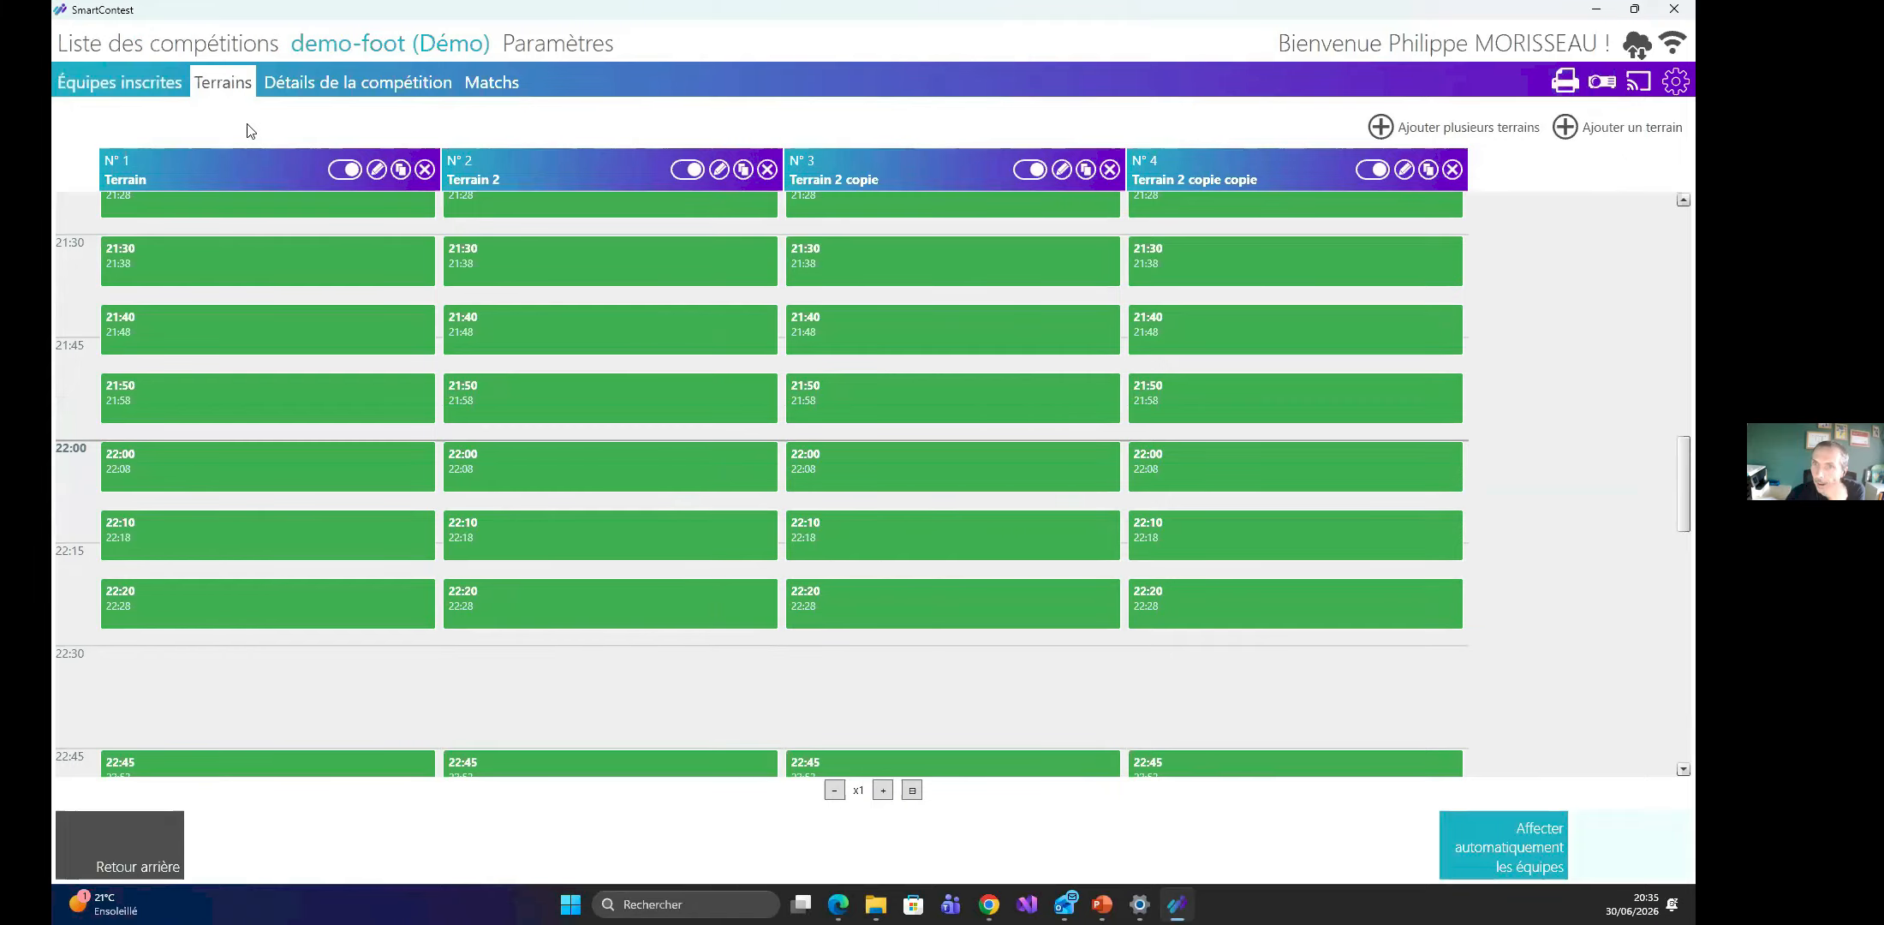
pyautogui.scroll(3, 703, 467)
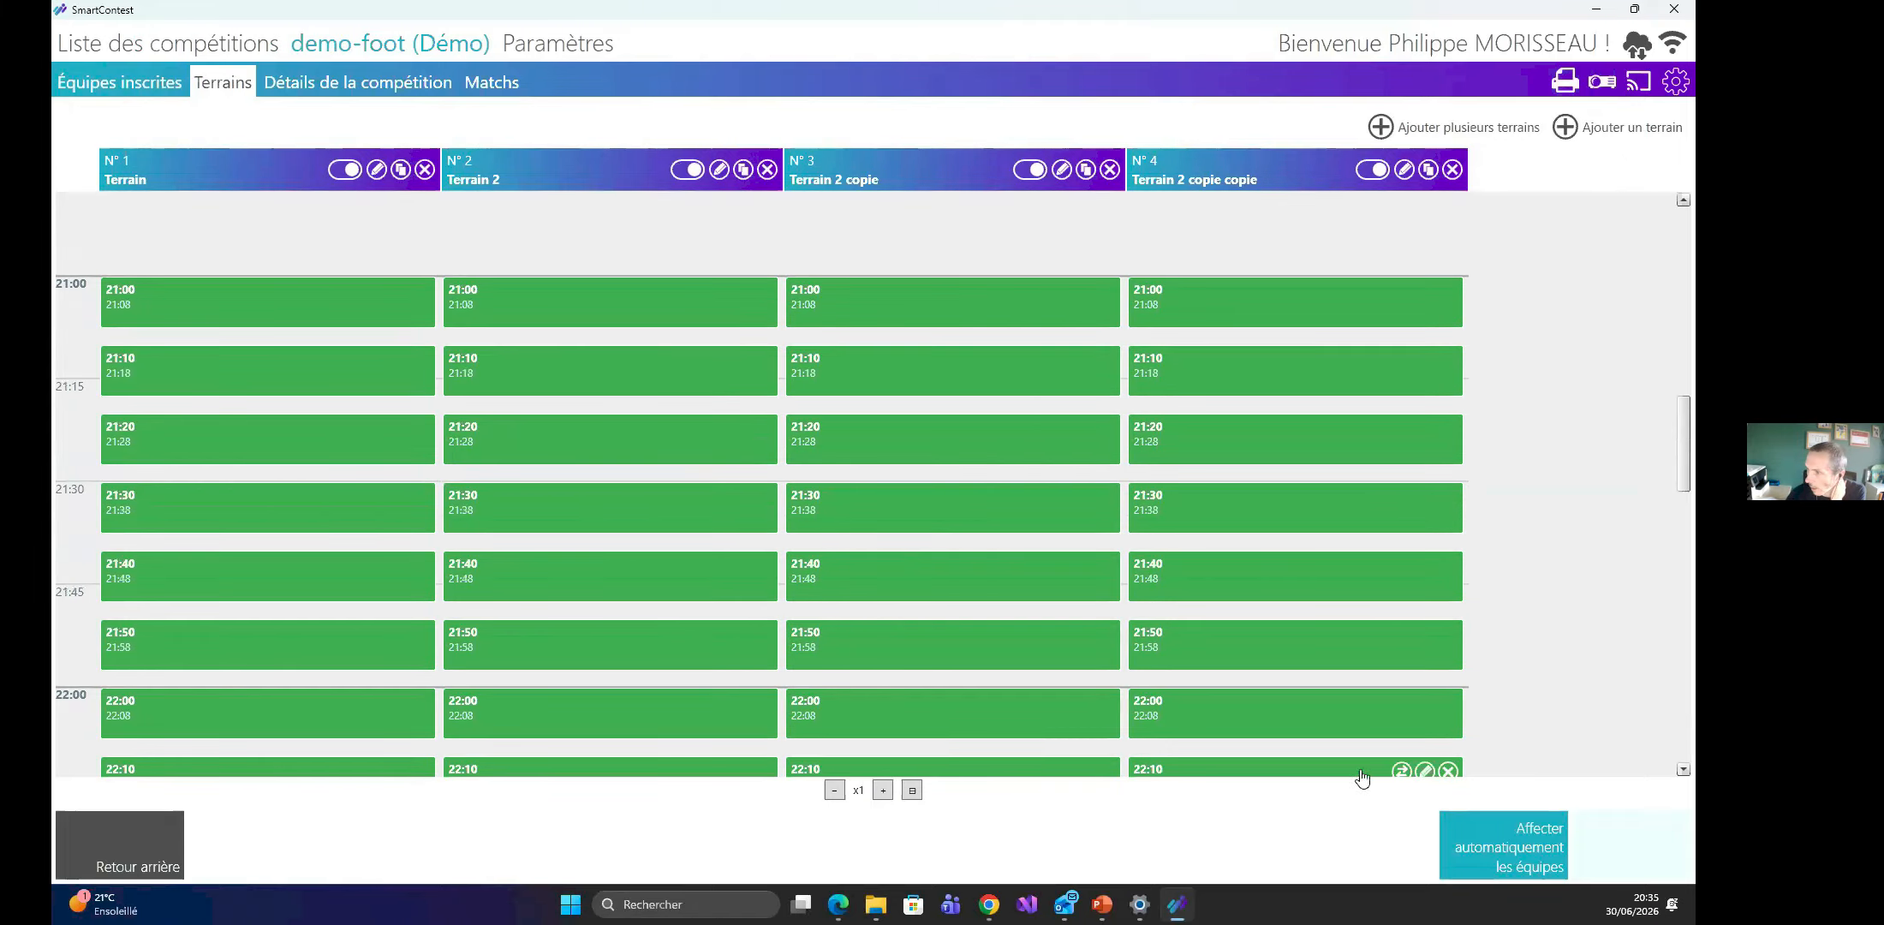
# Assign the teams automatically, confirming the start of the competition, and proceed with the draw.
pyautogui.click(1491, 833)
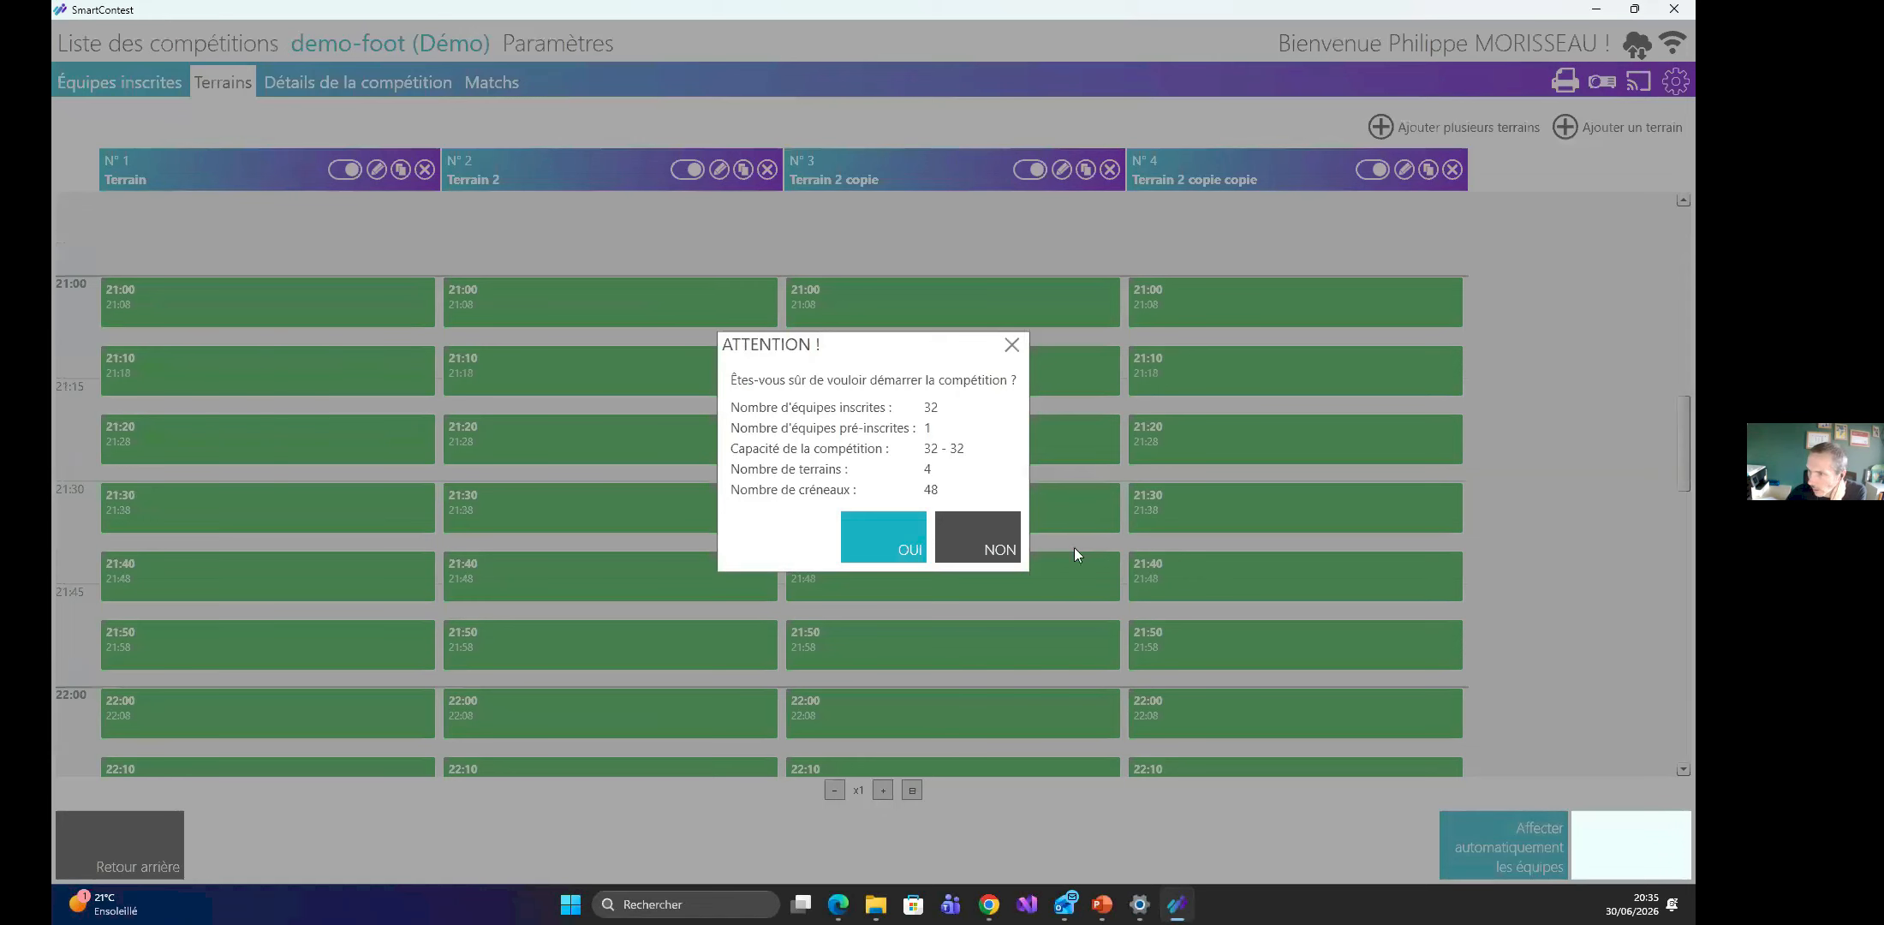
pyautogui.click(867, 535)
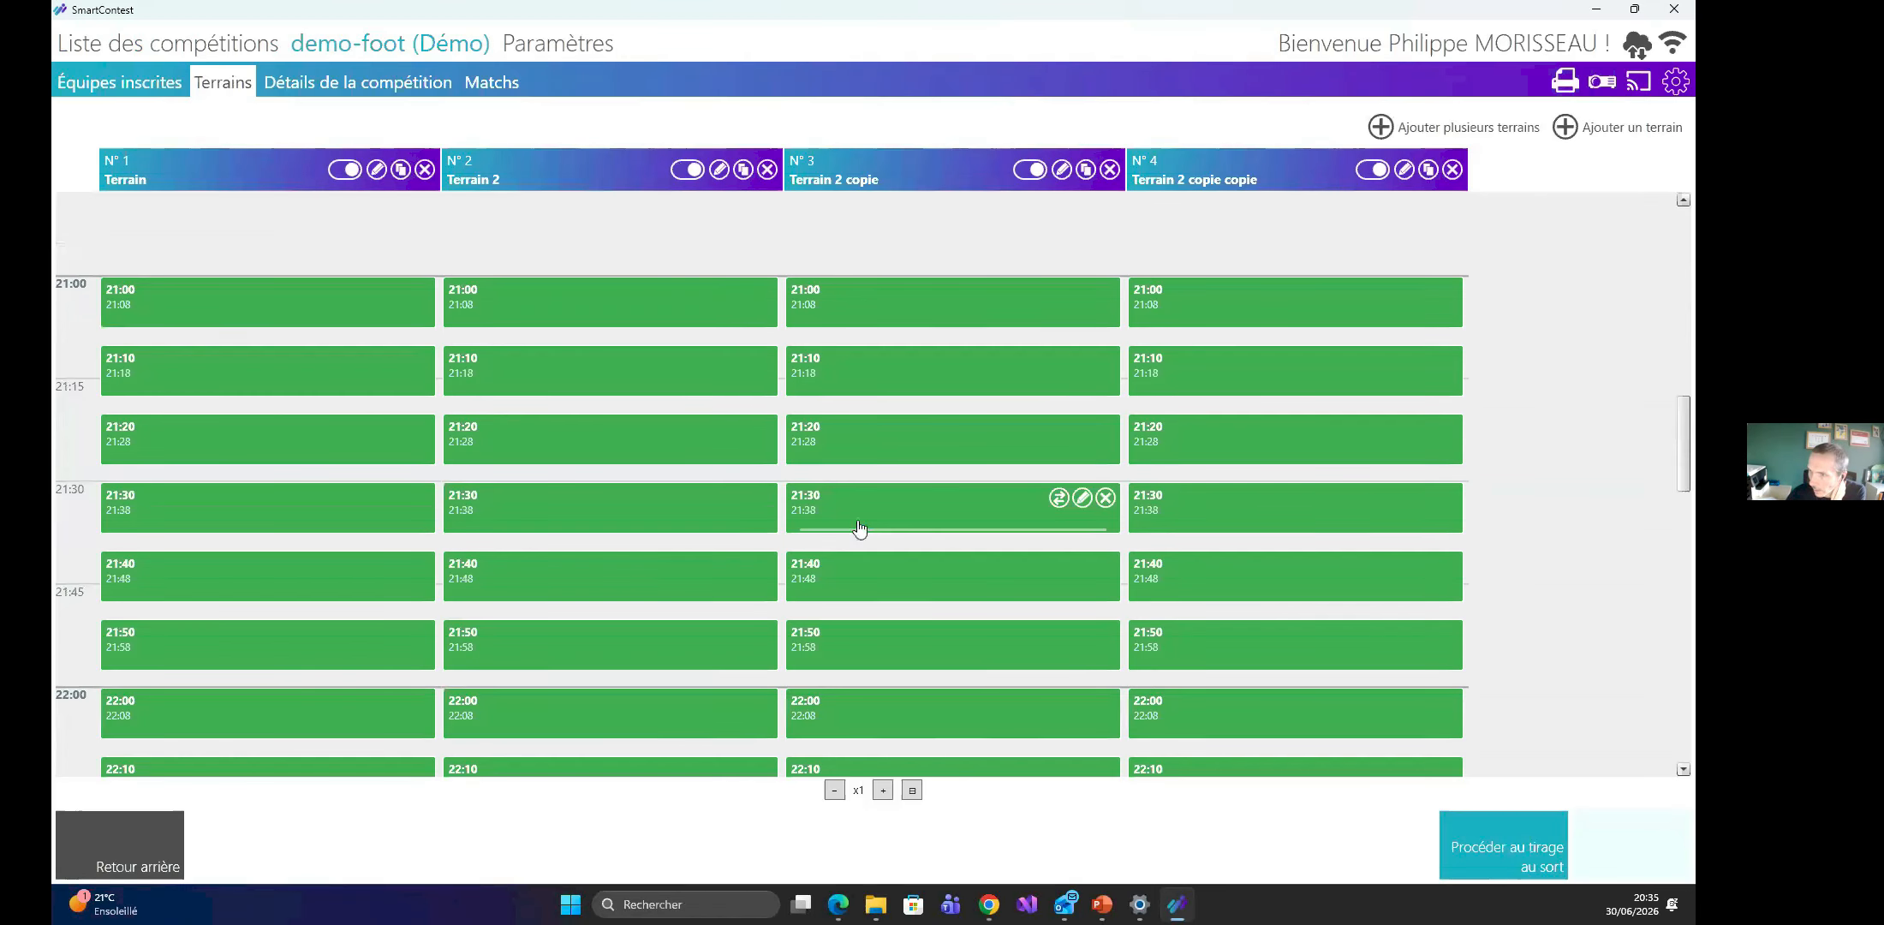
pyautogui.scroll(2, 846, 524)
pyautogui.click(1489, 835)
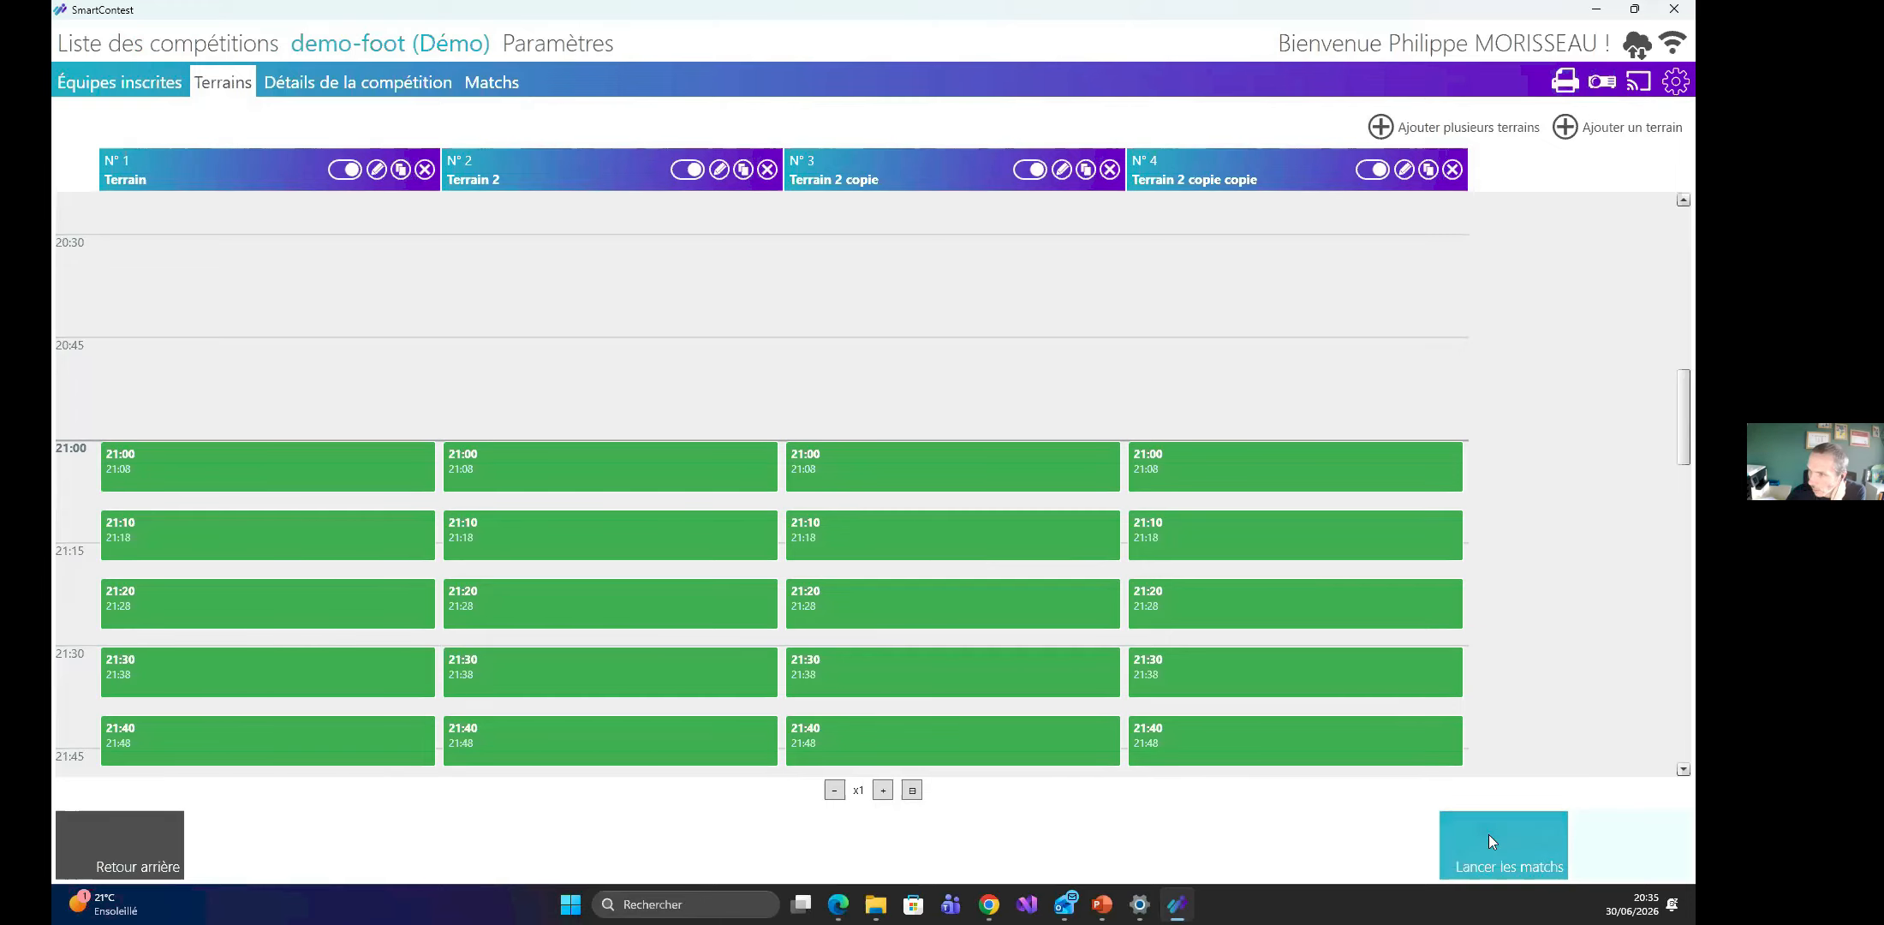
# Launch the matches, and look over the ongoing matches and the match schedule of the four terrains.
pyautogui.click(1495, 838)
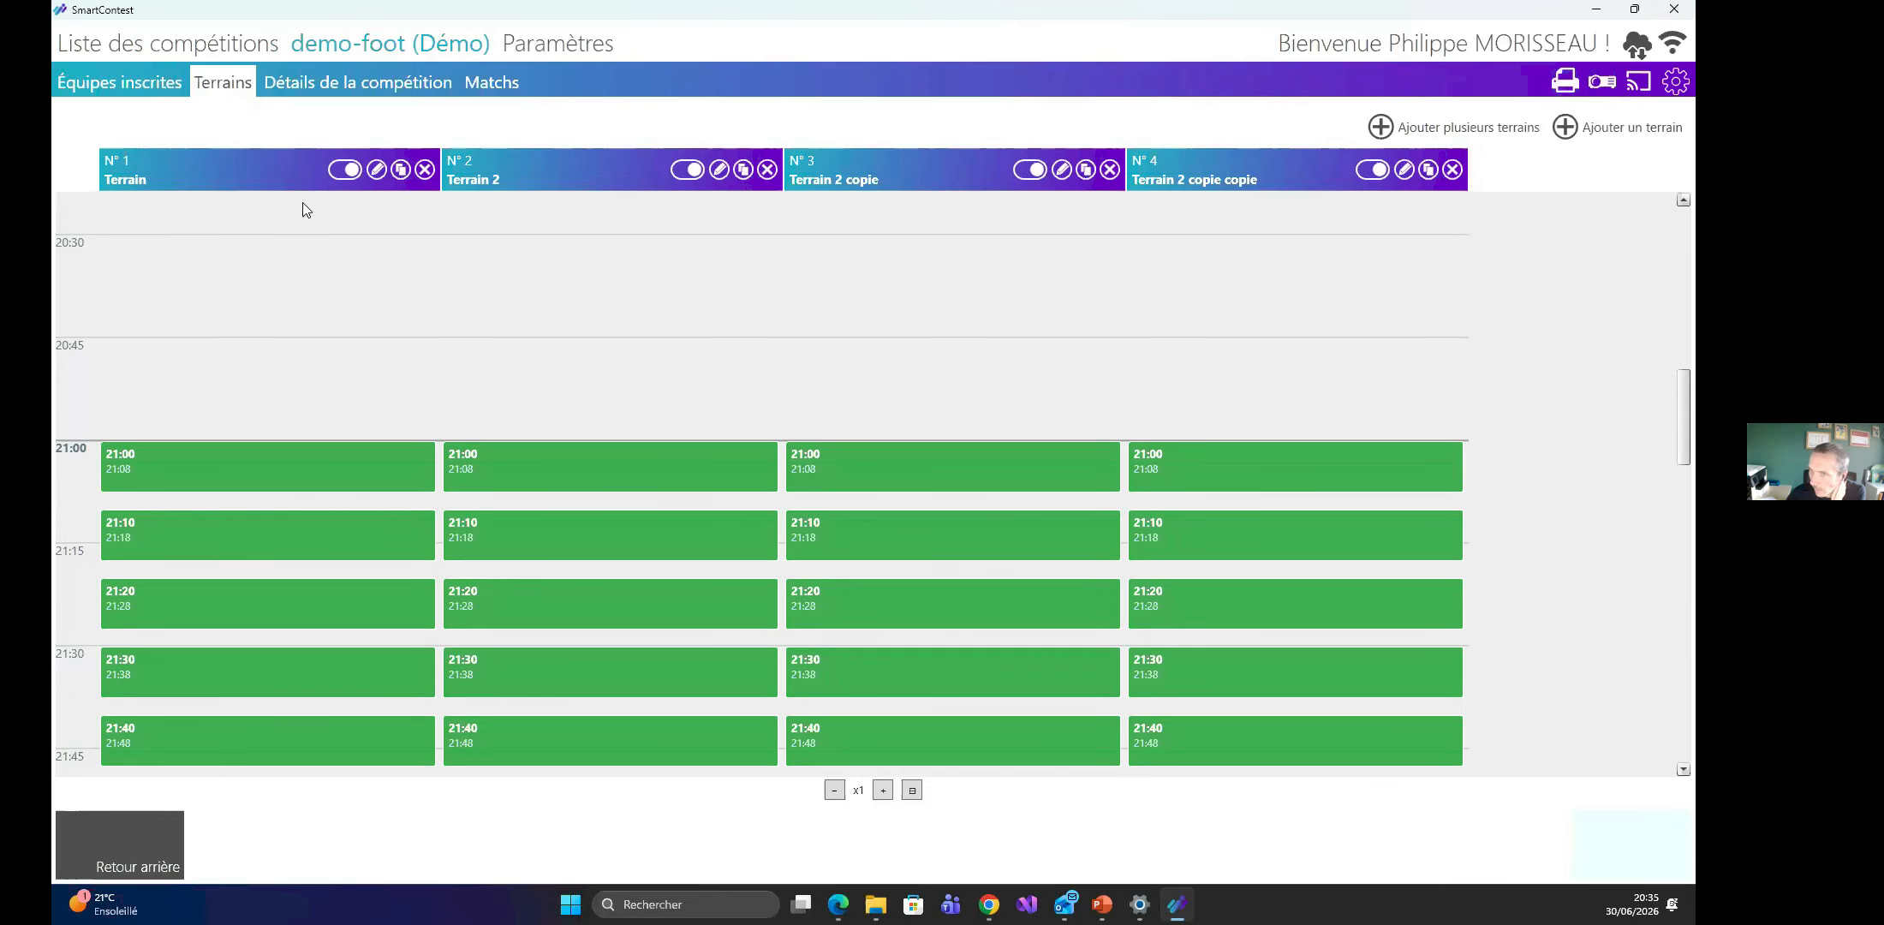
pyautogui.click(517, 81)
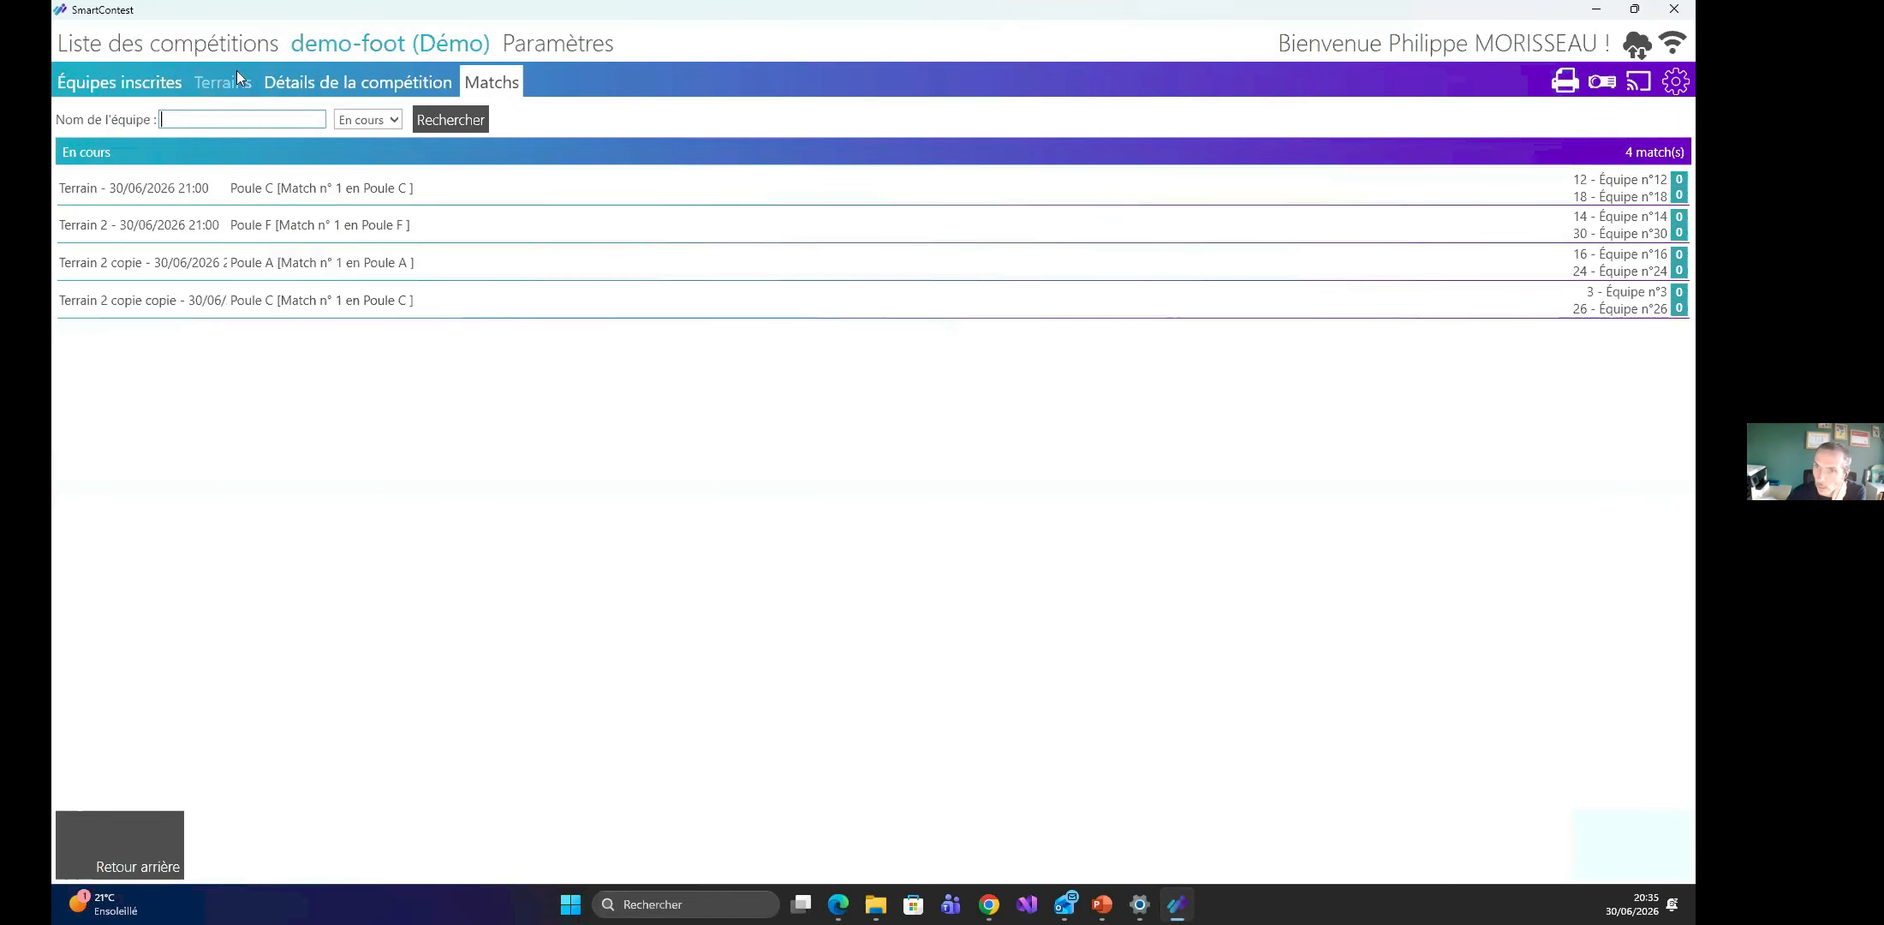
pyautogui.click(222, 82)
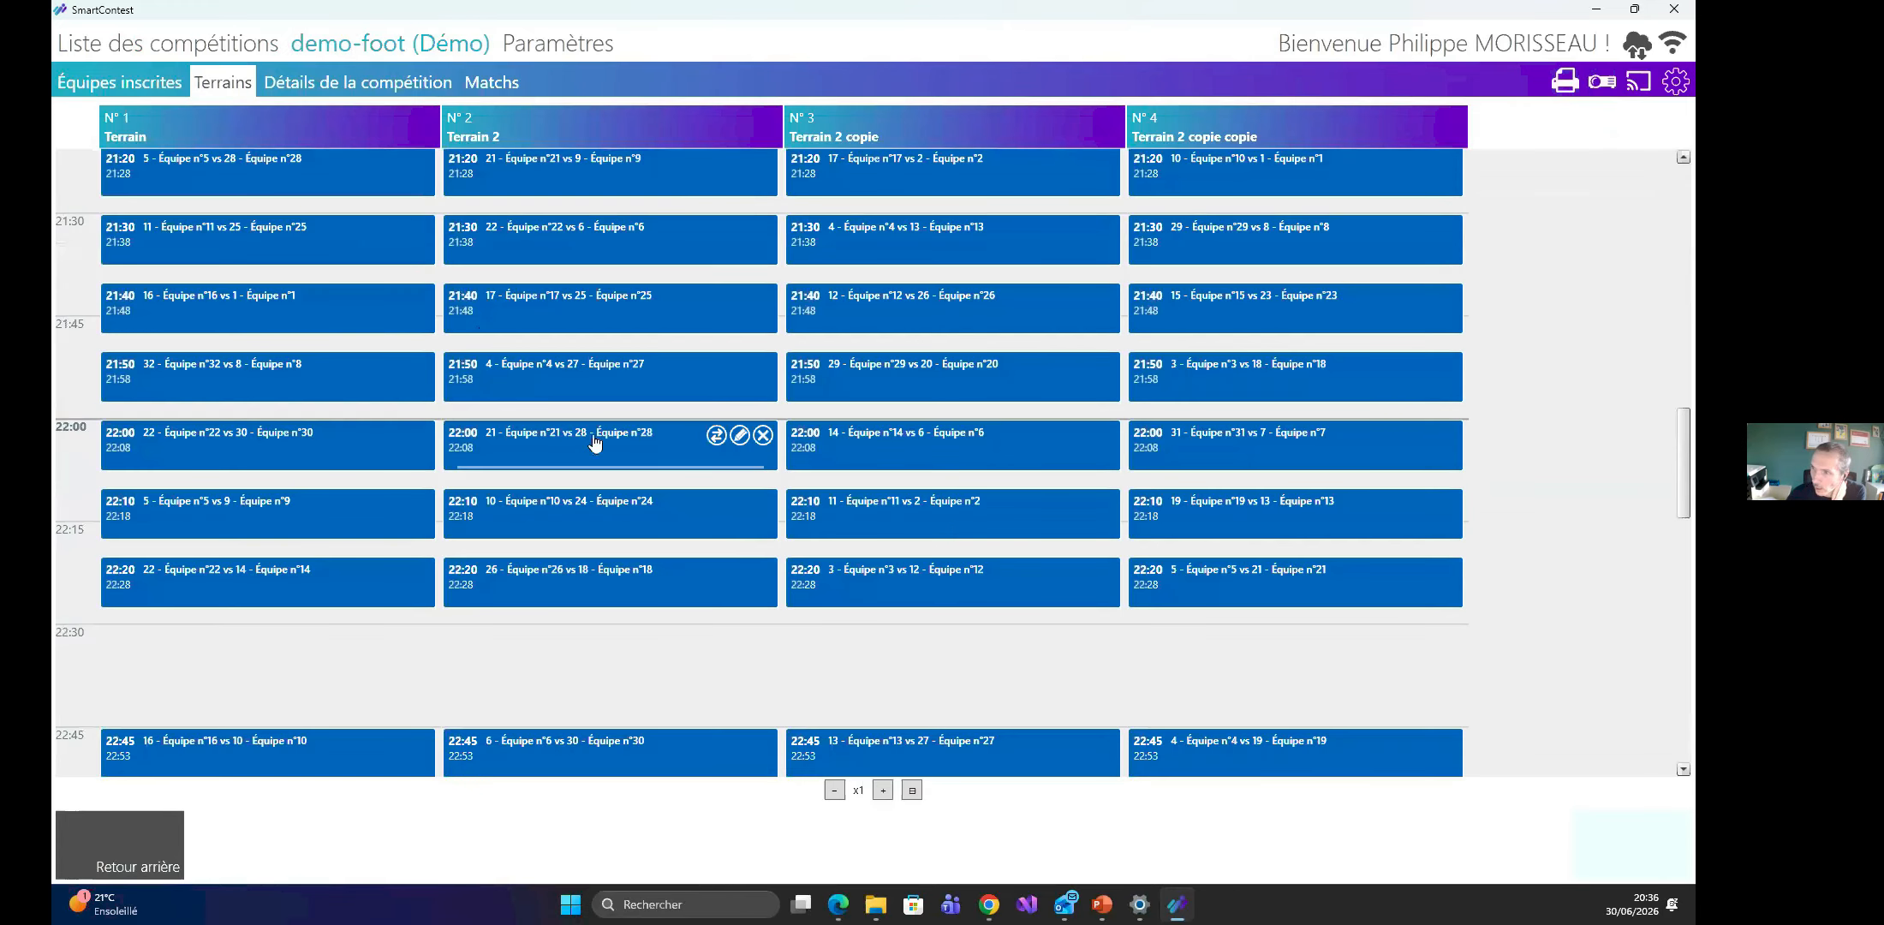
pyautogui.scroll(-5, 593, 438)
pyautogui.scroll(-7, 593, 437)
pyautogui.scroll(7, 591, 436)
pyautogui.scroll(6, 591, 437)
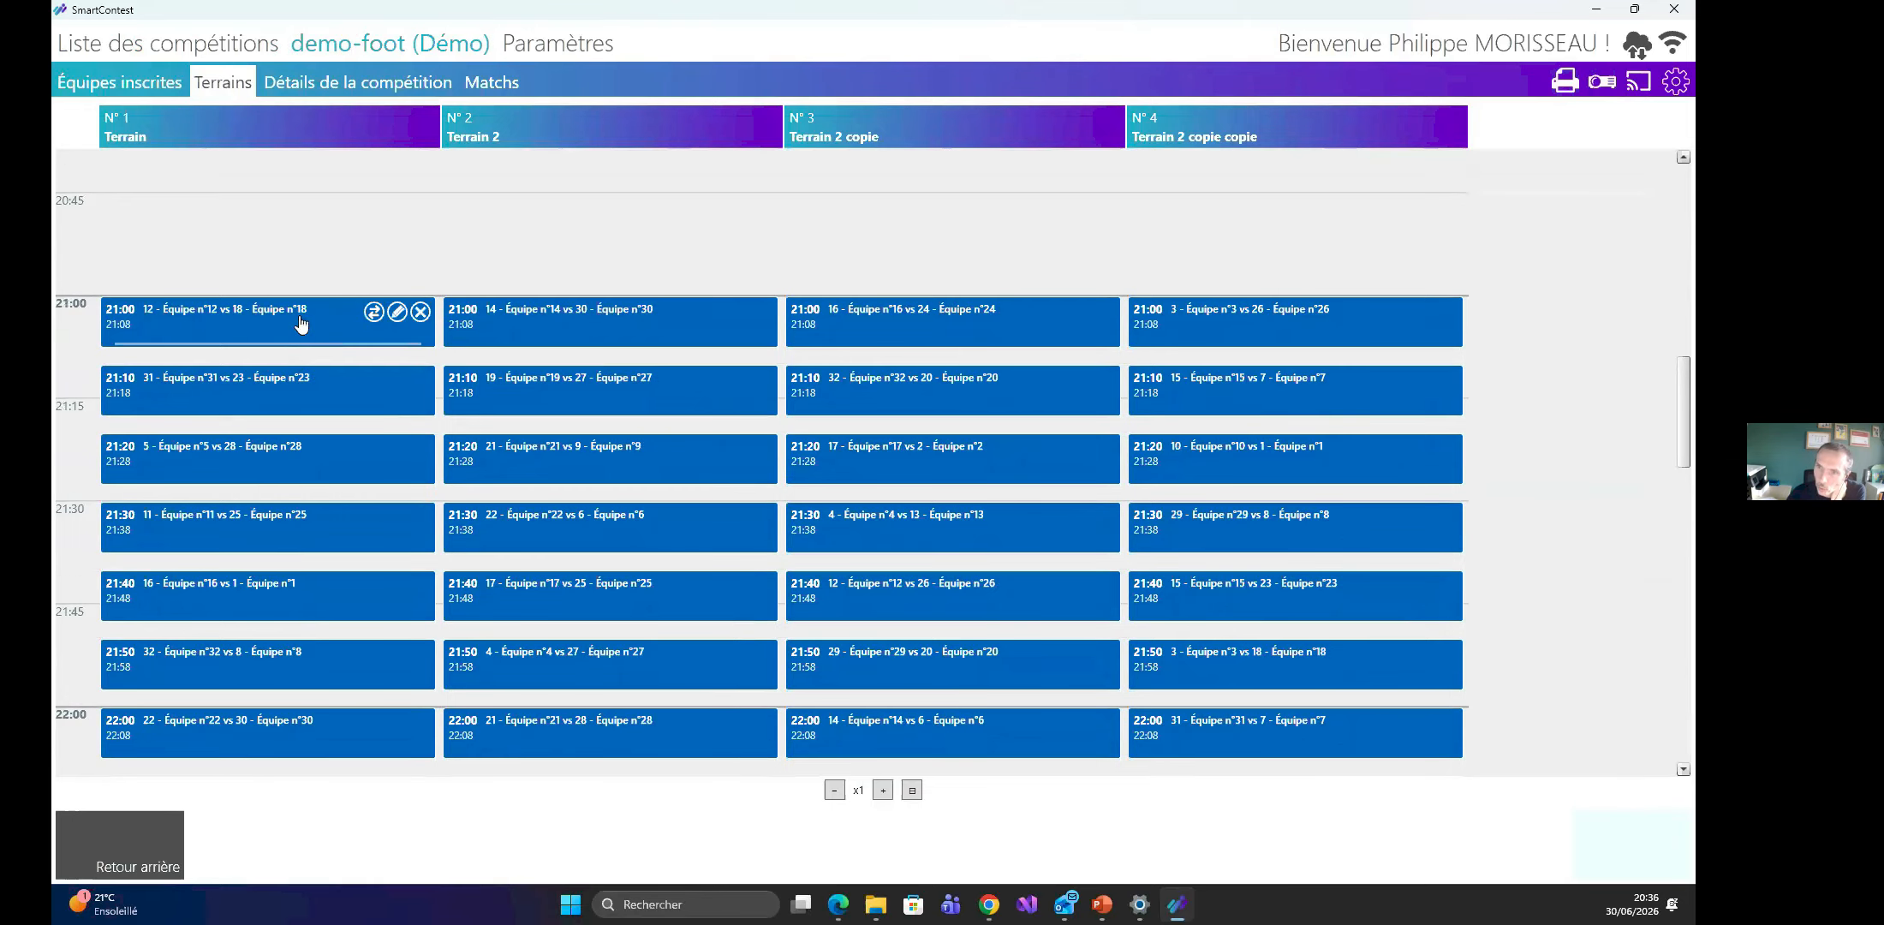
# Swap the 21:00 match on Terrain, Équipe n°12 vs Équipe n°18, with the 21:10 match on Terrain 2 copie.
pyautogui.click(373, 311)
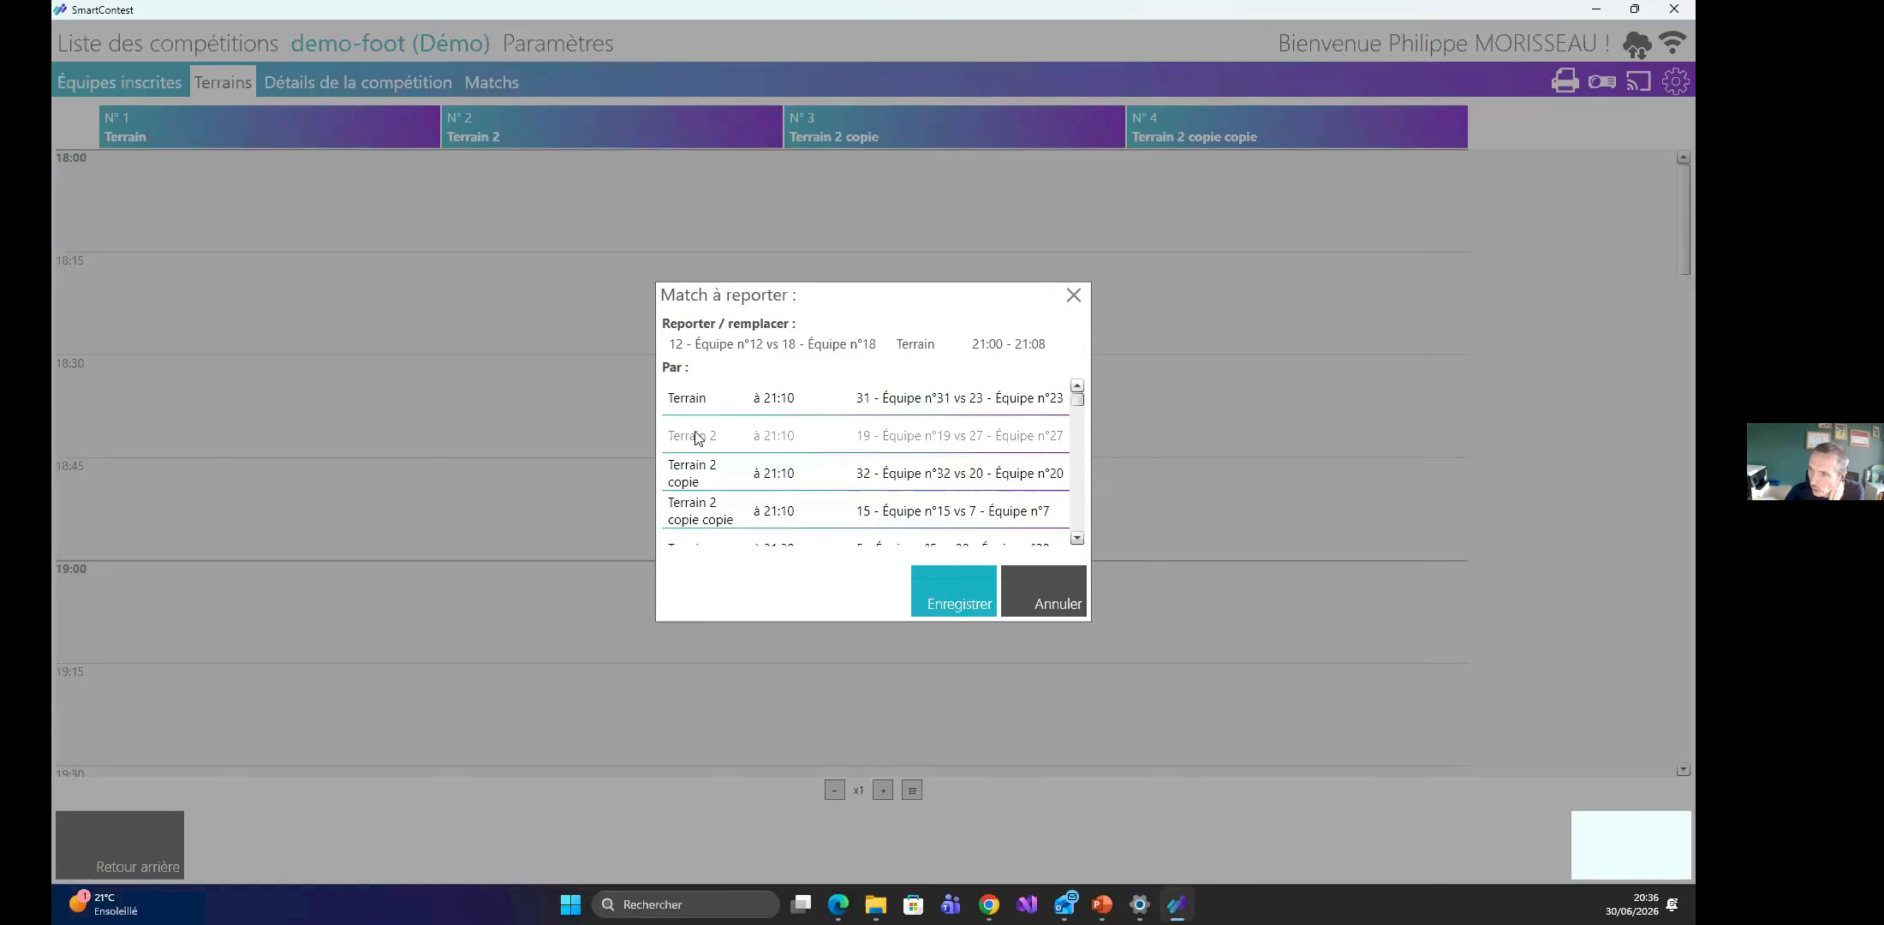
pyautogui.click(788, 473)
pyautogui.click(953, 600)
# Check the swapped matches in the list of ongoing matches and in the terrain schedule.
pyautogui.scroll(-20, 735, 494)
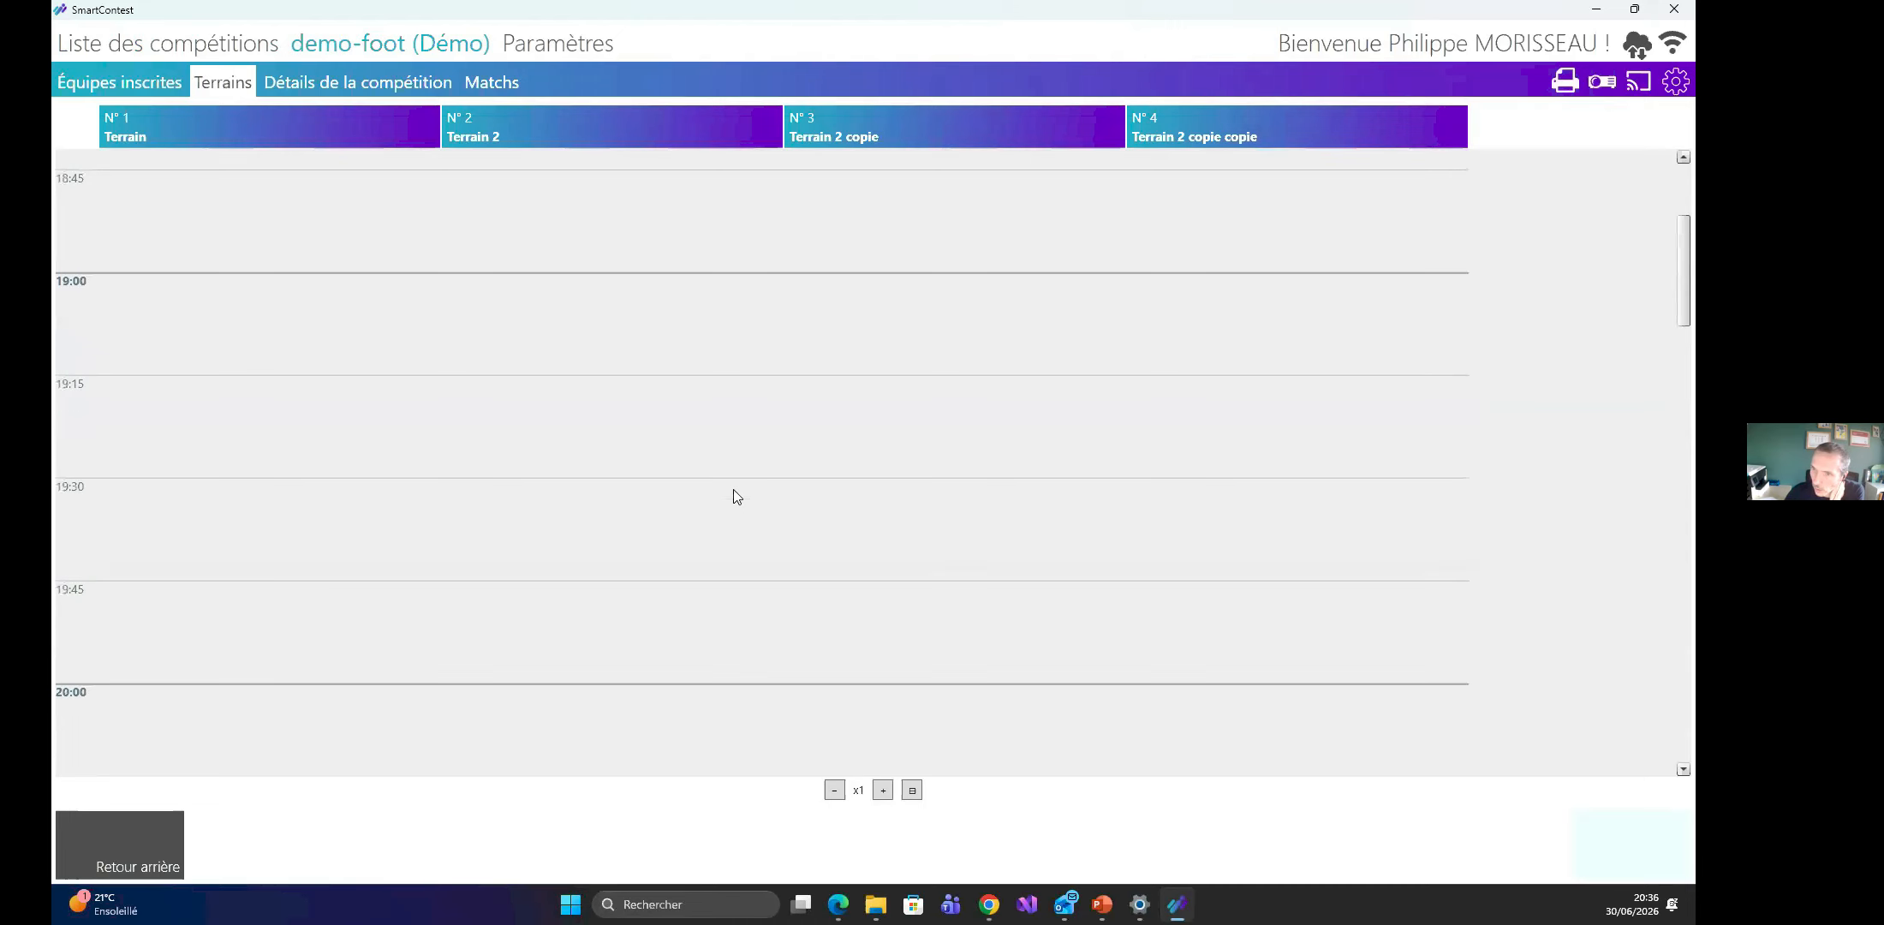
pyautogui.scroll(-5, 735, 493)
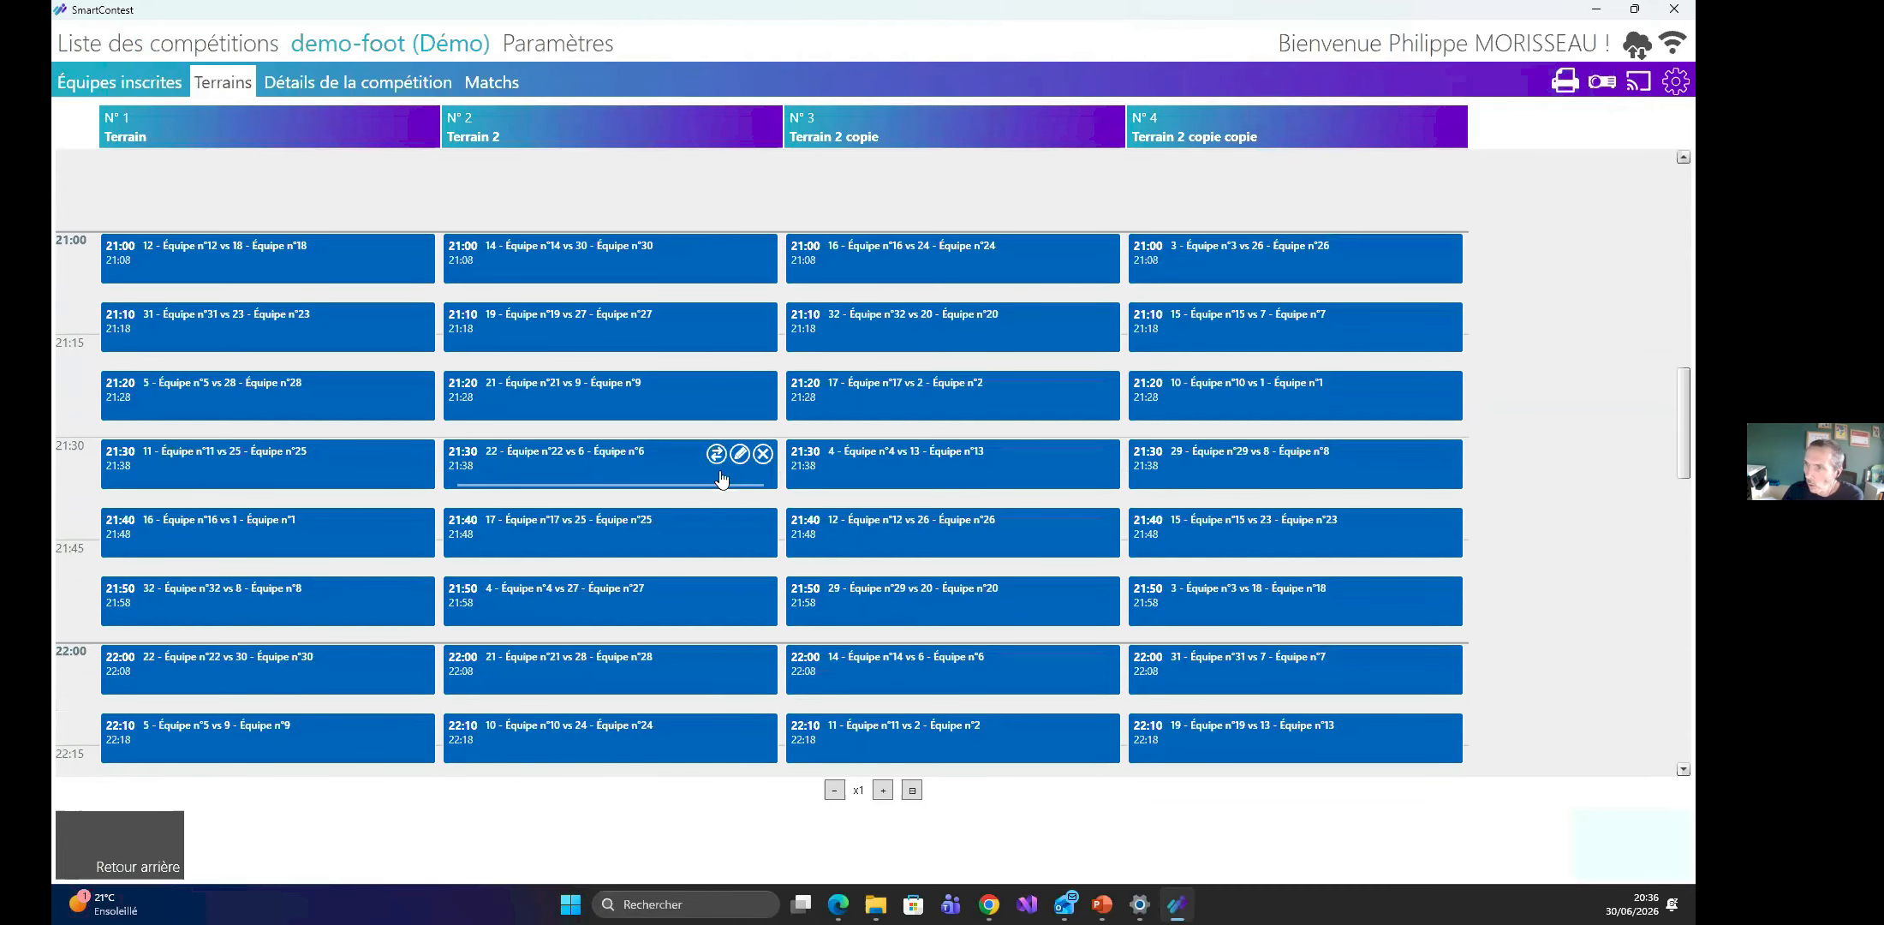
pyautogui.scroll(-2, 658, 459)
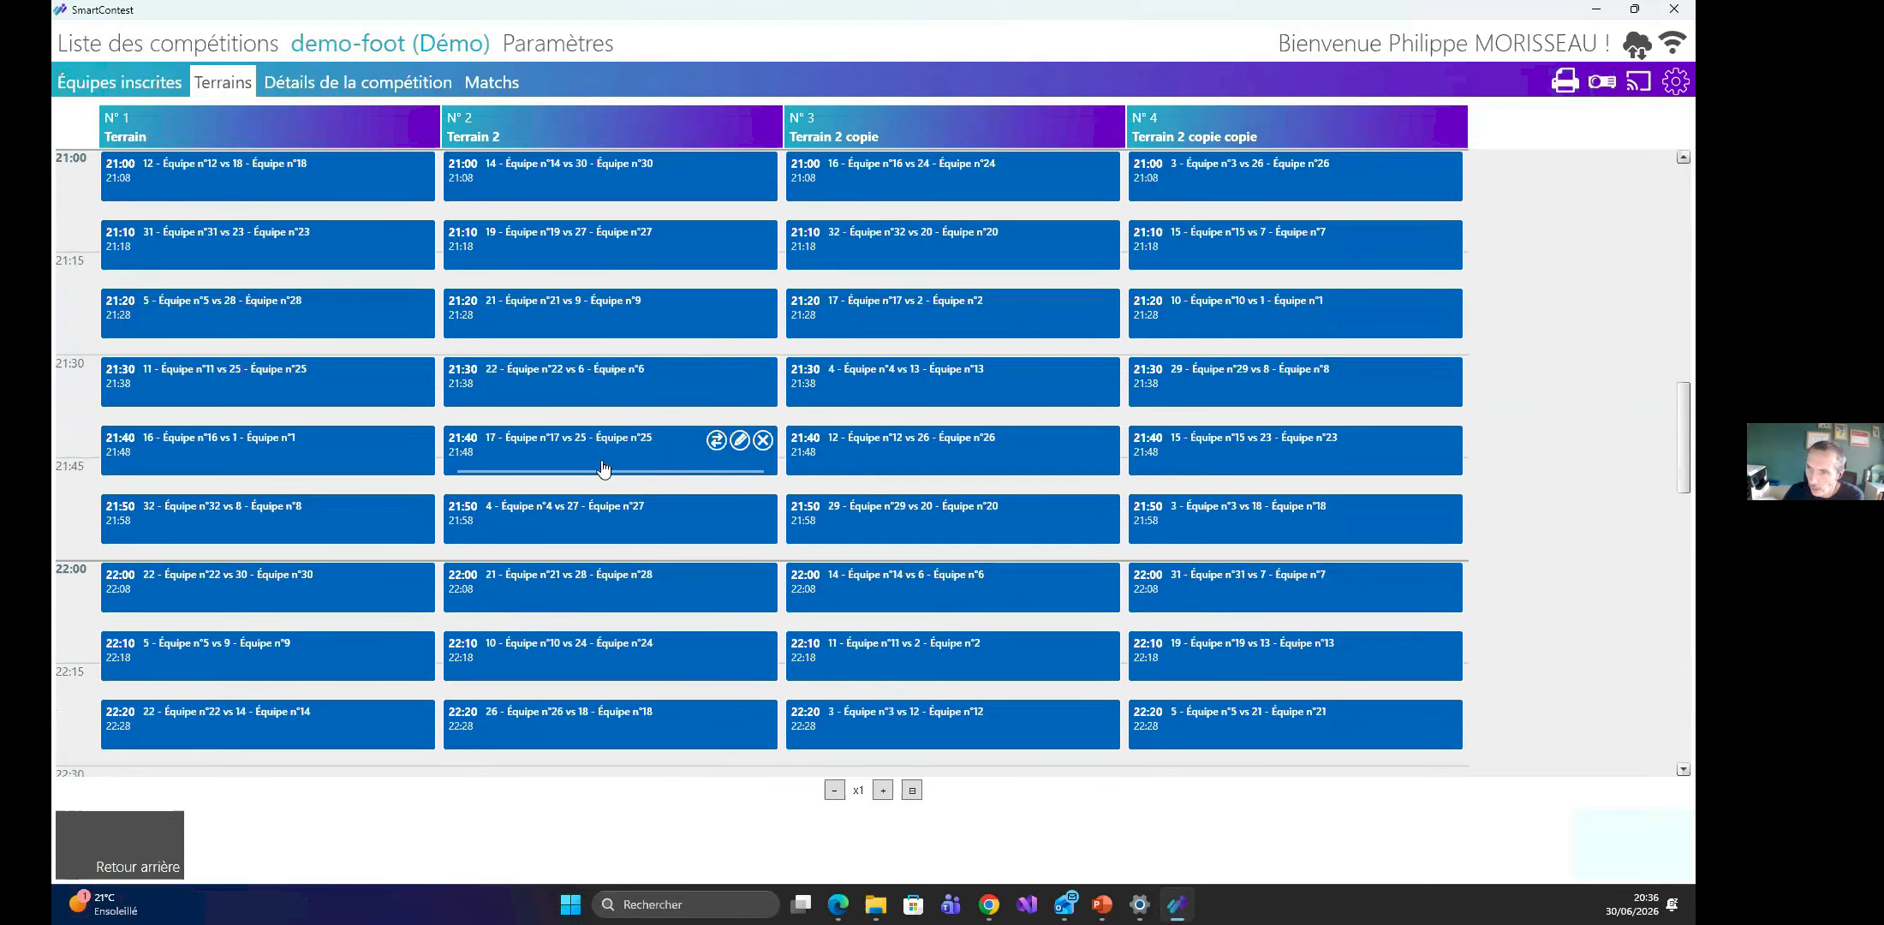
pyautogui.click(495, 83)
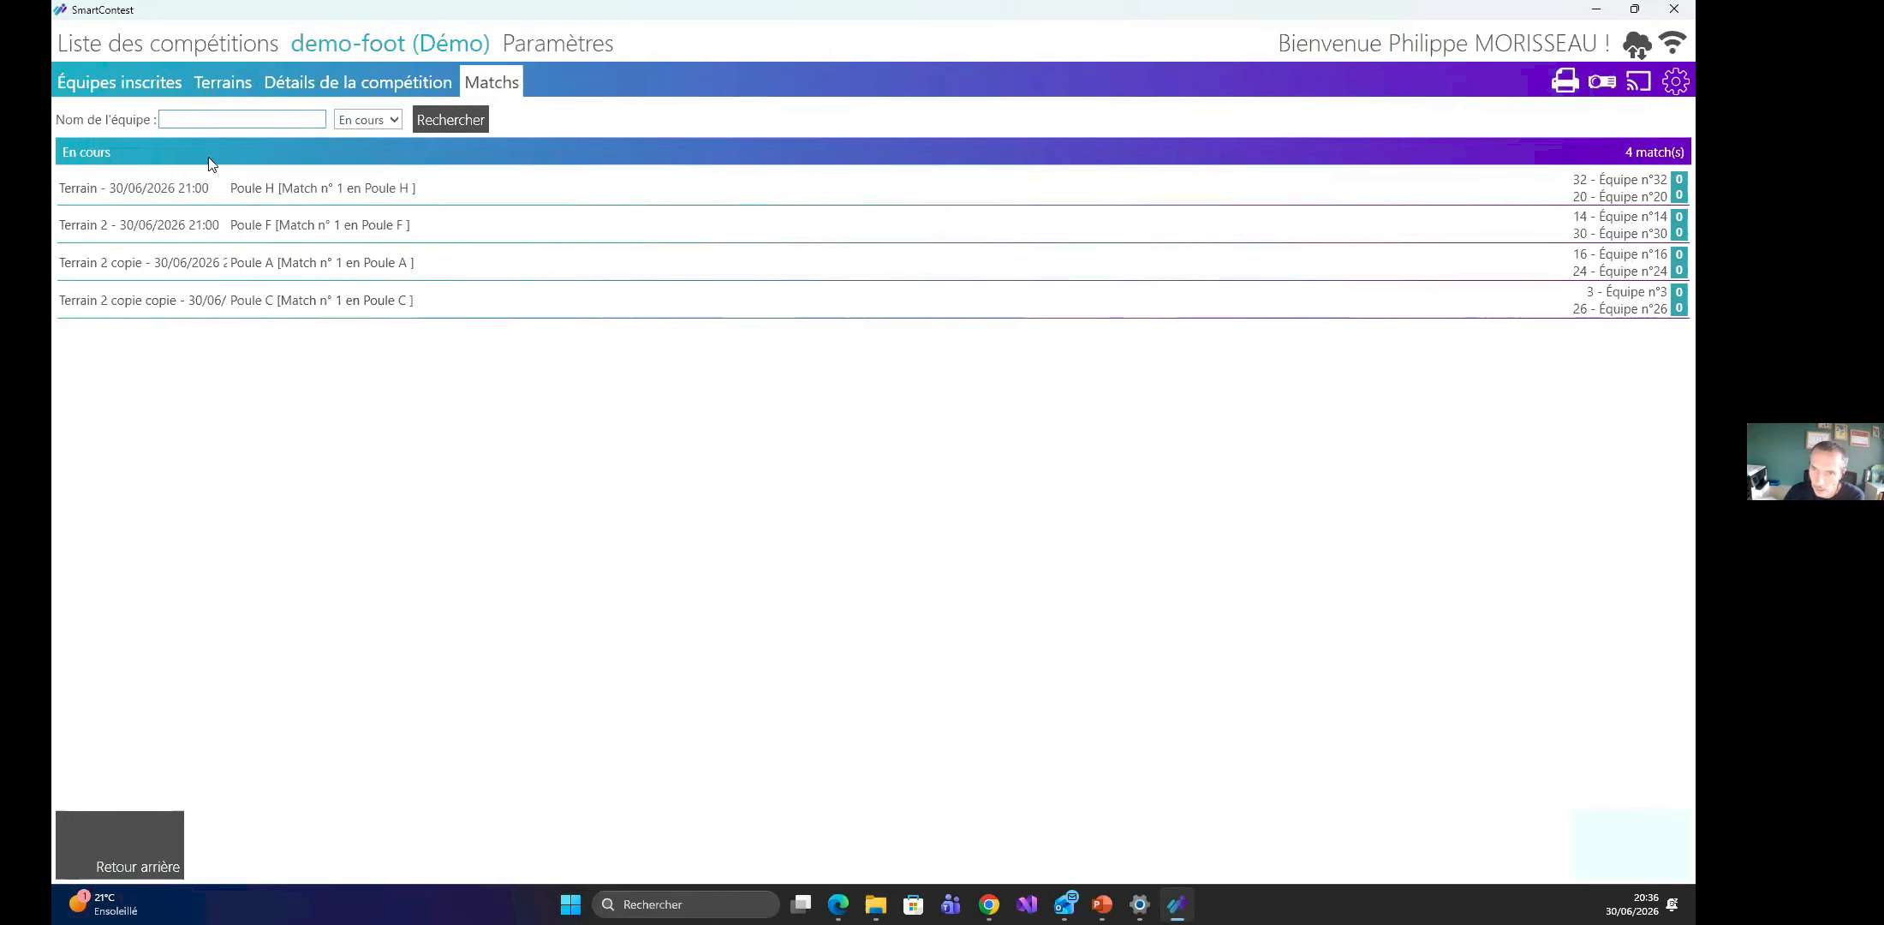
pyautogui.click(224, 82)
pyautogui.scroll(3, 754, 471)
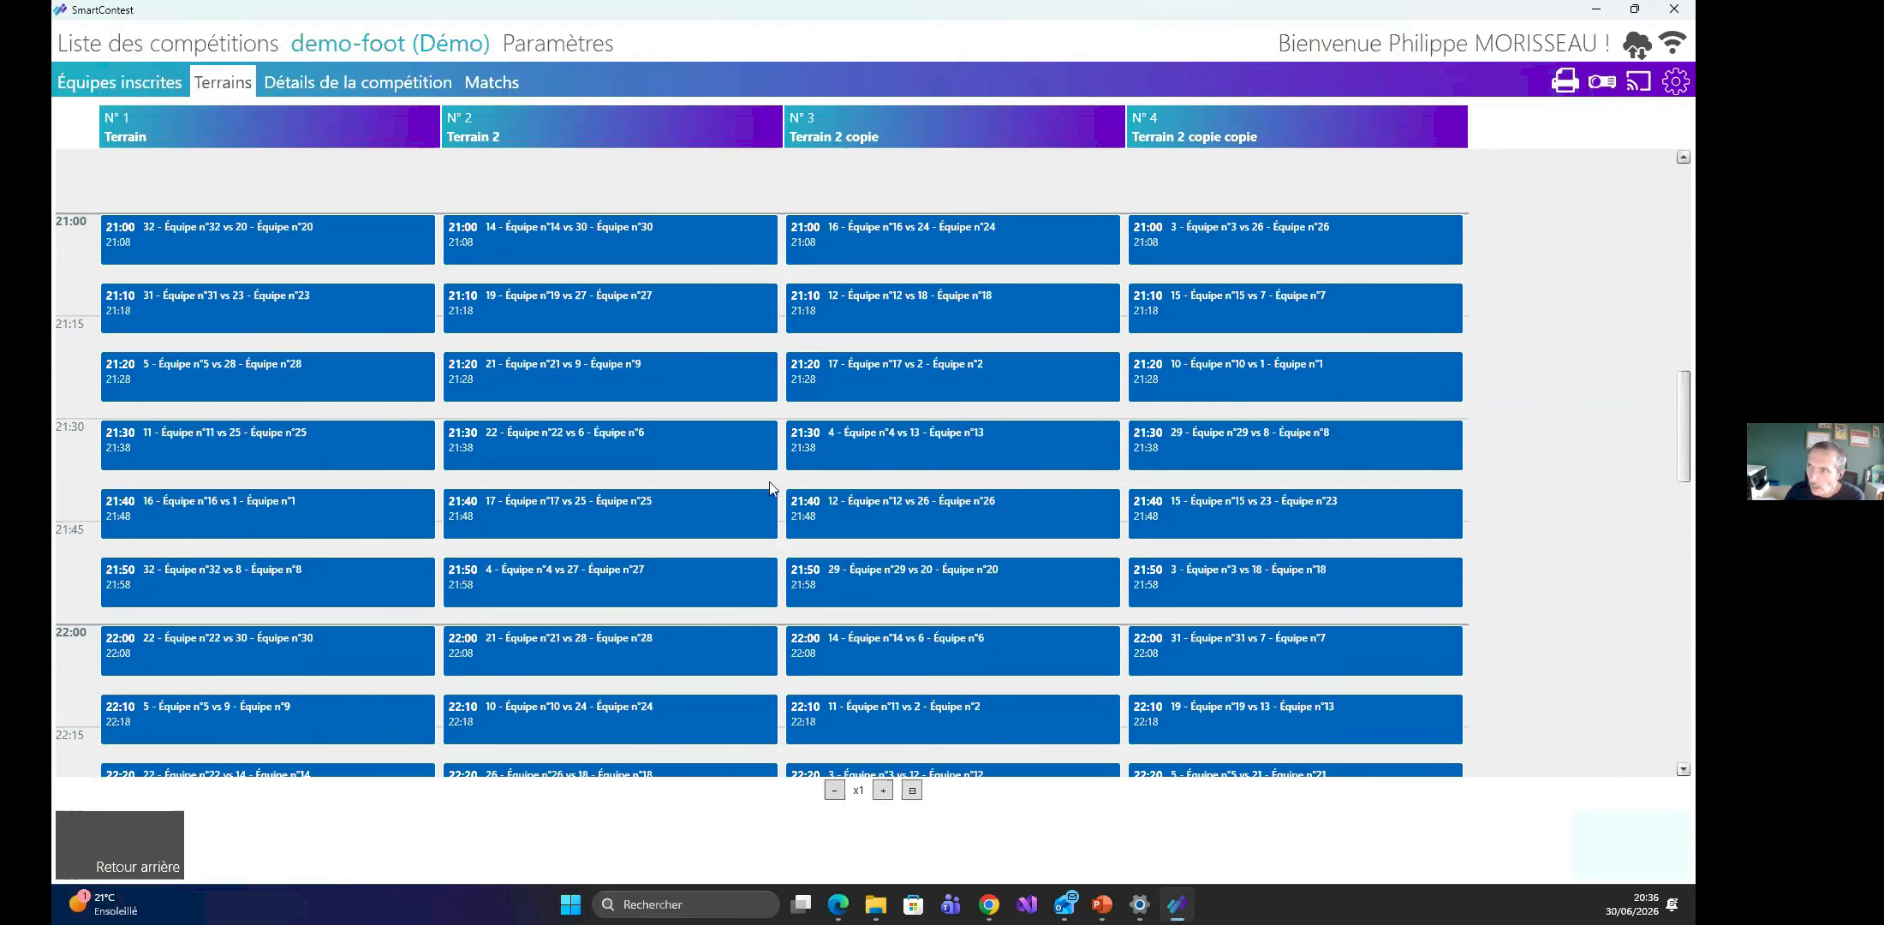
pyautogui.scroll(-1, 768, 483)
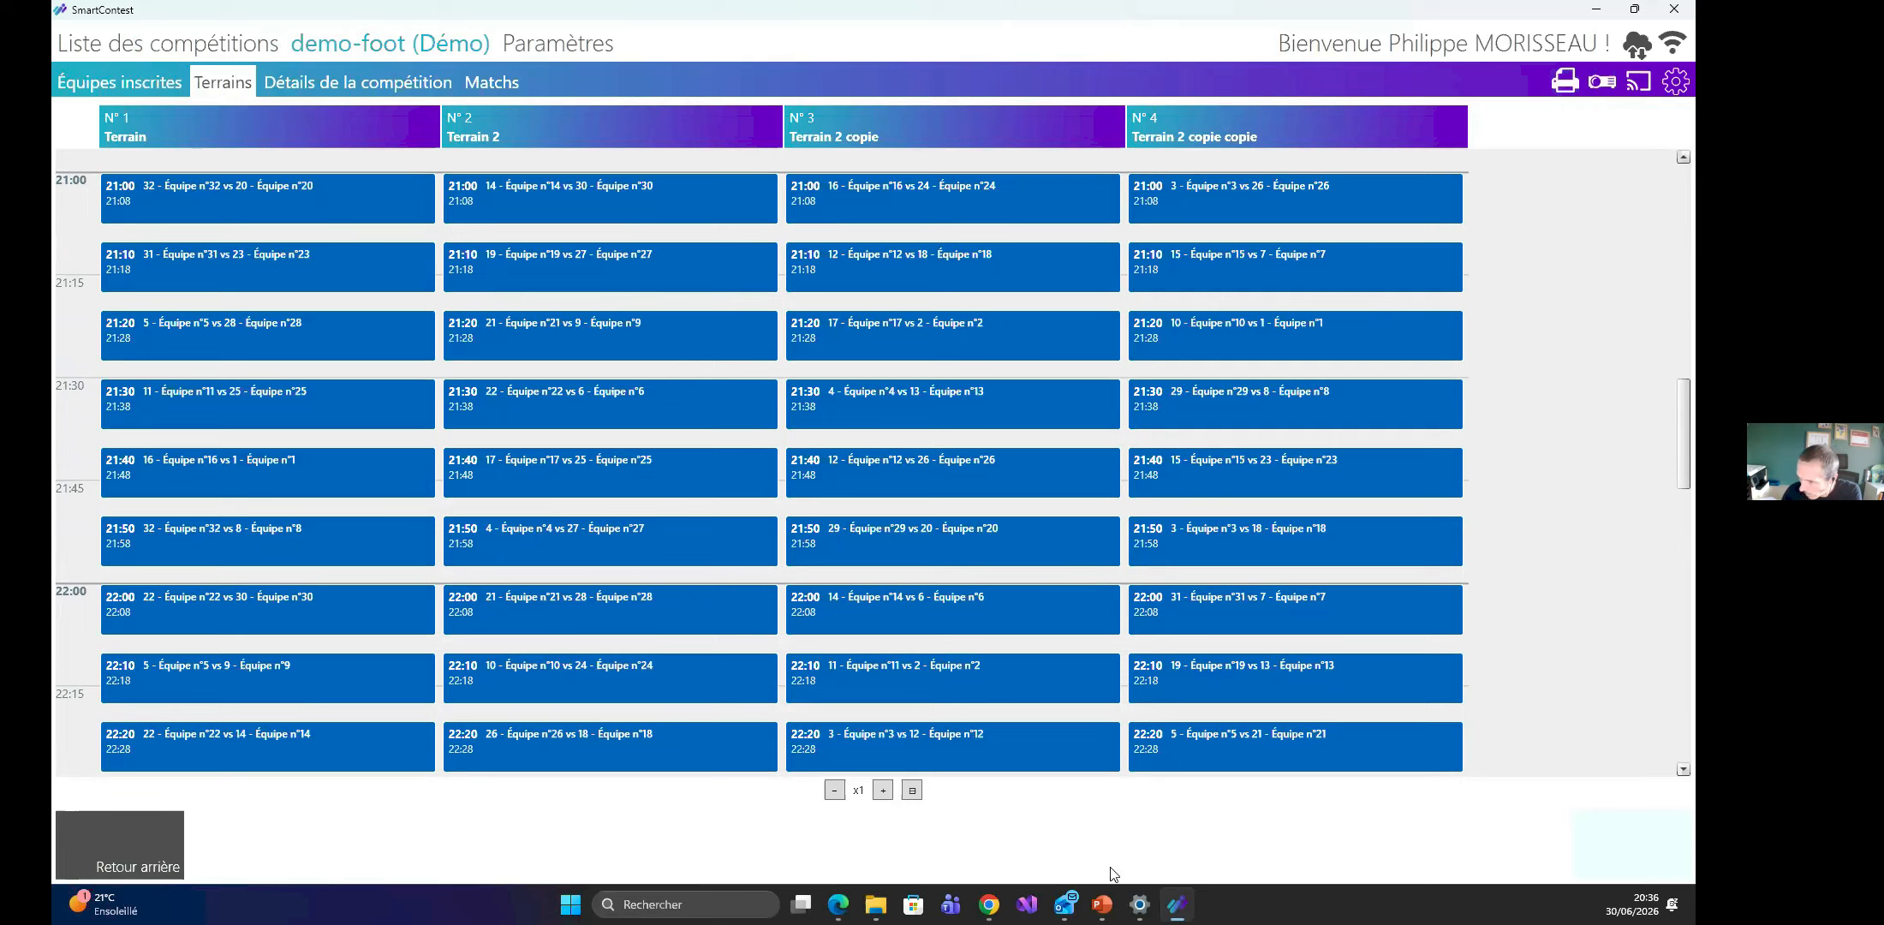
# Bring up the webinar window in Chrome, switch to the PowerPoint slideshow and advance to the bulleted slide "Gestion des matchs / parties".
pyautogui.moveTo(1101, 906)
pyautogui.moveTo(993, 905)
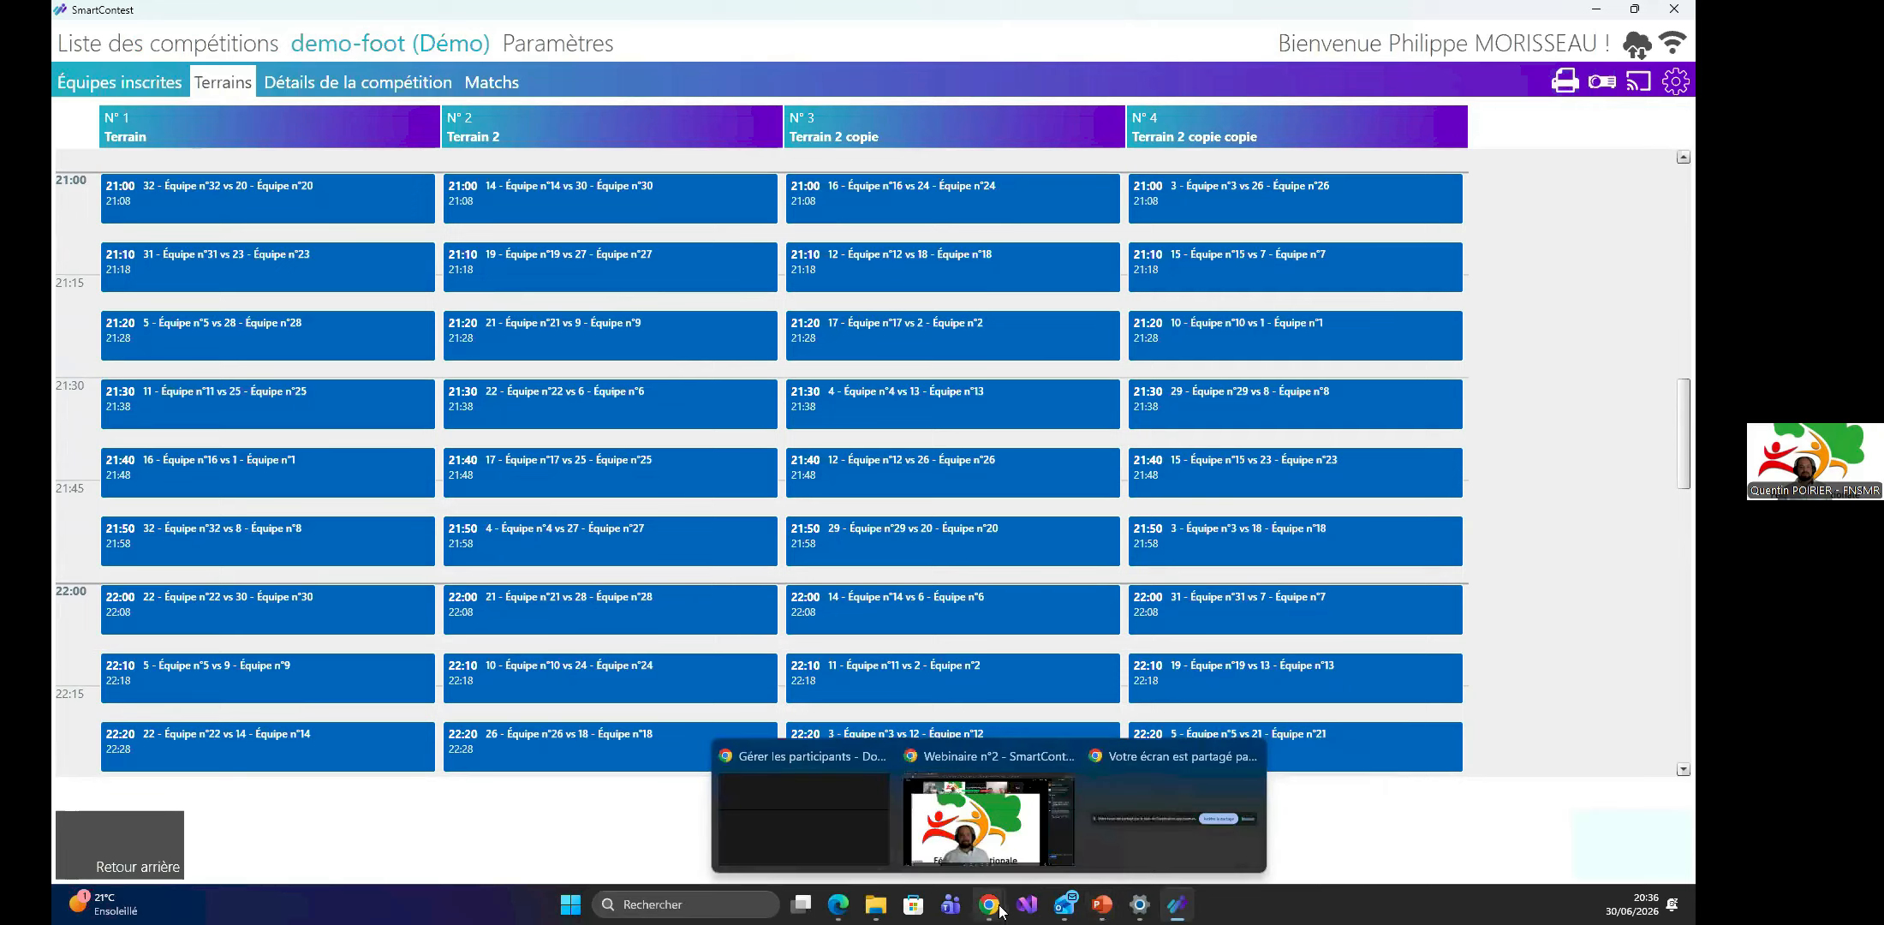
pyautogui.moveTo(994, 850)
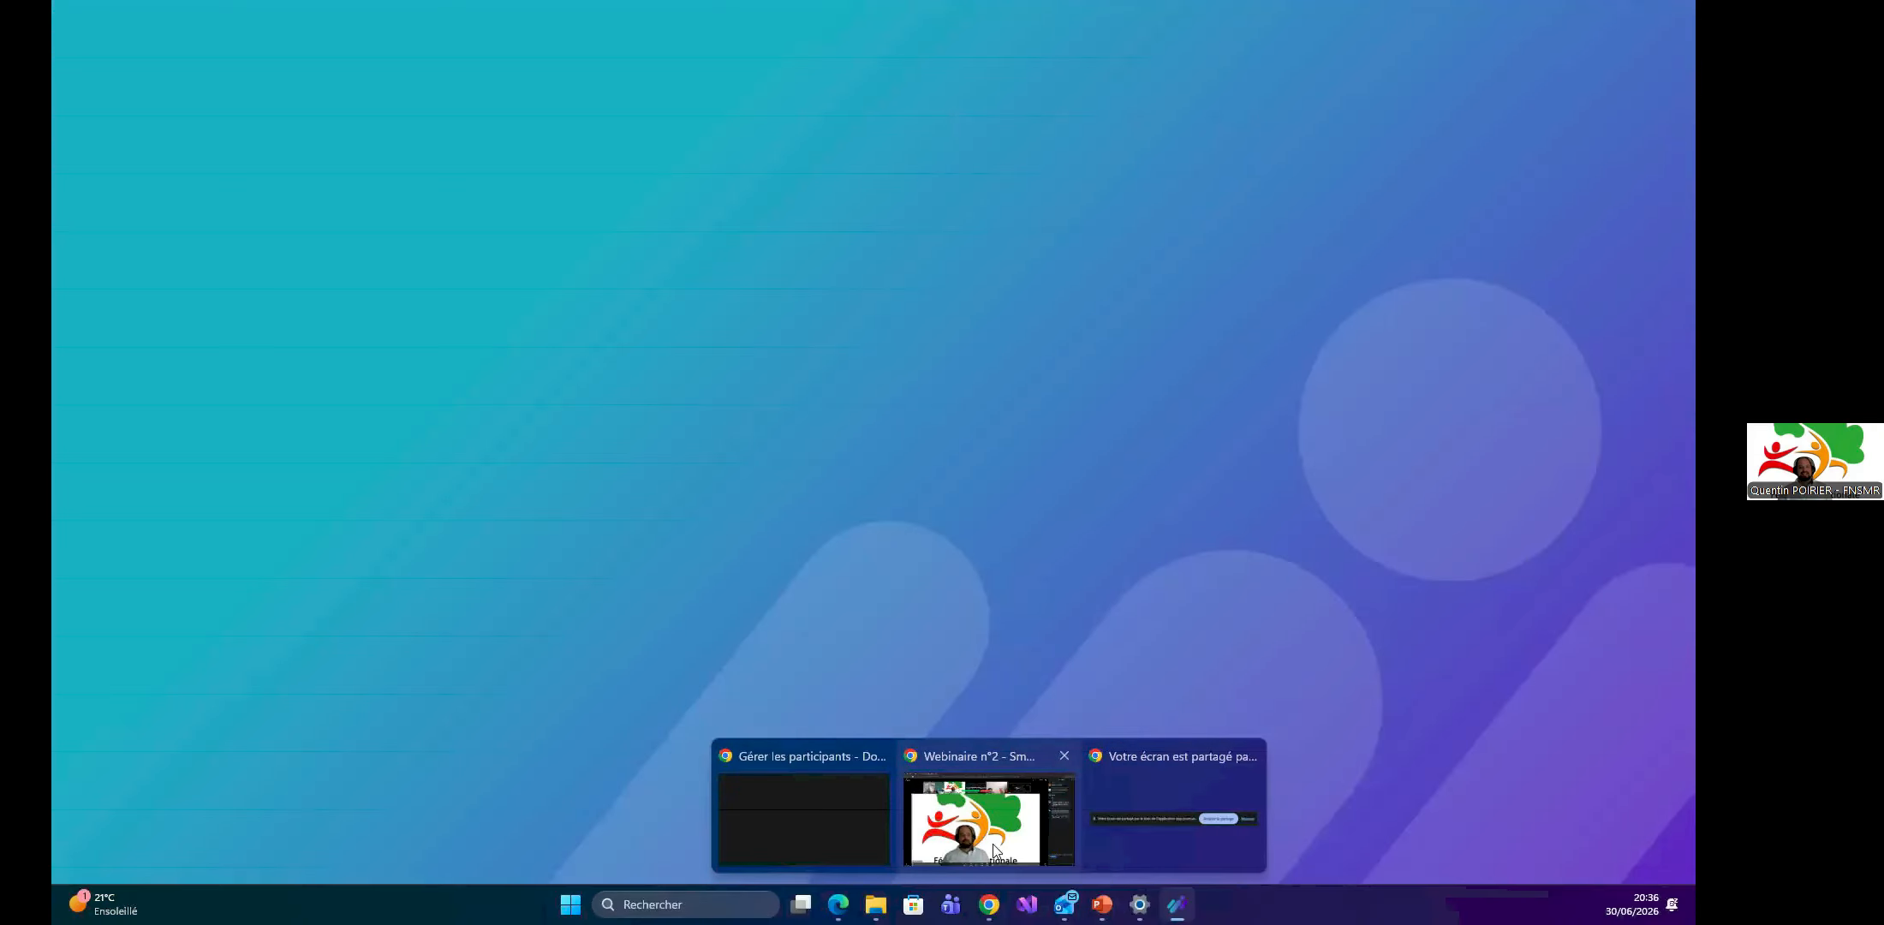
pyautogui.click(993, 851)
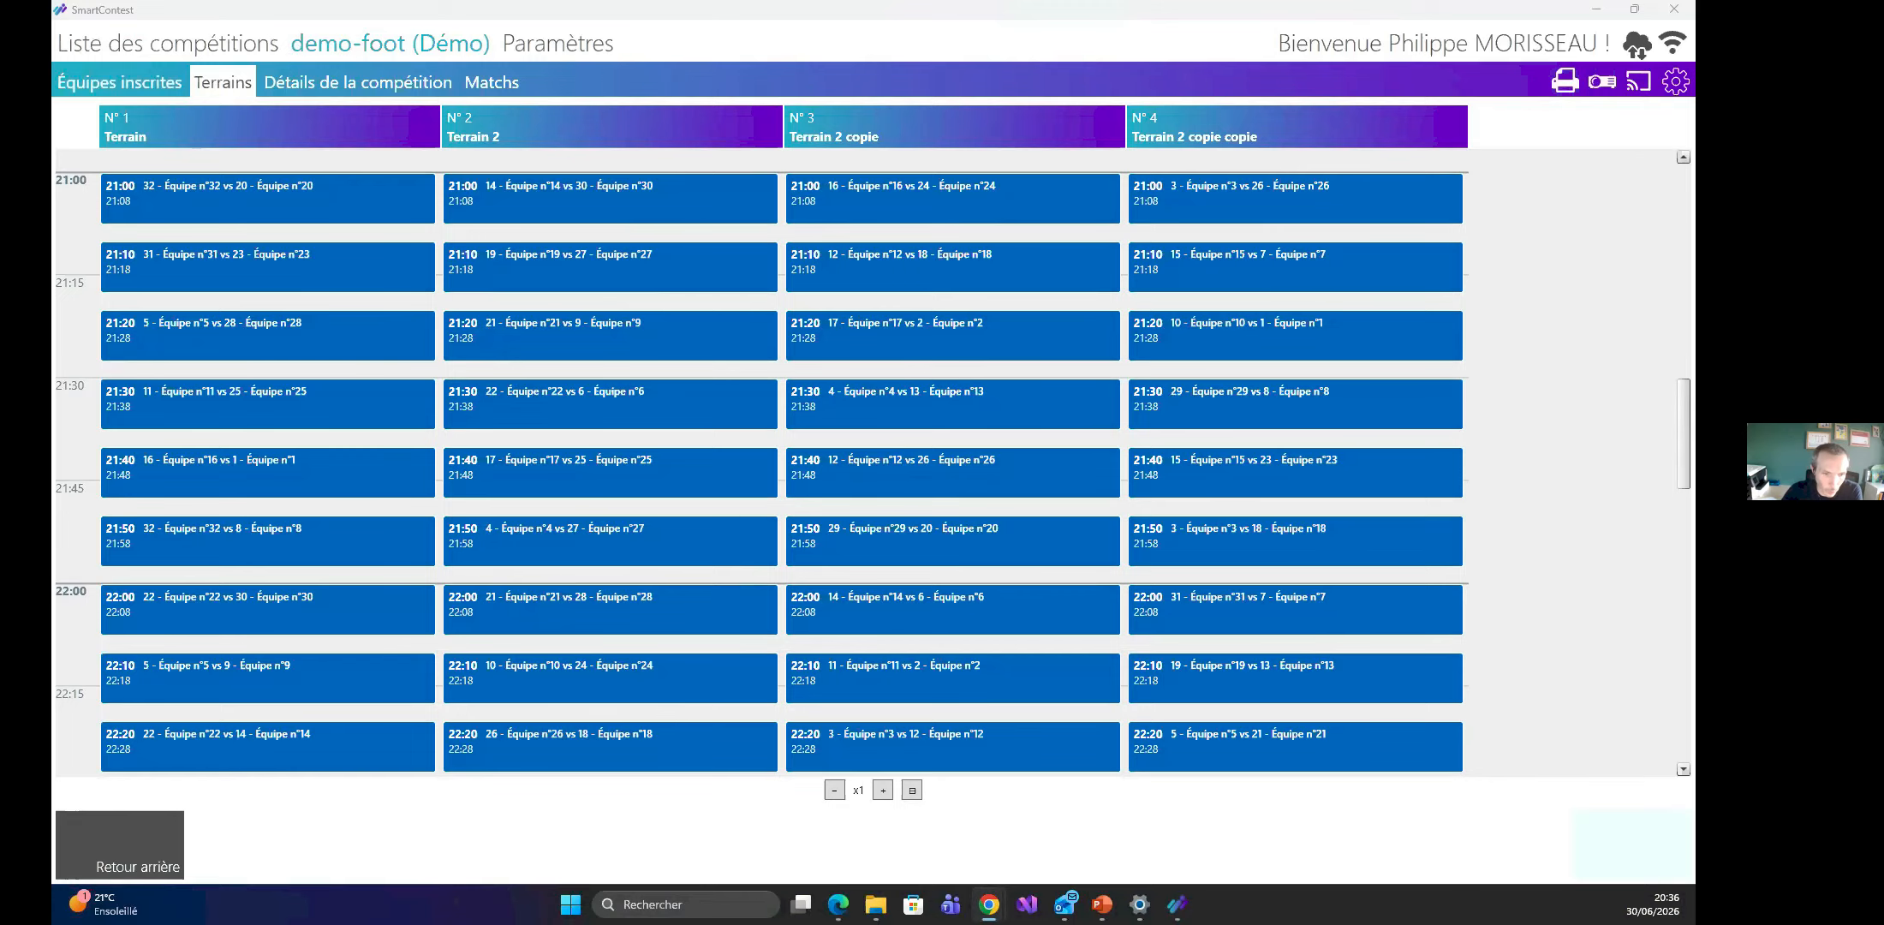
pyautogui.hotkey('alt', 'Tab')
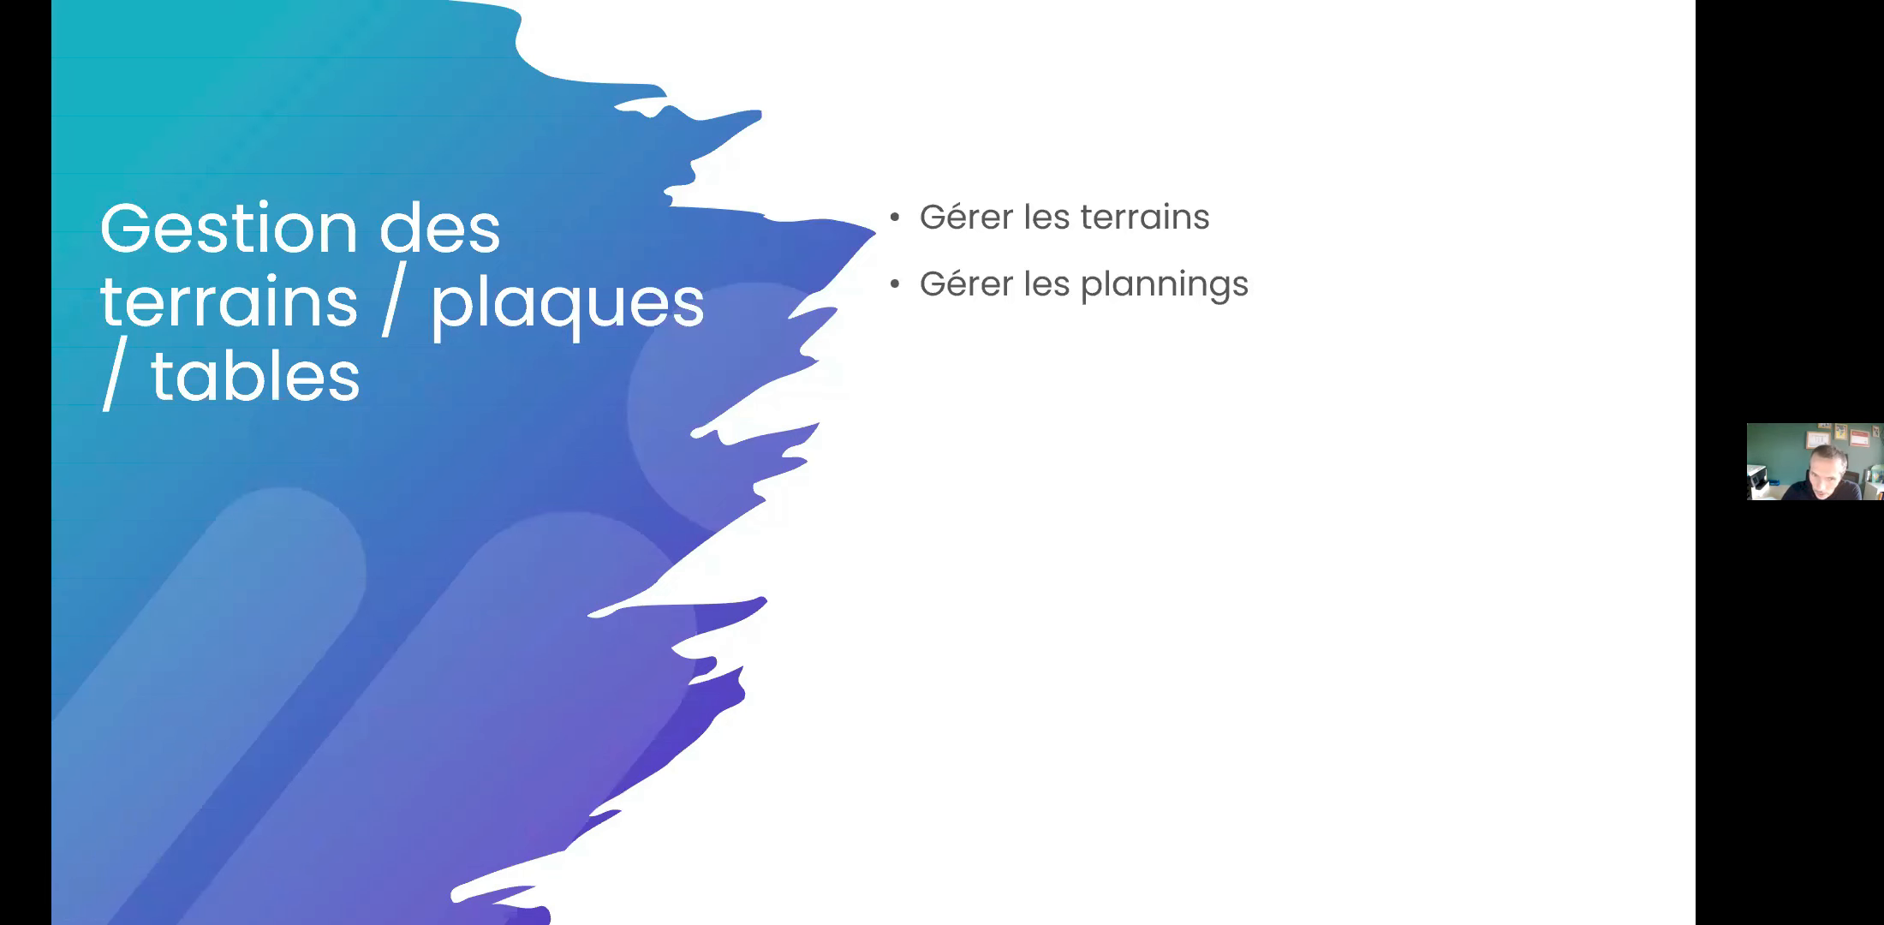
pyautogui.click(567, 769)
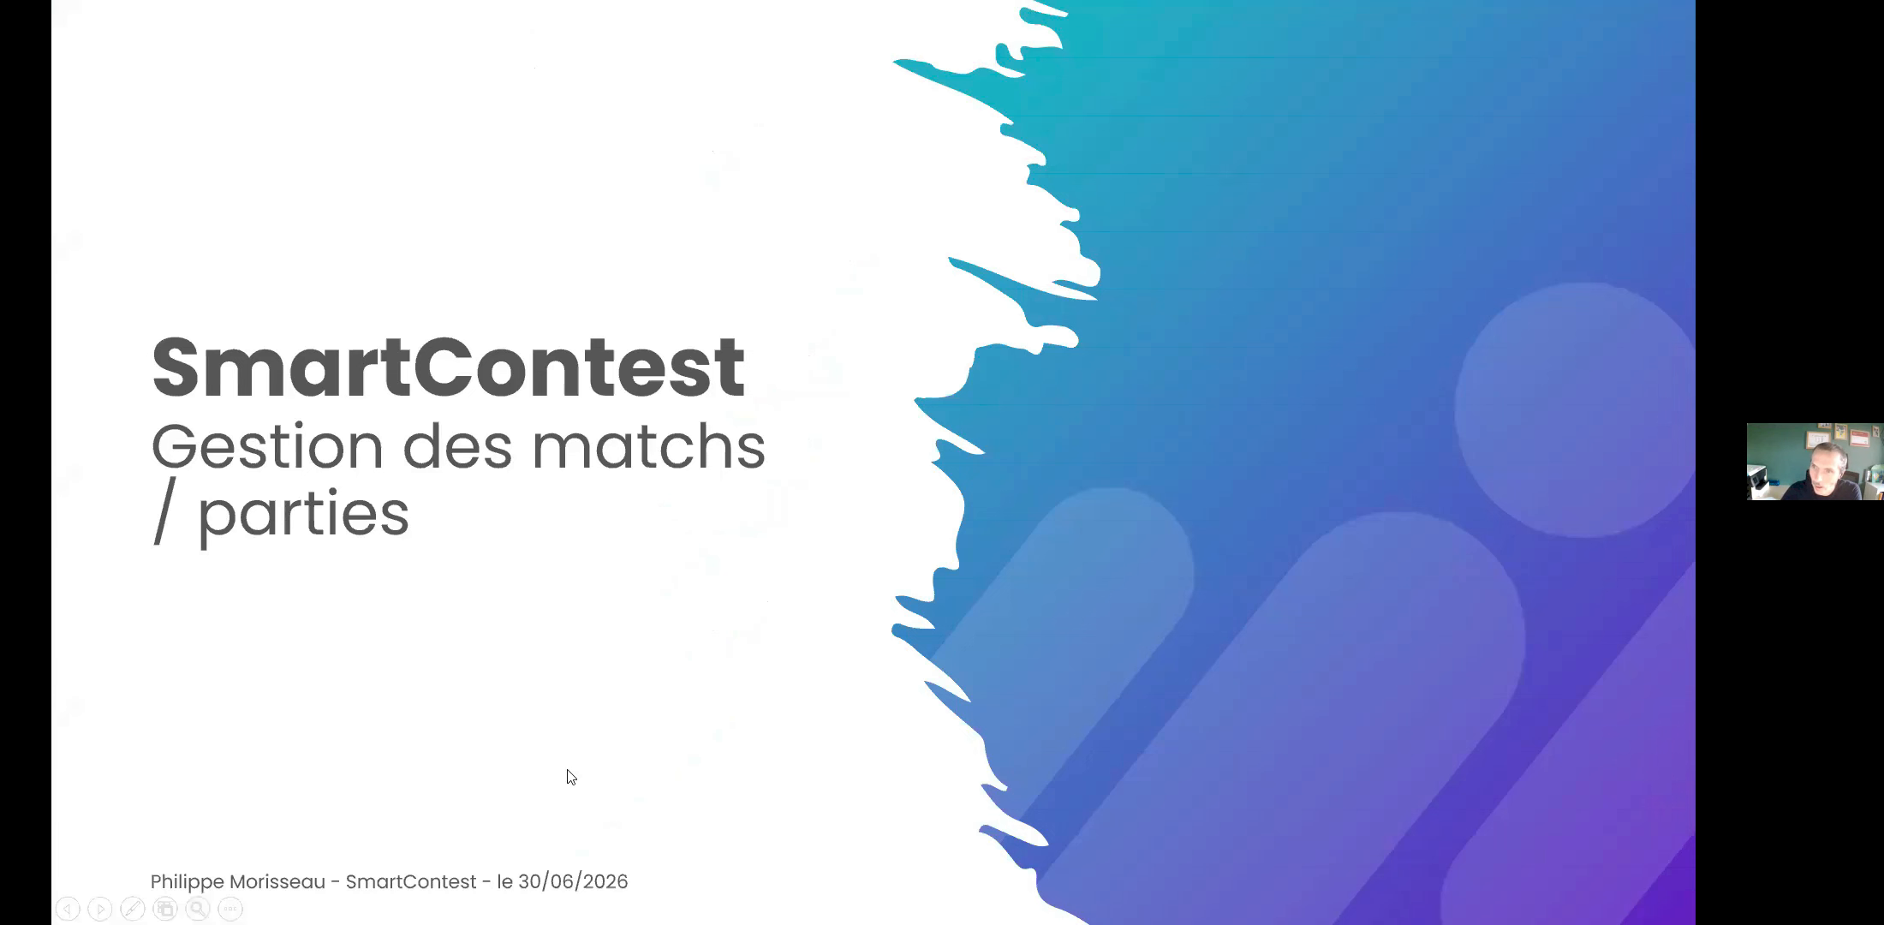
pyautogui.press('Right')
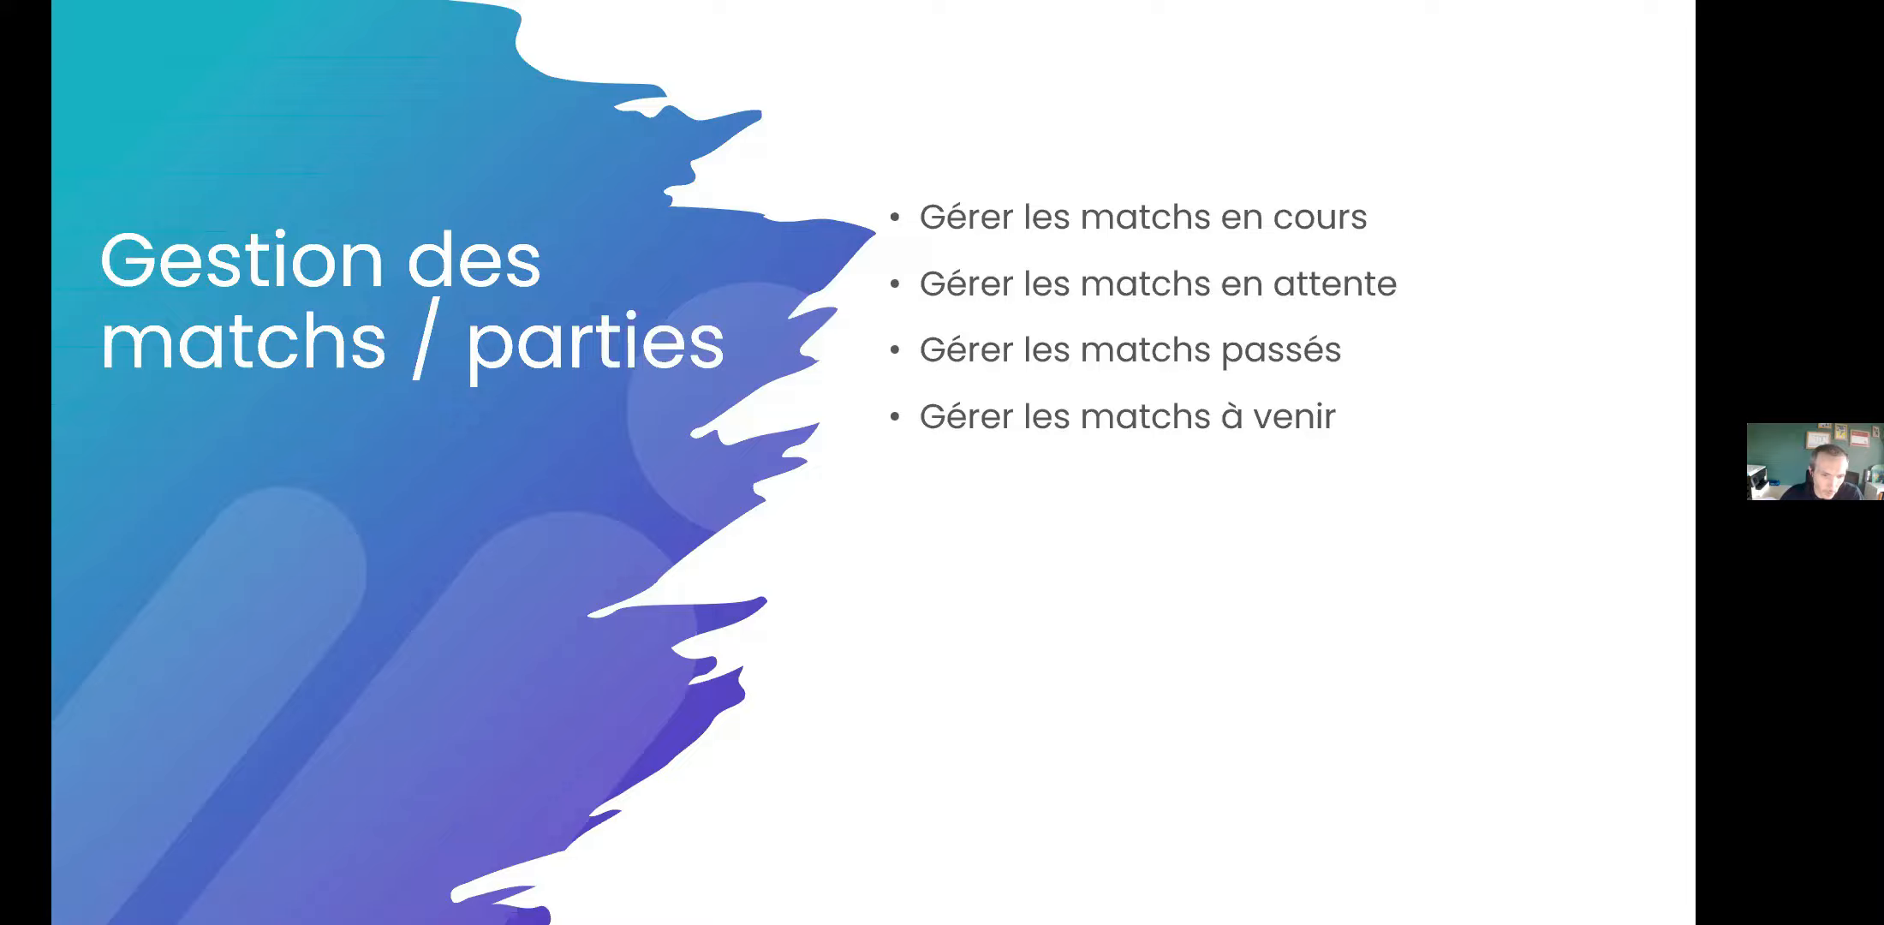
# Switch back to SmartContest and look over demo-foot's ongoing matches.
pyautogui.hotkey('alt', 'Tab')
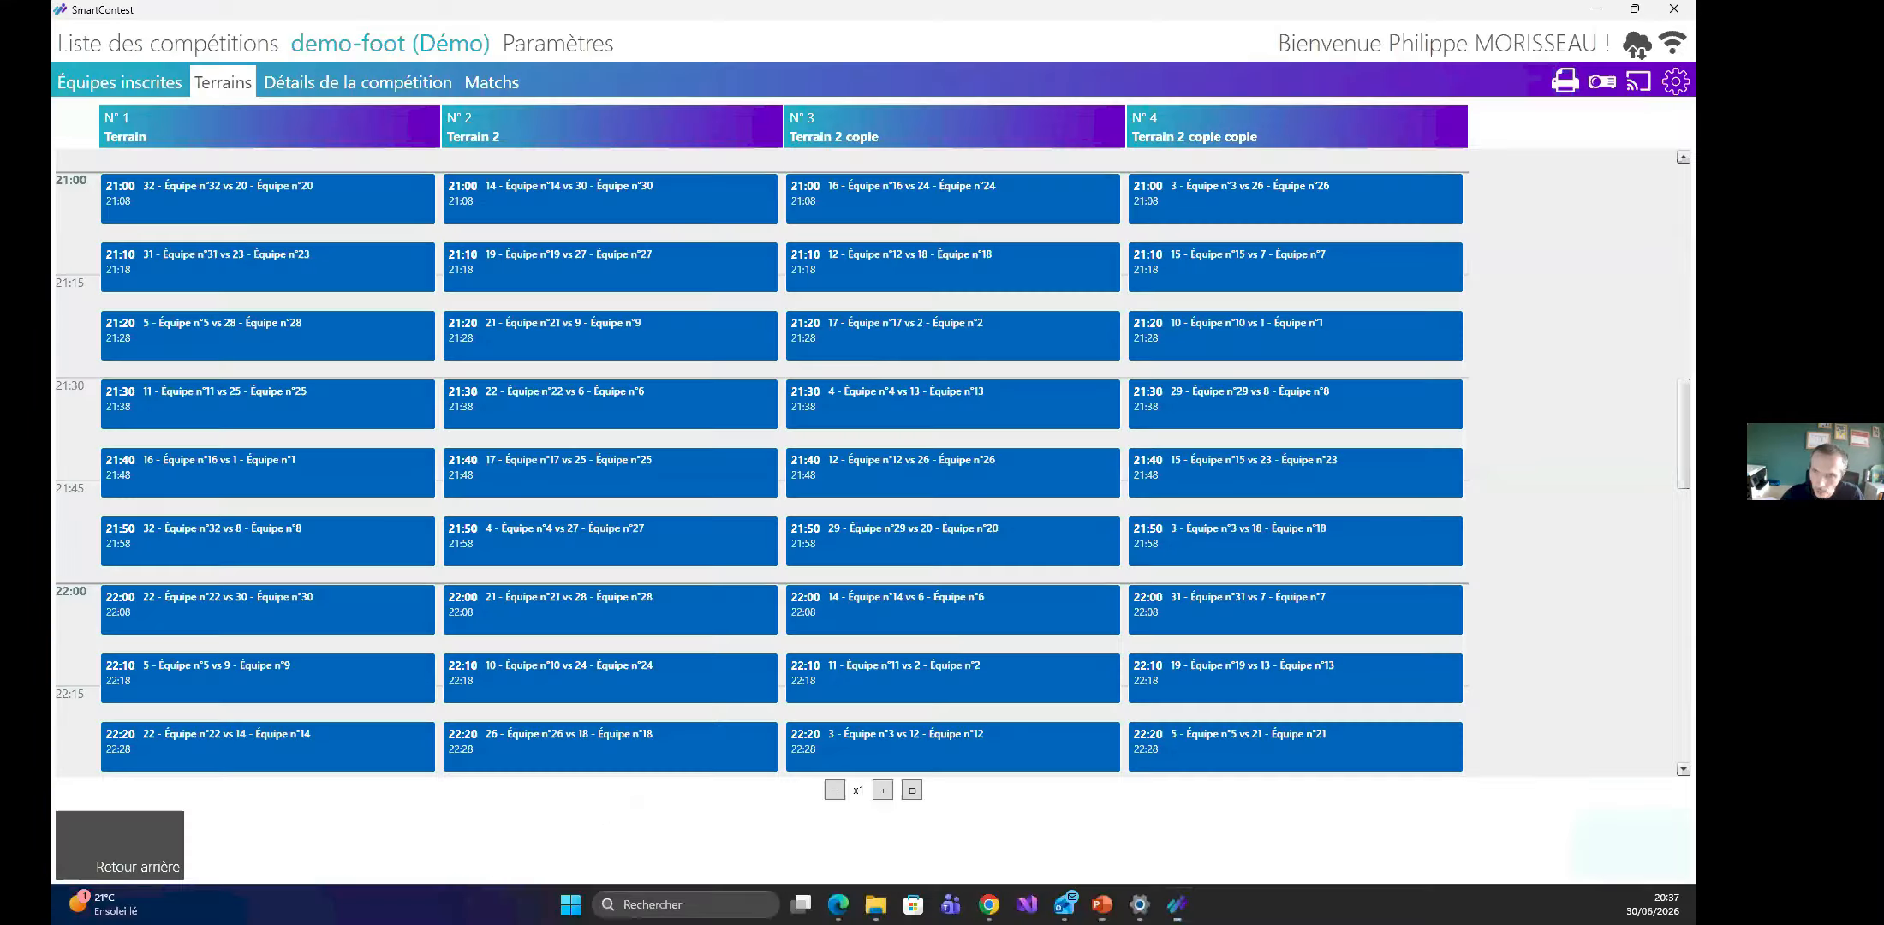
pyautogui.click(493, 84)
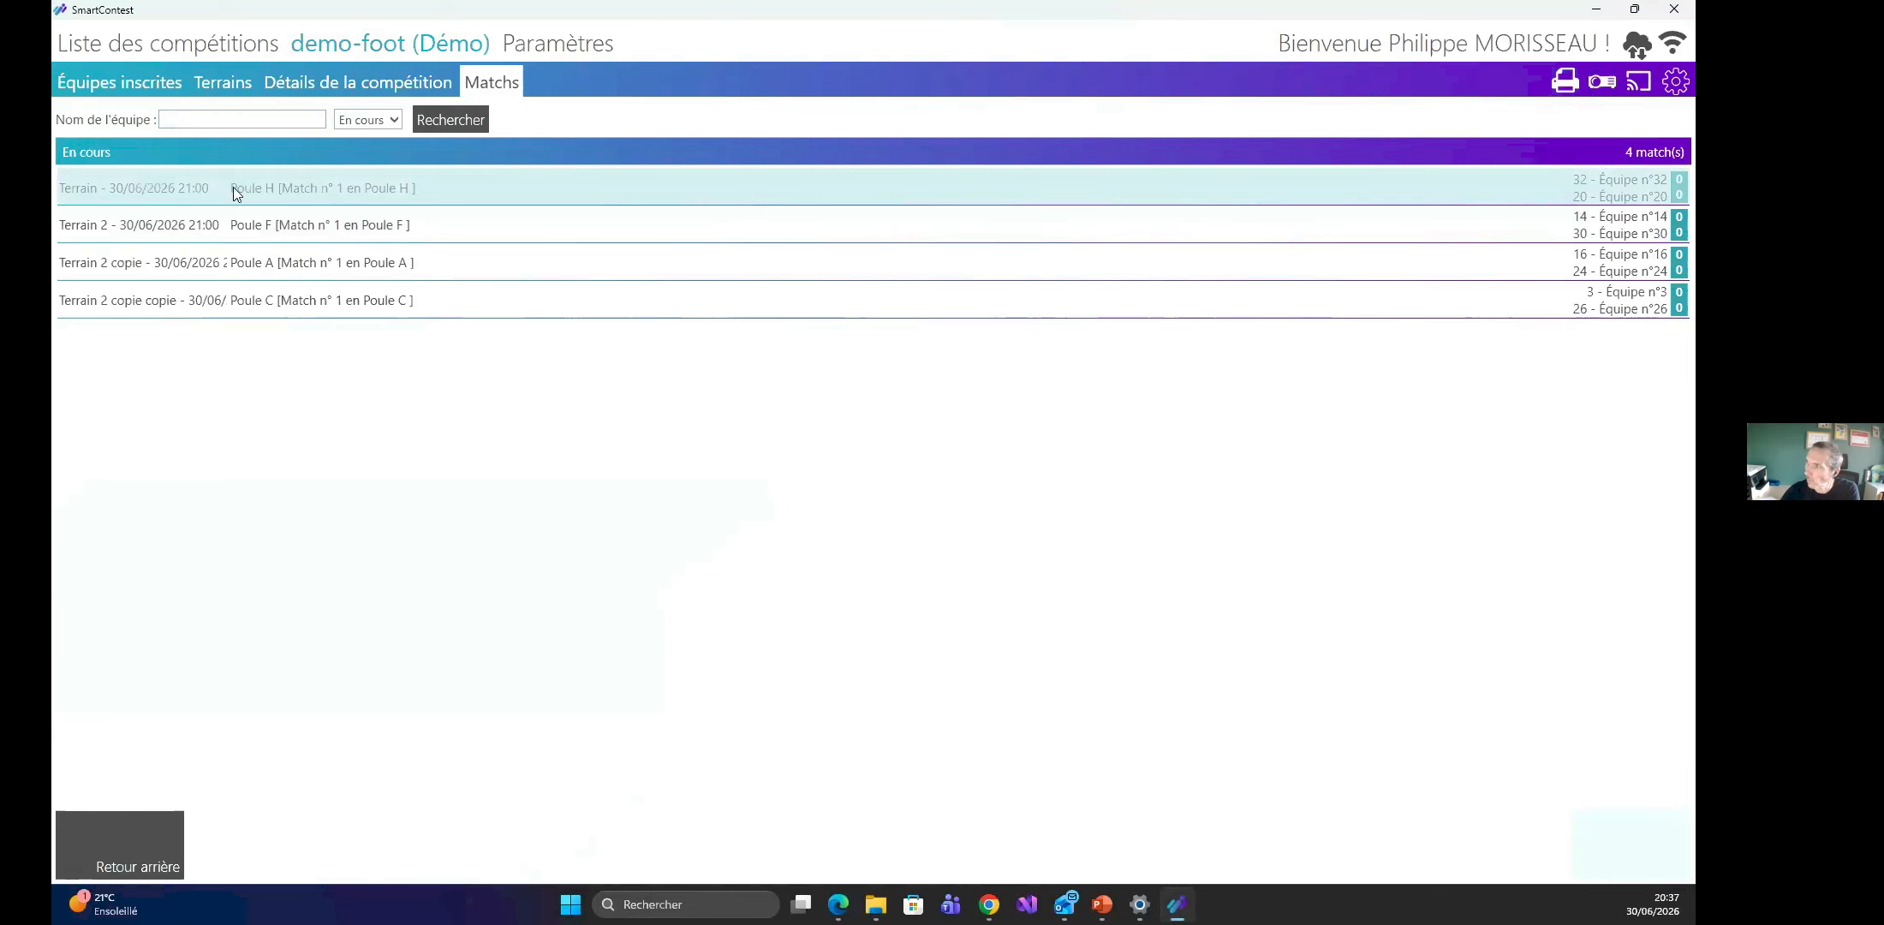
pyautogui.press('Down')
pyautogui.press('Down')
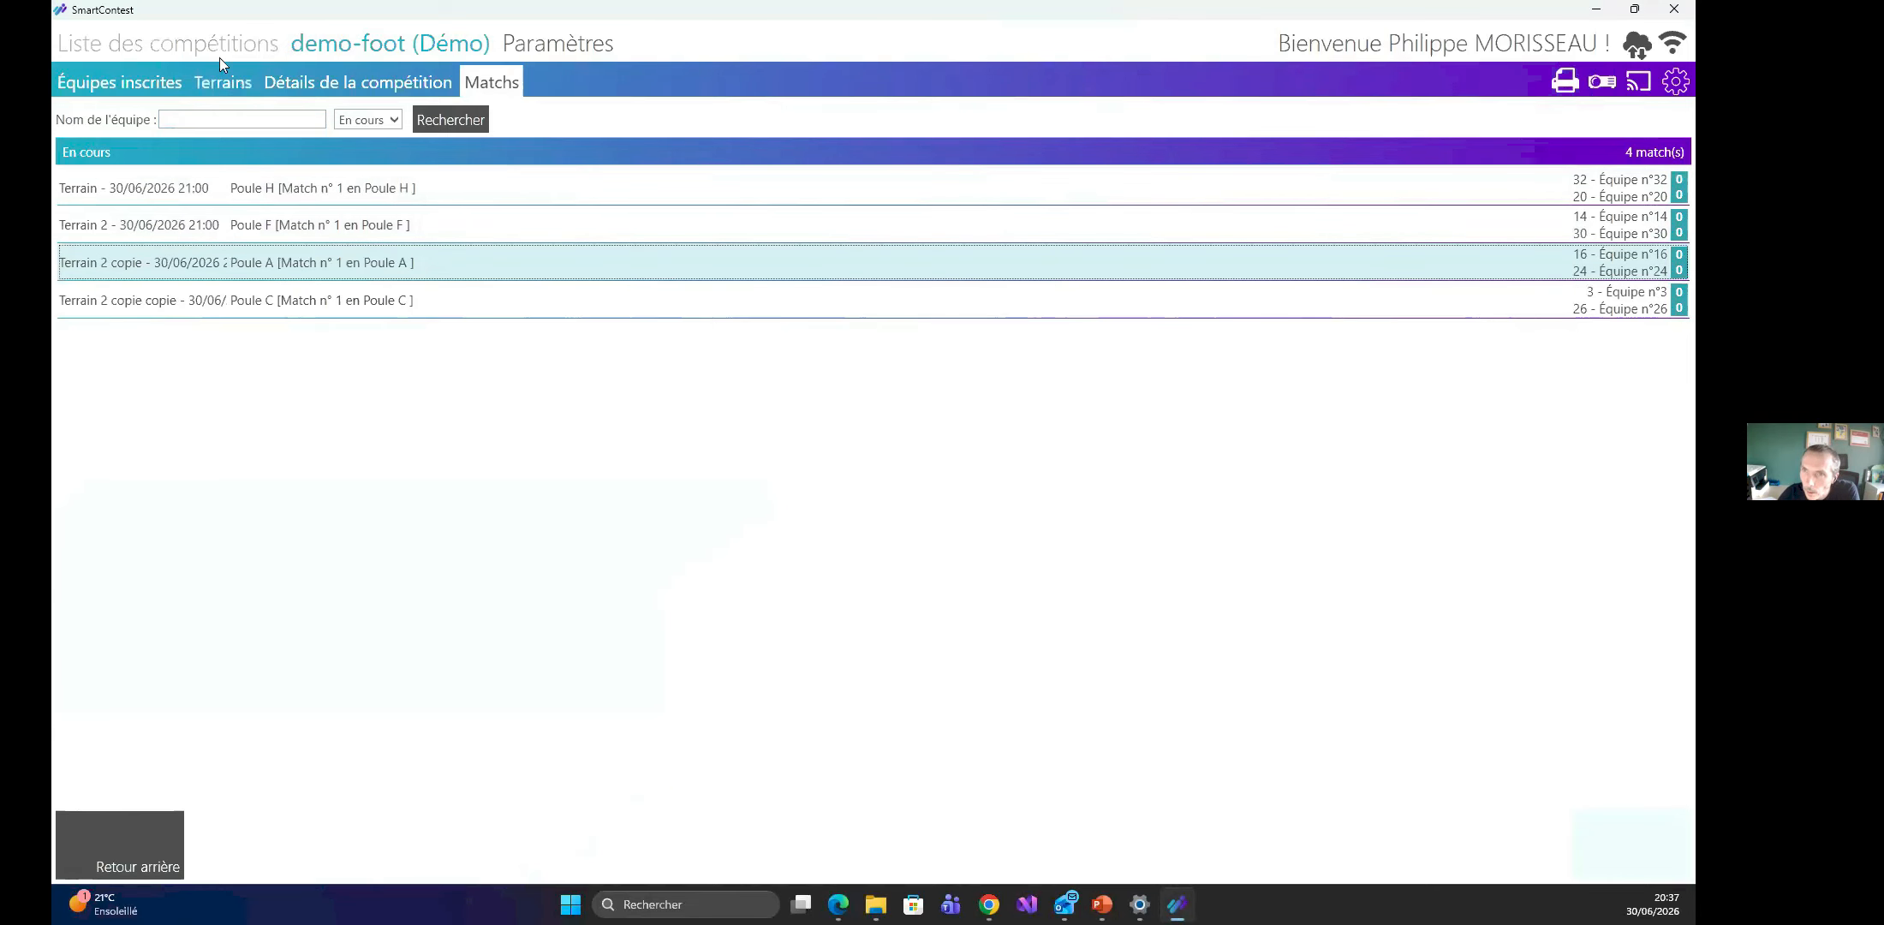
pyautogui.click(197, 187)
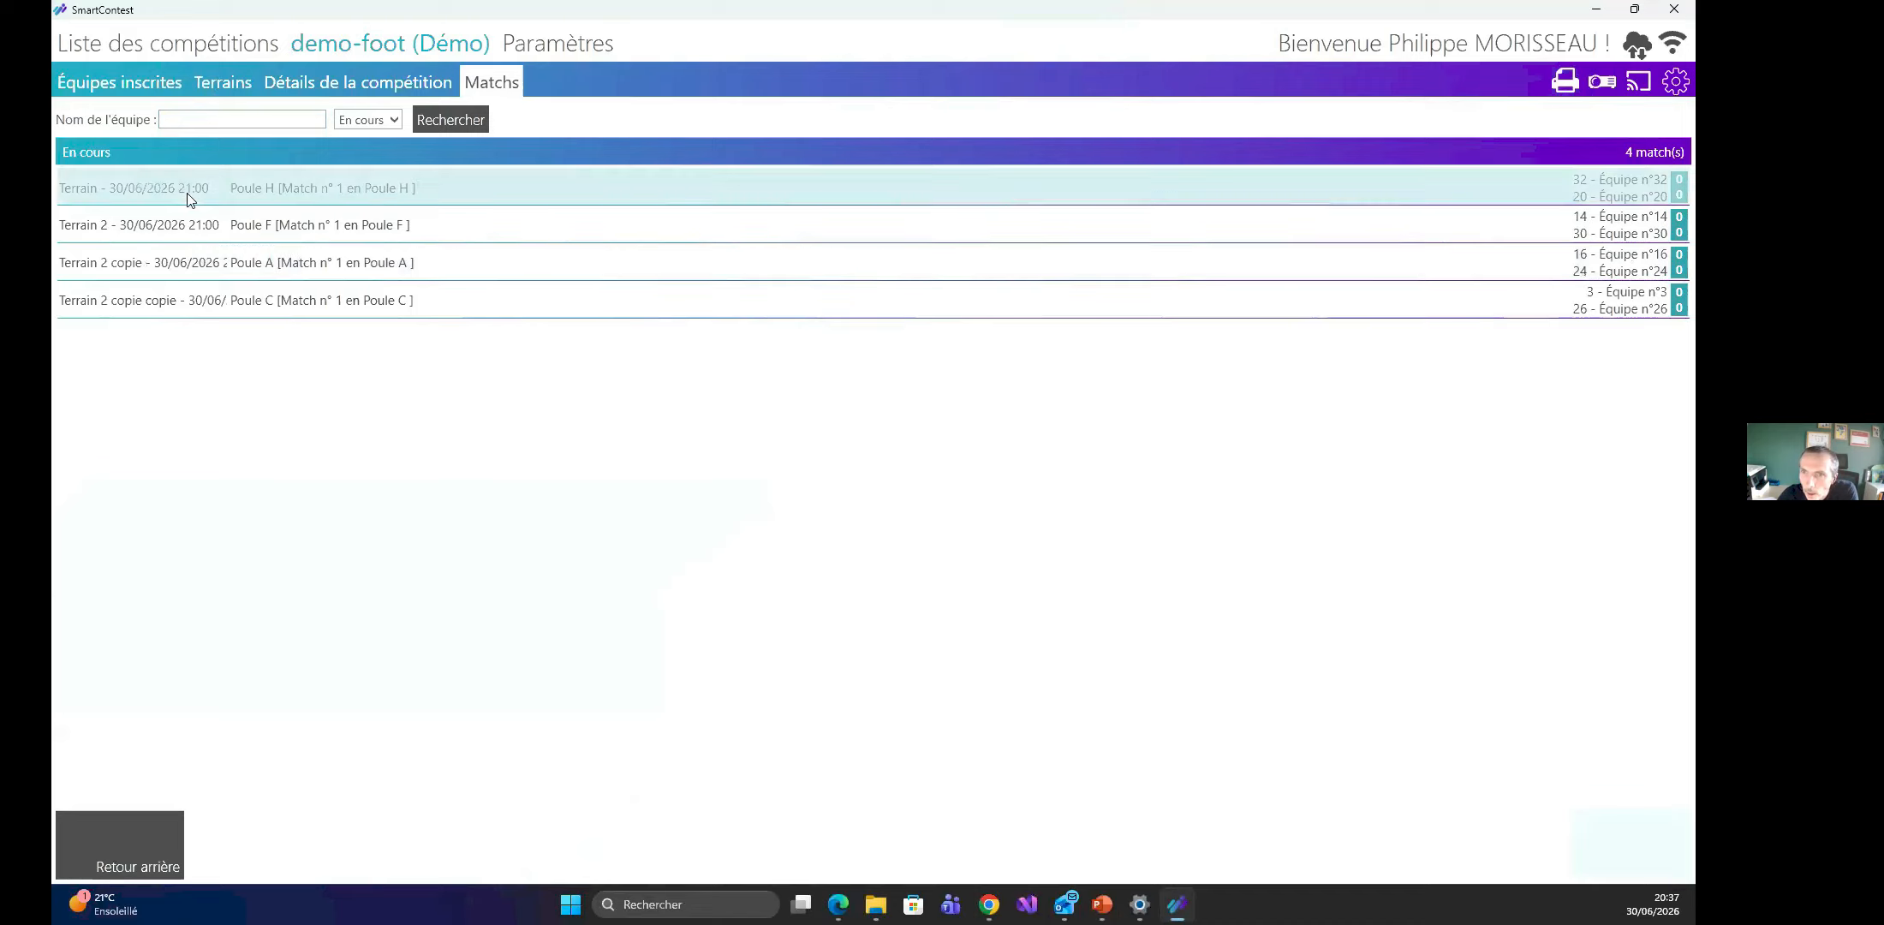
# Open the demo-palet competition and assign its teams automatically, confirming the start of the competition and dismissing the message.
pyautogui.click(152, 50)
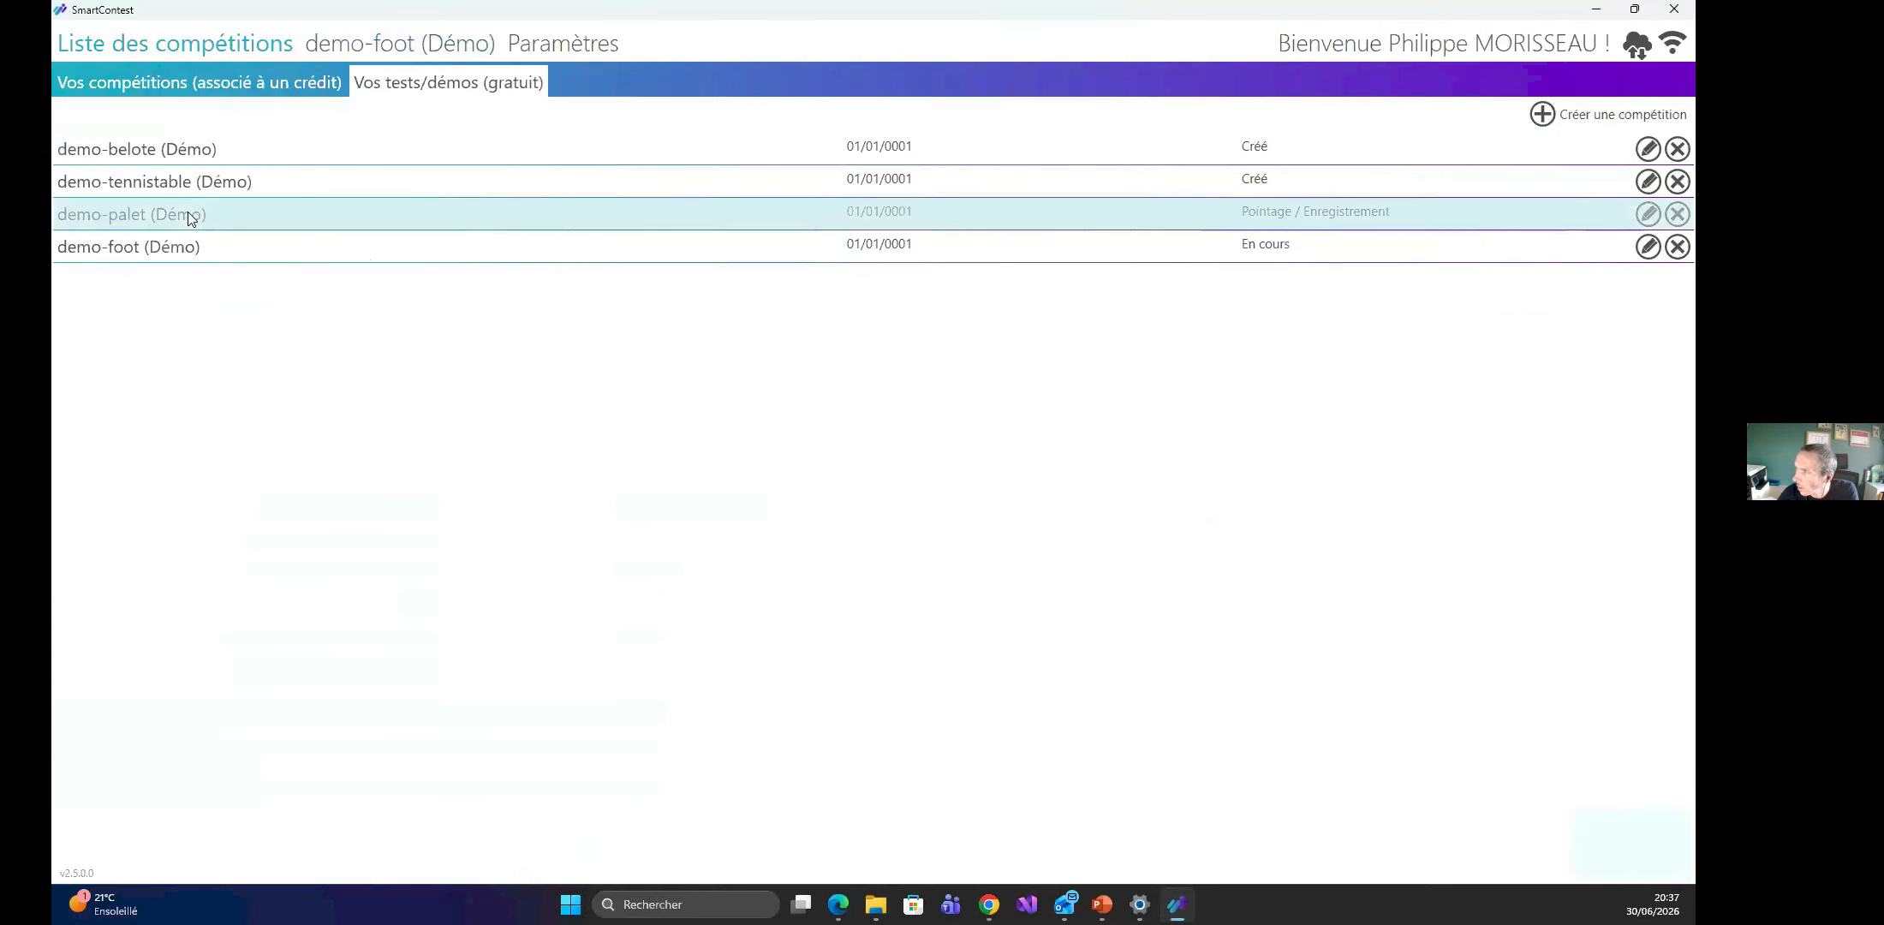
pyautogui.click(1649, 214)
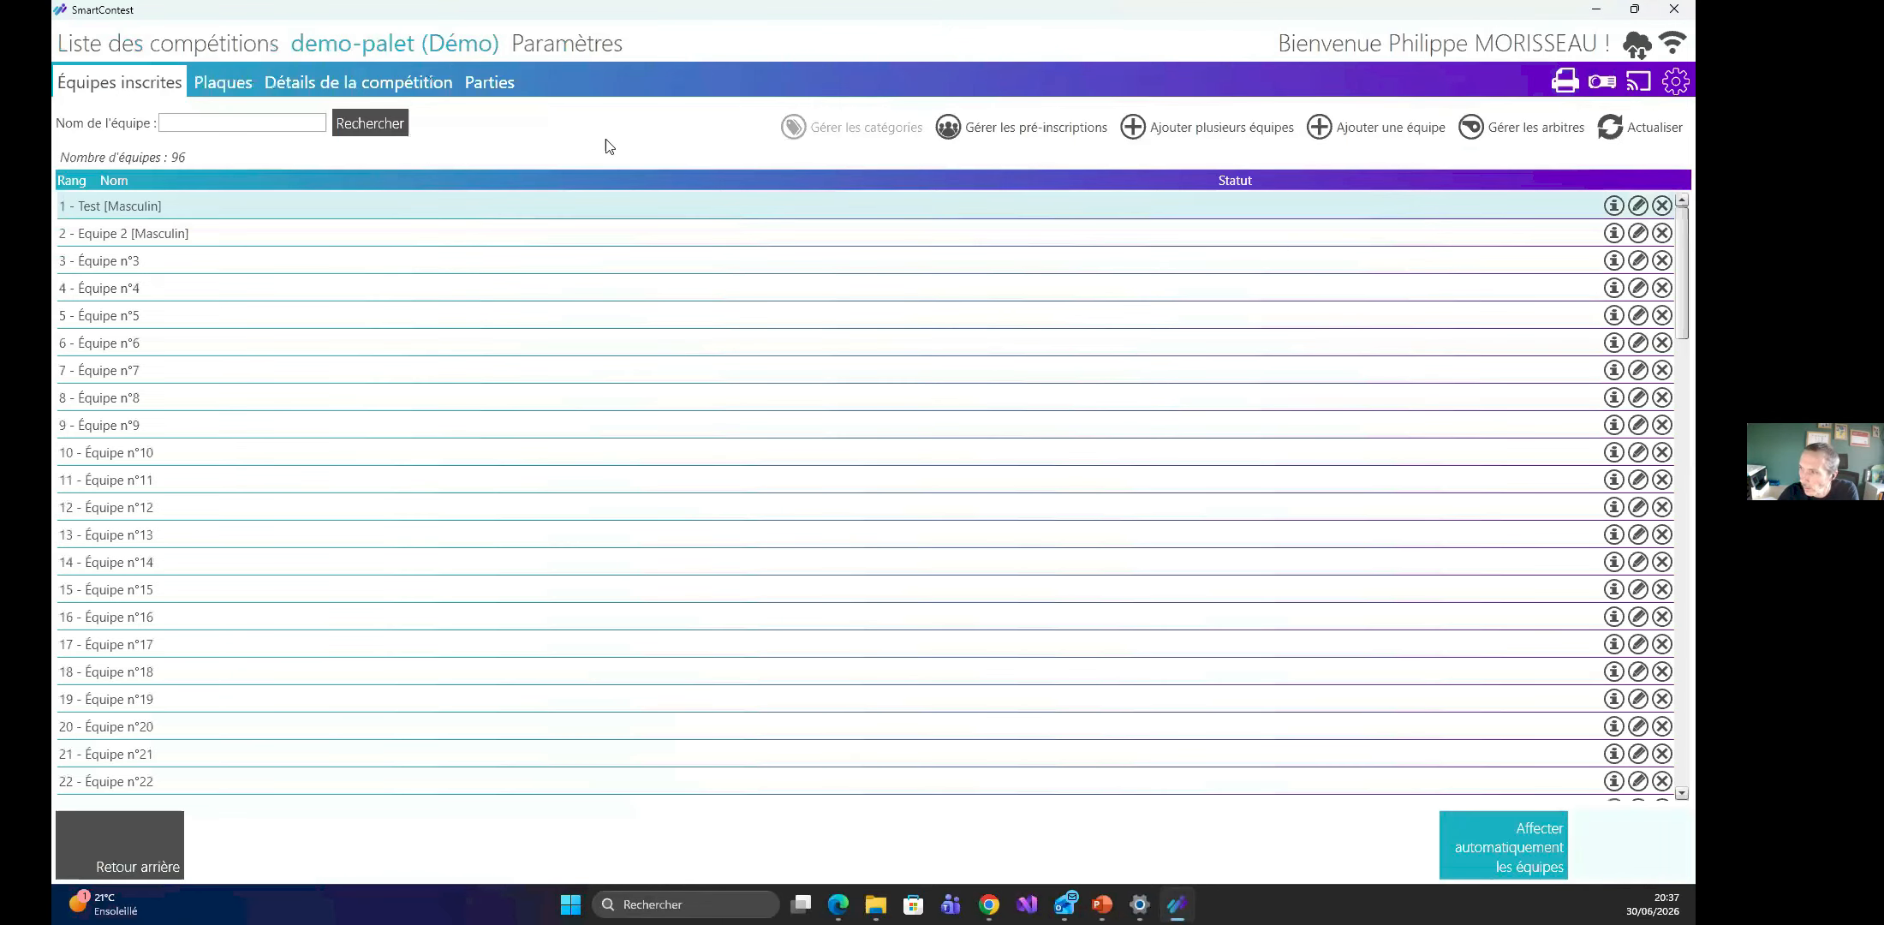
pyautogui.click(1497, 853)
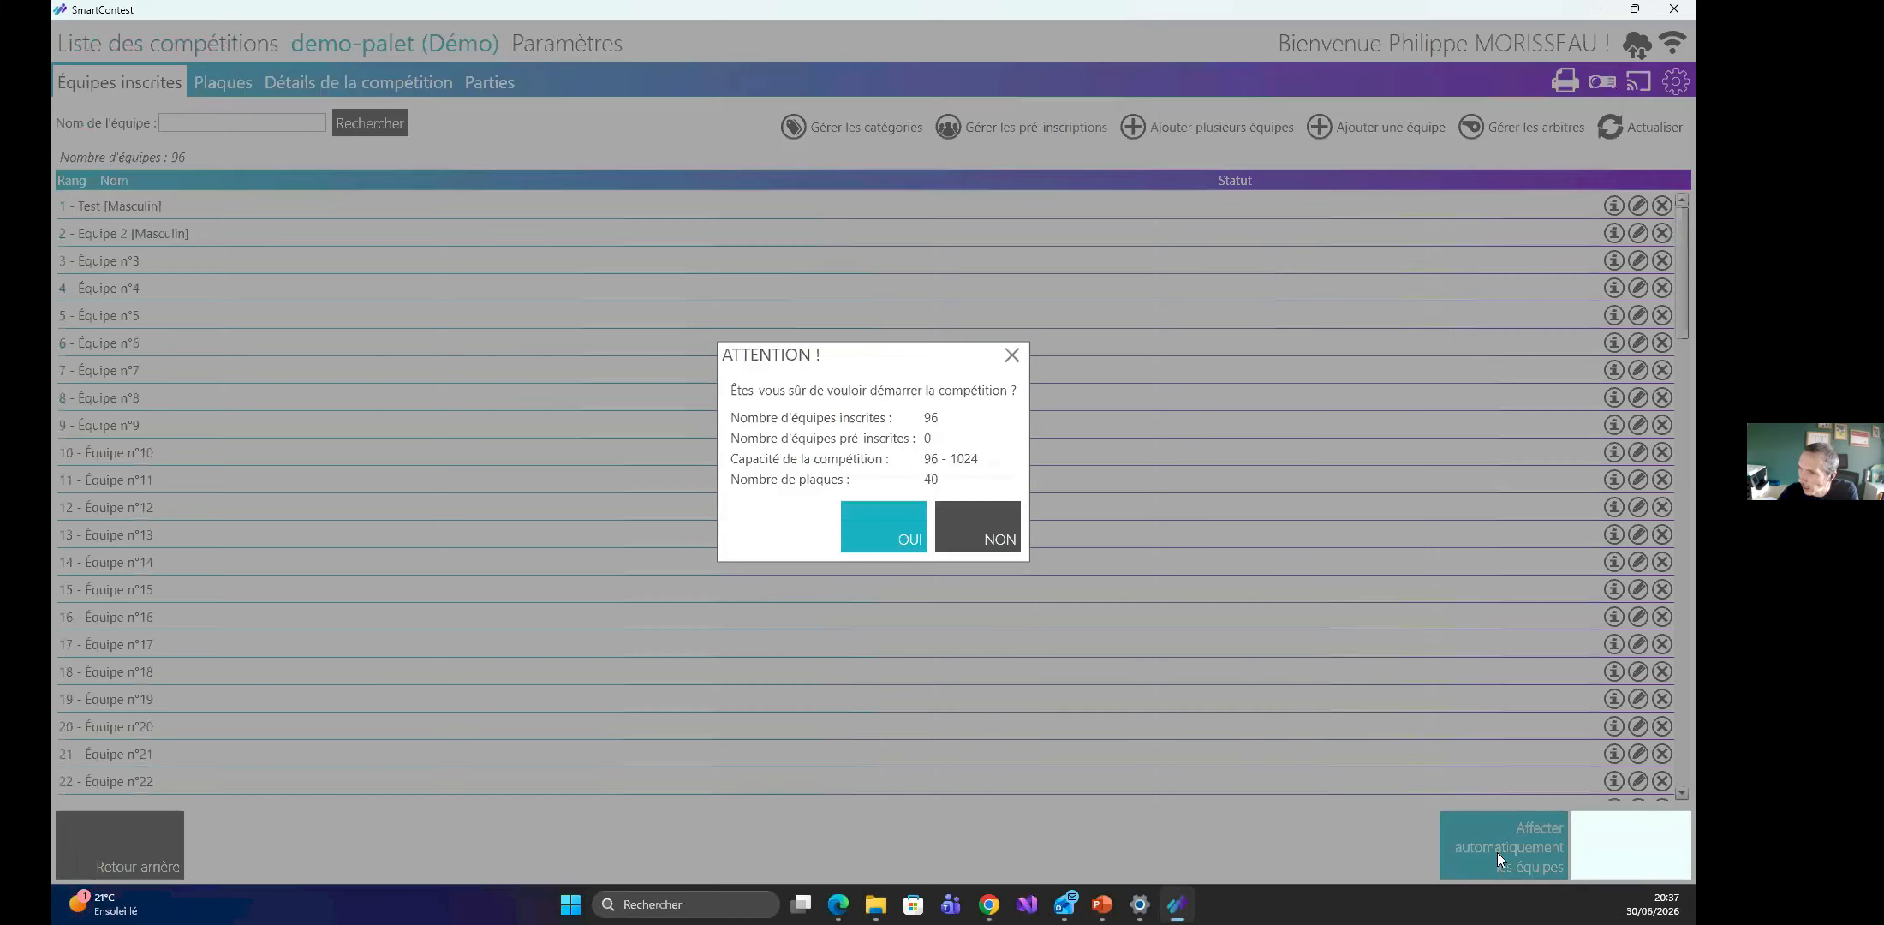
pyautogui.click(893, 528)
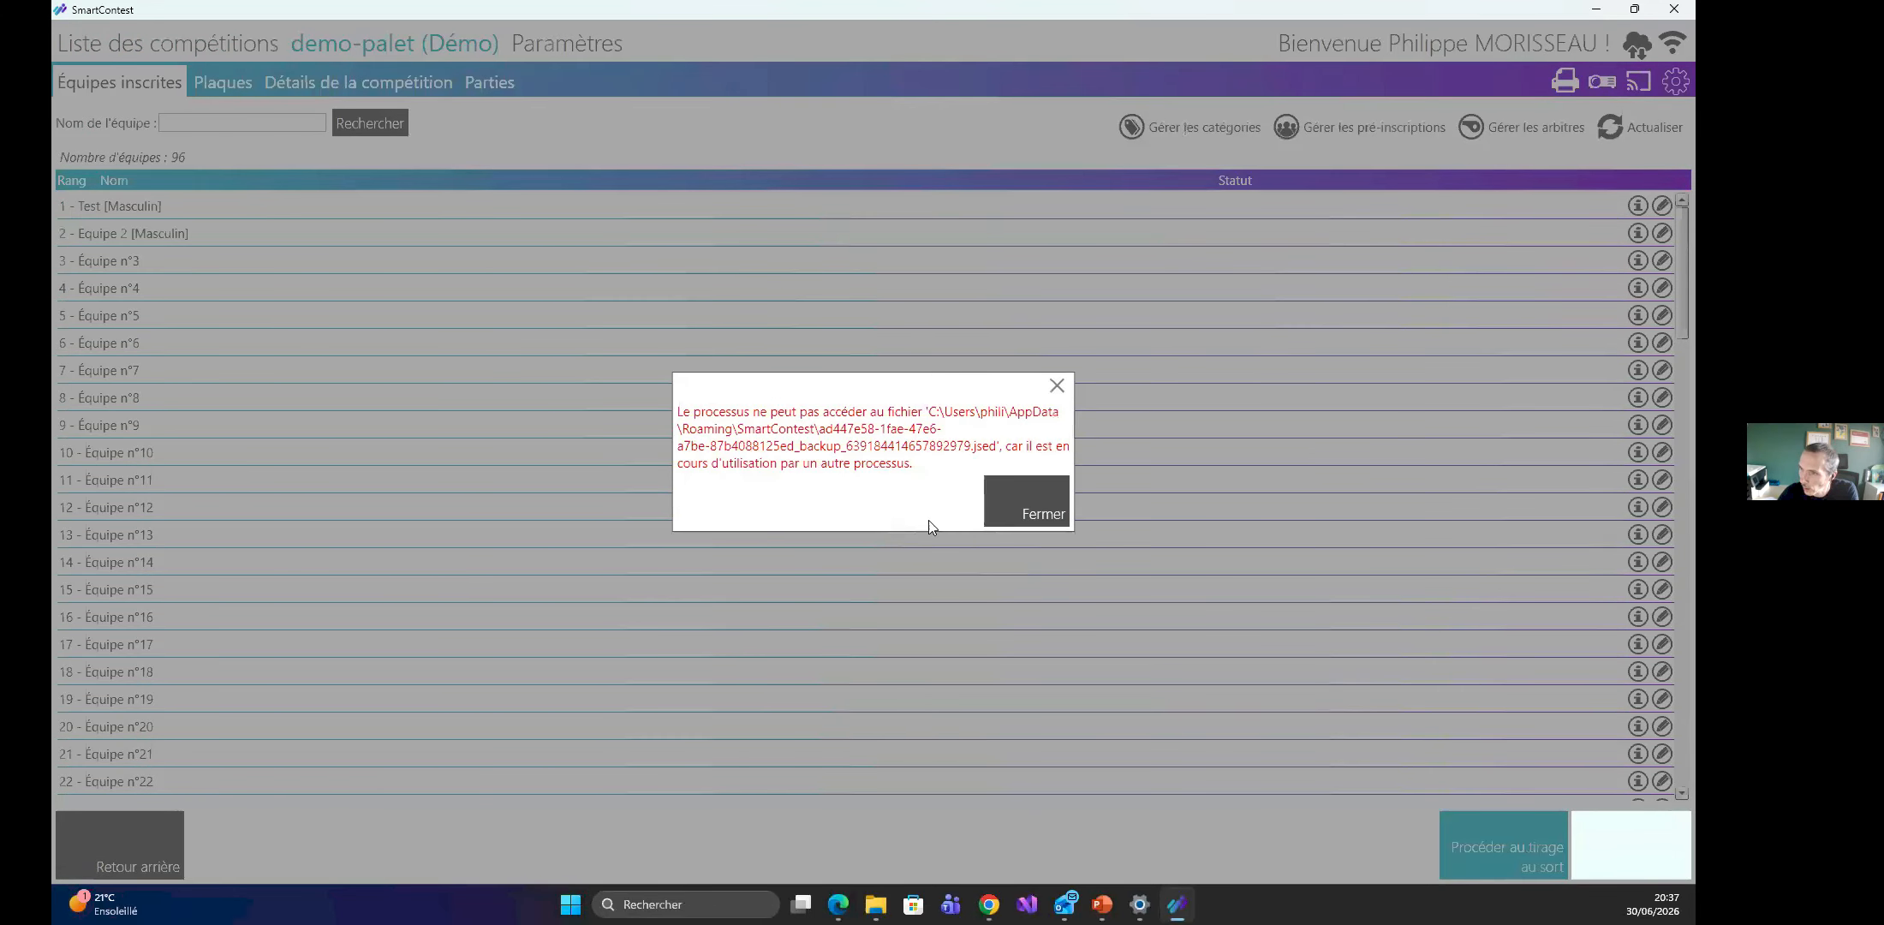
pyautogui.click(1016, 505)
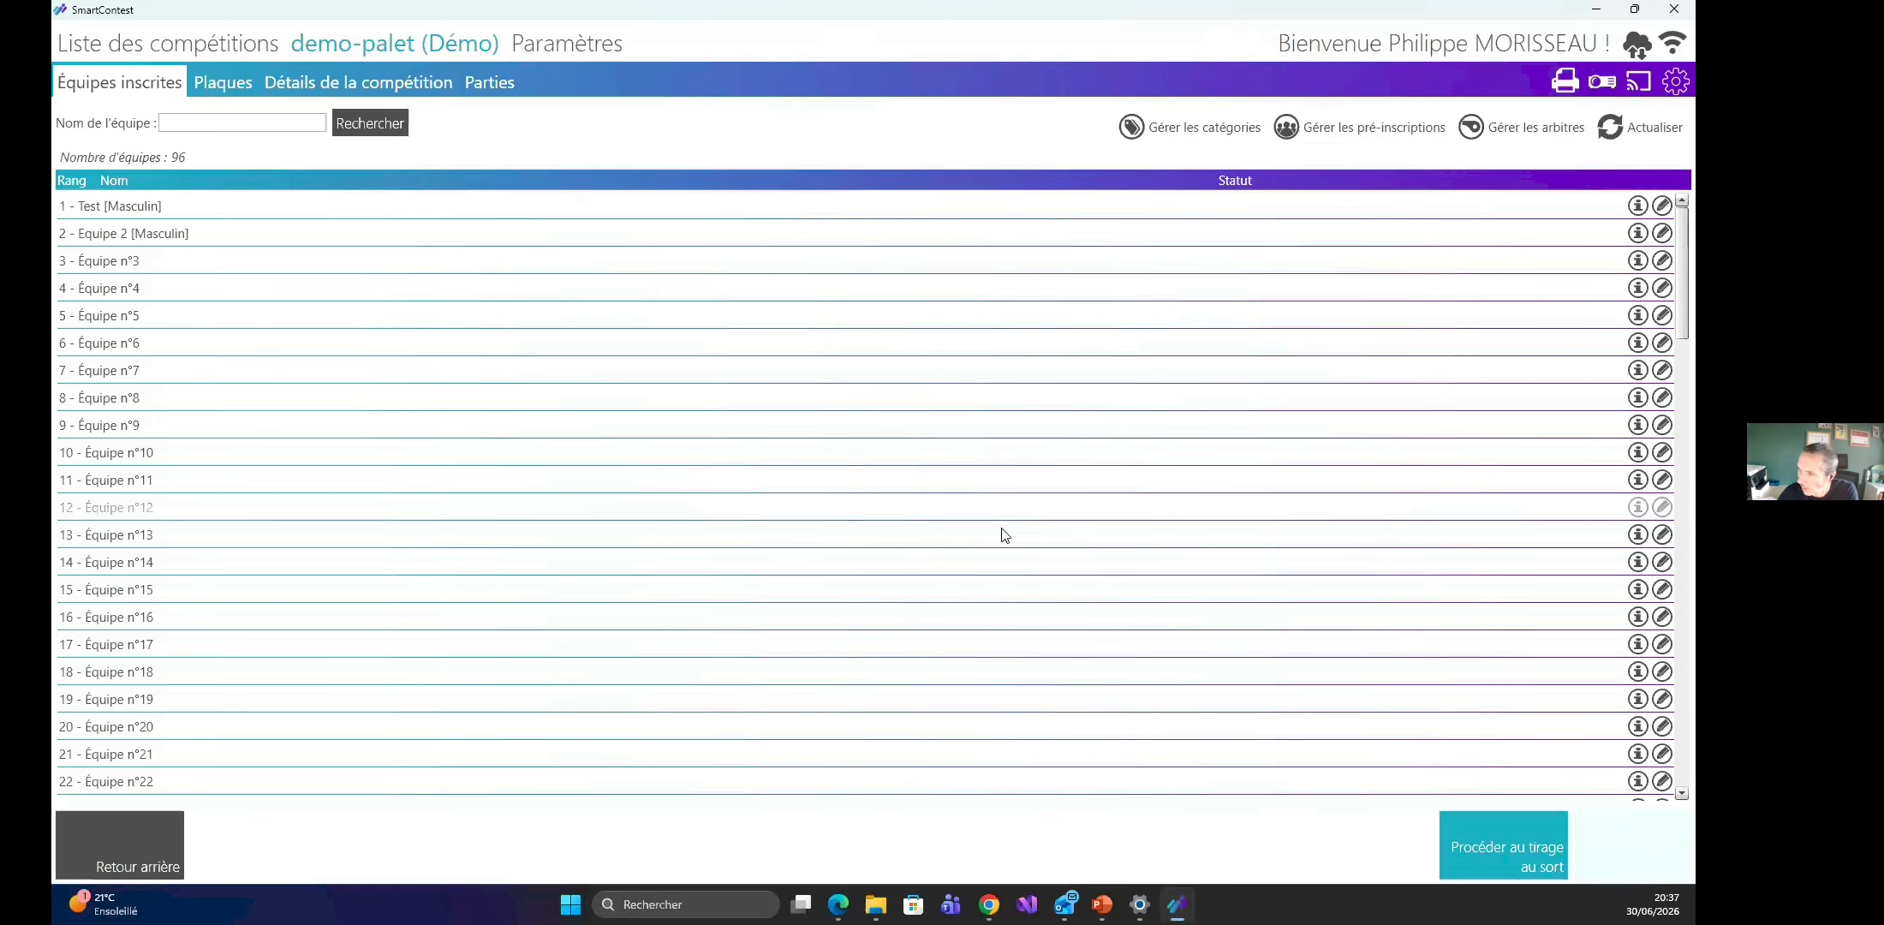
# Examine demo-palet's ongoing parties and, in the competition details, the team rankings of the Principale and Qualification phases.
pyautogui.click(490, 82)
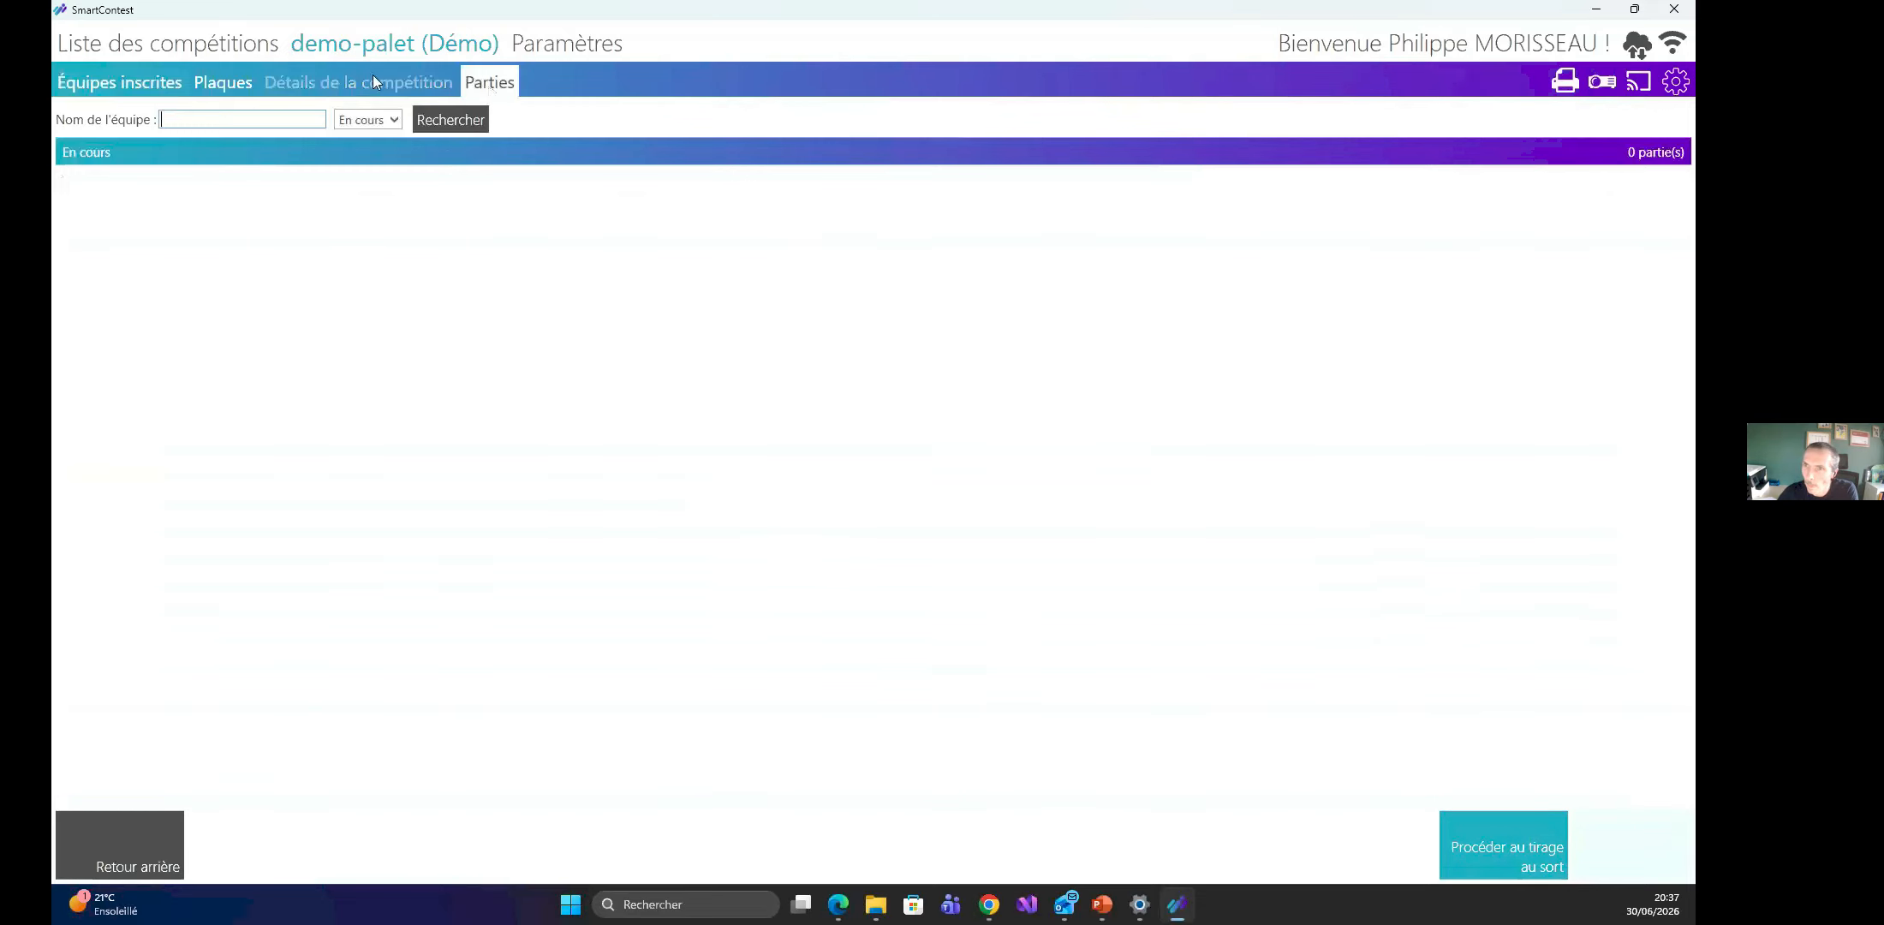
pyautogui.click(389, 126)
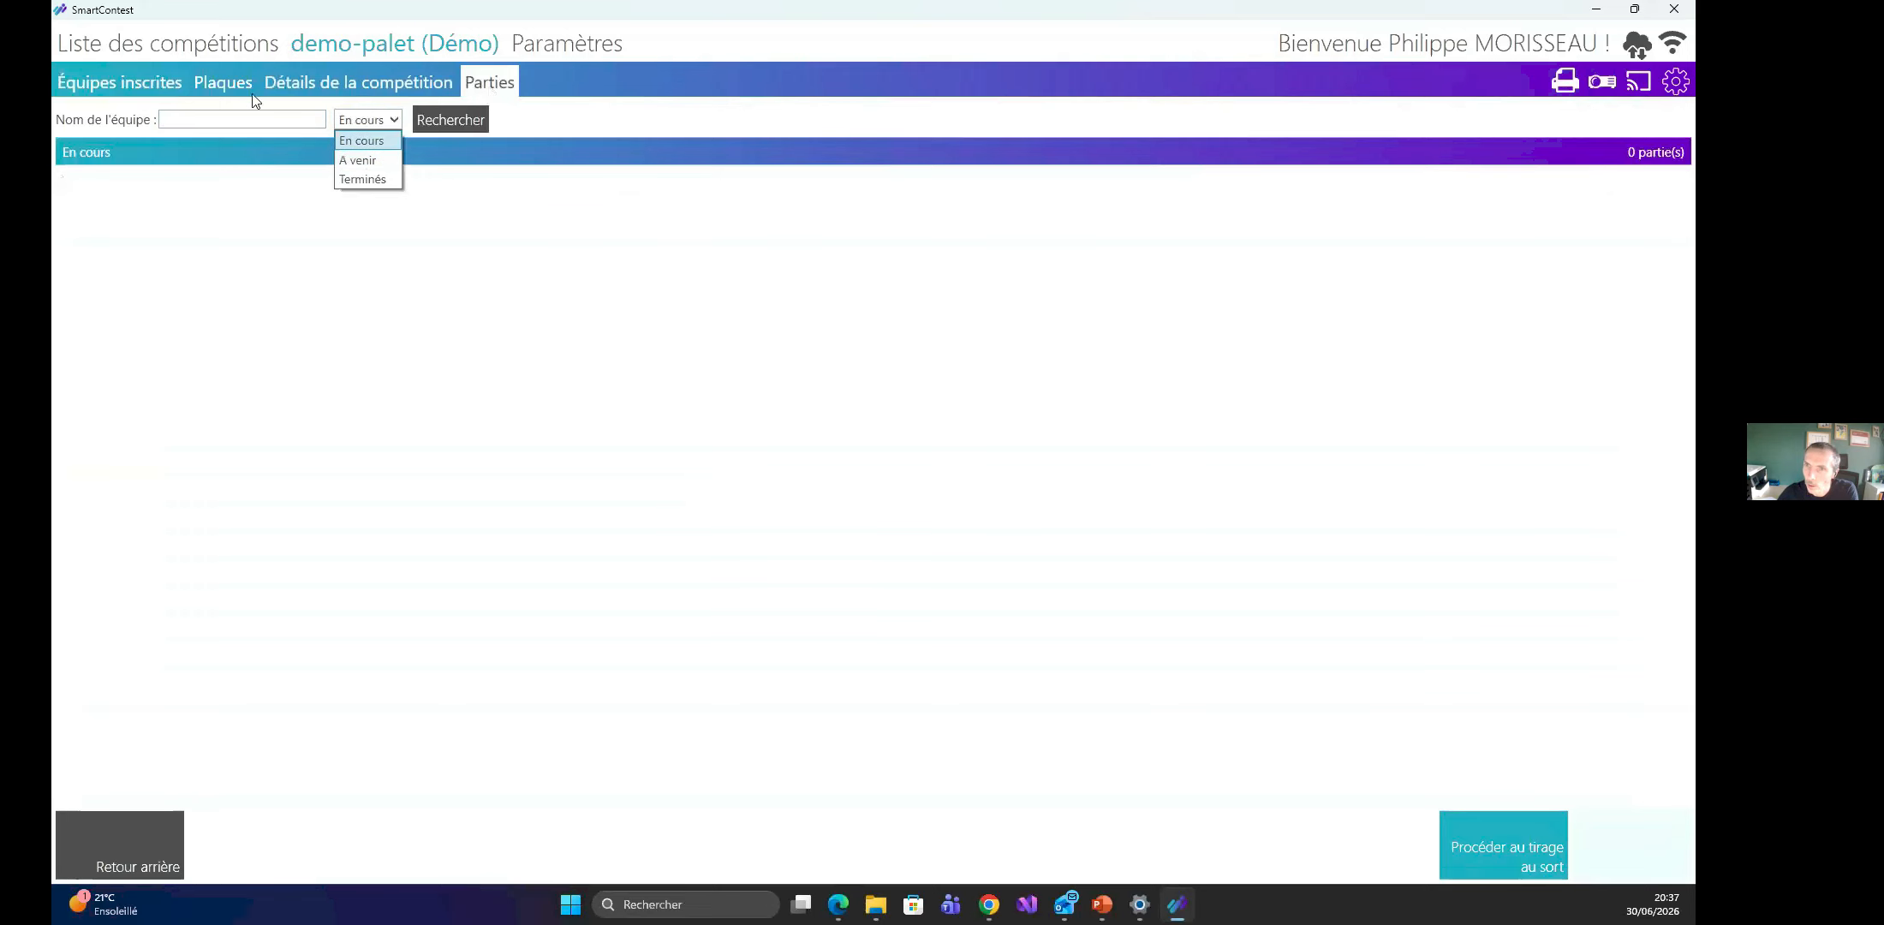
pyautogui.click(338, 81)
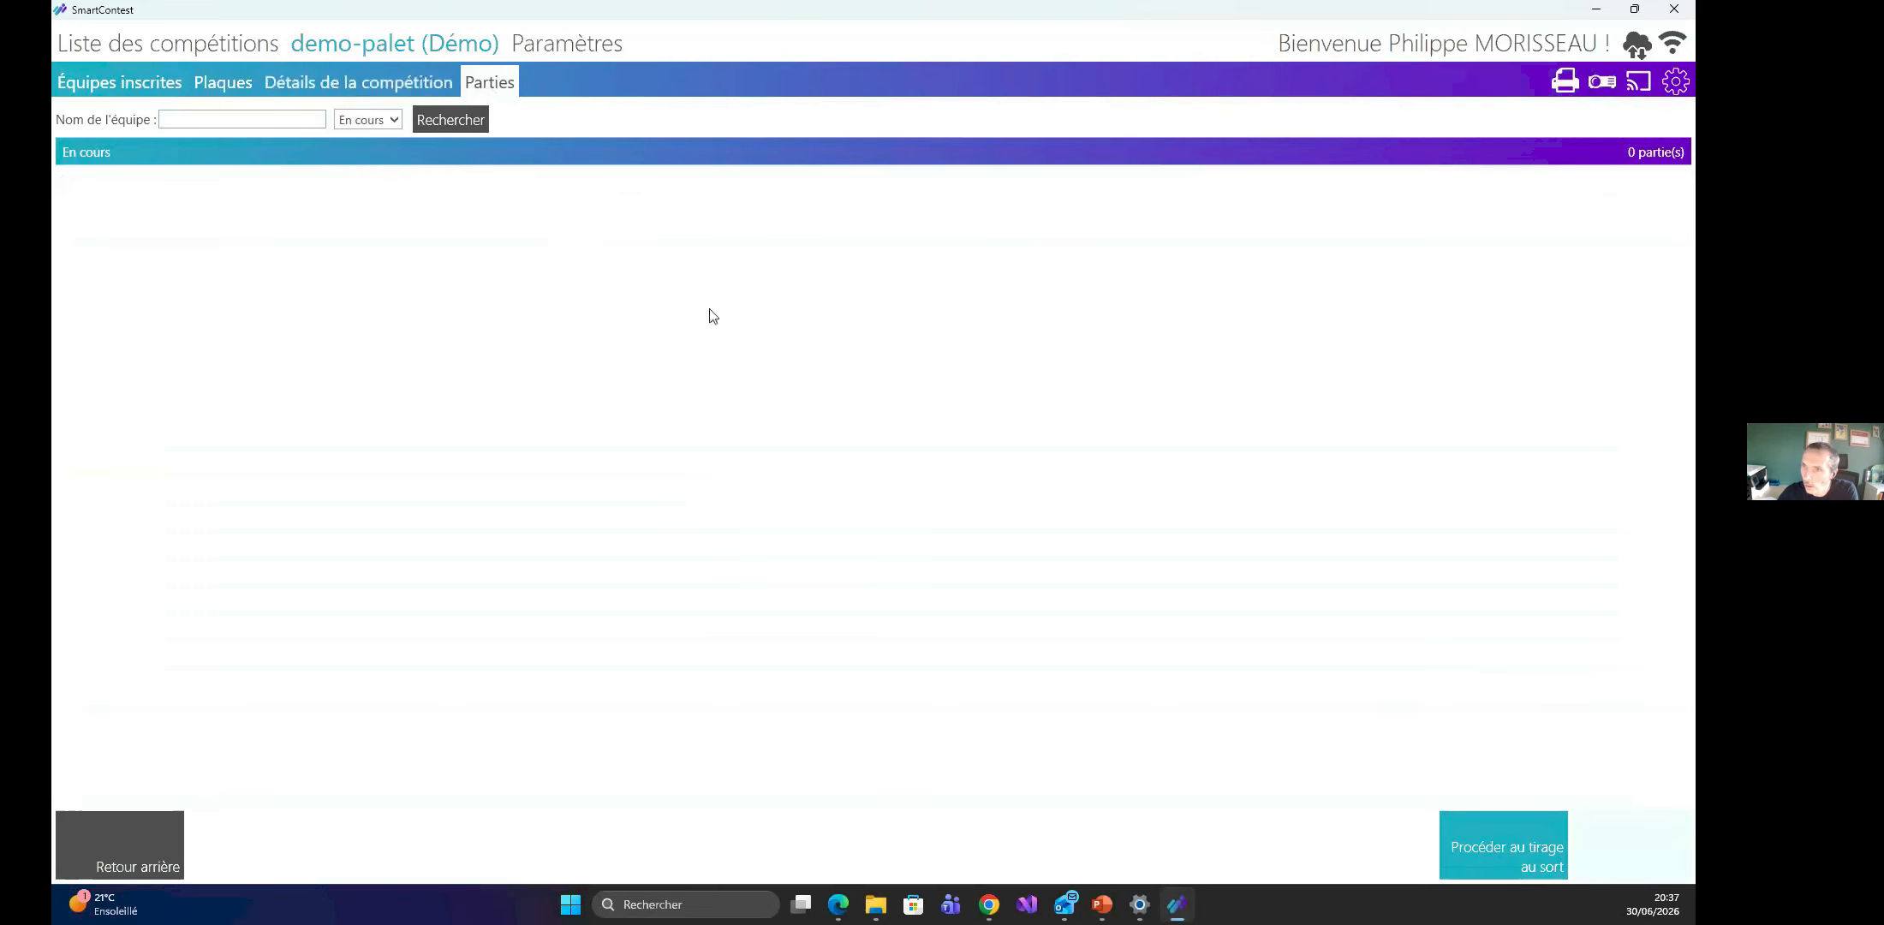
pyautogui.click(360, 83)
pyautogui.click(861, 230)
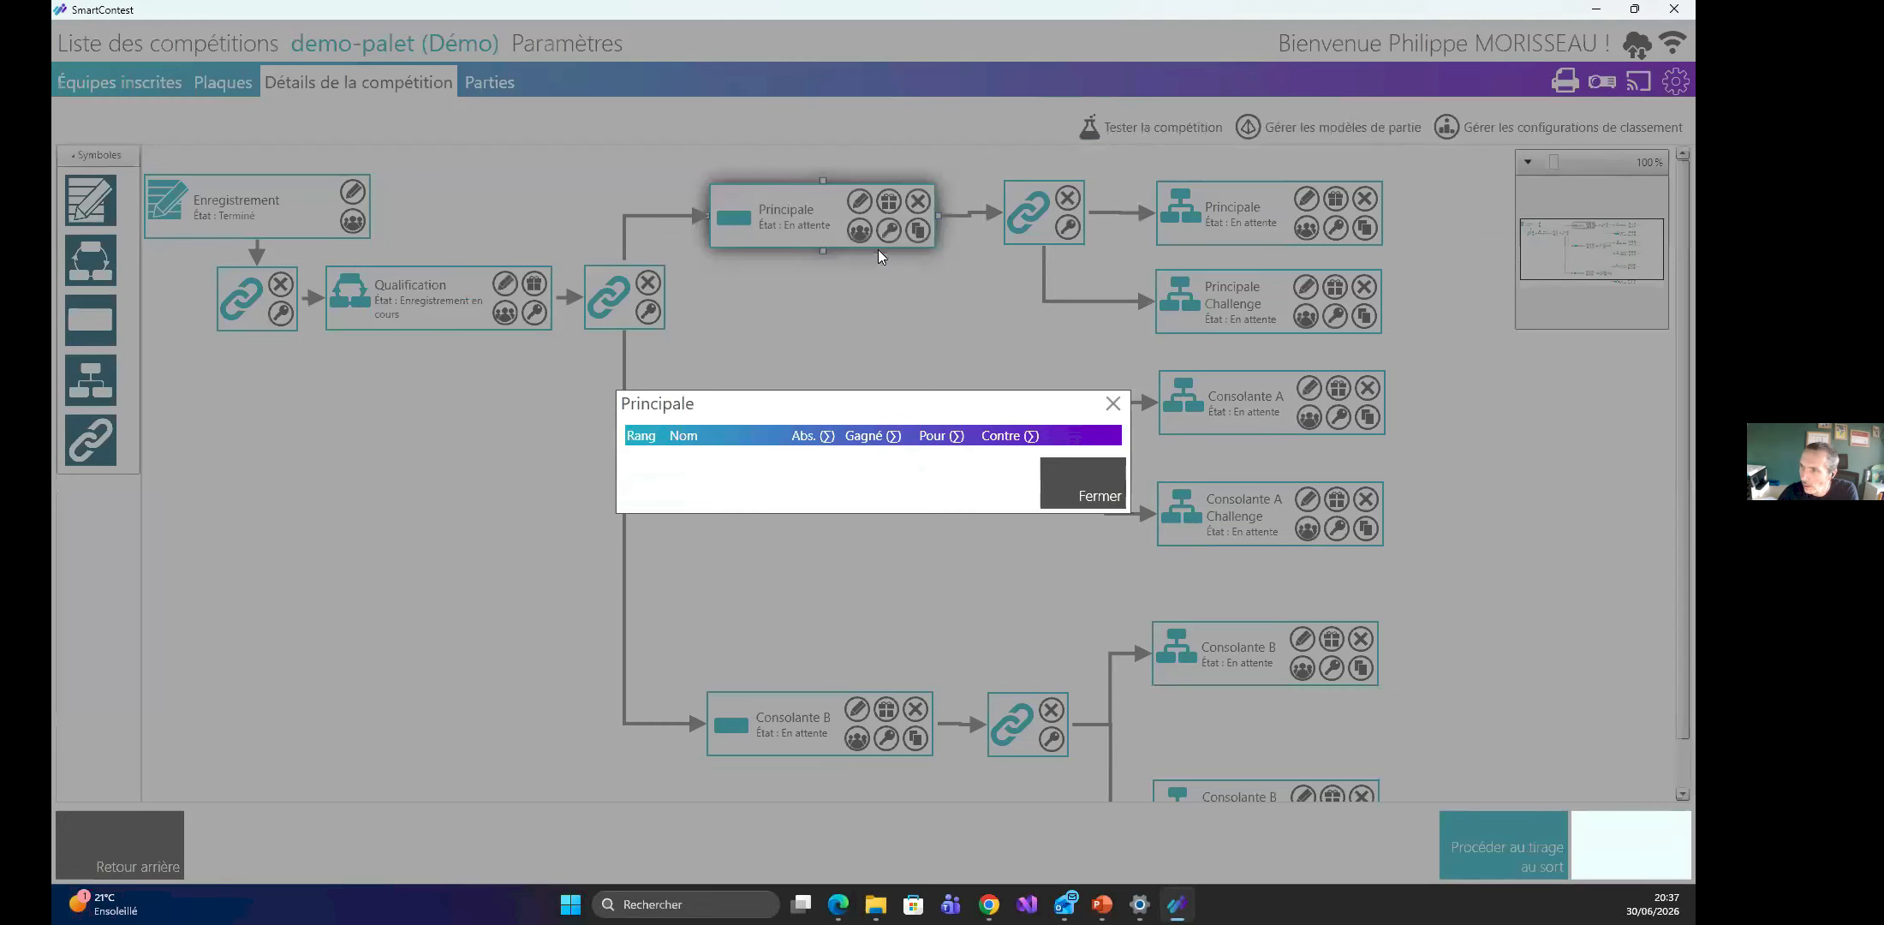
pyautogui.click(1113, 404)
pyautogui.click(504, 314)
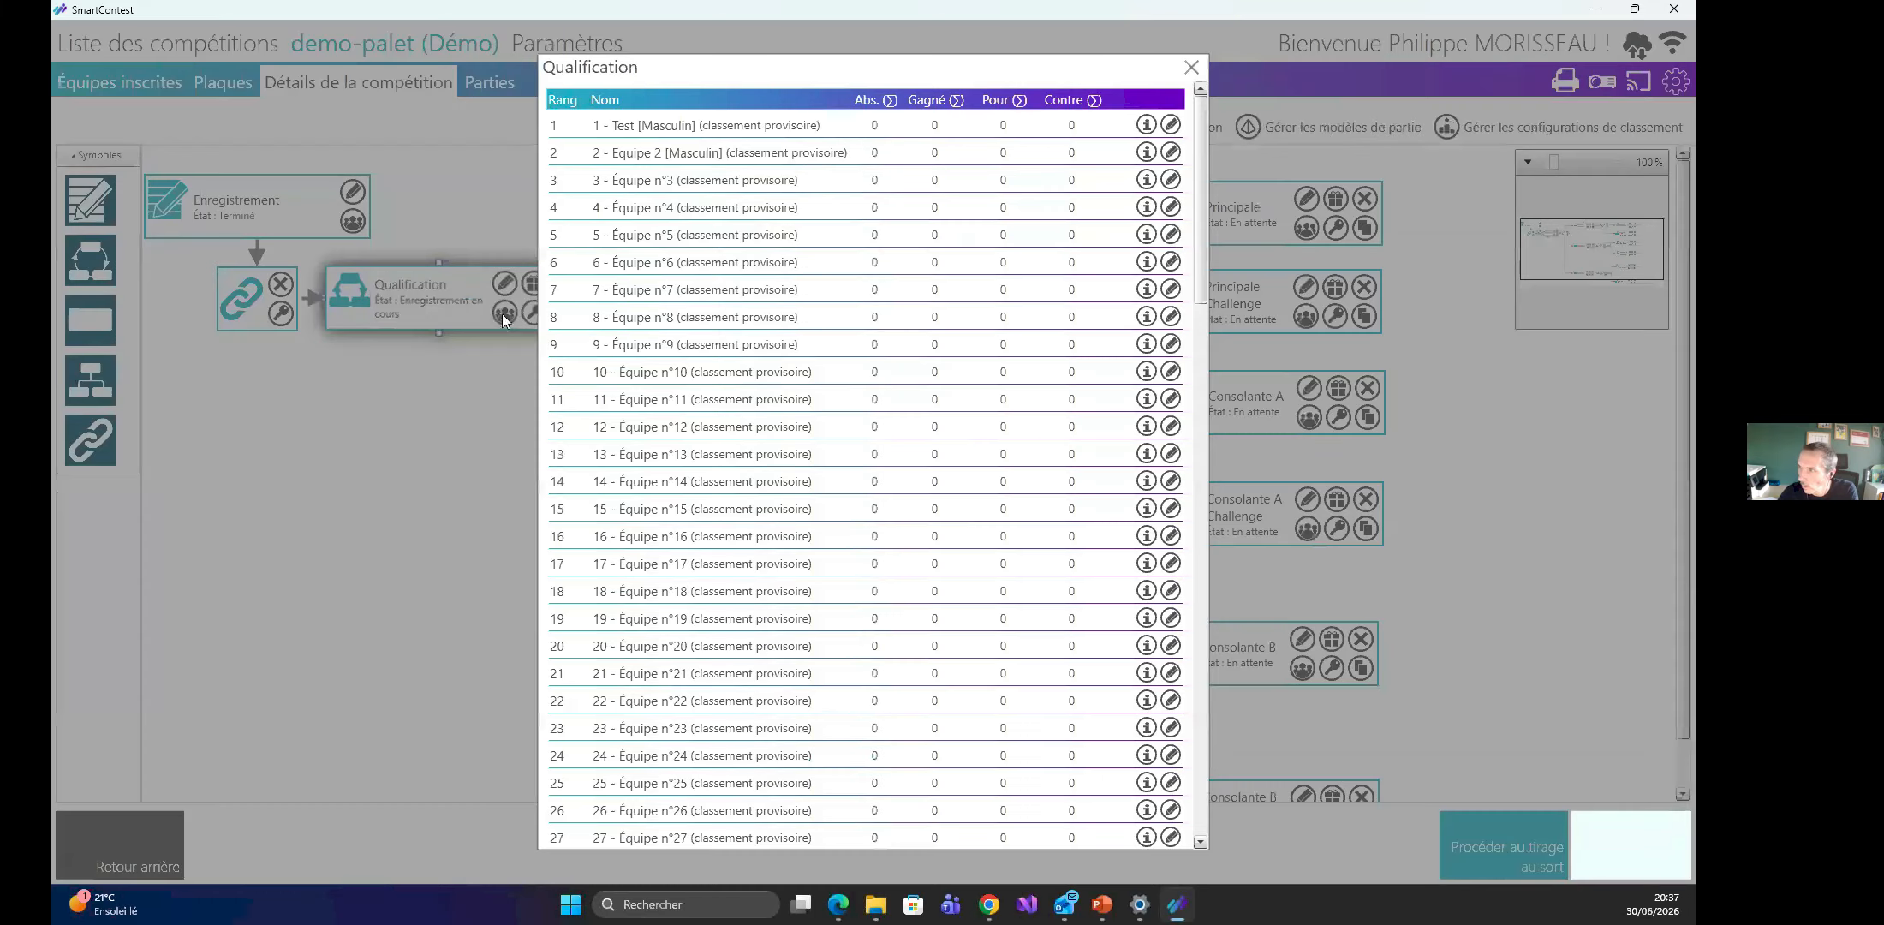
pyautogui.click(1191, 67)
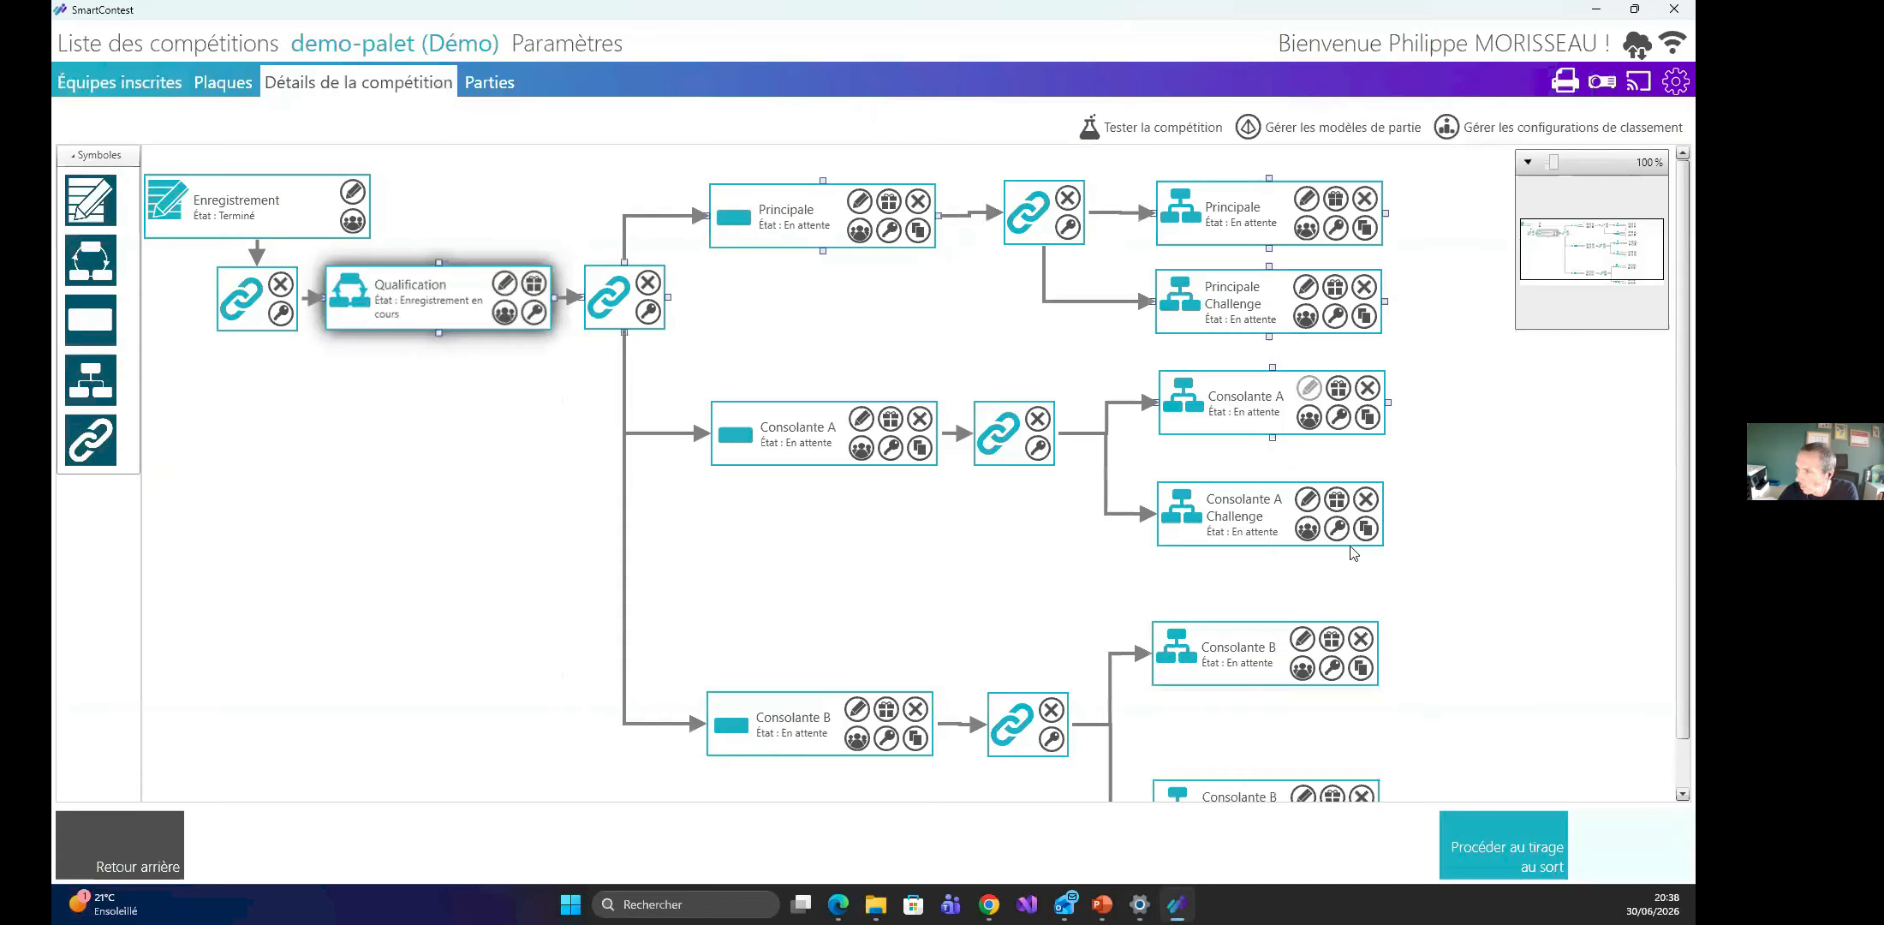
# Proceed with the draw for the Qualification phase, and look over the ongoing and waiting parties.
pyautogui.click(1488, 856)
pyautogui.click(1491, 854)
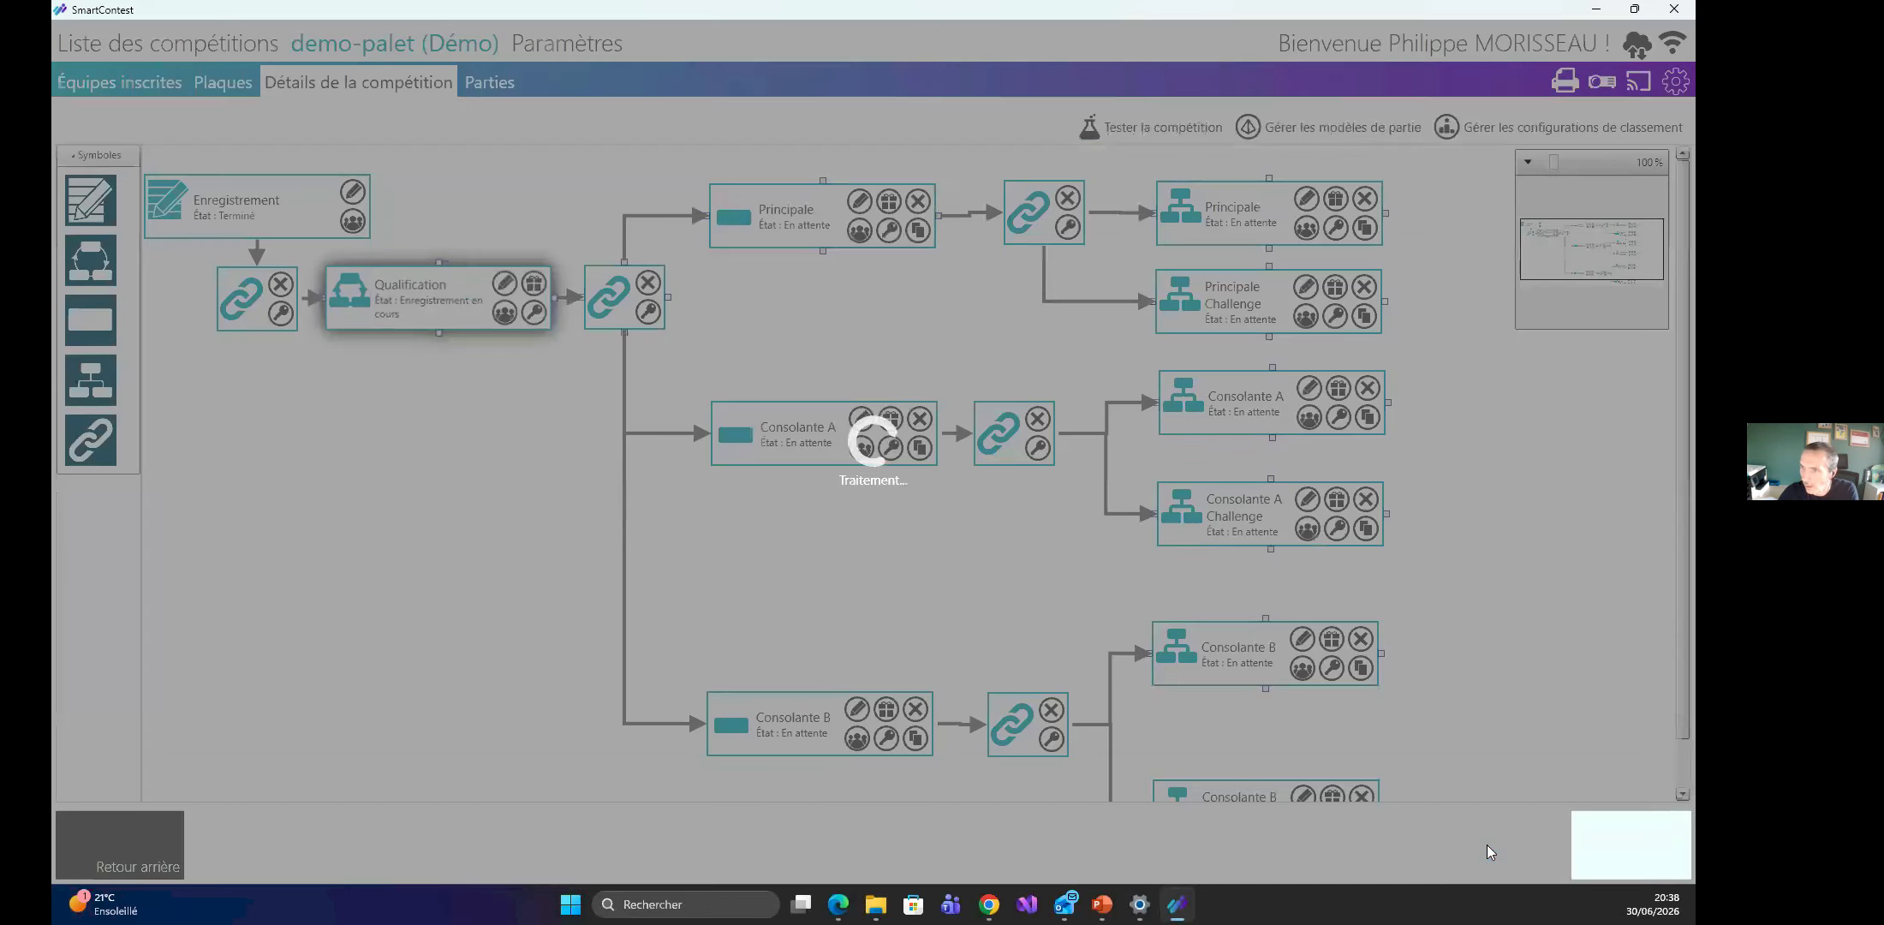
pyautogui.click(493, 89)
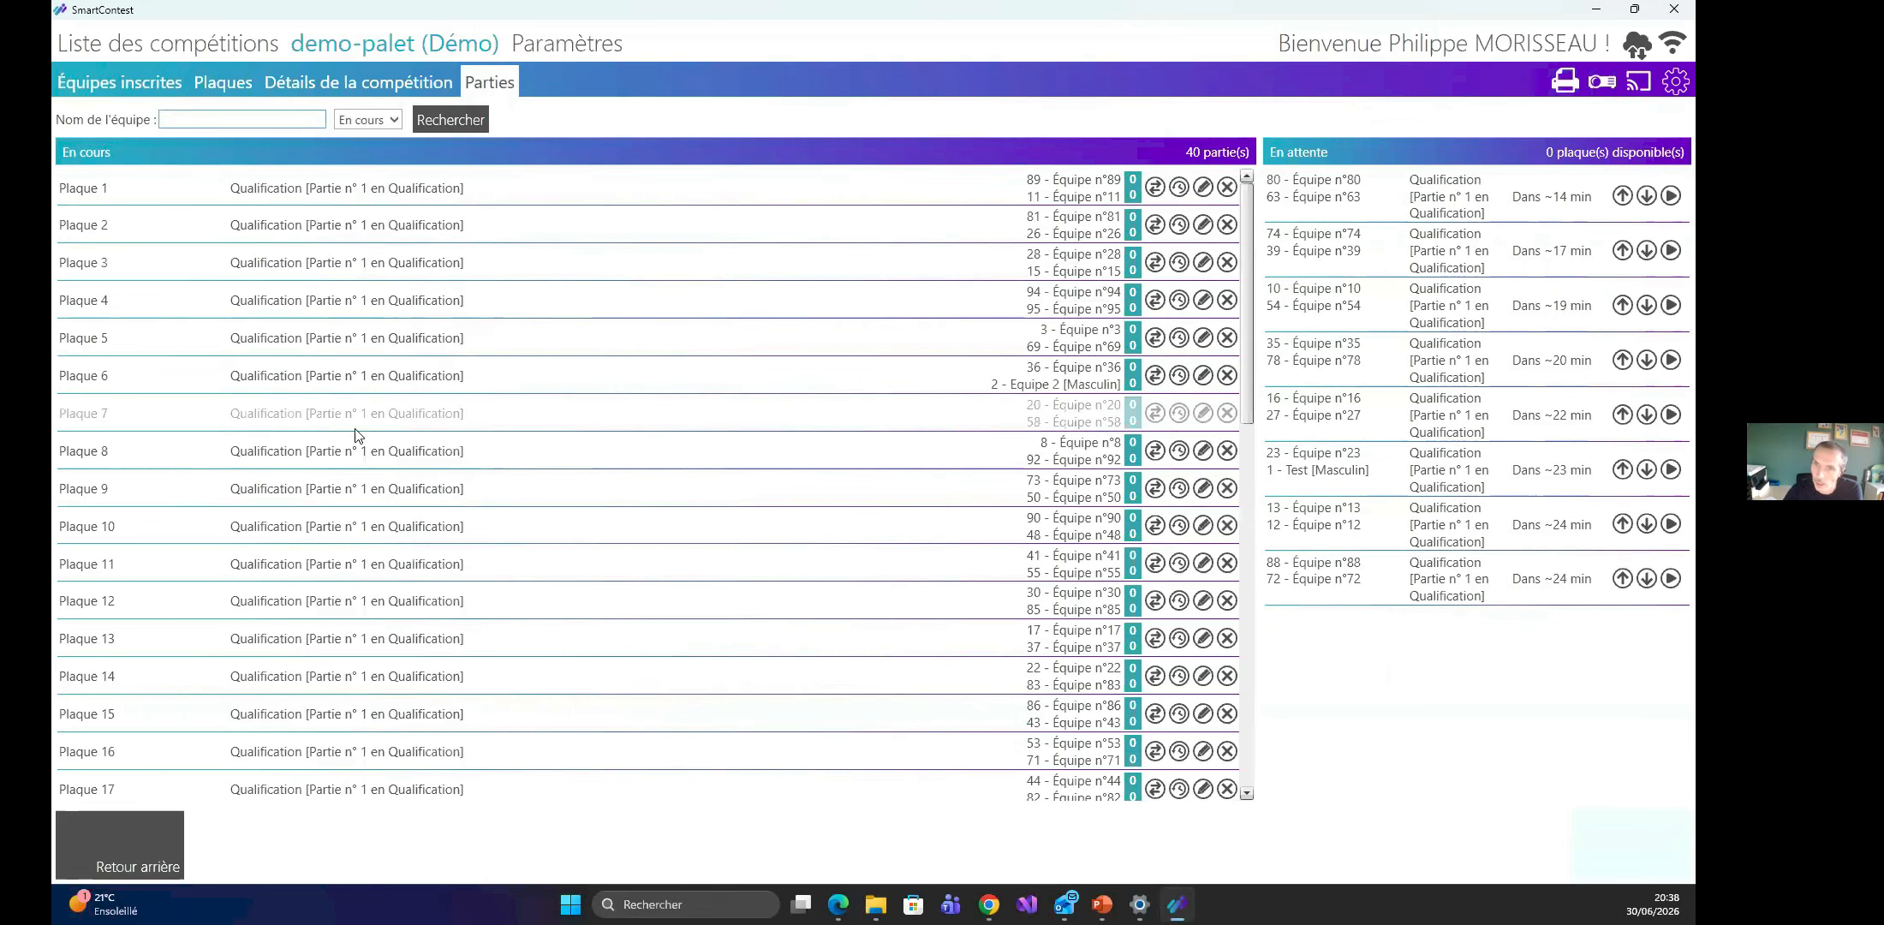
pyautogui.scroll(-8, 356, 531)
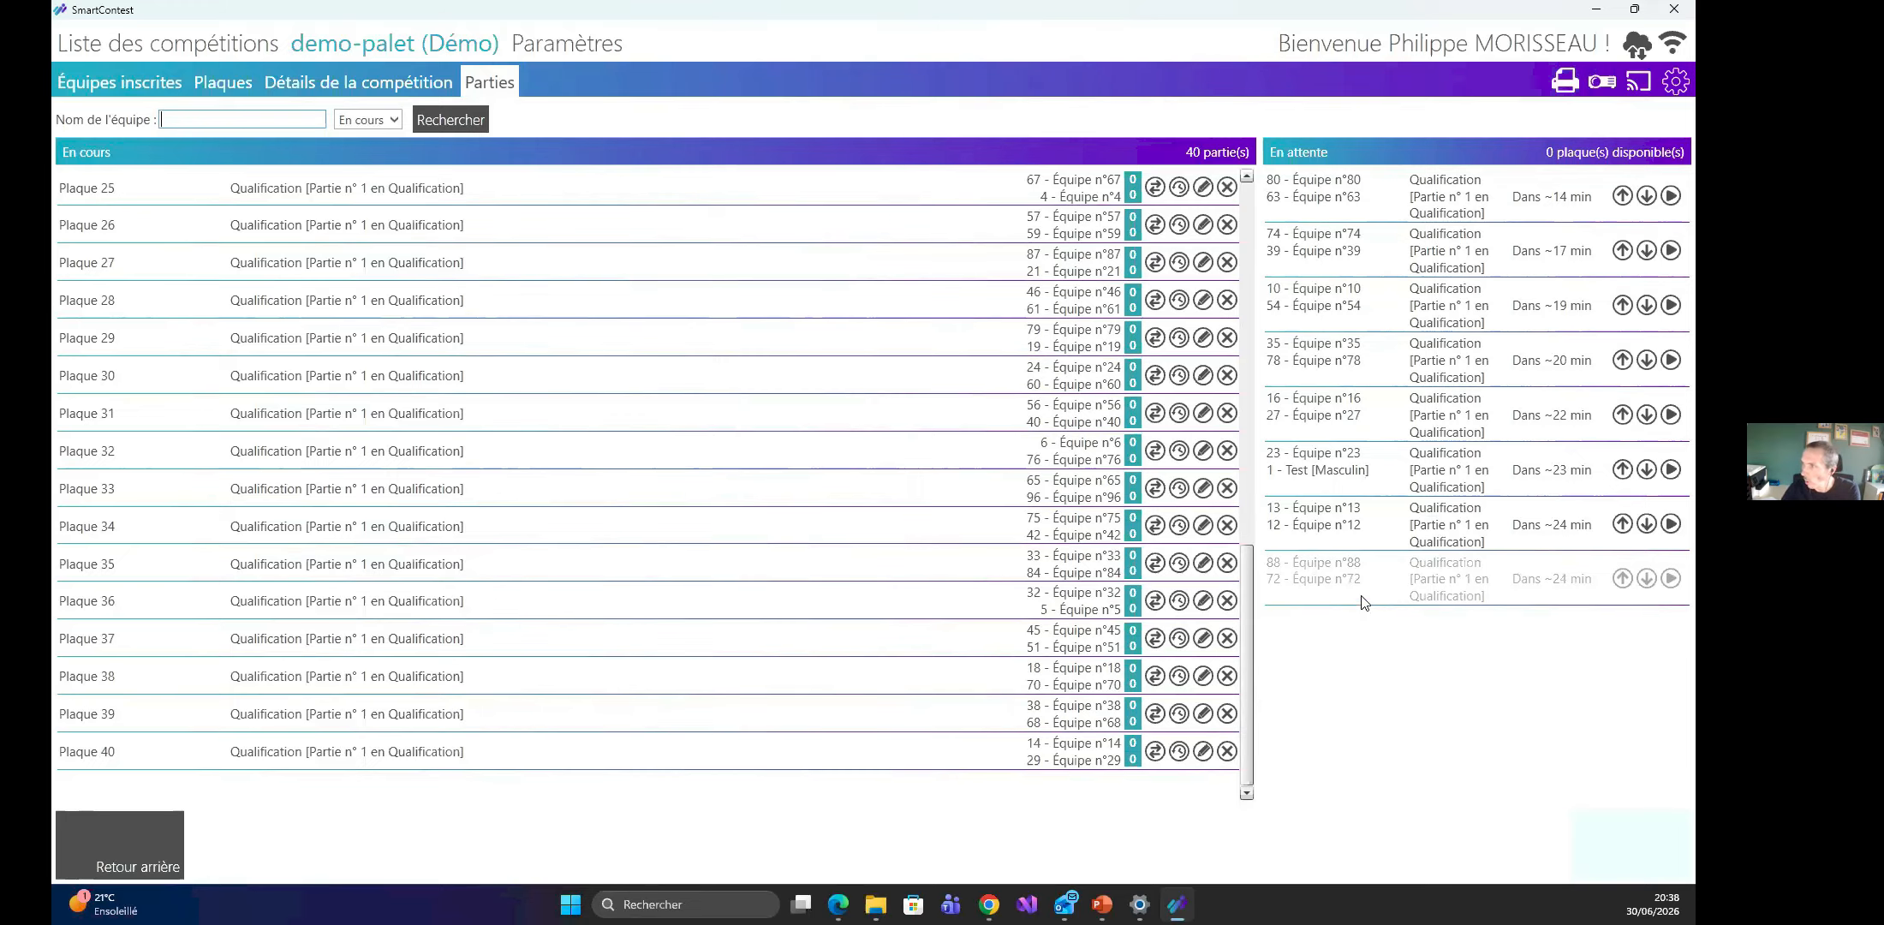
pyautogui.click(1499, 201)
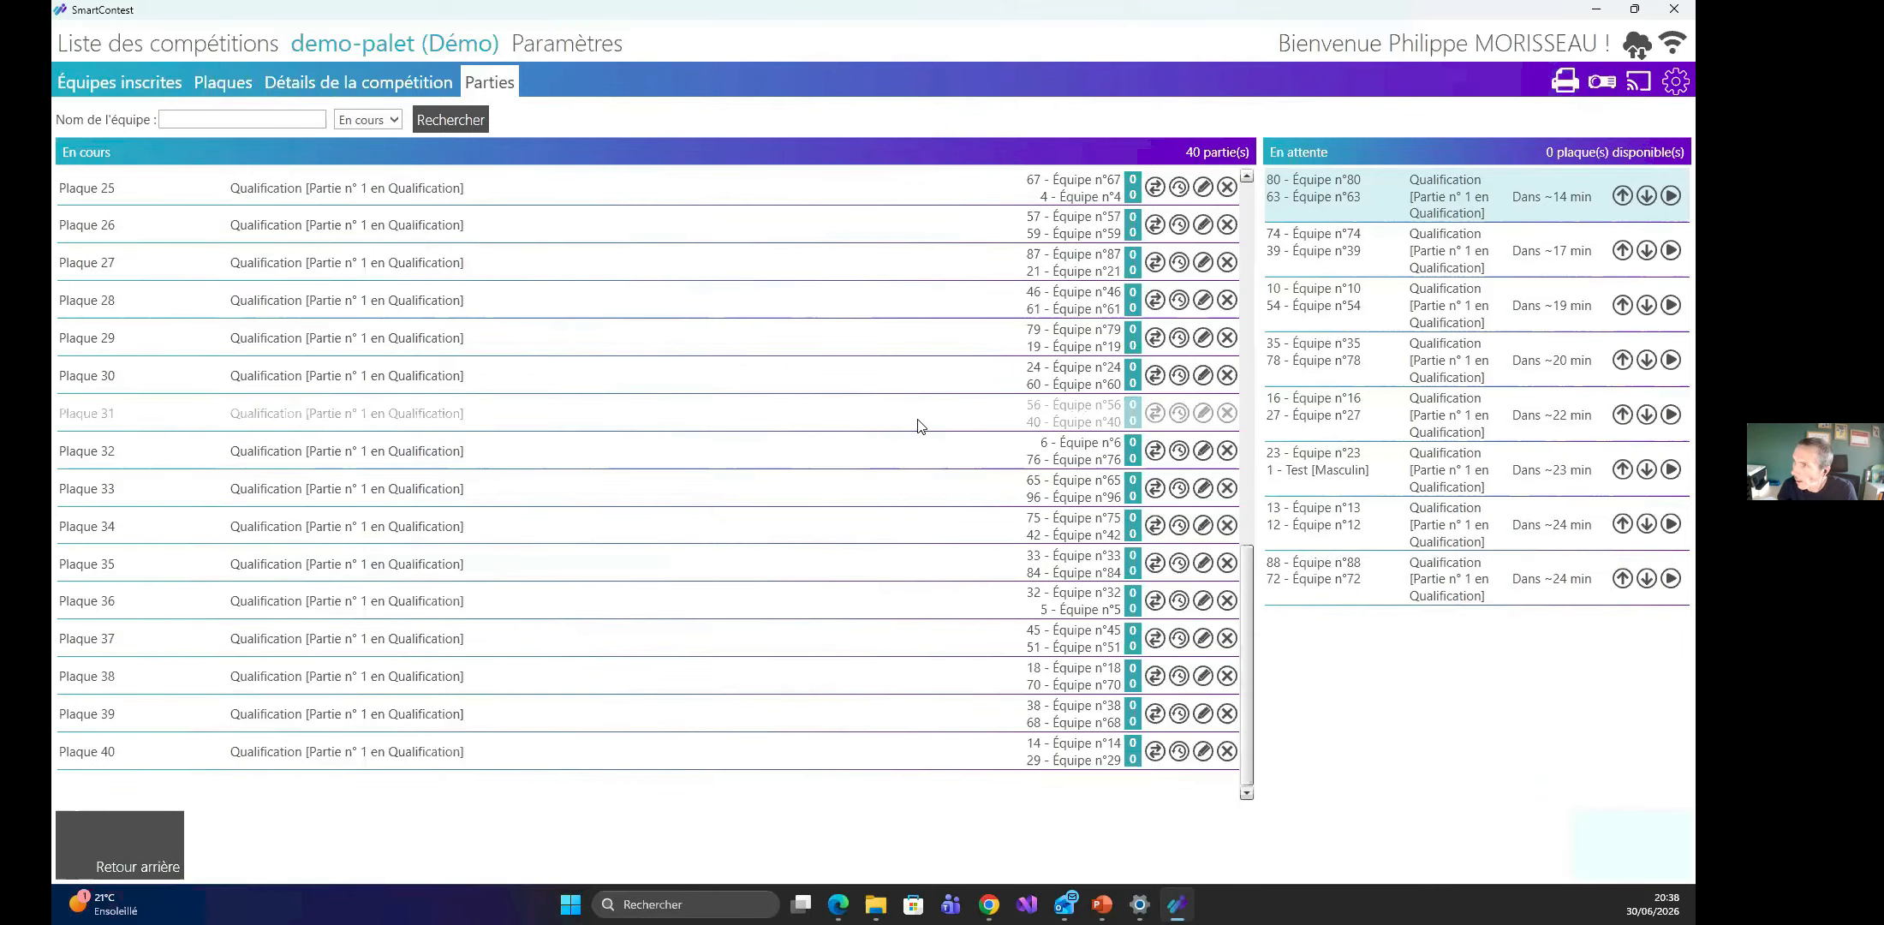
pyautogui.scroll(6, 893, 423)
pyautogui.scroll(2, 894, 423)
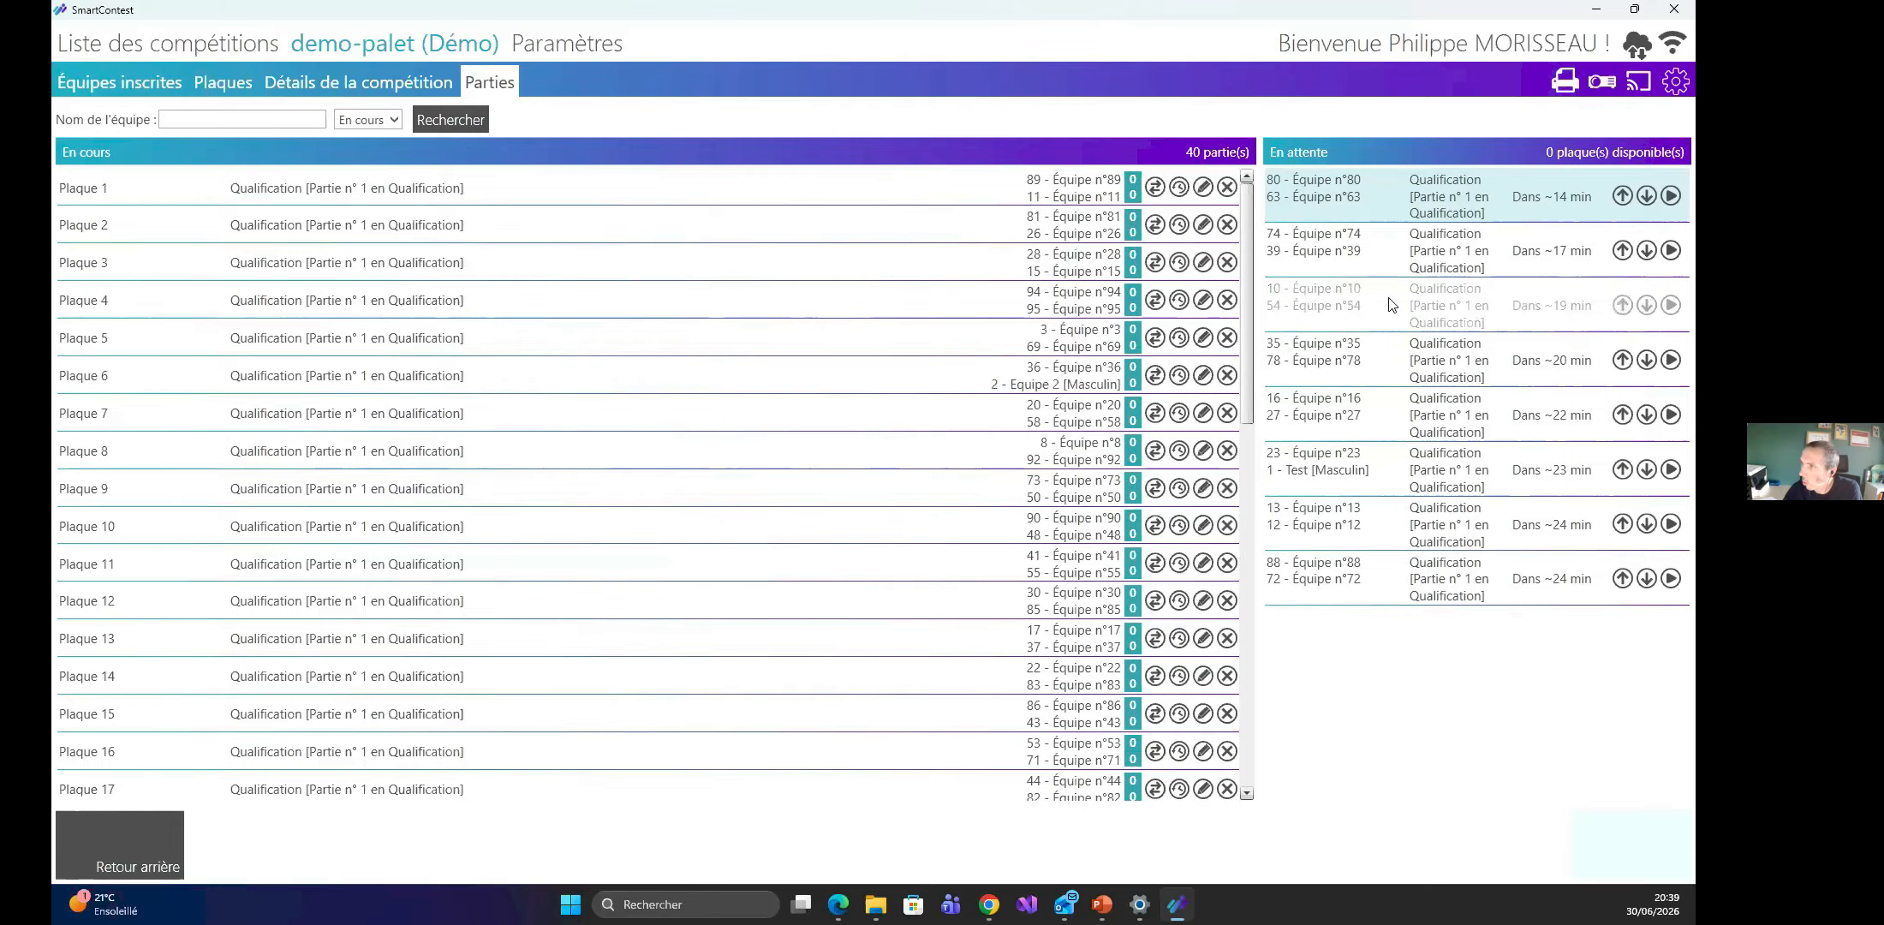
# End the party on Plaque 5 and launch the waiting party Équipe n°74 vs Équipe n°39 on that plaque.
pyautogui.click(581, 339)
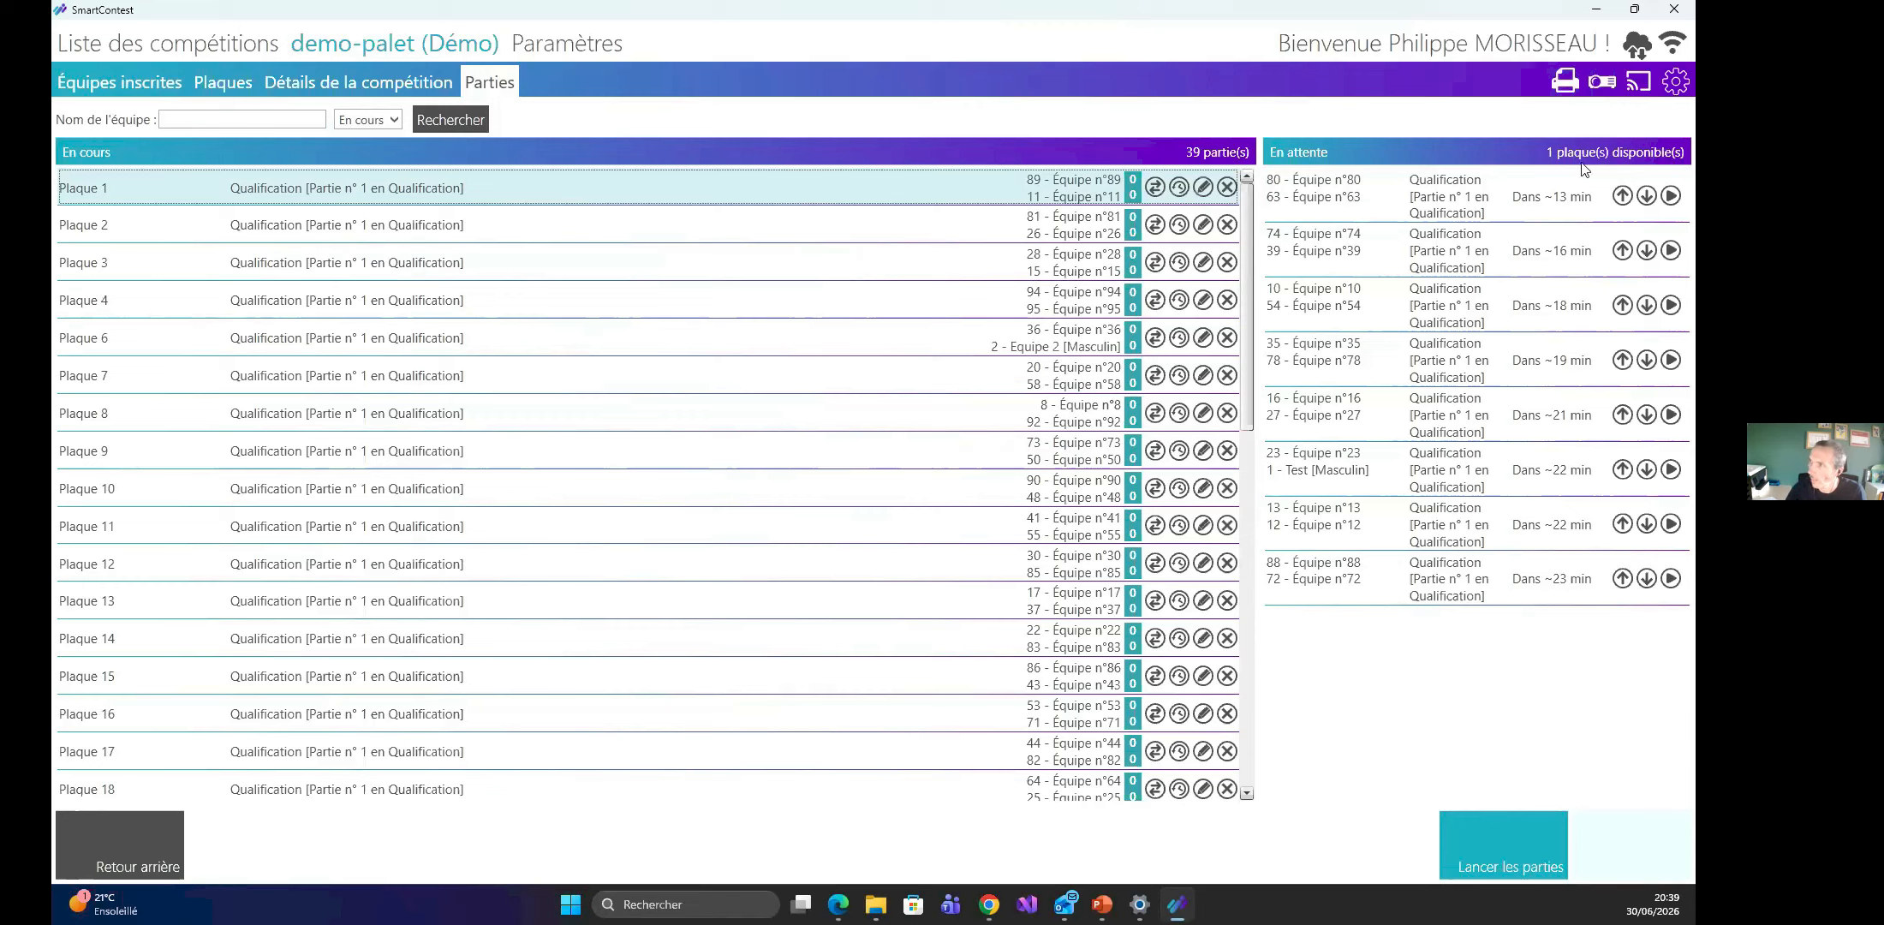
pyautogui.click(1670, 199)
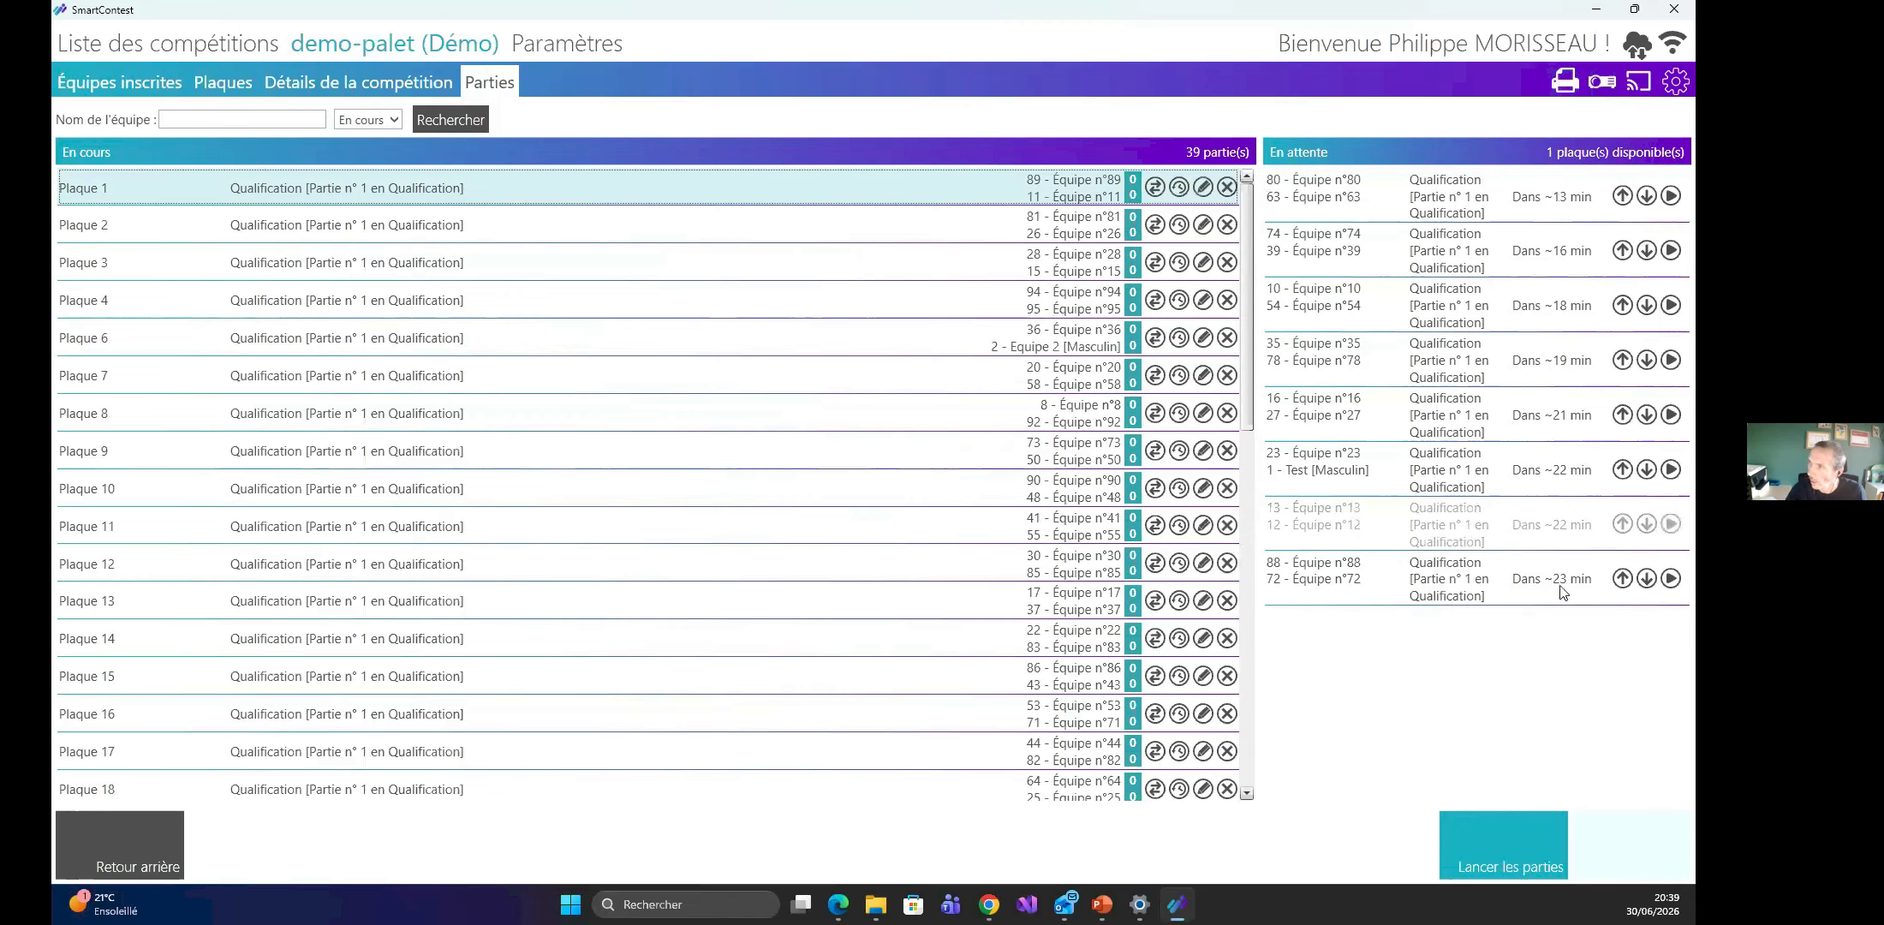
pyautogui.click(1341, 266)
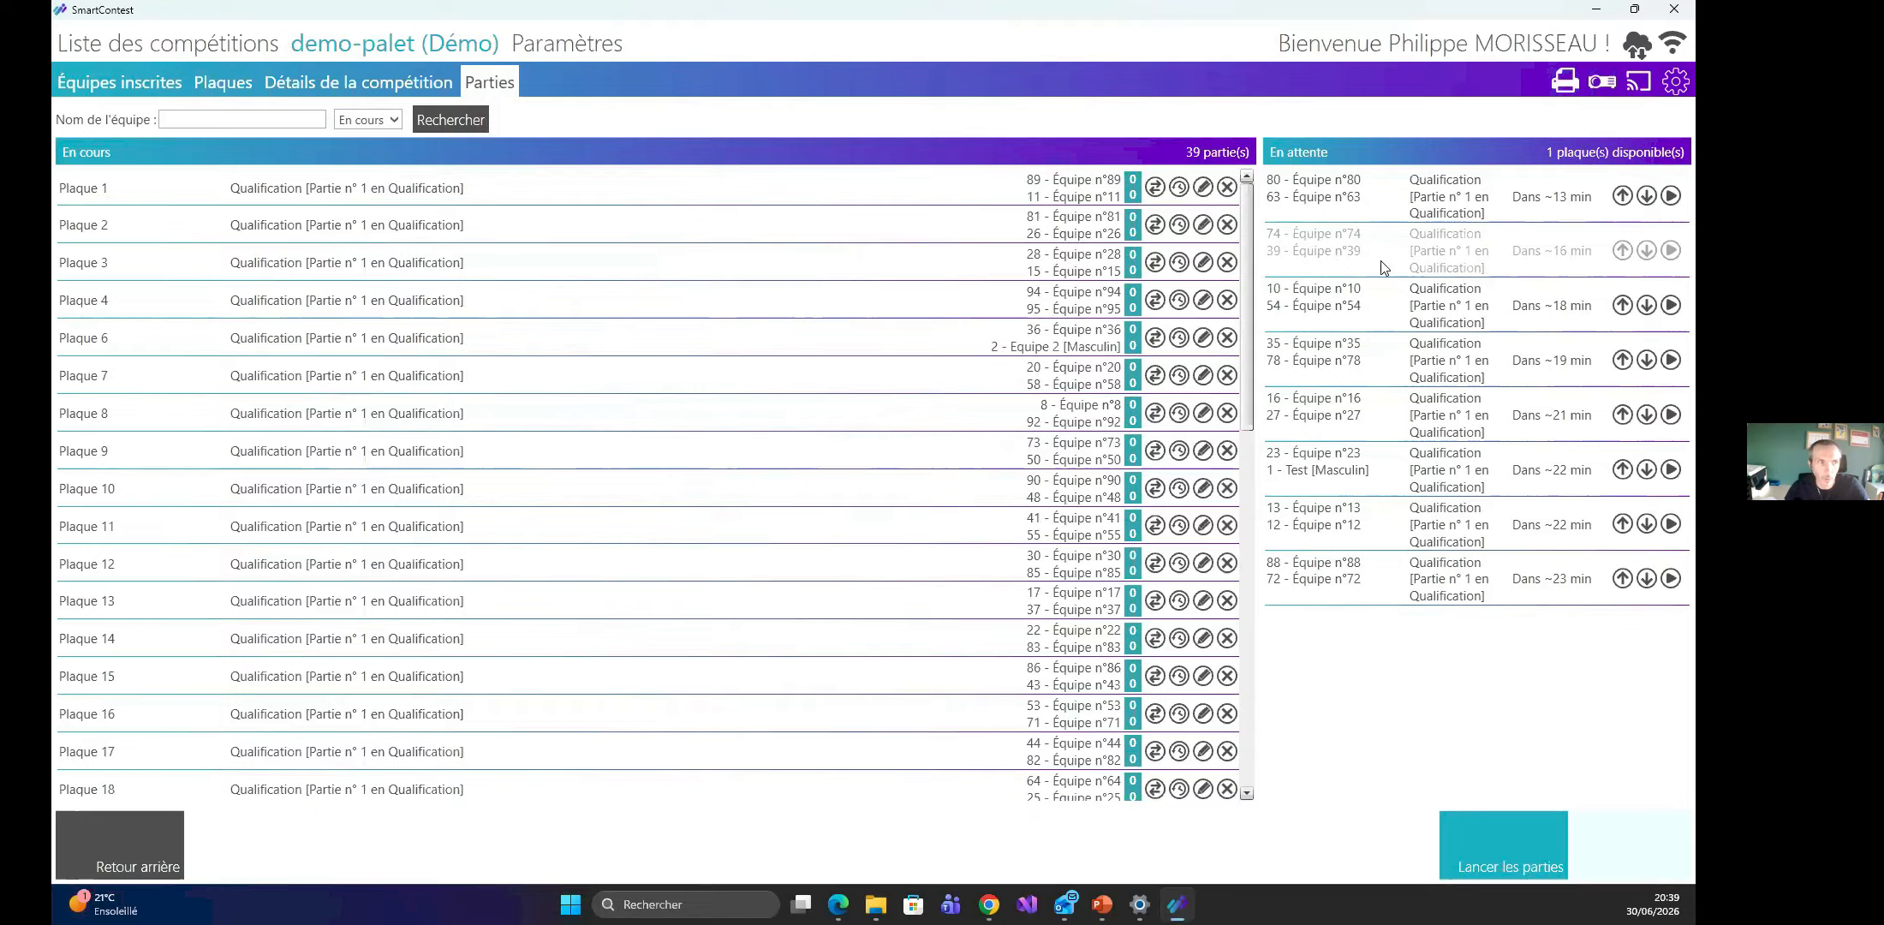
pyautogui.click(1674, 252)
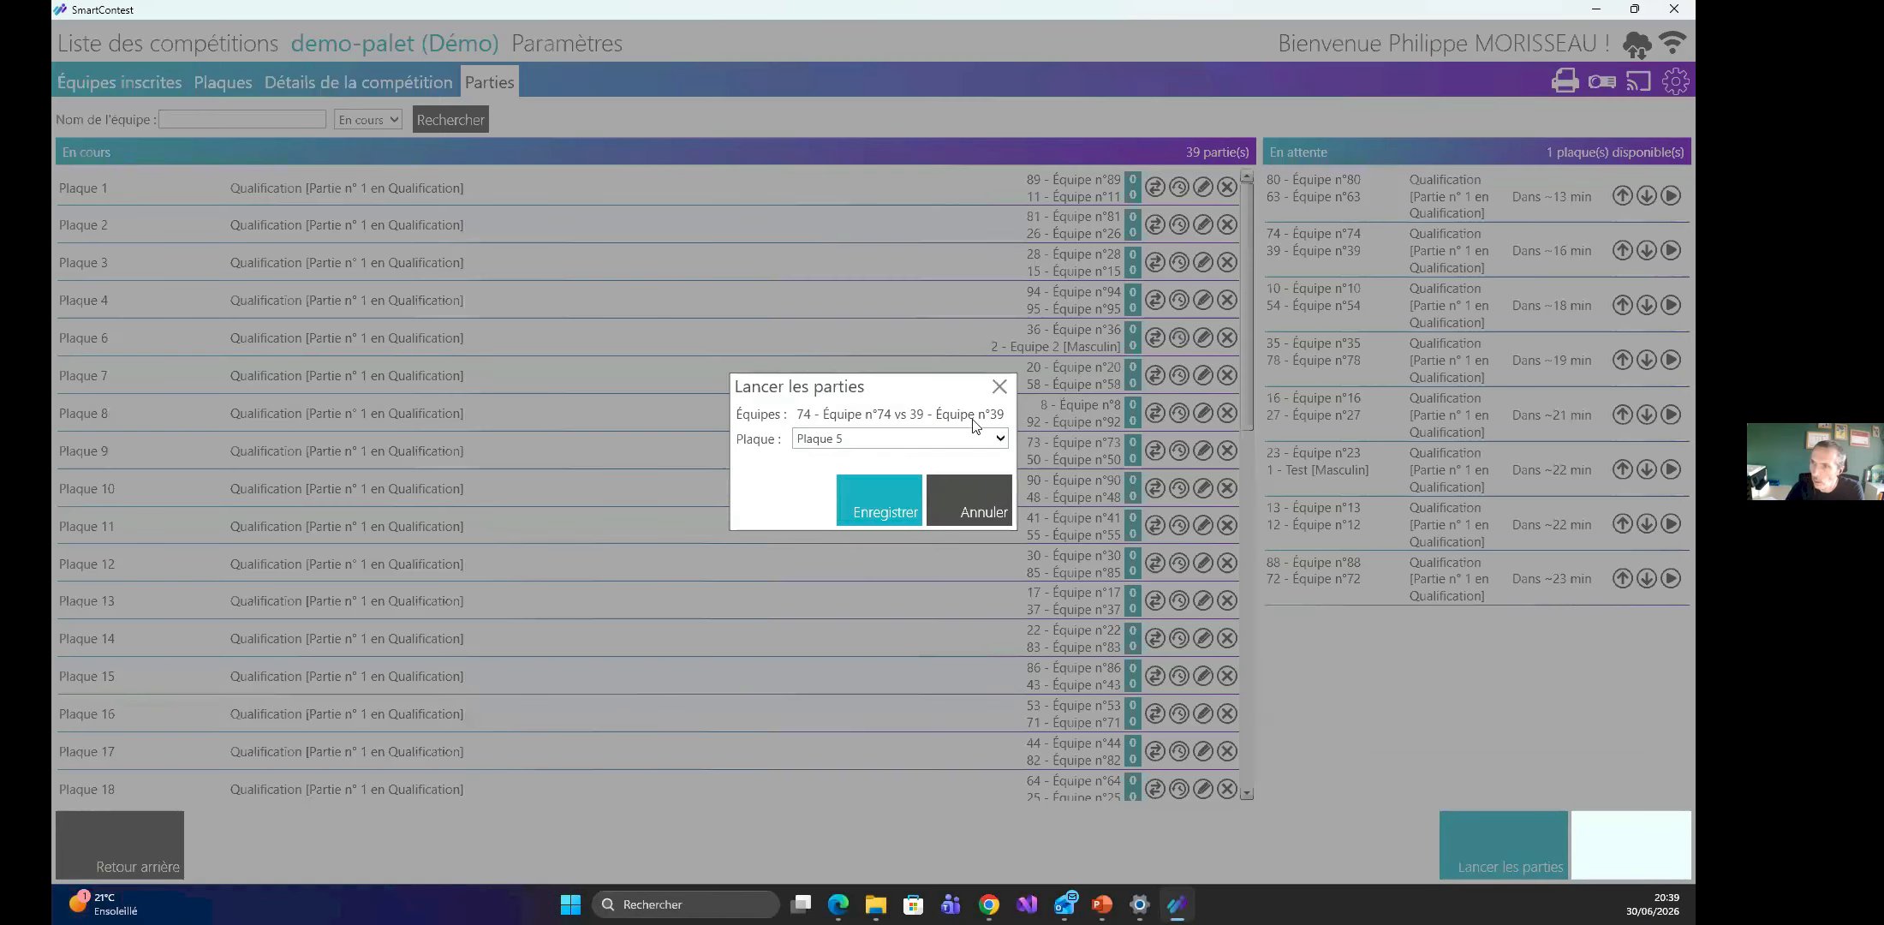
pyautogui.click(856, 506)
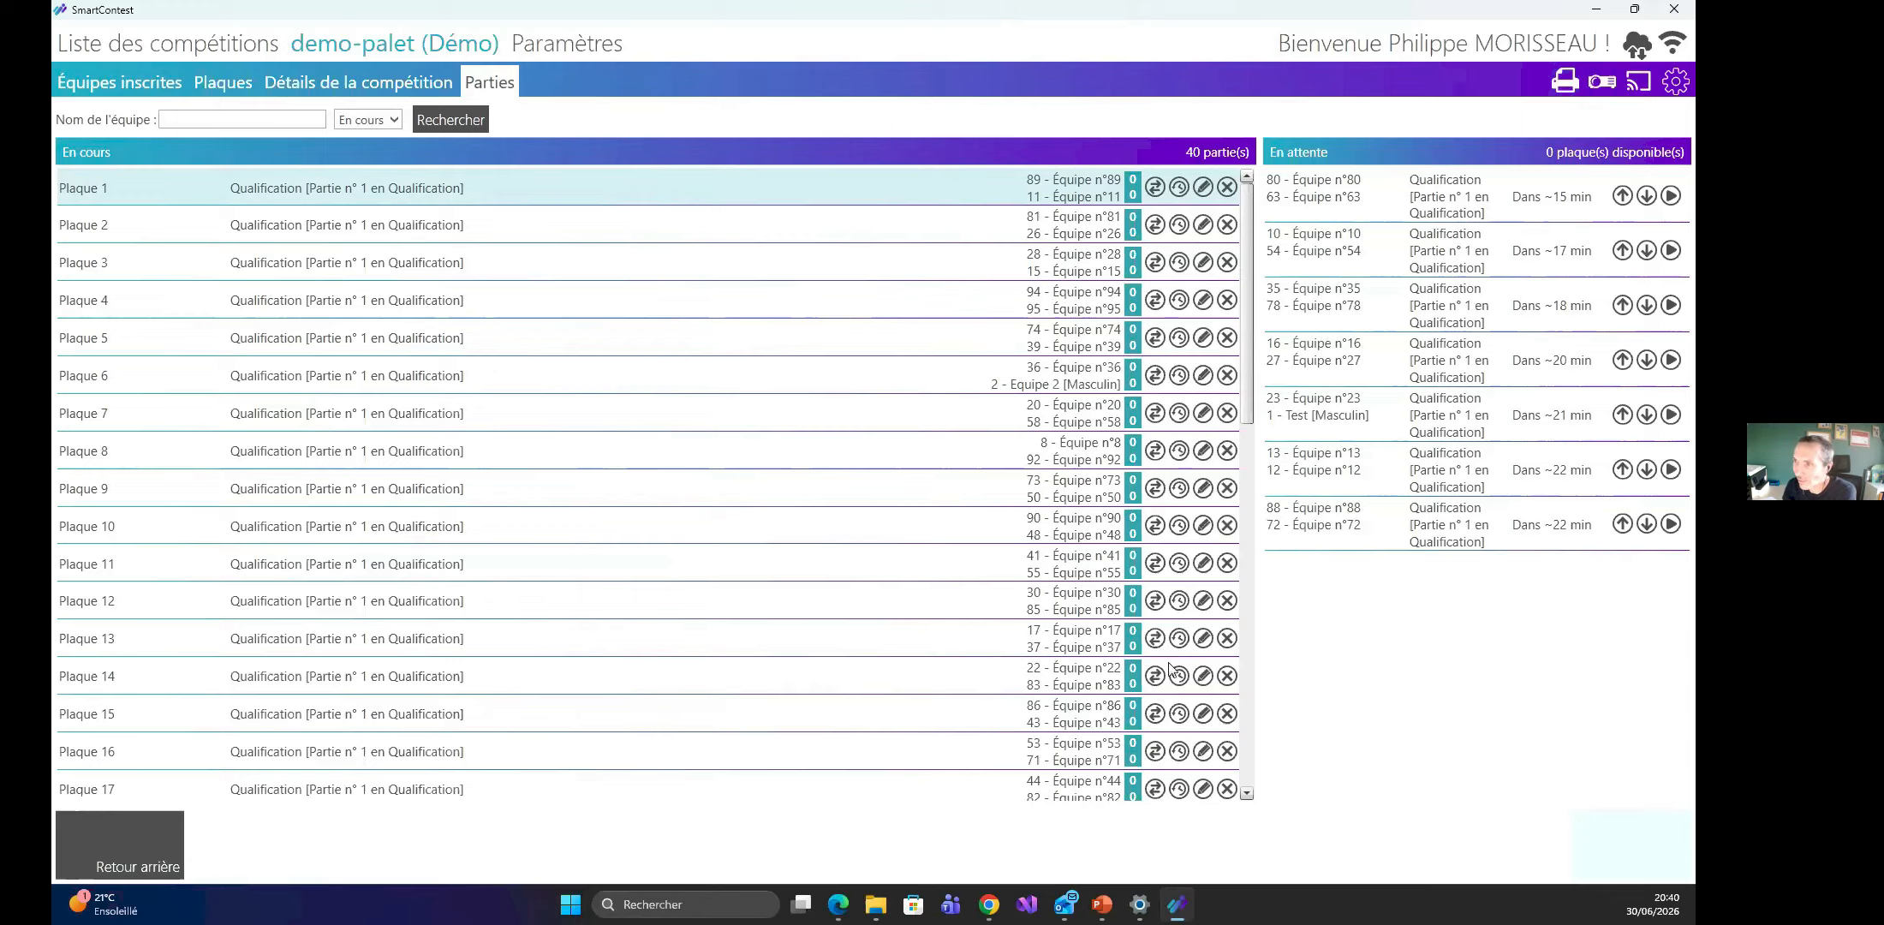
# Move the party Équipe n°8 vs Équipe n°92 from Plaque 8 to Plaque 16 and save the change.
pyautogui.click(602, 467)
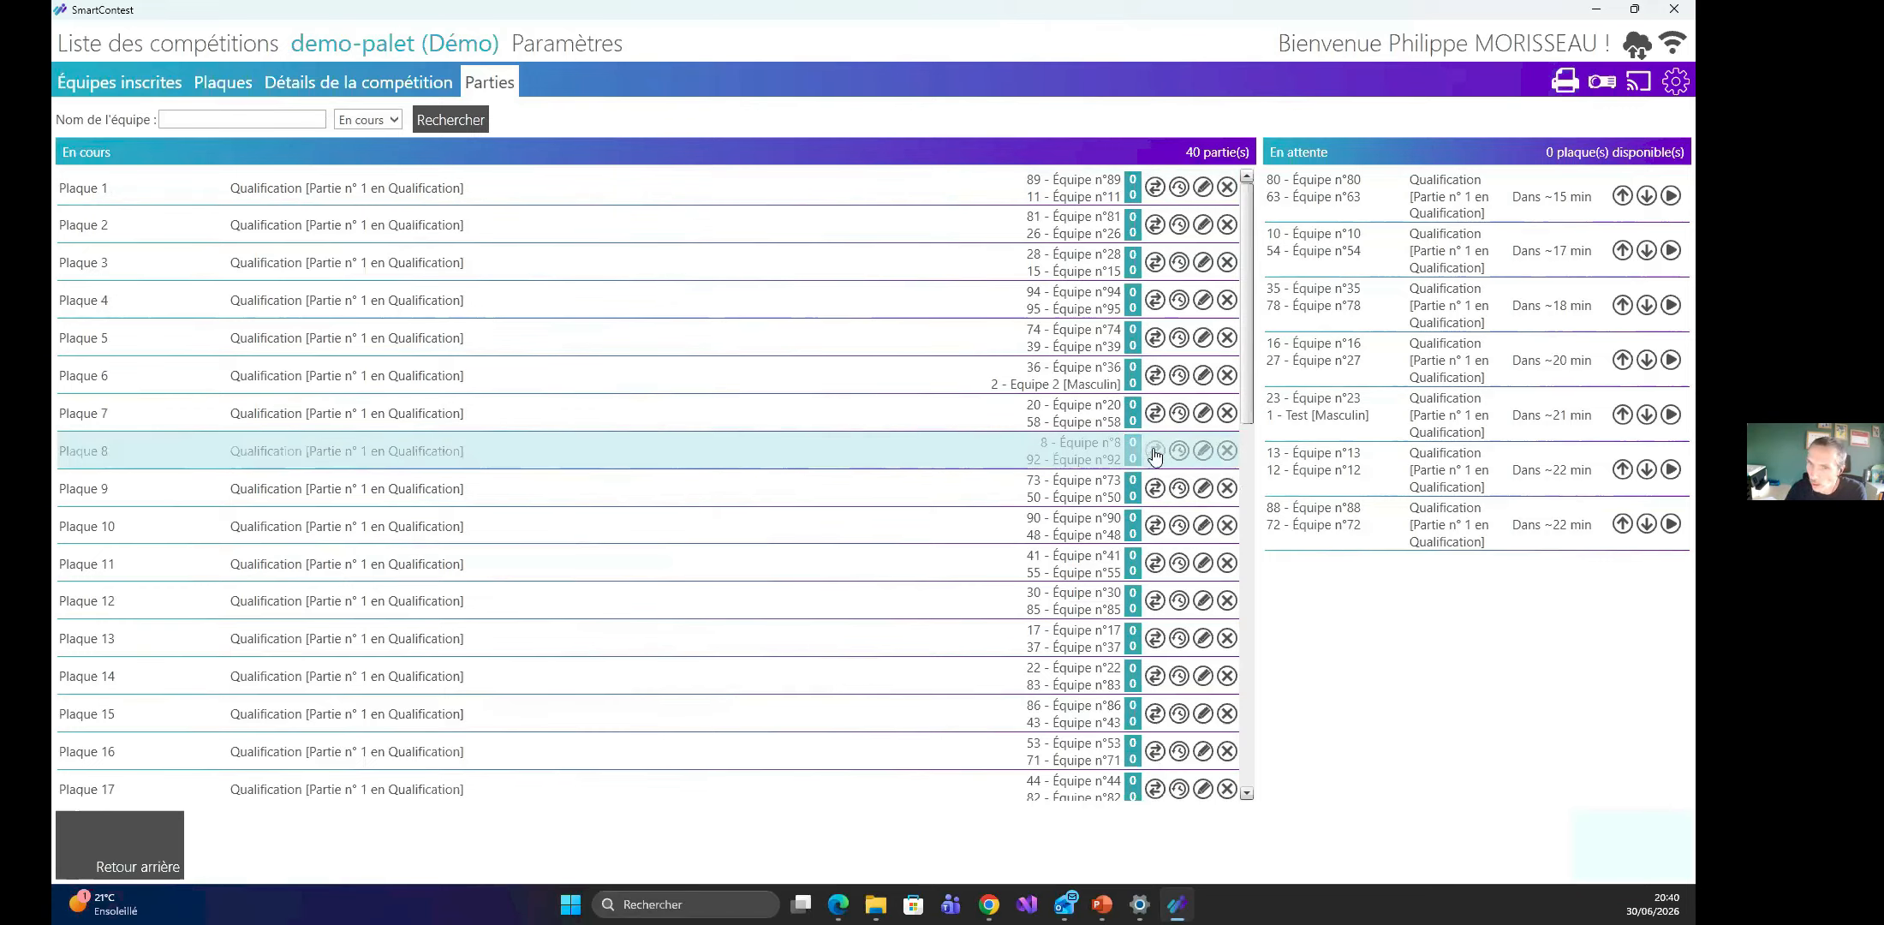
pyautogui.click(1155, 452)
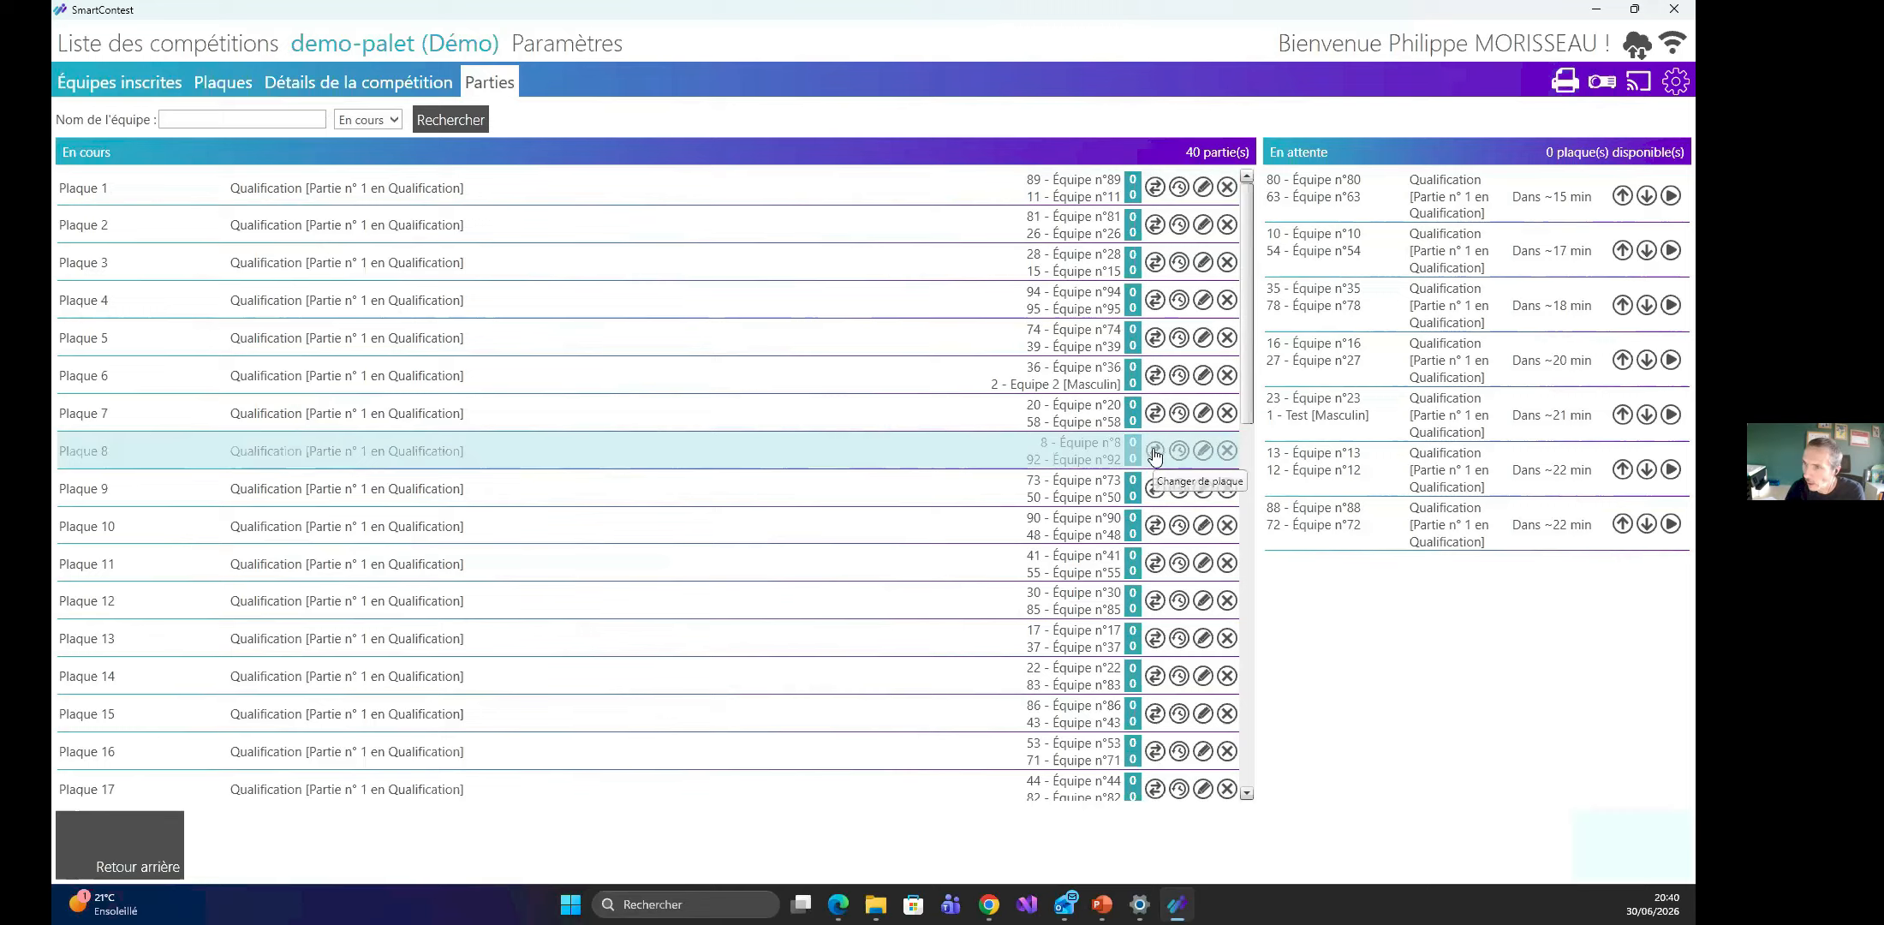
pyautogui.click(855, 446)
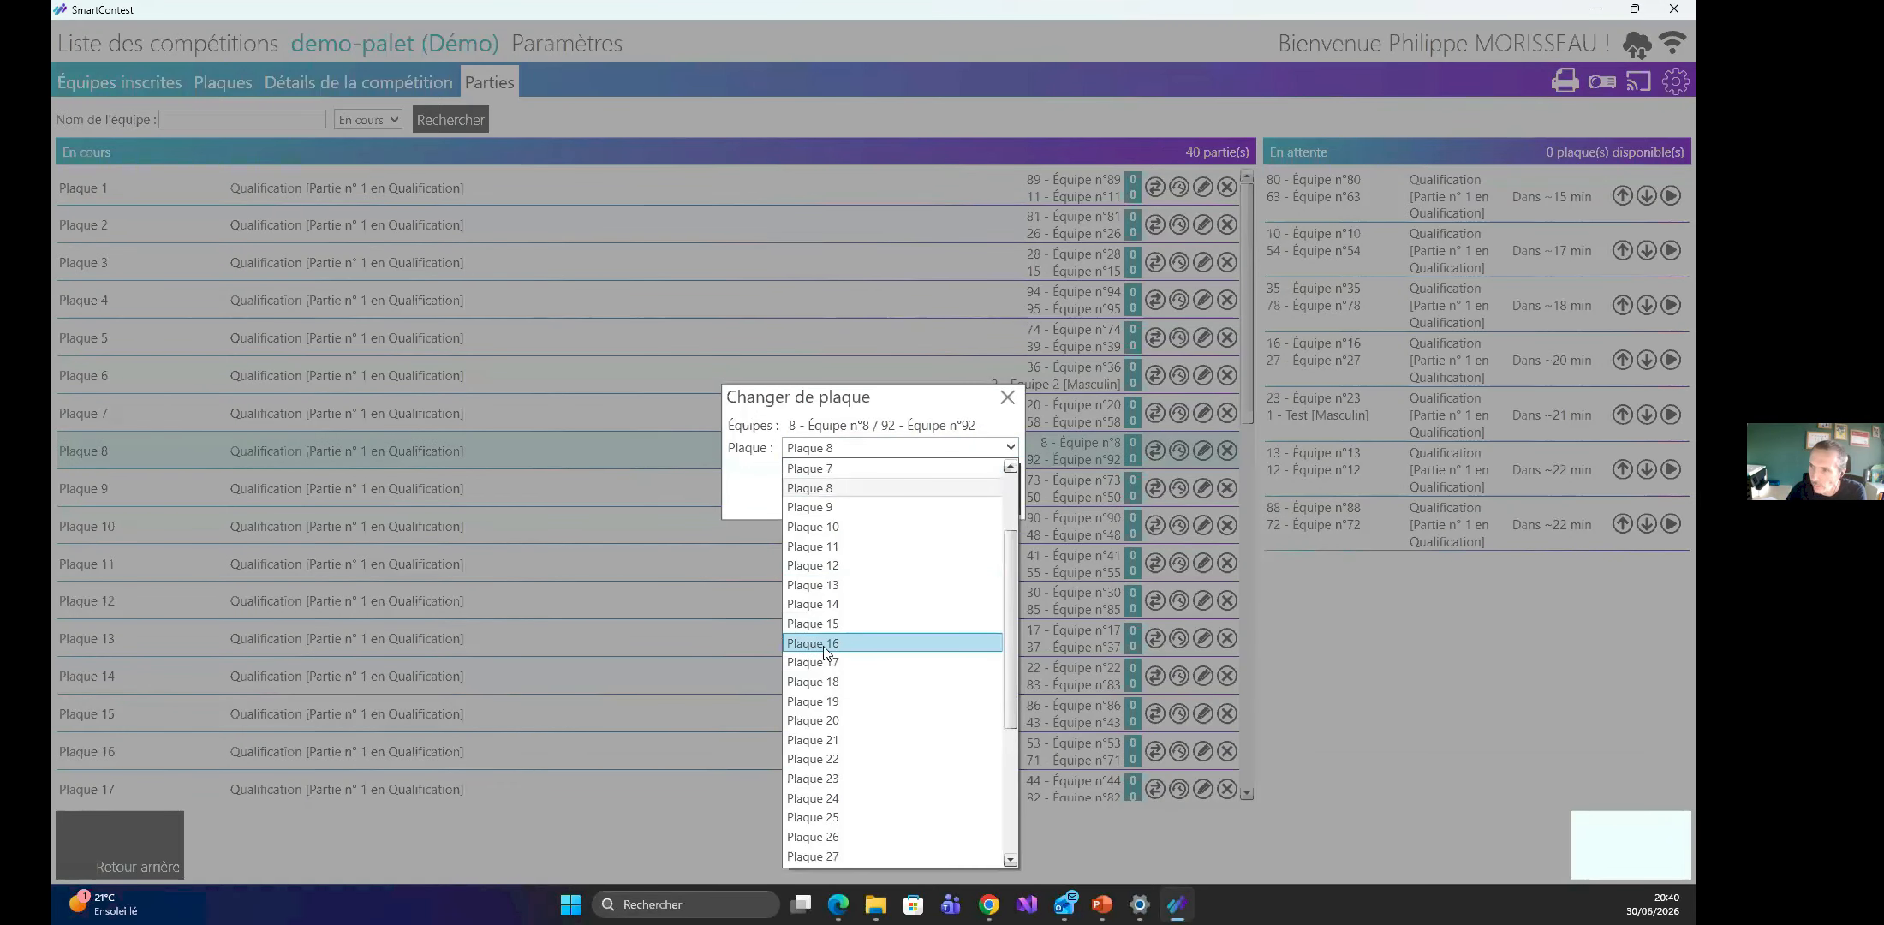
pyautogui.click(824, 649)
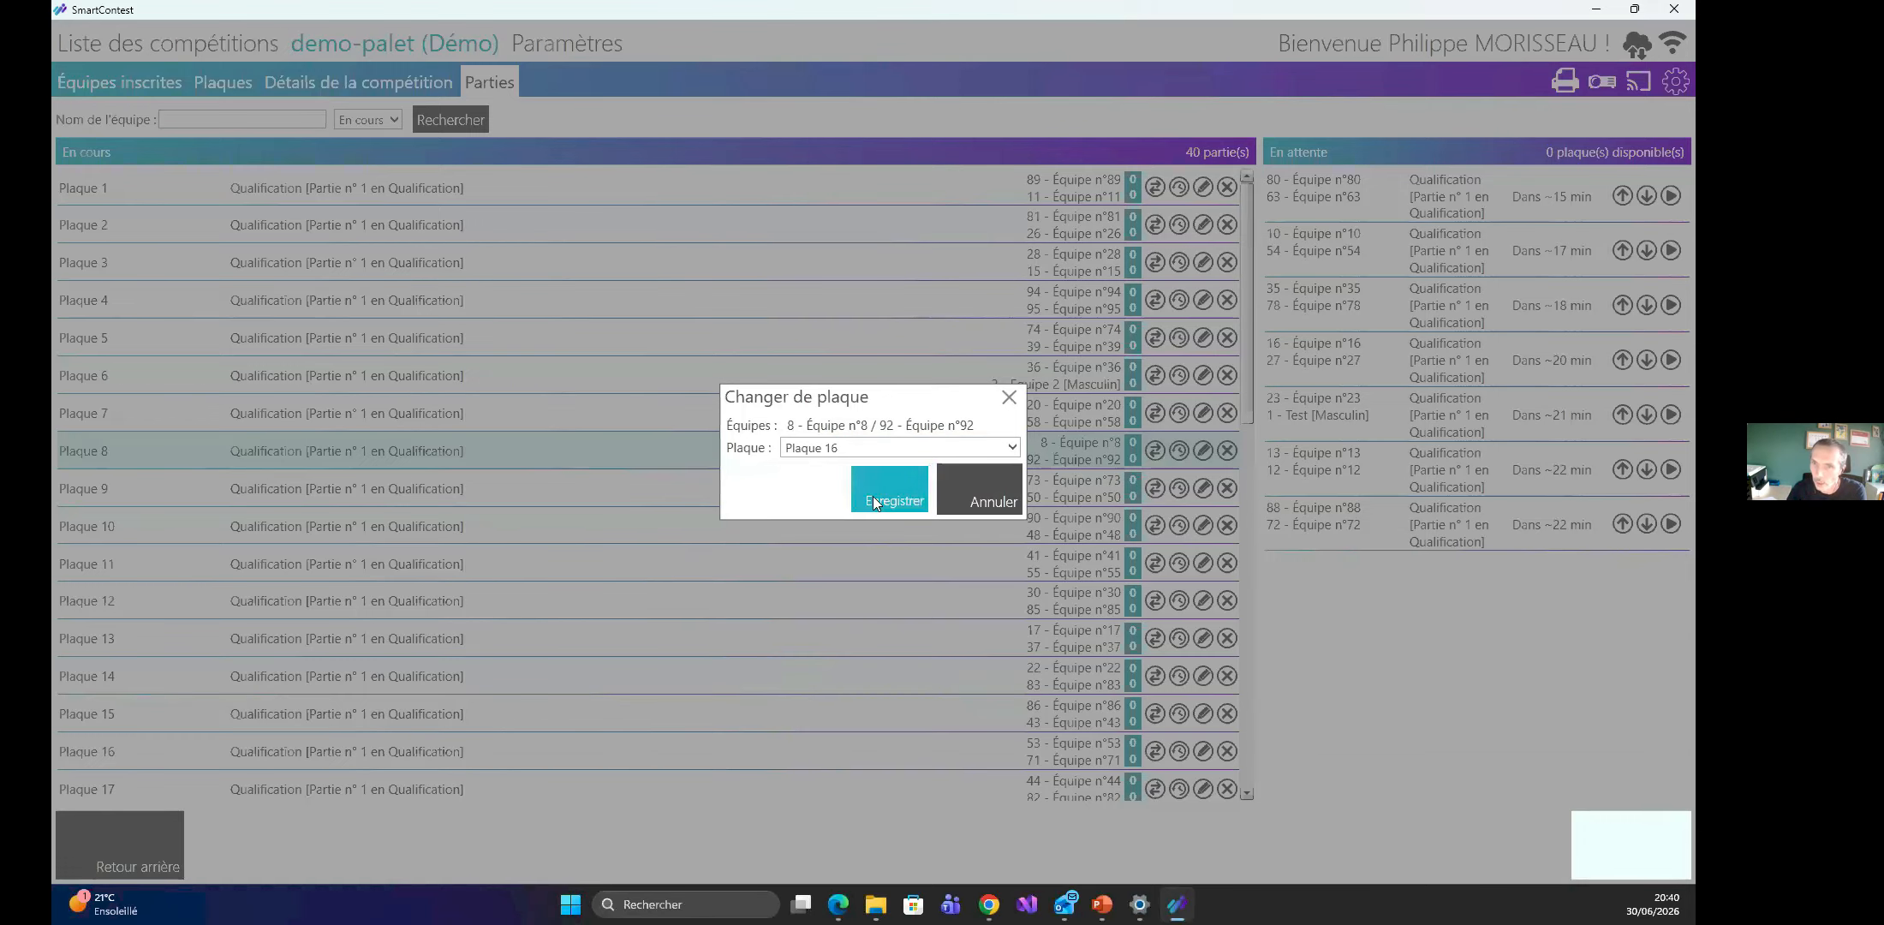
pyautogui.click(873, 496)
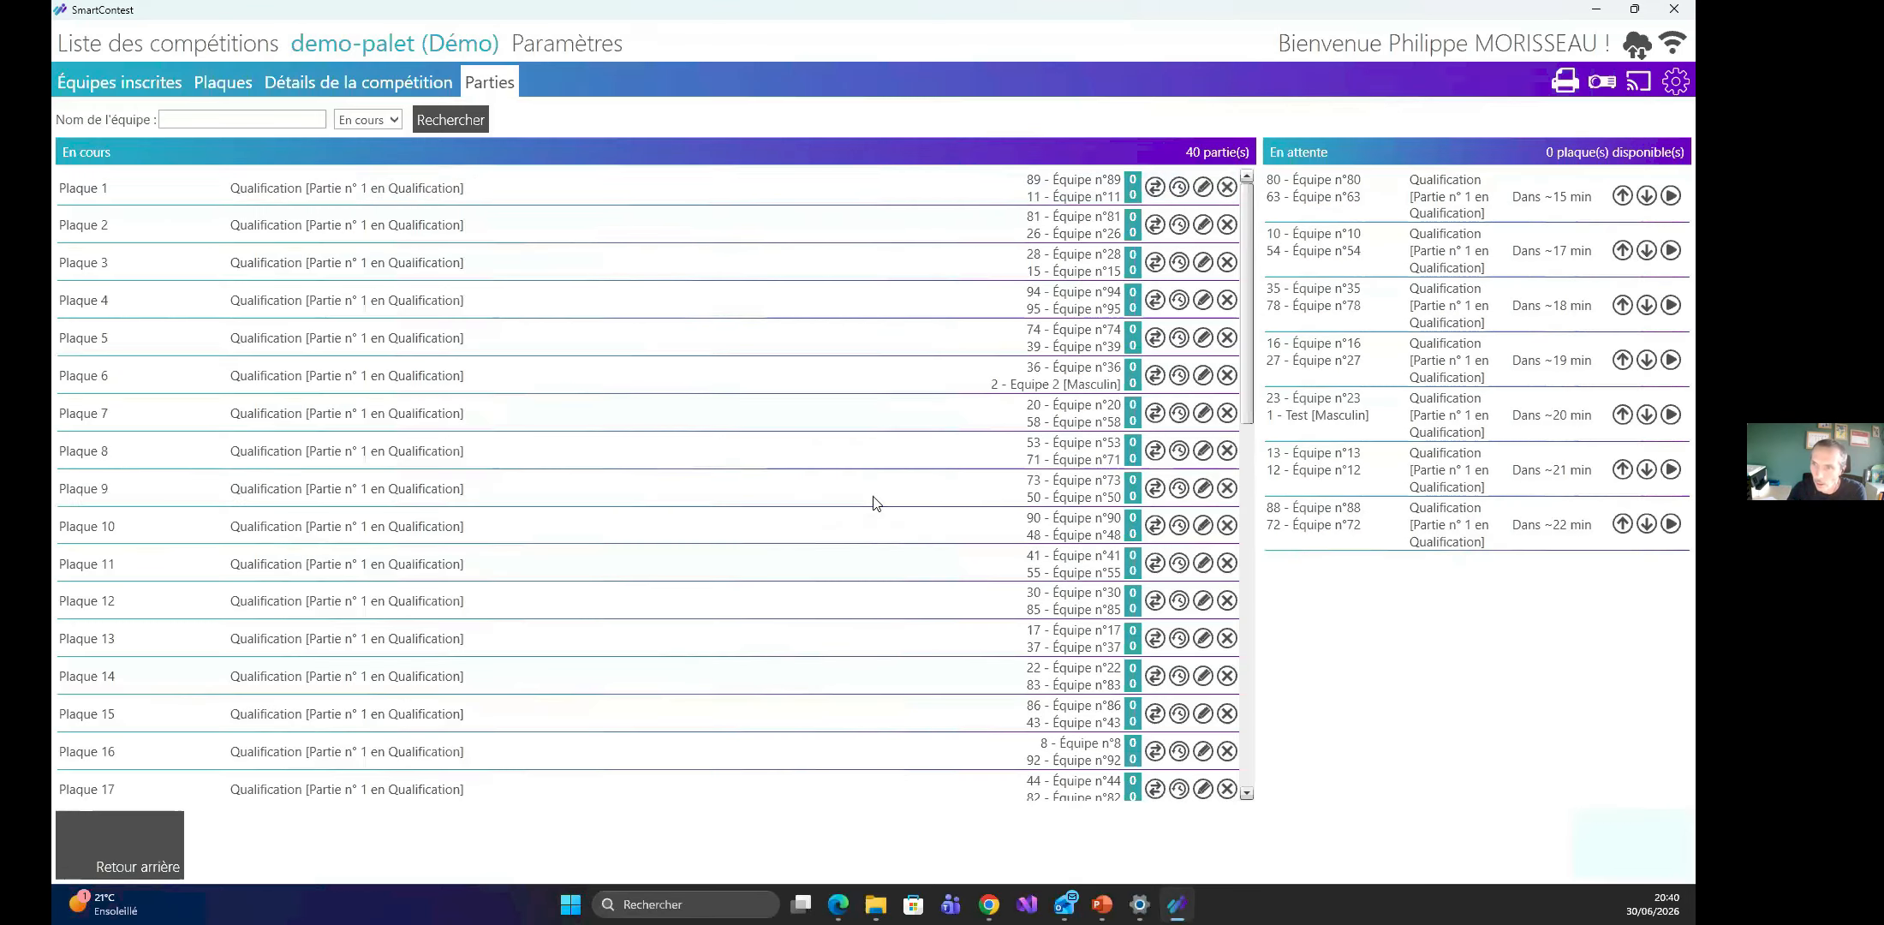
# Open the score entry for the Plaque 7 party, and mark and then unmark Équipe n°20 as forfeit.
pyautogui.click(580, 446)
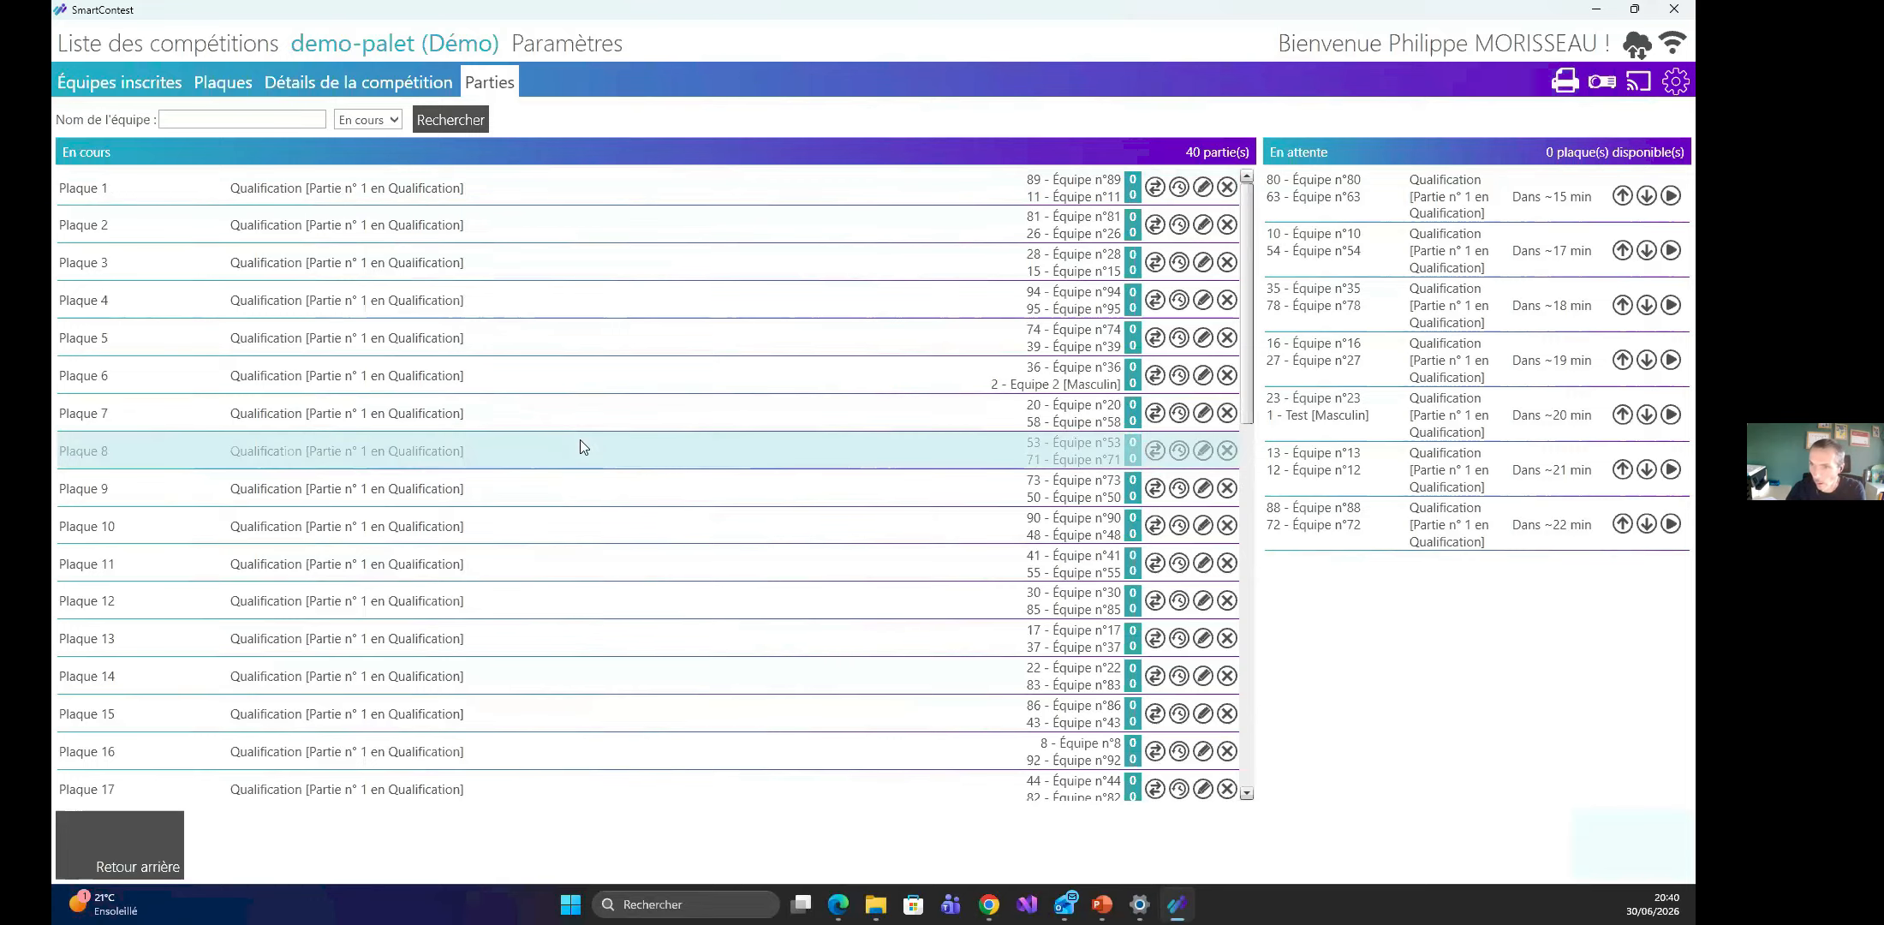
pyautogui.click(580, 411)
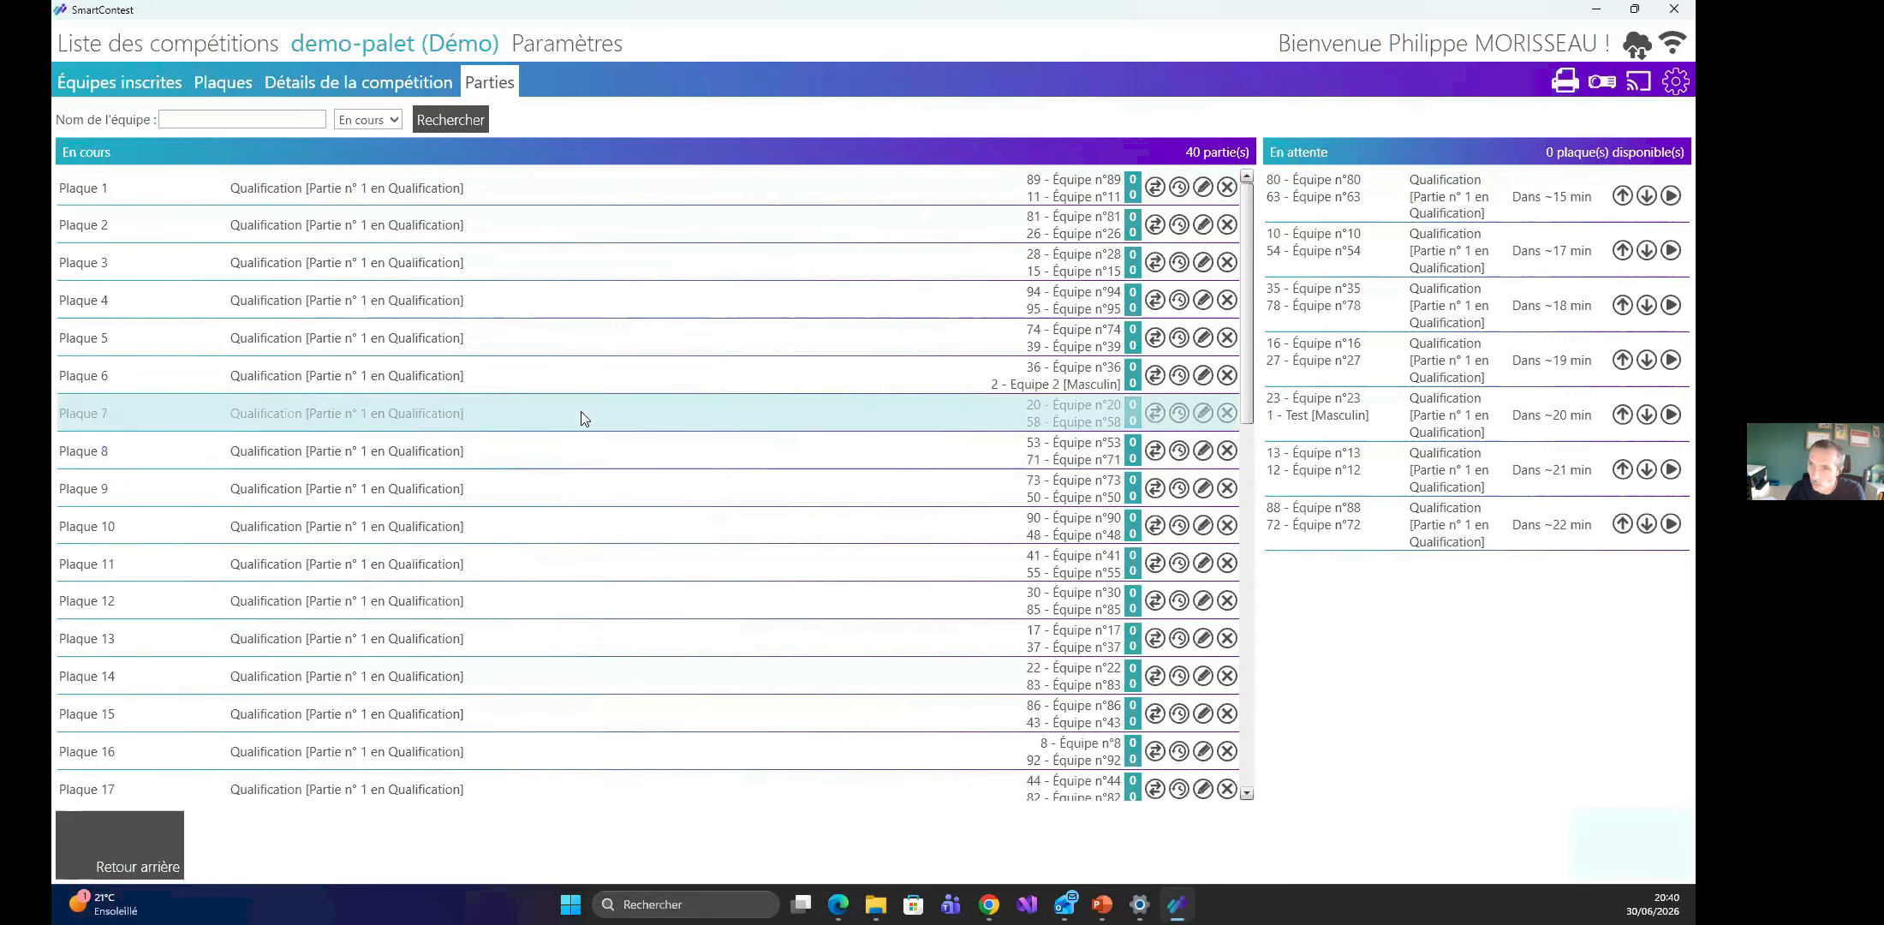
pyautogui.doubleClick(582, 409)
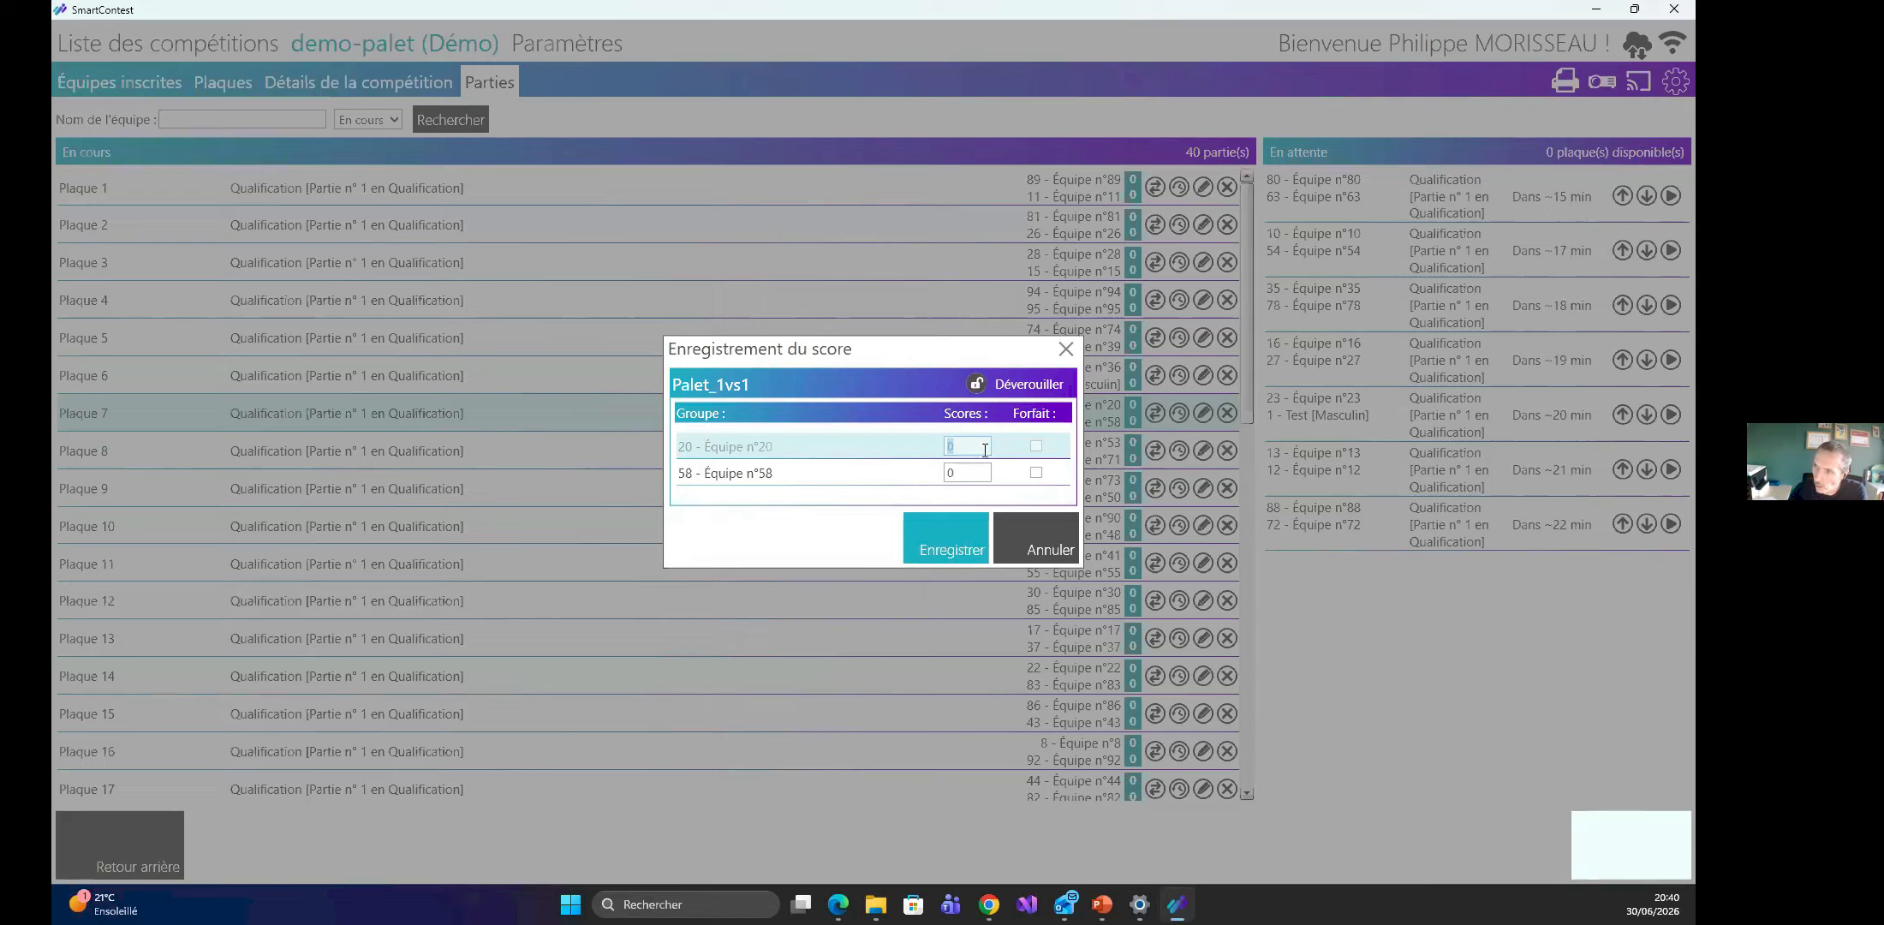
pyautogui.click(1037, 447)
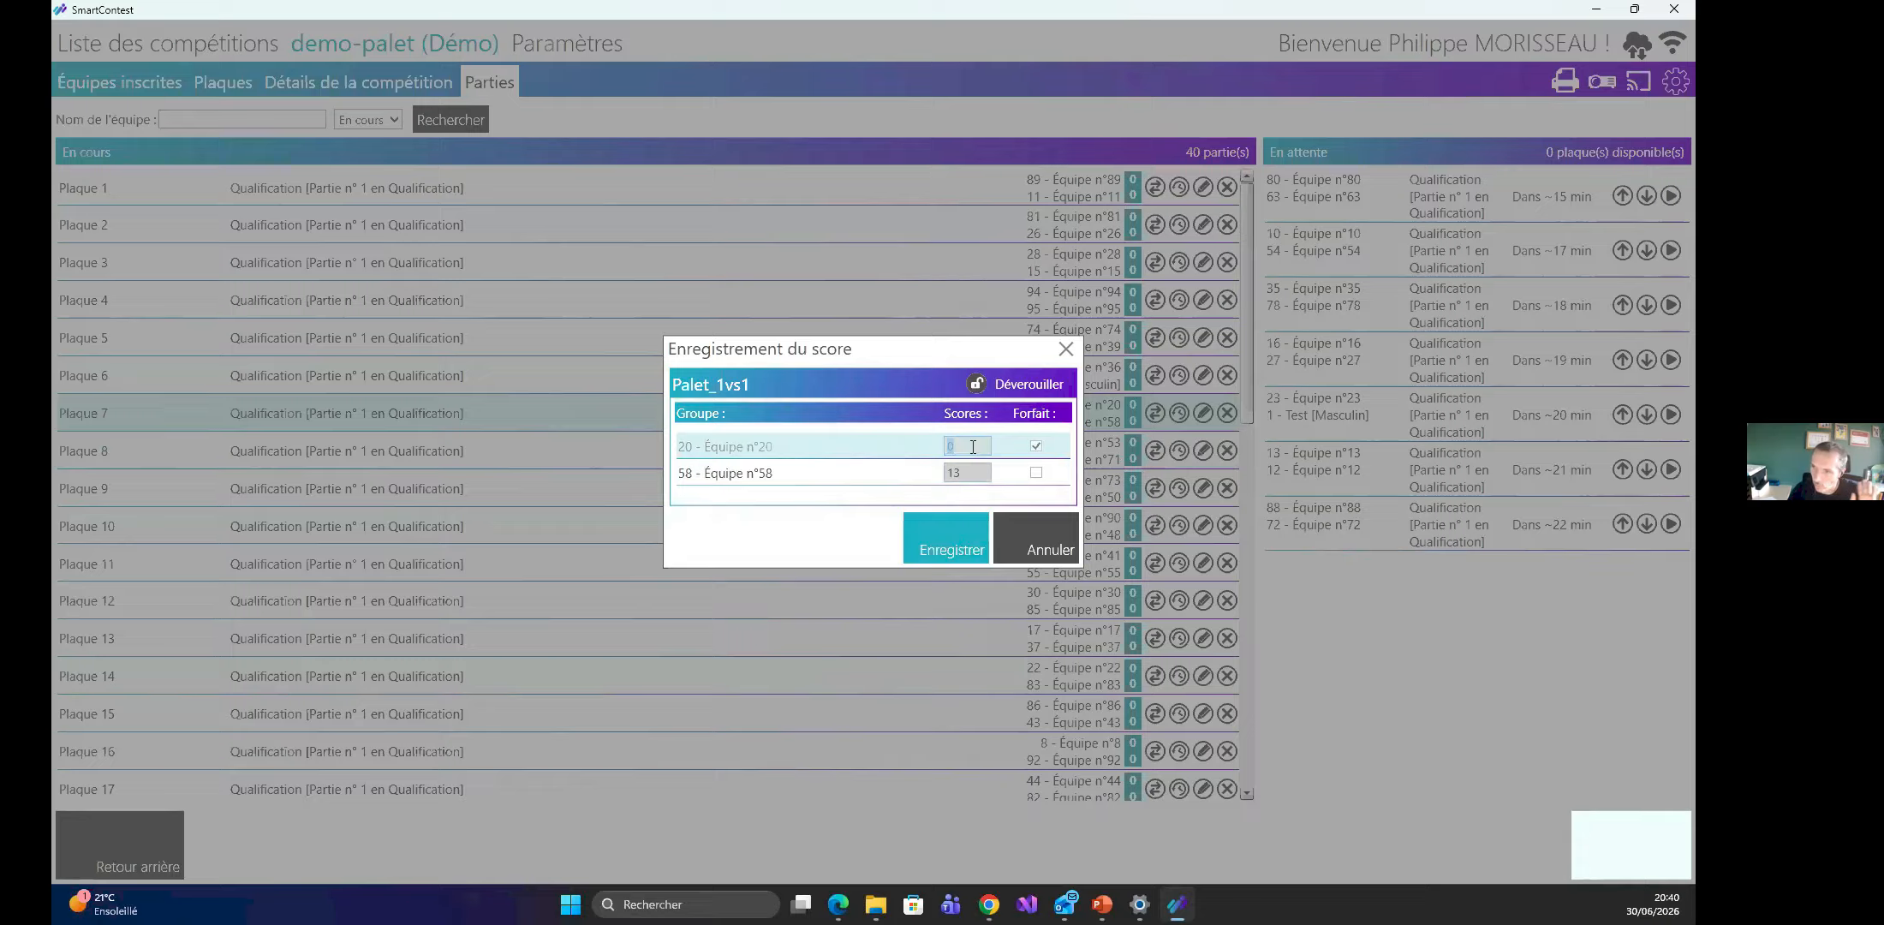
pyautogui.click(1040, 447)
pyautogui.click(1040, 447)
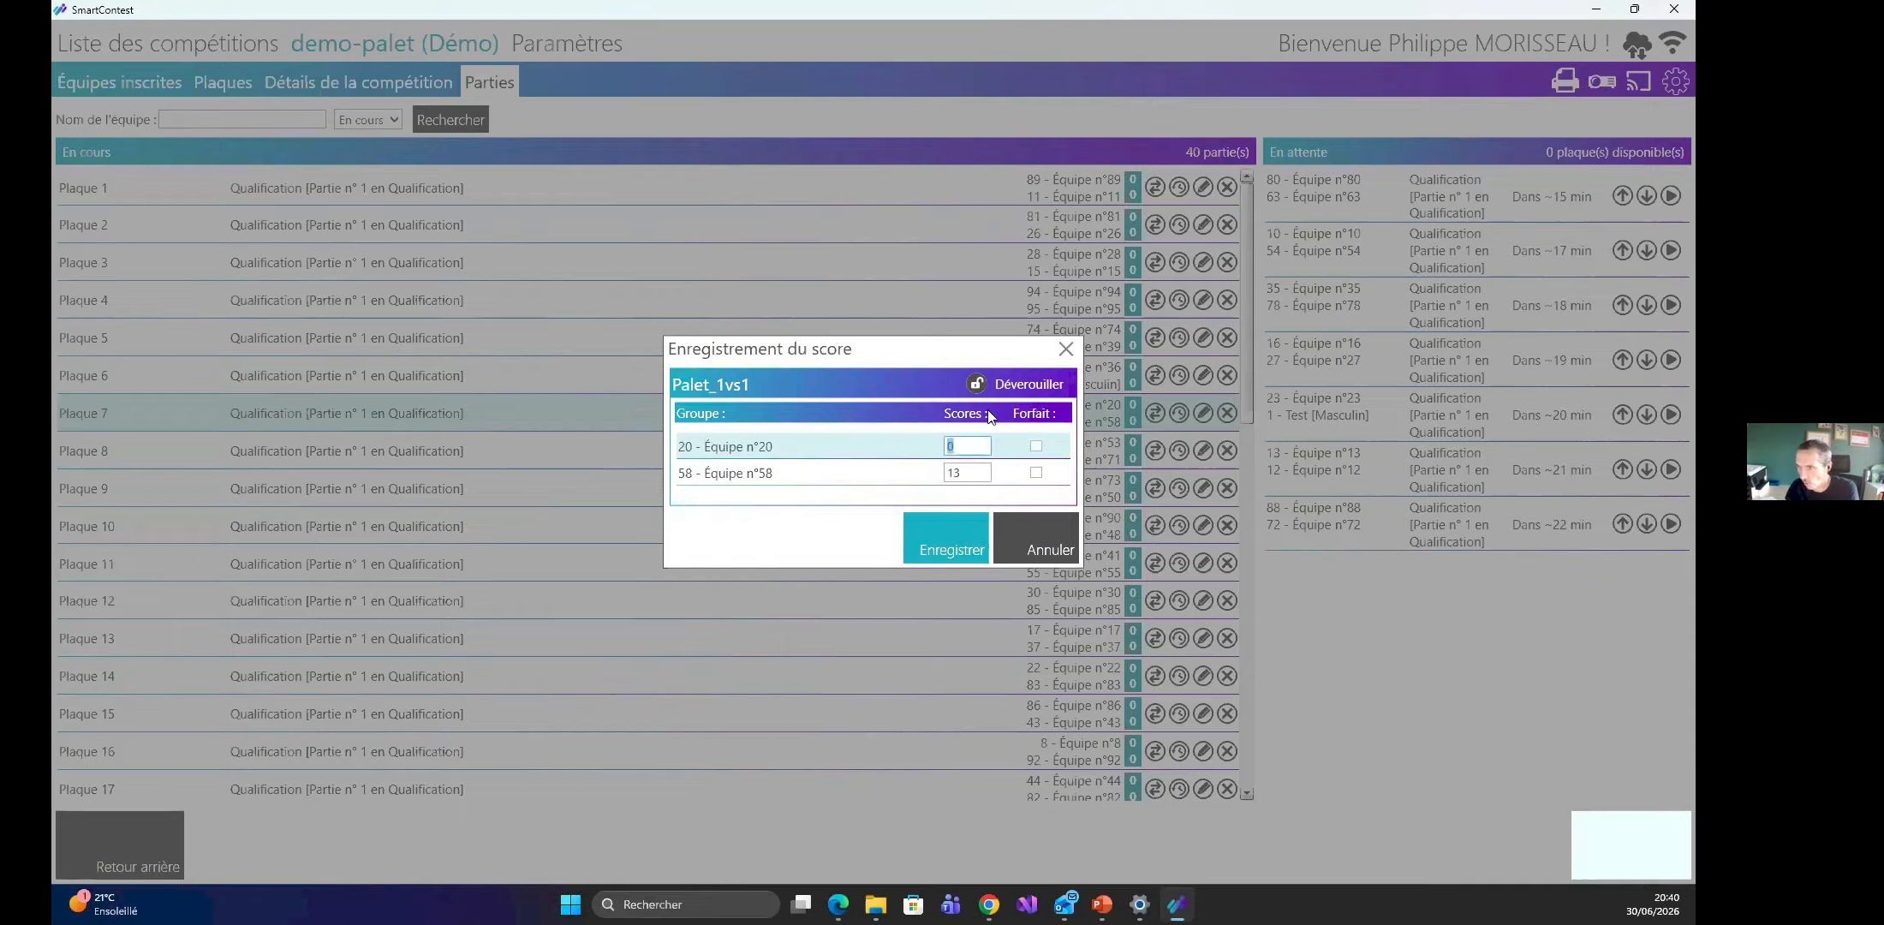
# Unlock the score entry, set Équipe n°58 to 15 and Équipe n°20 to 2, try Équipe n°58 as winner, and lock the entry again.
pyautogui.click(1028, 387)
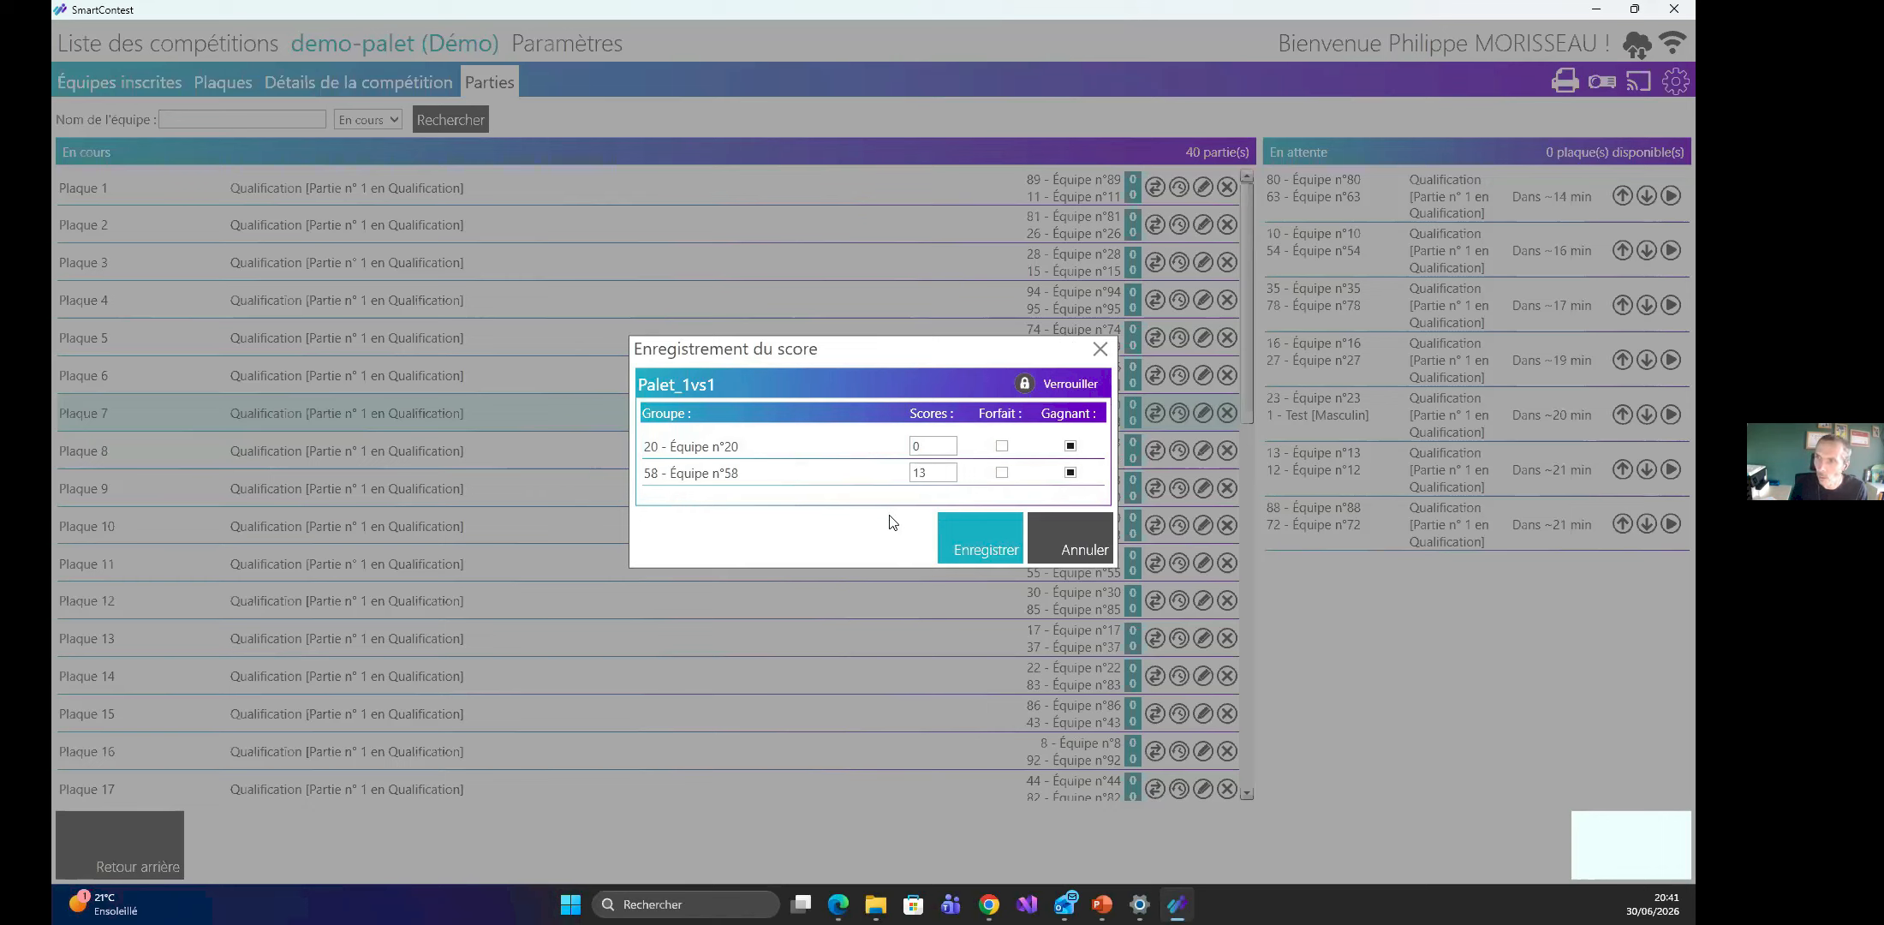
pyautogui.moveTo(941, 474); pyautogui.dragTo(815, 482)
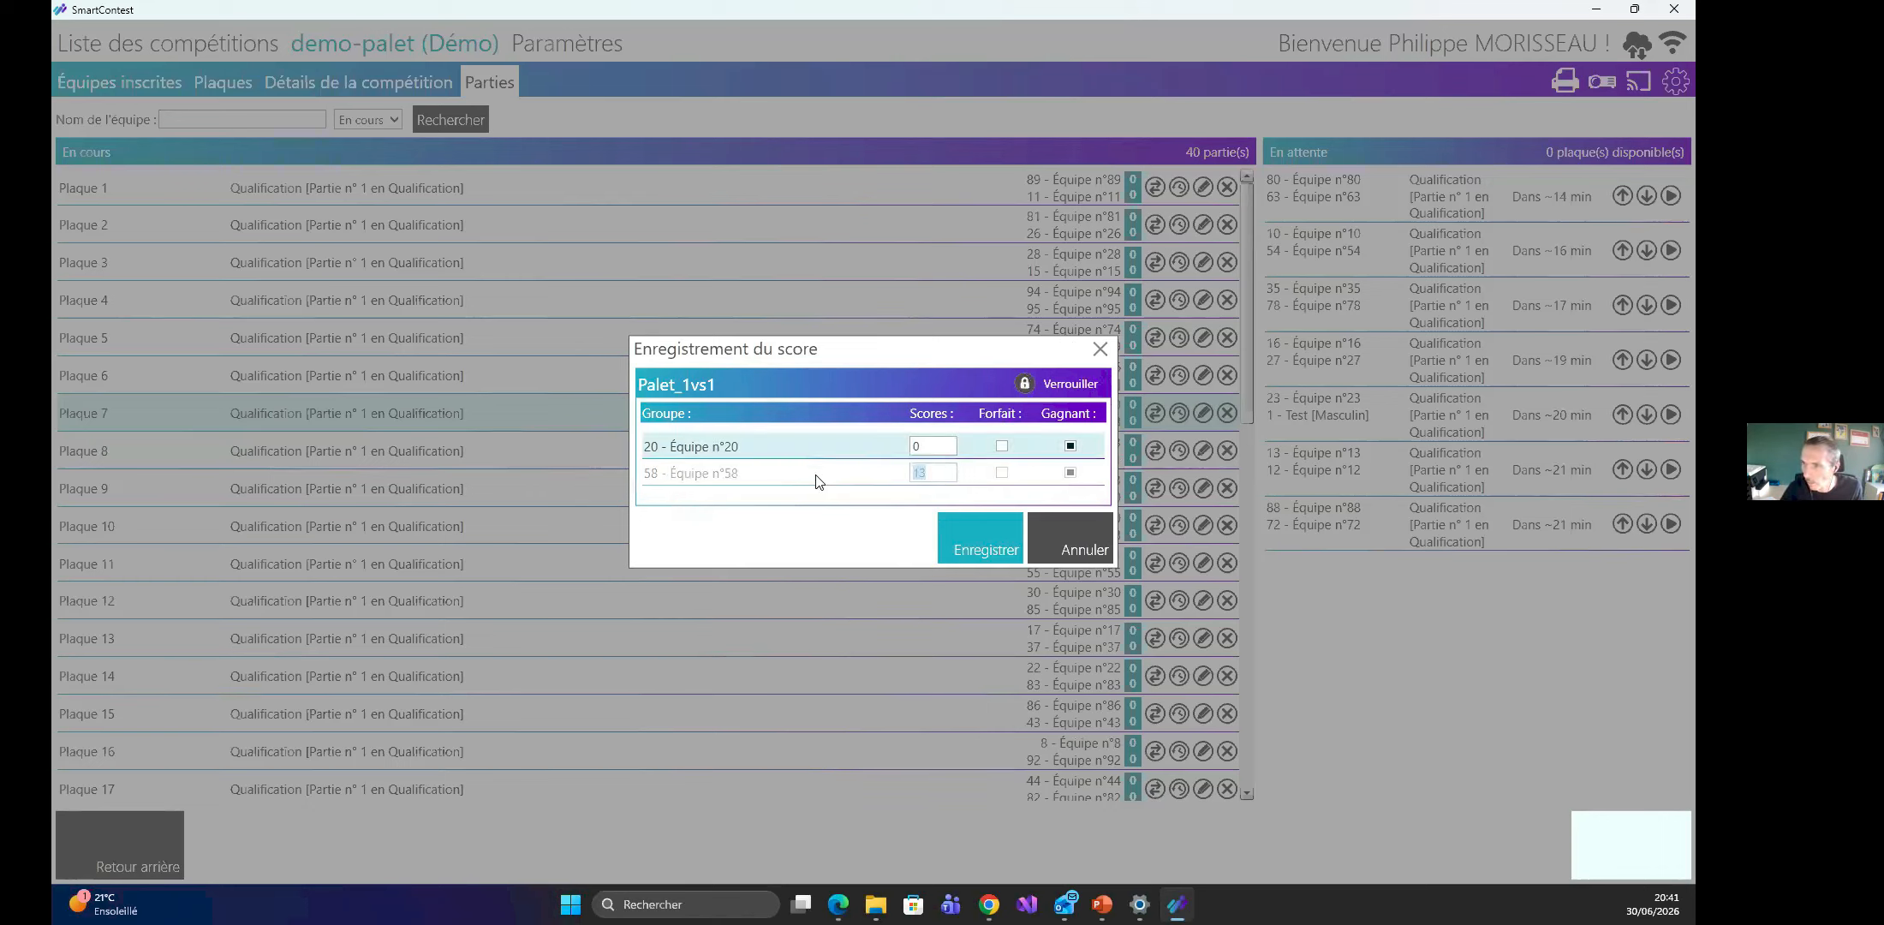
pyautogui.write('15')
pyautogui.moveTo(938, 447); pyautogui.dragTo(898, 447)
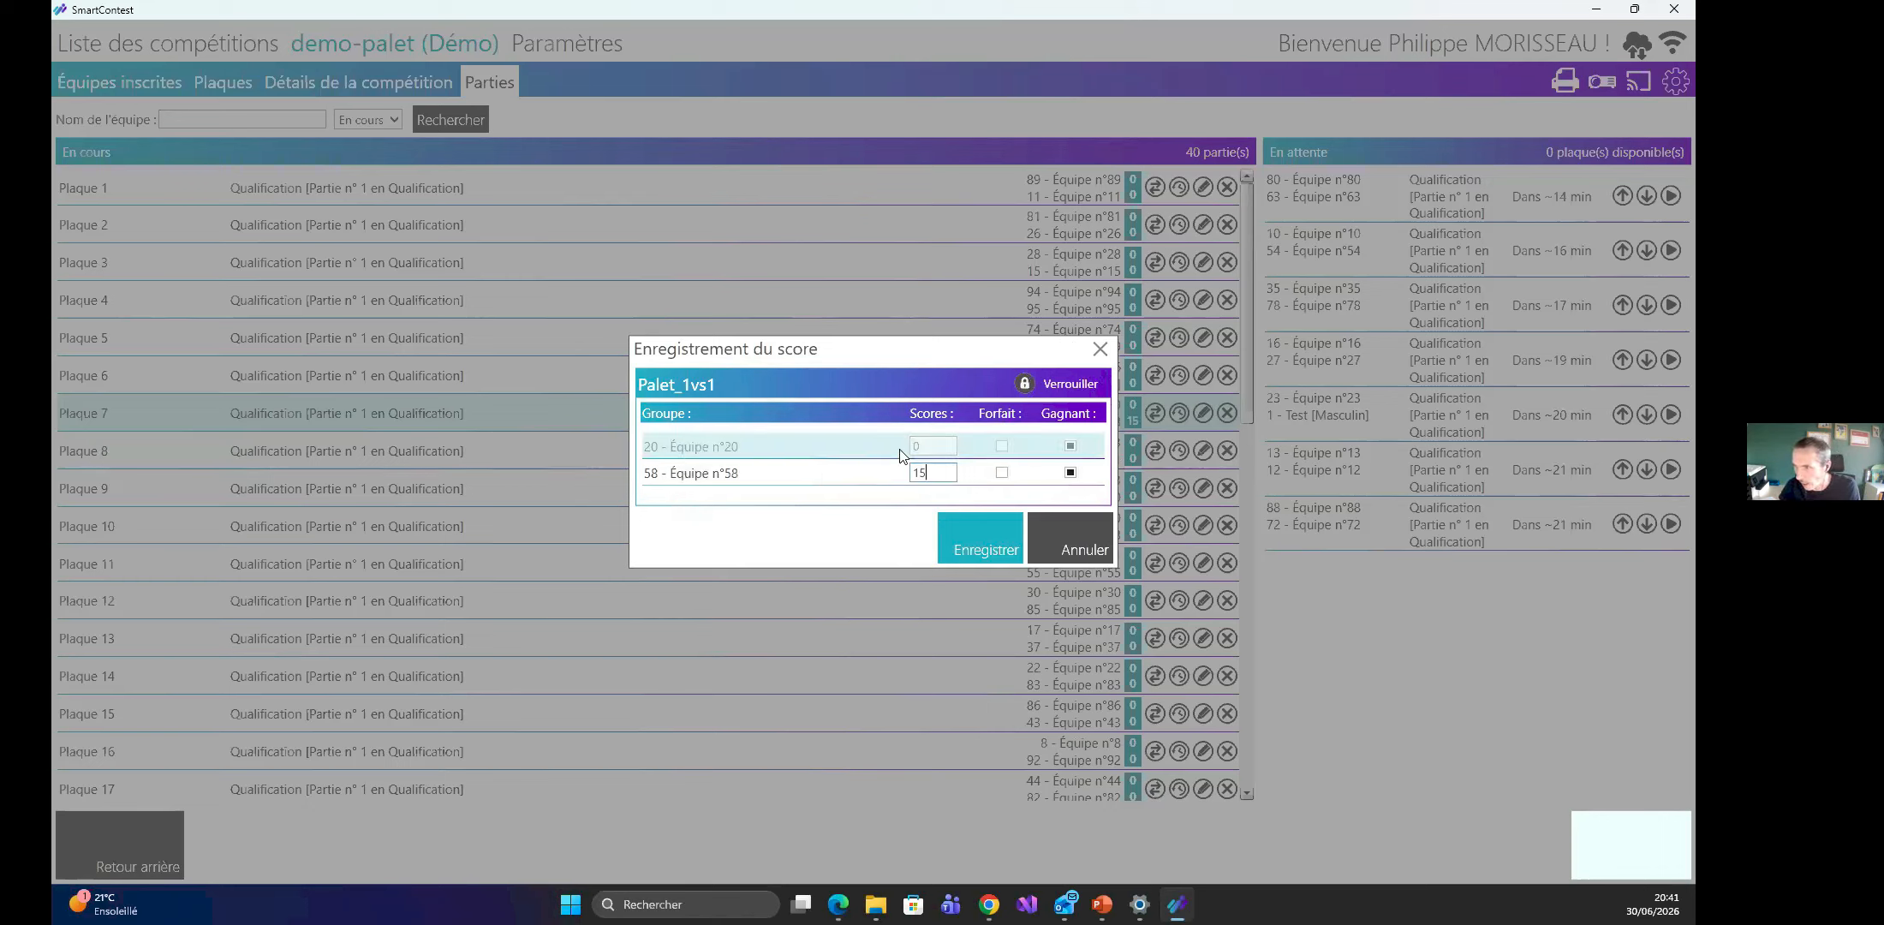
pyautogui.write('2')
pyautogui.click(1072, 446)
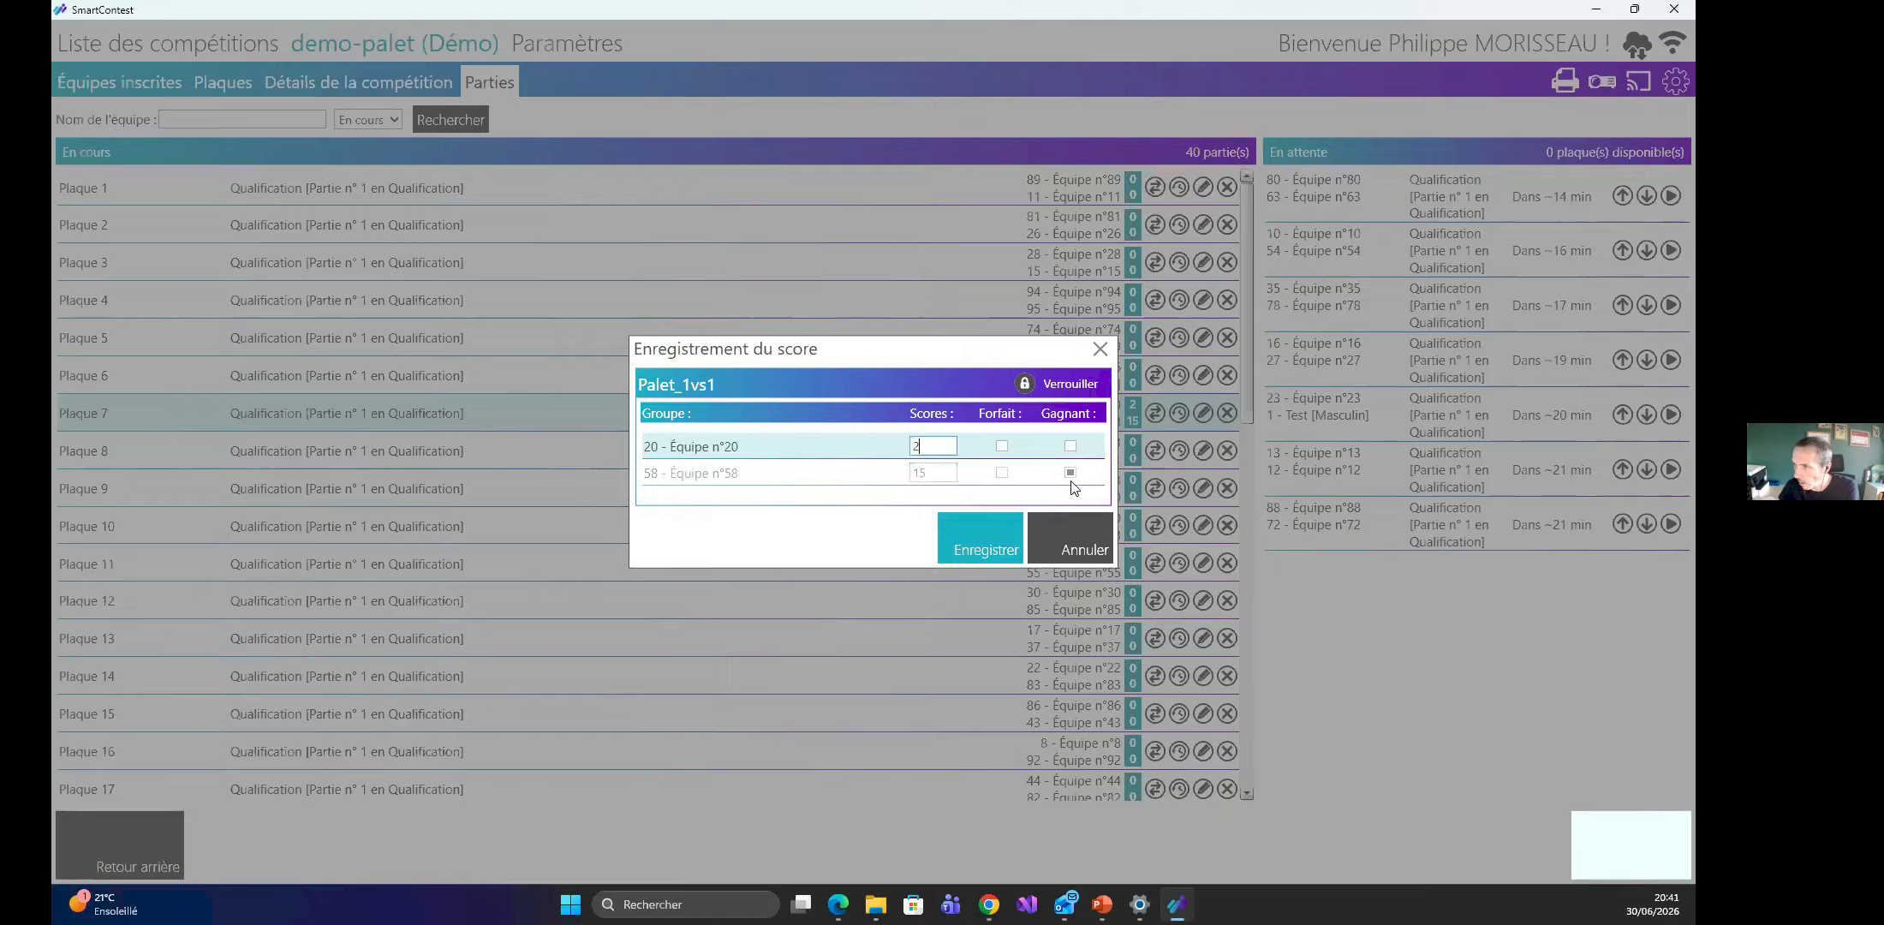
pyautogui.click(1071, 474)
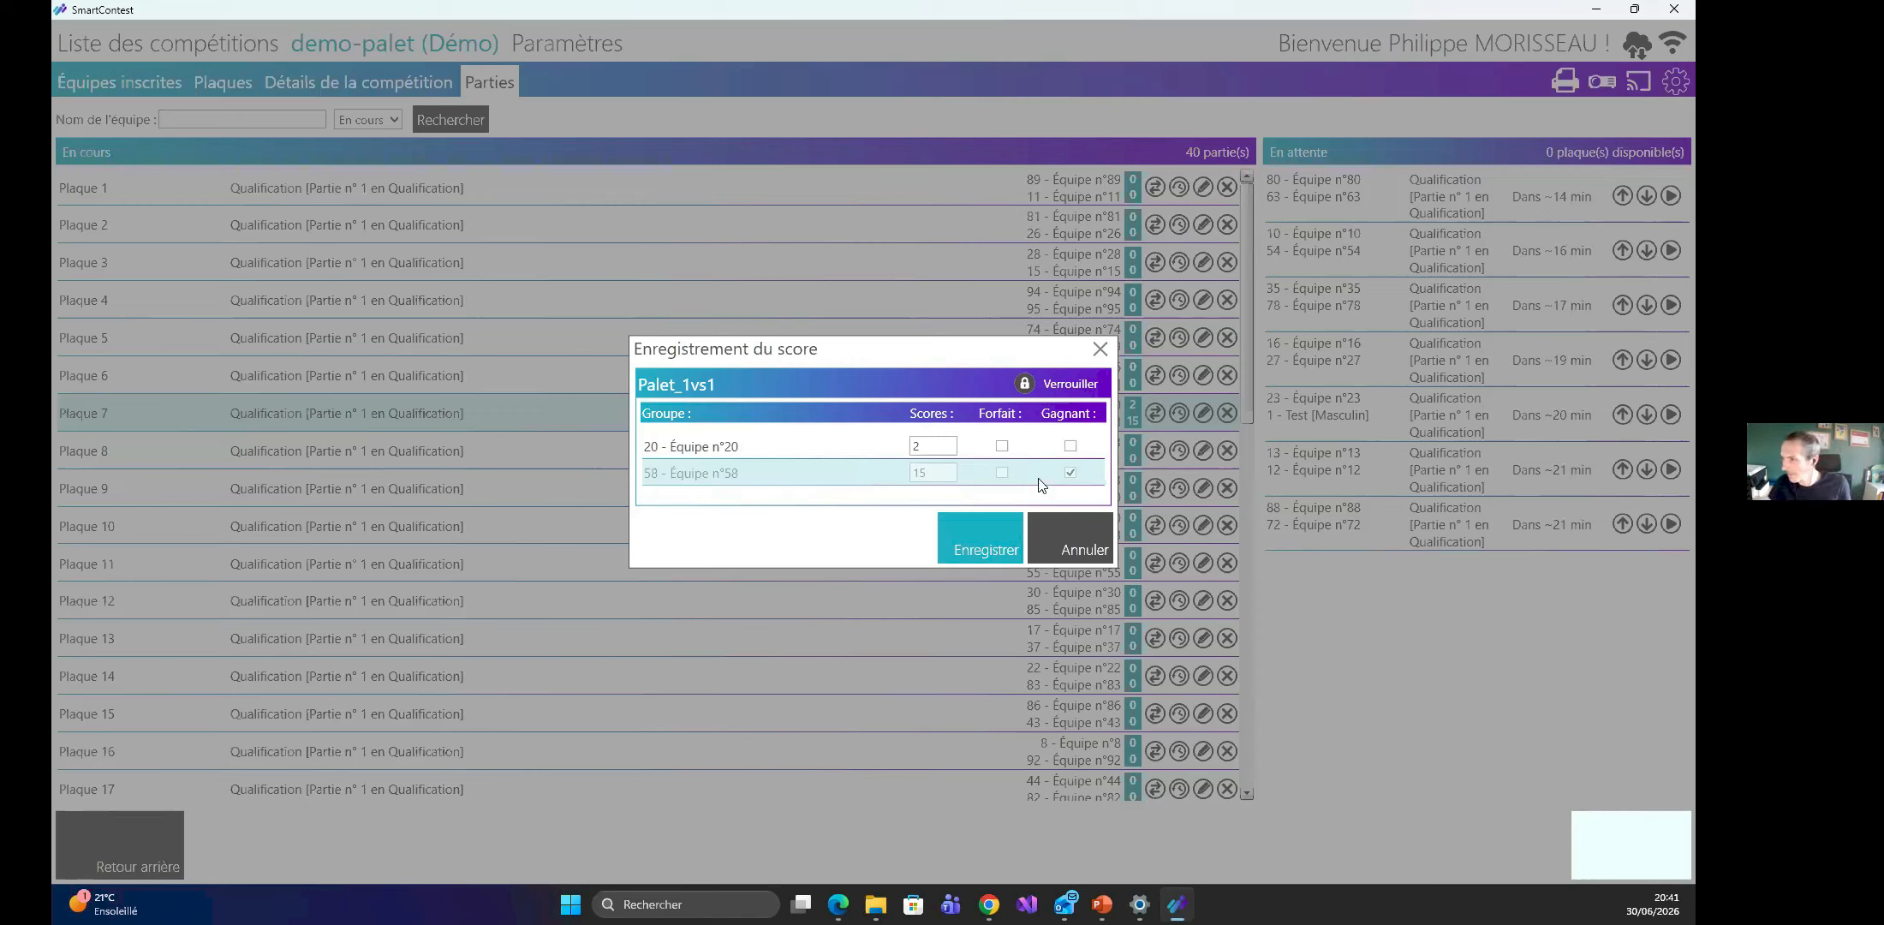
pyautogui.click(1070, 473)
pyautogui.click(1067, 384)
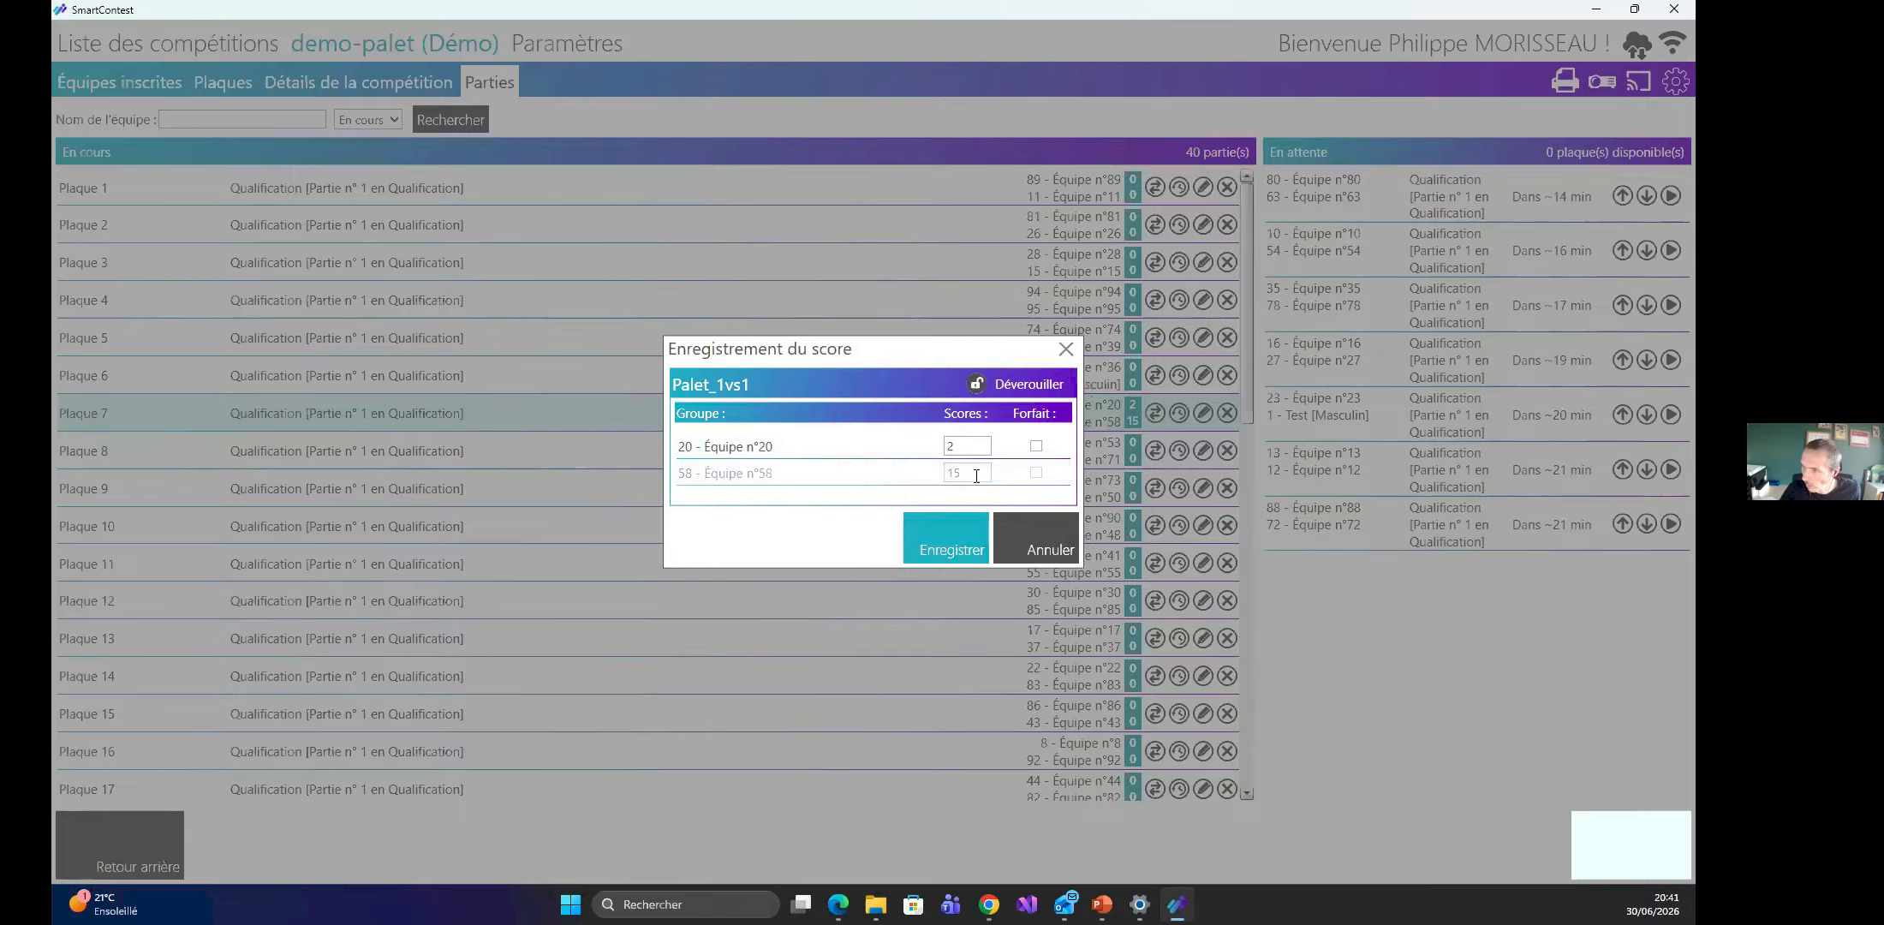
# Try to save the Plaque 7 score, correct Équipe n°58's score to 13 and save the result.
pyautogui.click(931, 549)
pyautogui.moveTo(966, 470); pyautogui.dragTo(862, 473)
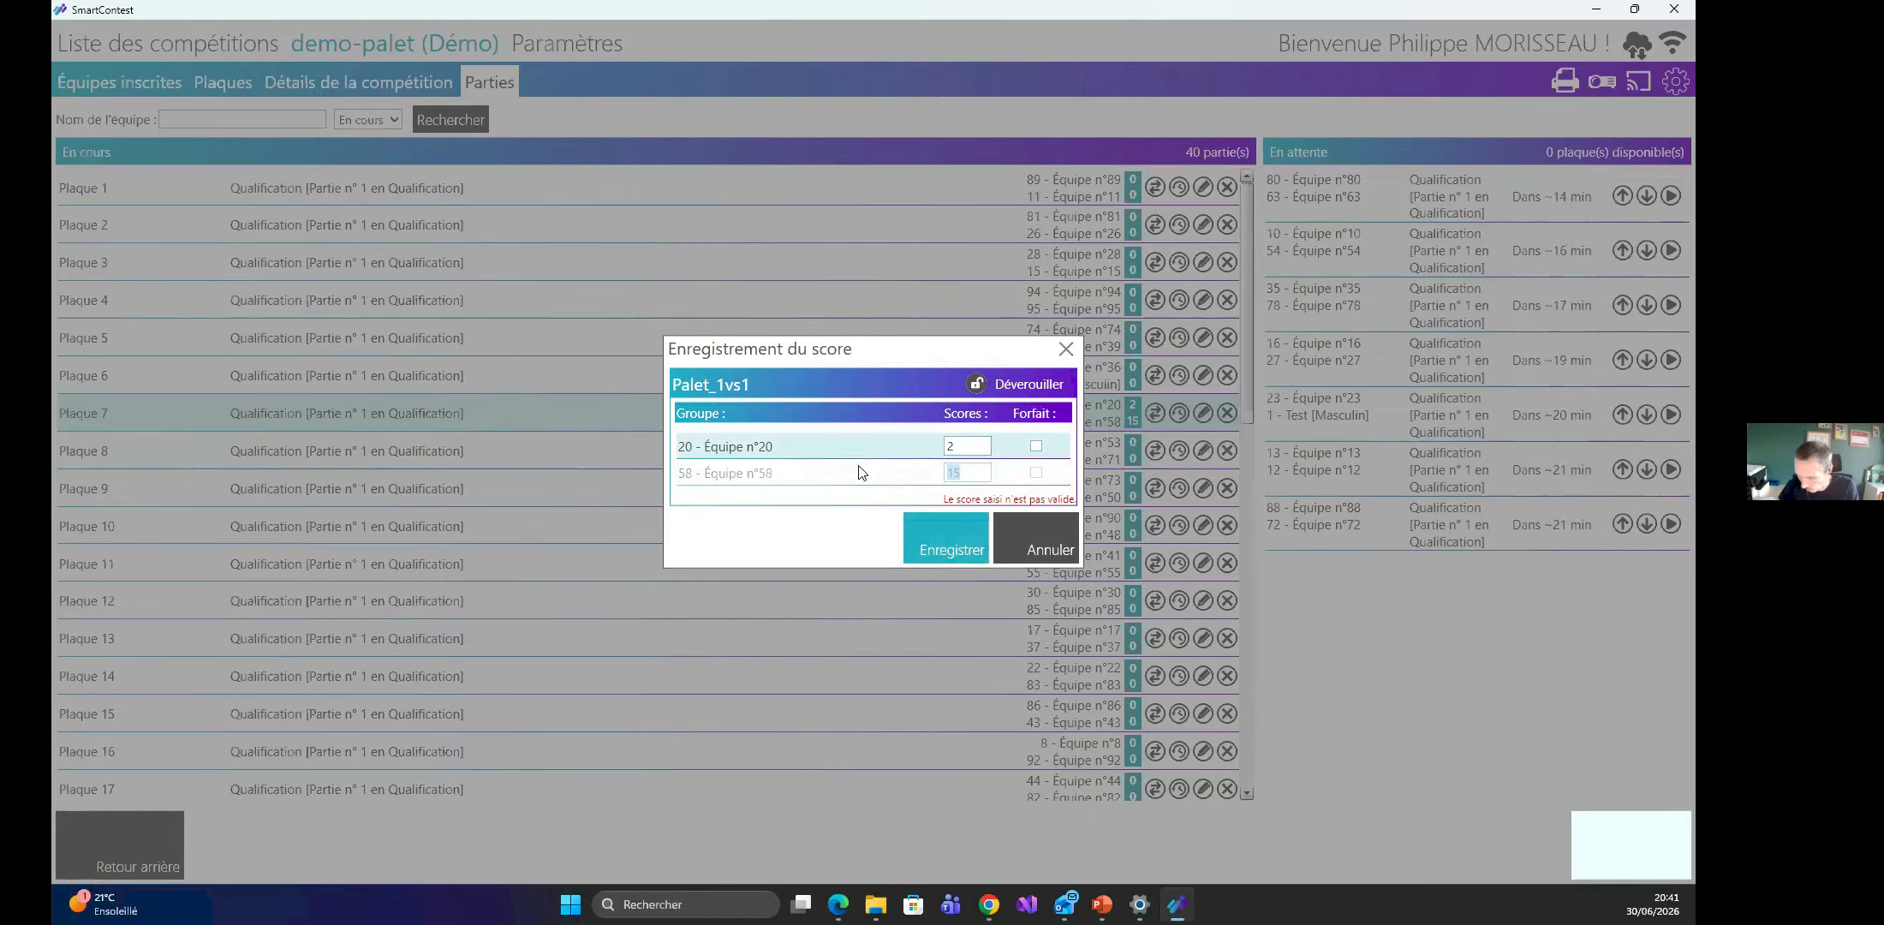
pyautogui.write('13')
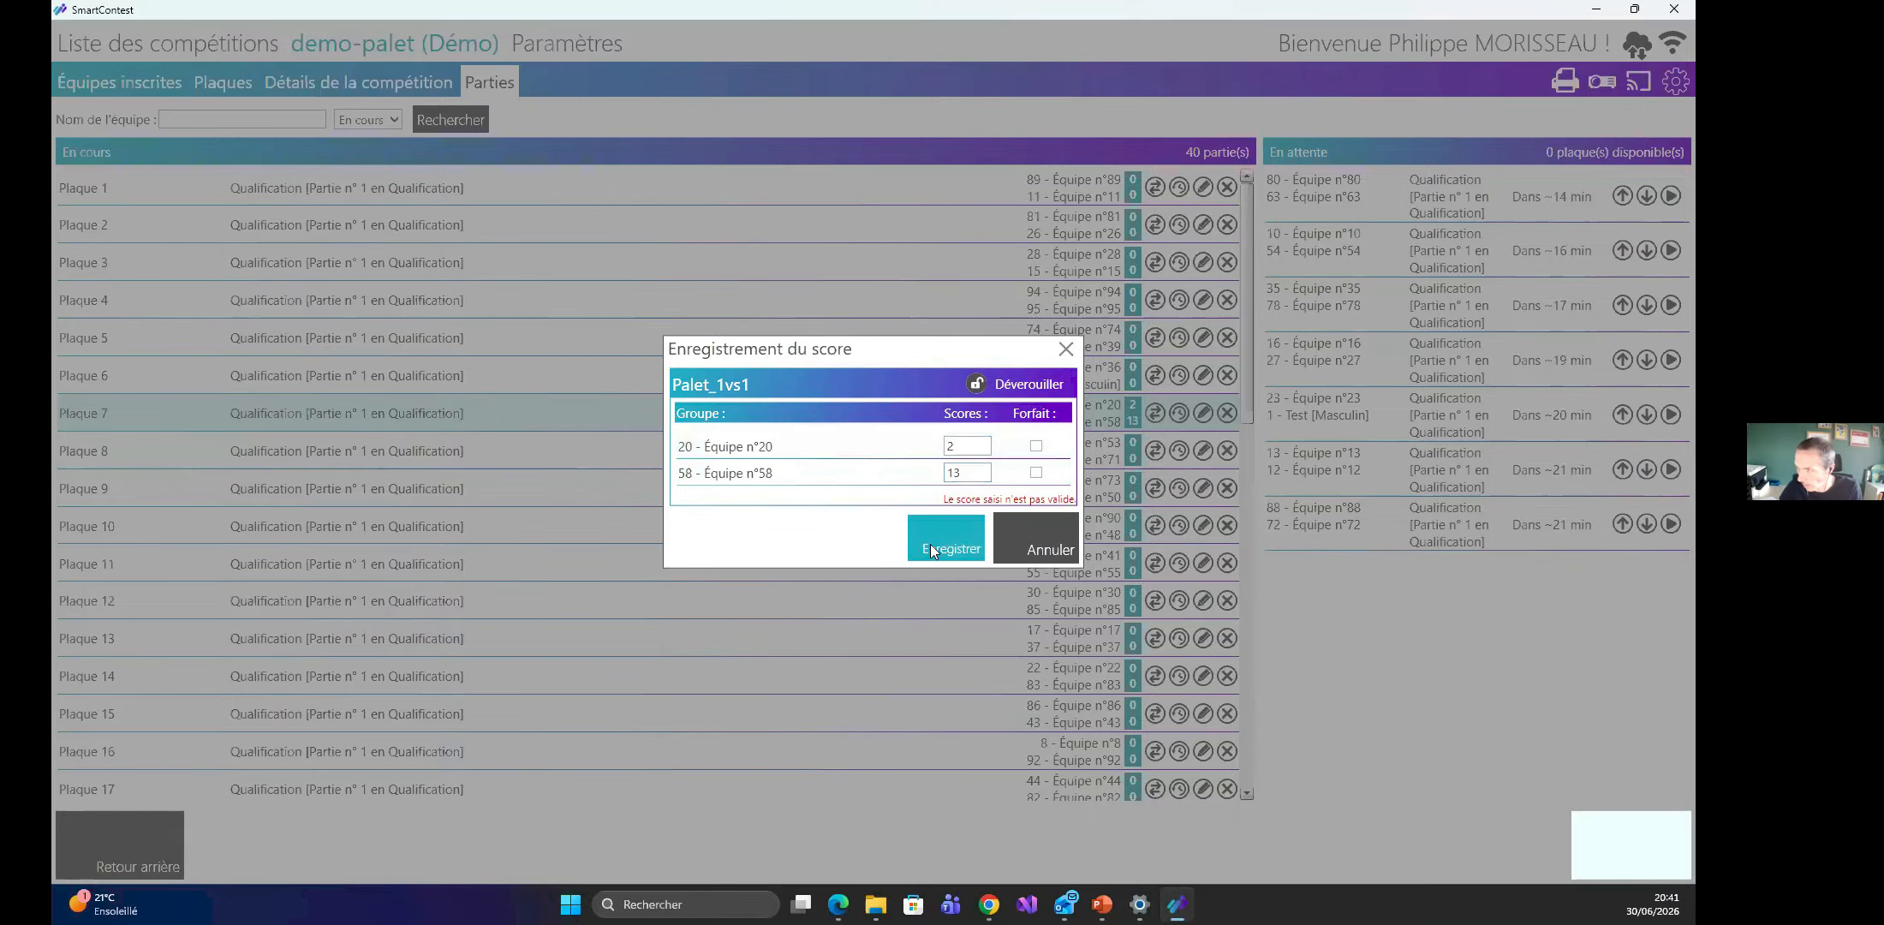
pyautogui.click(930, 543)
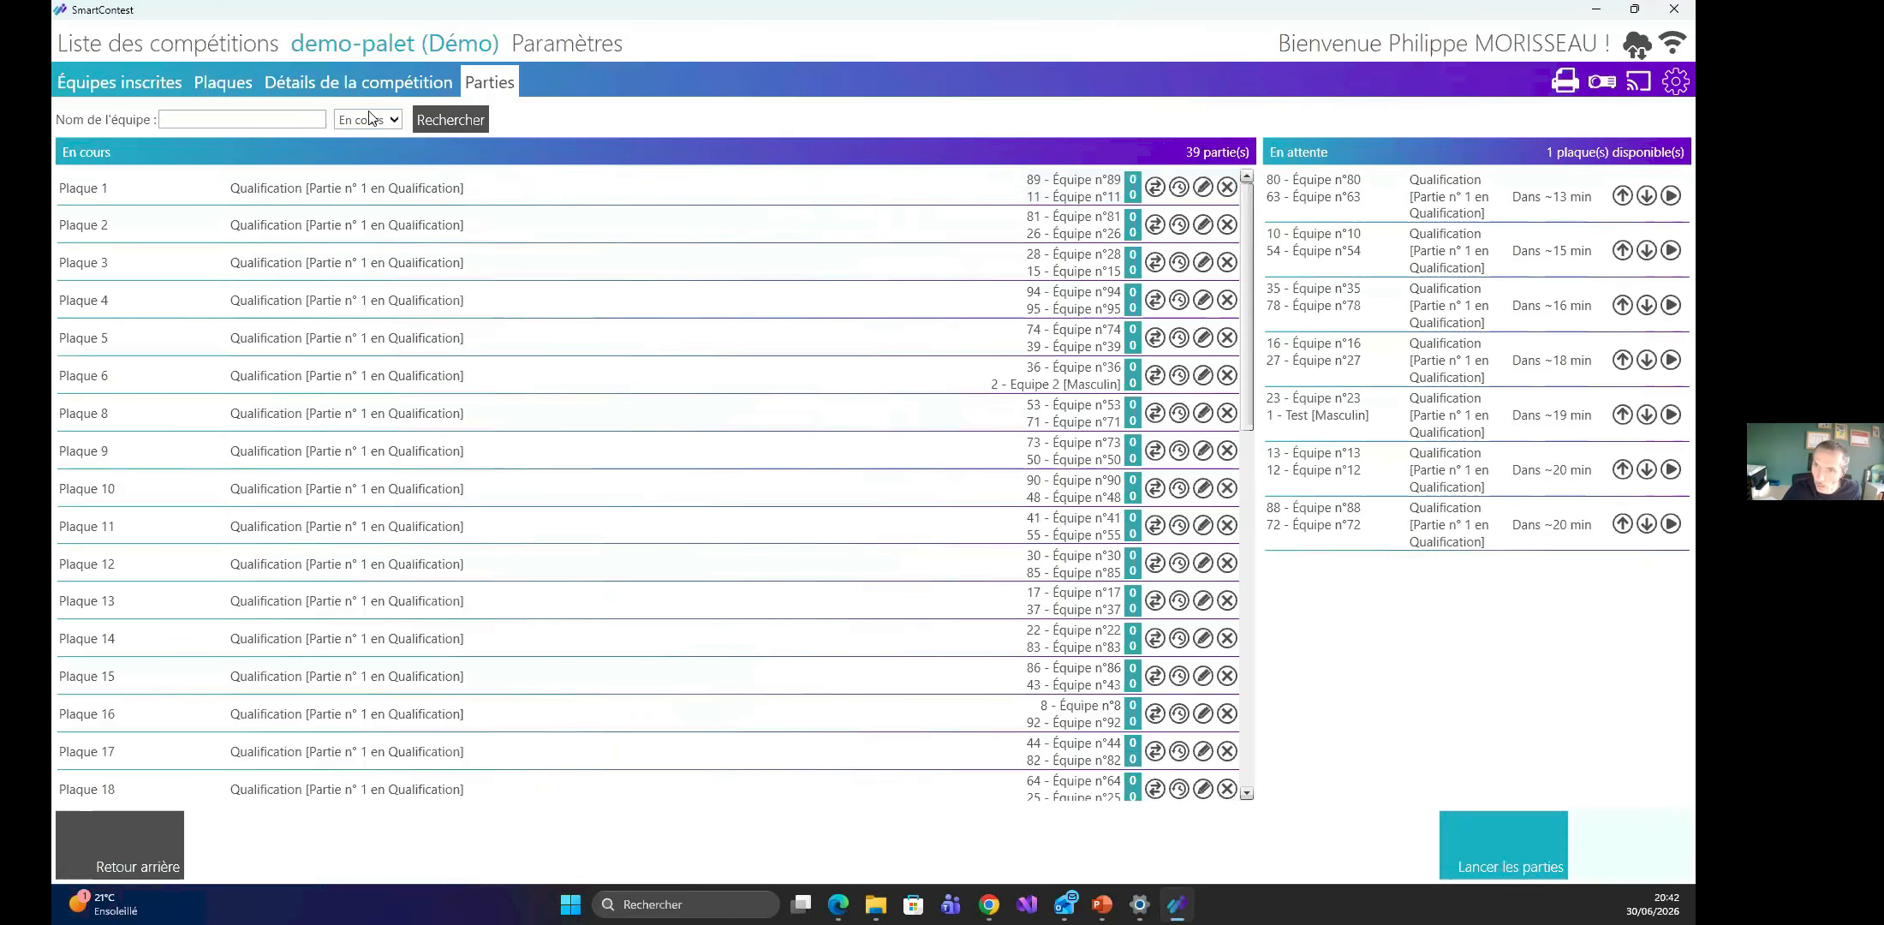
# Filter the parties by the "A venir" status and look through the upcoming Qualification parties.
pyautogui.click(368, 119)
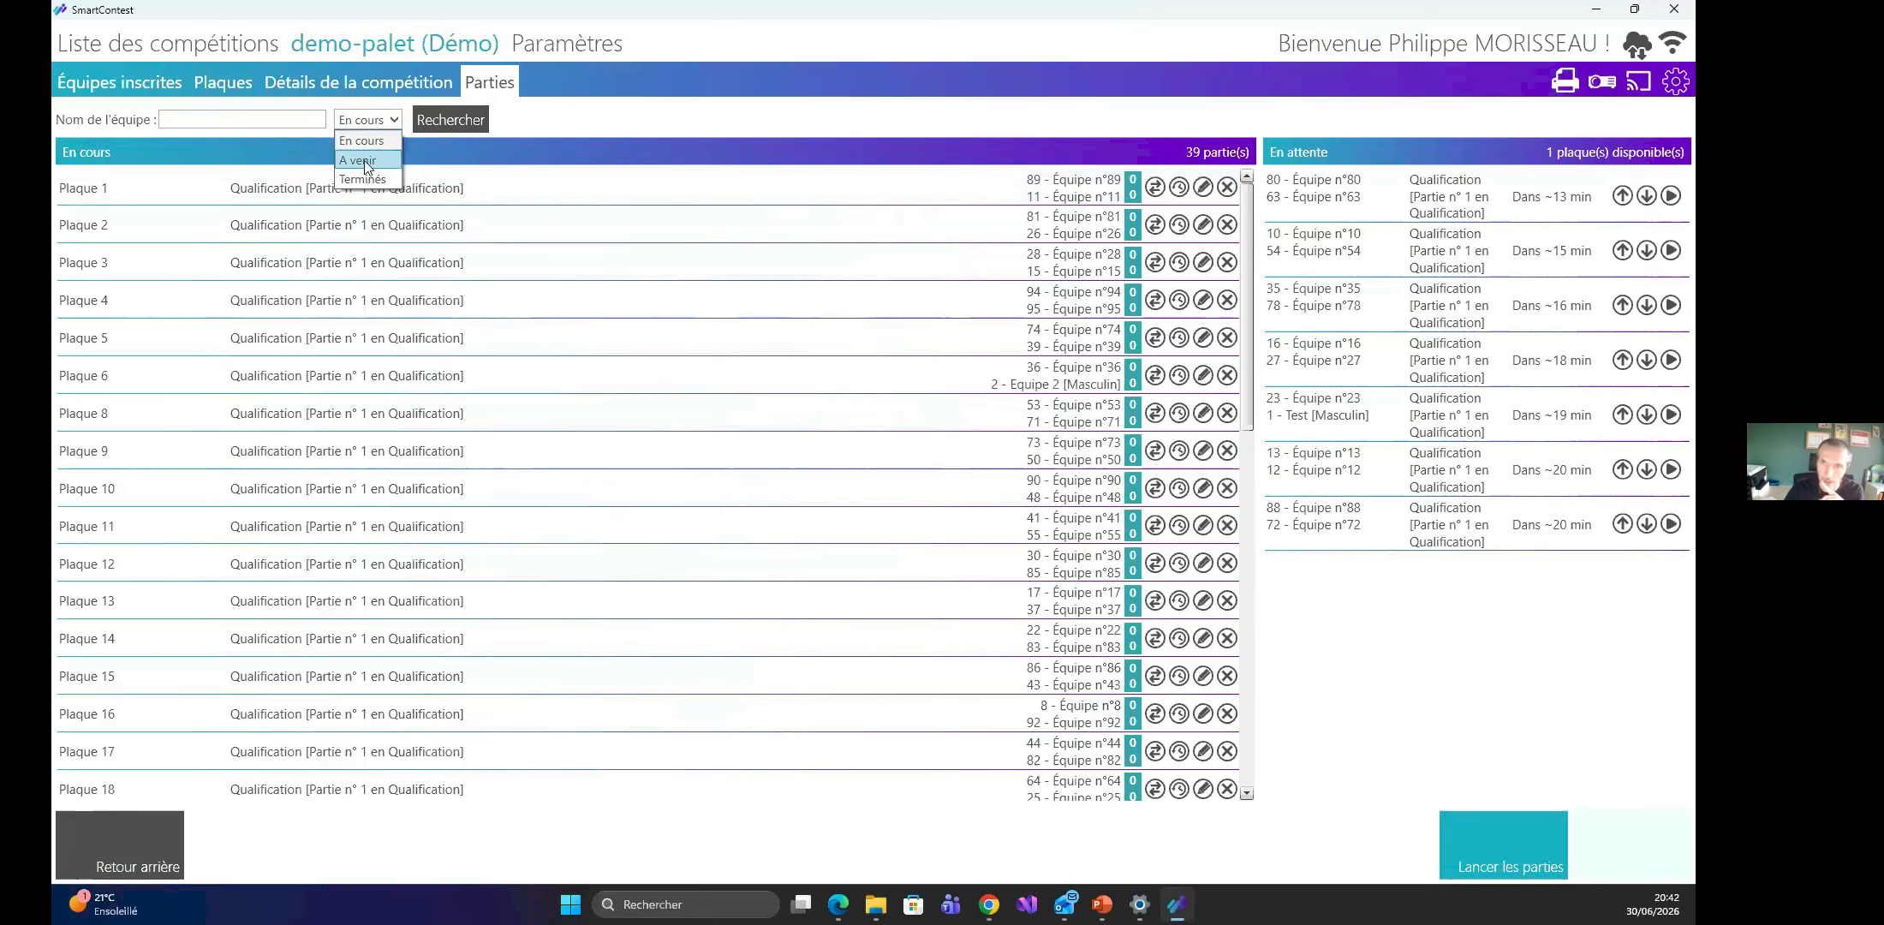
pyautogui.click(370, 141)
pyautogui.click(443, 121)
pyautogui.click(382, 120)
pyautogui.click(360, 160)
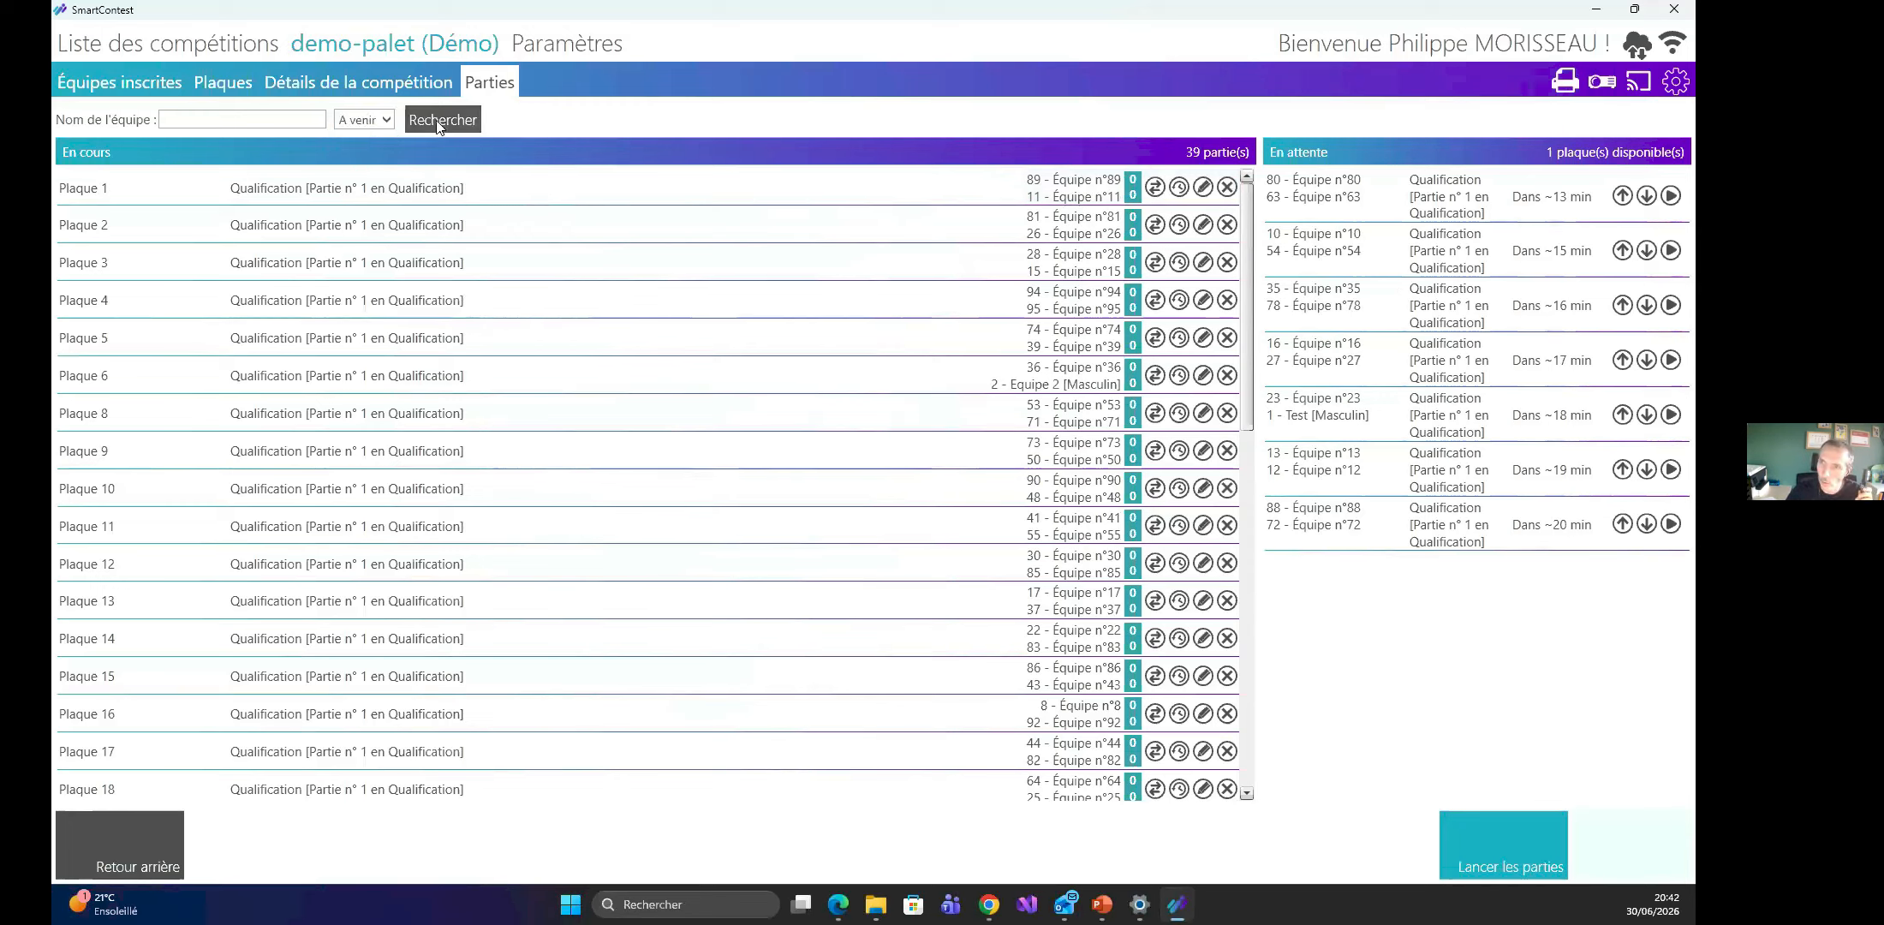
pyautogui.click(442, 136)
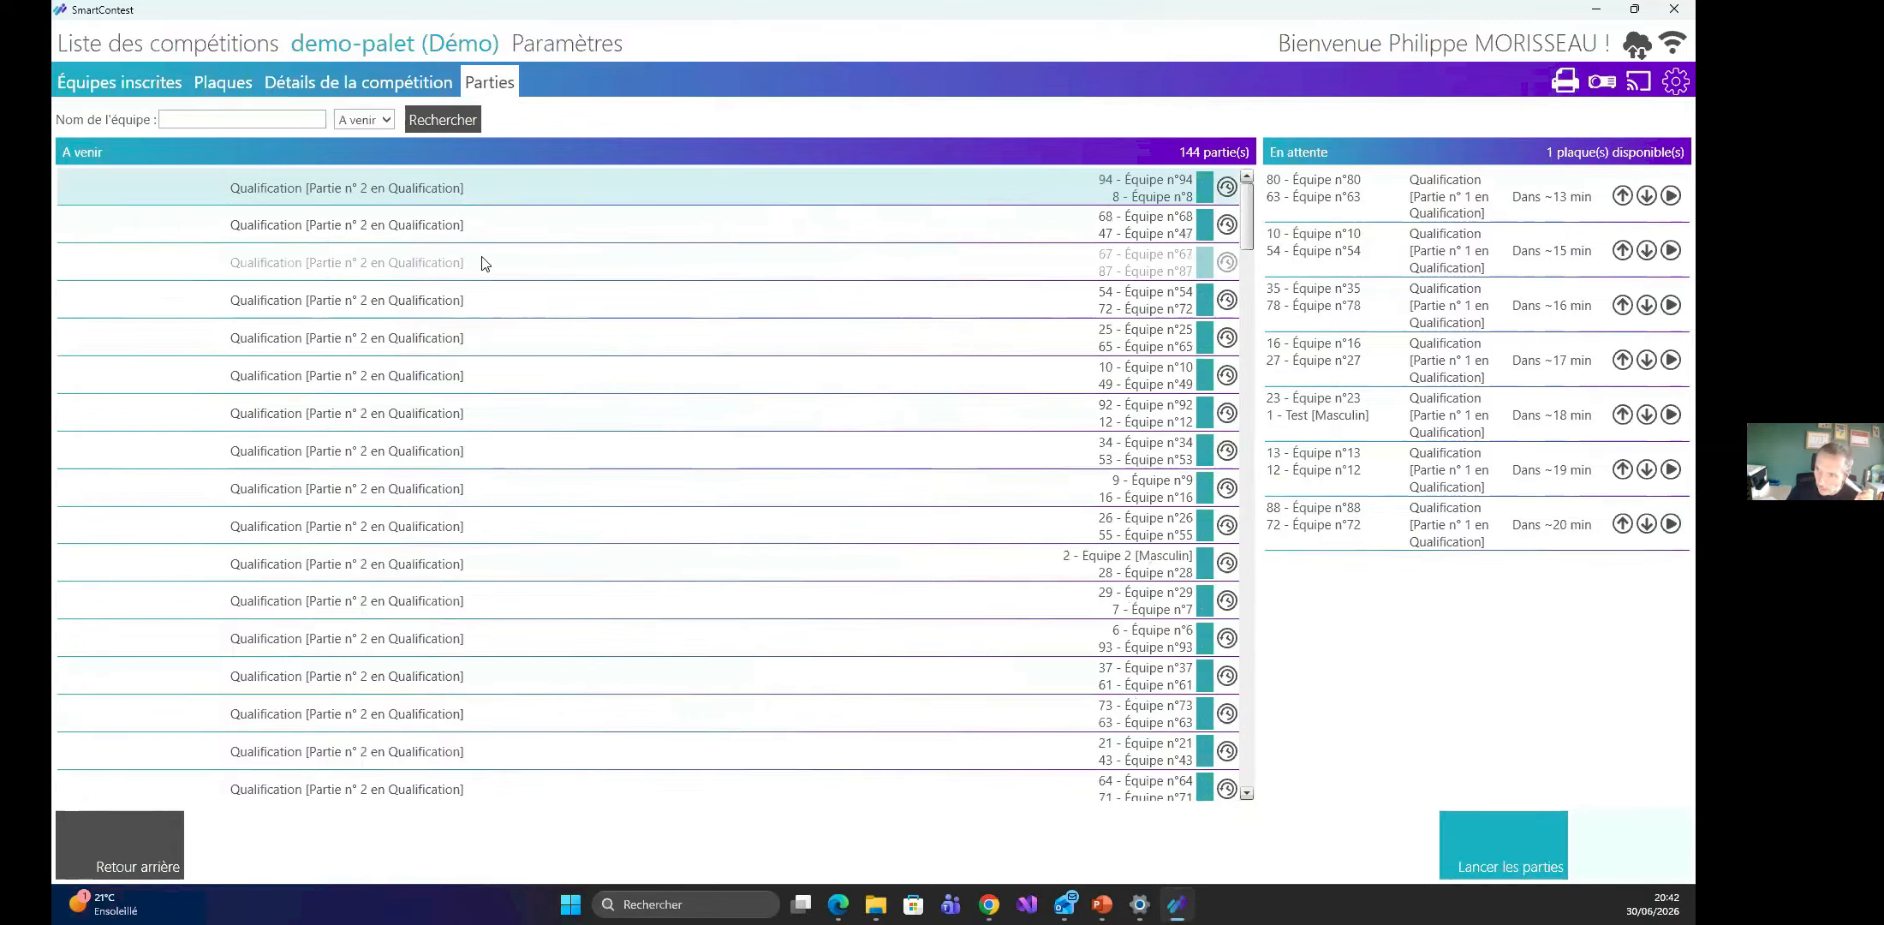
pyautogui.scroll(-15, 486, 263)
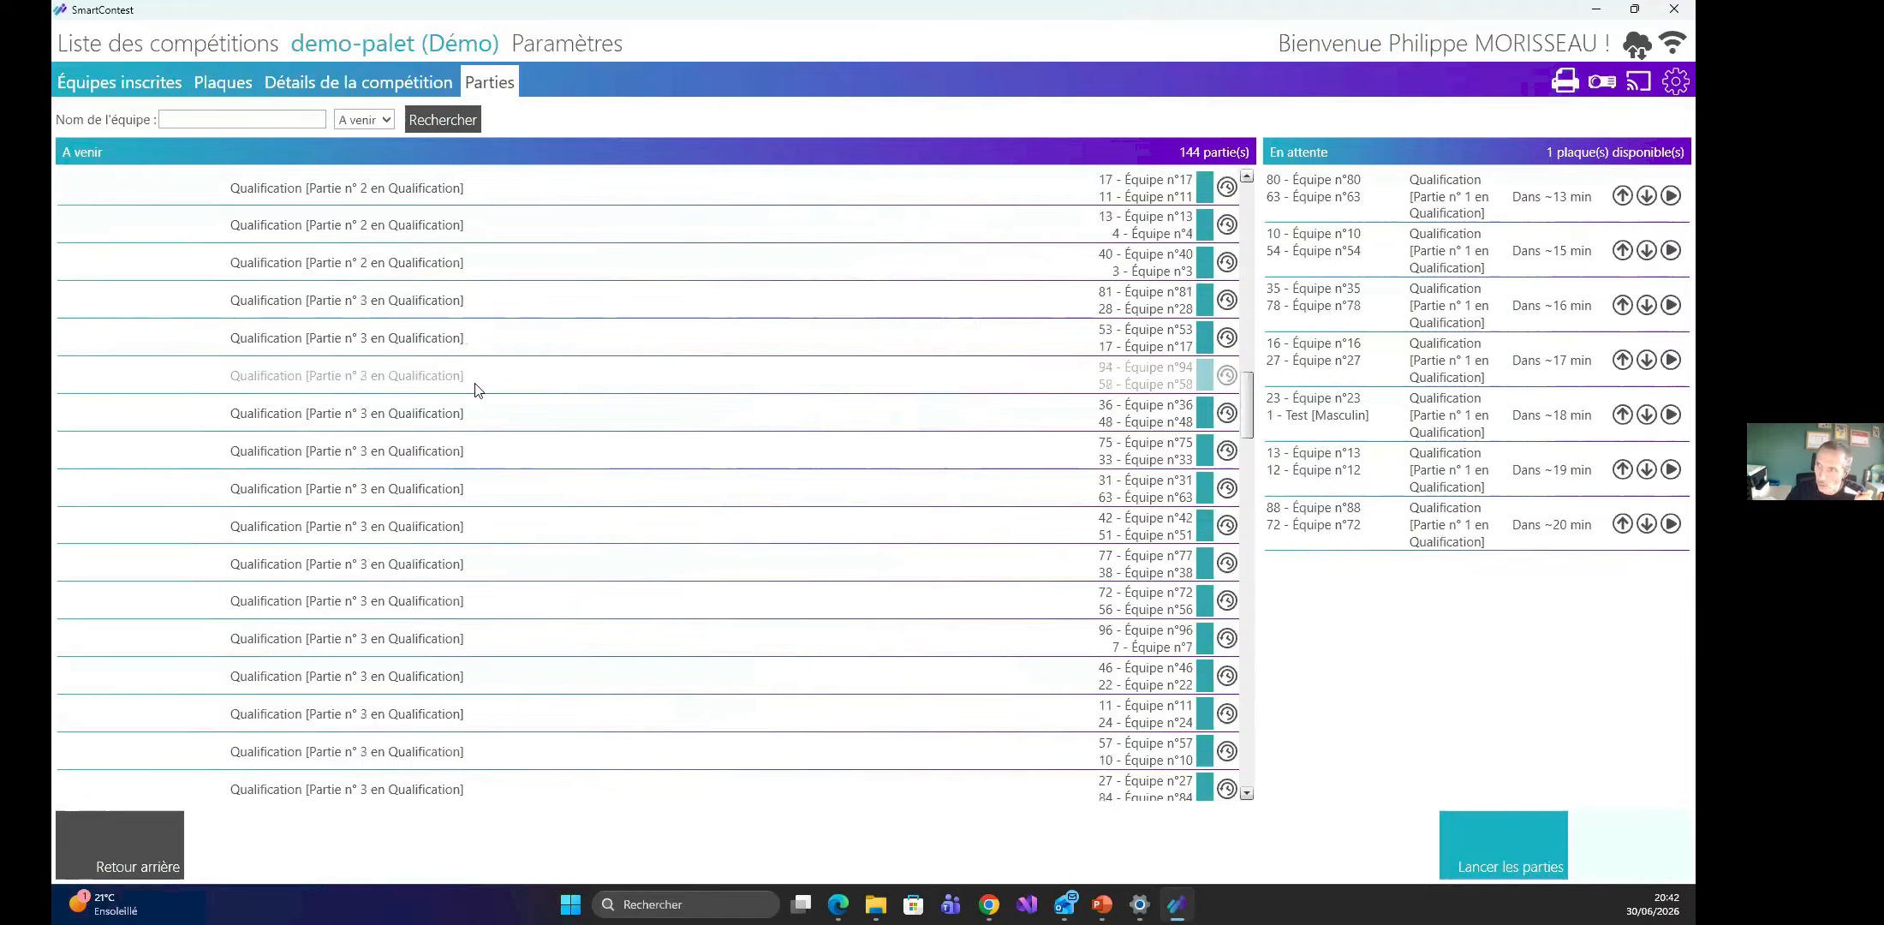
pyautogui.scroll(-10, 477, 411)
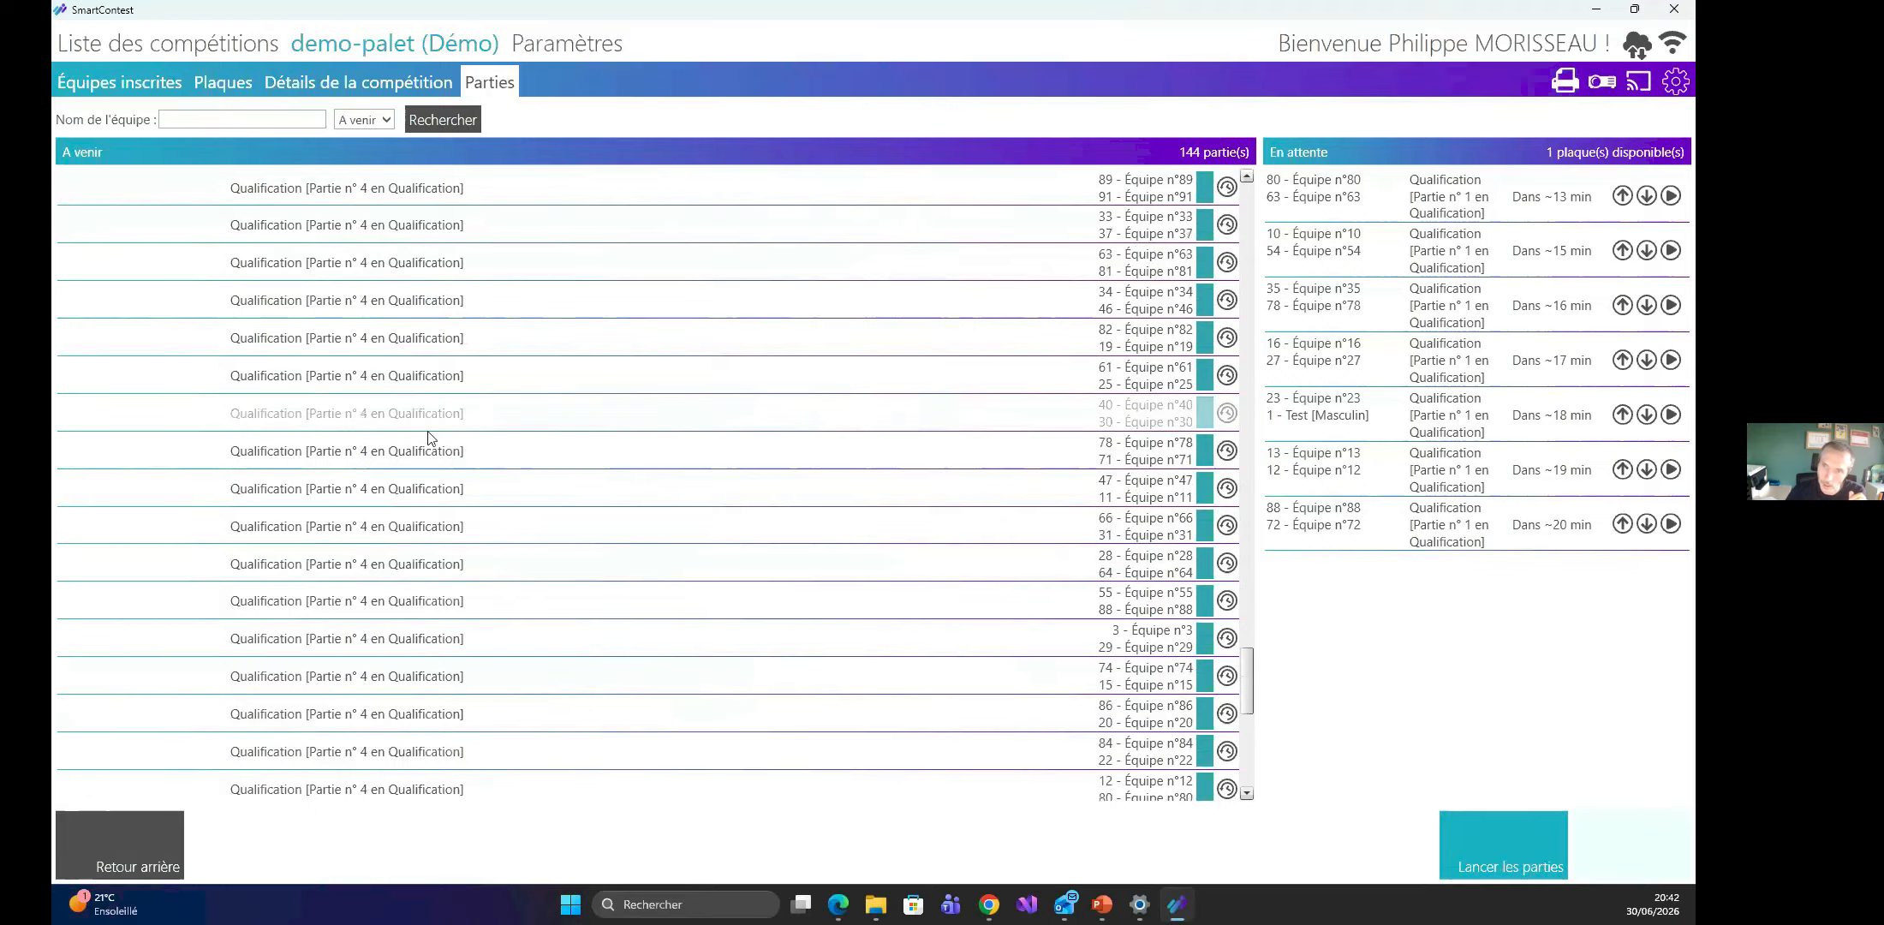
pyautogui.click(380, 454)
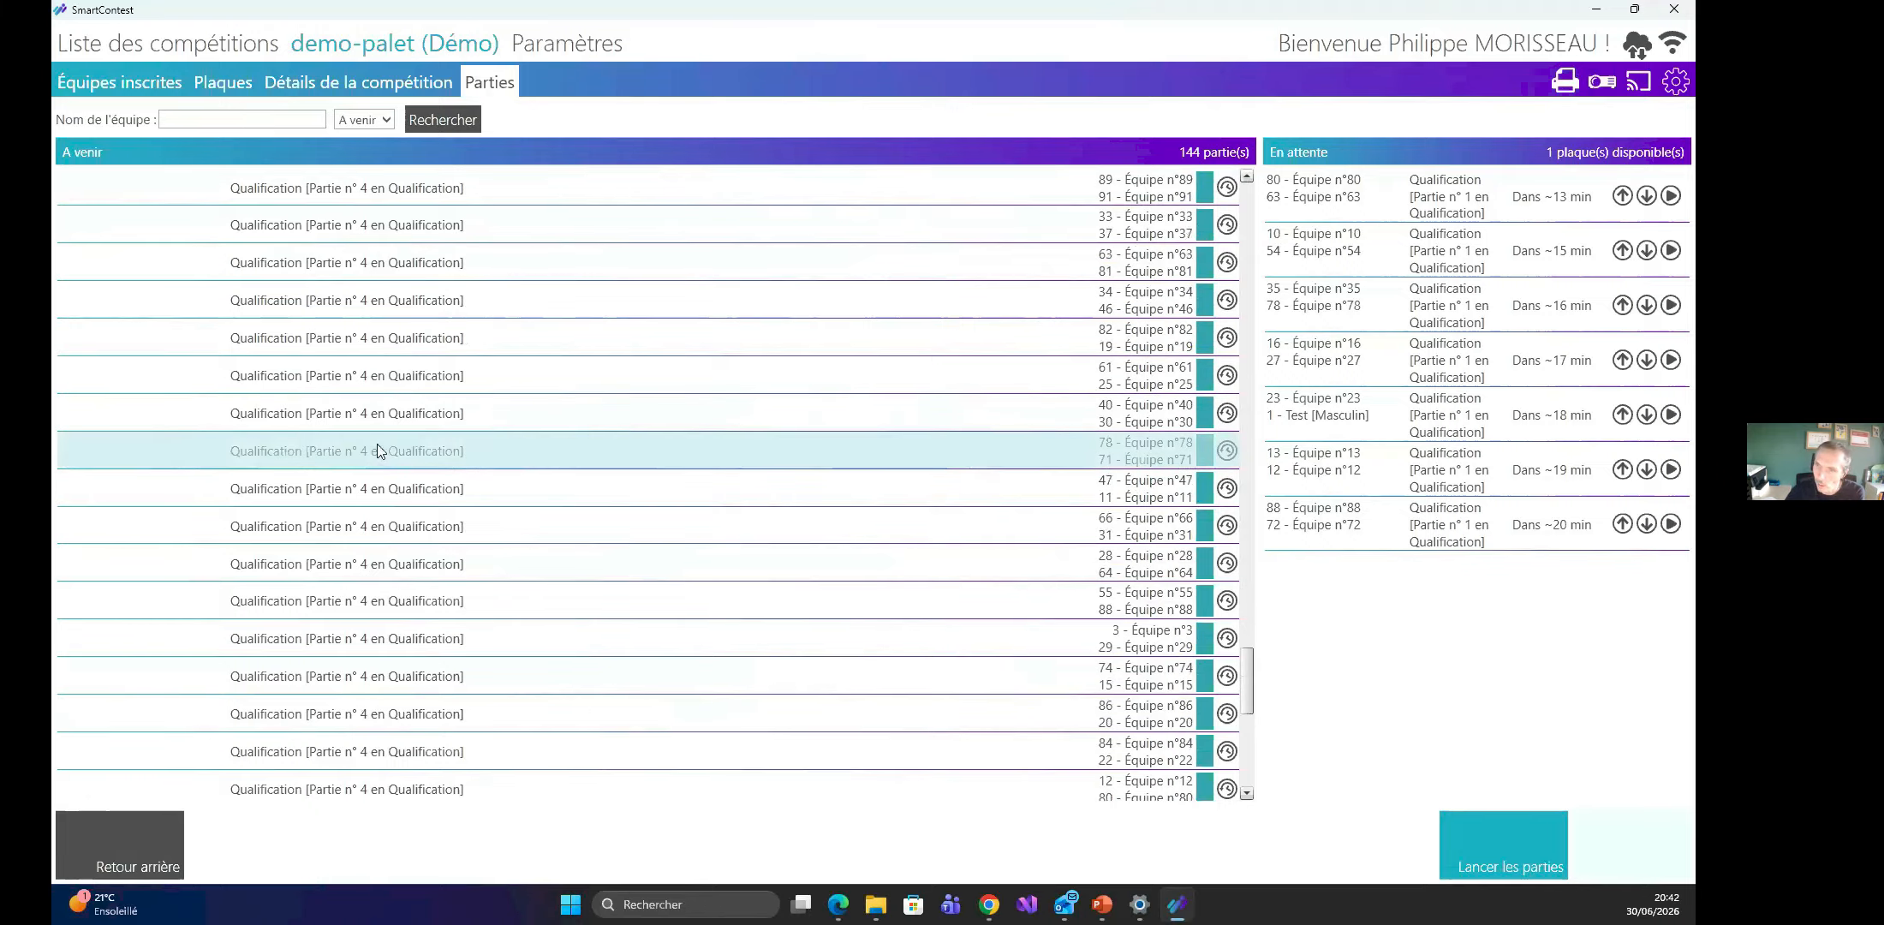
# List the finished parties (Terminés) and set Équipe n°69's score to 1 in the Plaque 5 party, saving the correction.
pyautogui.click(386, 120)
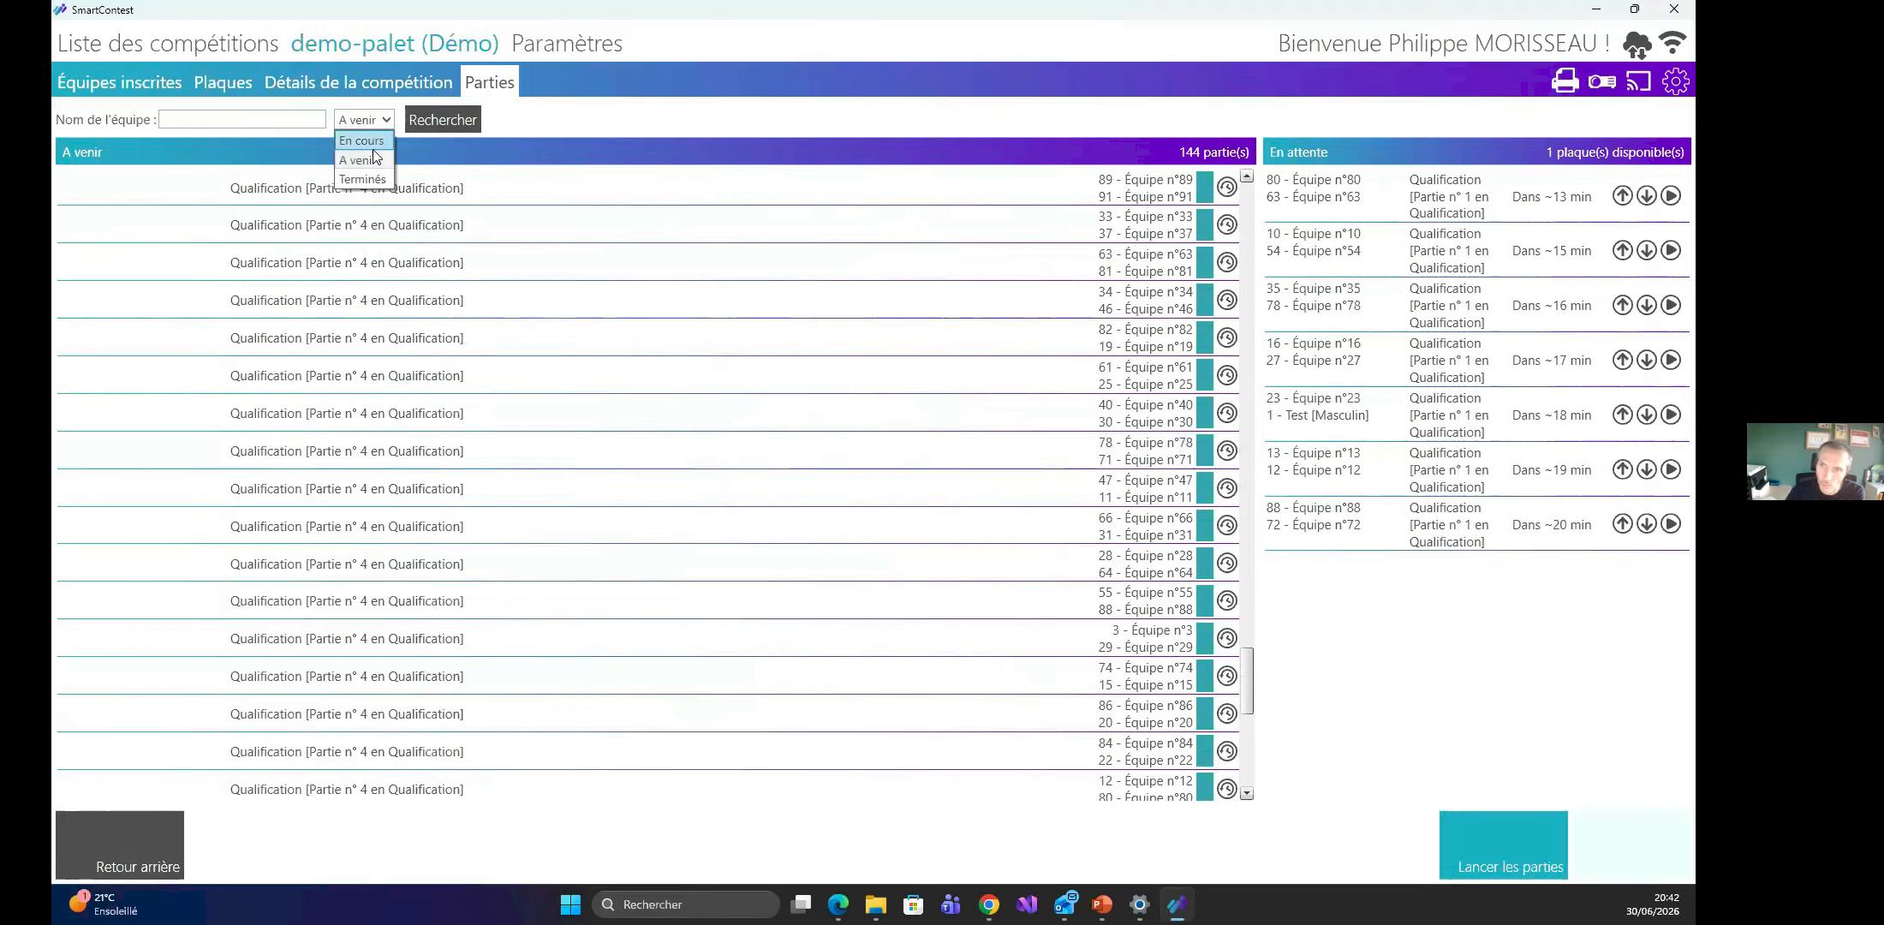
pyautogui.click(364, 179)
pyautogui.click(436, 128)
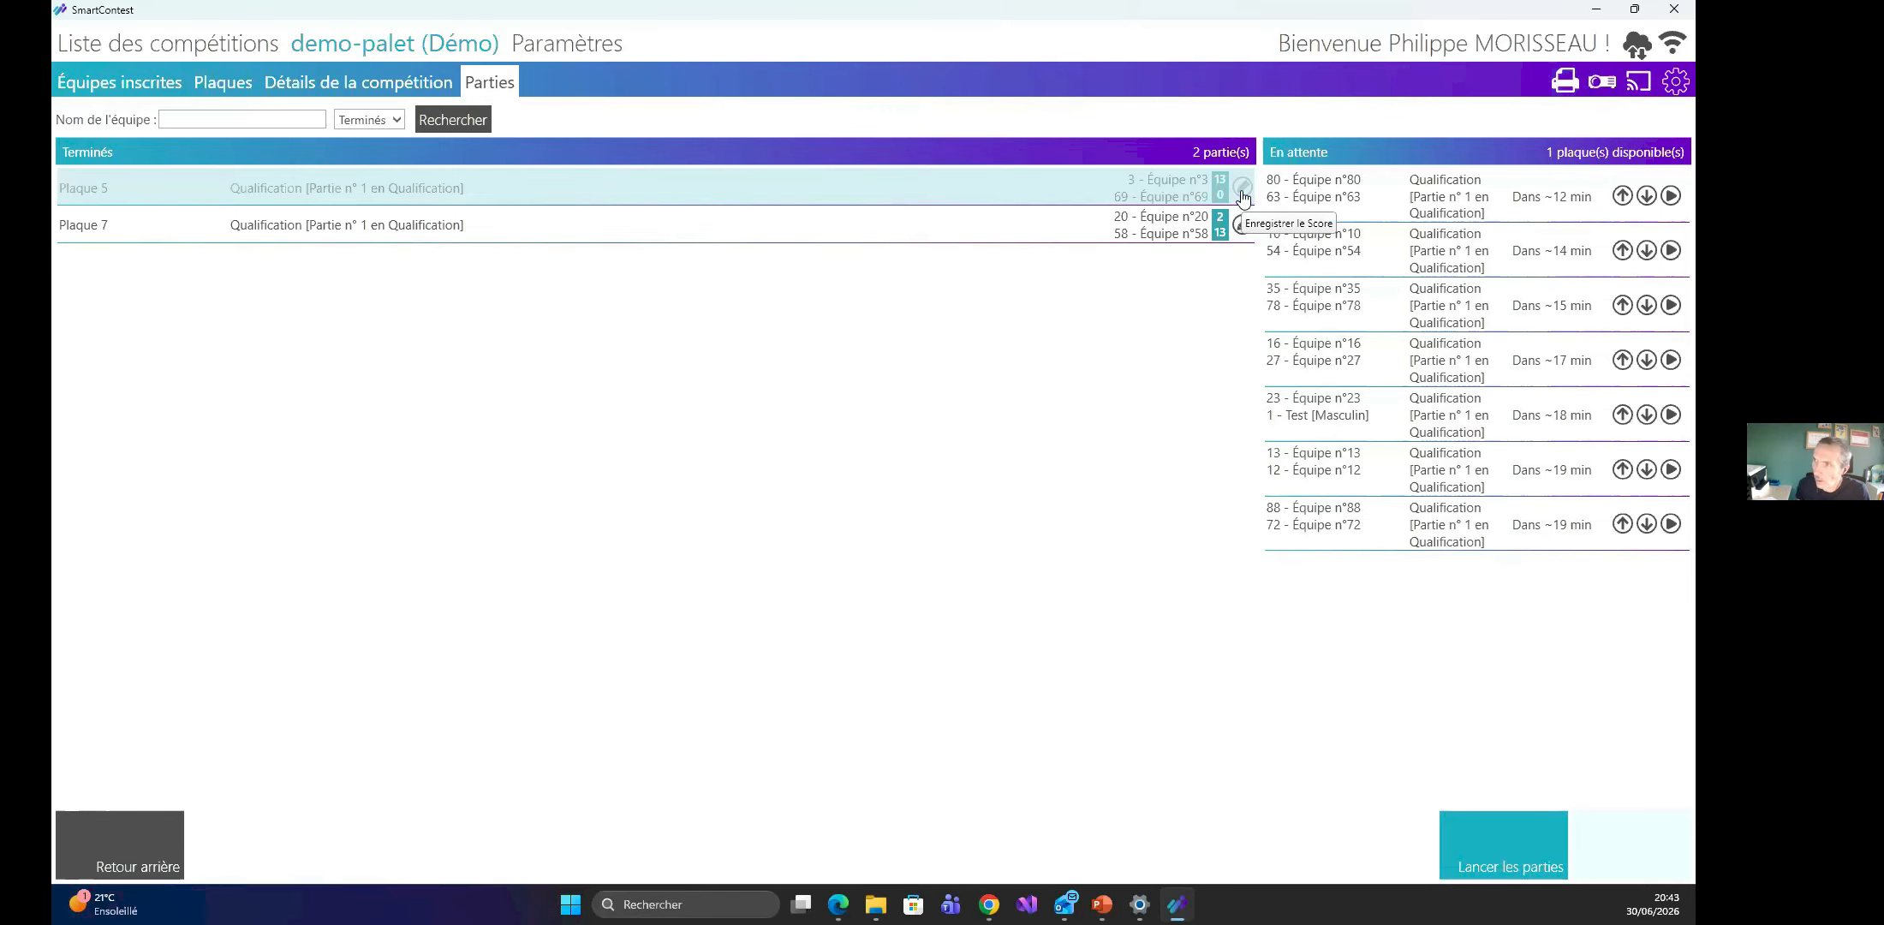
pyautogui.click(1242, 191)
pyautogui.press('Tab')
pyautogui.write('1')
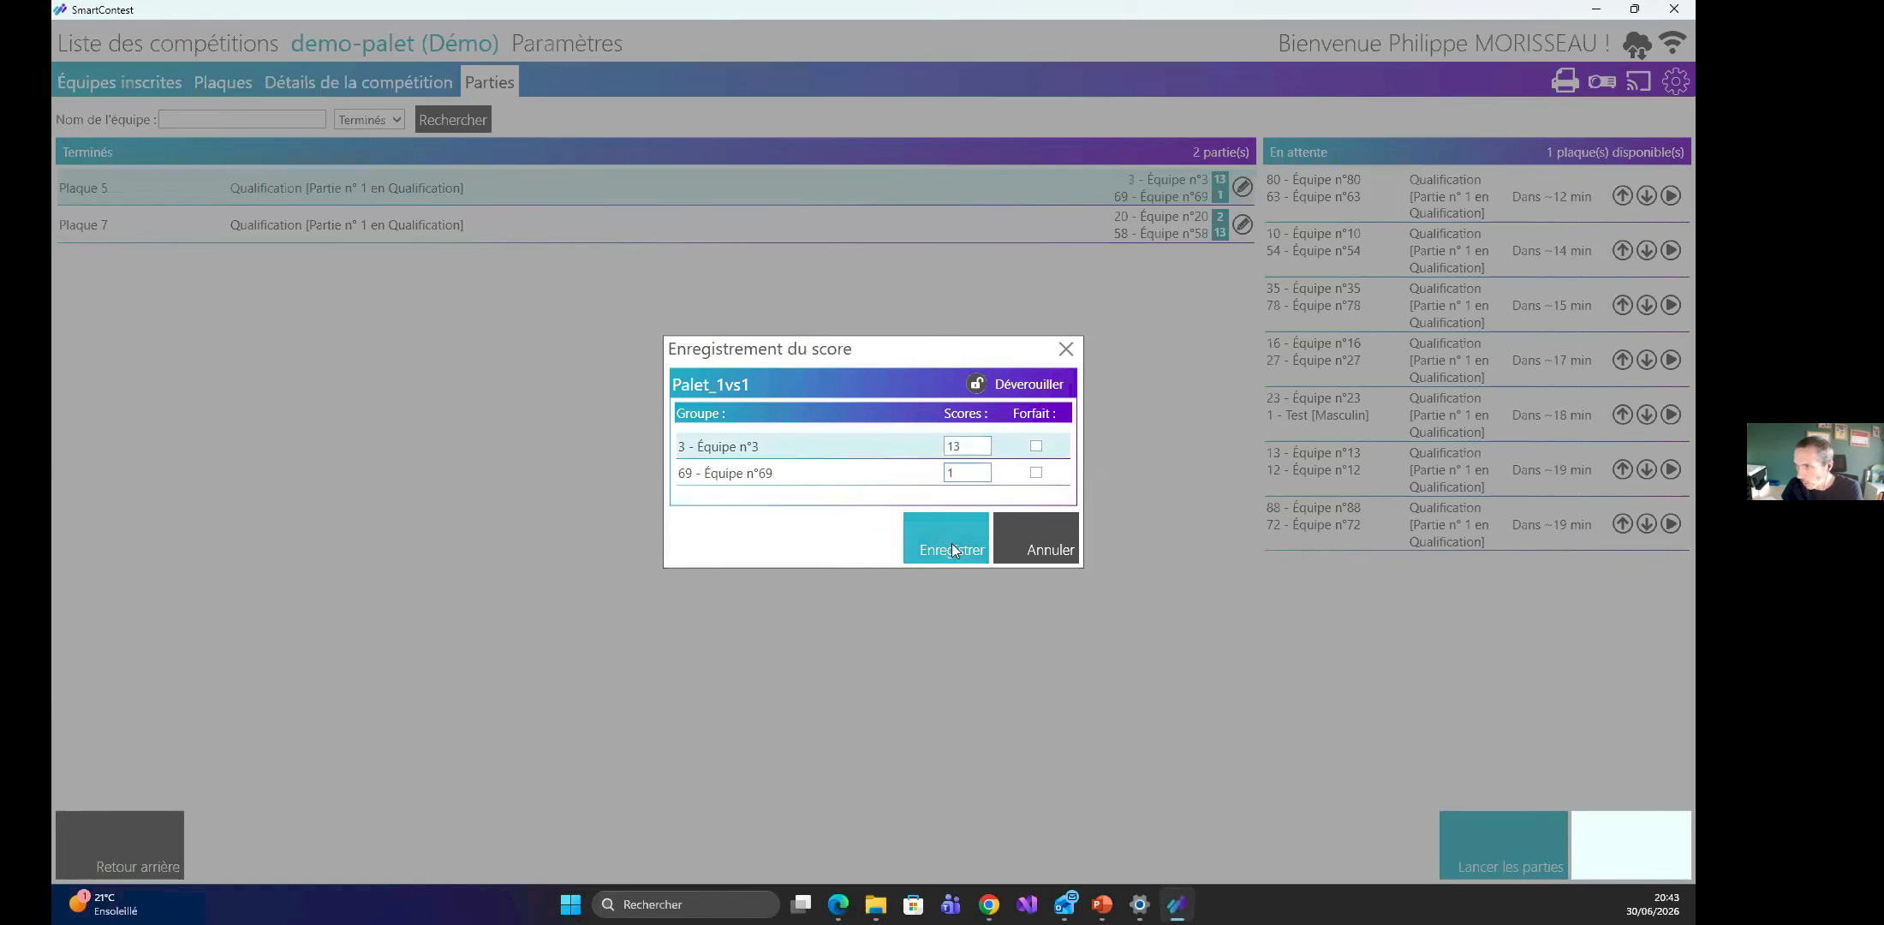
pyautogui.click(951, 544)
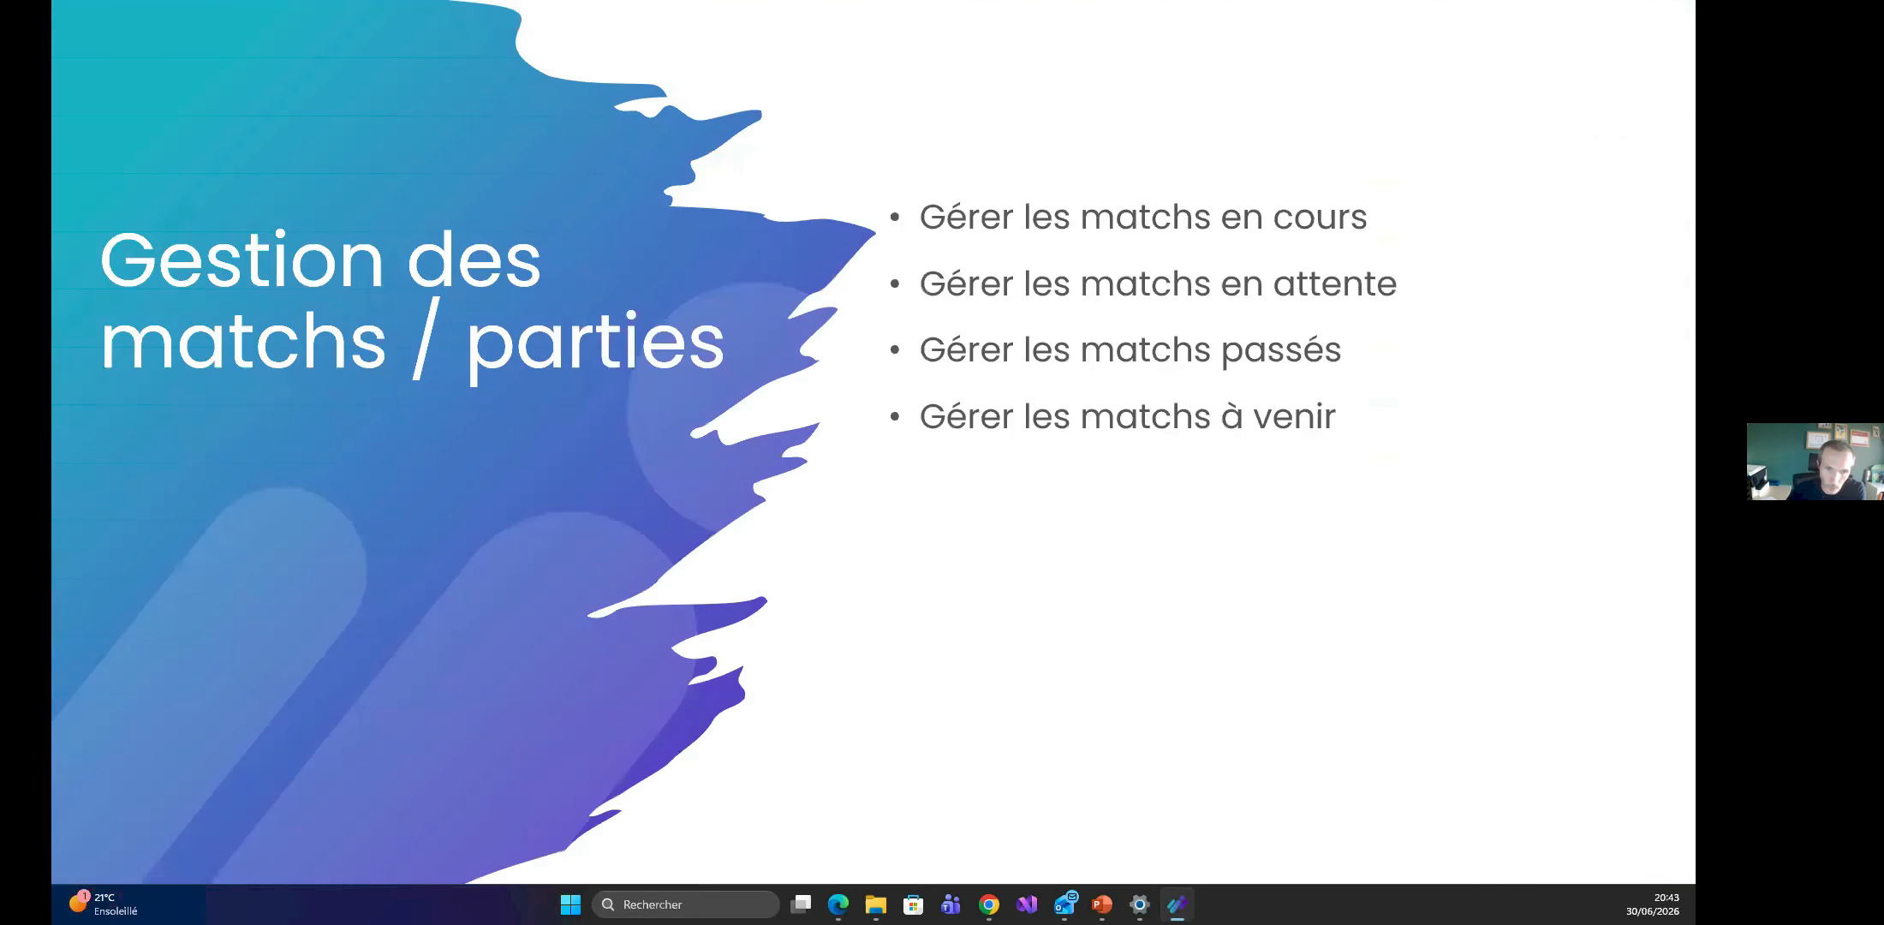
pyautogui.hotkey('alt', 'Tab')
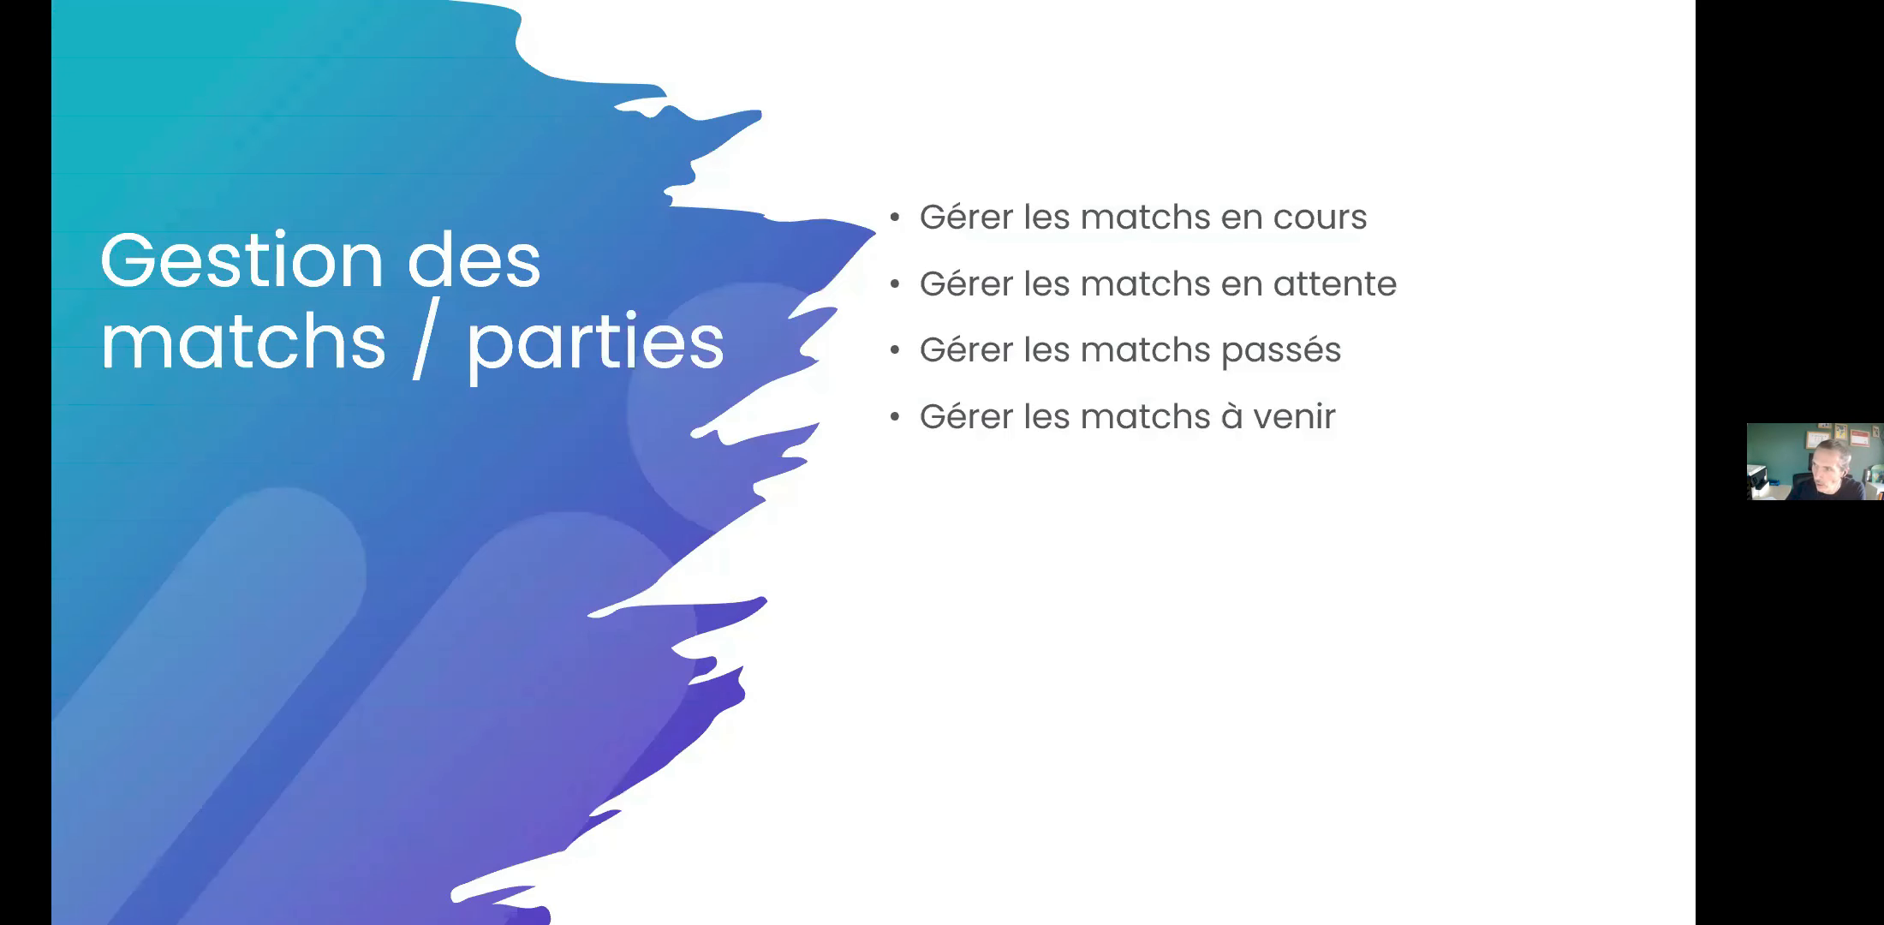
pyautogui.click(776, 655)
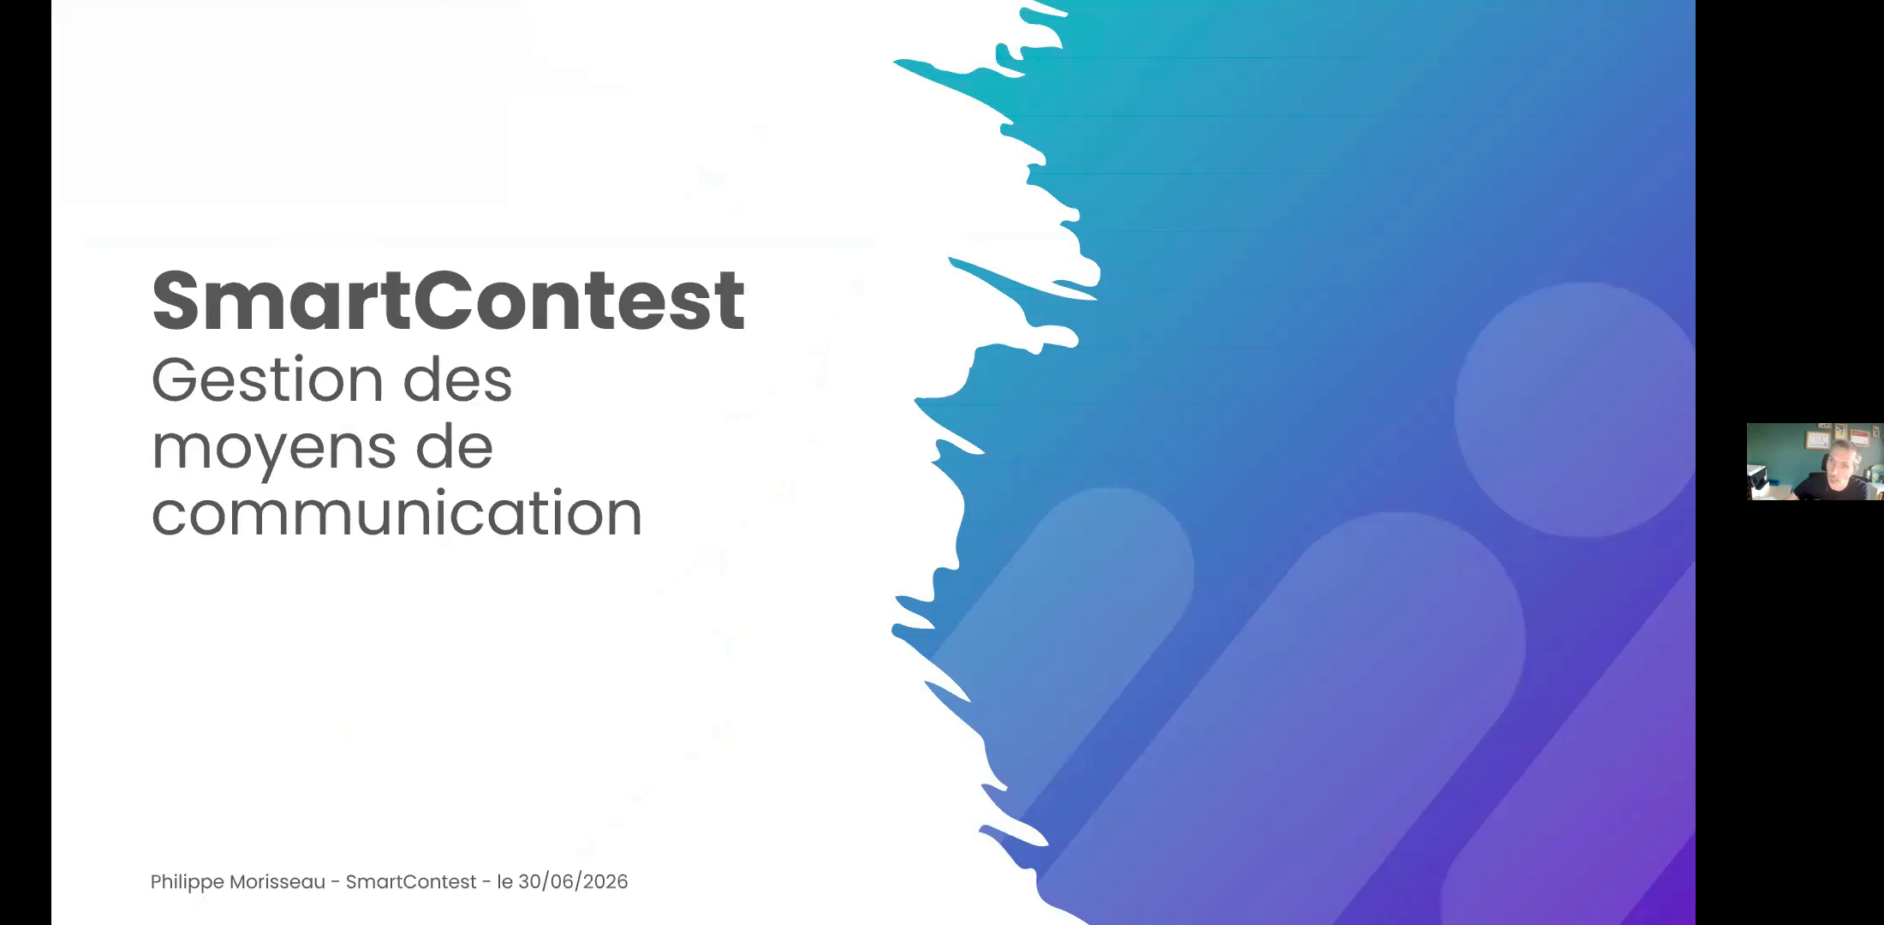
pyautogui.press('Right')
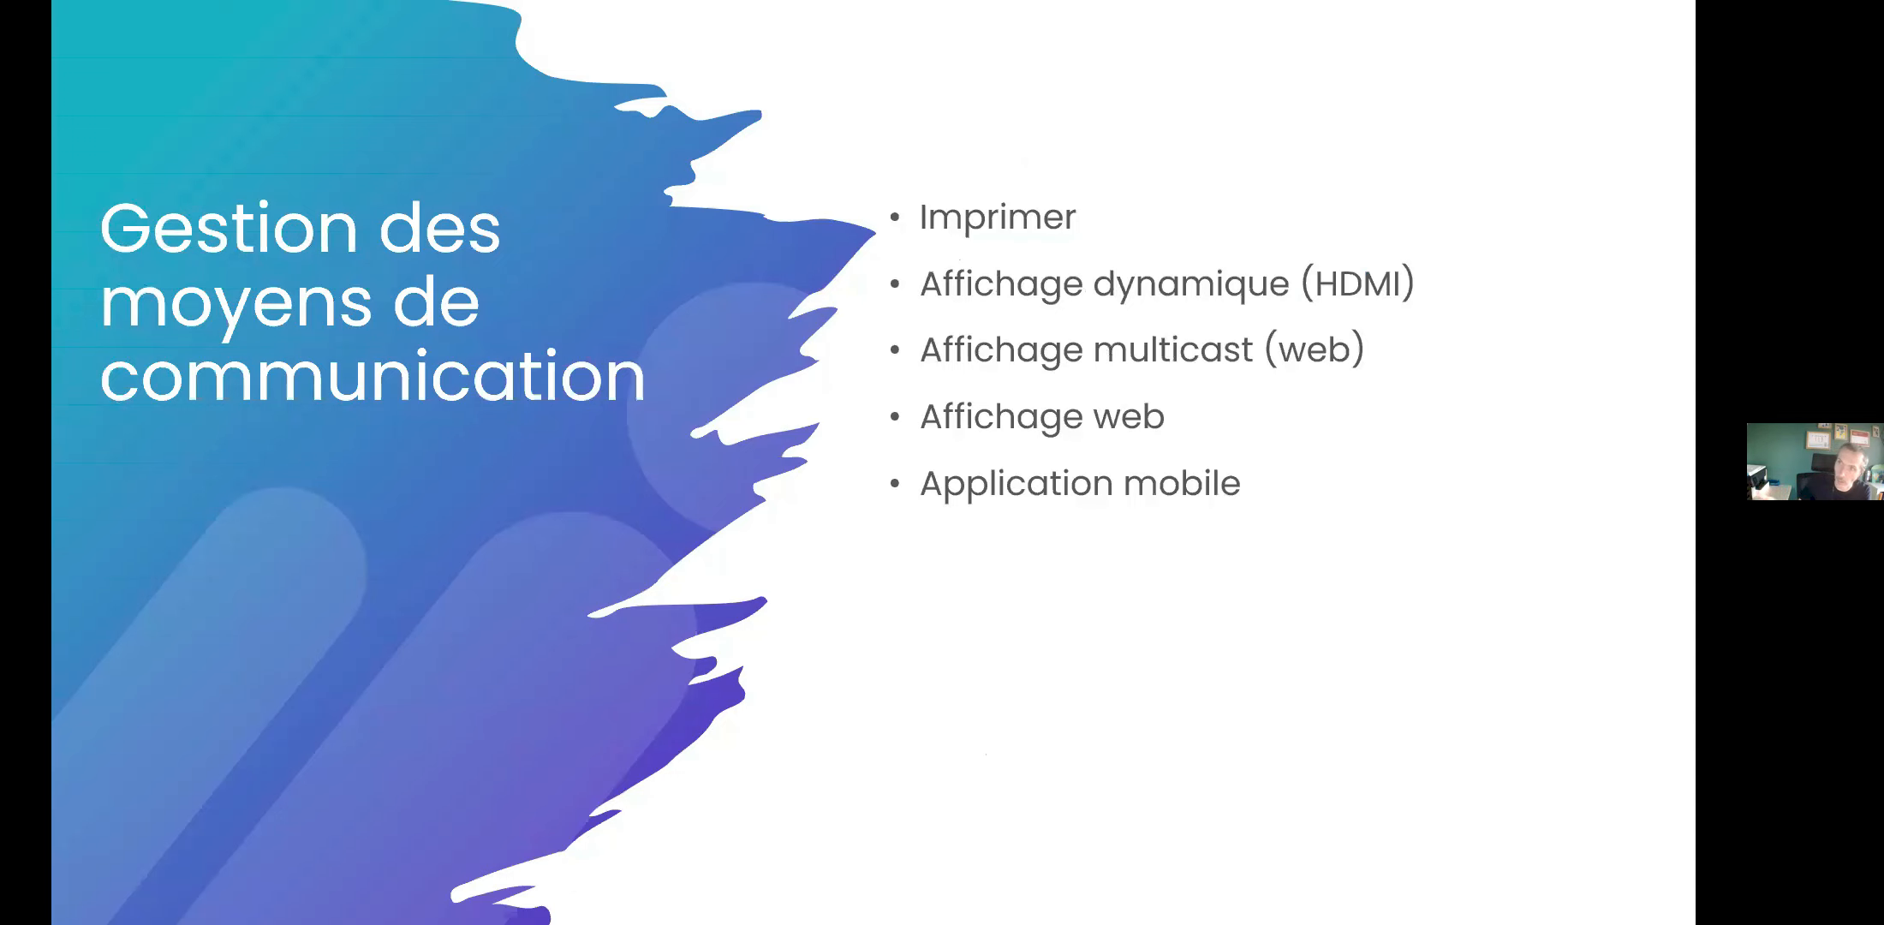
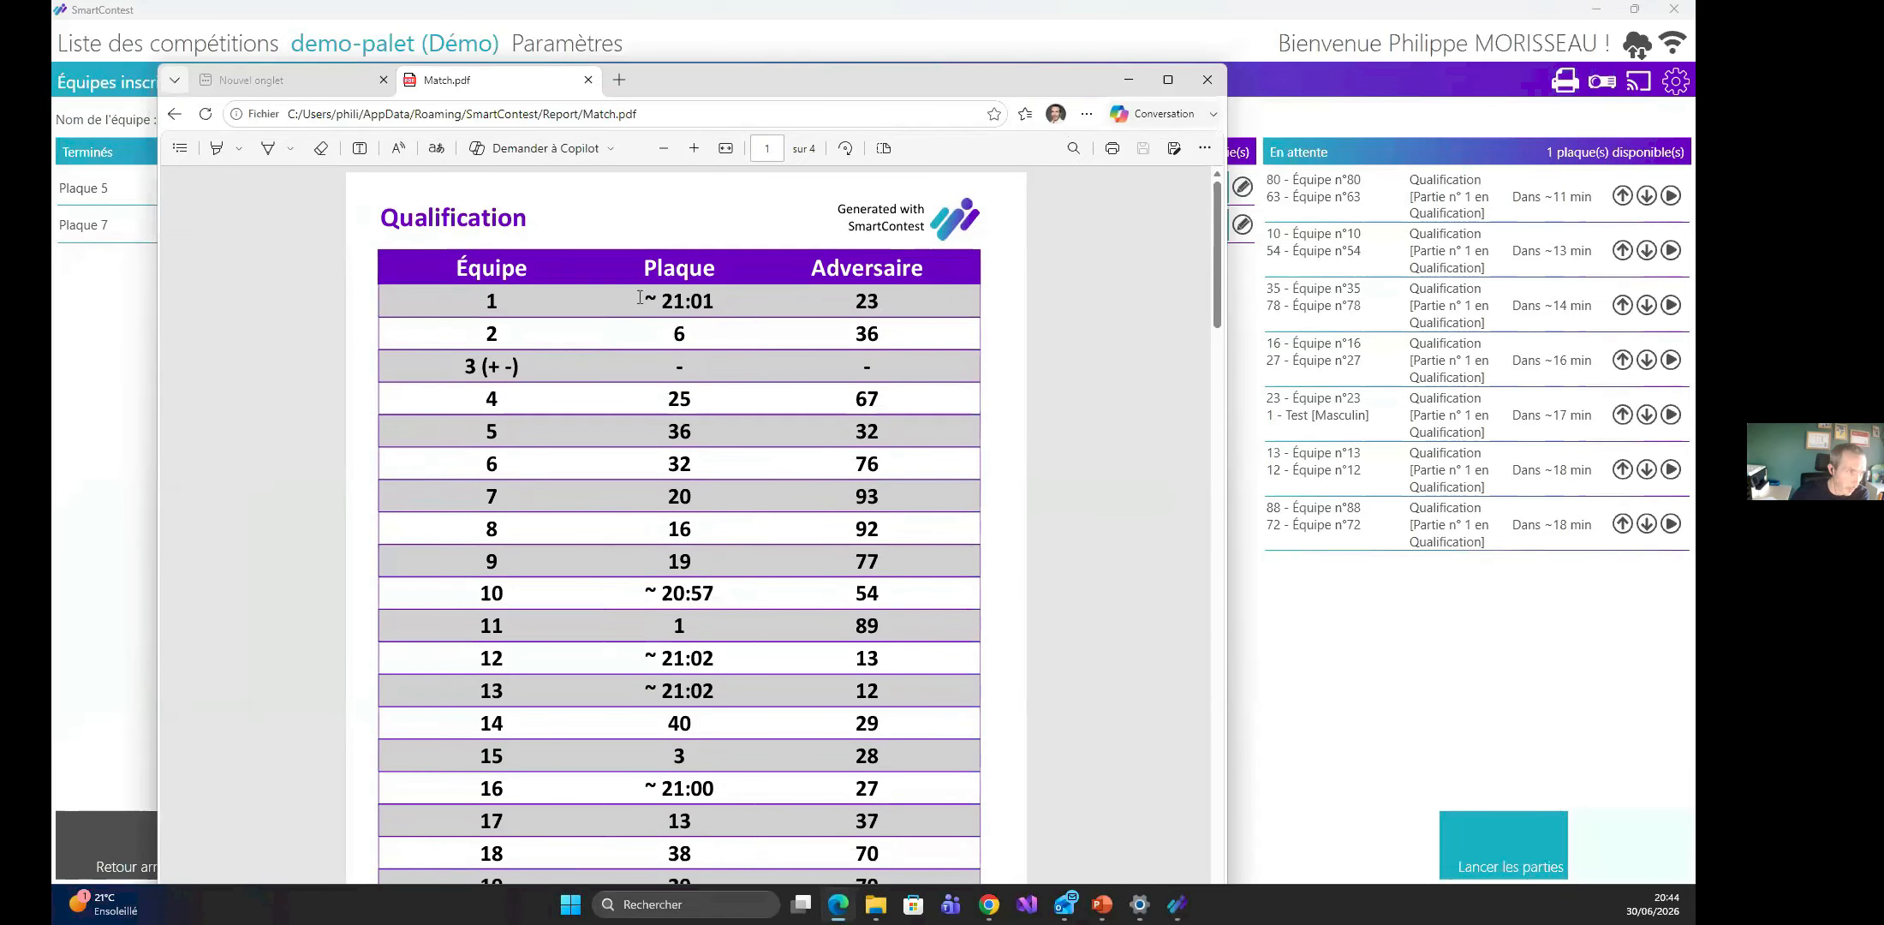
# Examine the estimated time given for team 1 in the Qualification table of Match.pdf.
pyautogui.moveTo(647, 298); pyautogui.dragTo(717, 311)
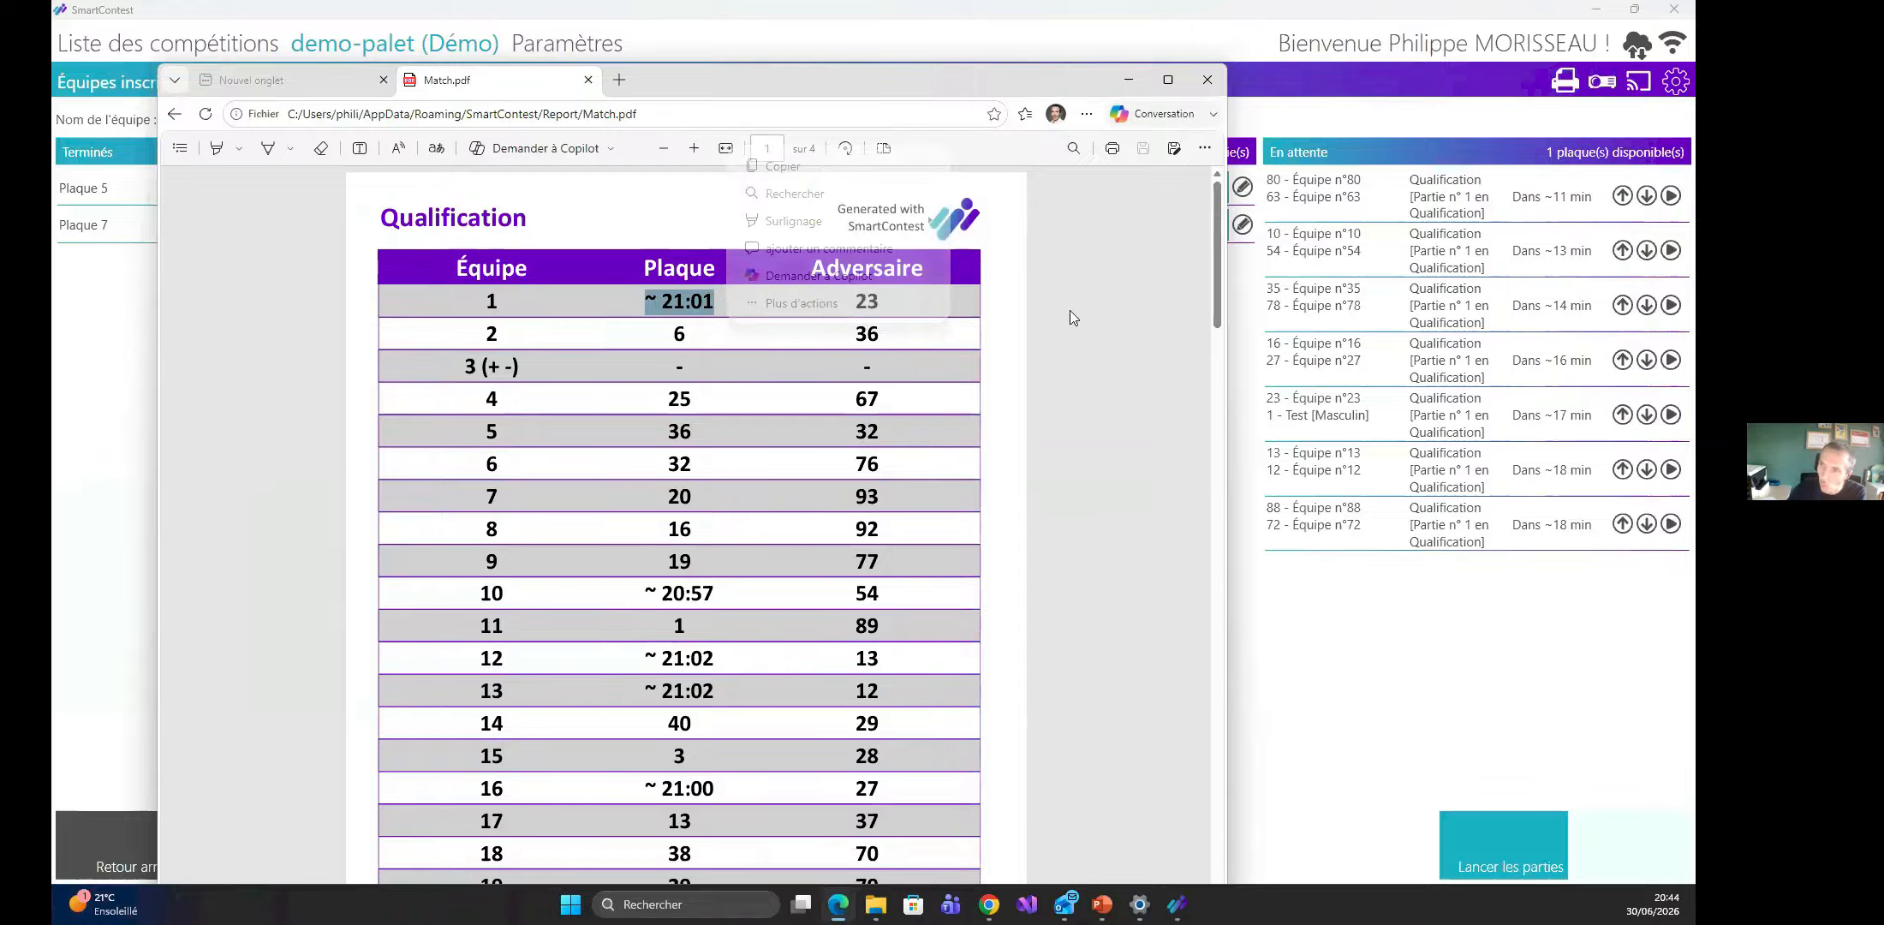
pyautogui.click(1136, 324)
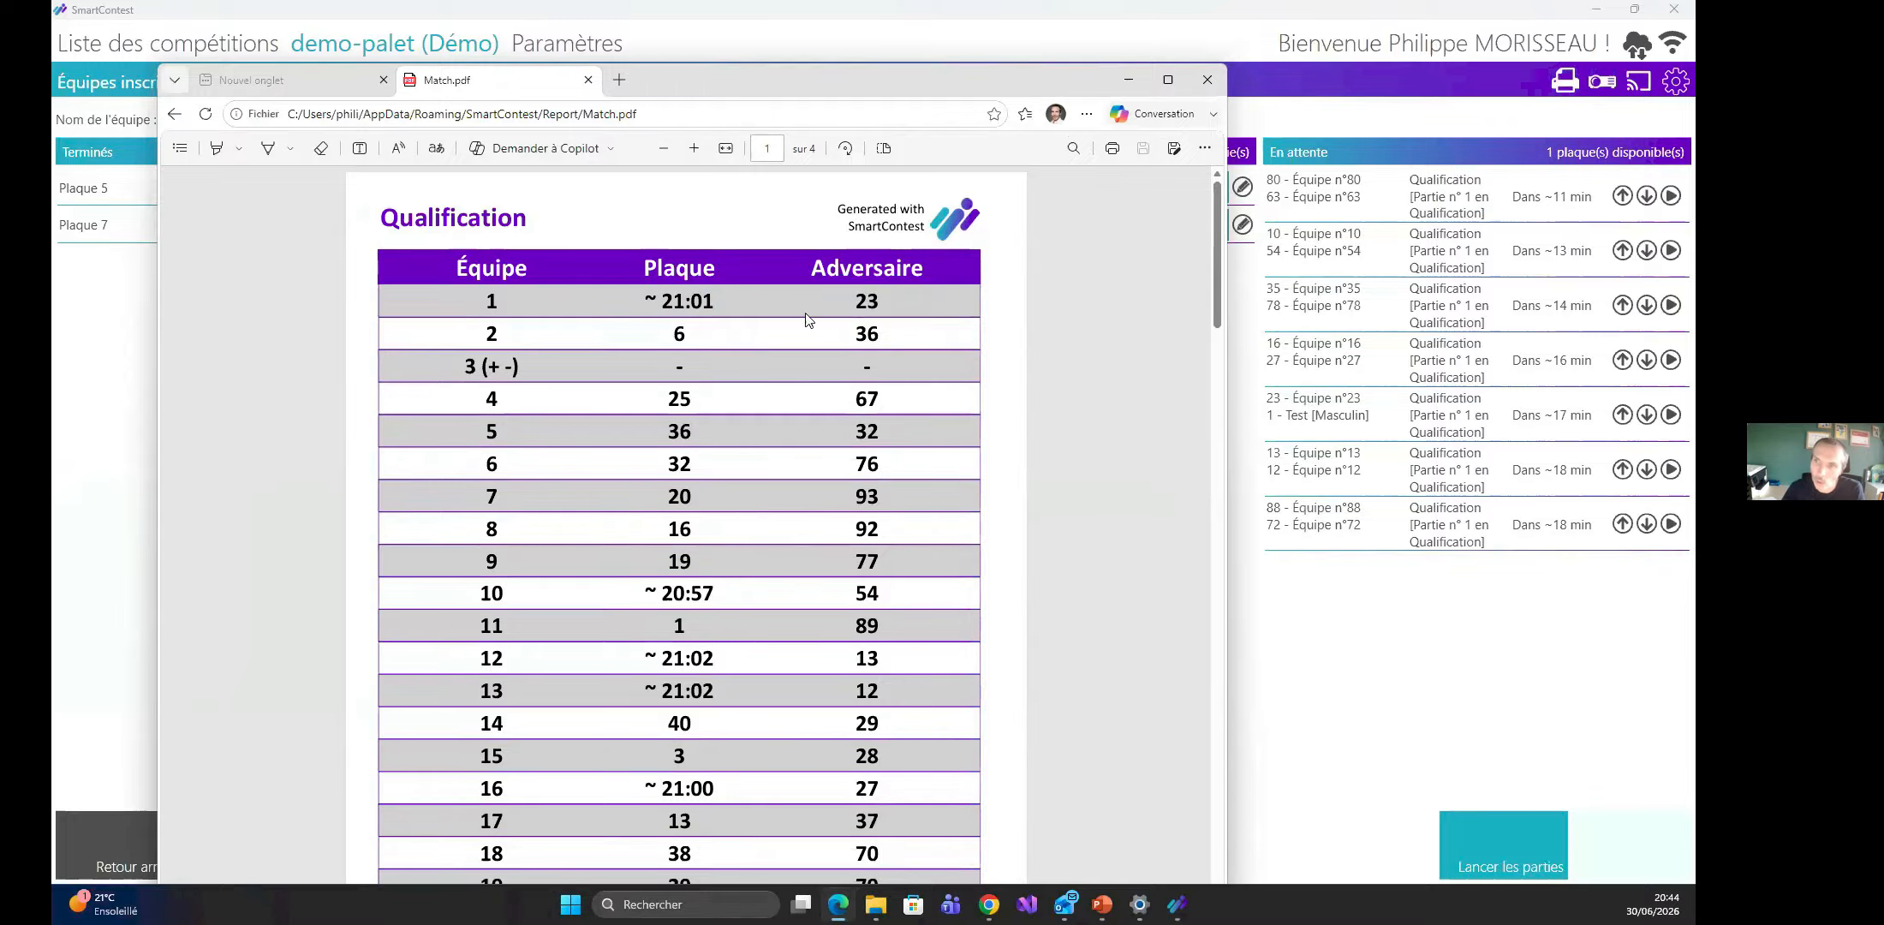
# Look through the Qualification tables across the pages of Match.pdf, return to the first page and minimize the report.
pyautogui.scroll(-9, 788, 315)
pyautogui.scroll(-10, 788, 315)
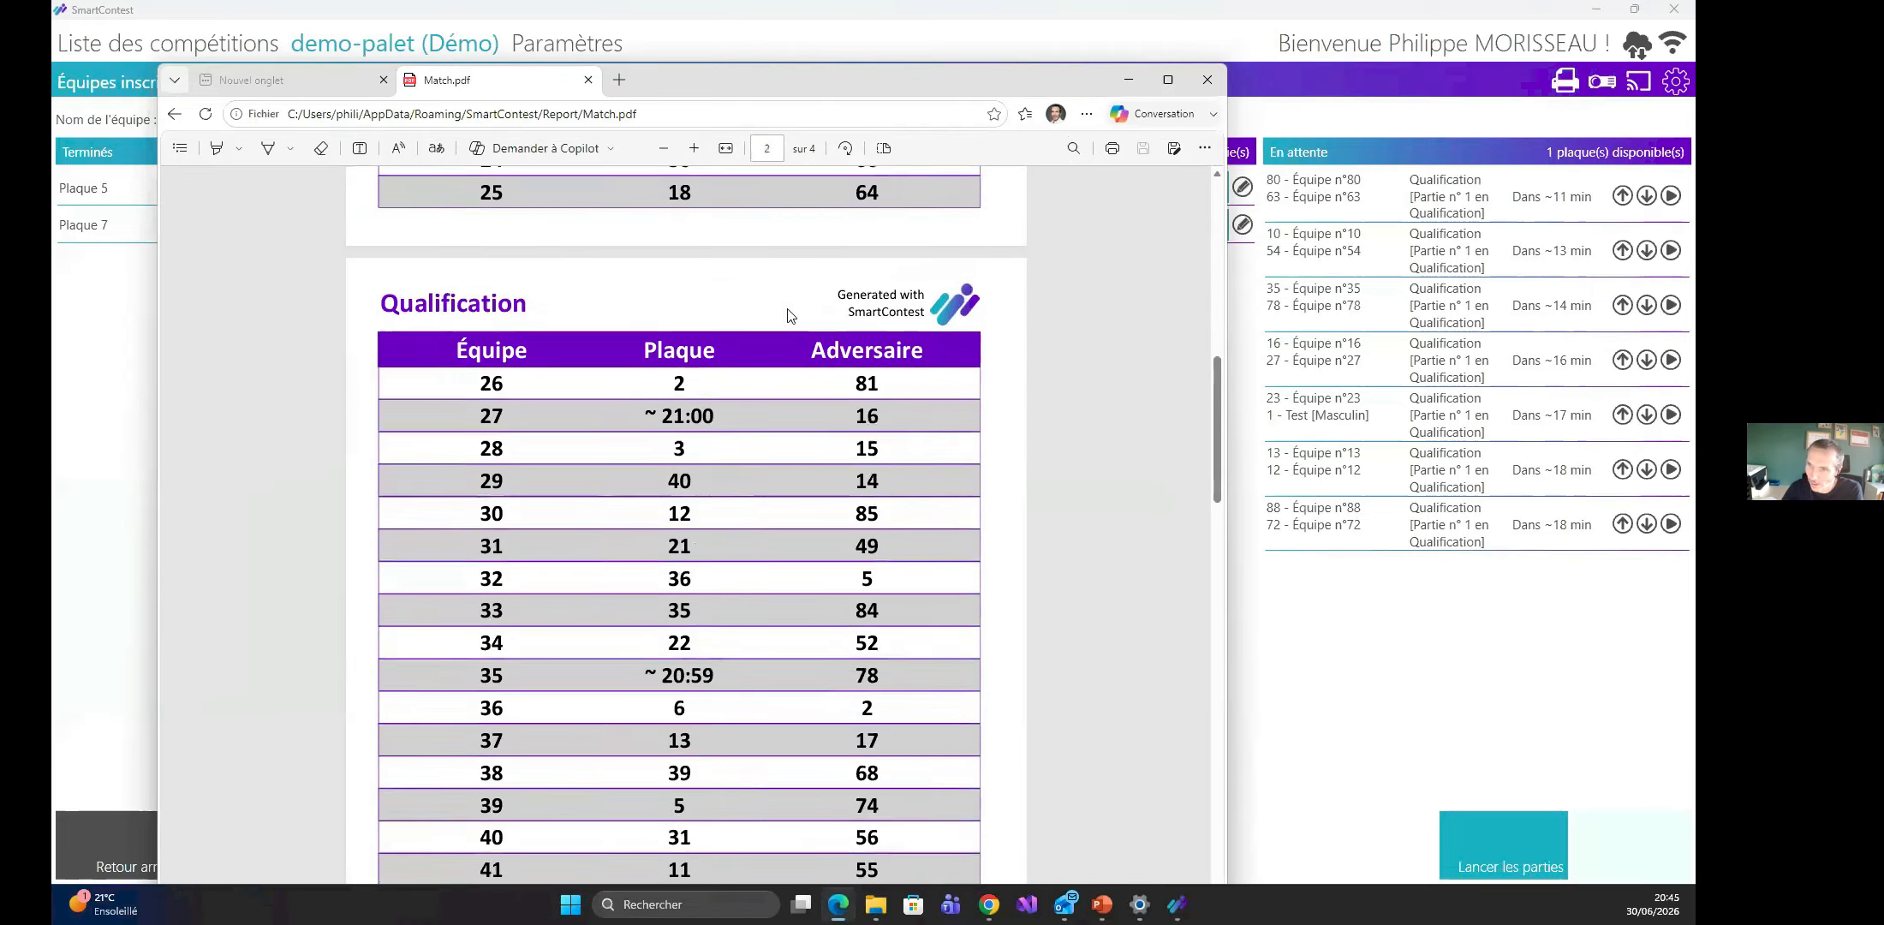
pyautogui.scroll(-4, 788, 312)
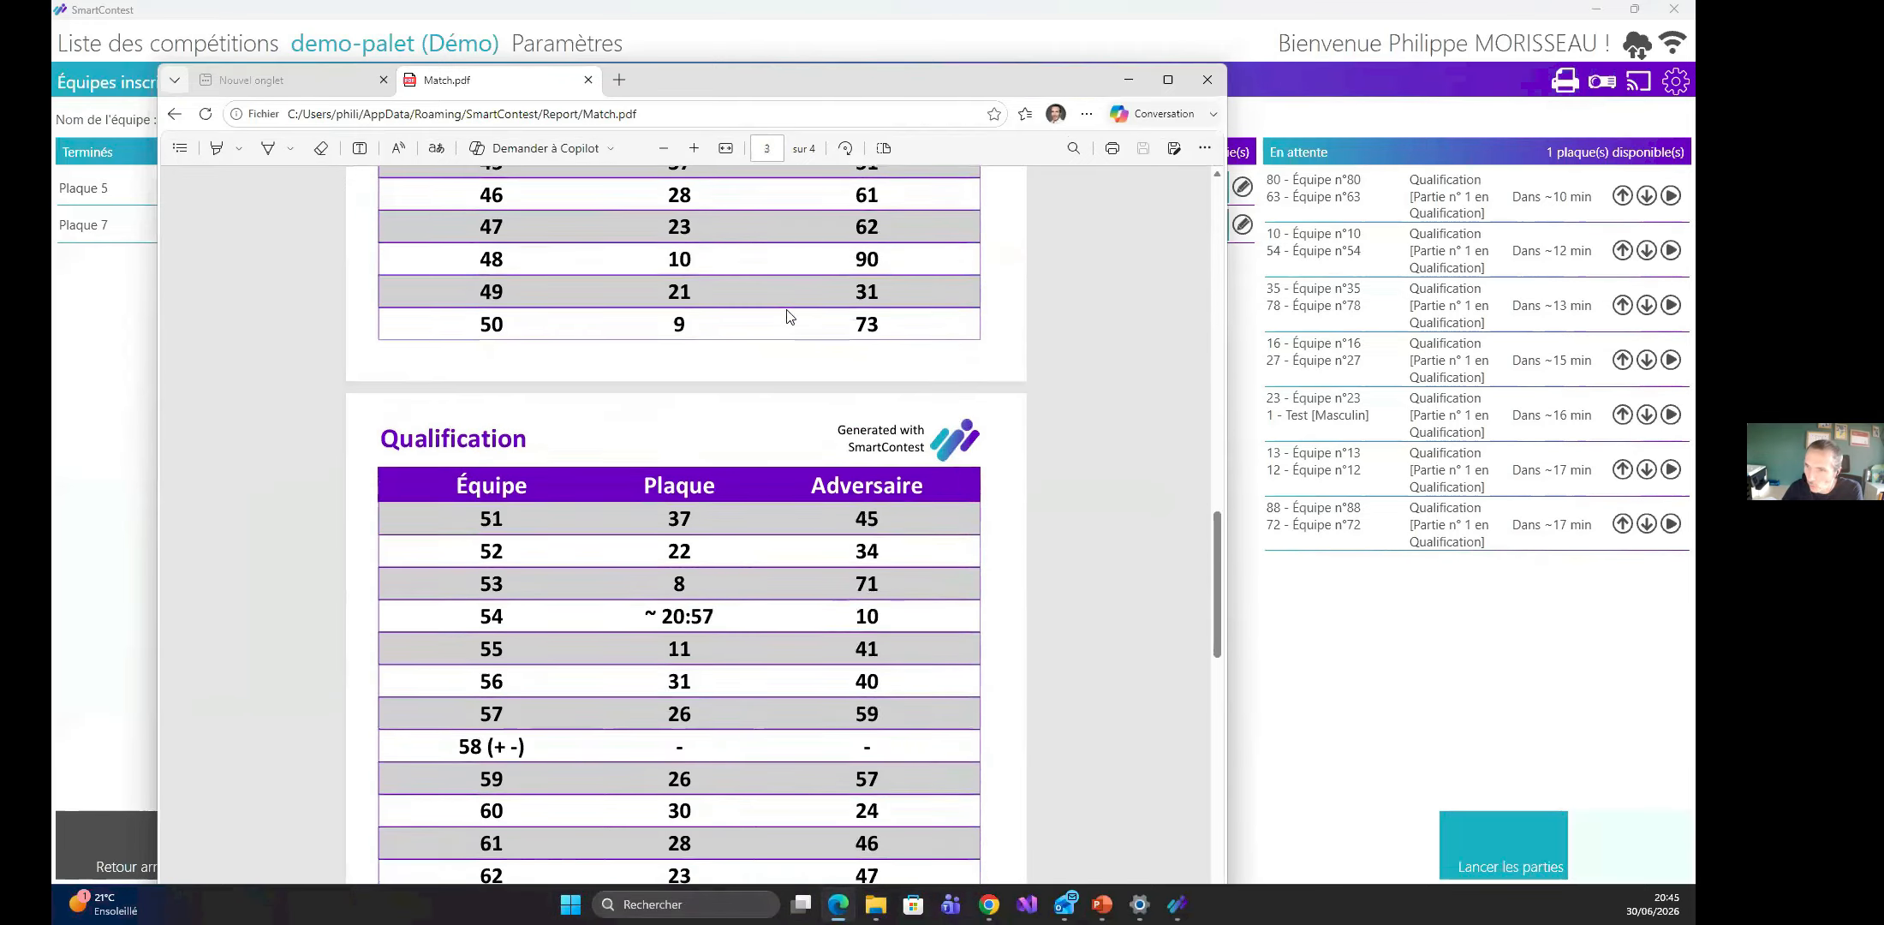
pyautogui.scroll(14, 788, 314)
pyautogui.scroll(10, 788, 314)
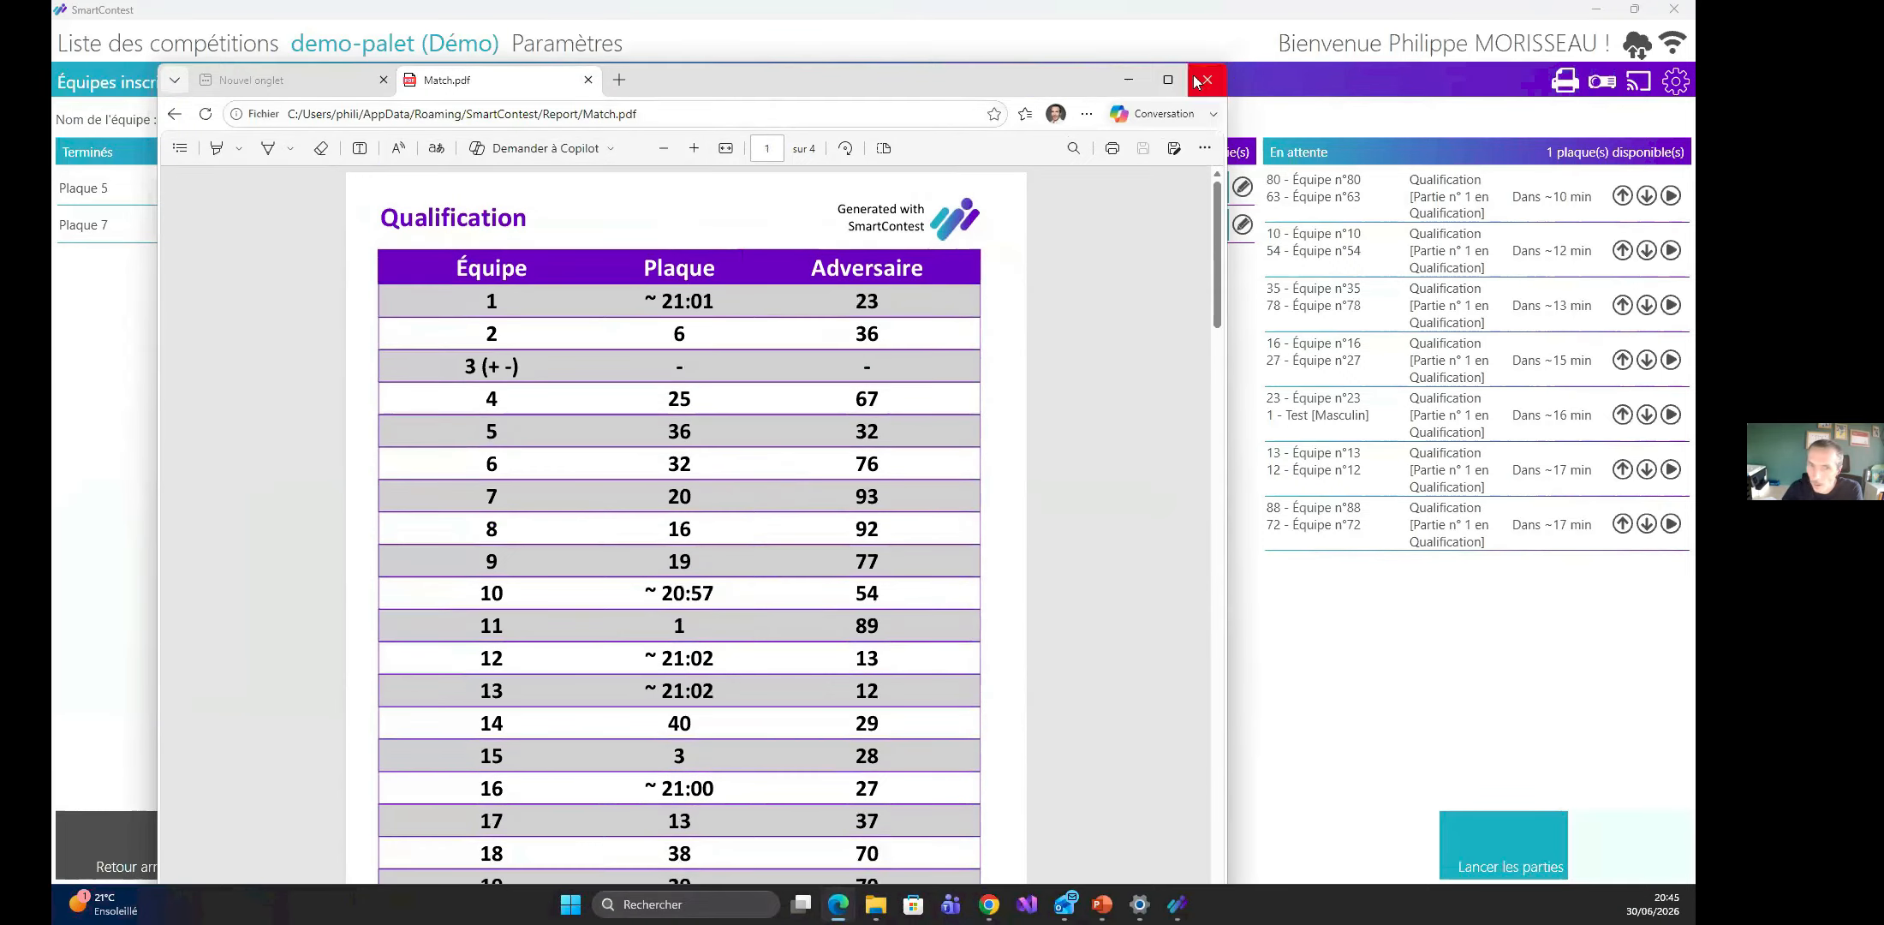
pyautogui.click(1129, 83)
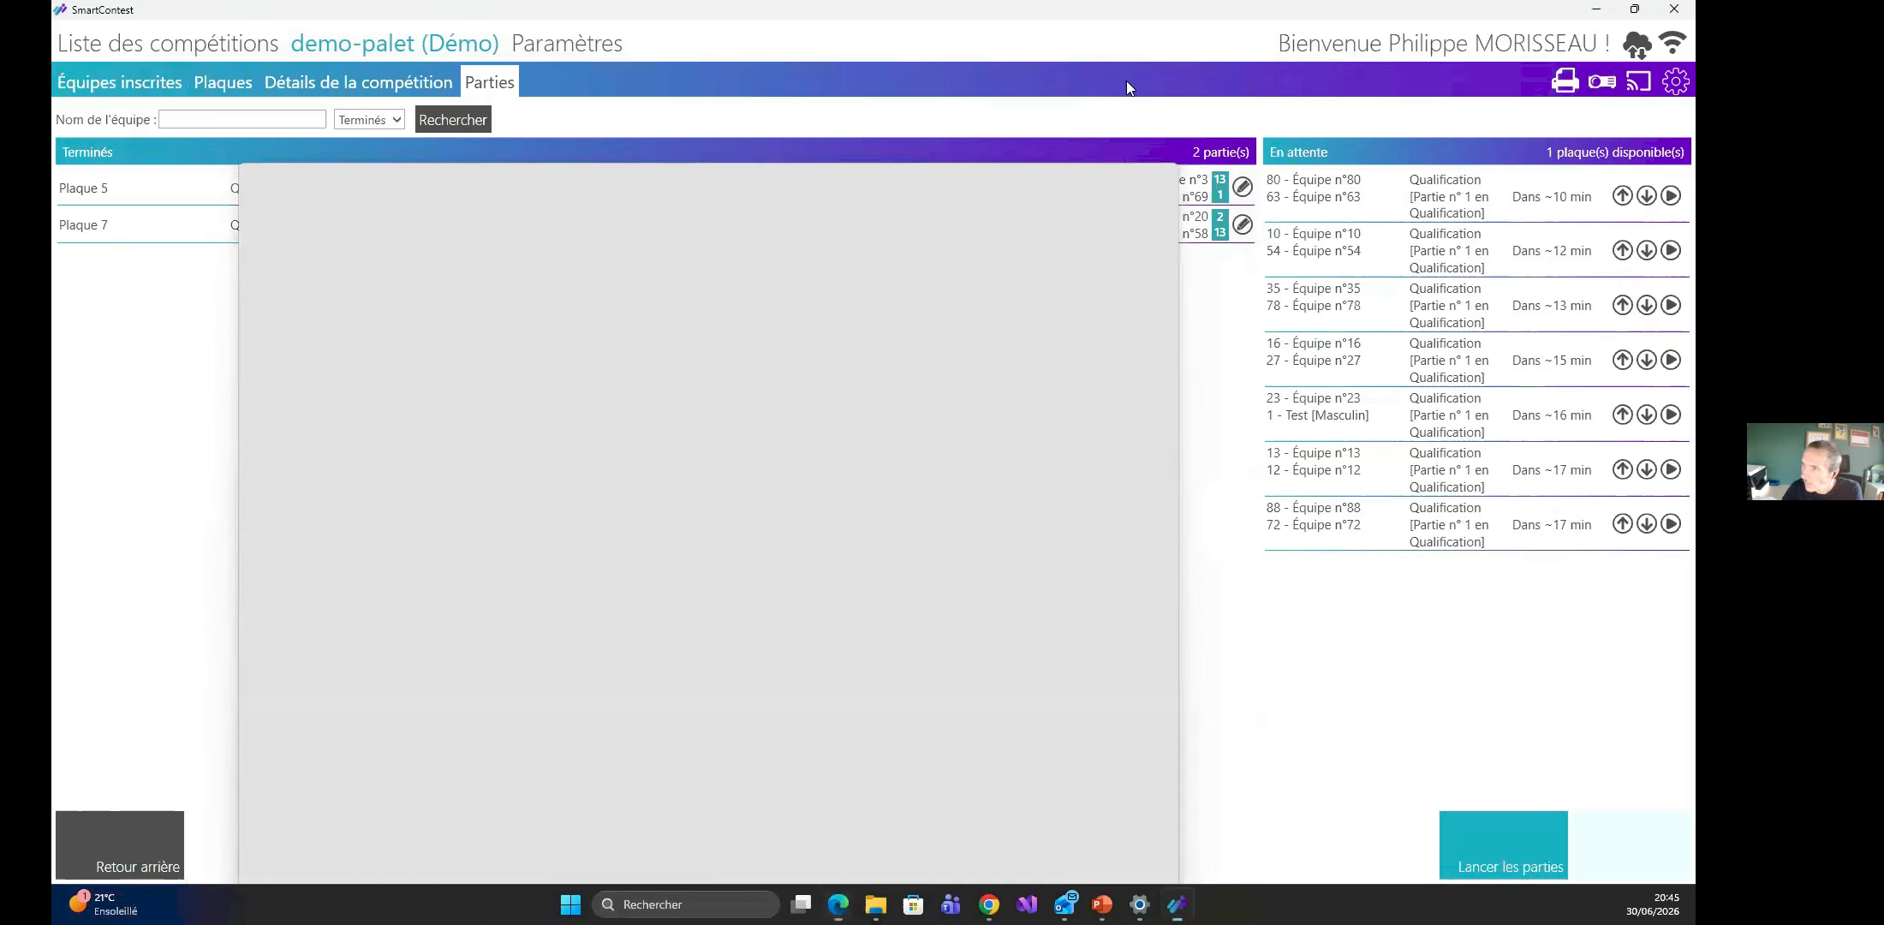
# Try to print the ranking with only Classement Qualification selected, leaving out Classement général.
pyautogui.click(1566, 82)
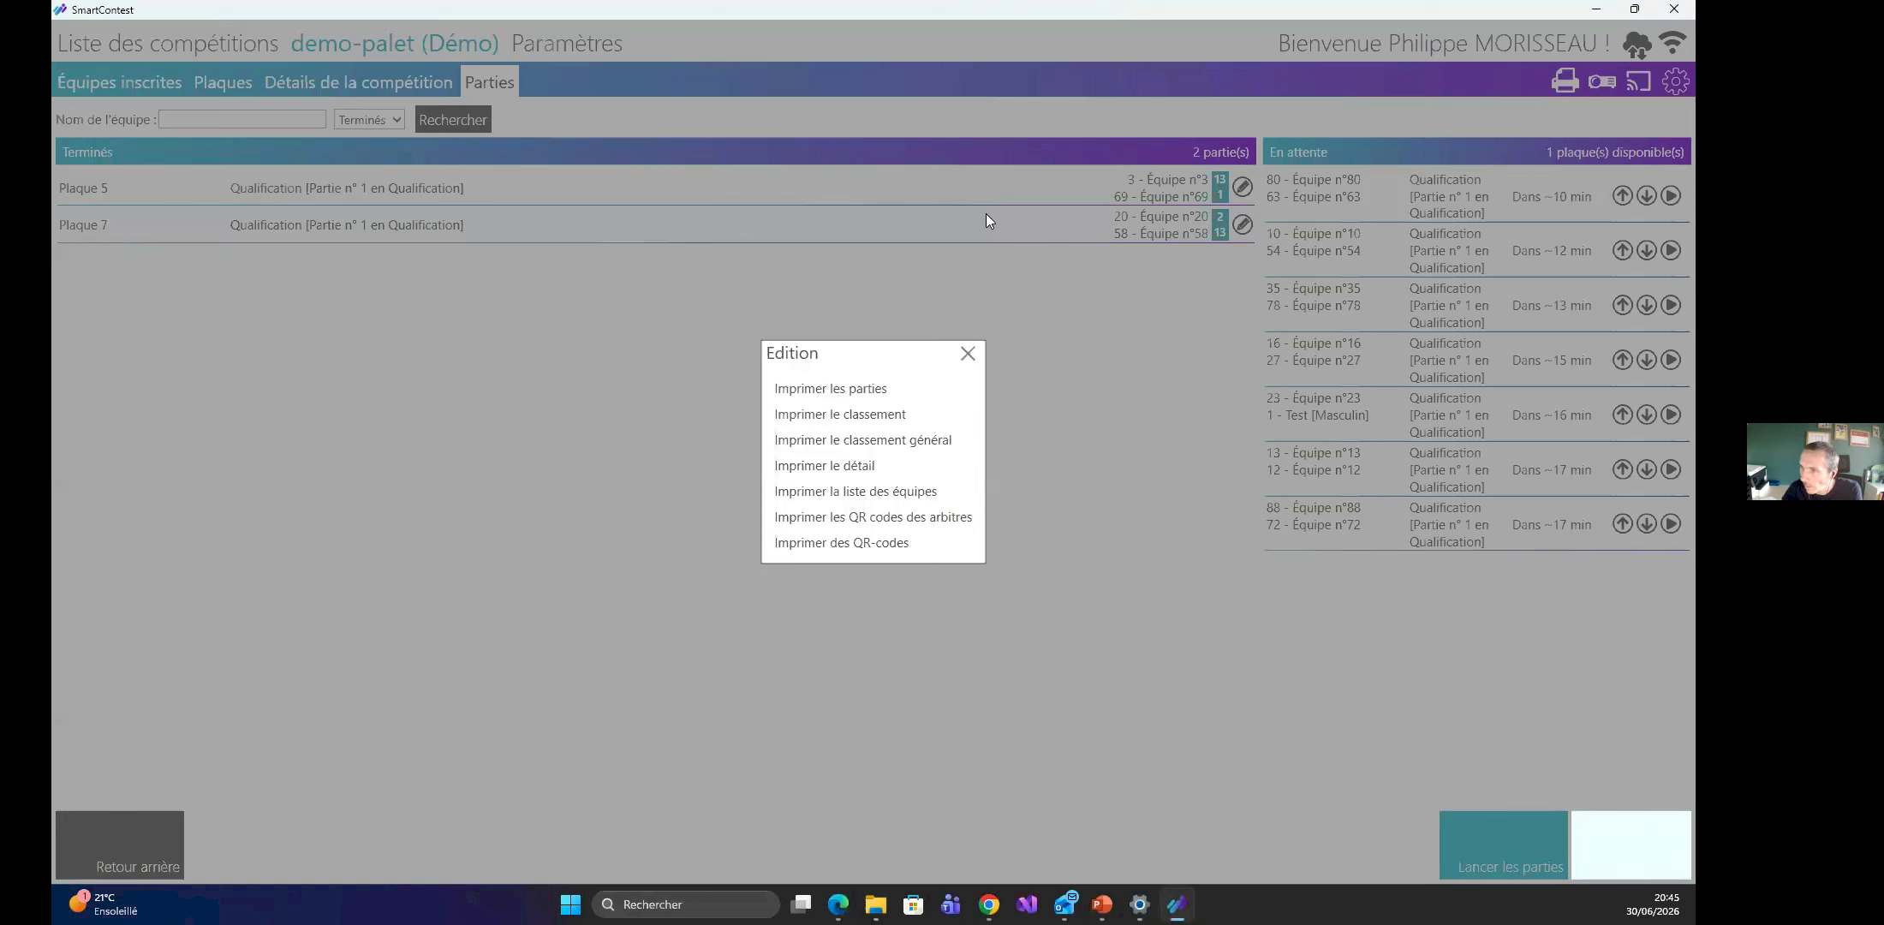
pyautogui.click(850, 416)
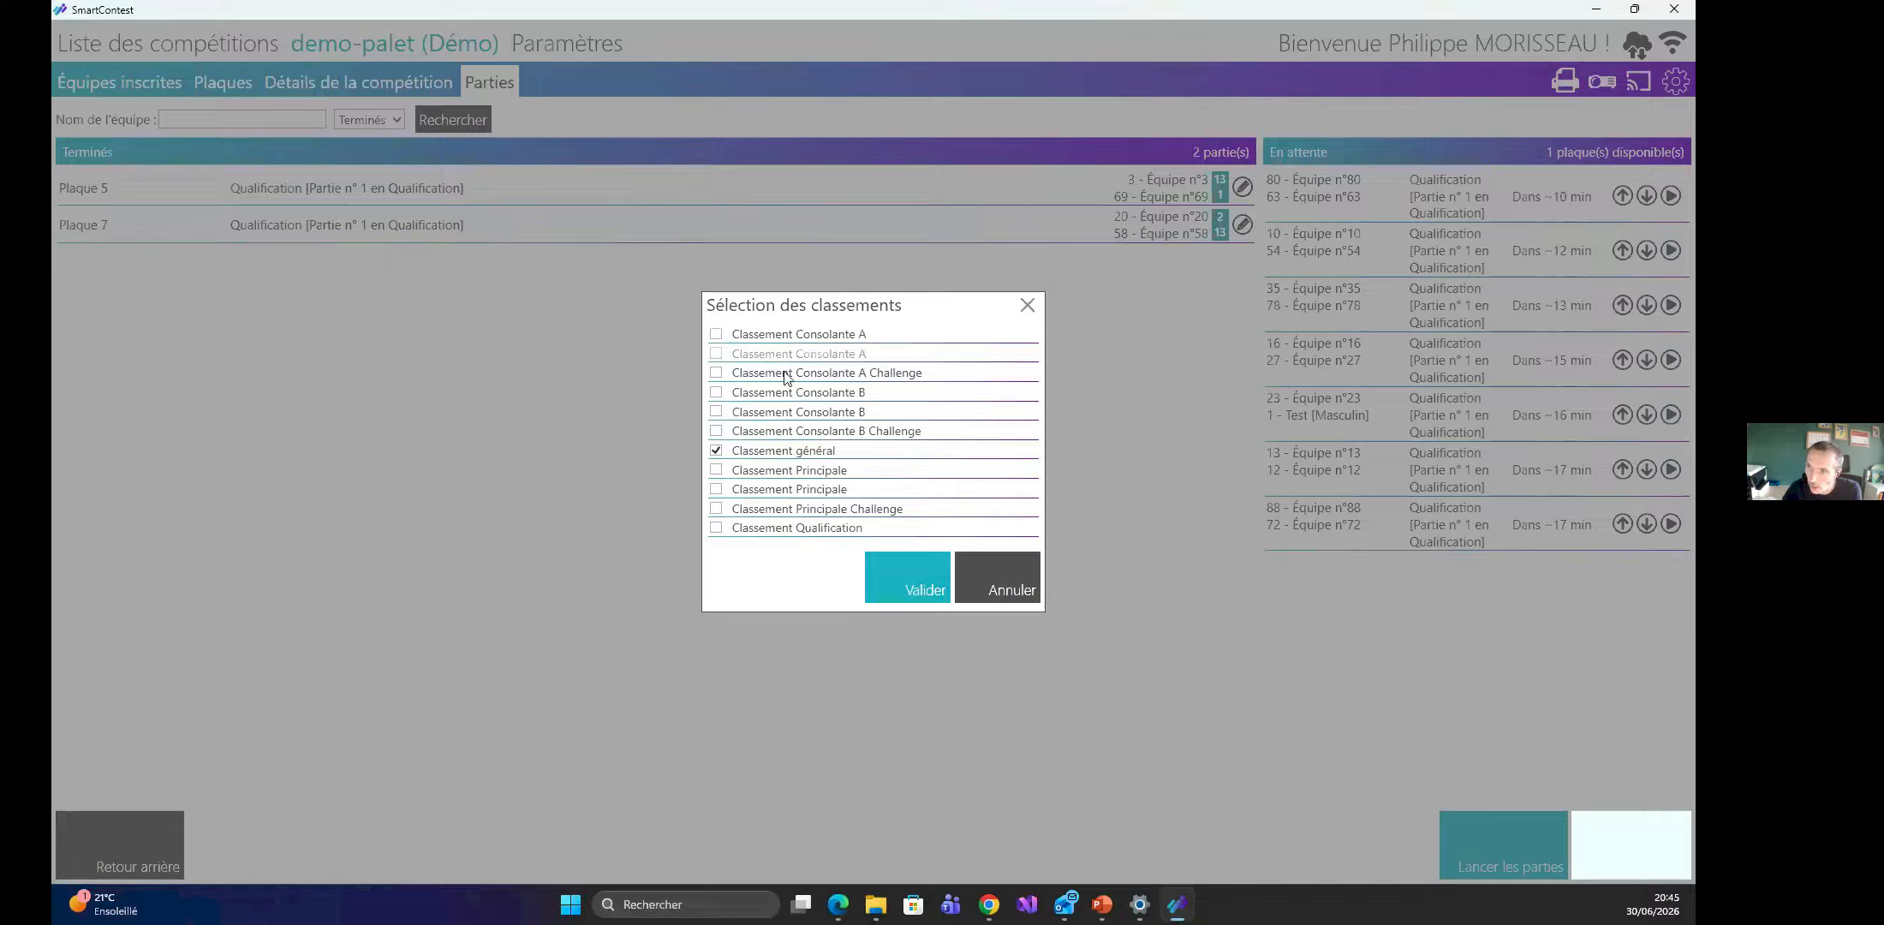
pyautogui.click(784, 451)
pyautogui.click(799, 528)
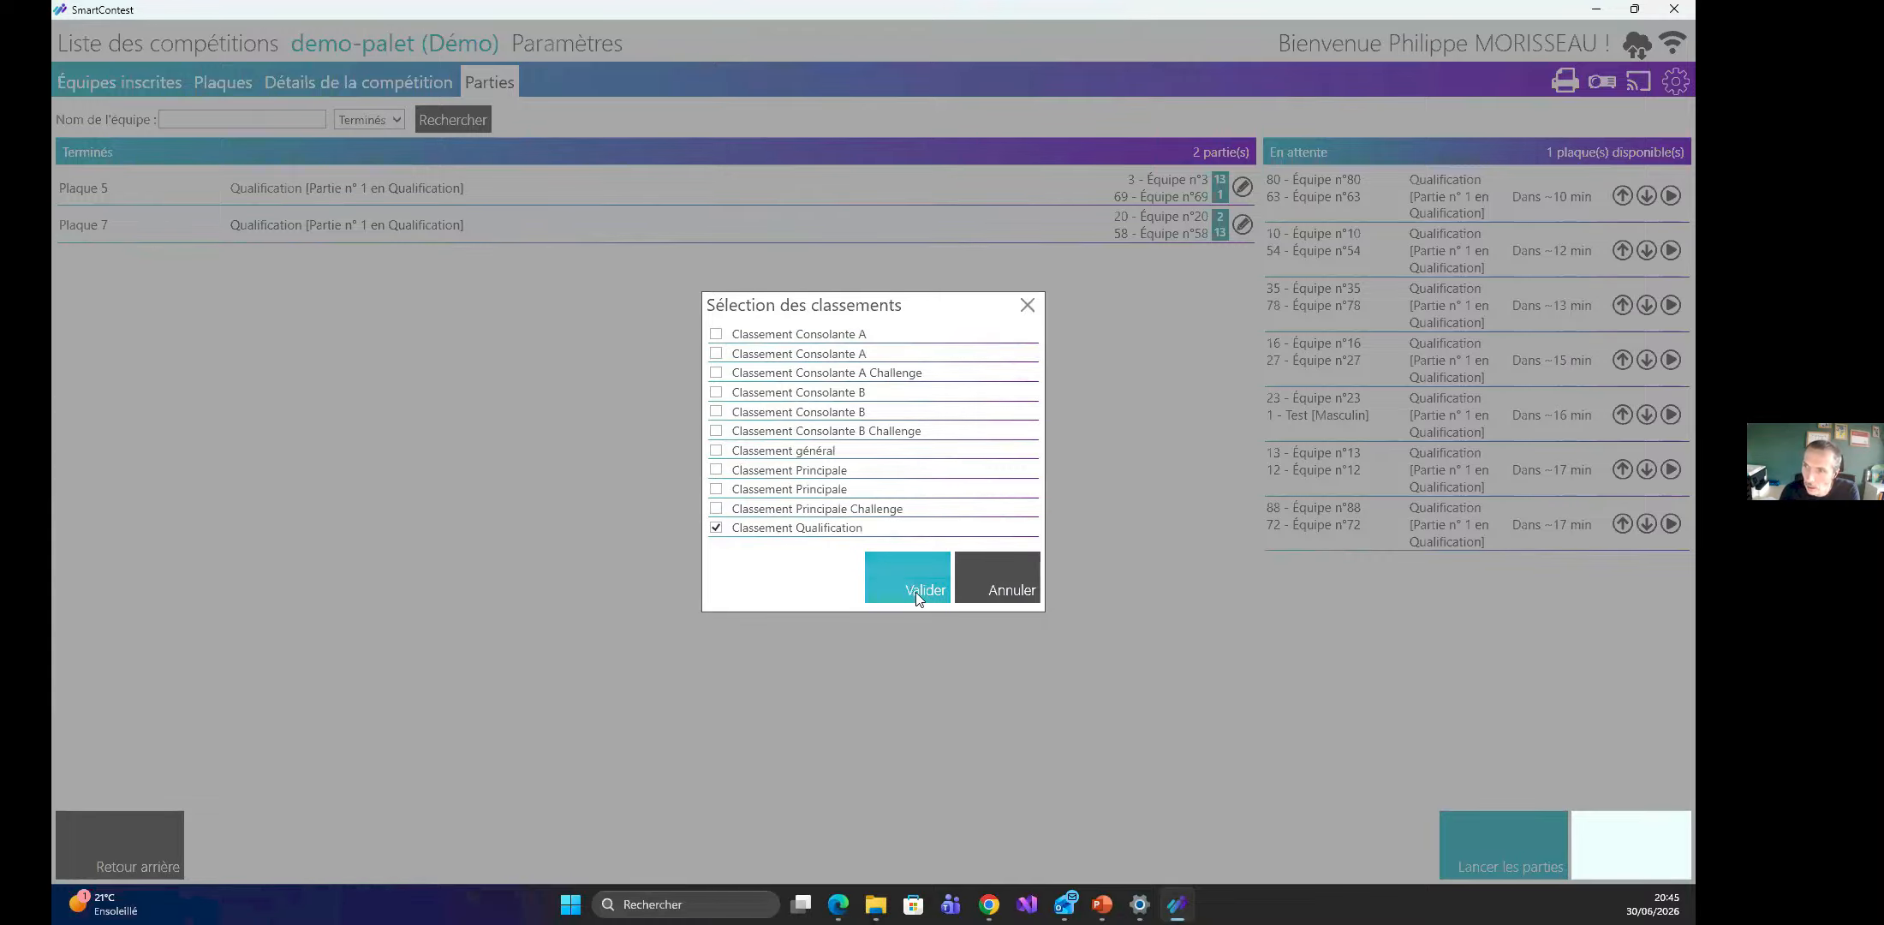
pyautogui.click(907, 586)
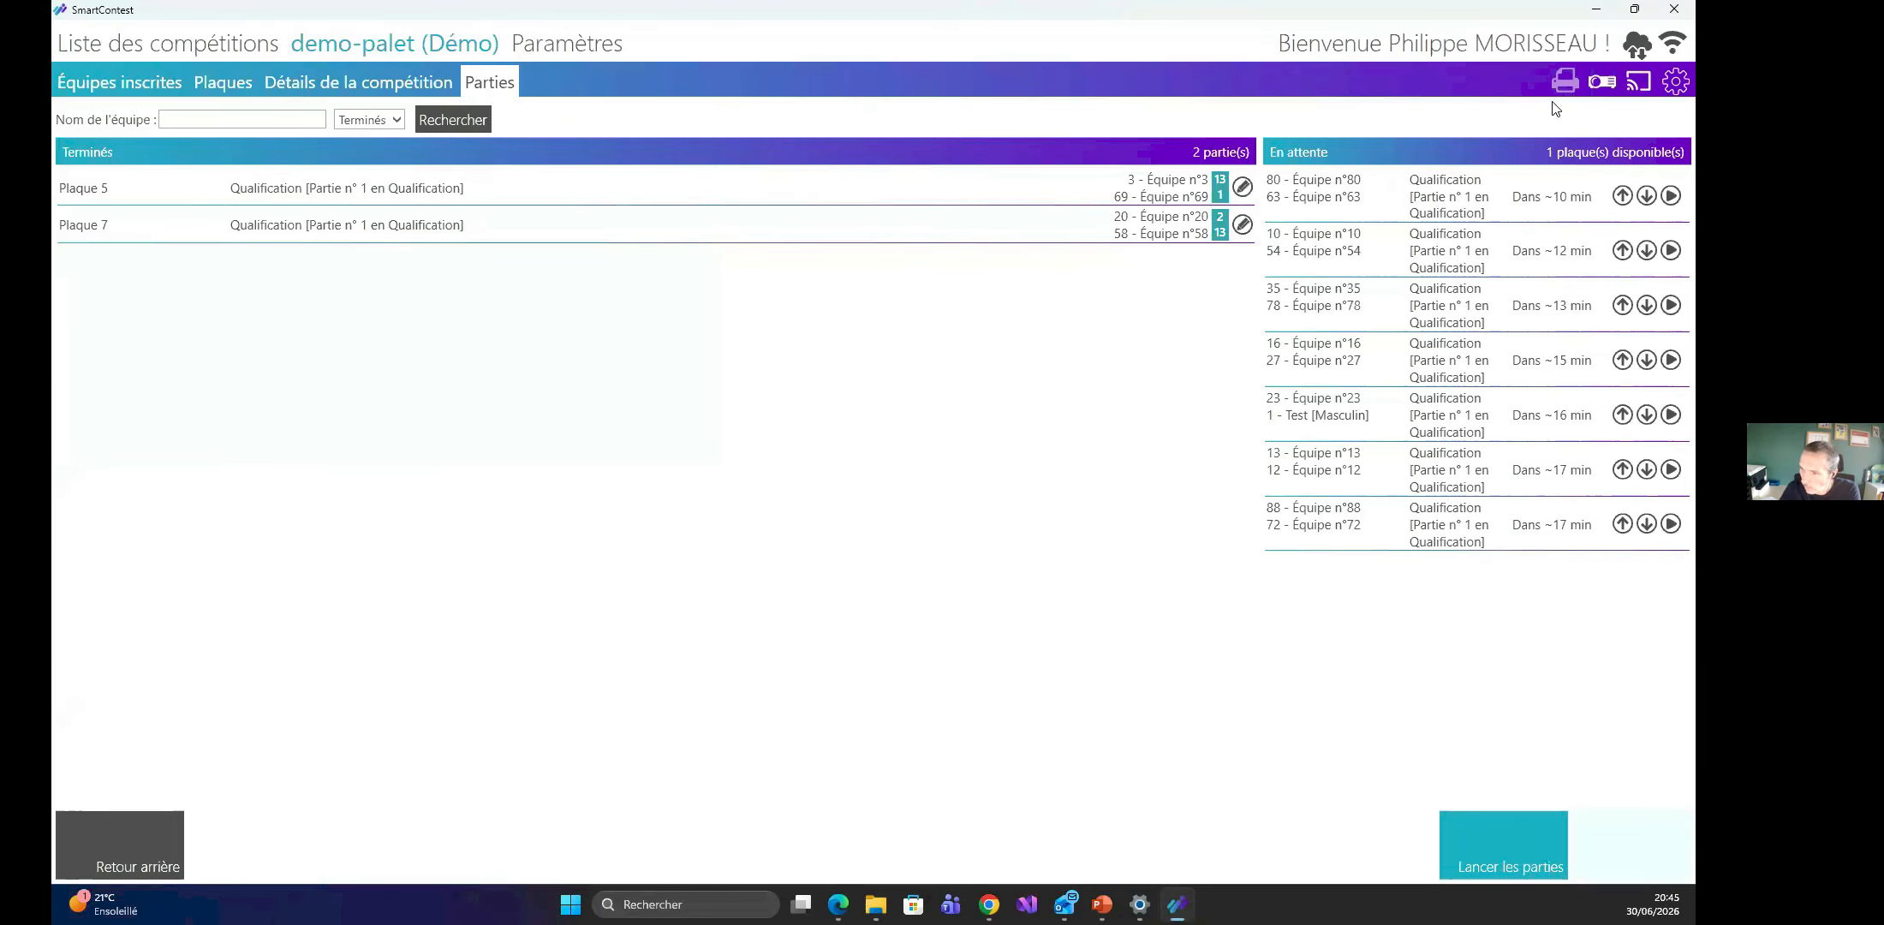
# Close the Match.pdf report still open in the browser and return to the finished parties list in SmartContest.
pyautogui.click(853, 915)
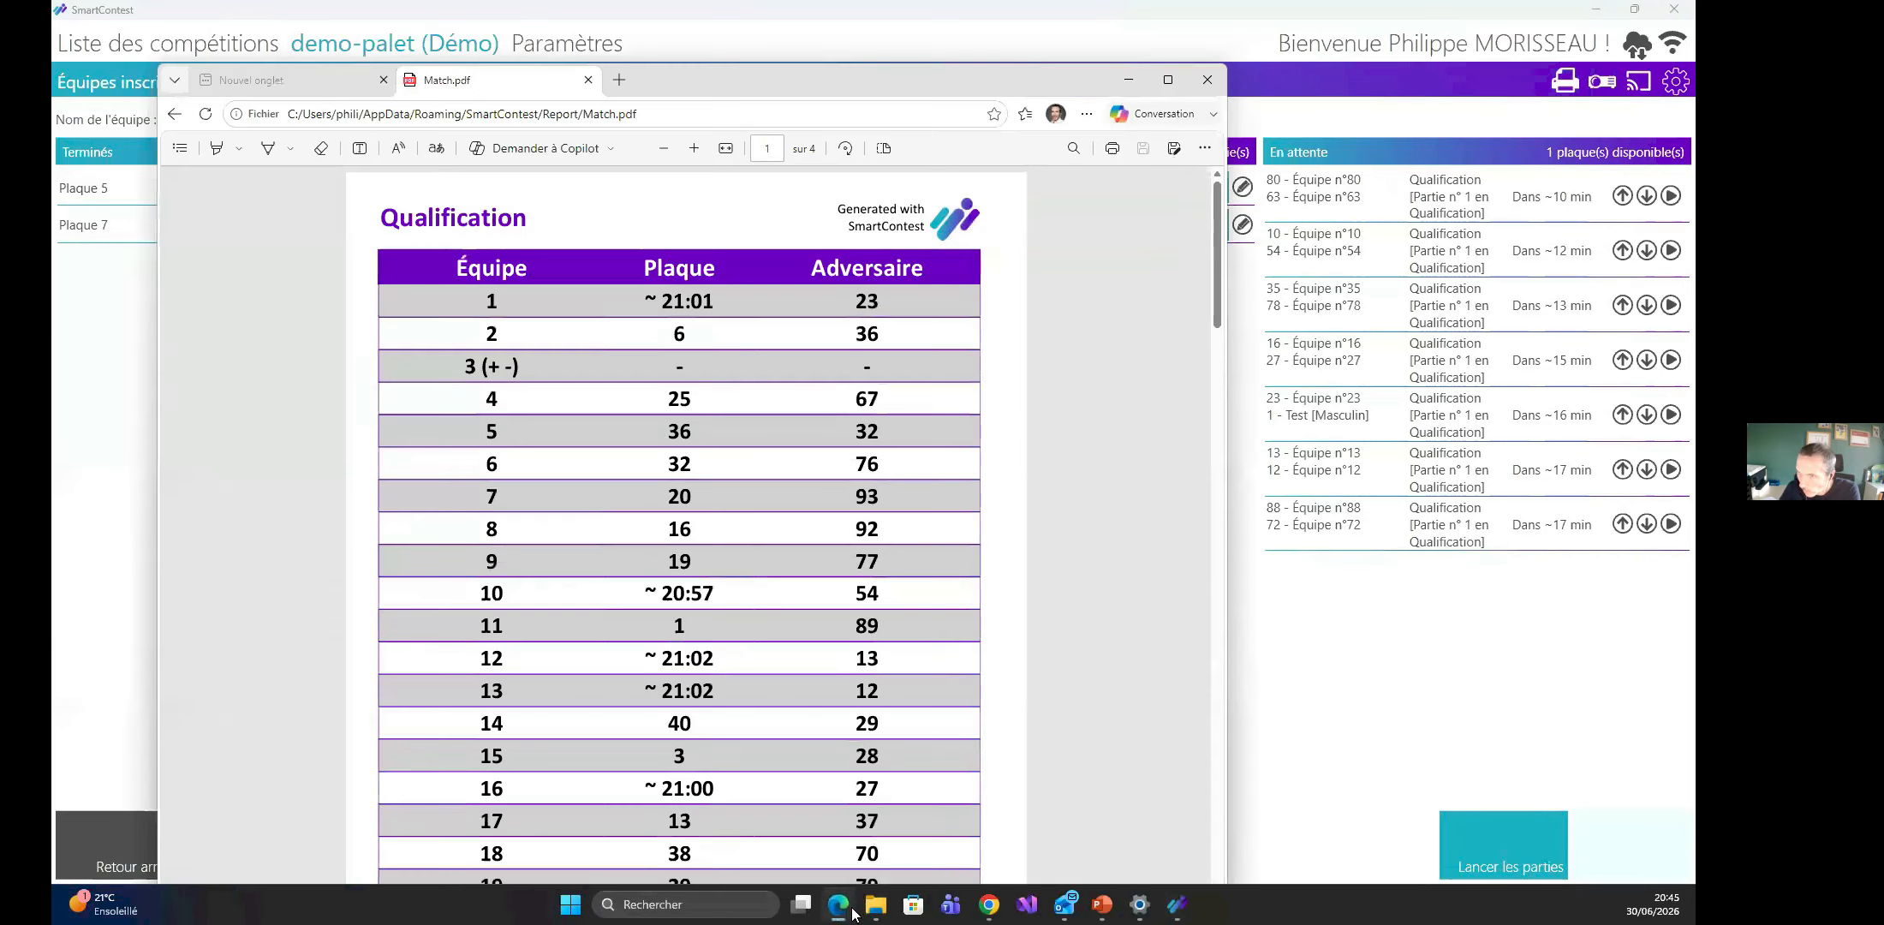
pyautogui.click(588, 80)
pyautogui.click(1129, 79)
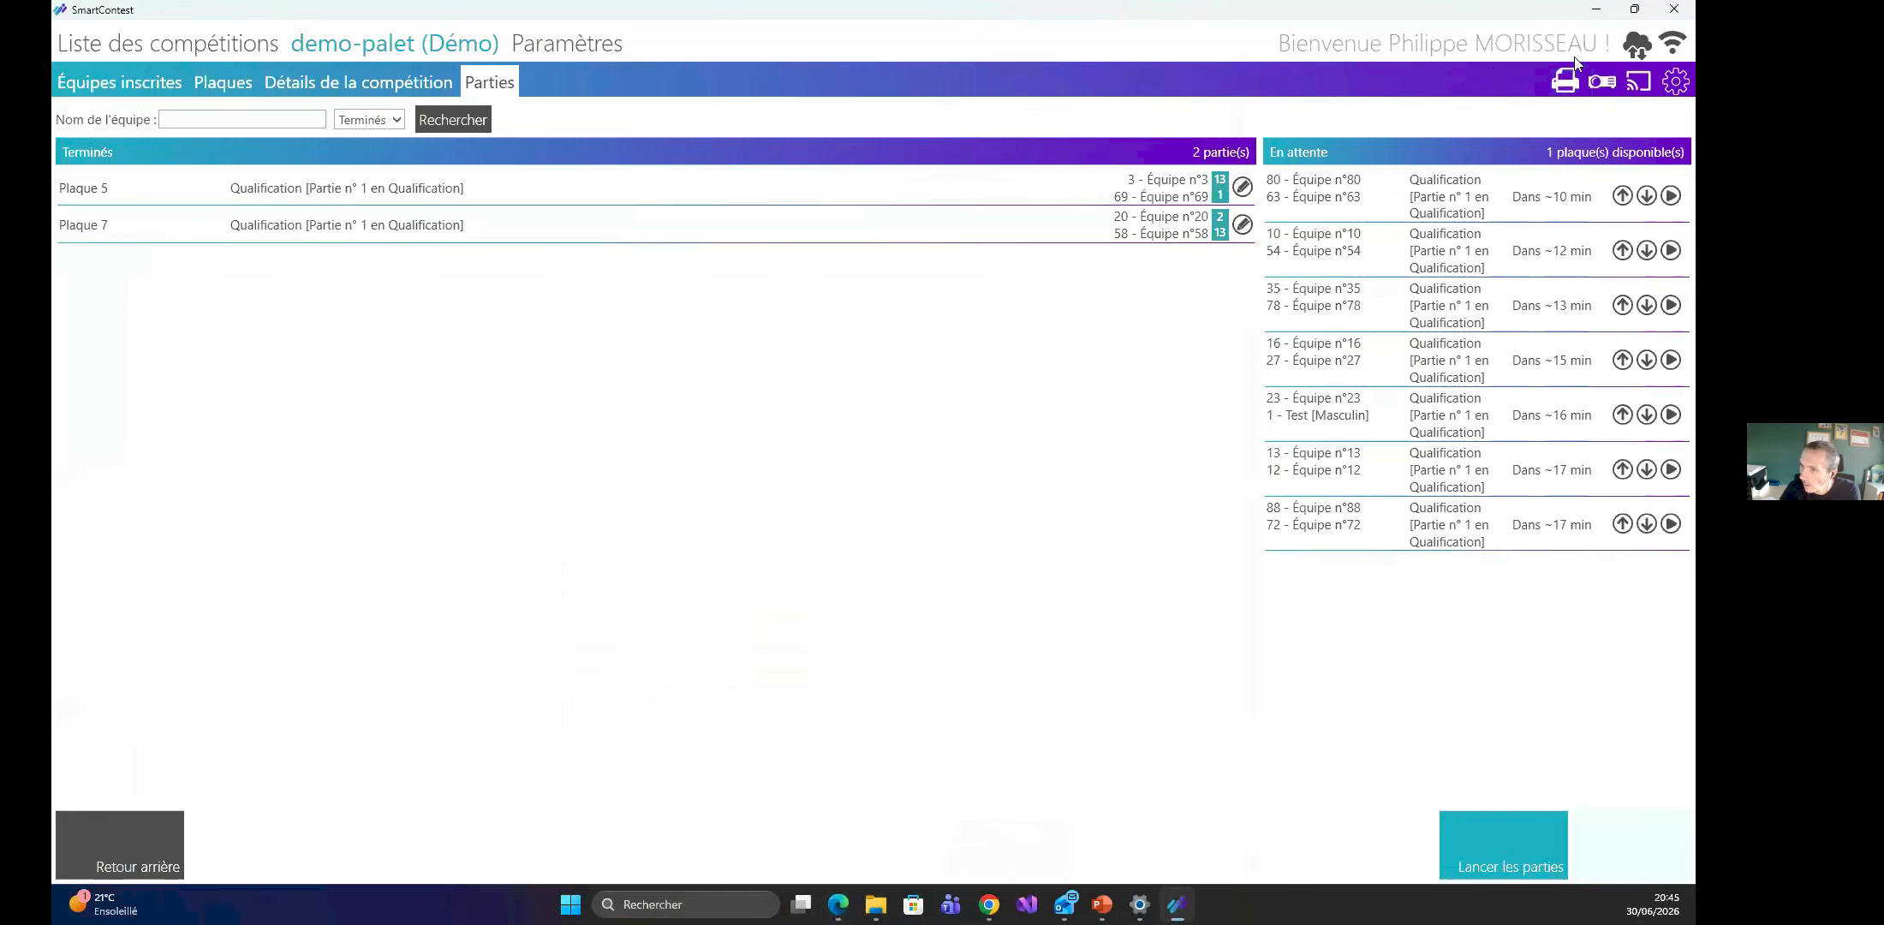
# Generate the general ranking report for demo-palet with Imprimer le classement général, view it and close it.
pyautogui.click(1563, 82)
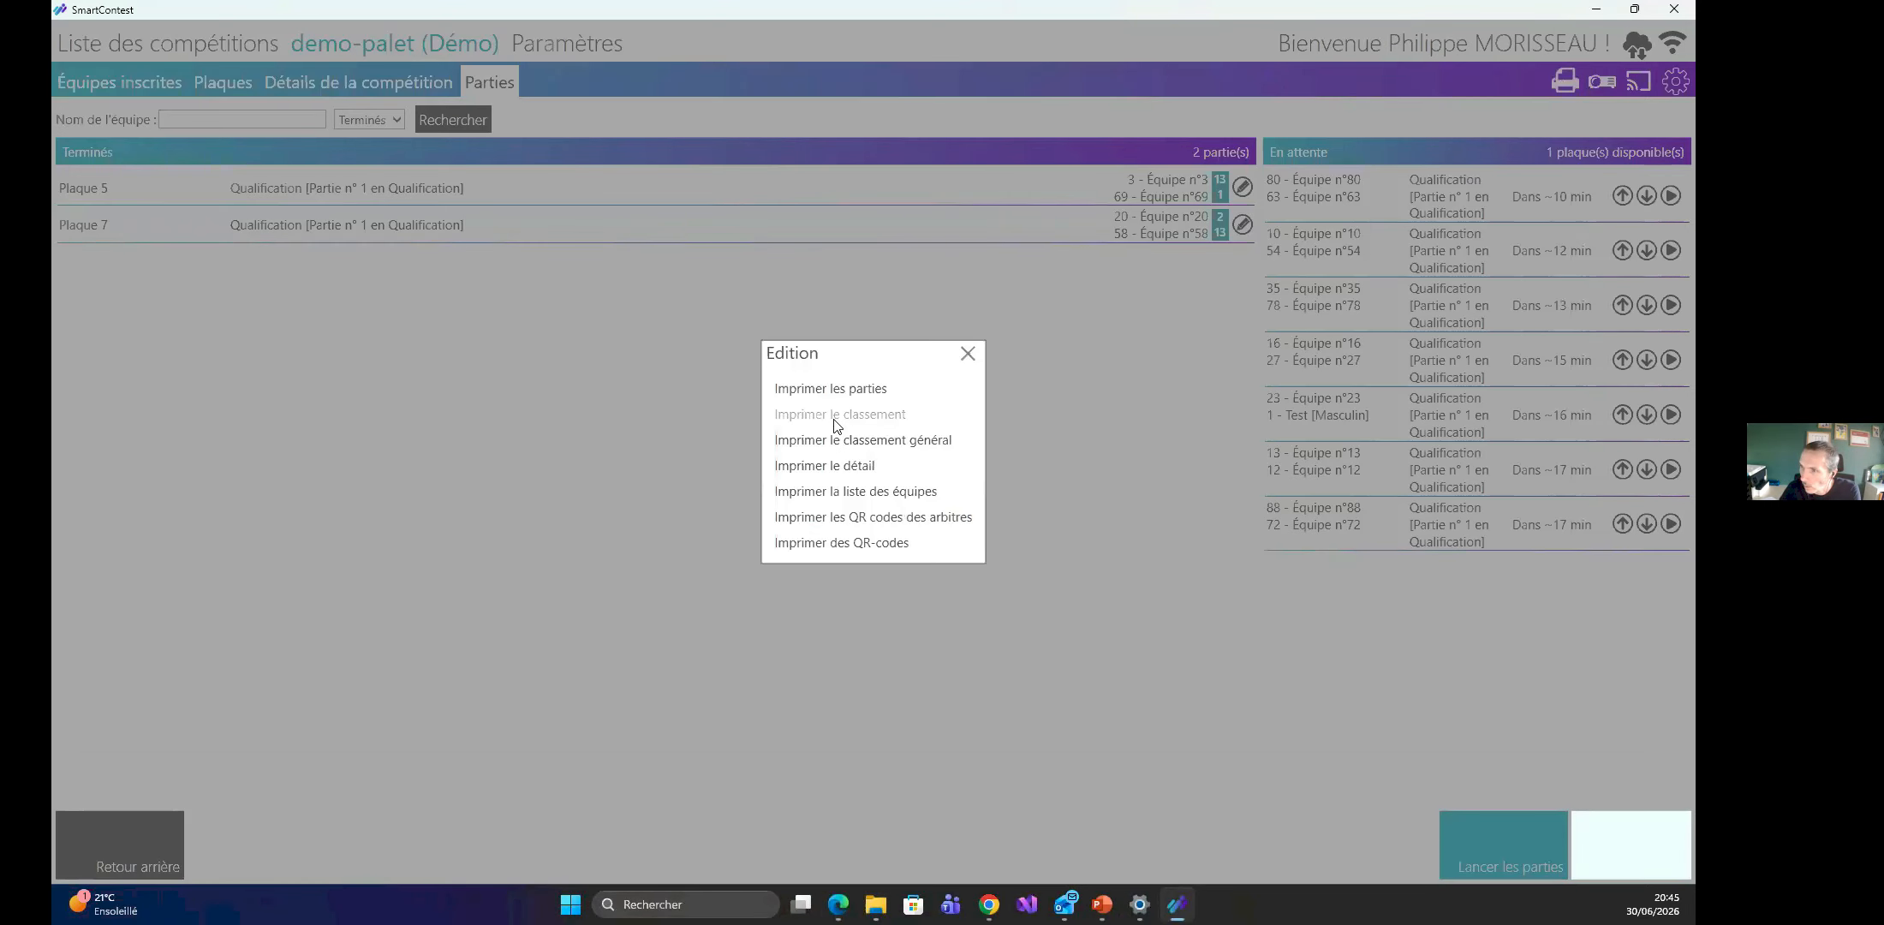
pyautogui.click(826, 441)
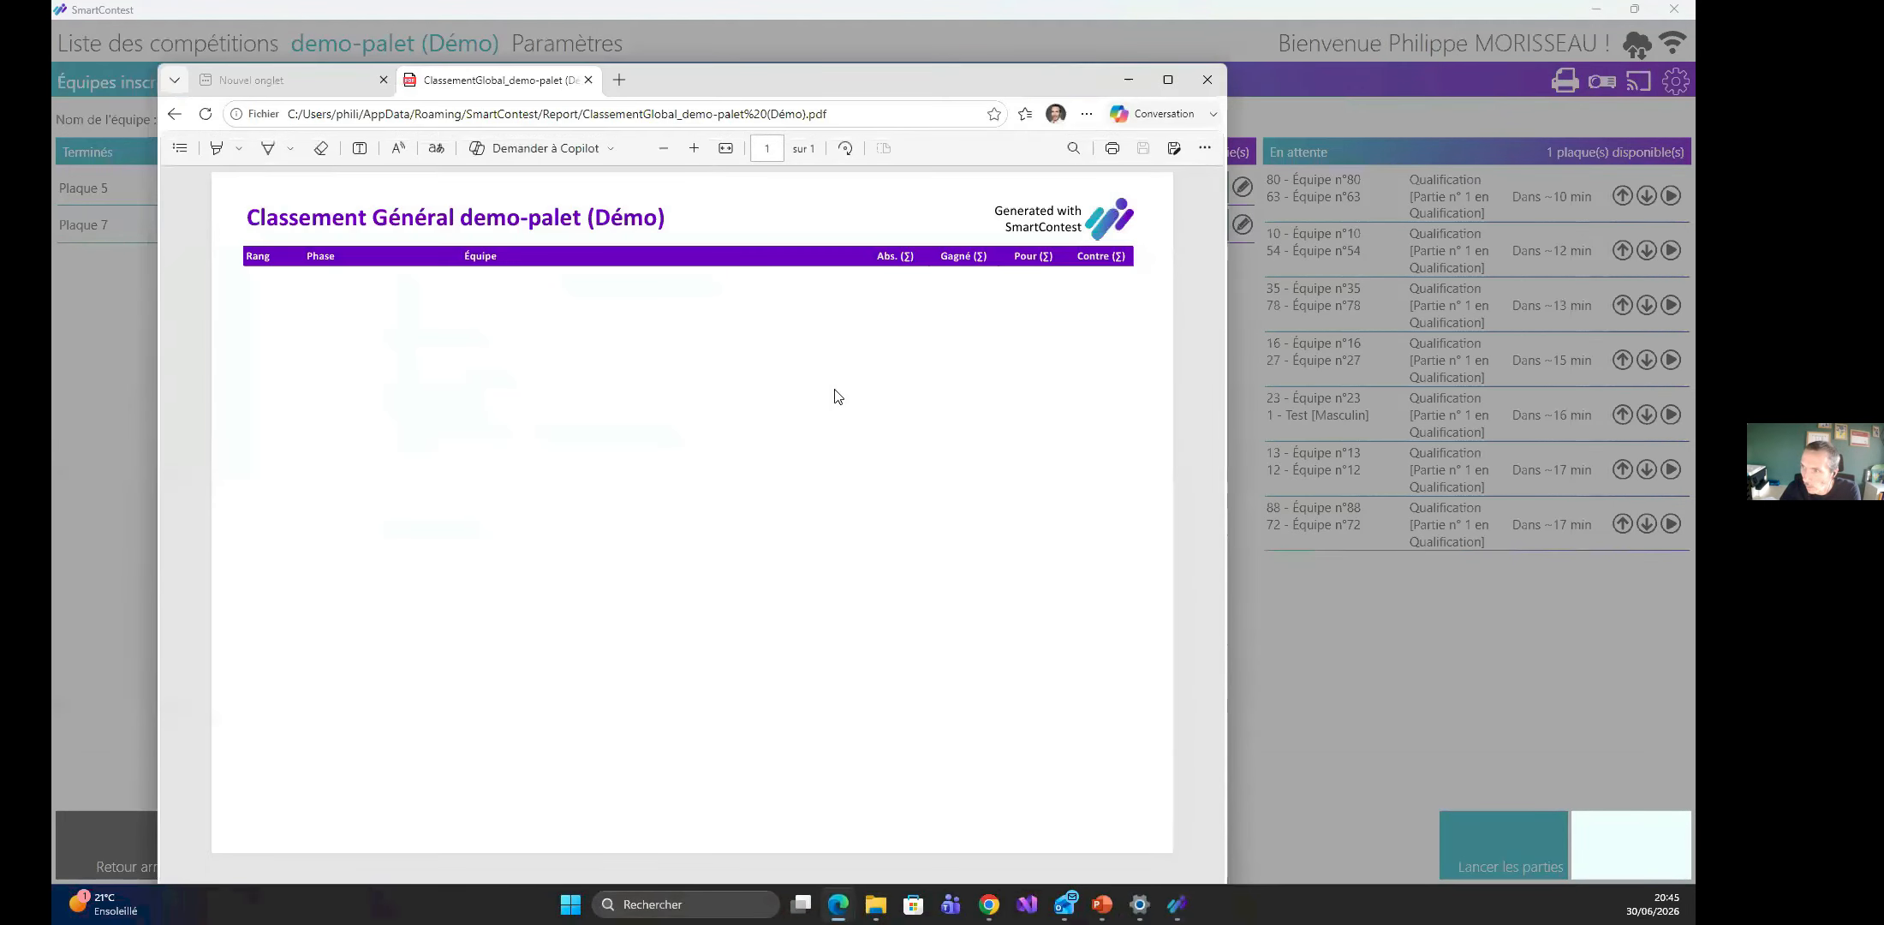
pyautogui.click(588, 79)
pyautogui.click(1207, 77)
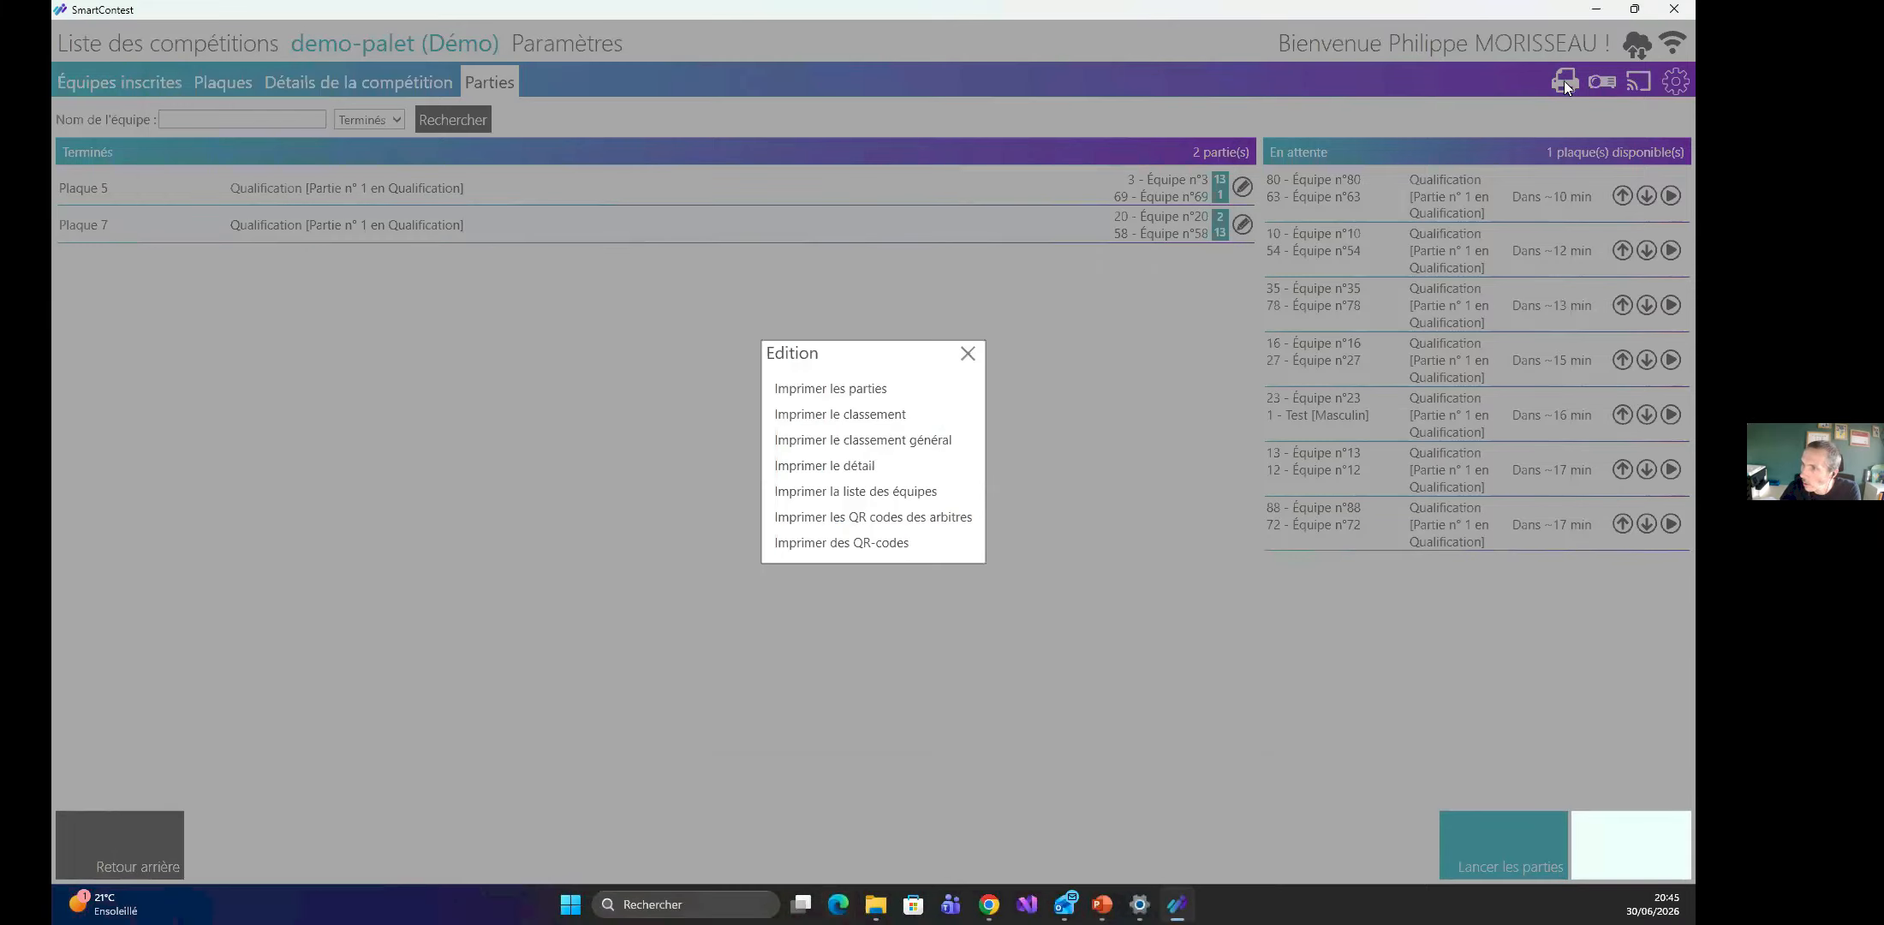
# Retry printing the ranking with Classement Qualification as the only selection, and review the other available print options.
pyautogui.click(857, 415)
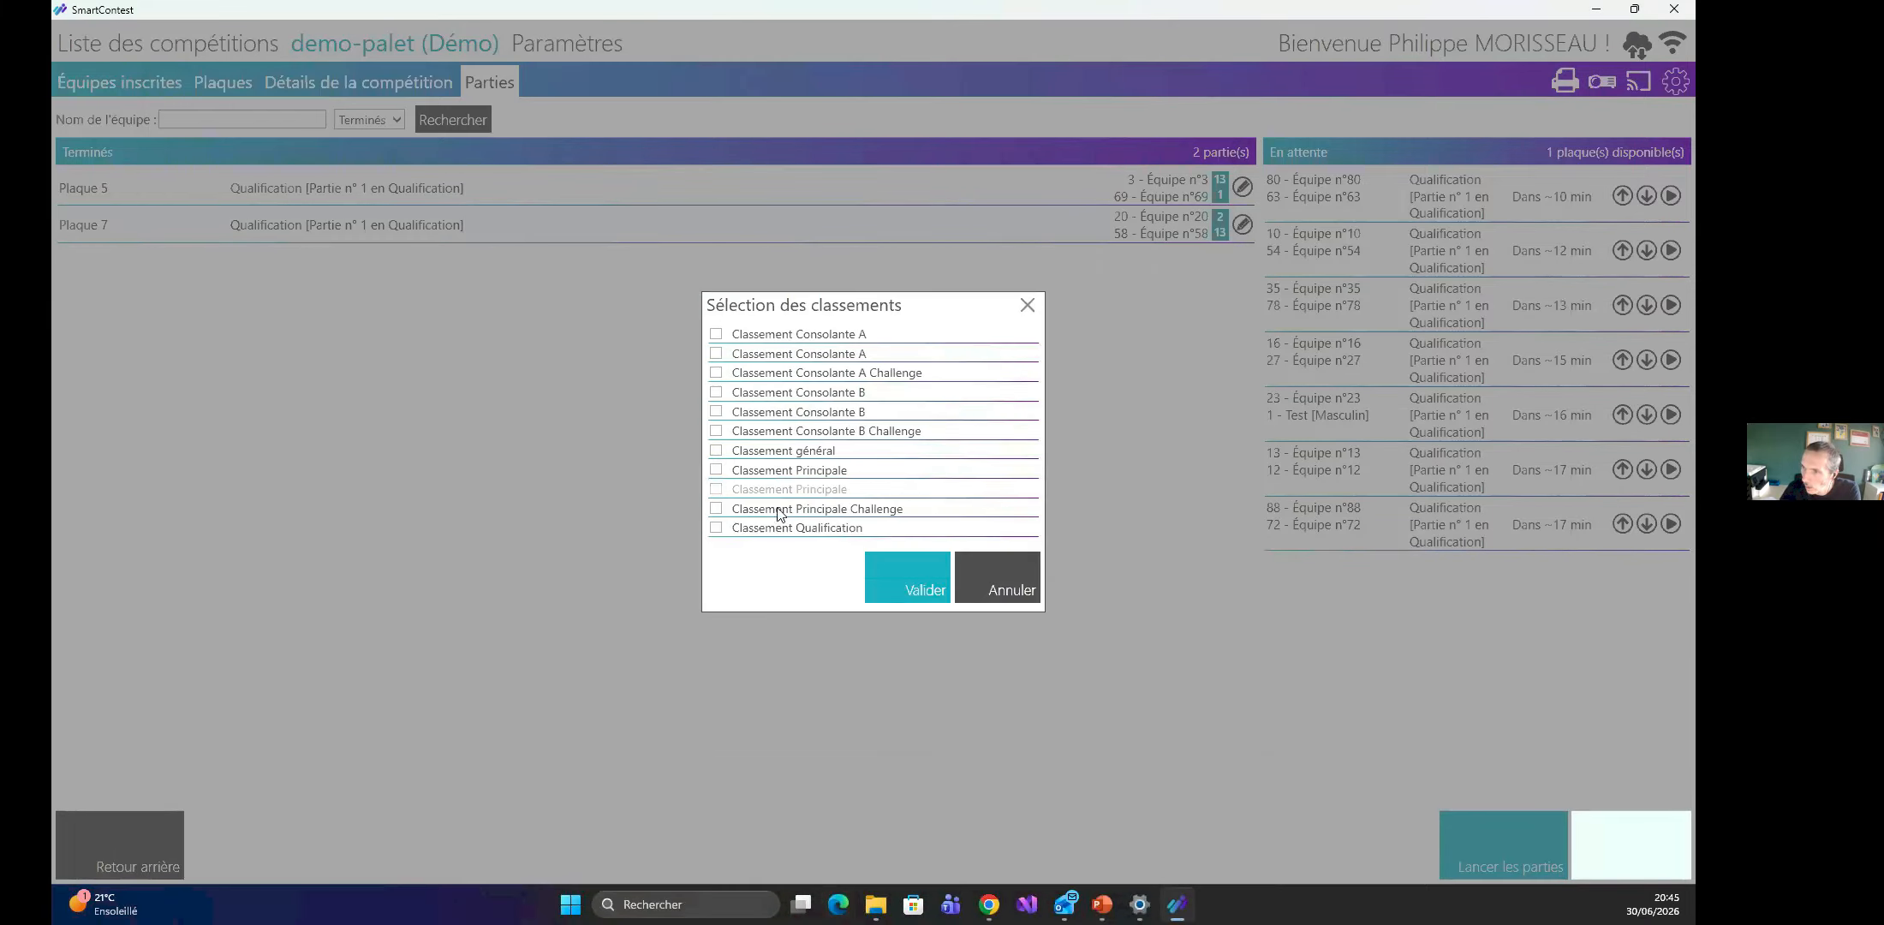
pyautogui.click(775, 535)
pyautogui.click(934, 587)
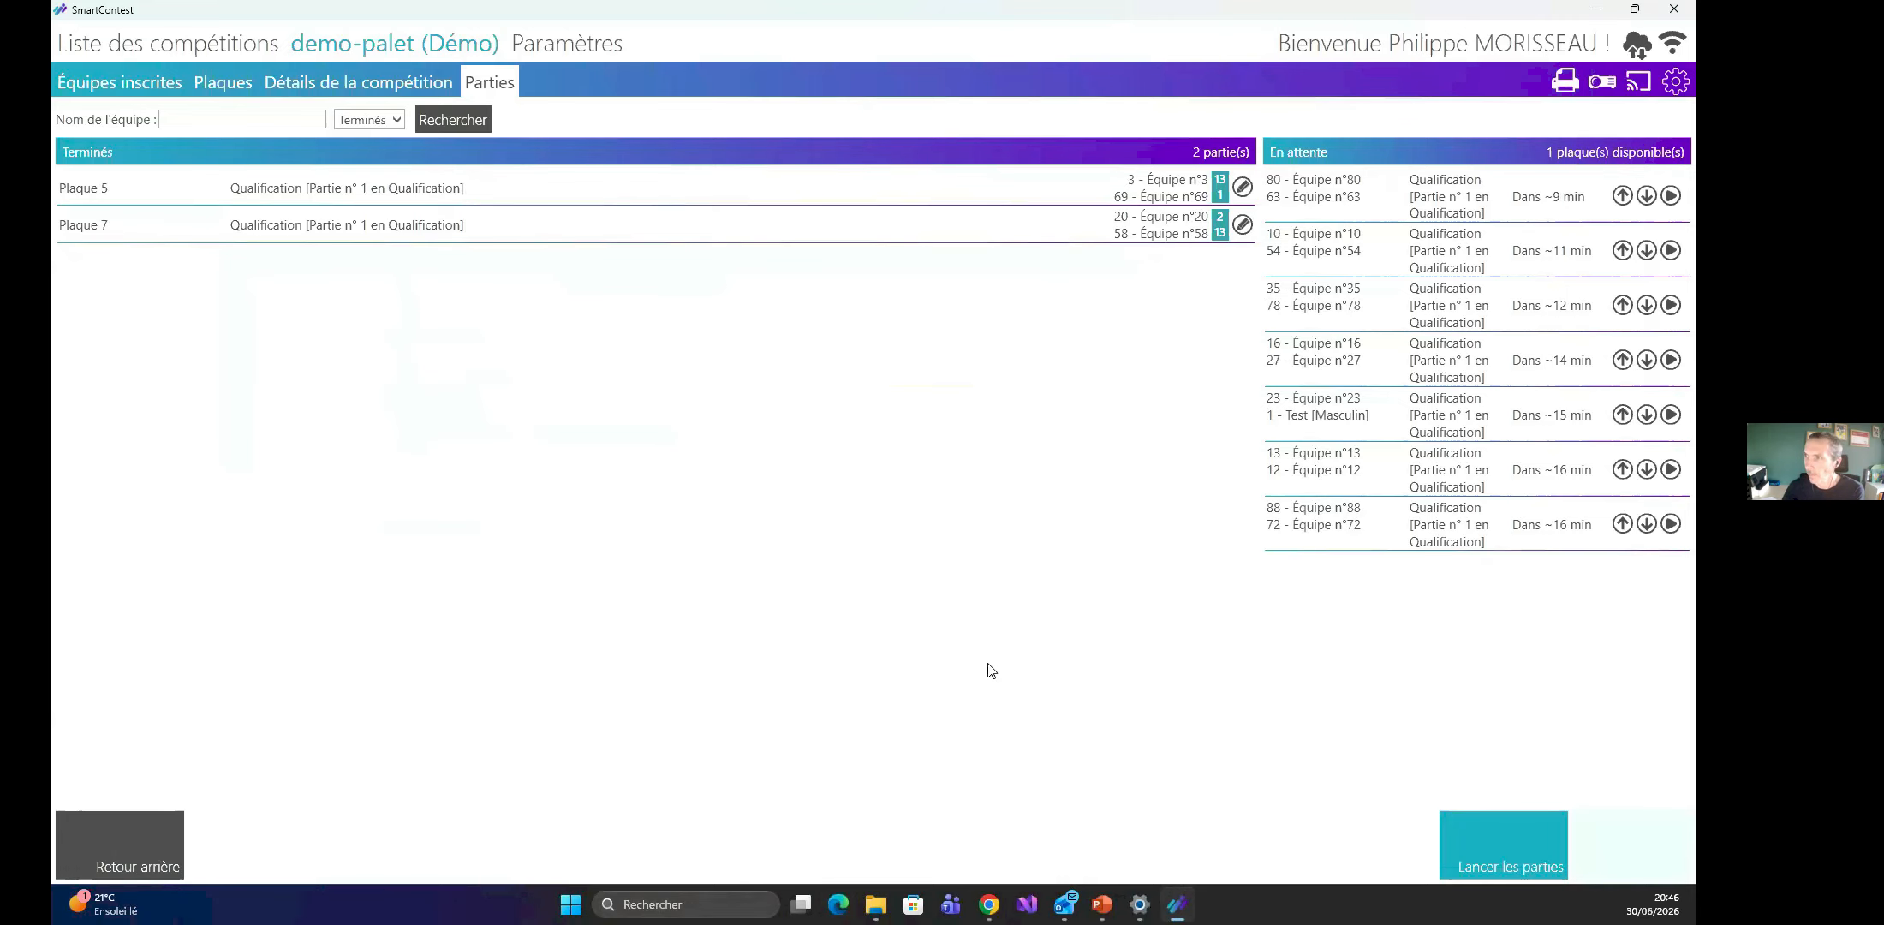
pyautogui.click(1572, 82)
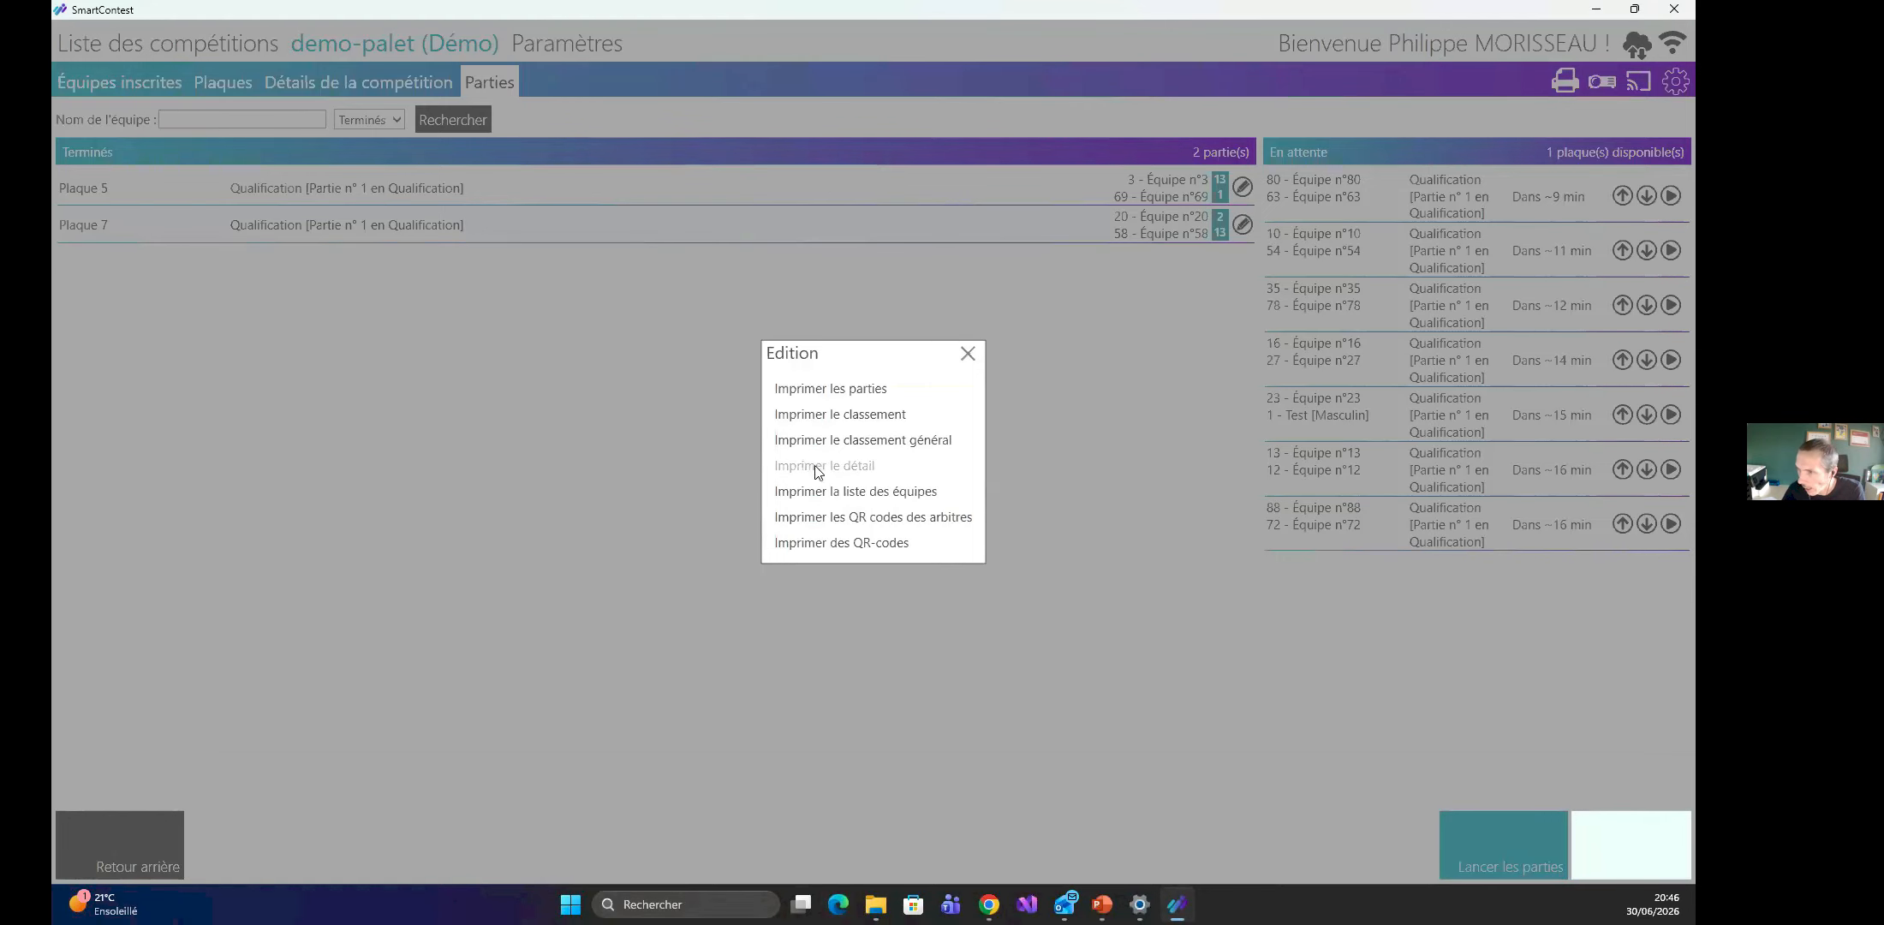
pyautogui.click(968, 353)
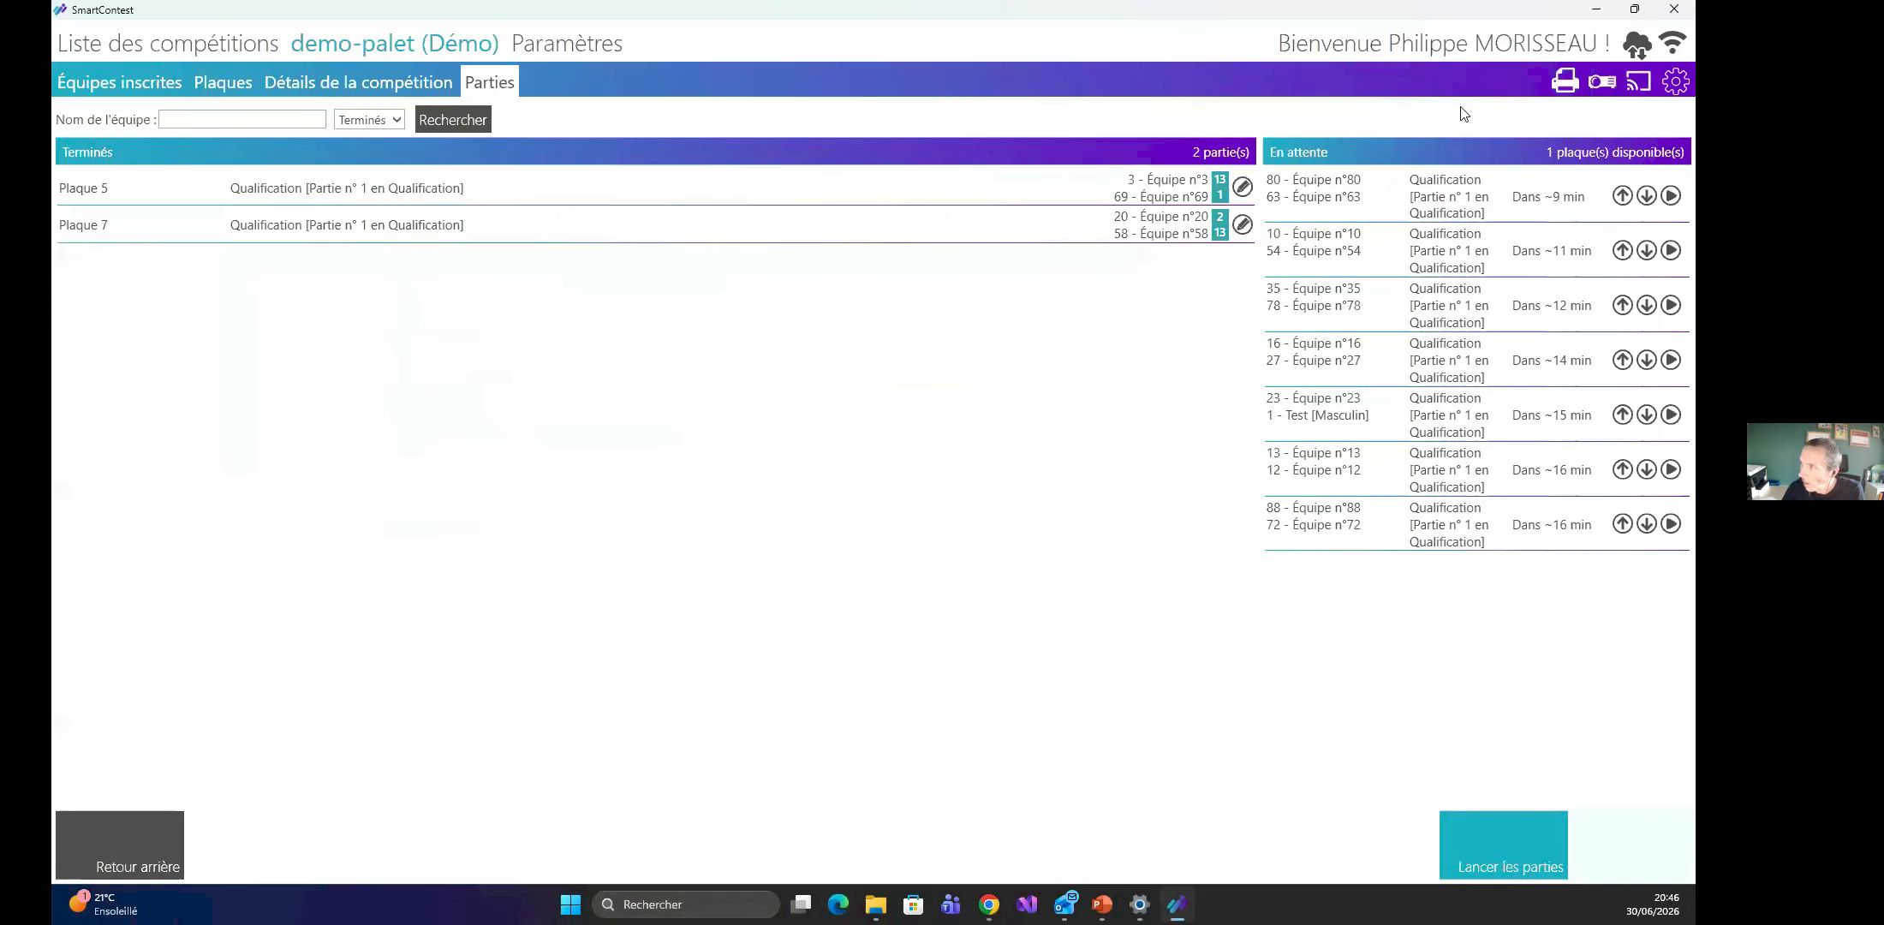
# Enable the secondary screen display and arrange its ShowWindow side by side with the SmartContest window.
pyautogui.click(1602, 83)
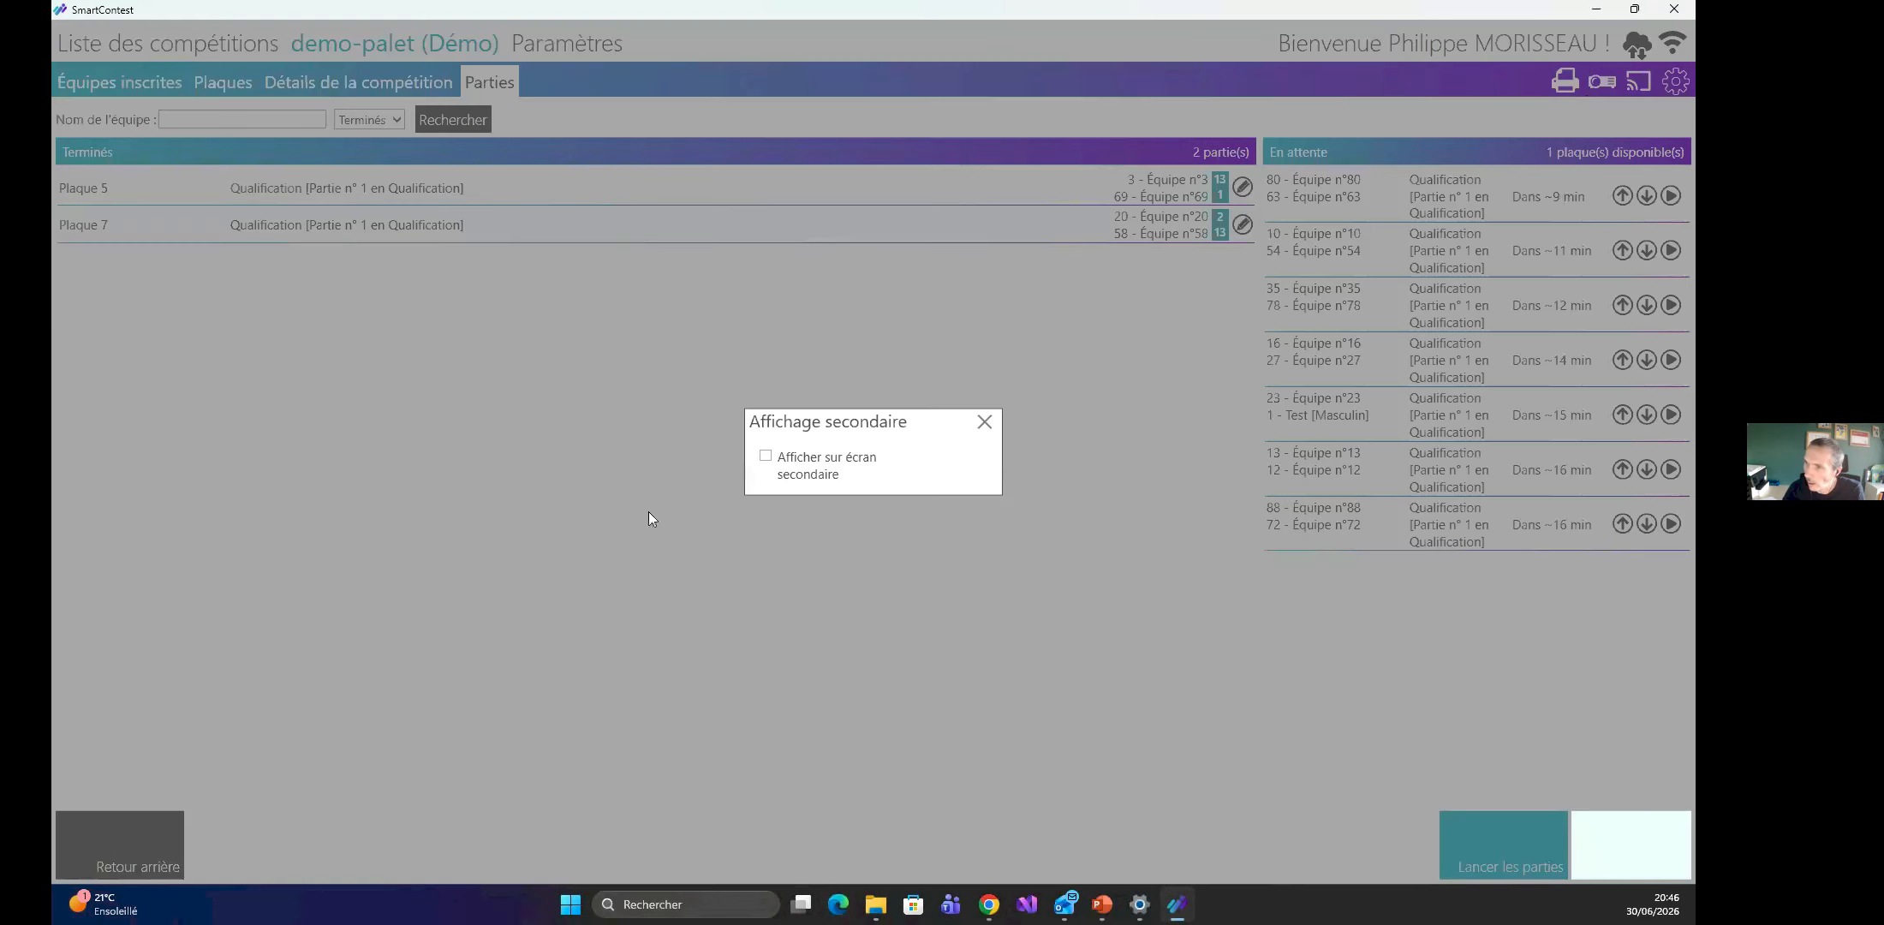
pyautogui.click(765, 456)
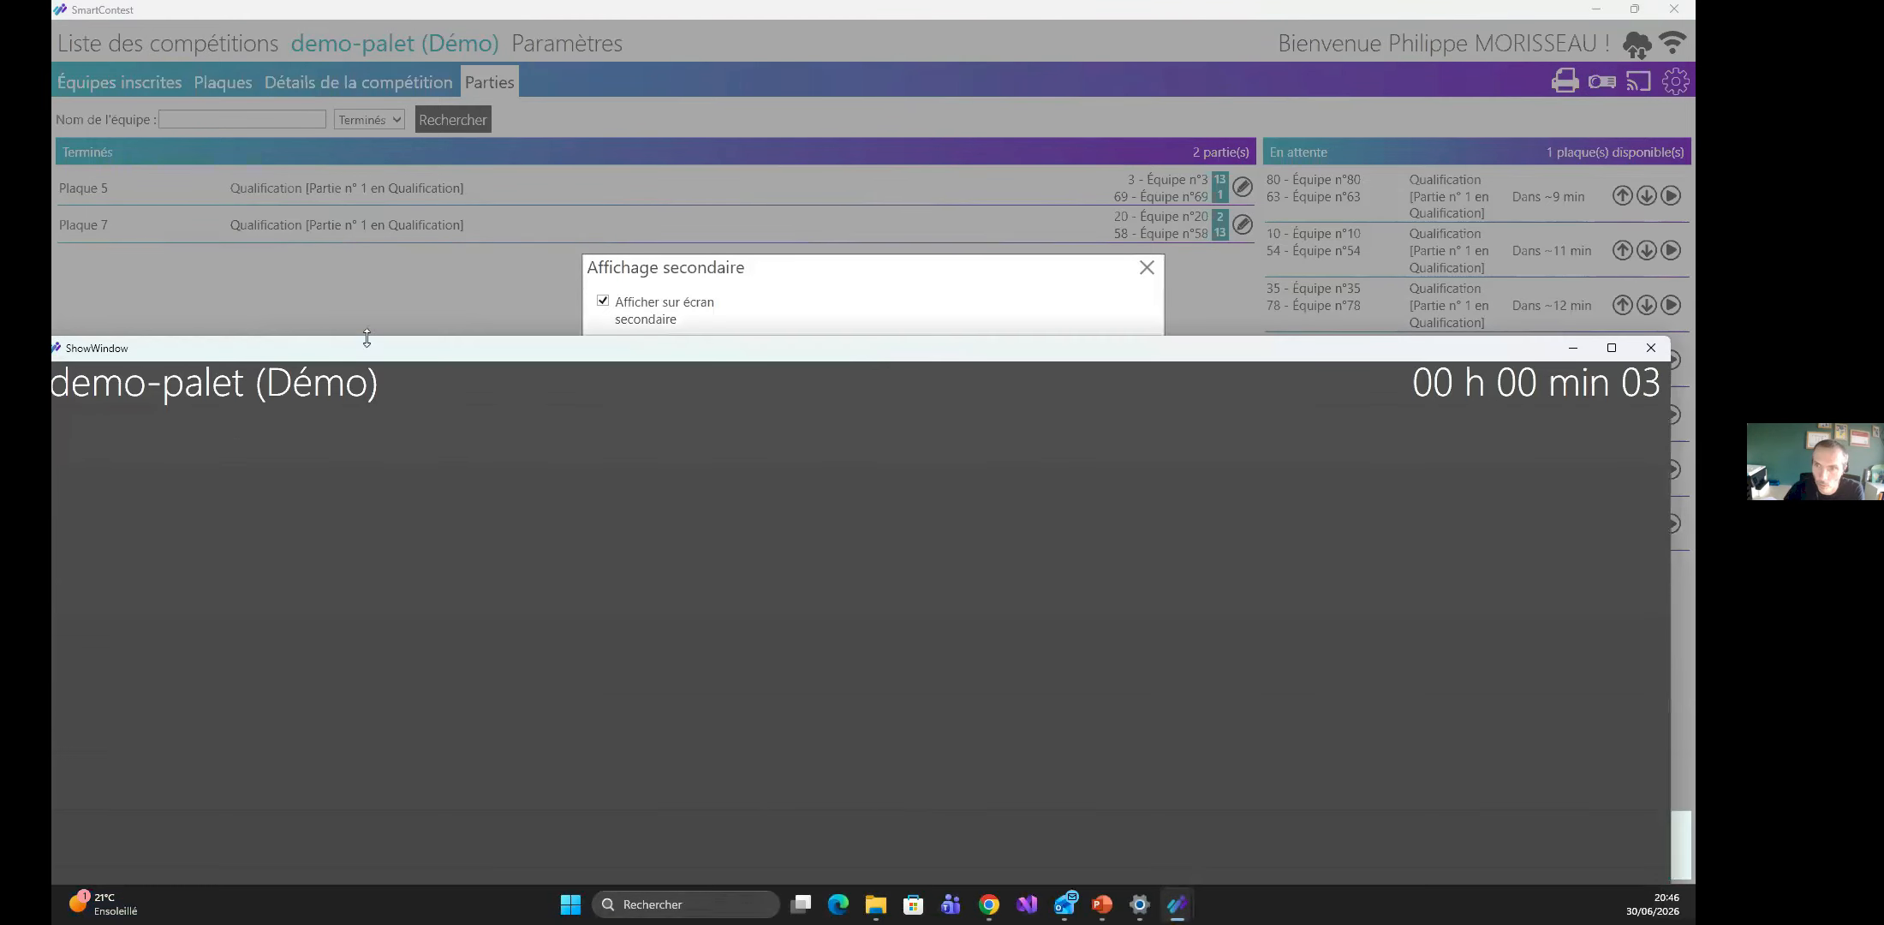
pyautogui.moveTo(438, 351); pyautogui.dragTo(609, 217)
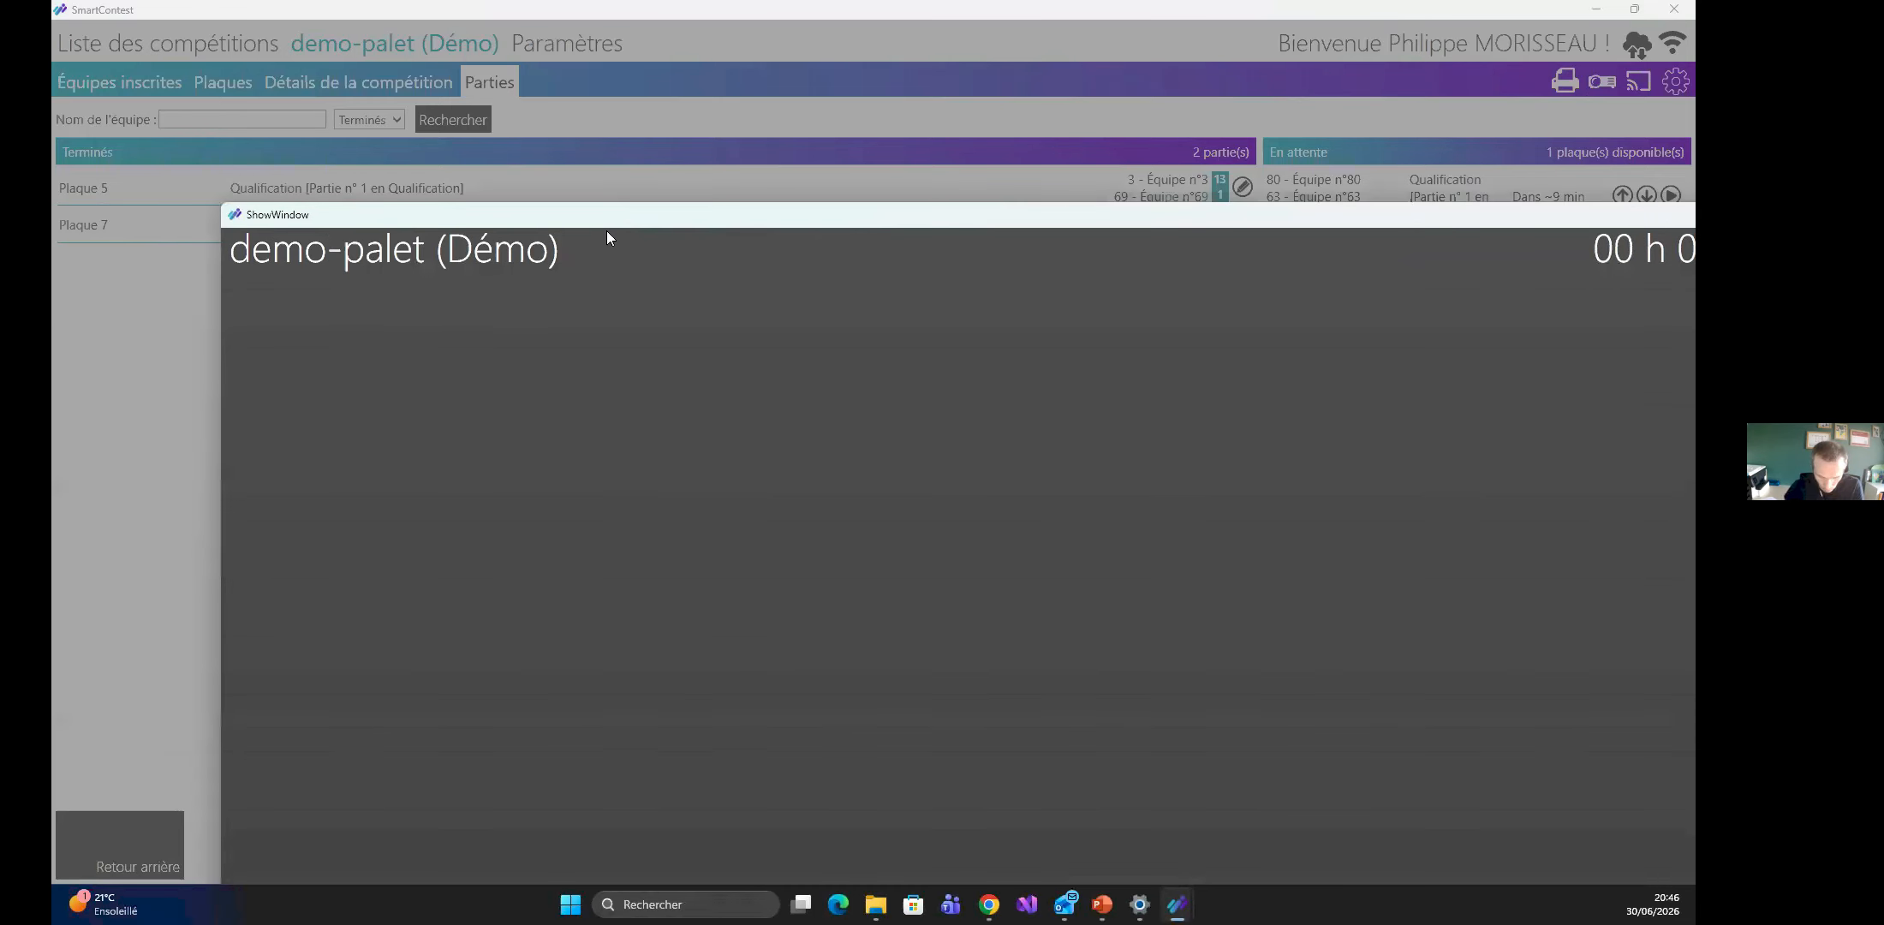
pyautogui.press('super+Right')
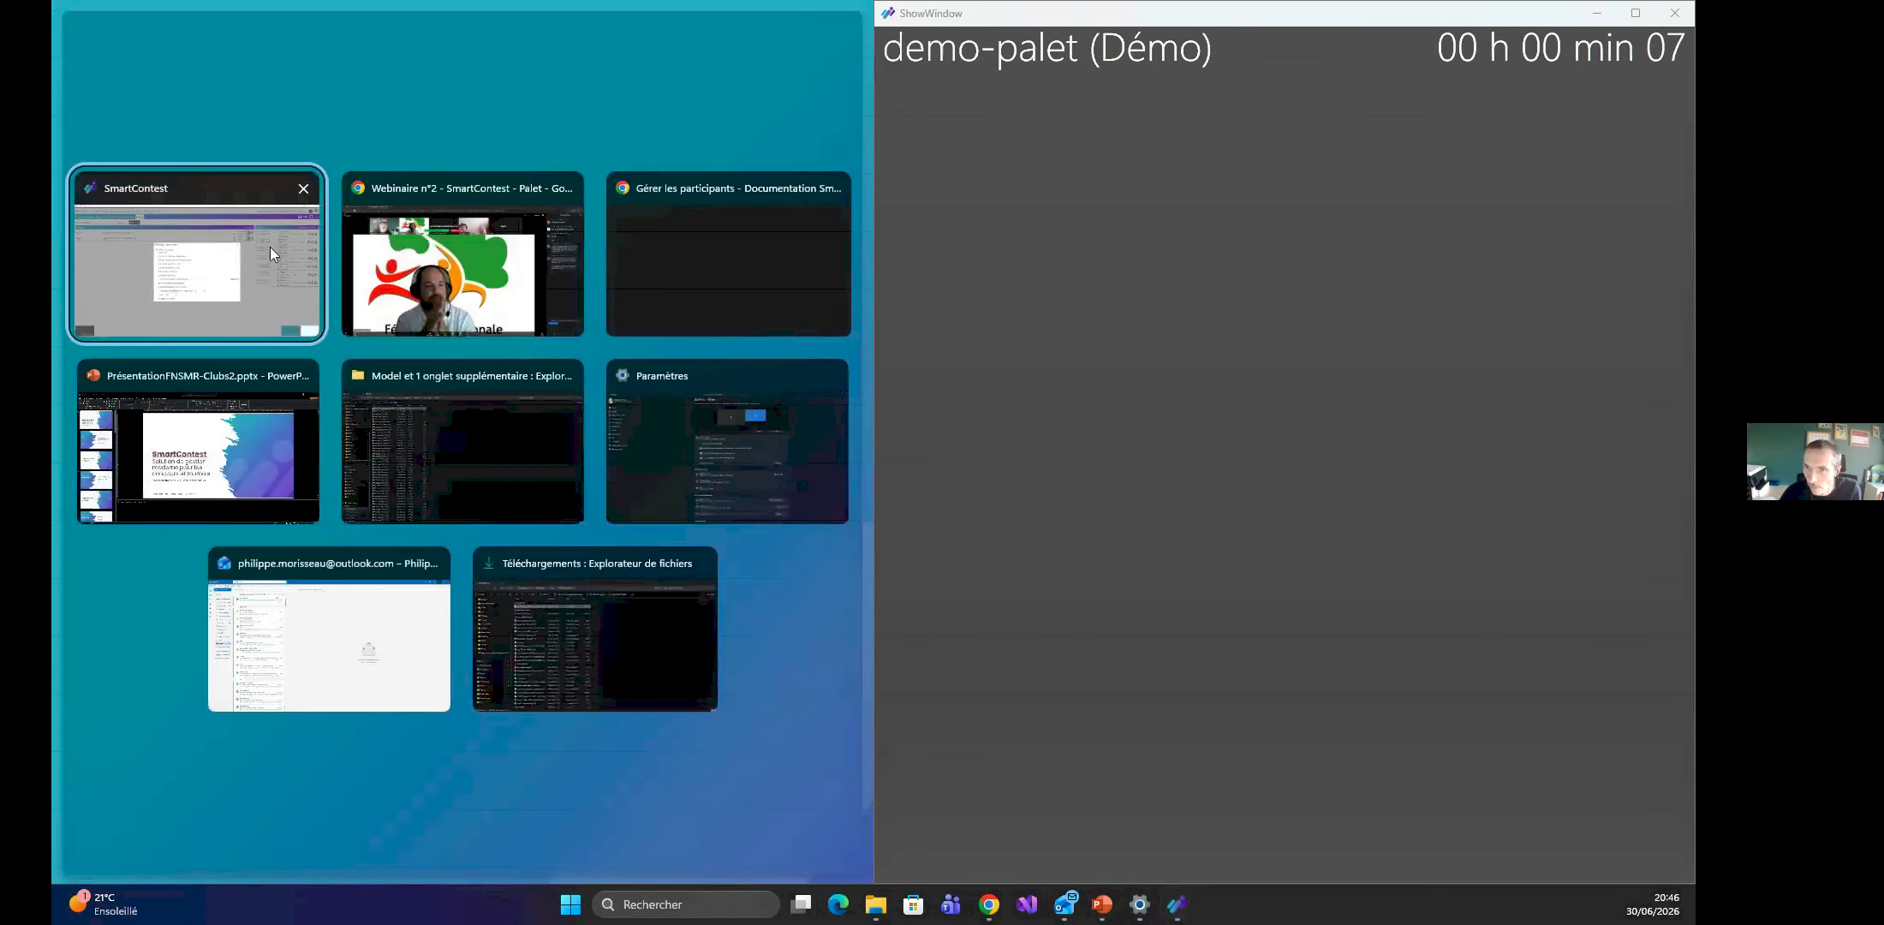
pyautogui.click(258, 244)
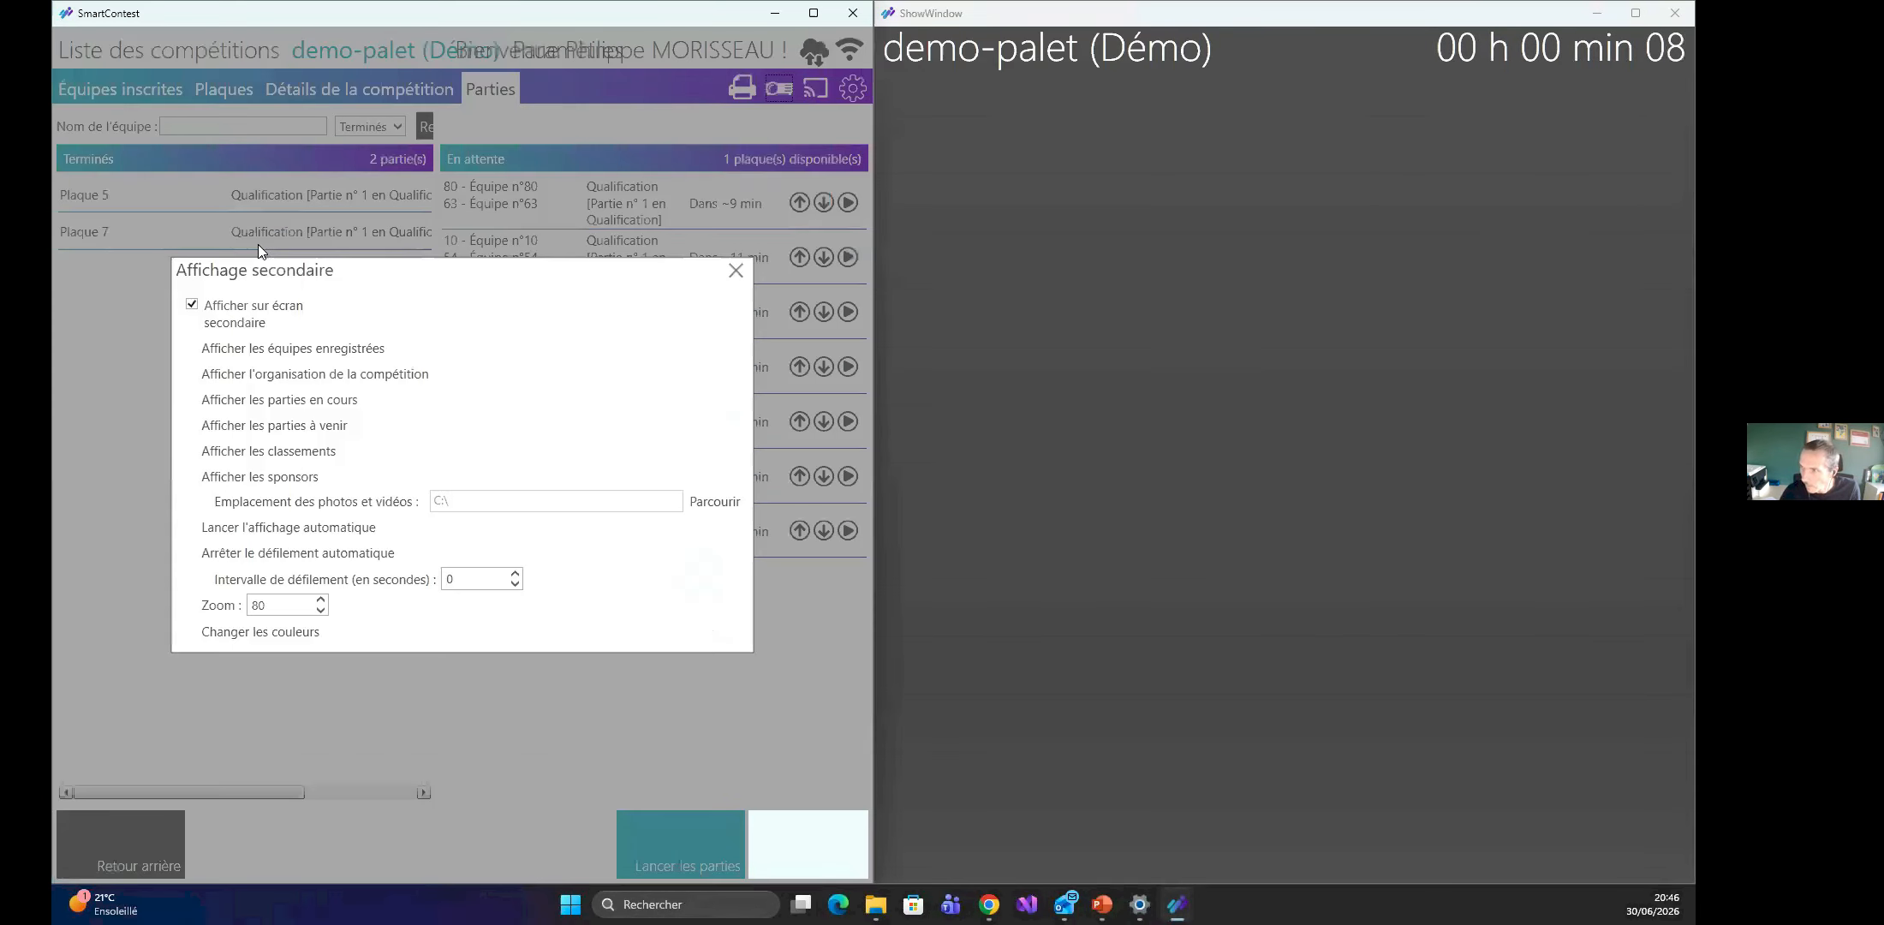
# Show the registered teams, the competition organisation and the ongoing parties in turn on the secondary display.
pyautogui.click(298, 352)
pyautogui.click(294, 377)
pyautogui.click(283, 399)
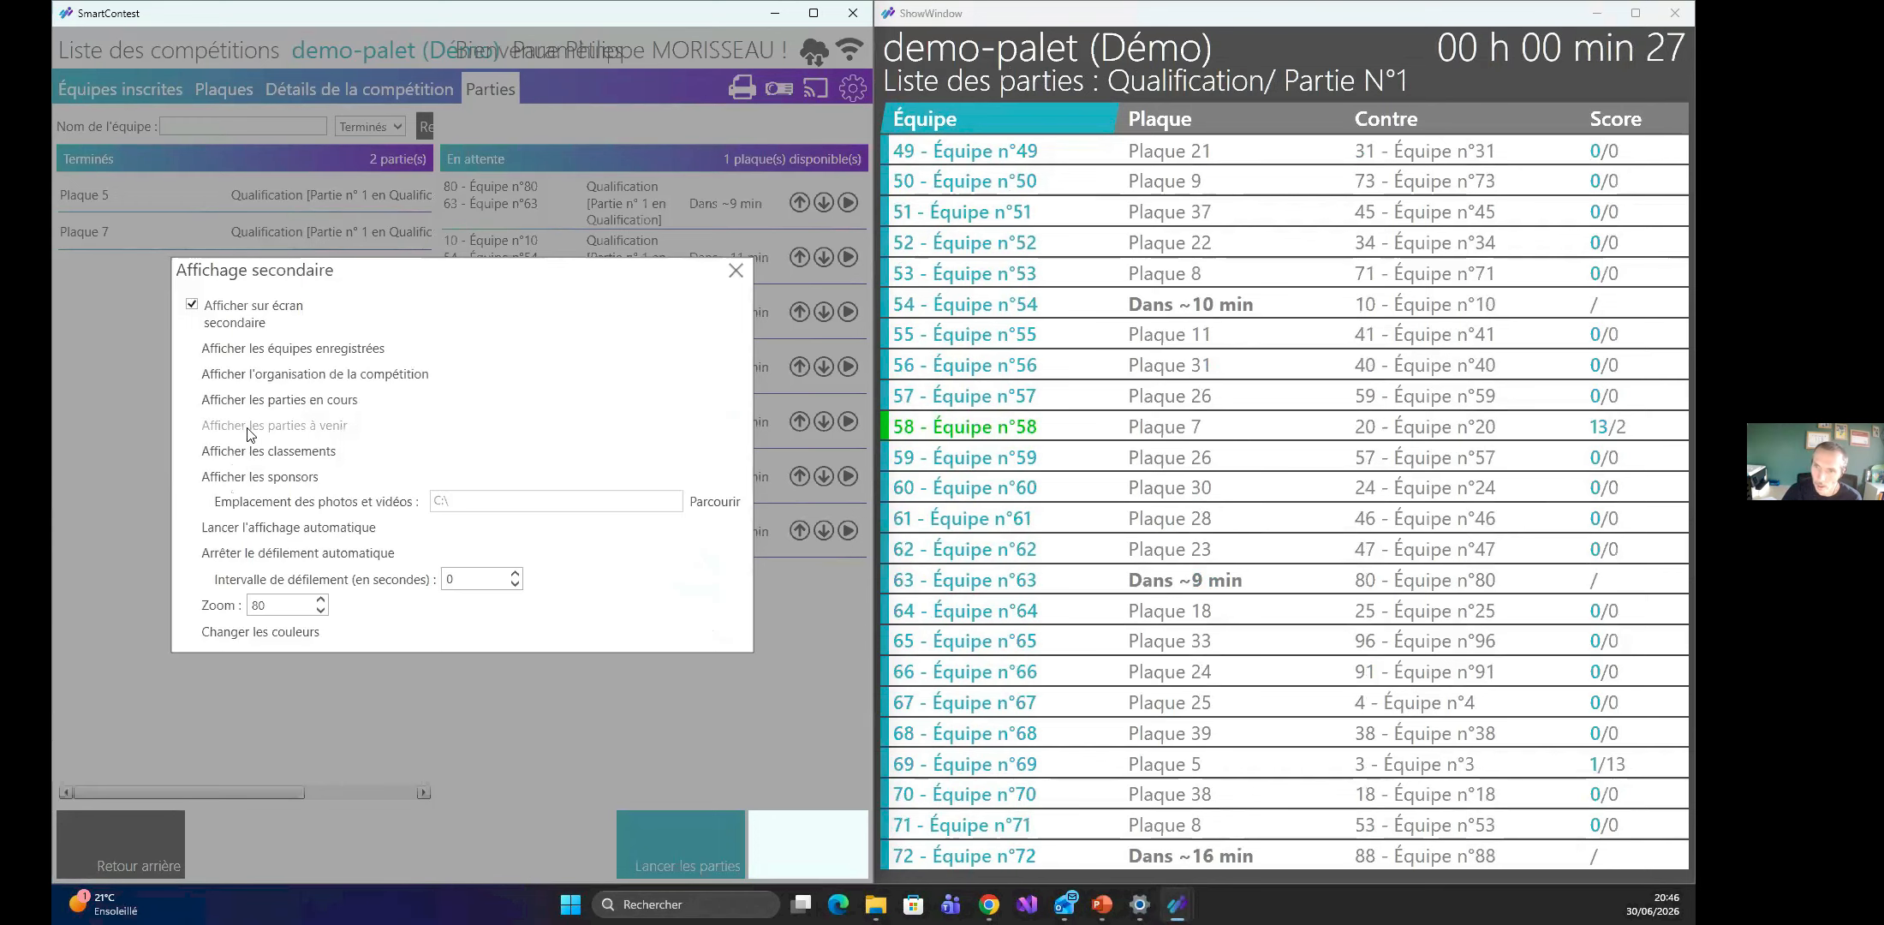
# Show only the Classement Qualification ranking on the secondary display.
pyautogui.click(238, 457)
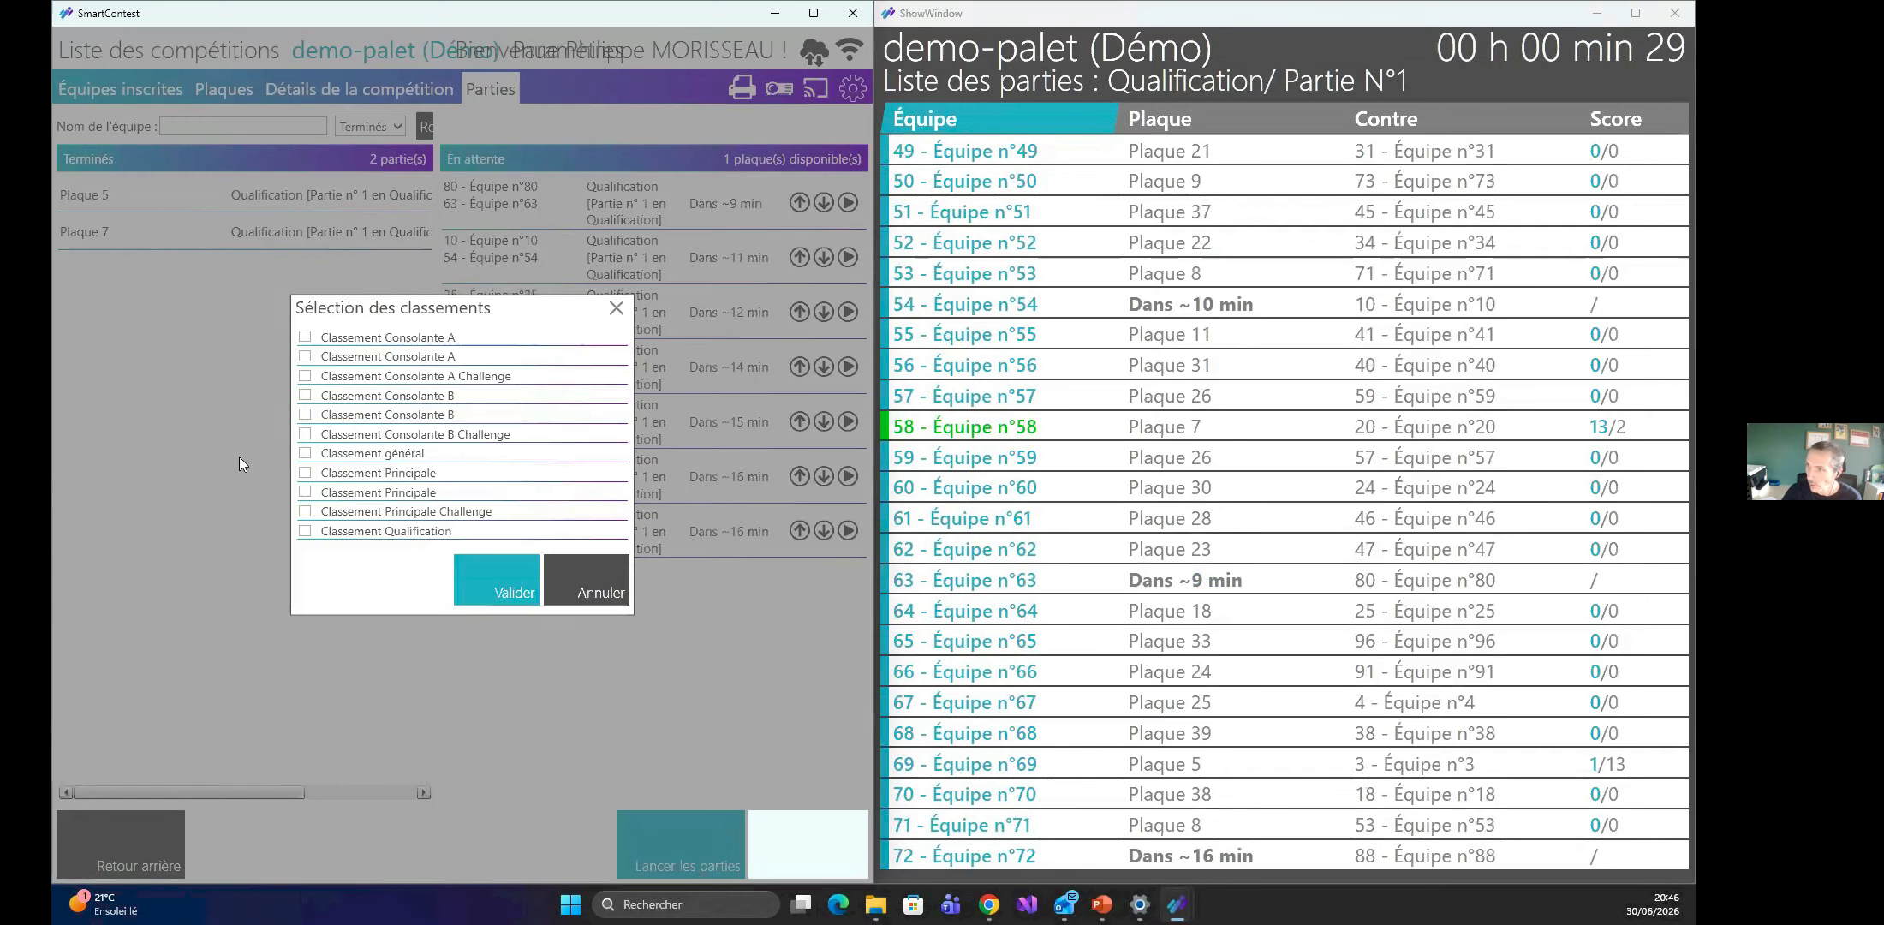
pyautogui.click(344, 532)
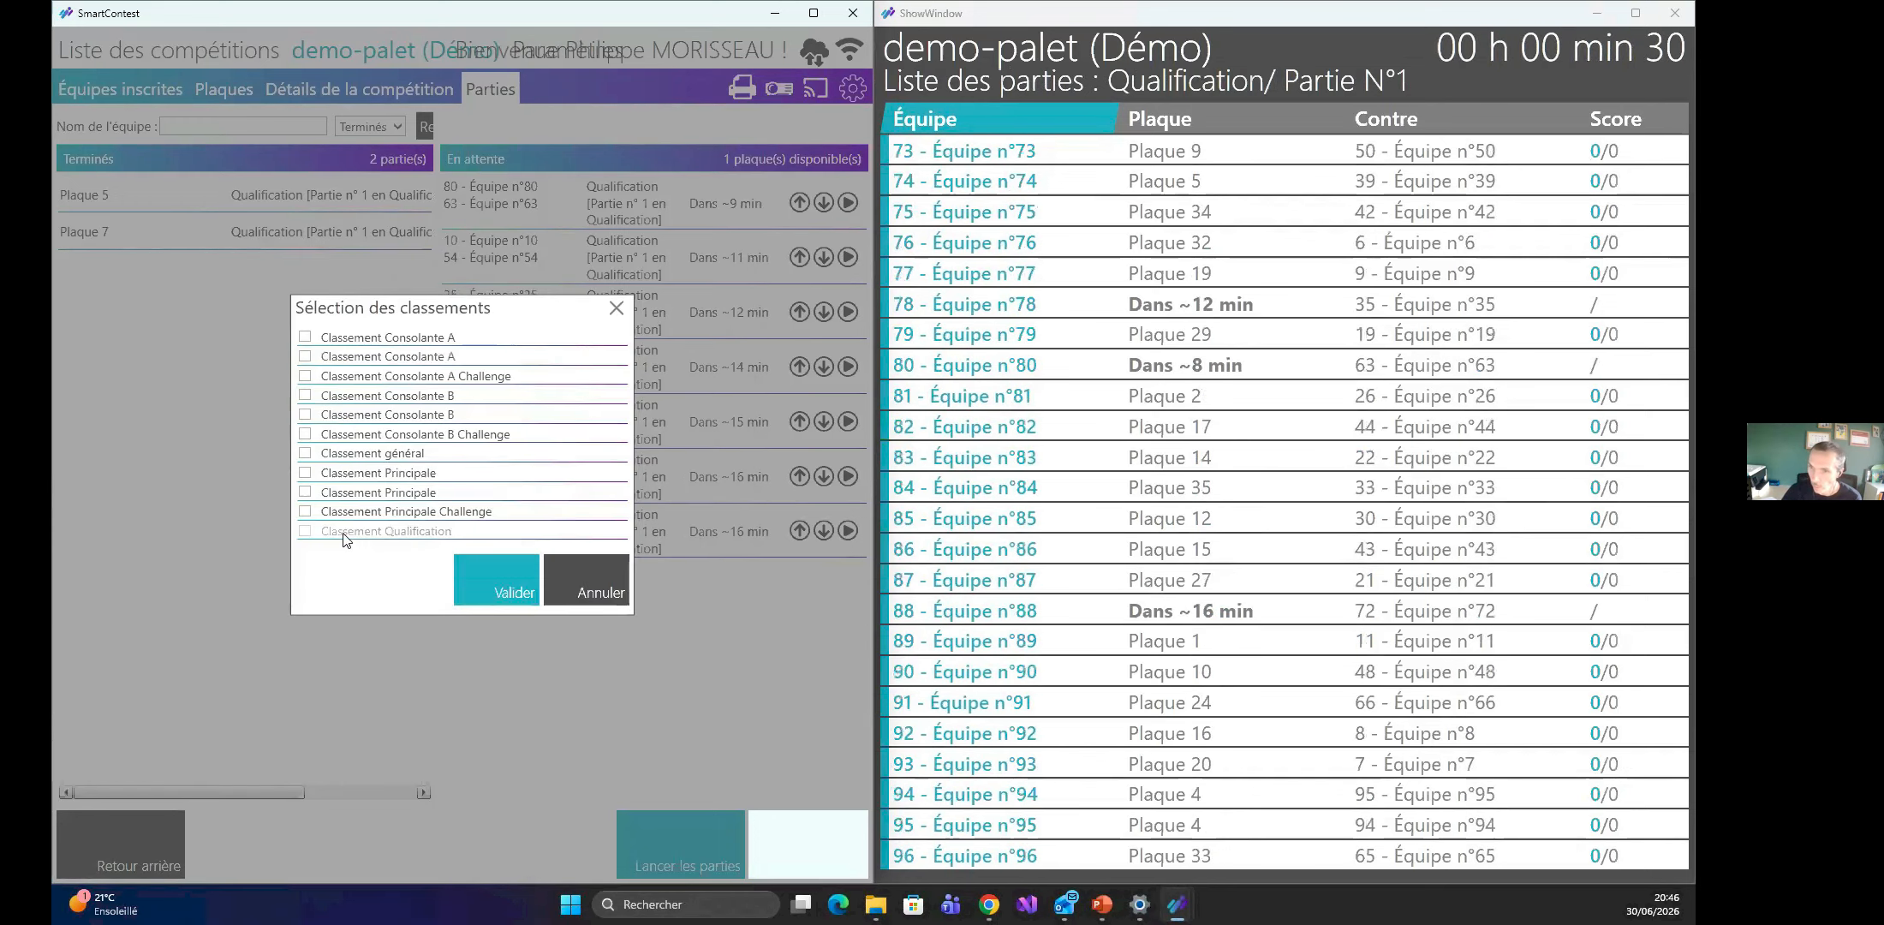
pyautogui.click(516, 597)
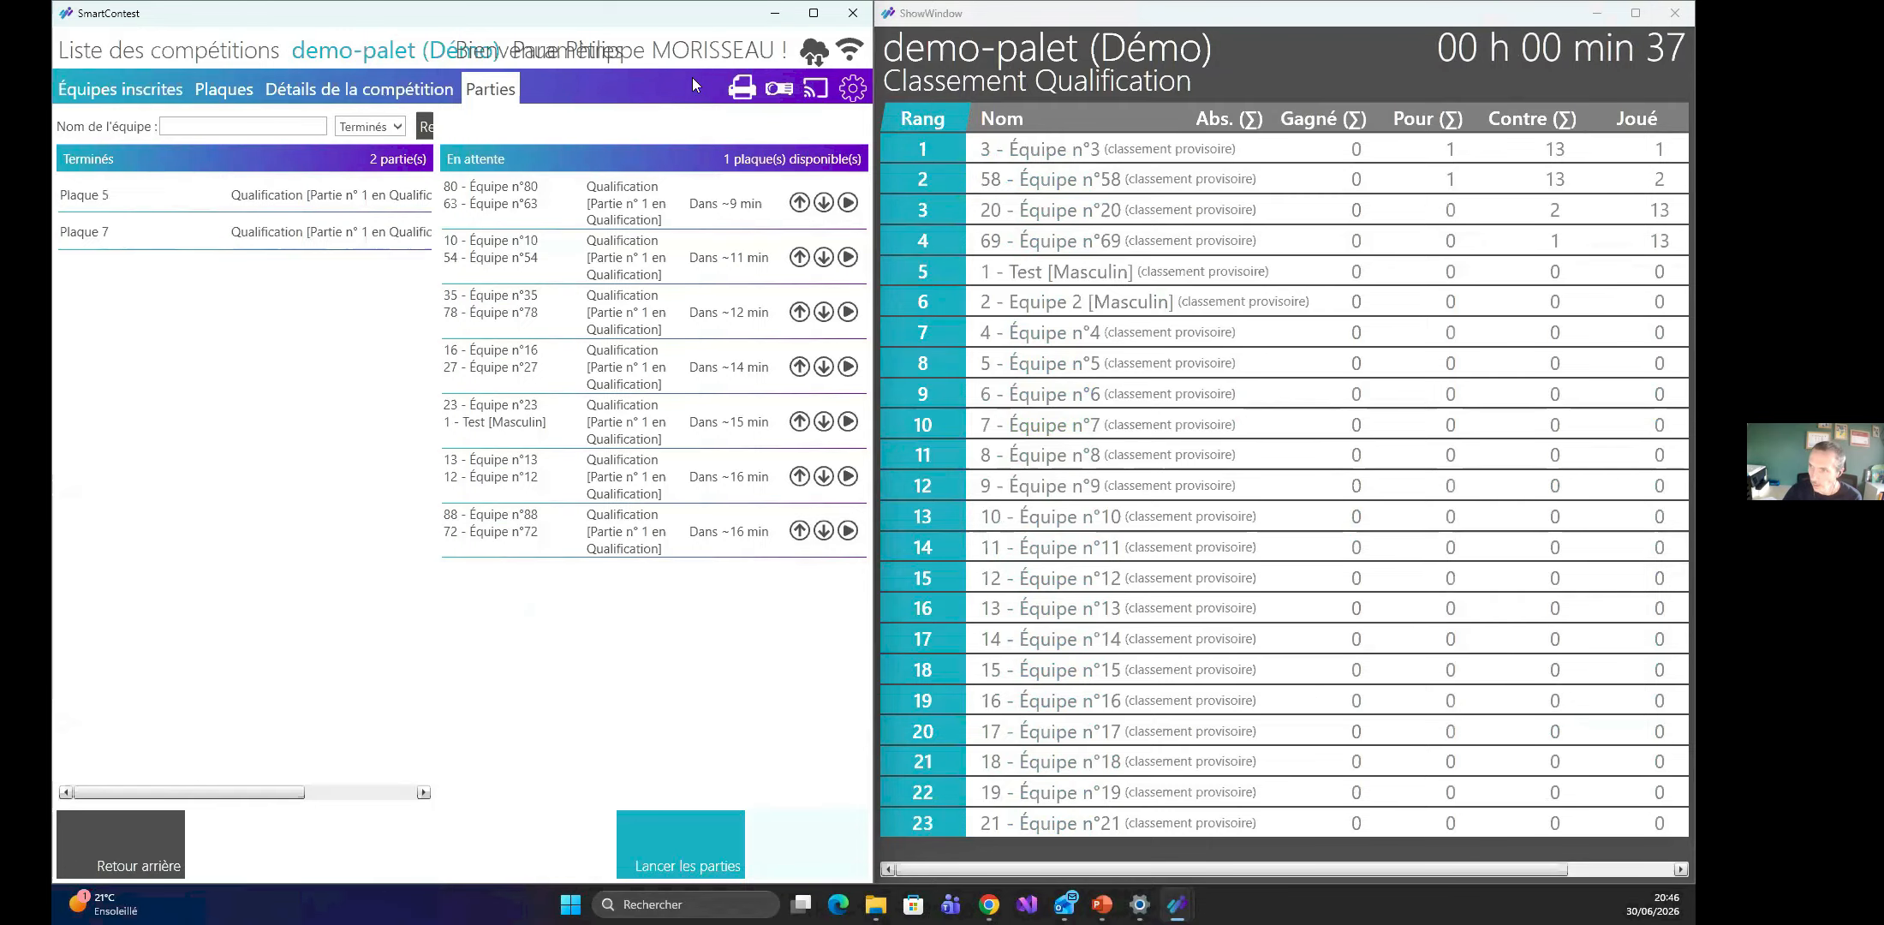
# Reopen the secondary display settings and set the display zoom to 120.
pyautogui.click(779, 89)
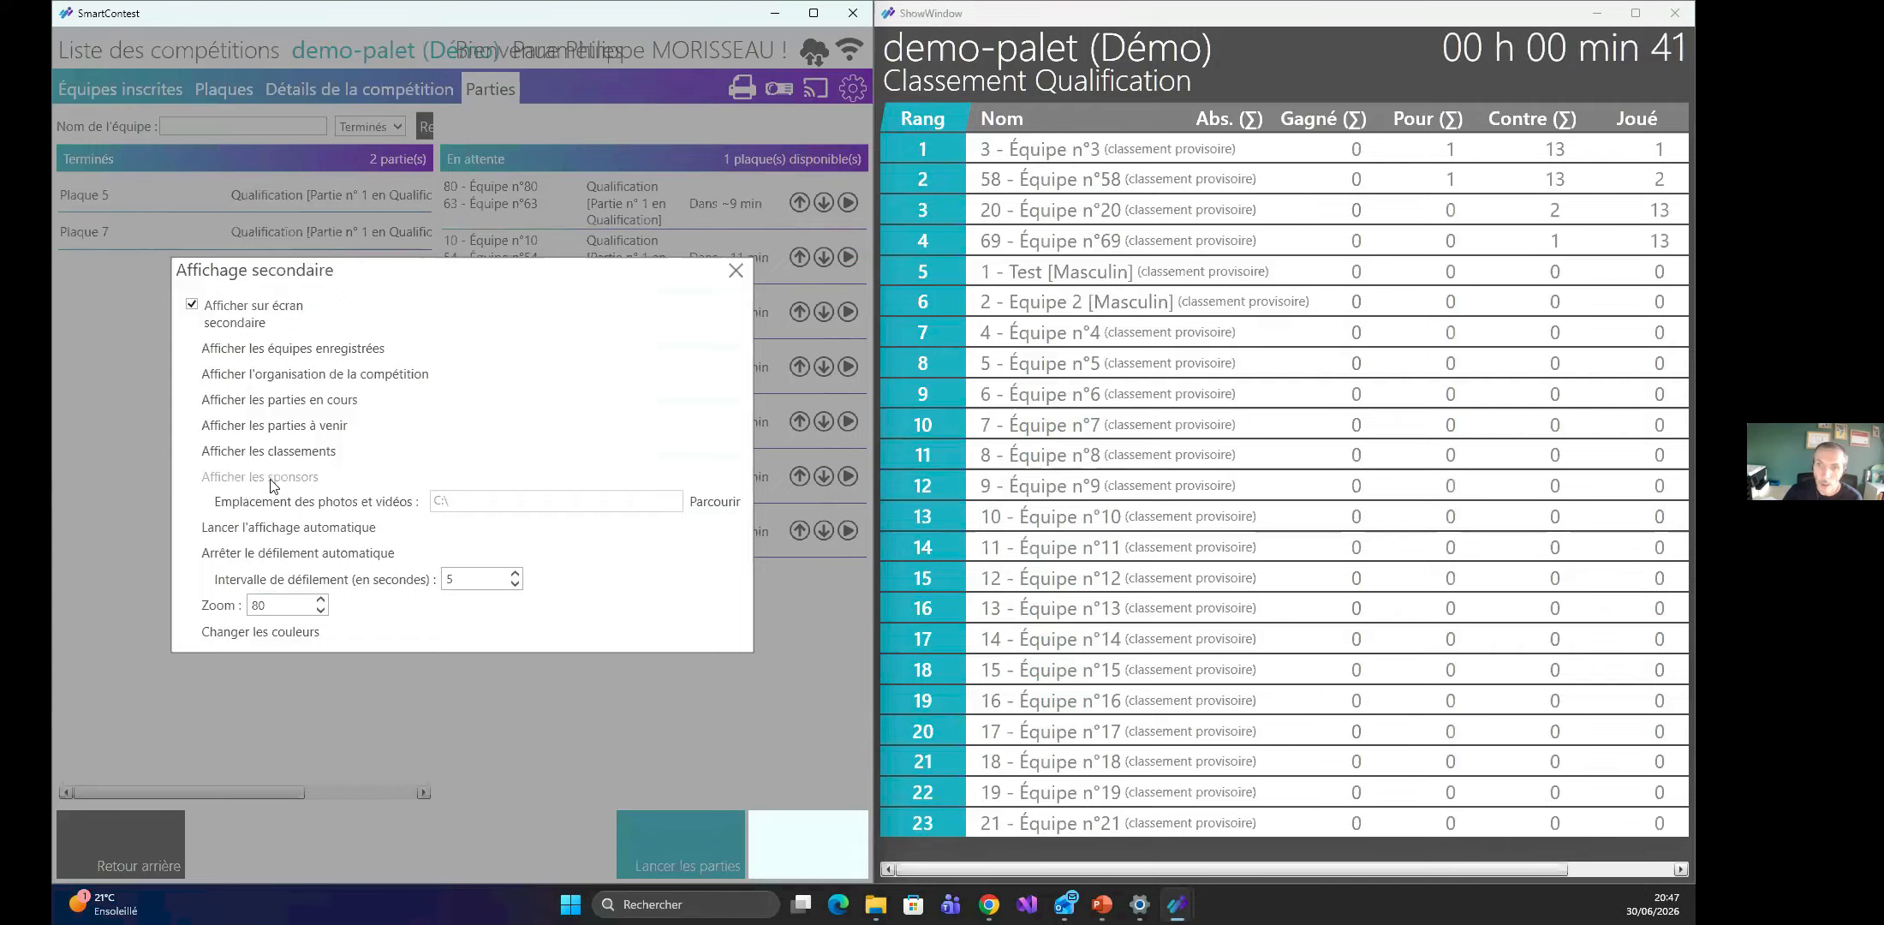
pyautogui.click(298, 528)
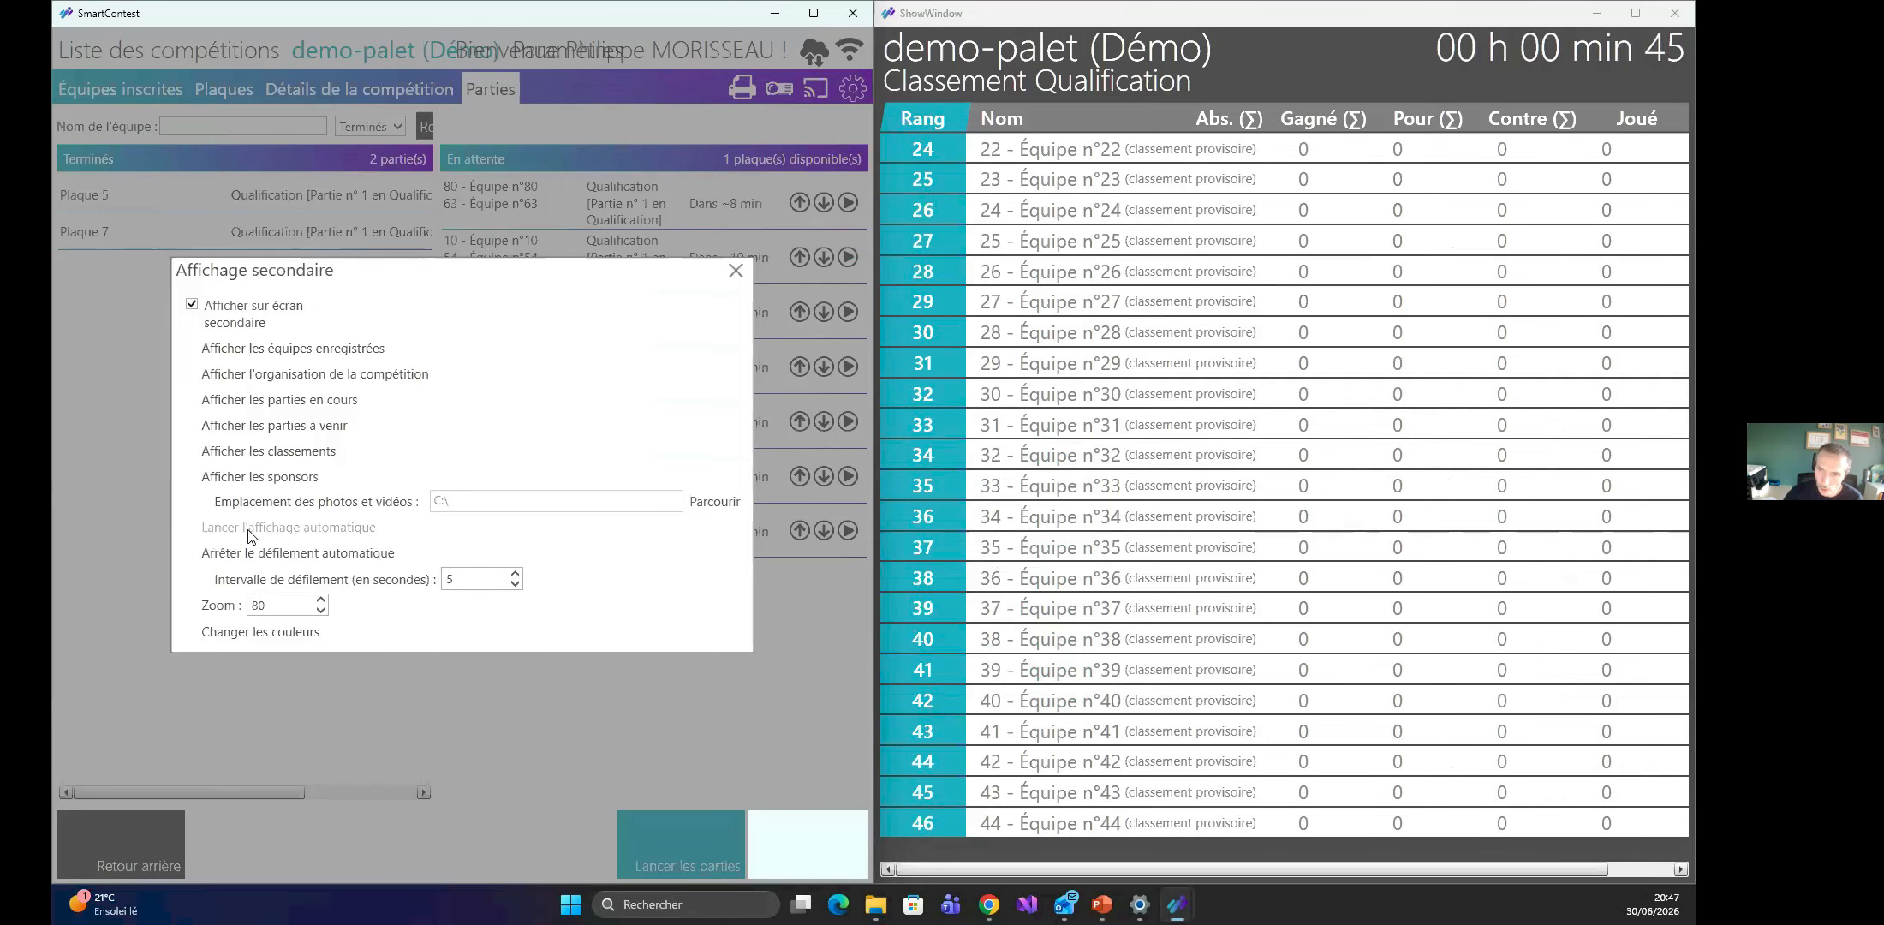
pyautogui.doubleClick(266, 605)
pyautogui.write('1')
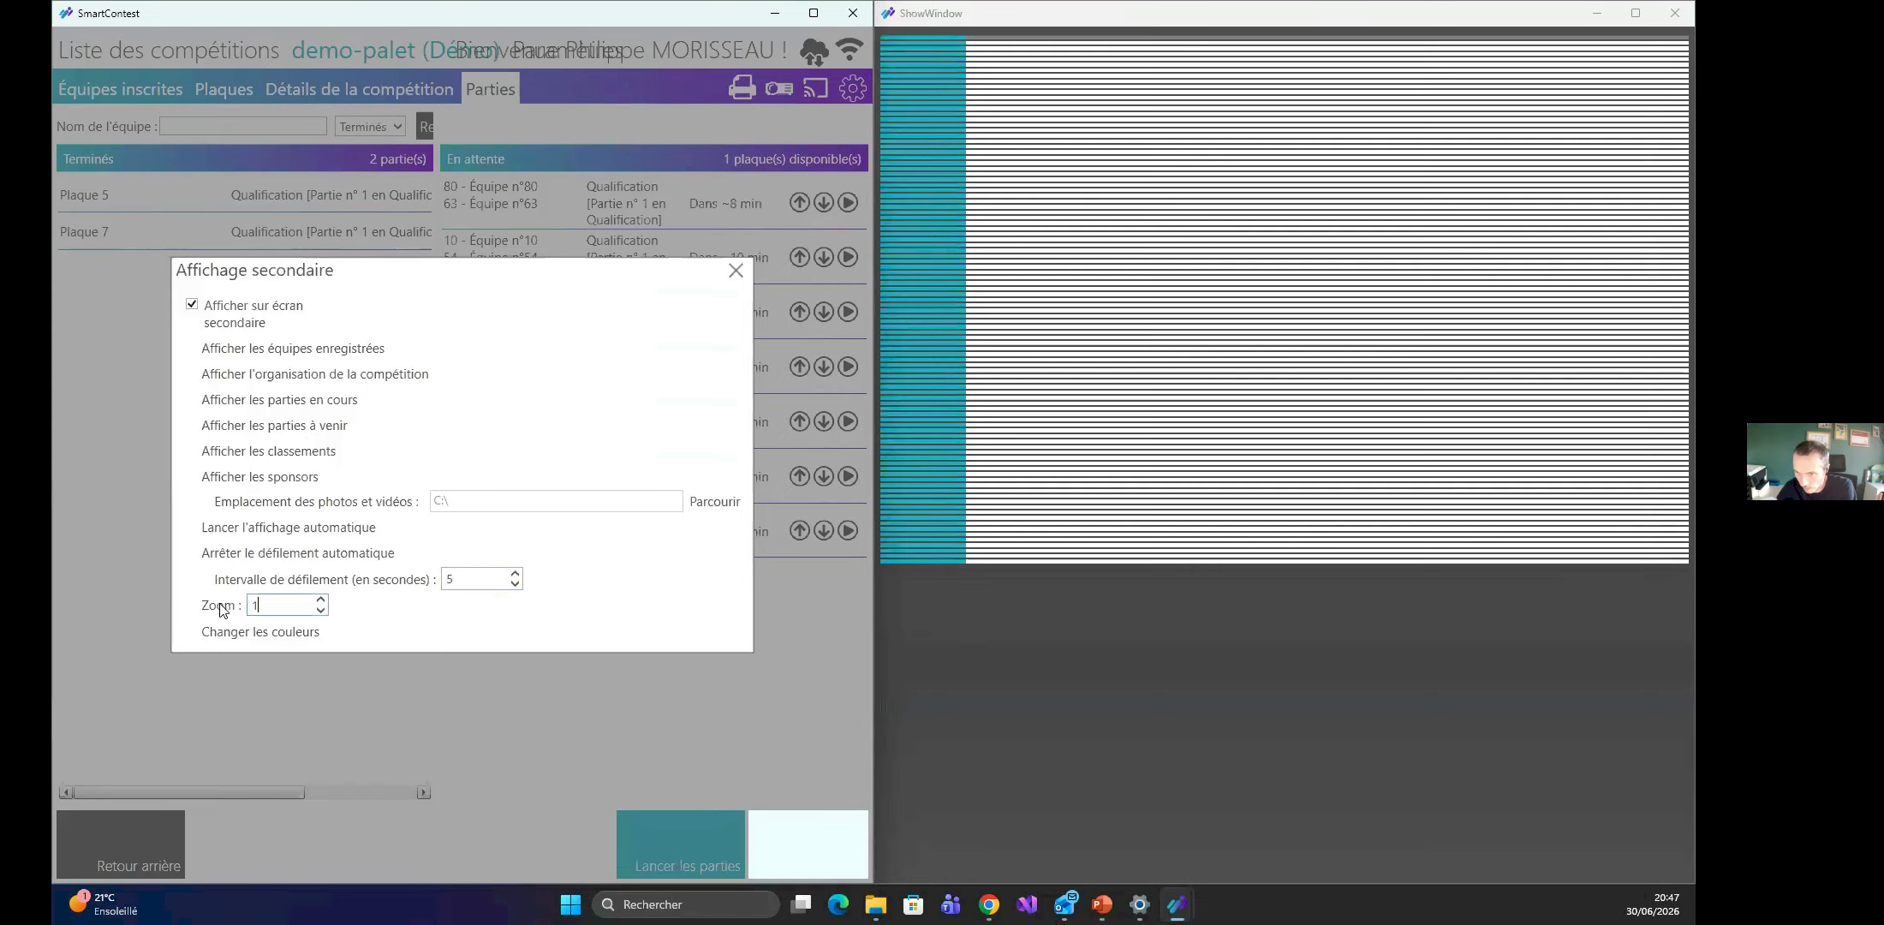
pyautogui.write('20')
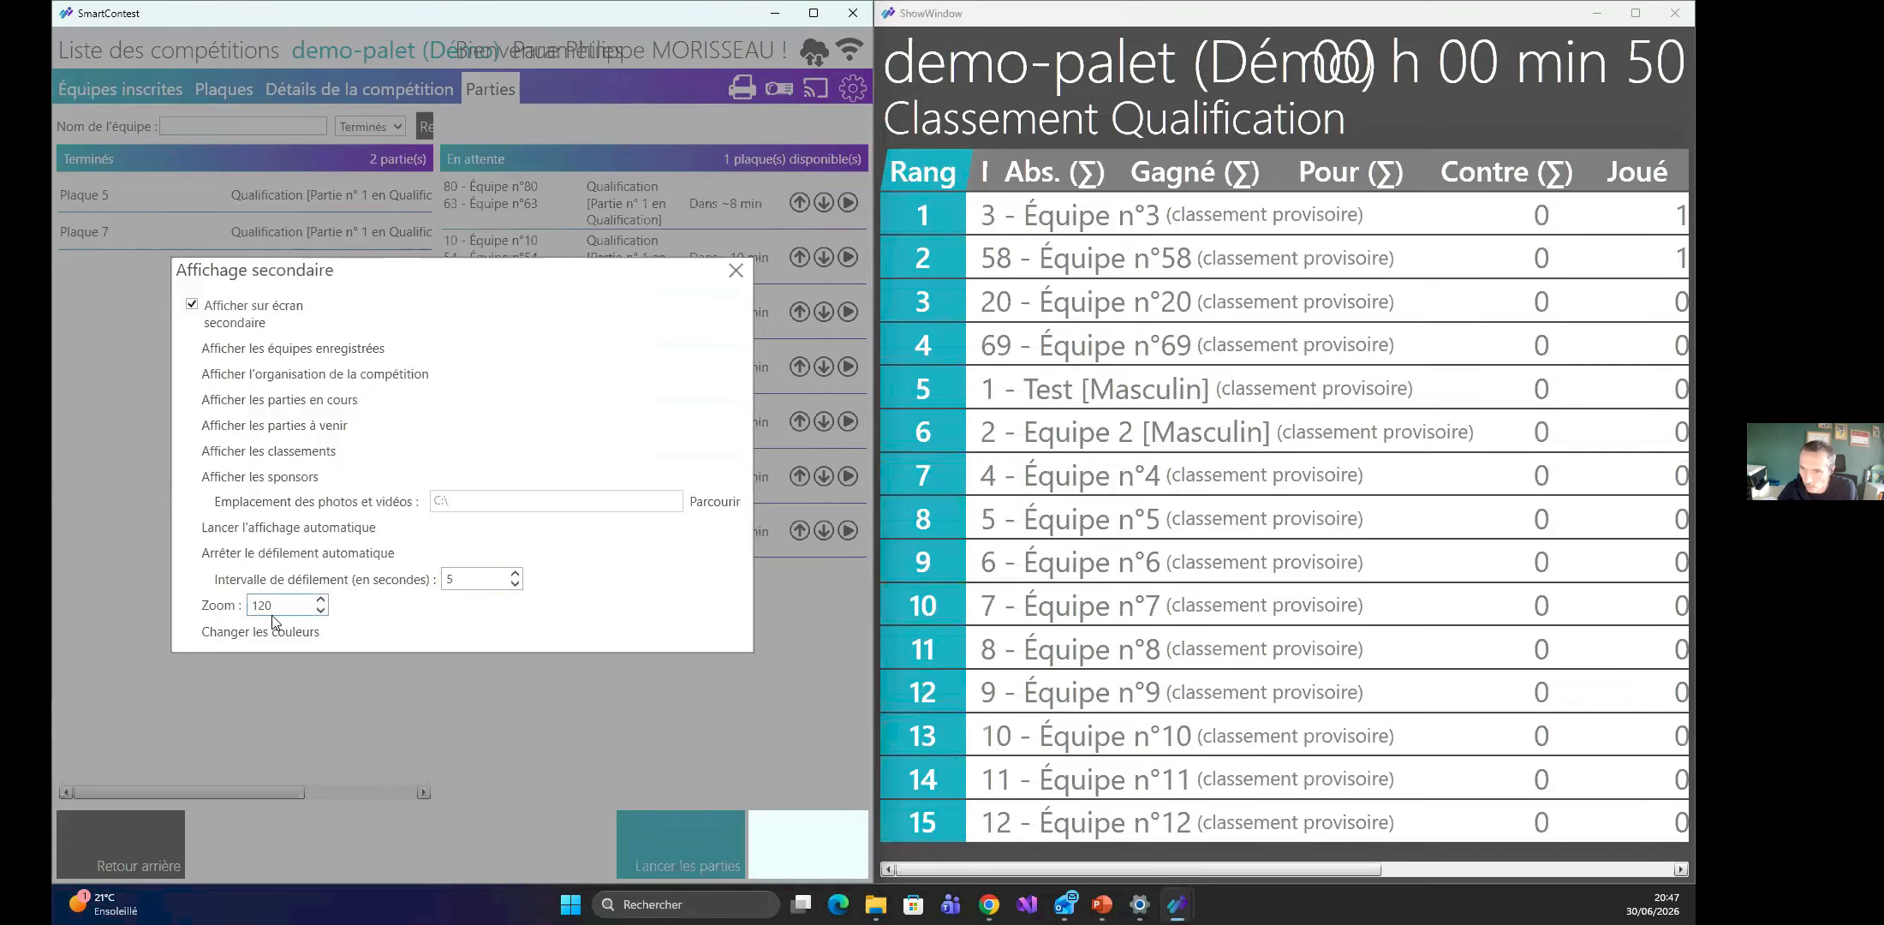
# Try a scrolling interval of 6 seconds, set it back to 5 seconds, and reduce the secondary display's zoom to 77.
pyautogui.click(514, 574)
pyautogui.click(515, 586)
pyautogui.click(515, 586)
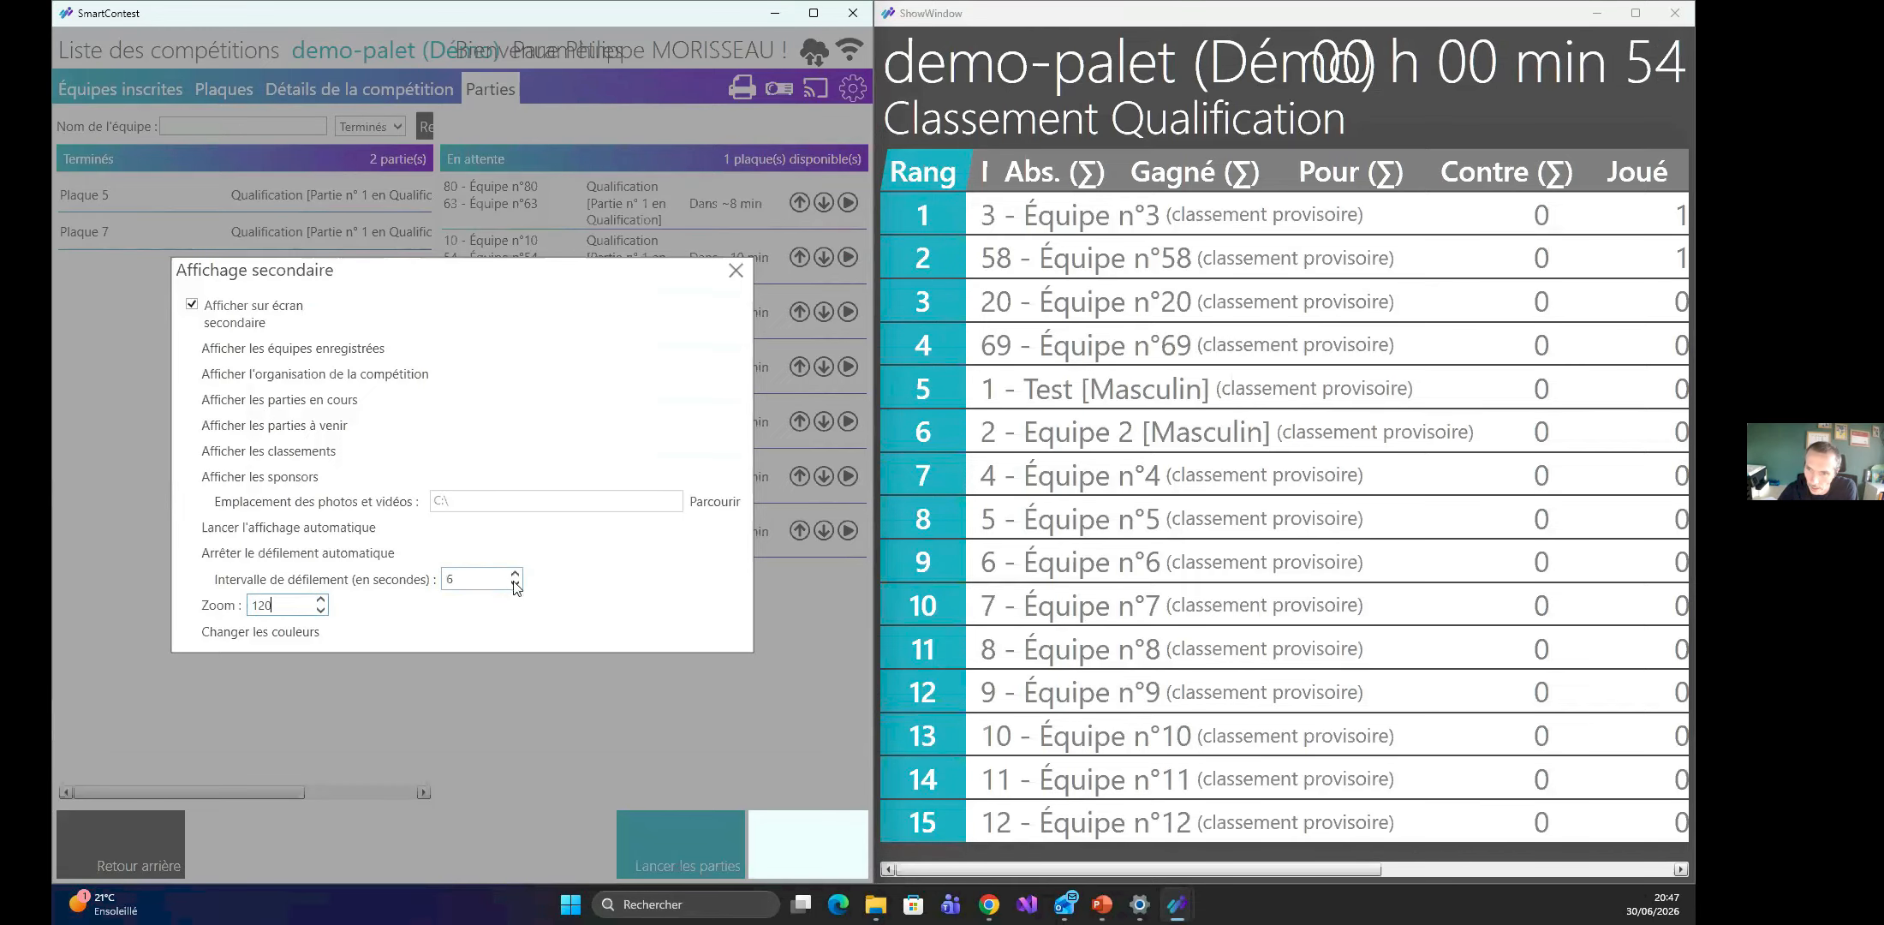
pyautogui.click(322, 610)
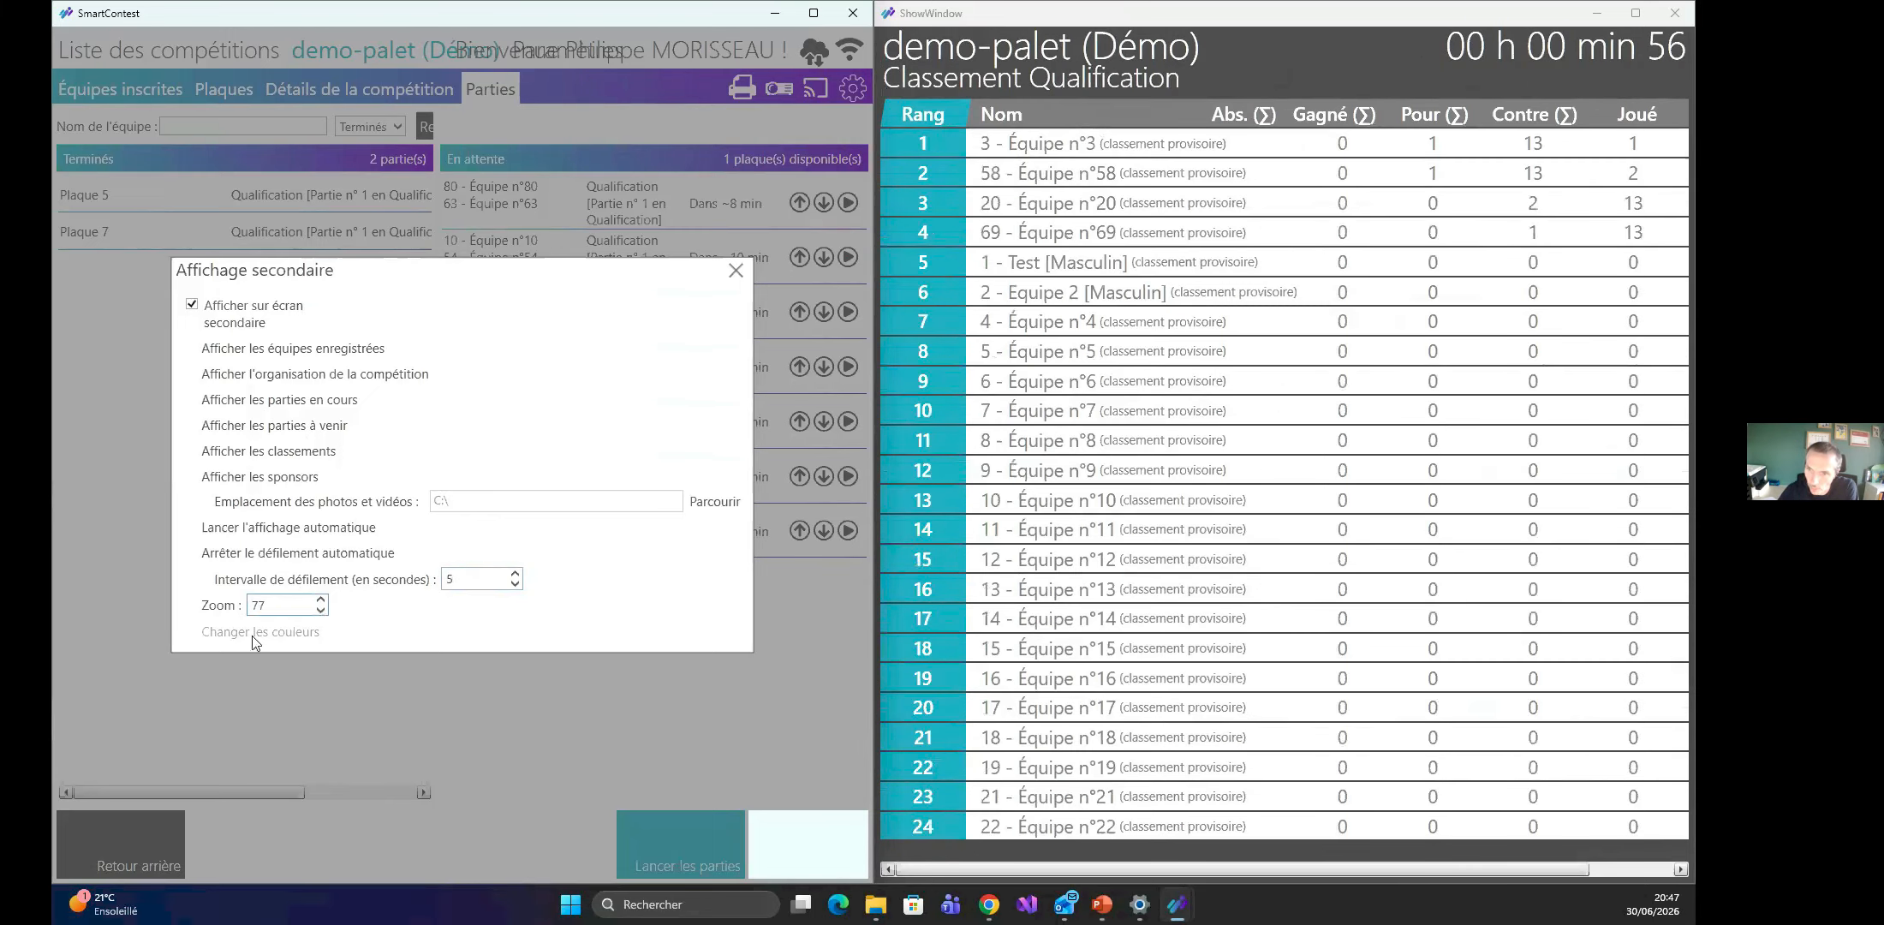
# Set the display colour Affichage Couleur 1 Text to green, and close the secondary display to return to demo-palet.
pyautogui.click(313, 632)
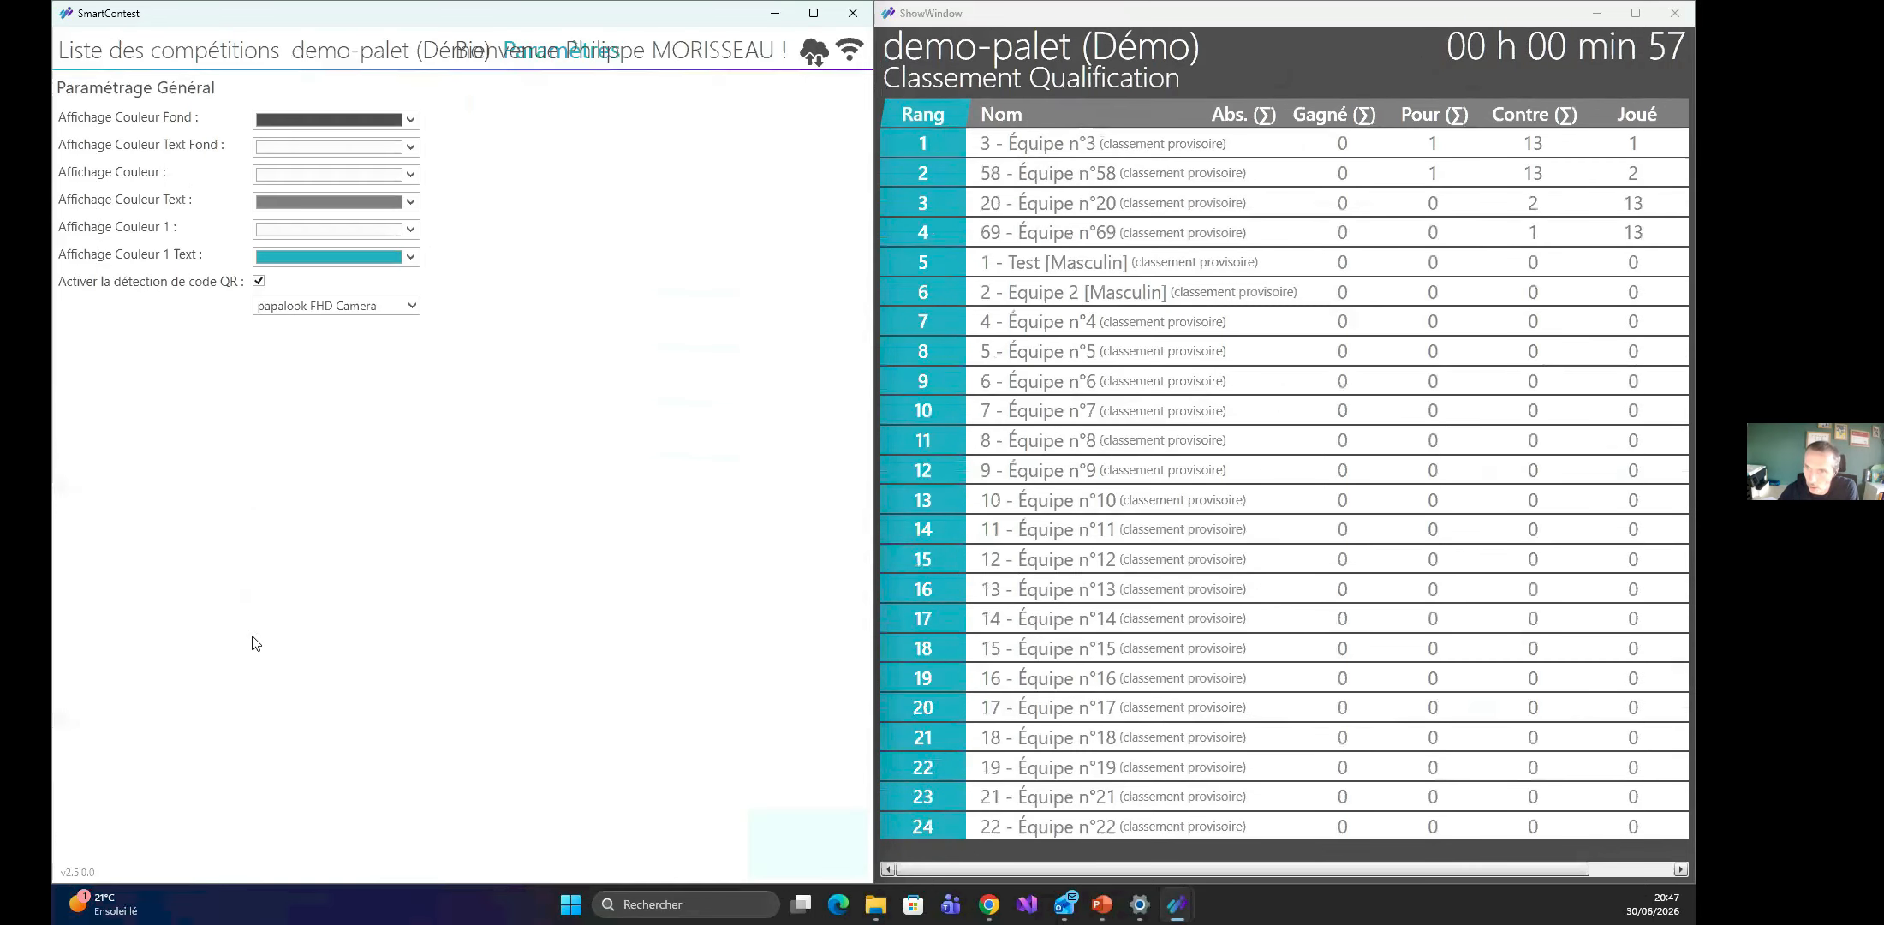
pyautogui.click(411, 257)
pyautogui.click(367, 385)
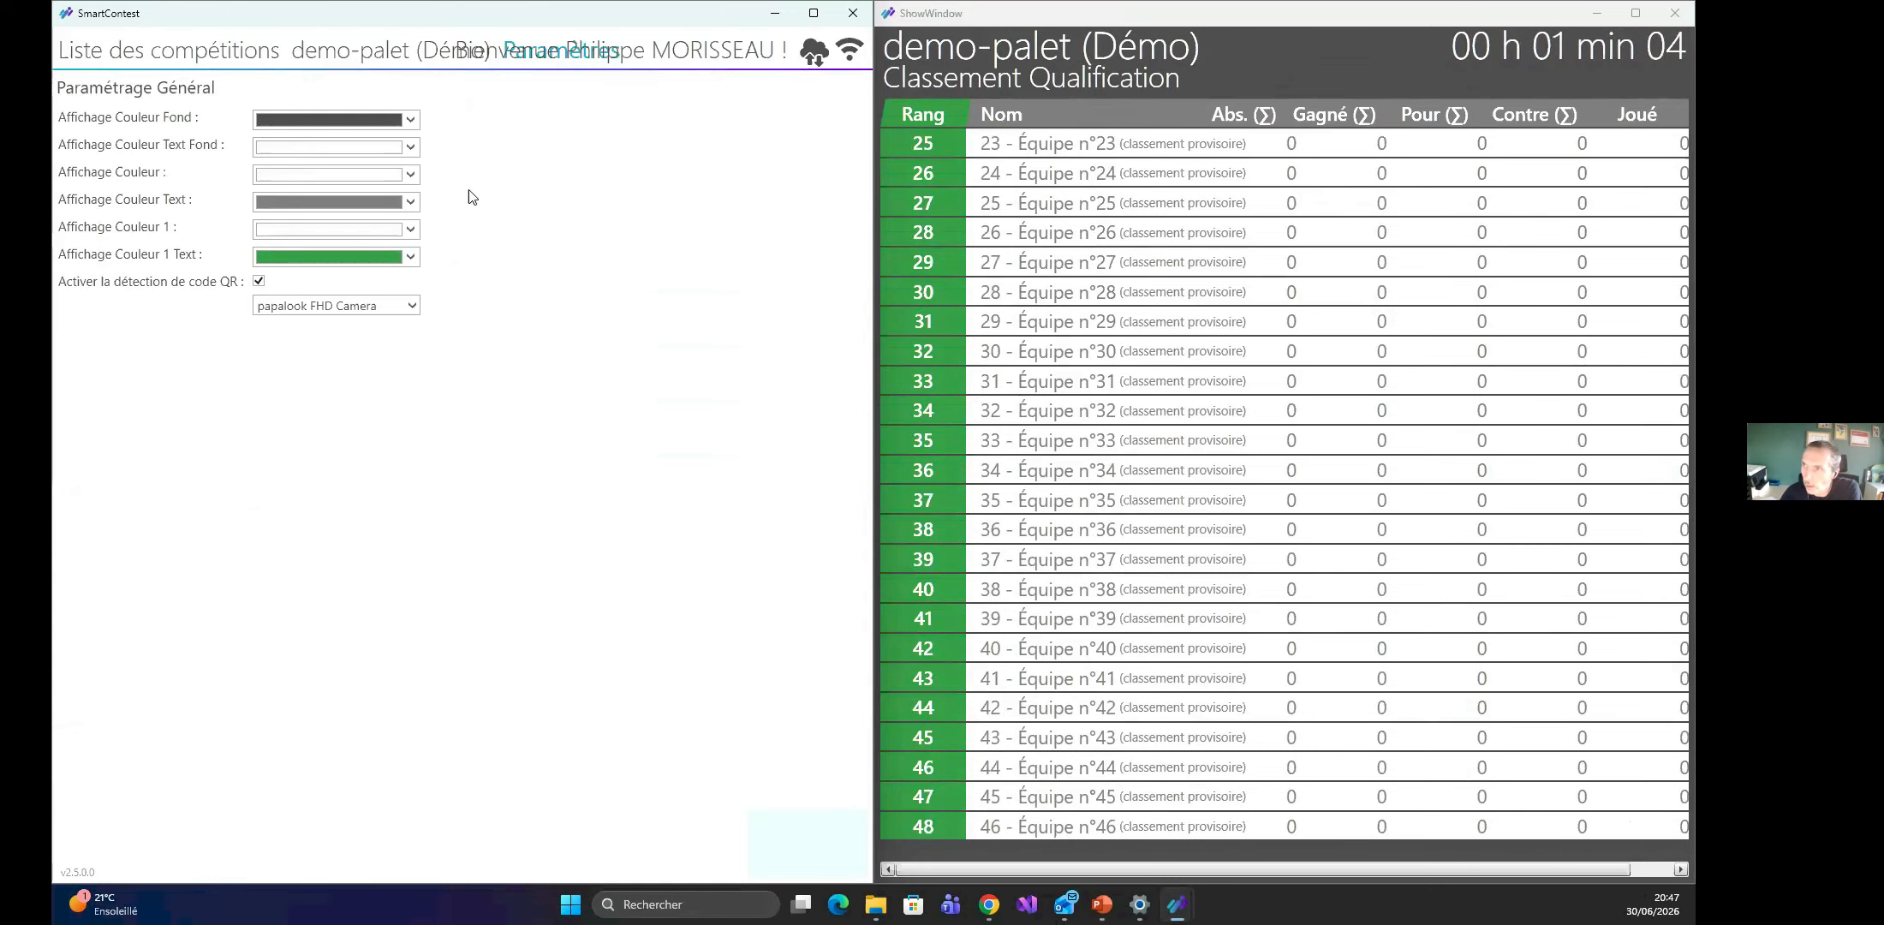
pyautogui.click(1688, 14)
pyautogui.click(321, 52)
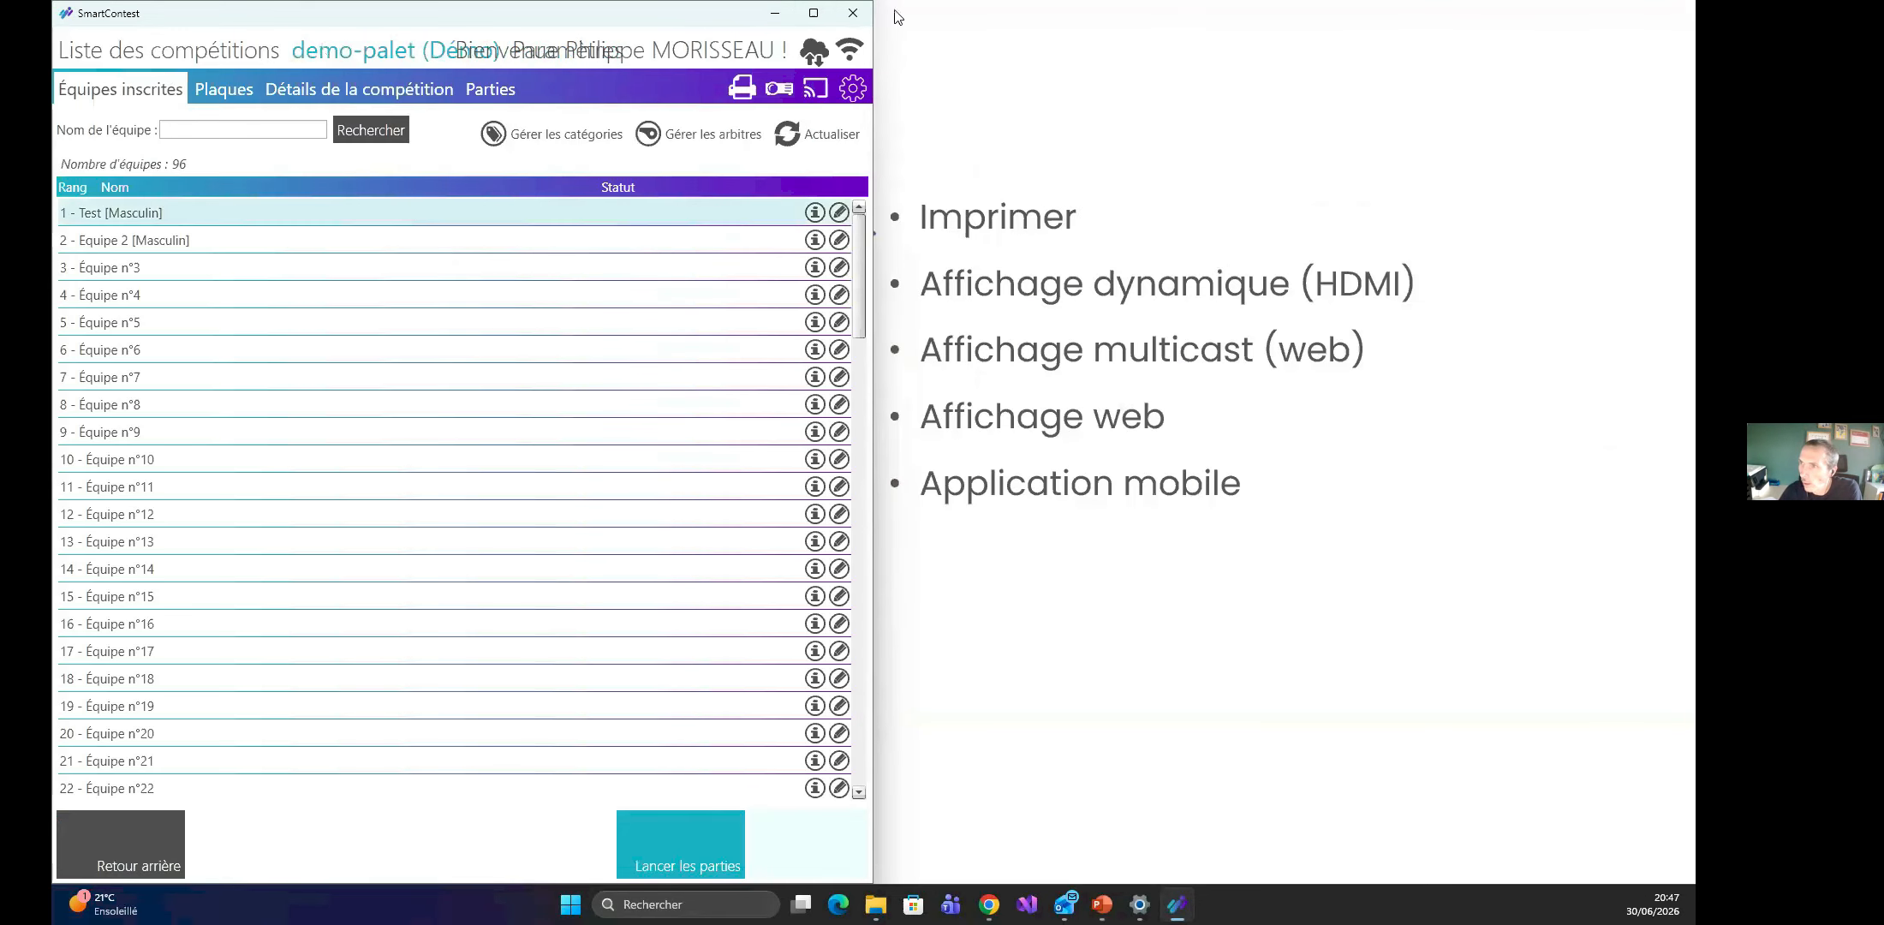
# Try to activate the web dynamic display with only Matchs en cours, and select Matchs en cours again after reopening the display settings.
pyautogui.click(814, 13)
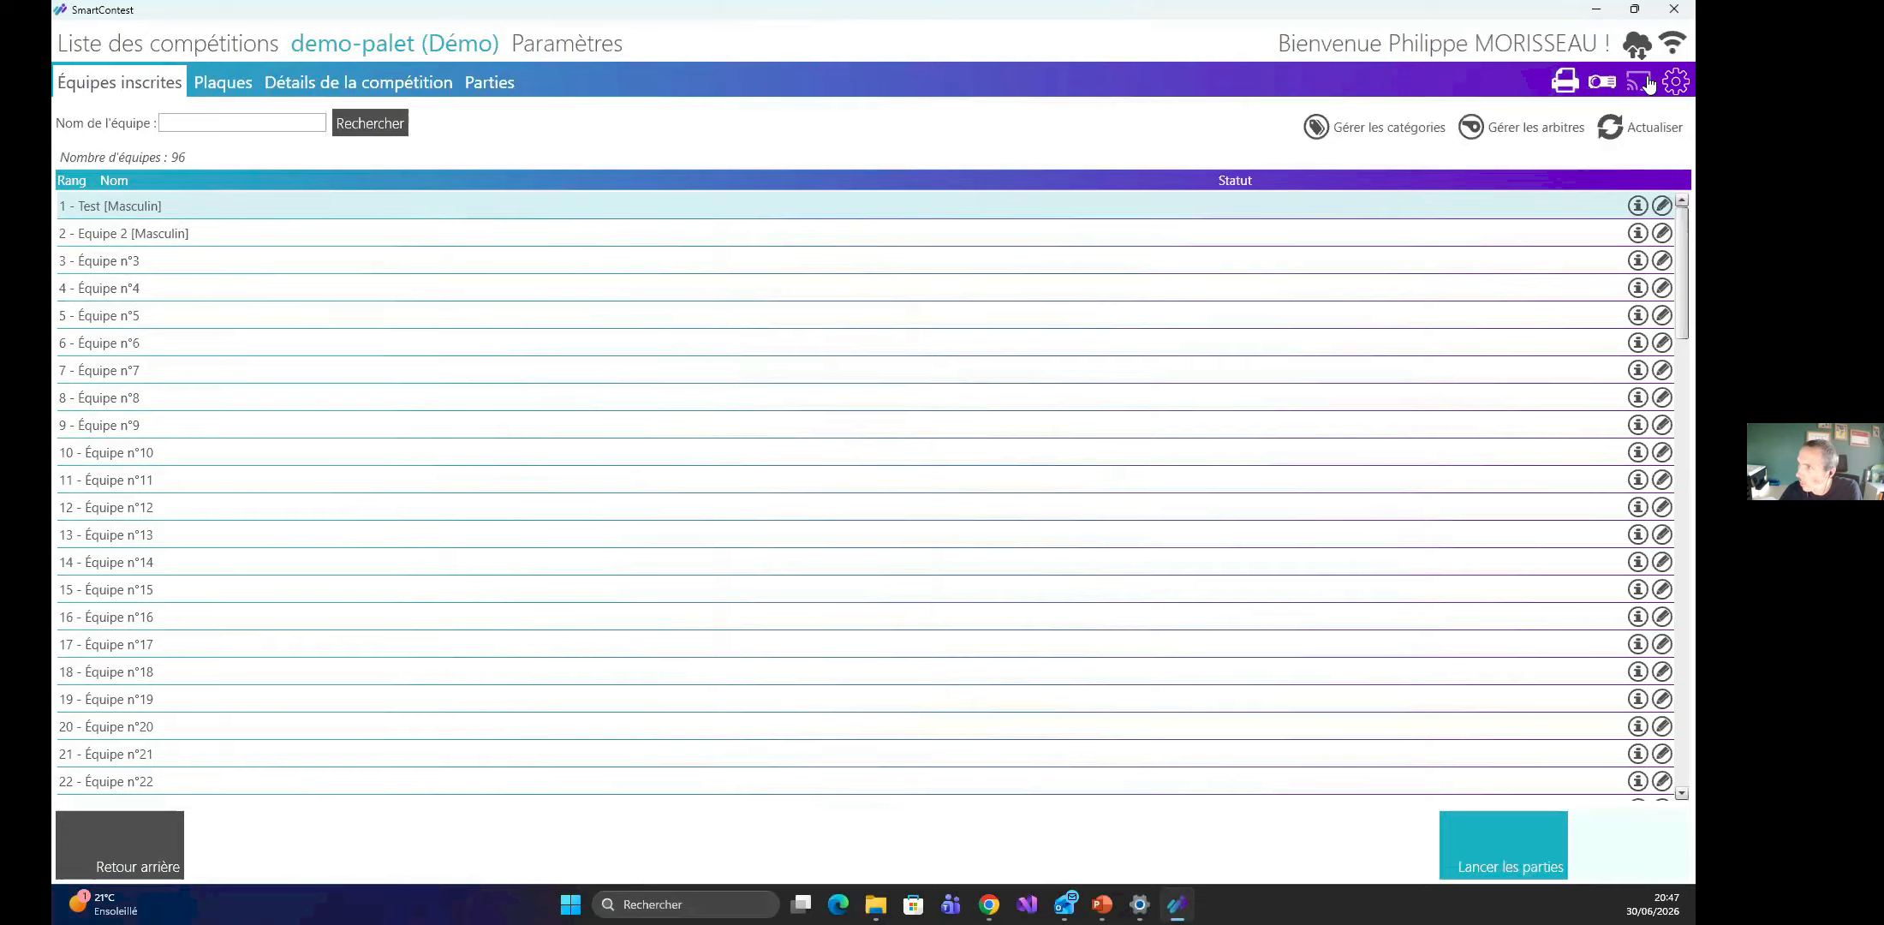
pyautogui.click(1641, 83)
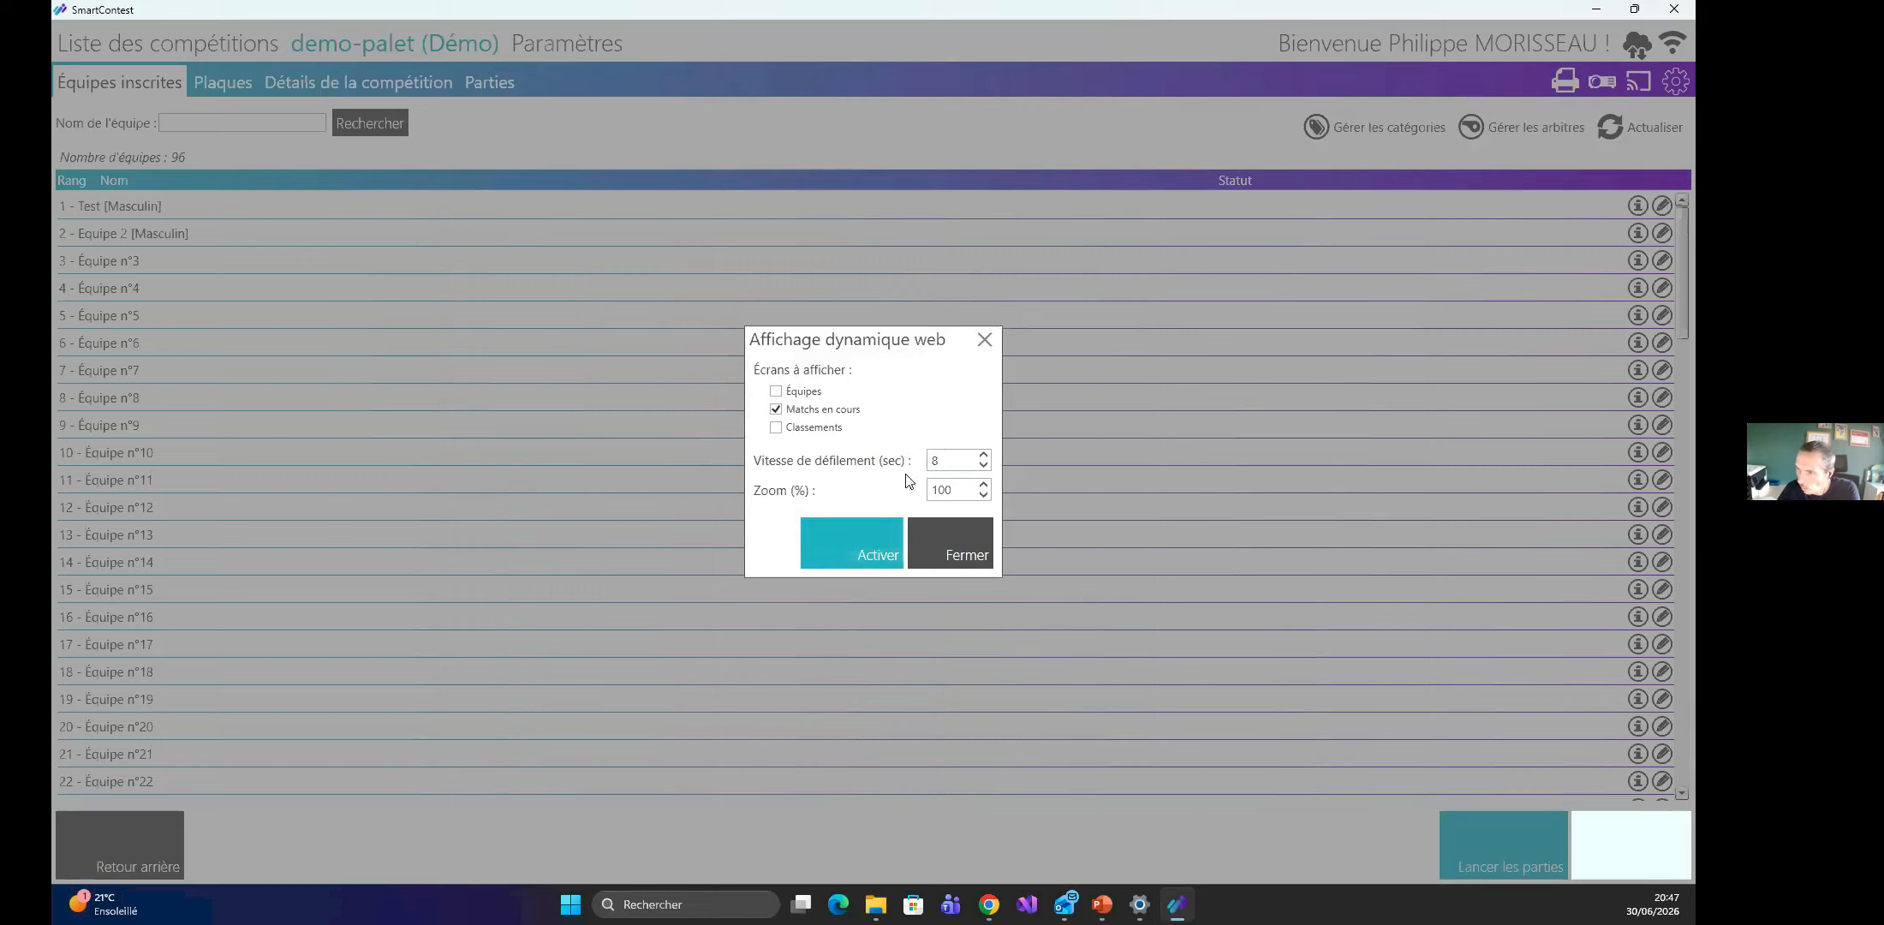
pyautogui.click(829, 543)
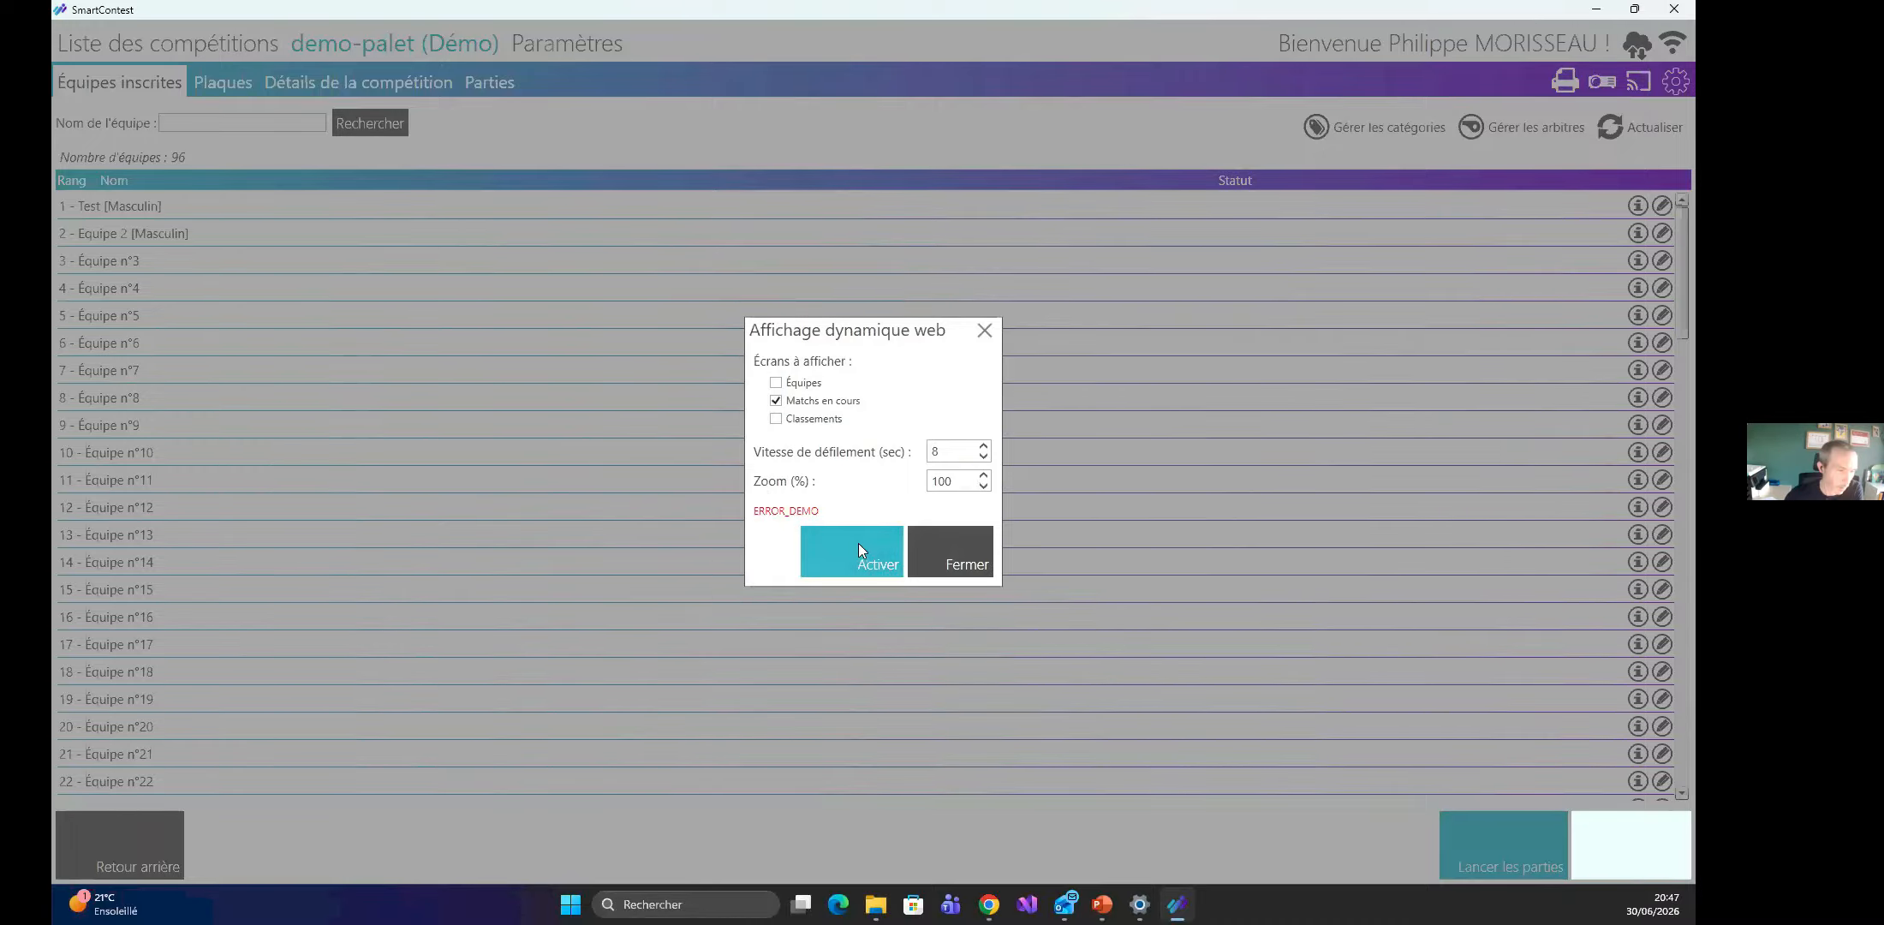
pyautogui.click(966, 563)
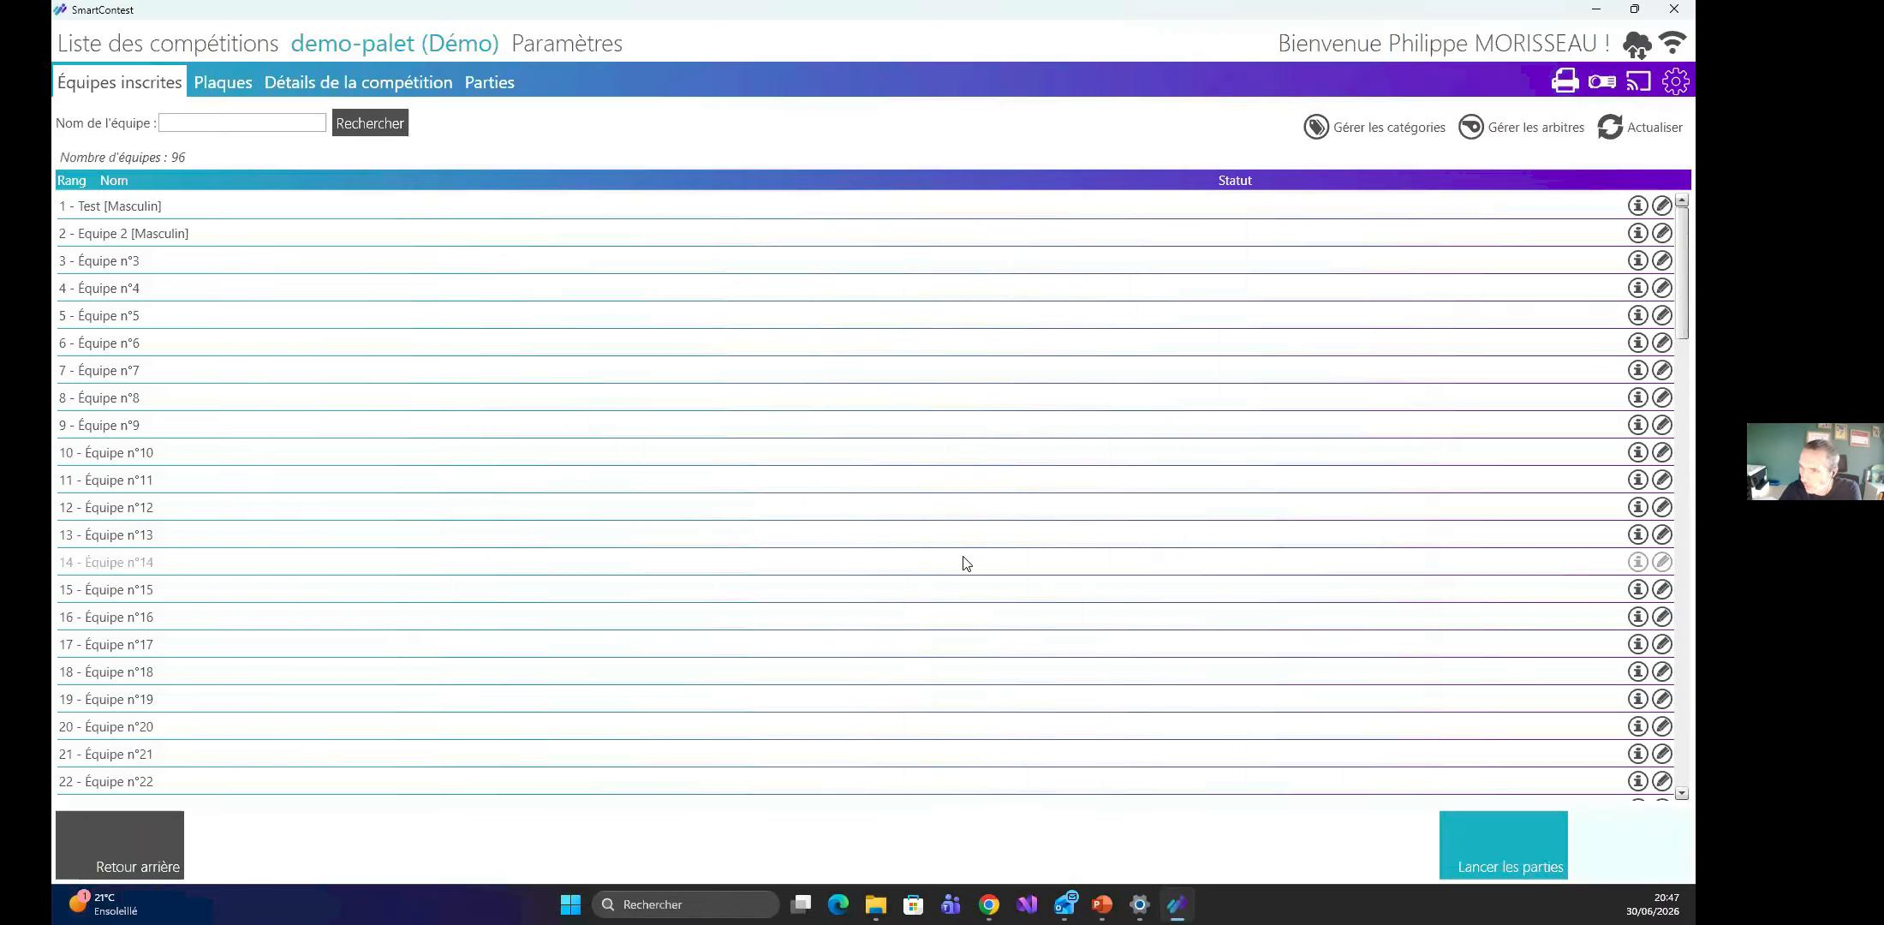
pyautogui.click(1641, 84)
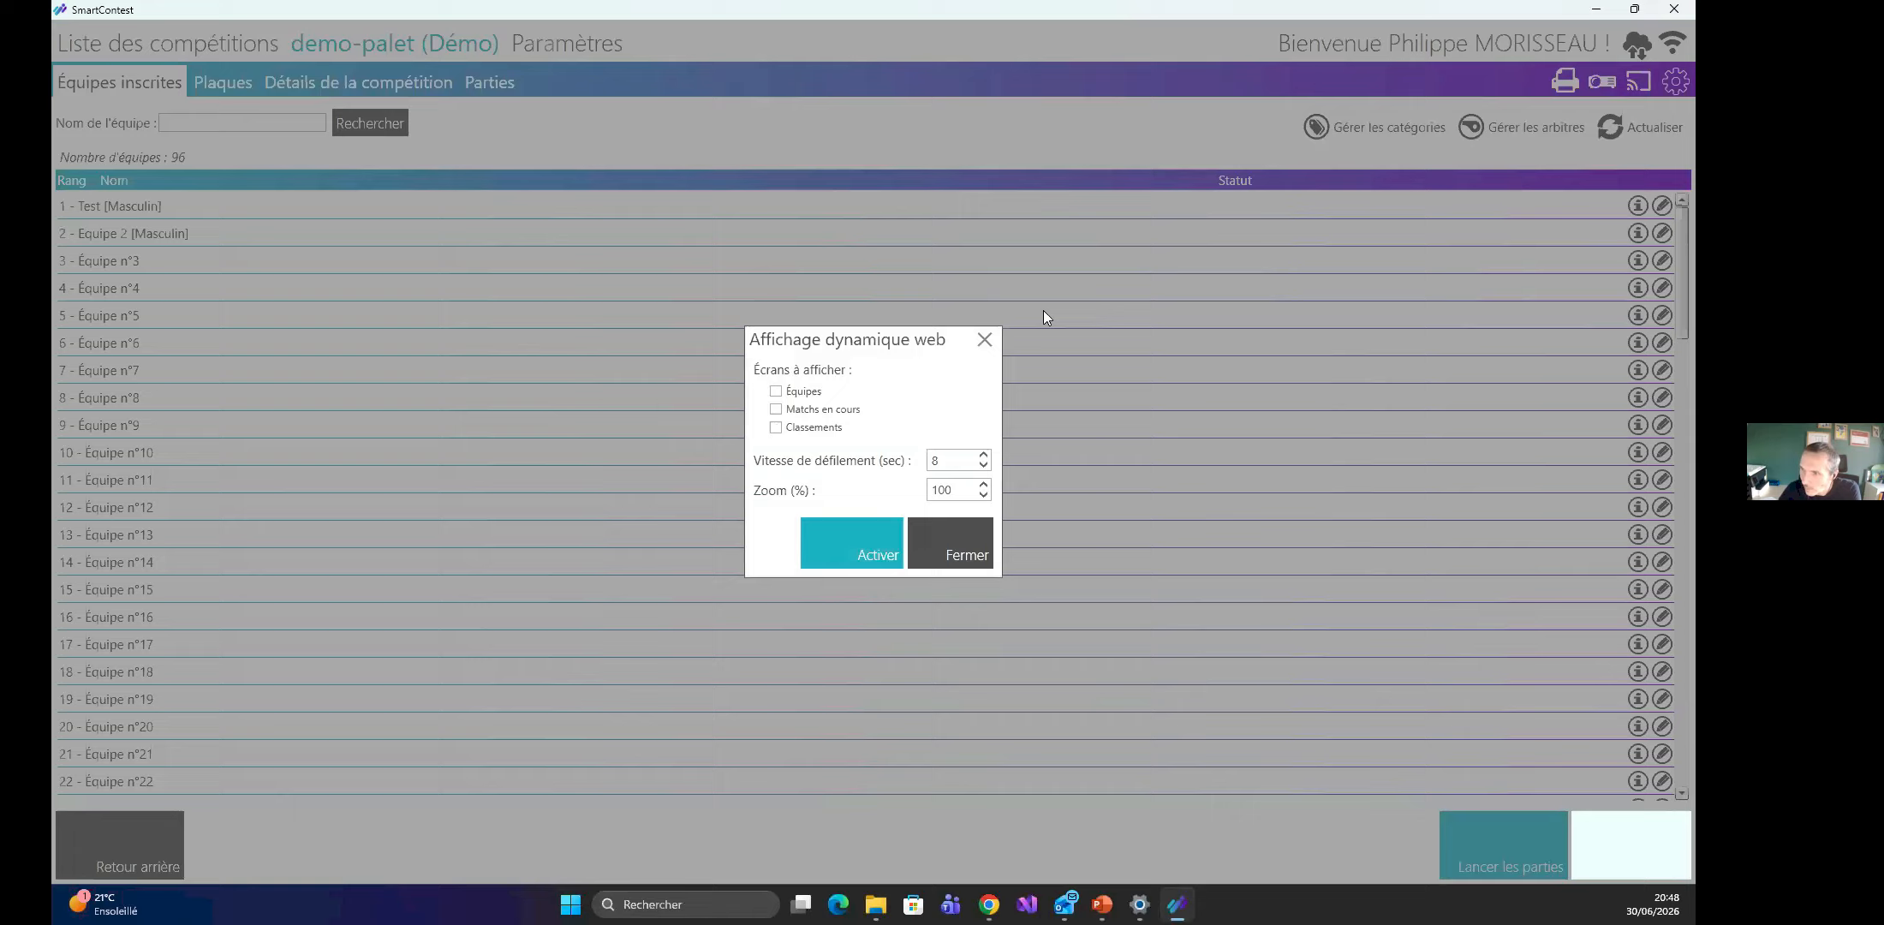
pyautogui.click(809, 415)
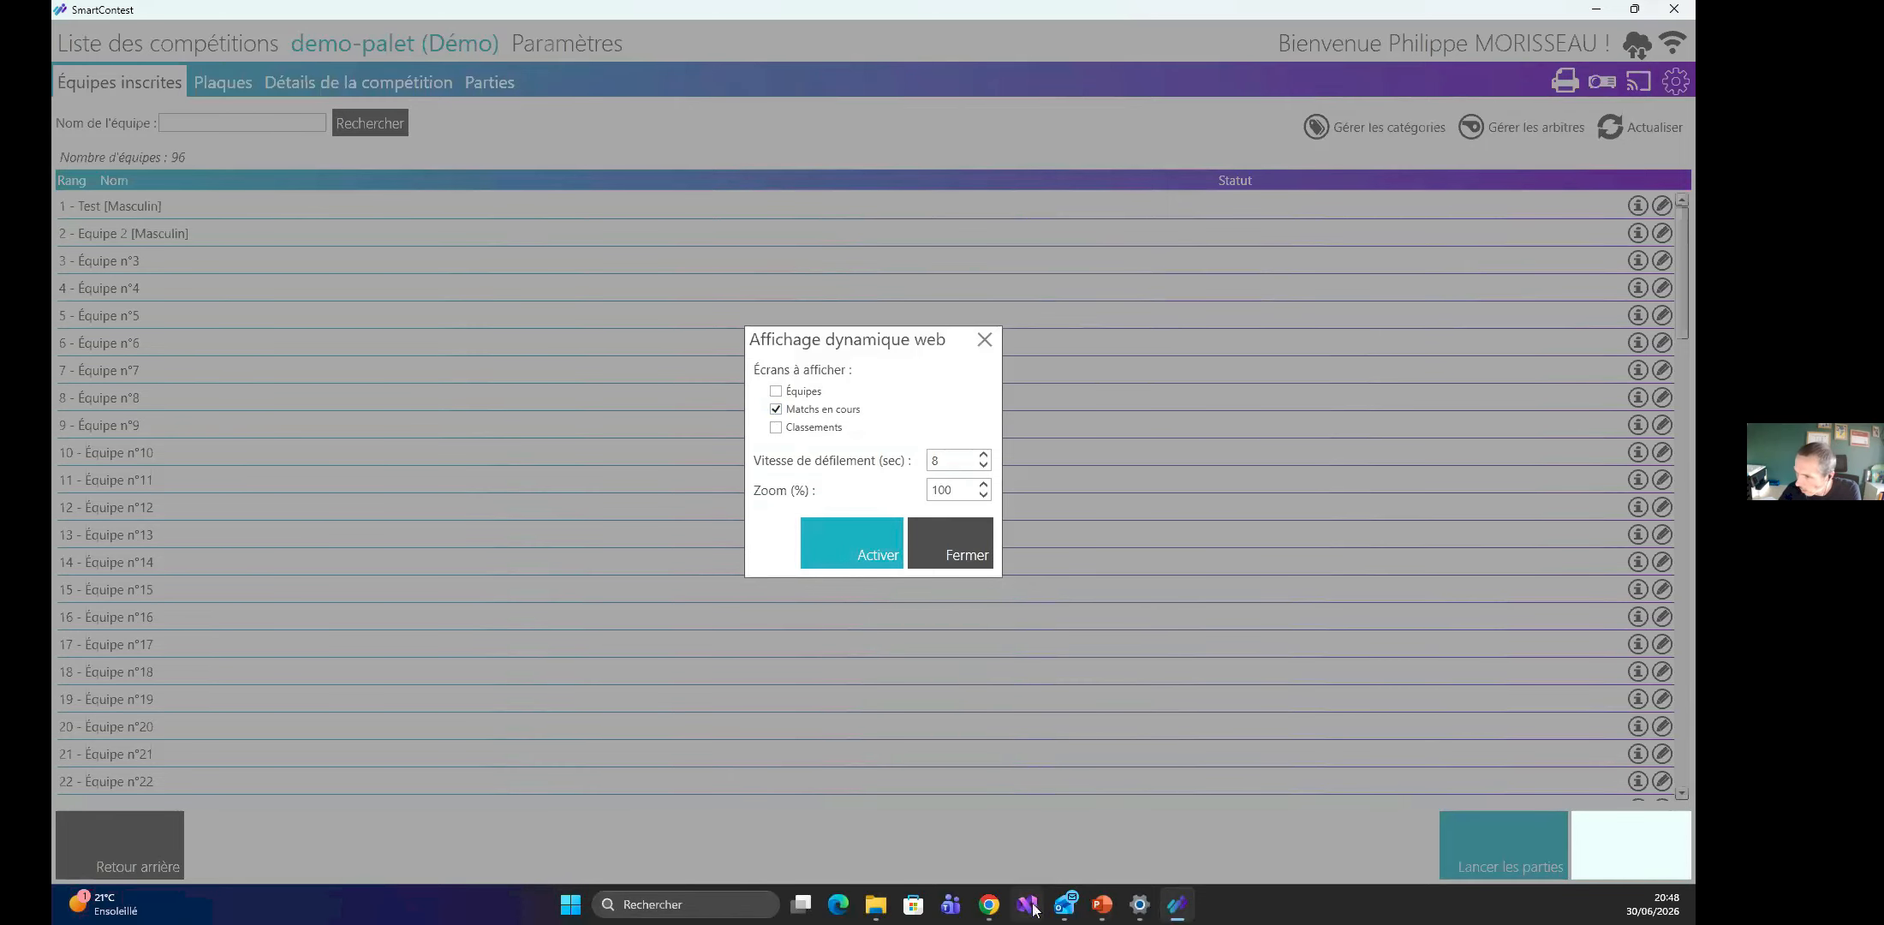
# Switch to the SmartContest documentation in Chrome and open the Gérer l'affichage Web section of the Gérer les affichages page.
pyautogui.moveTo(990, 905)
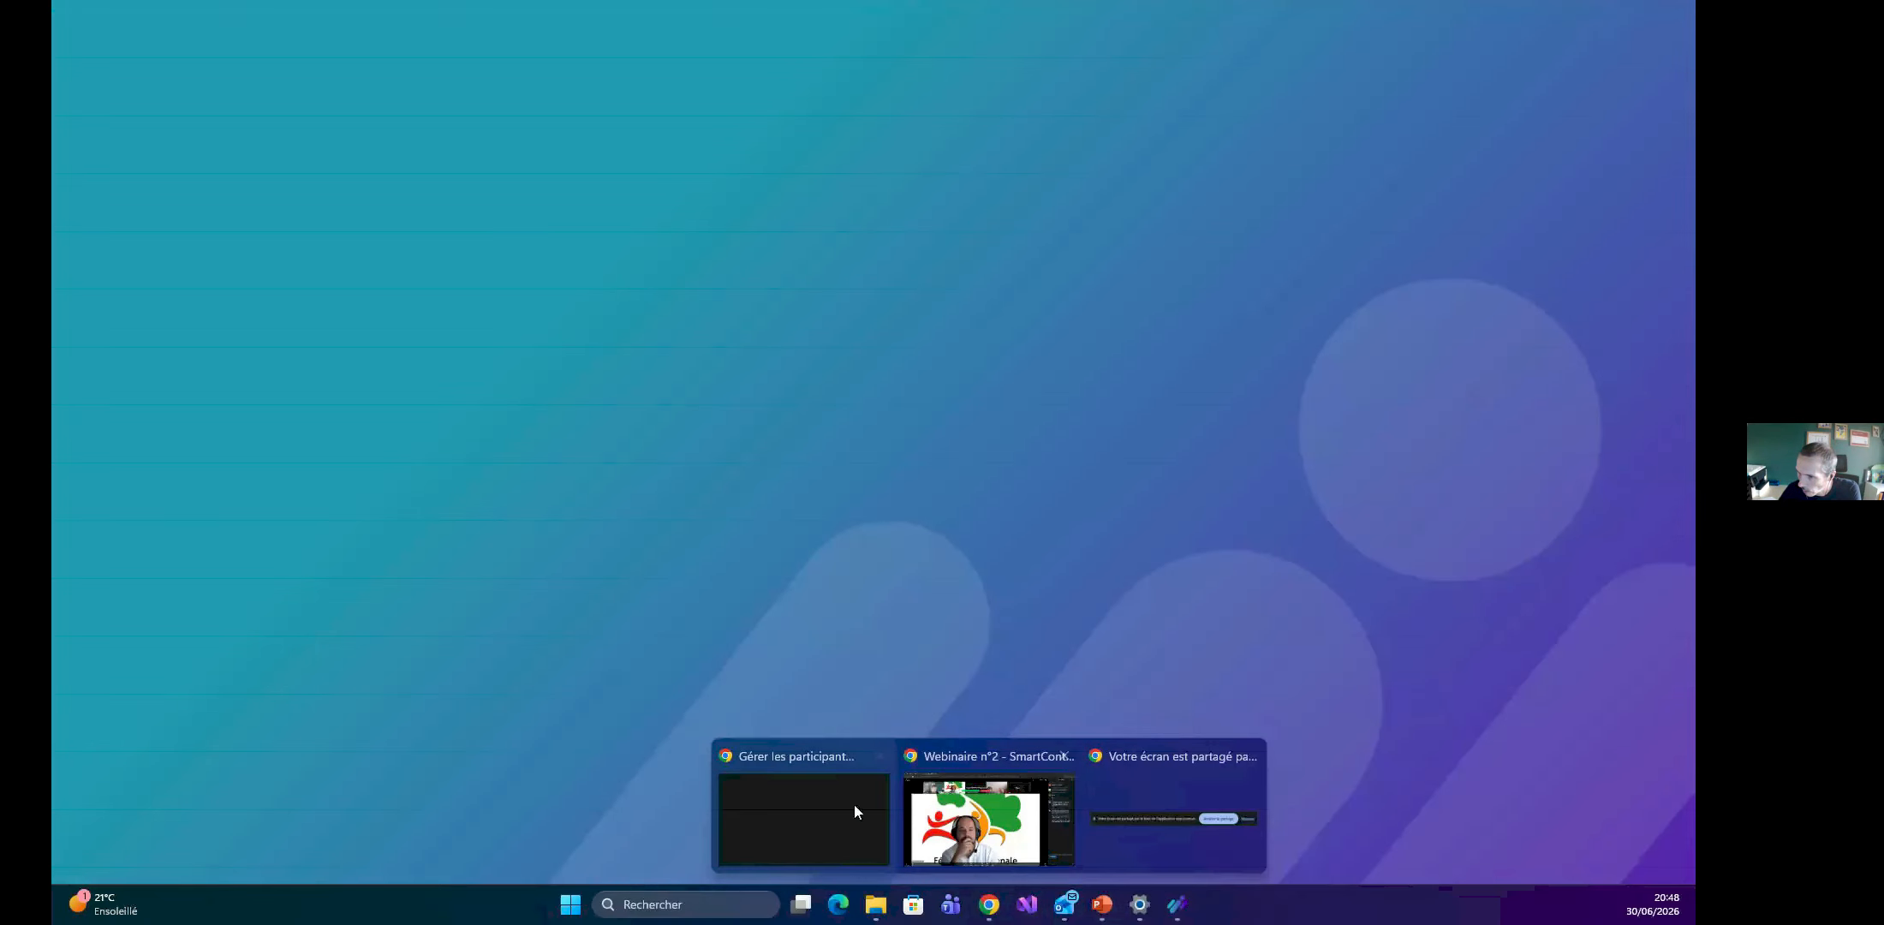
pyautogui.click(776, 811)
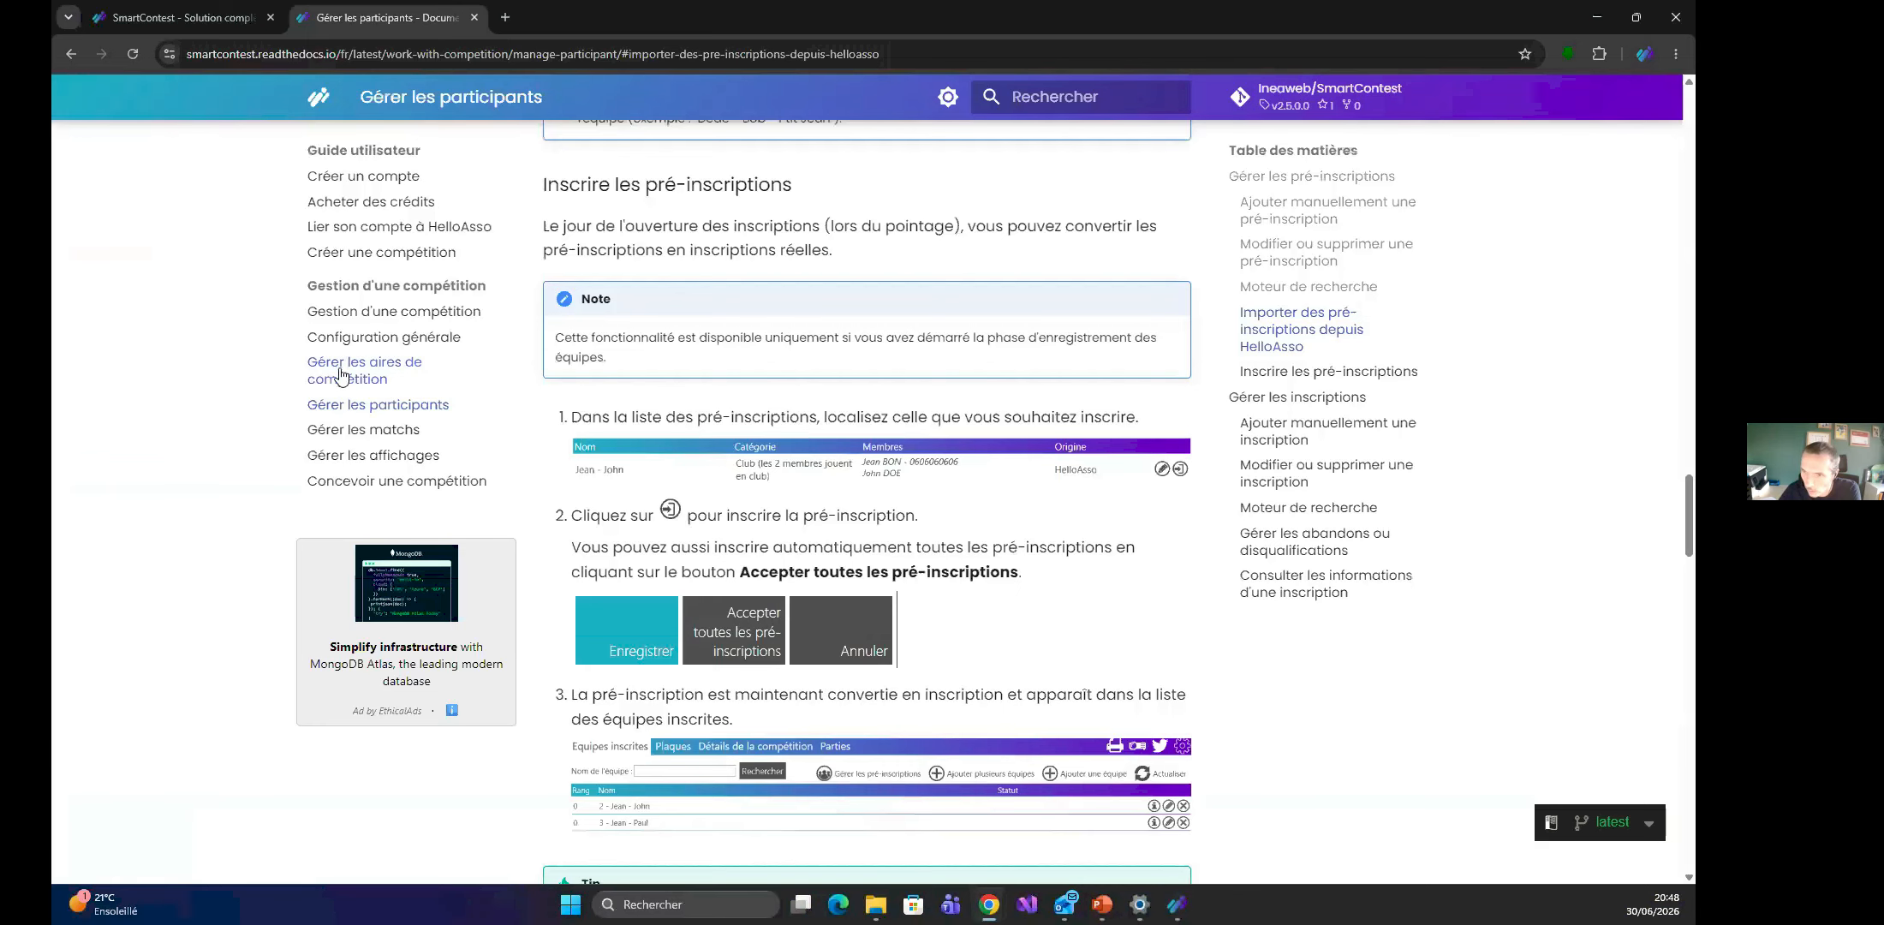
pyautogui.click(347, 457)
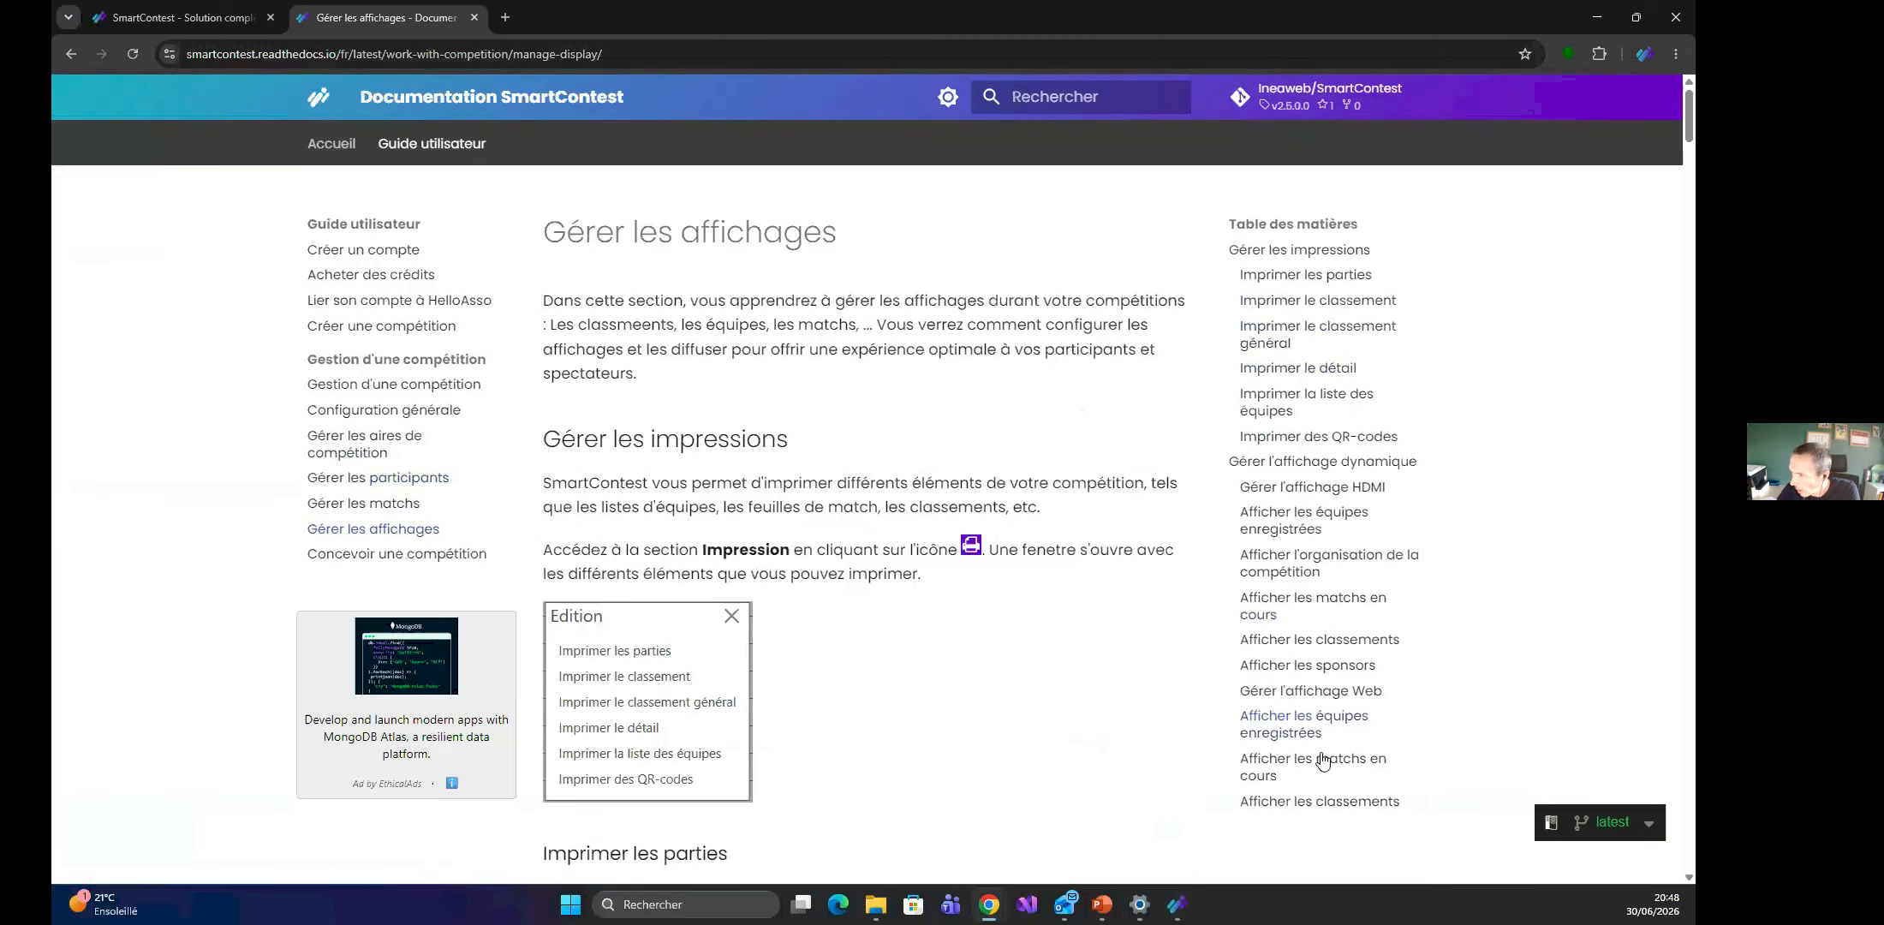
pyautogui.click(1300, 692)
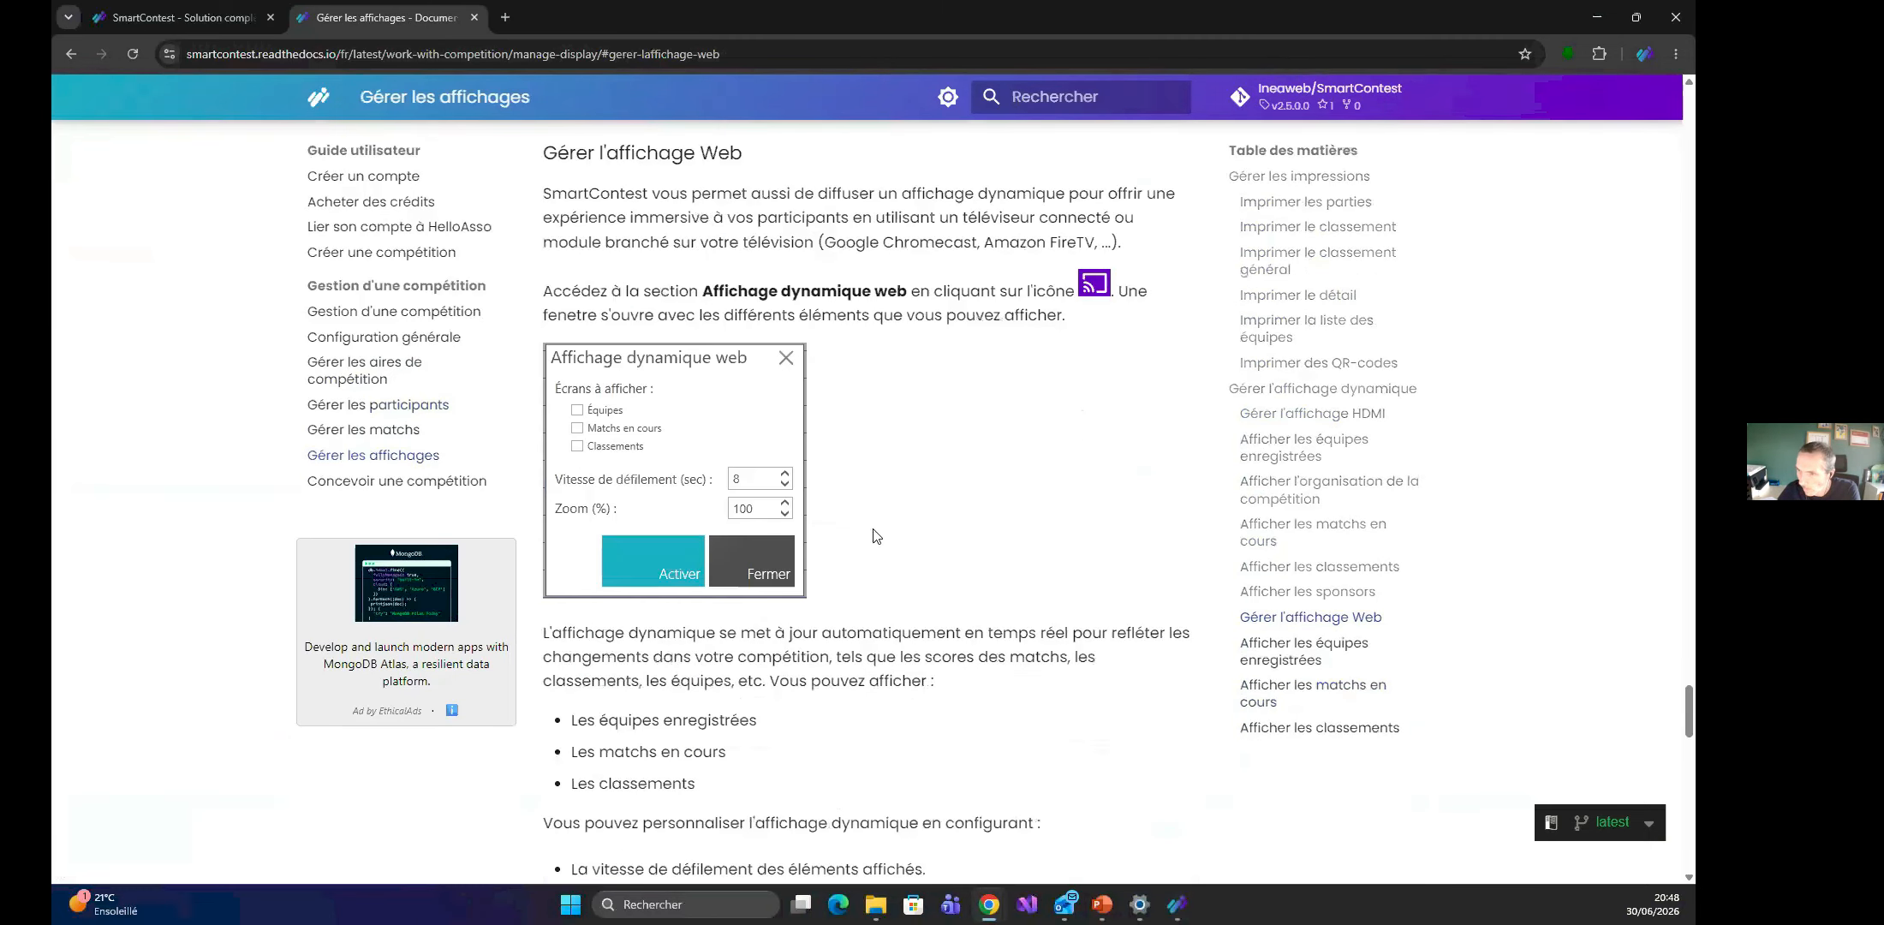
# Read through the web display examples for registered teams, ongoing matches and rankings, down to the display URL.
pyautogui.scroll(-7, 874, 535)
pyautogui.scroll(-2, 873, 531)
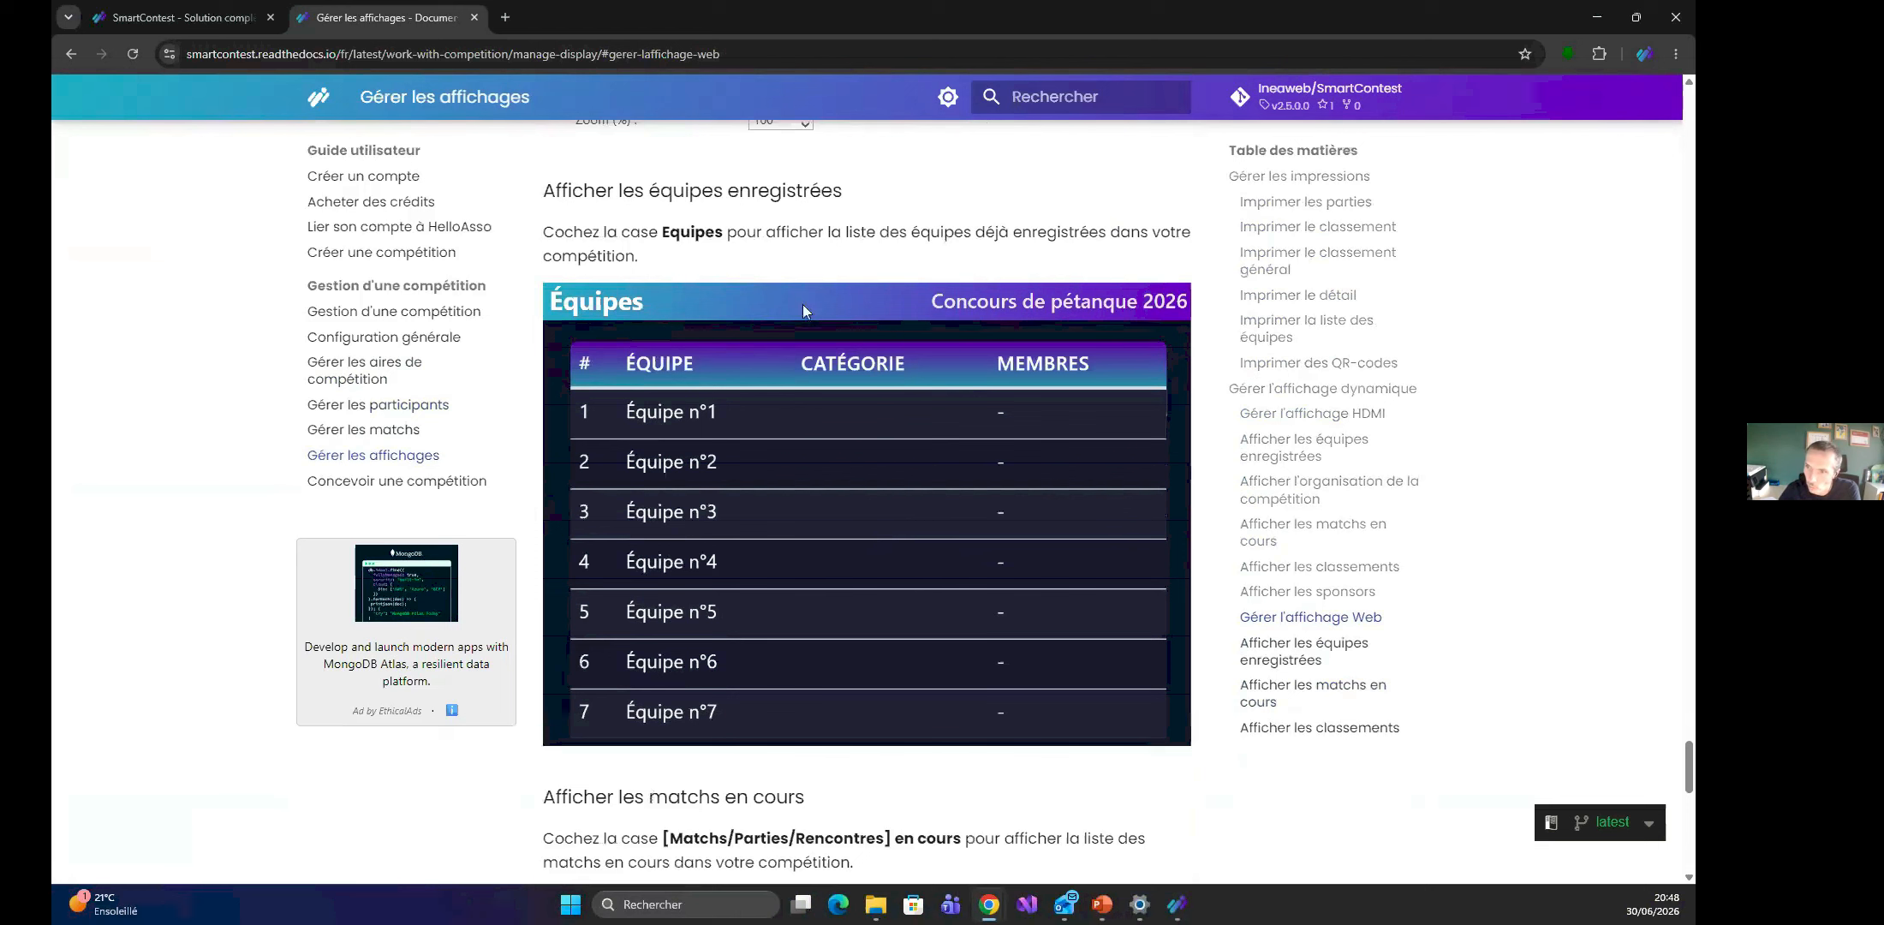
pyautogui.scroll(-1, 814, 552)
pyautogui.scroll(-8, 815, 555)
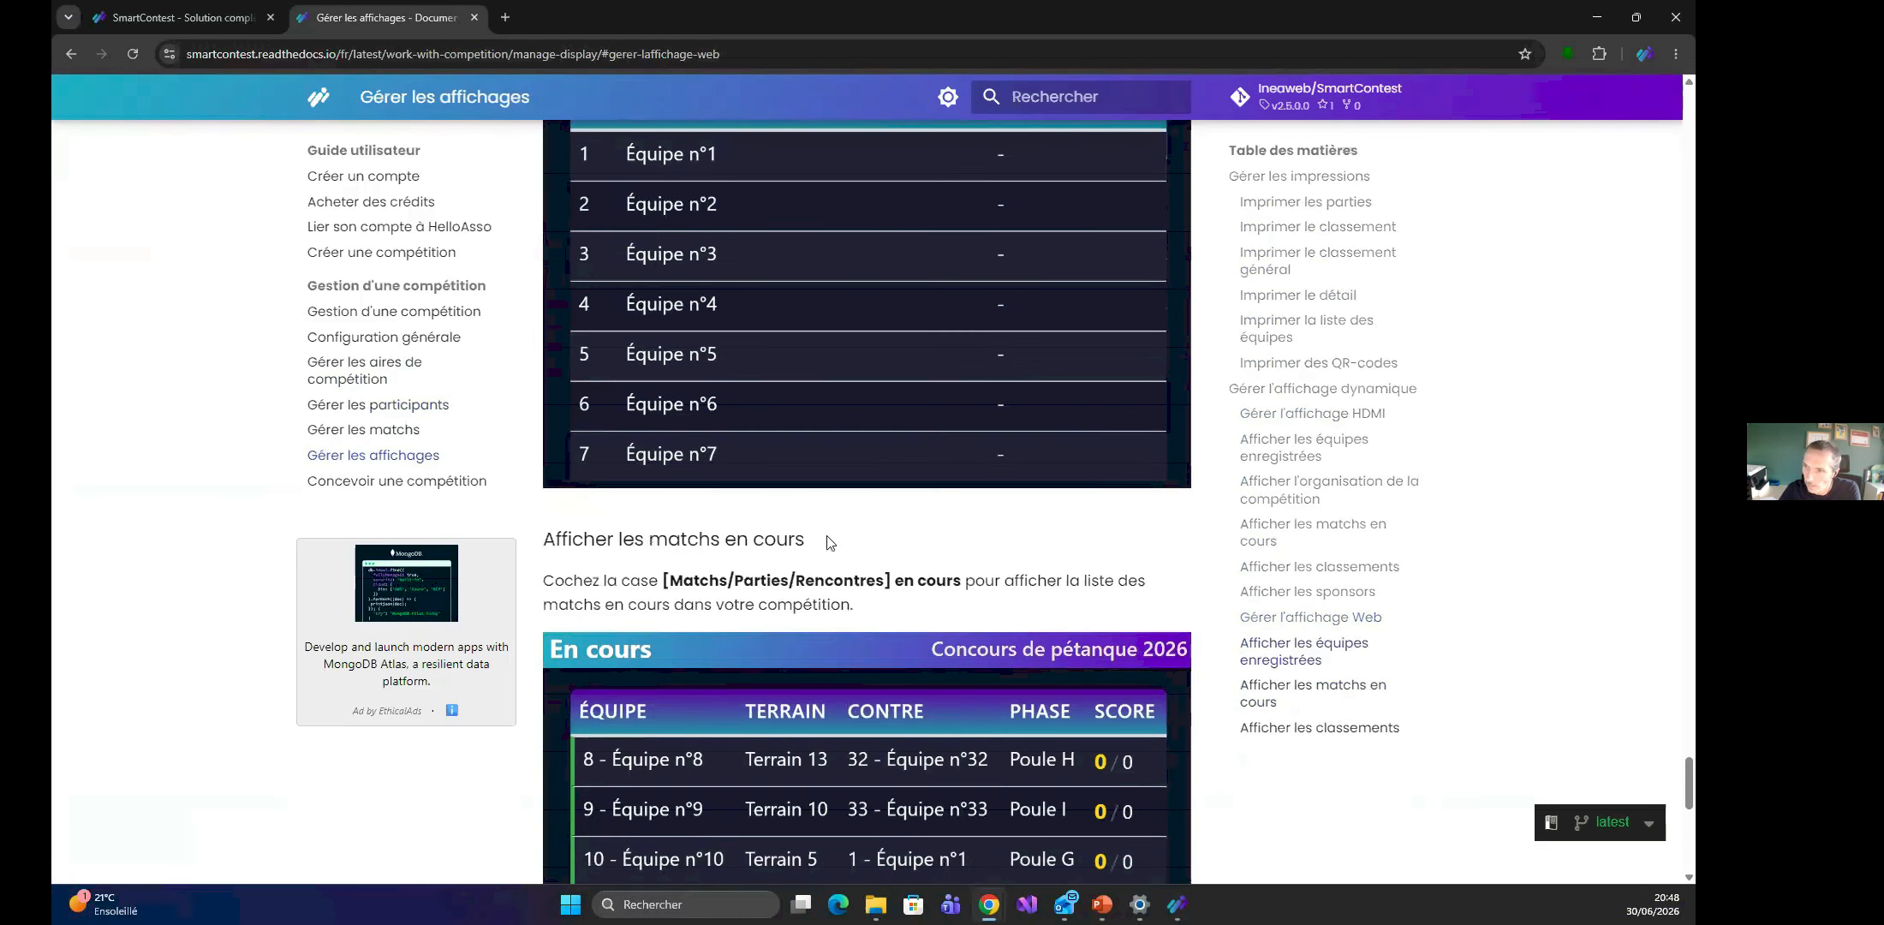
pyautogui.scroll(-3, 827, 540)
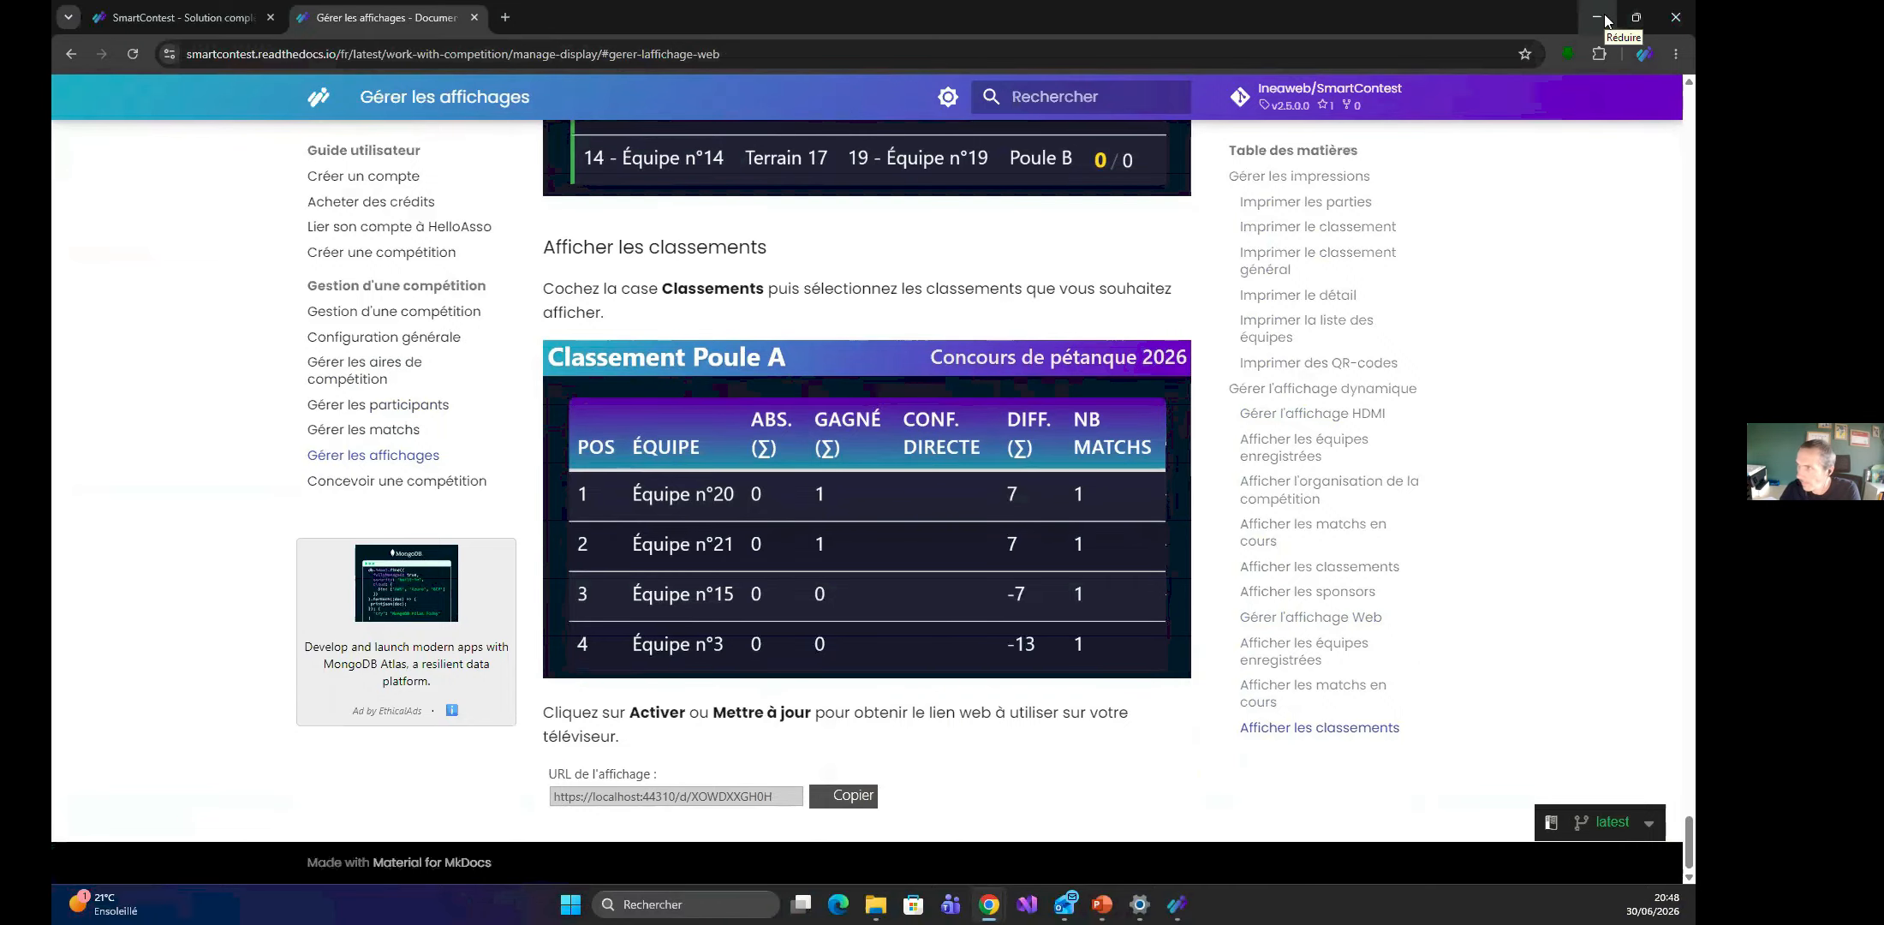
# Return to SmartContest, close the Affichage dynamique web settings, and switch to the presentation to advance to its next slide.
pyautogui.moveTo(1174, 912)
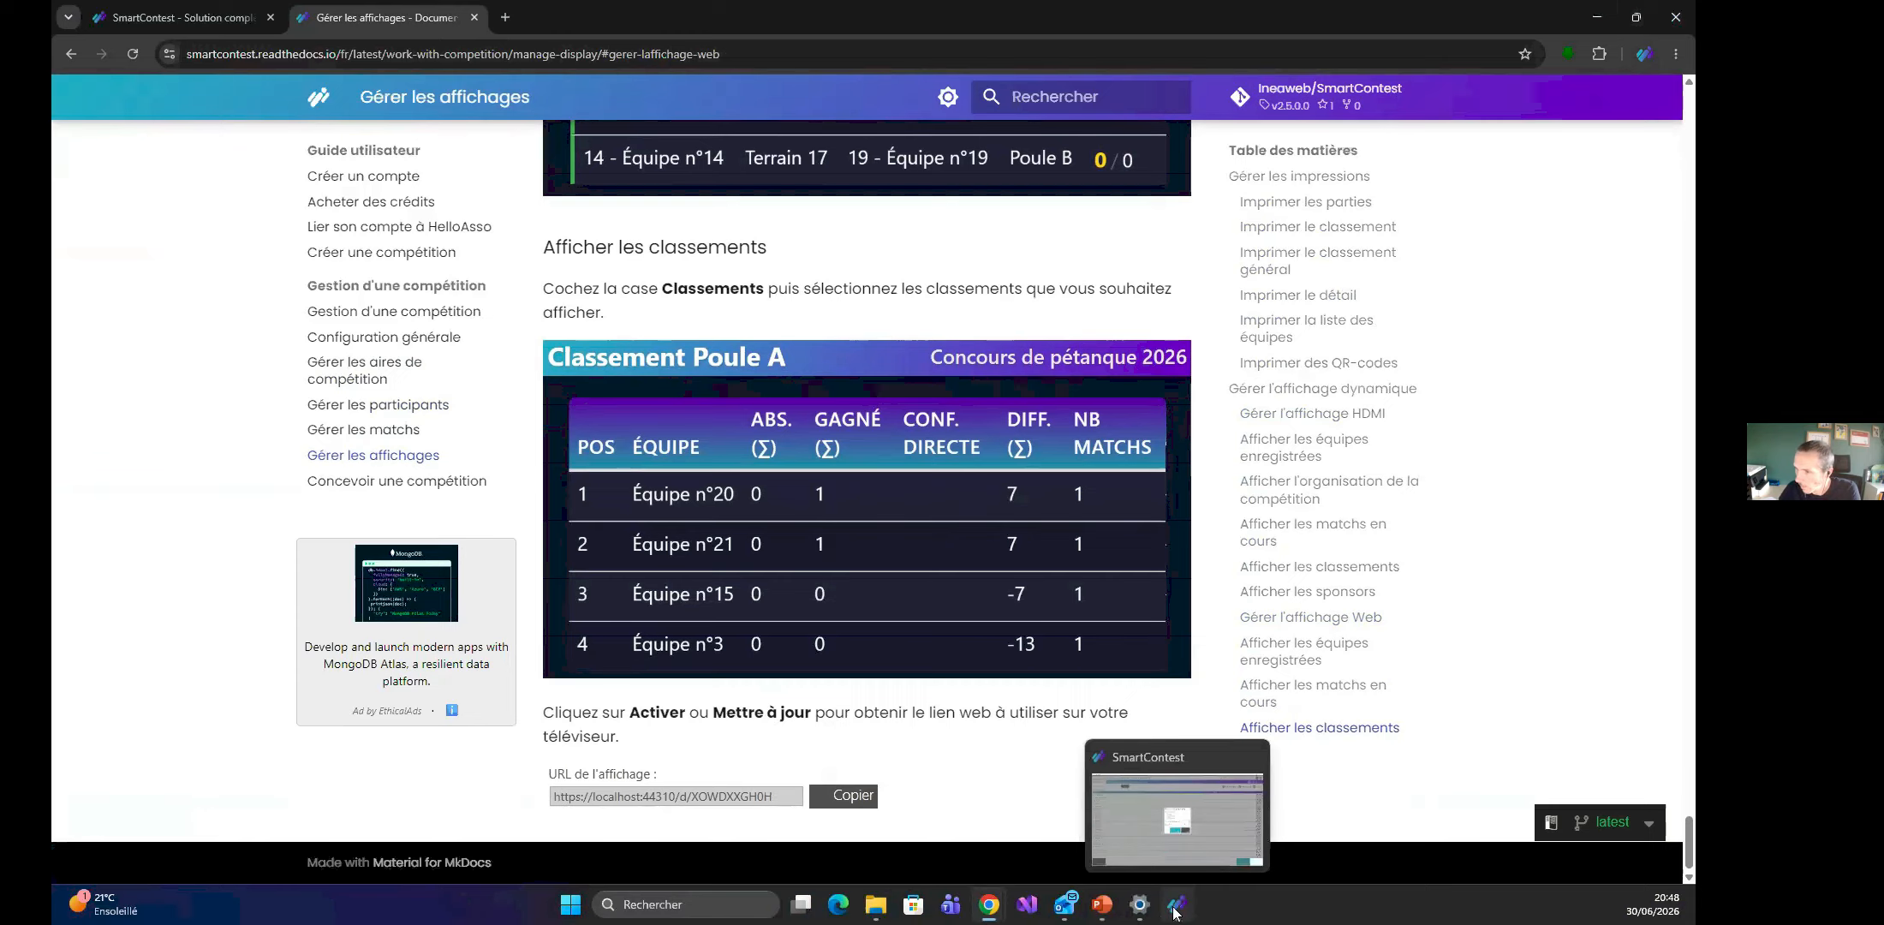
pyautogui.moveTo(1103, 907)
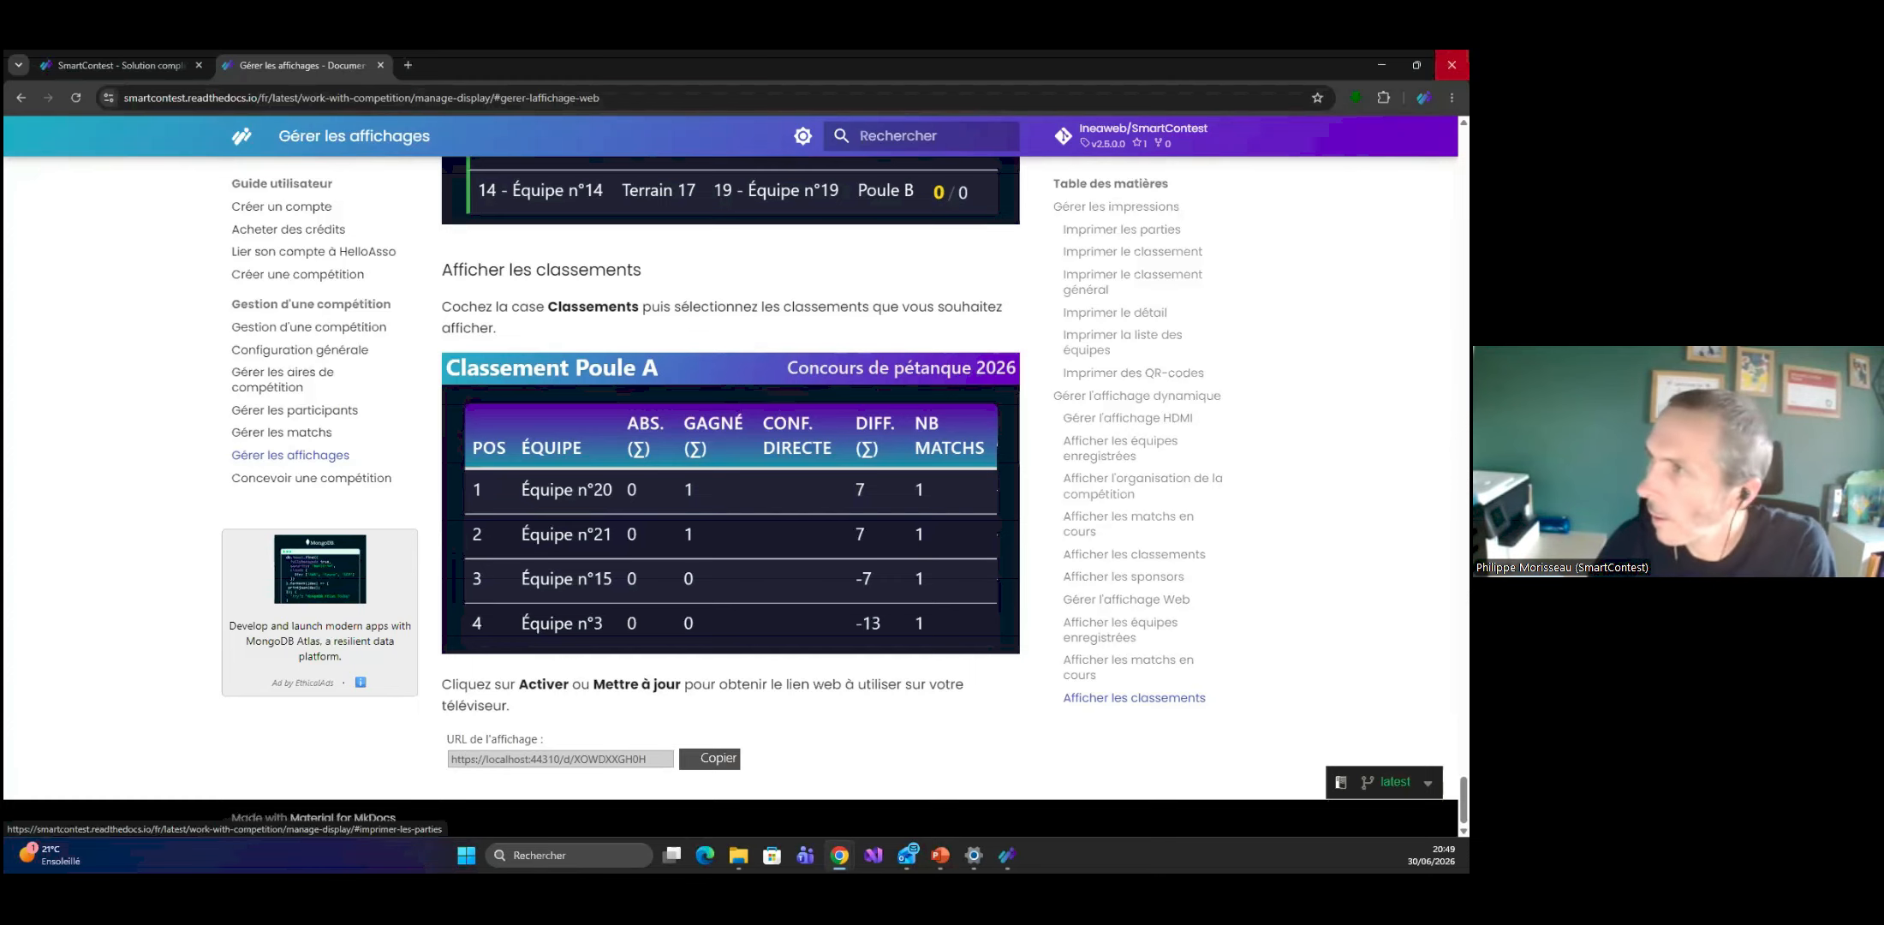
pyautogui.click(1376, 61)
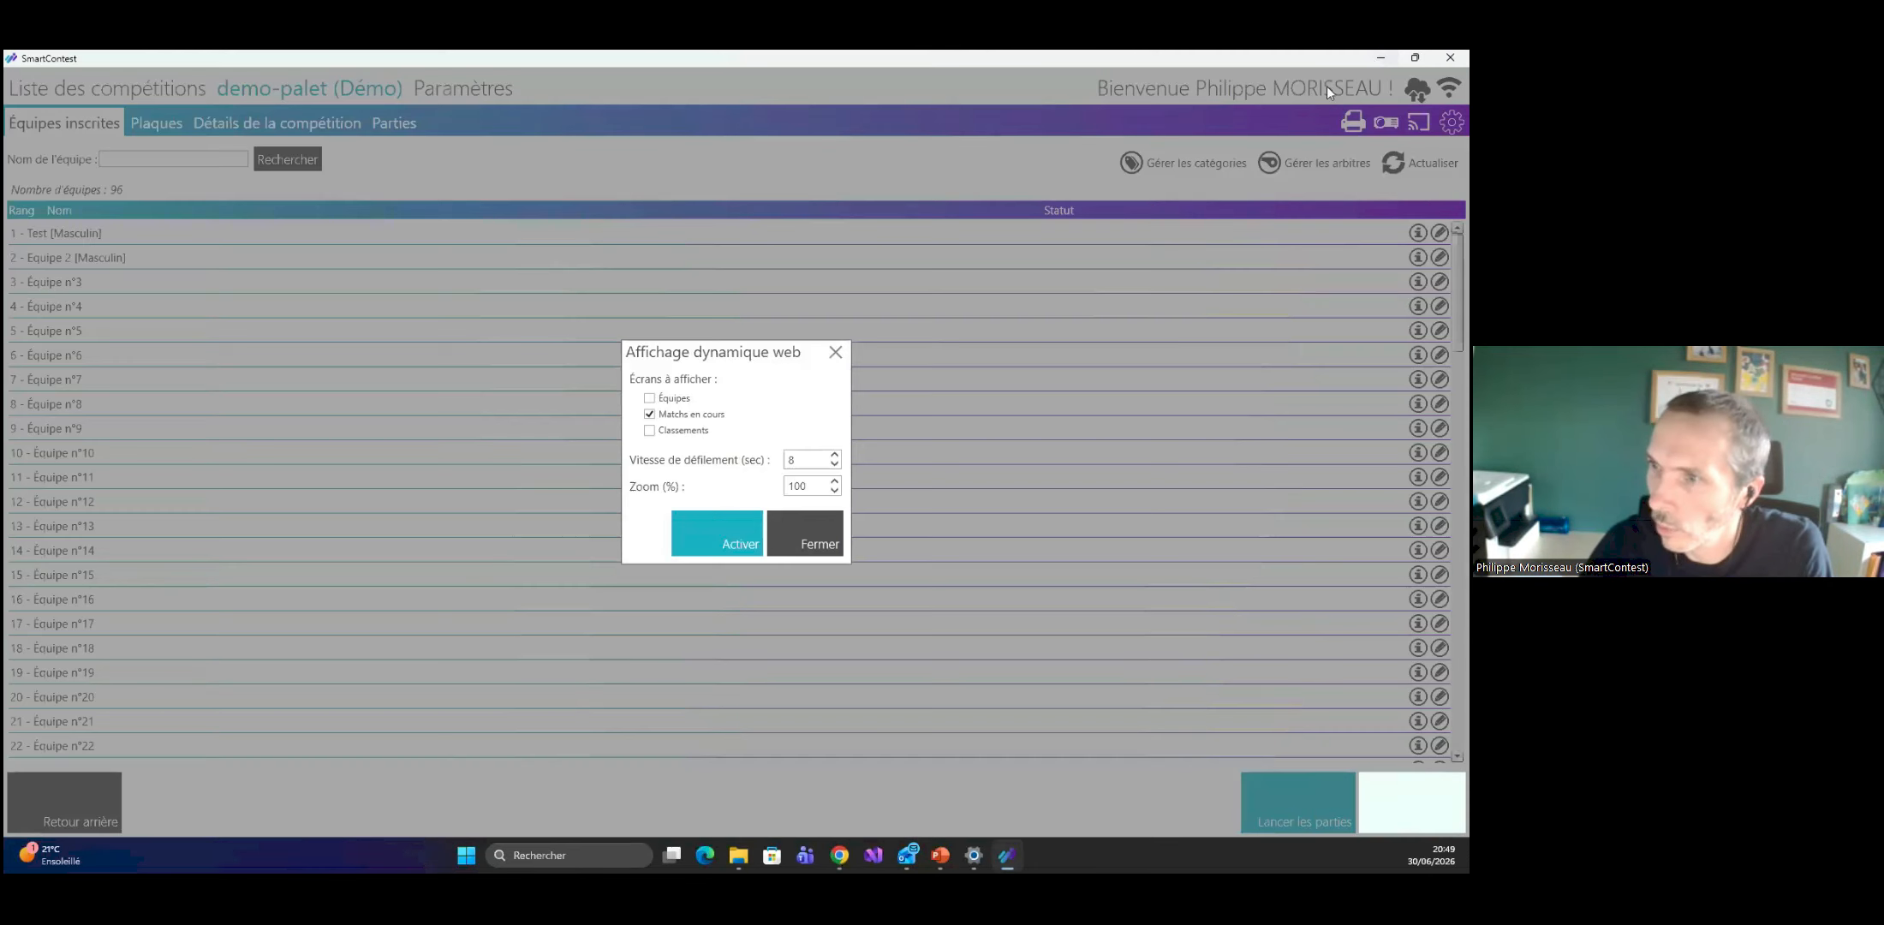
pyautogui.click(835, 361)
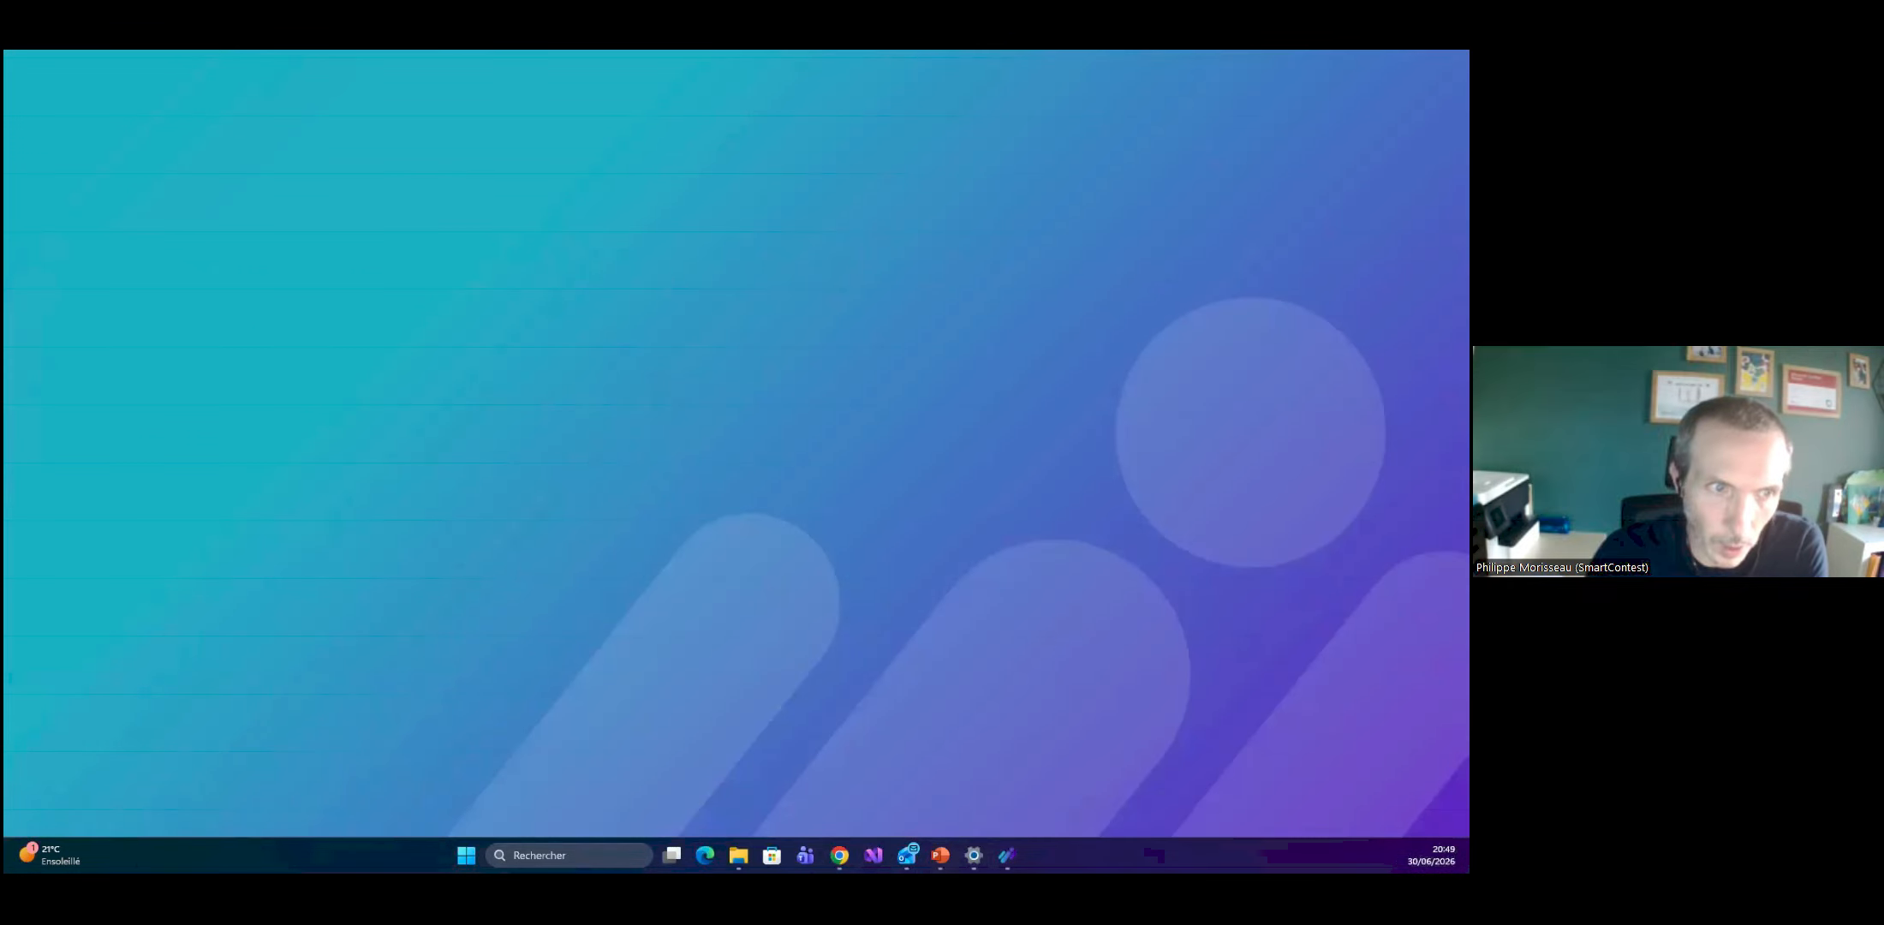
pyautogui.hotkey('alt', 'Tab')
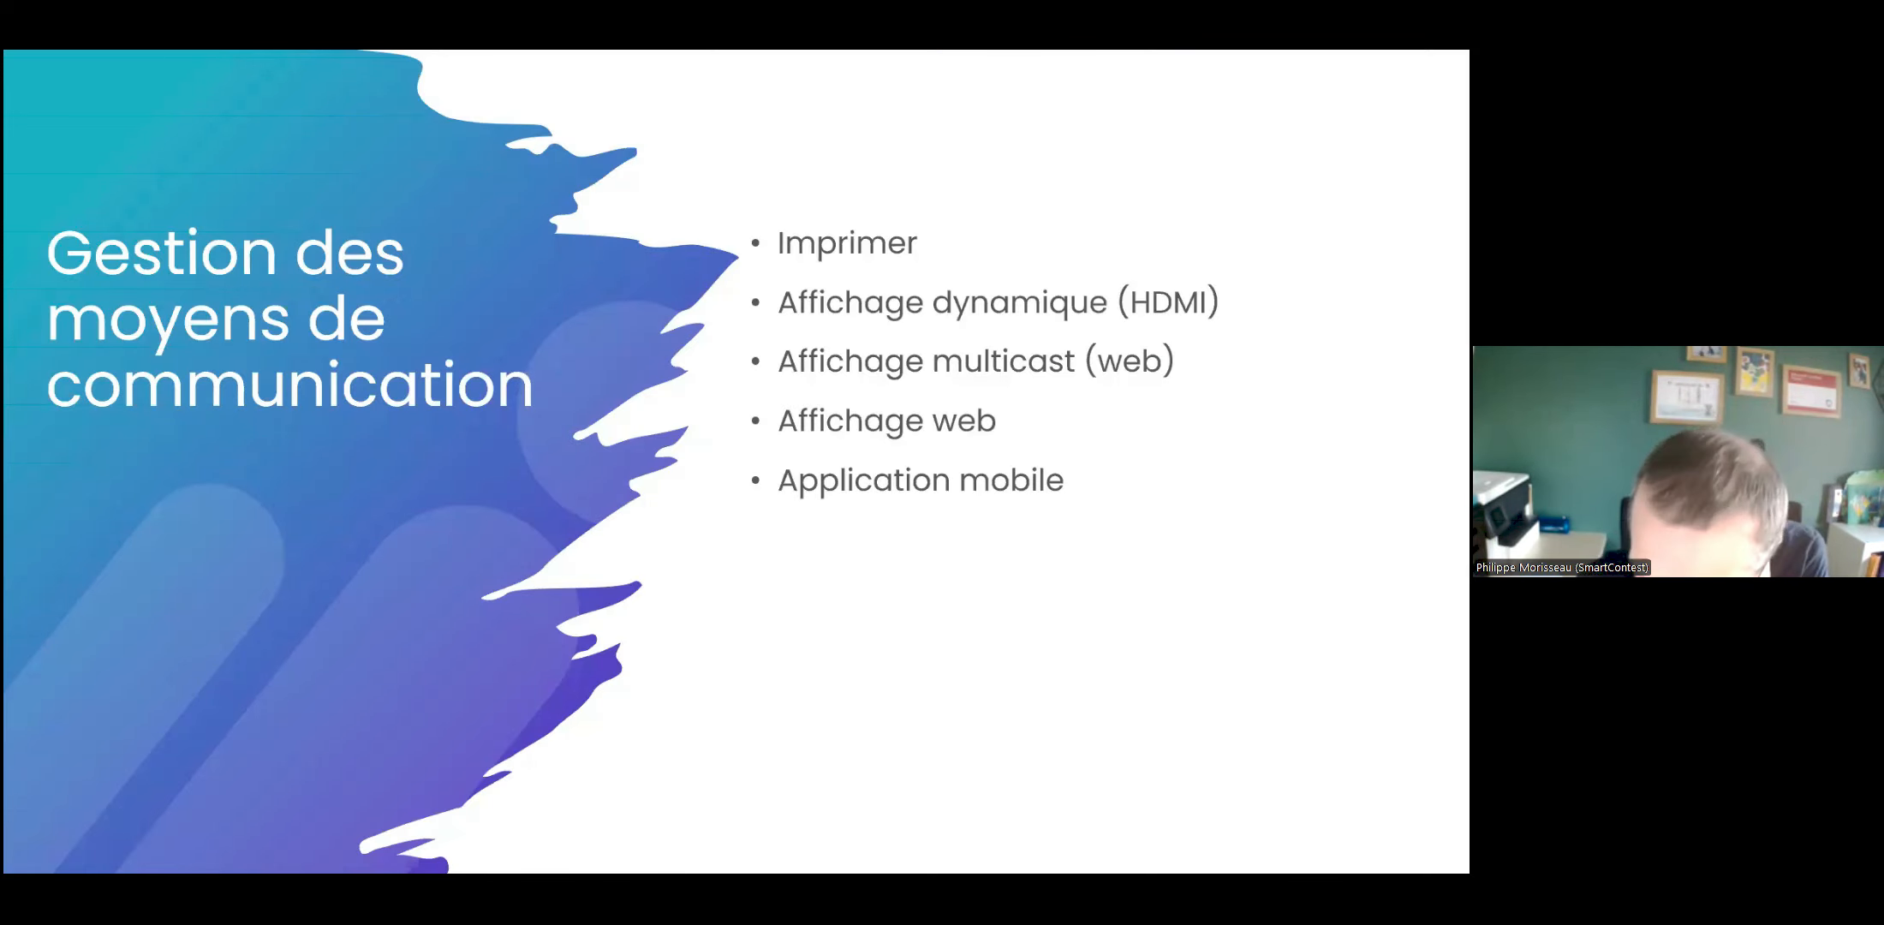
pyautogui.press('Right')
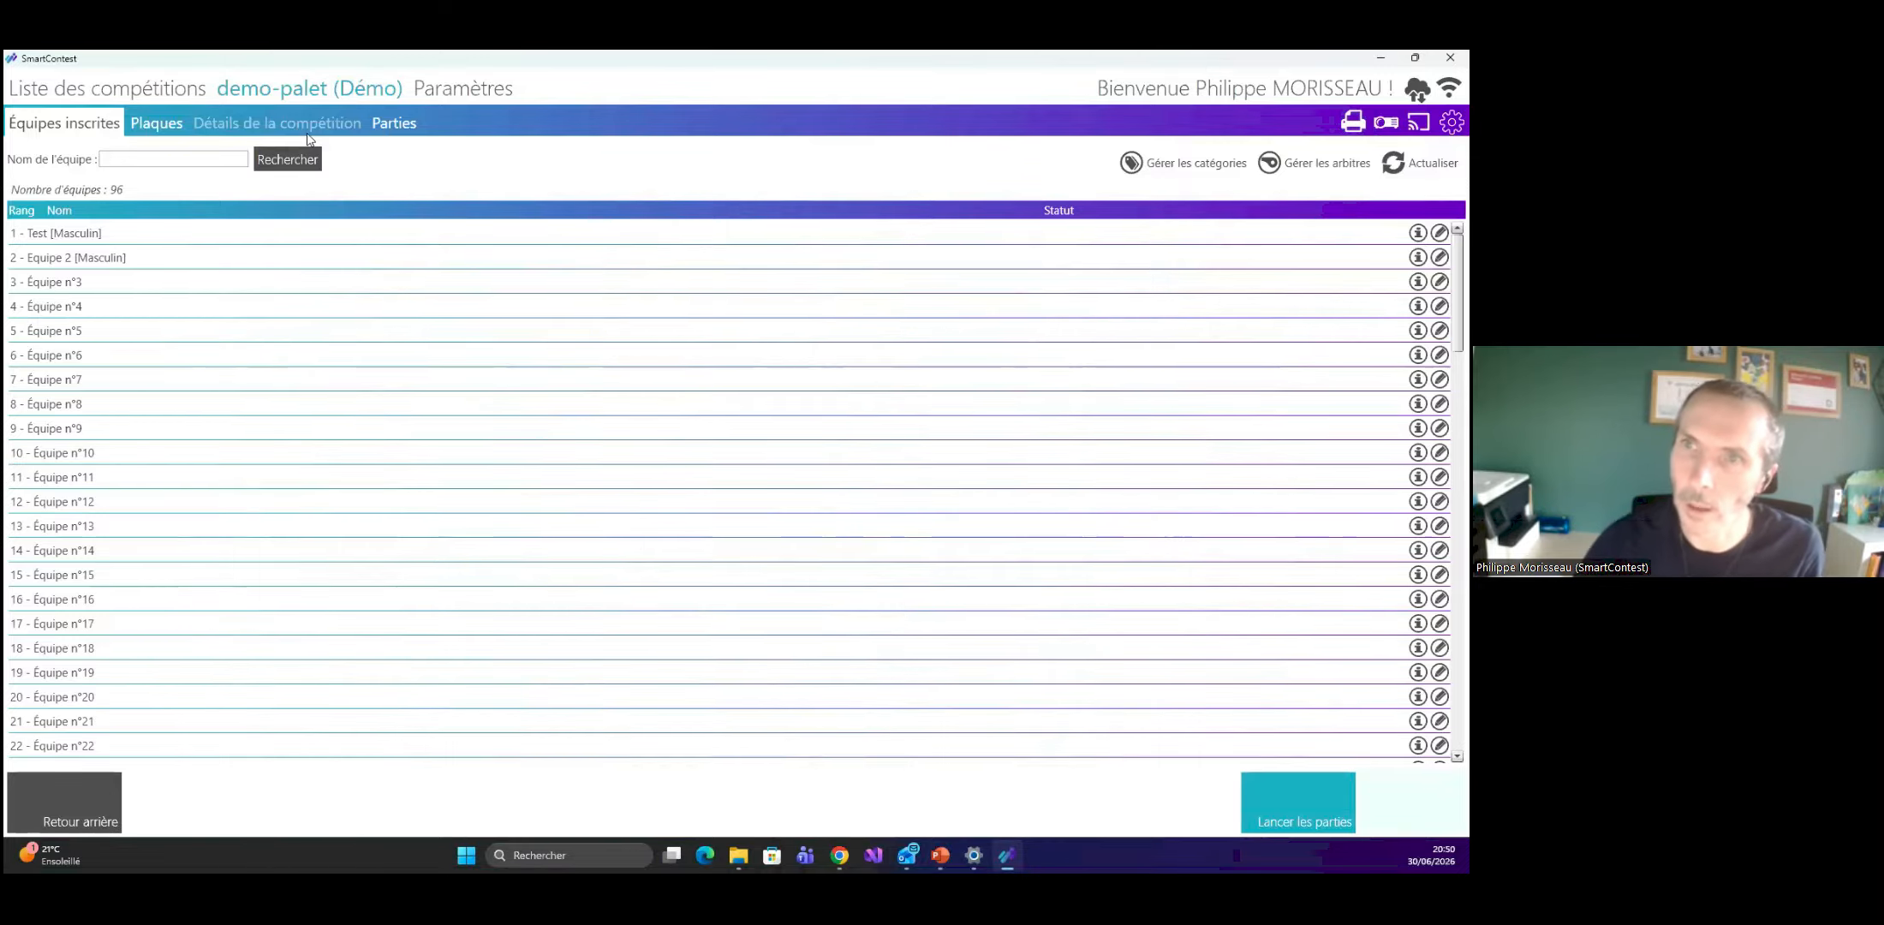
# In the competition details, open the prize list of the Principale bracket and add "200€ + Coupe" as the first-place prize.
pyautogui.click(308, 135)
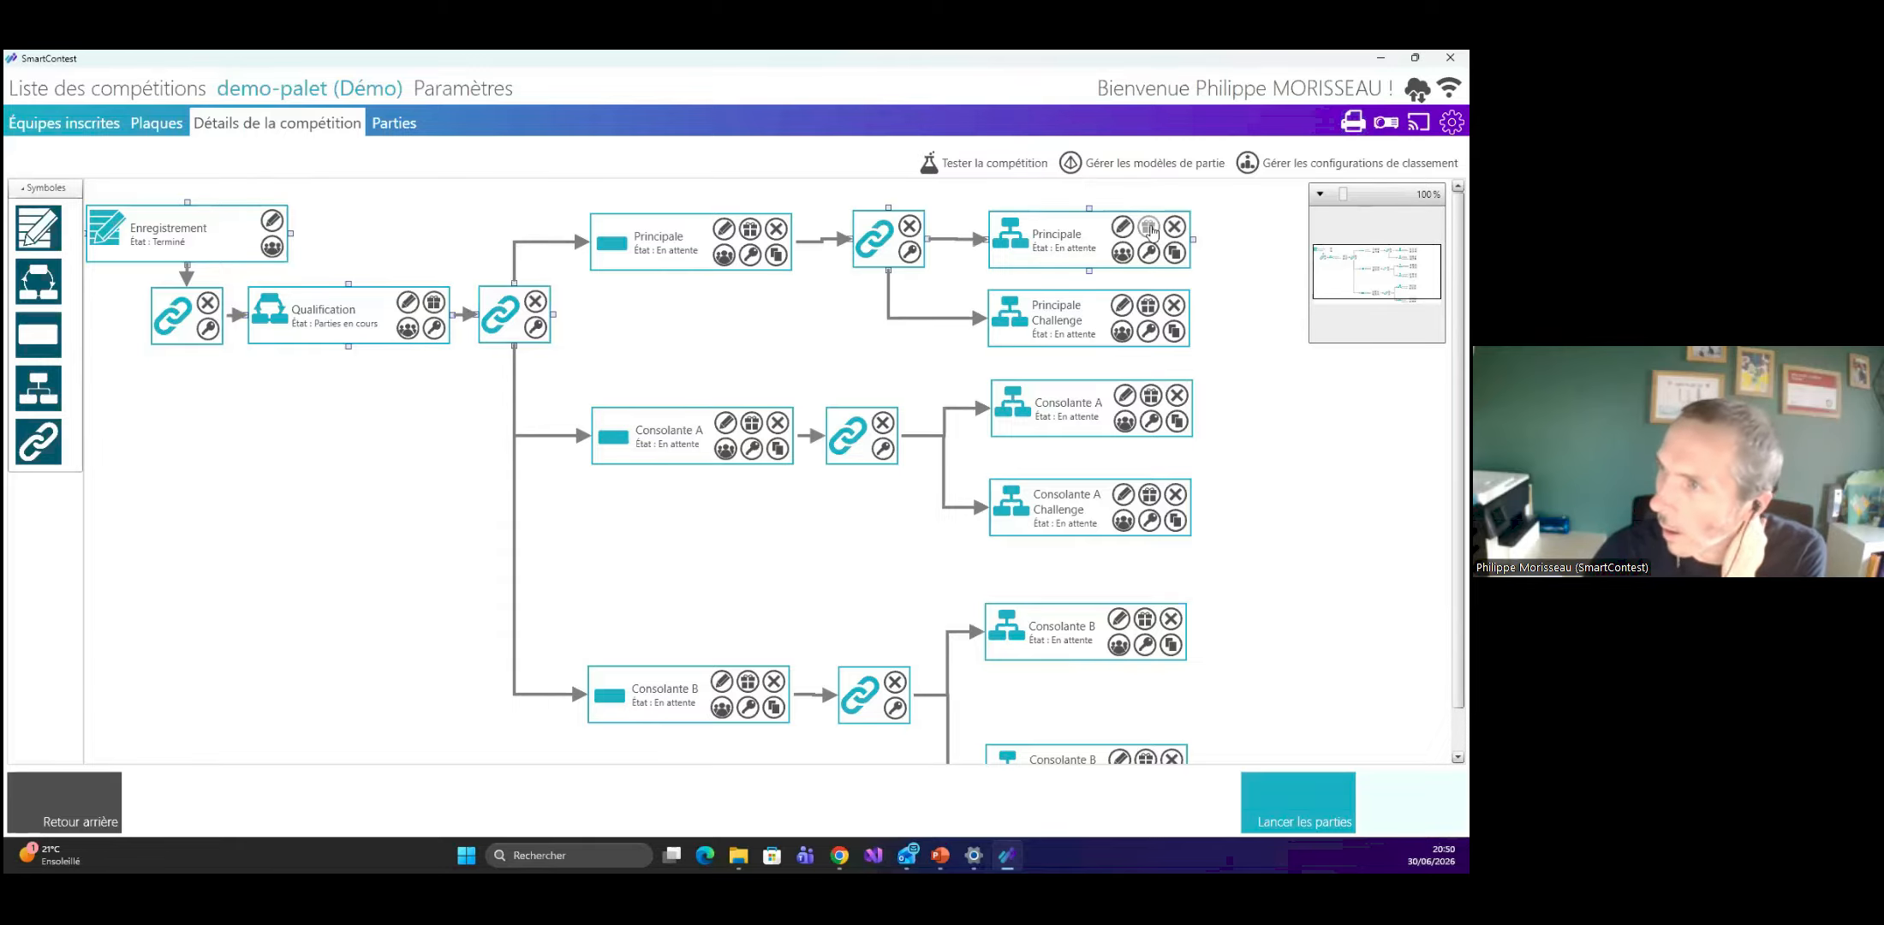
pyautogui.click(1148, 227)
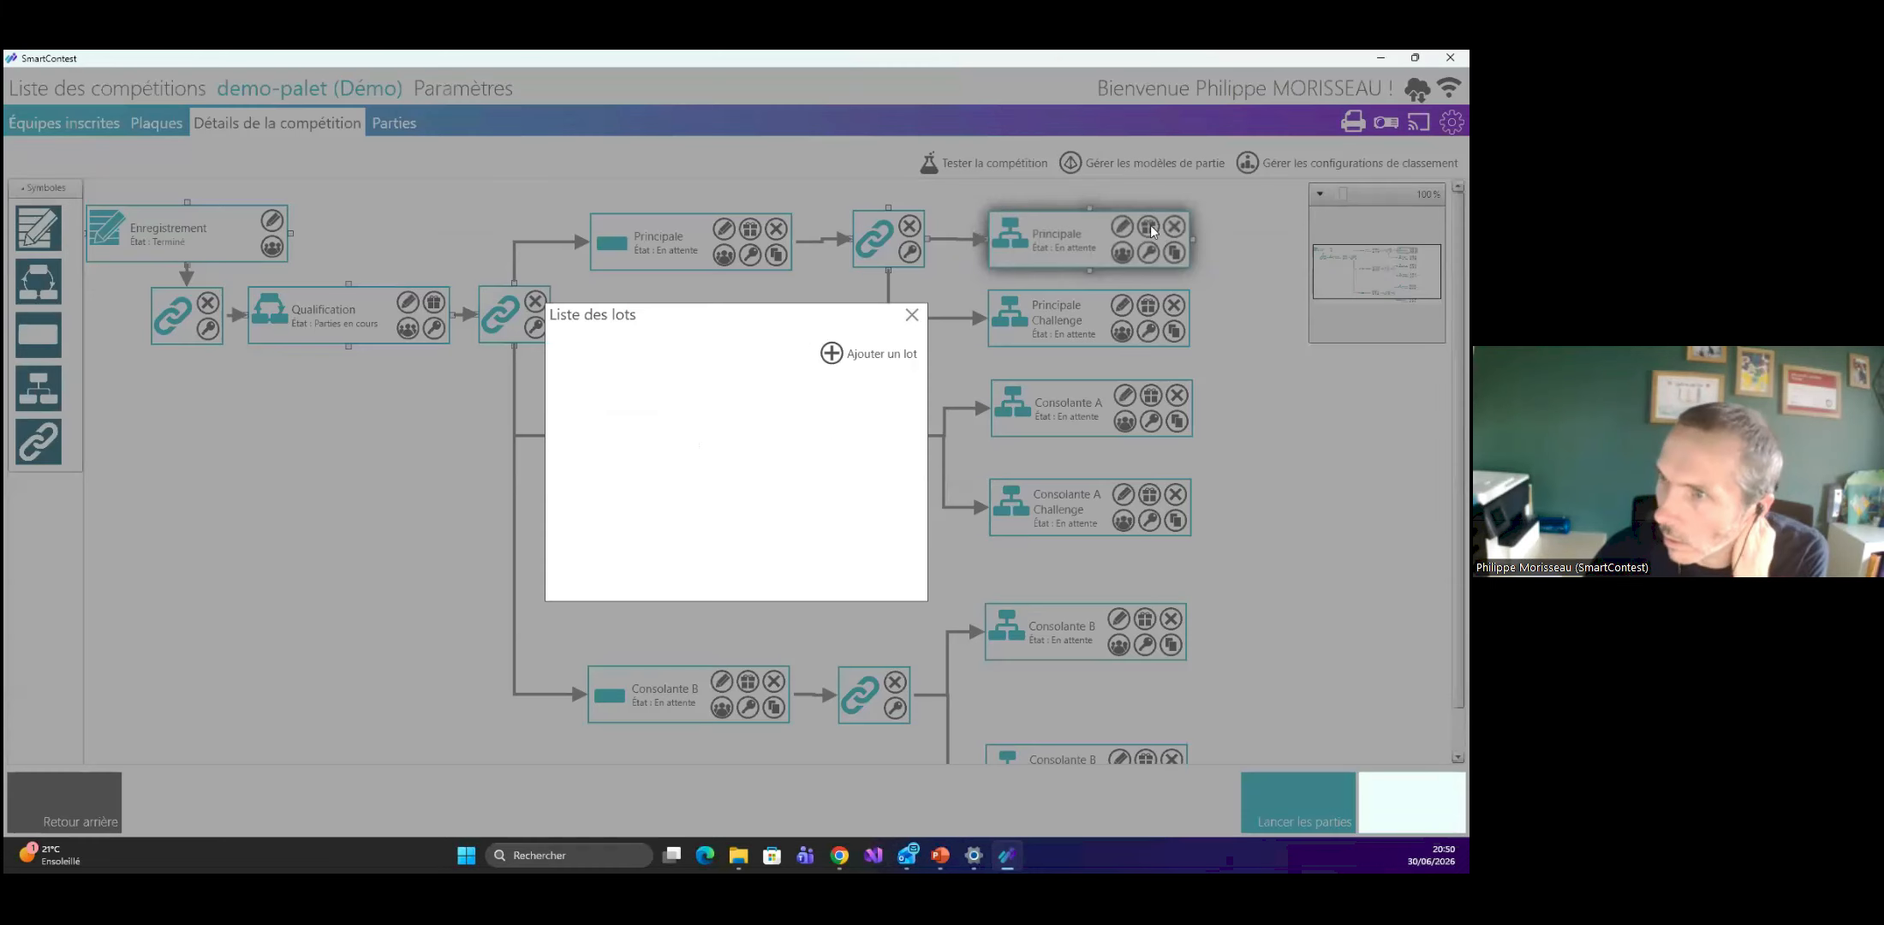
pyautogui.click(872, 358)
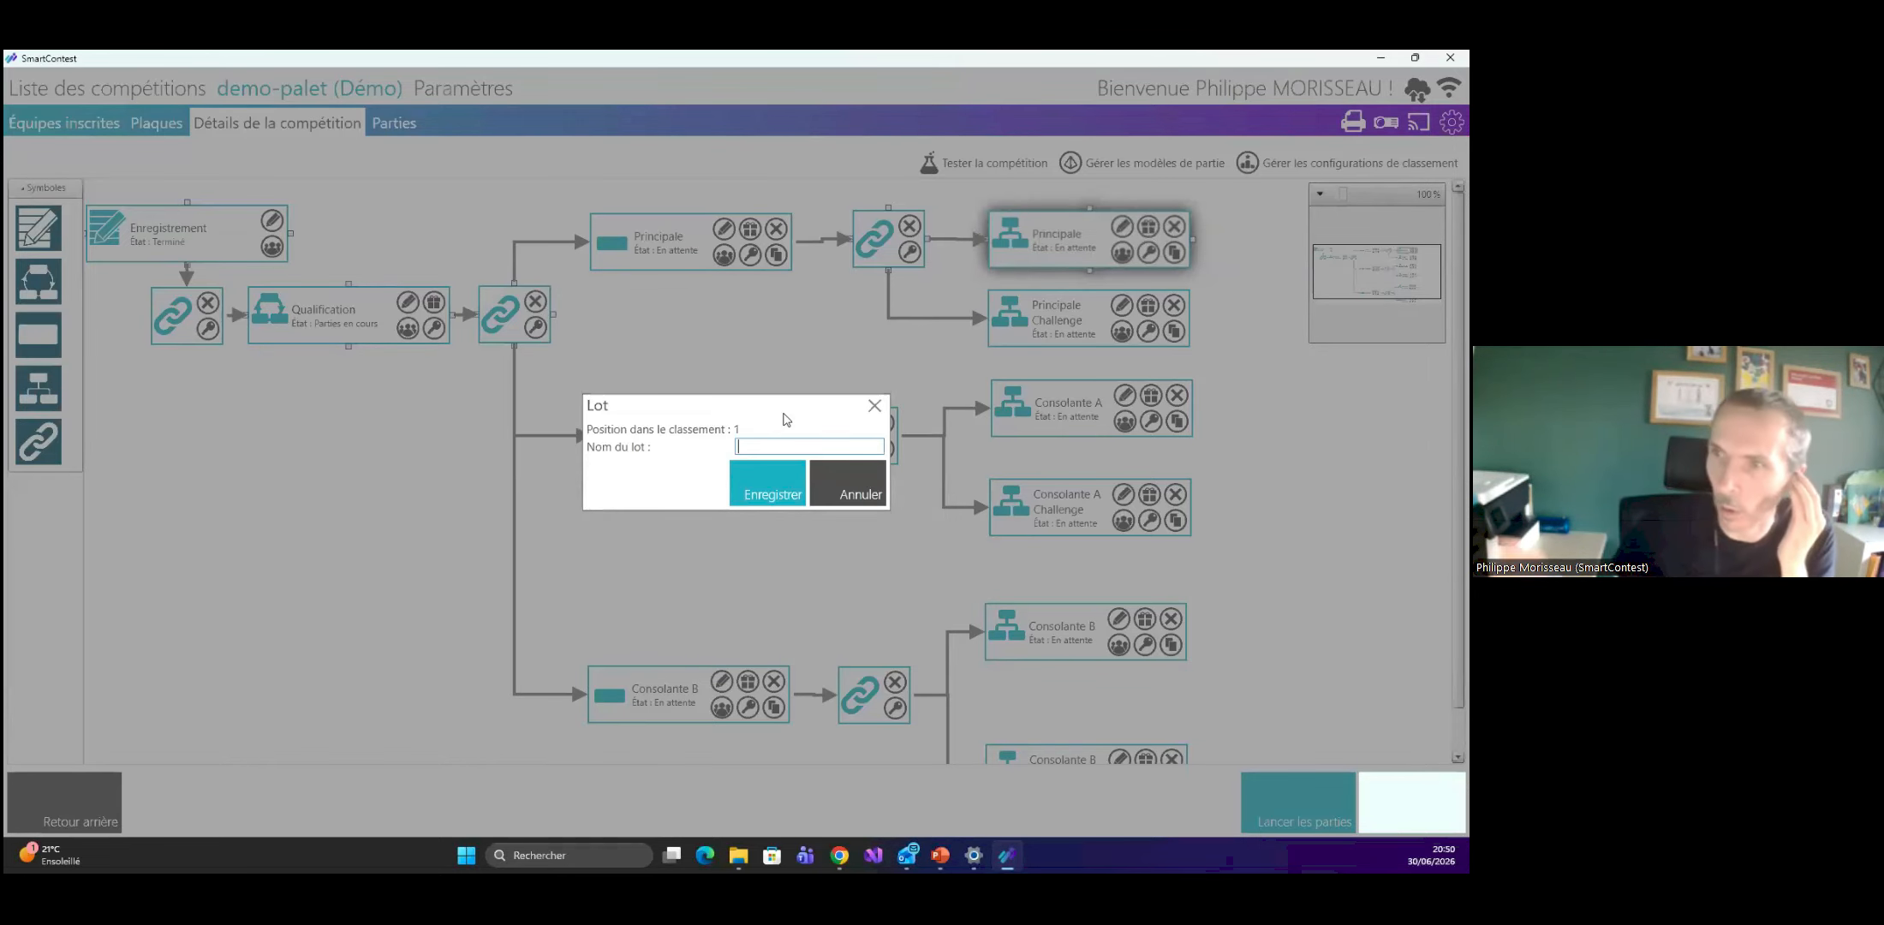
pyautogui.write('200€ ')
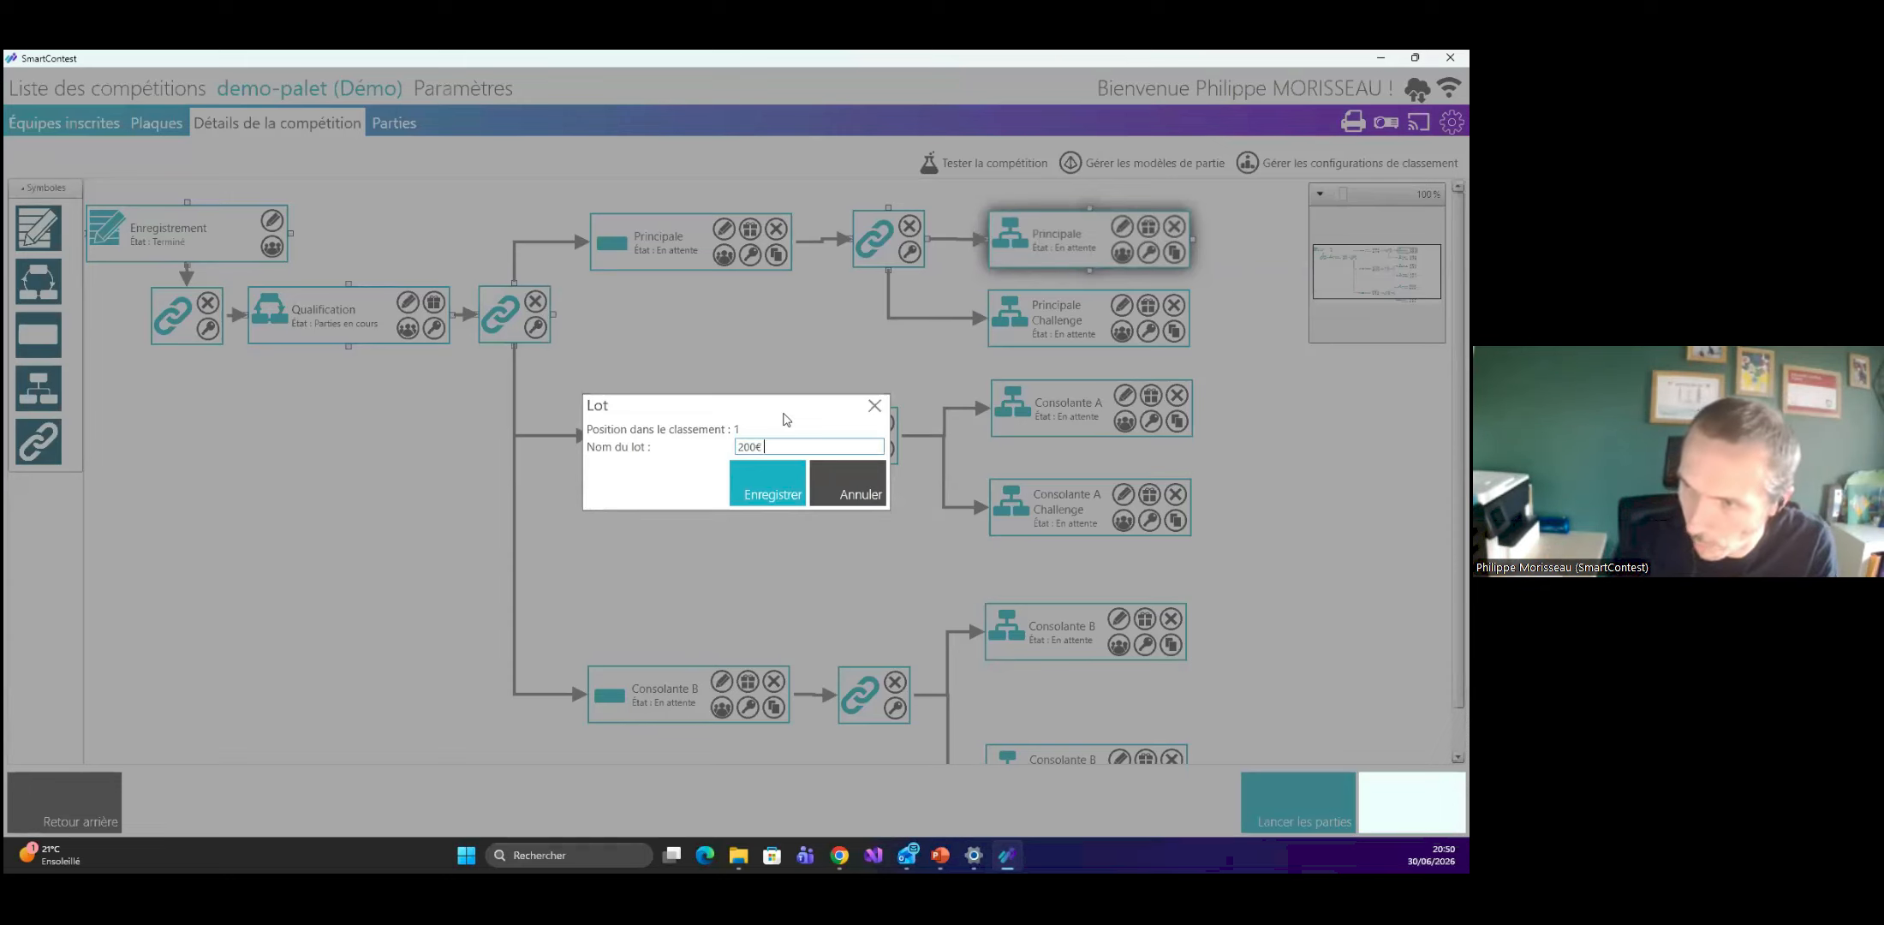
pyautogui.write('+ Coupe')
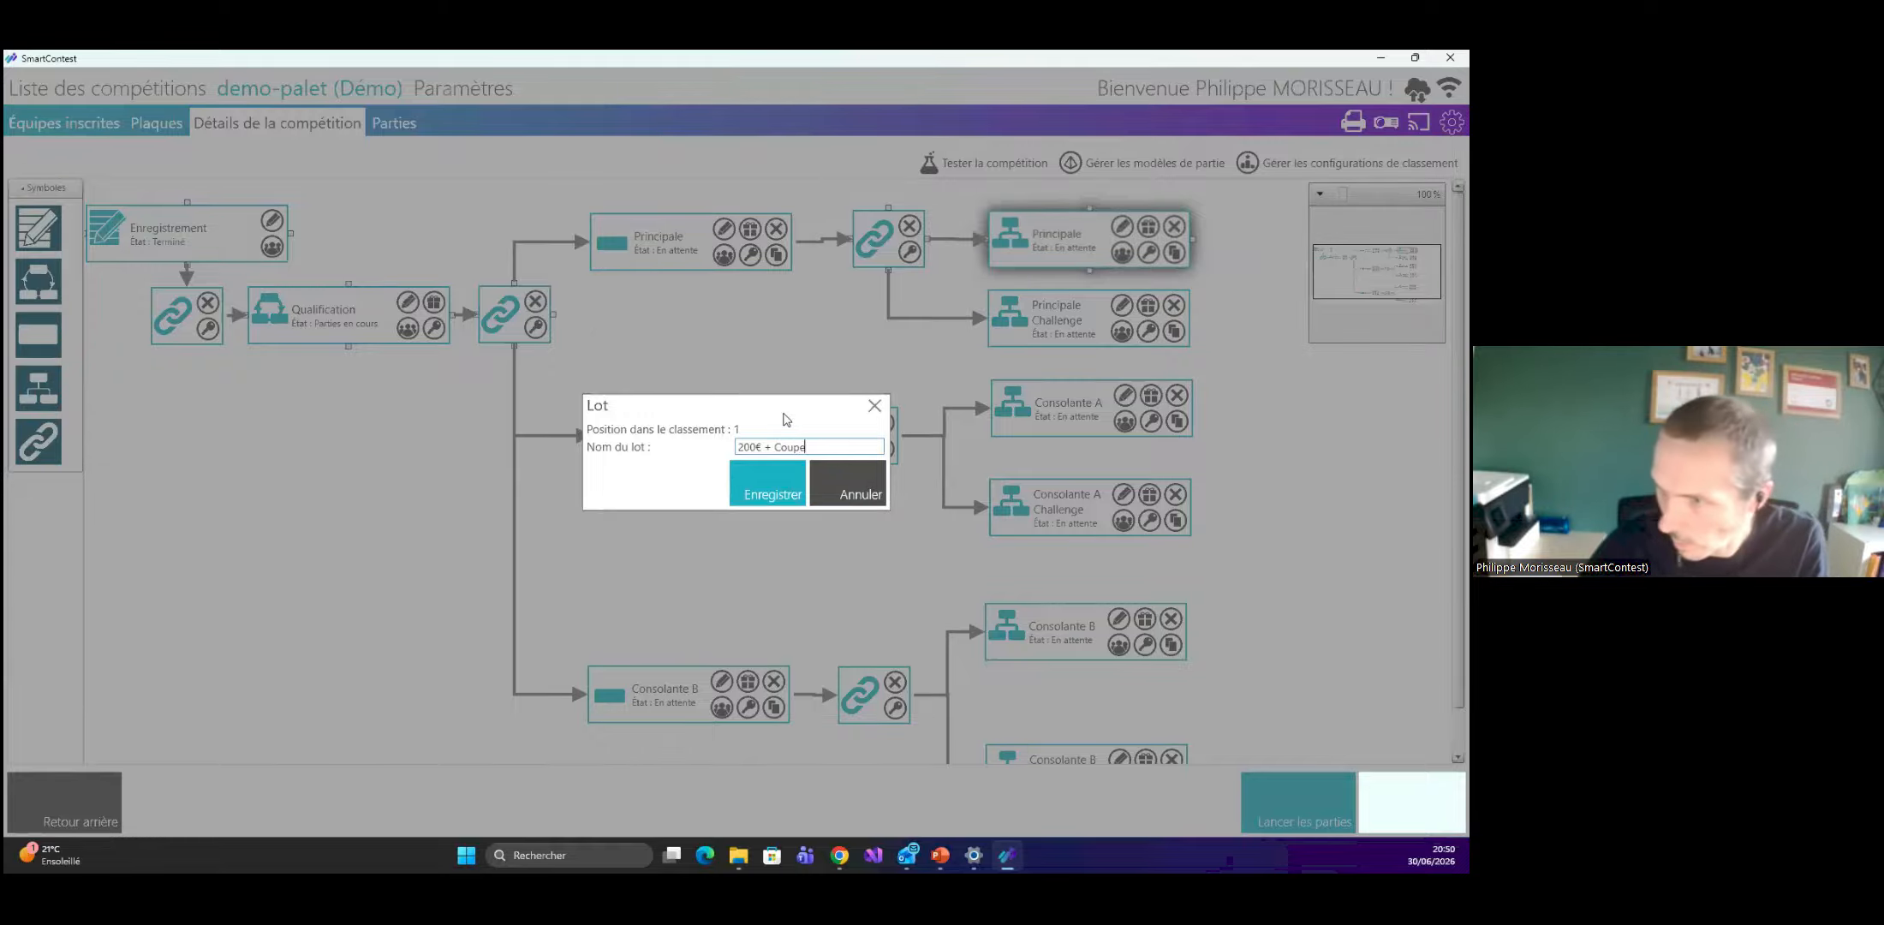
pyautogui.click(769, 495)
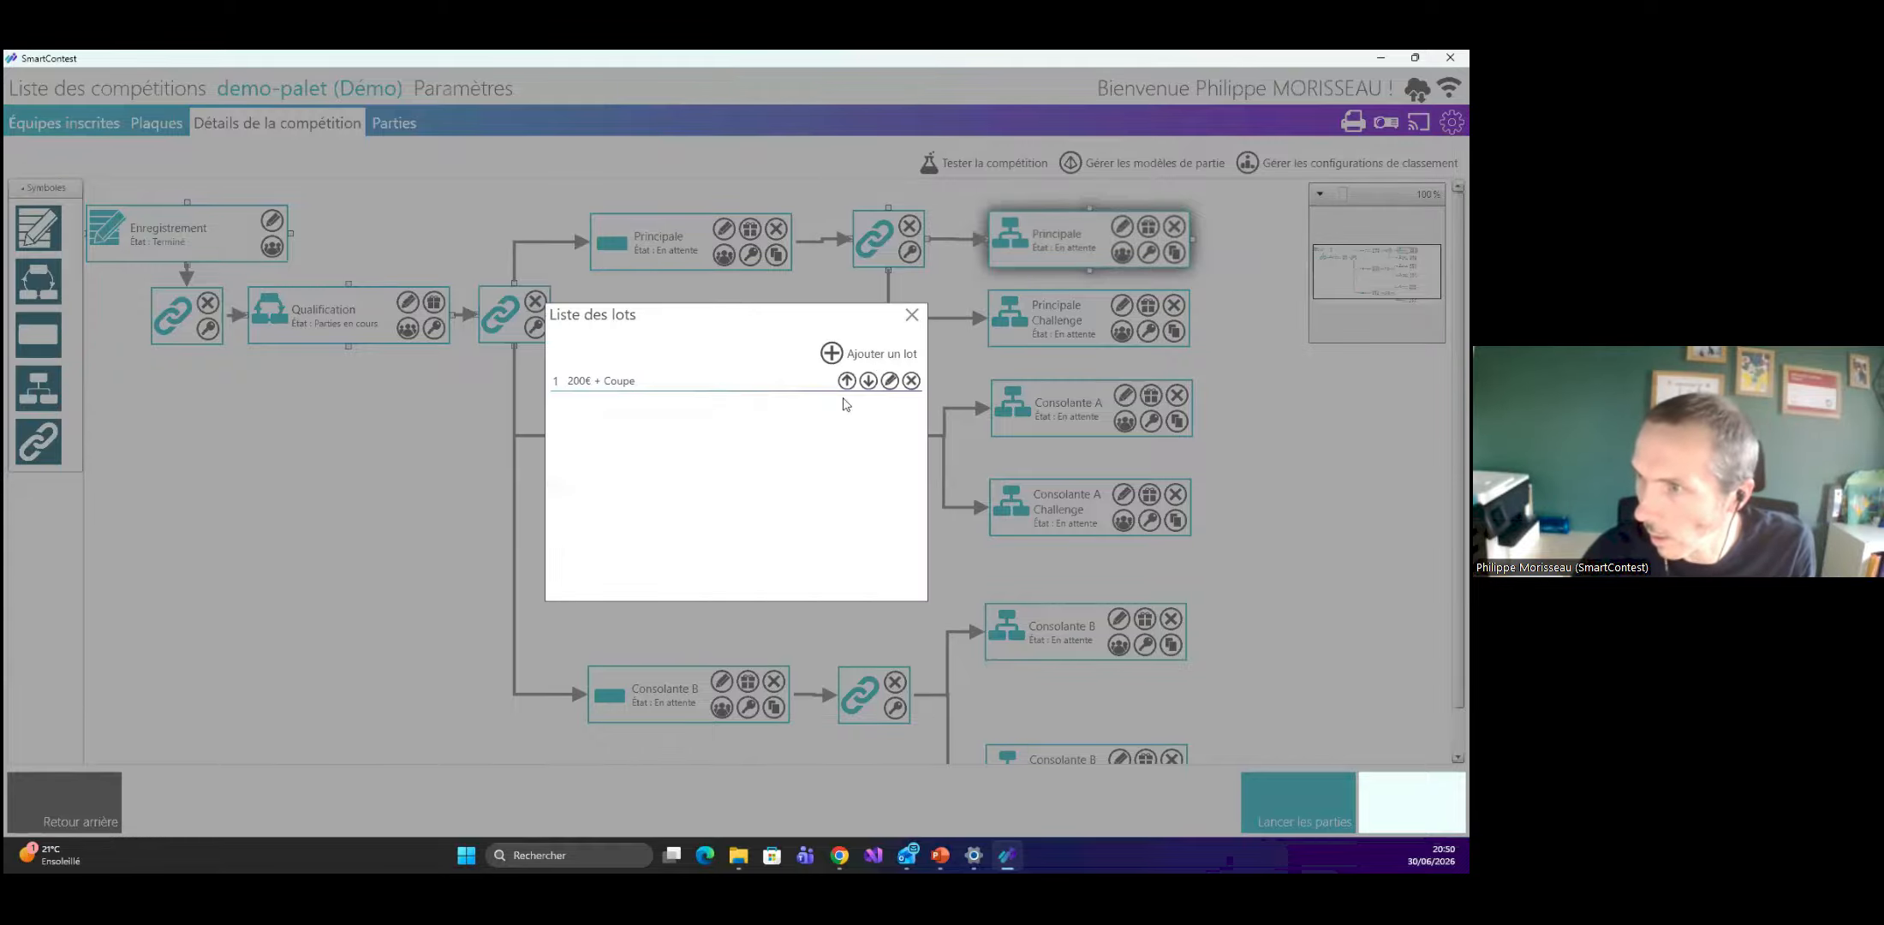
# Add "100€ + Coupe" as the second-place prize of the Principale bracket.
pyautogui.click(896, 357)
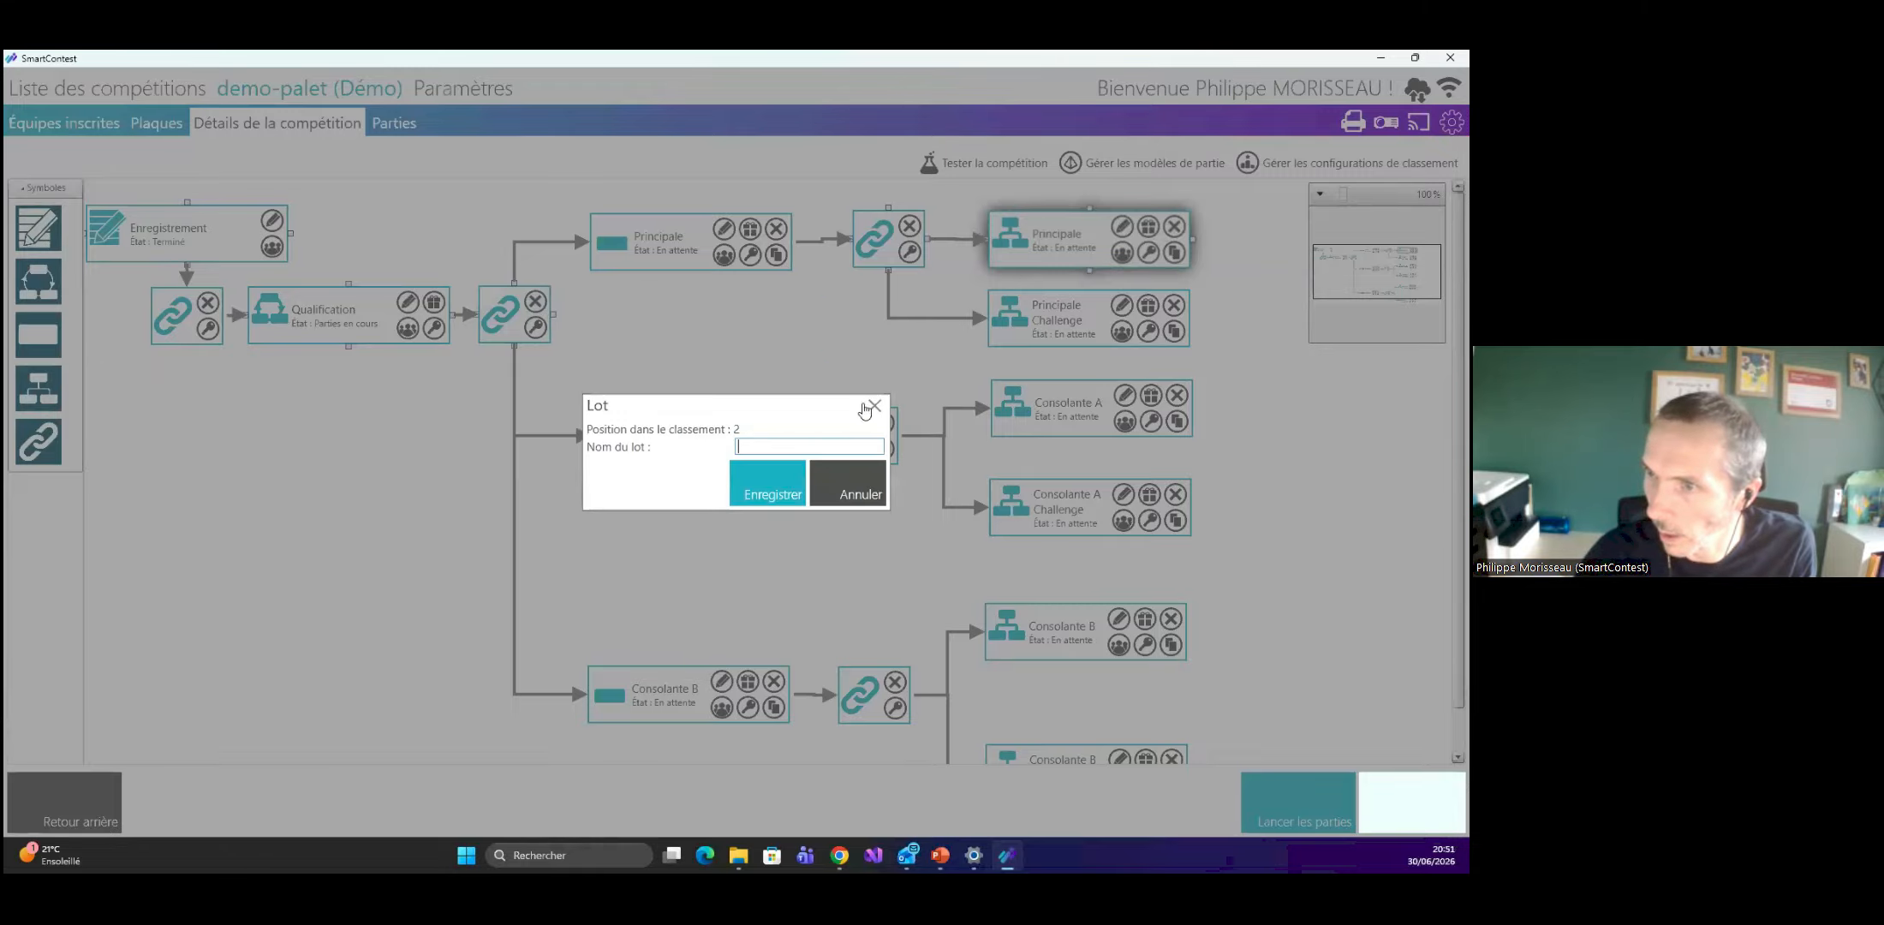
pyautogui.write('100€ + Coupe')
pyautogui.press('Return')
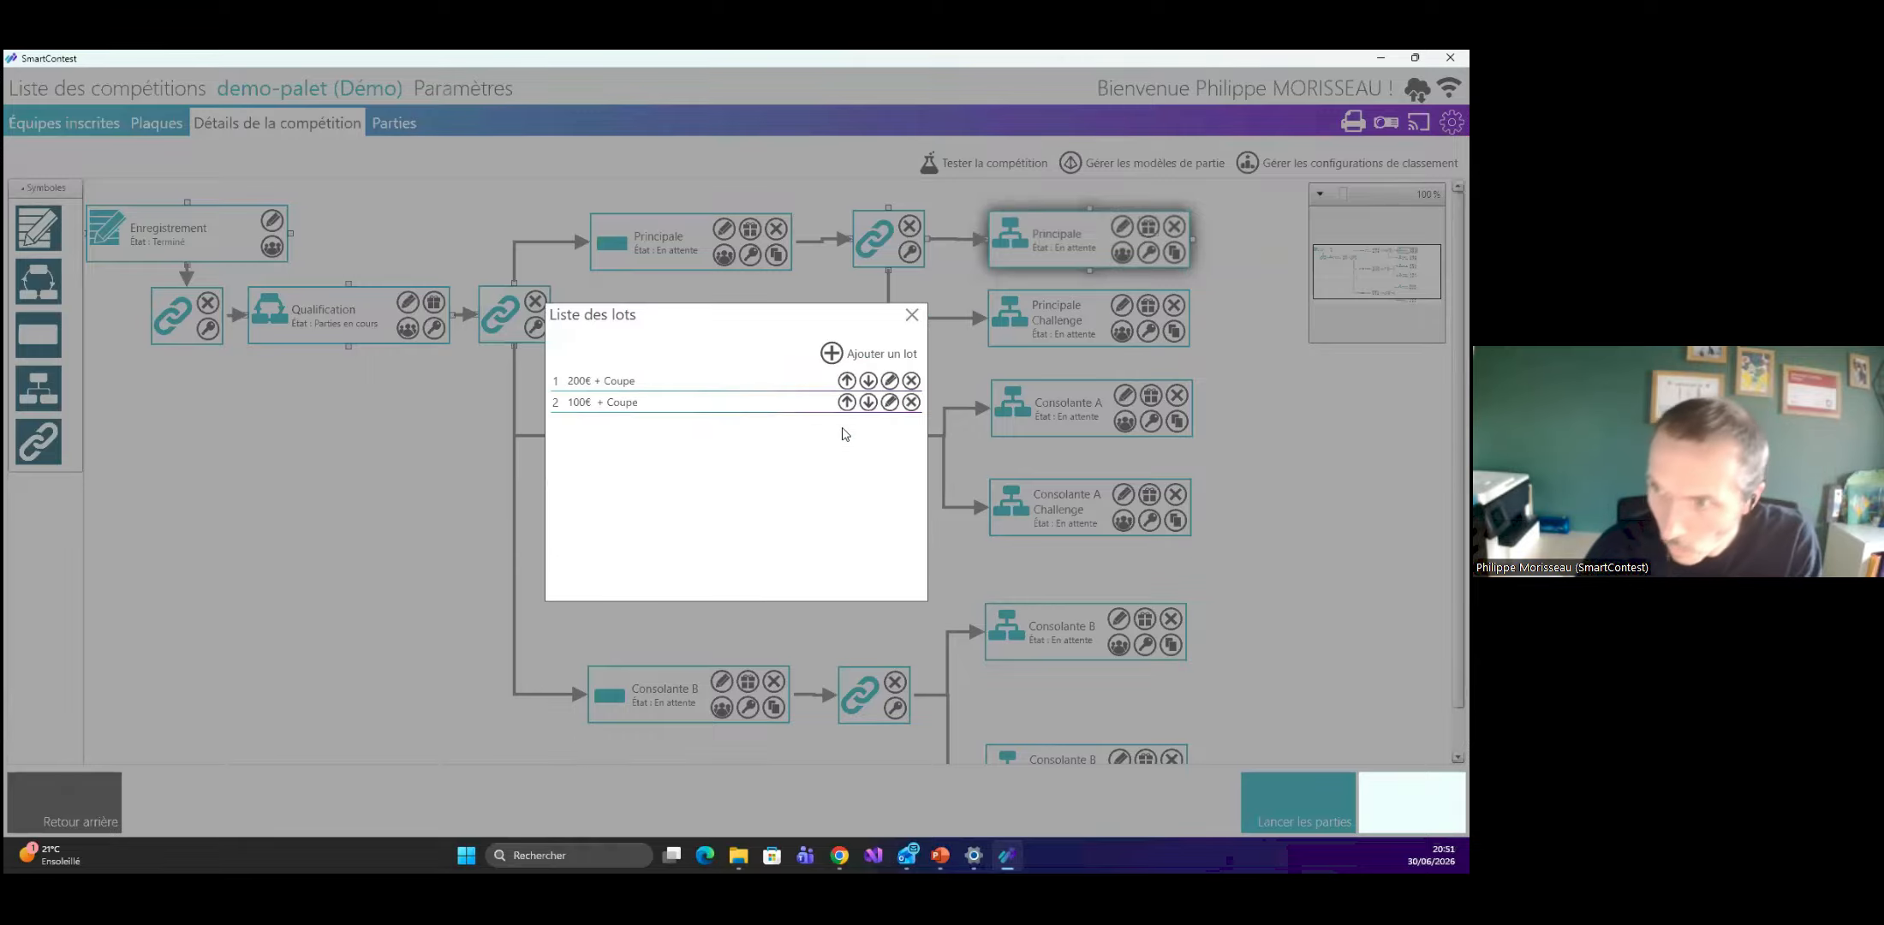
# Add "Roti de porc" as the prize for both third and fourth place of the Principale bracket.
pyautogui.click(881, 358)
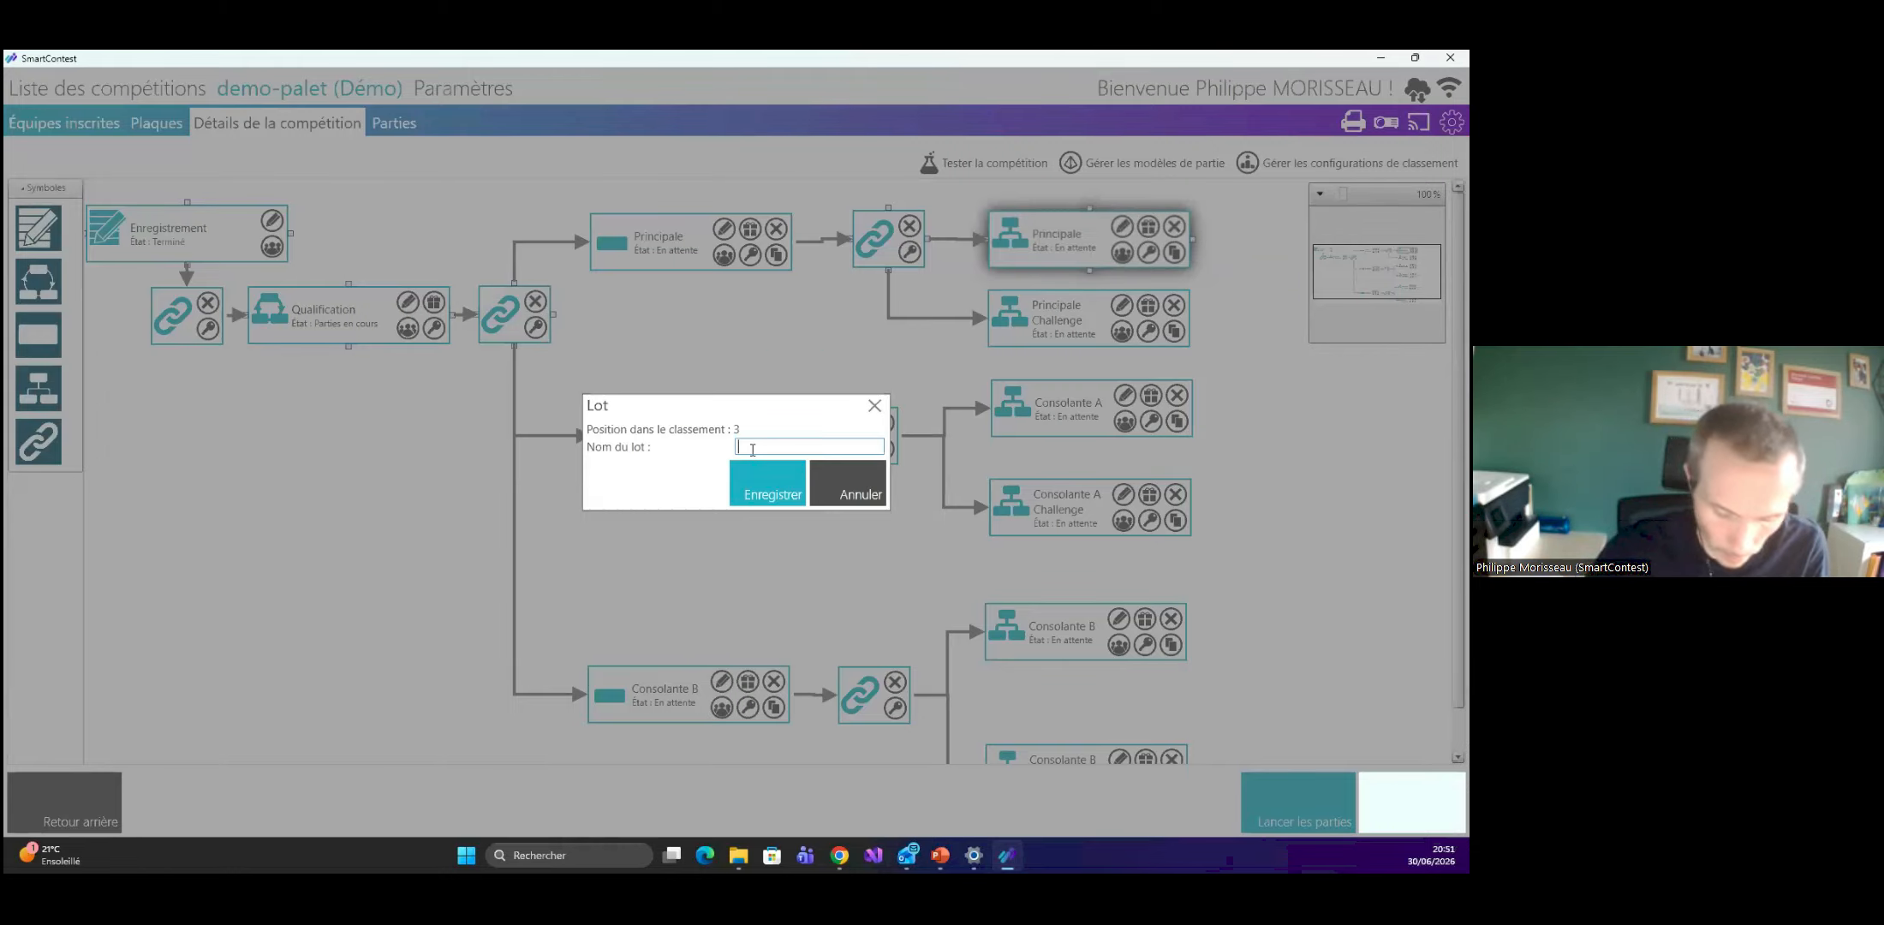
pyautogui.write('Roti de porc')
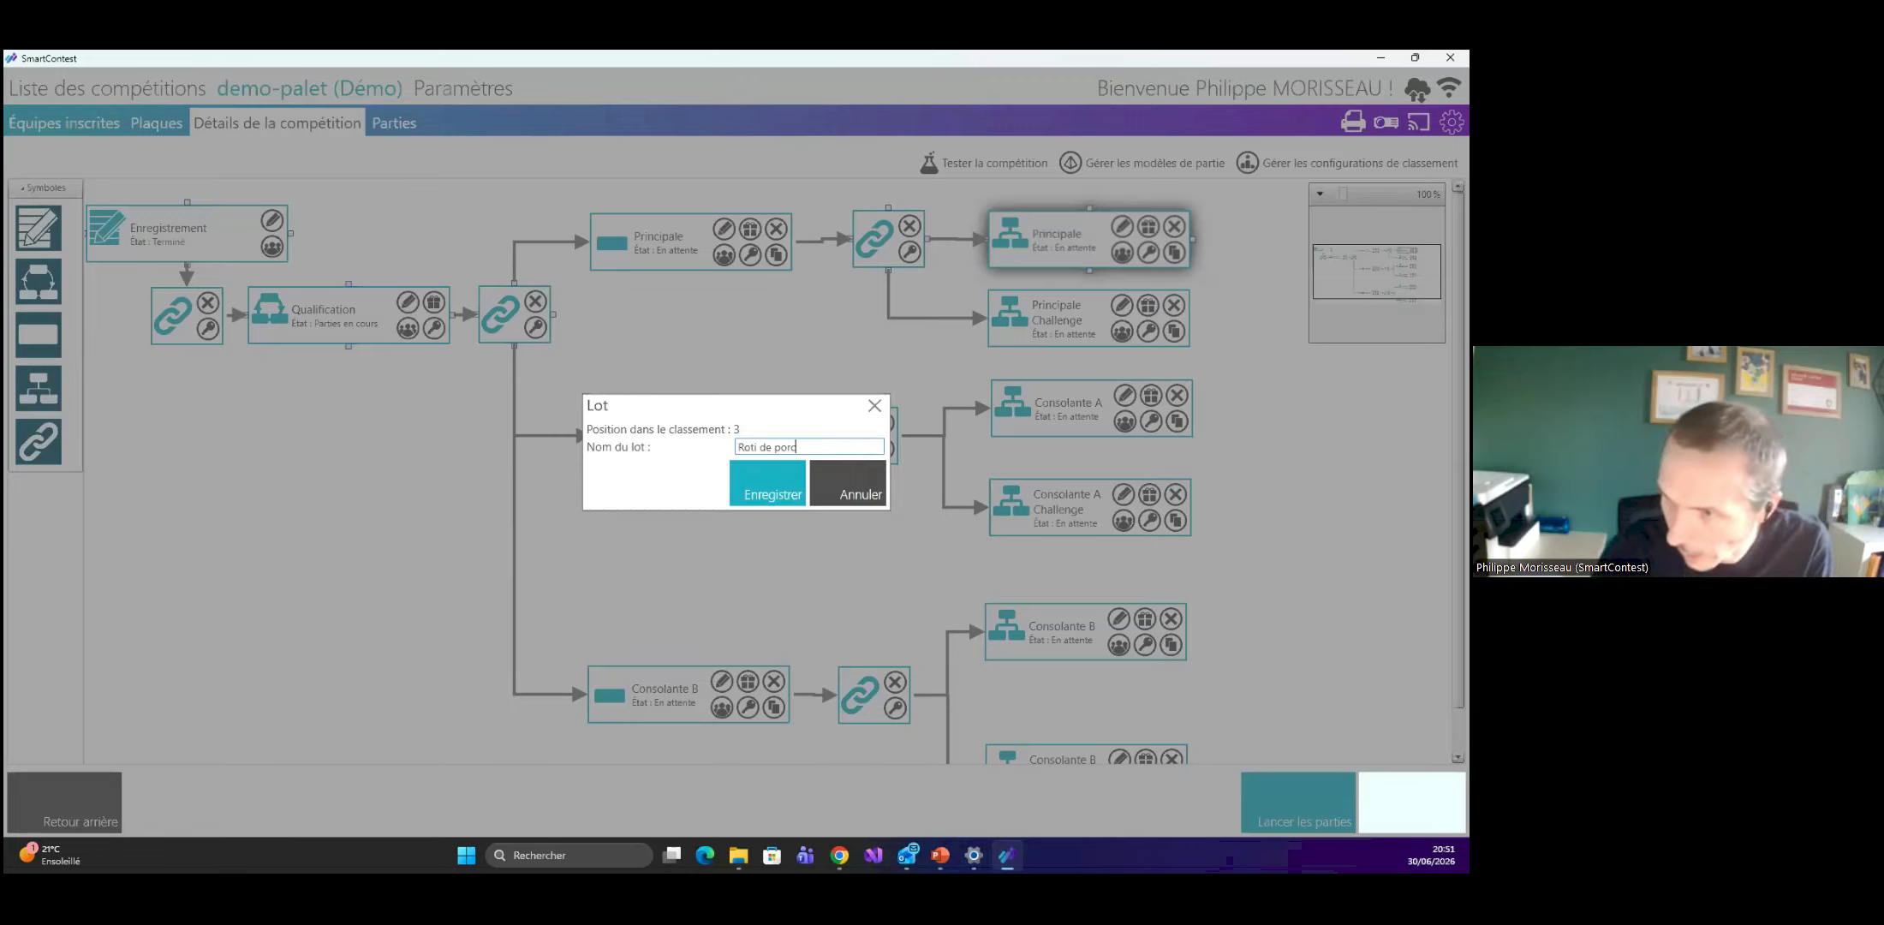
pyautogui.moveTo(818, 448); pyautogui.dragTo(661, 450)
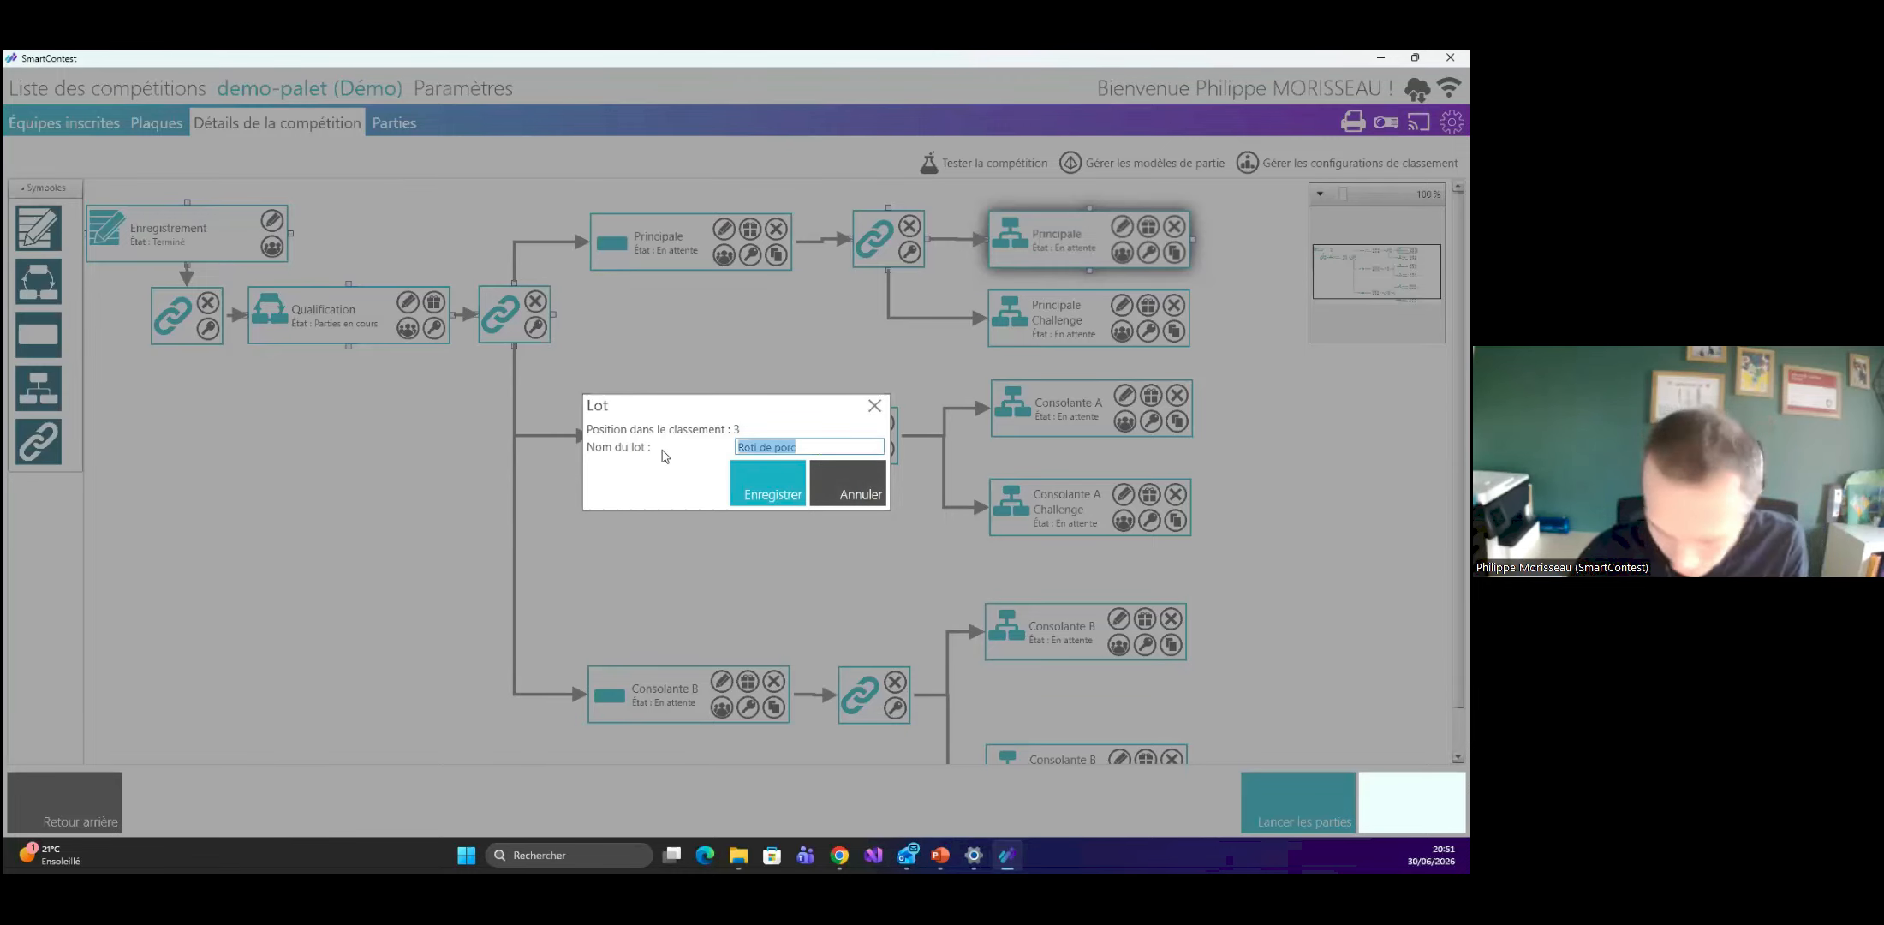
pyautogui.click(770, 476)
pyautogui.click(861, 354)
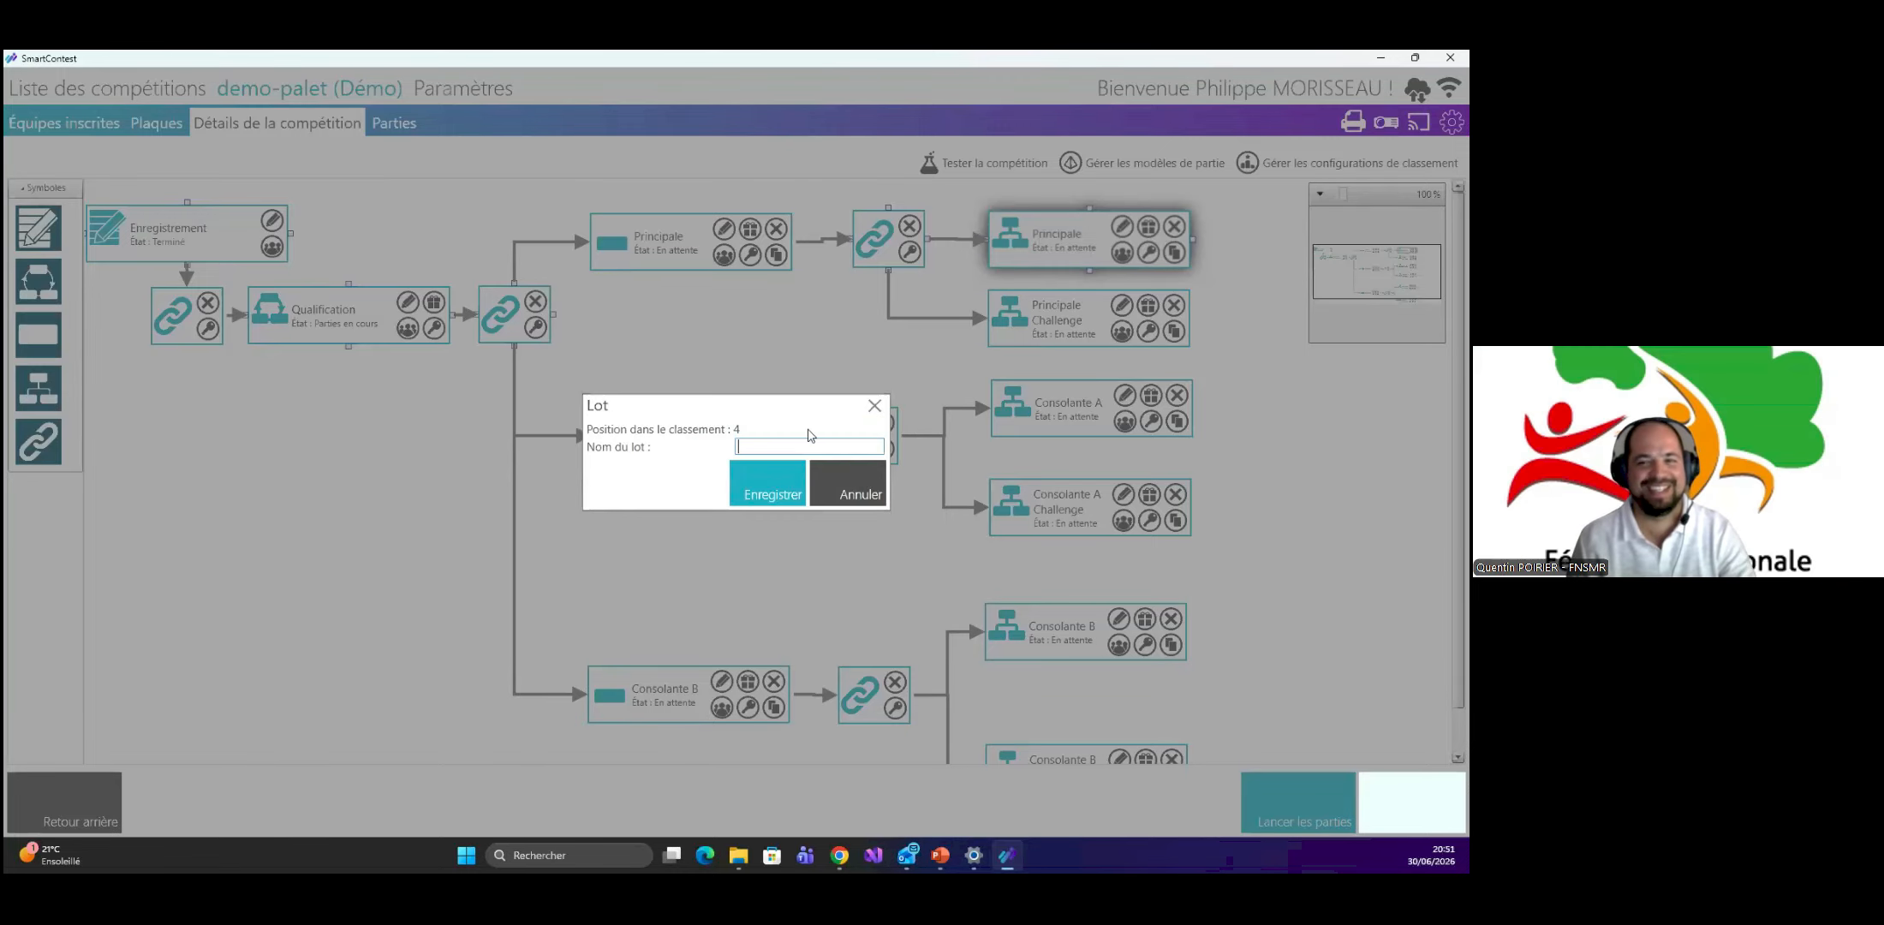
pyautogui.click(771, 467)
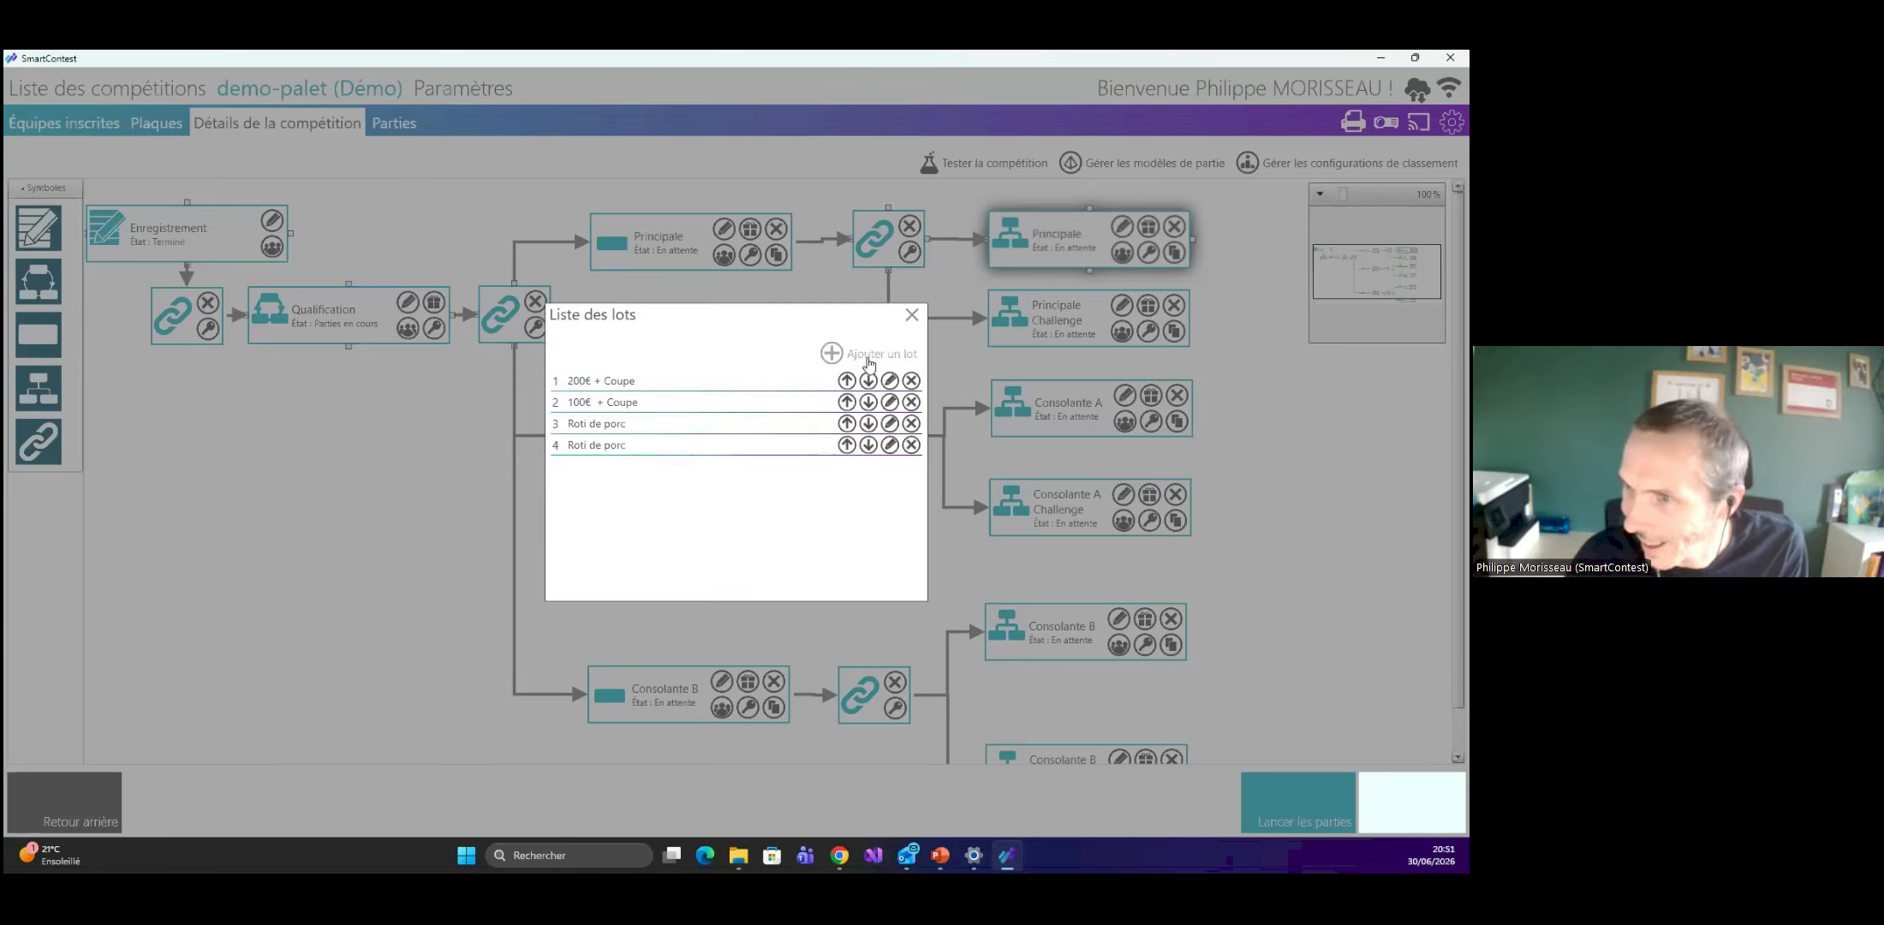
# Add "Poulet" as the fifth-place prize of the Principale bracket.
pyautogui.click(861, 353)
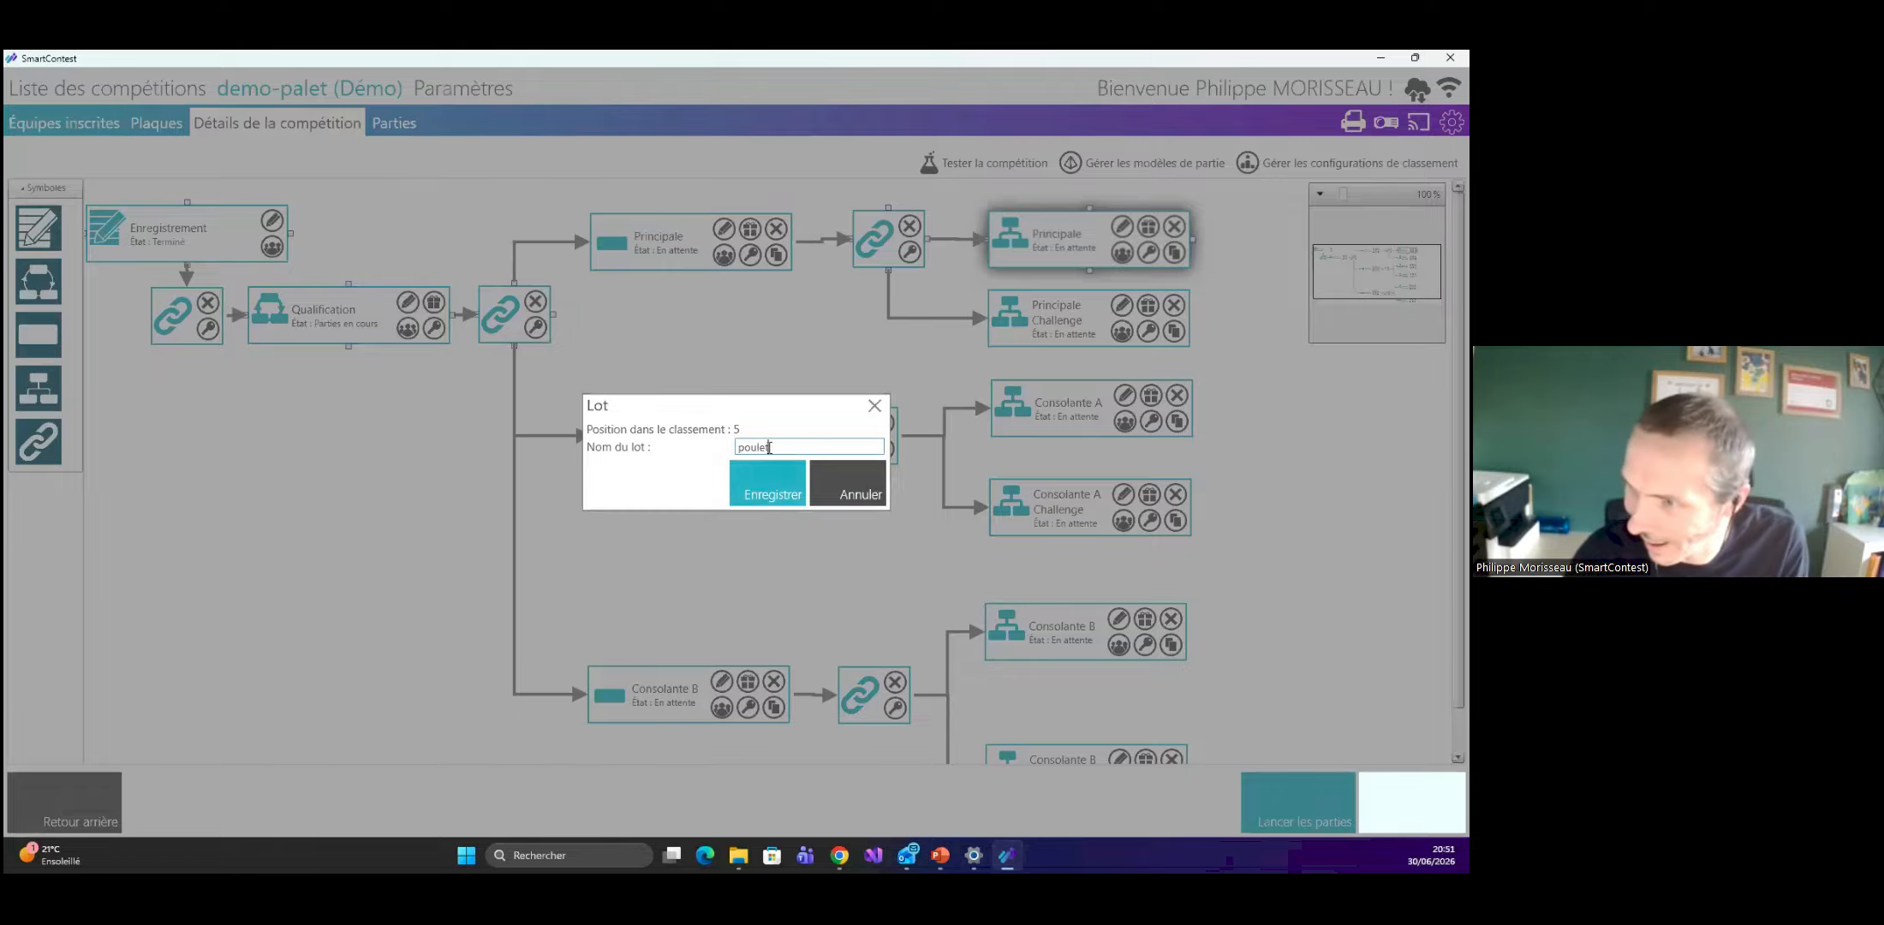
pyautogui.click(744, 447)
pyautogui.press('BackSpace')
pyautogui.write('P')
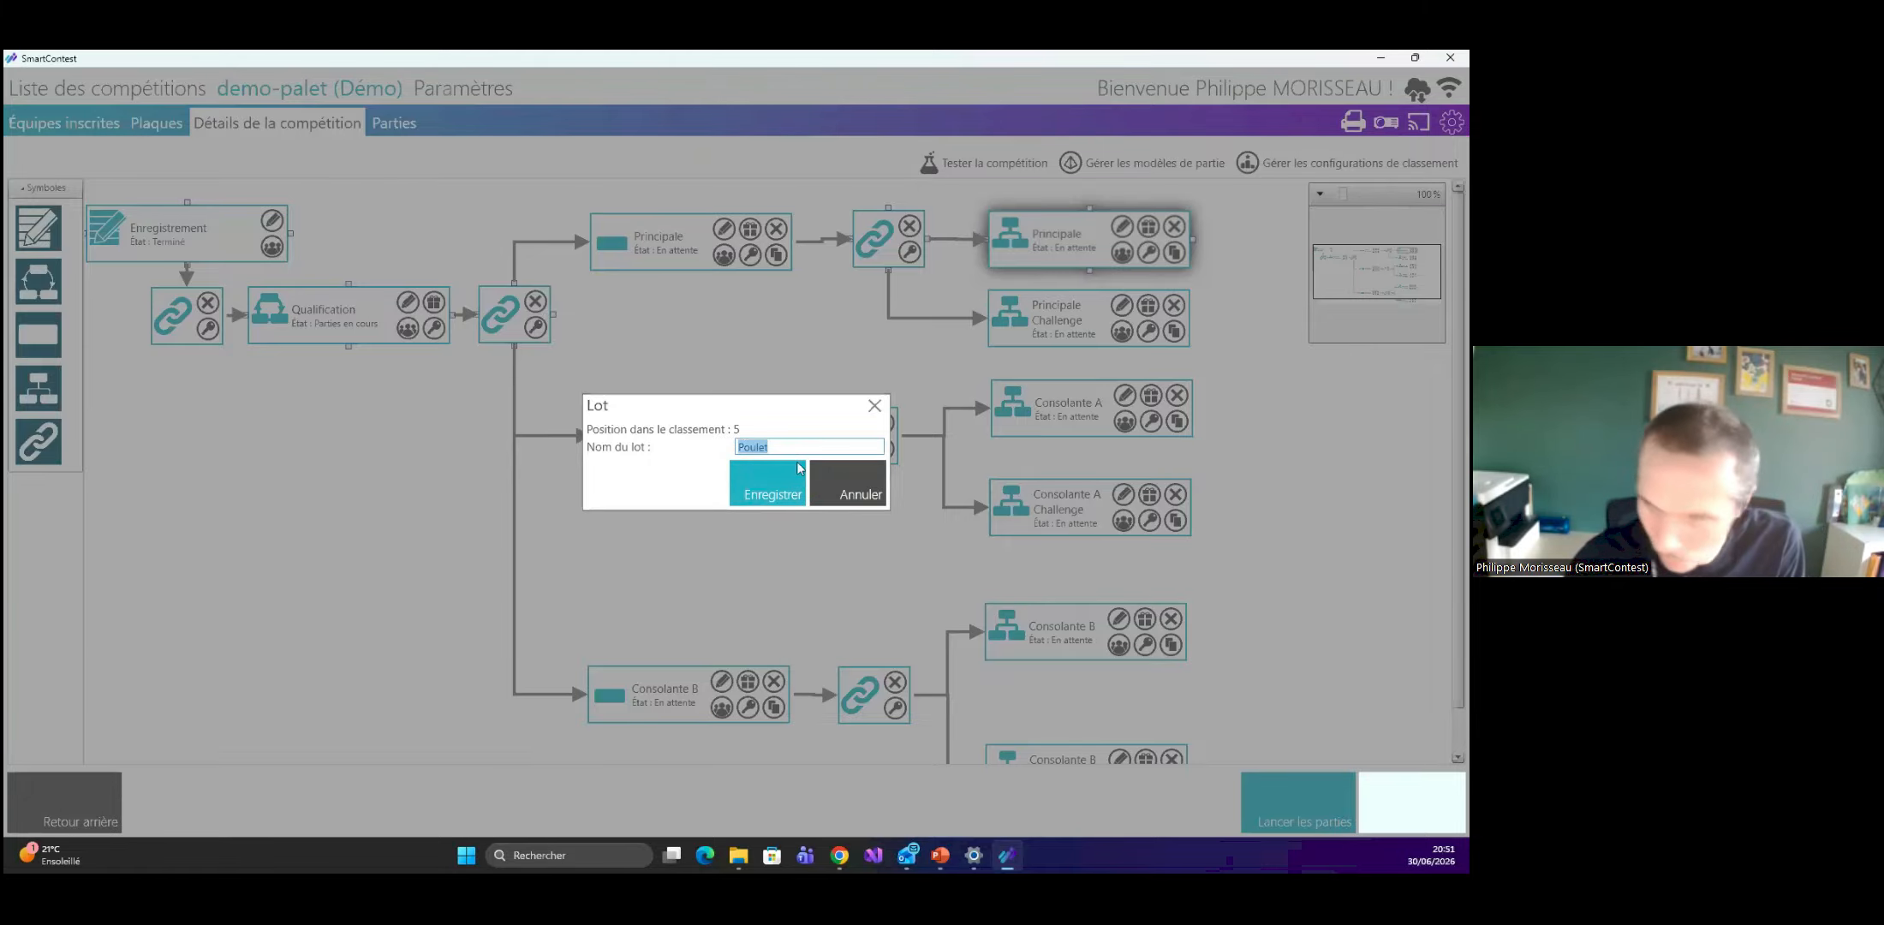
pyautogui.click(771, 480)
# Add "Poulet" as the prize for sixth, seventh and eighth place of the Principale bracket.
pyautogui.click(831, 353)
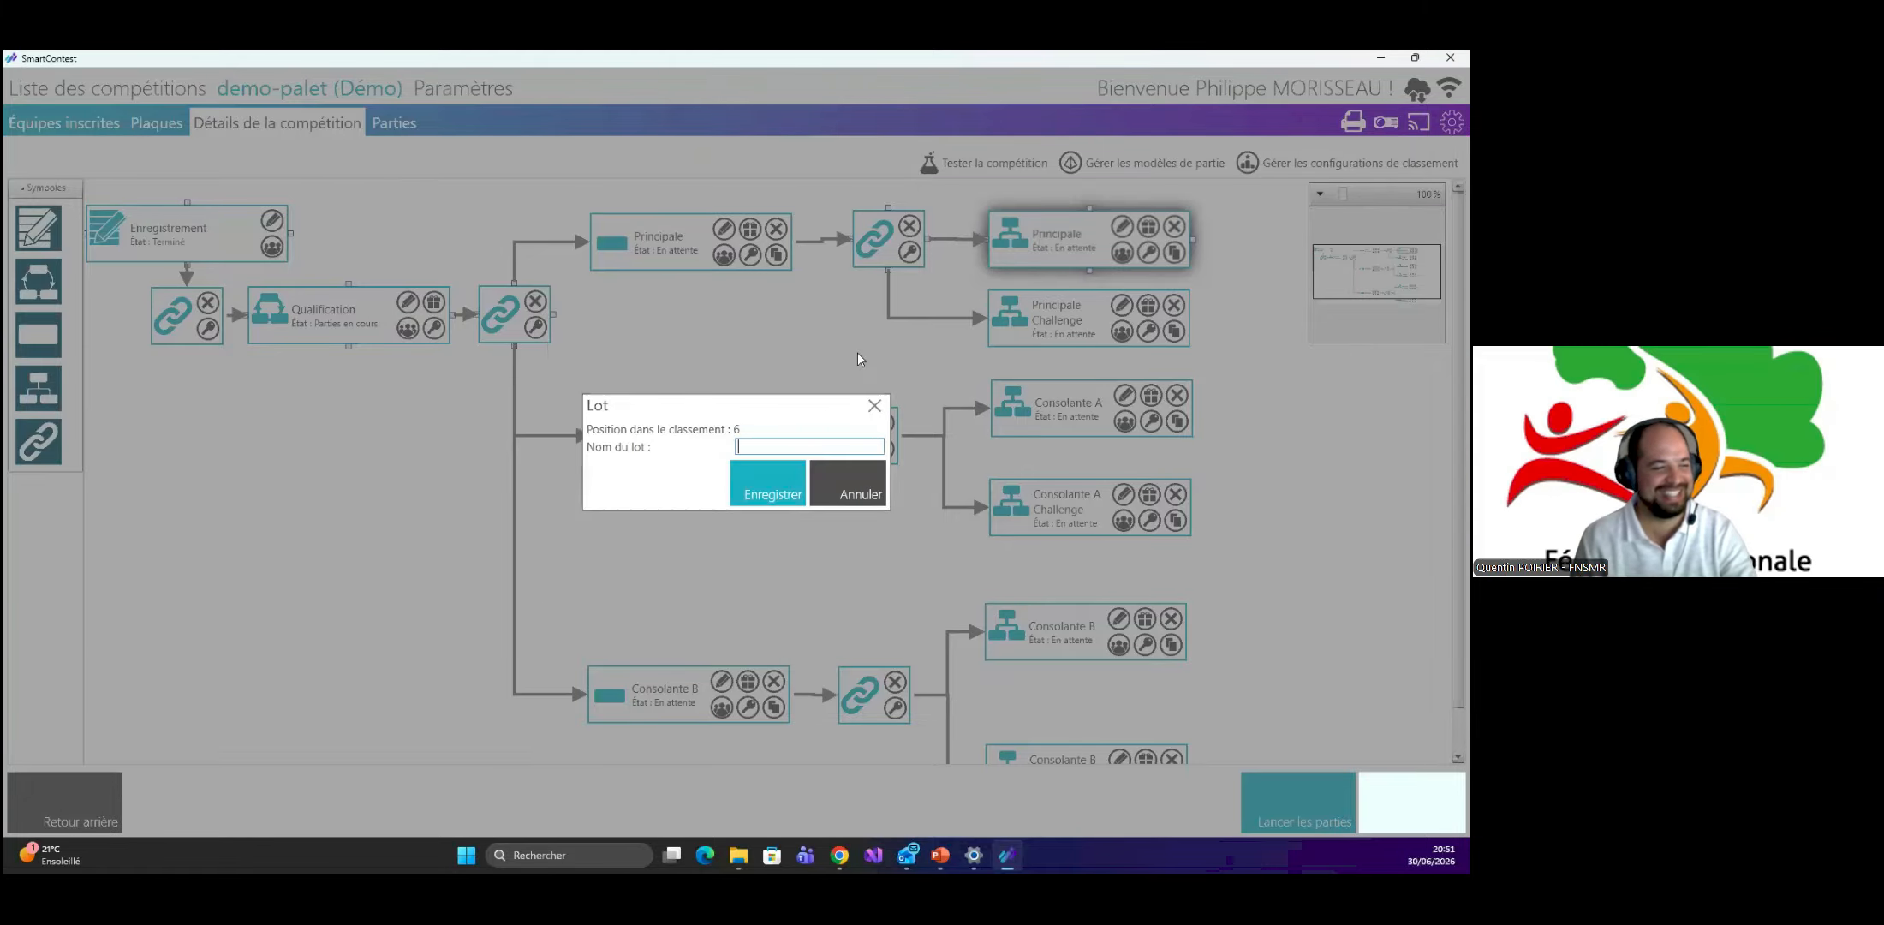
pyautogui.click(778, 485)
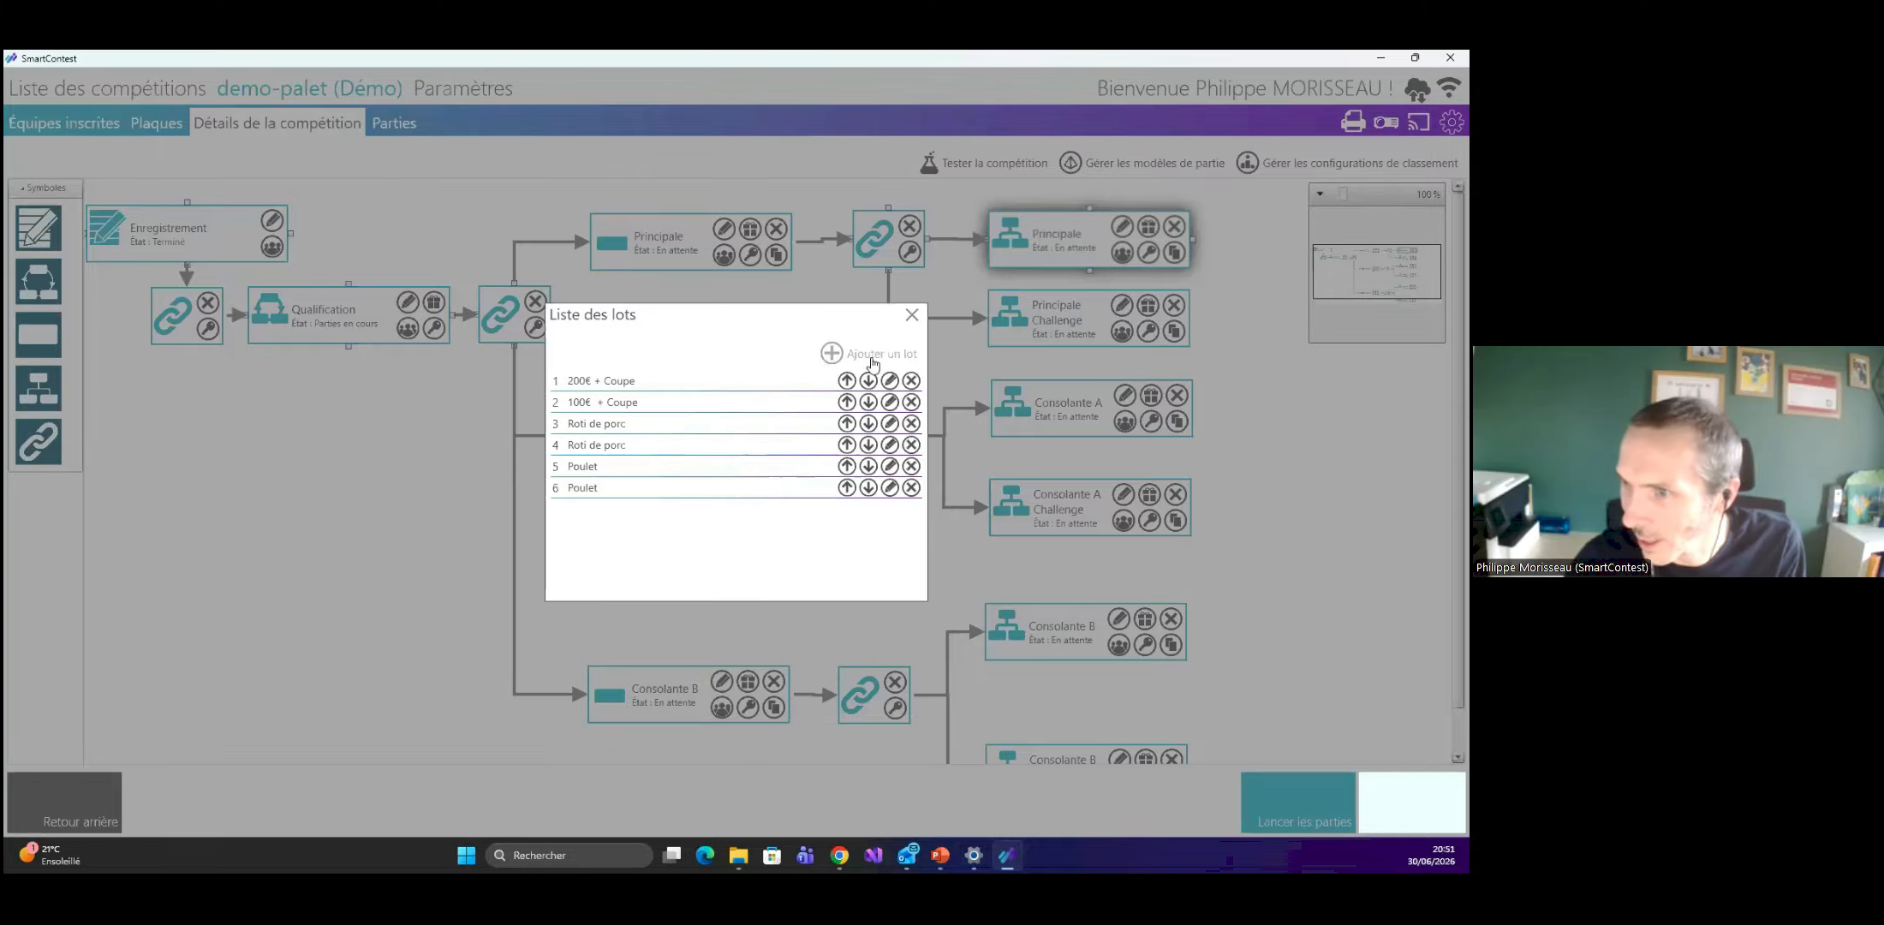
pyautogui.click(831, 353)
pyautogui.click(778, 494)
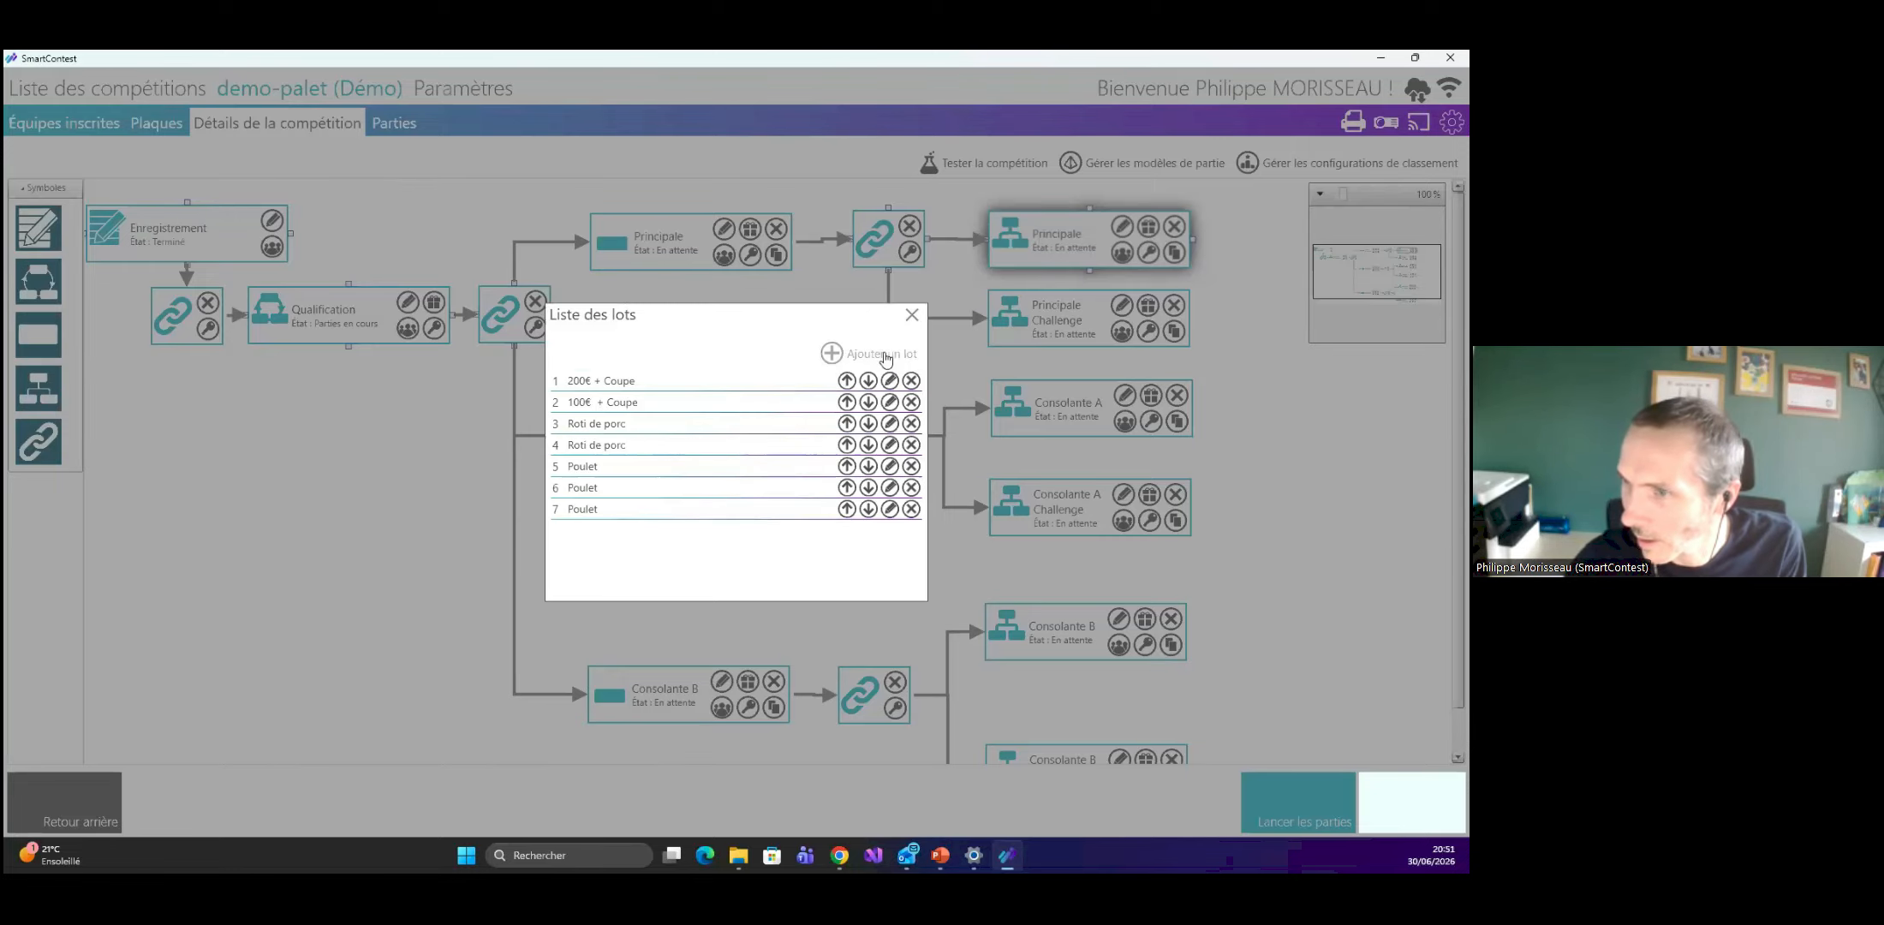
pyautogui.click(835, 352)
pyautogui.click(767, 484)
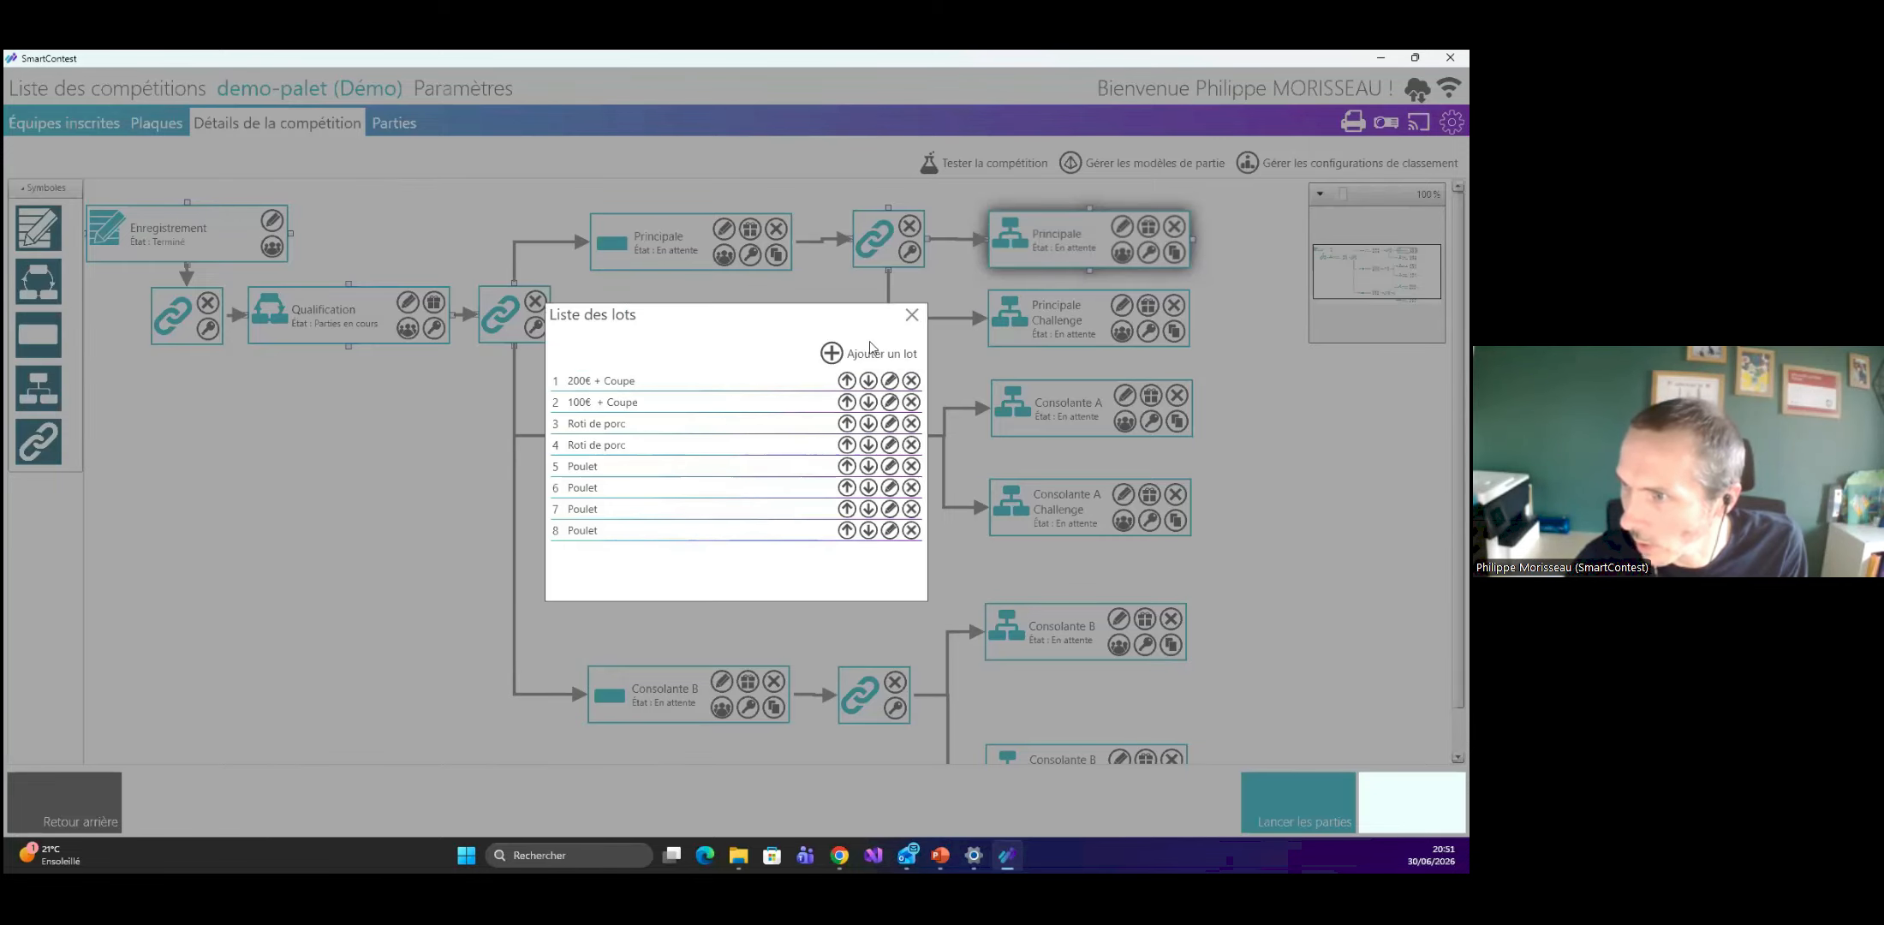
# Add "Cotes de porc" as the prize for ninth and tenth place of the Principale bracket.
pyautogui.click(832, 351)
pyautogui.write('Cotes de')
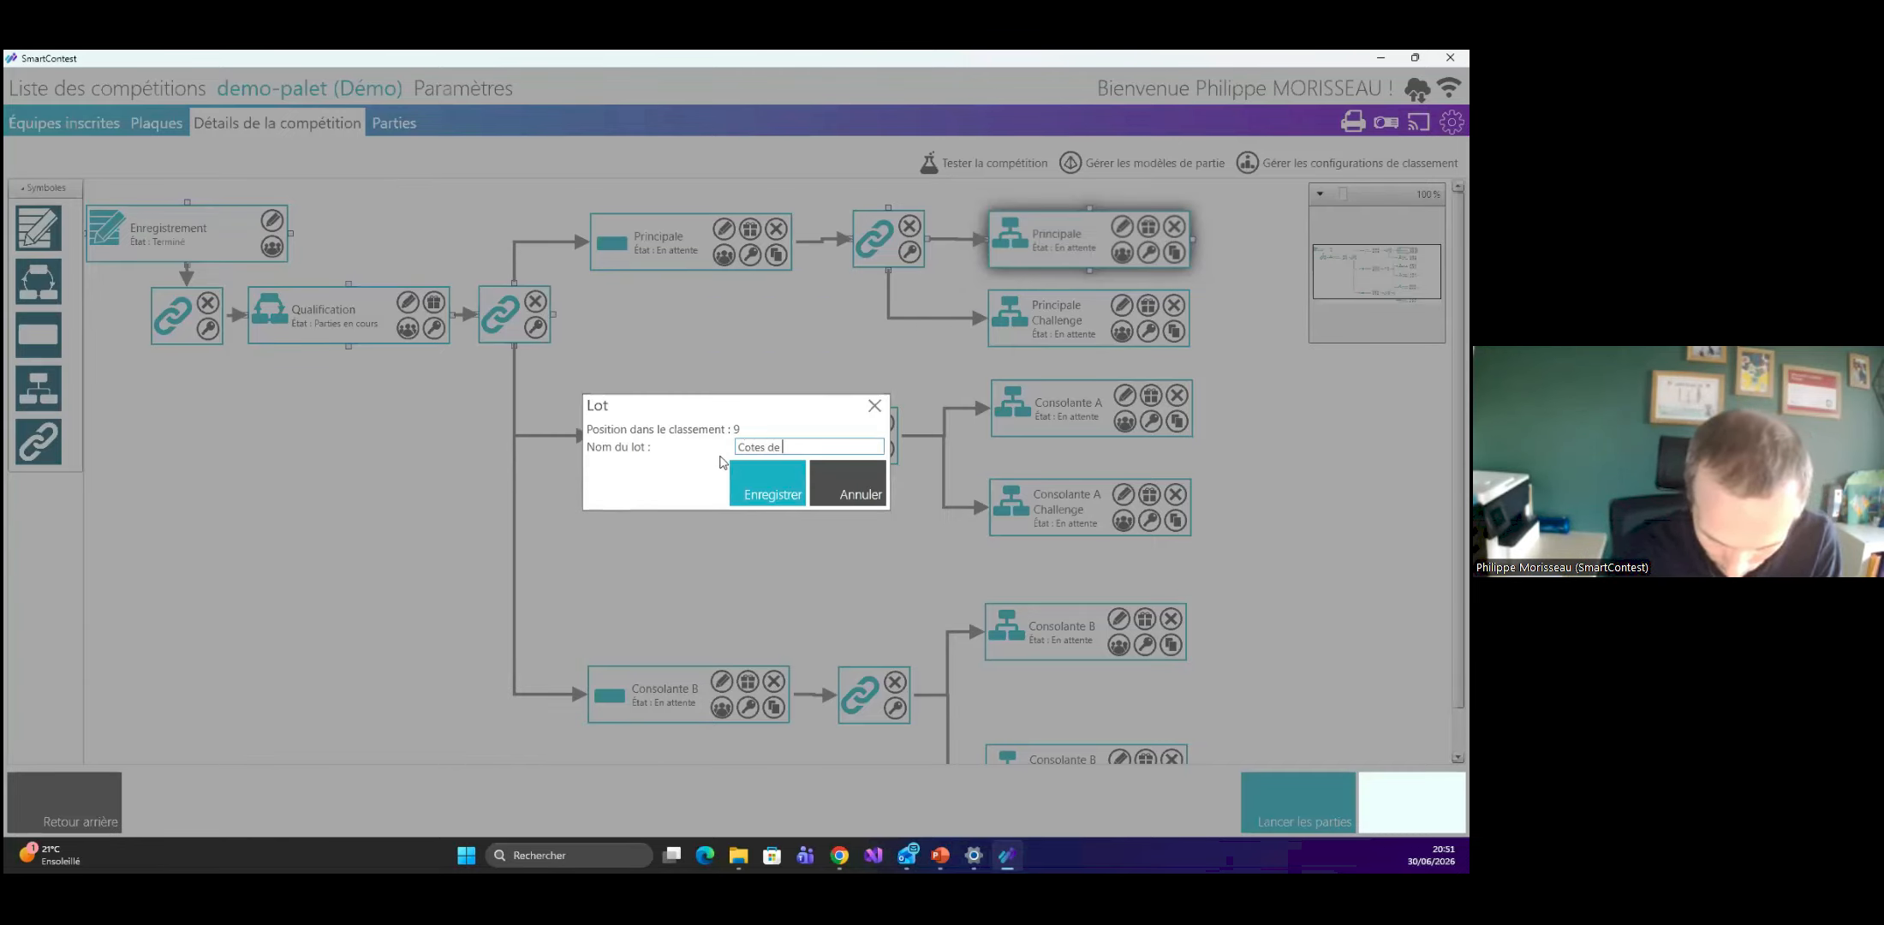
pyautogui.hotkey('ctrl', 'a')
pyautogui.hotkey('ctrl', 'c')
pyautogui.click(767, 484)
pyautogui.click(833, 351)
pyautogui.hotkey('ctrl', 'v')
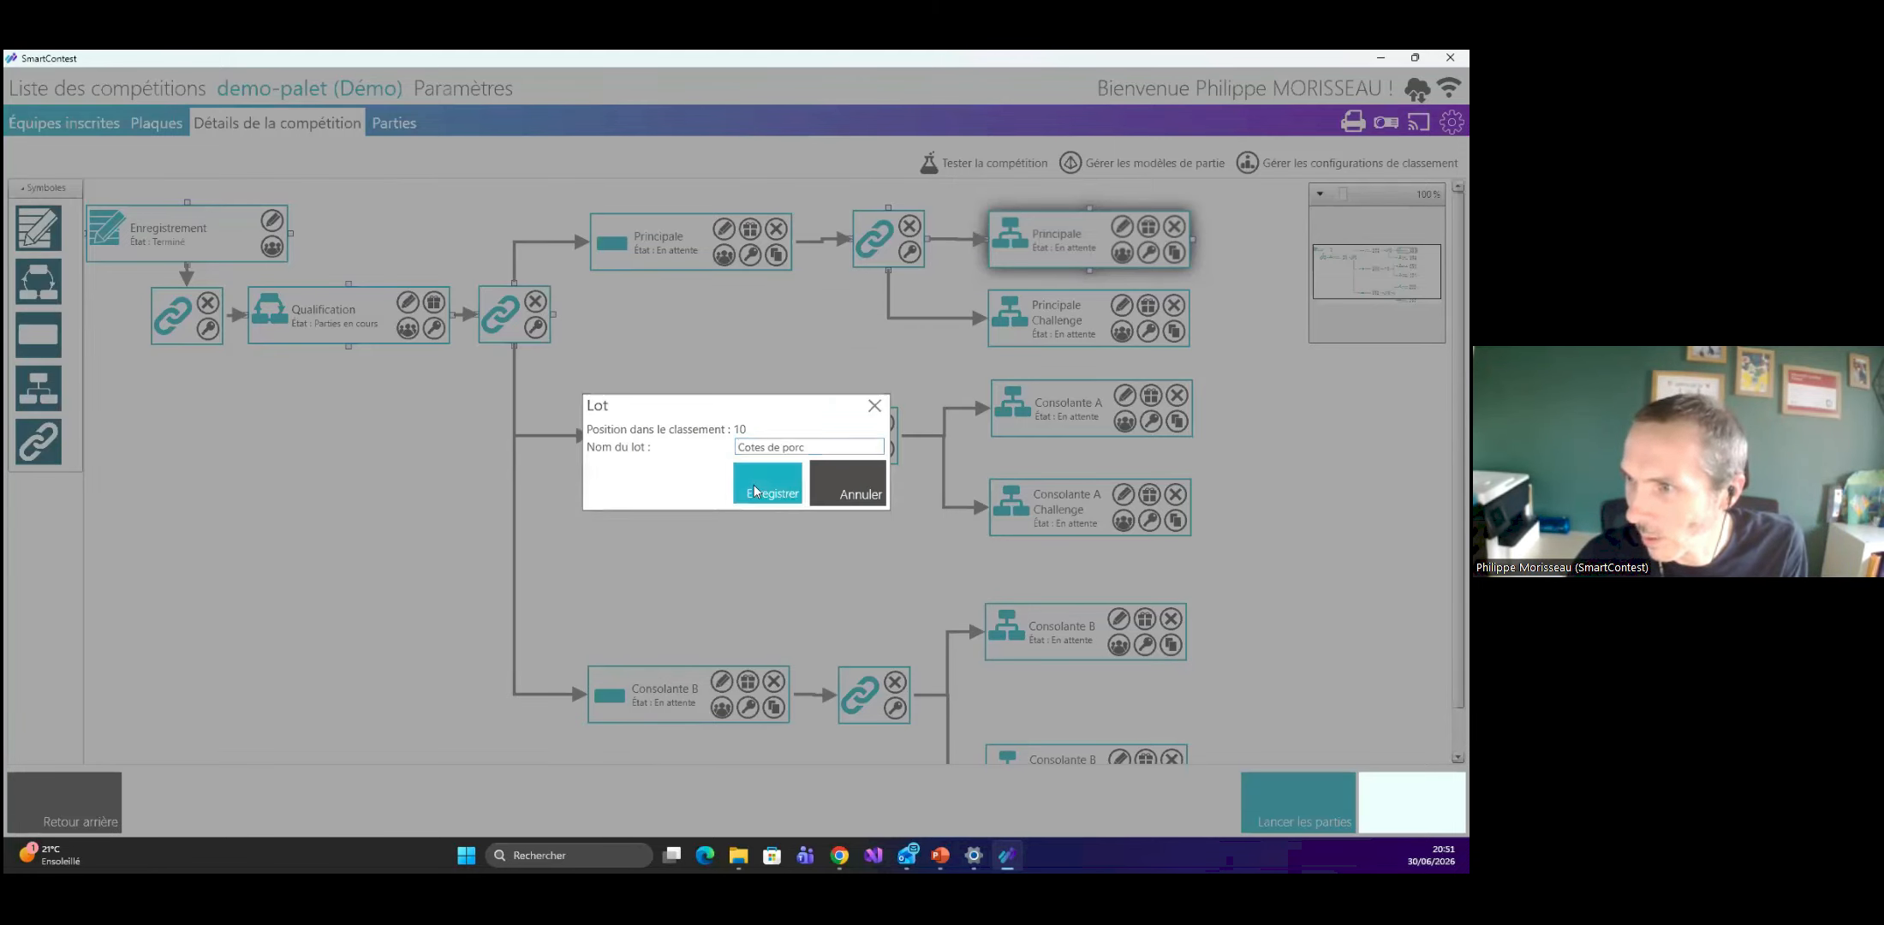
pyautogui.click(767, 484)
# Add the same "Cotes de porc" prize for places 11 through 14 of the Principale bracket.
pyautogui.click(880, 360)
pyautogui.hotkey('ctrl', 'v')
pyautogui.click(767, 484)
pyautogui.click(835, 353)
pyautogui.hotkey('ctrl', 'v')
pyautogui.click(768, 484)
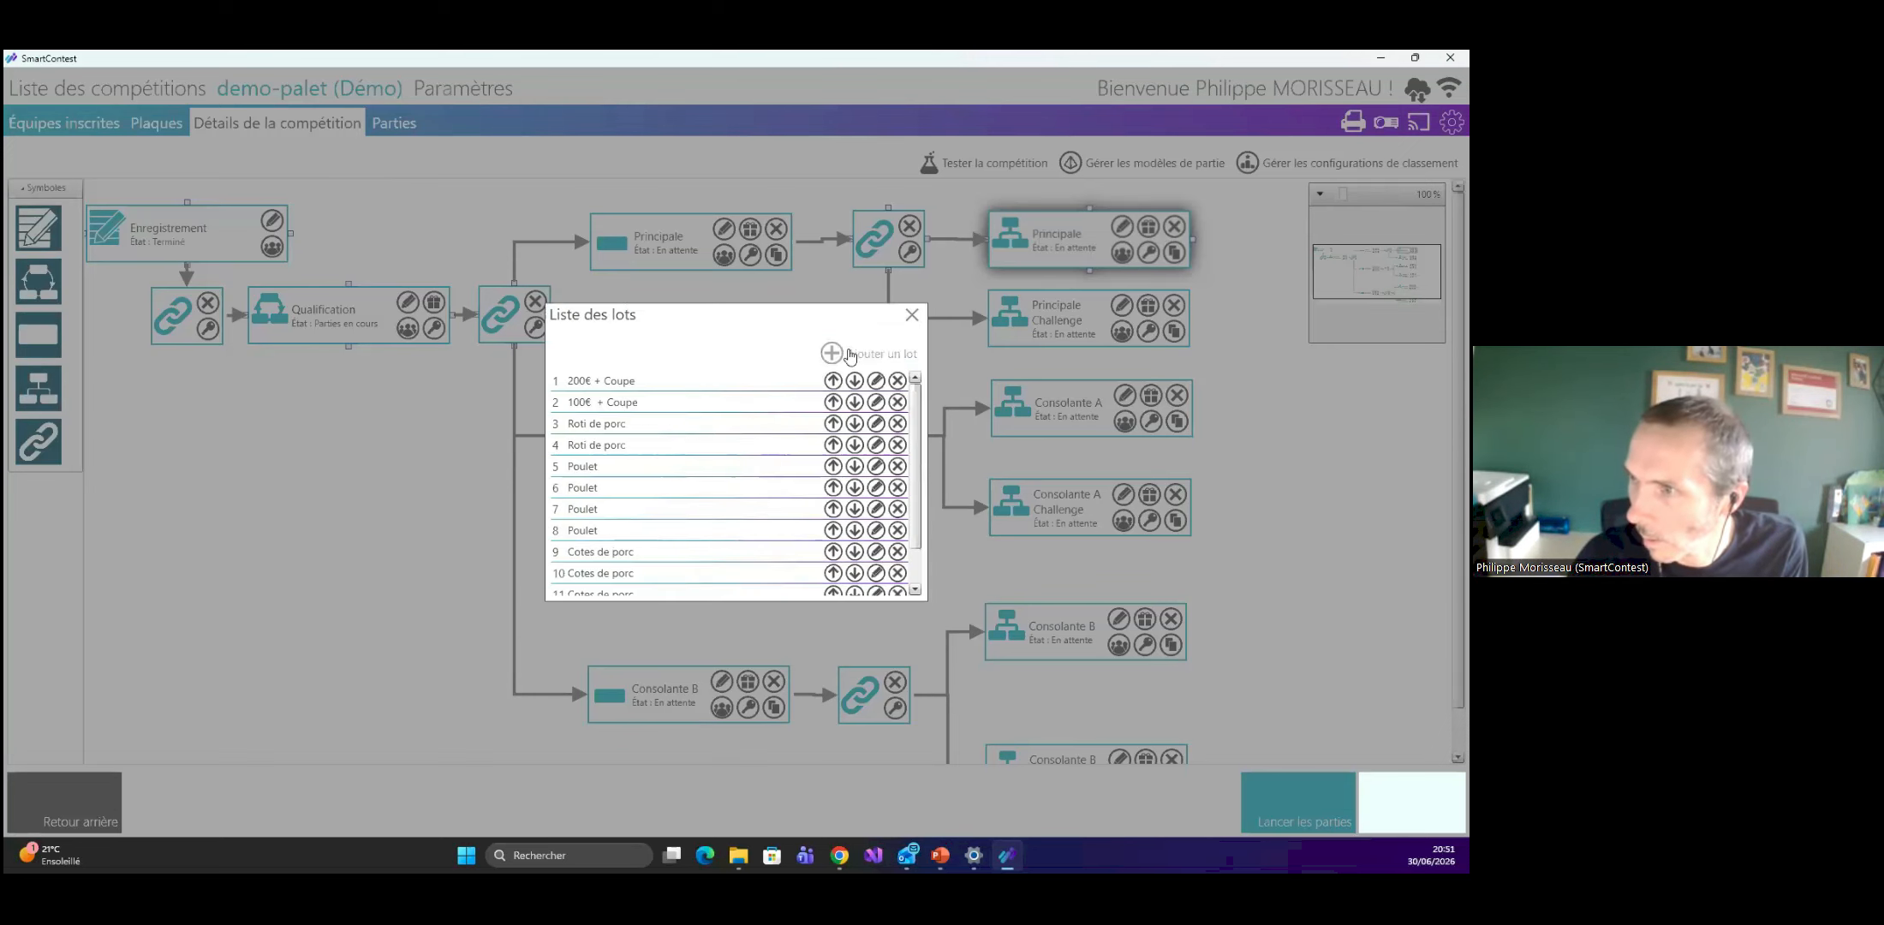
pyautogui.click(835, 353)
pyautogui.hotkey('ctrl', 'v')
pyautogui.click(767, 484)
pyautogui.click(835, 353)
pyautogui.hotkey('ctrl', 'v')
pyautogui.click(768, 484)
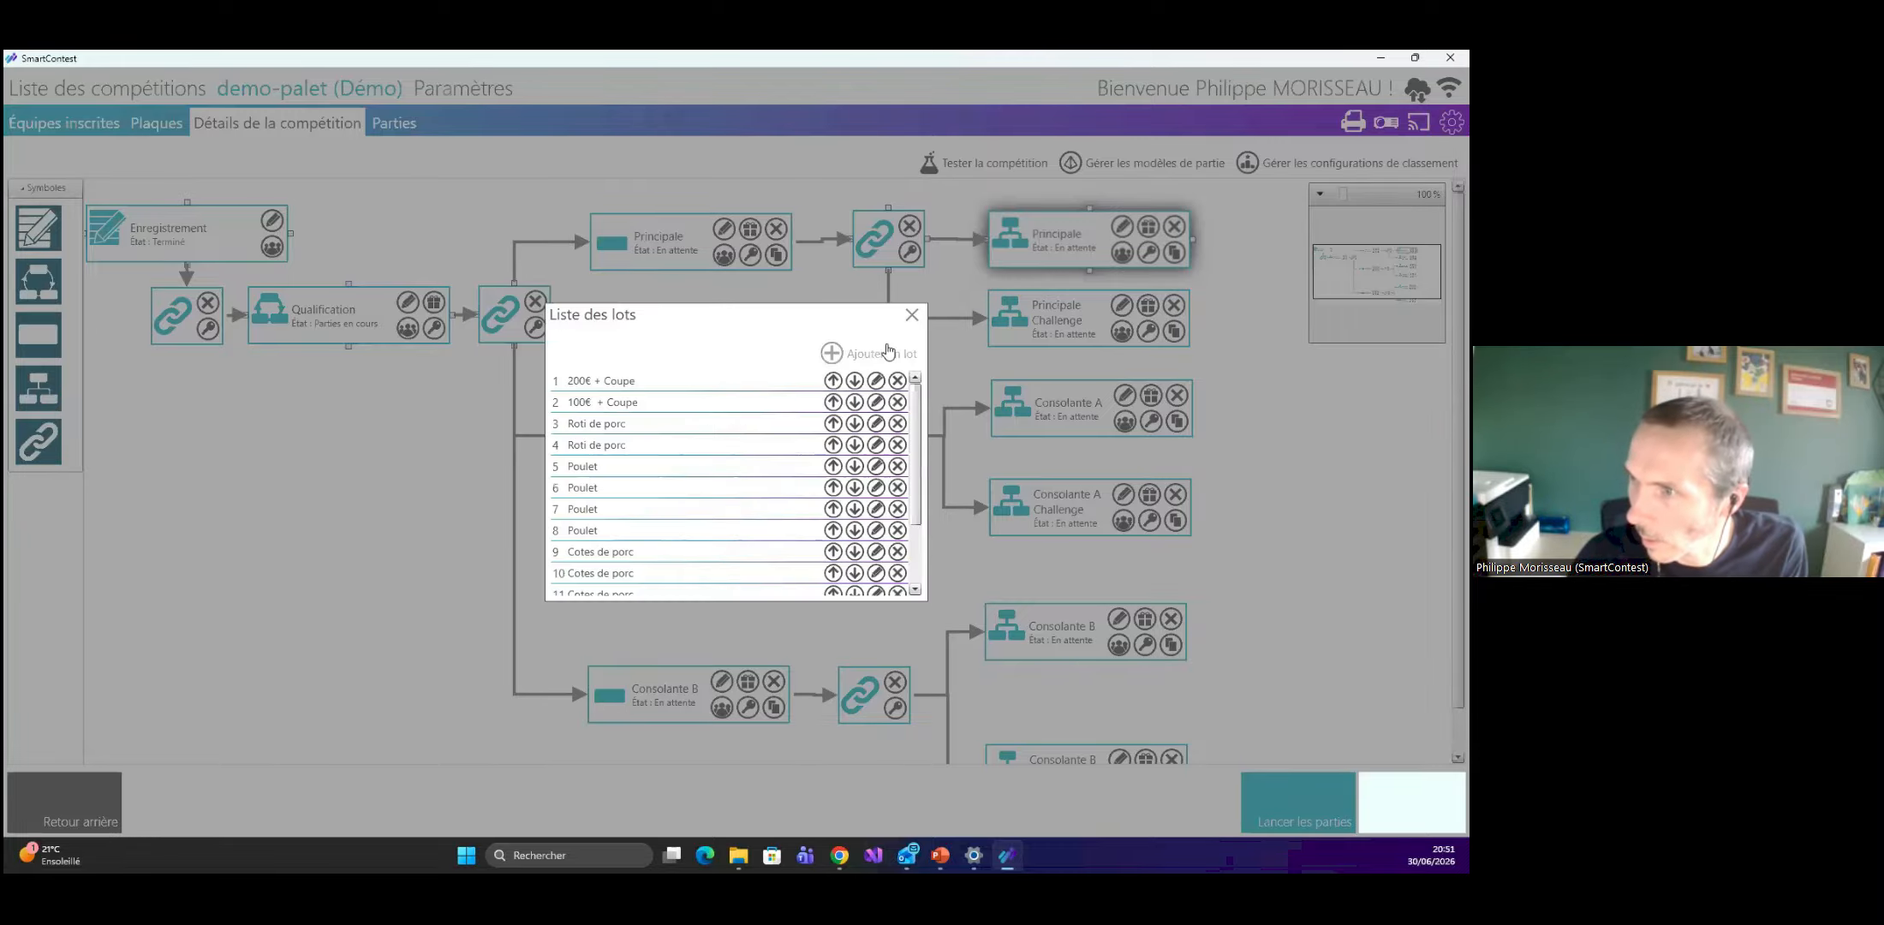
# Add "Cotes de porc" for places 15 and 16 of the Principale bracket, and close the prize list after checking it.
pyautogui.click(835, 353)
pyautogui.hotkey('ctrl', 'v')
pyautogui.click(768, 484)
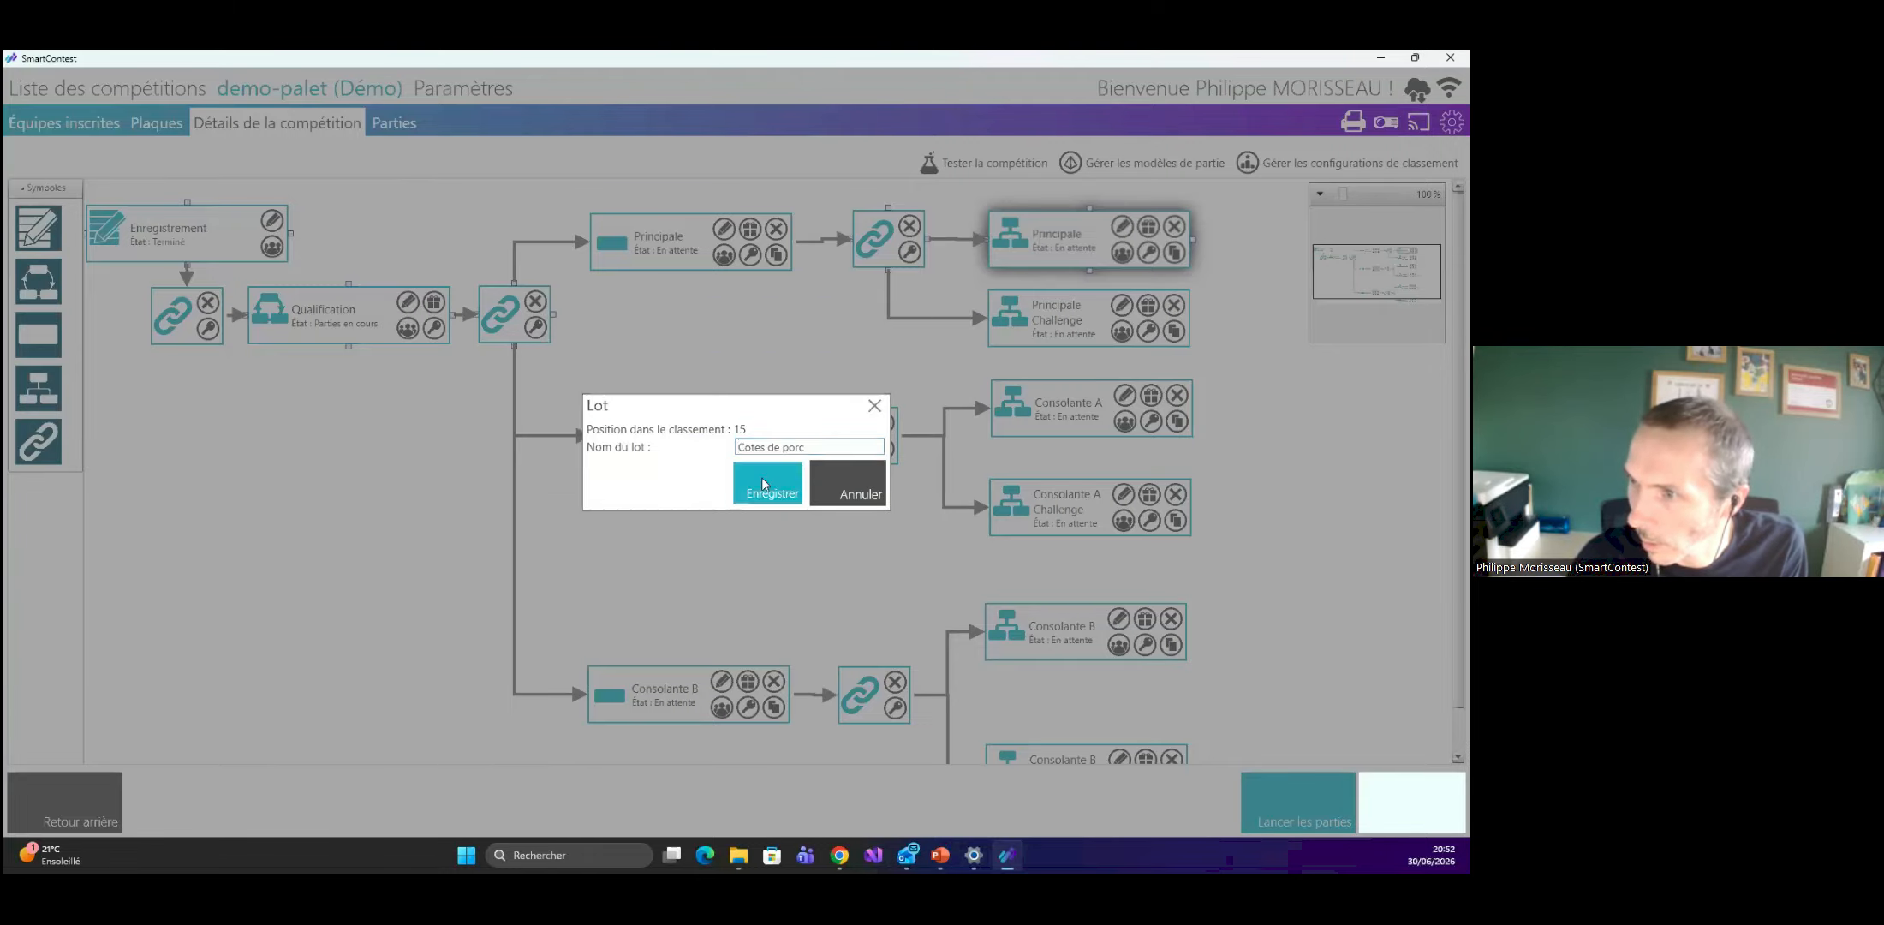
pyautogui.click(835, 353)
pyautogui.hotkey('ctrl', 'v')
pyautogui.click(767, 483)
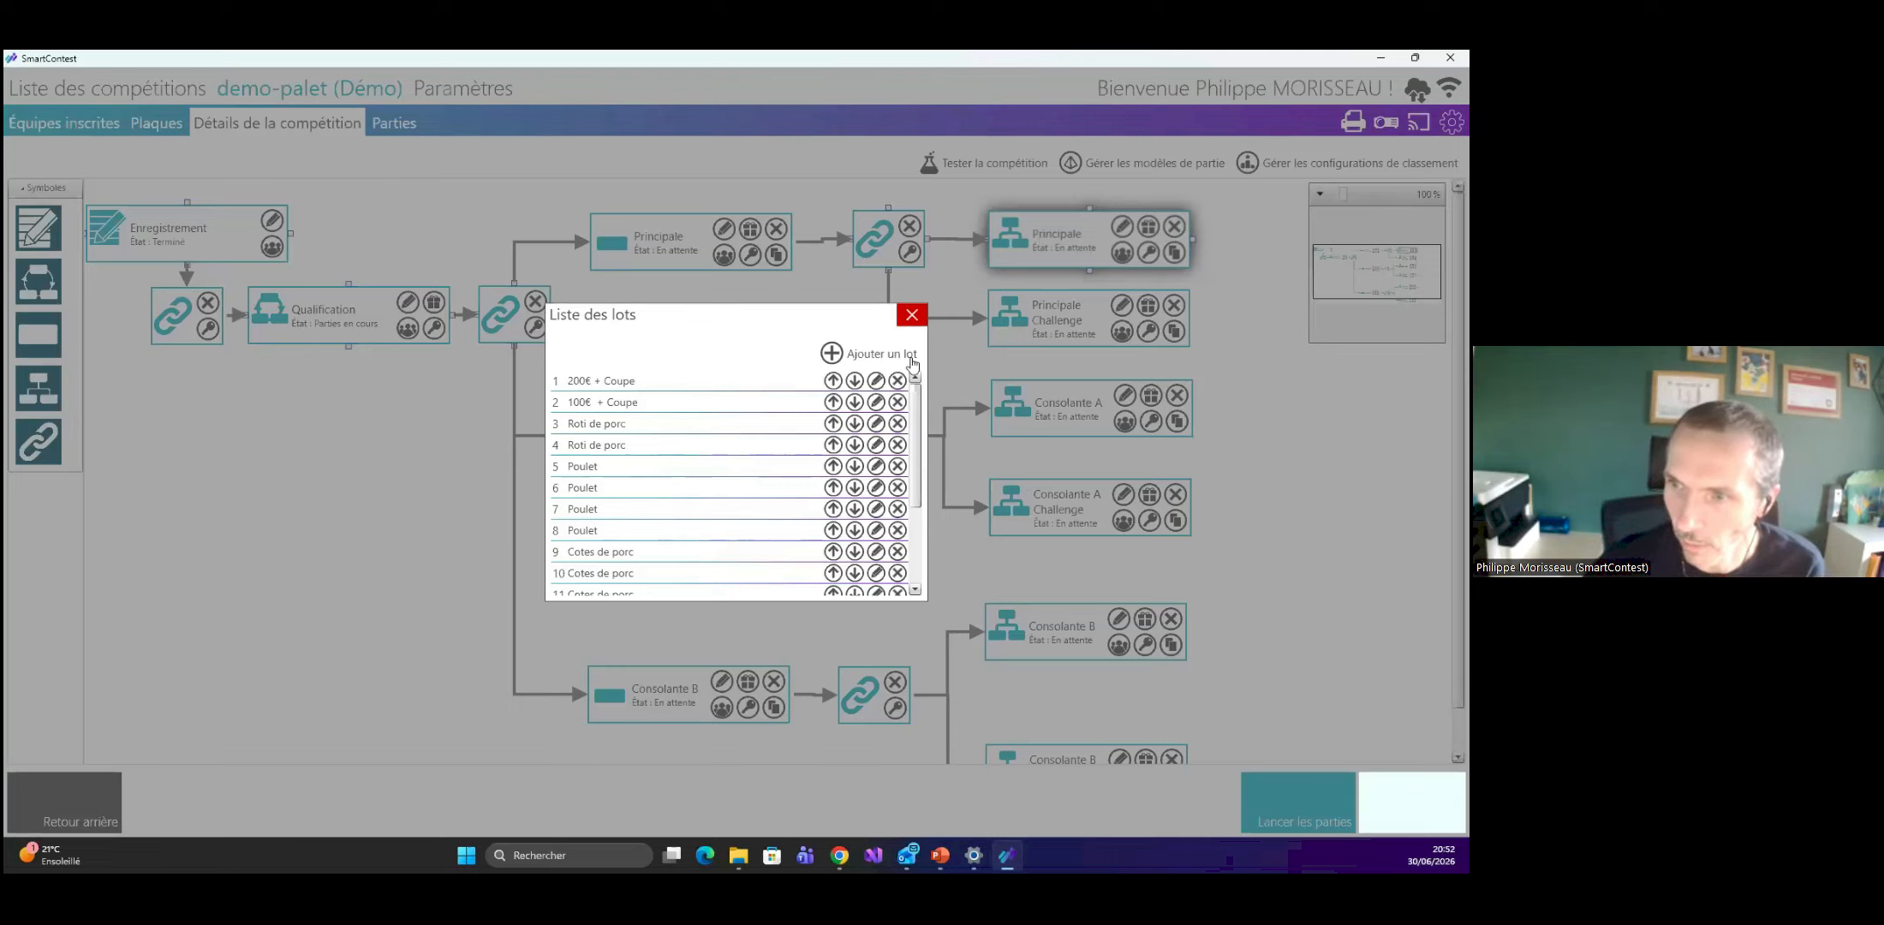
pyautogui.scroll(-2, 818, 506)
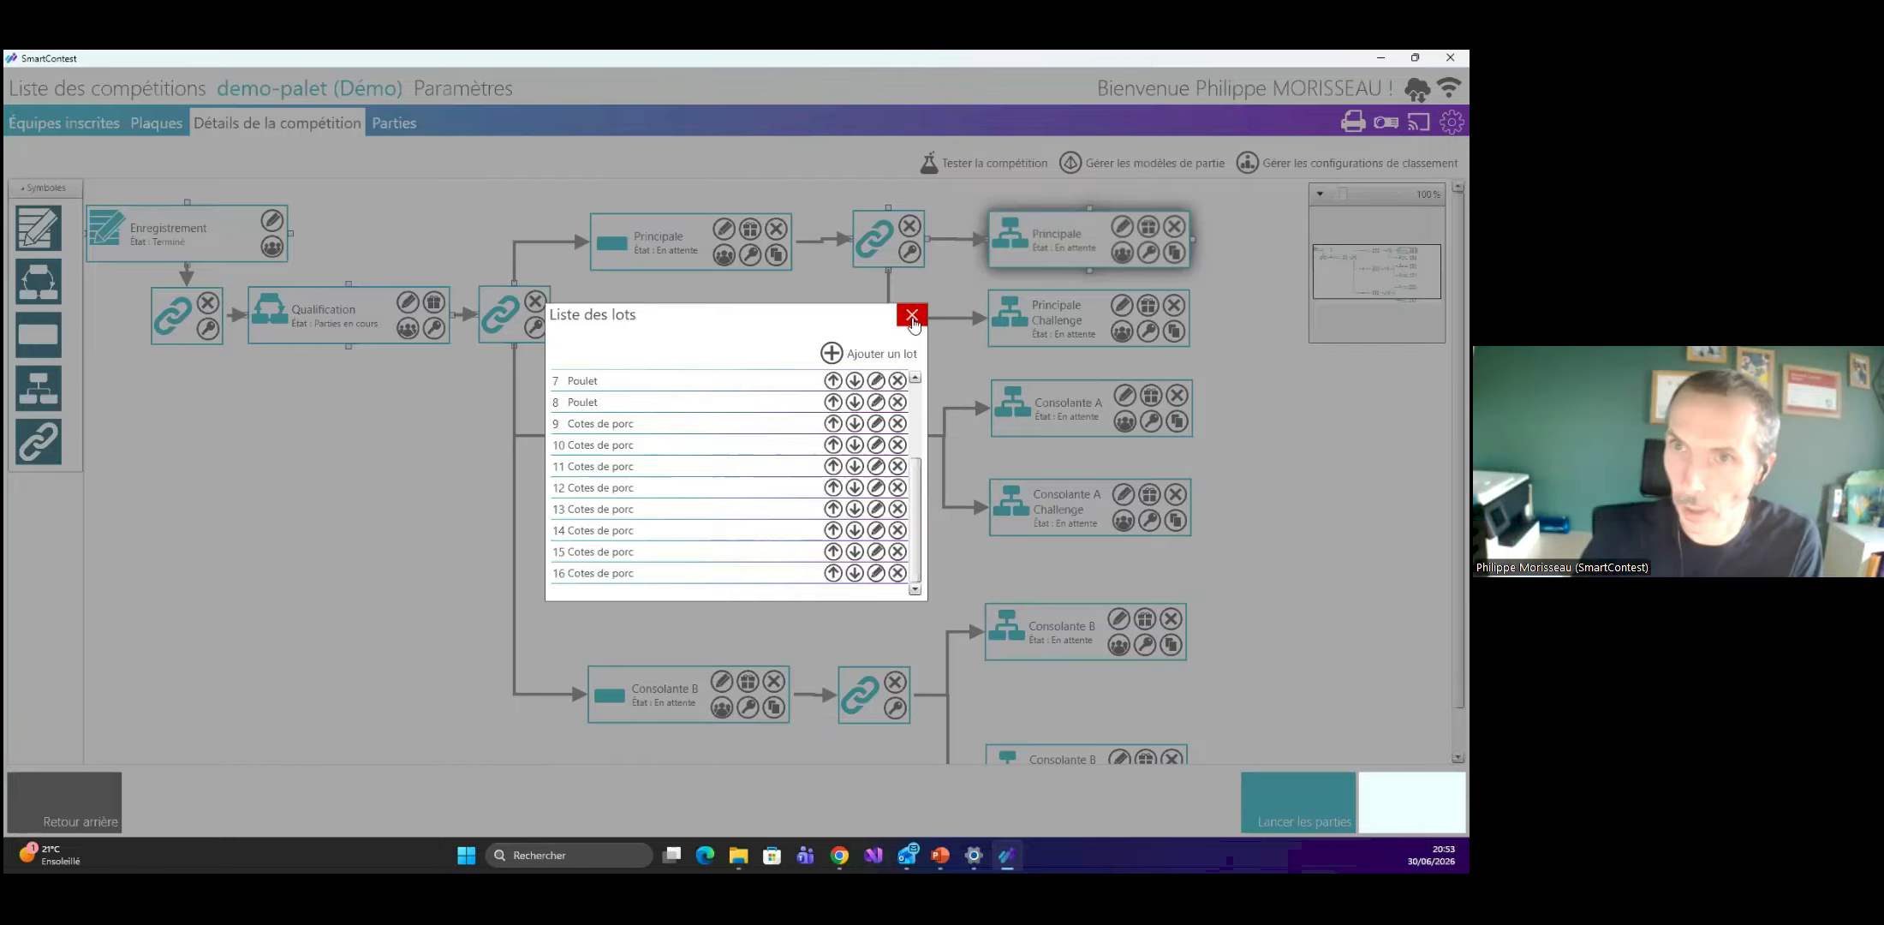
pyautogui.click(912, 316)
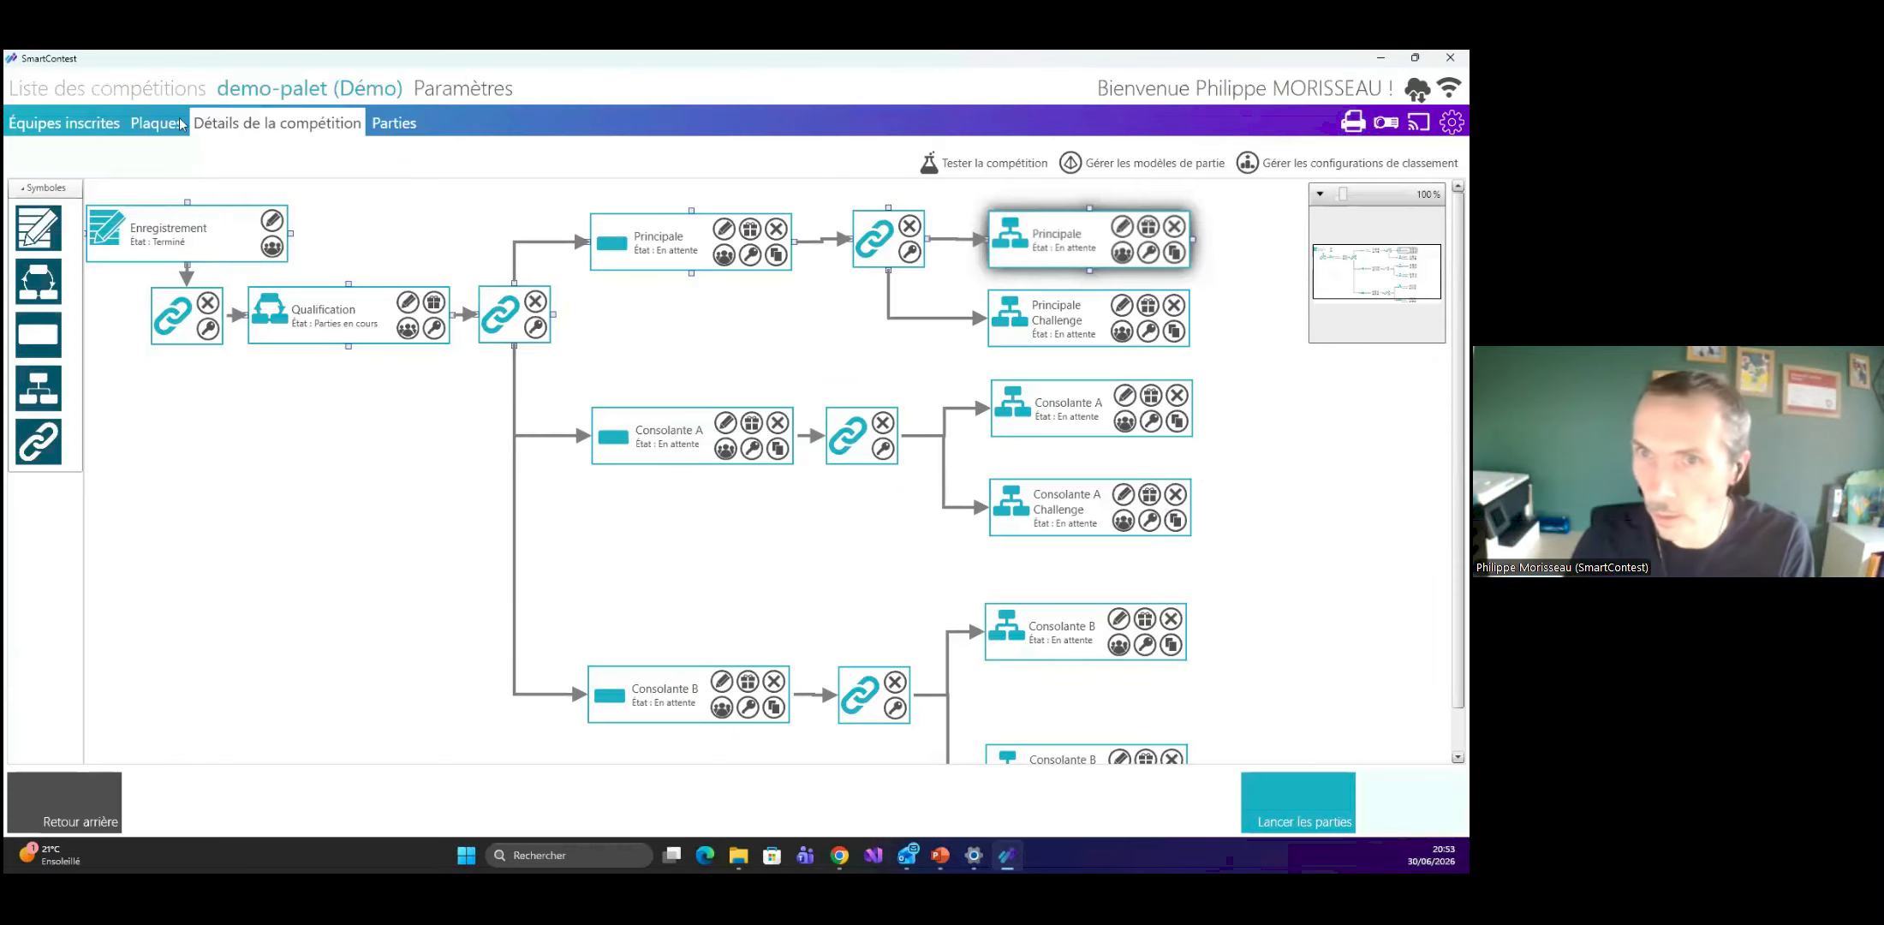
# View the list of credit-based competitions and return to the demo-palet competition.
pyautogui.click(168, 91)
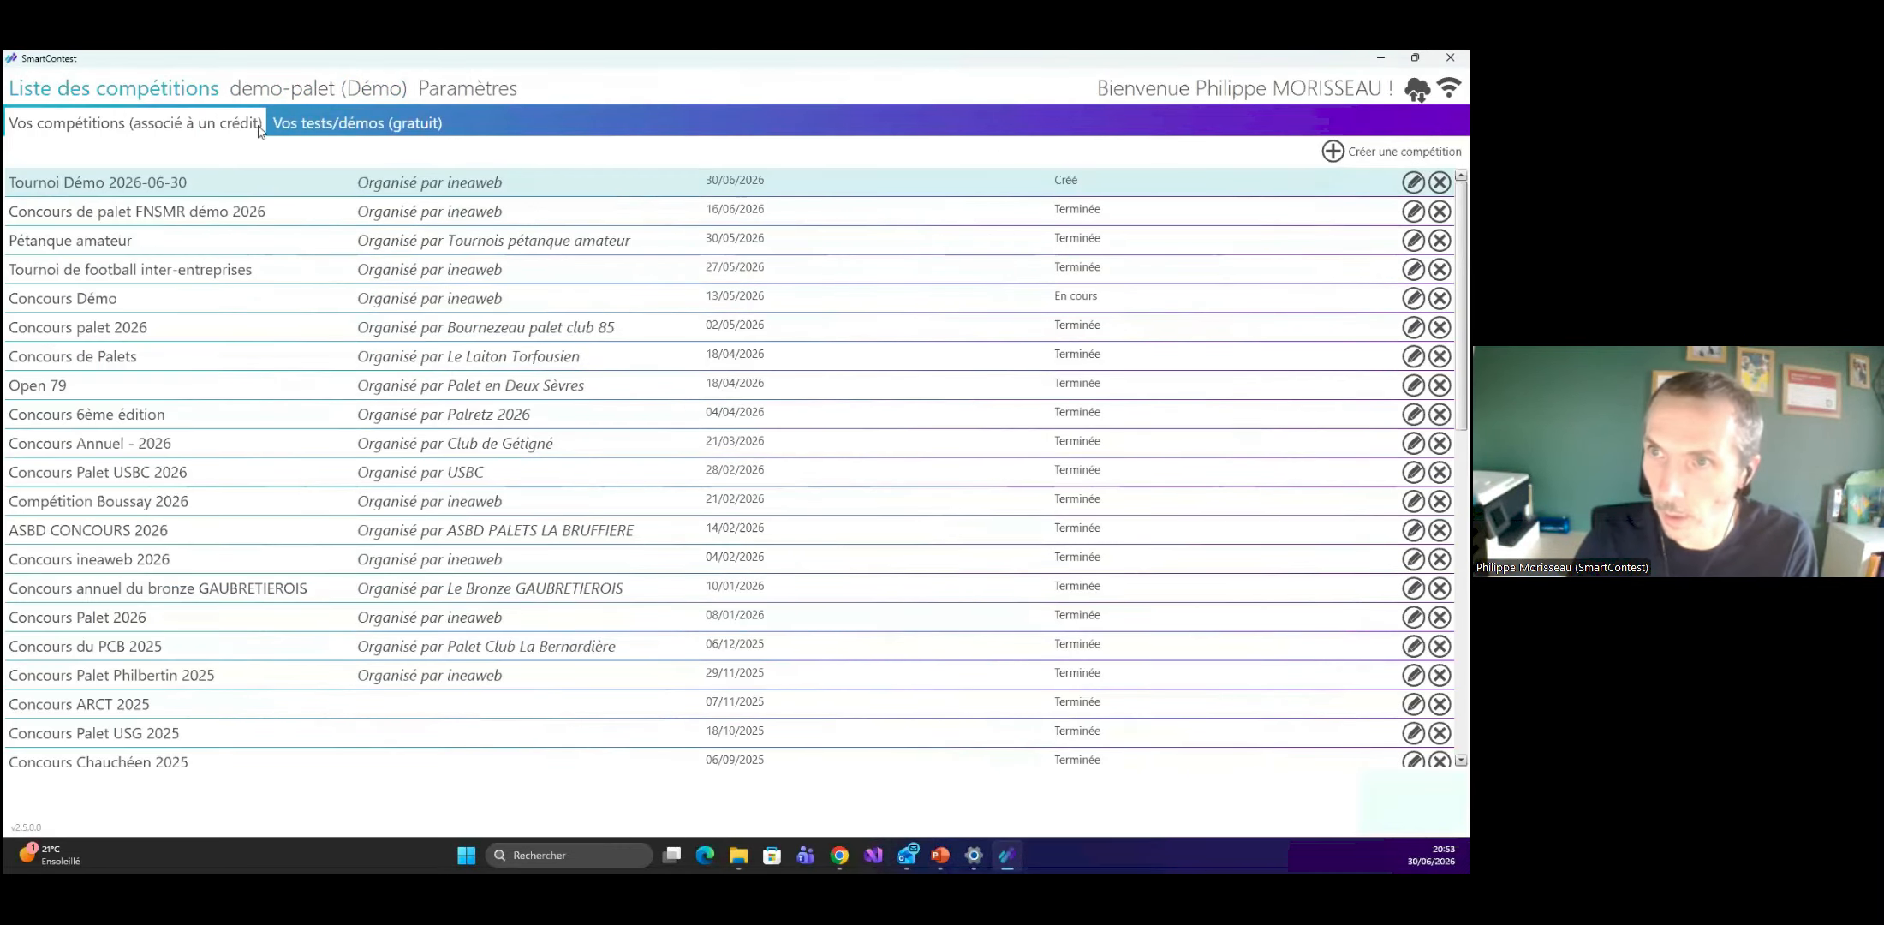
pyautogui.click(299, 90)
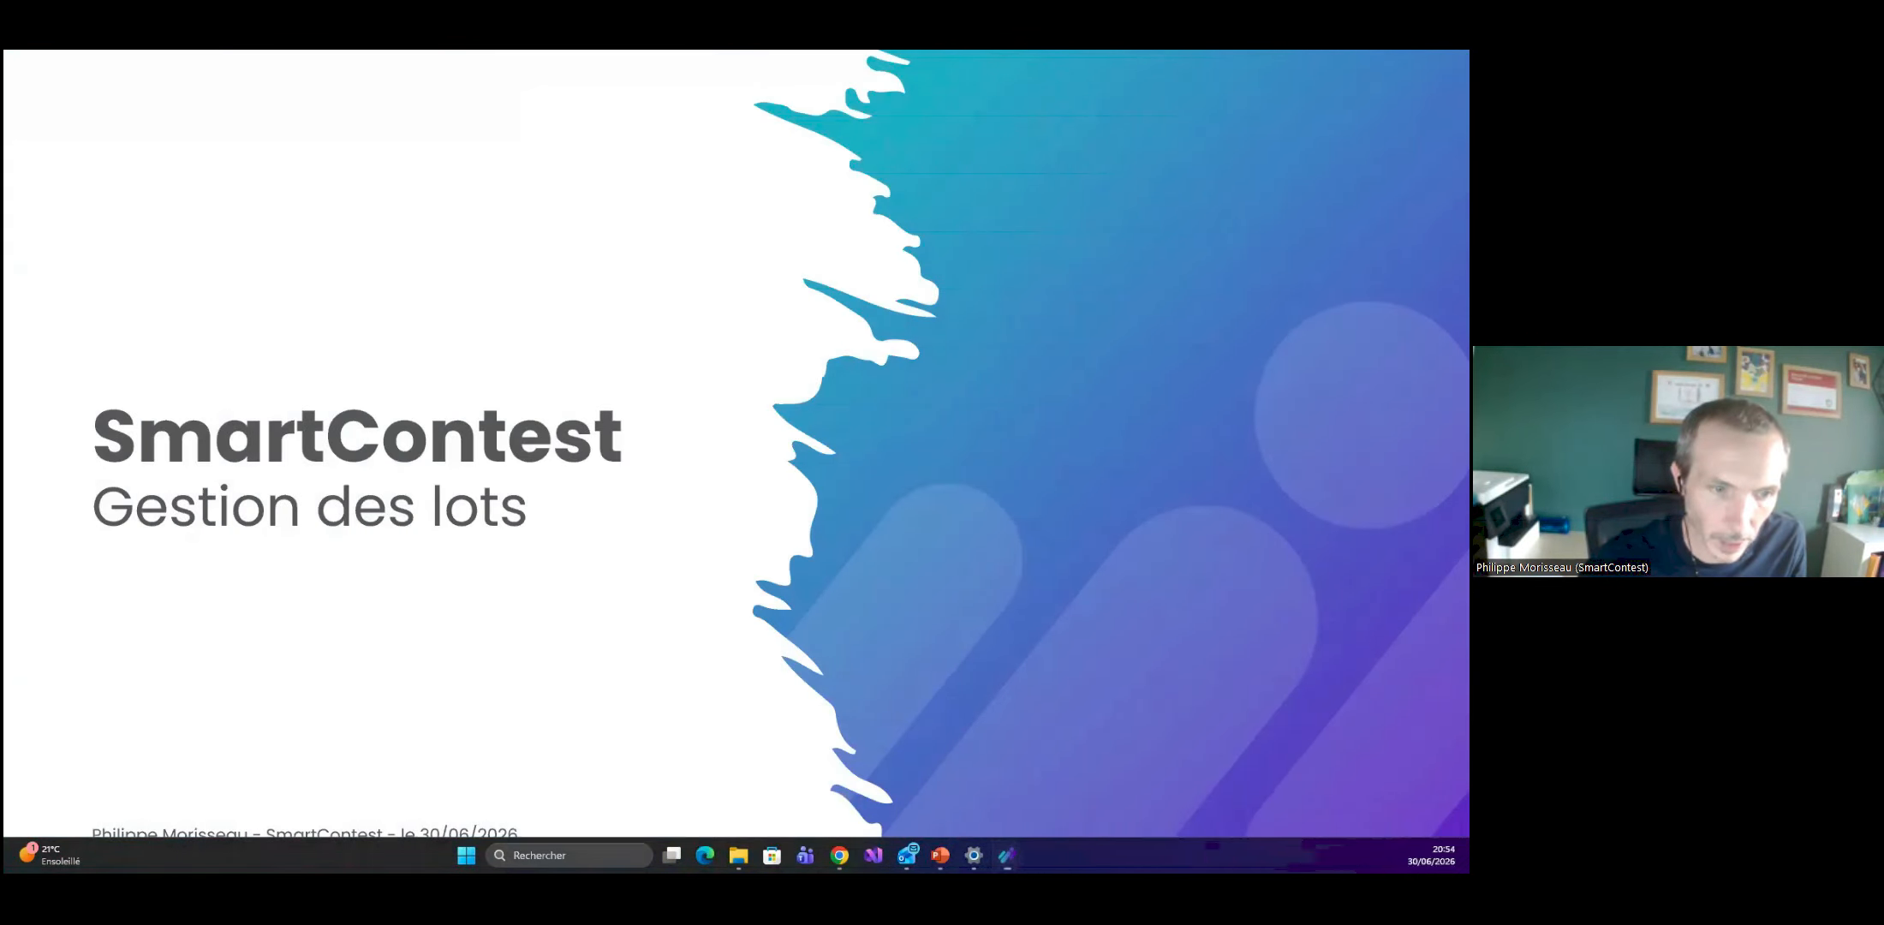
# Switch to the PowerPoint presentation and advance past the Gestion des lots slides to the Questions / Réponses slide.
pyautogui.click(941, 775)
pyautogui.press('Right')
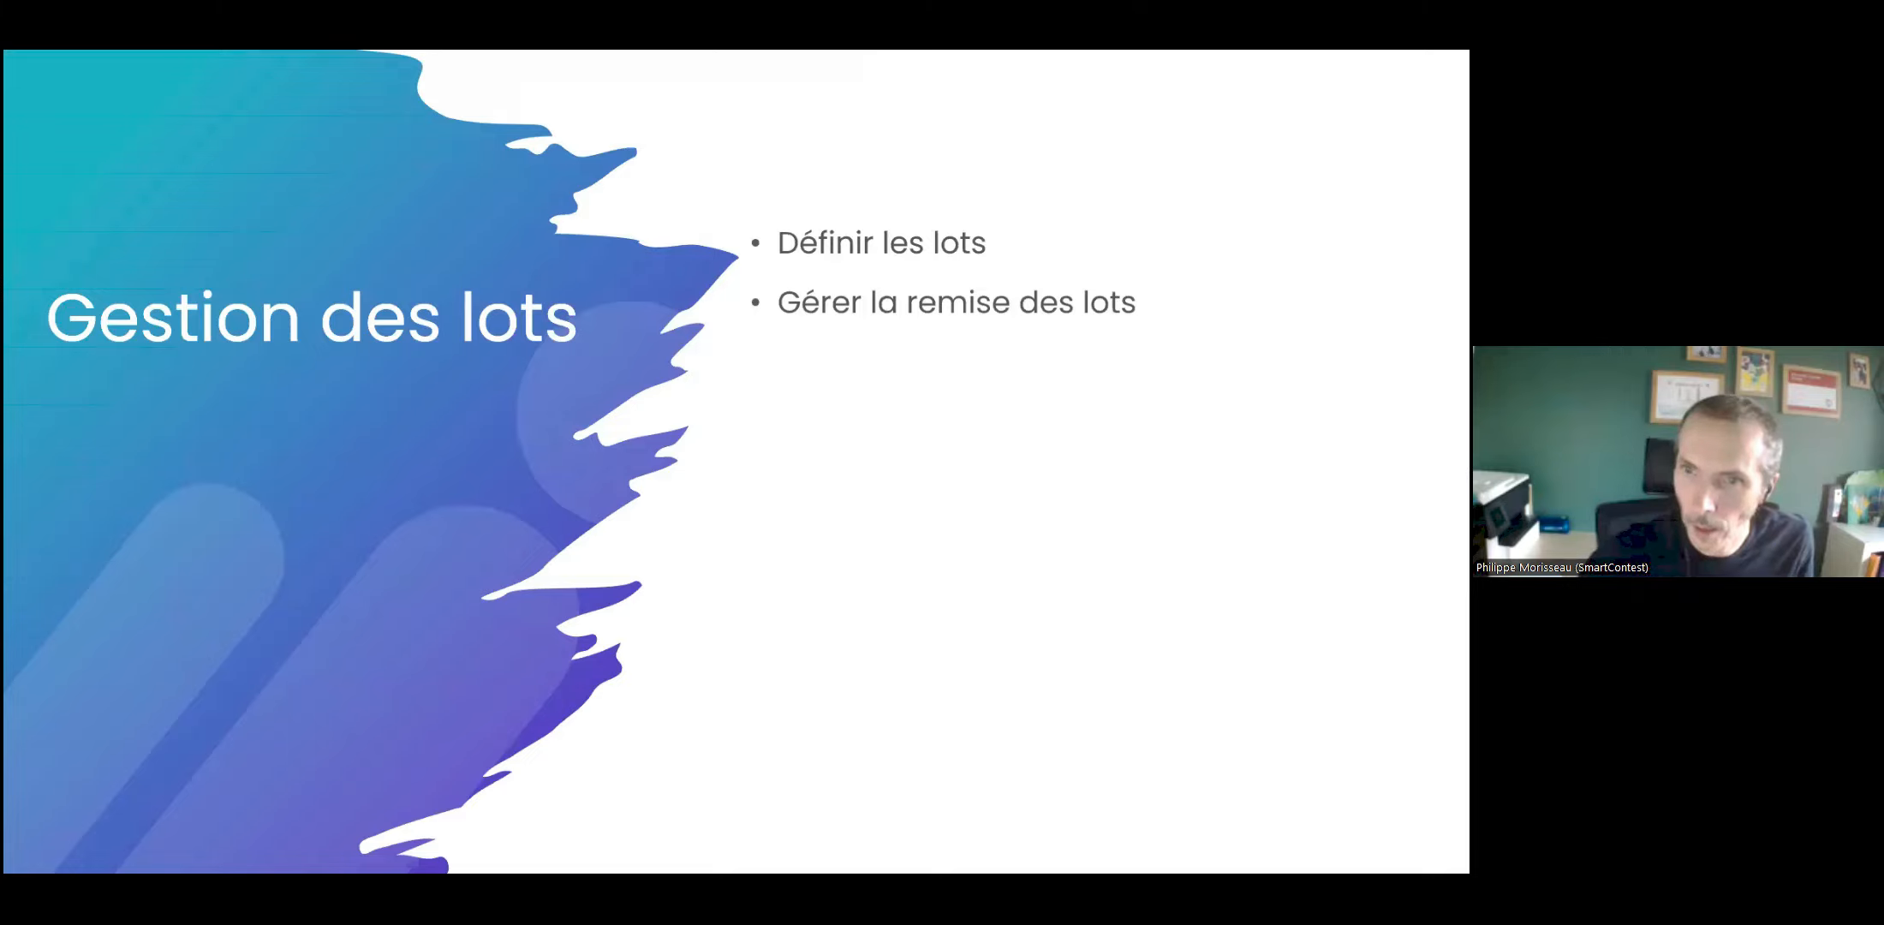
pyautogui.press('Right')
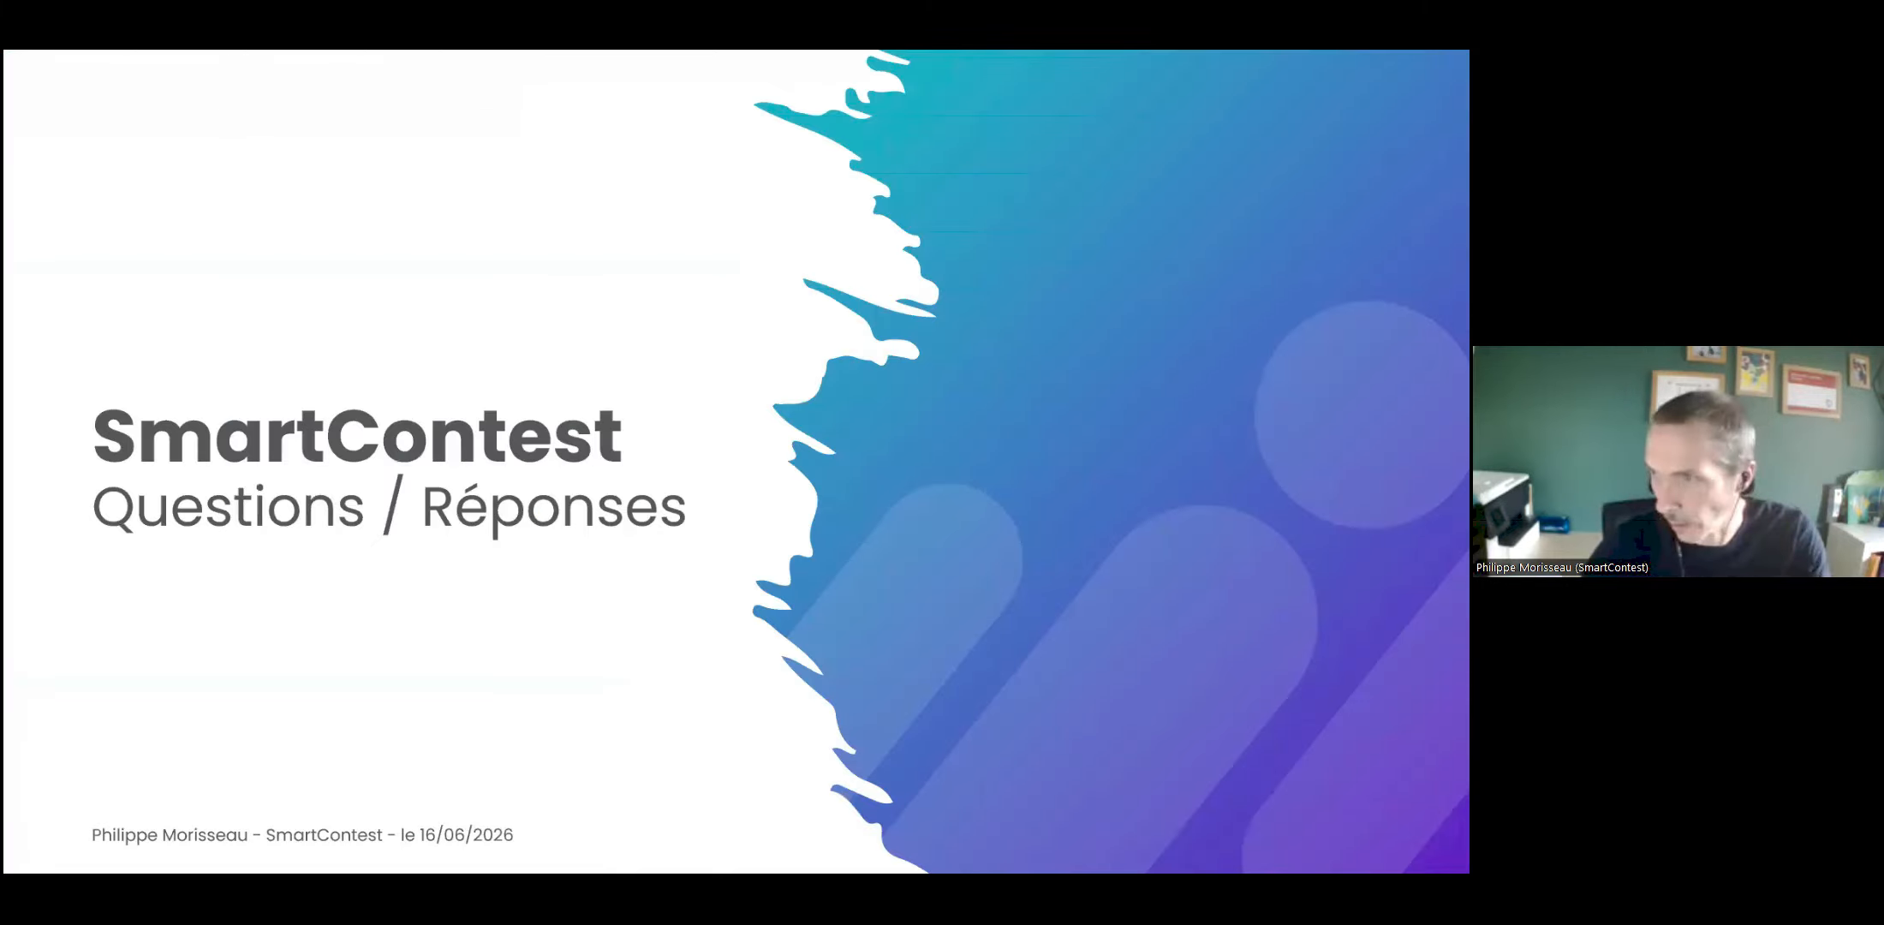